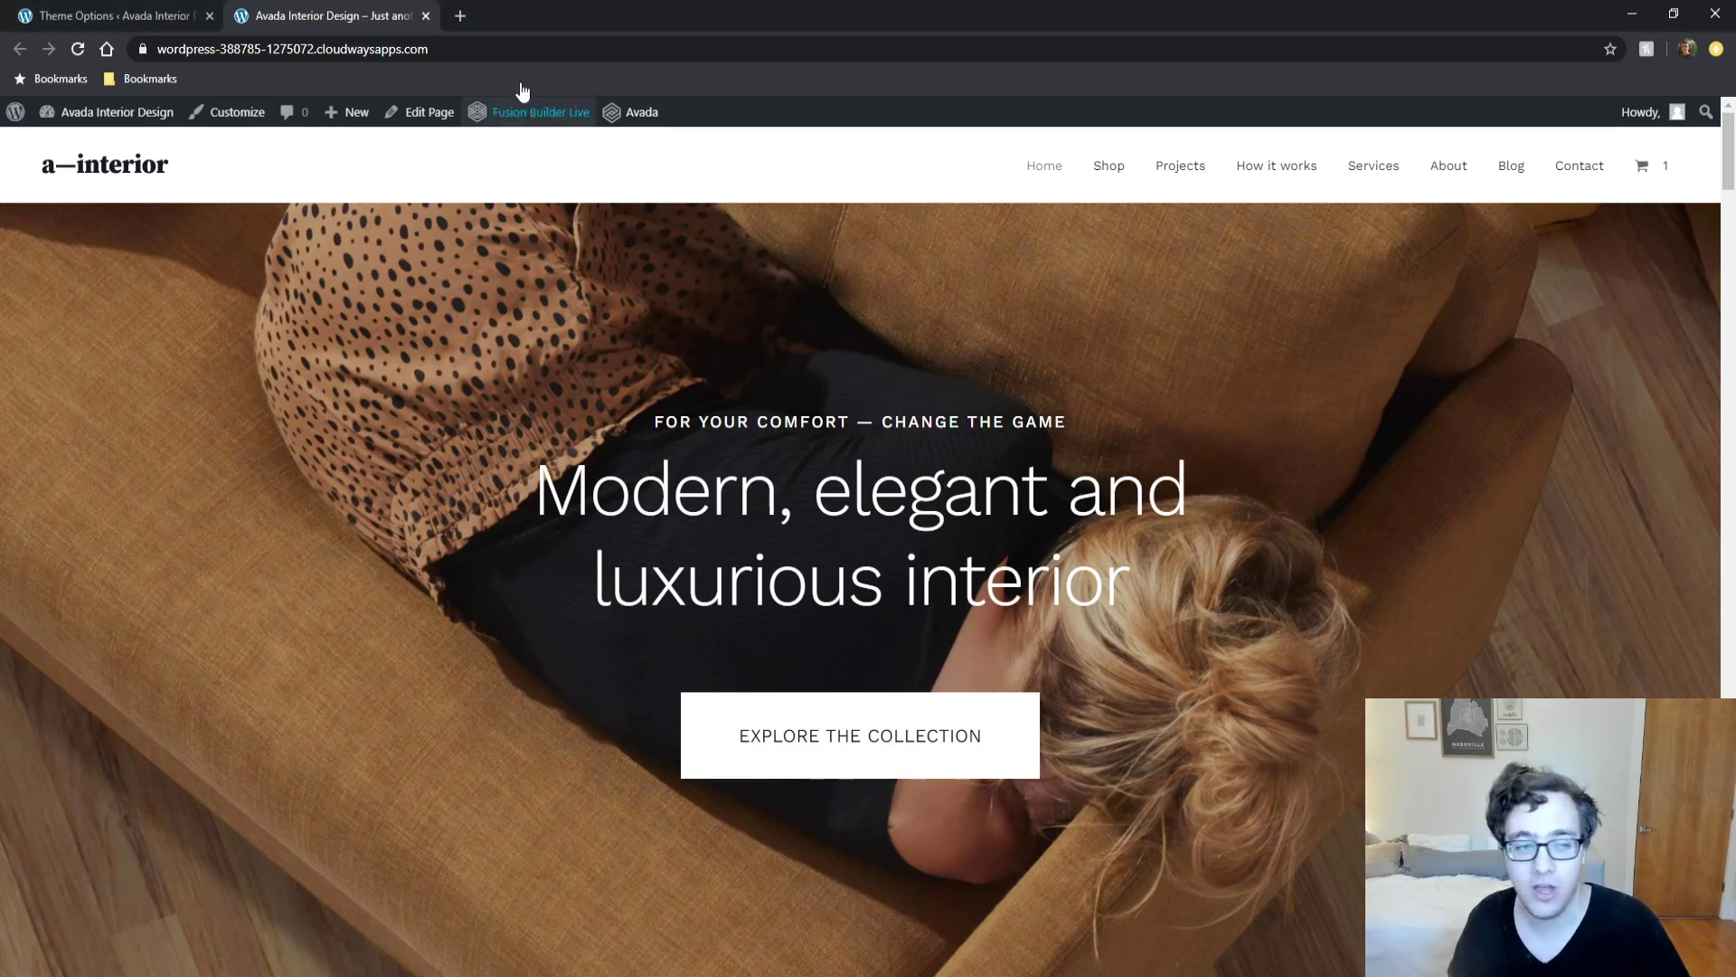
Return to the WordPress admin and open Avada's Demos library.
left_click(162, 15)
scroll(298, 407, "up", 3)
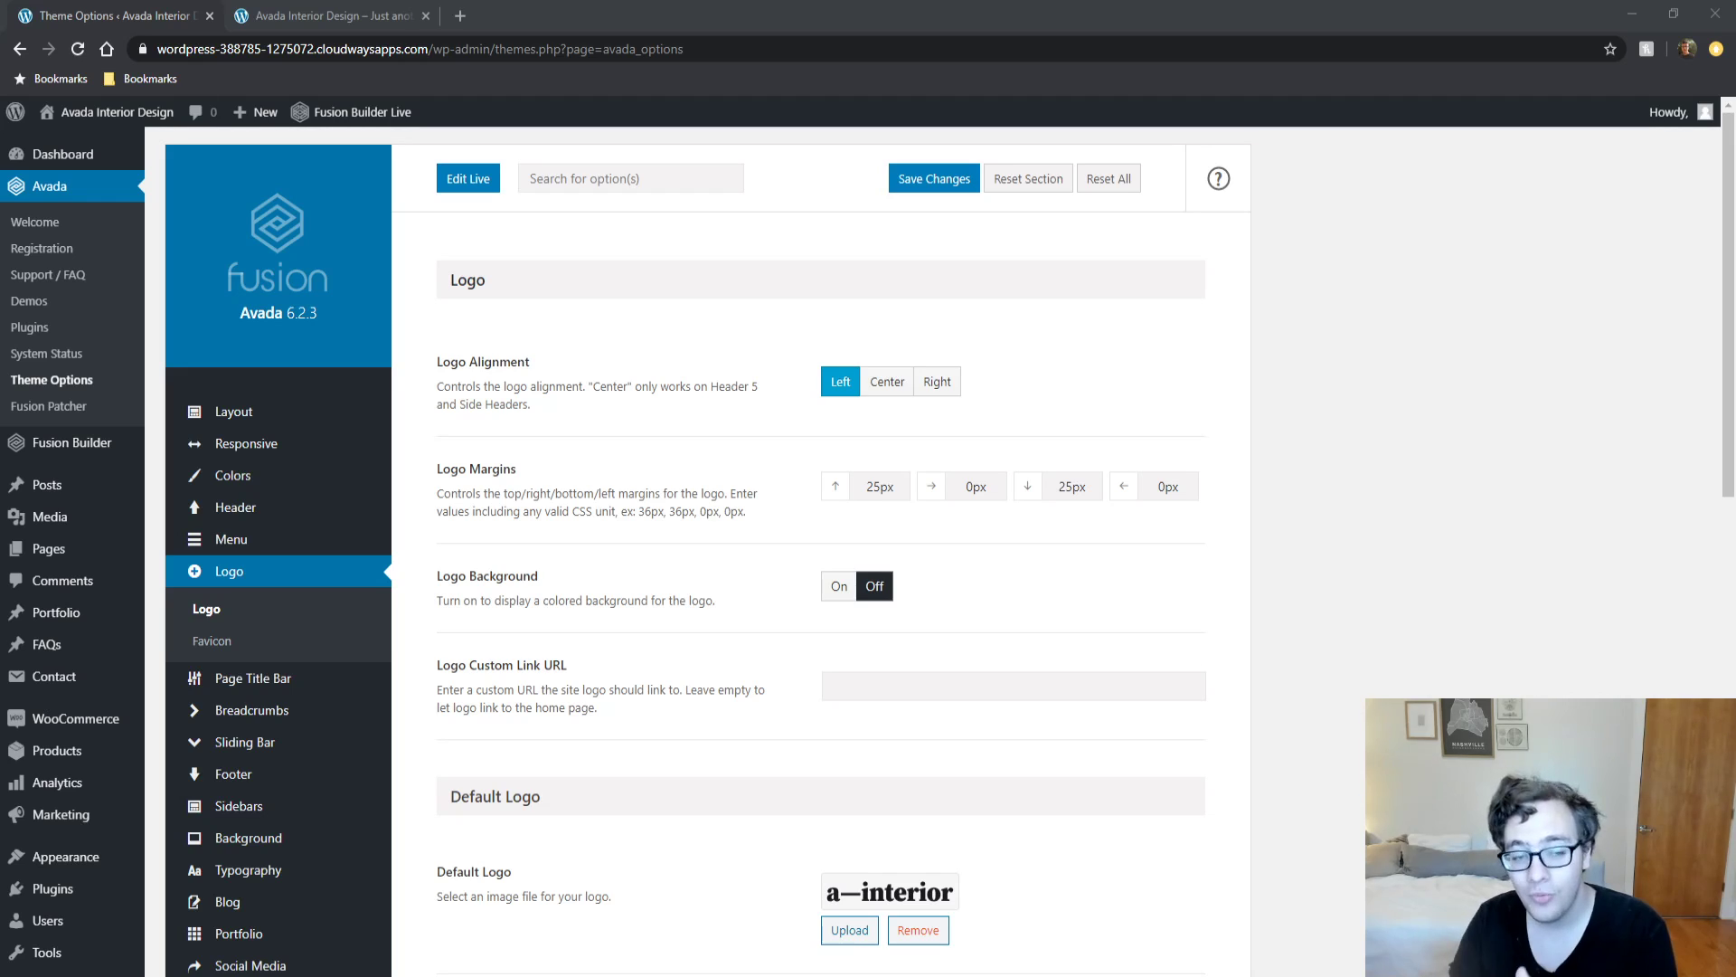
left_click(1589, 471)
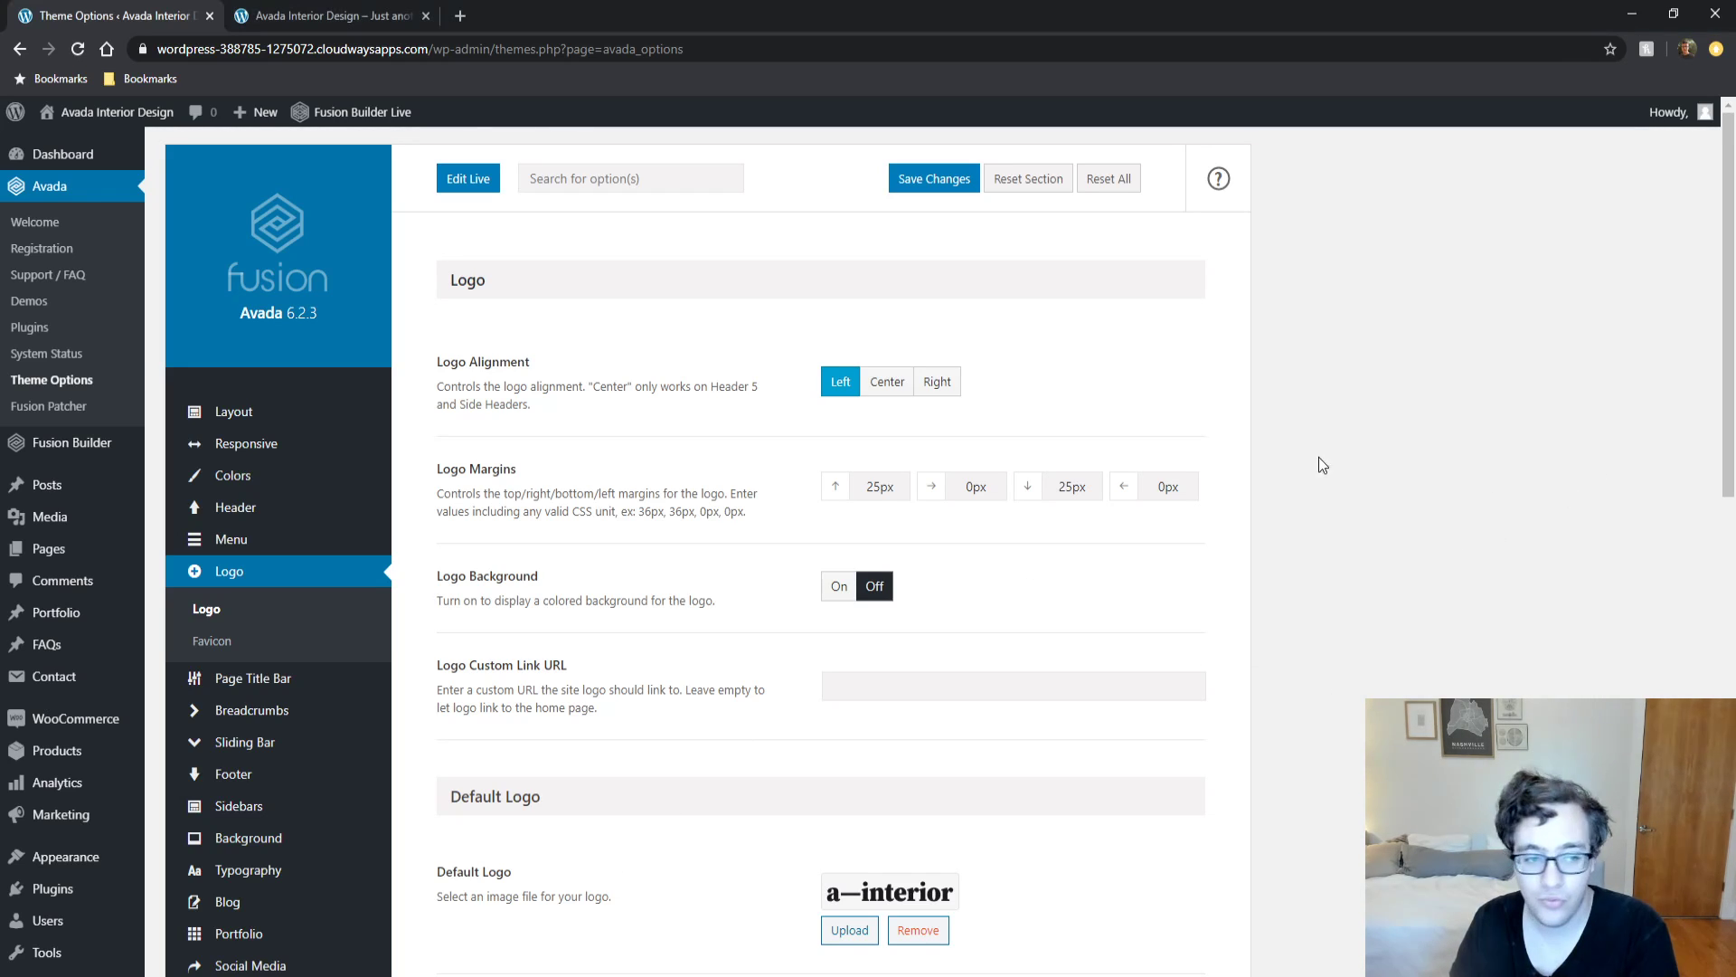
left_click(64, 187)
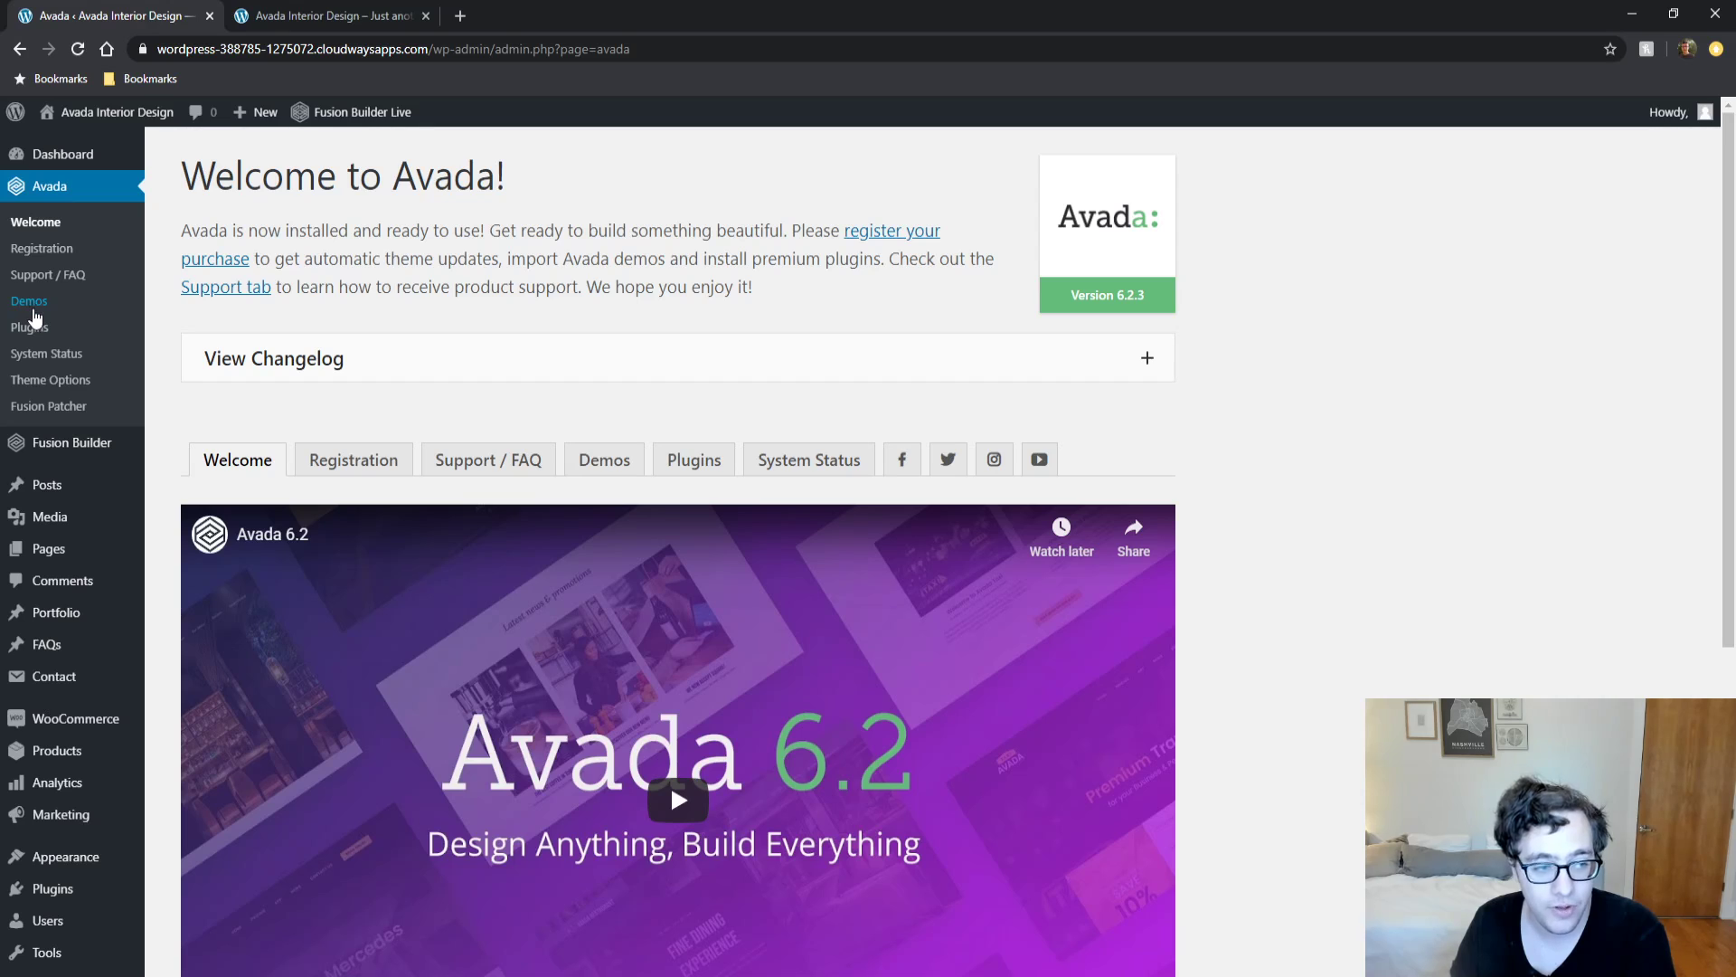
left_click(37, 309)
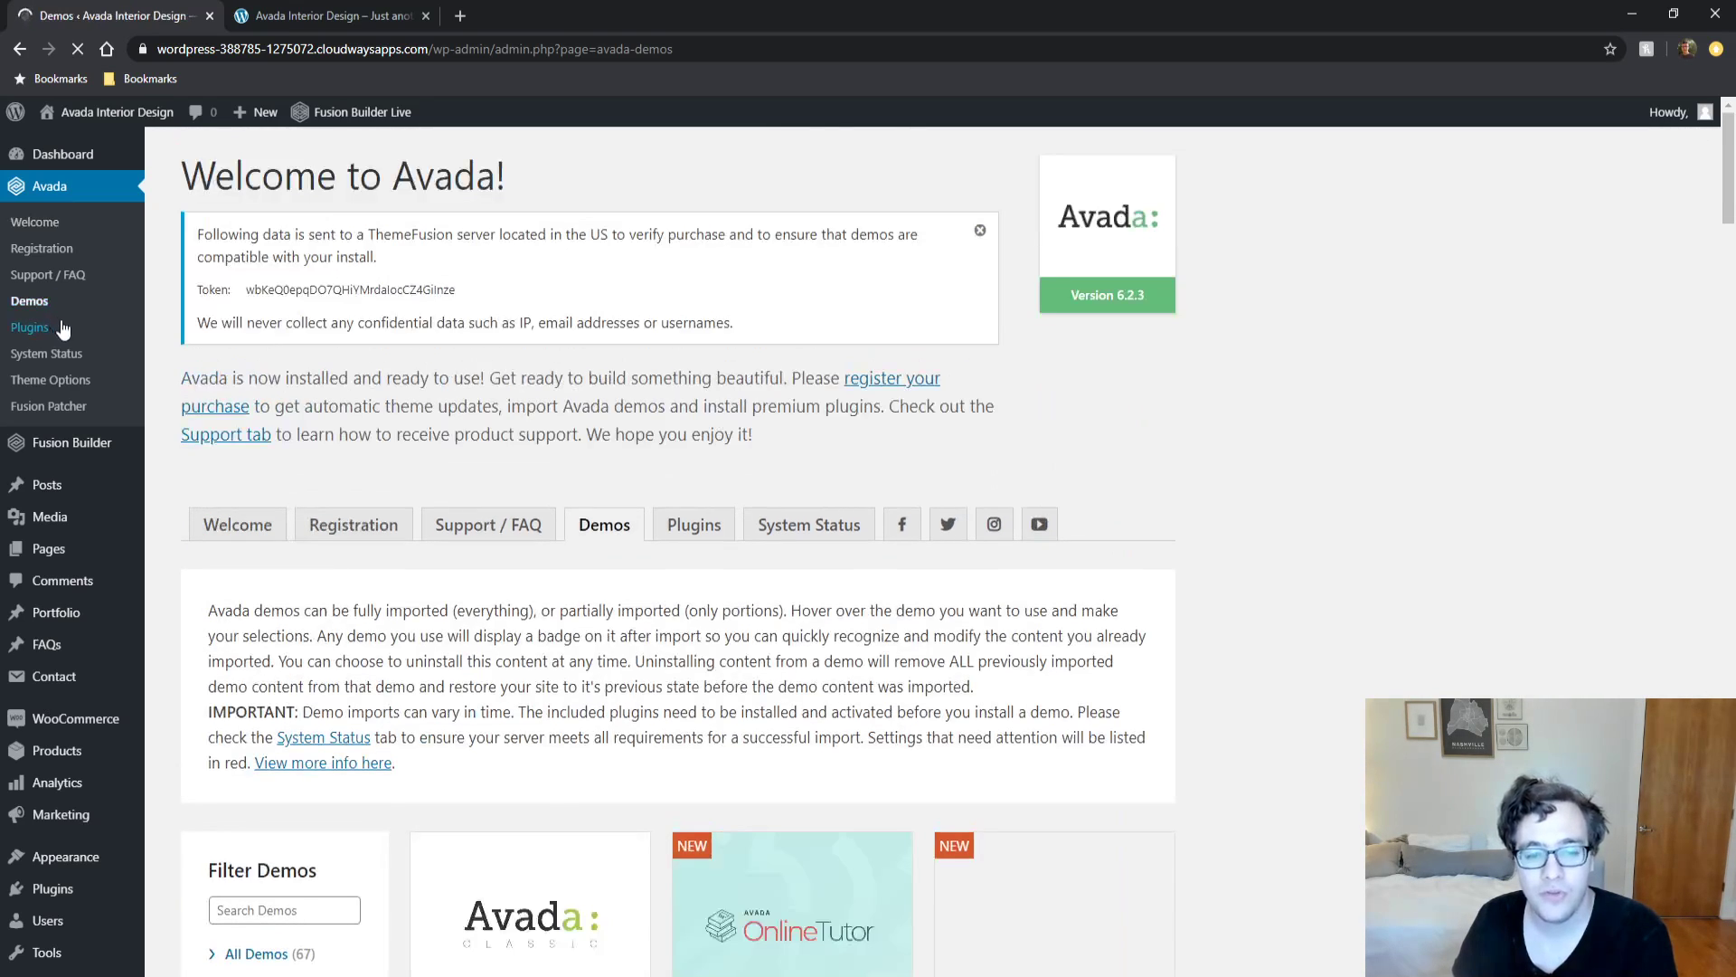
scroll(1090, 488, "down", 6)
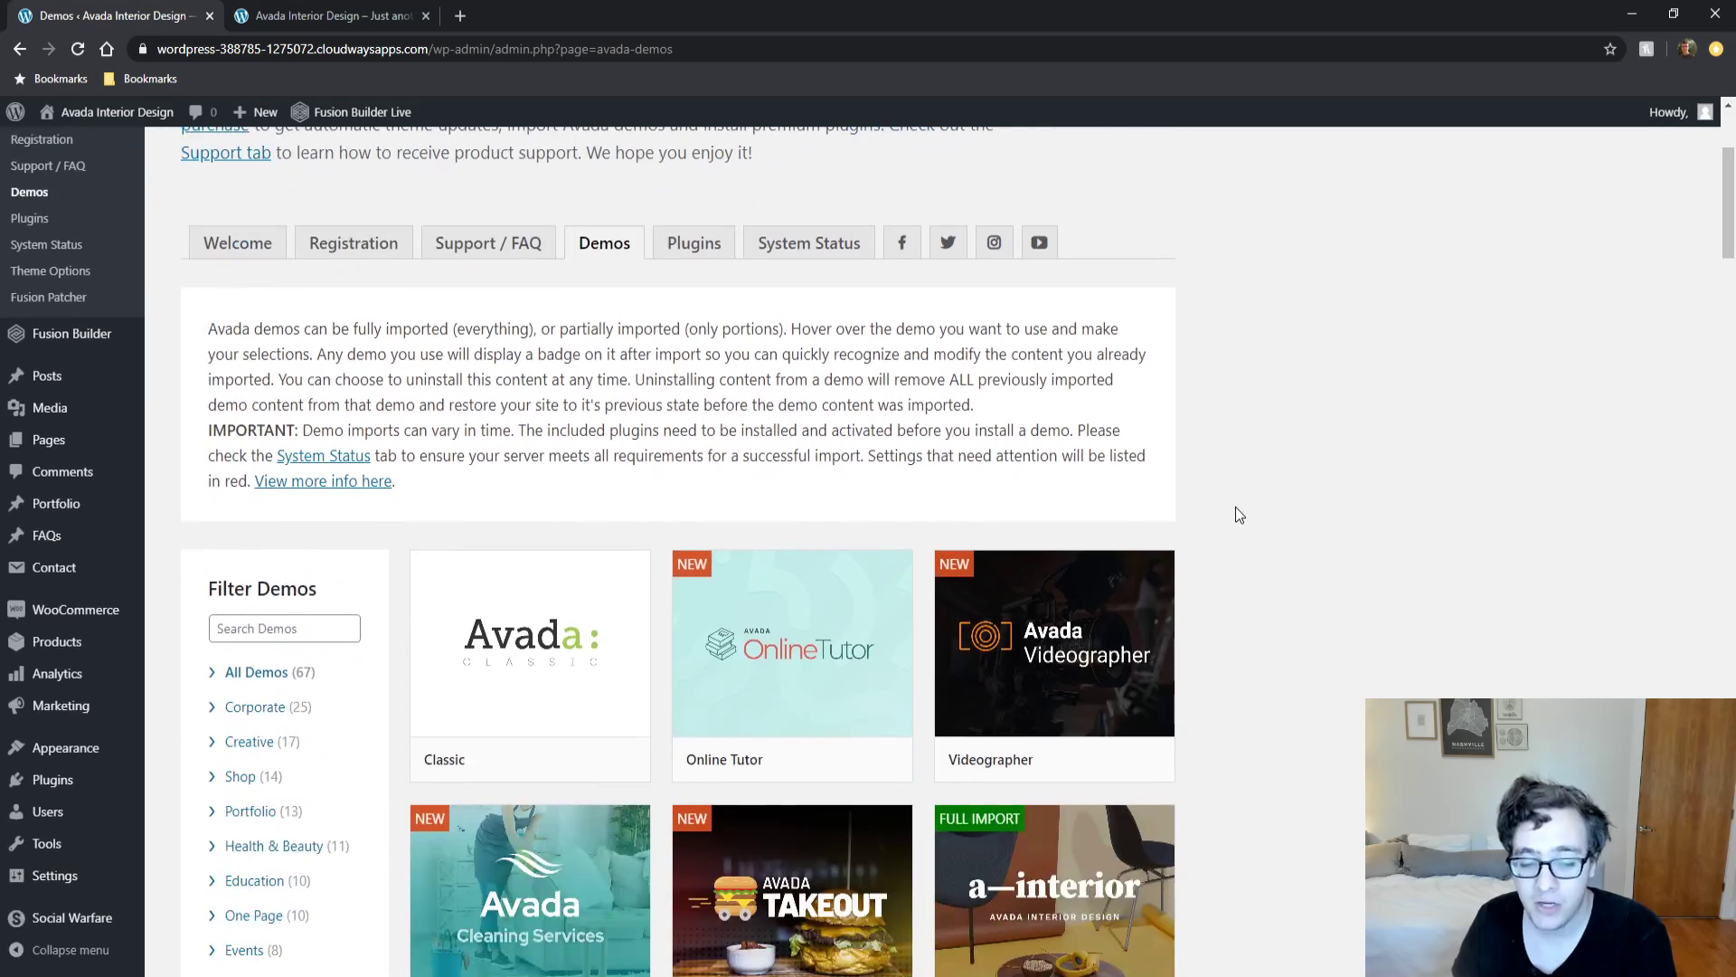
Browse the Avada demo cards and their import and preview options, checking against the live interior design site.
mouse_move(785, 376)
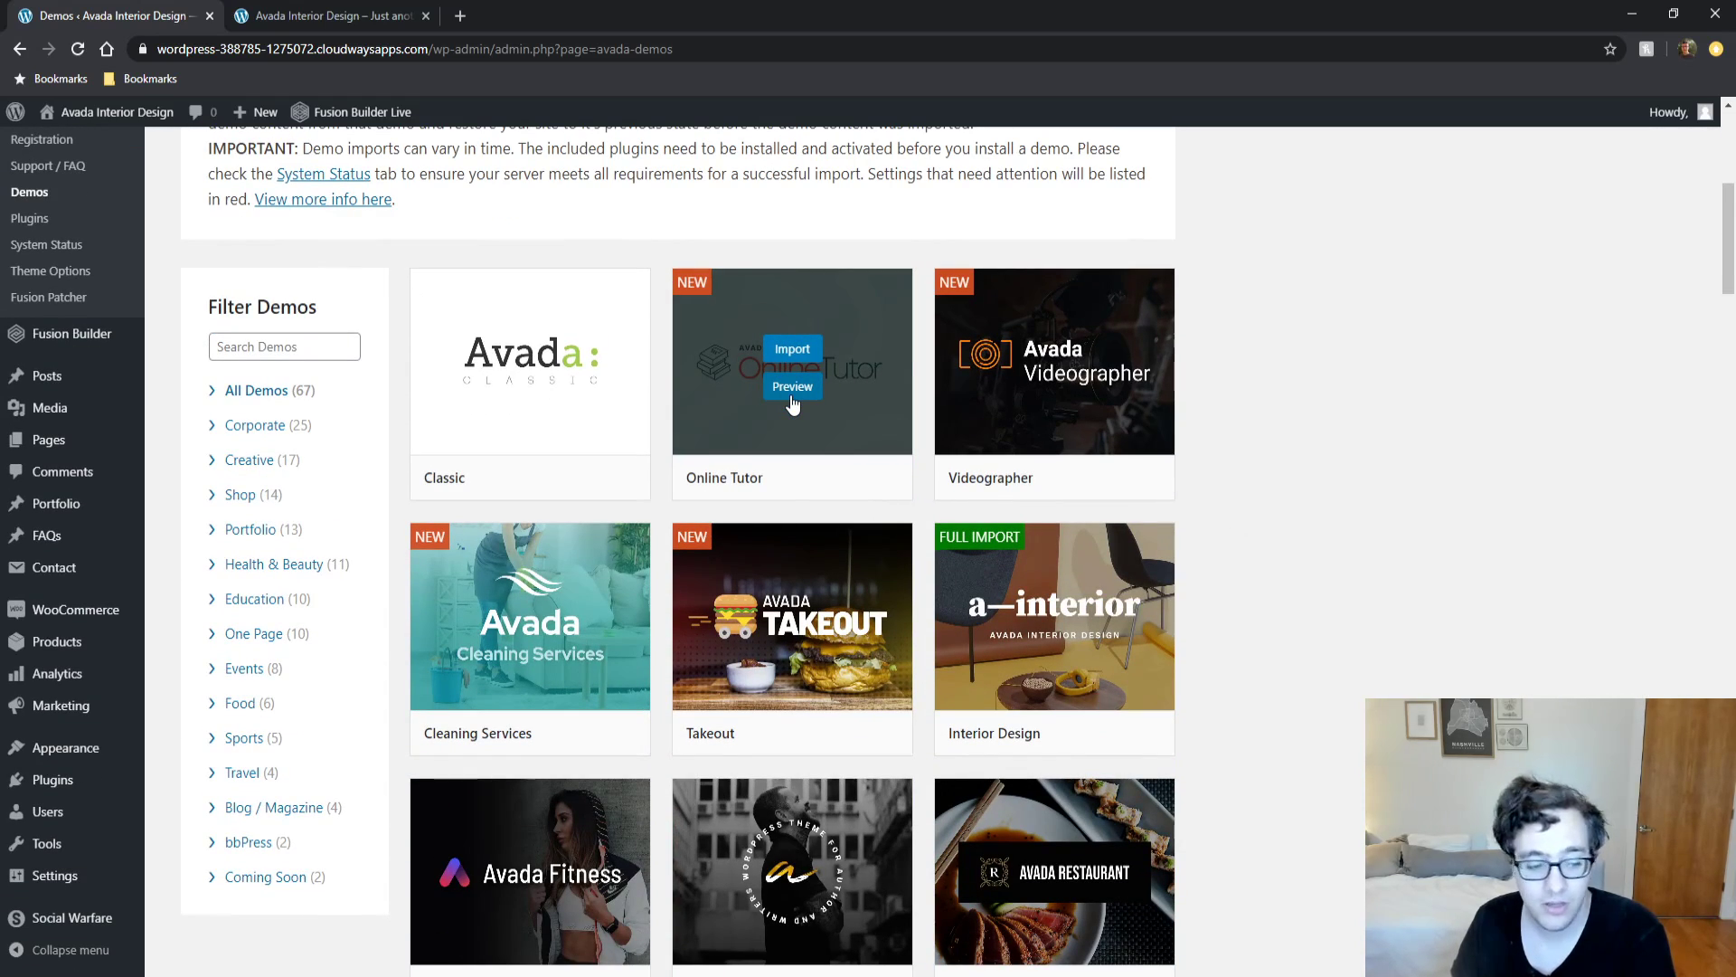
left_click(362, 16)
left_click(118, 15)
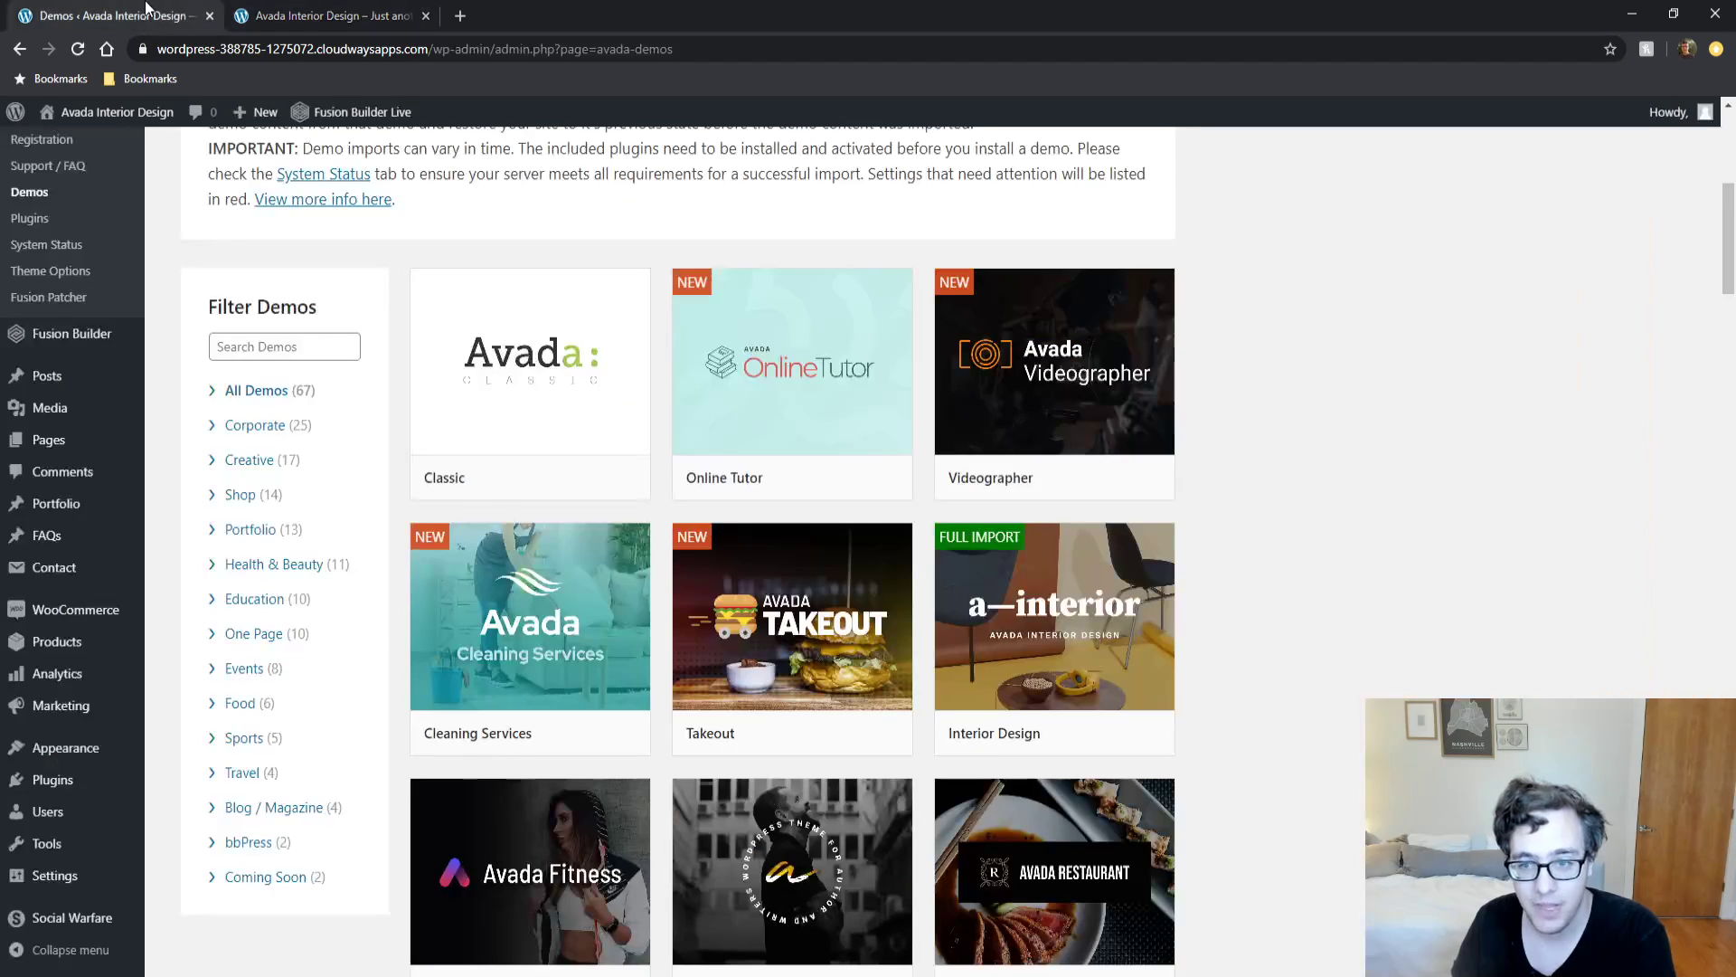
mouse_move(613, 391)
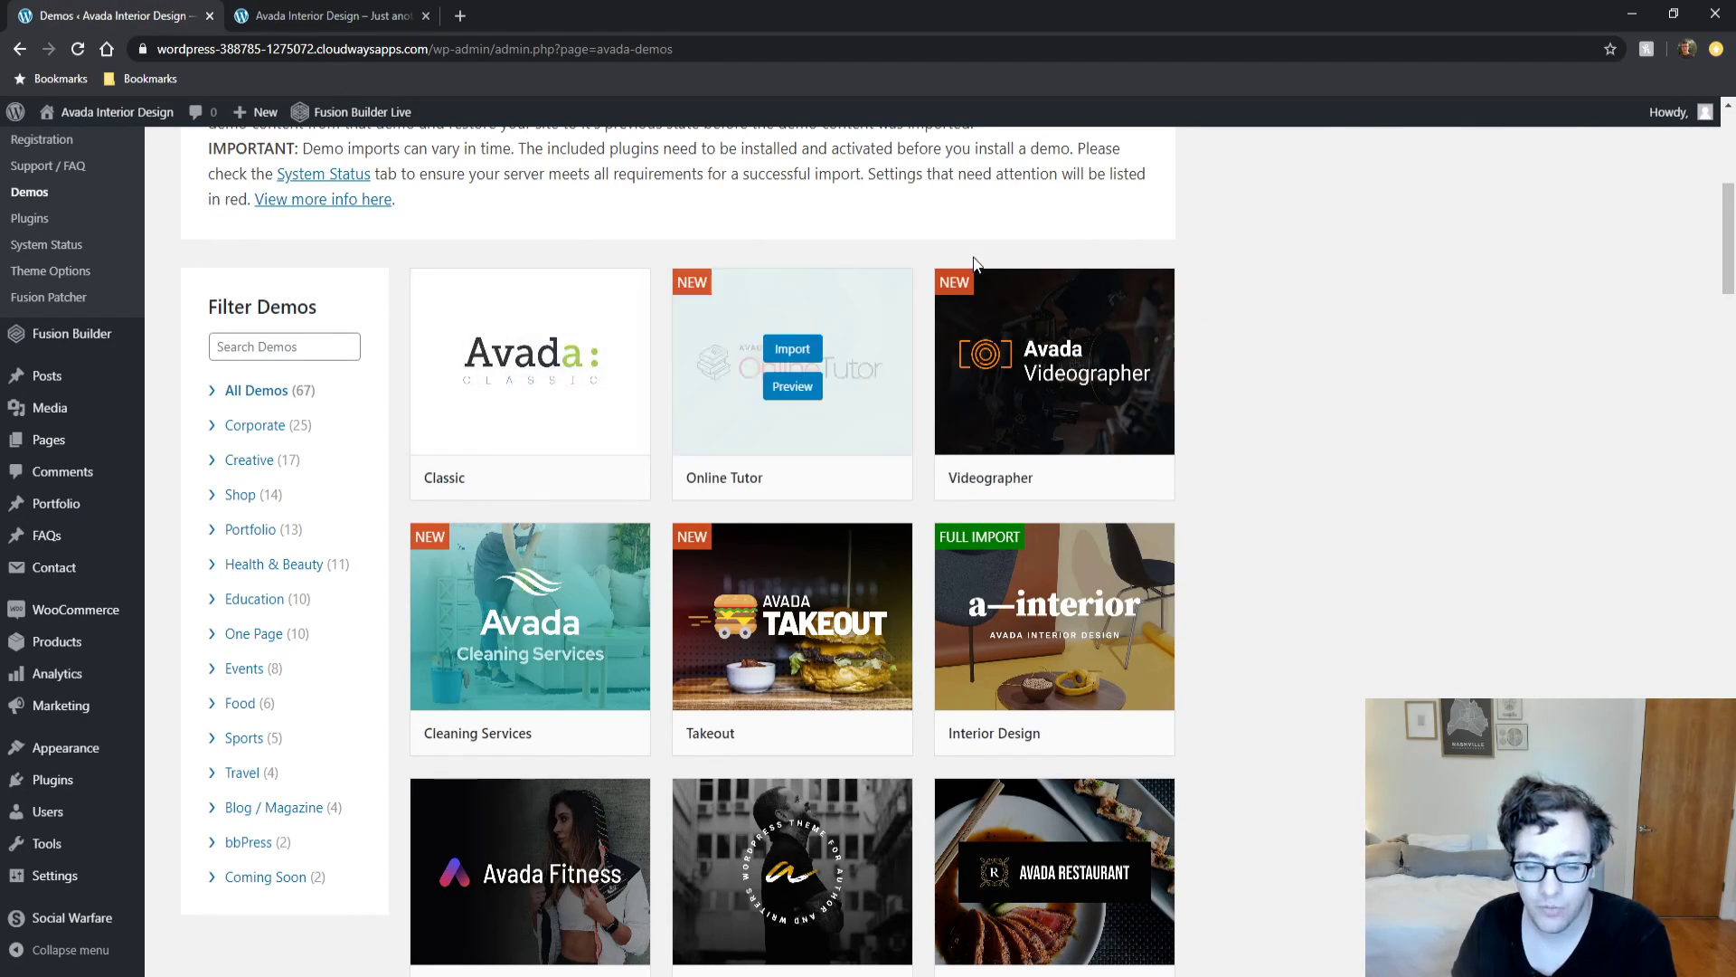
scroll(1342, 241, "down", 2)
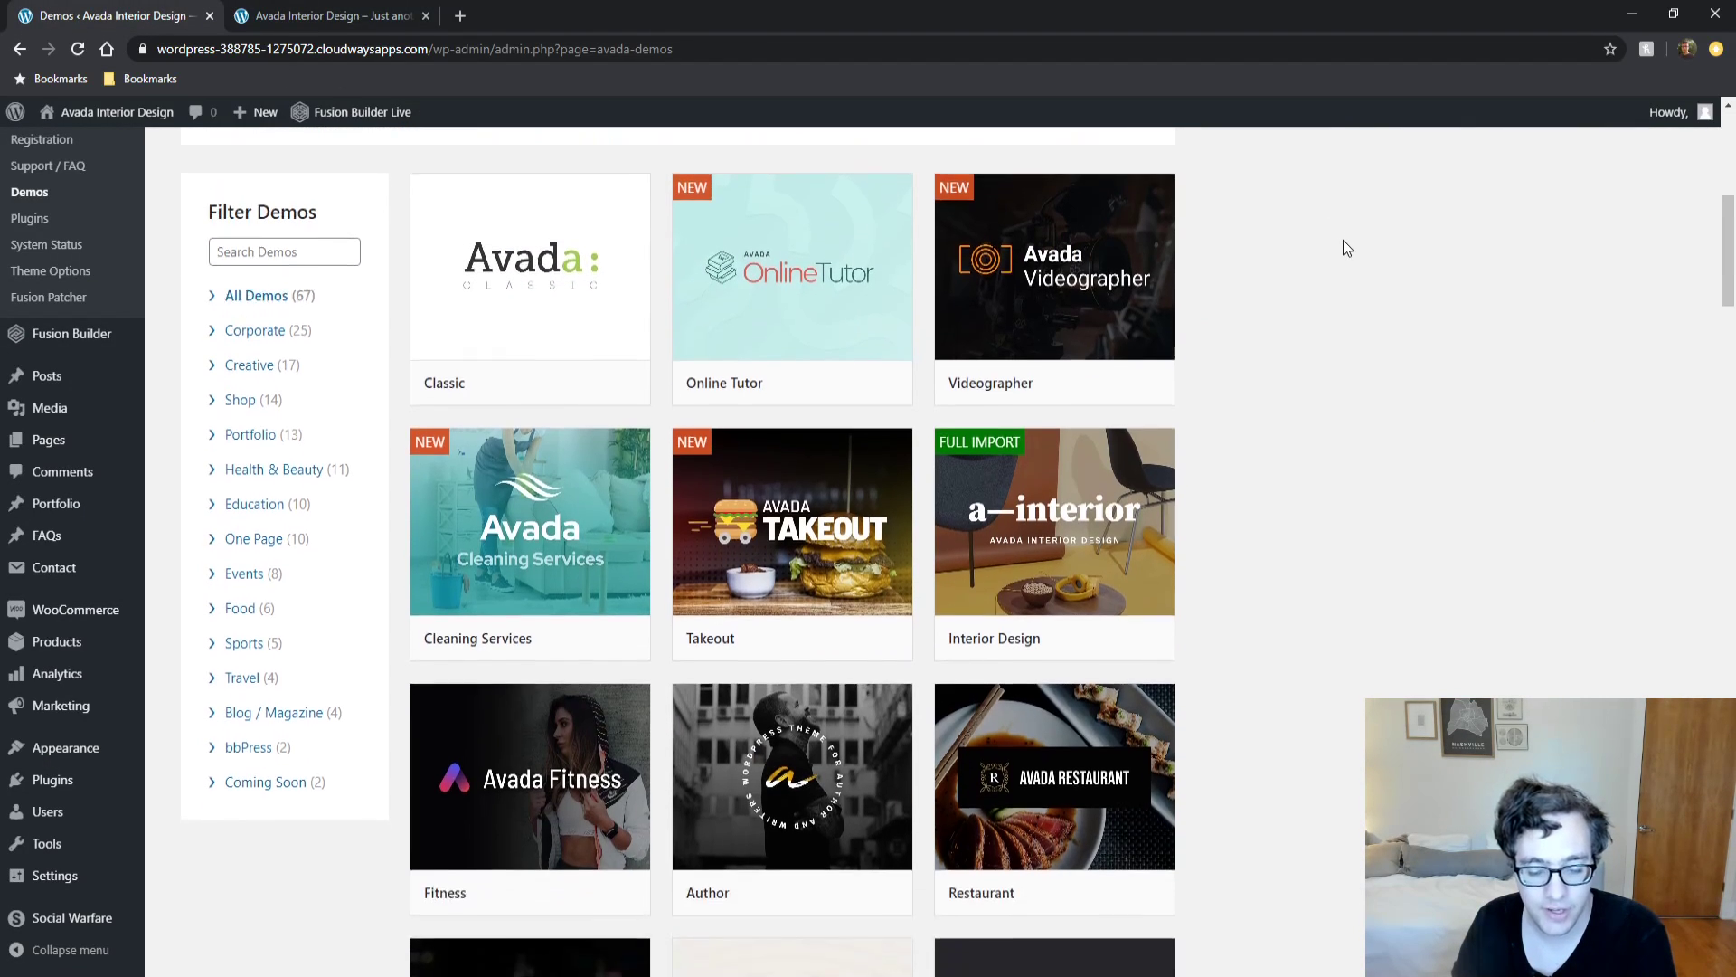
scroll(1342, 242, "up", 1)
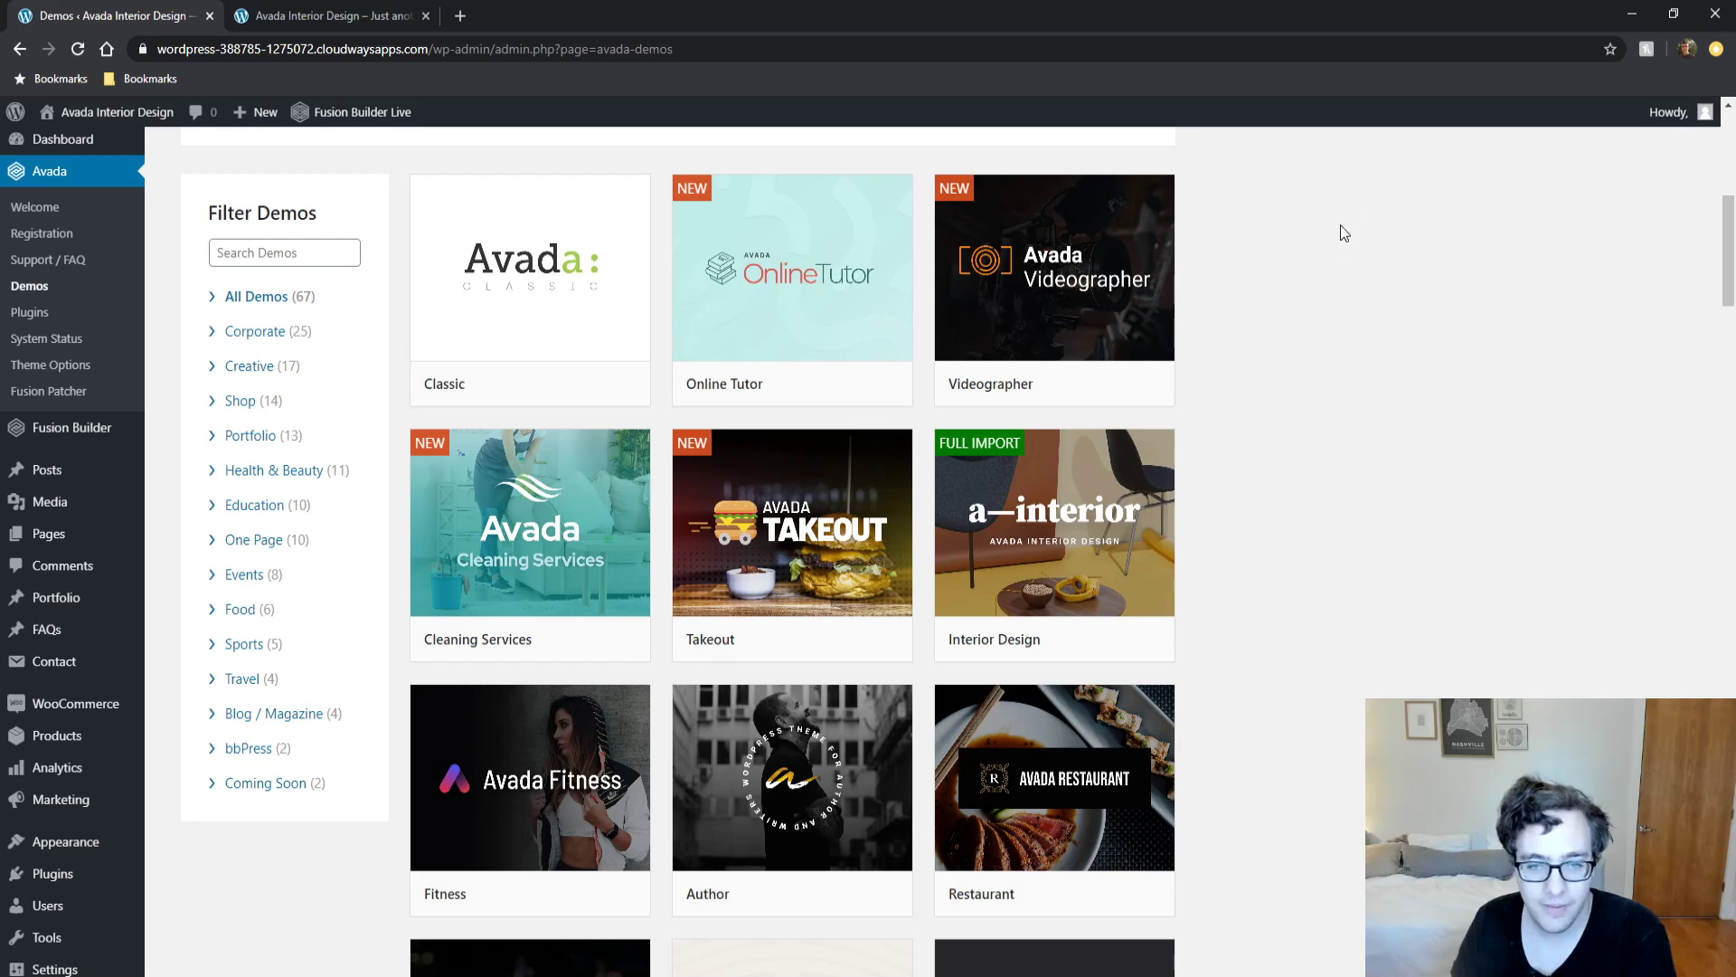
Preview the Videographer demo and examine its home page from the hero slider to the Awards section.
left_click(1054, 294)
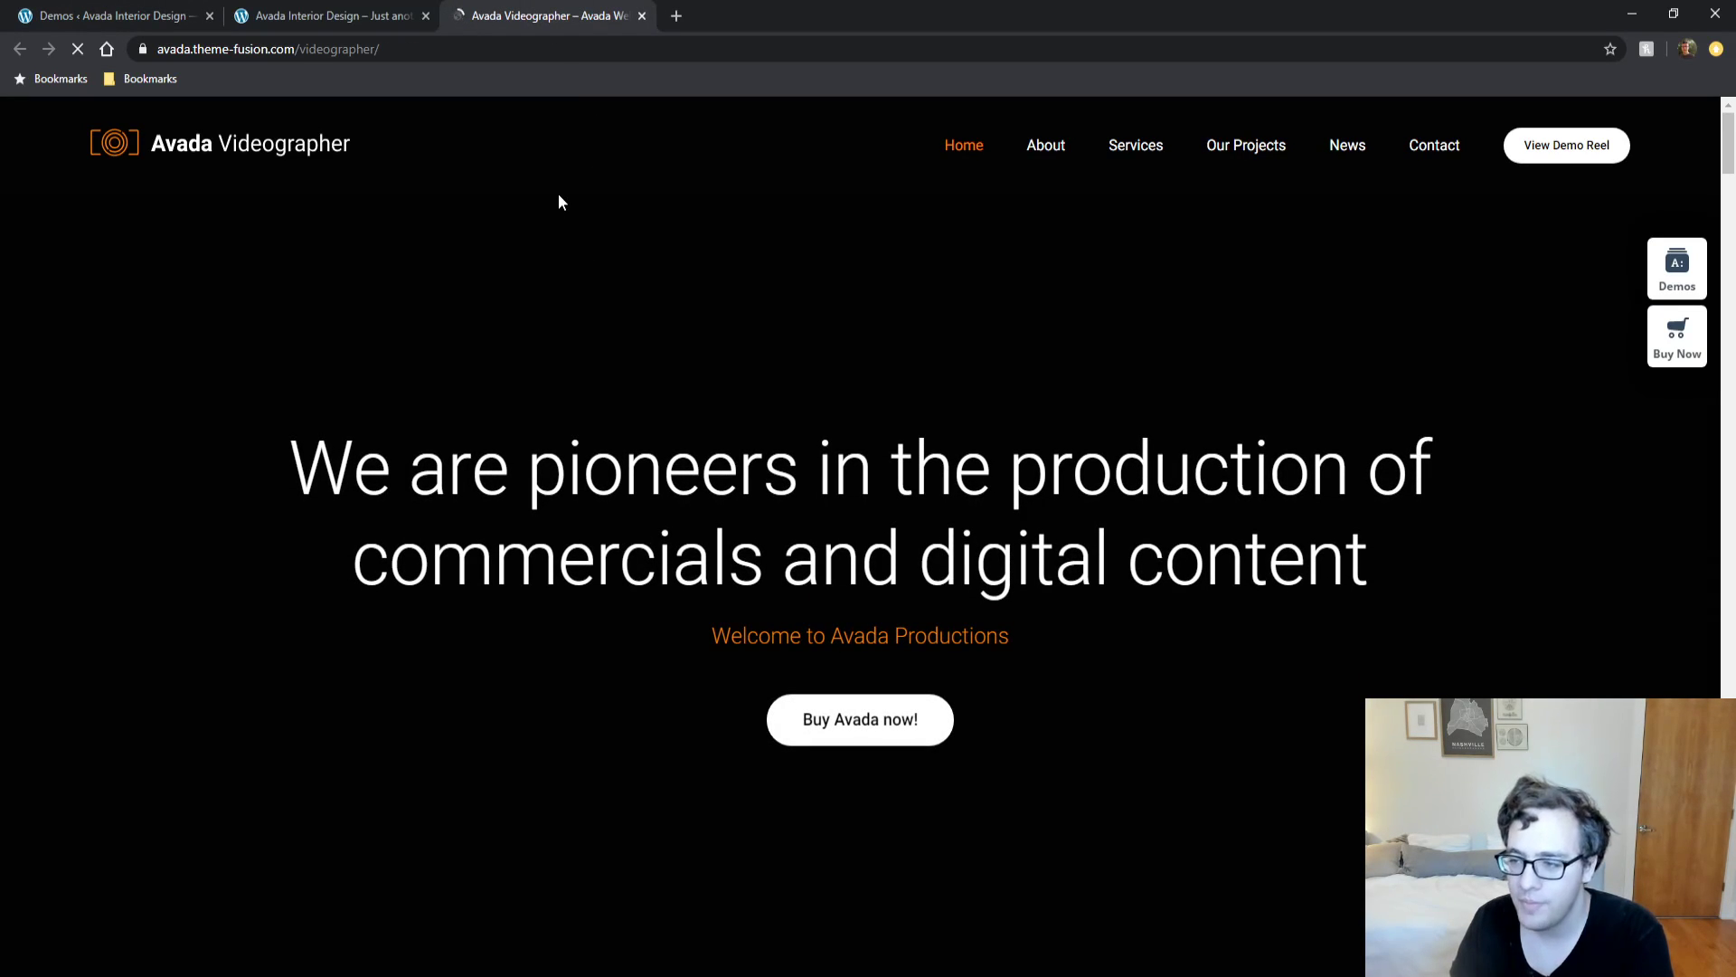
scroll(536, 302, "down", 1)
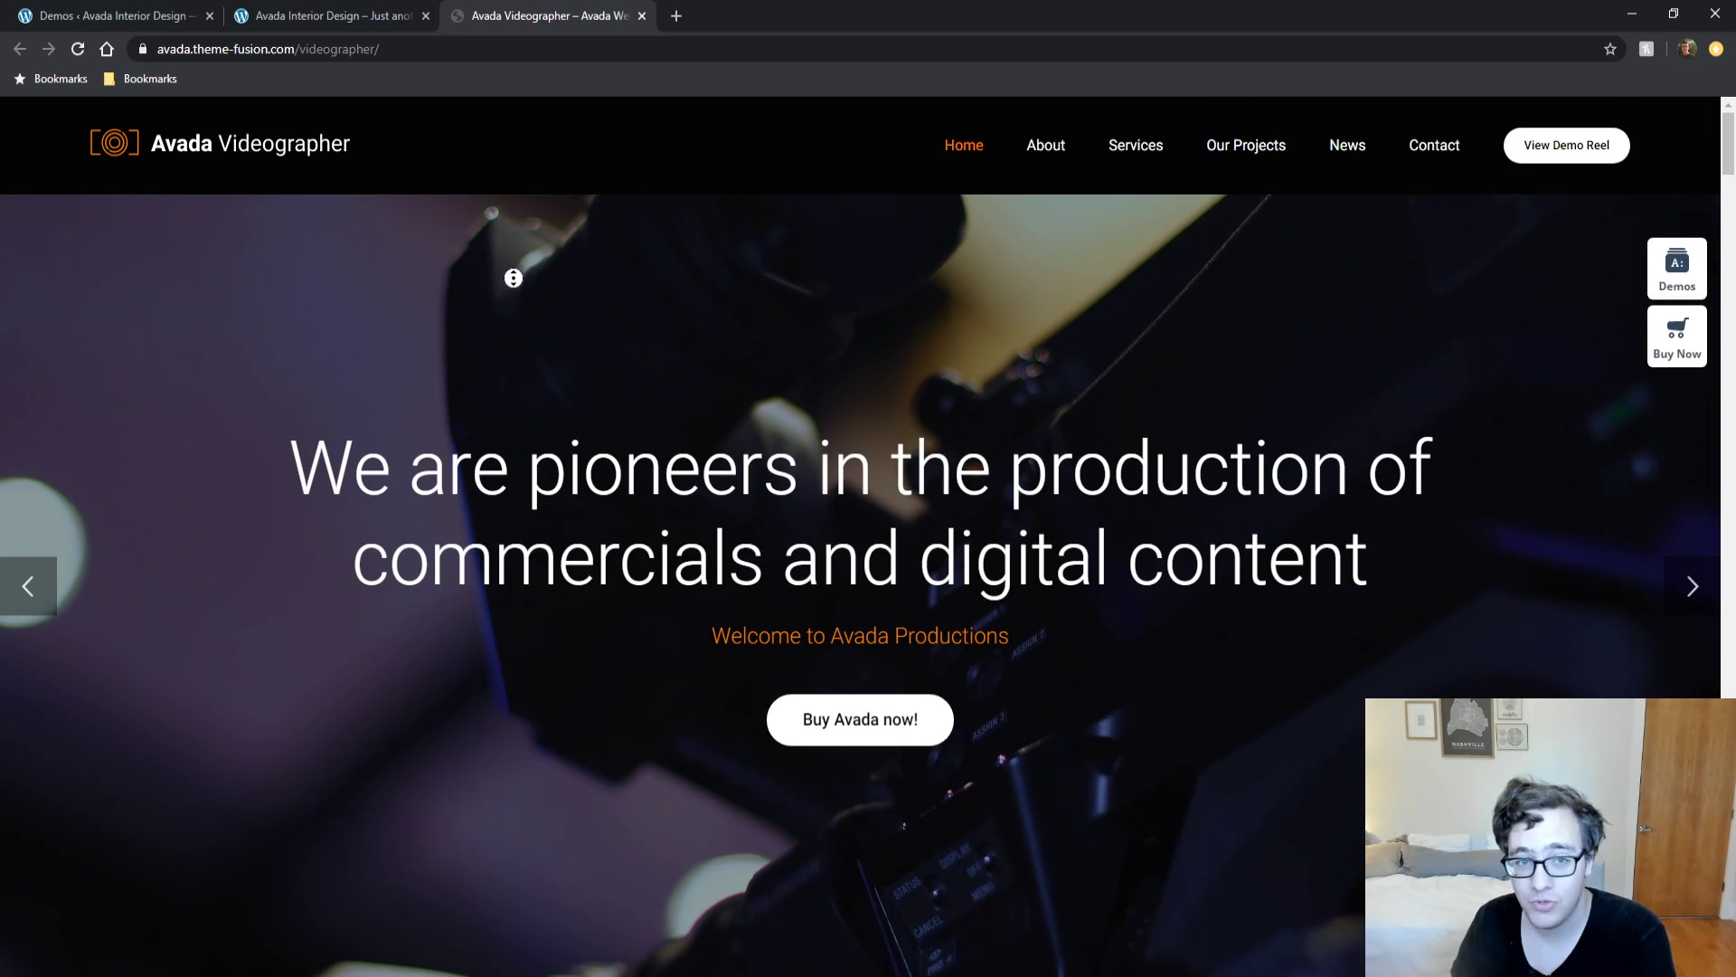
scroll(512, 280, "down", 3)
scroll(441, 351, "down", 5)
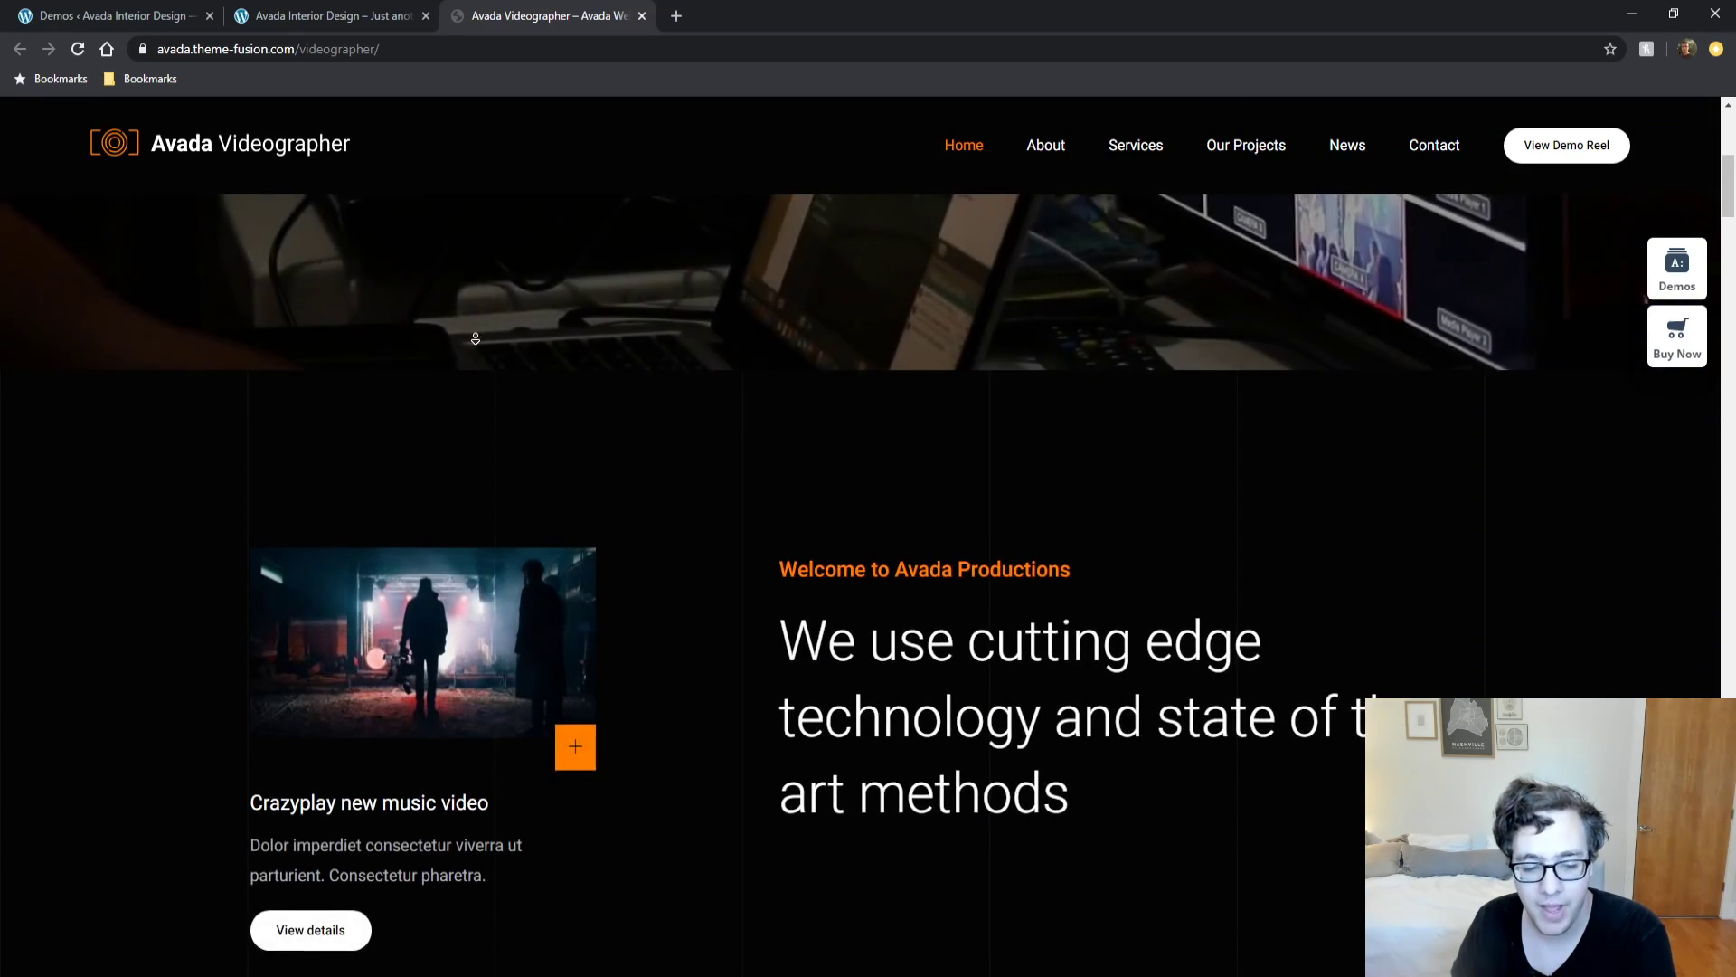
scroll(249, 426, "down", 6)
scroll(248, 426, "down", 10)
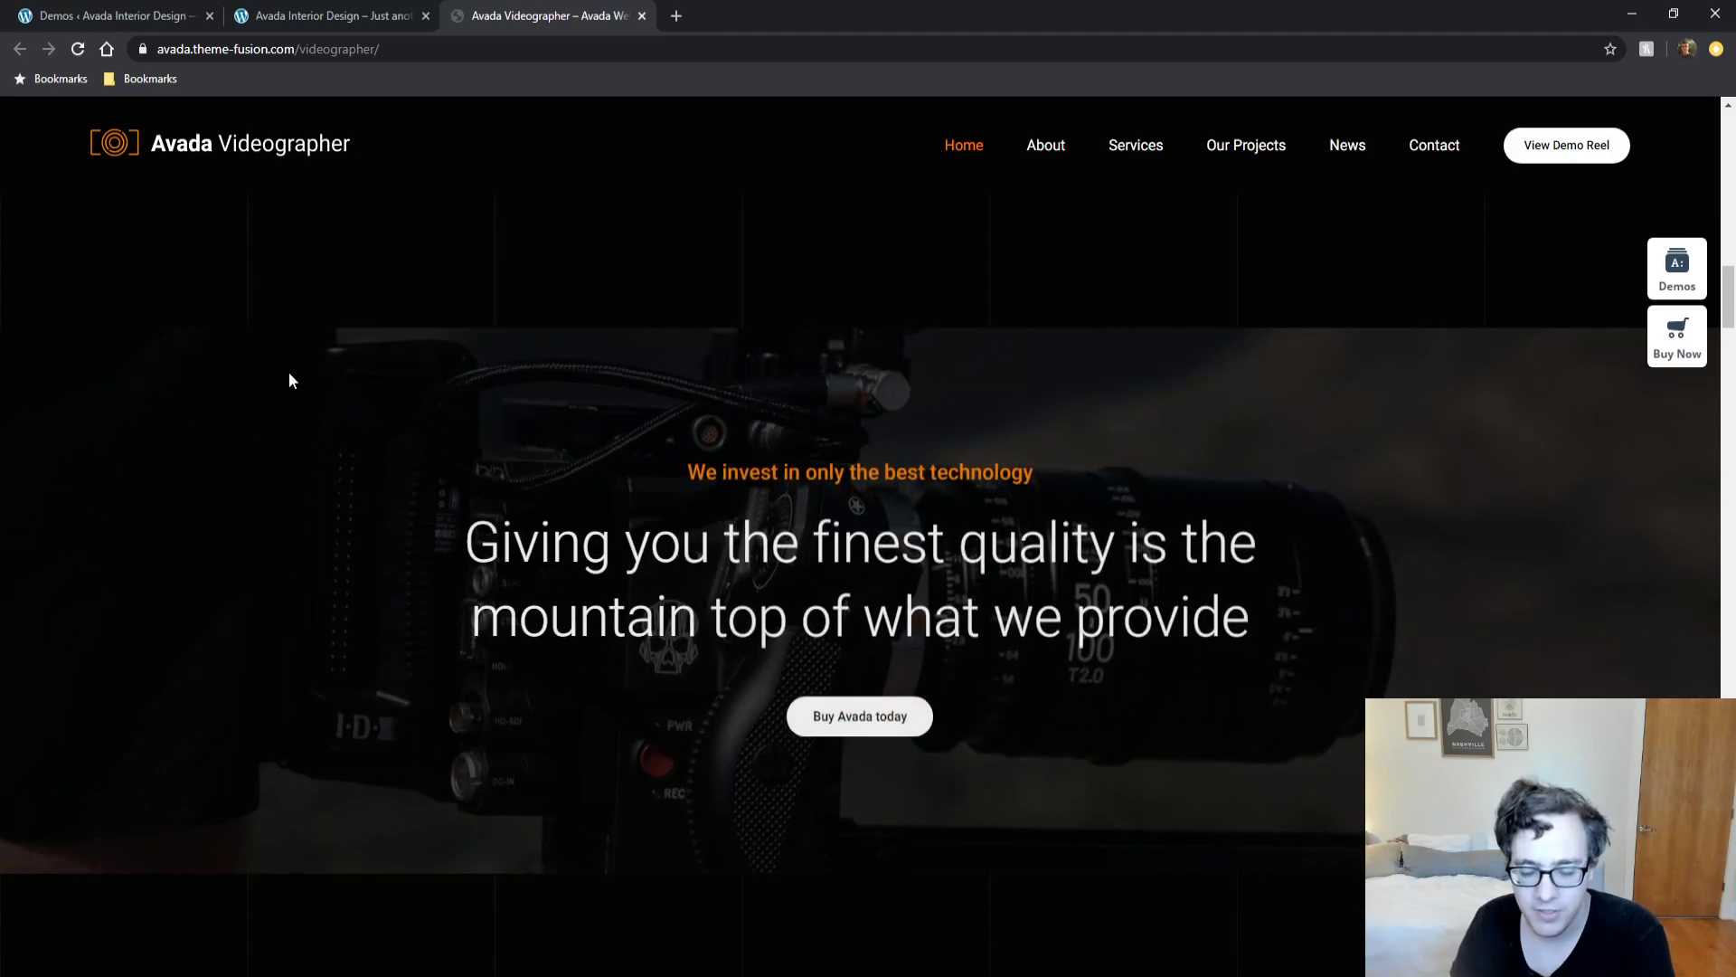
scroll(115, 605, "down", 10)
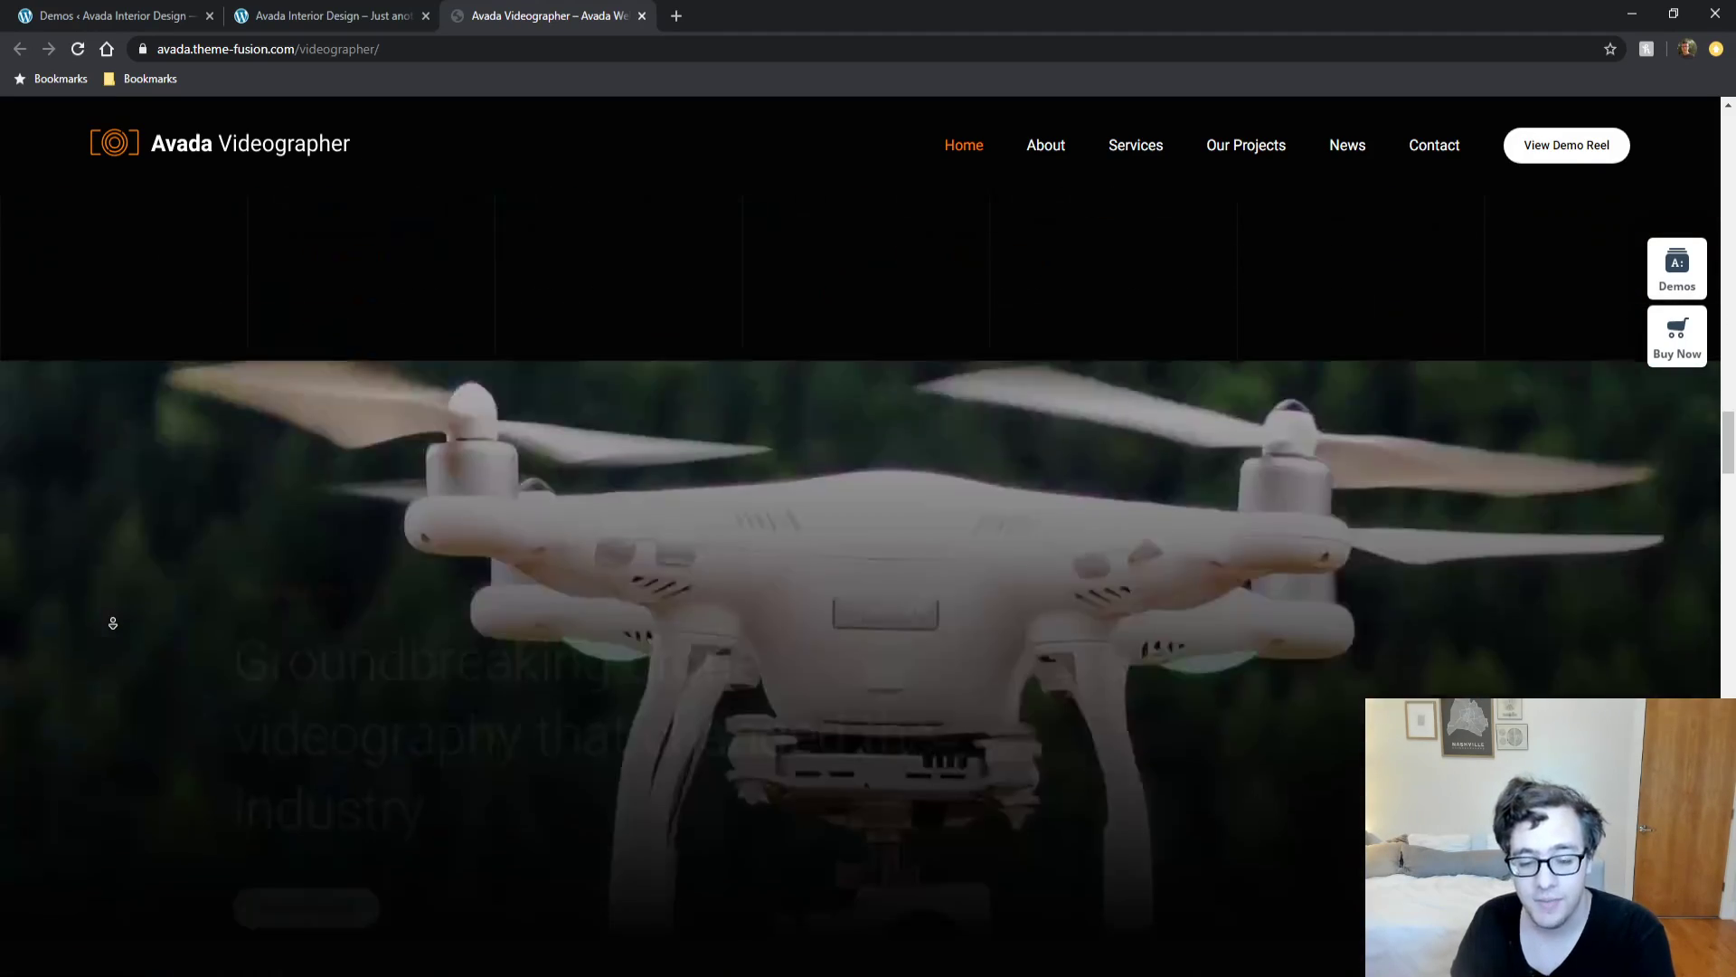
scroll(135, 678, "down", 10)
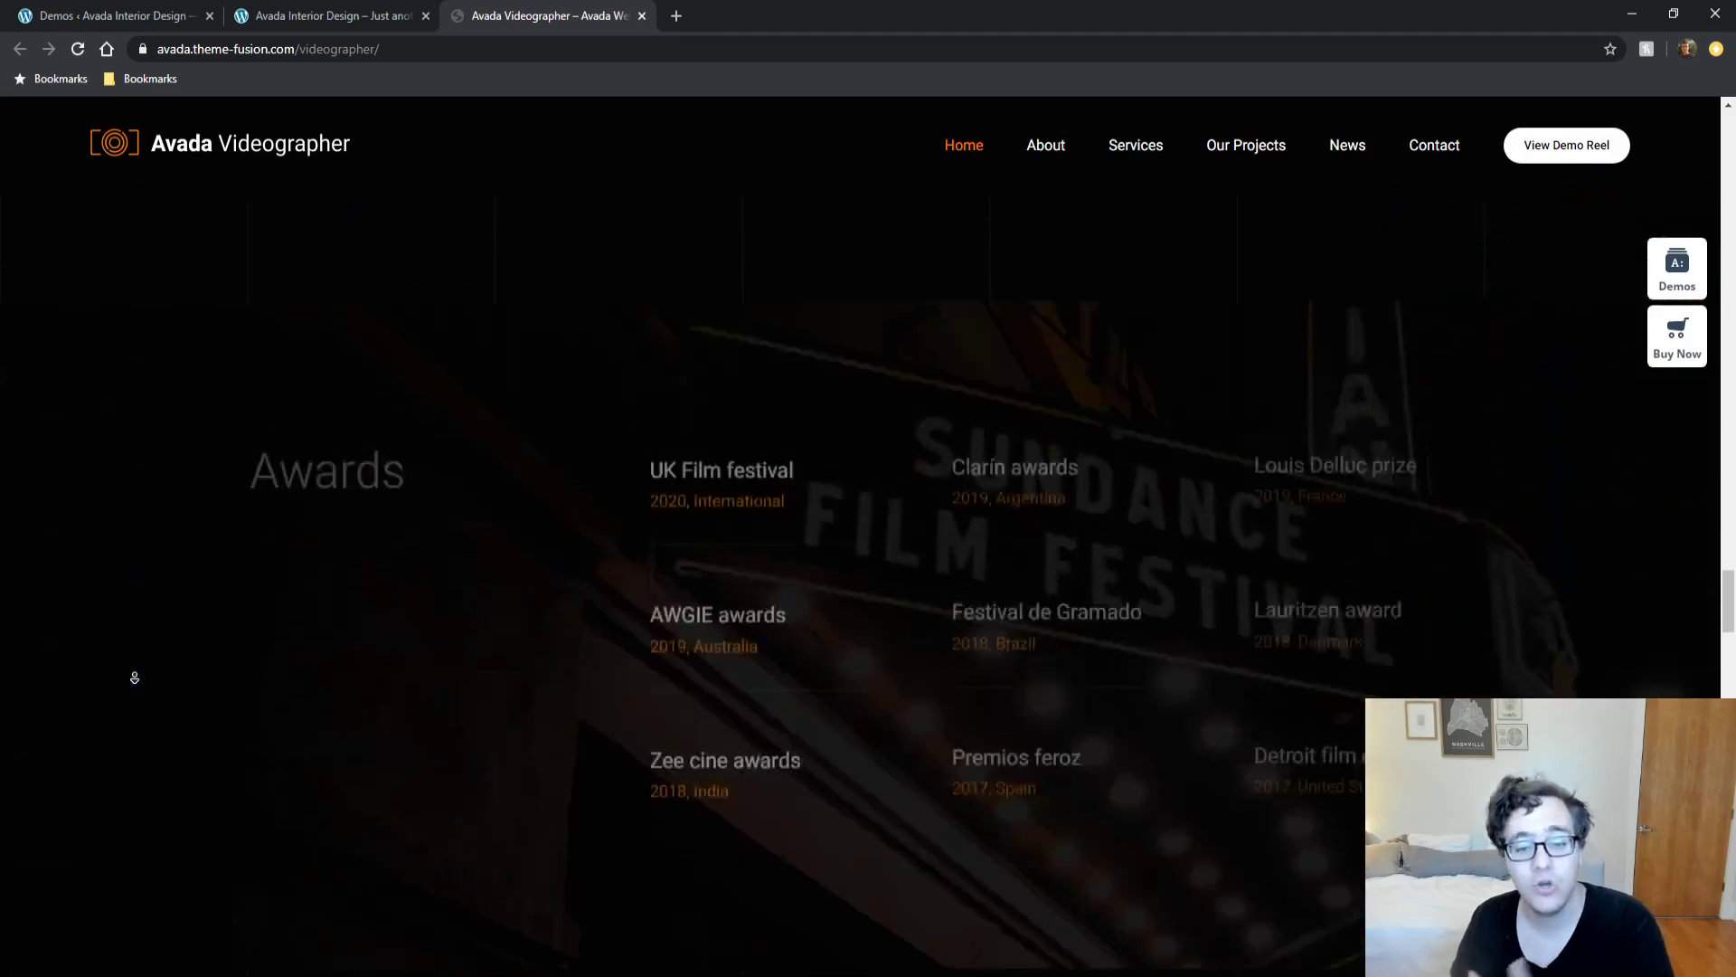
Examine the Videographer home page's footer, hero slider and video project section, ending back at the page start.
scroll(135, 674, "up", 15)
scroll(134, 672, "down", 15)
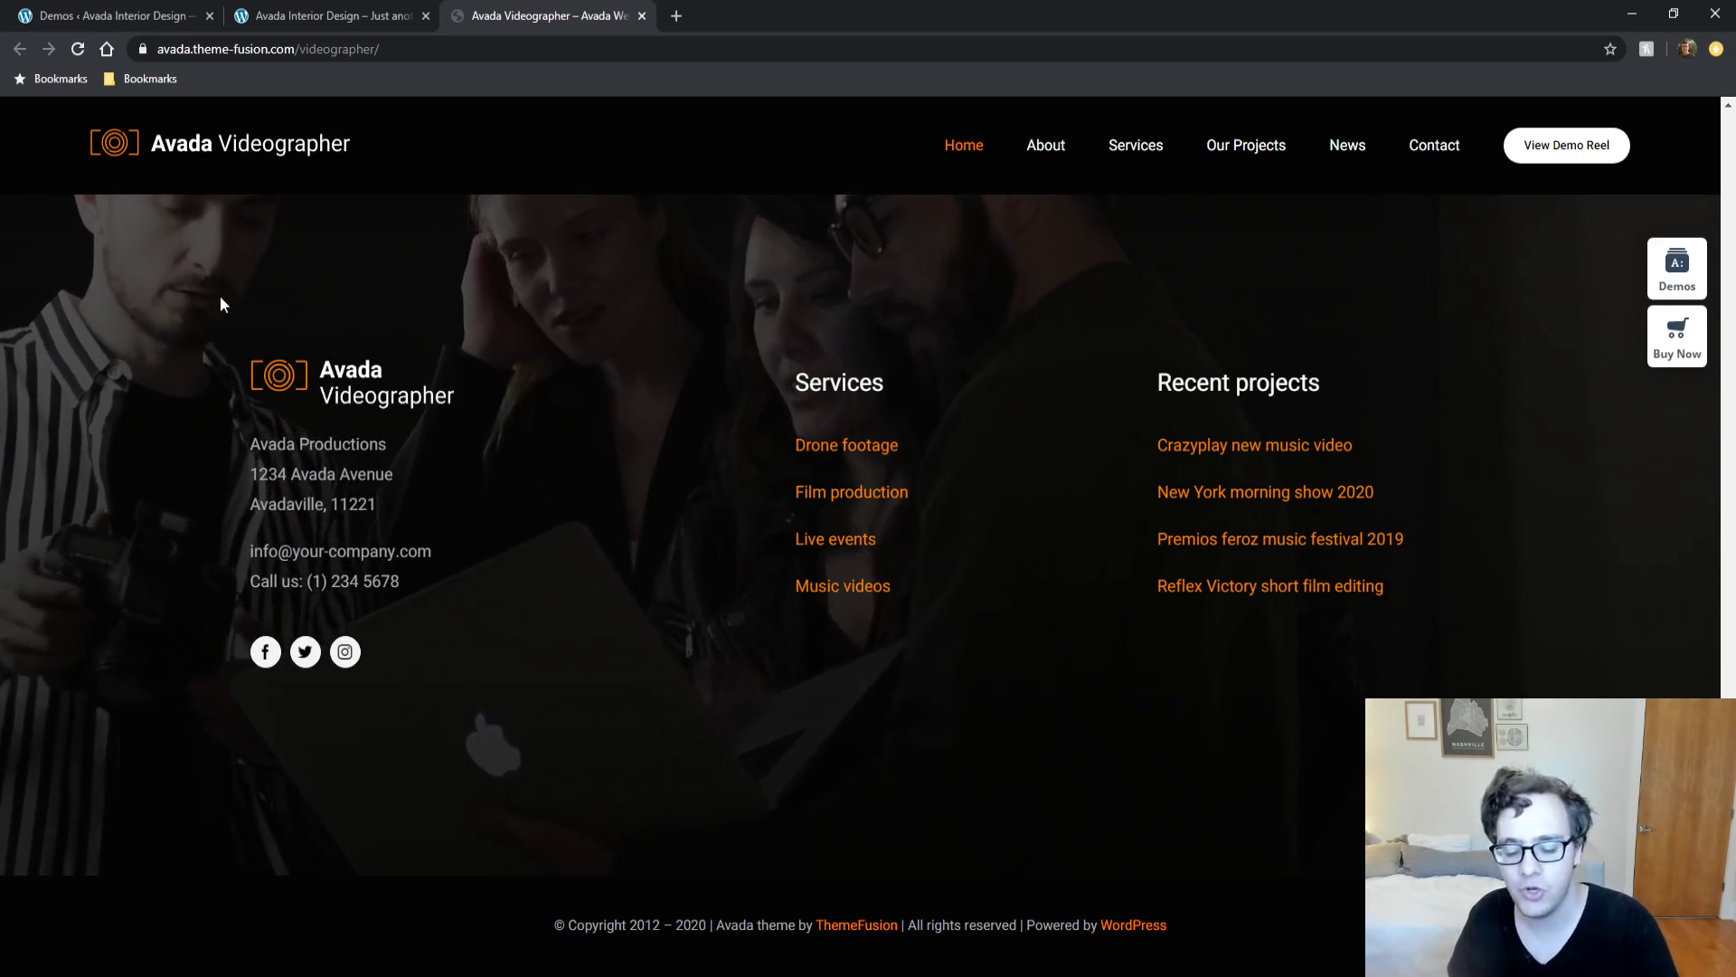
scroll(703, 303, "up", 7)
scroll(703, 303, "up", 10)
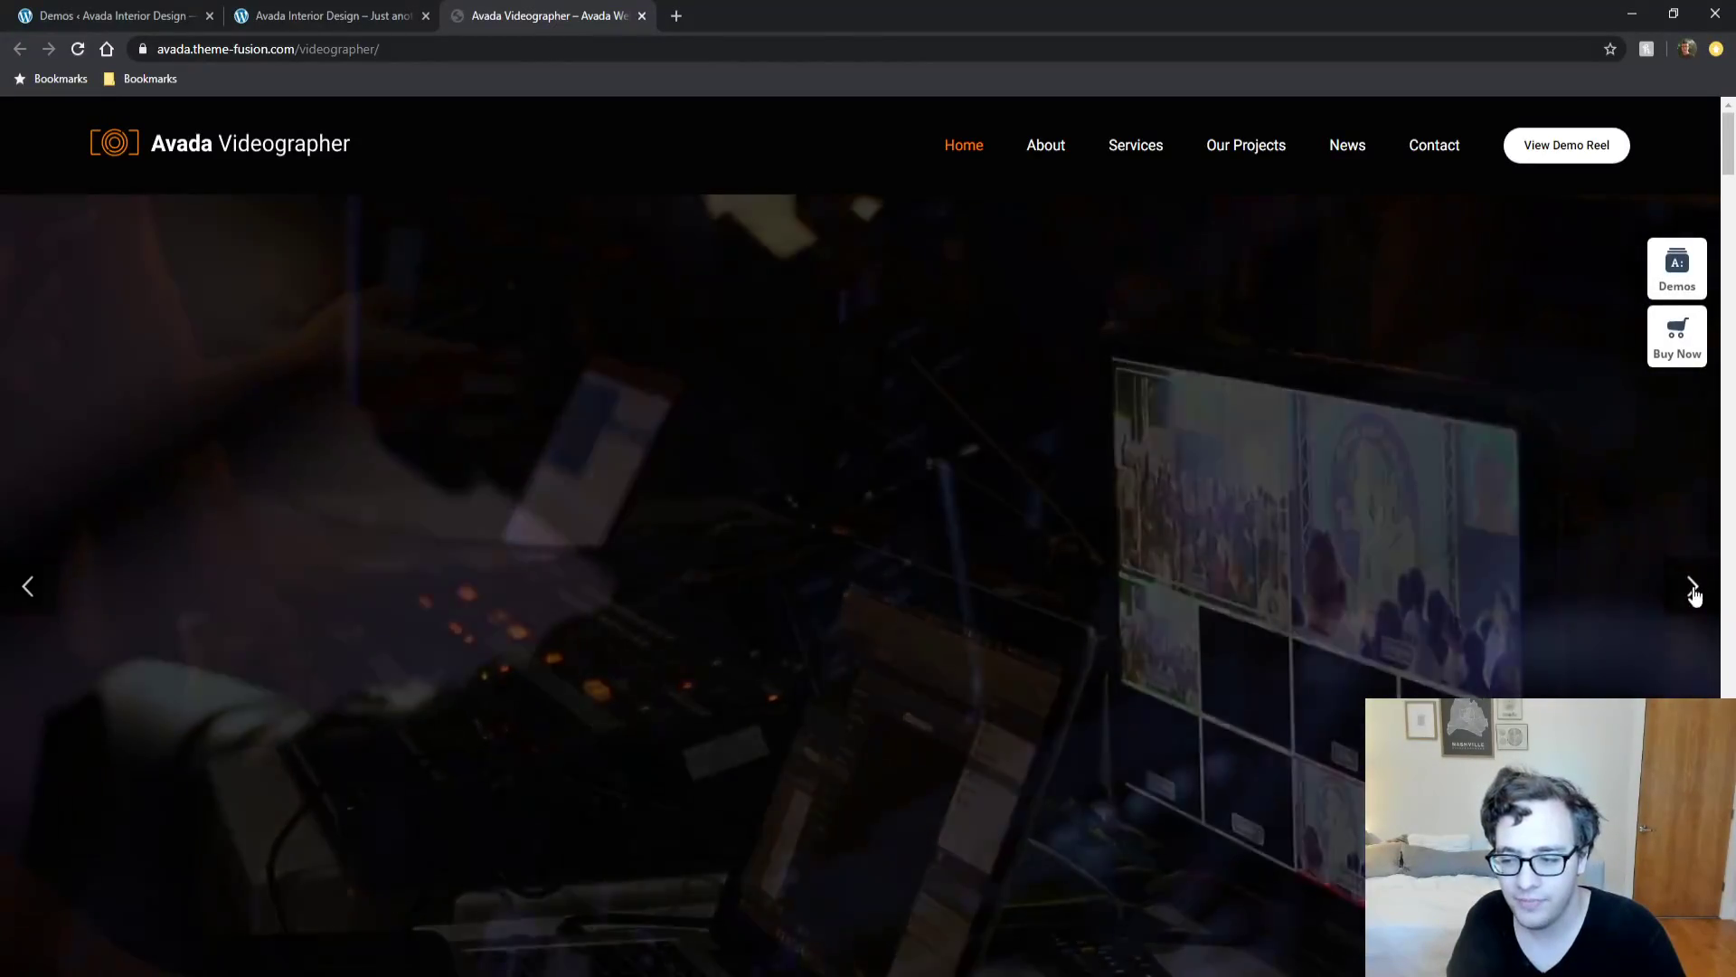
scroll(744, 222, "down", 12)
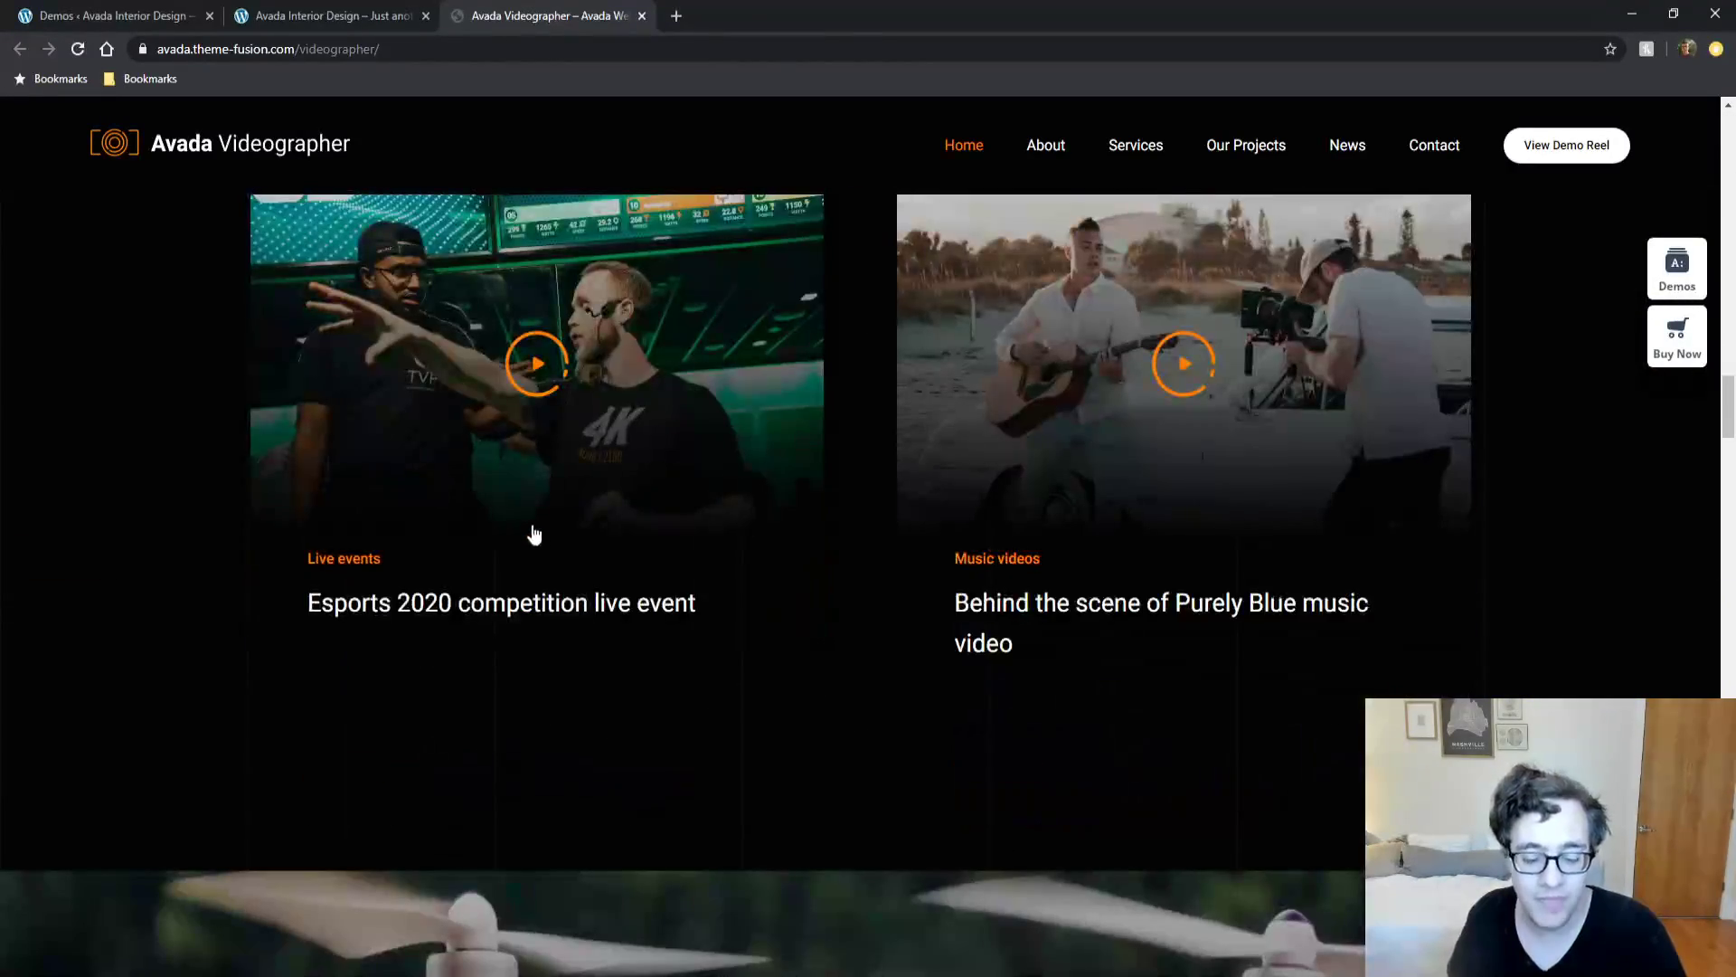
scroll(231, 270, "up", 12)
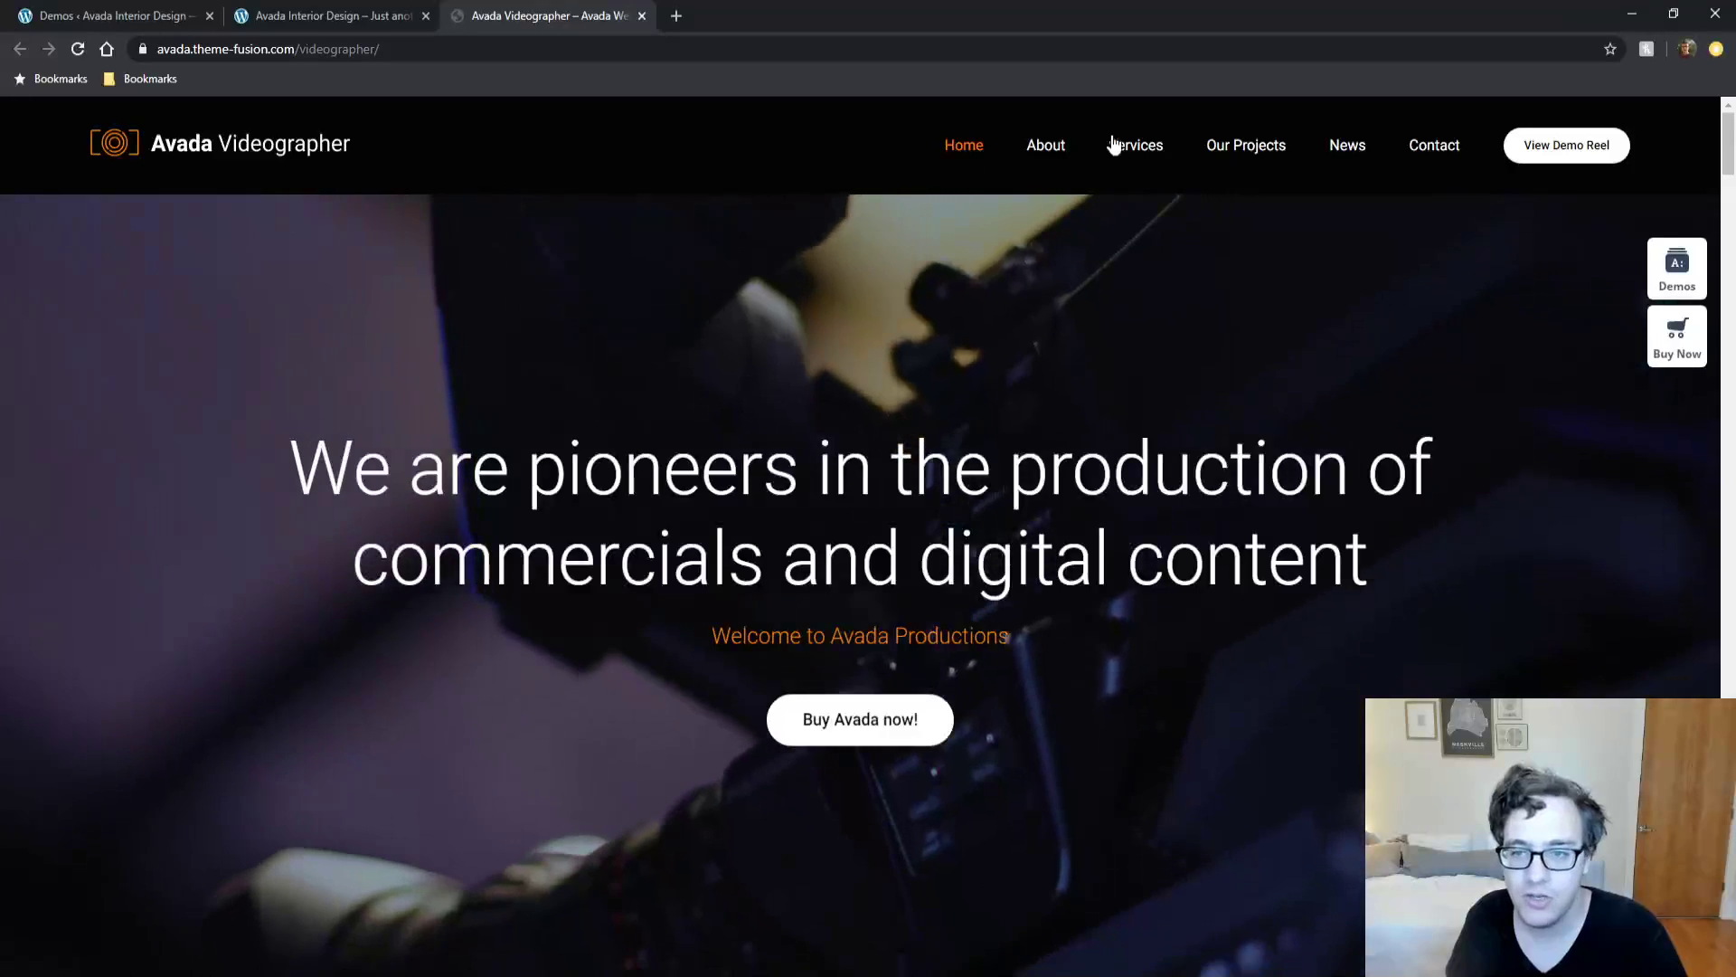
Review the Videographer demo's About page down to its footer and open its Services page.
left_click(1048, 149)
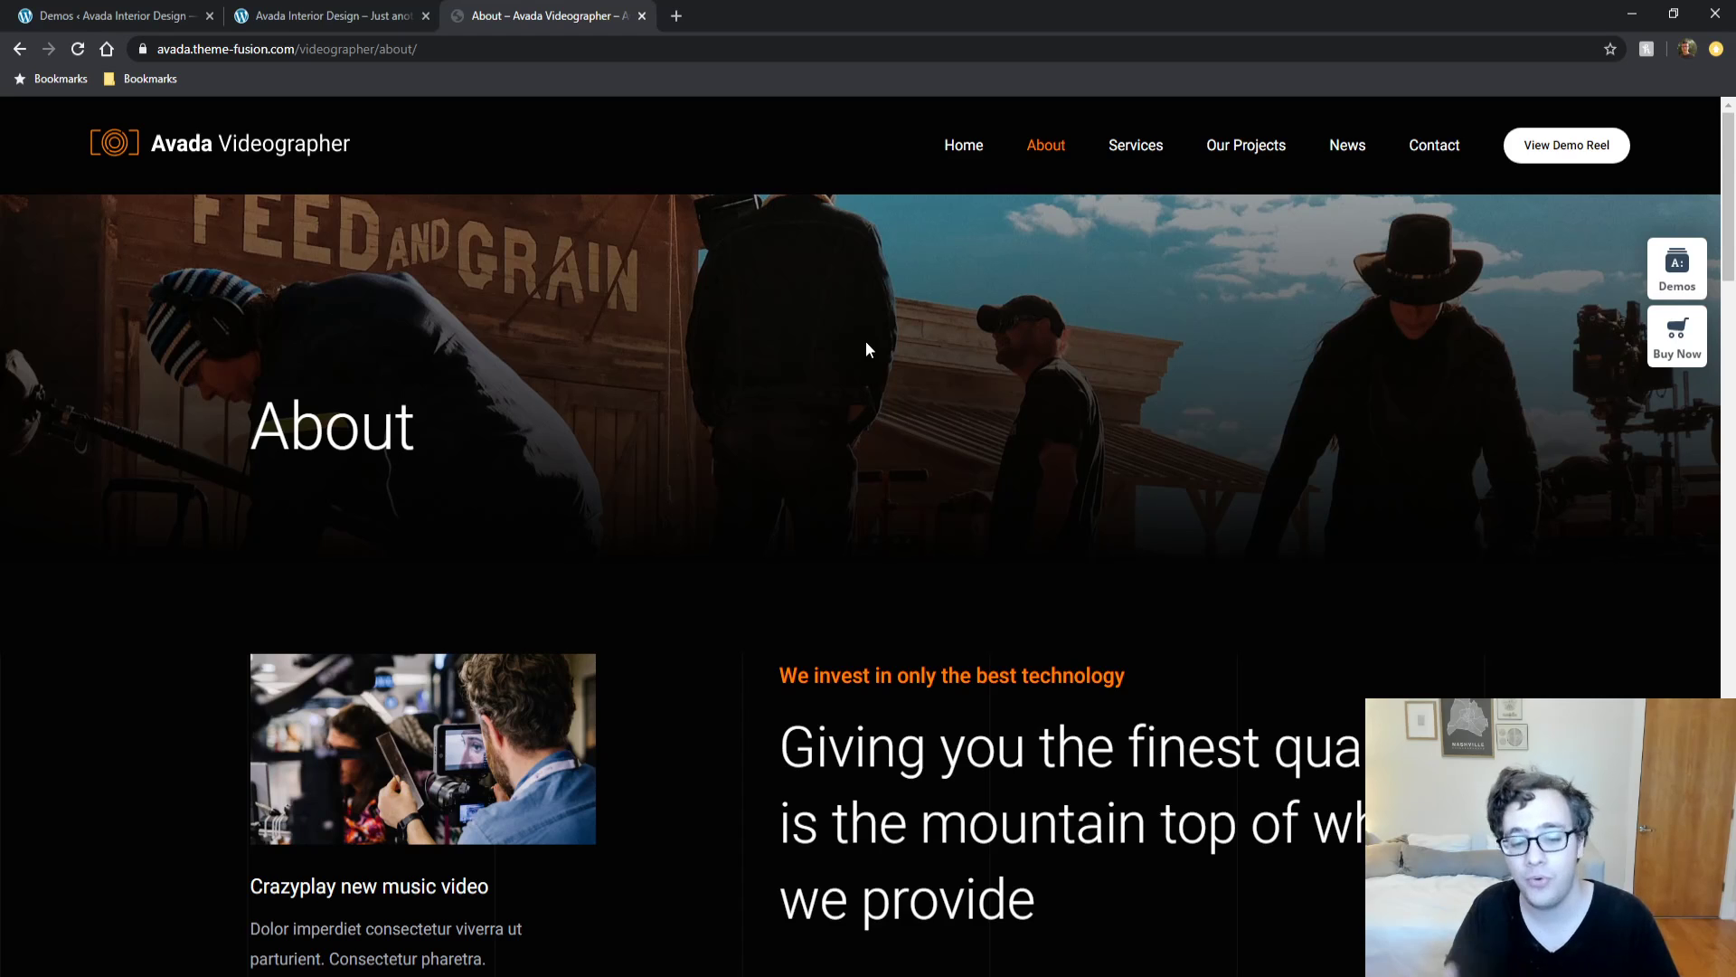
scroll(865, 349, "down", 12)
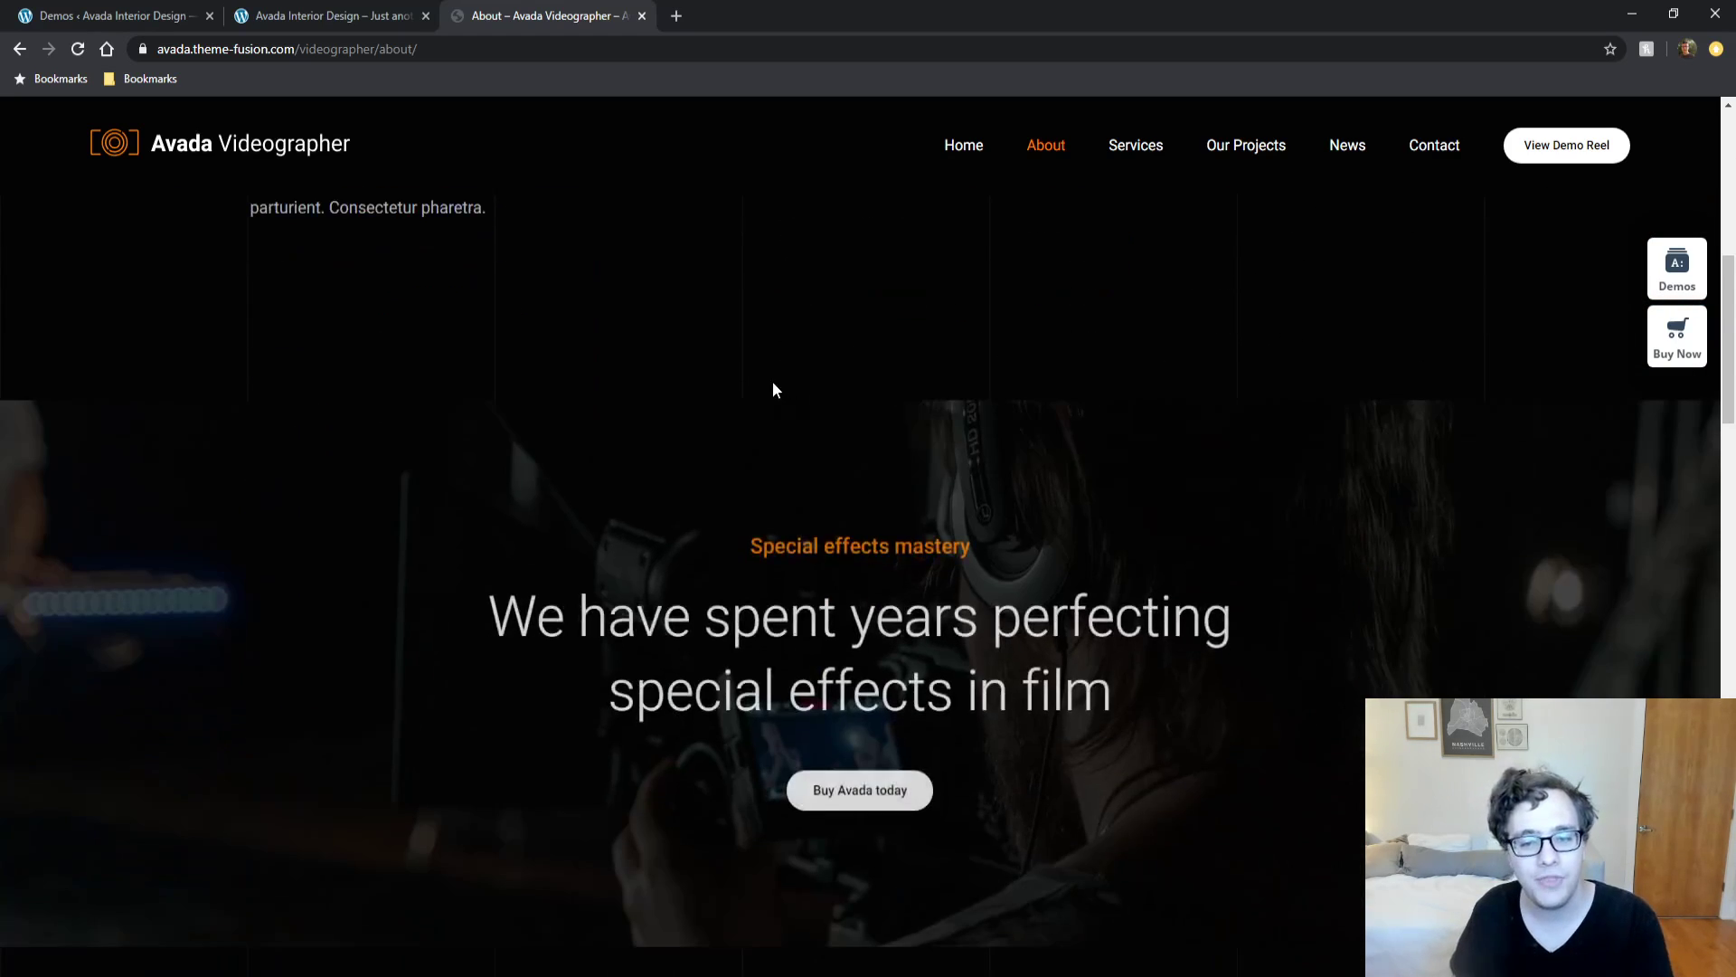
scroll(651, 407, "down", 15)
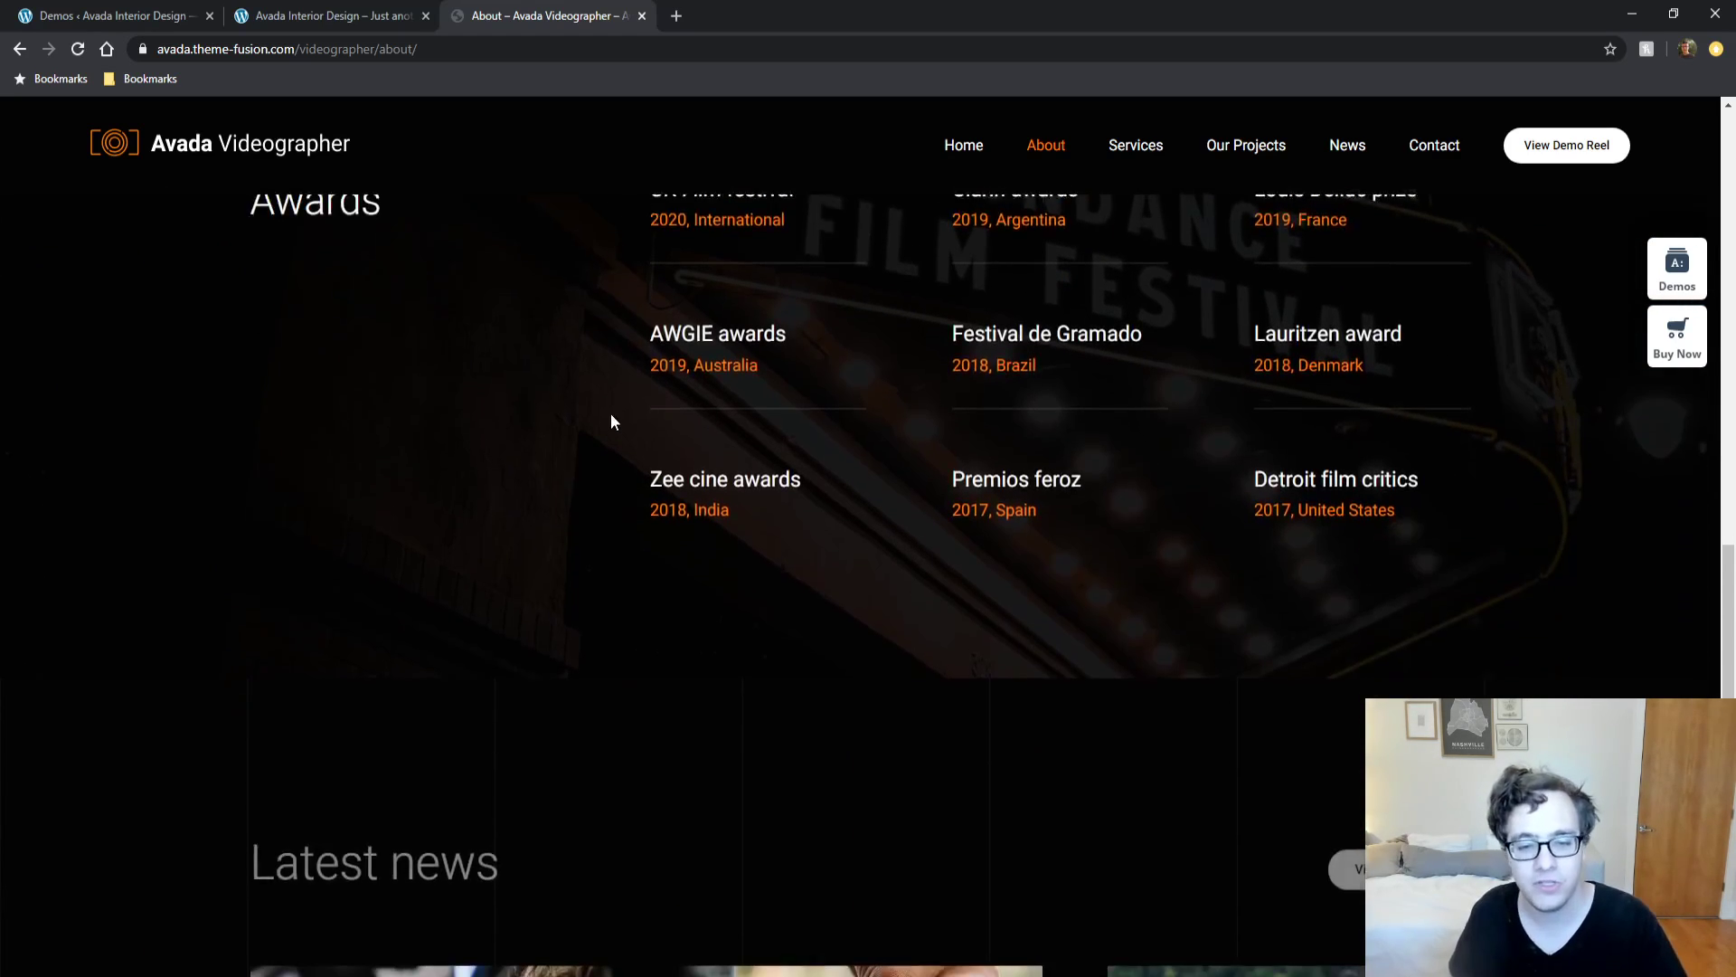
scroll(610, 423, "down", 7)
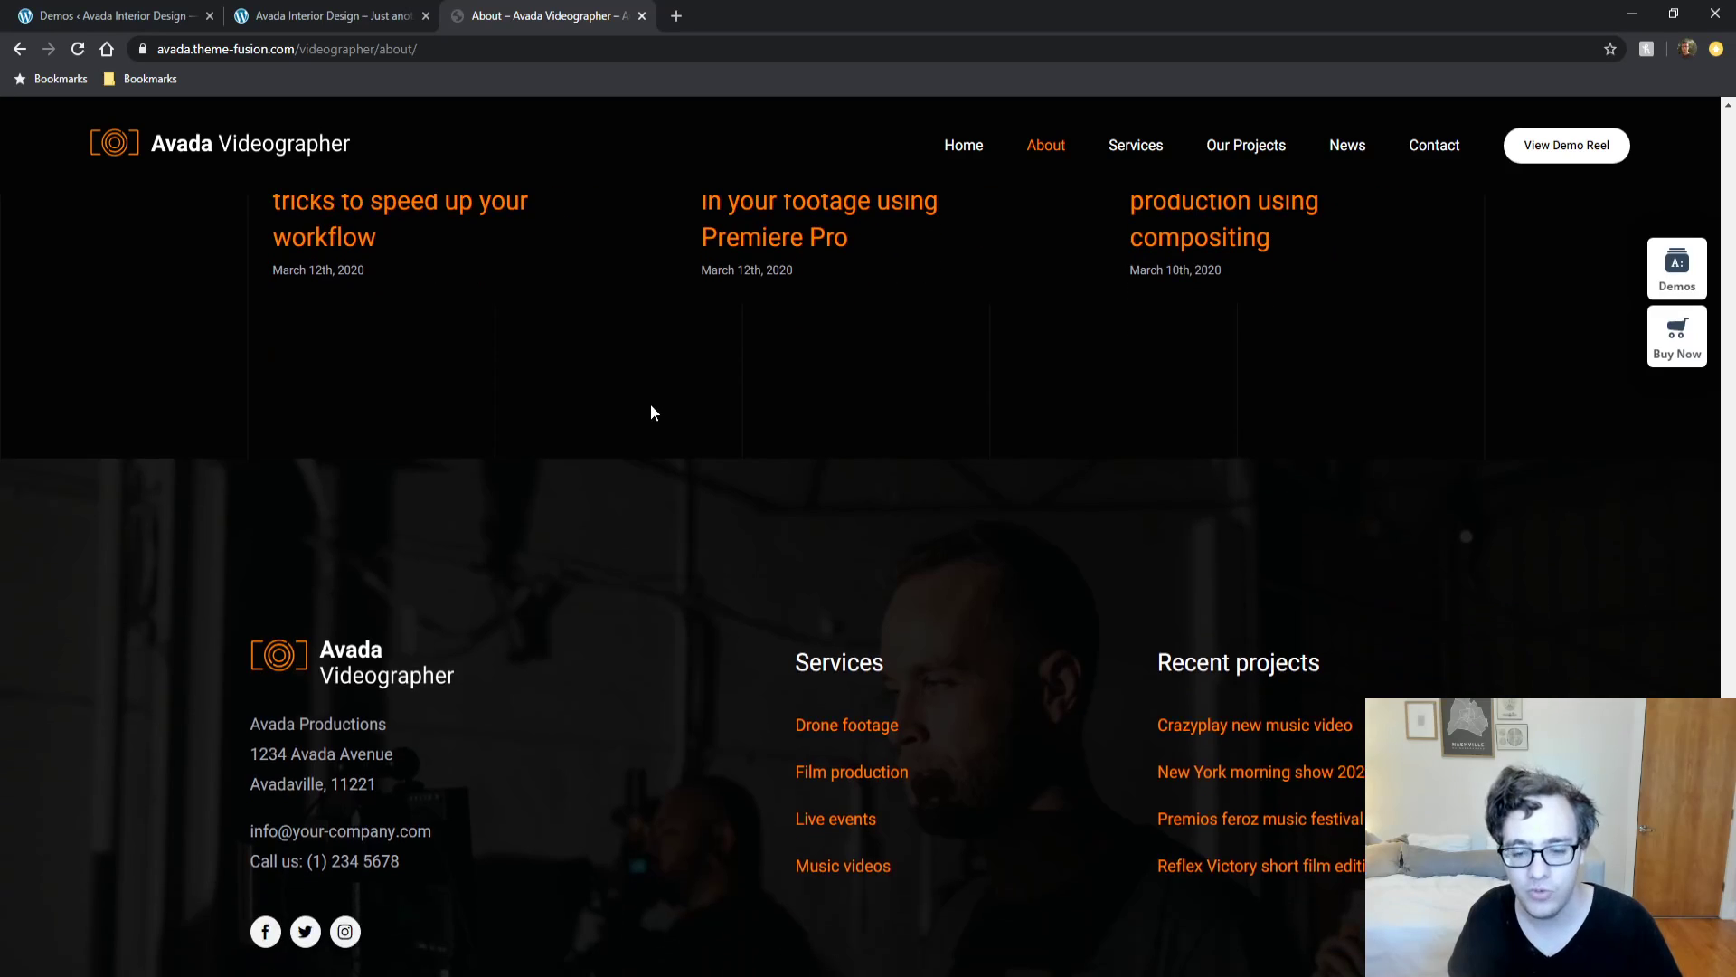
left_click(1135, 145)
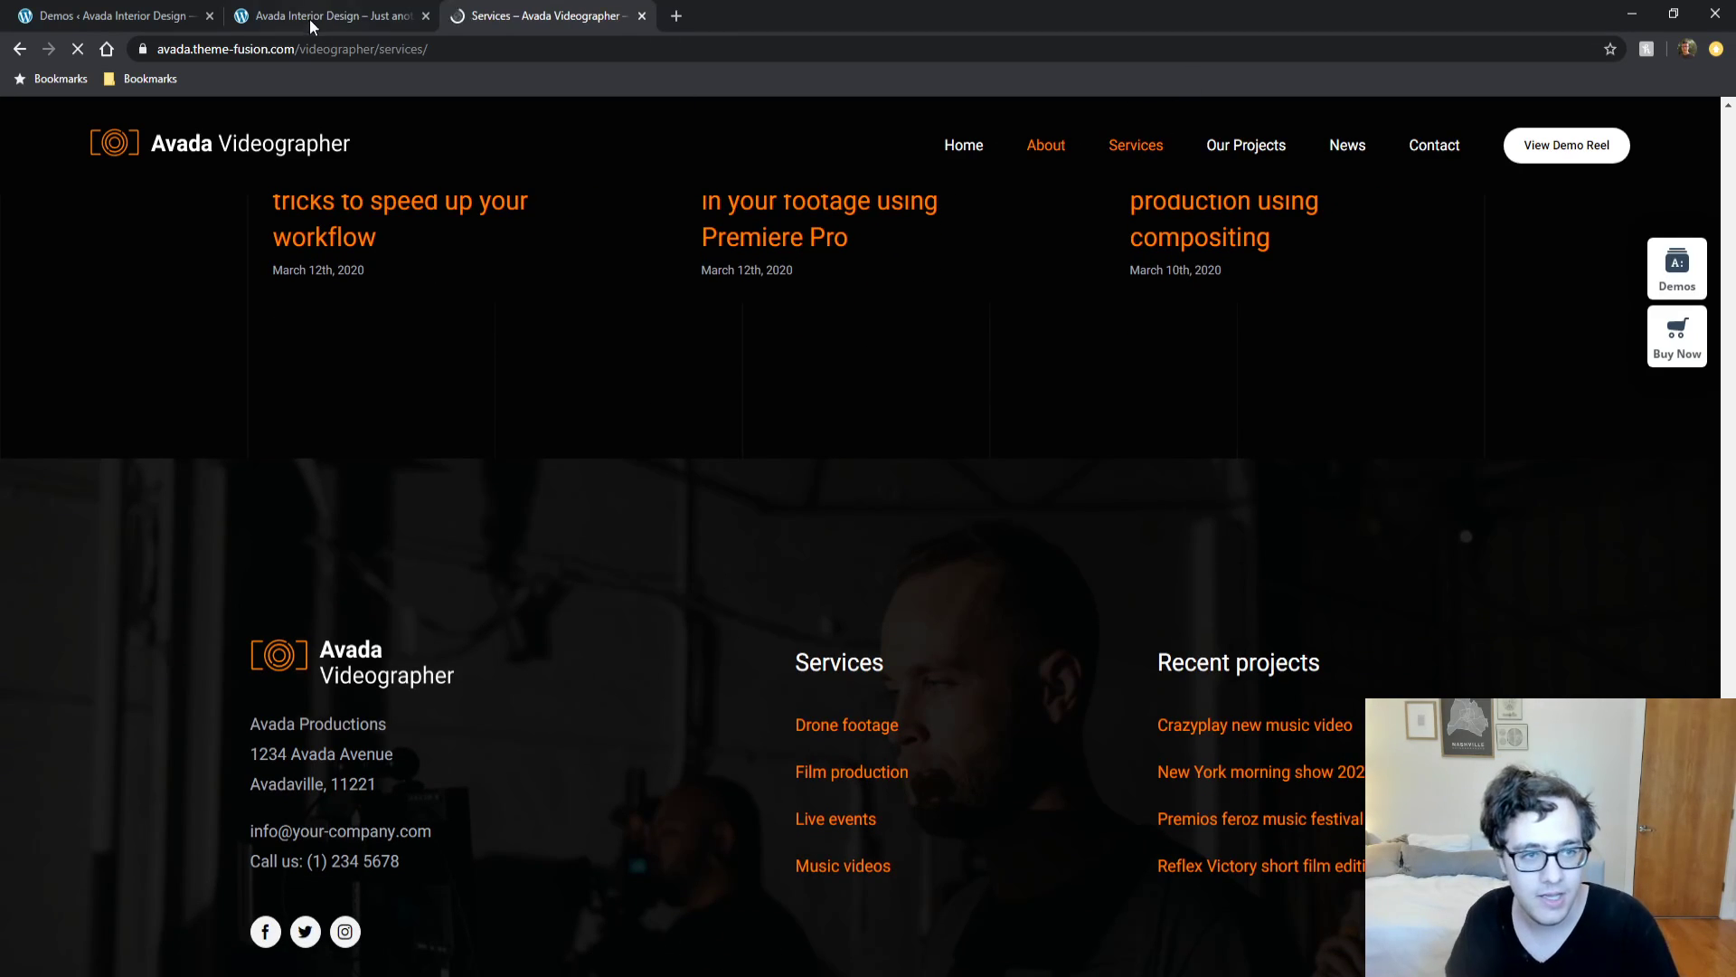
Switch to the Avada Interior Design site and look through its home page sections.
left_click(313, 9)
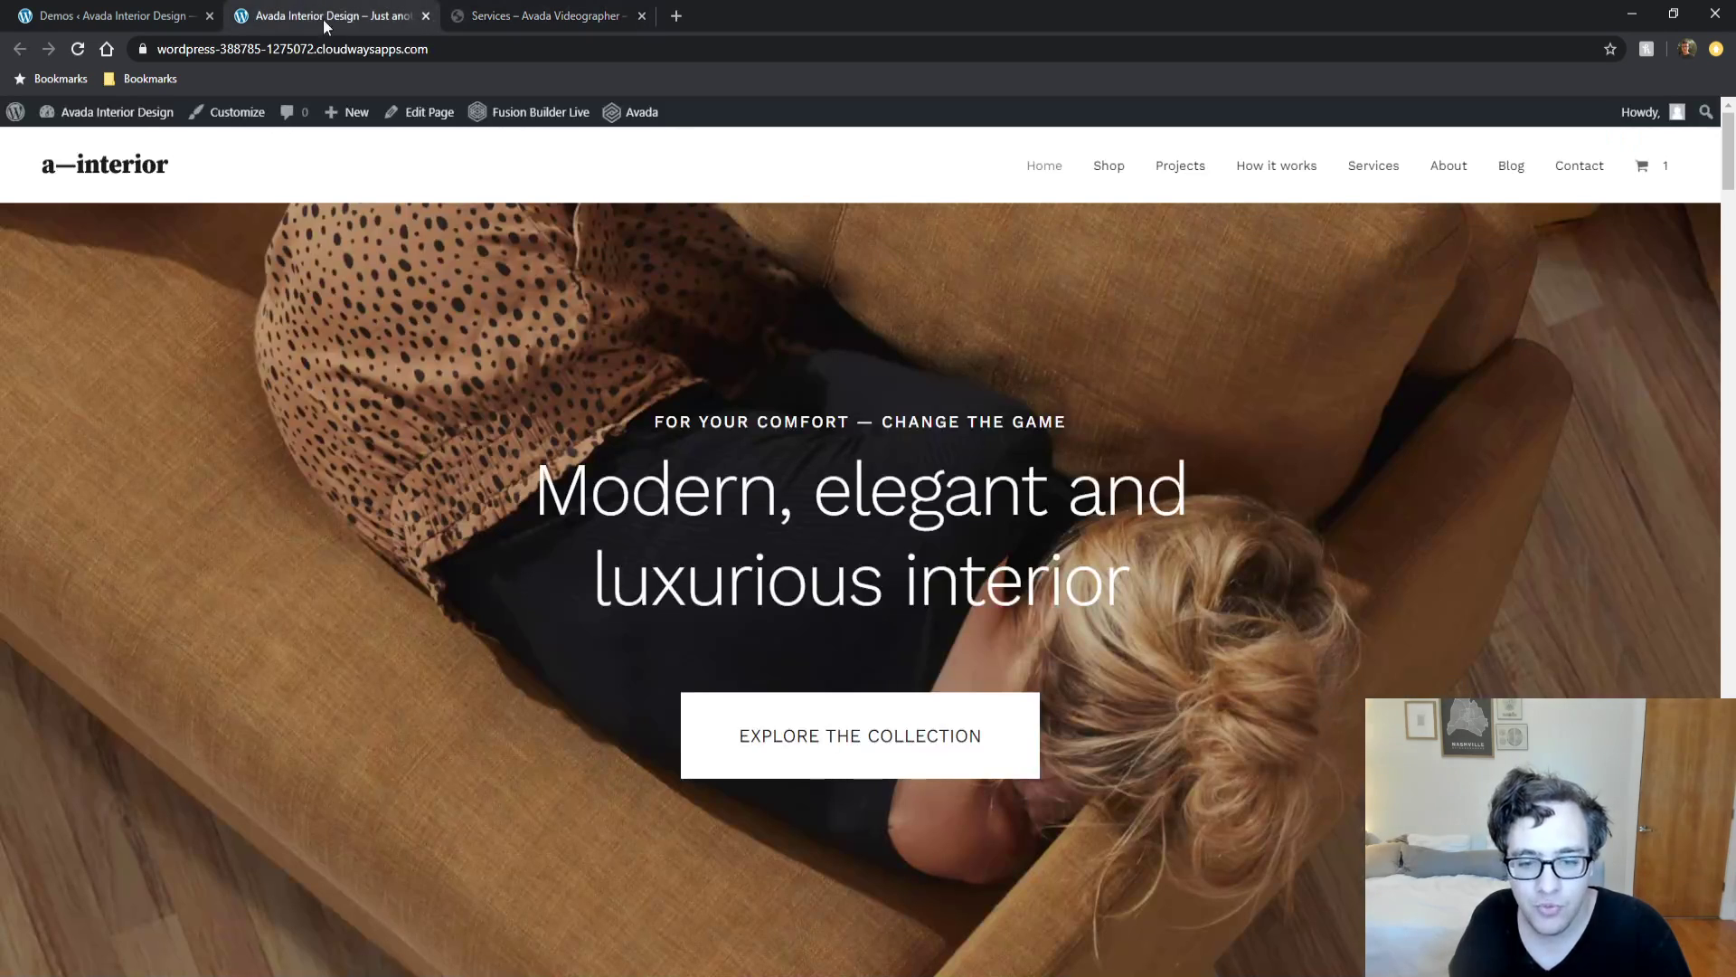
scroll(507, 564, "down", 15)
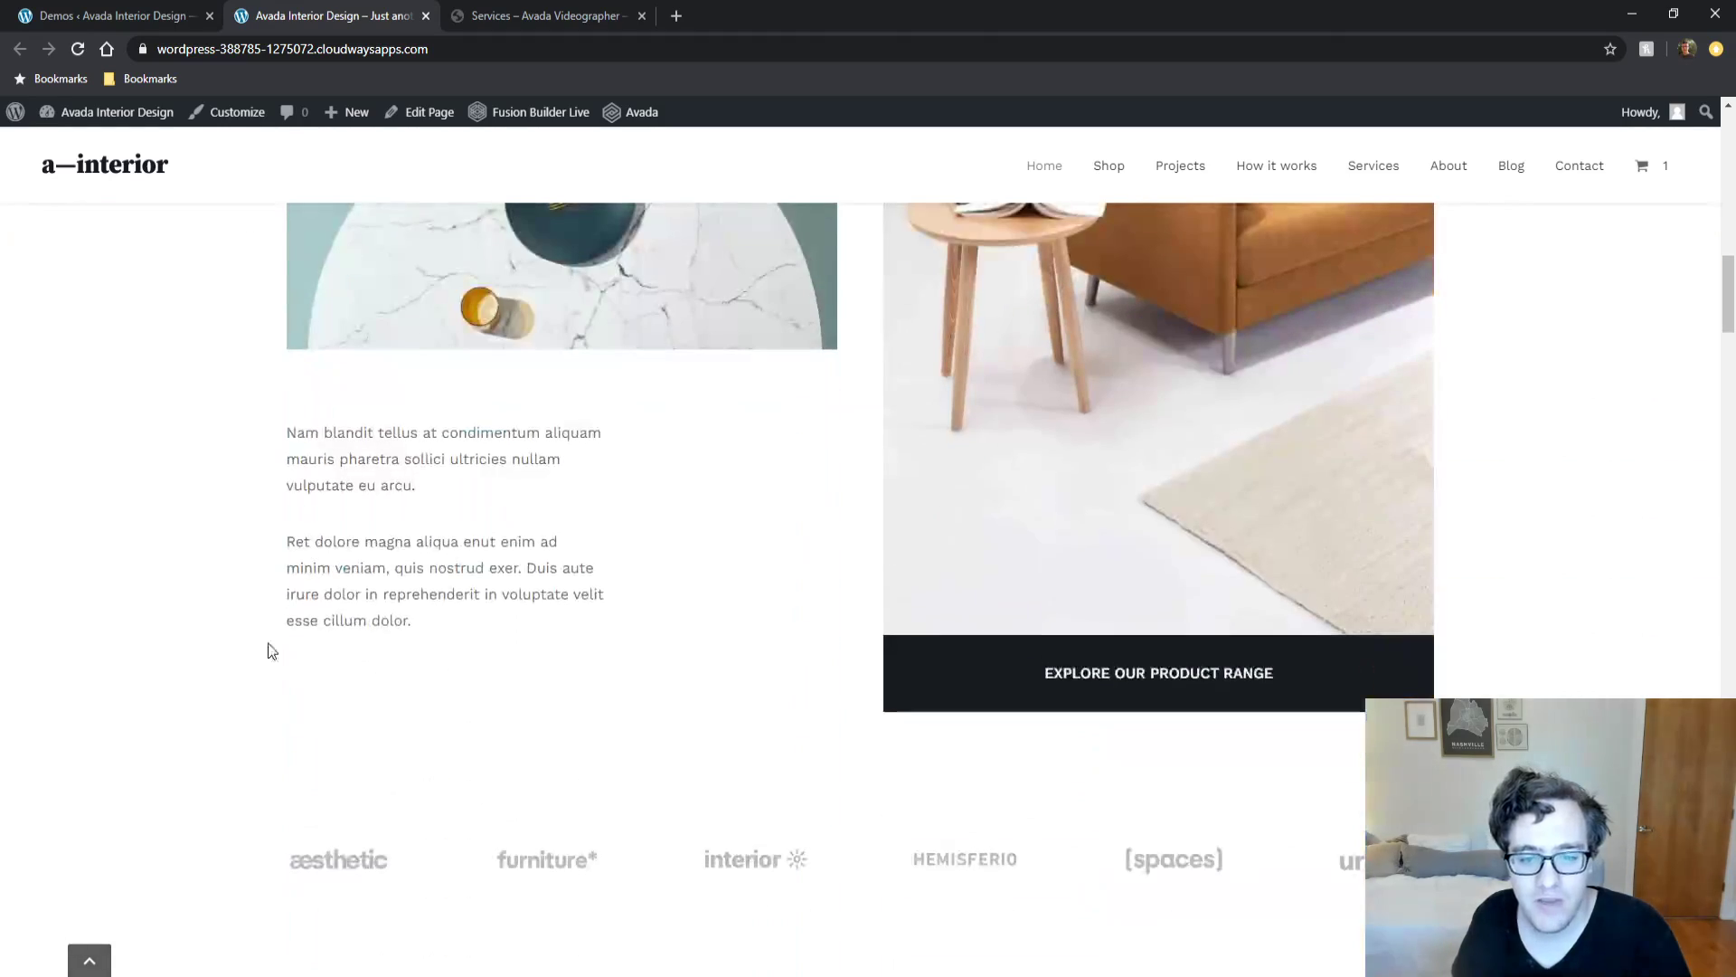
scroll(123, 587, "down", 15)
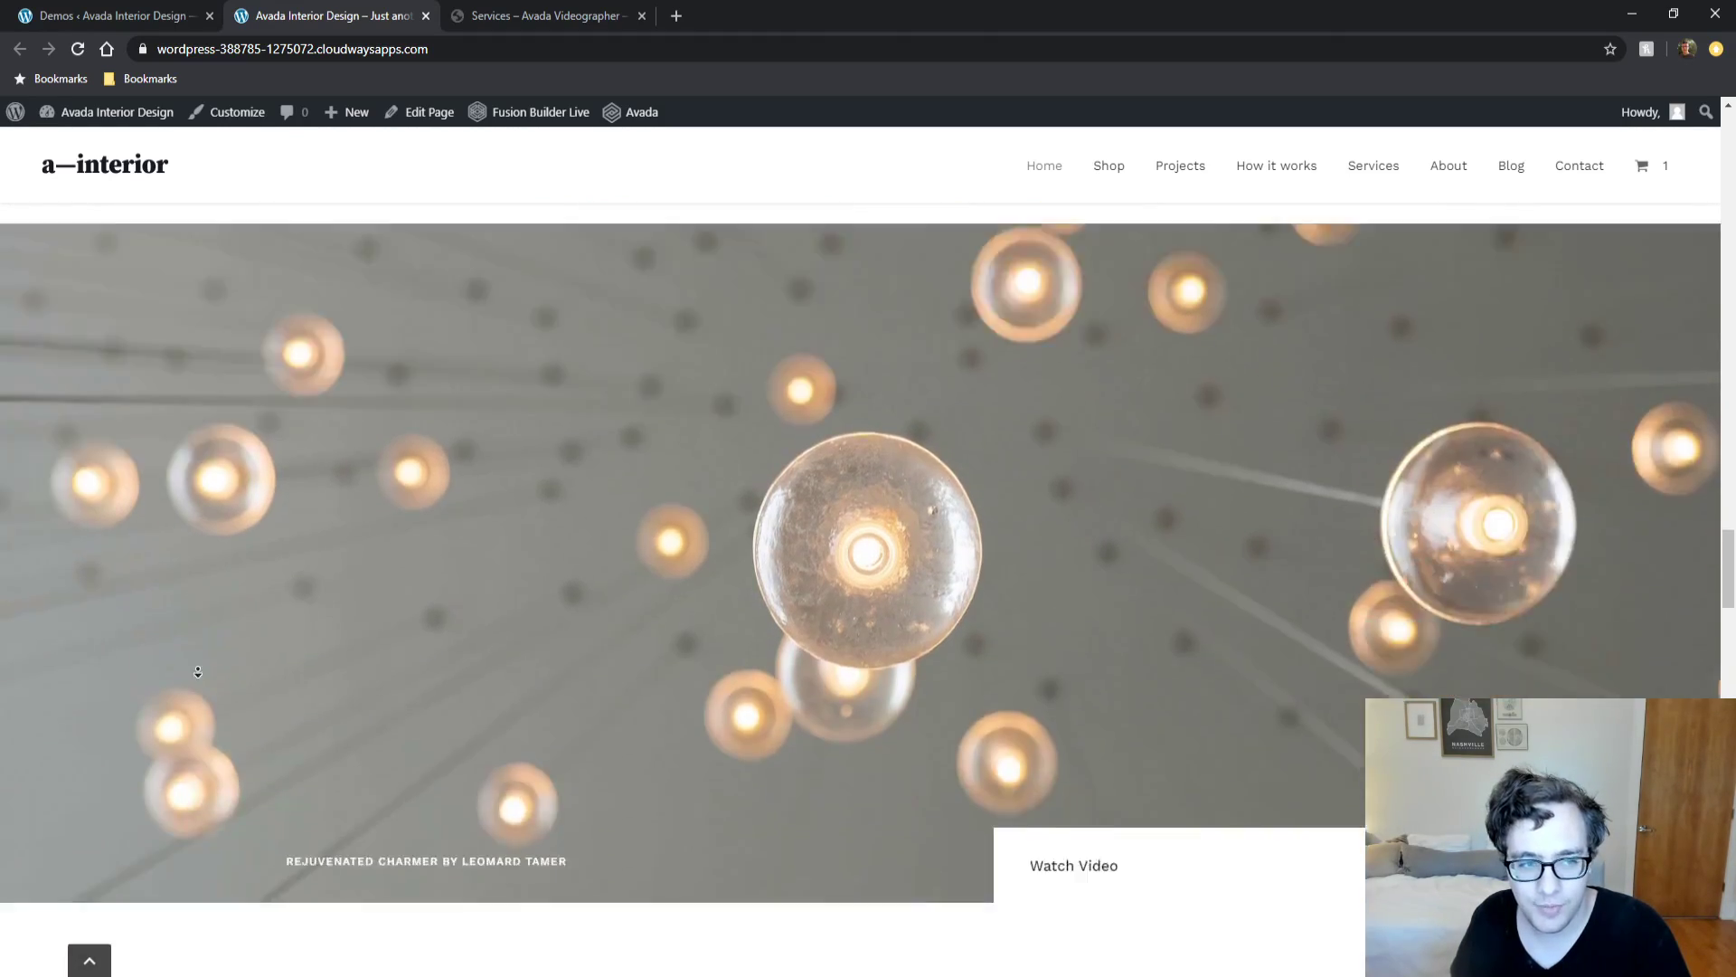
scroll(144, 671, "up", 20)
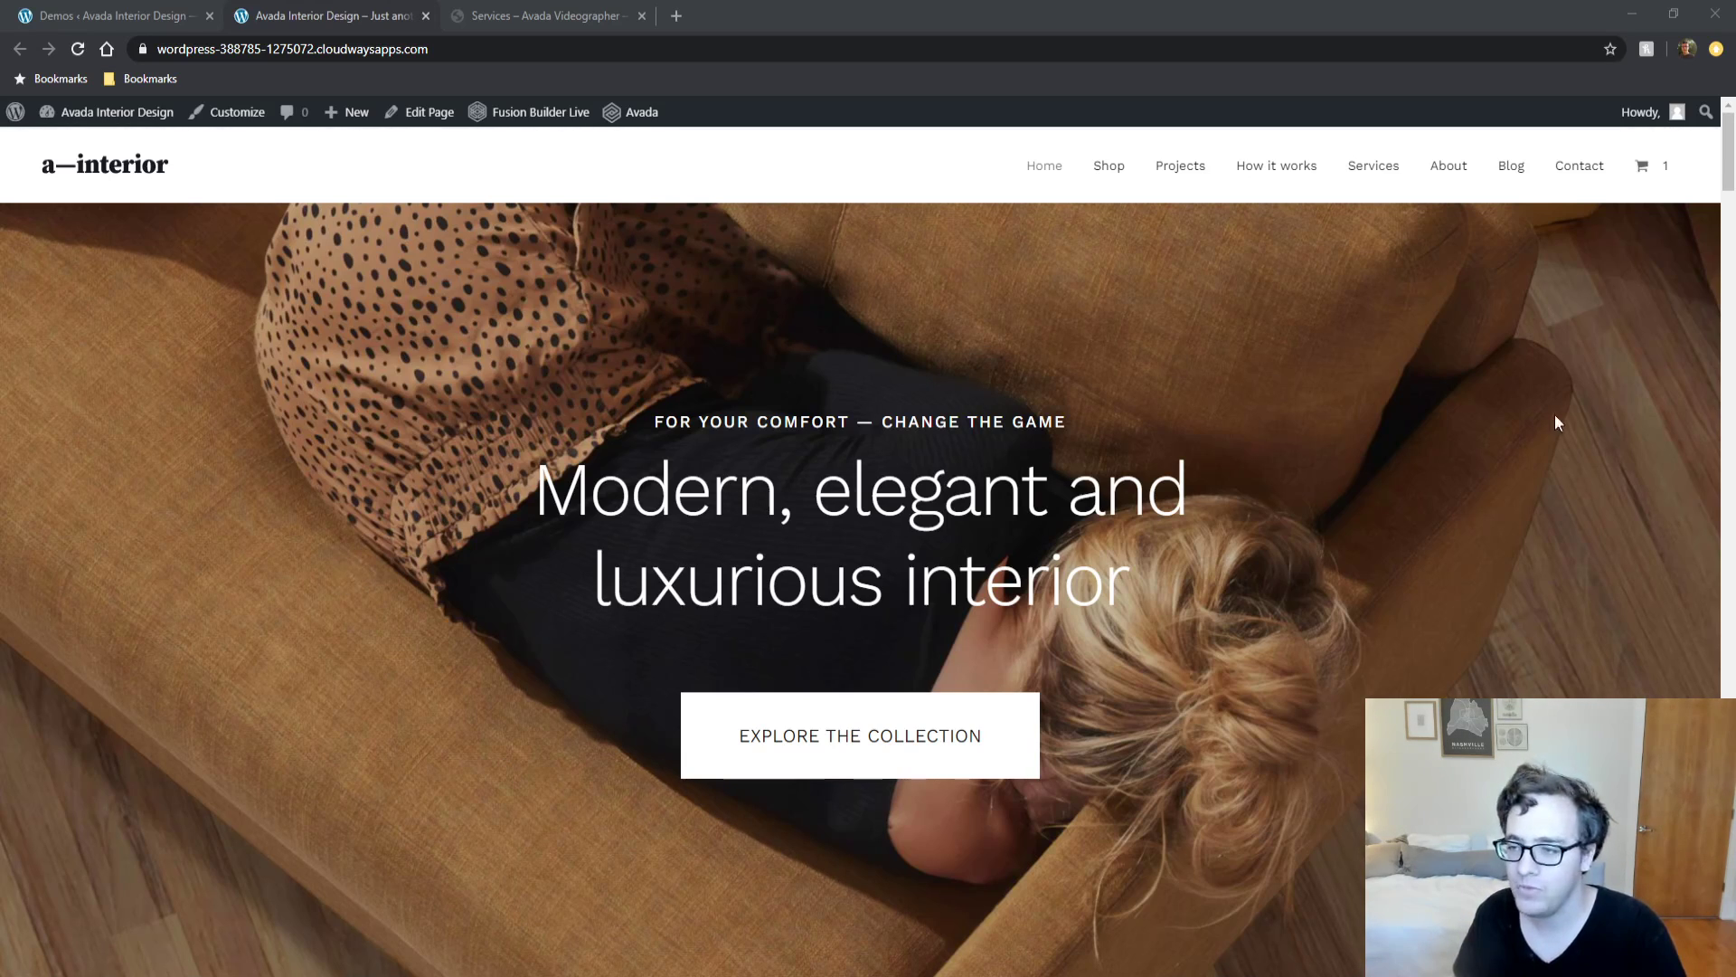
Open Avada's Plugins page in the WordPress admin and examine the required, premium and optional plugins offered.
left_click(4, 9)
scroll(187, 312, "up", 5)
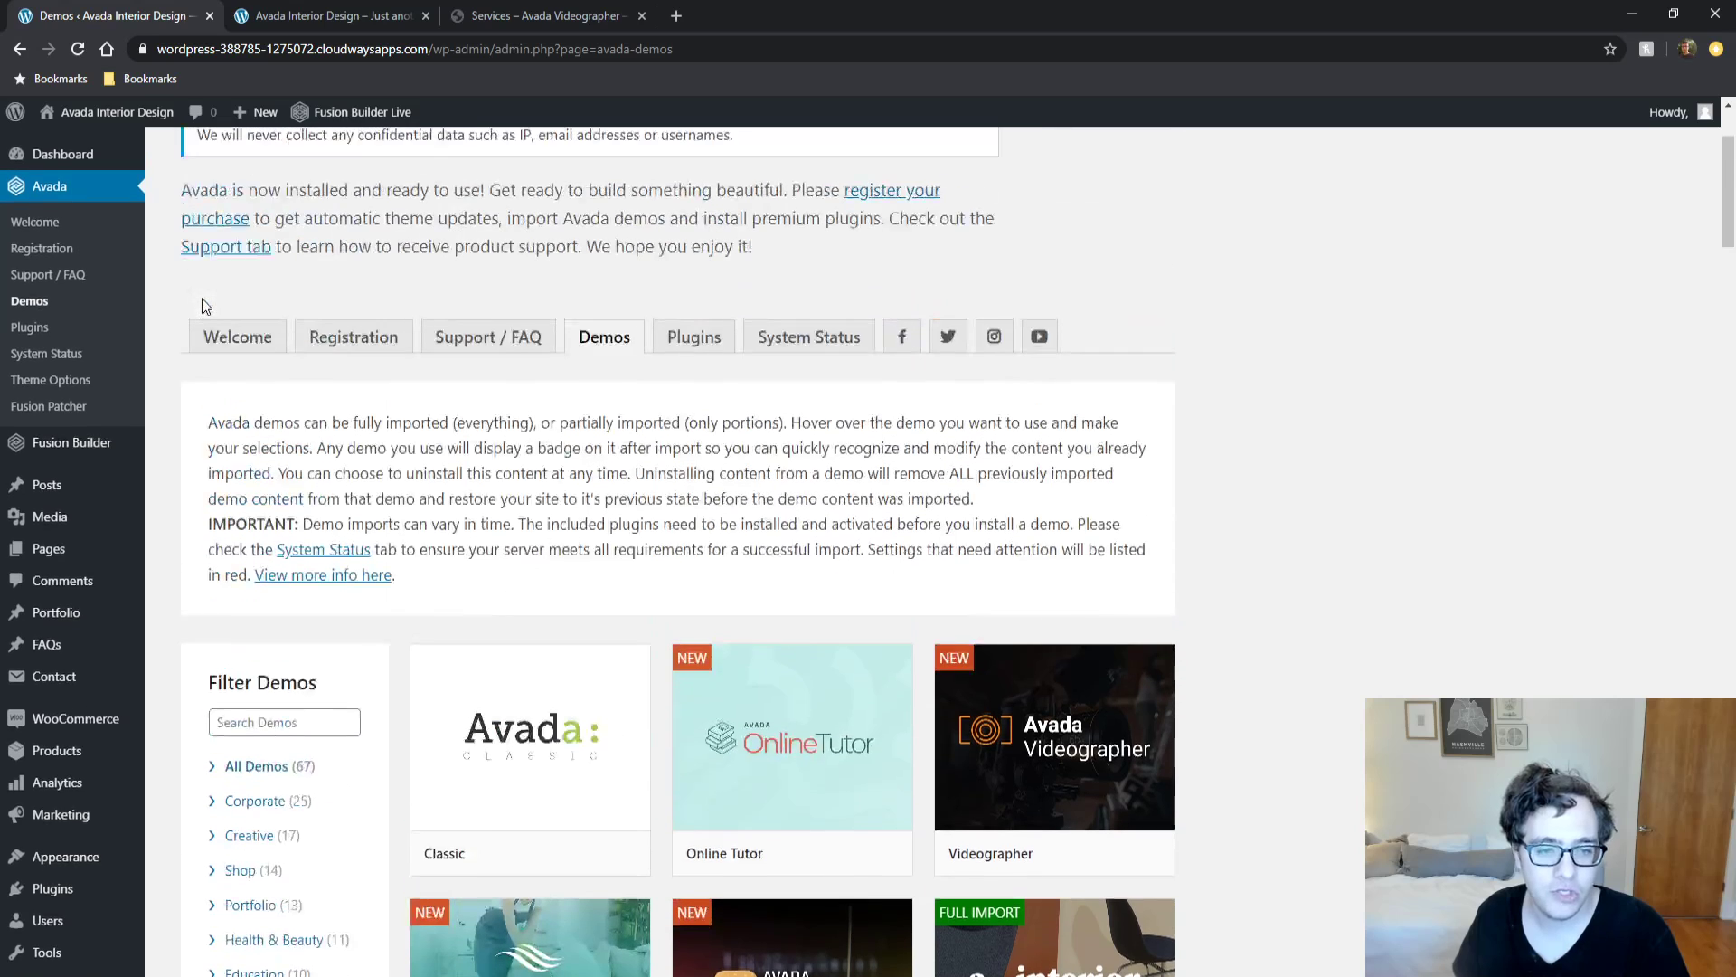
left_click(76, 330)
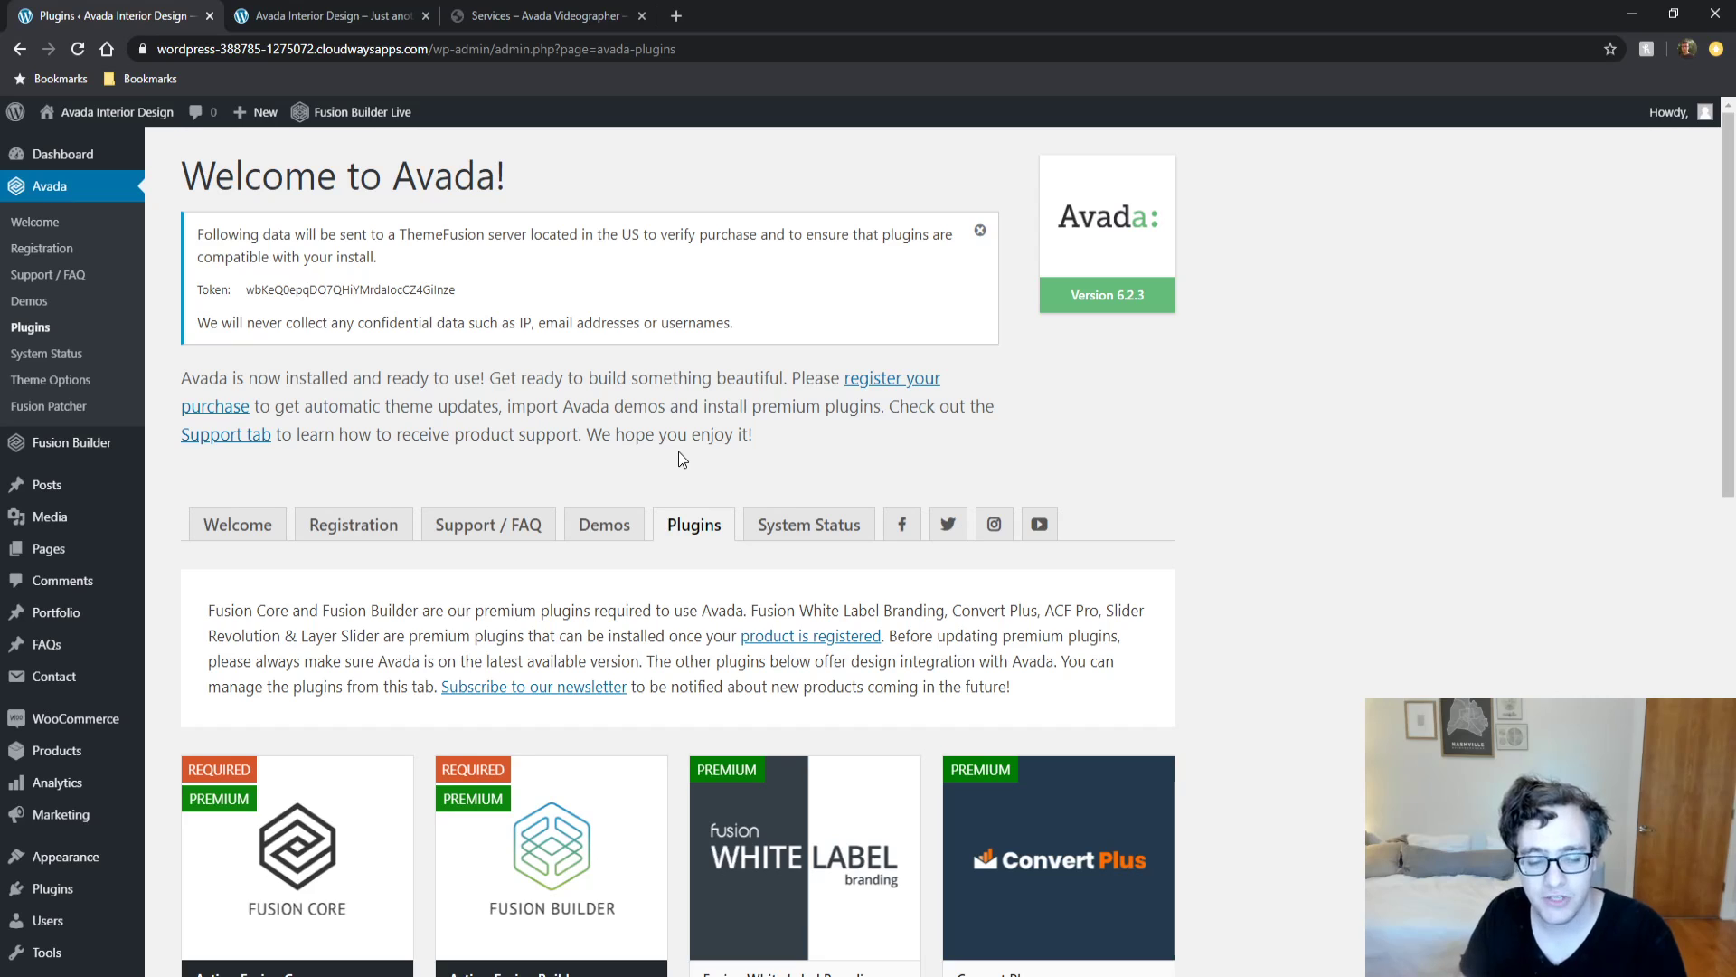
scroll(678, 452, "down", 9)
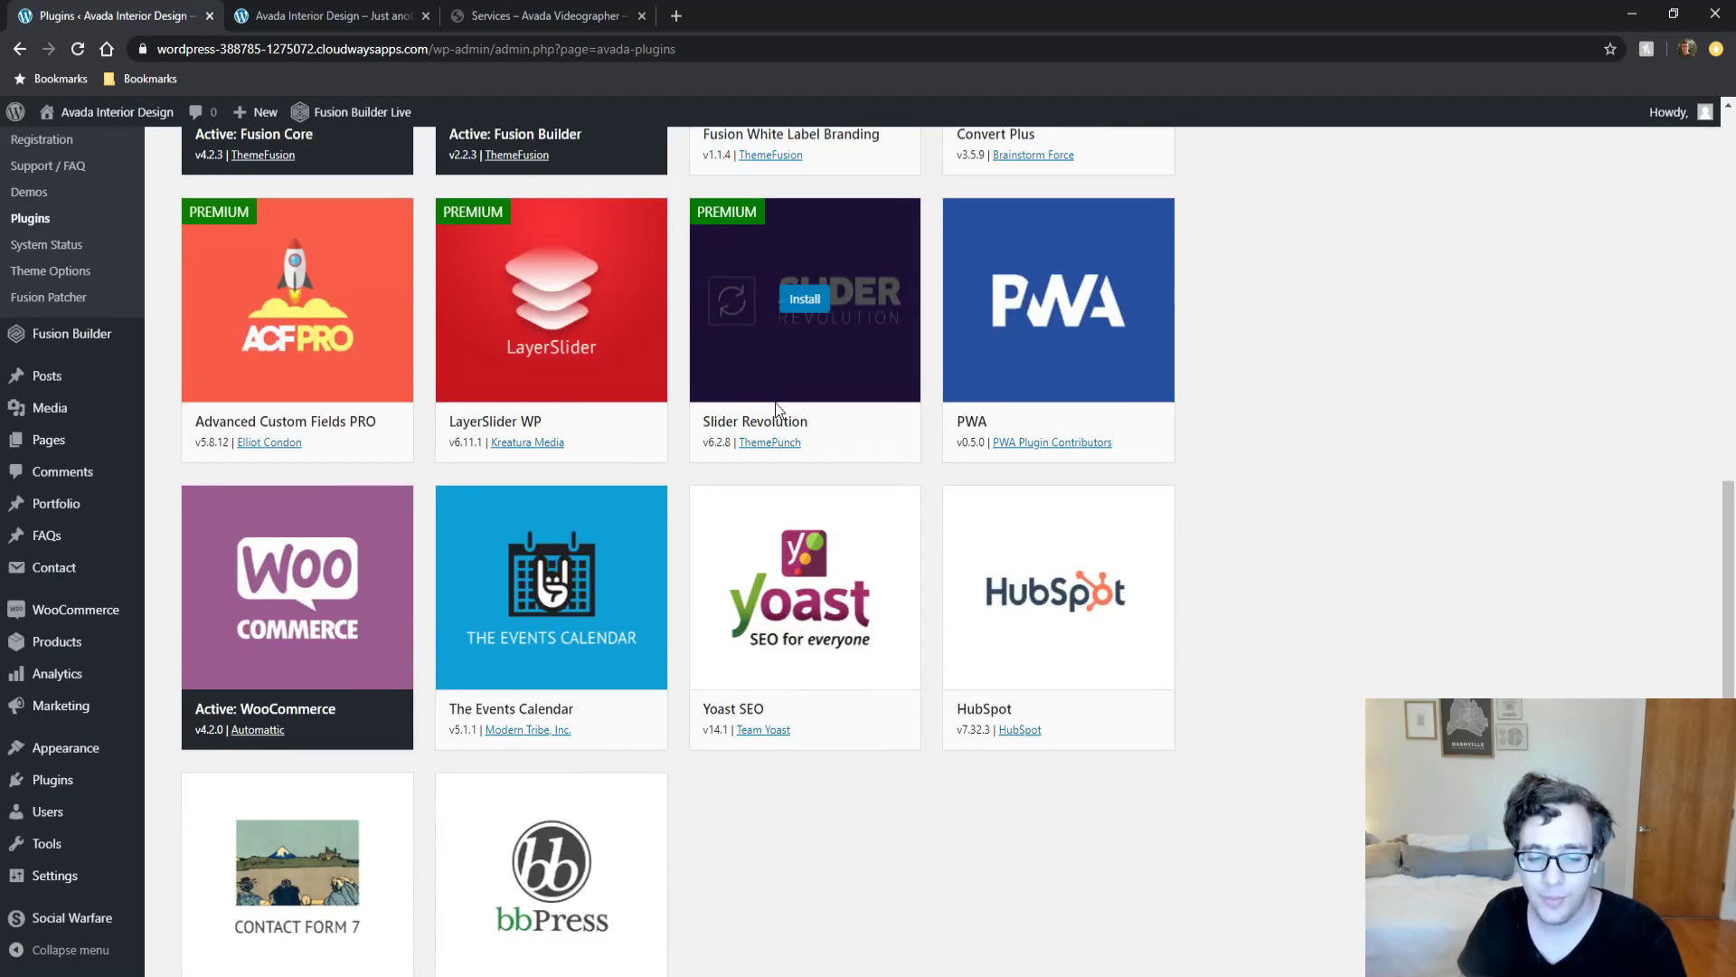
scroll(796, 416, "down", 1)
middle_click(1278, 573)
scroll(1277, 412, "up", 10)
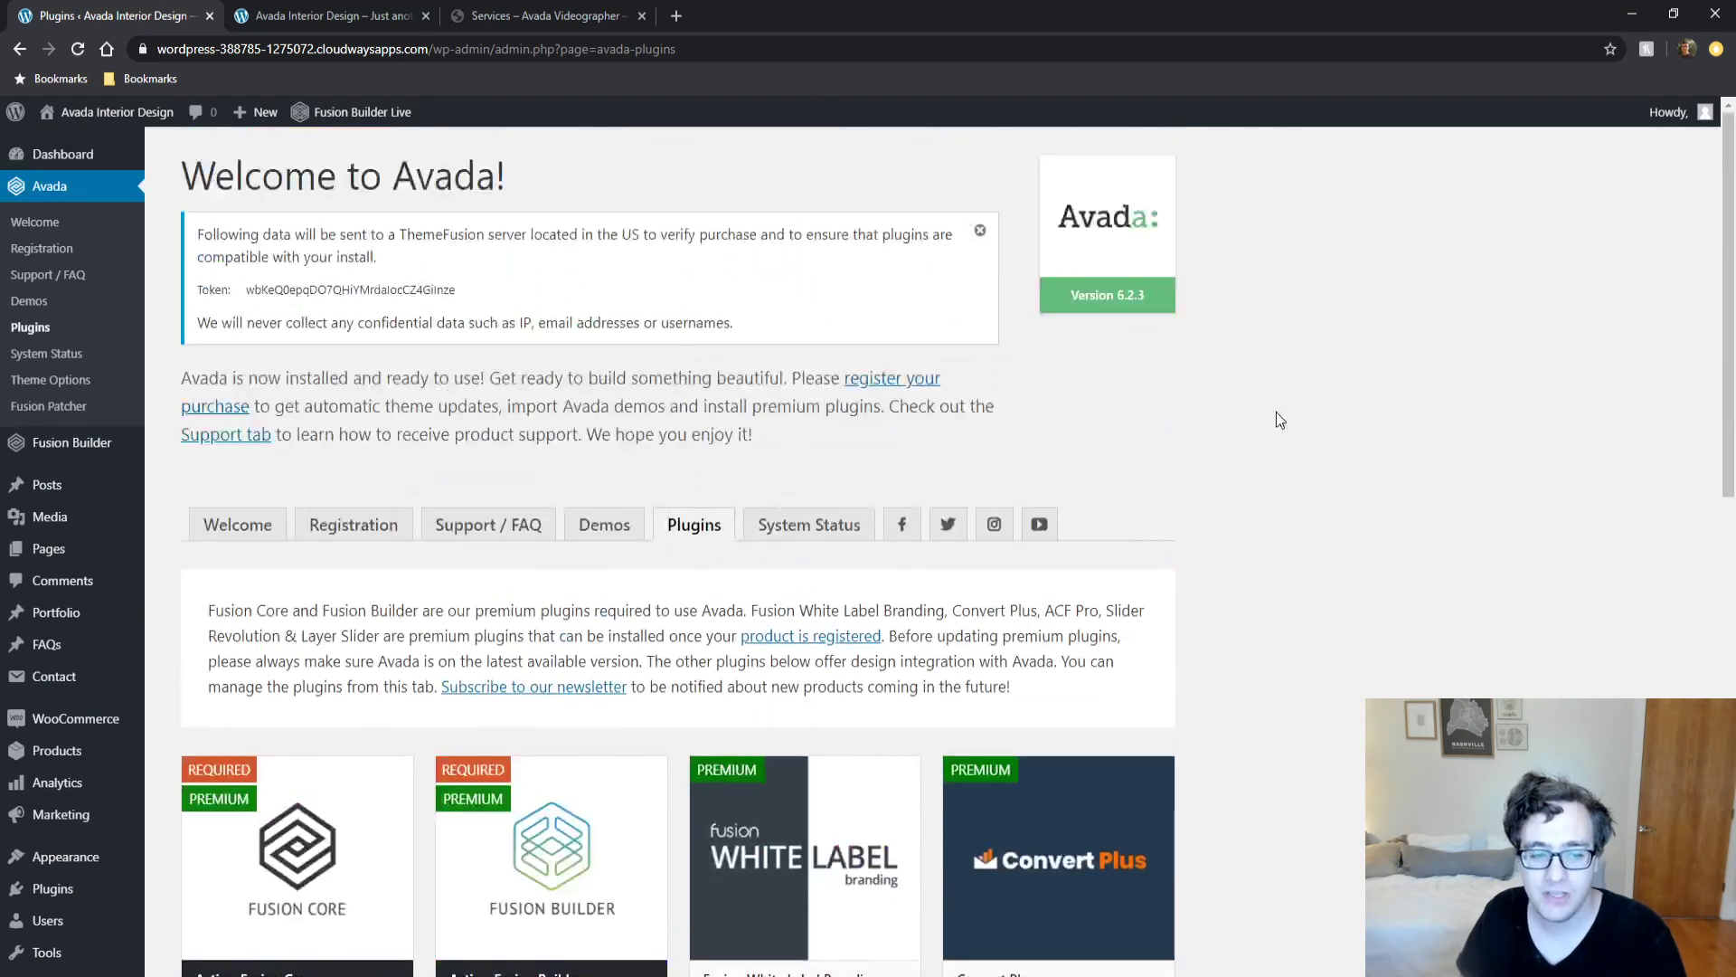
scroll(1275, 412, "down", 1)
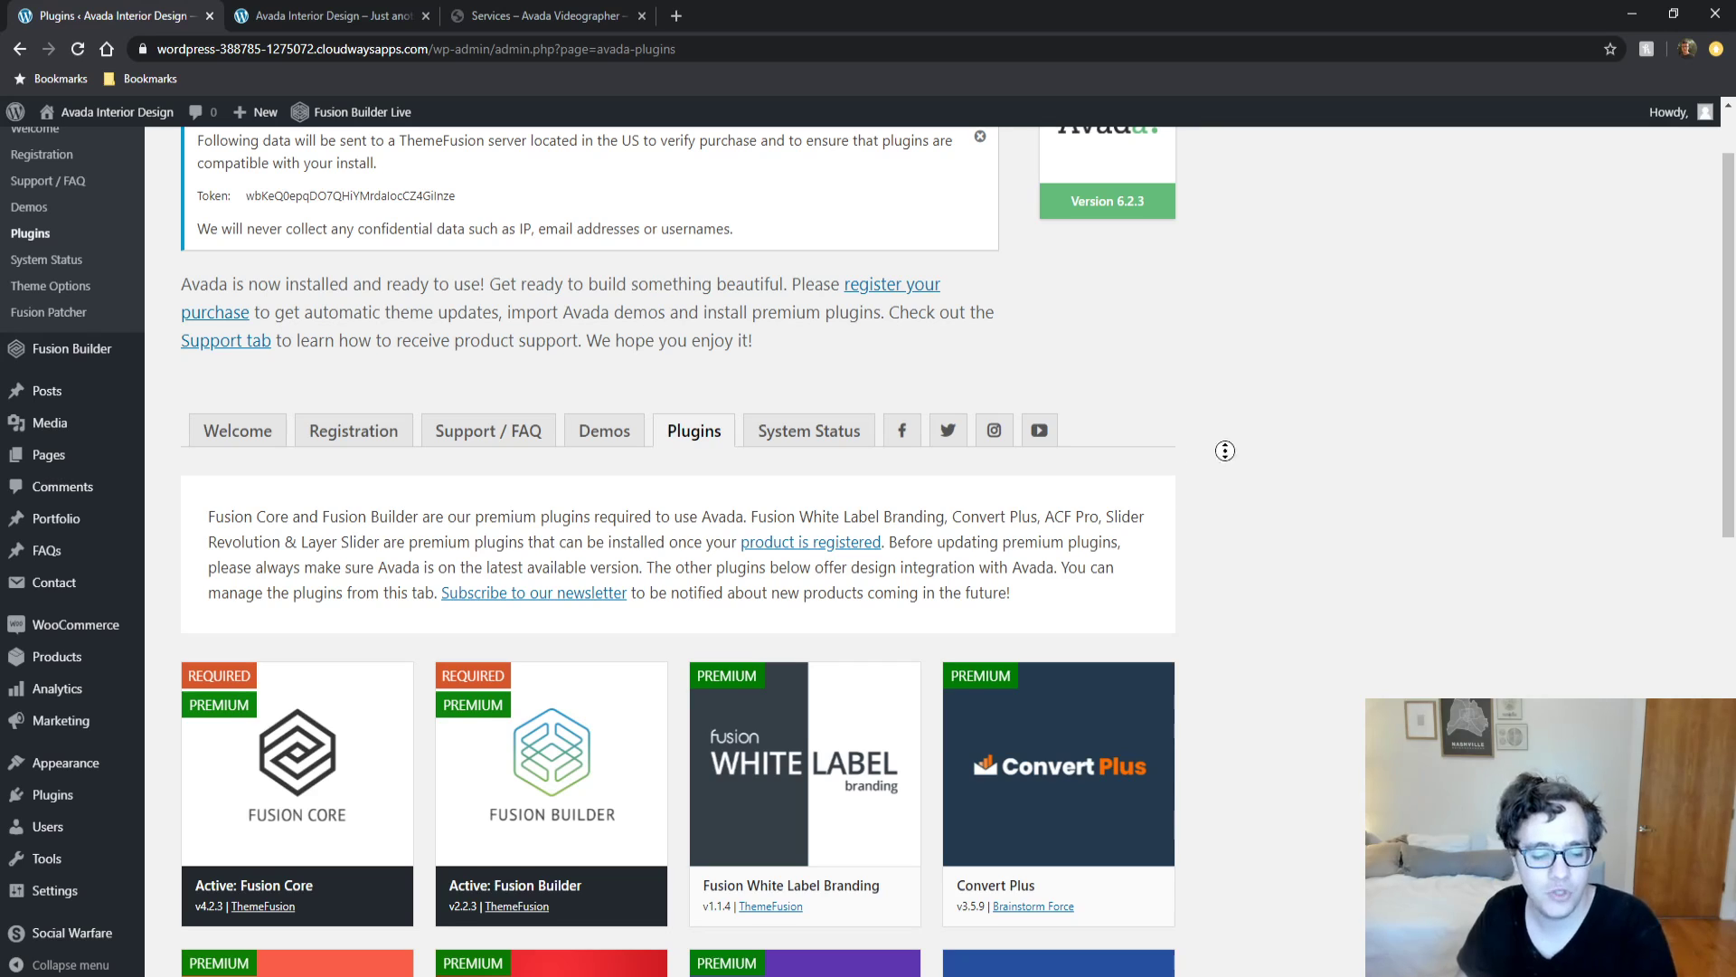
scroll(1225, 450, "down", 3)
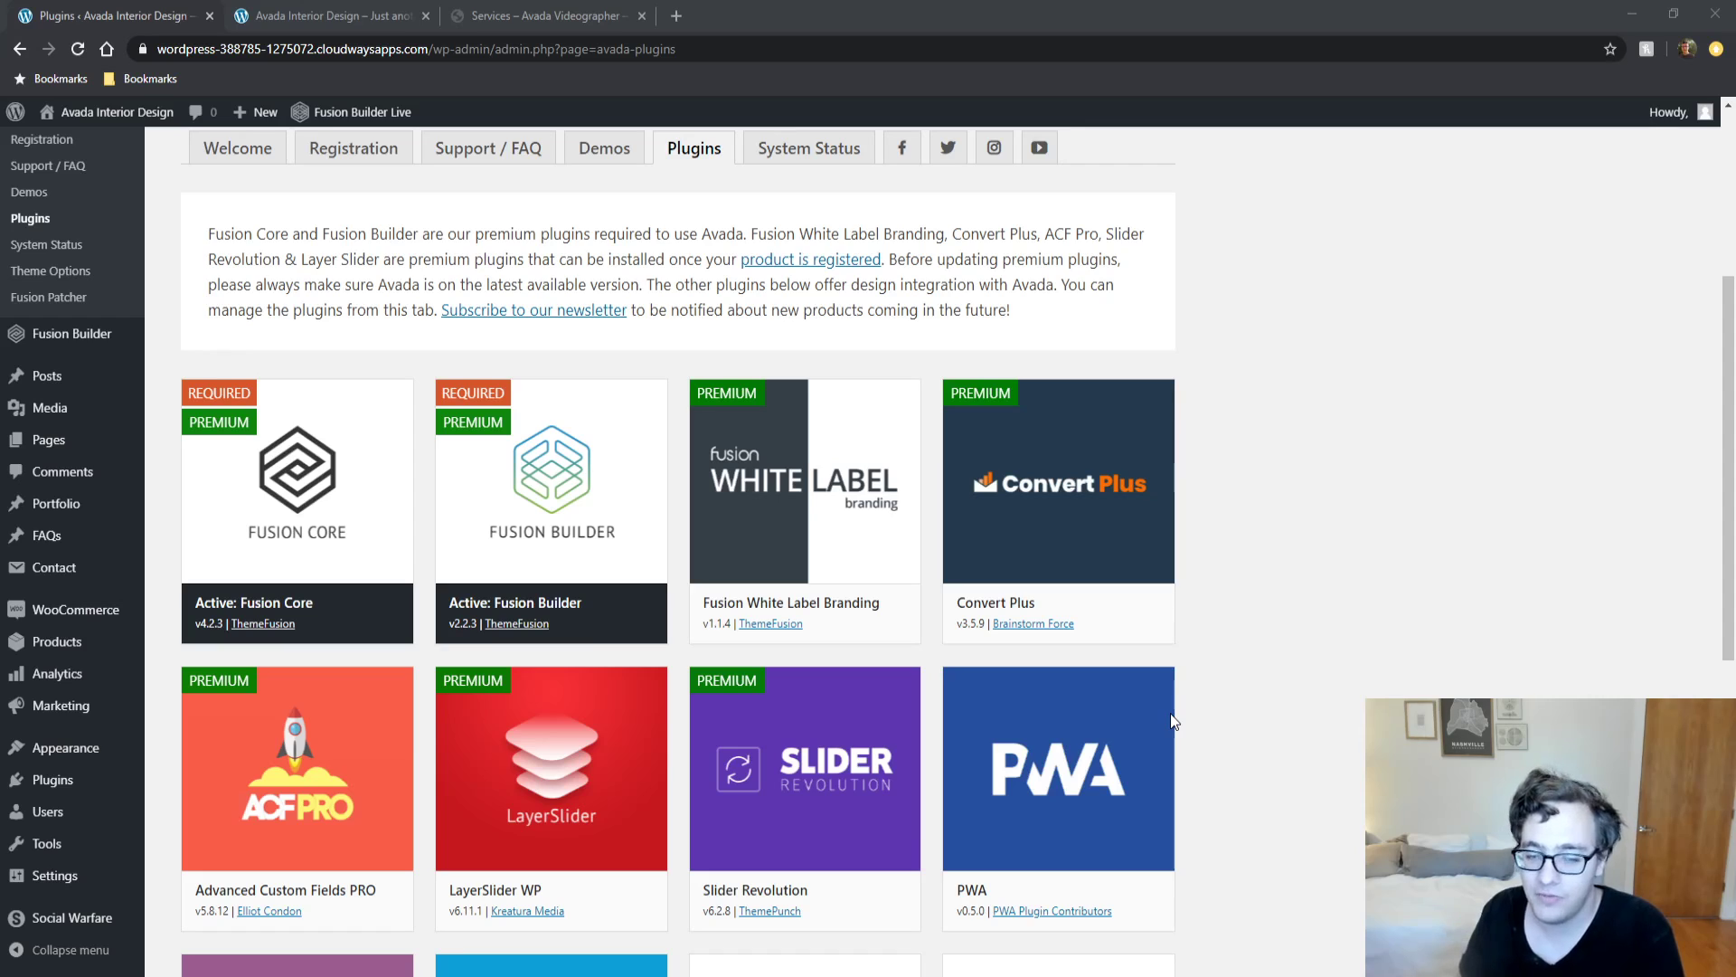
Examine the premium plugins offered with Avada, including Convert Plus, LayerSlider WP and Slider Revolution, and the PWA plugin.
left_click(1593, 368)
mouse_move(1017, 480)
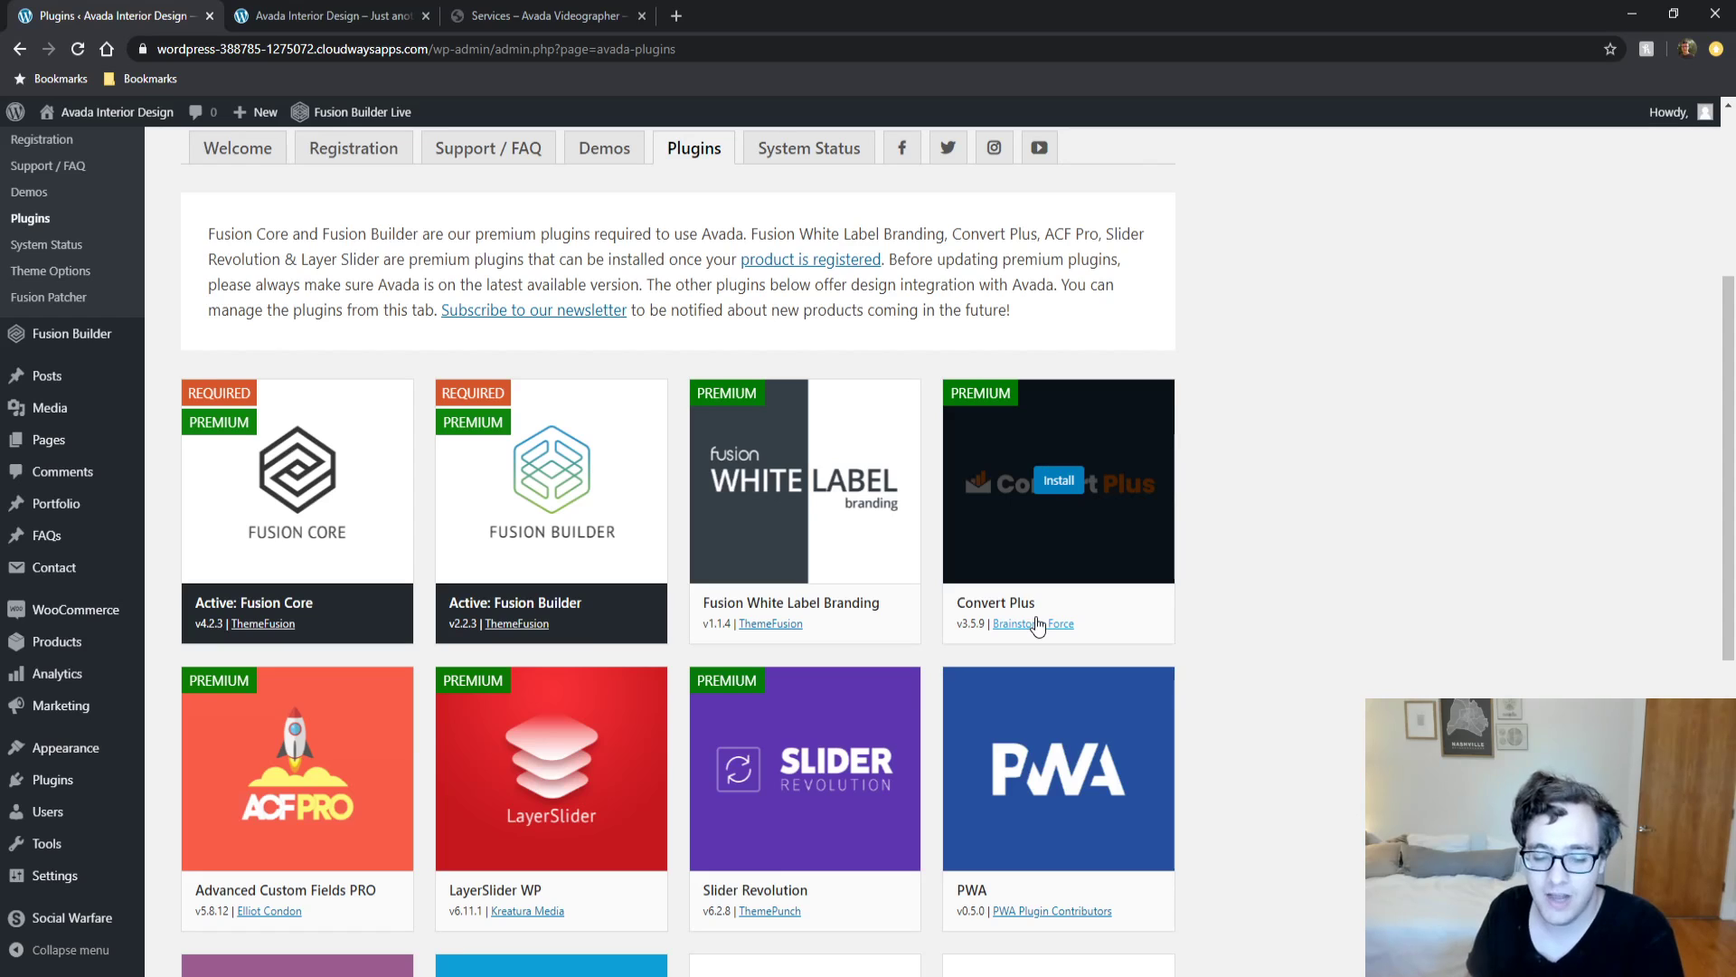
scroll(1037, 624, "down", 1)
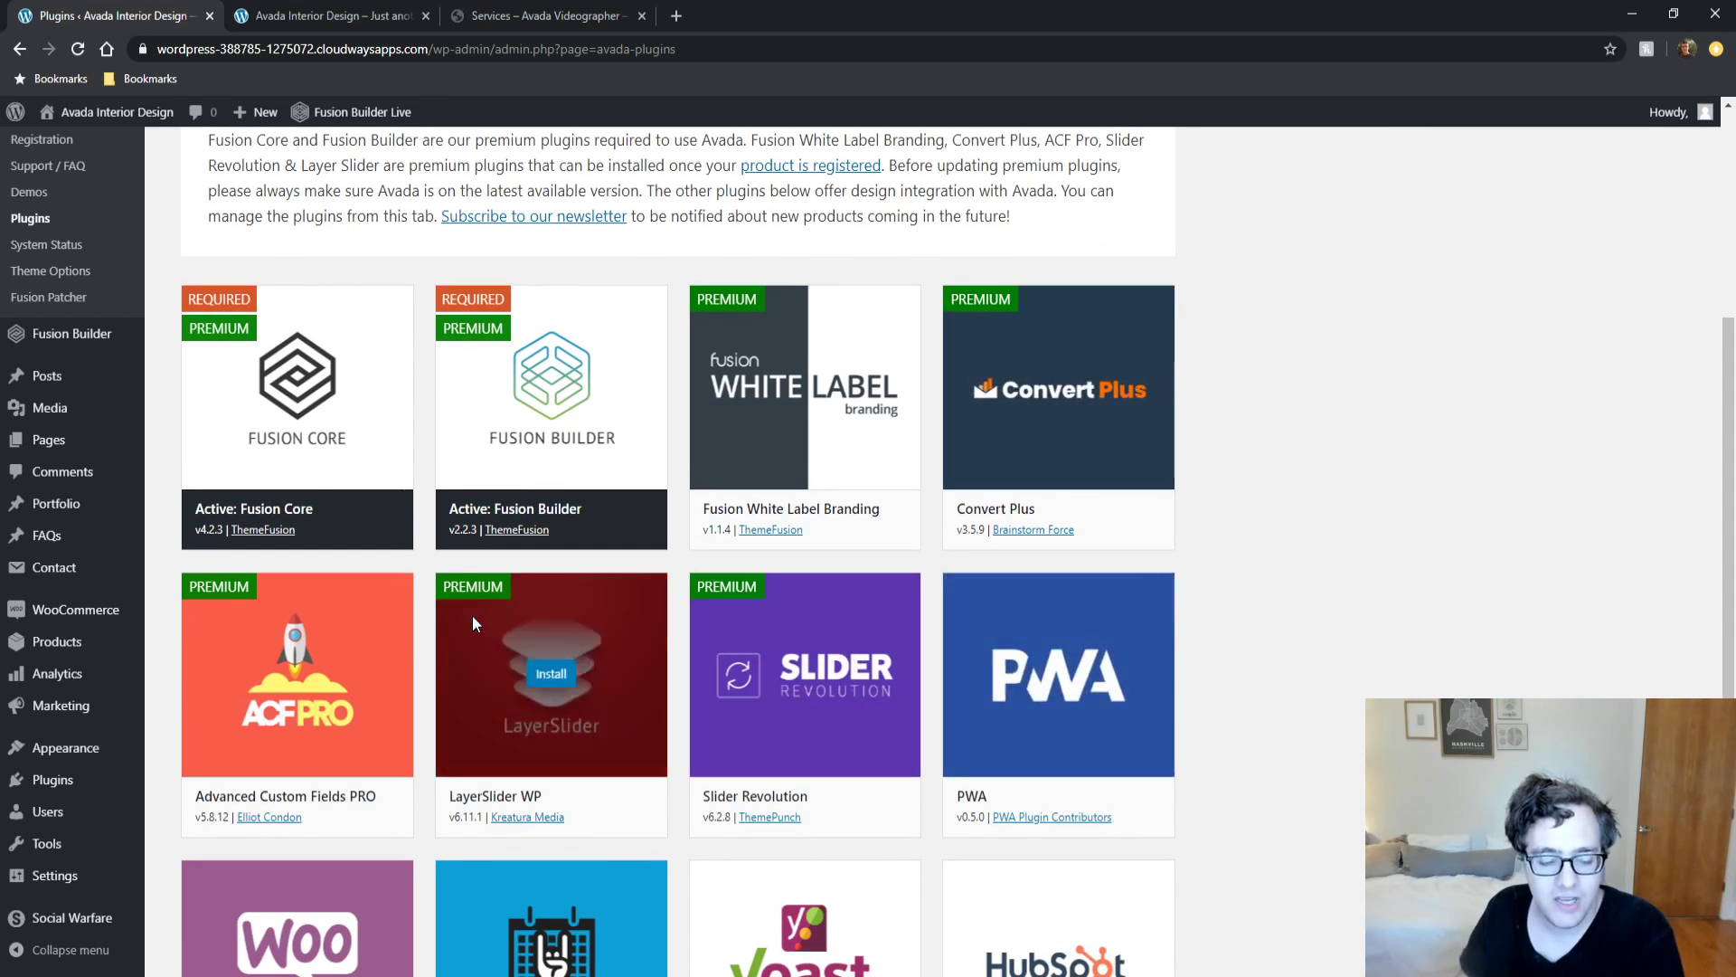
mouse_move(543, 704)
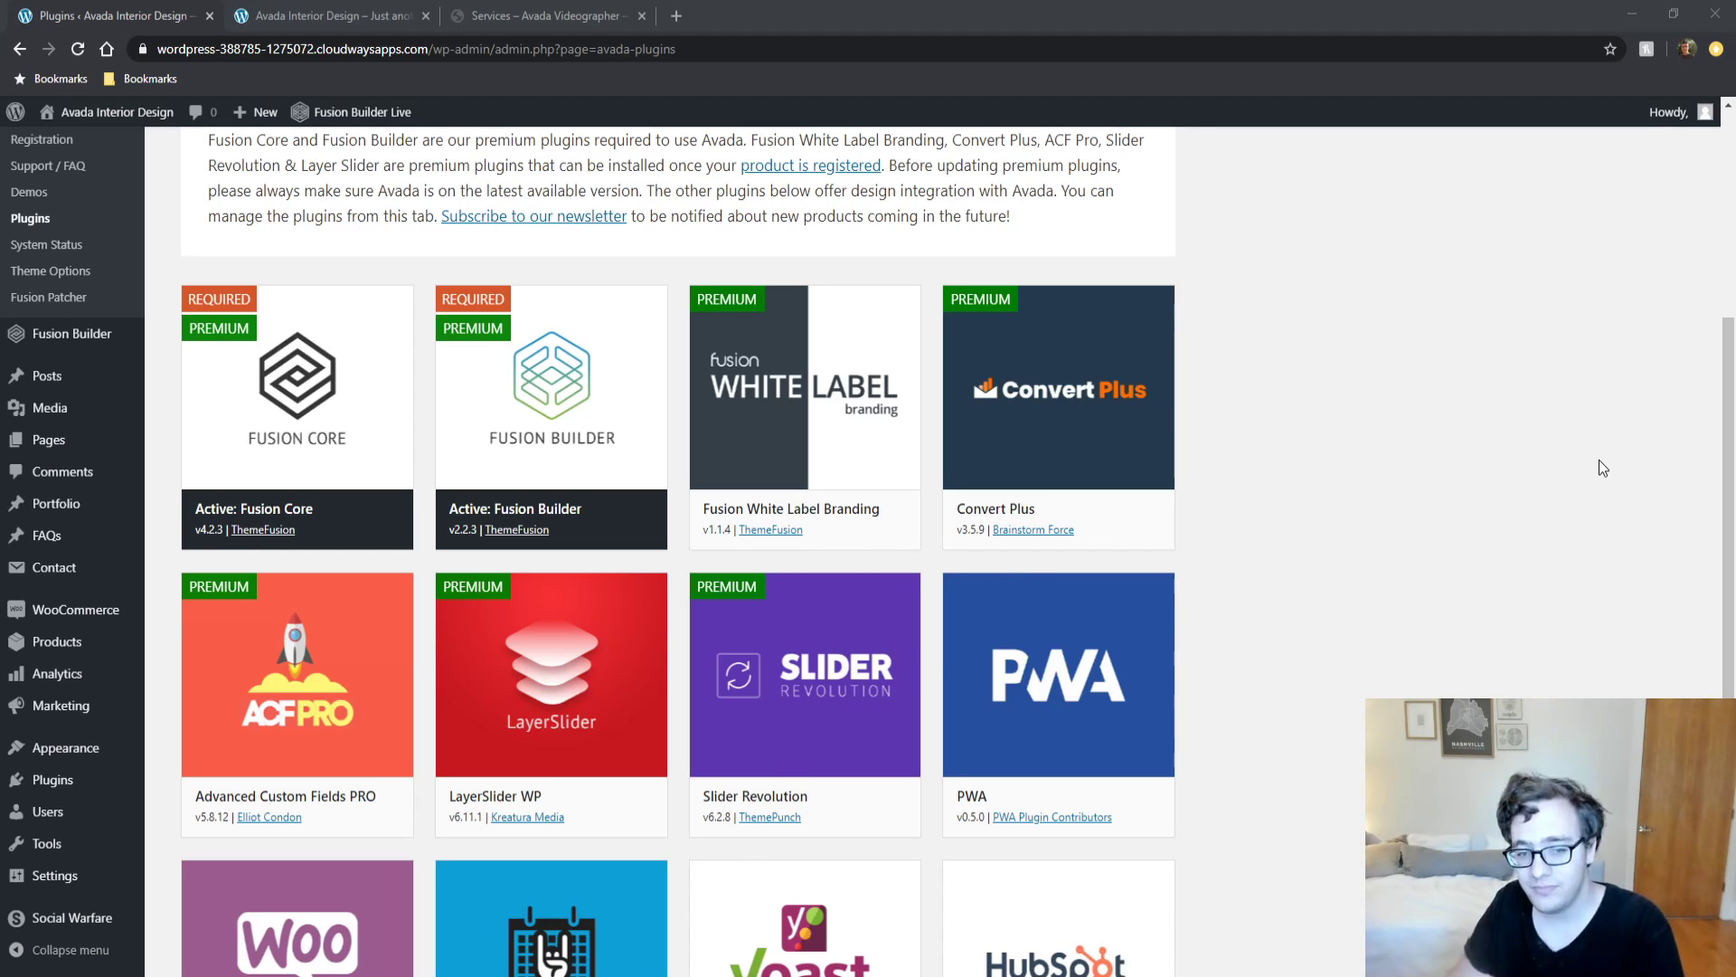
left_click(1631, 427)
scroll(1492, 452, "down", 3)
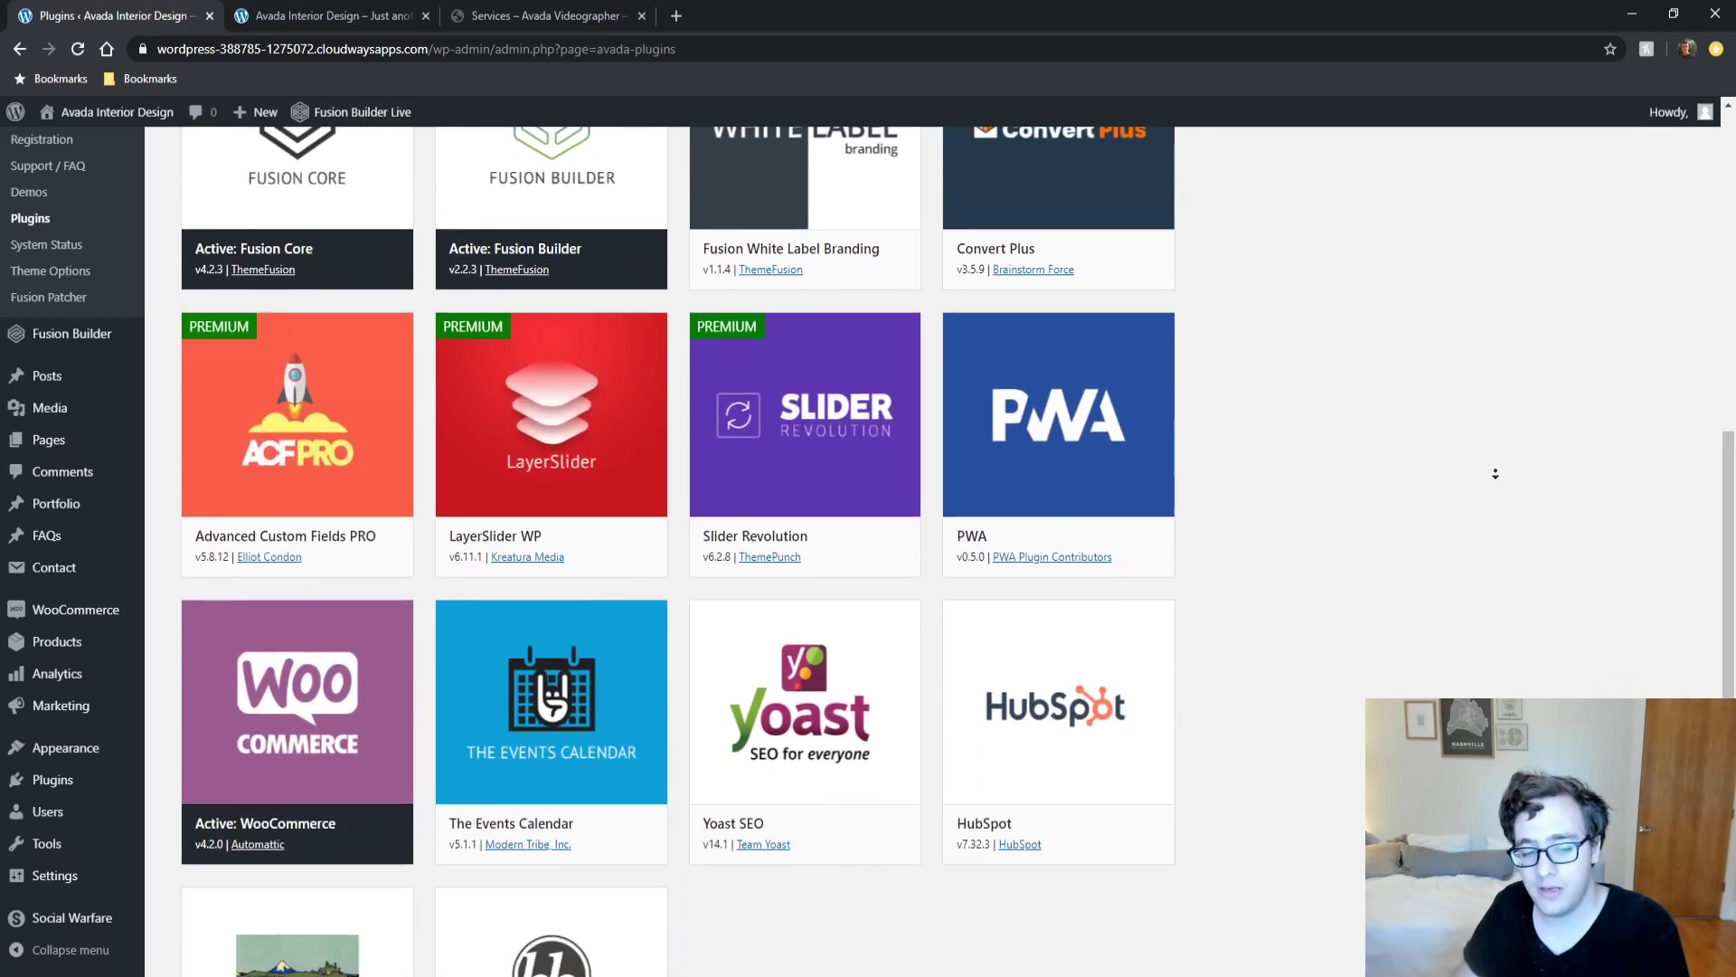
mouse_move(586, 376)
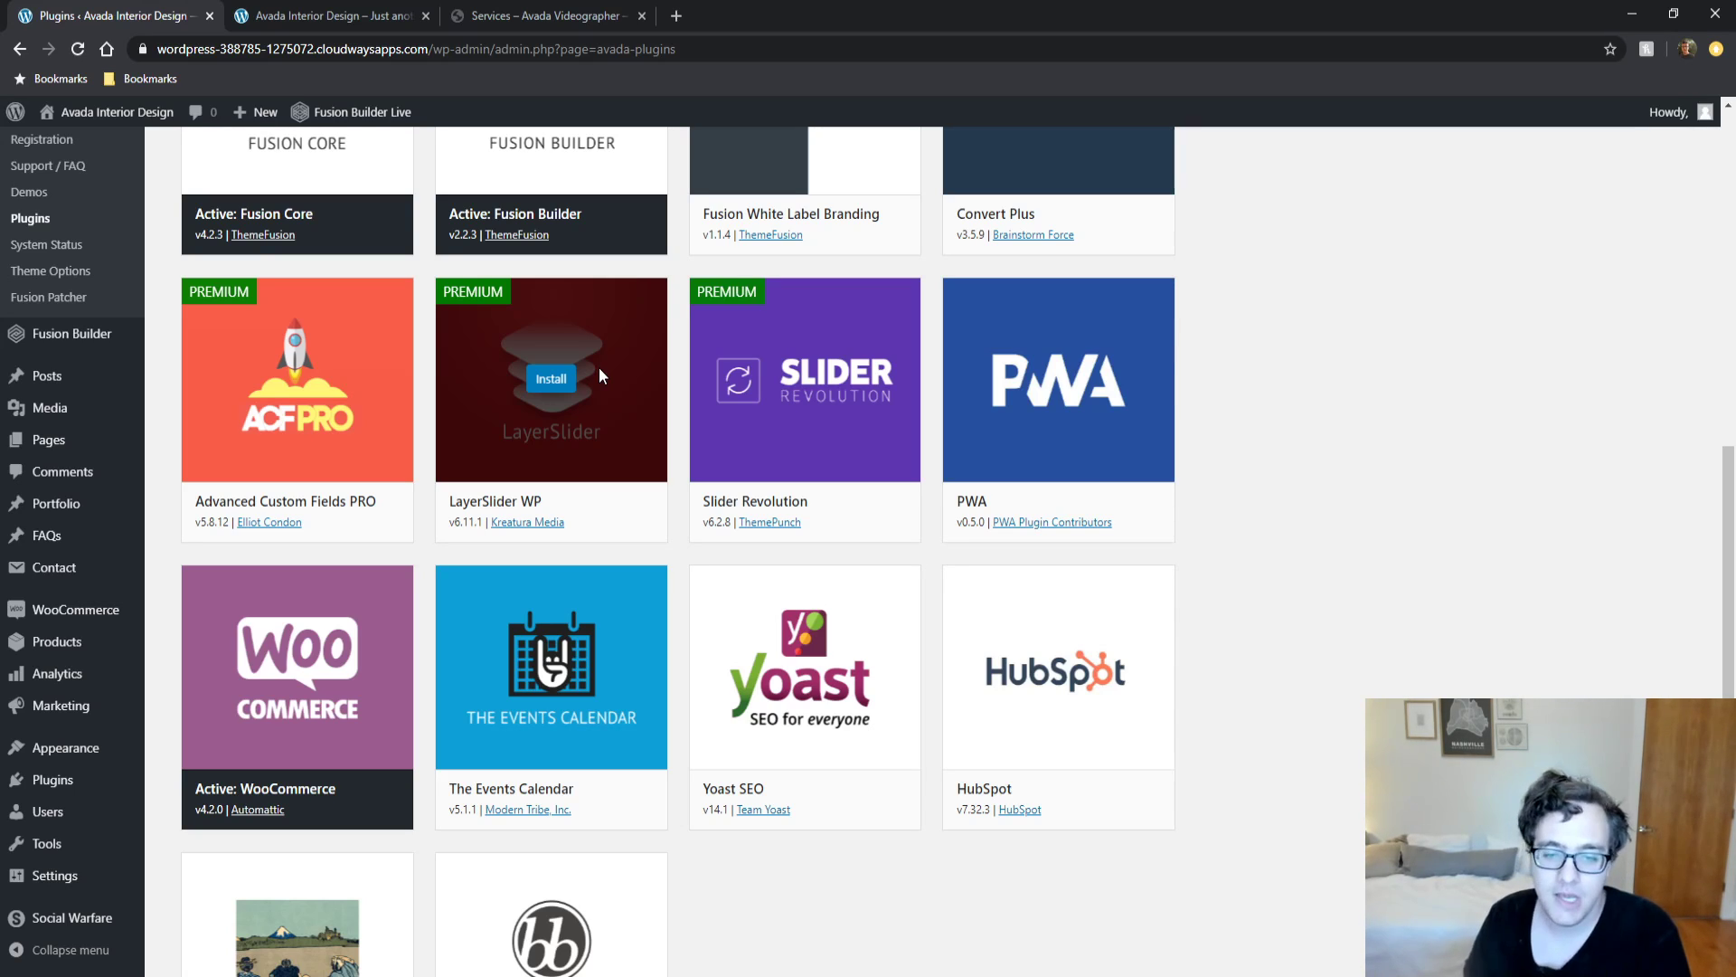
mouse_move(1148, 424)
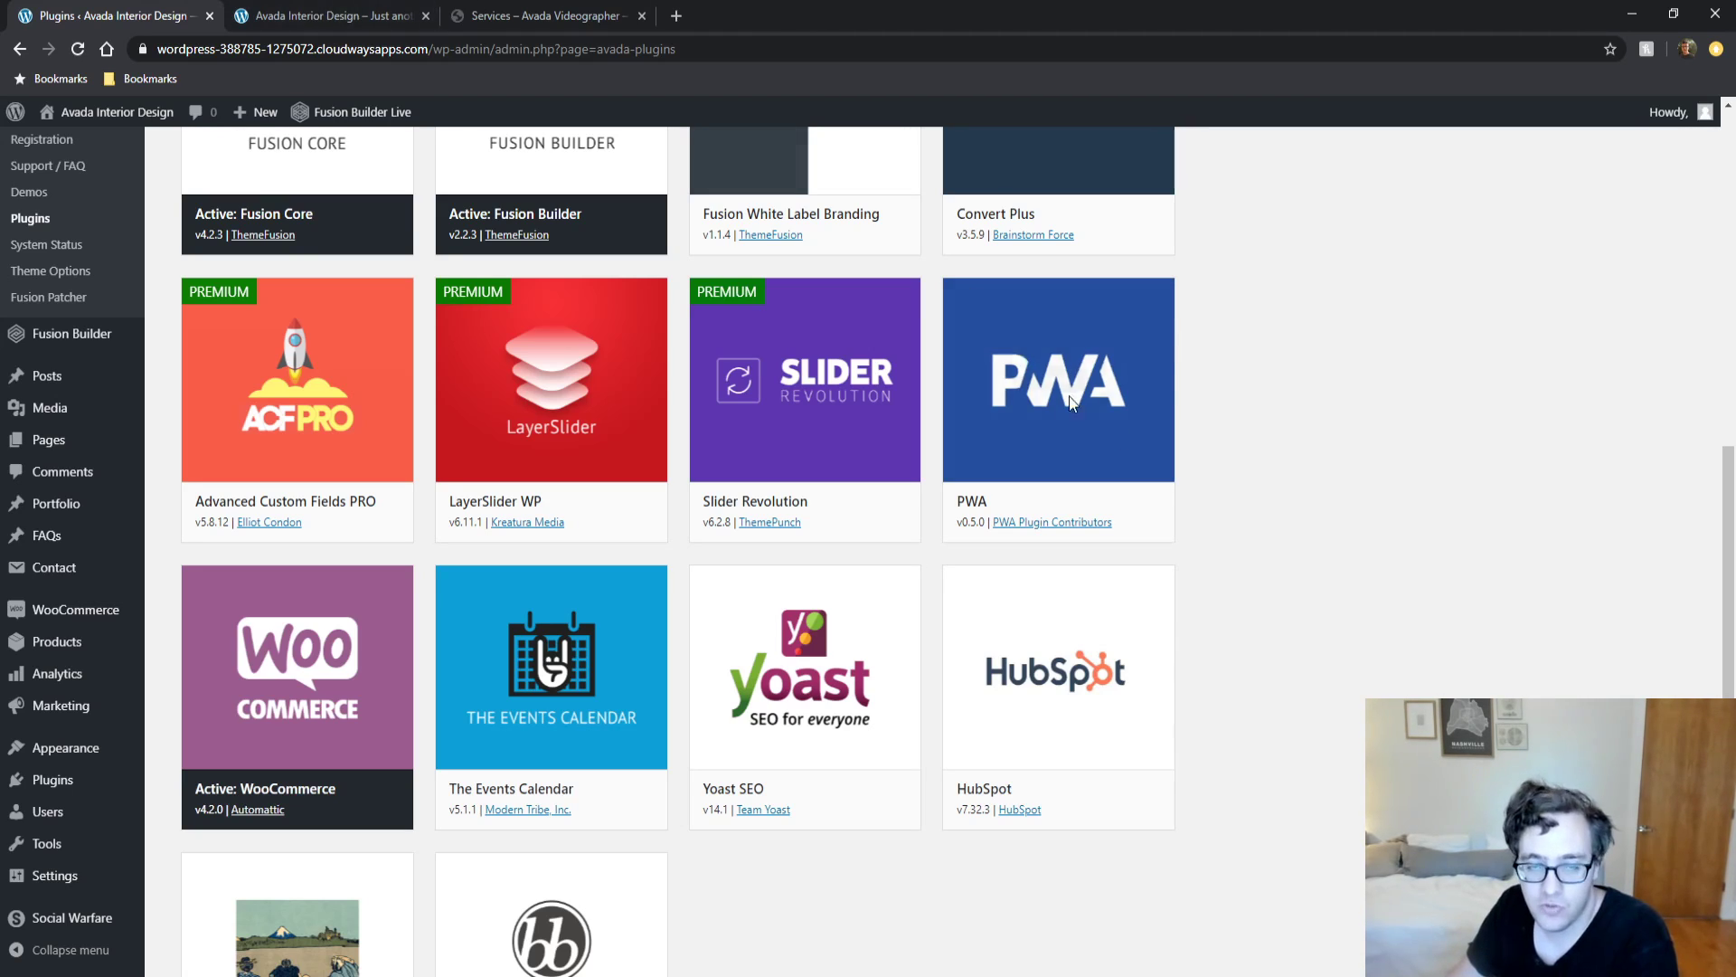
Look over the remaining plugins on offer, including Yoast SEO, HubSpot, Contact Form 7 and bbPress.
scroll(1327, 550, "down", 2)
scroll(1326, 549, "down", 2)
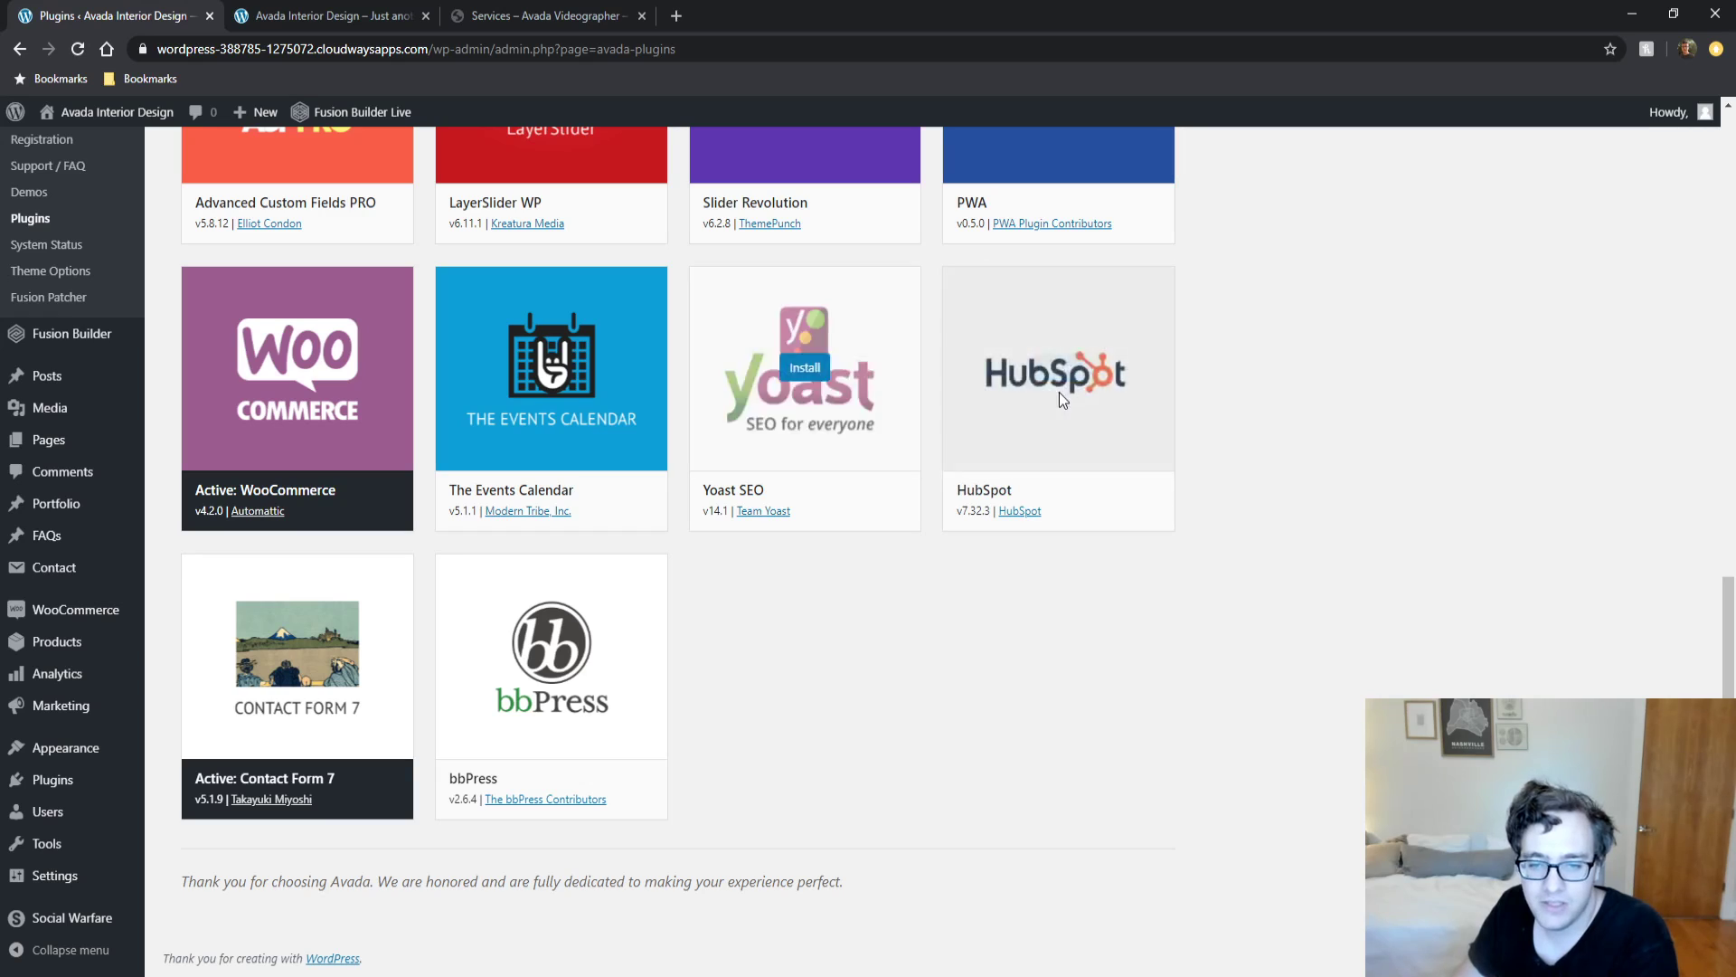
mouse_move(1066, 418)
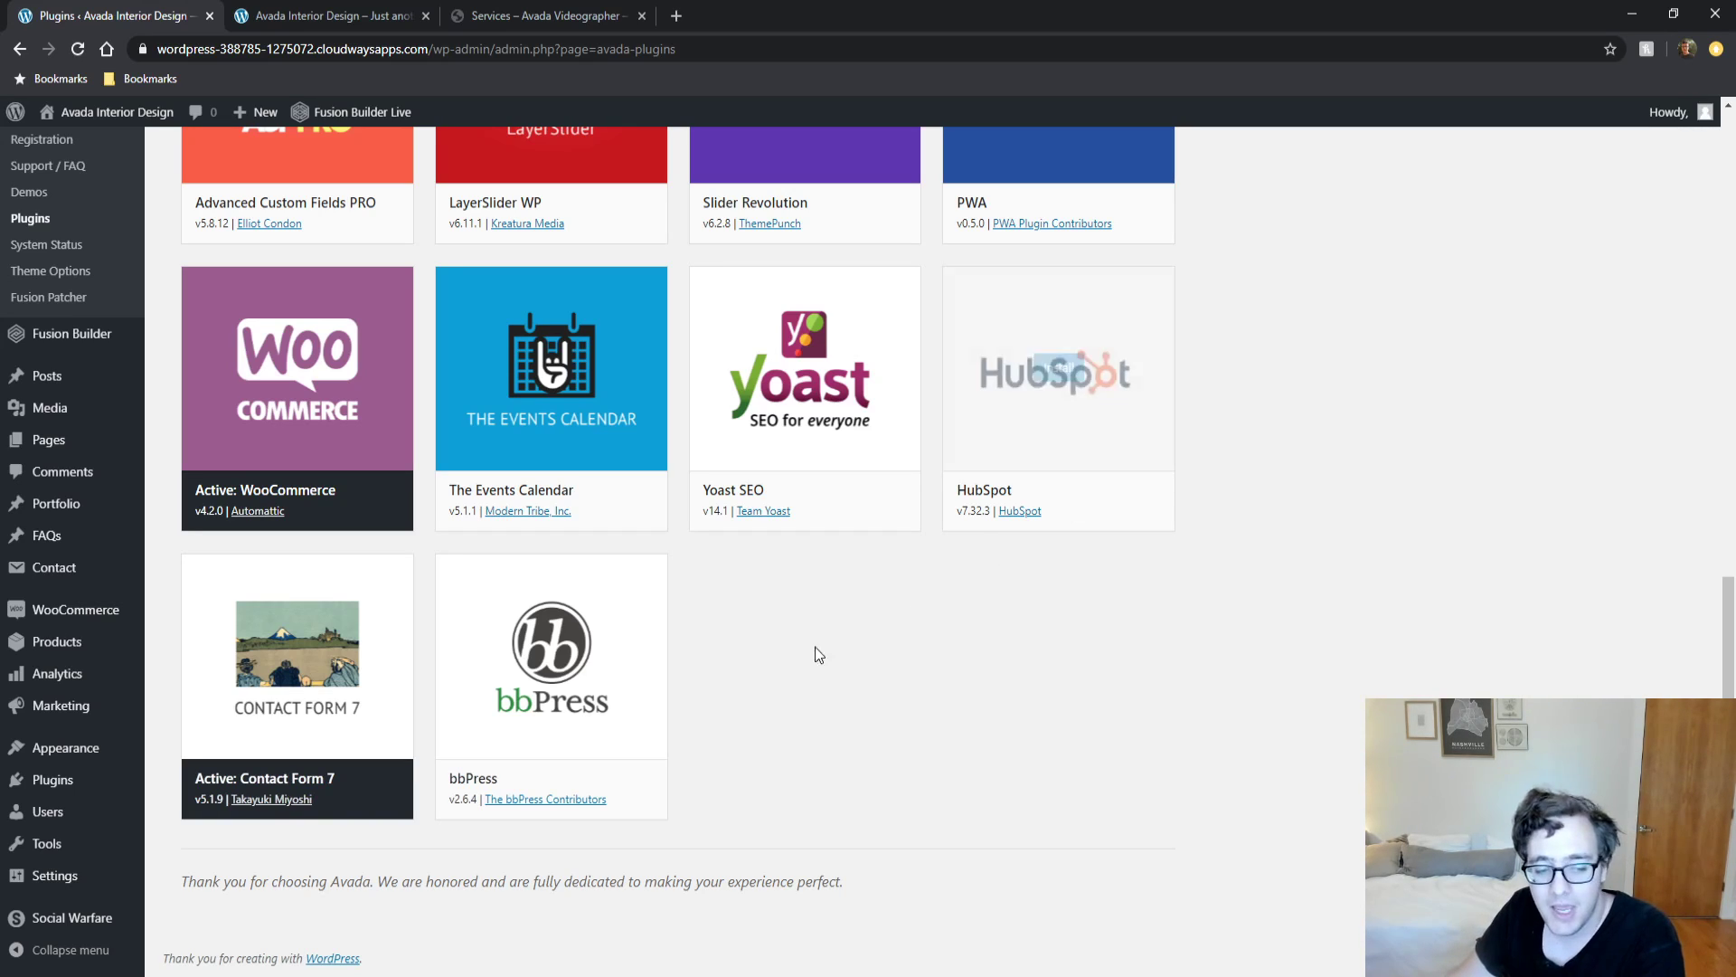
mouse_move(550, 712)
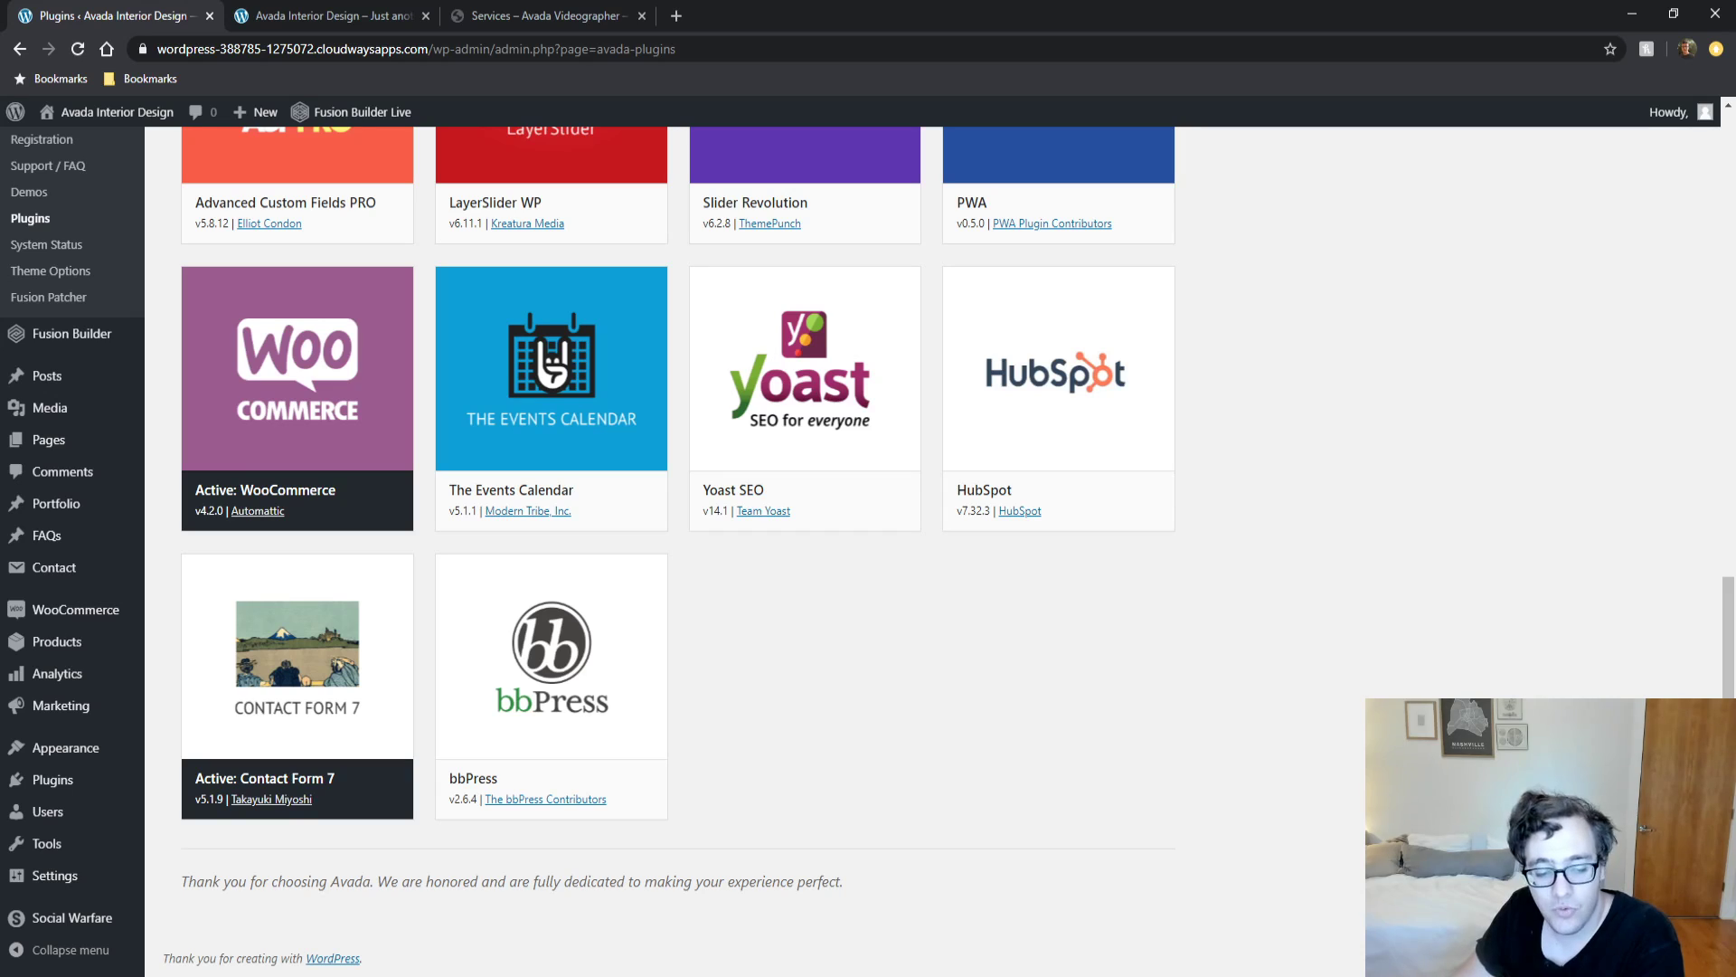
Open Avada's System Status page and review it down to the list of active plugins.
scroll(1100, 710, "up", 10)
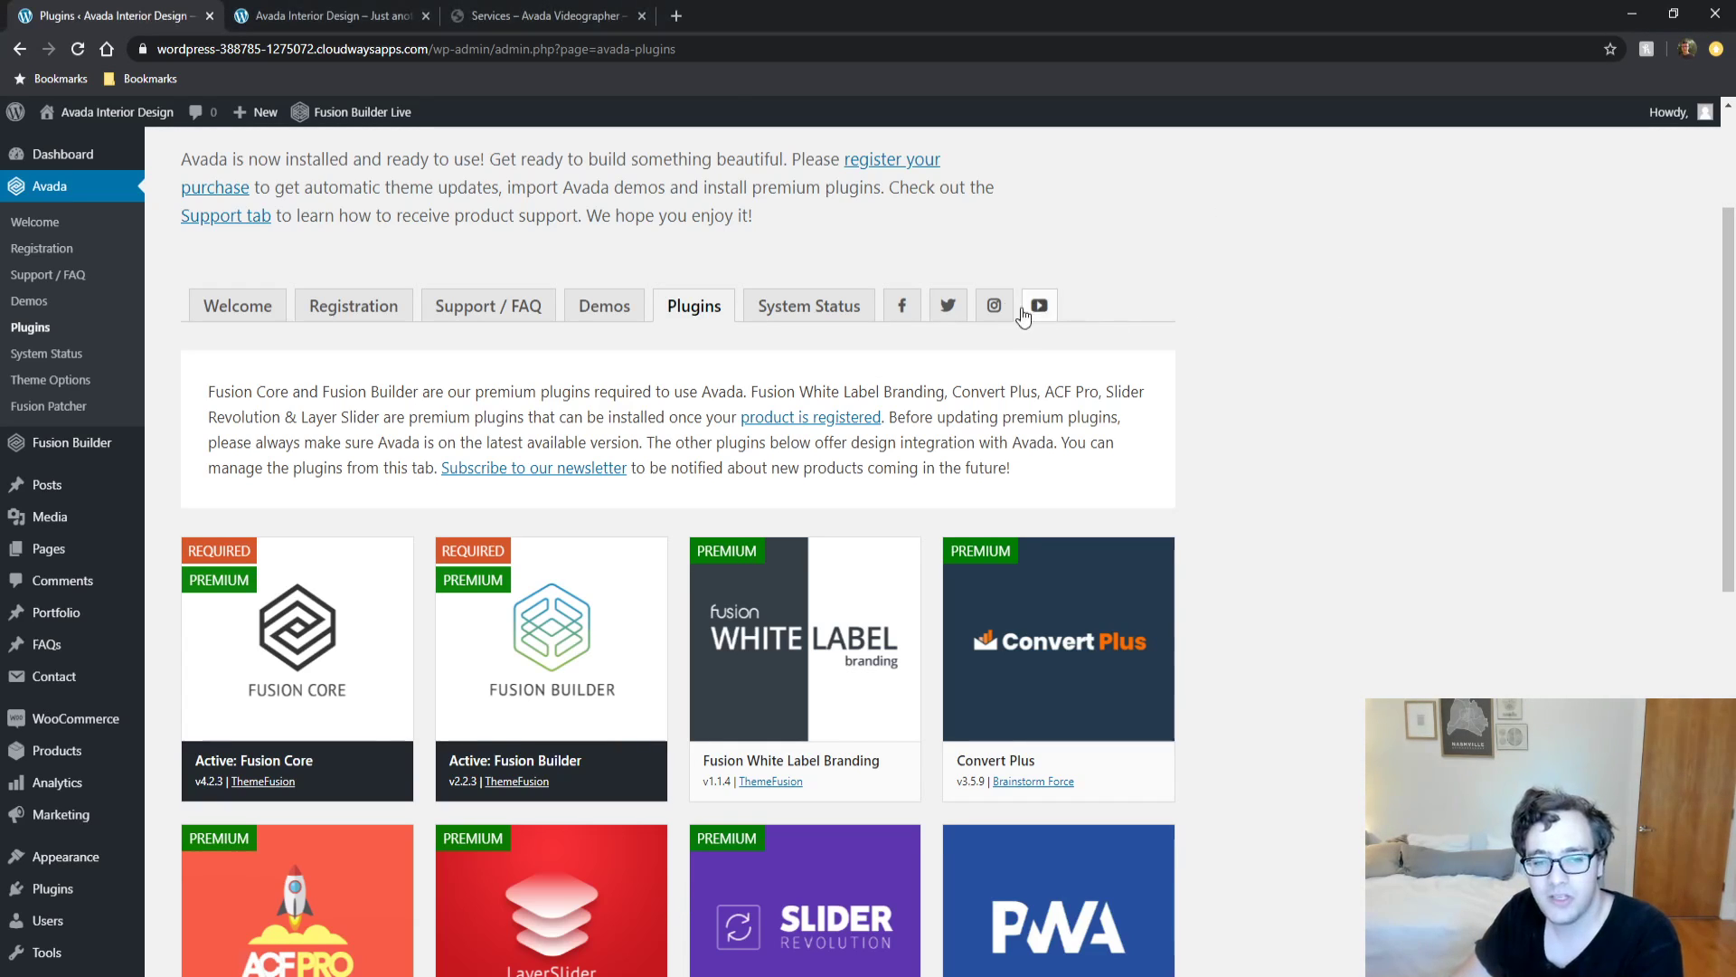
left_click(810, 305)
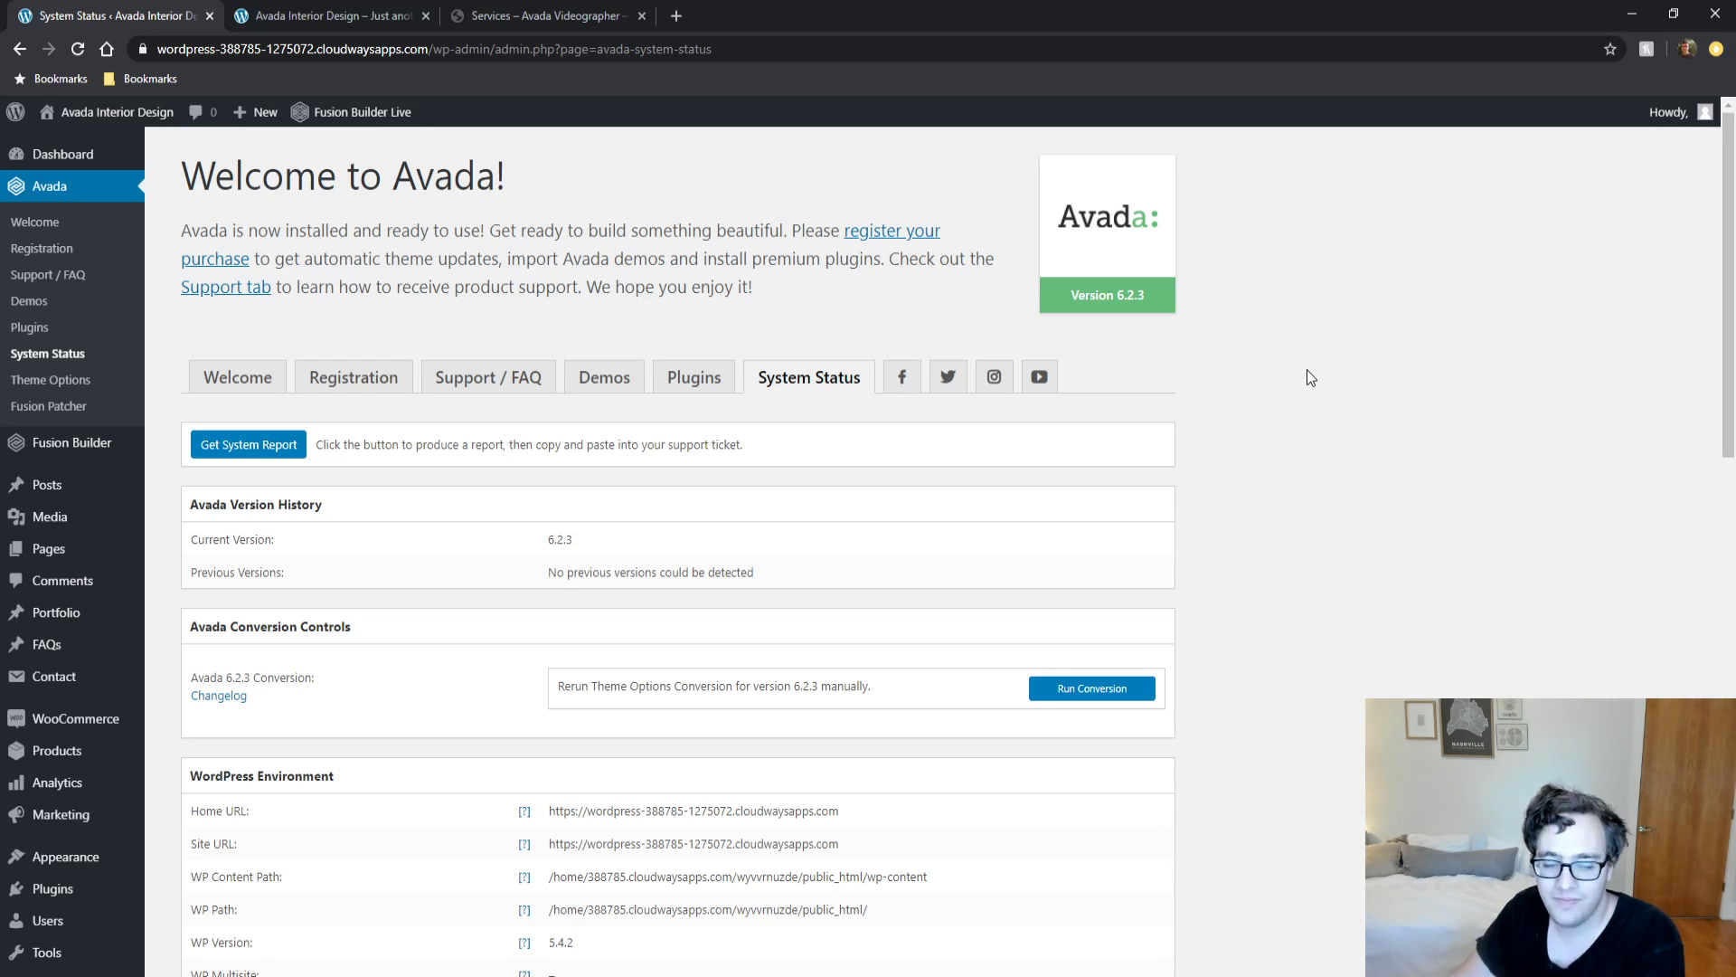
scroll(1272, 520, "down", 20)
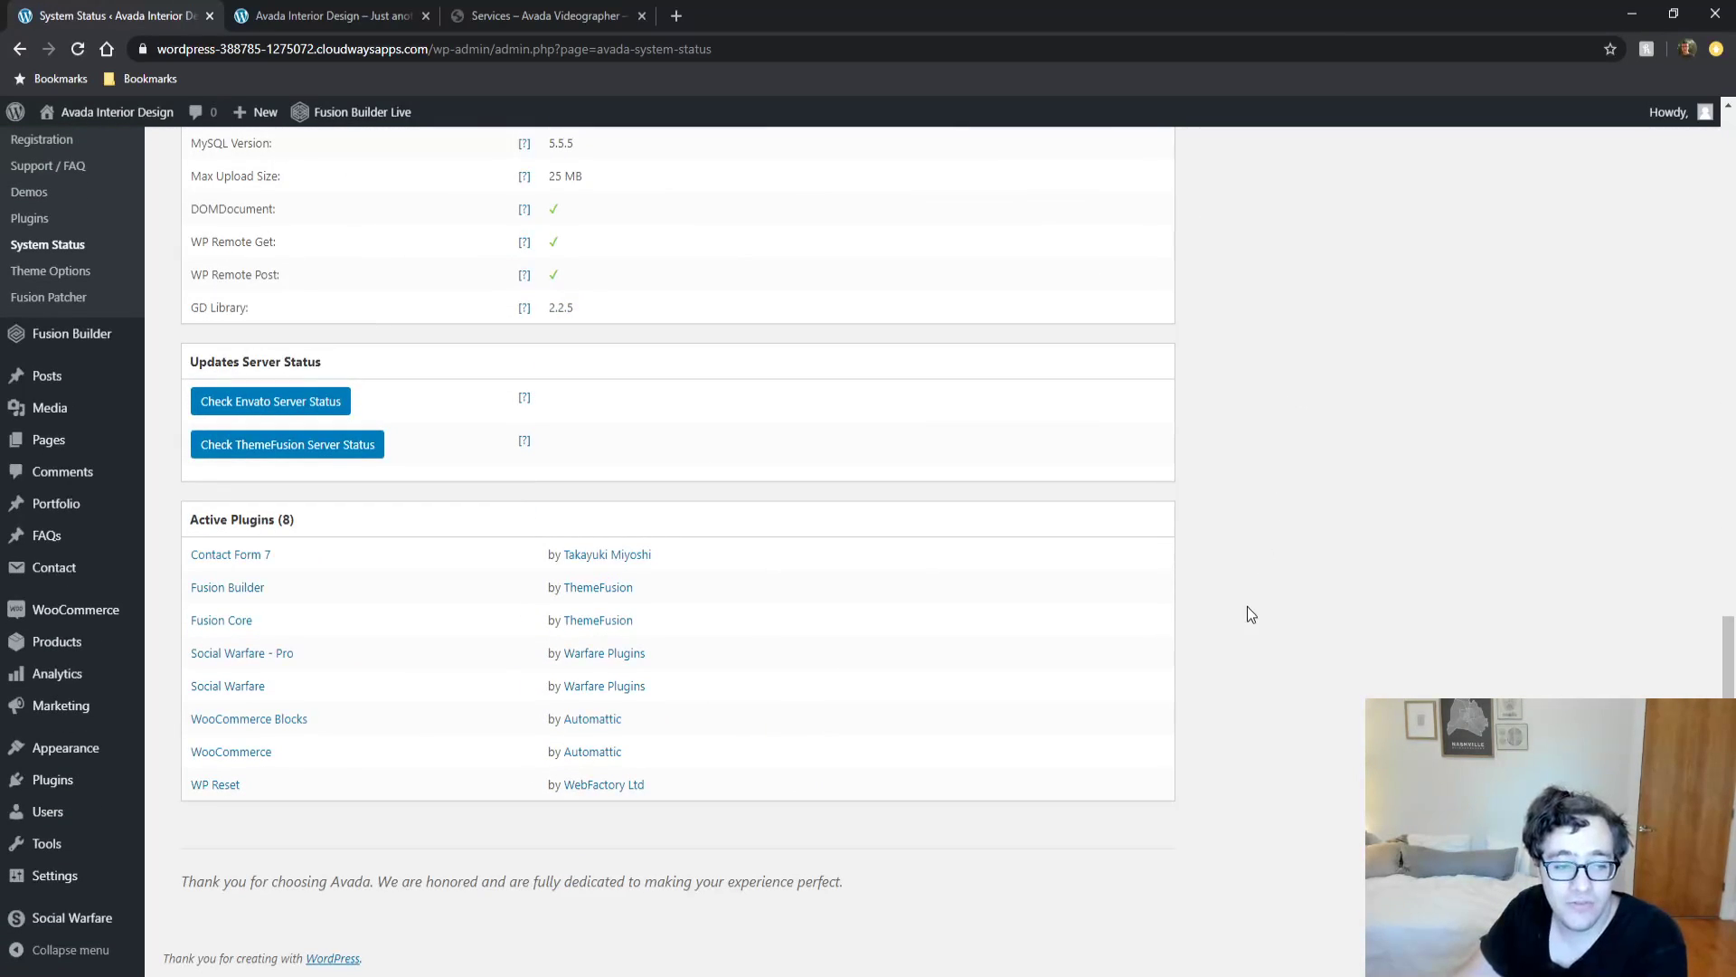
middle_click(1154, 658)
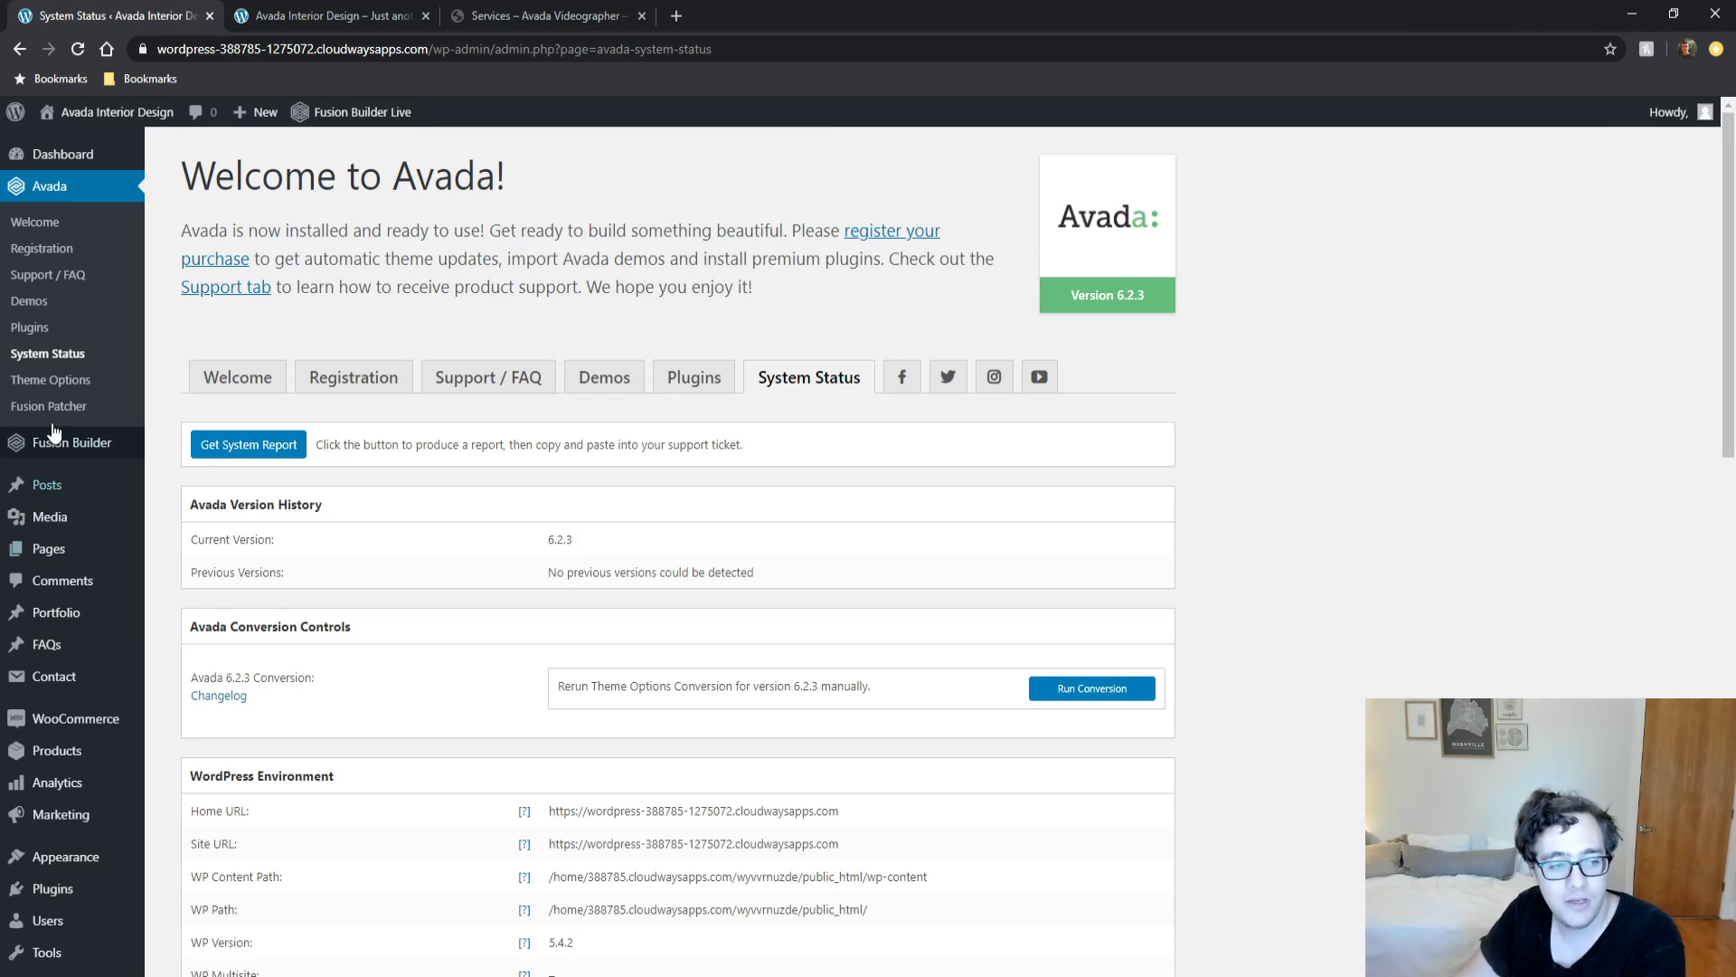
Open Avada's Theme Options and review the Layout section, from site width to the single and dual sidebar settings.
left_click(74, 380)
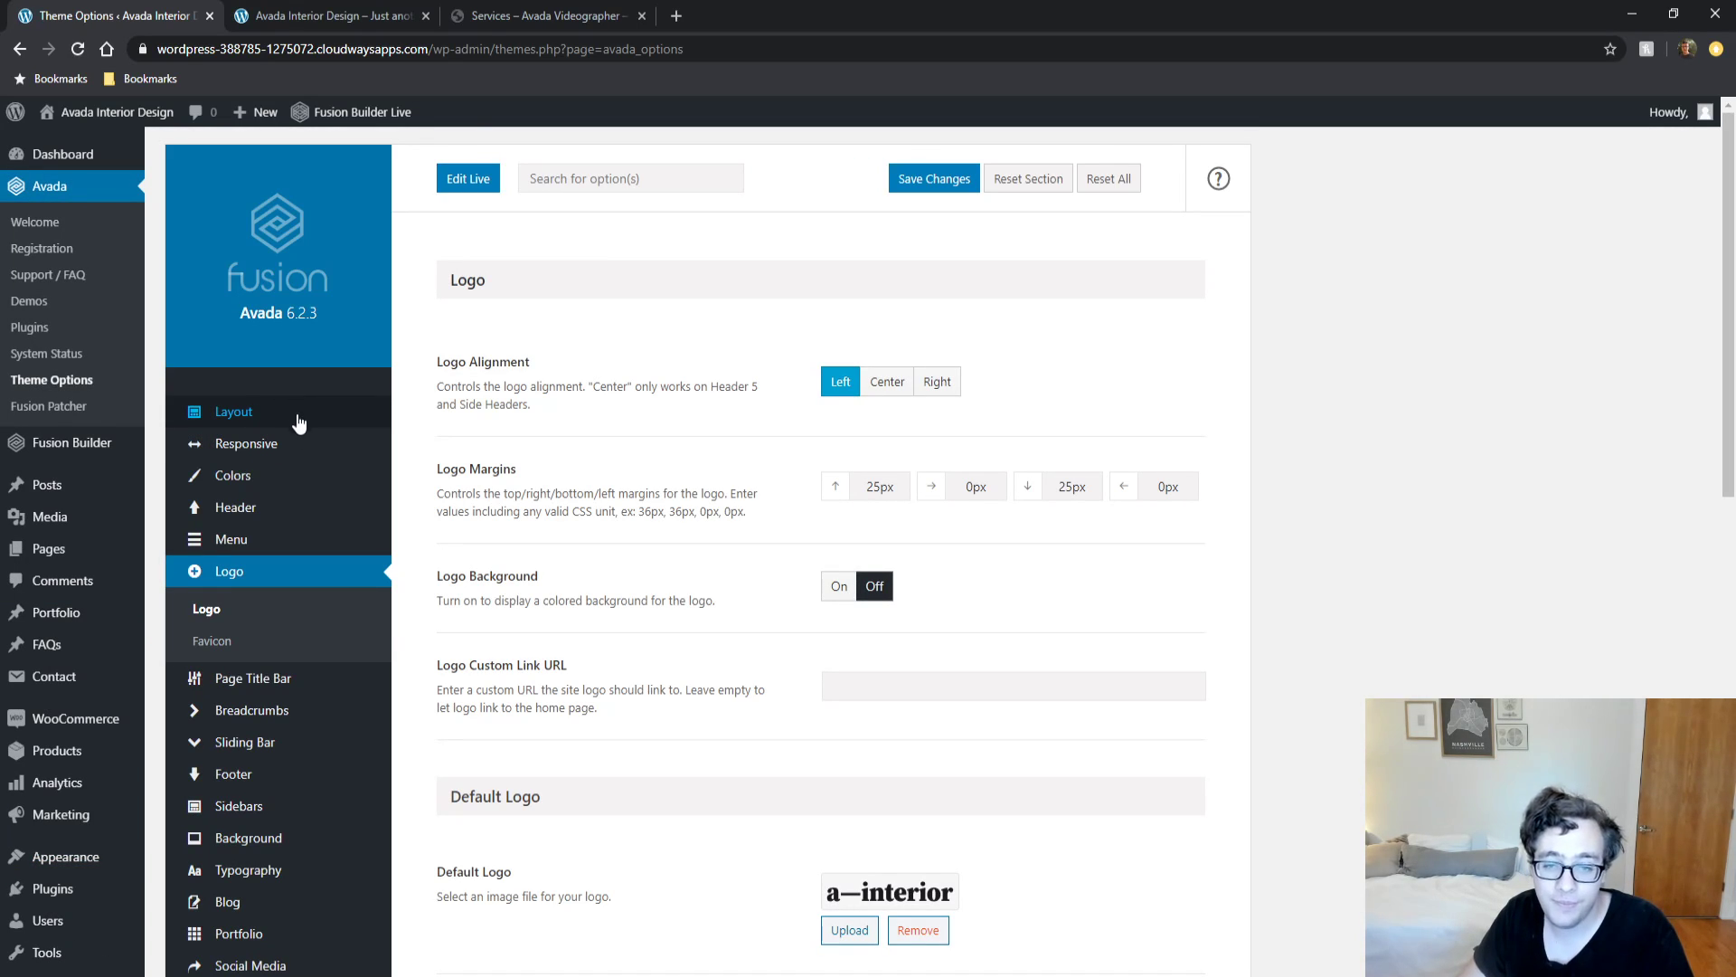
mouse_move(337, 545)
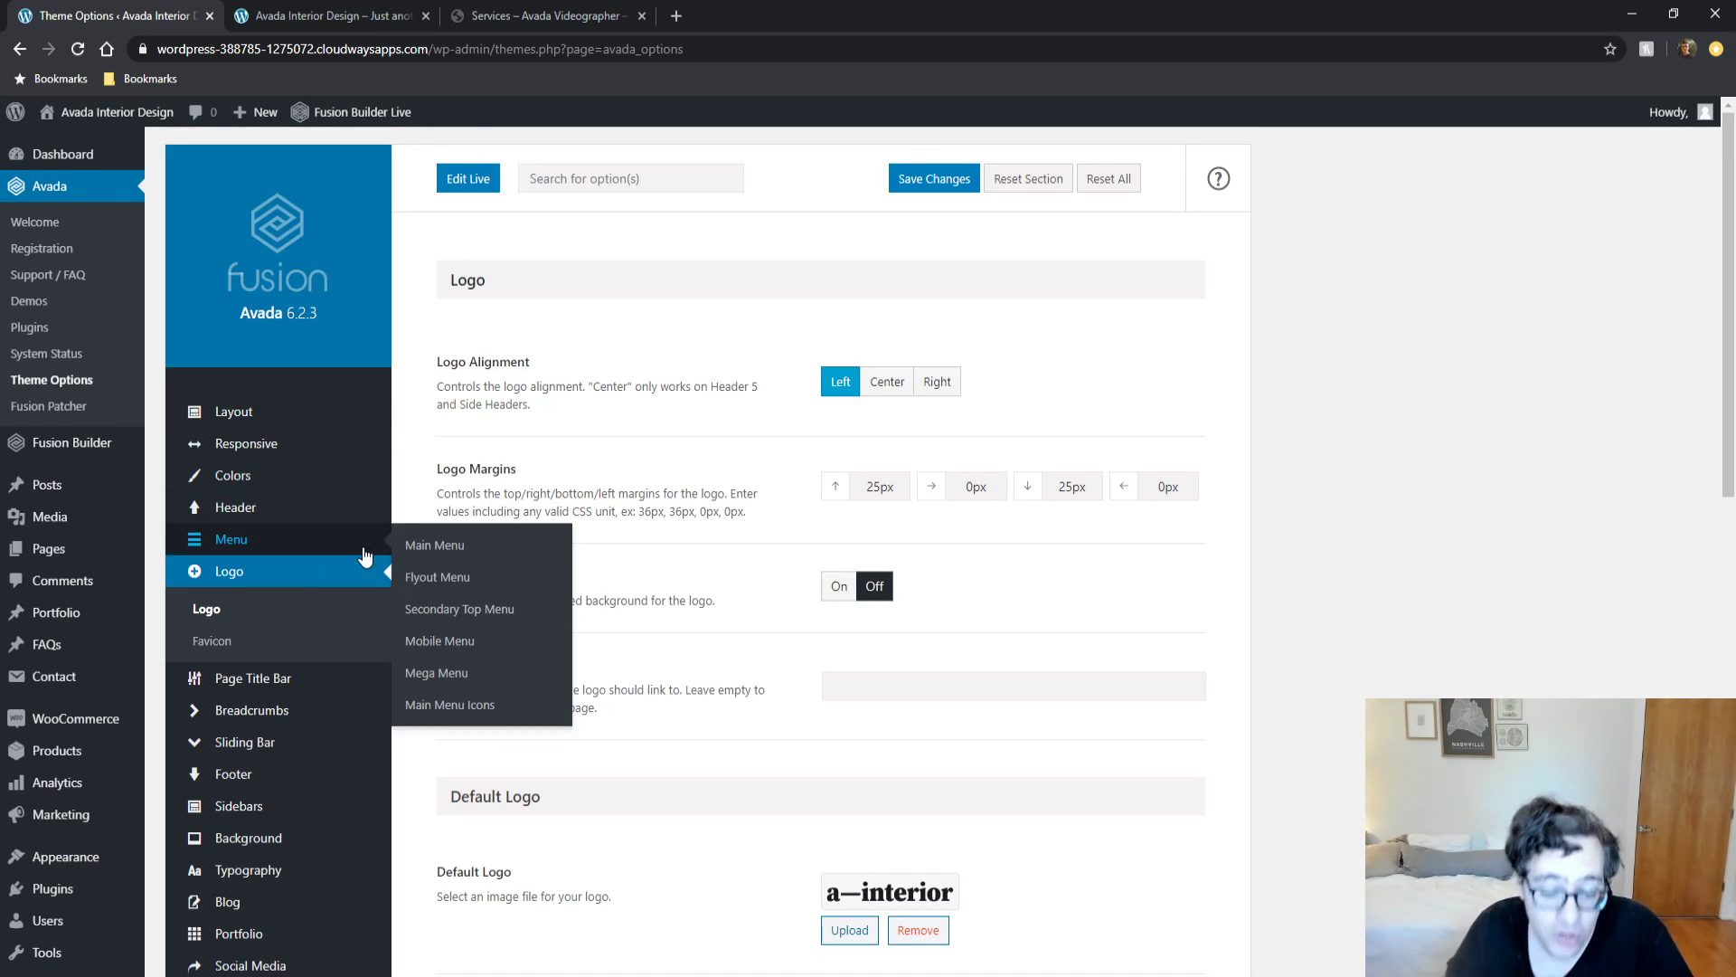
scroll(361, 550, "down", 1)
left_click(271, 320)
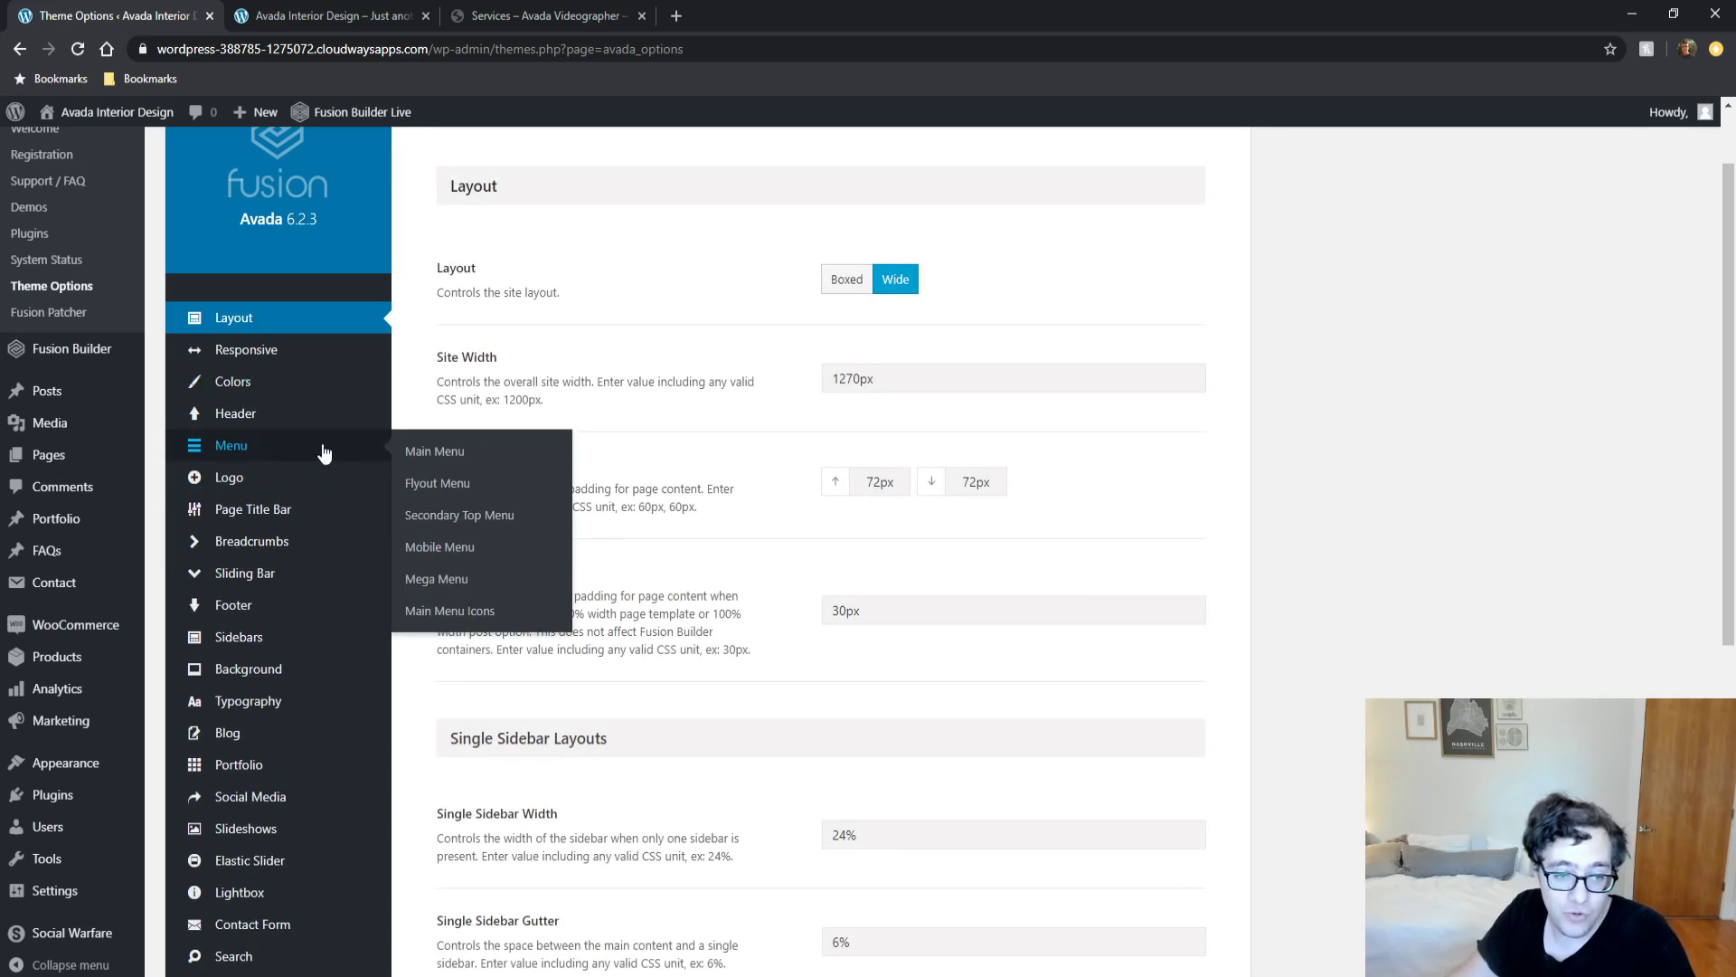
scroll(542, 515, "down", 4)
scroll(534, 529, "down", 2)
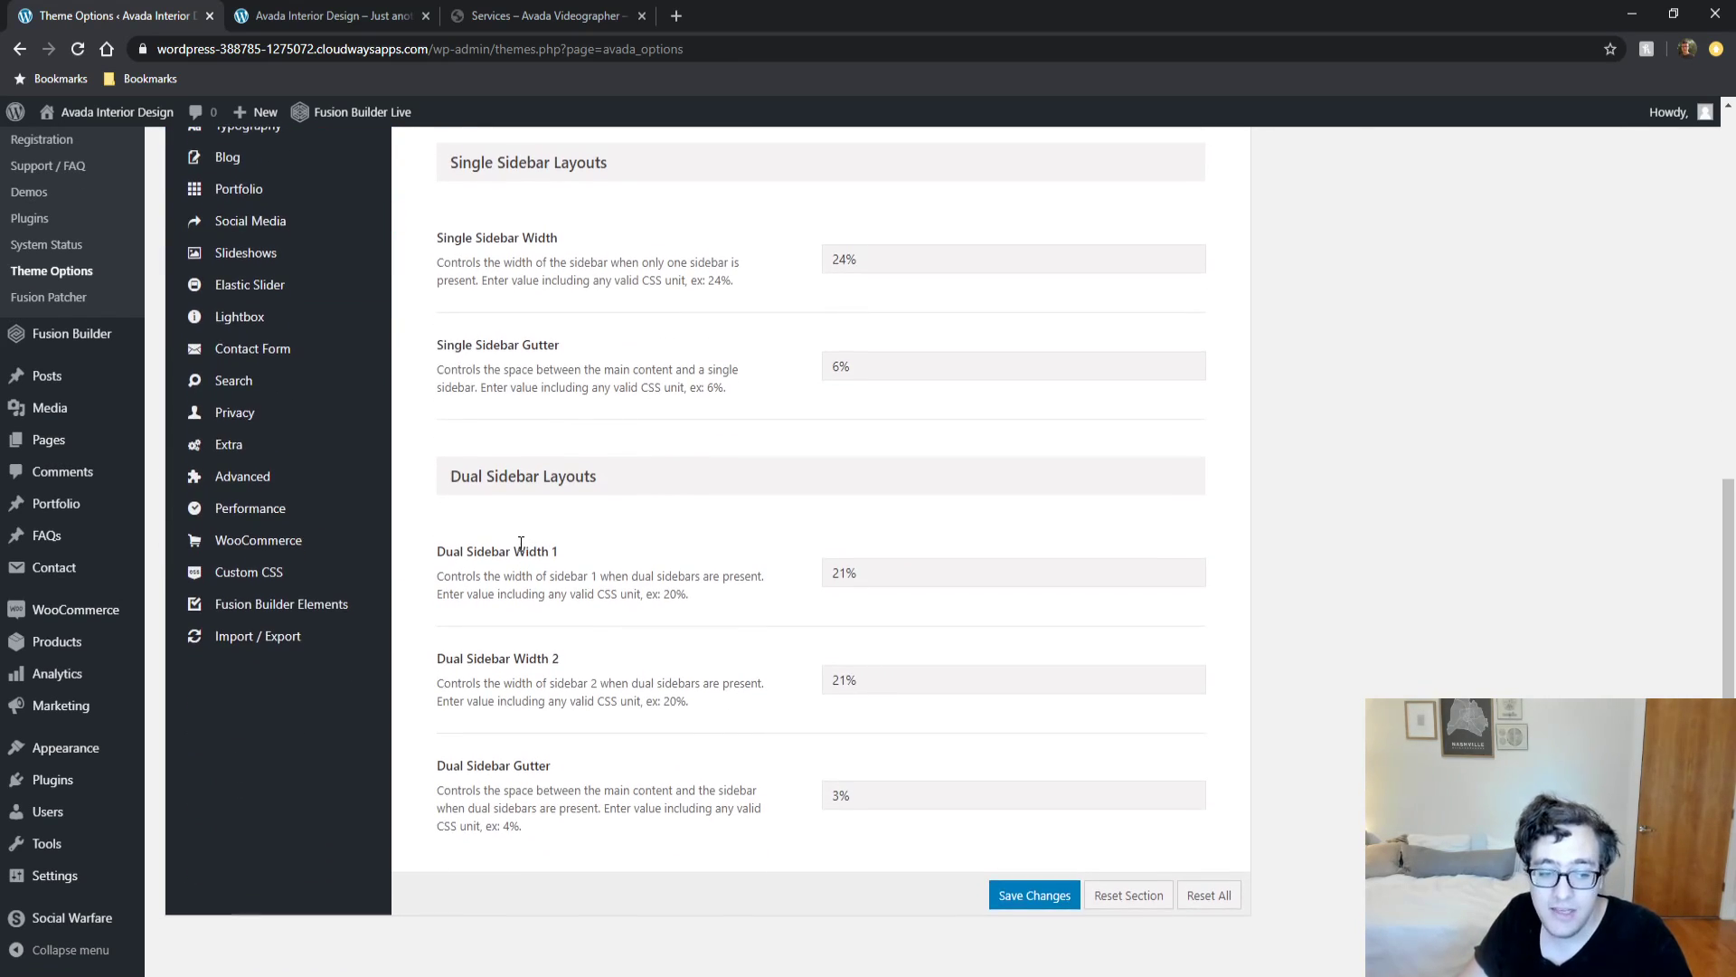
scroll(515, 532, "up", 5)
scroll(503, 526, "up", 2)
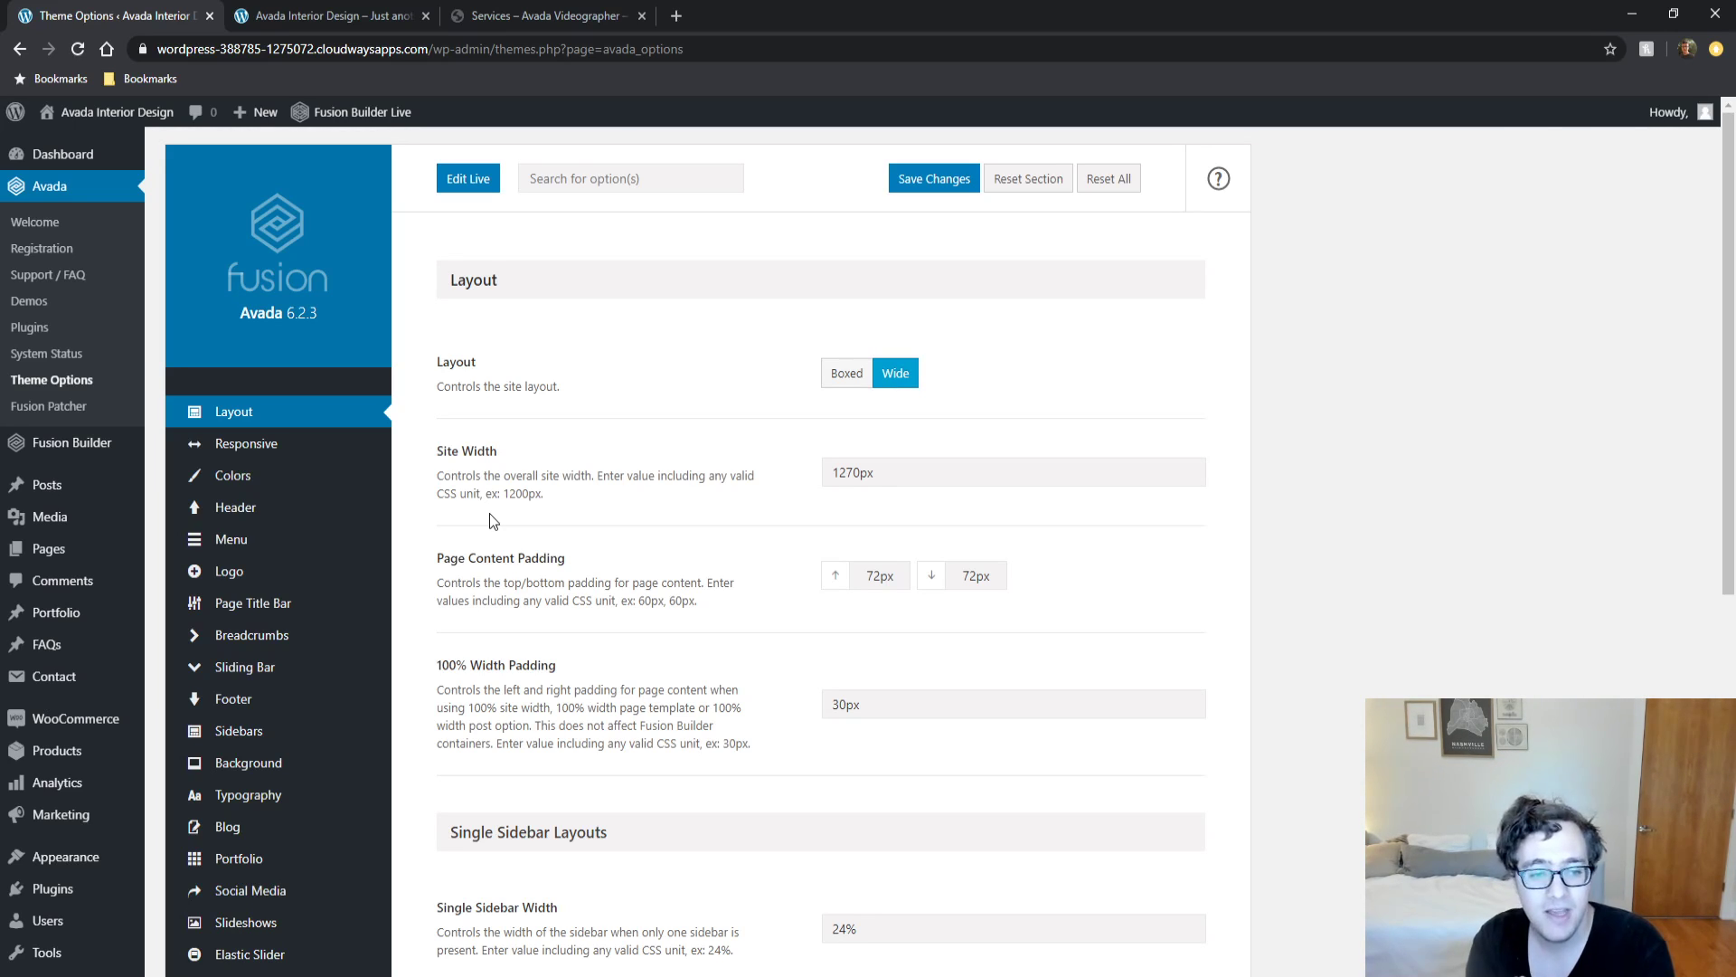
Switch to the Avada Interior Design home page and look at how its sections use the page width.
left_click(334, 13)
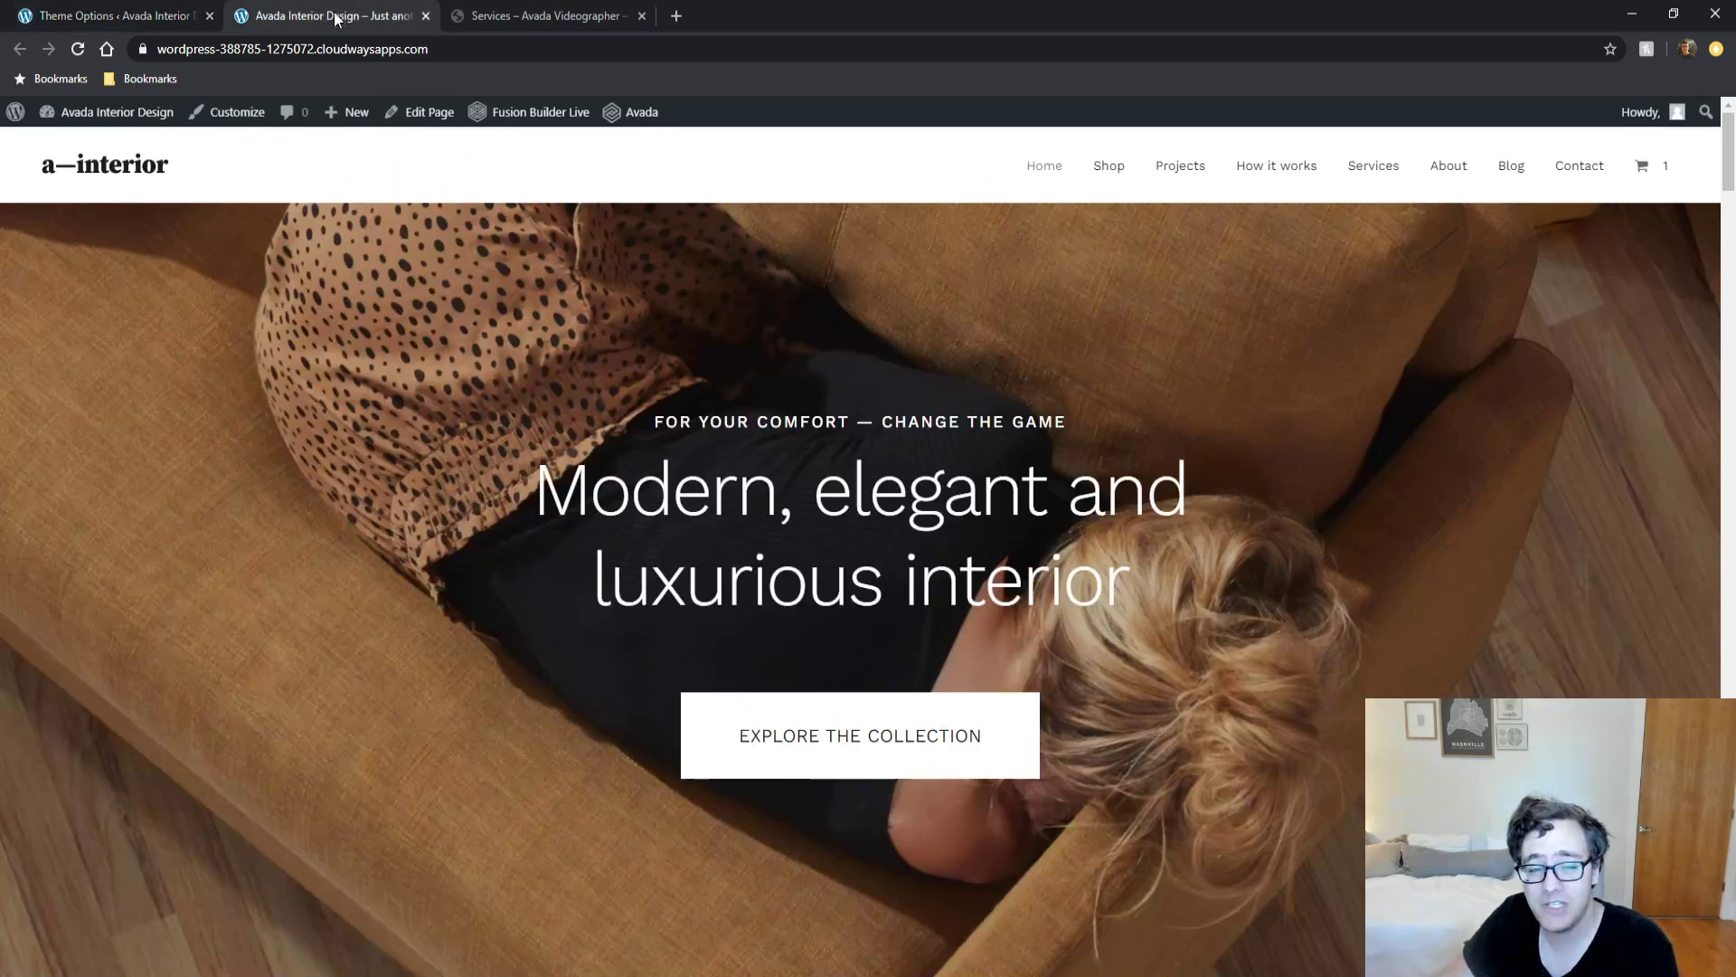
scroll(309, 331, "down", 15)
scroll(316, 319, "up", 7)
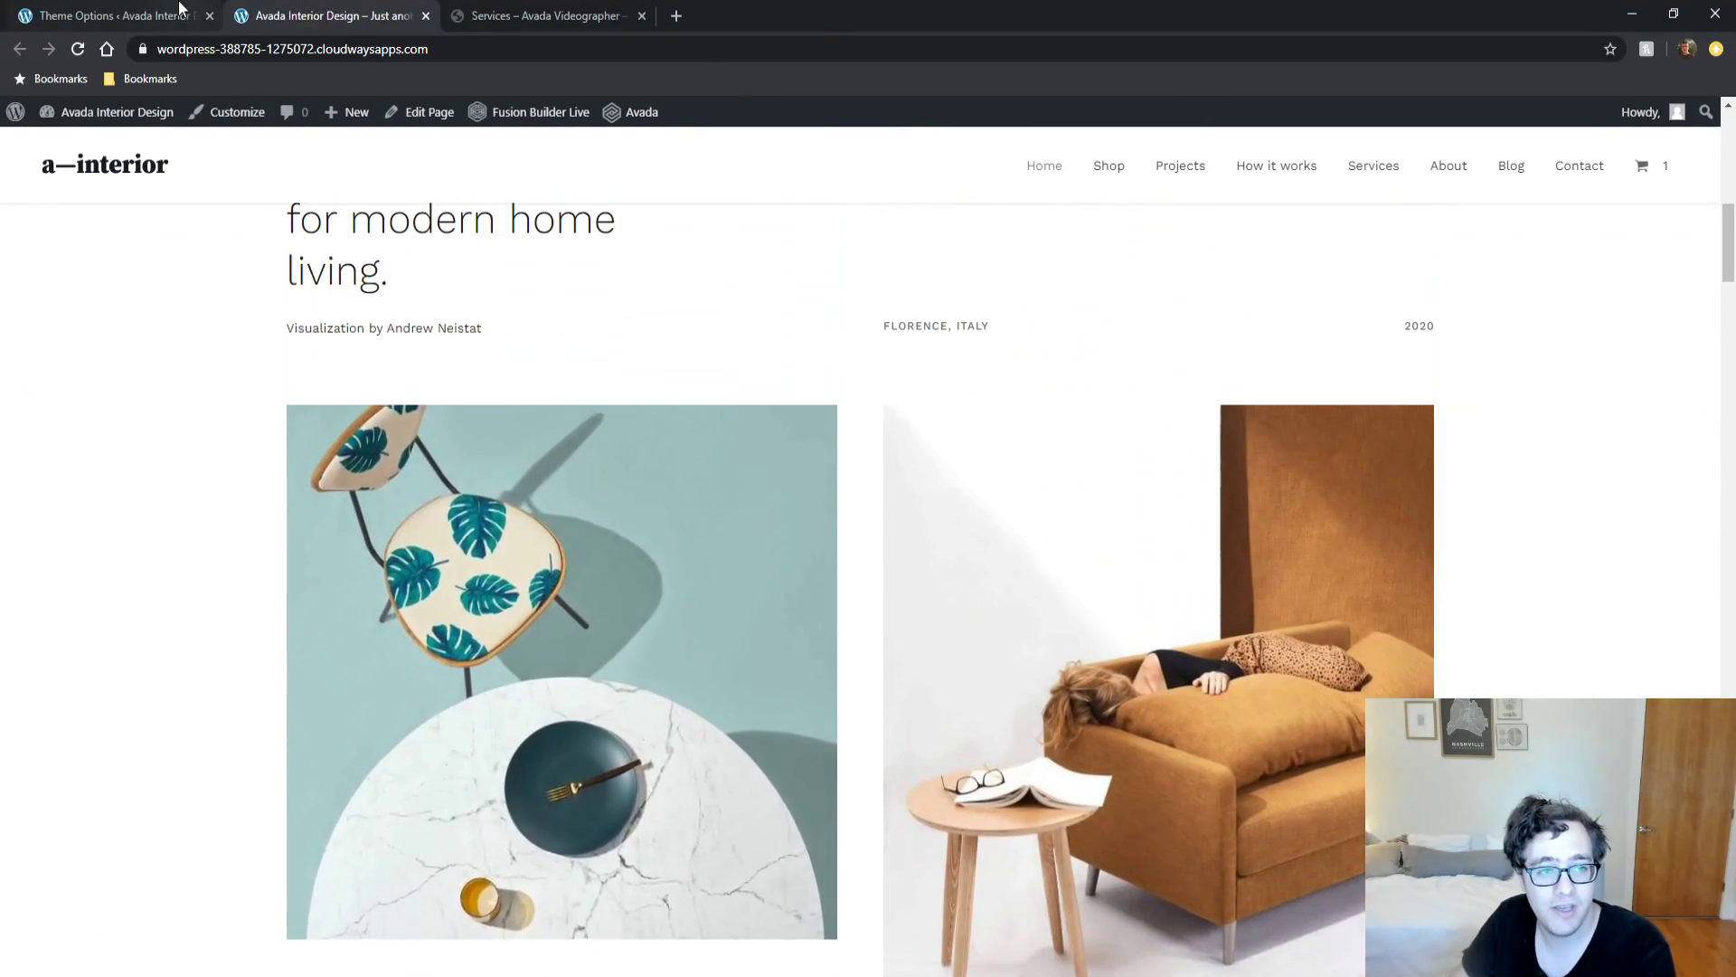
Set the theme's site layout to Boxed, save the change, and reload the interior design home page to check it.
left_click(179, 11)
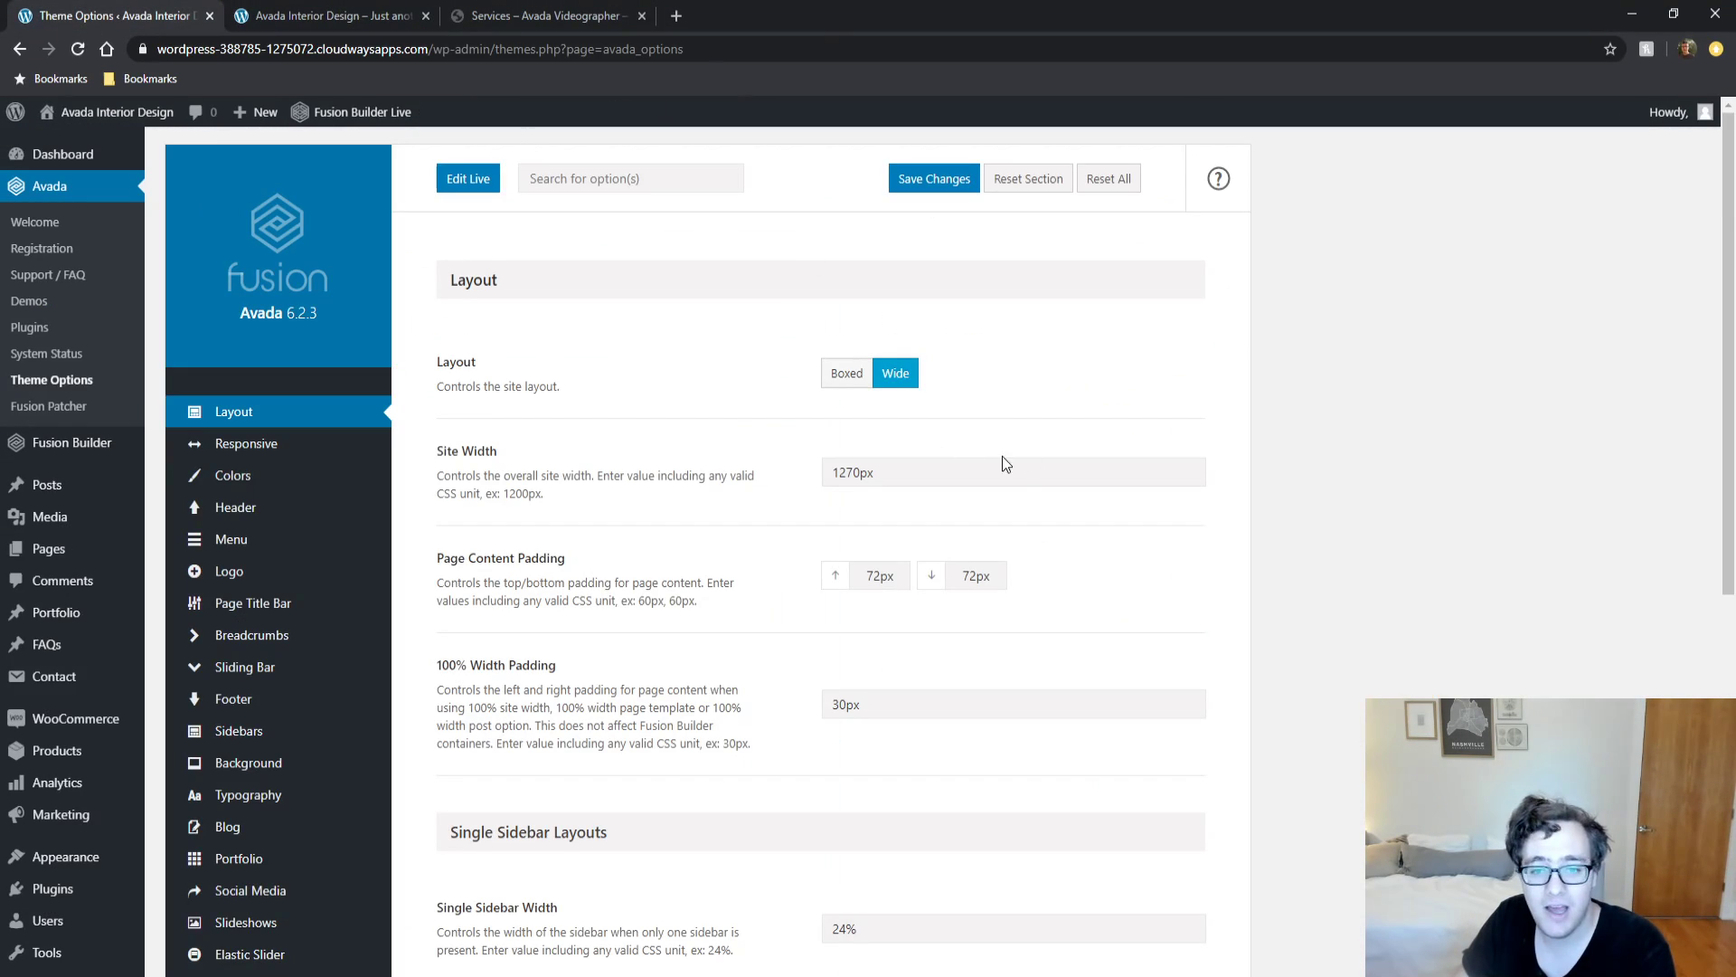
left_click(847, 373)
left_click(934, 181)
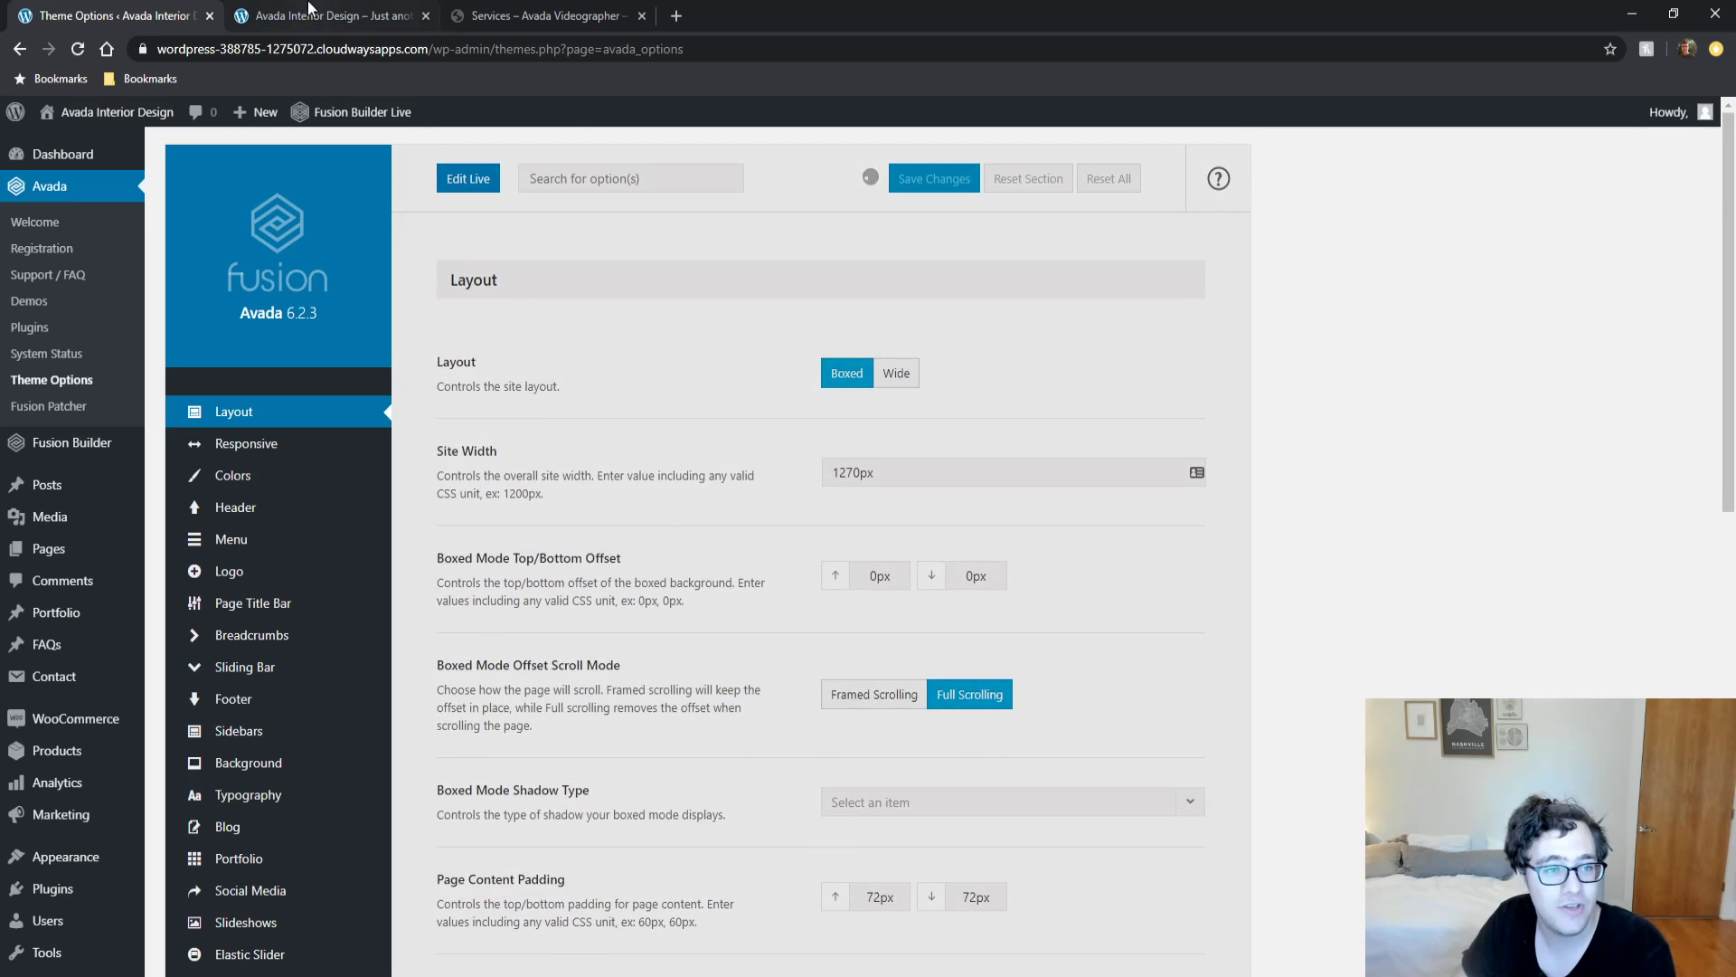
left_click(307, 15)
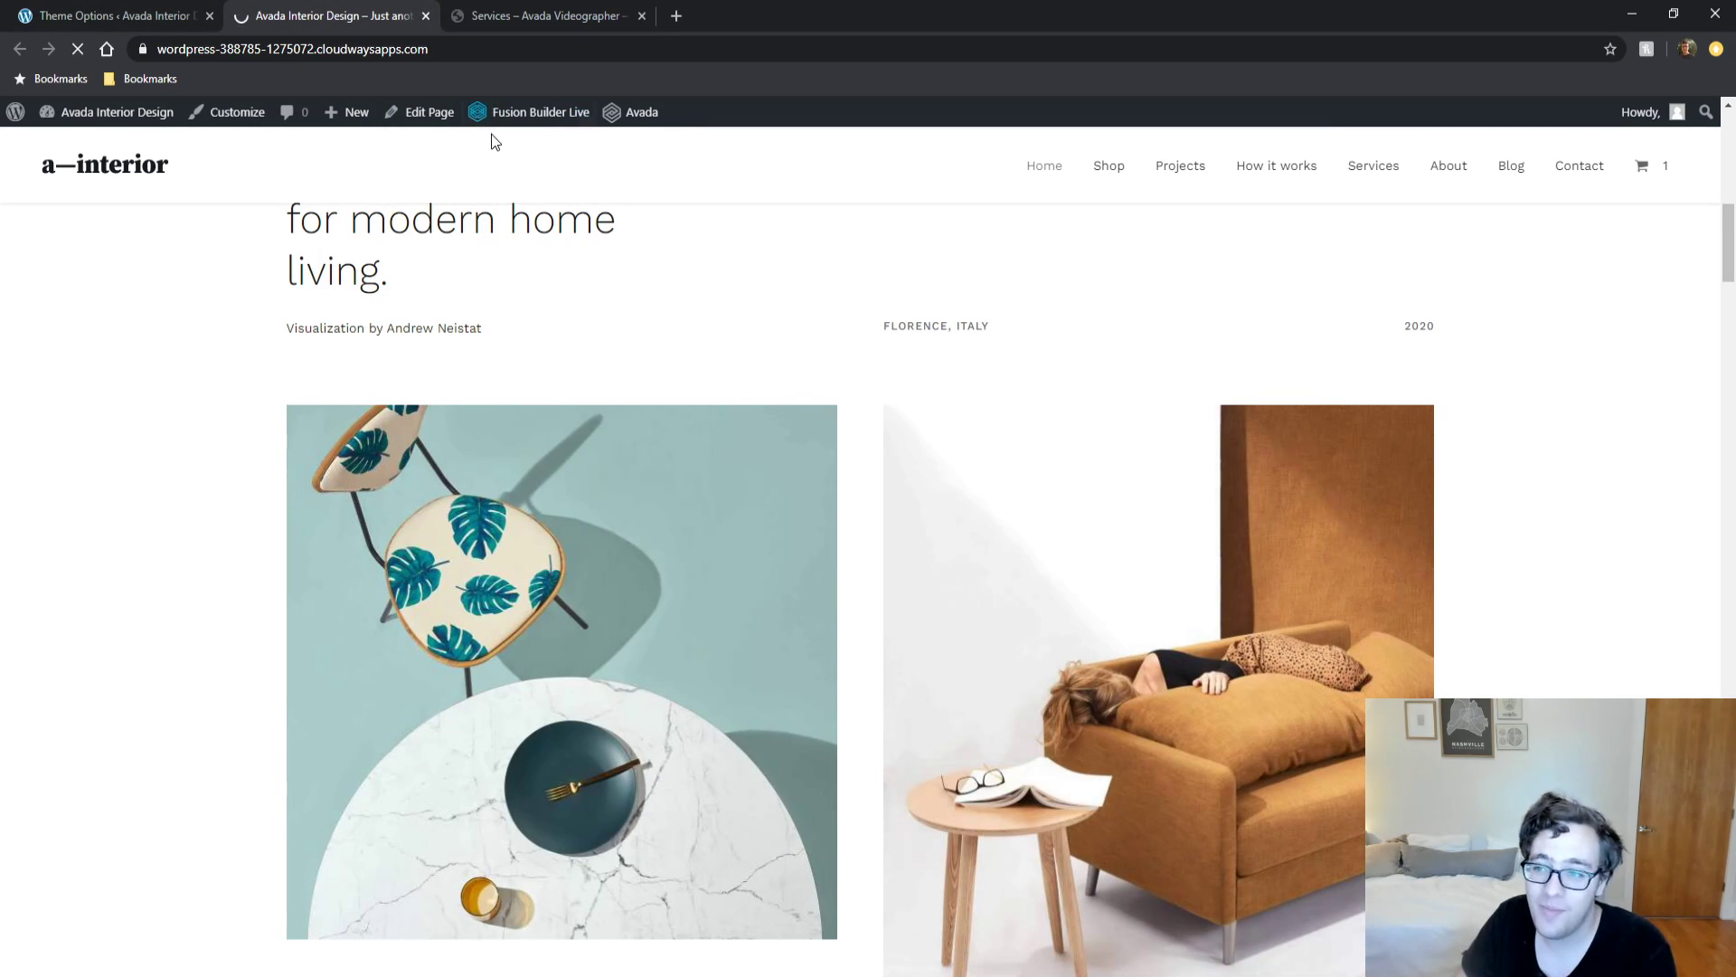
key("F5")
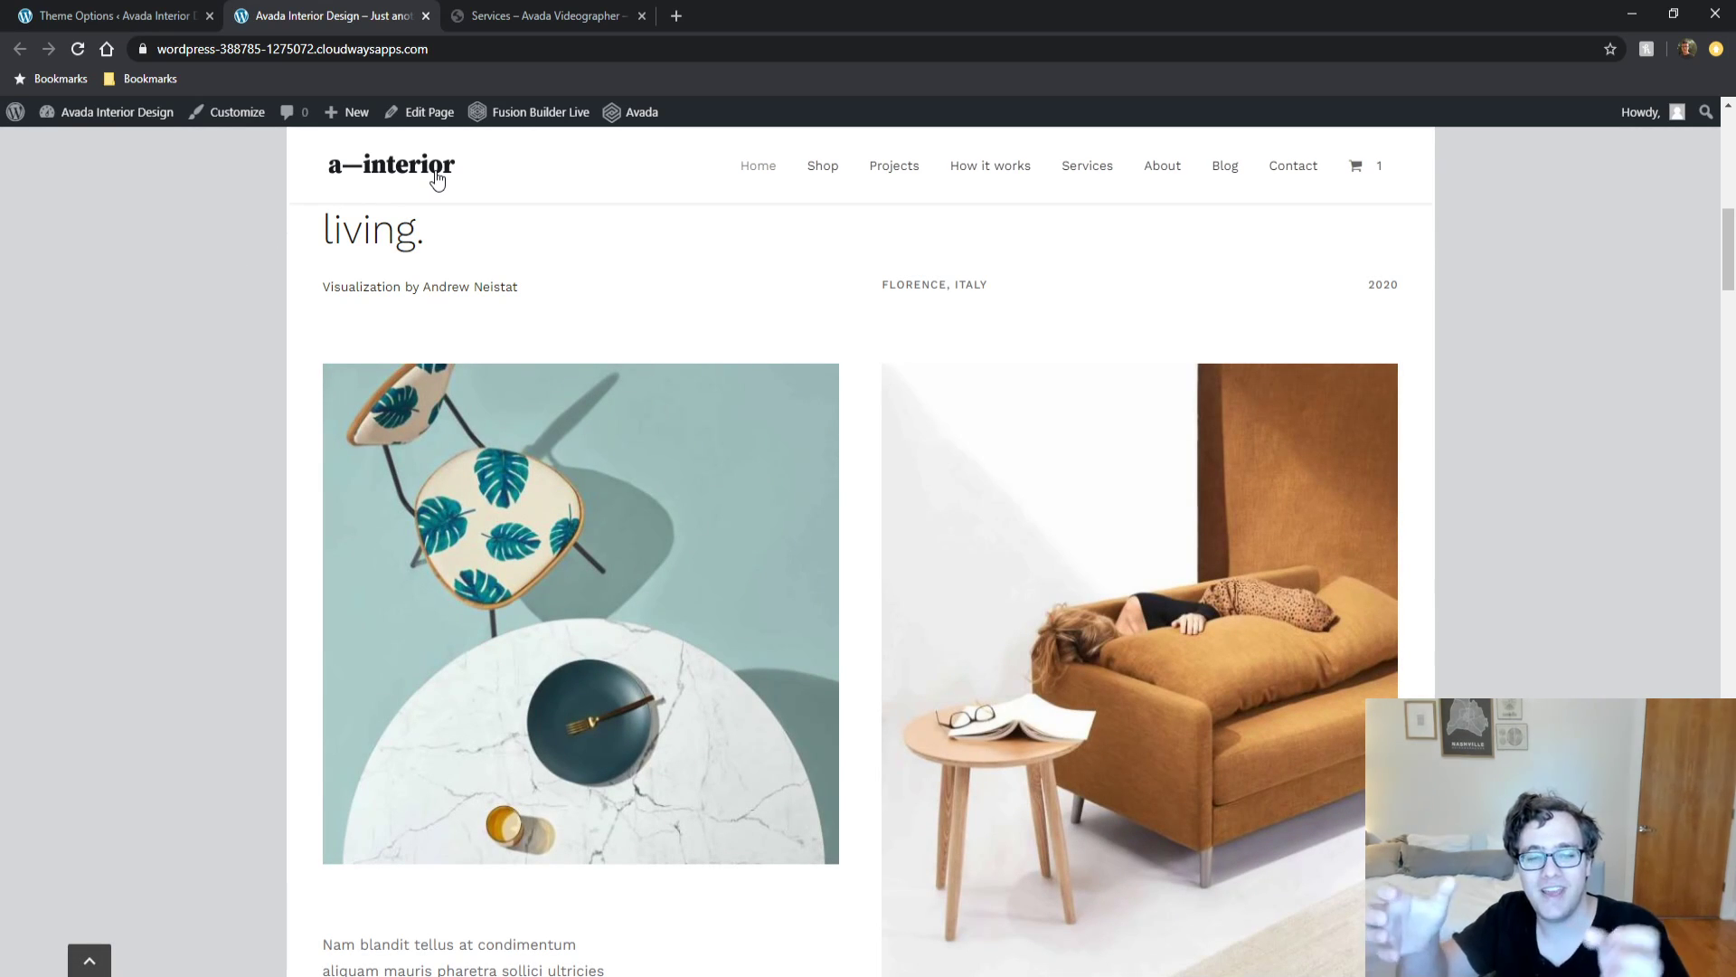
Set the site layout back to Wide, save the change, and reload the interior design home page.
left_click(194, 16)
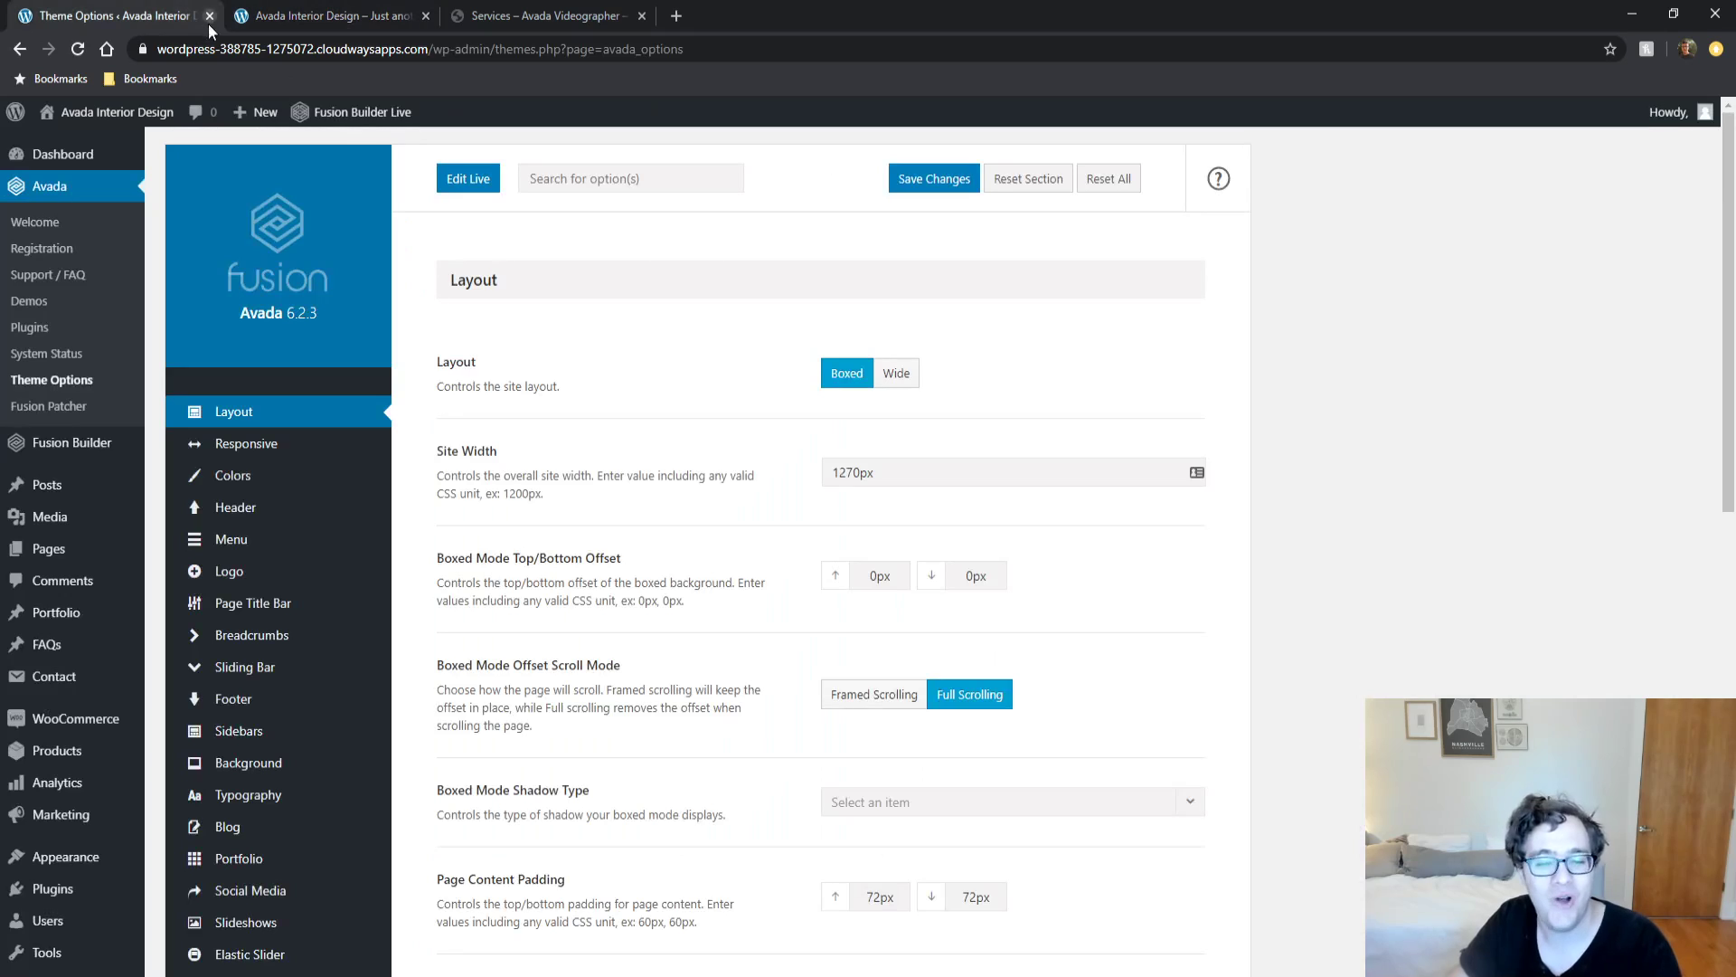
left_click(879, 374)
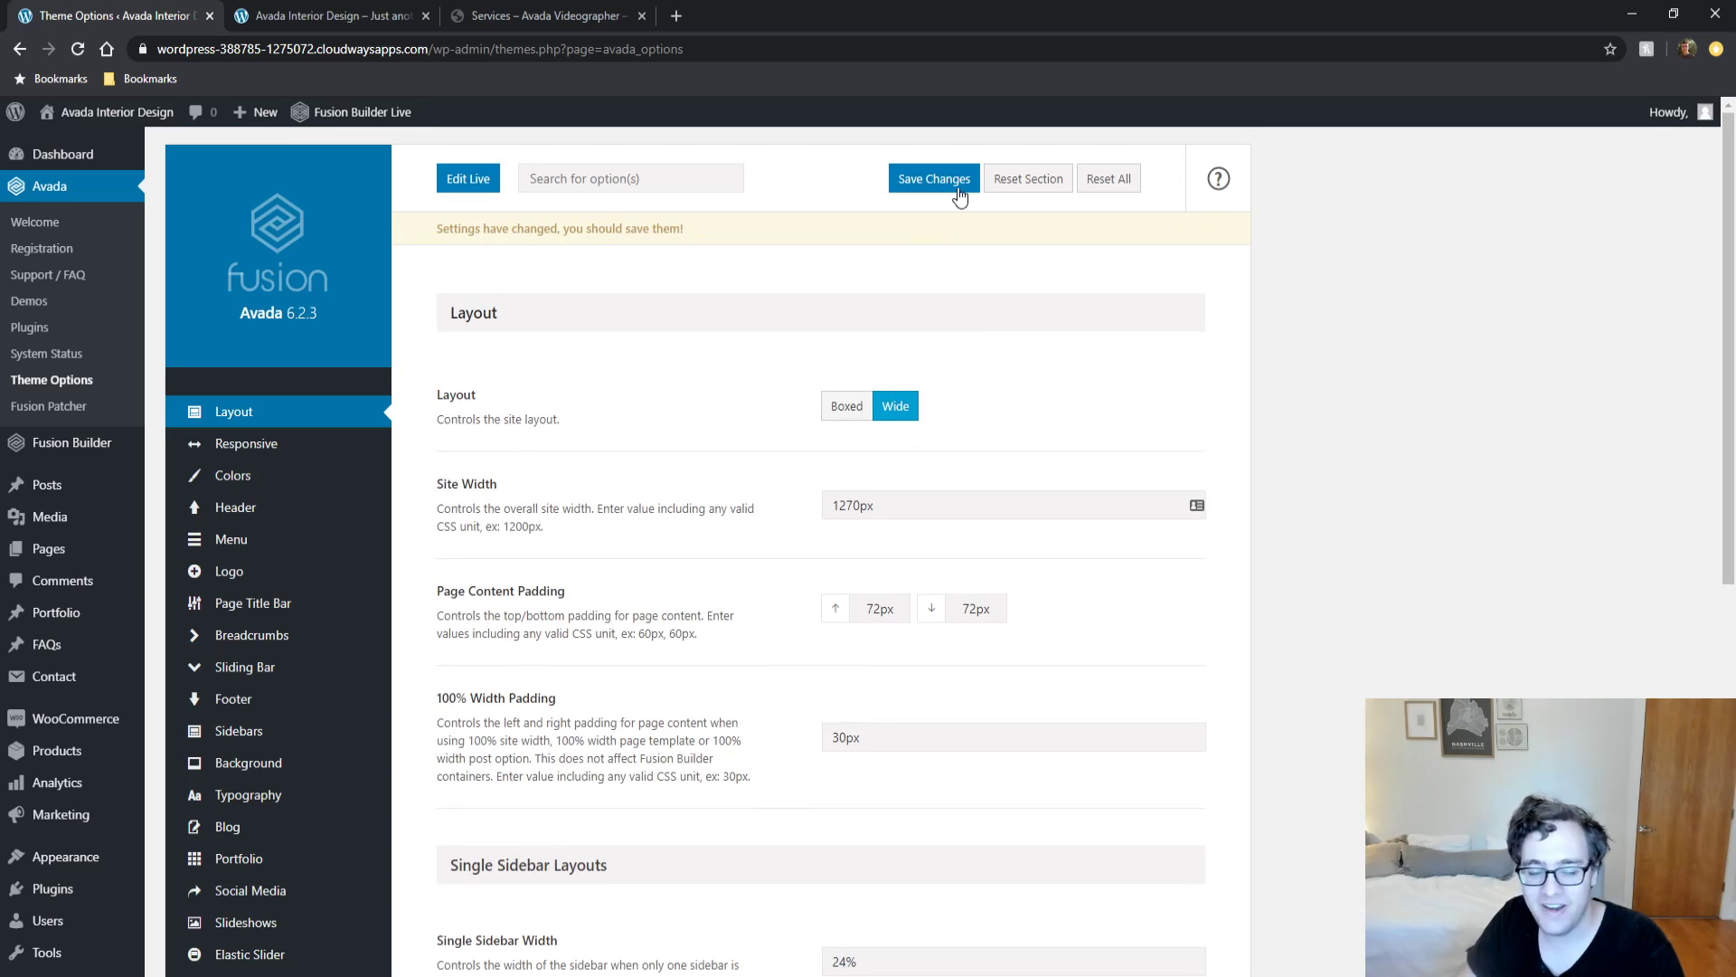
left_click(939, 186)
left_click(321, 15)
key("F5")
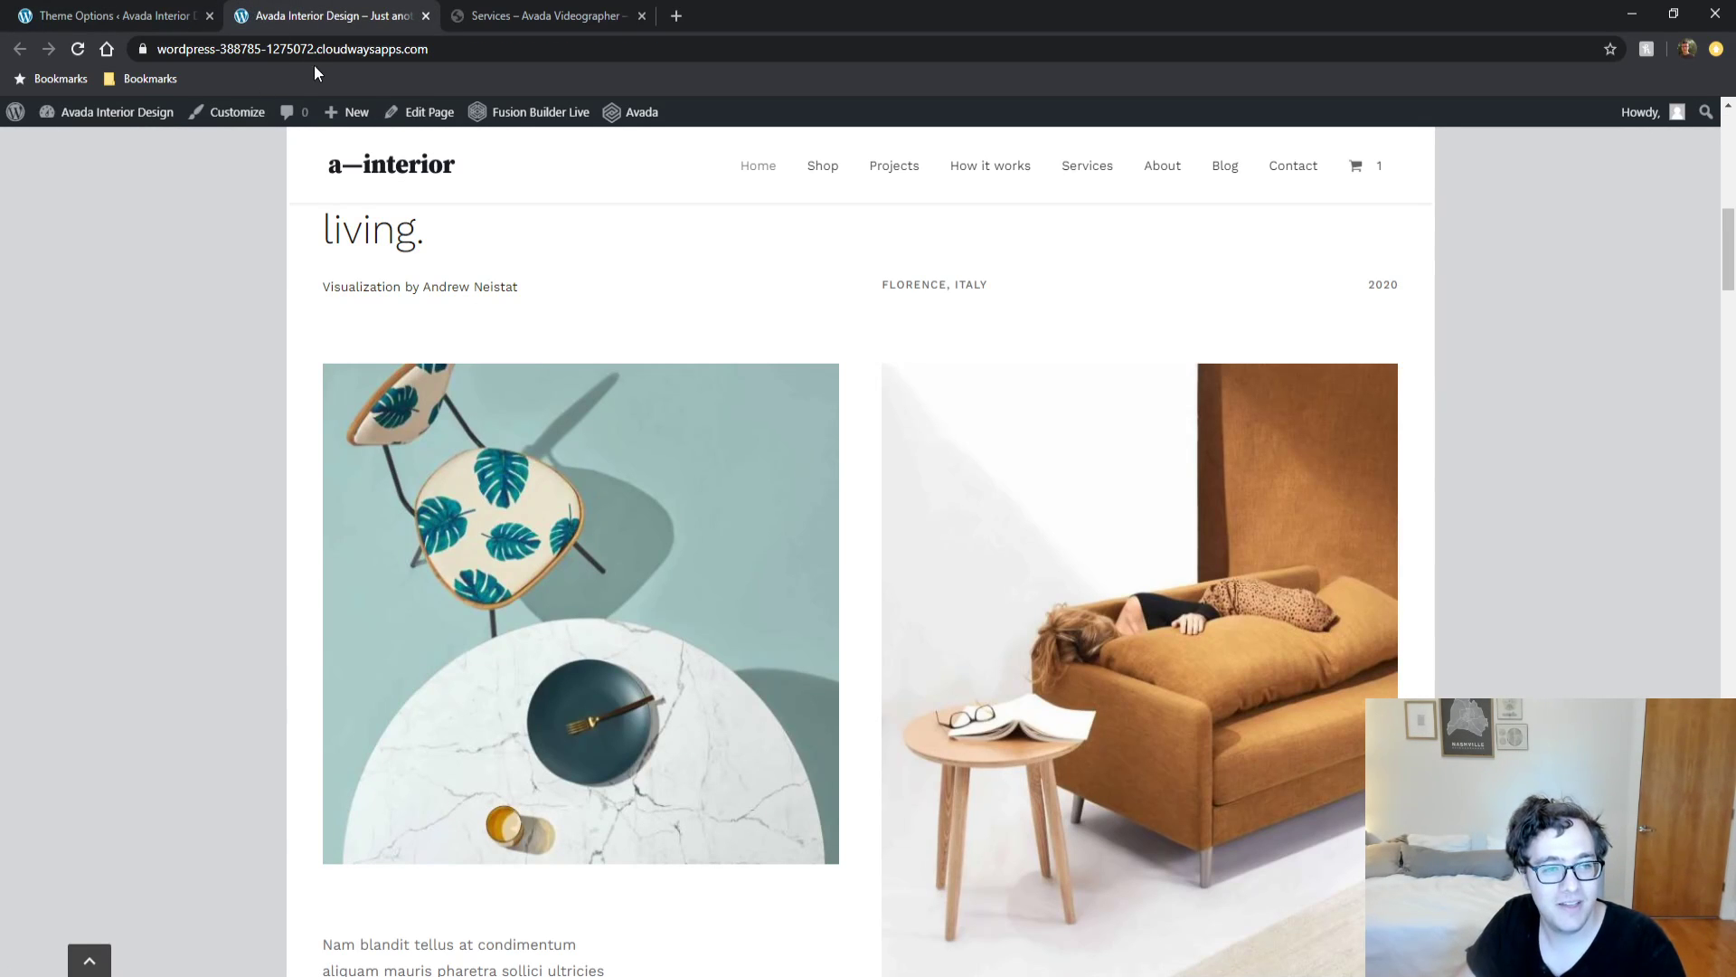
Examine the Site Width option's description in Theme Options, and compare it with the home page up to its hero section.
left_click(113, 15)
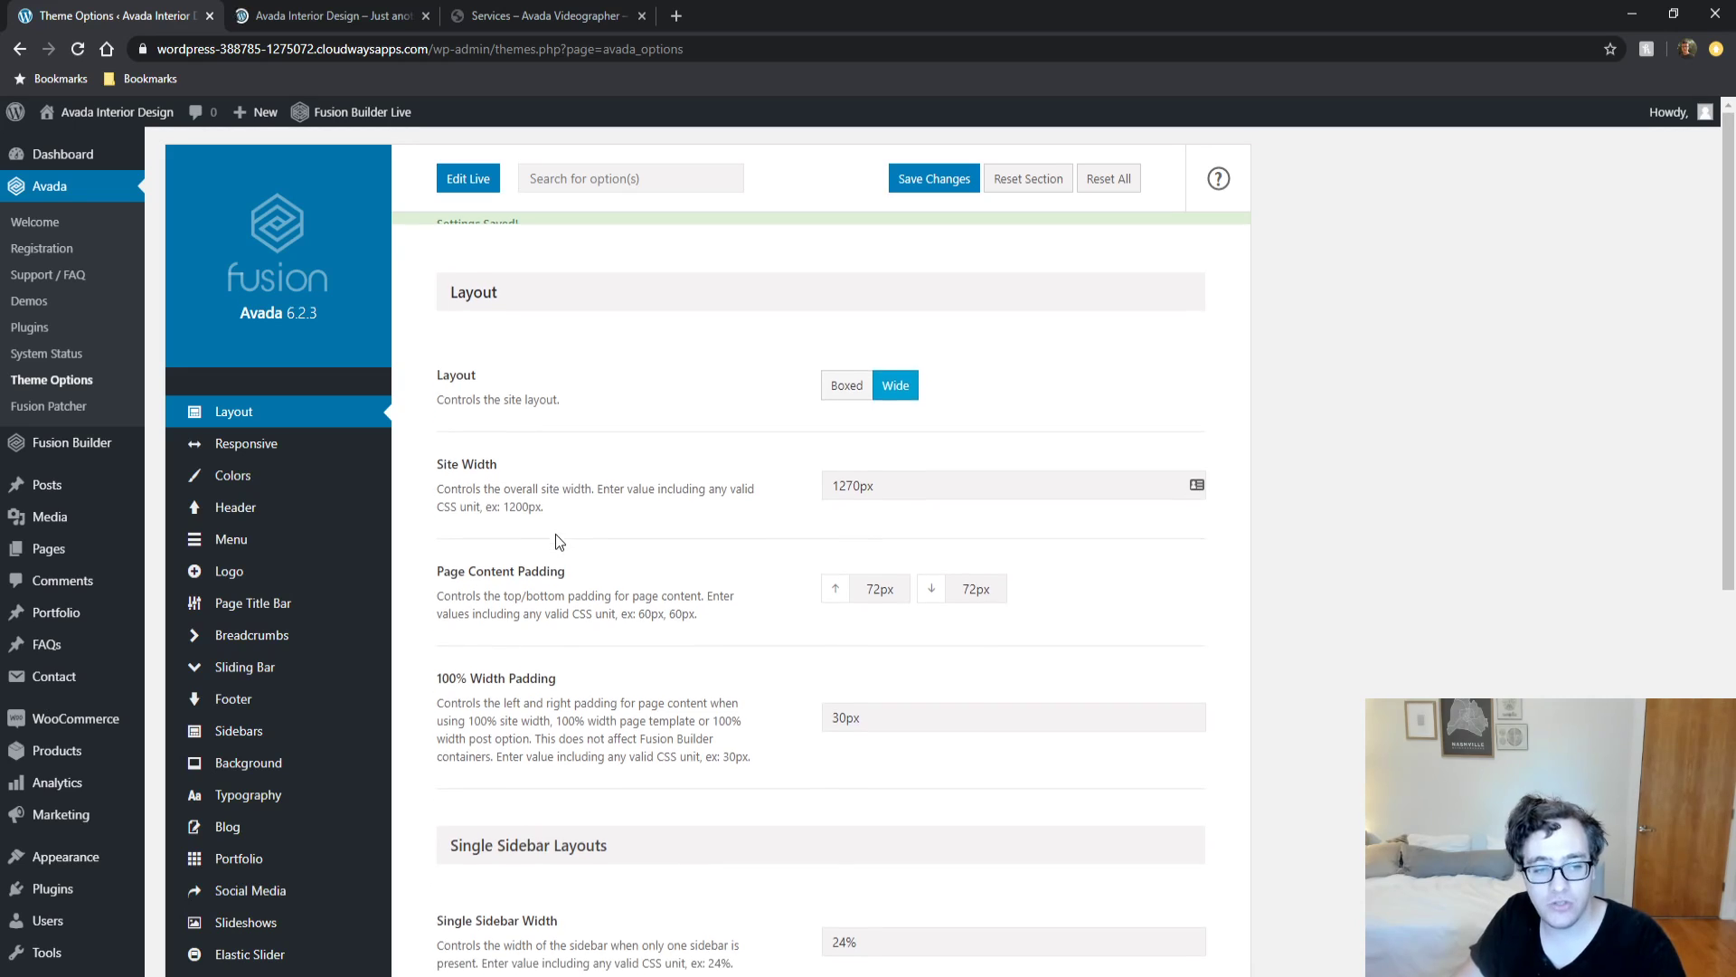
left_click_drag(550, 503, 441, 461)
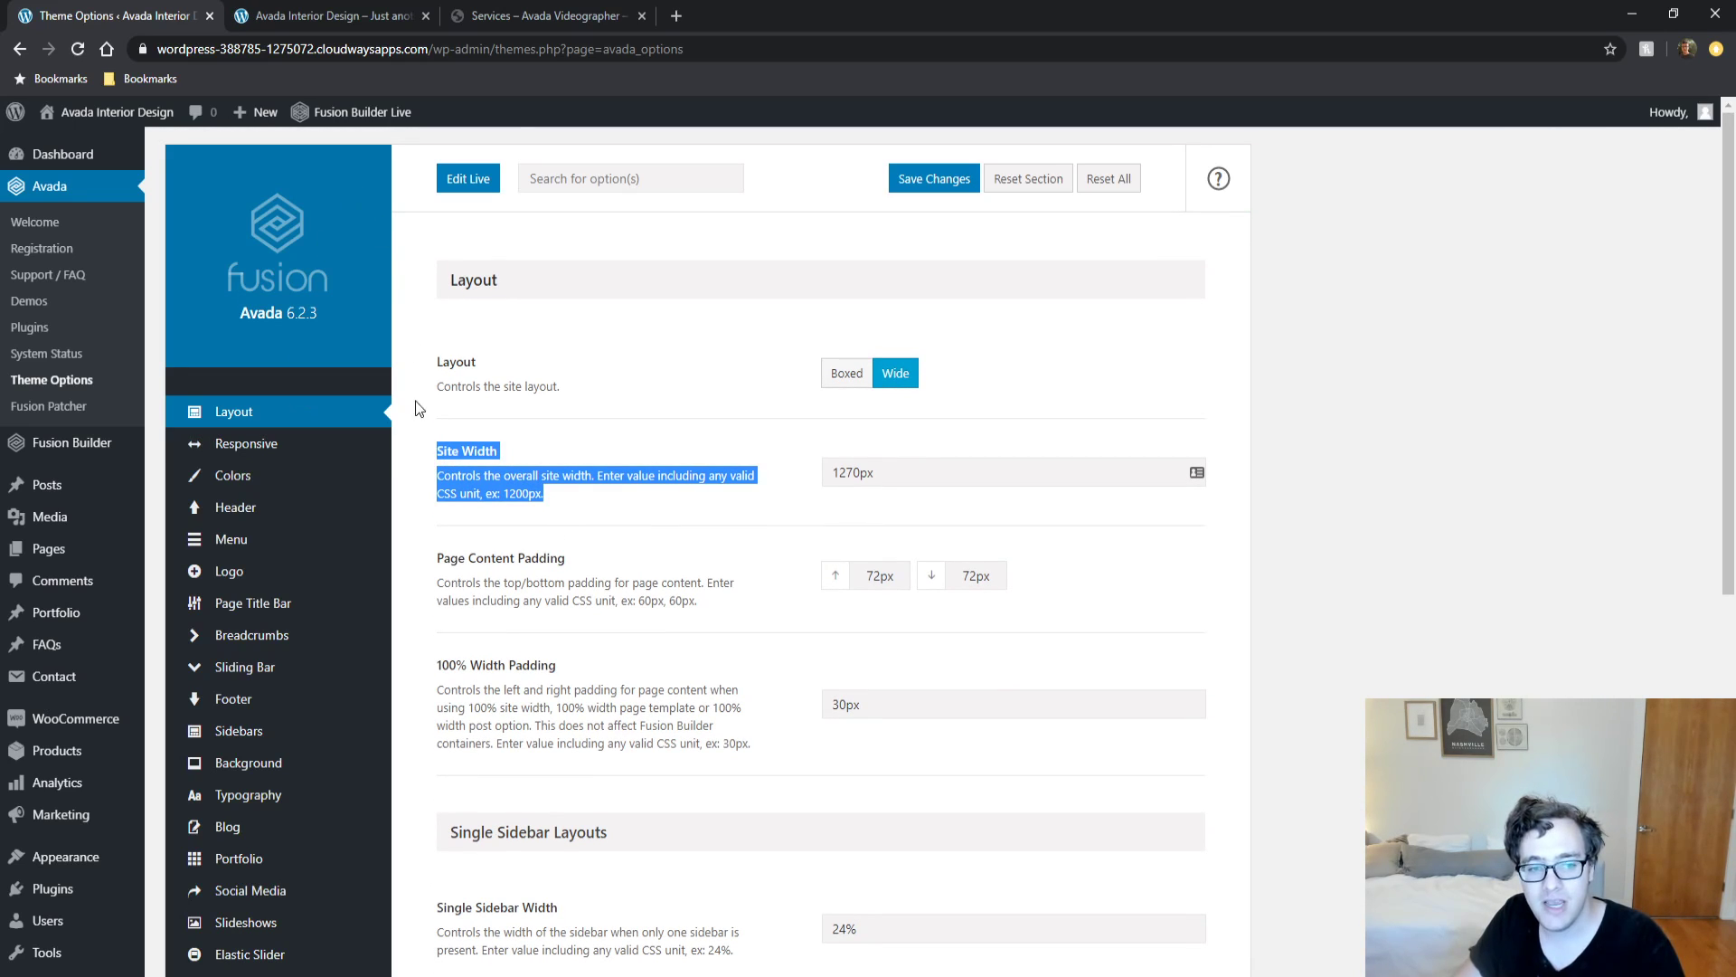
left_click(290, 24)
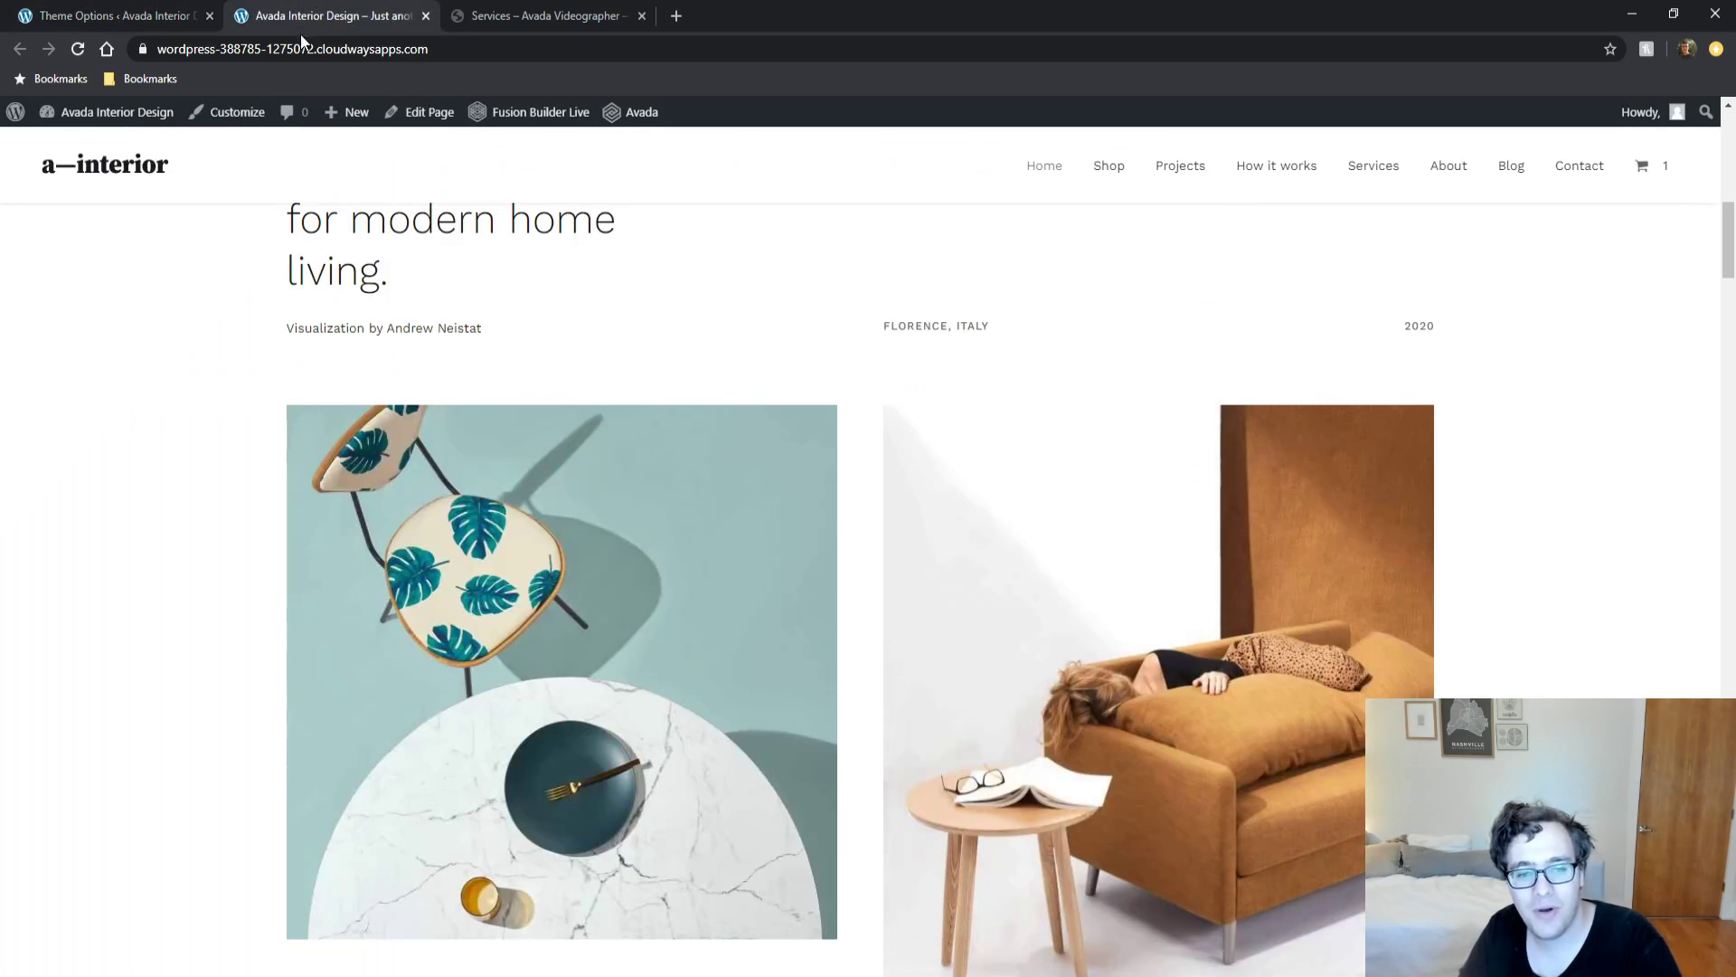
scroll(118, 366, "up", 3)
scroll(117, 366, "up", 5)
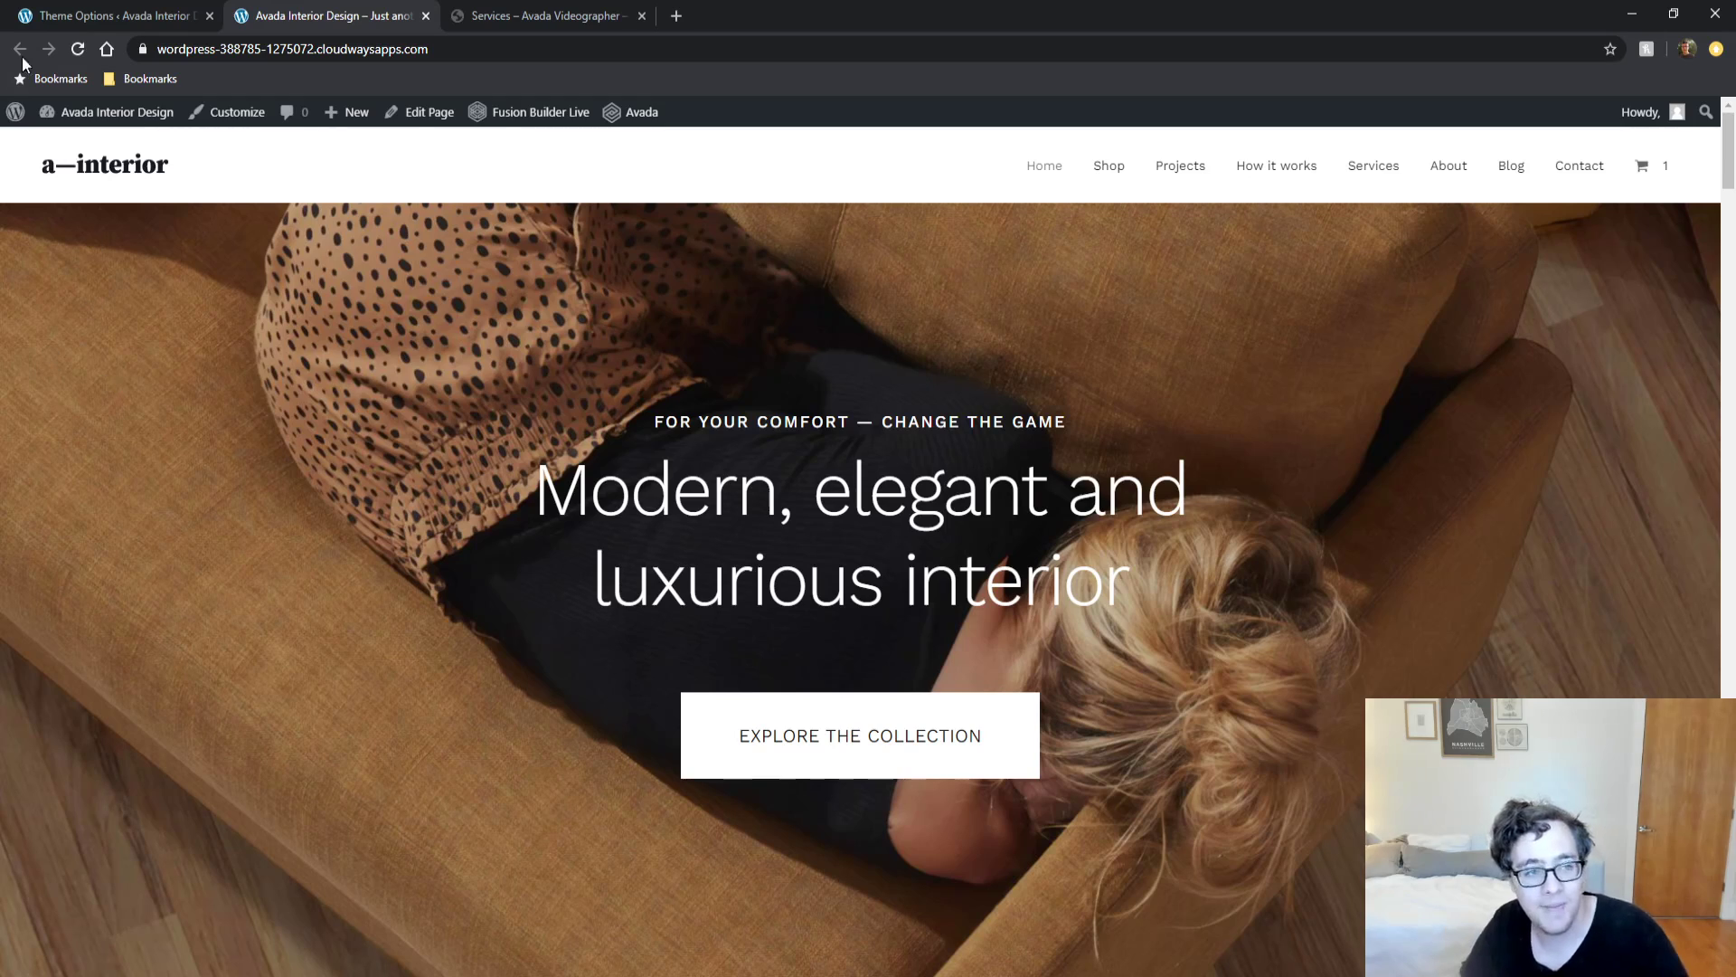
Examine the Page Content Padding option in Theme Options, and check the interior design home page down to its footer.
left_click(81, 9)
left_click(499, 575)
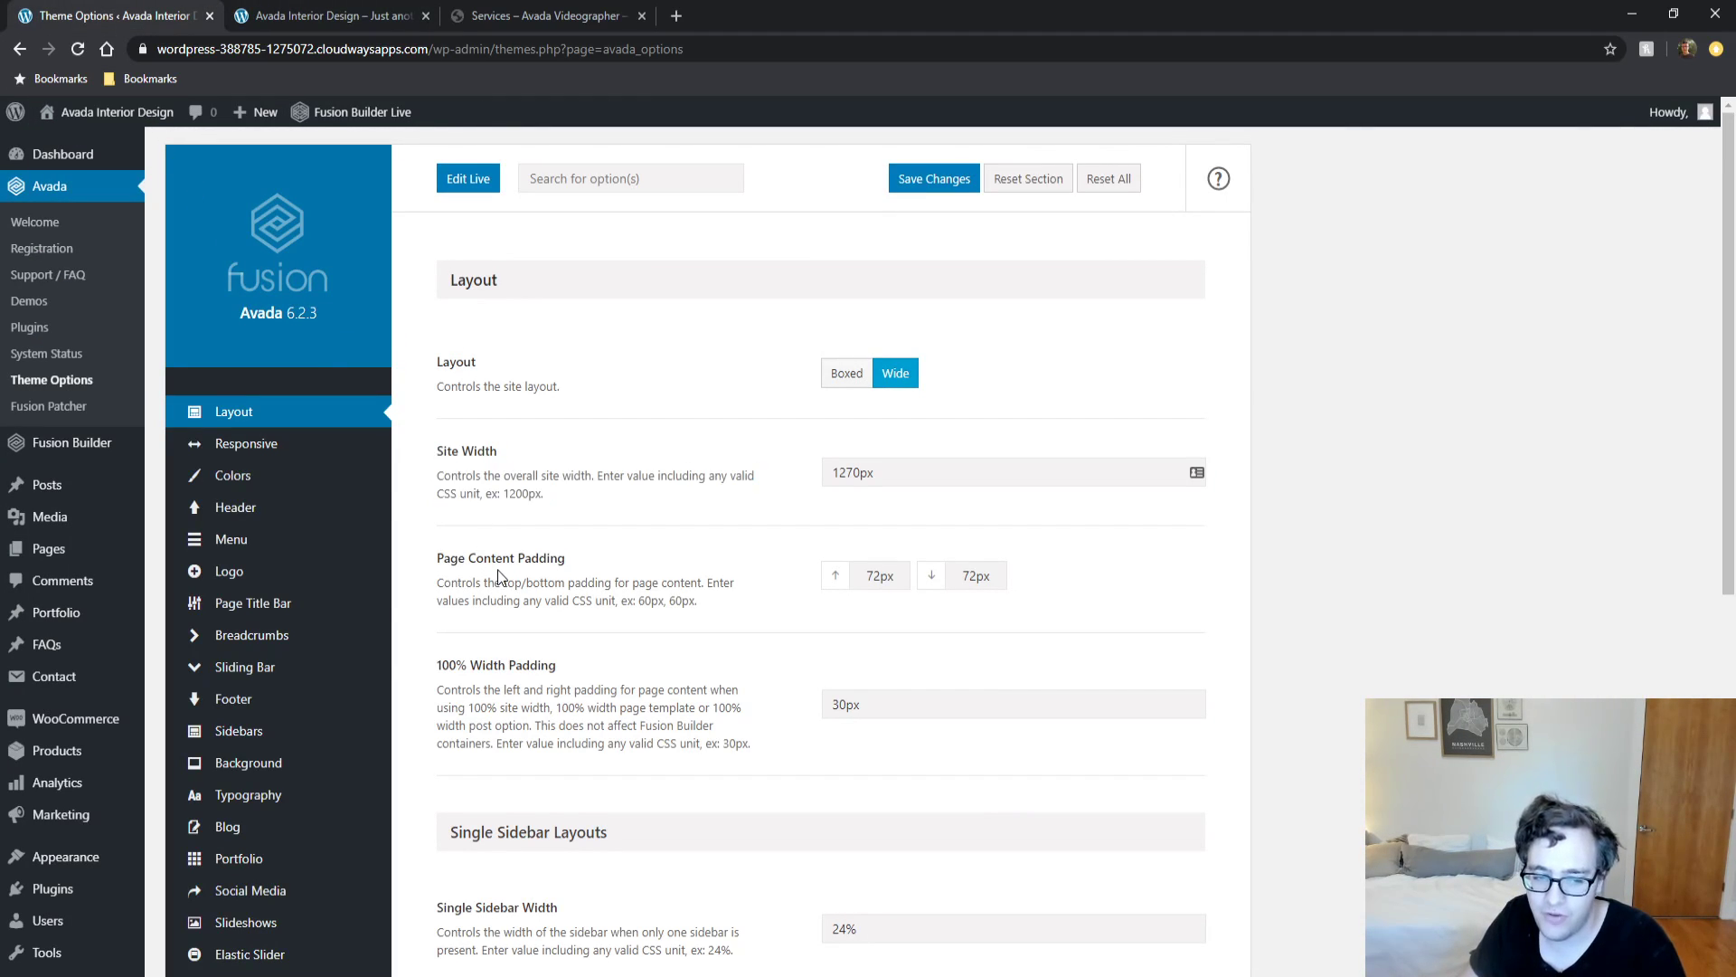
left_click_drag(469, 558, 532, 599)
left_click(533, 598)
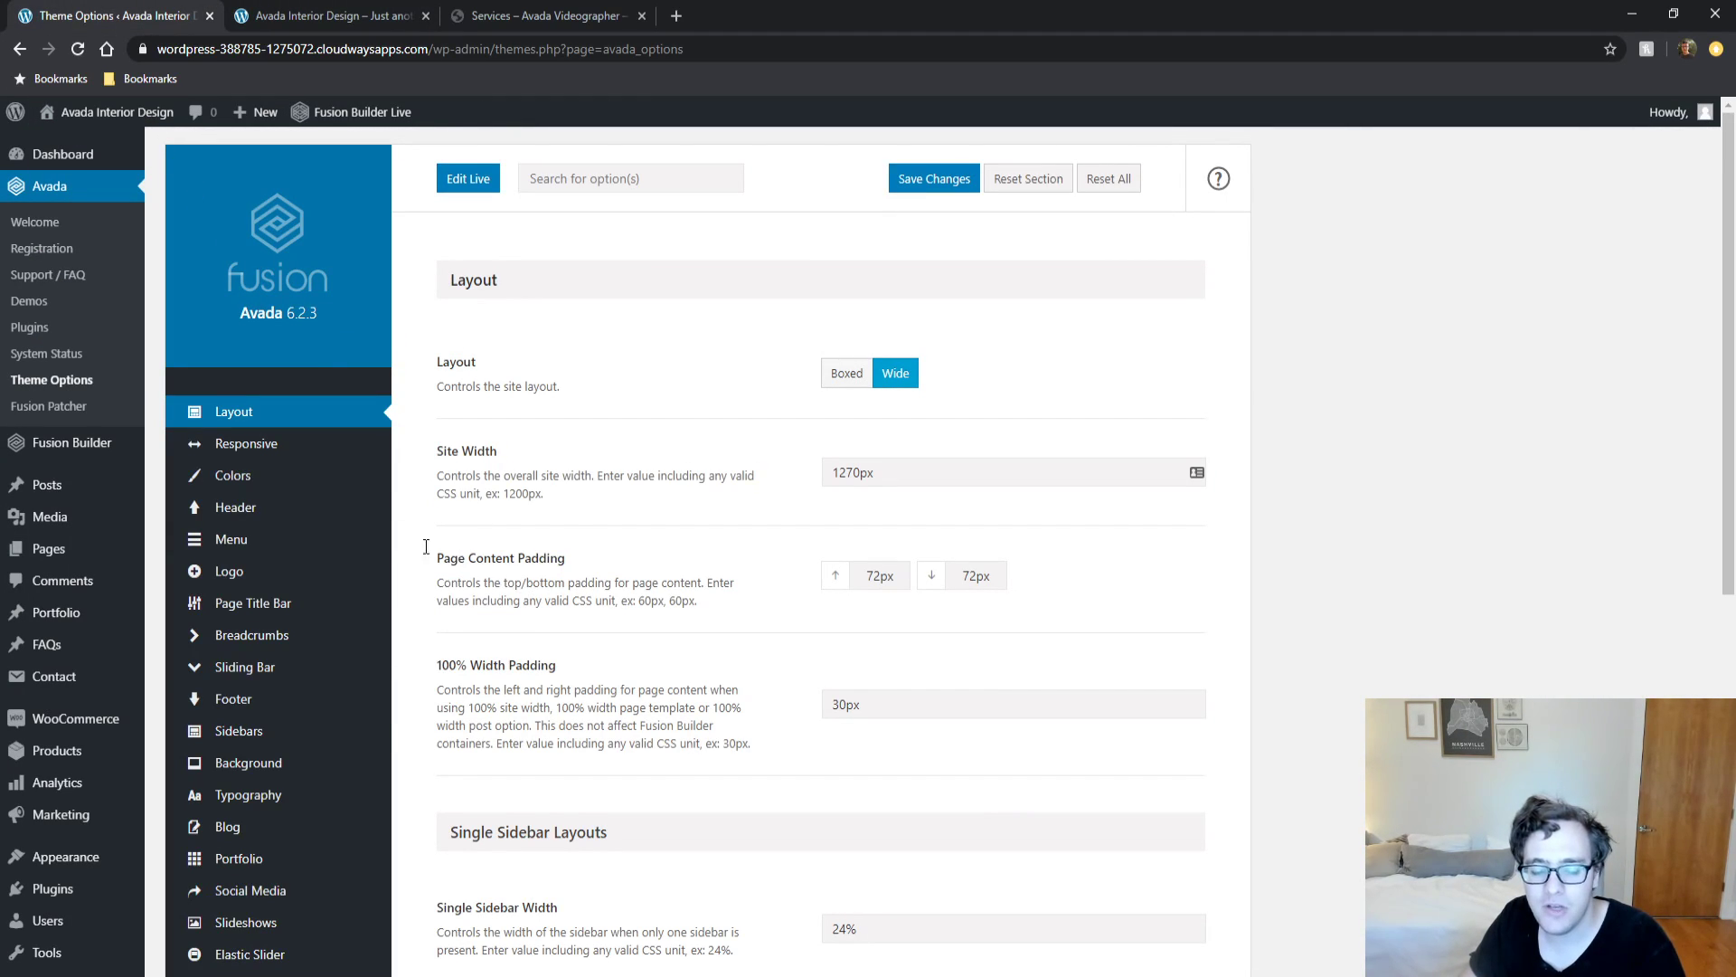
left_click(256, 7)
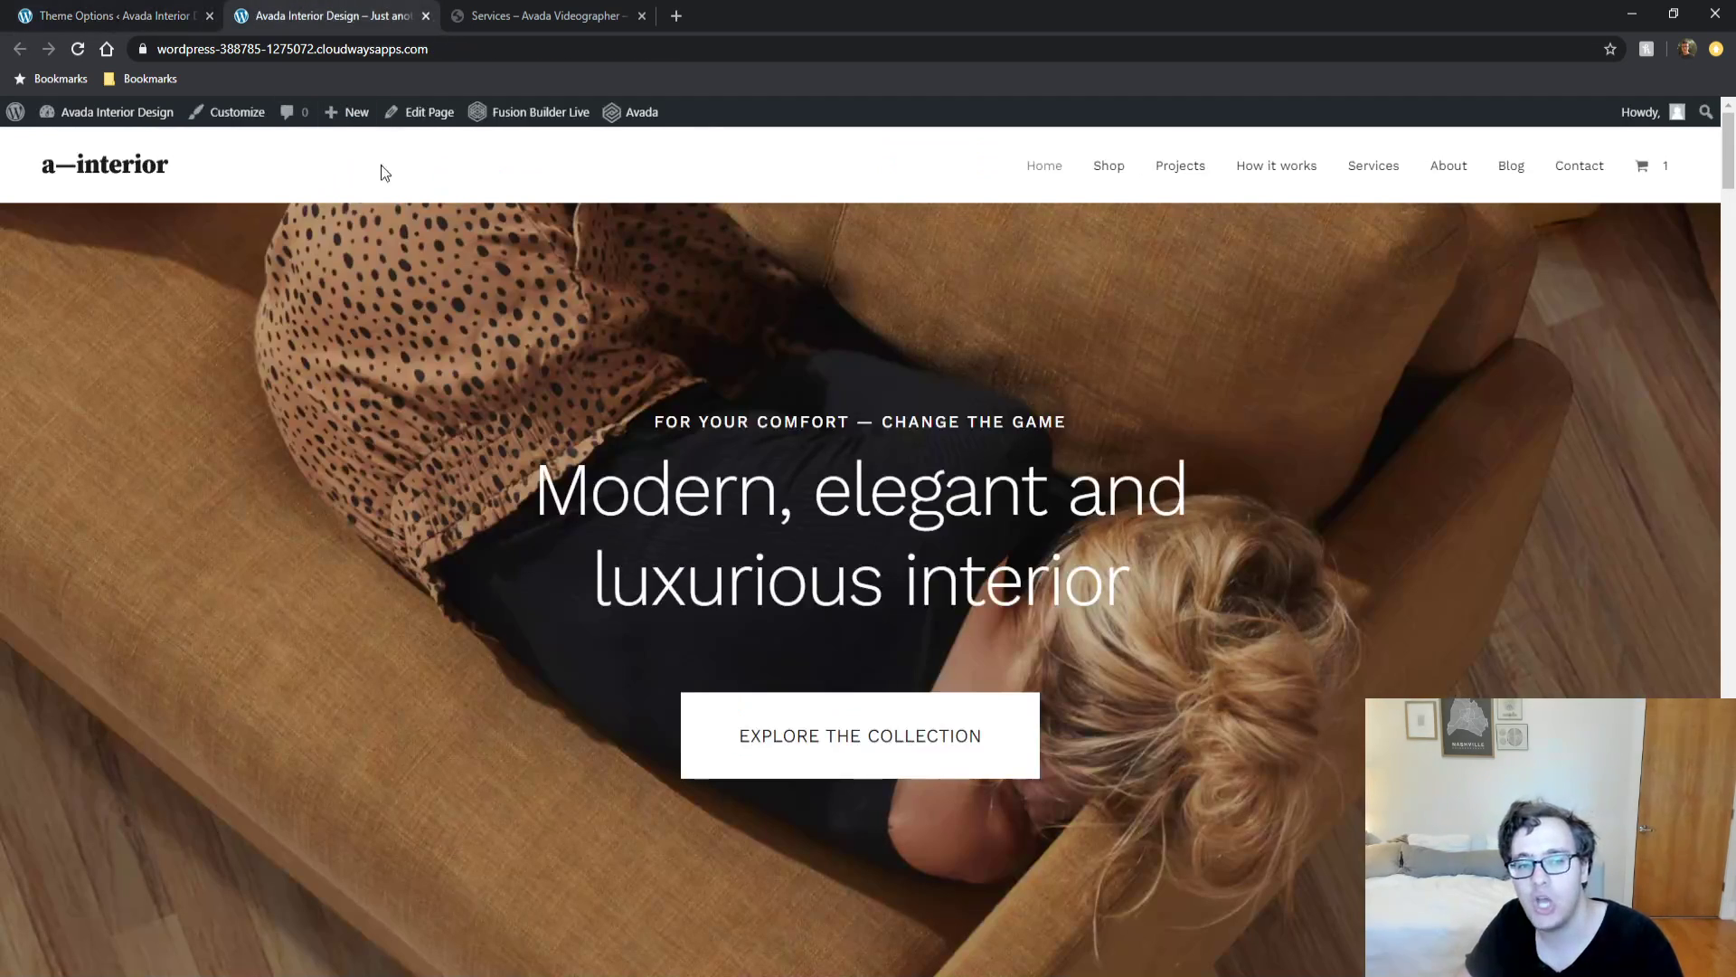
scroll(551, 340, "down", 20)
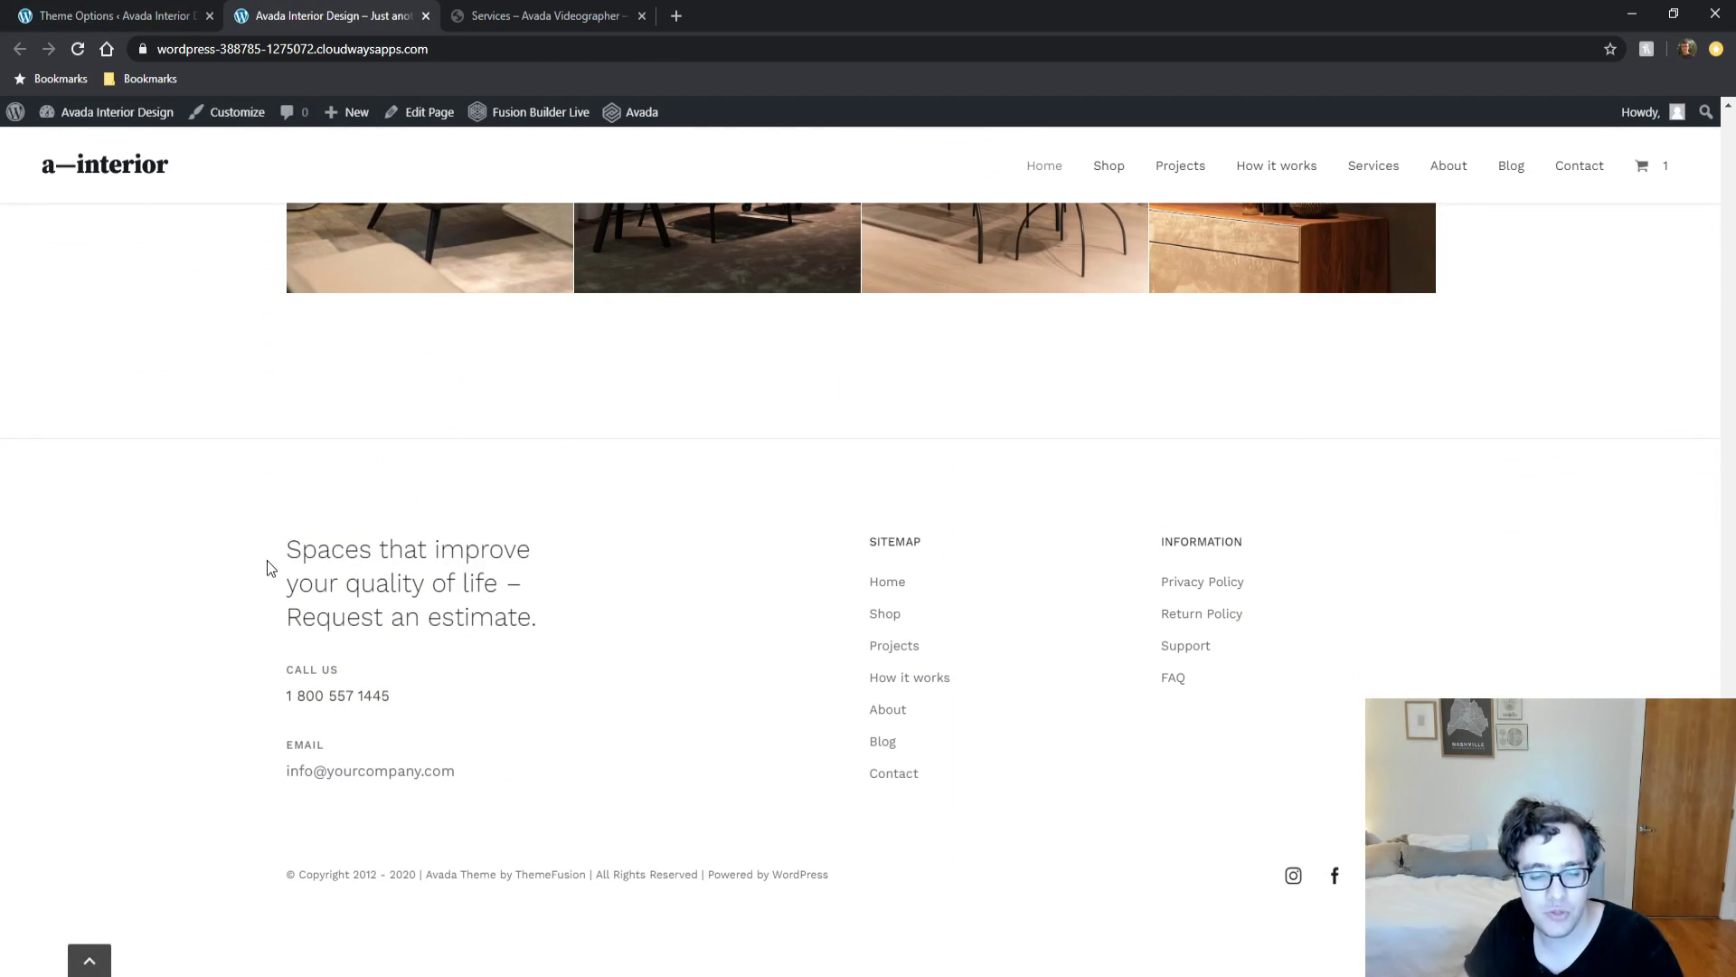
Examine the 100% Width Padding option in Theme Options, comparing it with the lower part of the interior design home page.
scroll(172, 493, "up", 1)
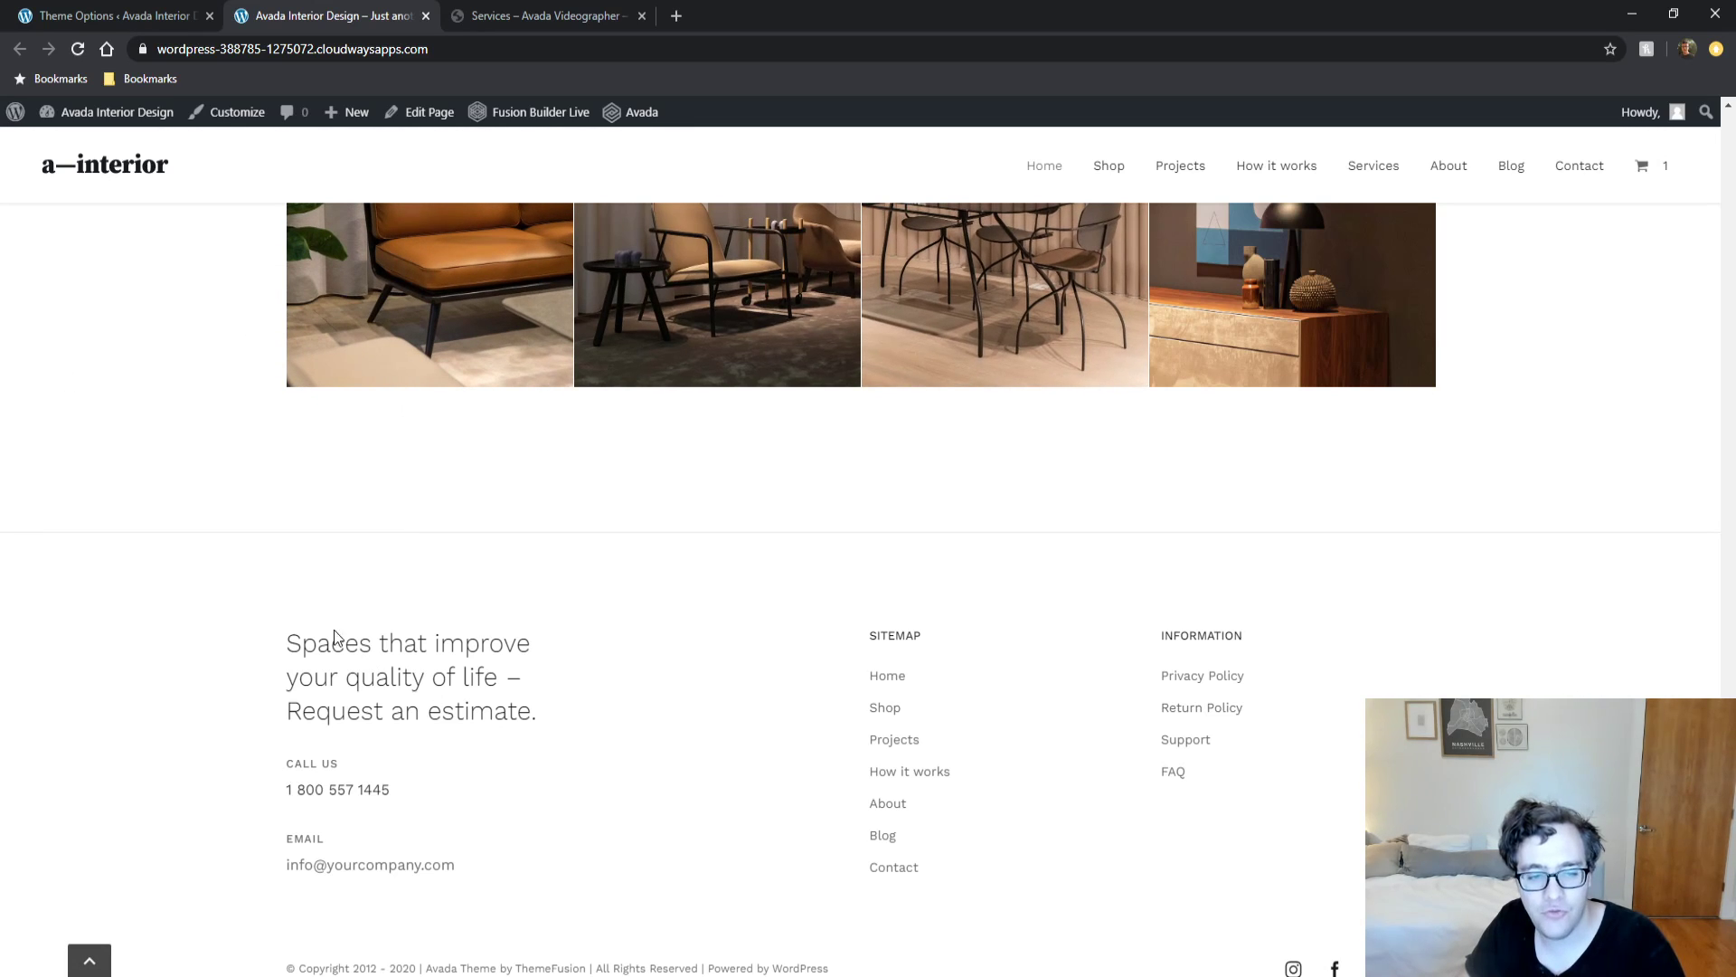
left_click(135, 11)
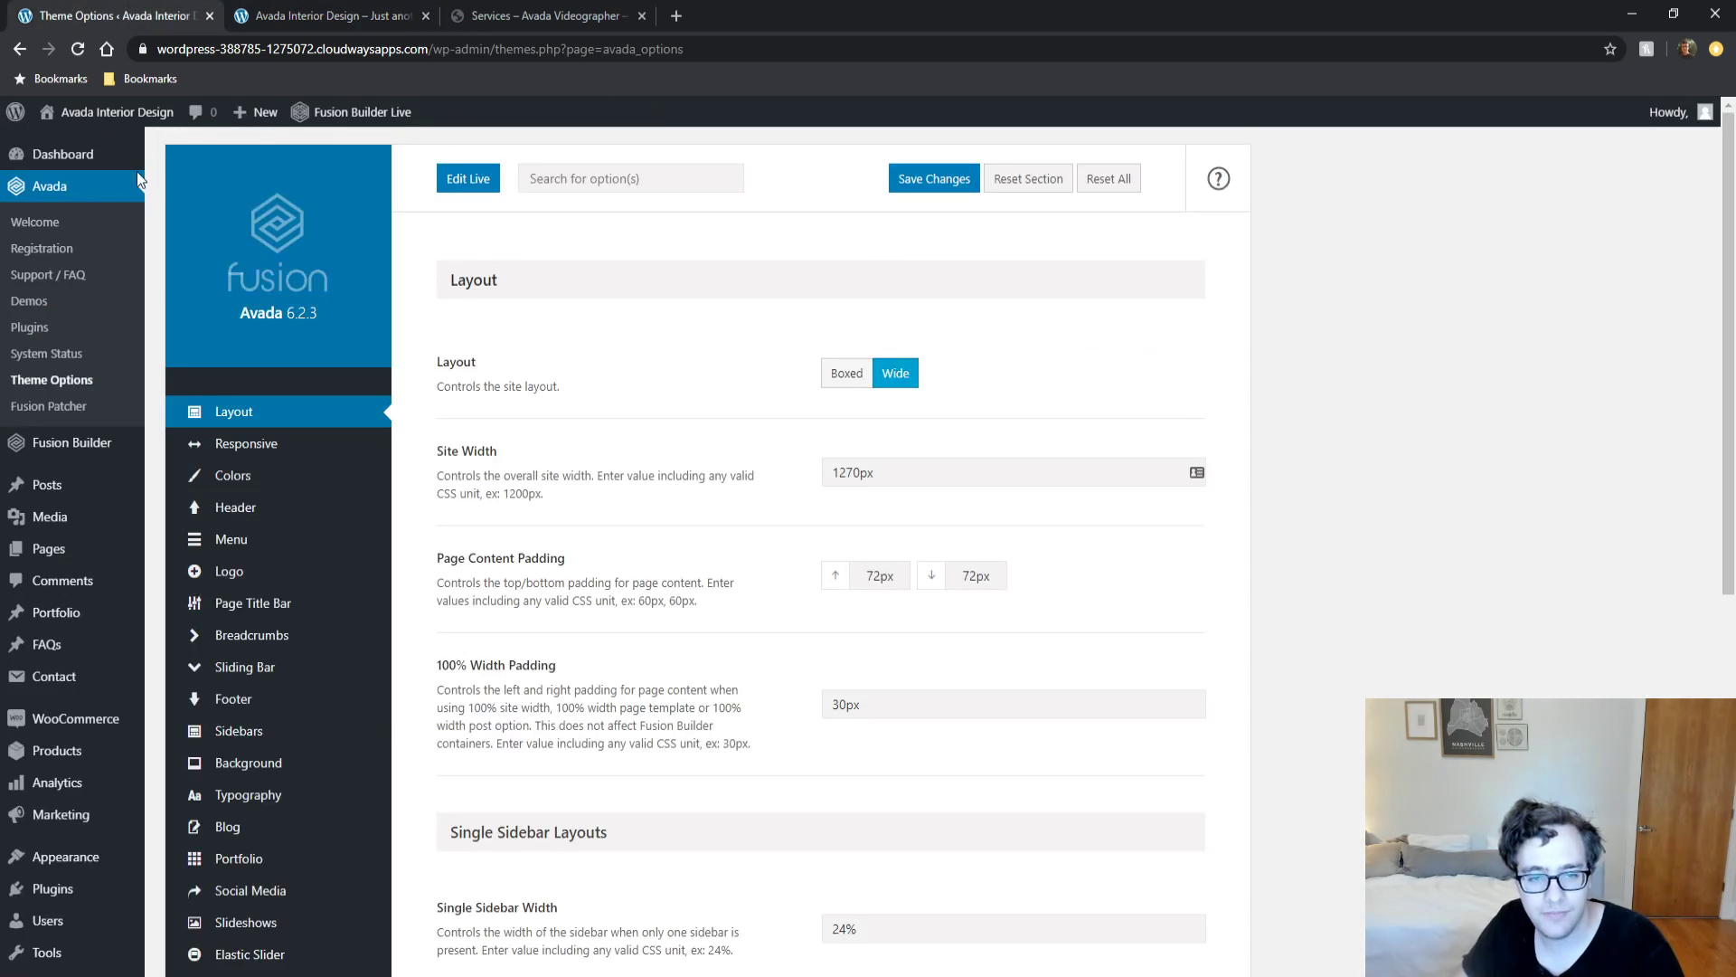
scroll(477, 703, "down", 3)
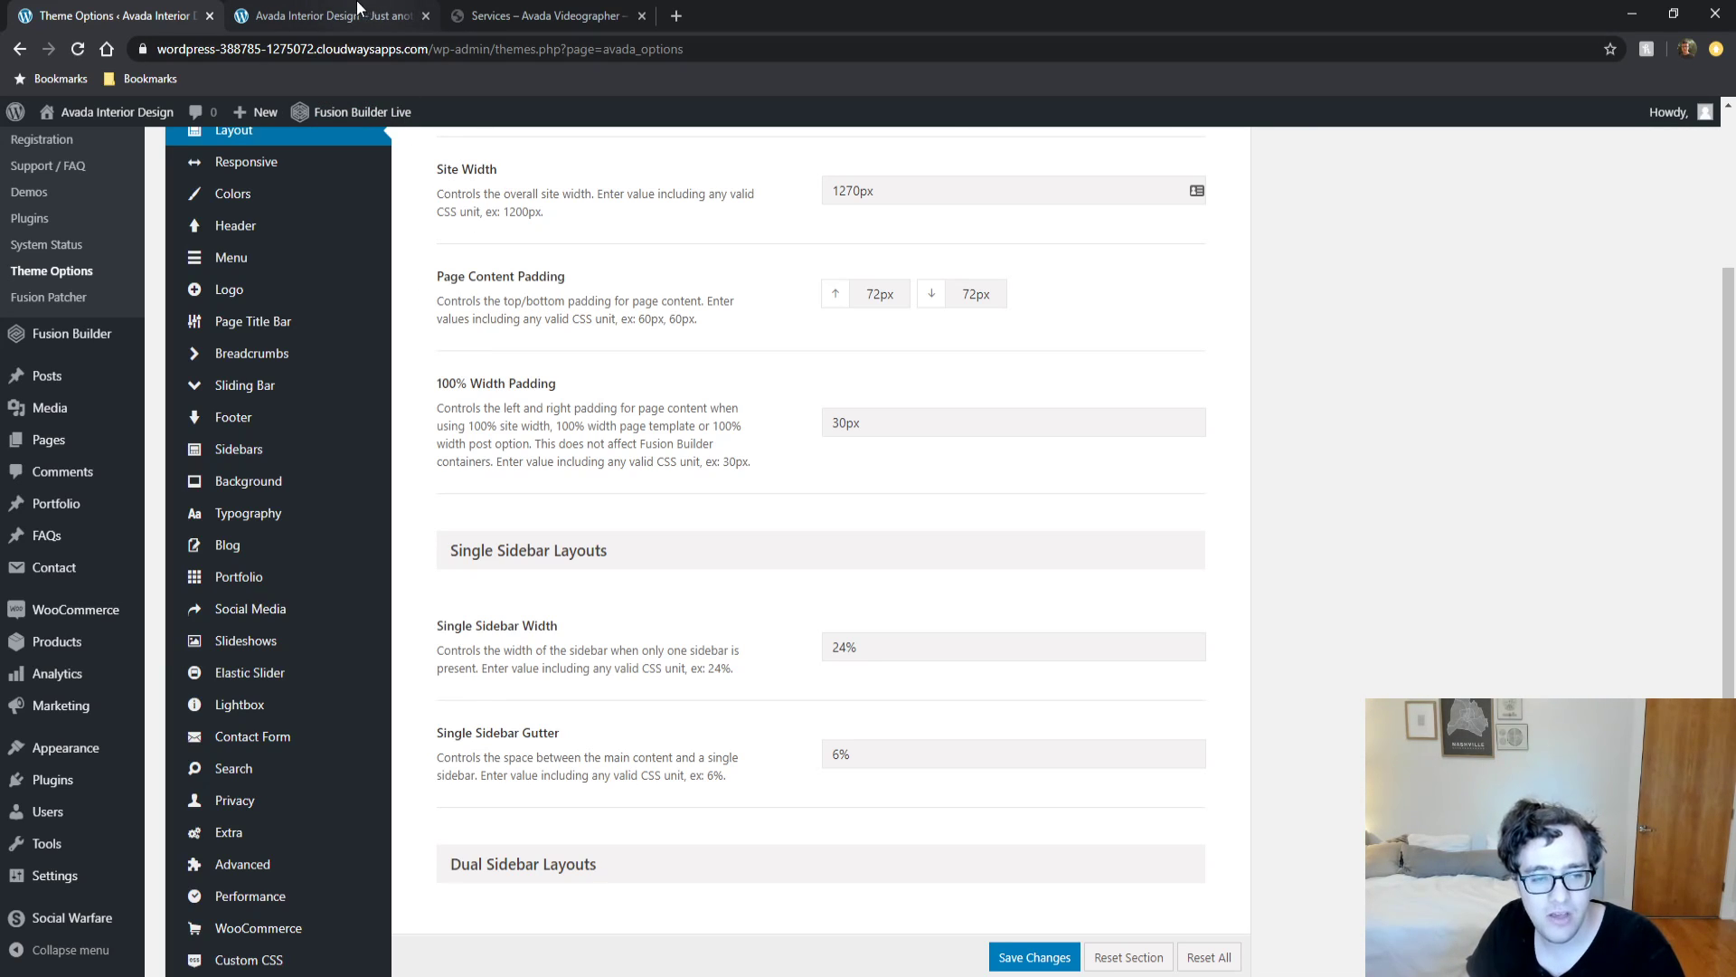
left_click(327, 9)
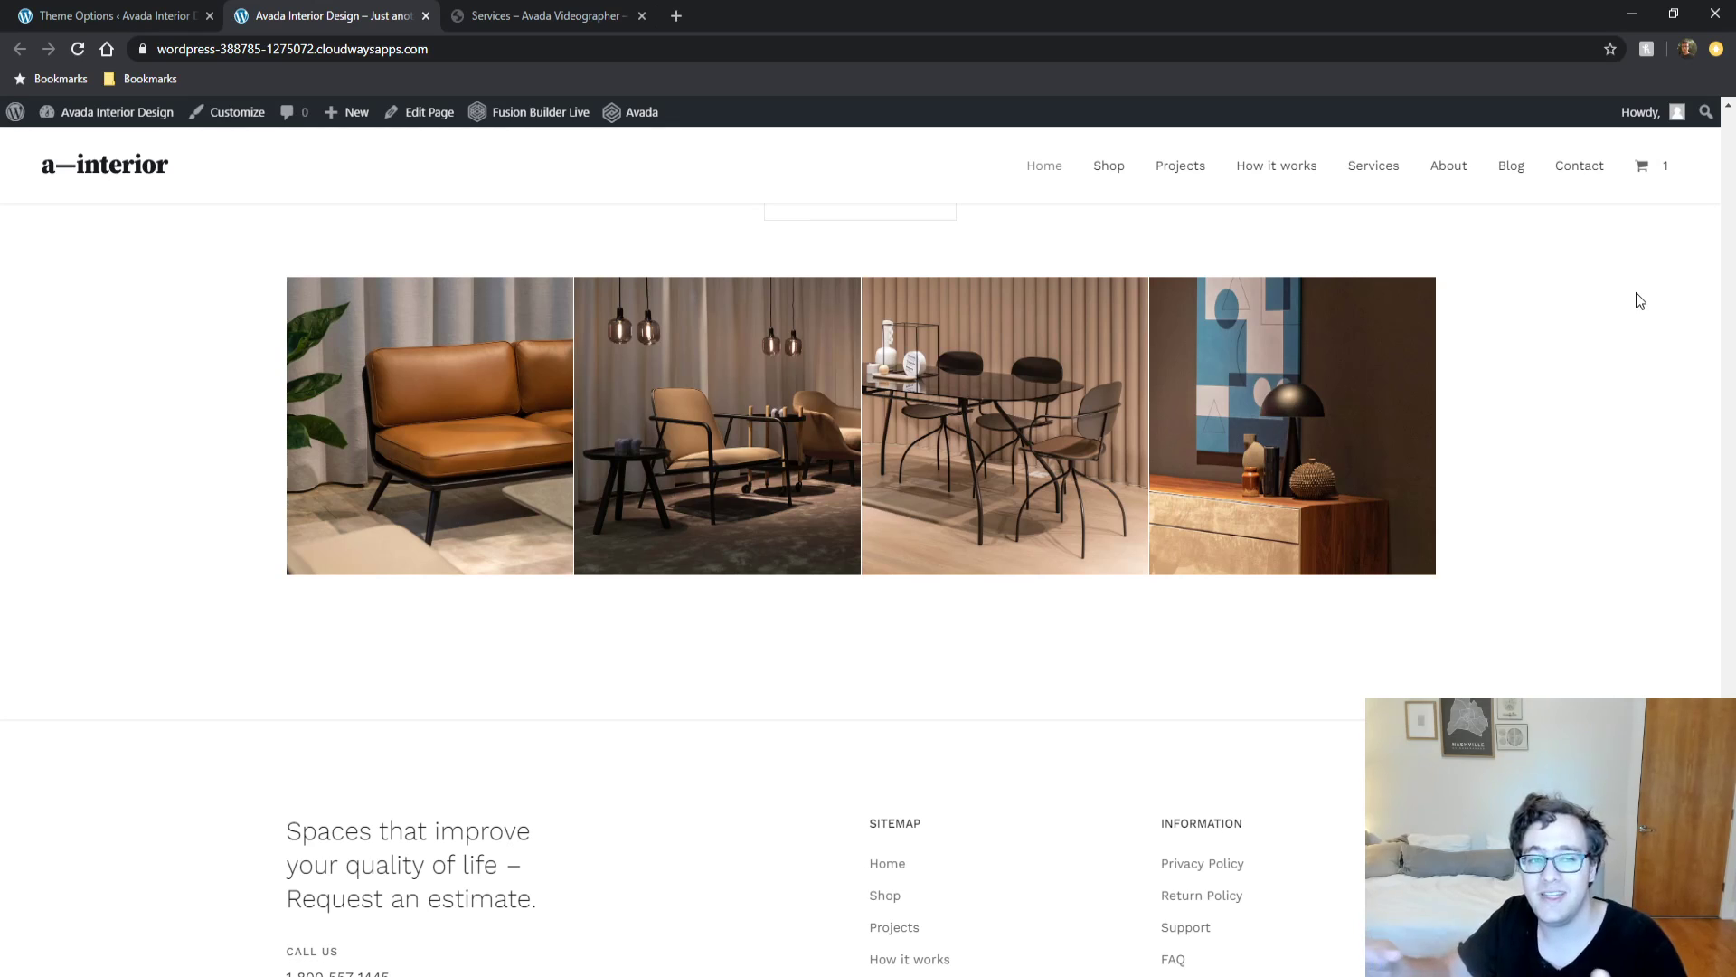
left_click(154, 11)
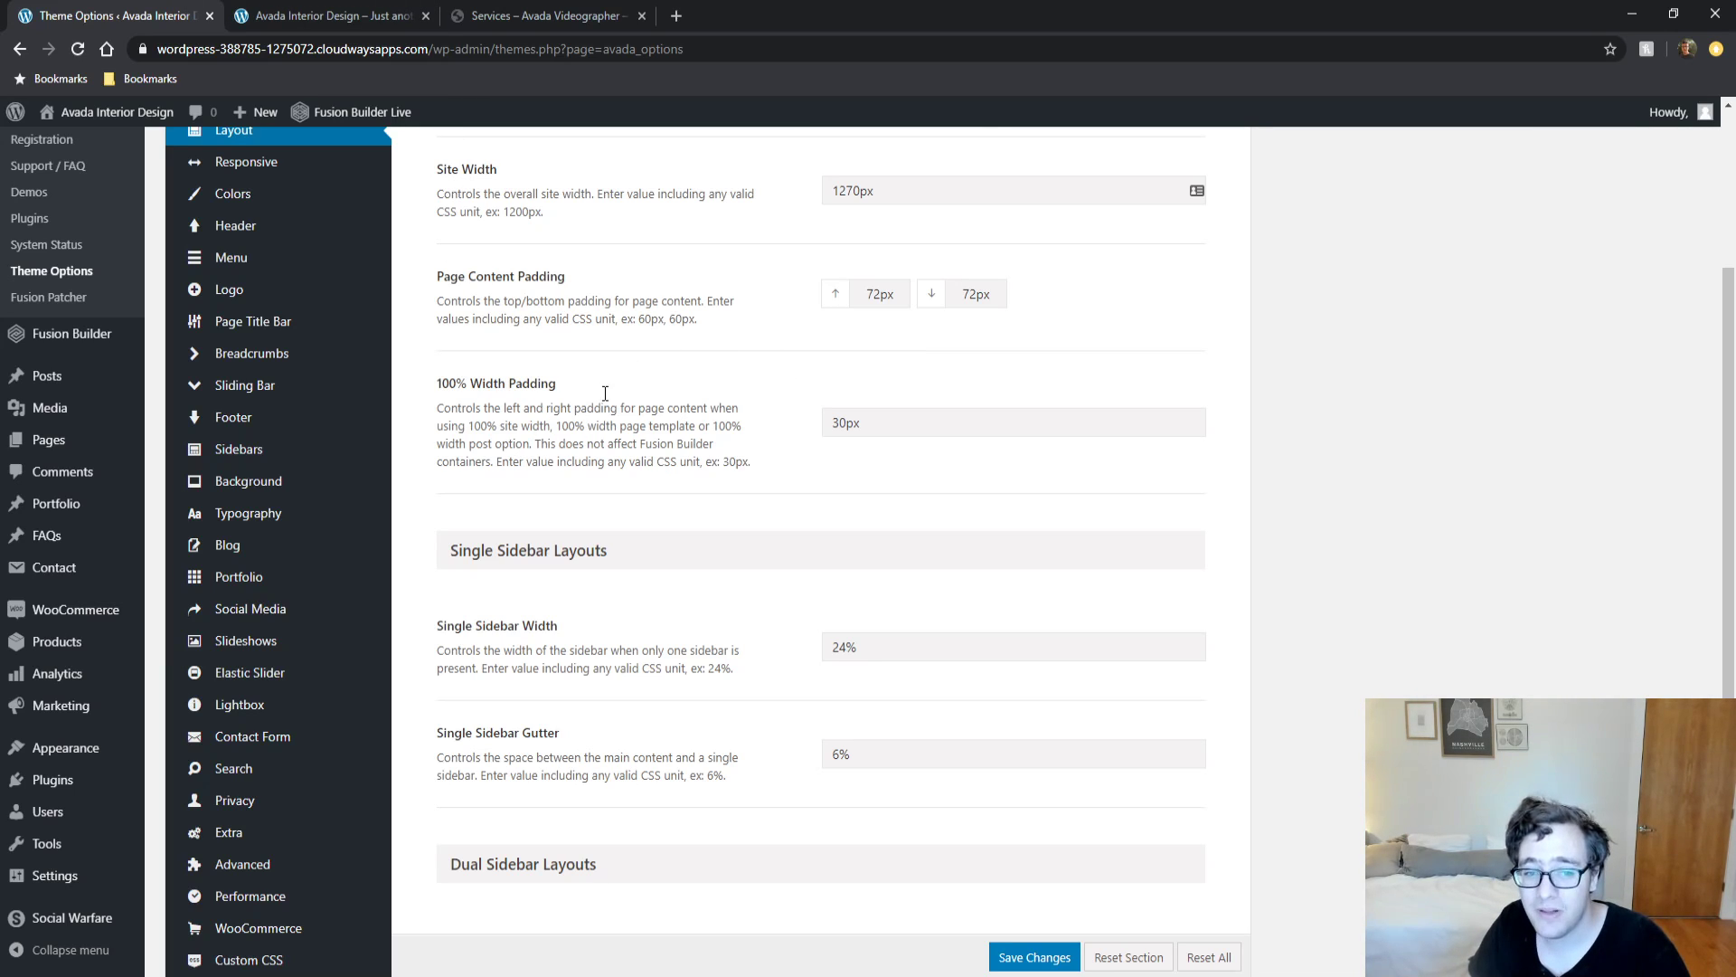
left_click_drag(712, 462, 747, 466)
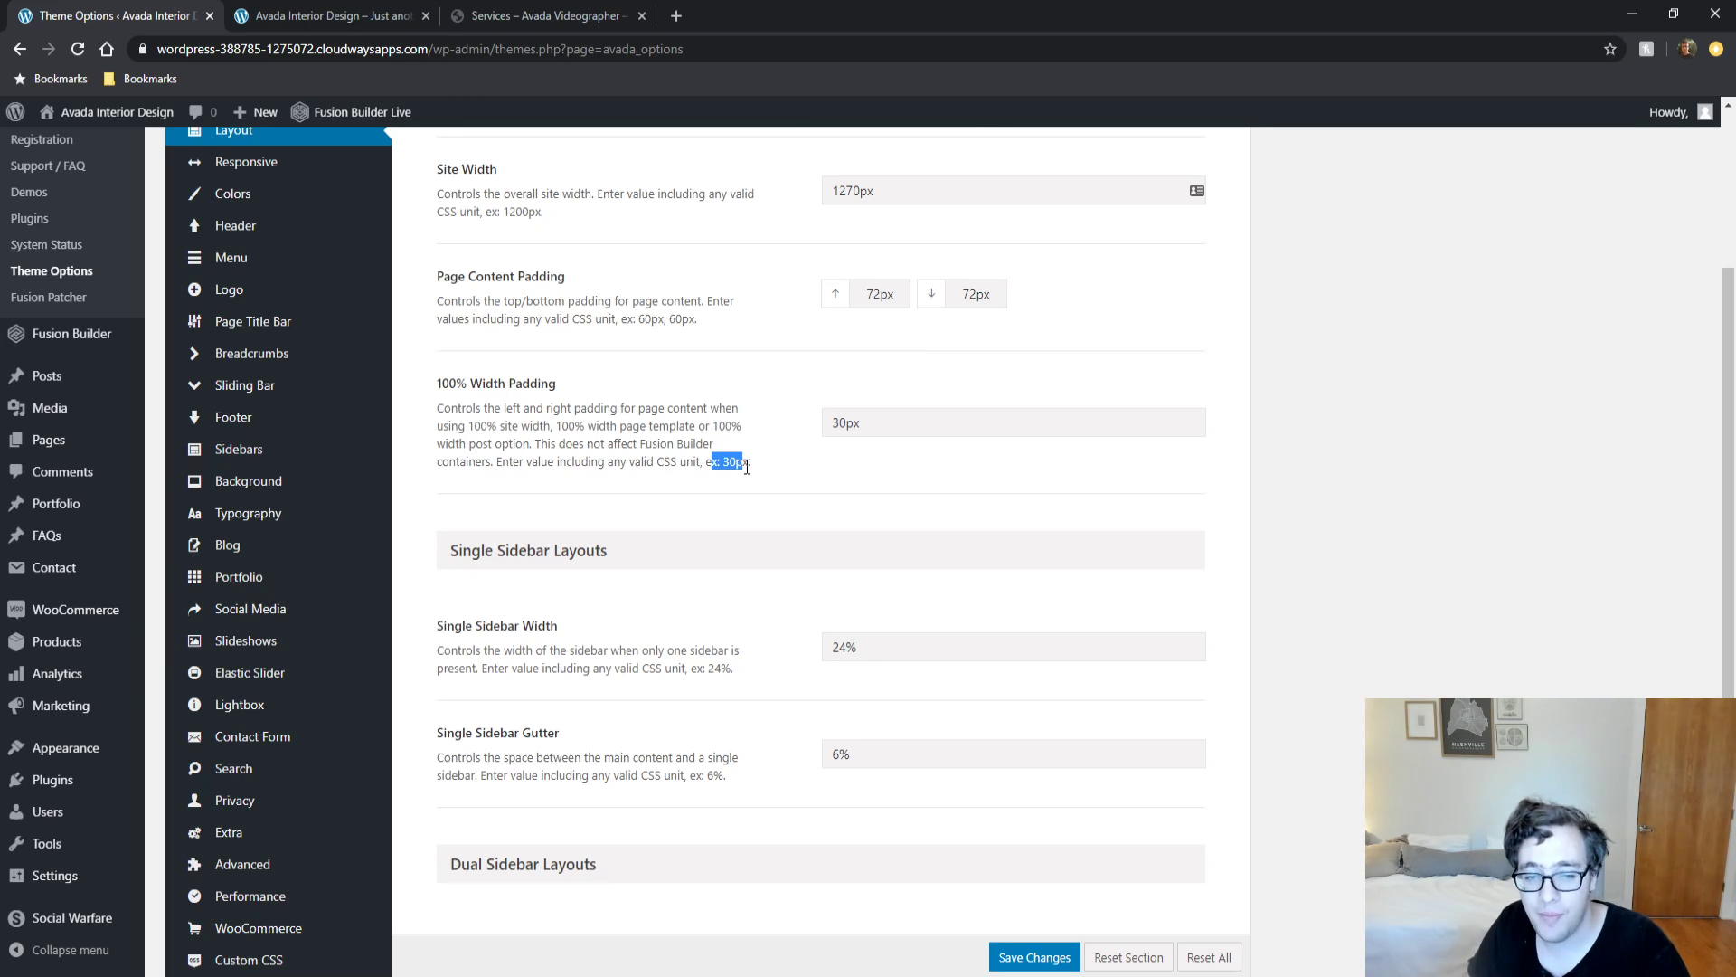
left_click(747, 466)
scroll(438, 505, "down", 2)
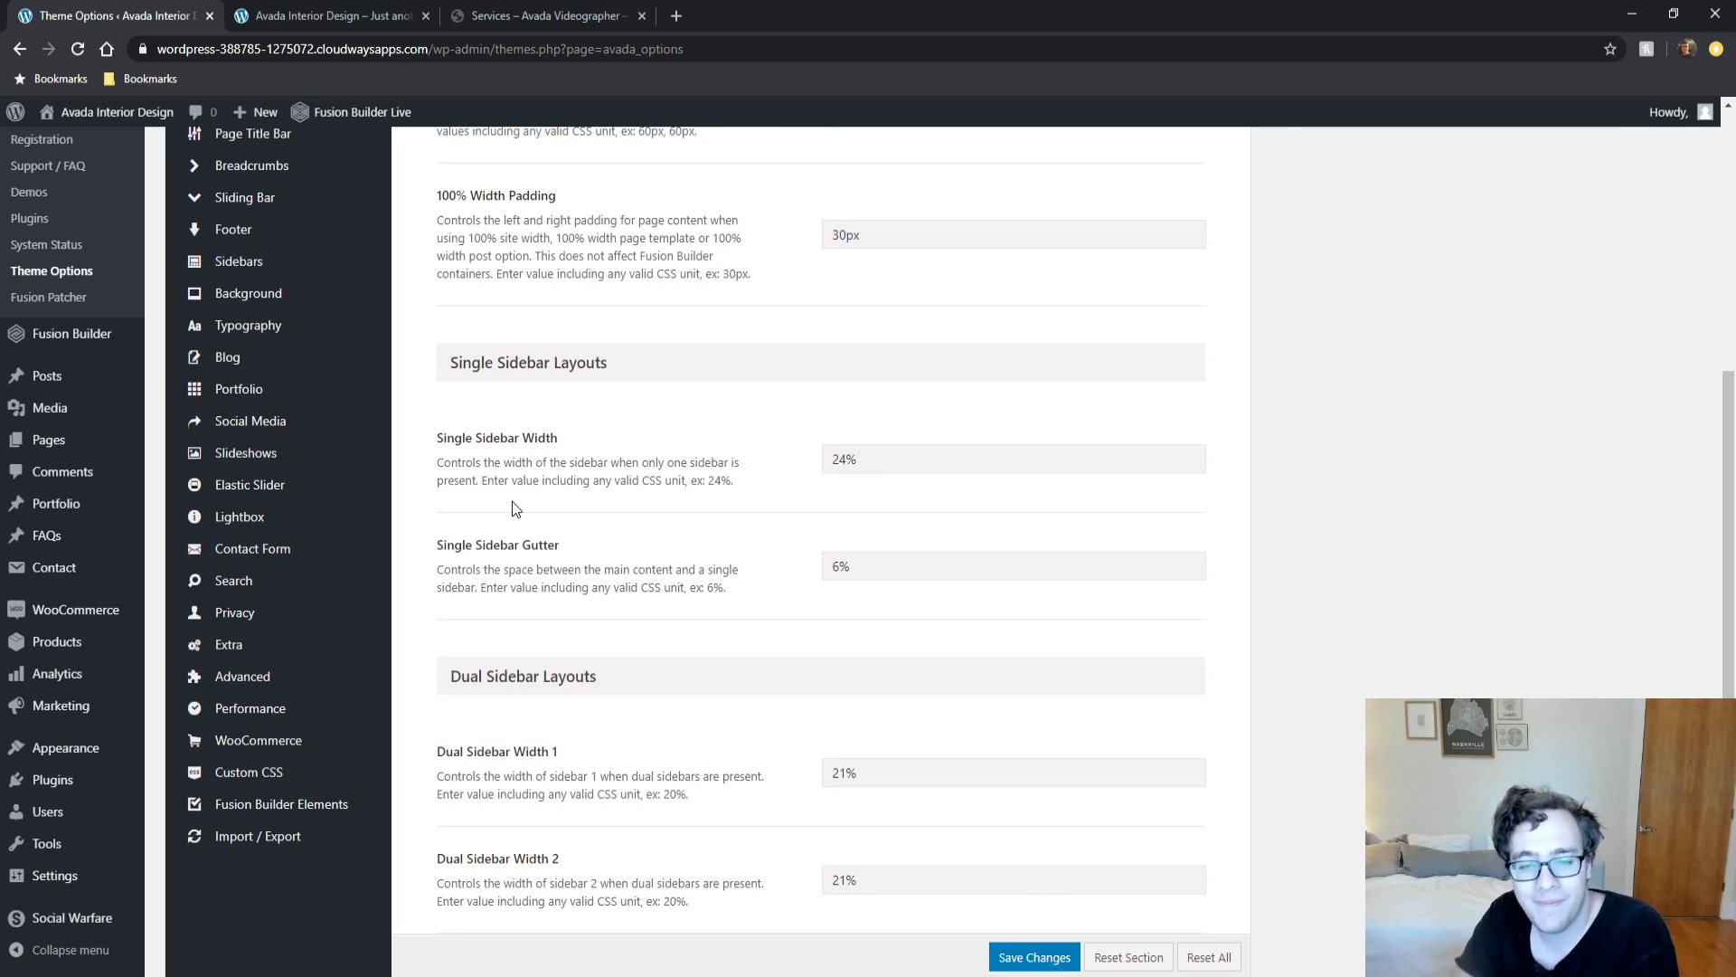
Open the interior design site's blog and its featured post "5 Tips to Give Your Home That Wow Factor", and look through the post.
left_click(411, 13)
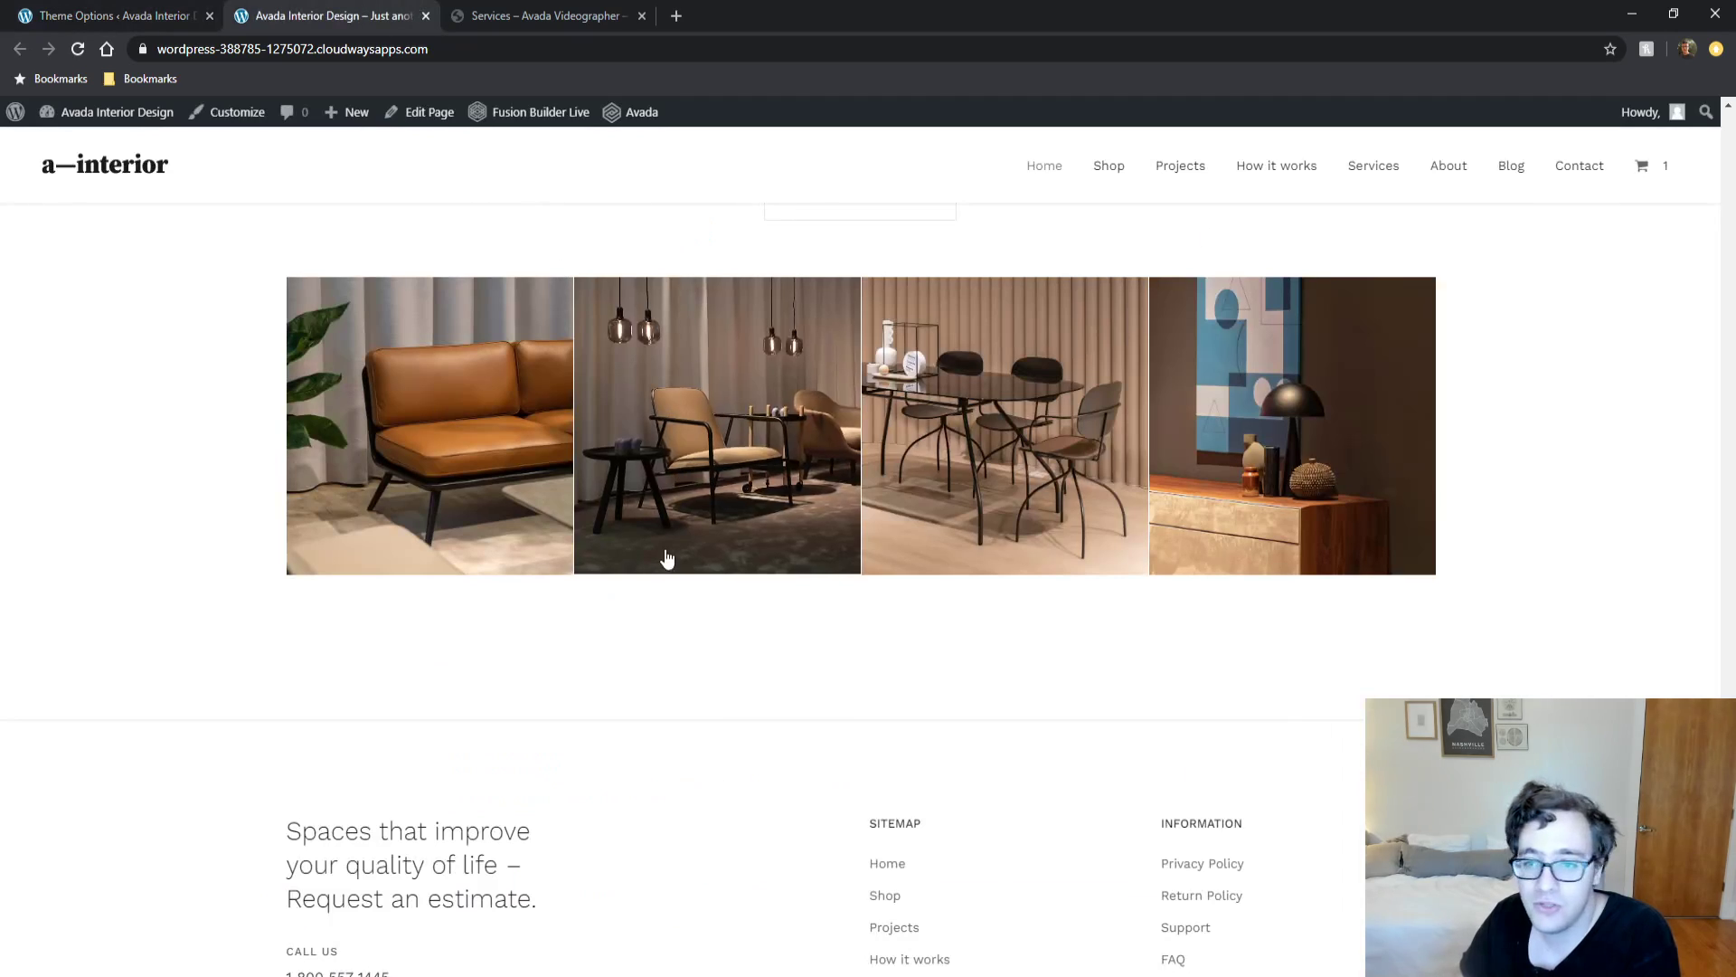
left_click(1523, 165)
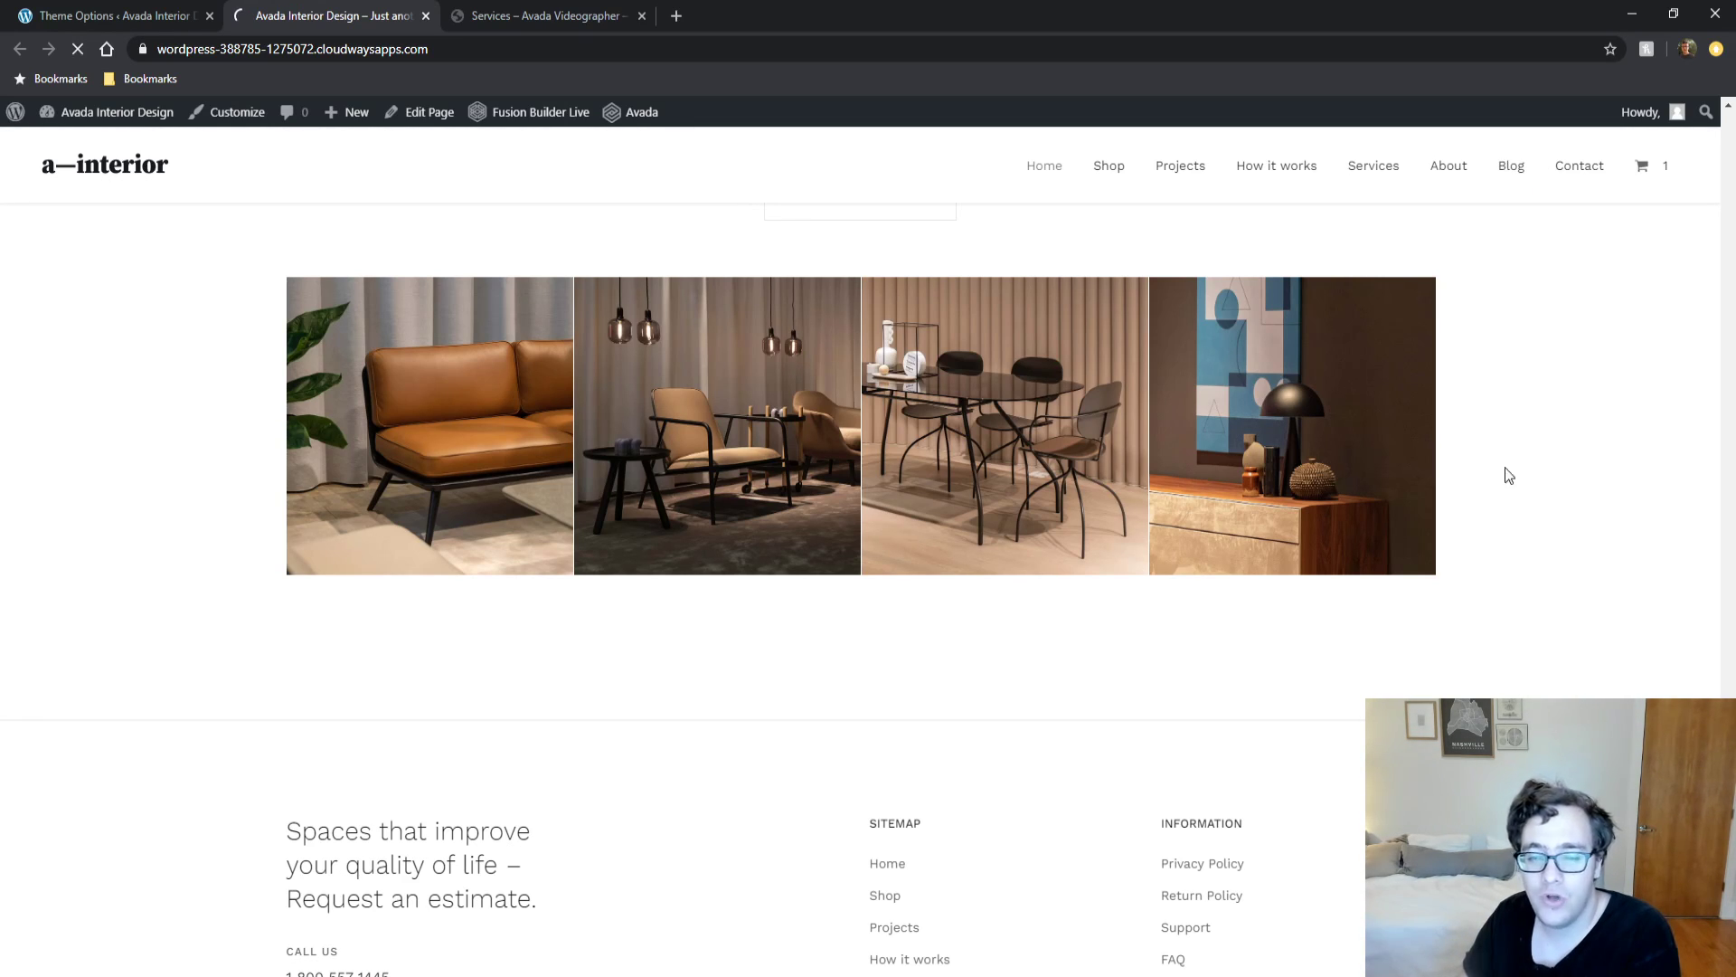
scroll(1488, 428, "up", 10)
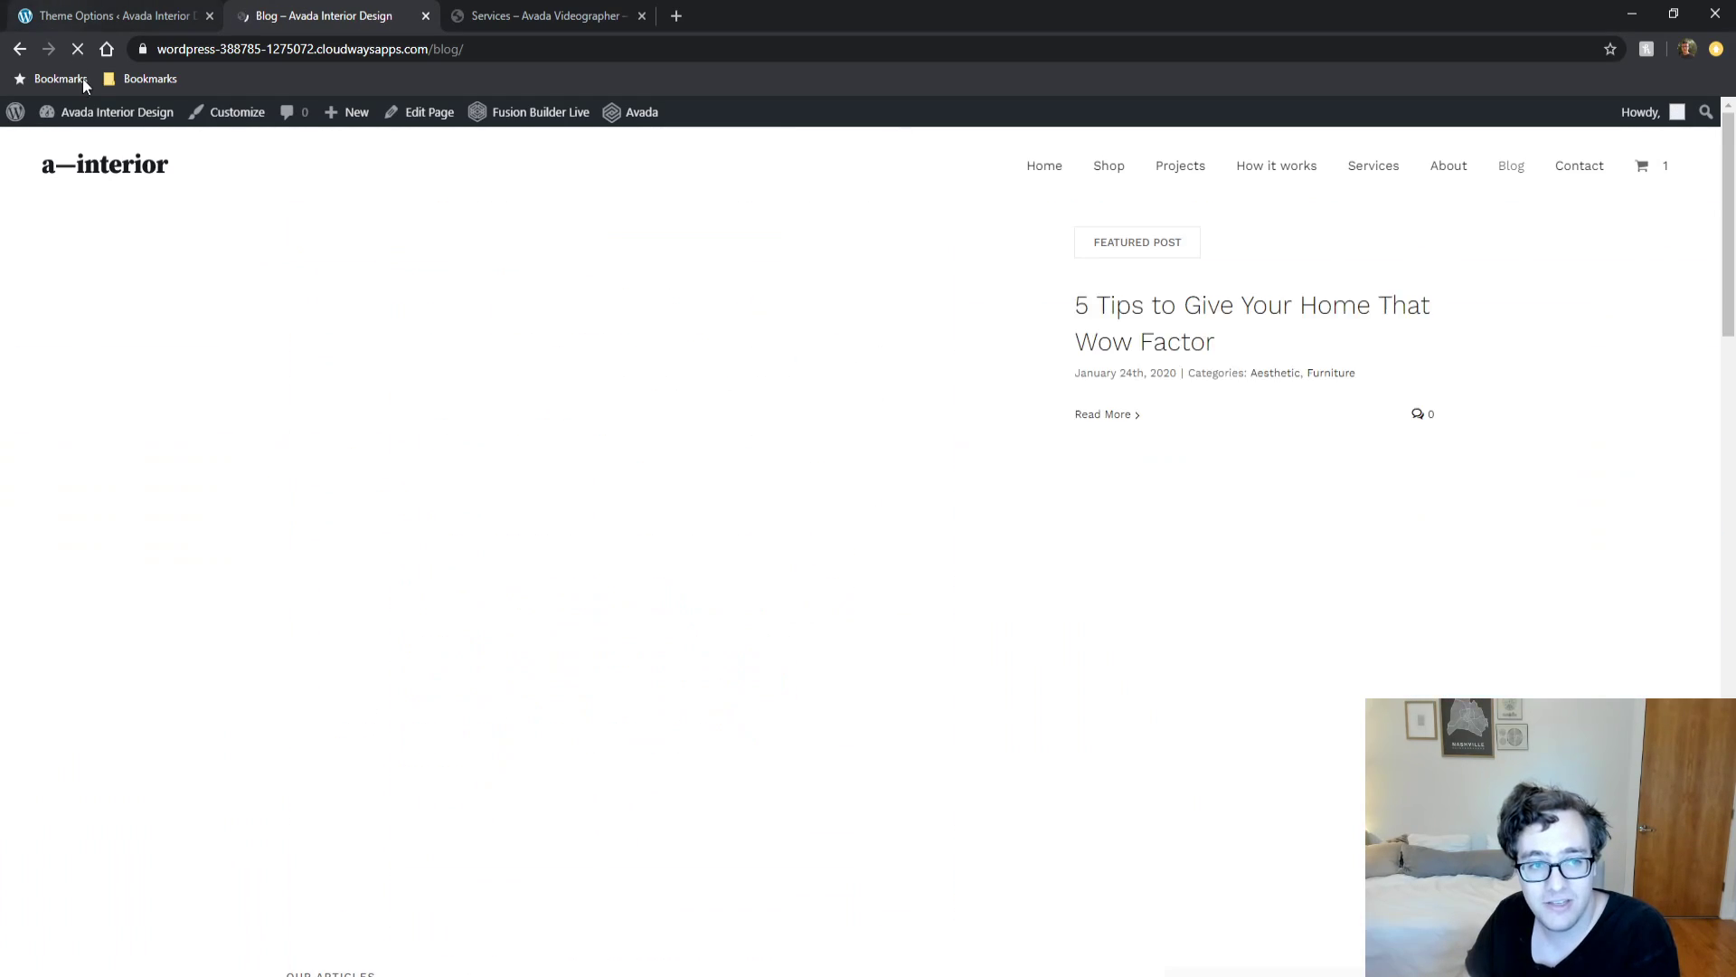
left_click(125, 11)
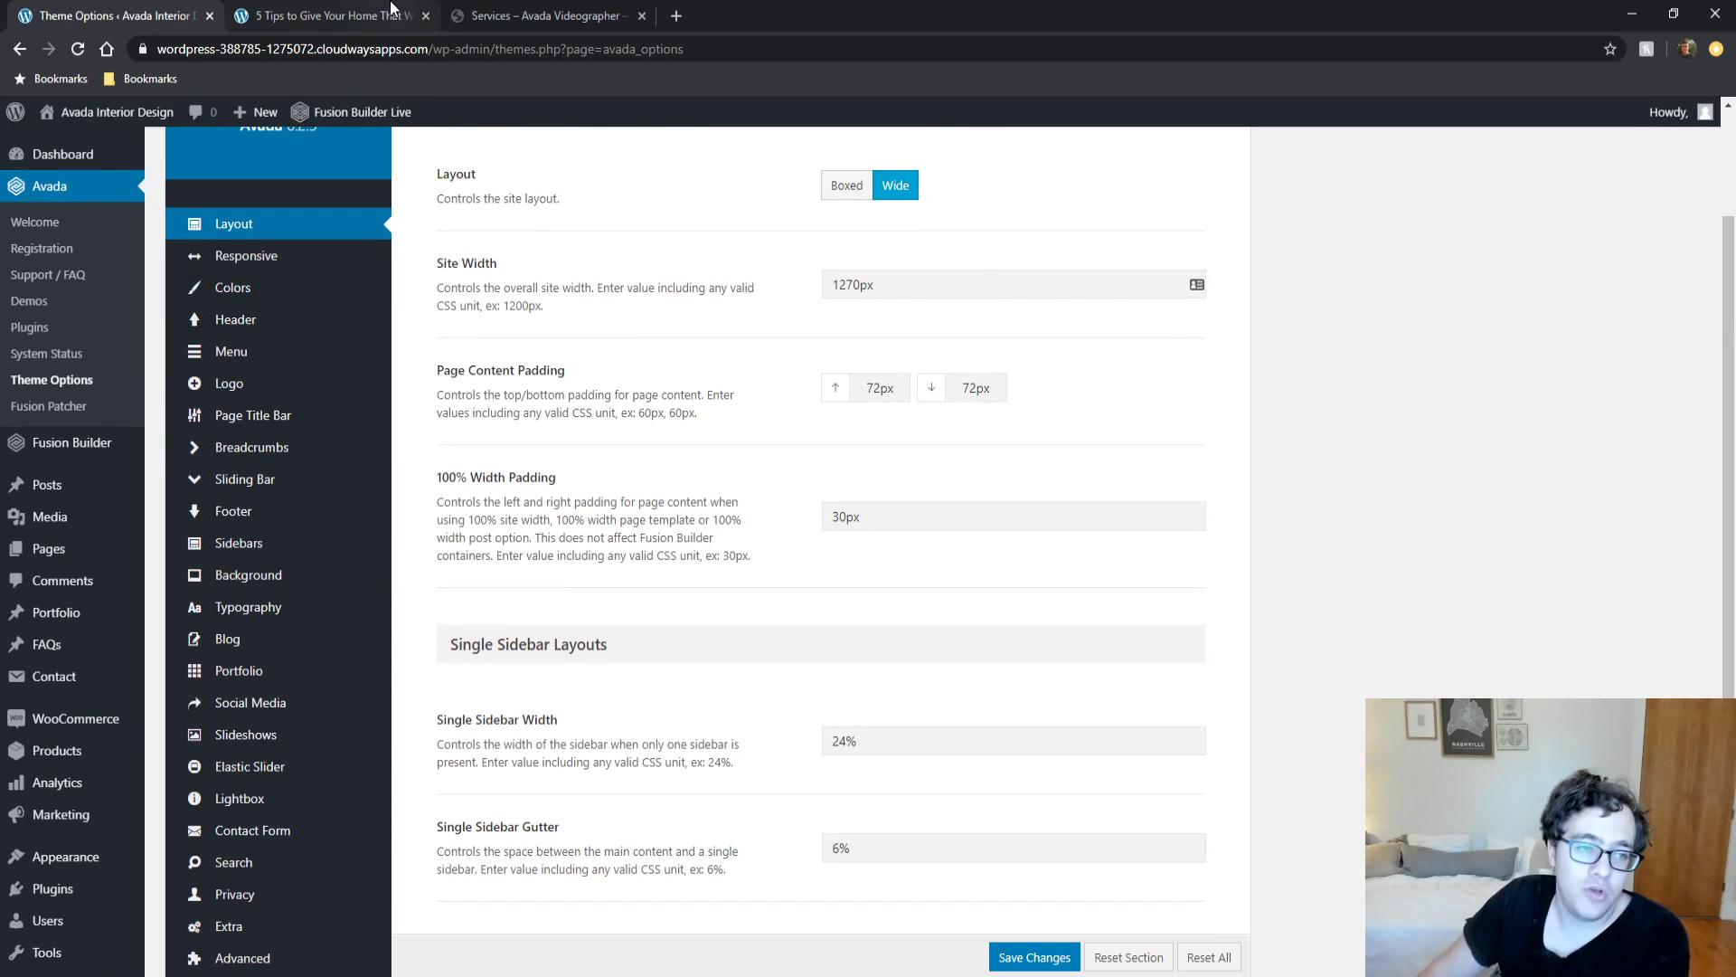
left_click(393, 14)
scroll(638, 304, "down", 15)
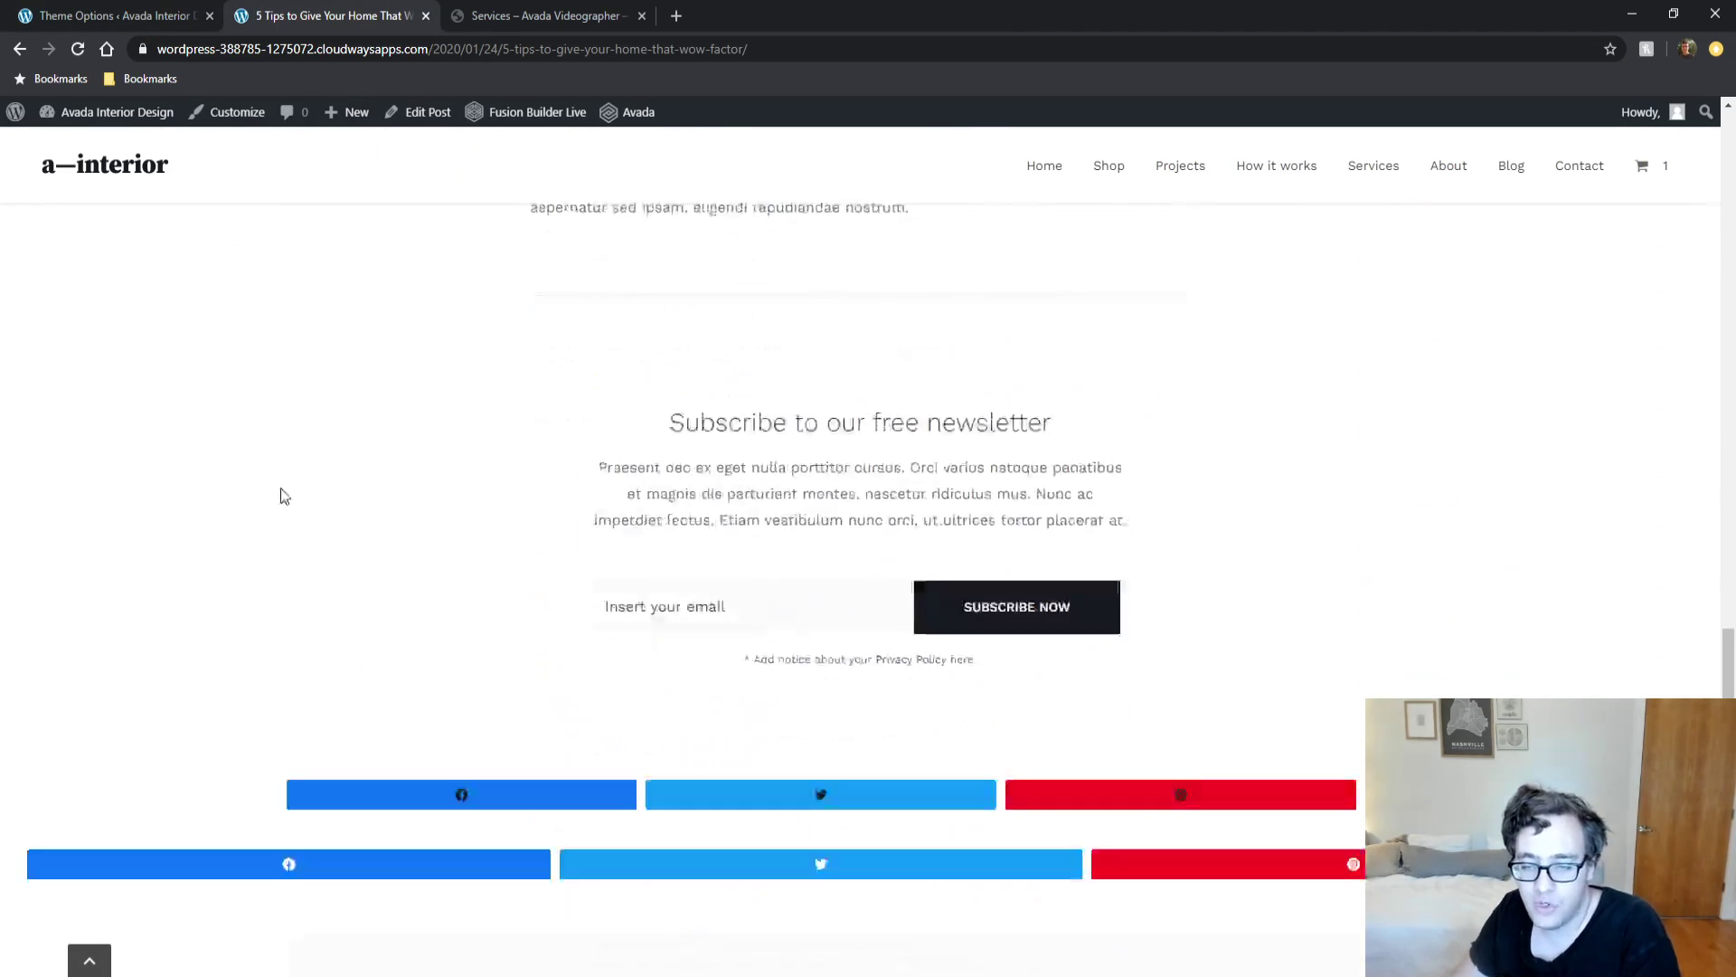
scroll(279, 498, "up", 15)
Examine the Single and Dual Sidebar Layouts options in Theme Options, briefly opening the Plugins page in a separate tab and closing it.
left_click(136, 11)
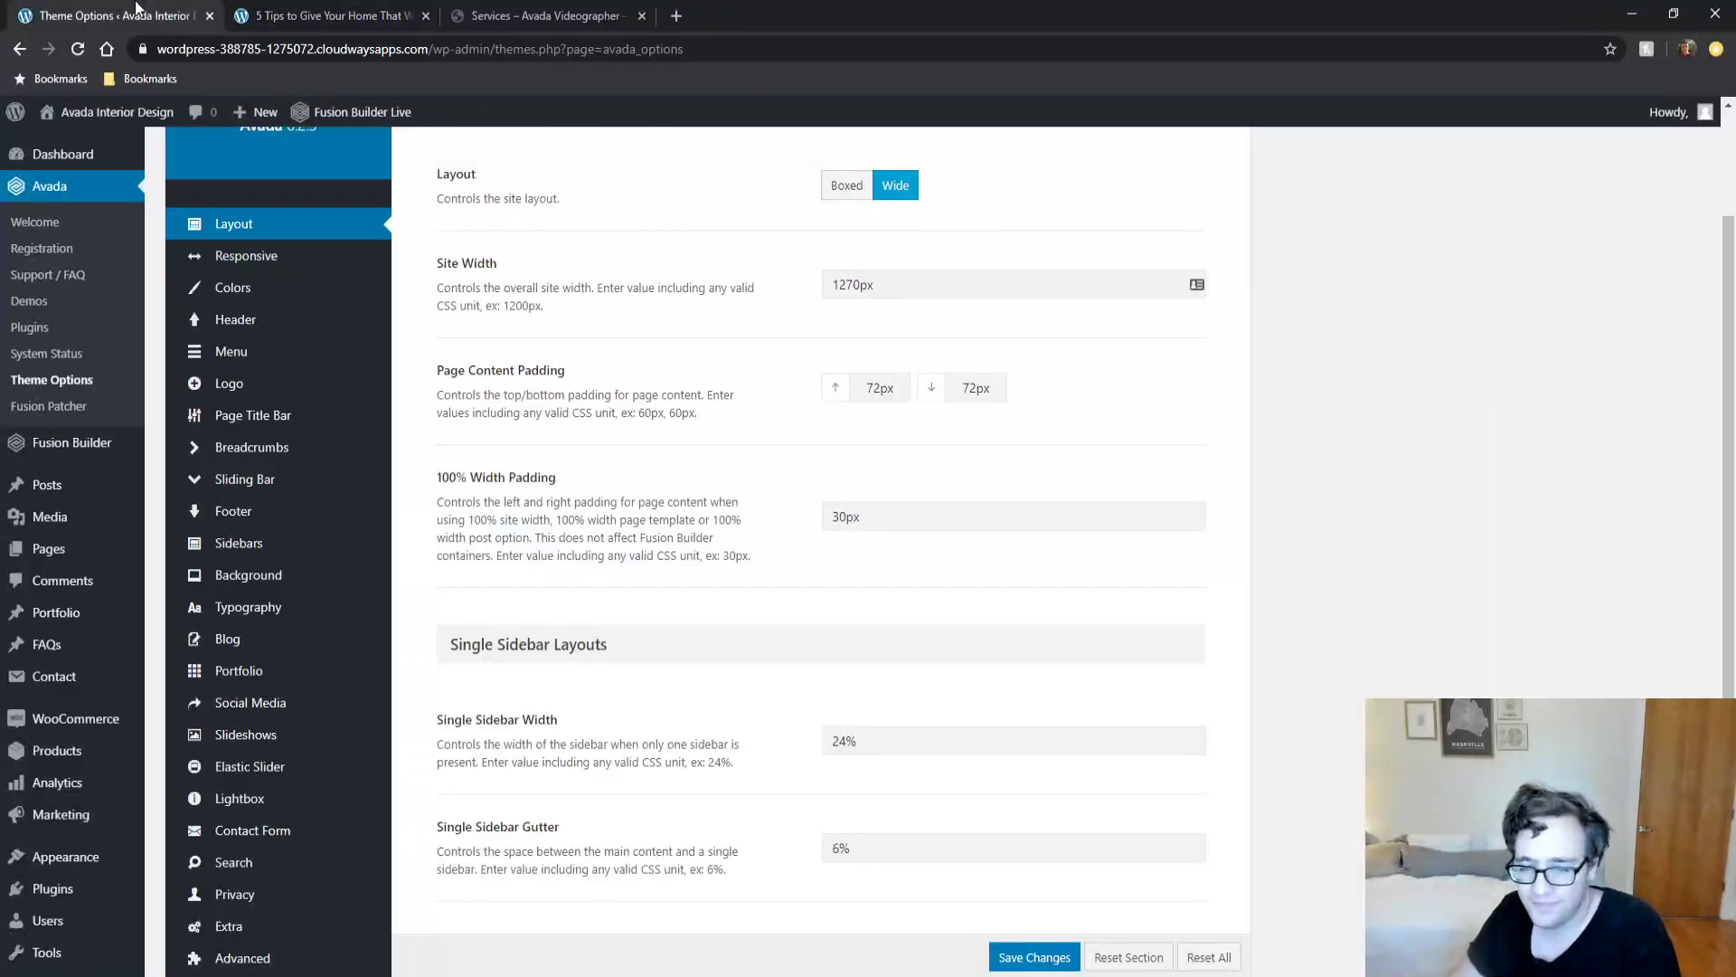
middle_click(88, 894)
scroll(701, 341, "up", 2)
scroll(672, 362, "down", 5)
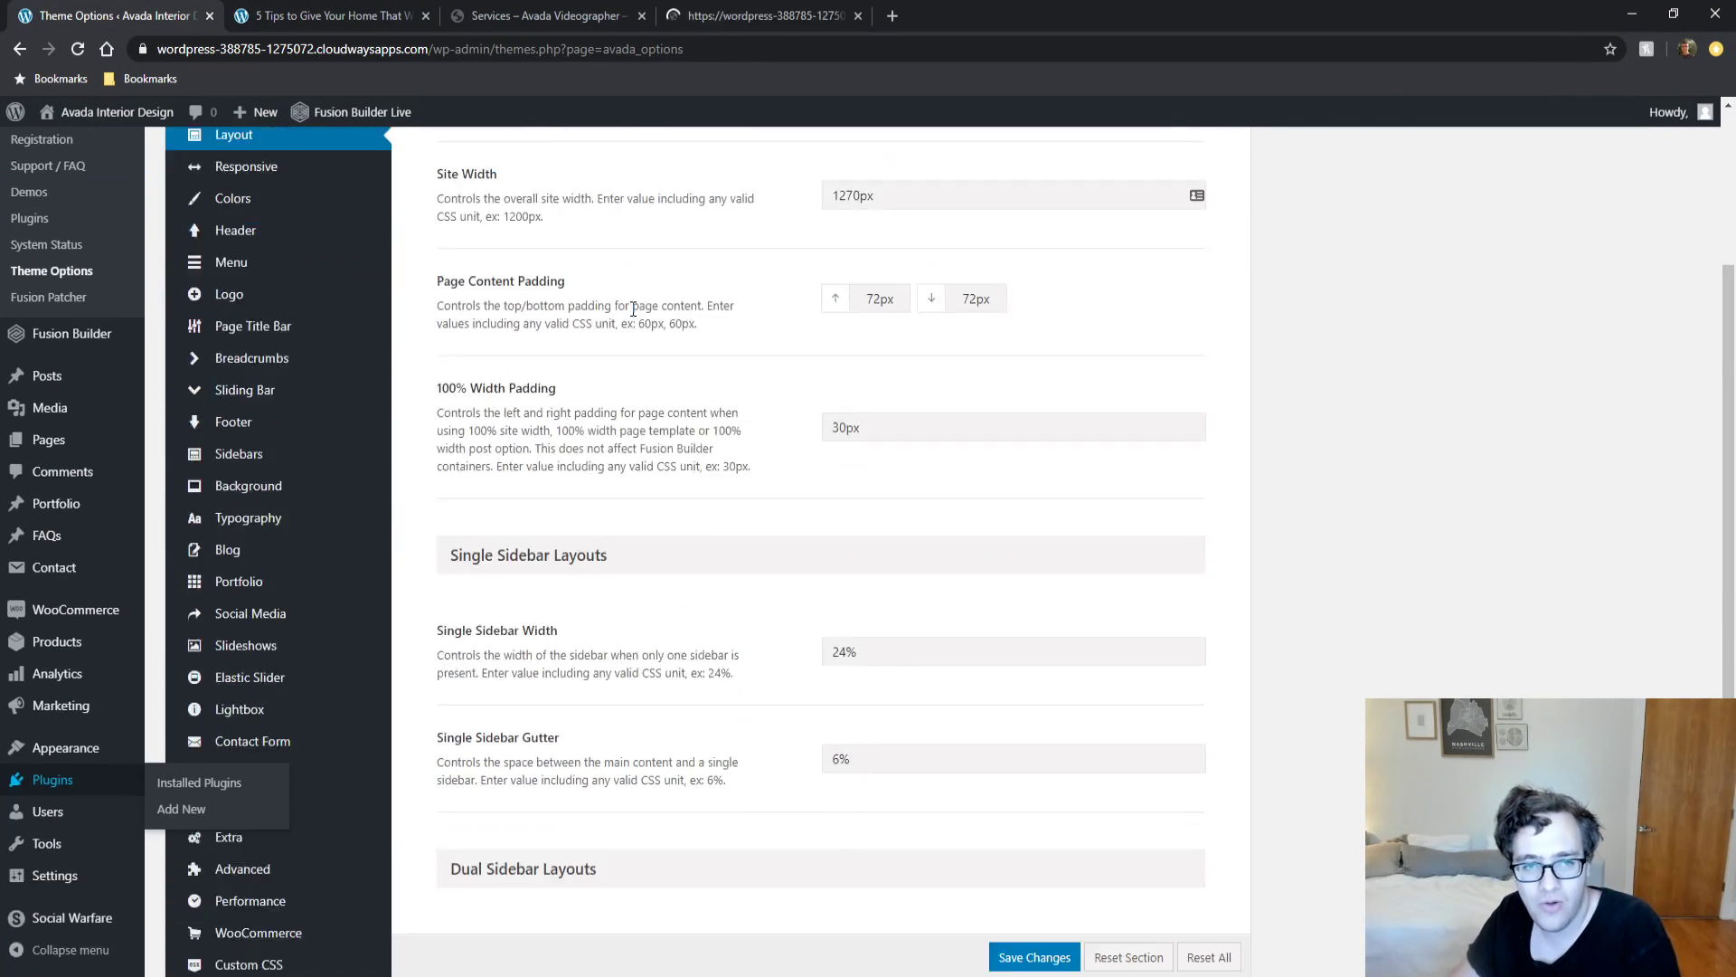
scroll(672, 368, "down", 2)
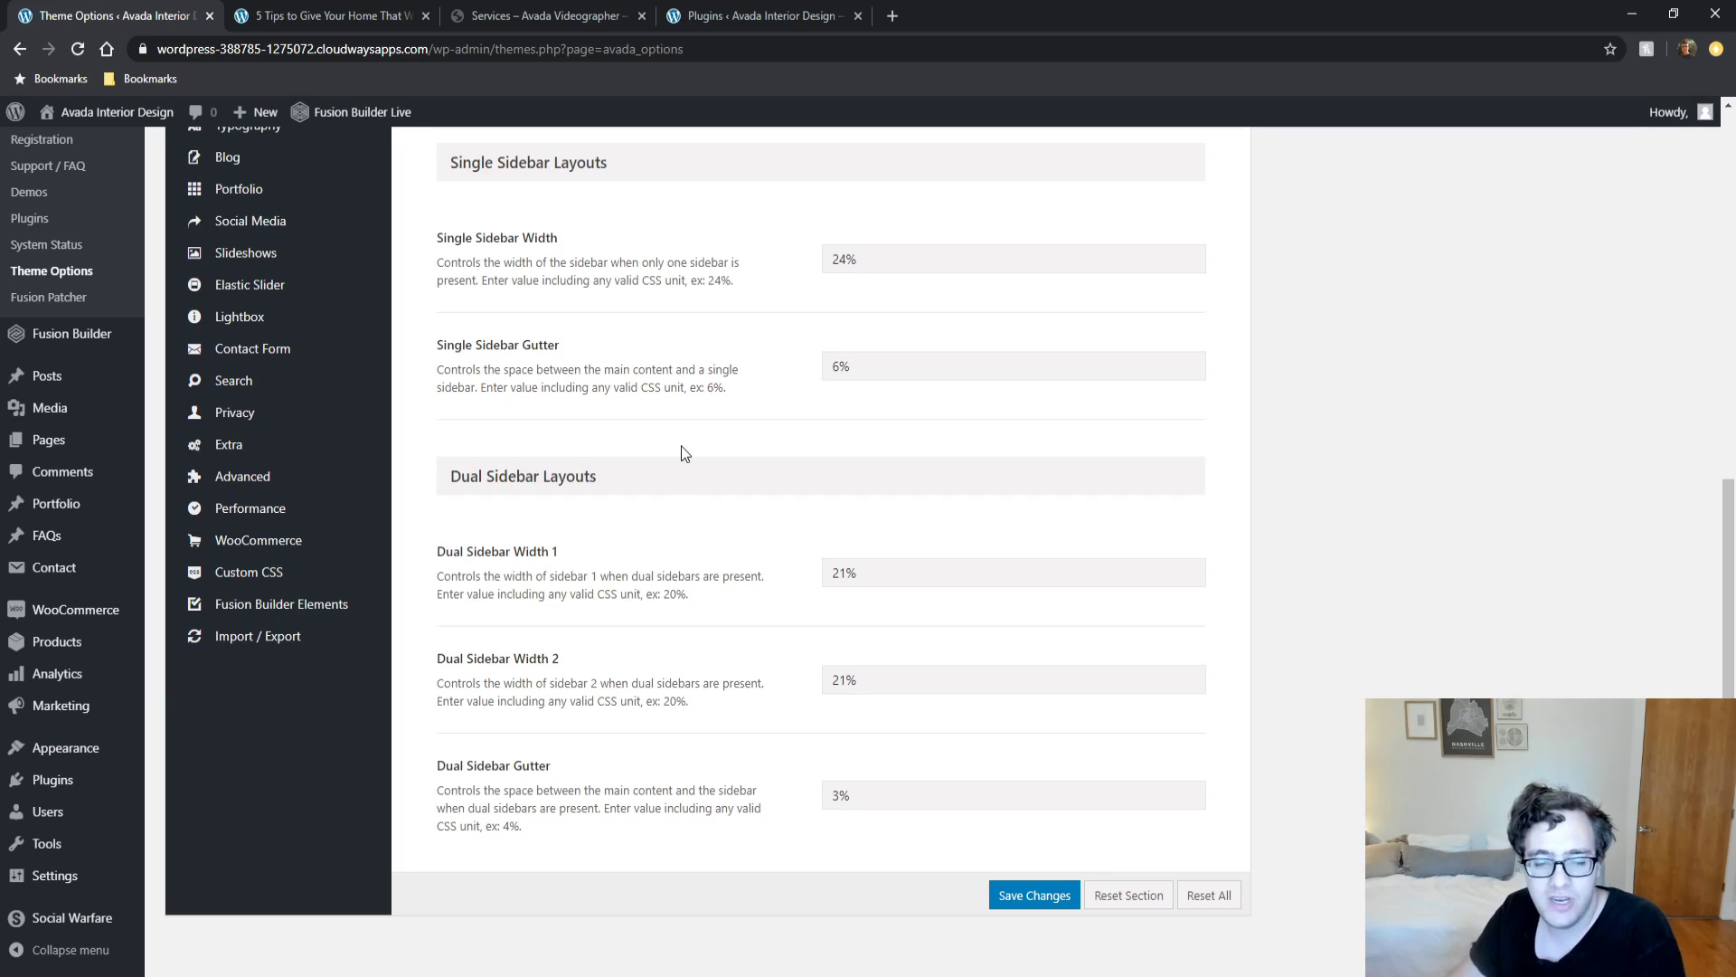
left_click(859, 15)
scroll(543, 416, "up", 7)
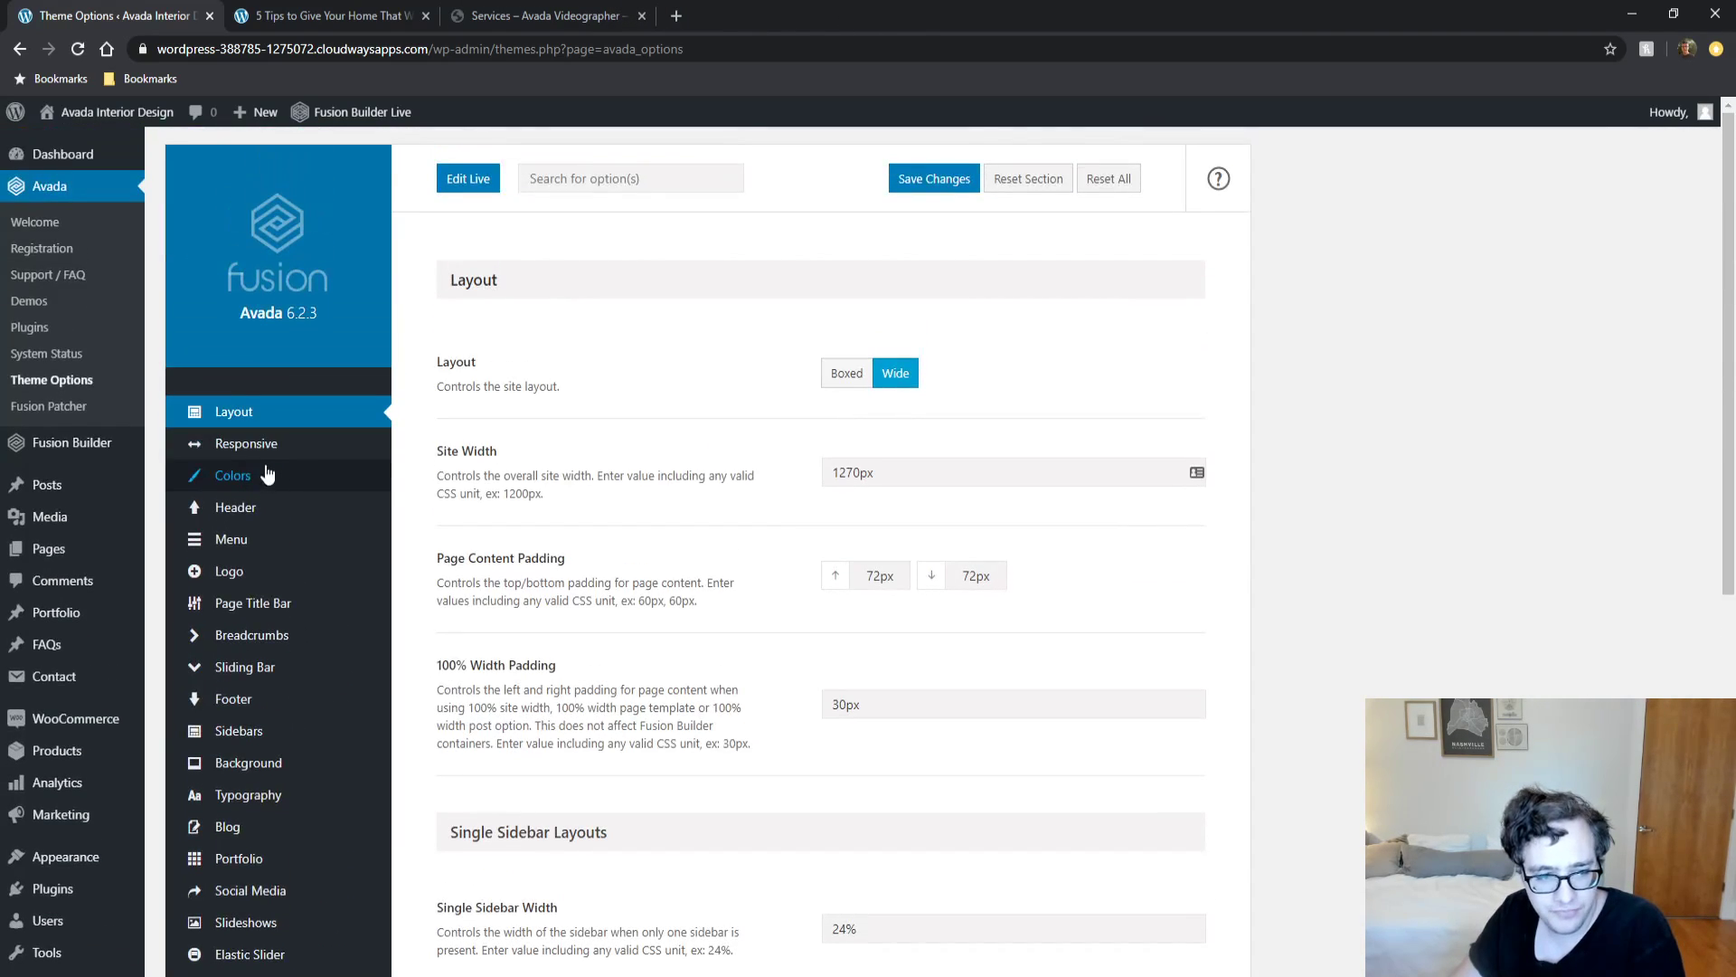
Open the Responsive section of Theme Options and examine its breakpoint and typography options and the Responsive Design description.
left_click(262, 443)
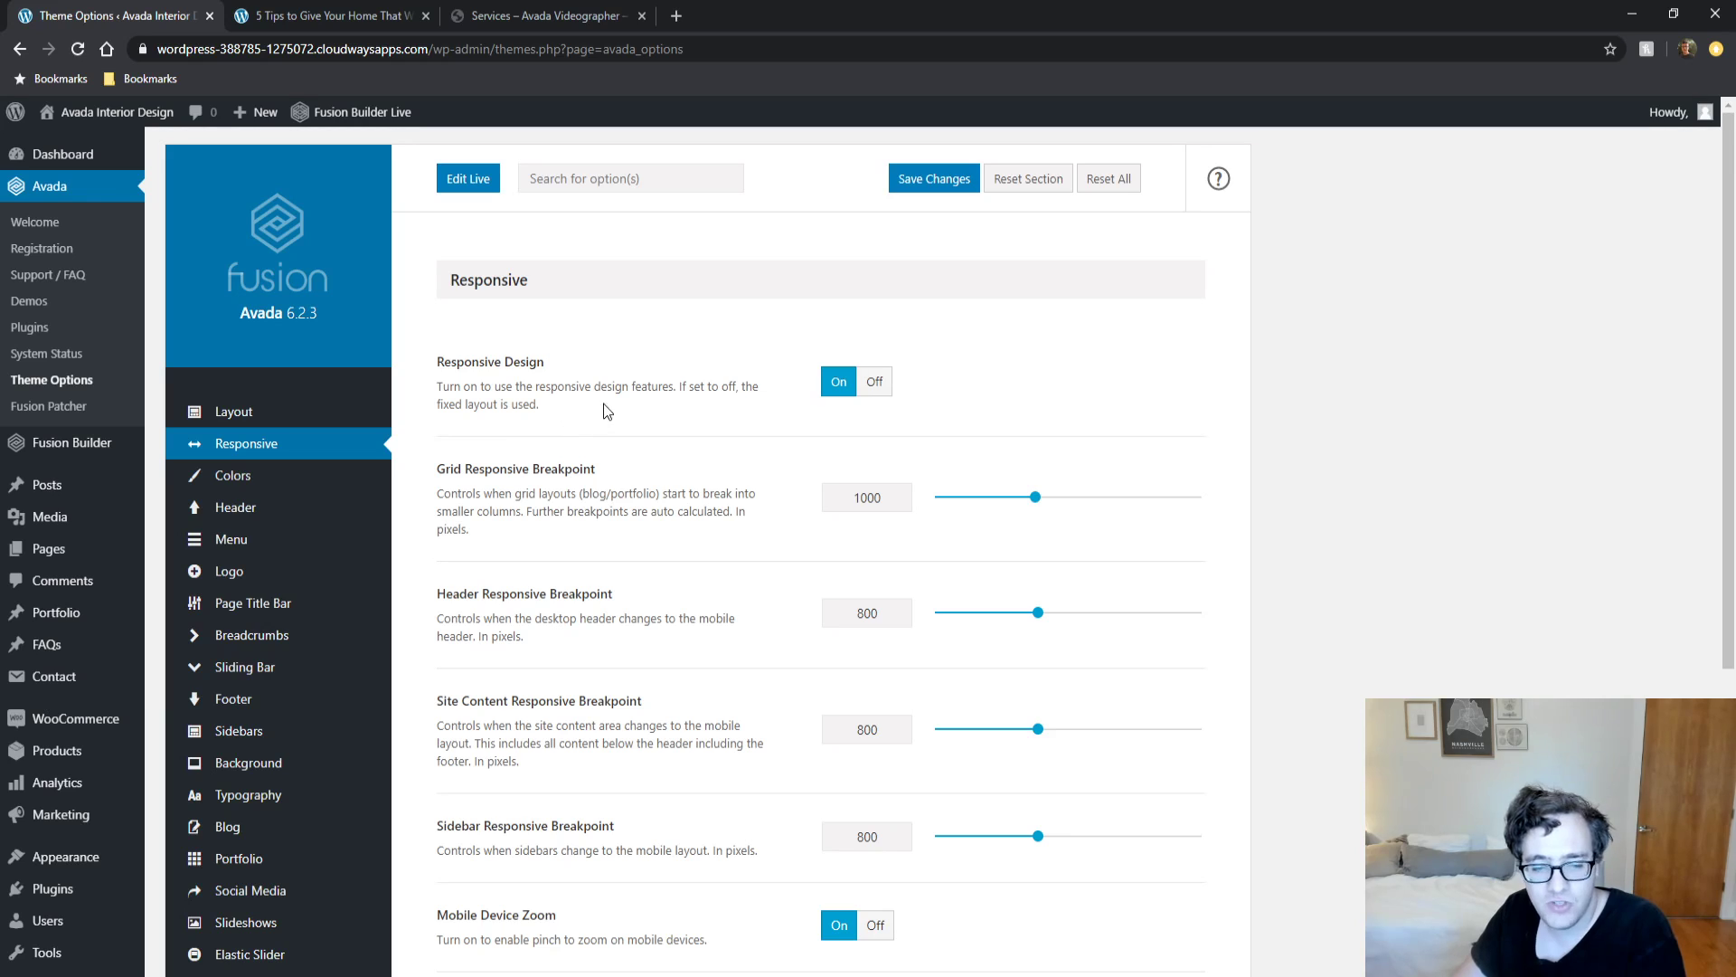
scroll(783, 412, "down", 4)
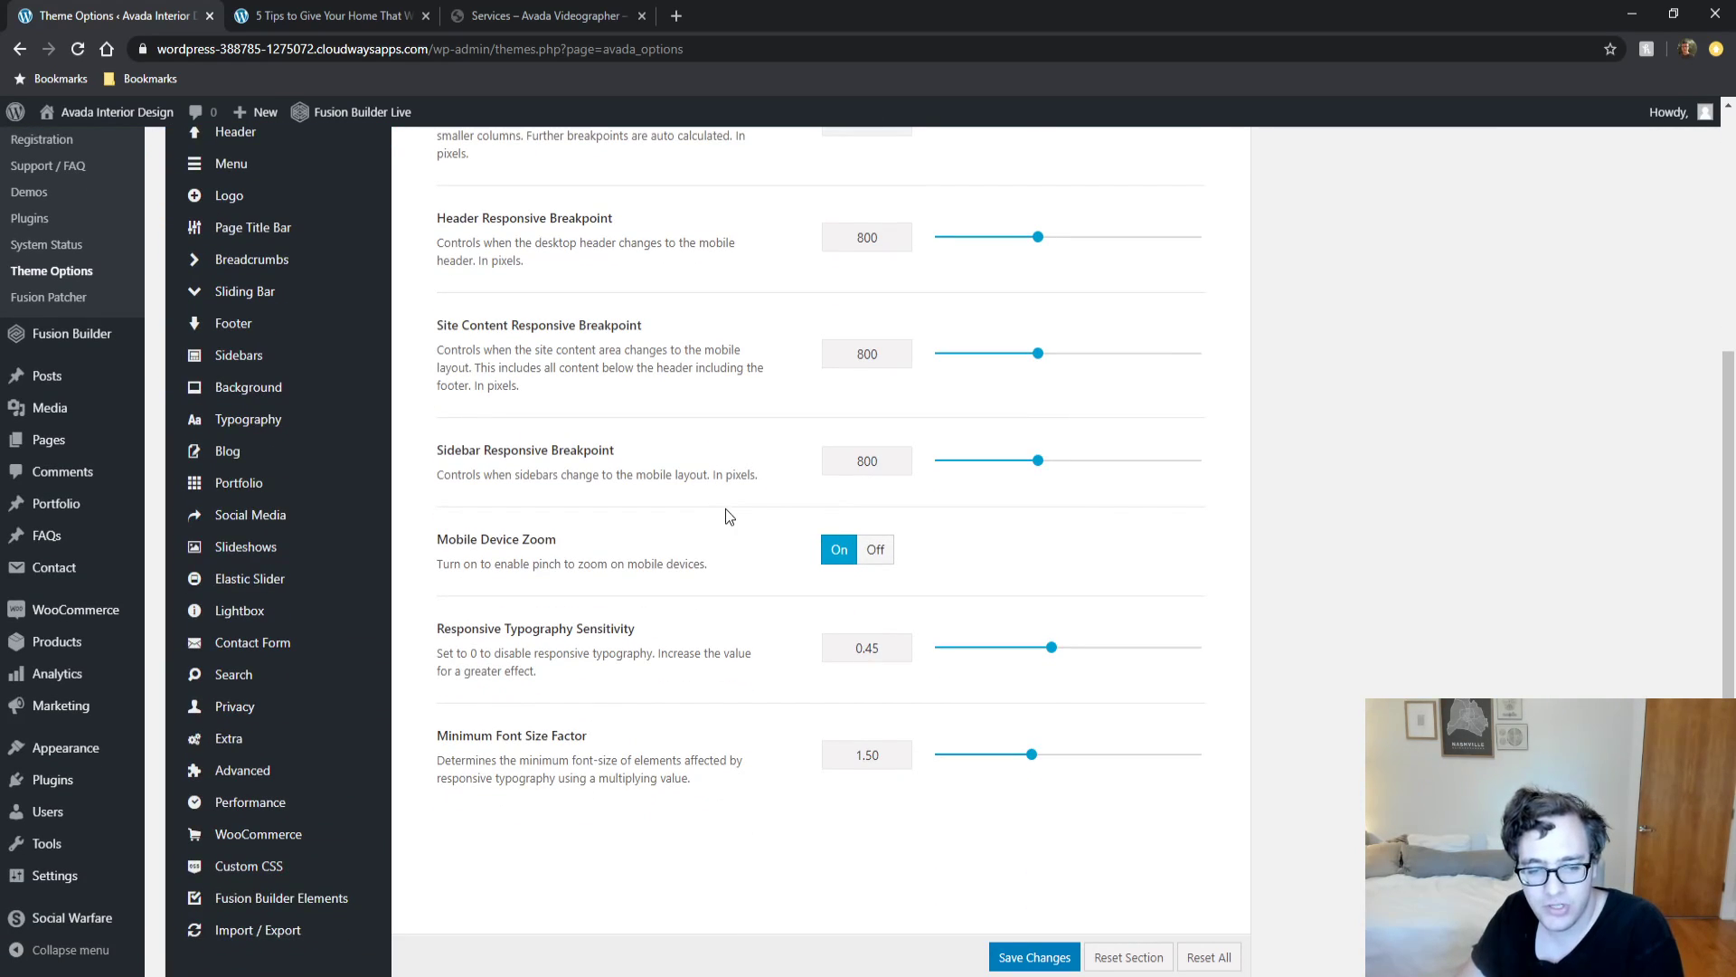
scroll(663, 551, "up", 4)
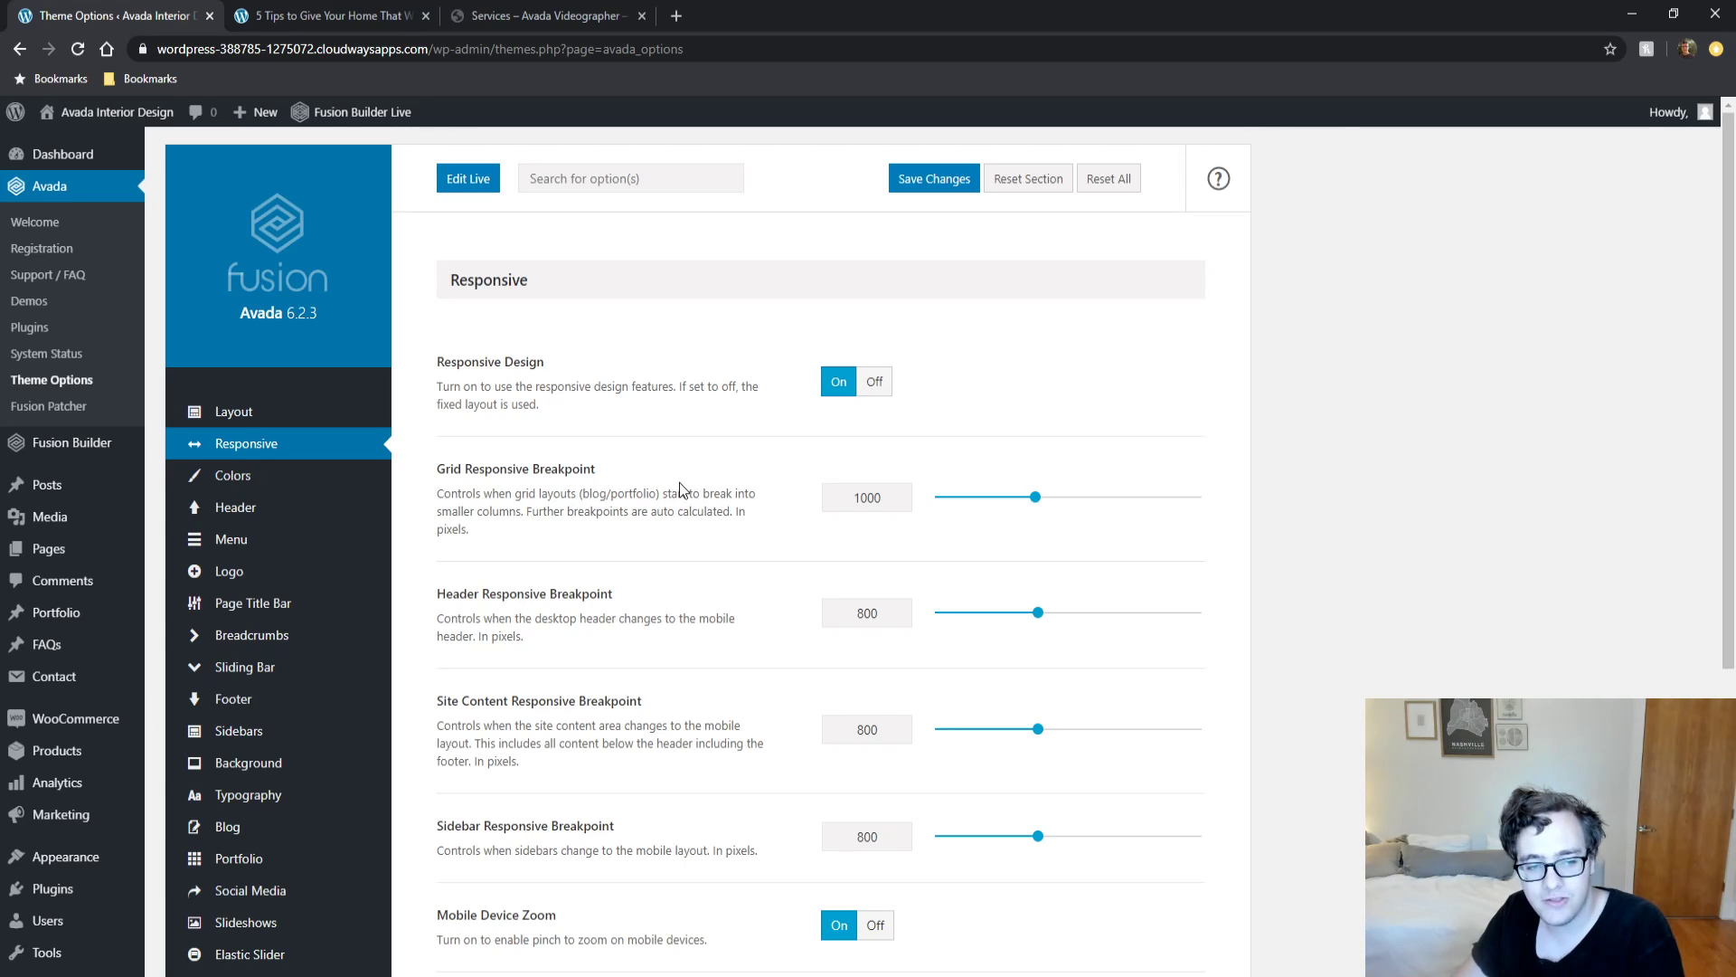
triple_click(554, 407)
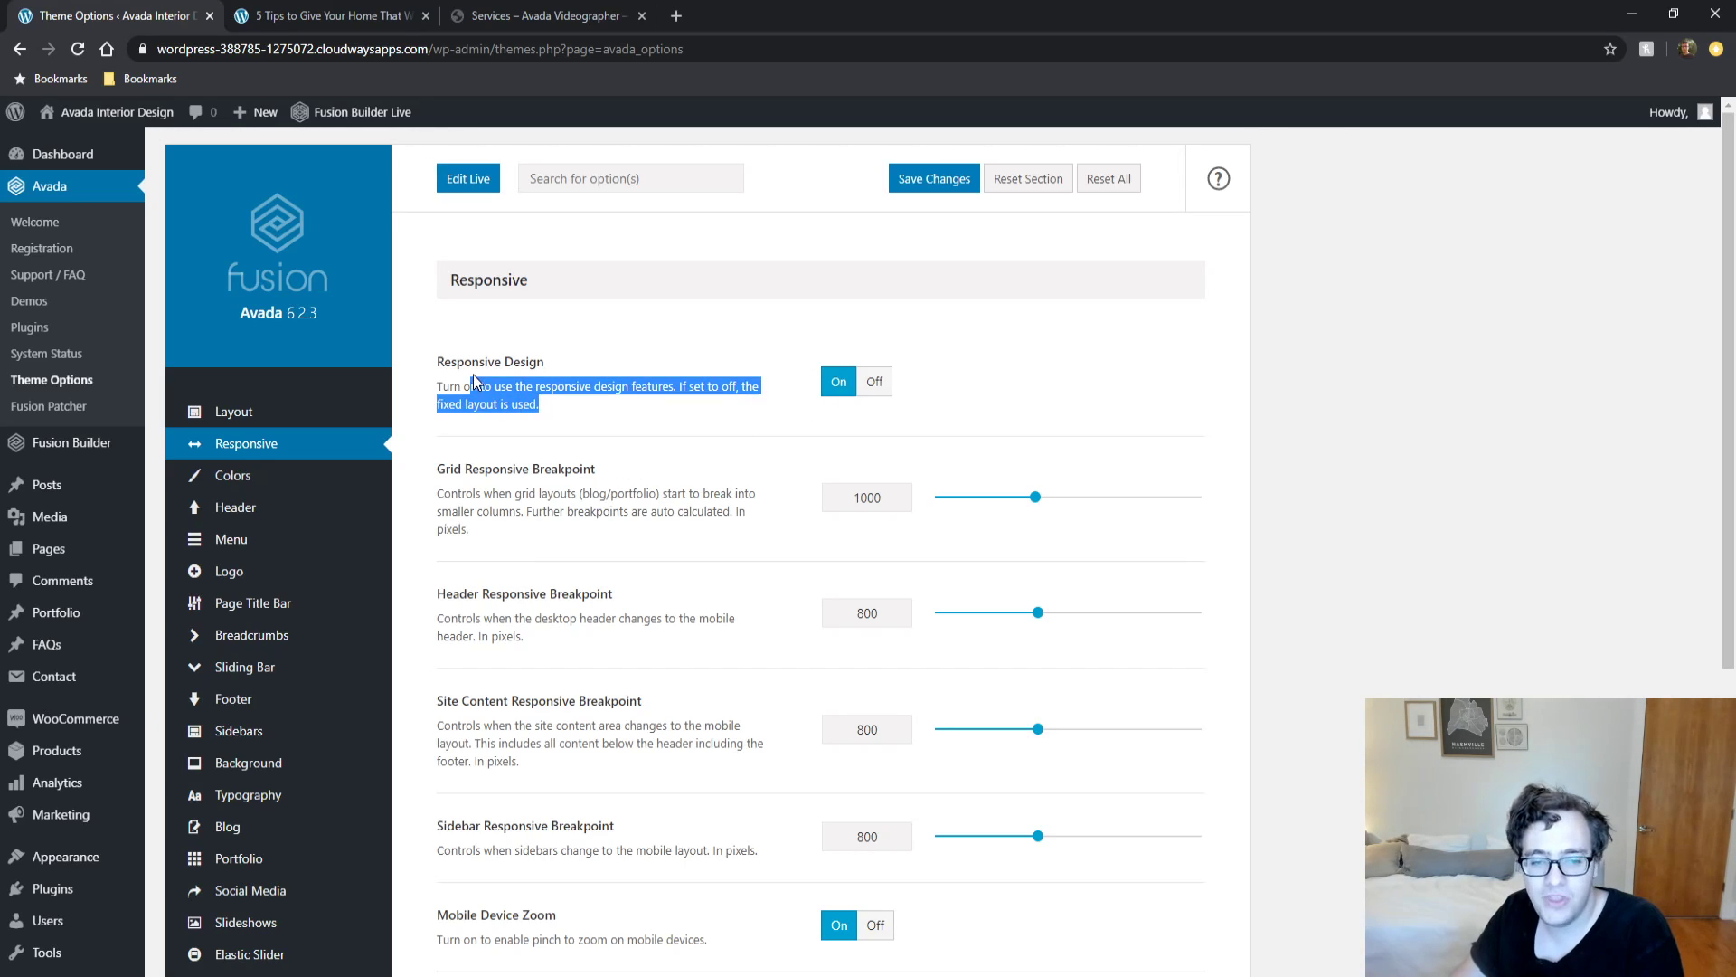
triple_click(484, 385)
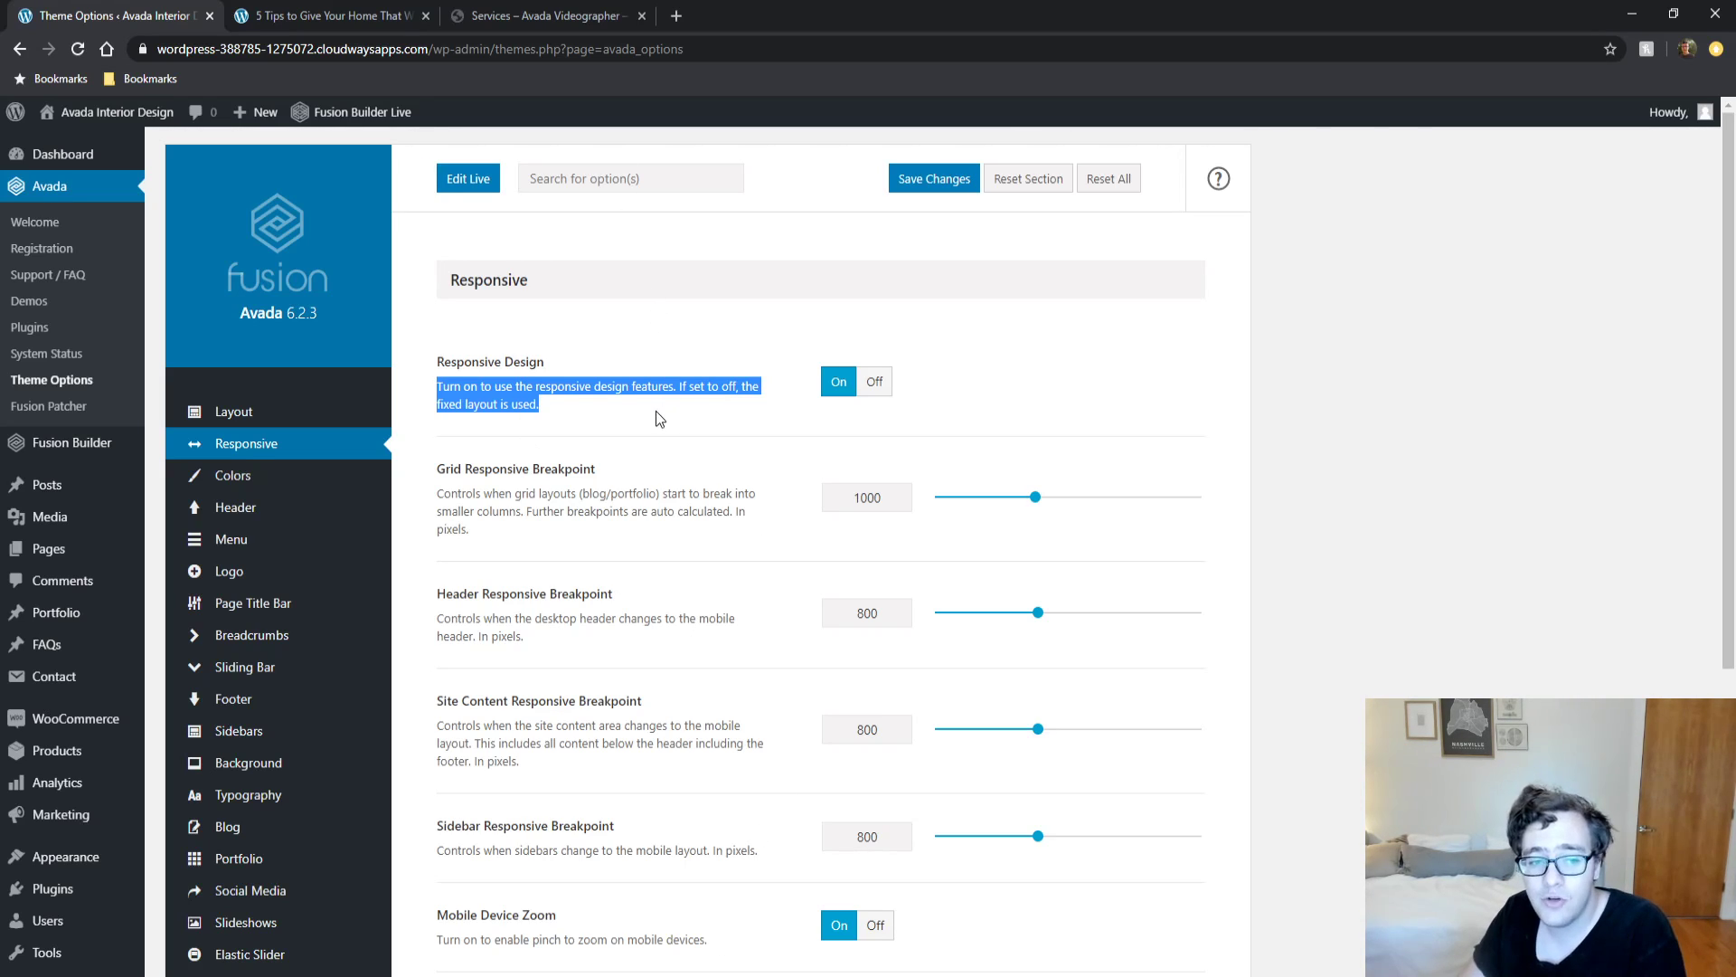
Open the Colors section of Theme Options and examine its options from Primary Color down to Color Palette.
left_click(277, 478)
scroll(547, 529, "down", 2)
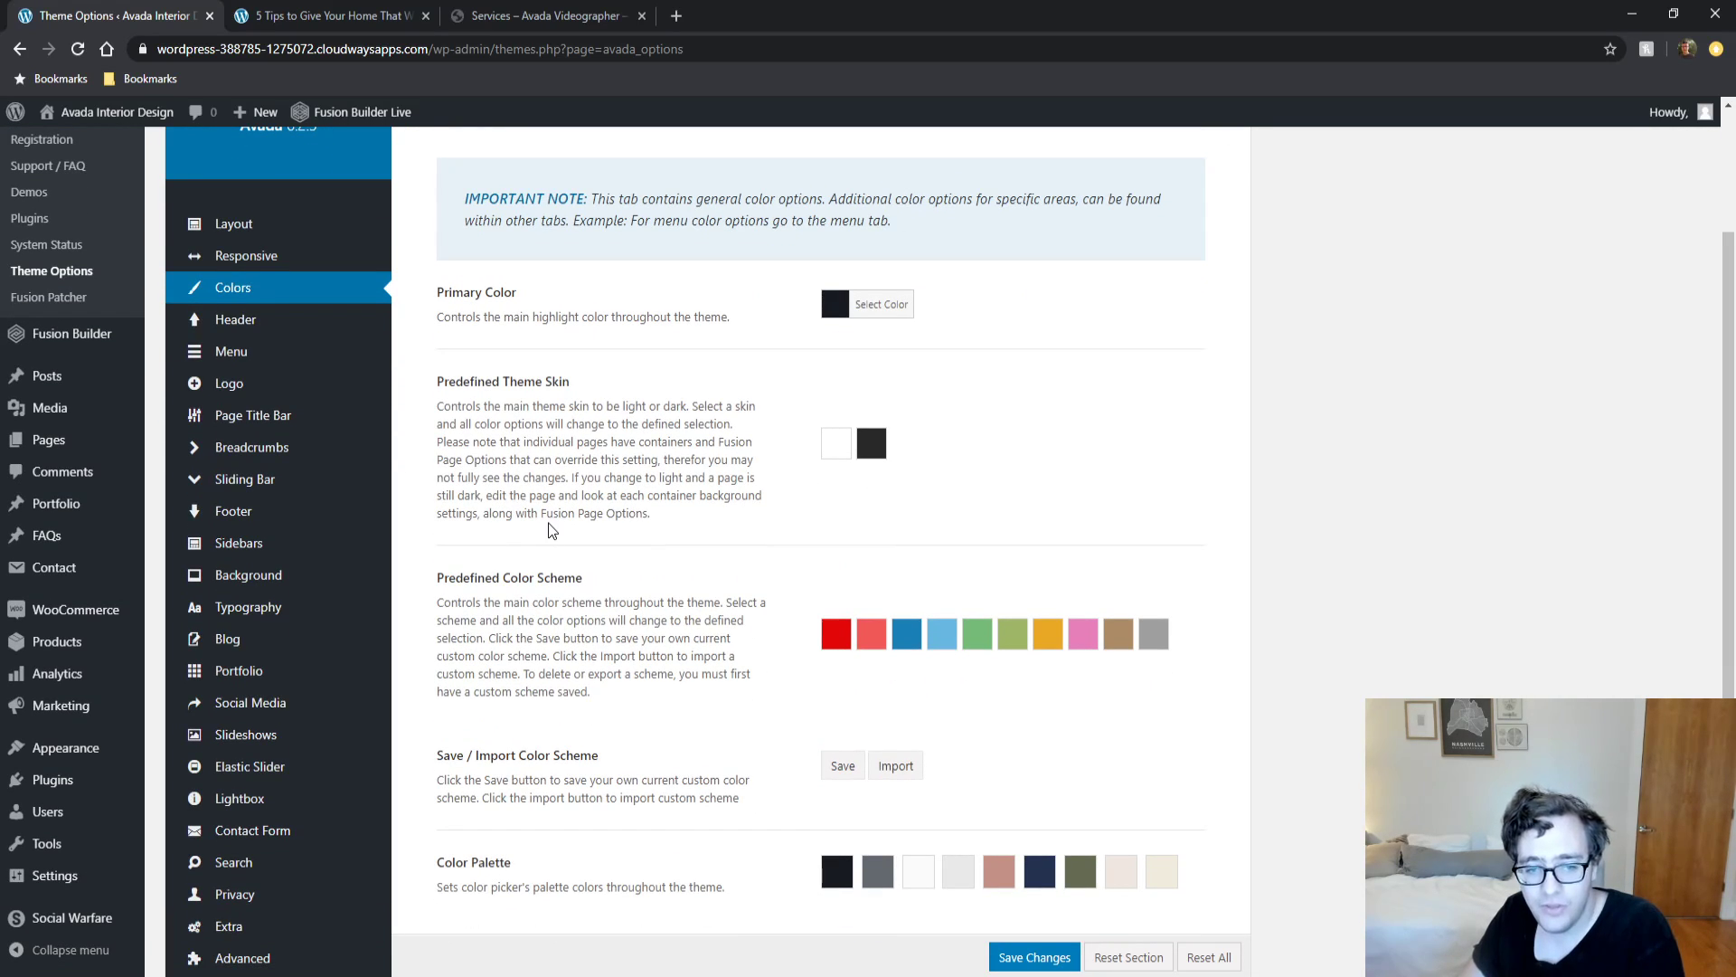
scroll(552, 533, "down", 2)
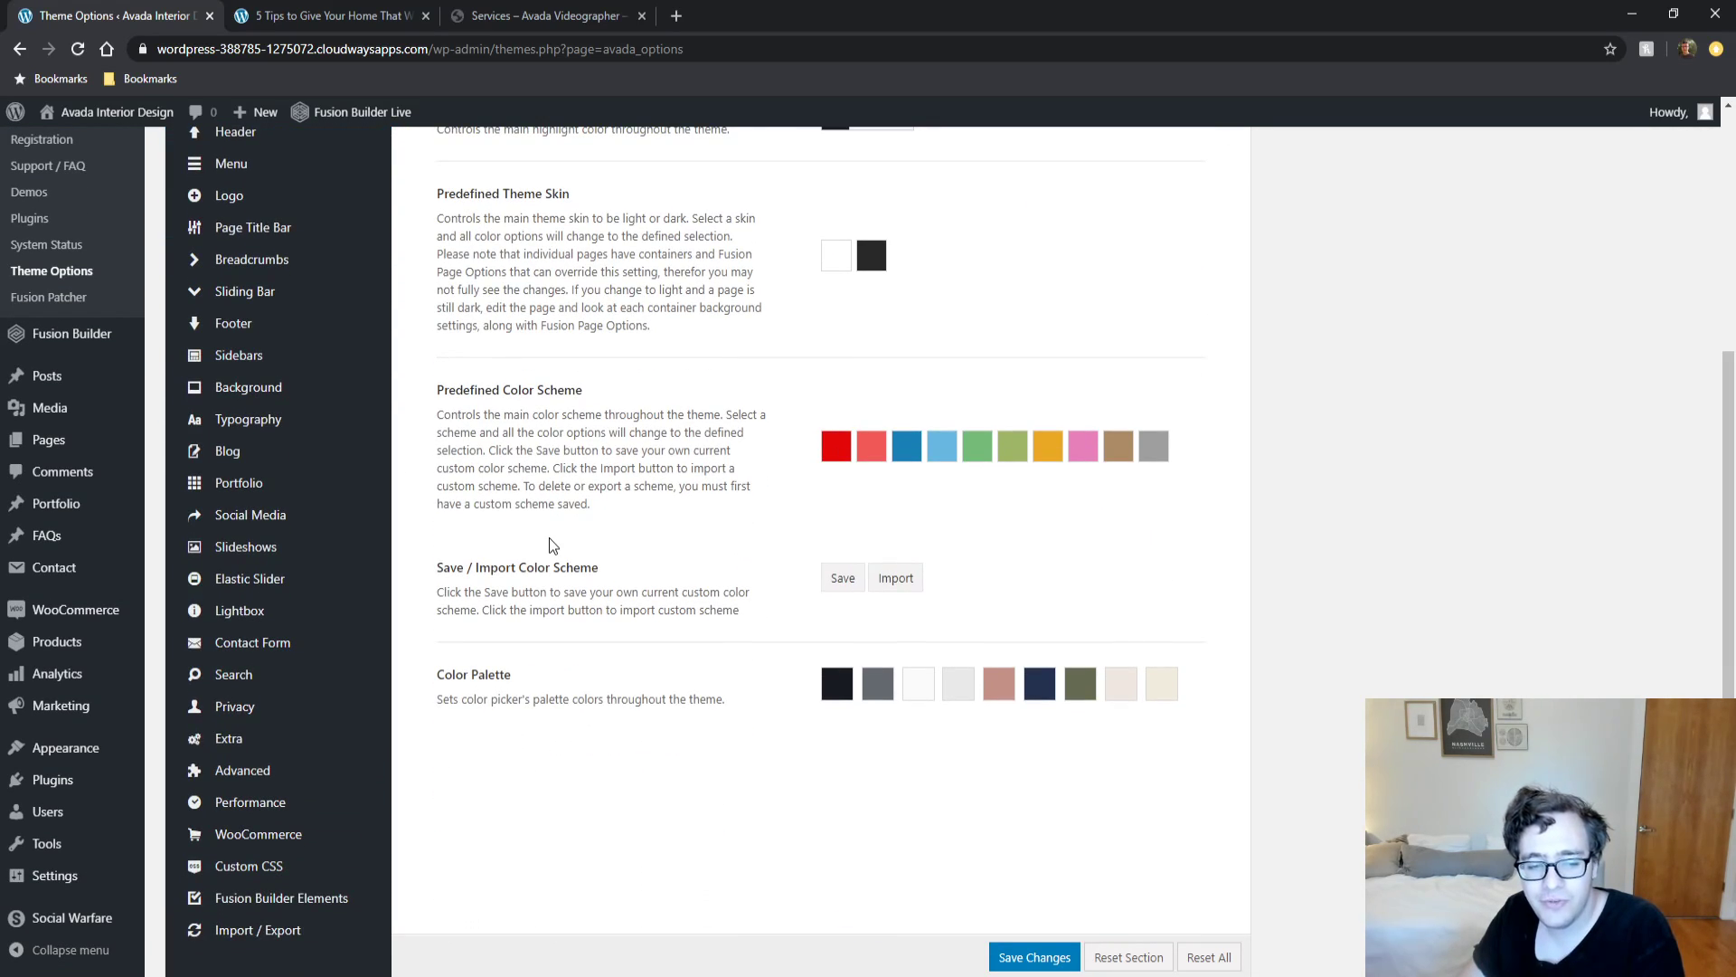
scroll(506, 568, "up", 3)
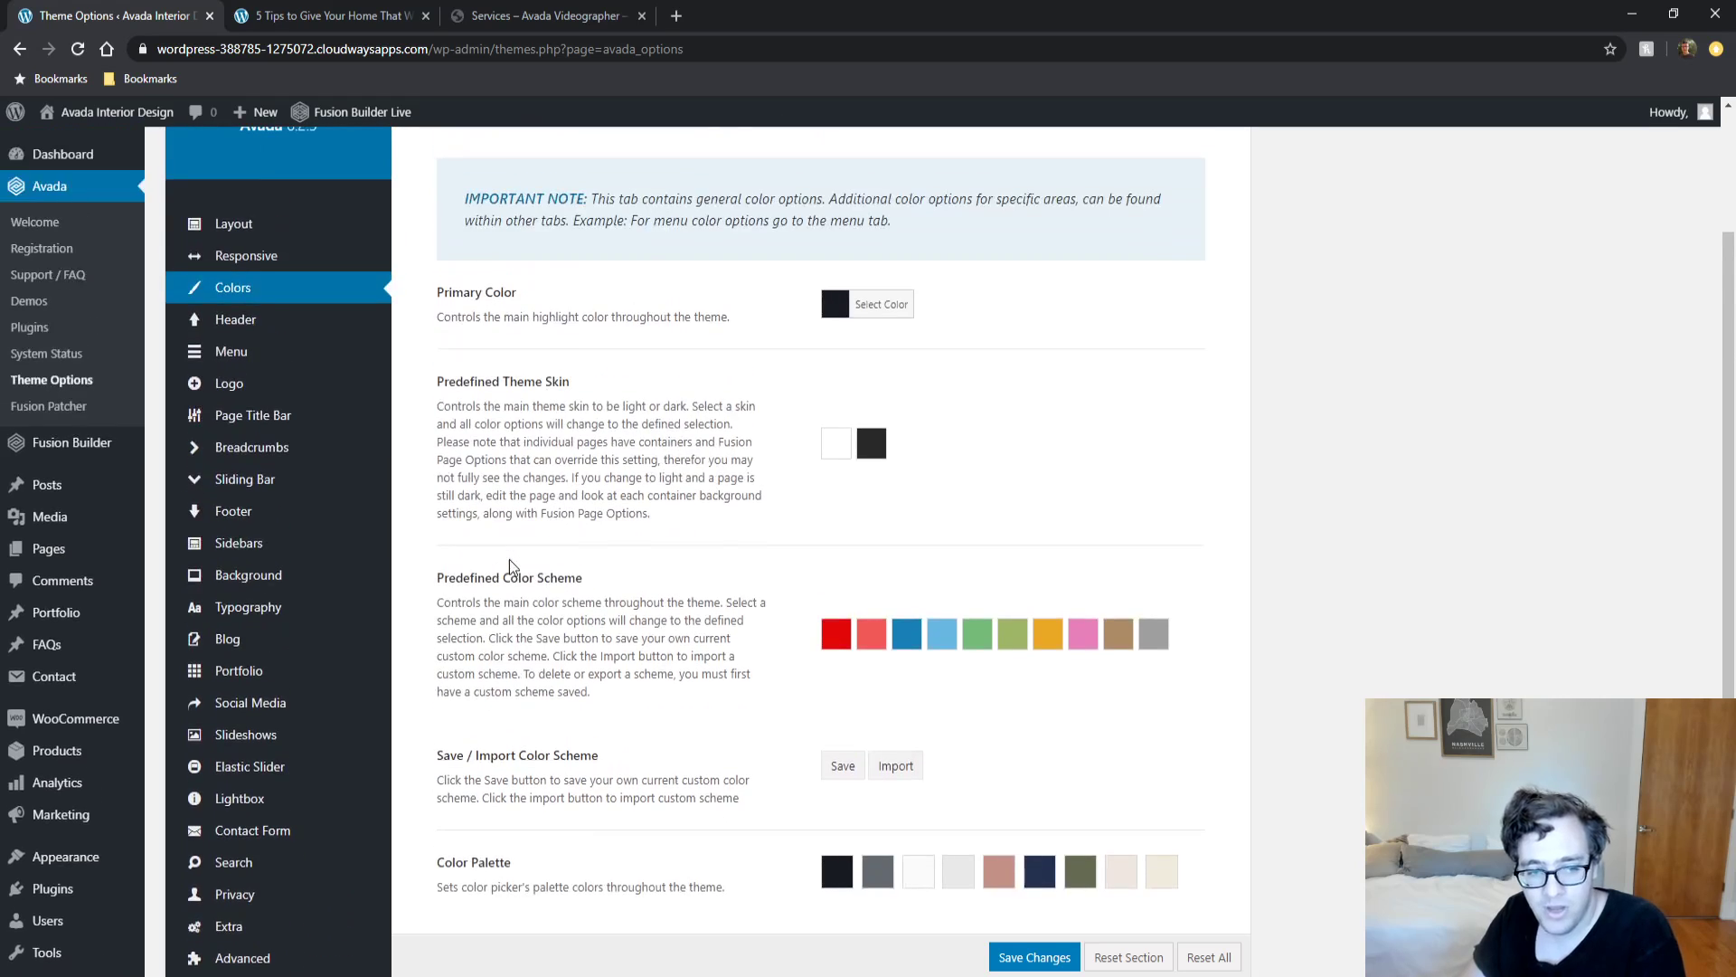
scroll(516, 584, "down", 3)
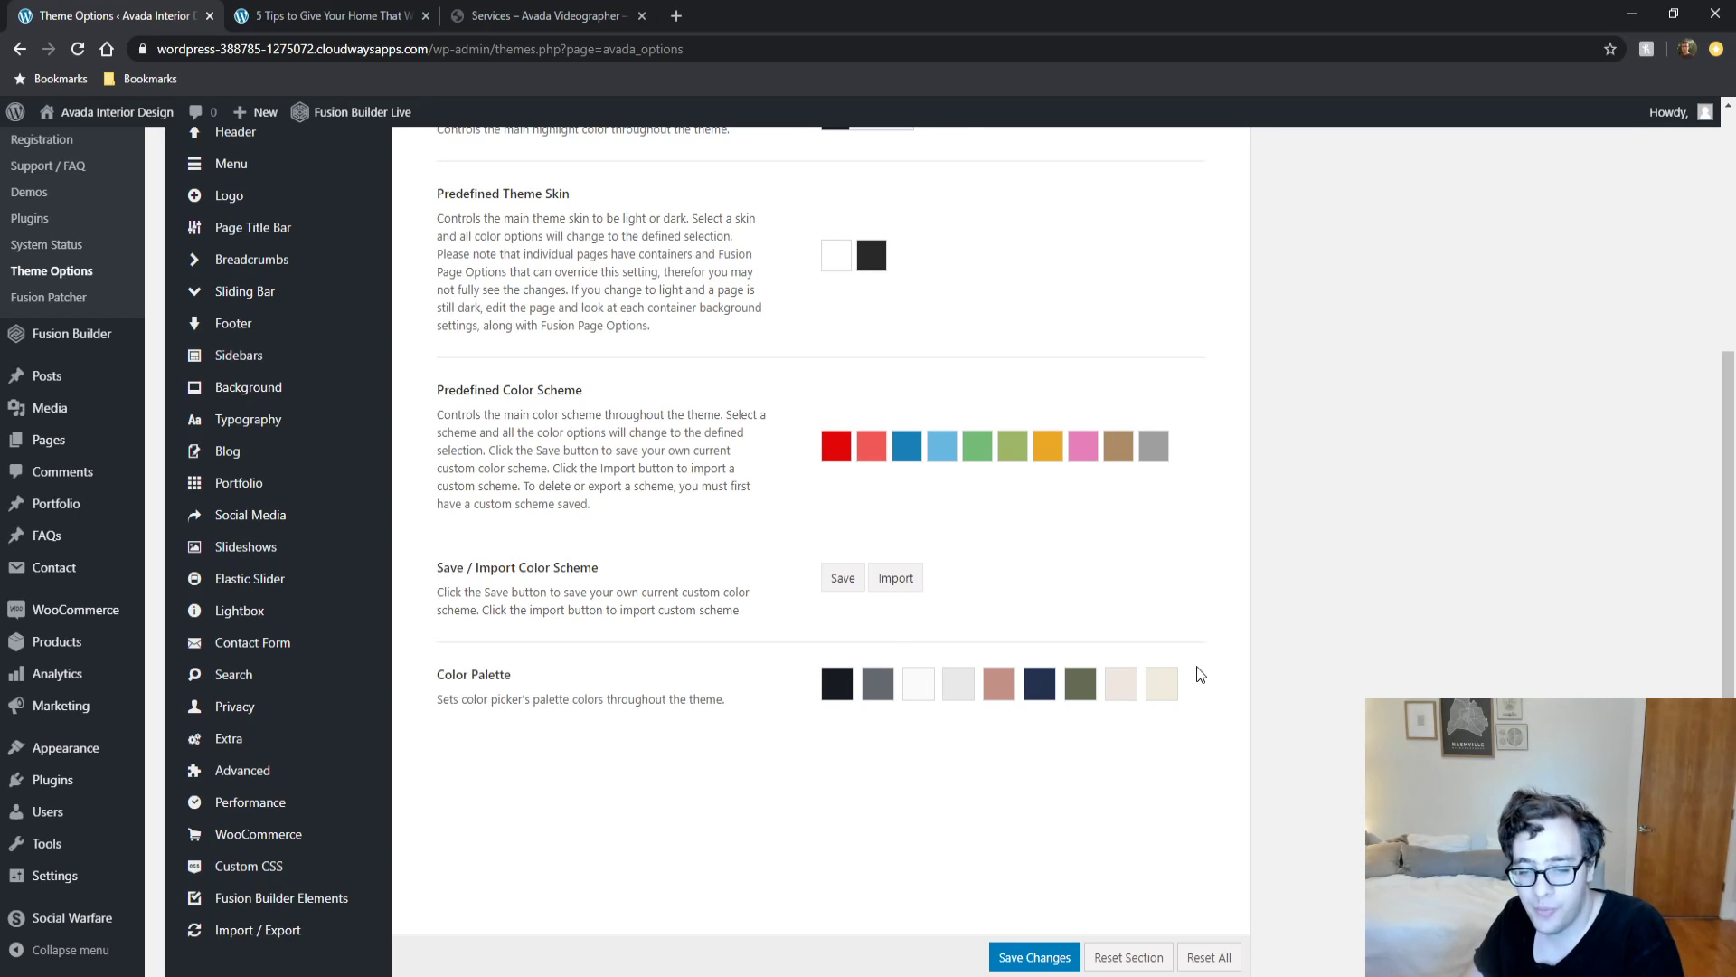
scroll(1116, 671, "up", 3)
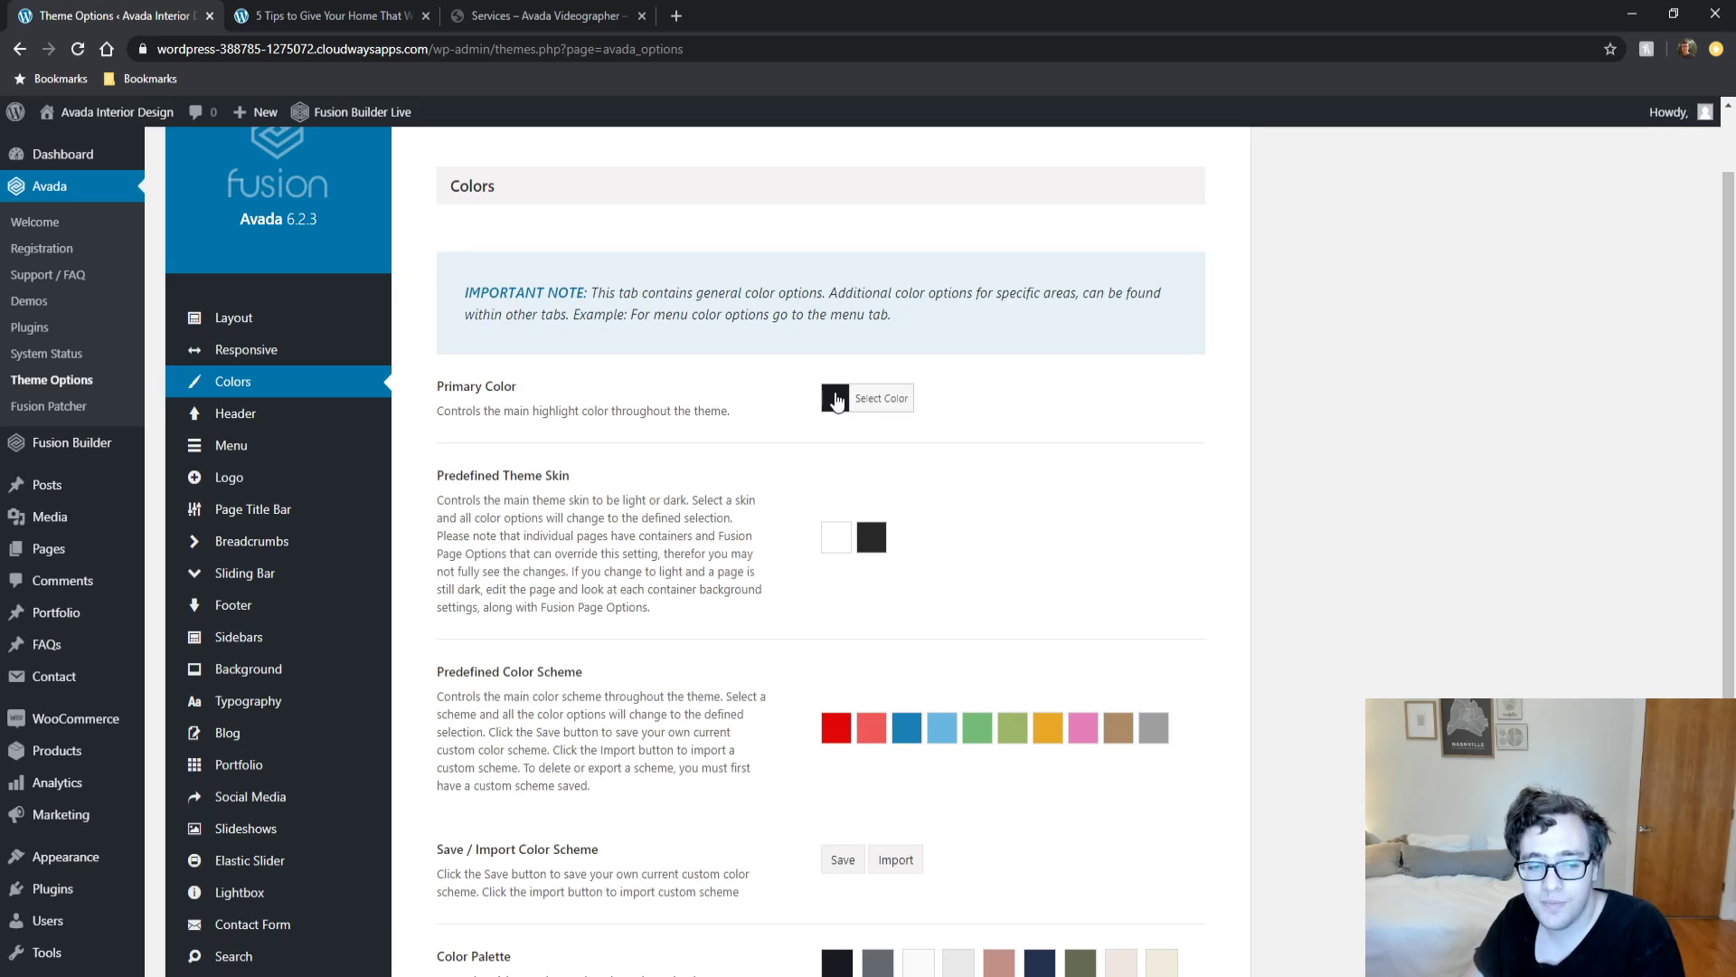
Show the Primary Color option's color picker, and look through the blog post for places where the theme's highlight color applies.
left_click(834, 398)
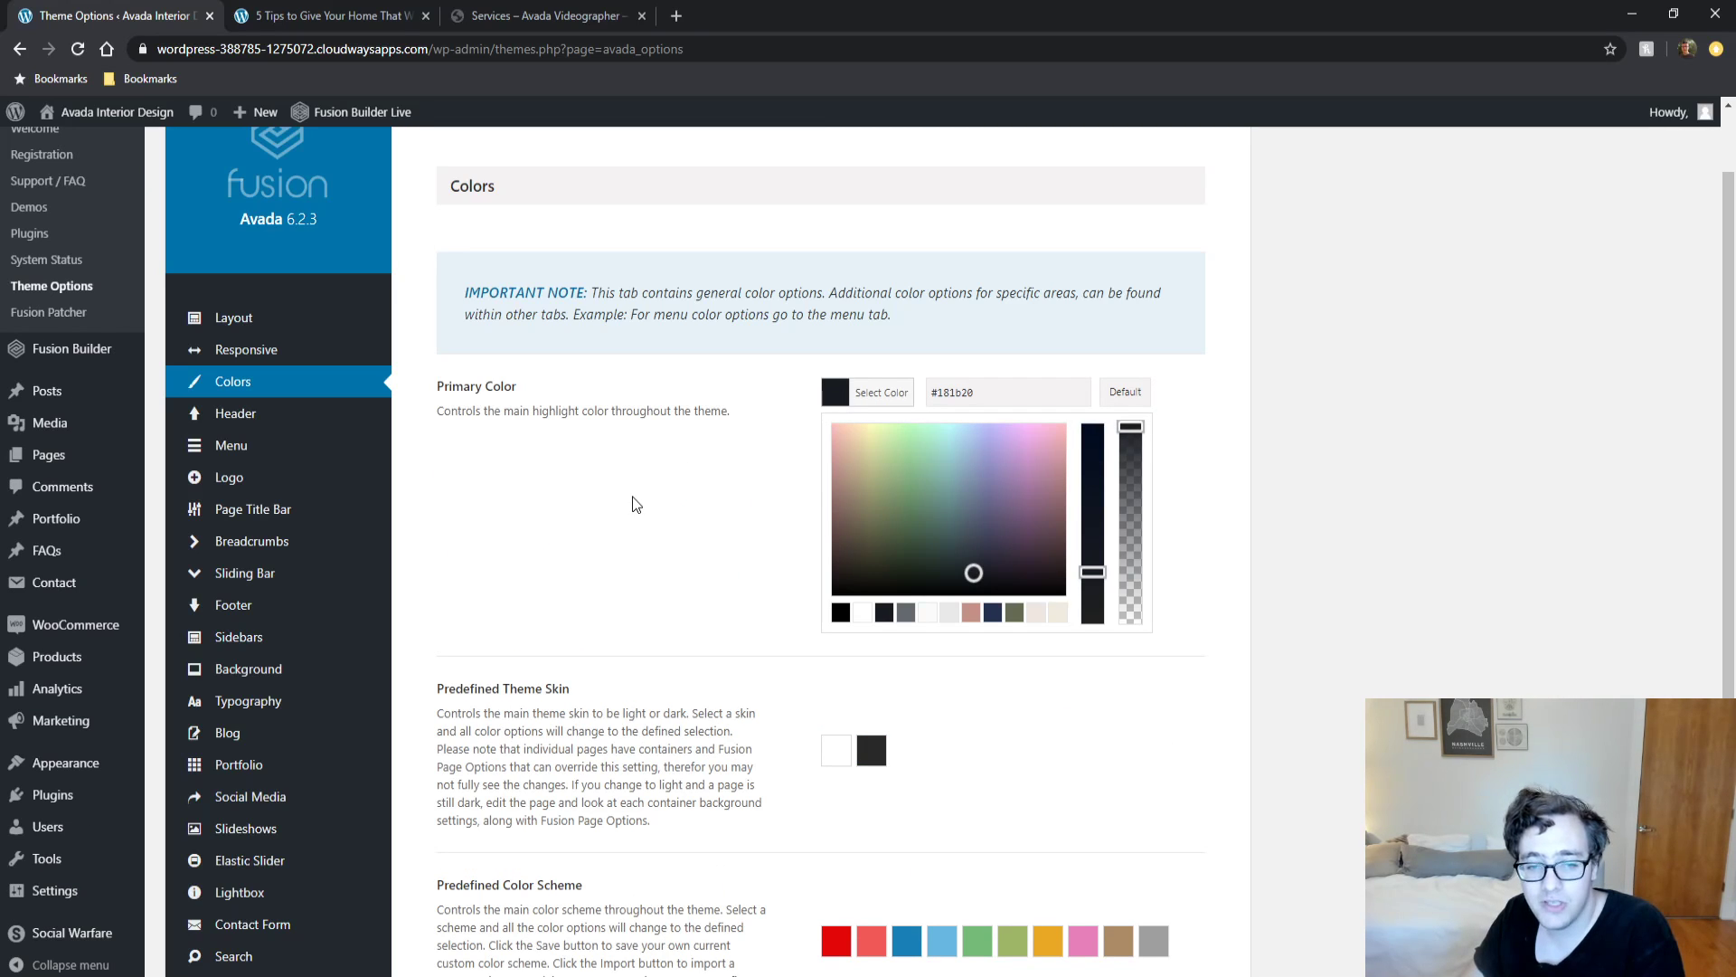
left_click(344, 11)
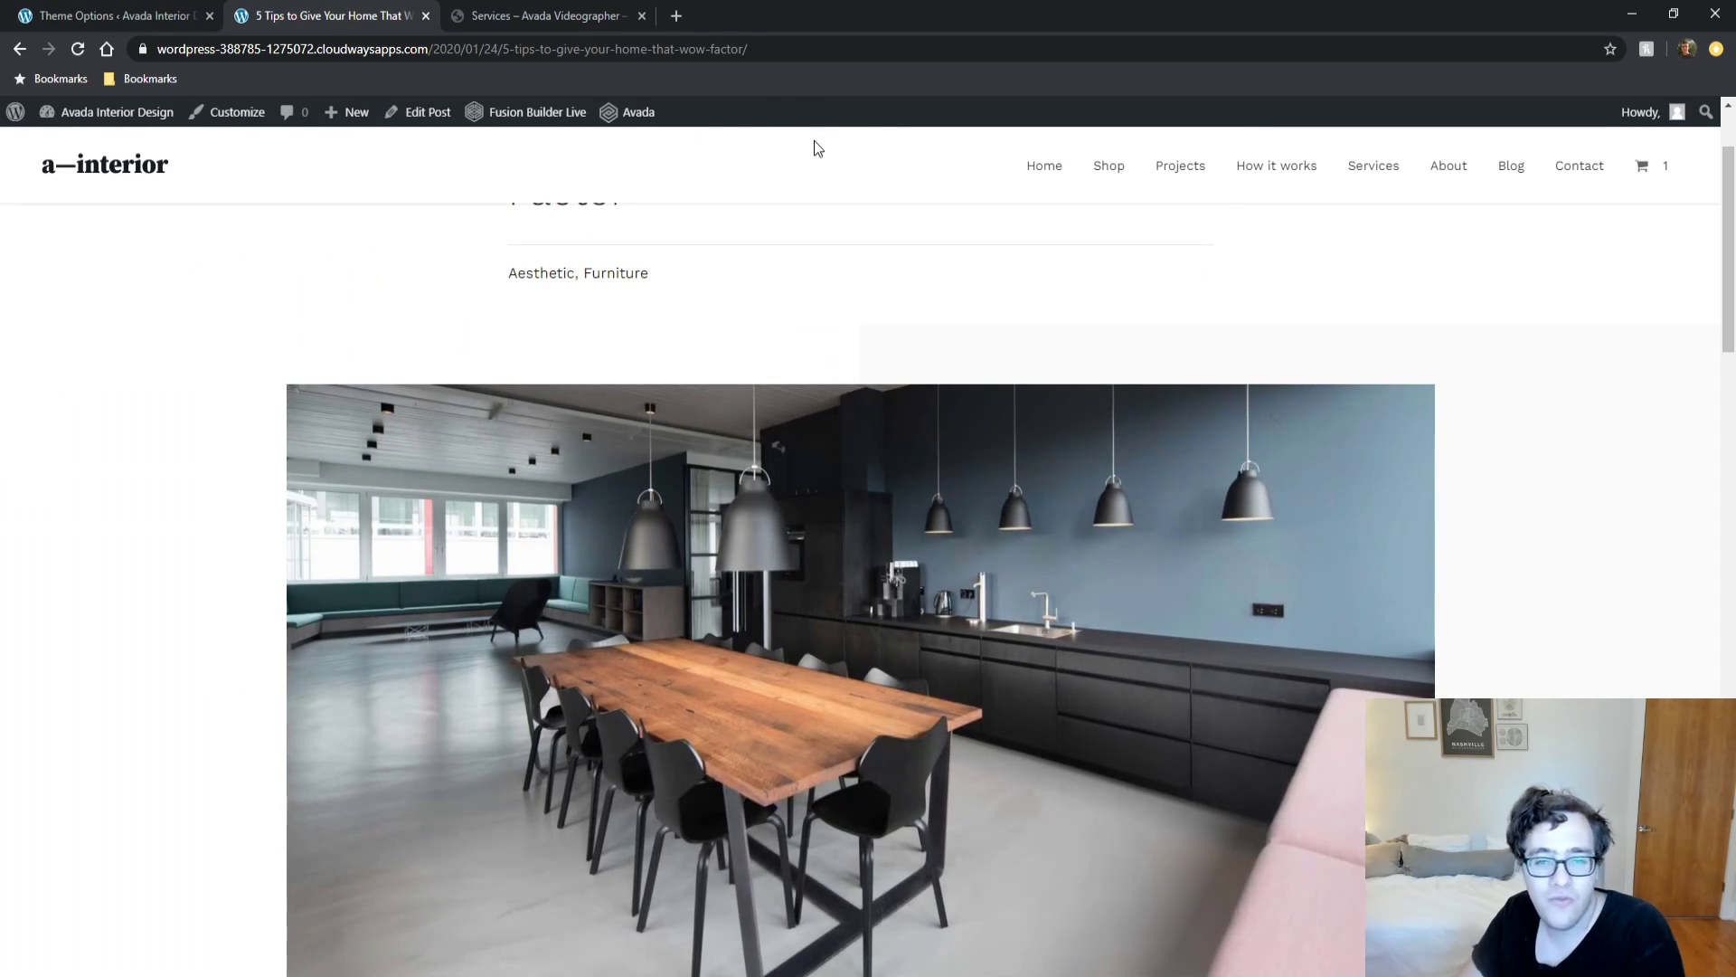
mouse_move(1065, 171)
scroll(88, 415, "down", 20)
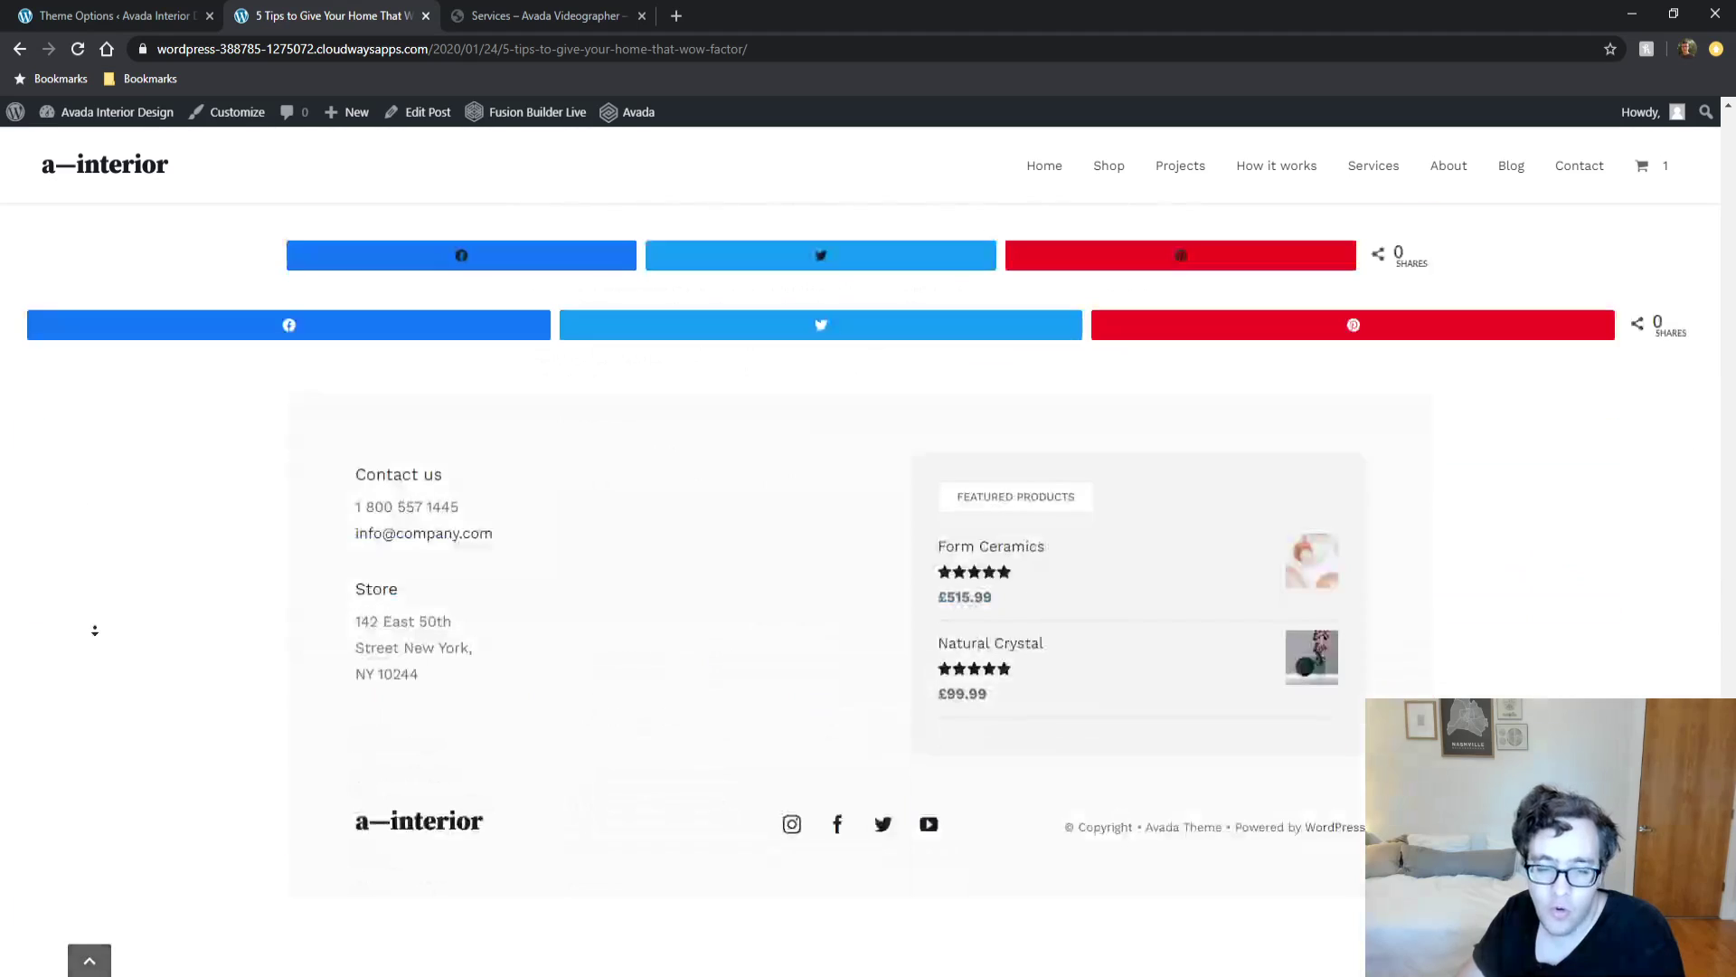
scroll(644, 710, "up", 20)
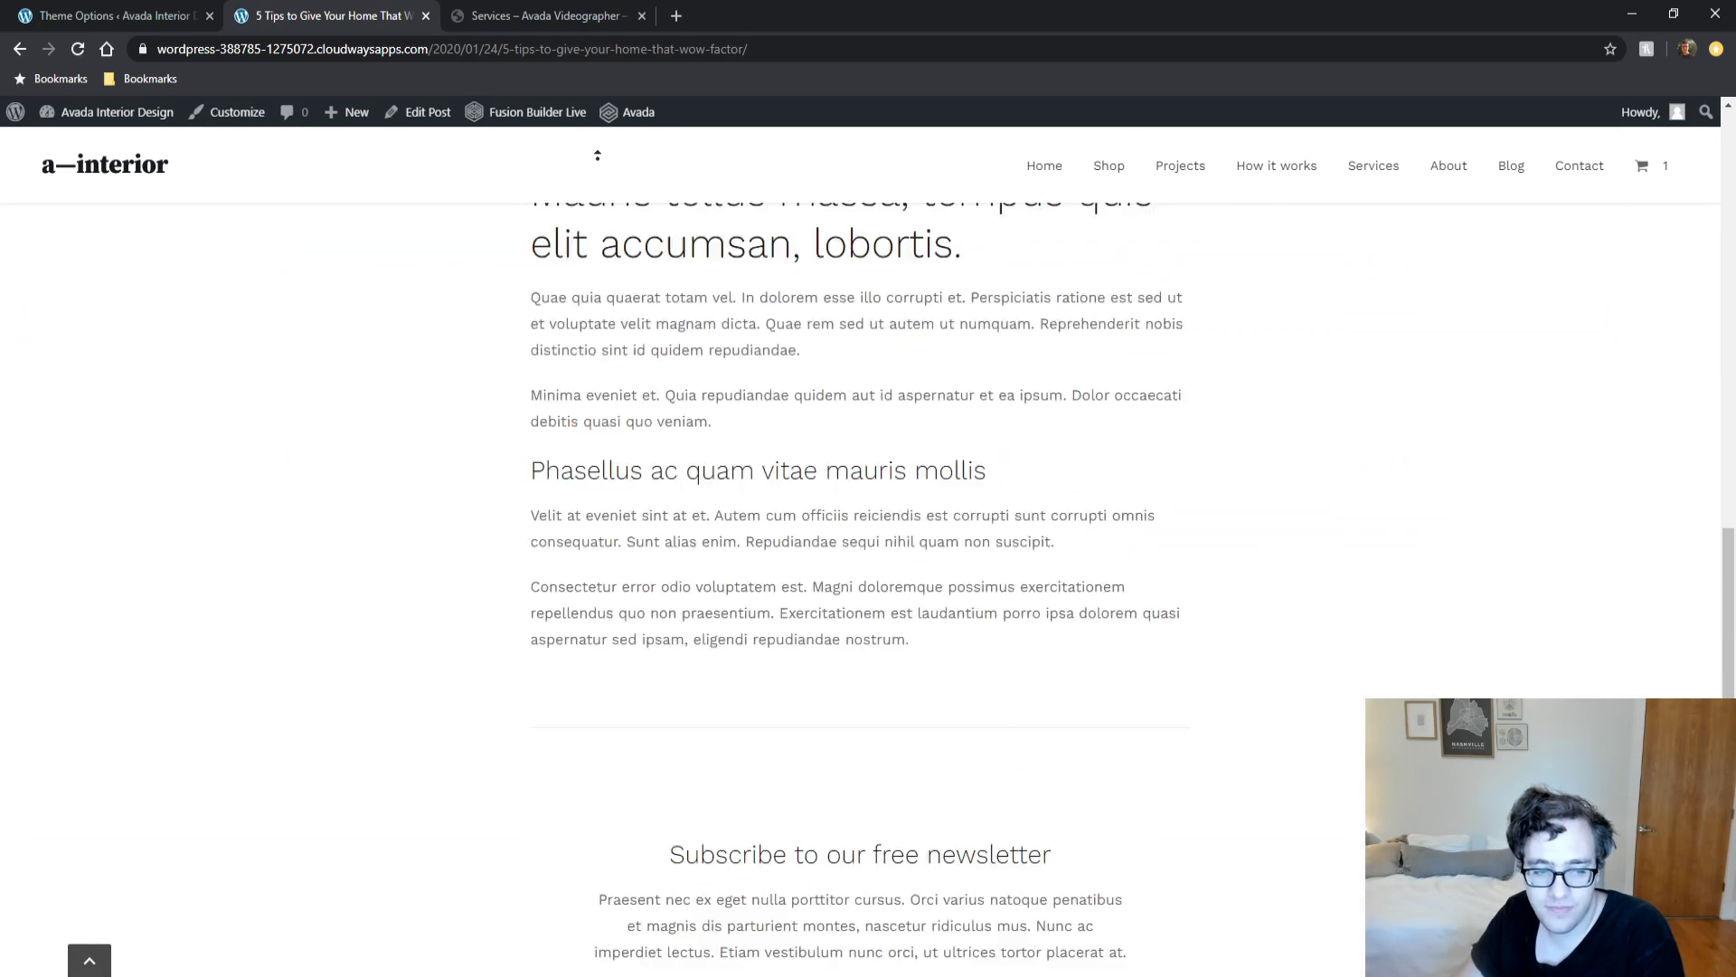
Open the interior design home page and examine the heading and text below its hero section.
left_click(167, 118)
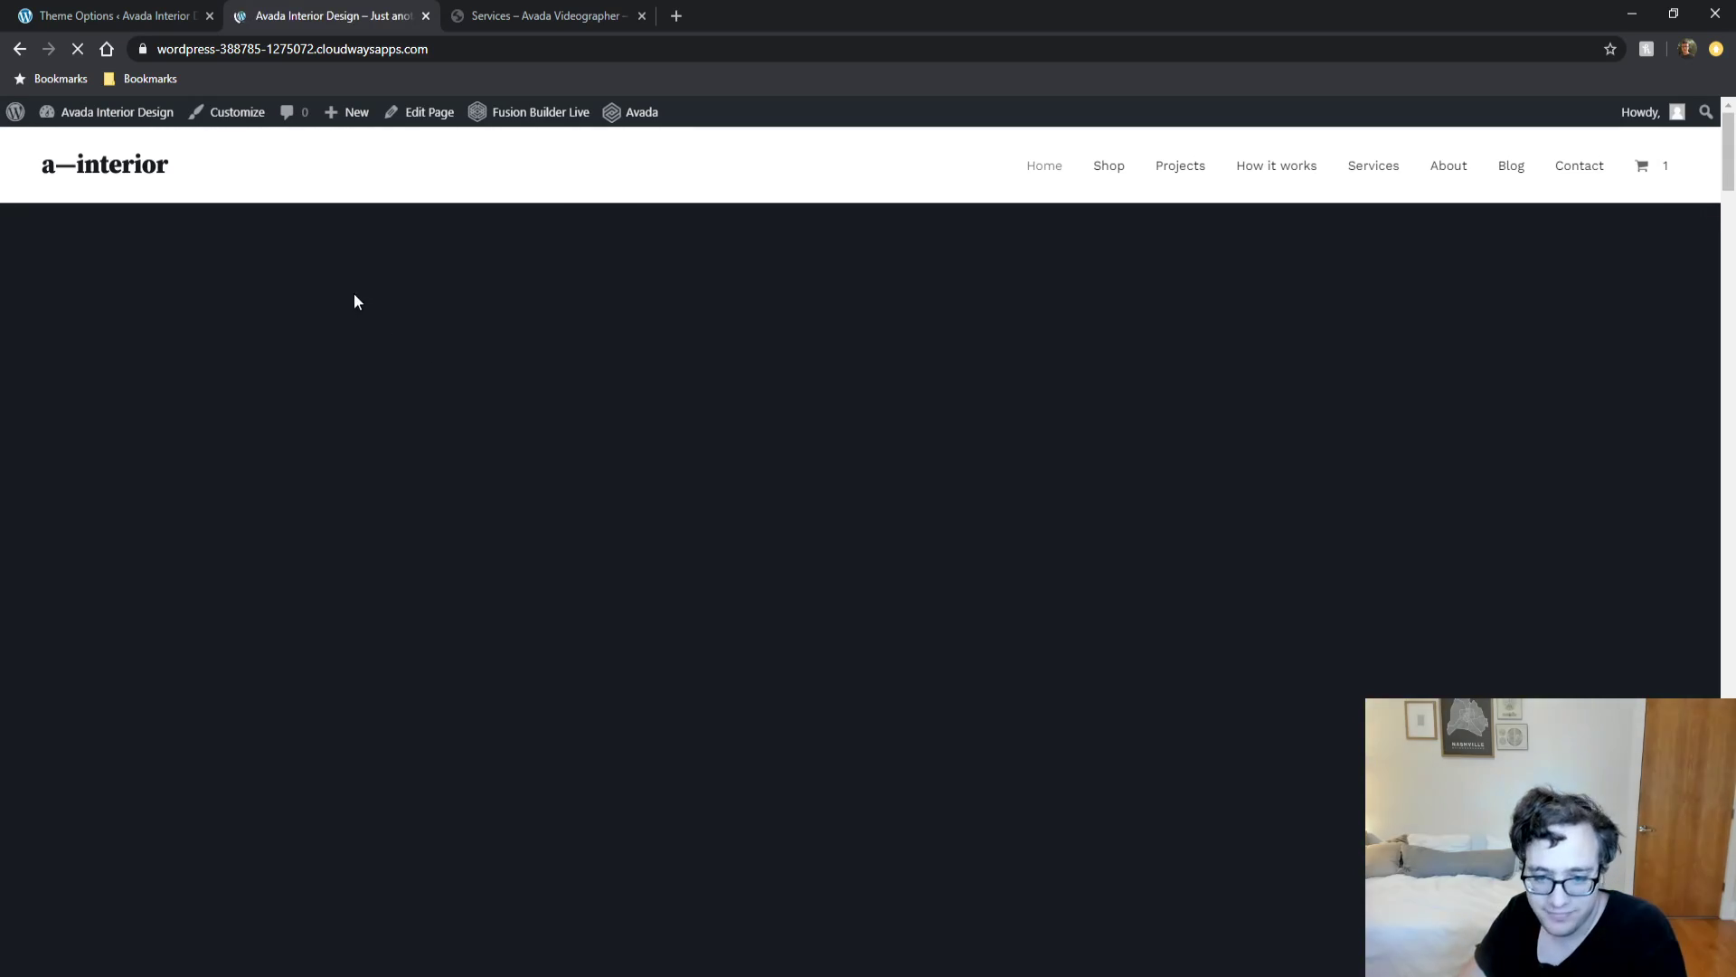
scroll(636, 262, "down", 10)
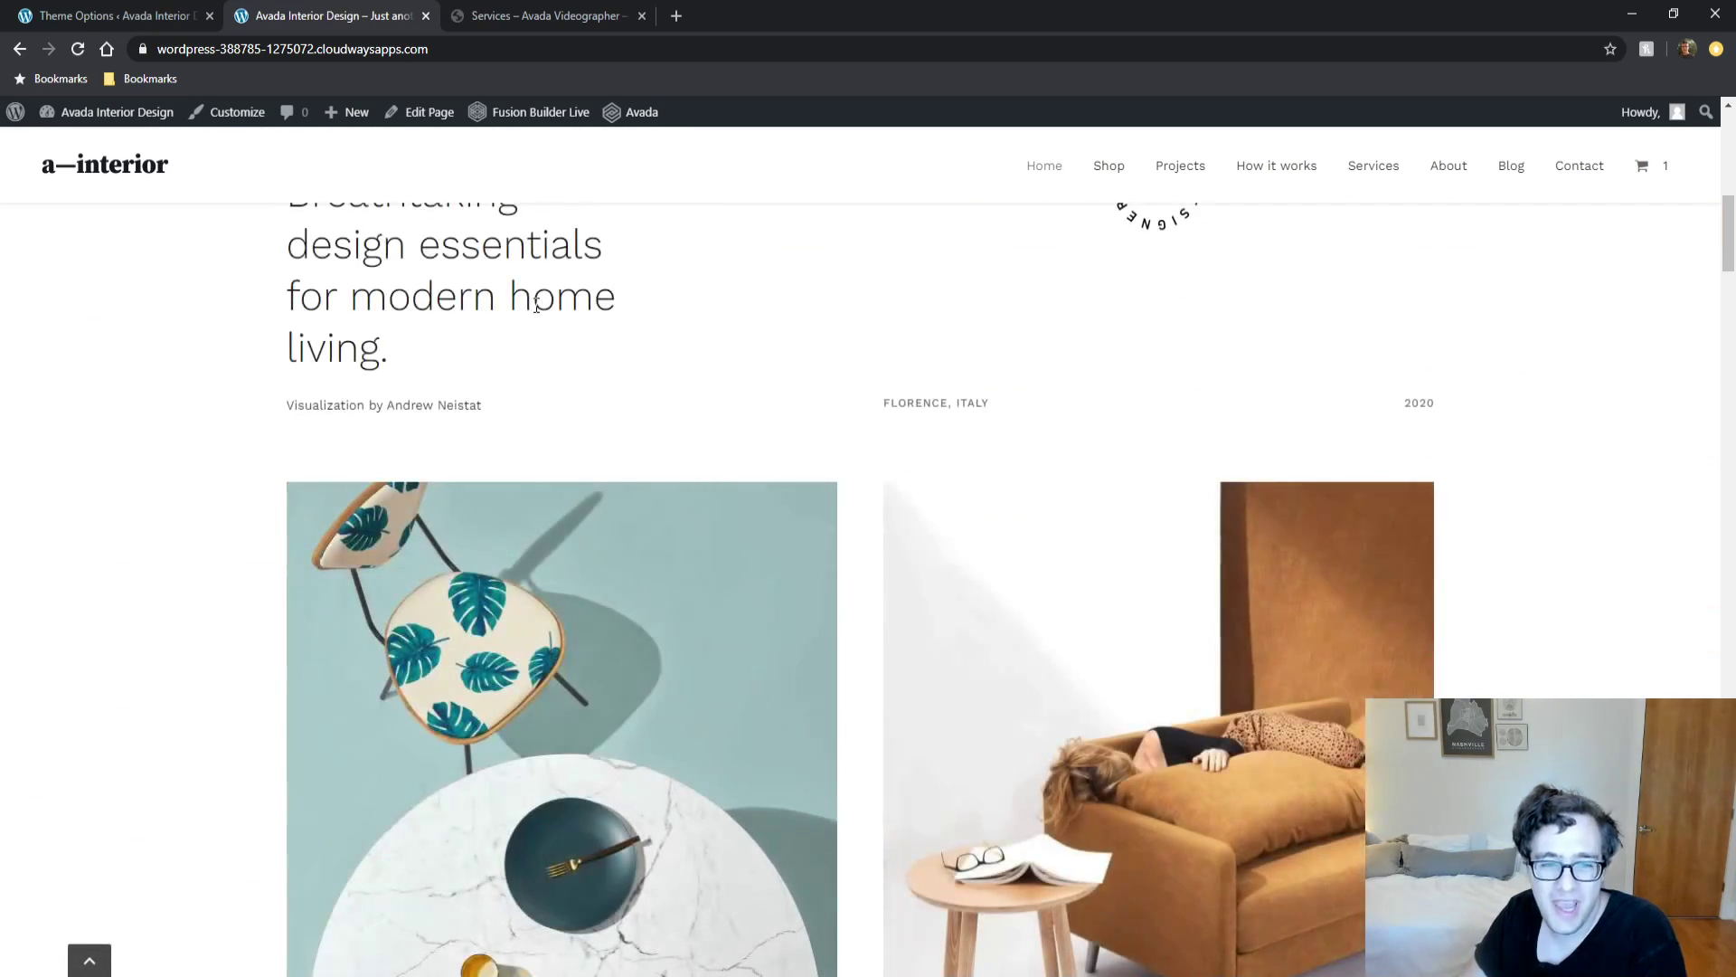
left_click_drag(510, 300, 309, 264)
scroll(310, 263, "up", 2)
left_click(407, 359)
left_click_drag(302, 380, 552, 419)
left_click(551, 418)
Return to the Colors options and examine the Predefined Theme Skin and Predefined Color Scheme descriptions.
left_click(104, 13)
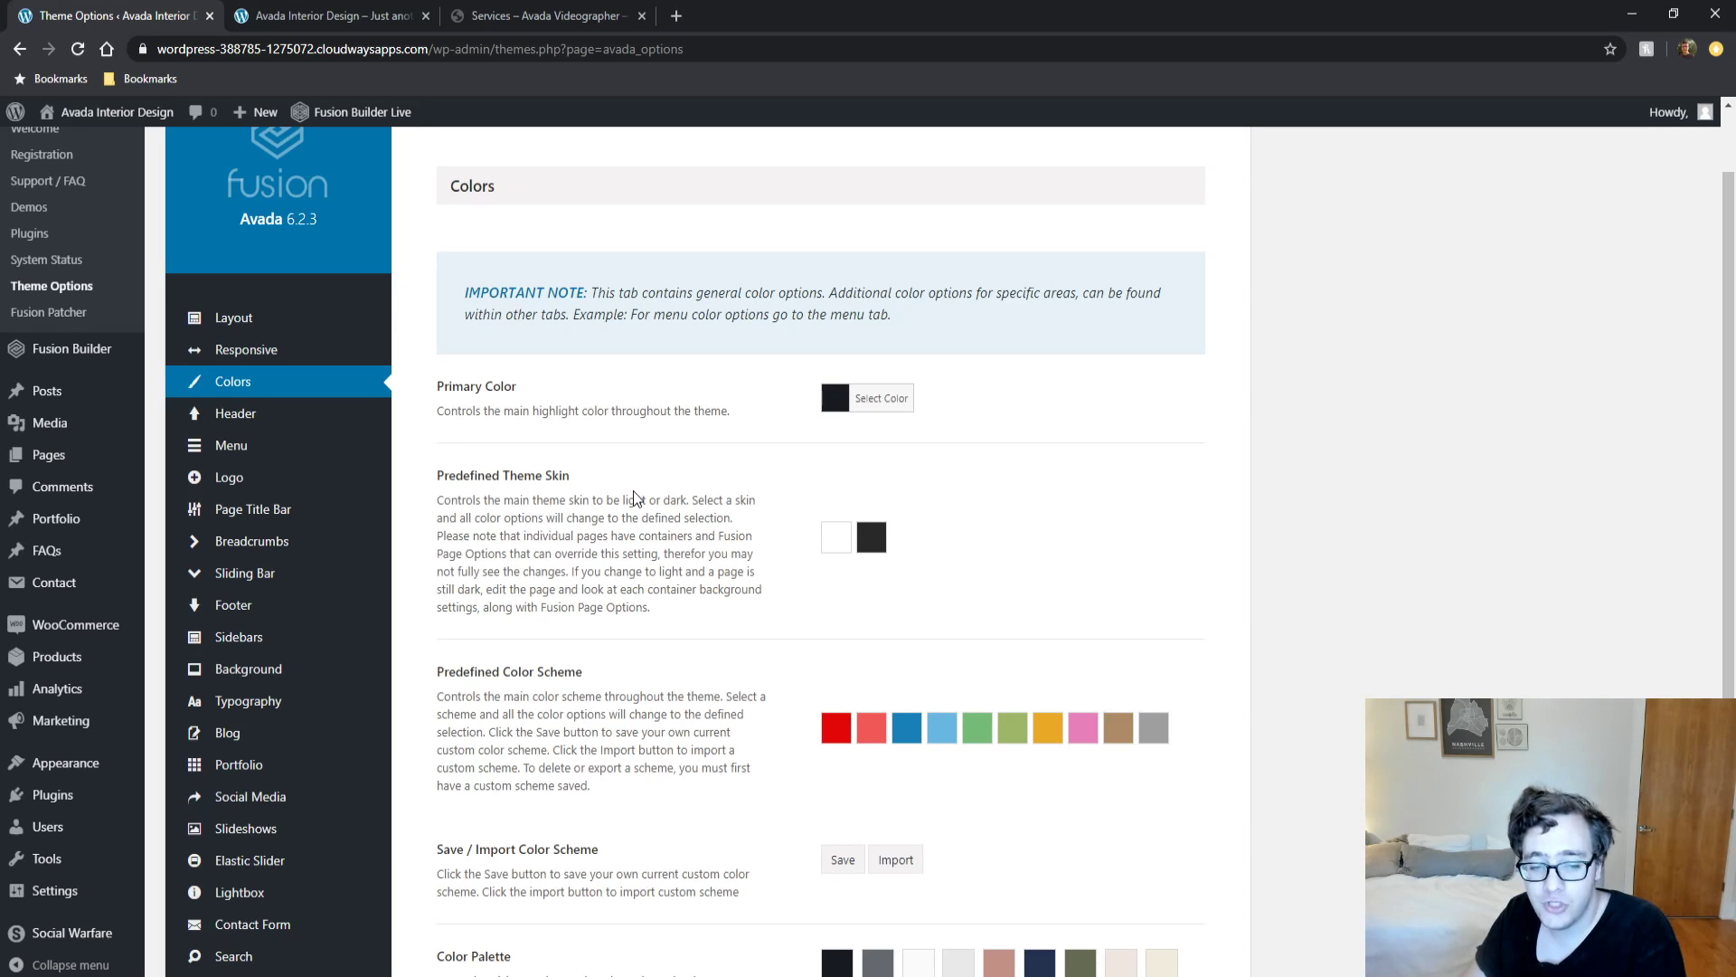
scroll(636, 498, "down", 3)
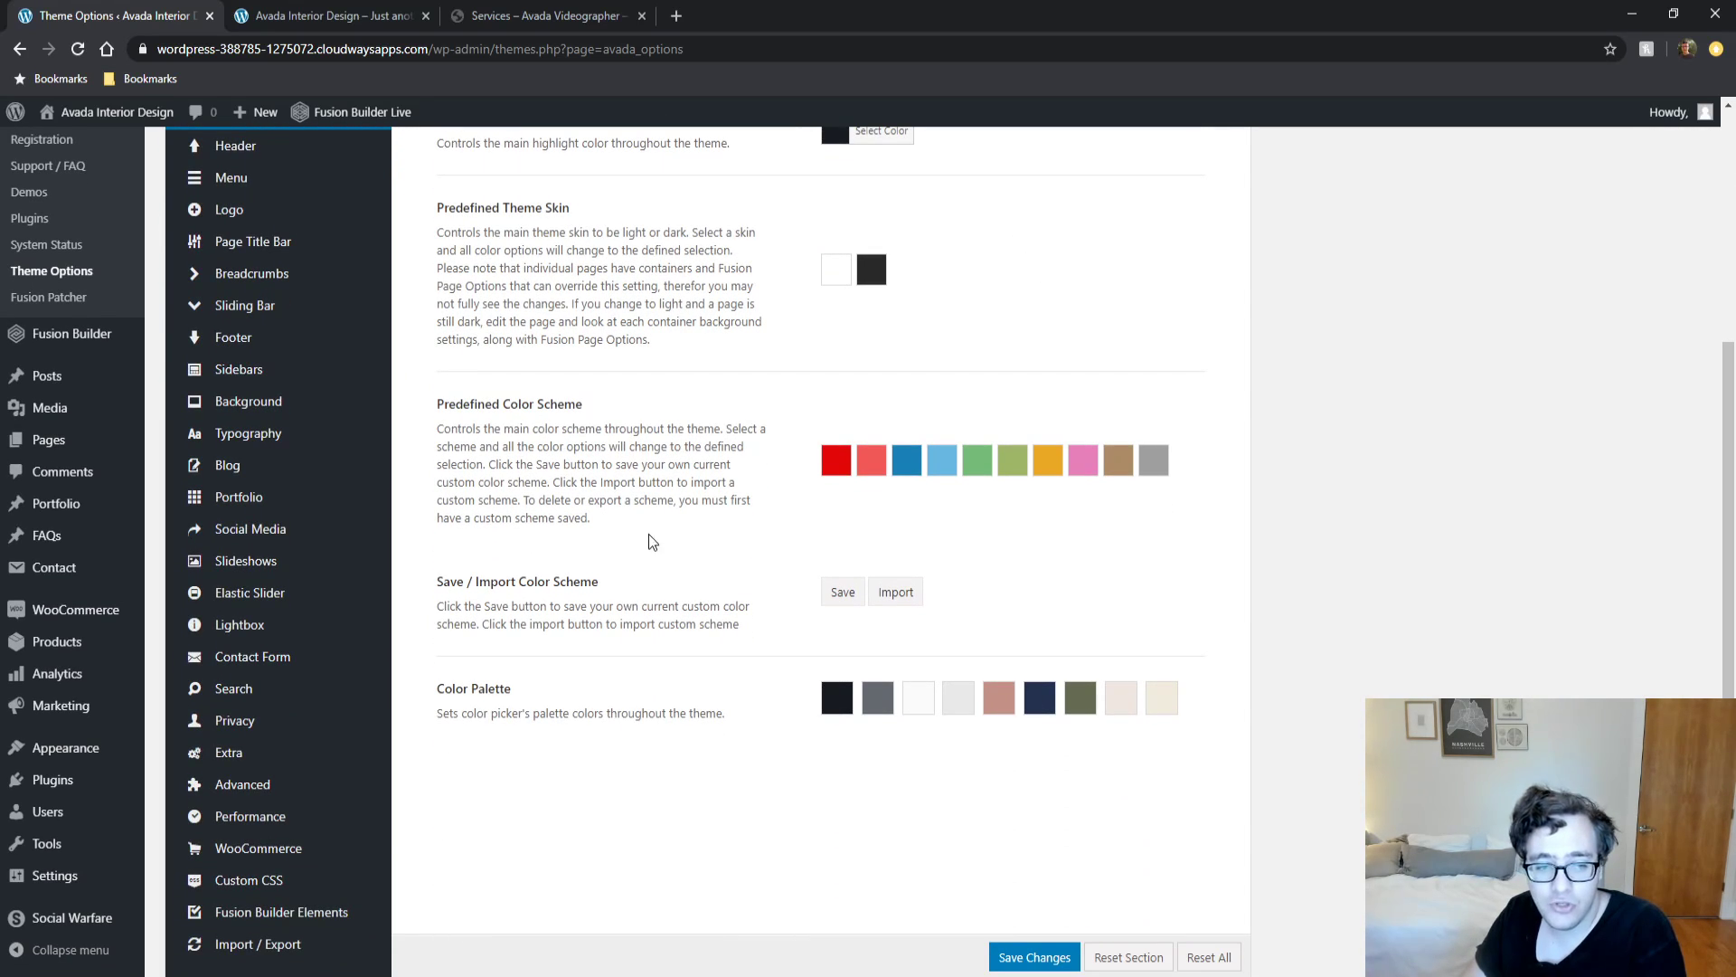
left_click_drag(628, 531, 464, 445)
left_click(467, 444)
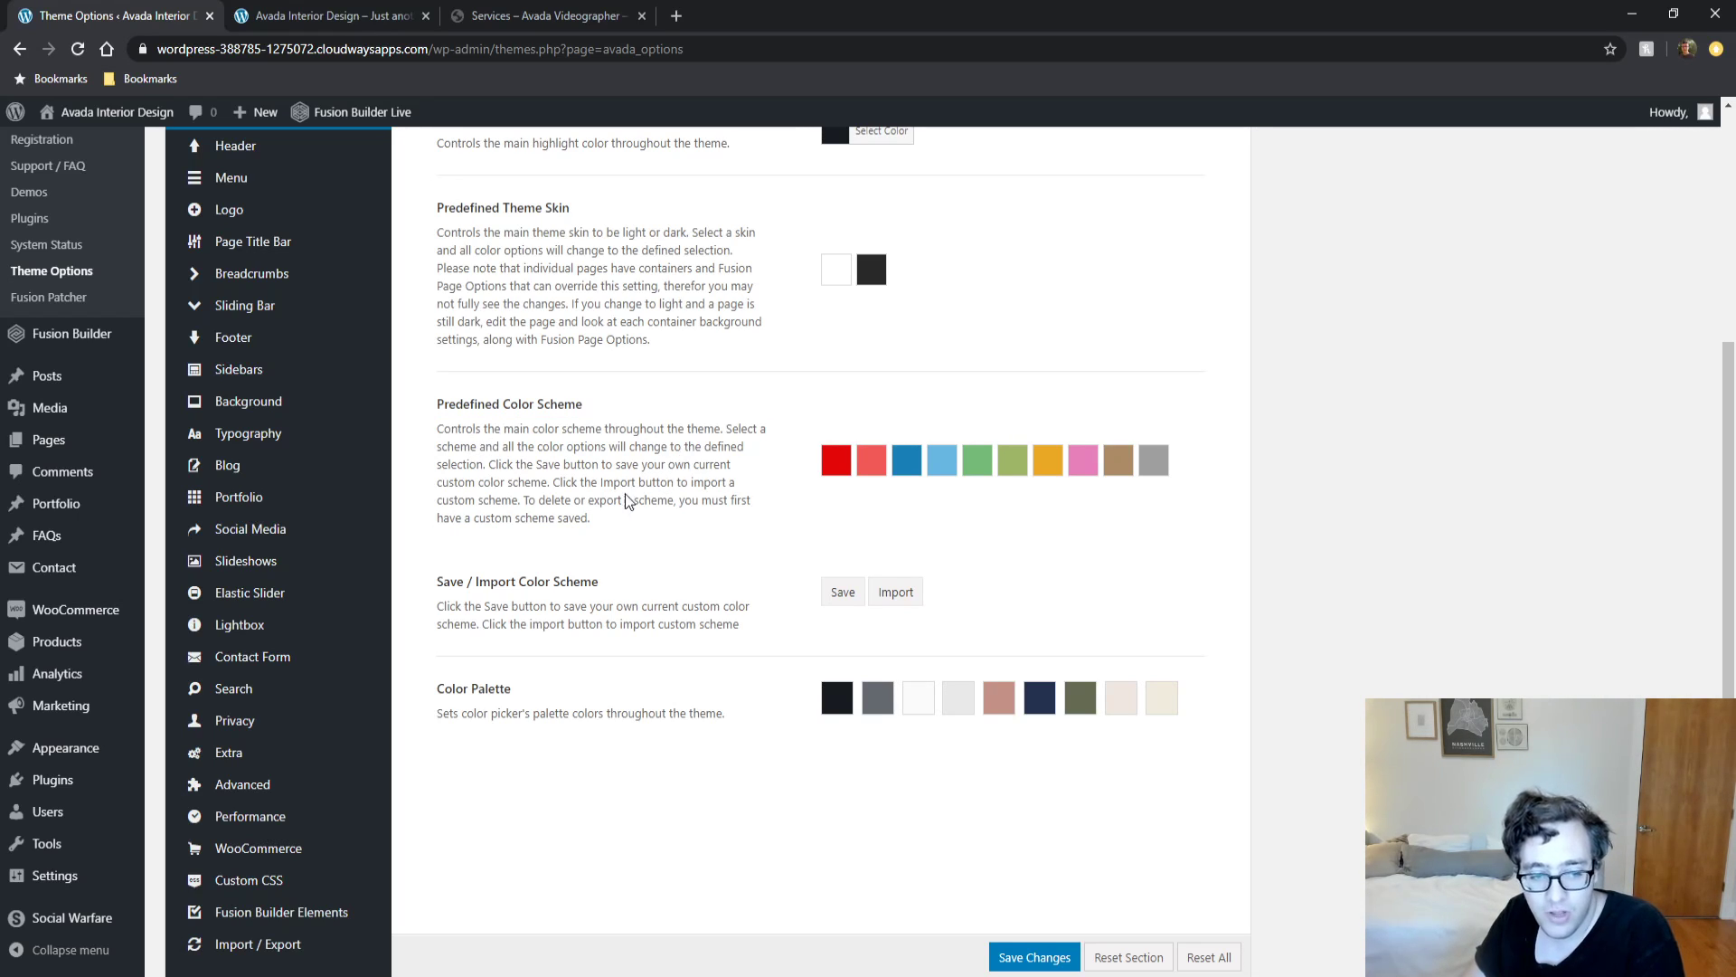
Read the Save / Import Color Scheme description in the Colors options, then return to the section's beginning.
scroll(572, 561, "down", 1)
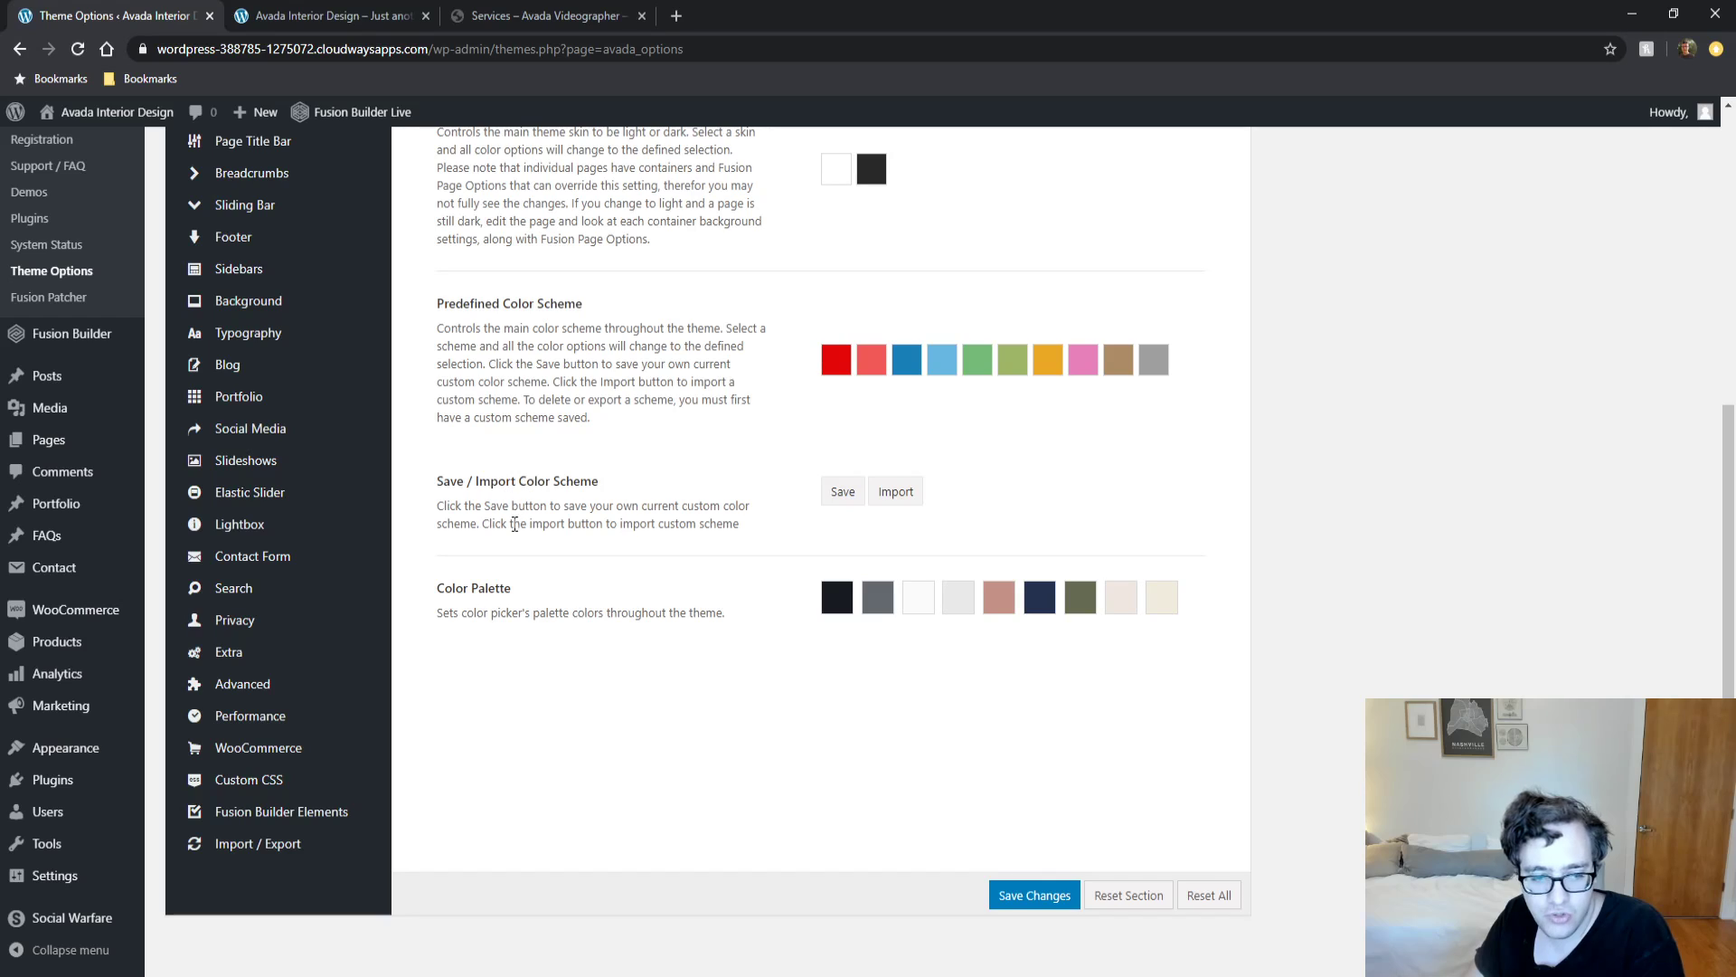
left_click_drag(513, 525, 746, 530)
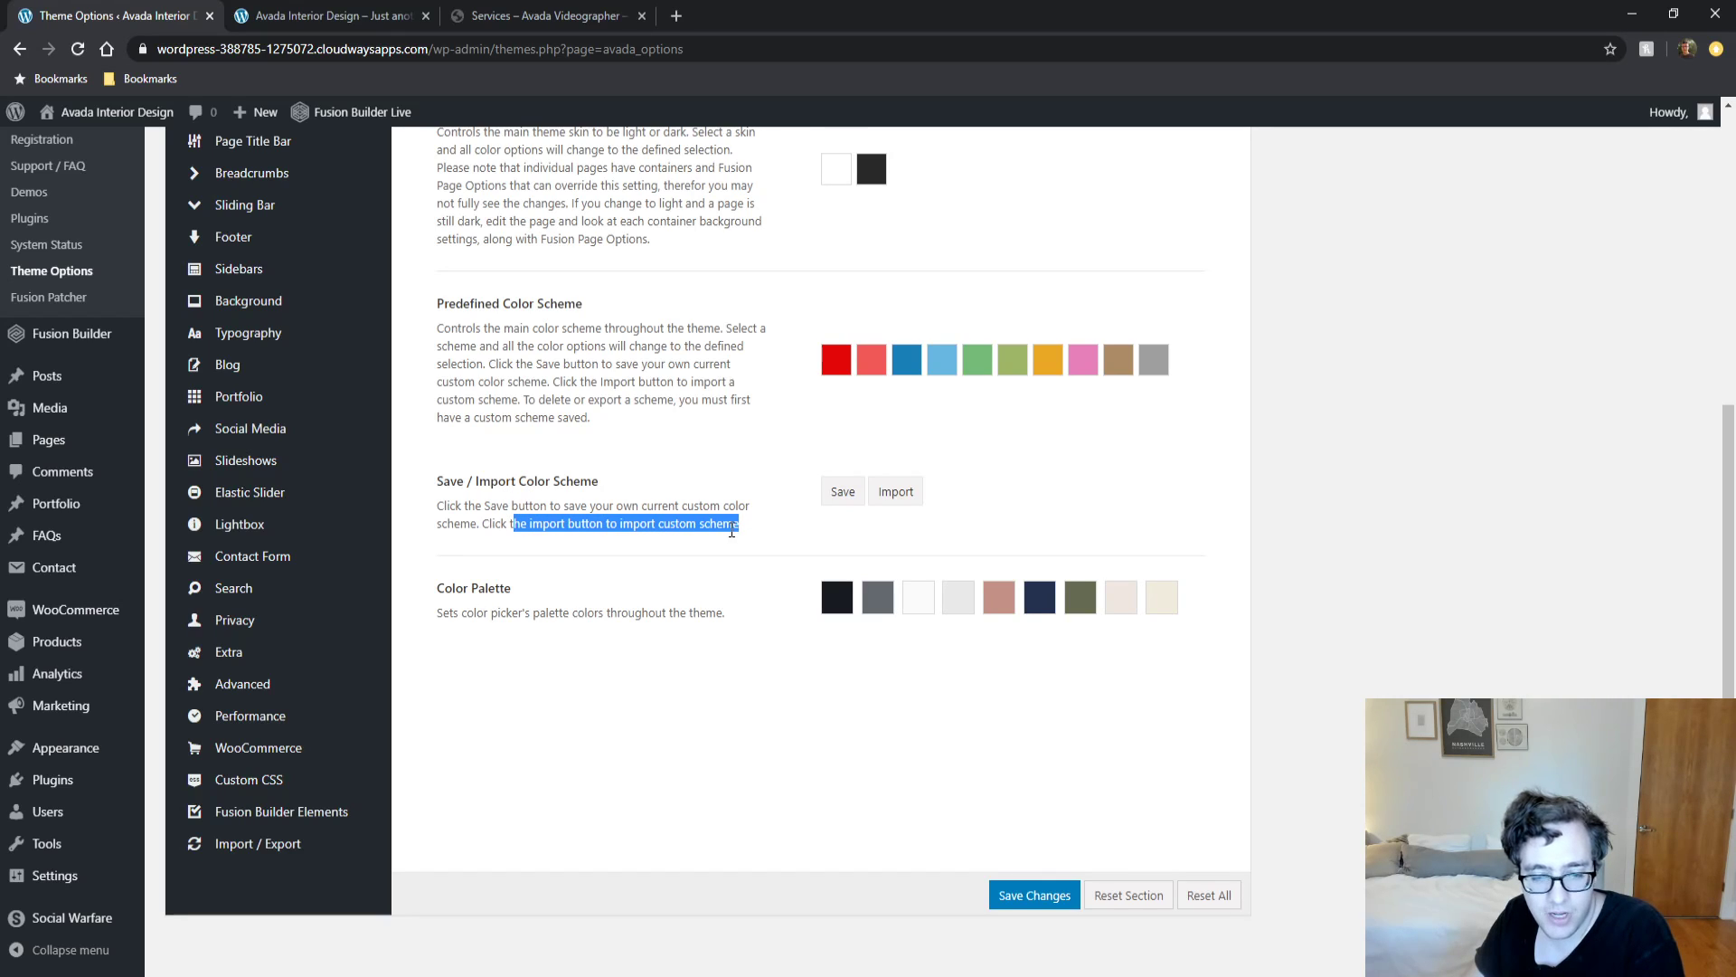
left_click(731, 529)
triple_click(731, 529)
left_click(663, 534)
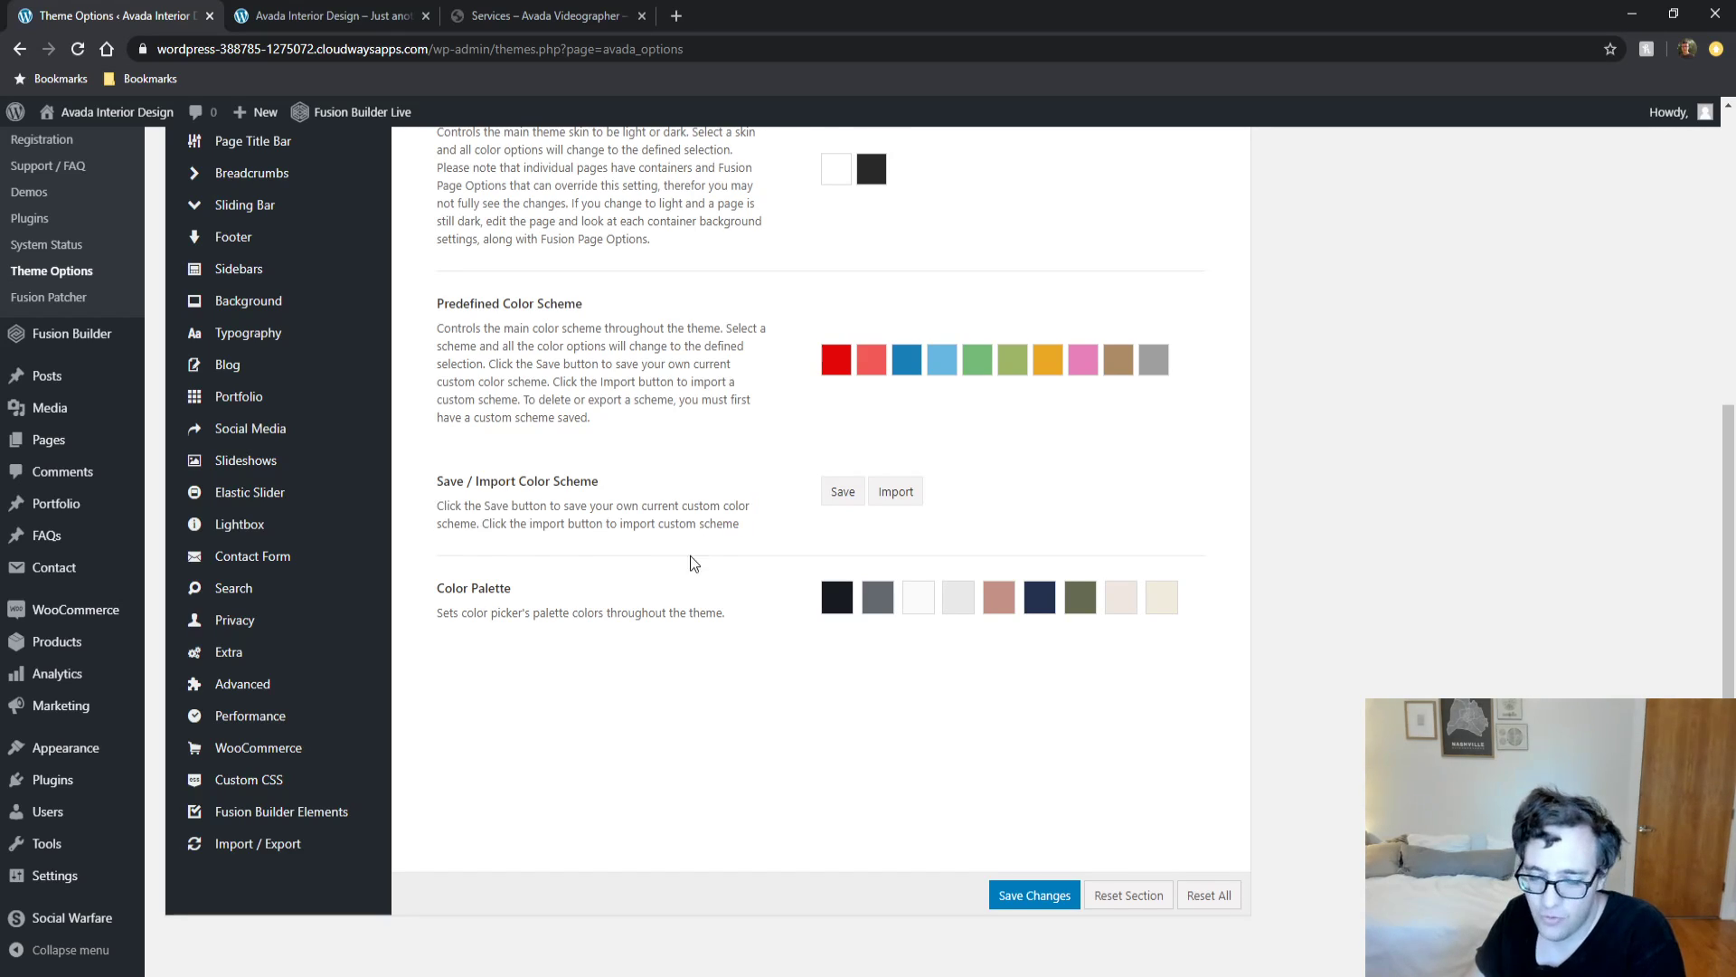
scroll(658, 534, "up", 5)
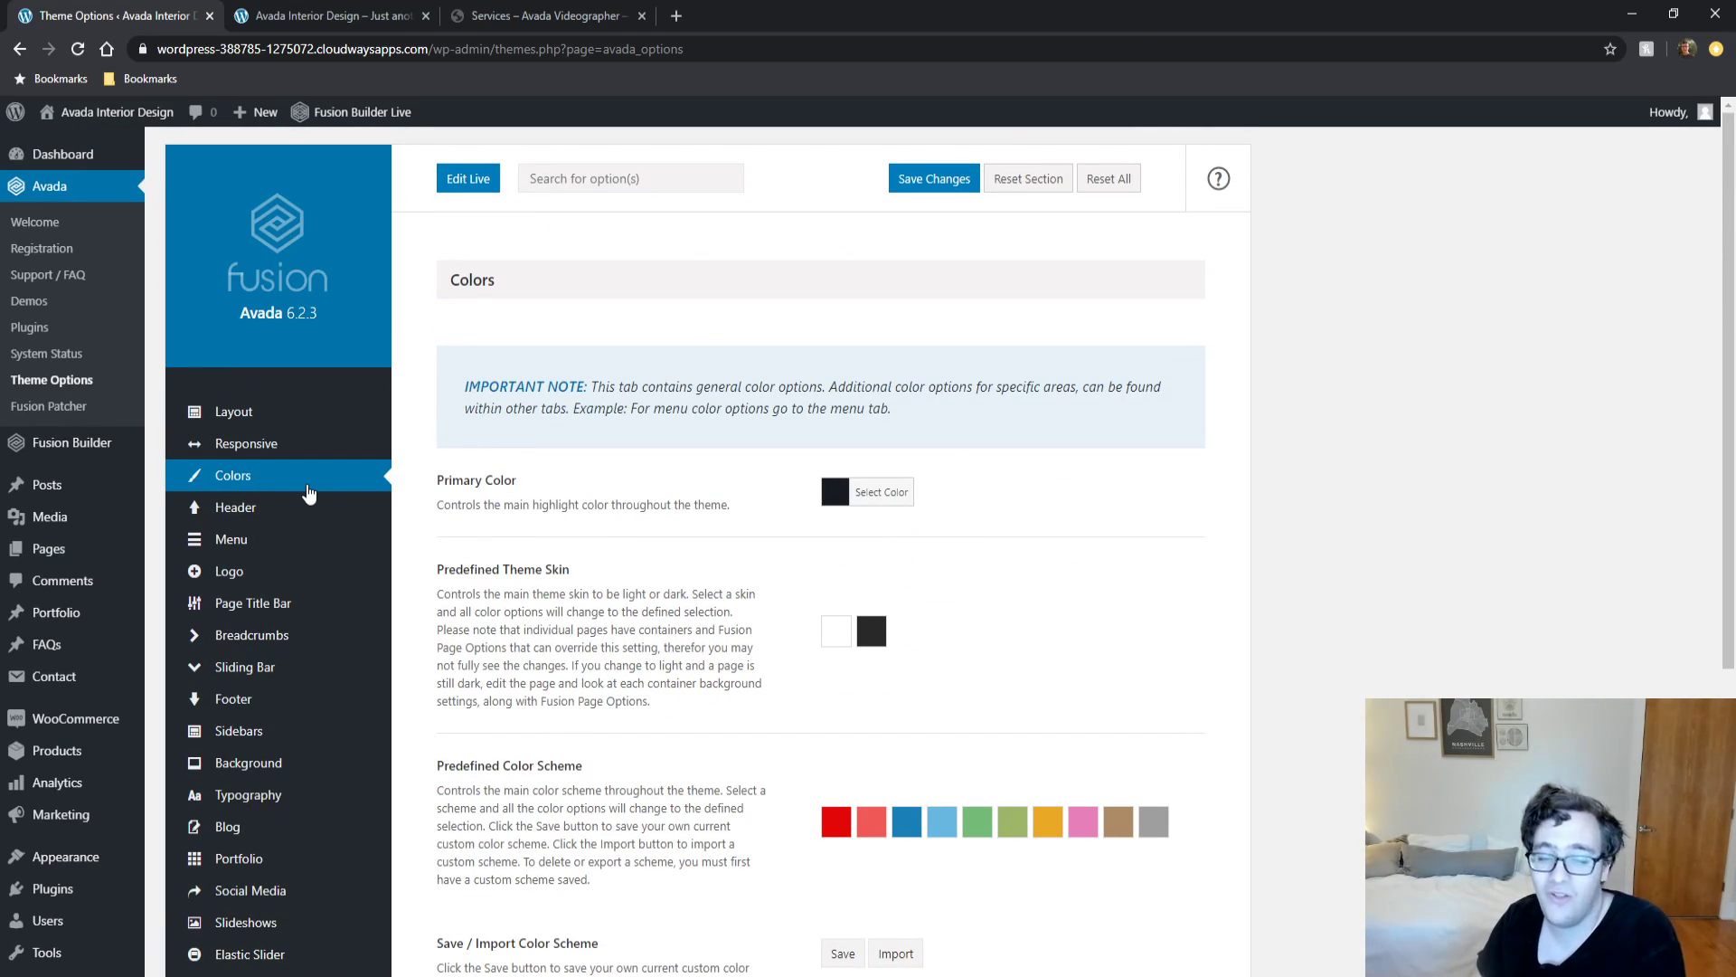
Open the Header Content options and skim them from Header Position down to Slider Position.
mouse_move(283, 512)
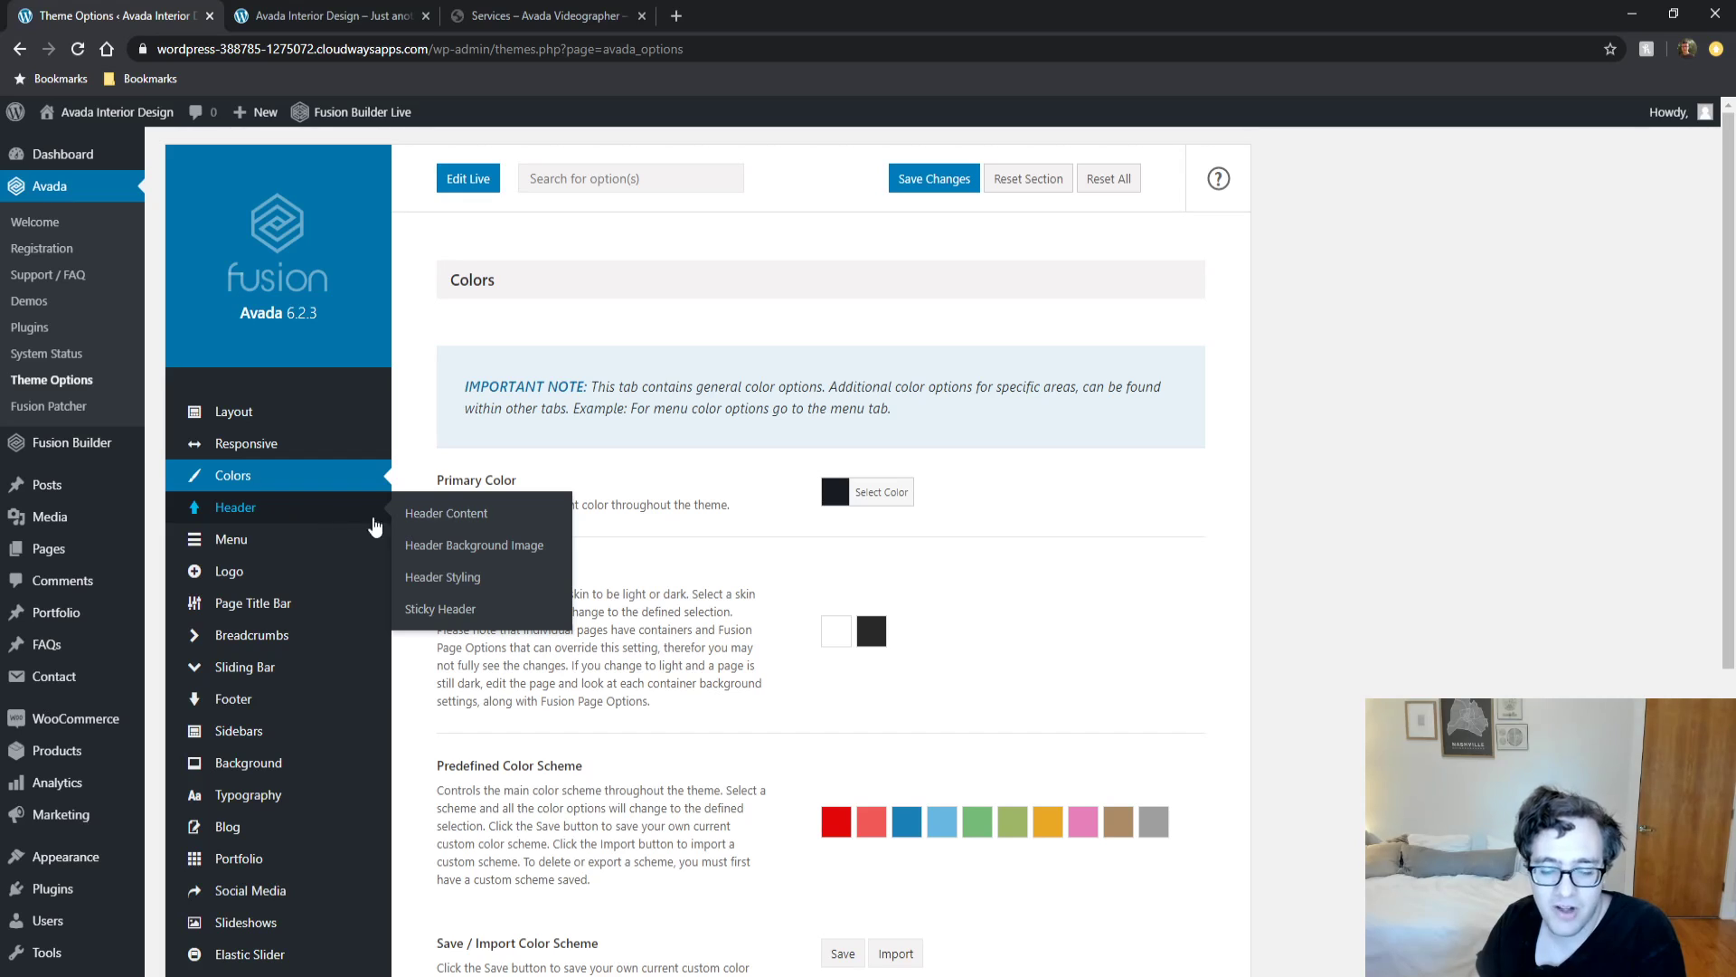
scroll(790, 432, "down", 2)
mouse_move(290, 386)
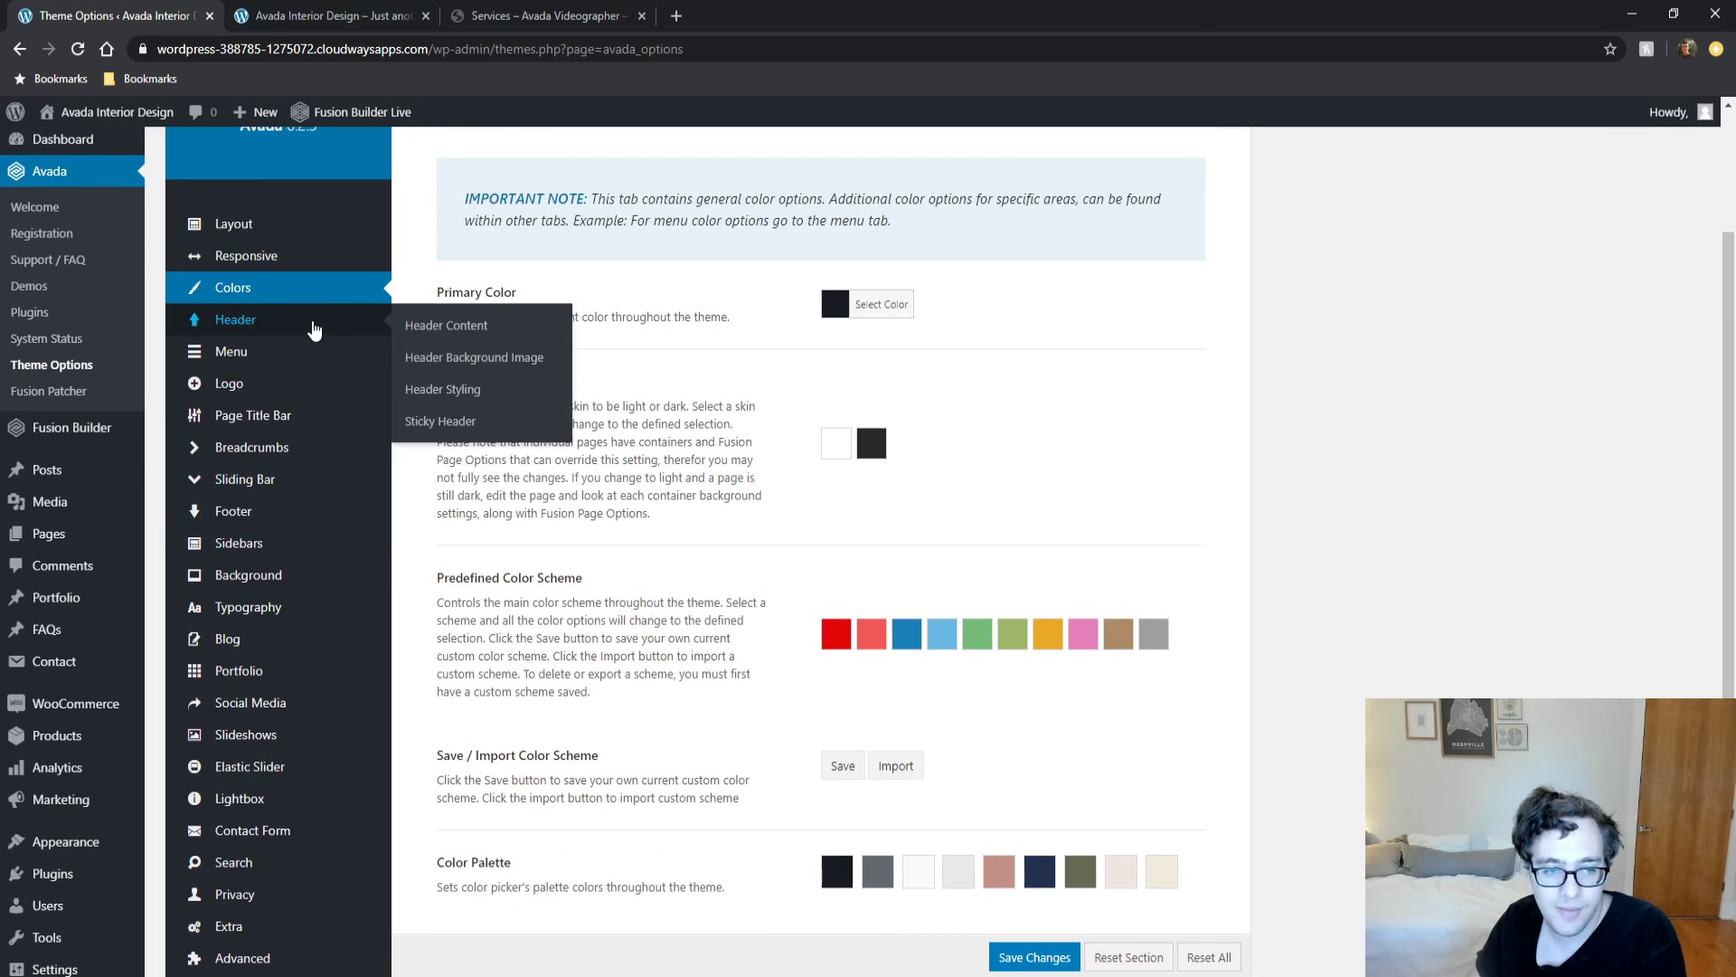
left_click(316, 327)
scroll(561, 524, "up", 2)
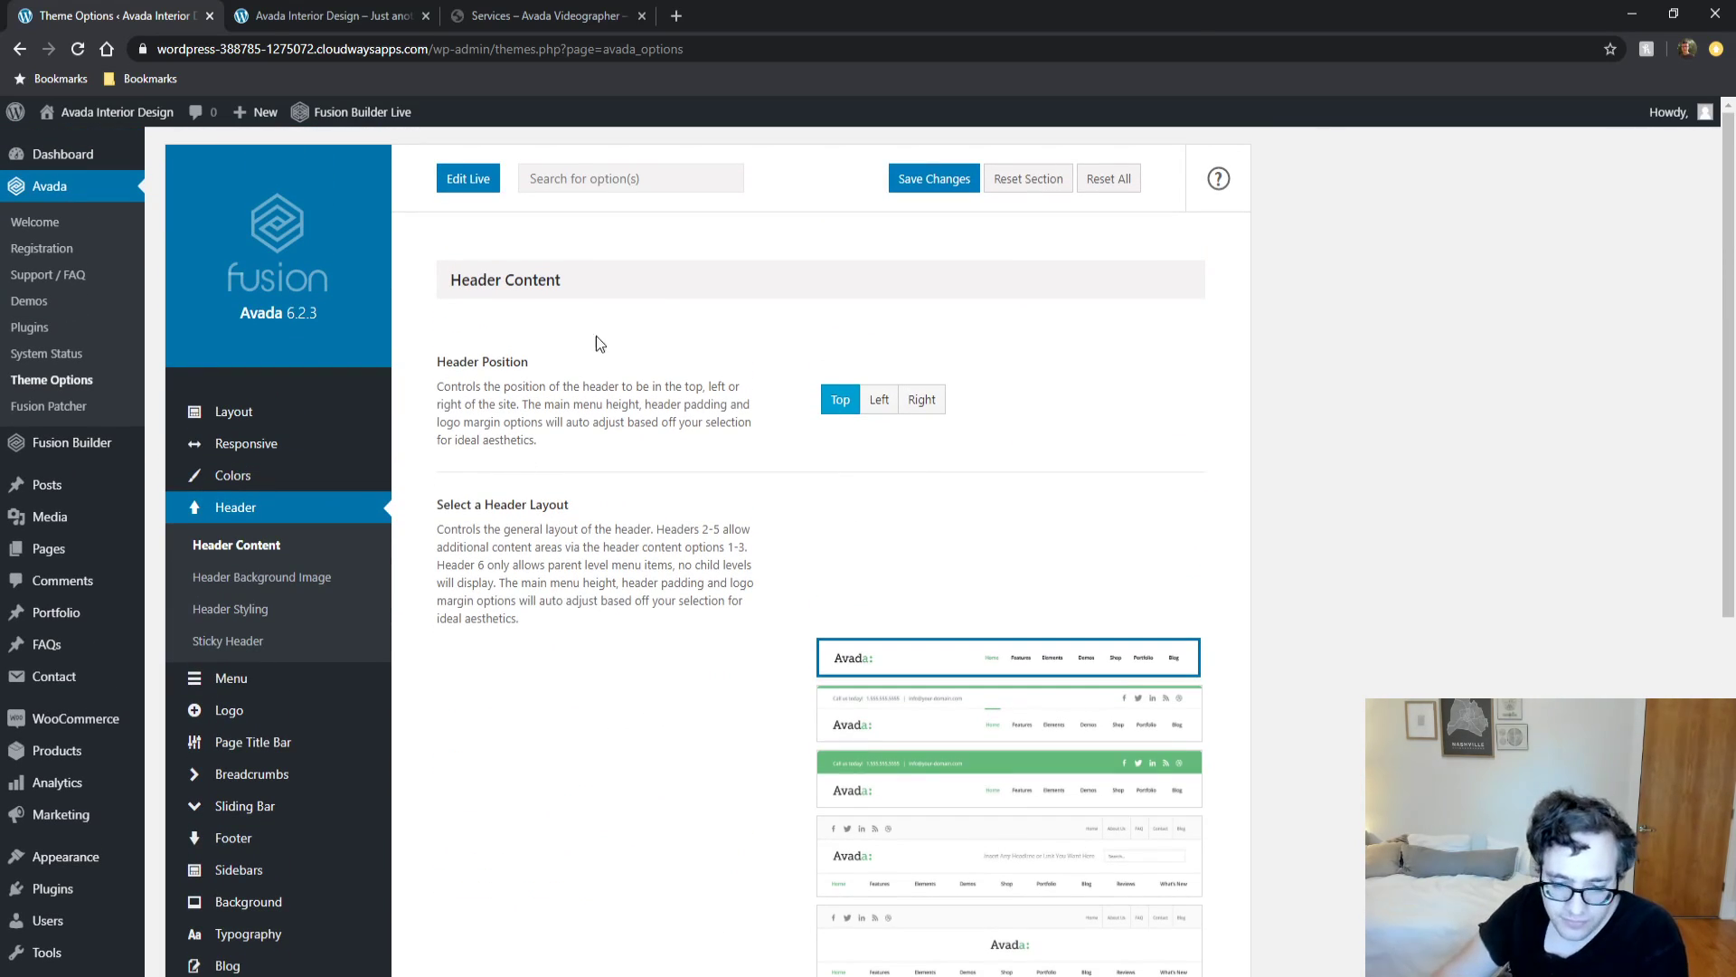
scroll(584, 538, "down", 7)
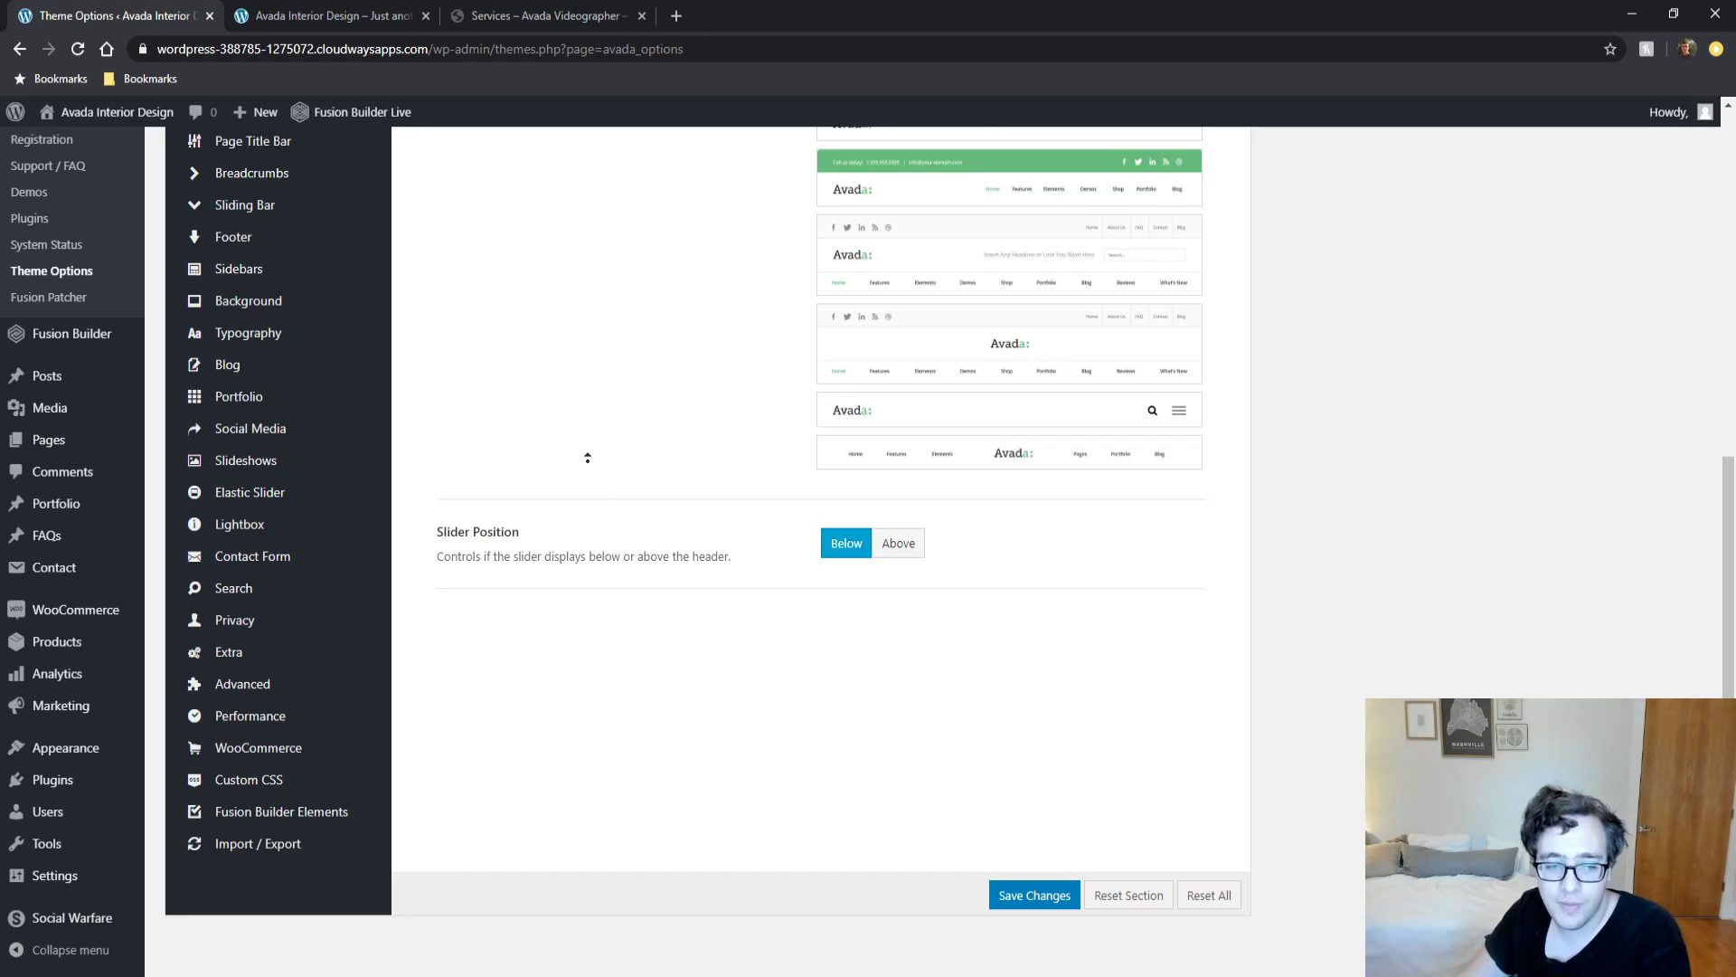
scroll(588, 458, "up", 8)
Compare the enlarged previews under Select a Header Layout and read the Slider Position description.
scroll(712, 333, "down", 3)
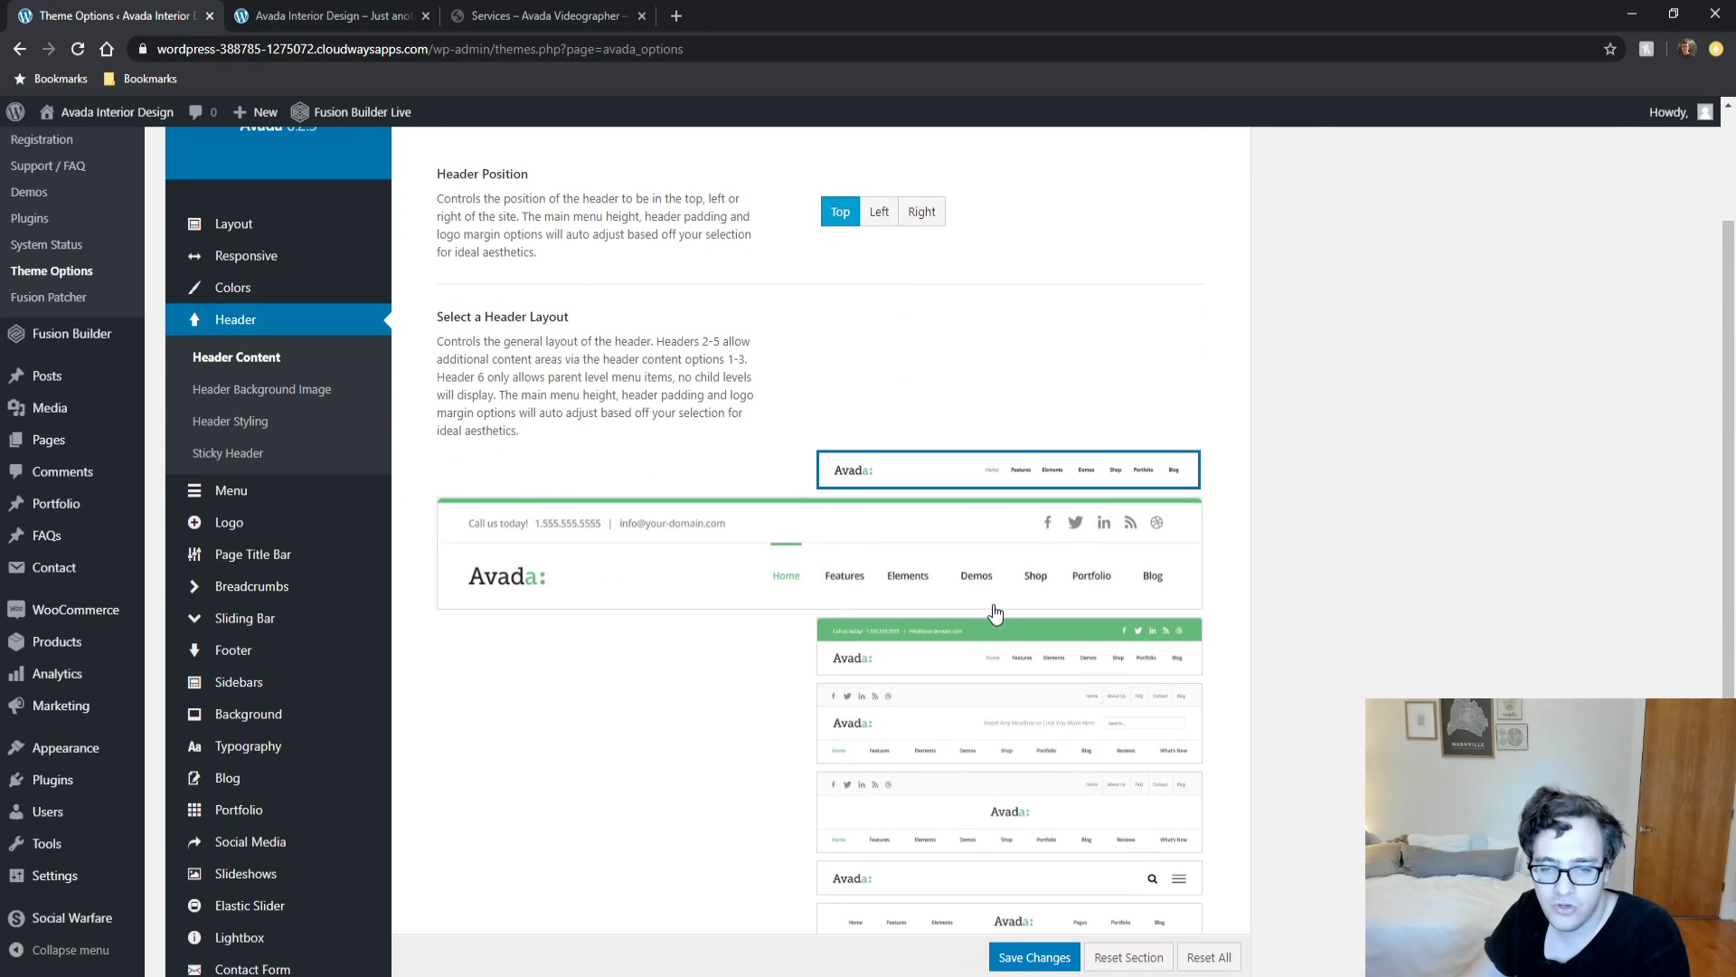
scroll(1032, 748, "down", 2)
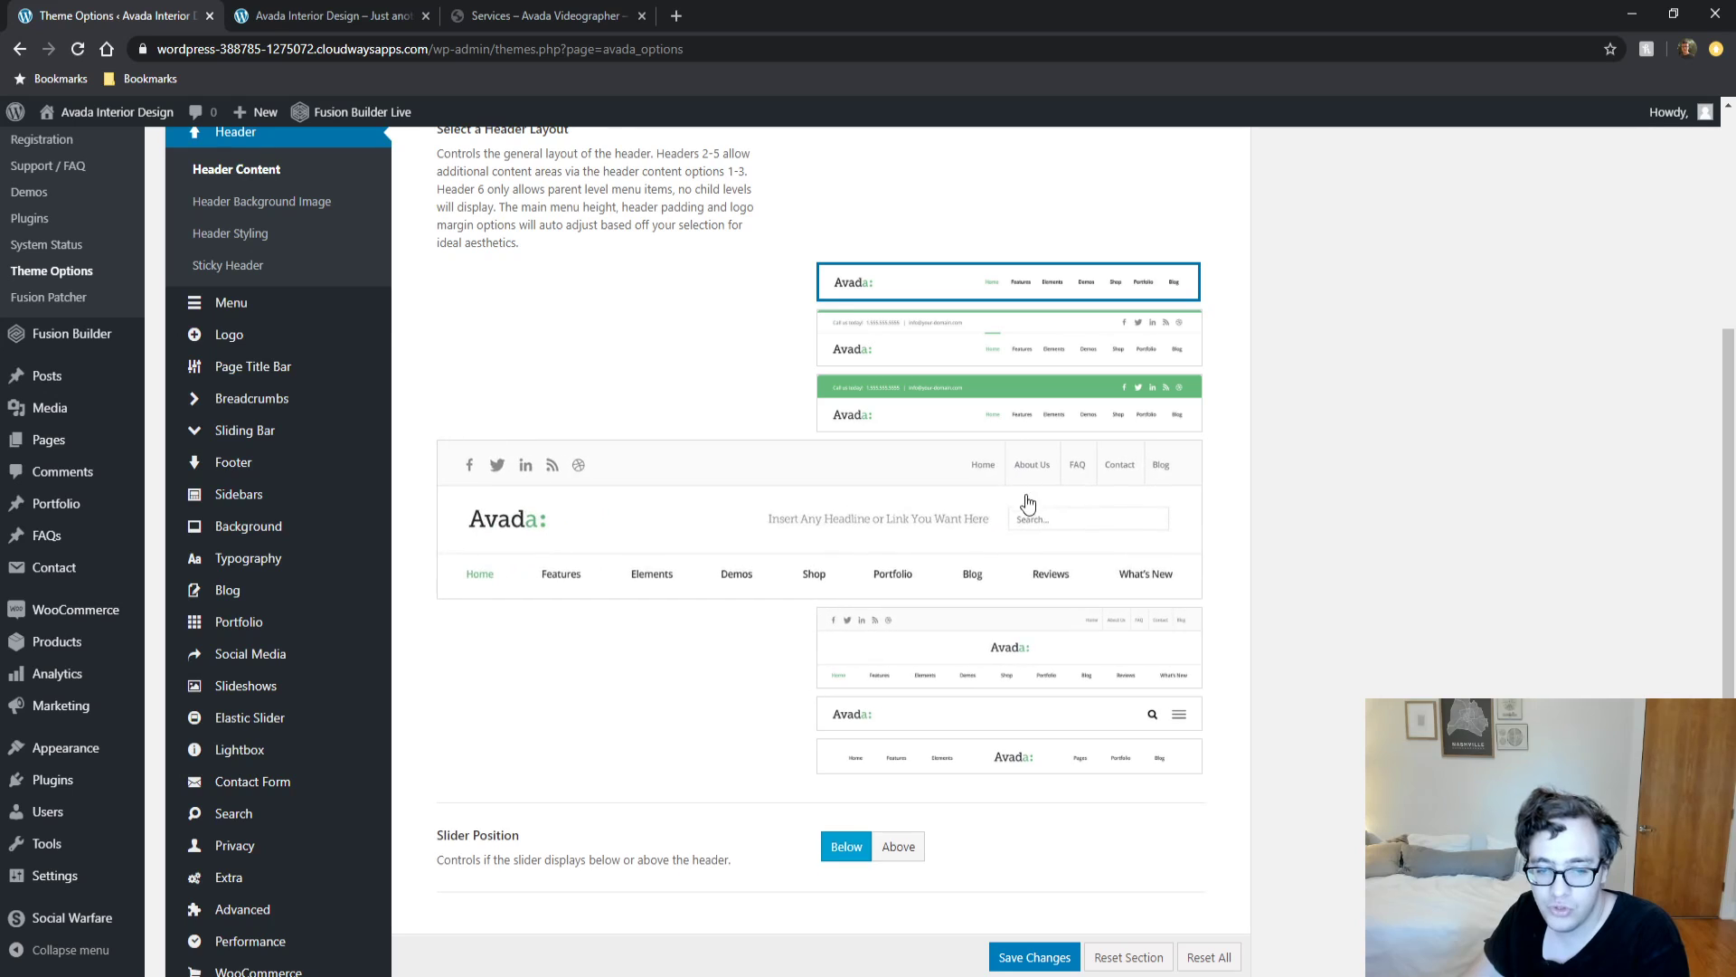
scroll(1040, 542, "up", 1)
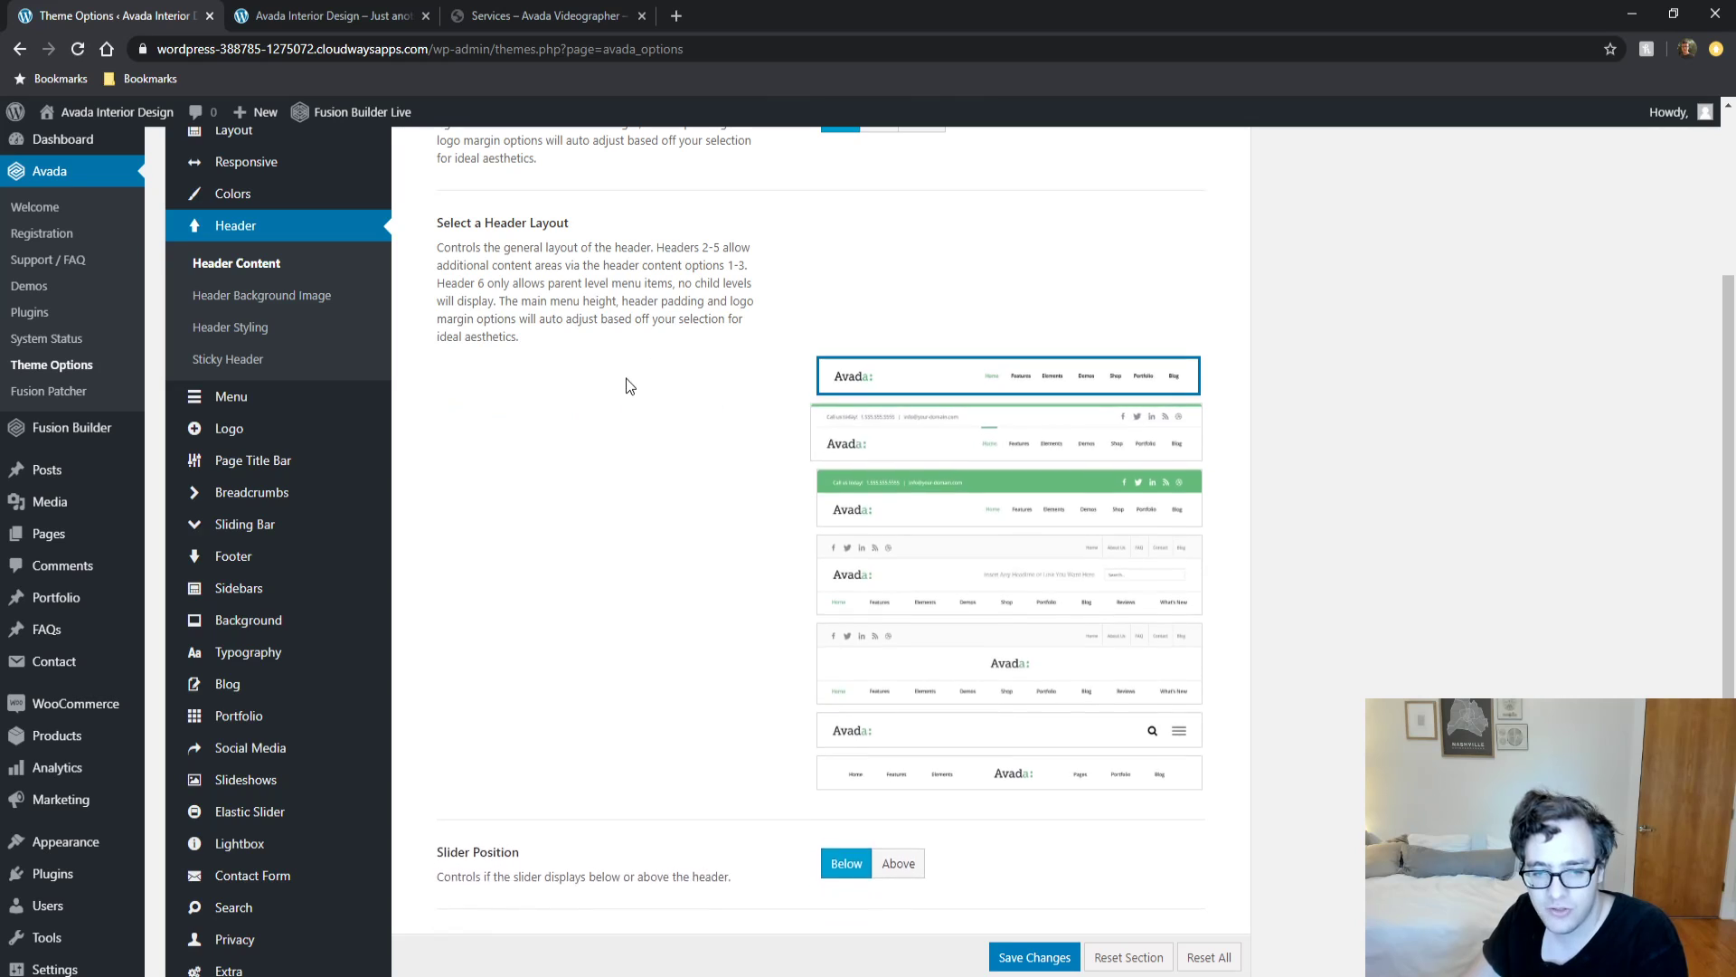
scroll(678, 538, "down", 2)
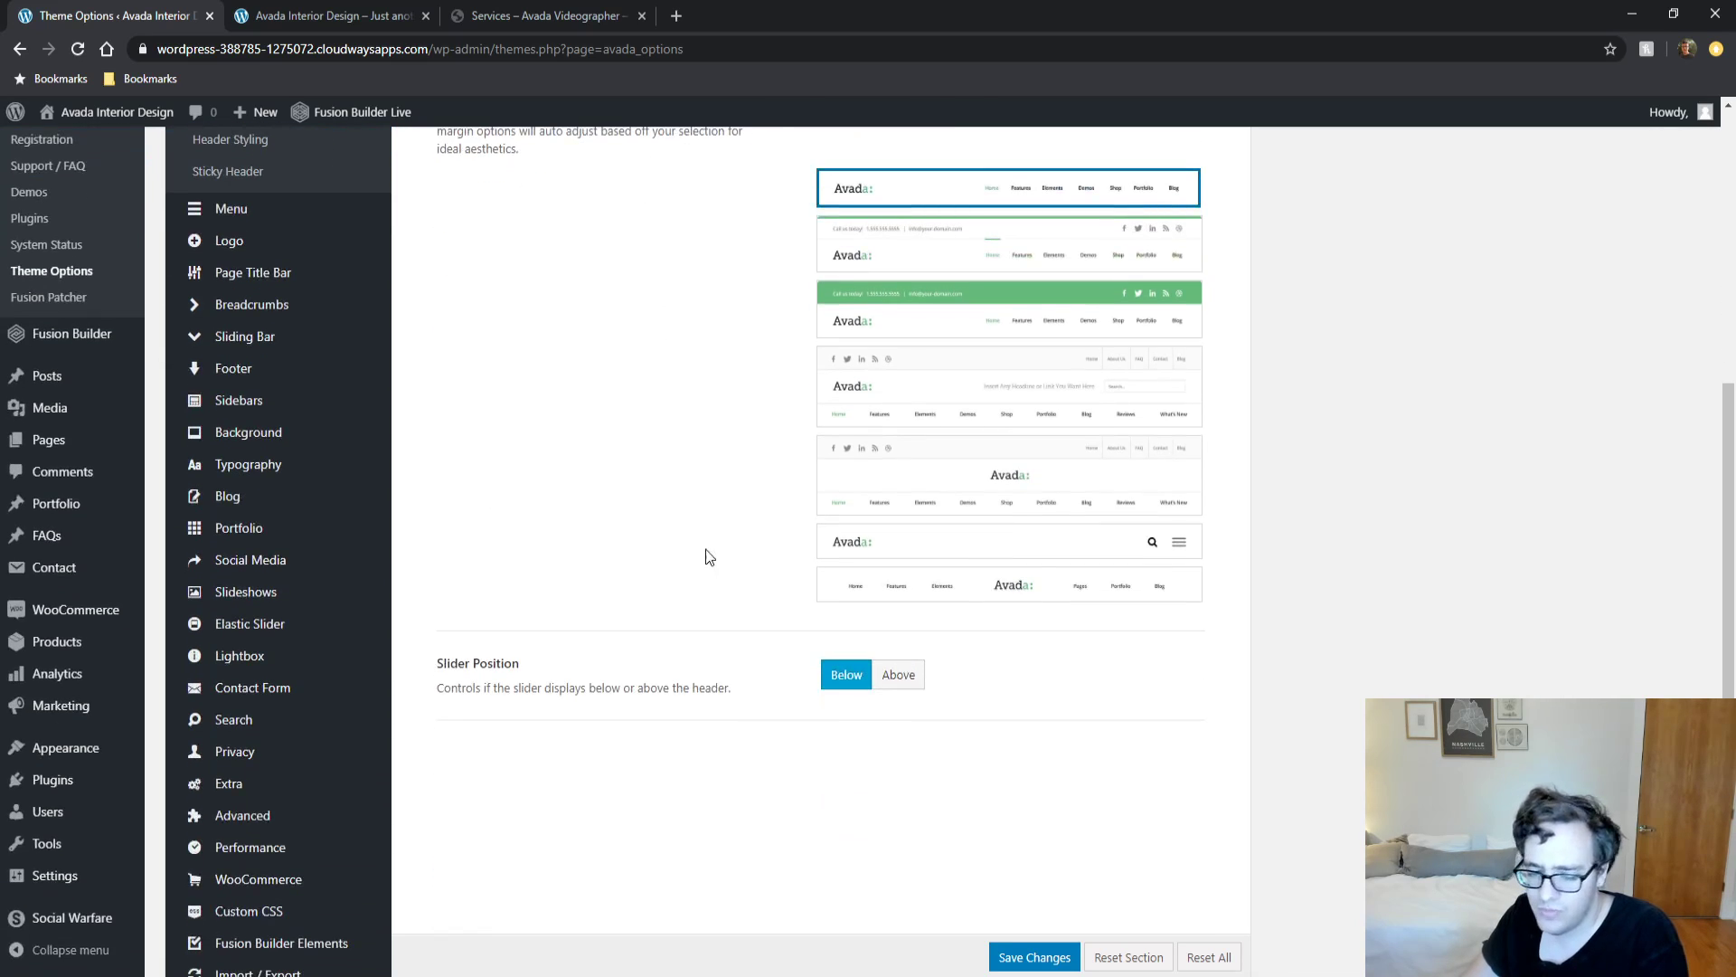
left_click_drag(724, 704, 479, 665)
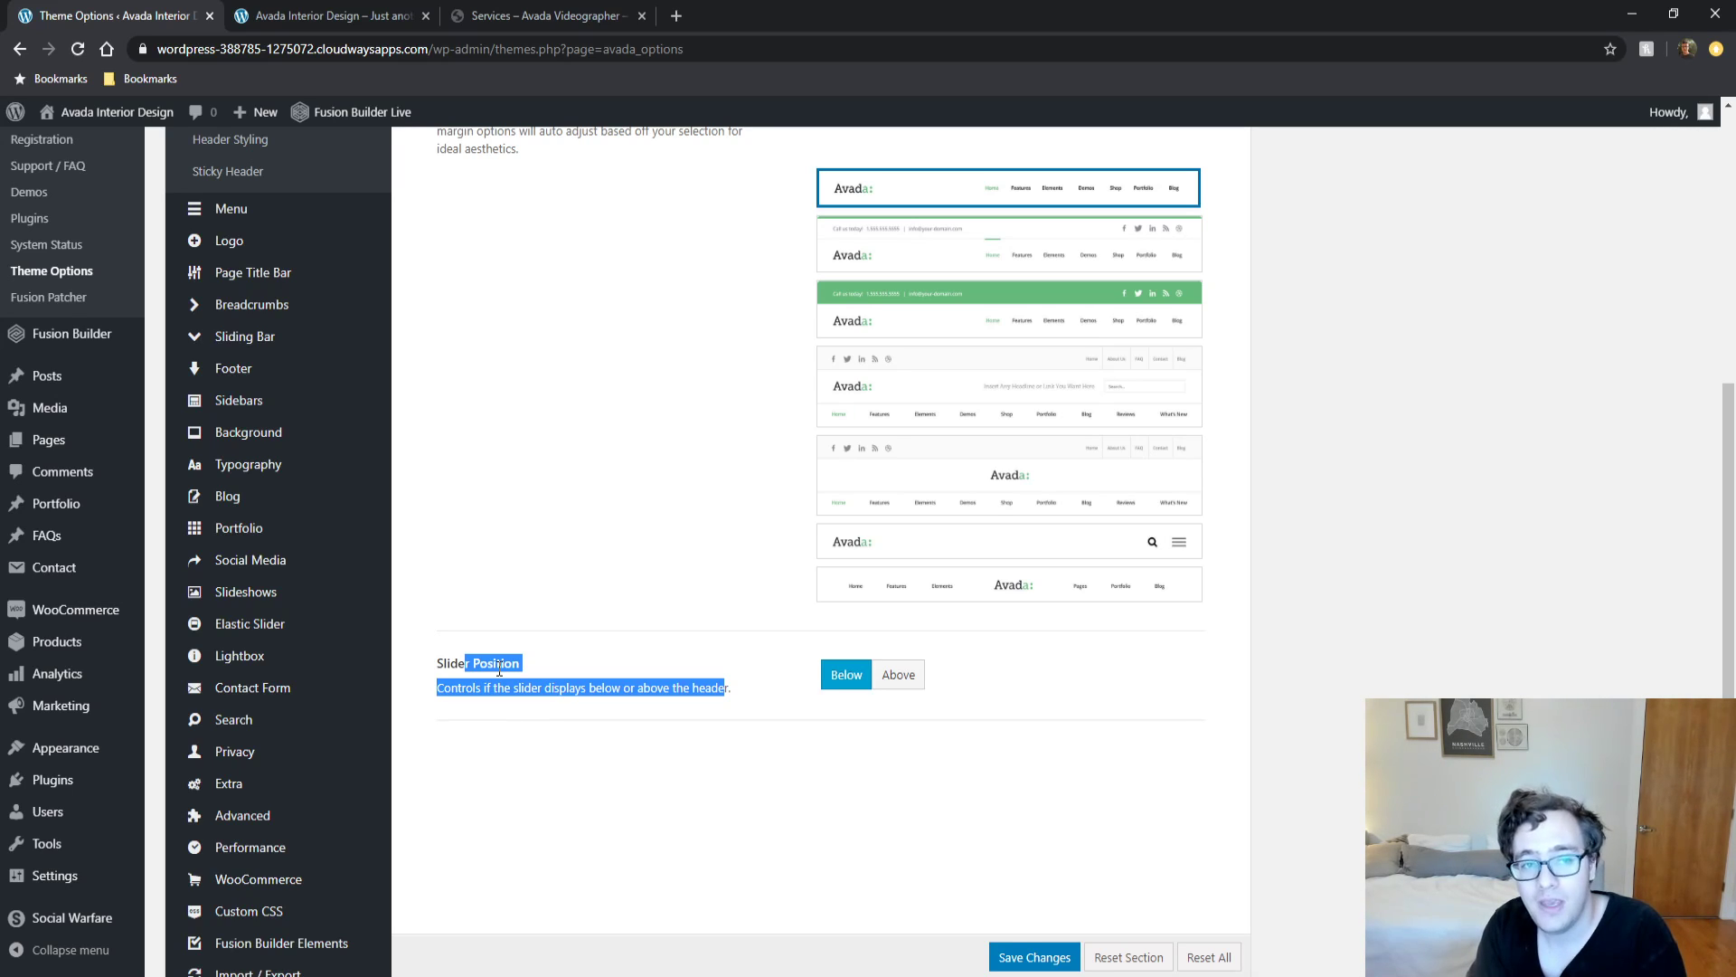
scroll(390, 348, "up", 5)
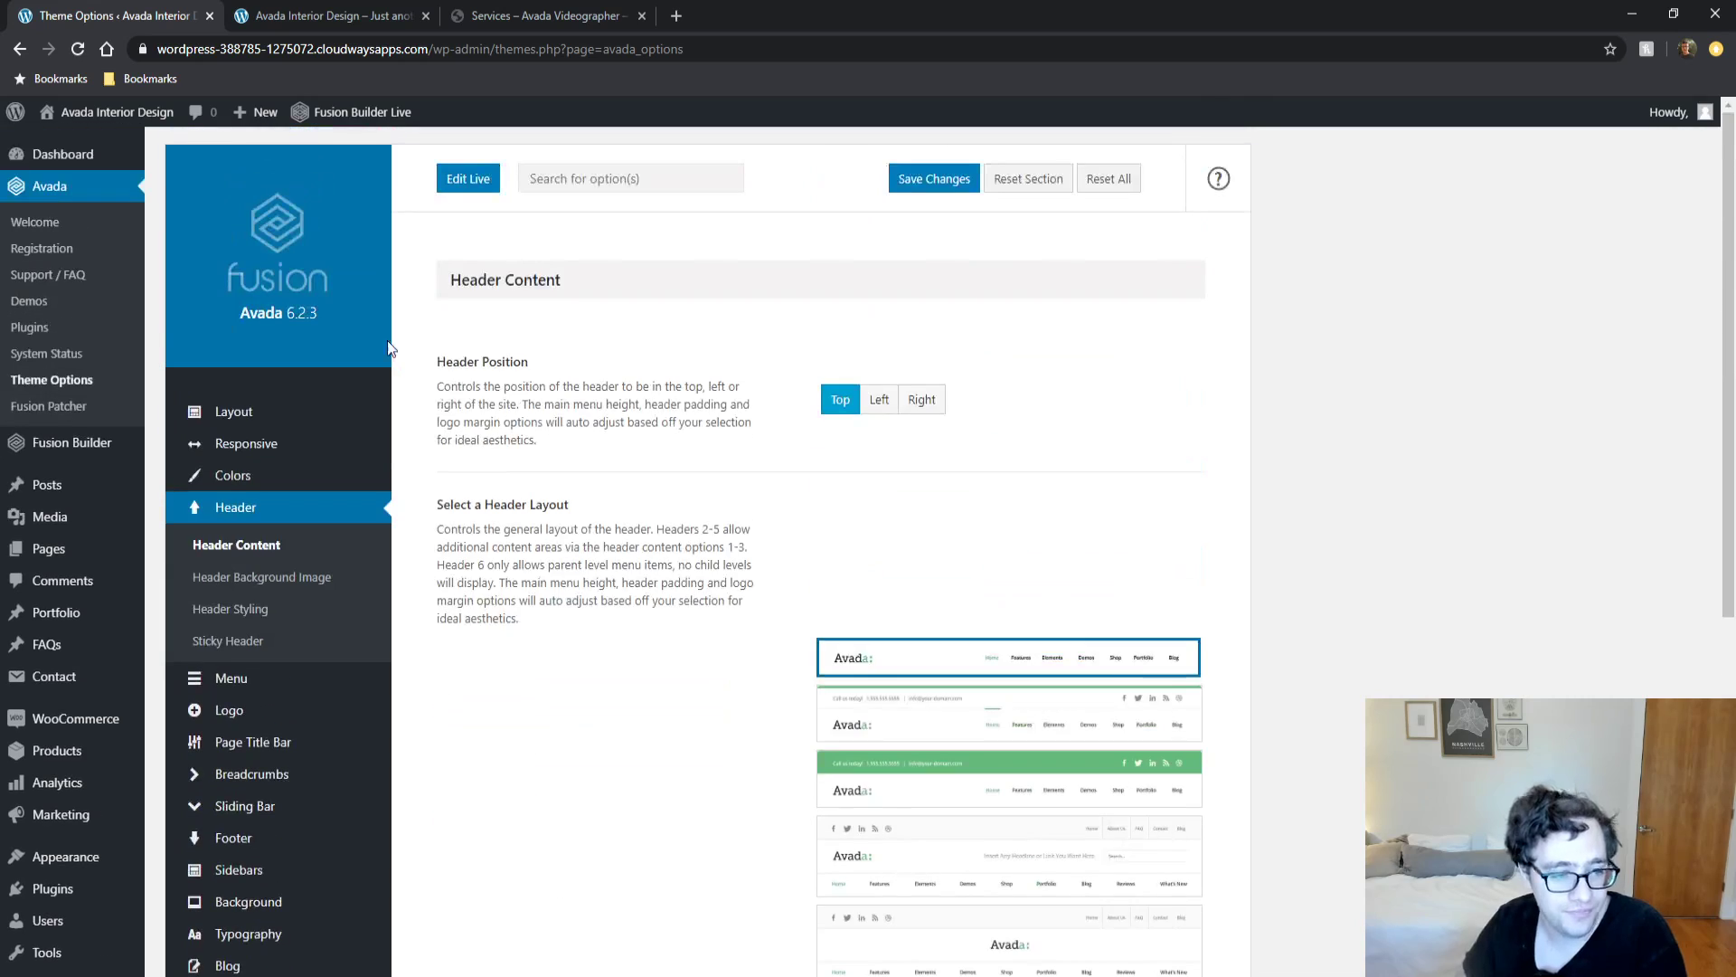
Open Avada's Plugins page in a separate tab placed beside the interior design site, and skim the page.
middle_click(45, 331)
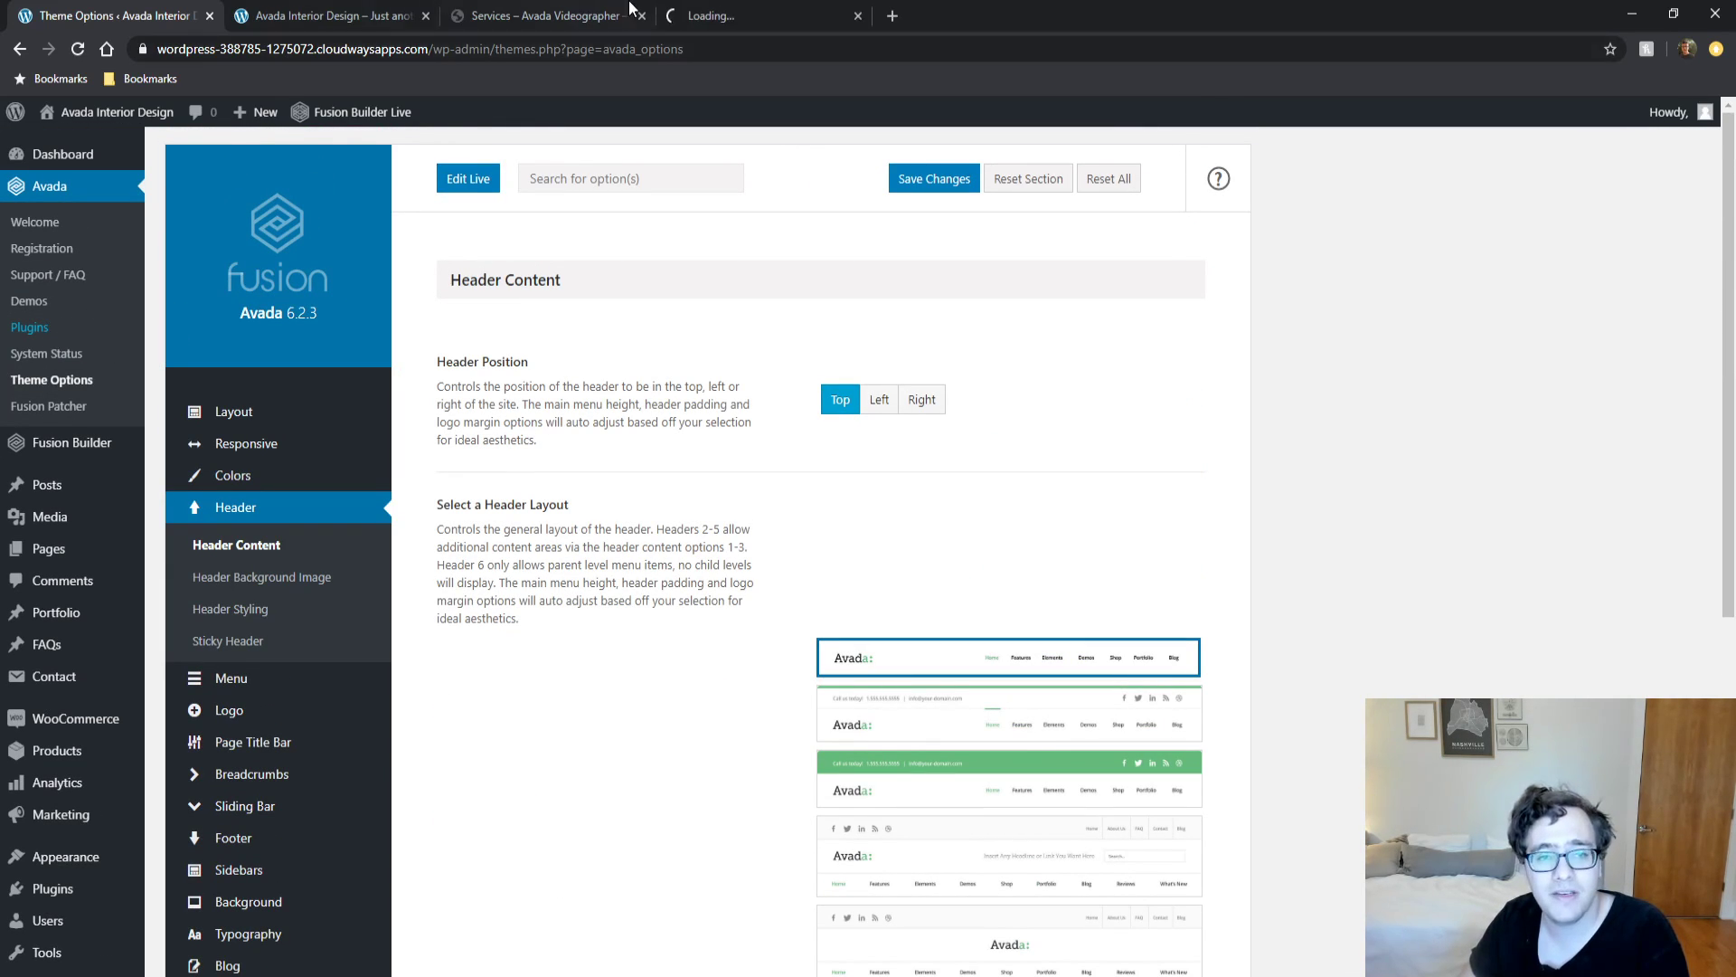
left_click(659, 9)
left_click_drag(659, 9, 611, 12)
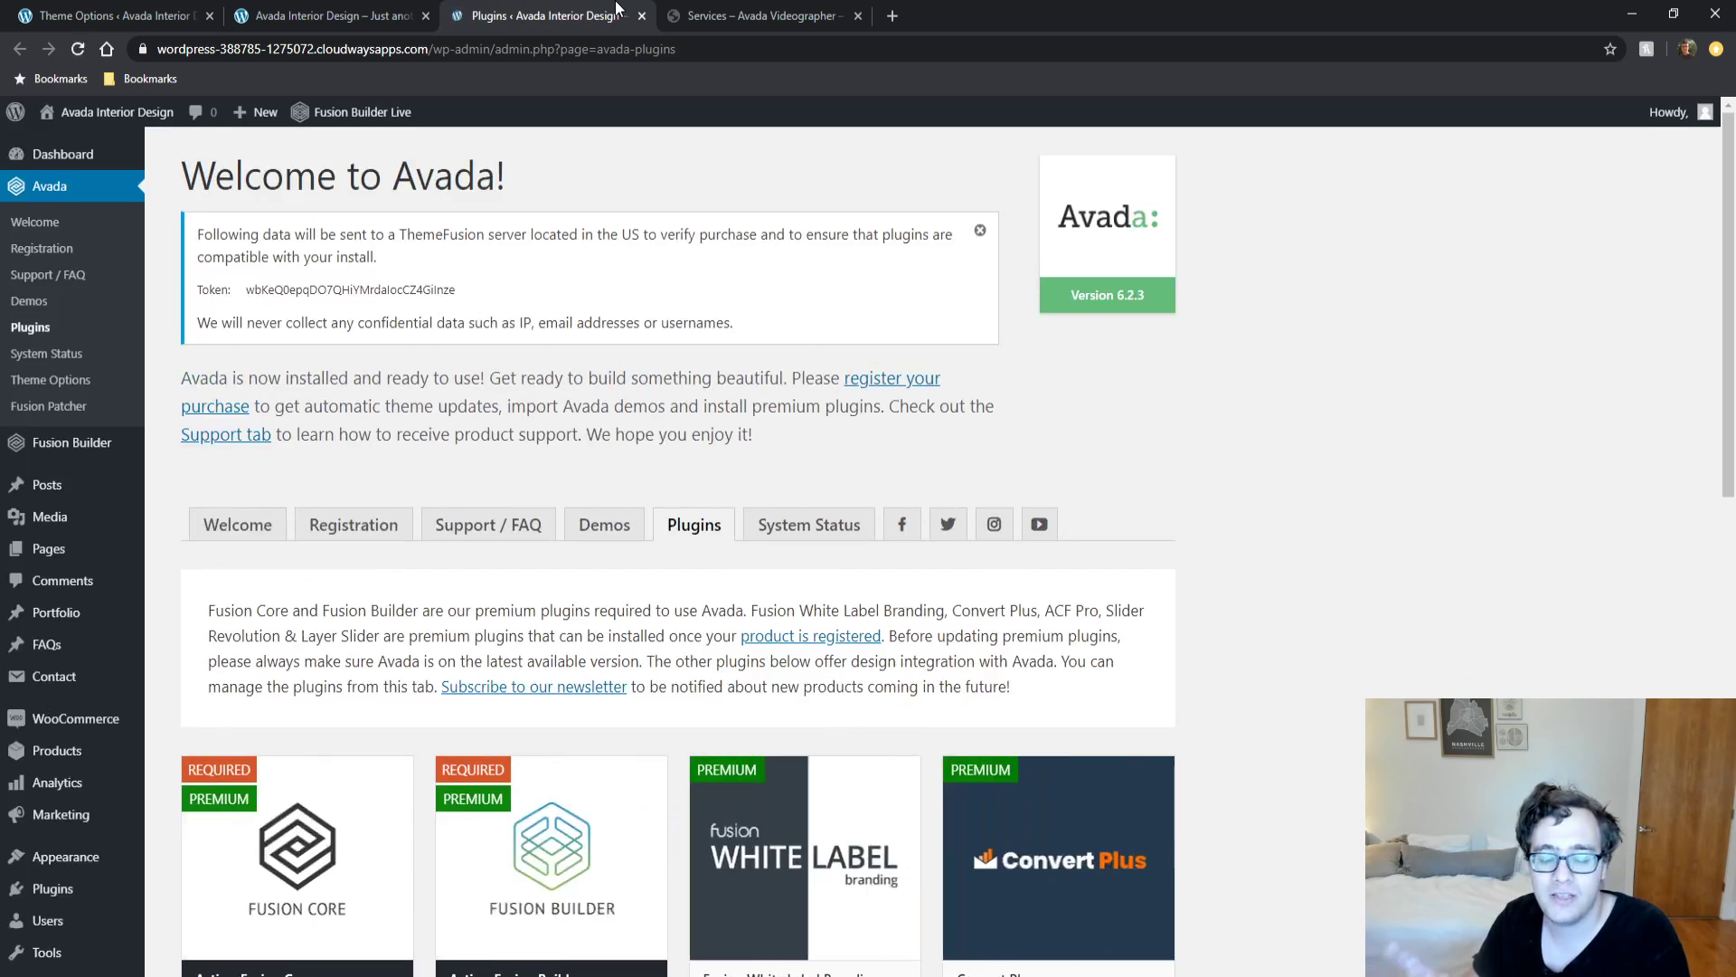
scroll(1192, 324, "down", 10)
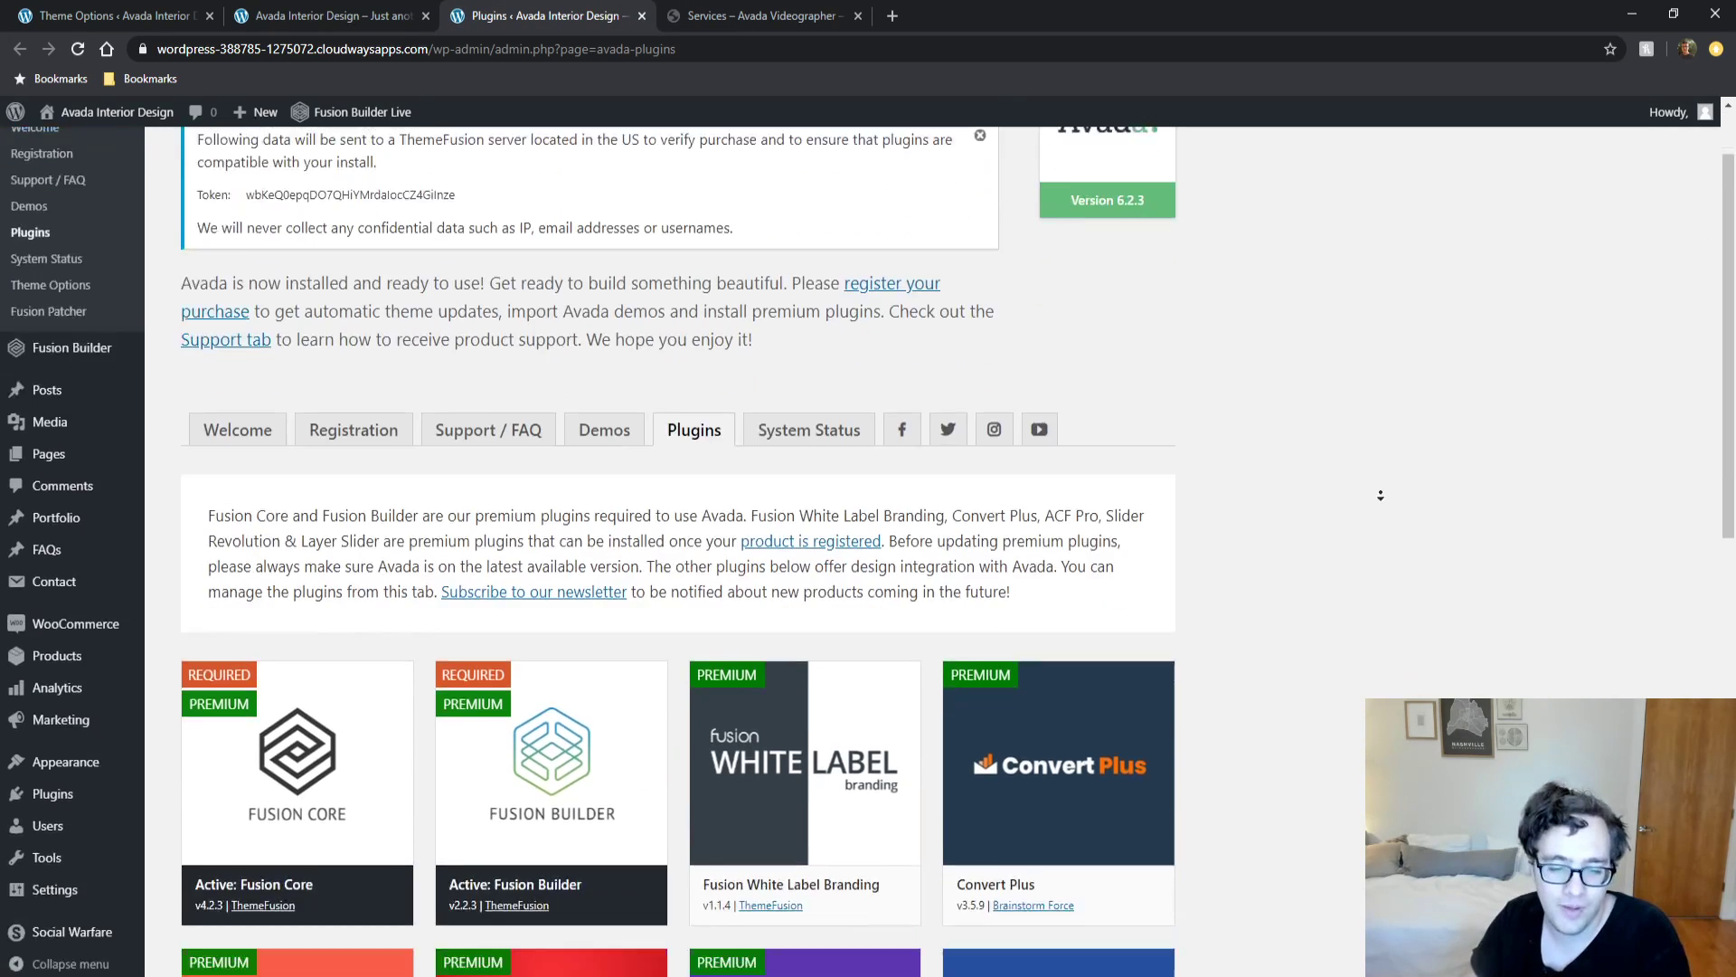
scroll(1356, 360, "up", 10)
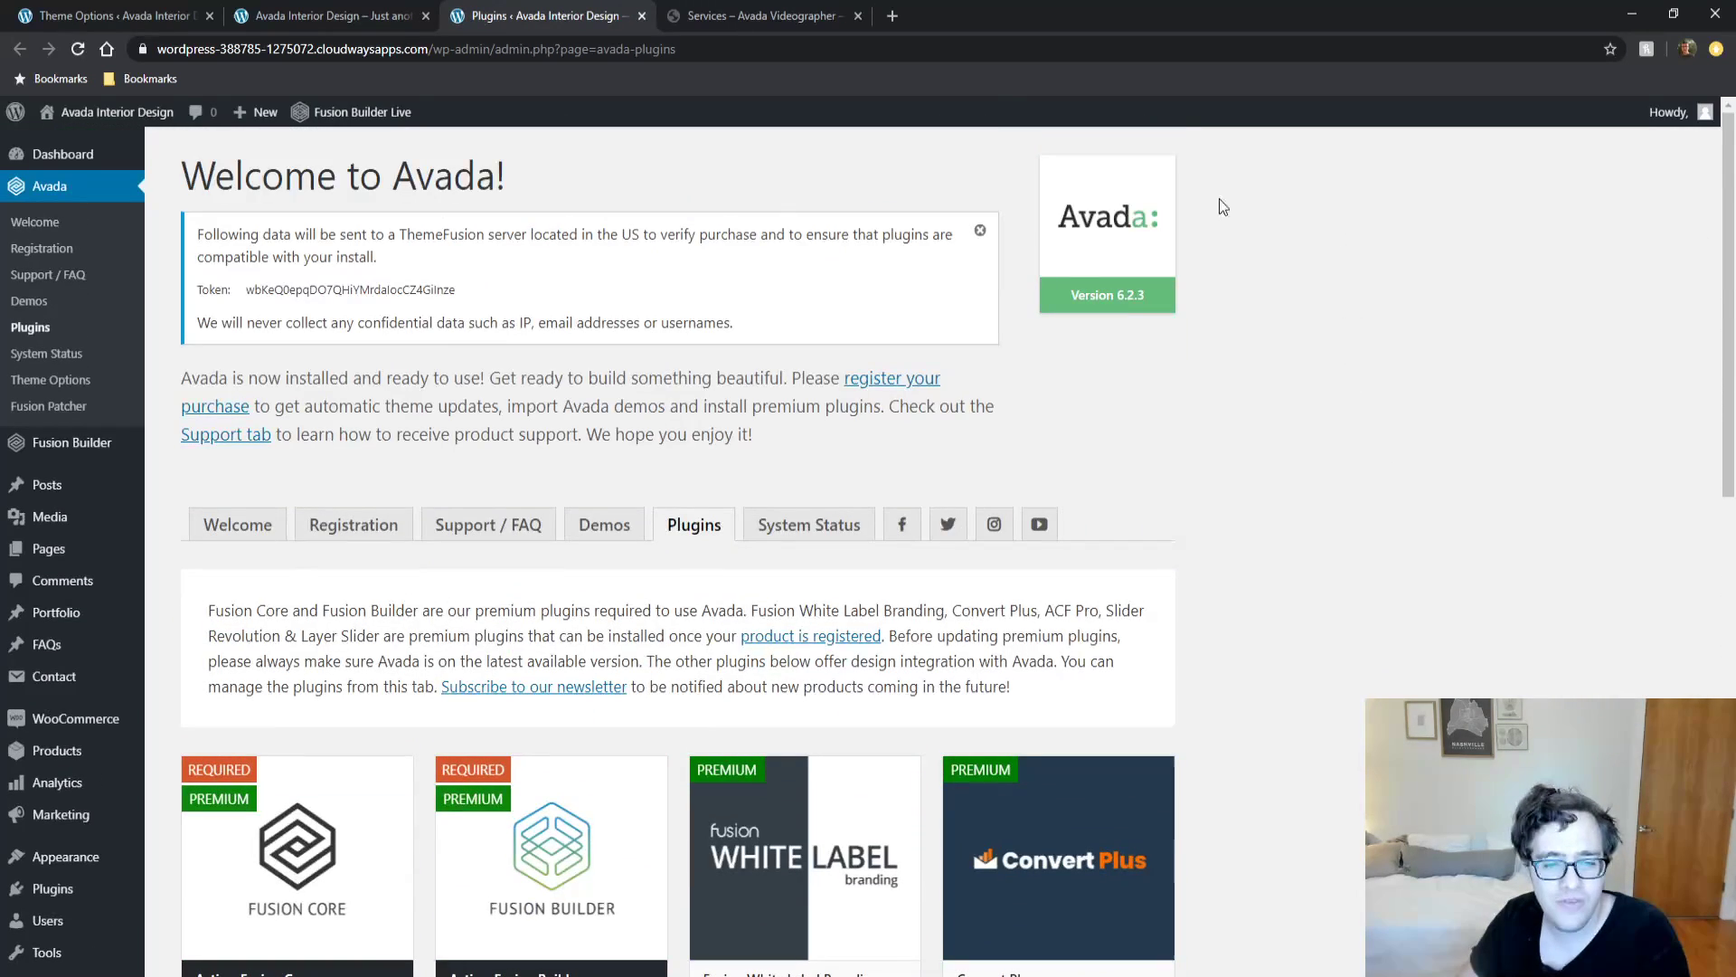
Show Avada's demo library and close the Videographer demo's tab.
left_click(604, 525)
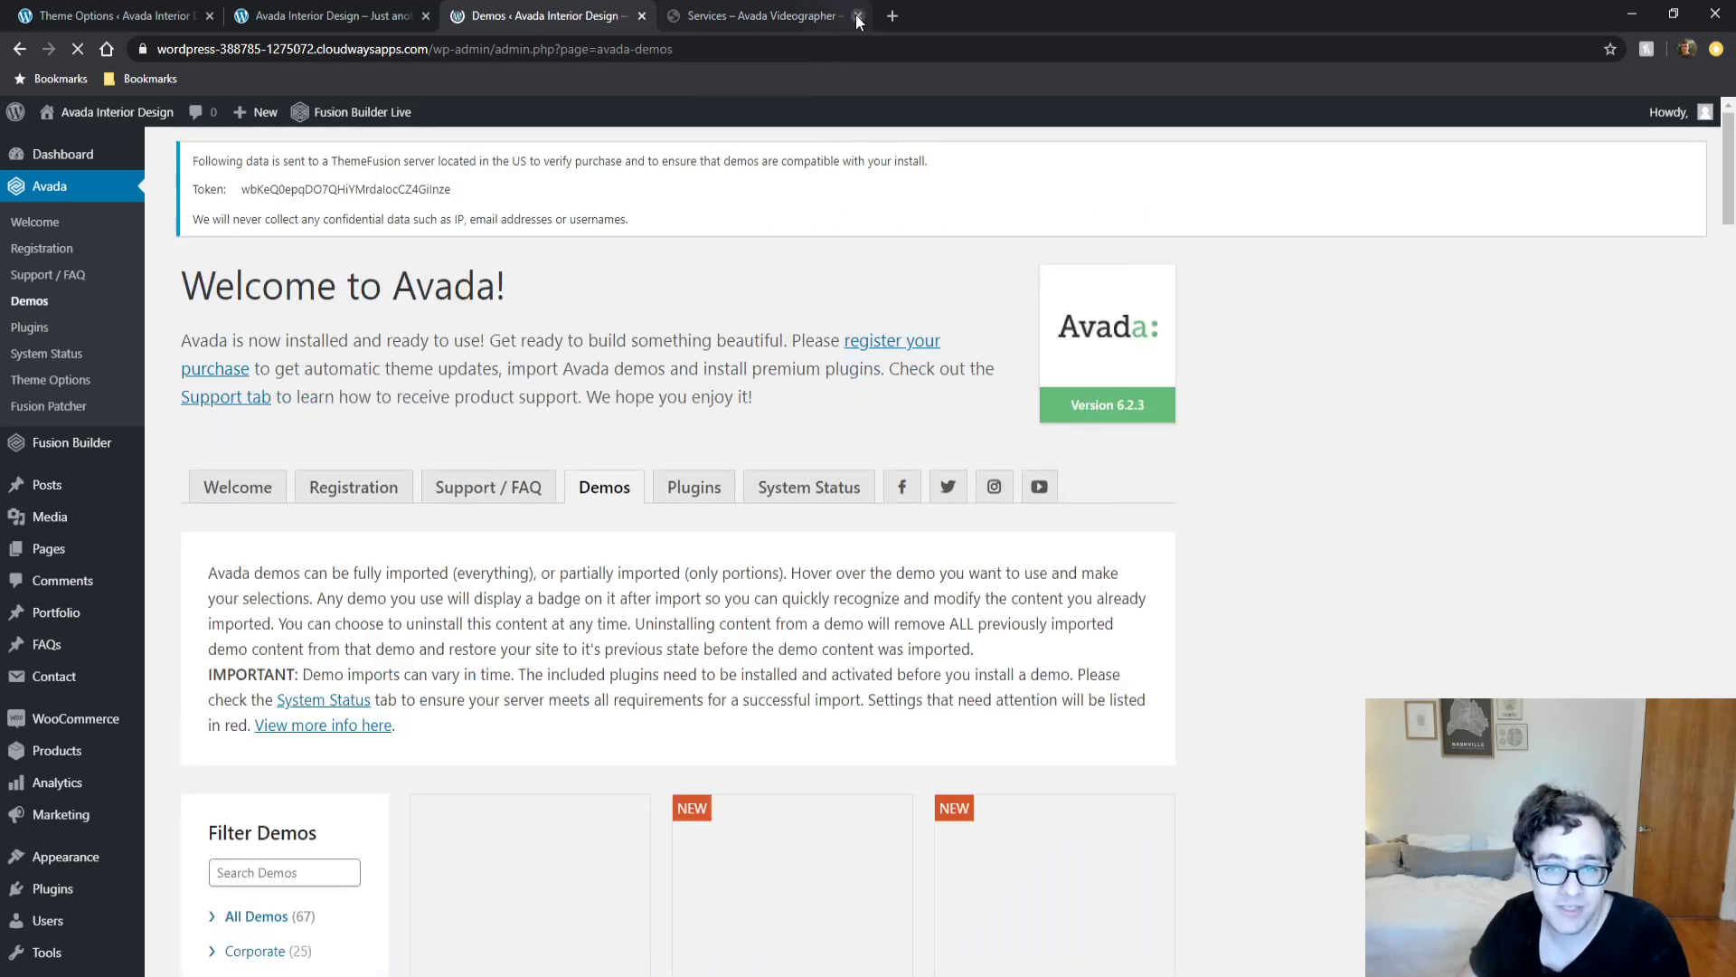
left_click(857, 16)
middle_click(1306, 558)
scroll(1293, 553, "down", 6)
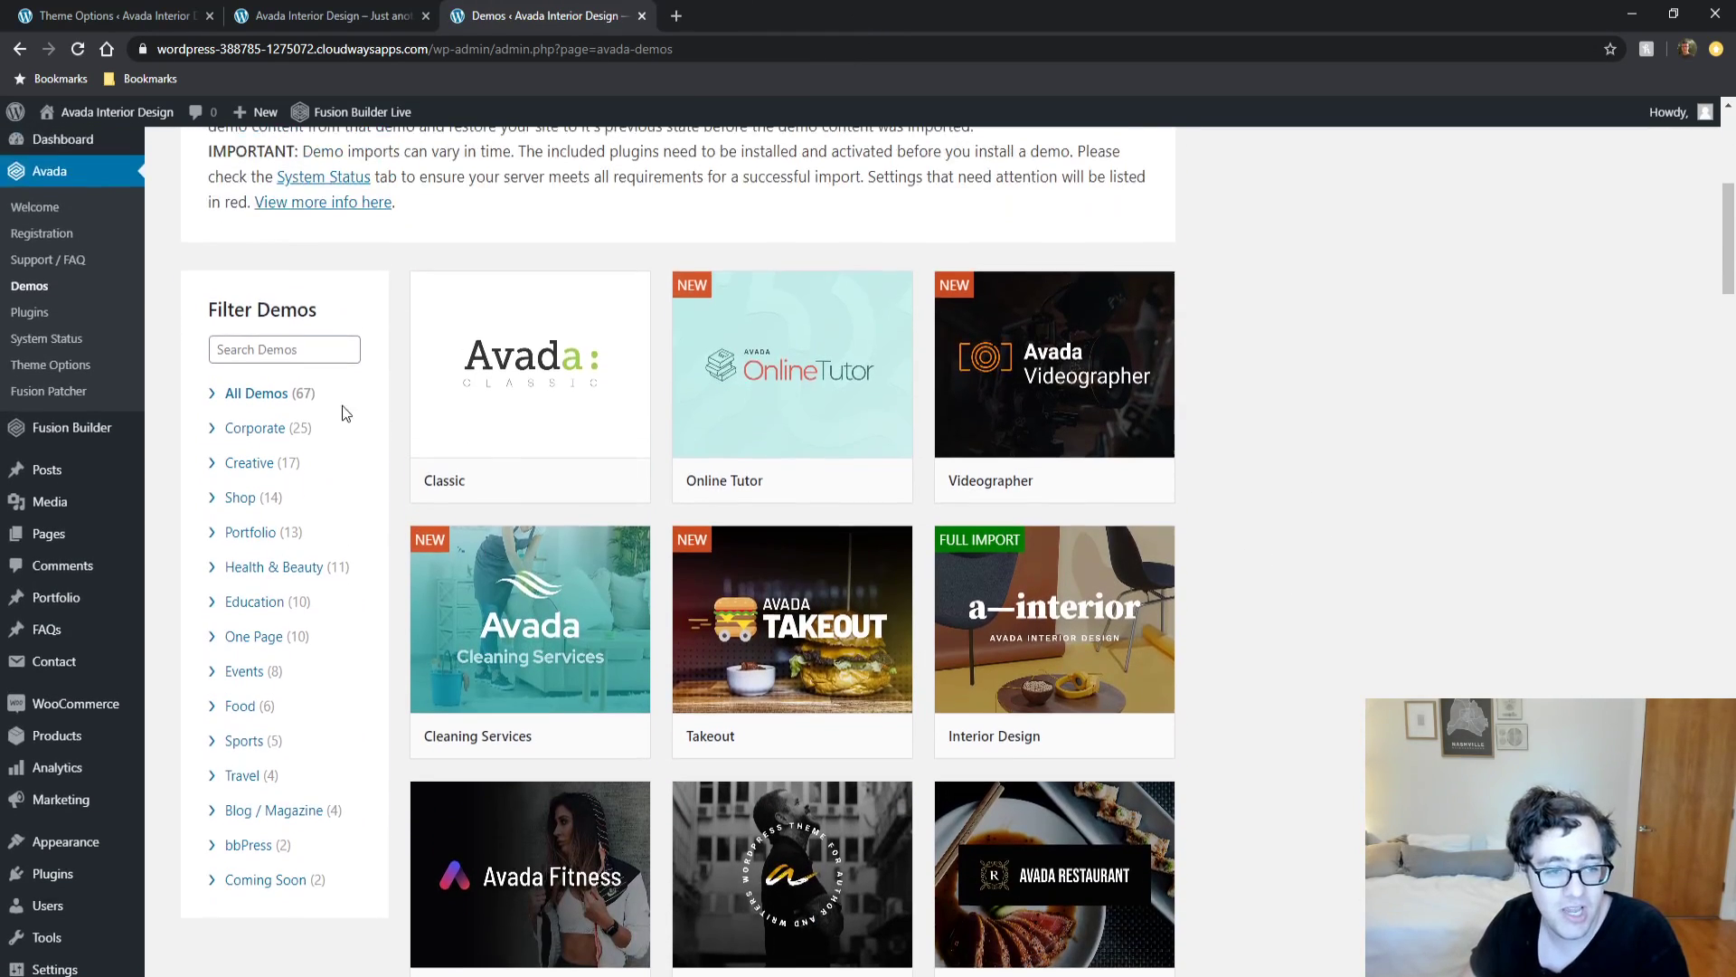
Search the demos for "arc" and preview the Architecture demo, examining its header below the hero image and its service sections.
left_click(336, 350)
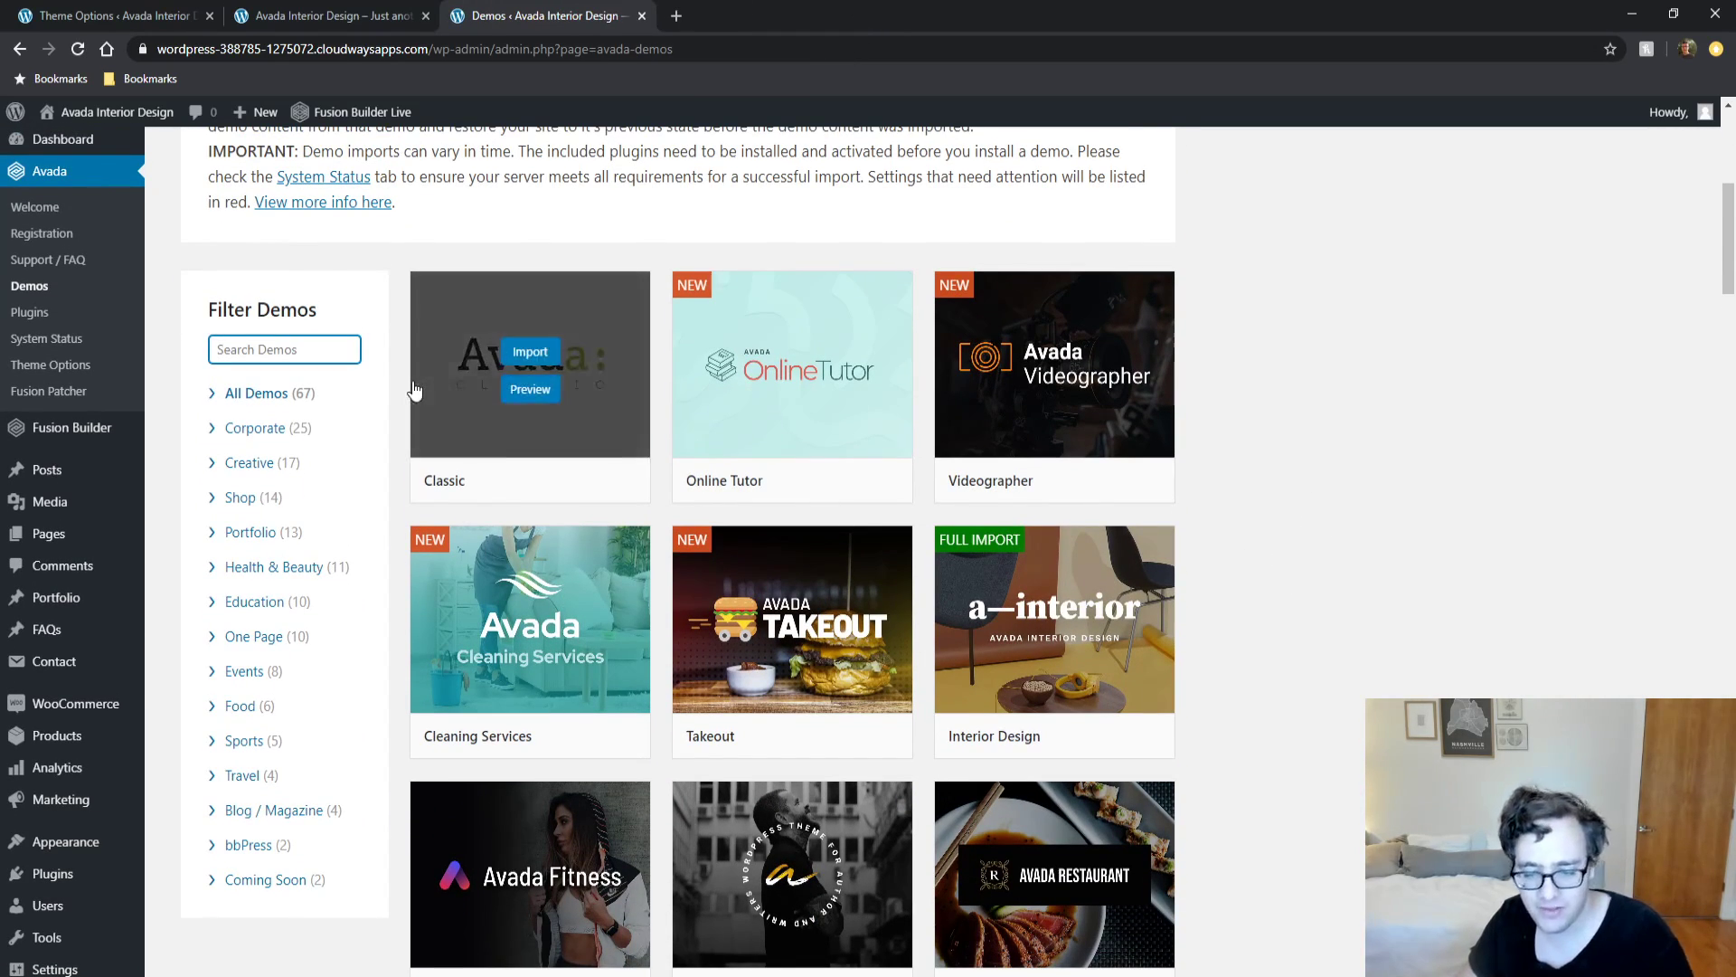
type("arc")
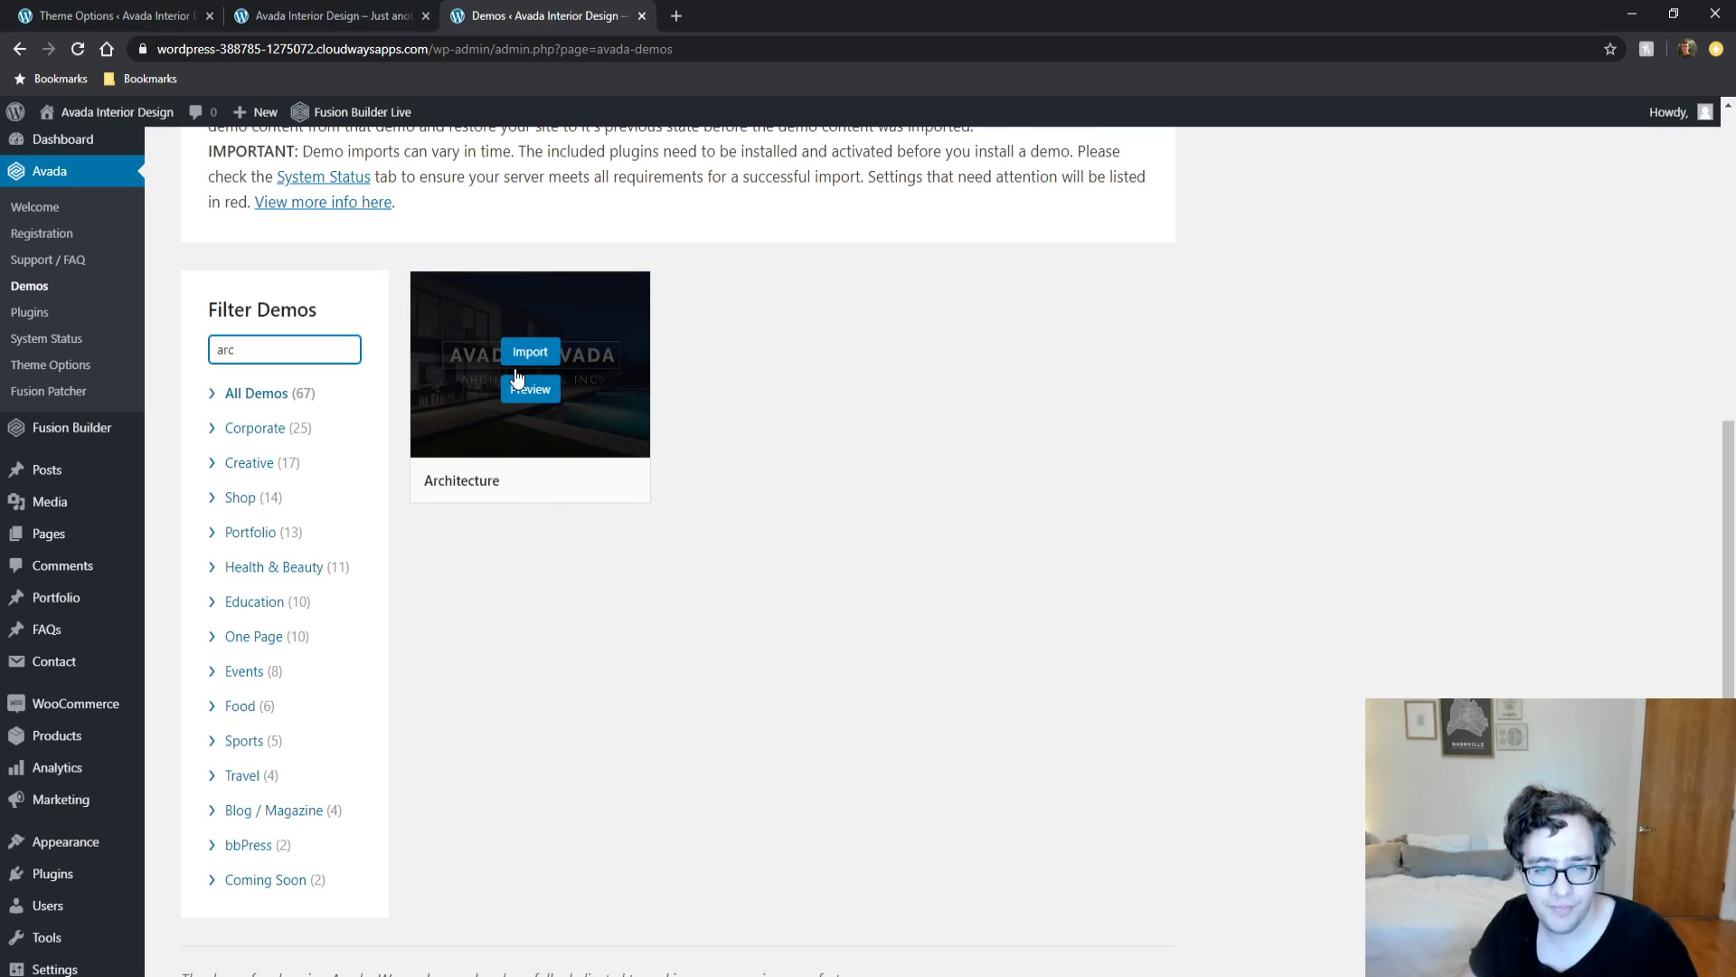
left_click(530, 389)
left_click(768, 15)
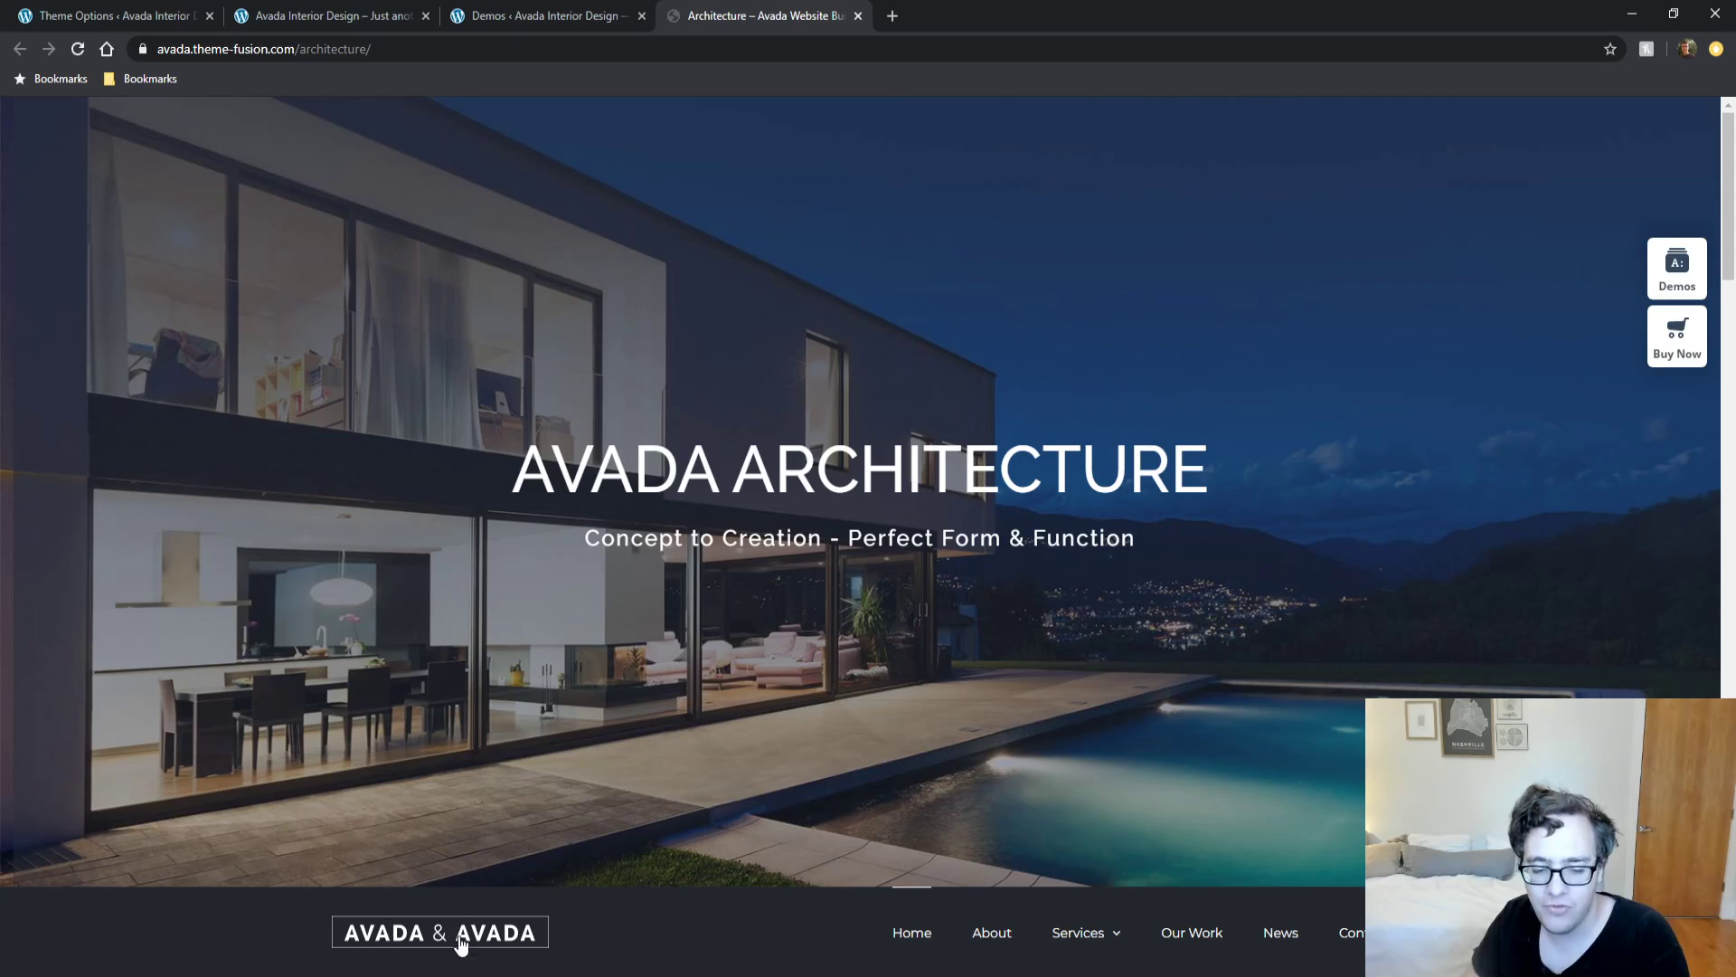
scroll(682, 848, "down", 10)
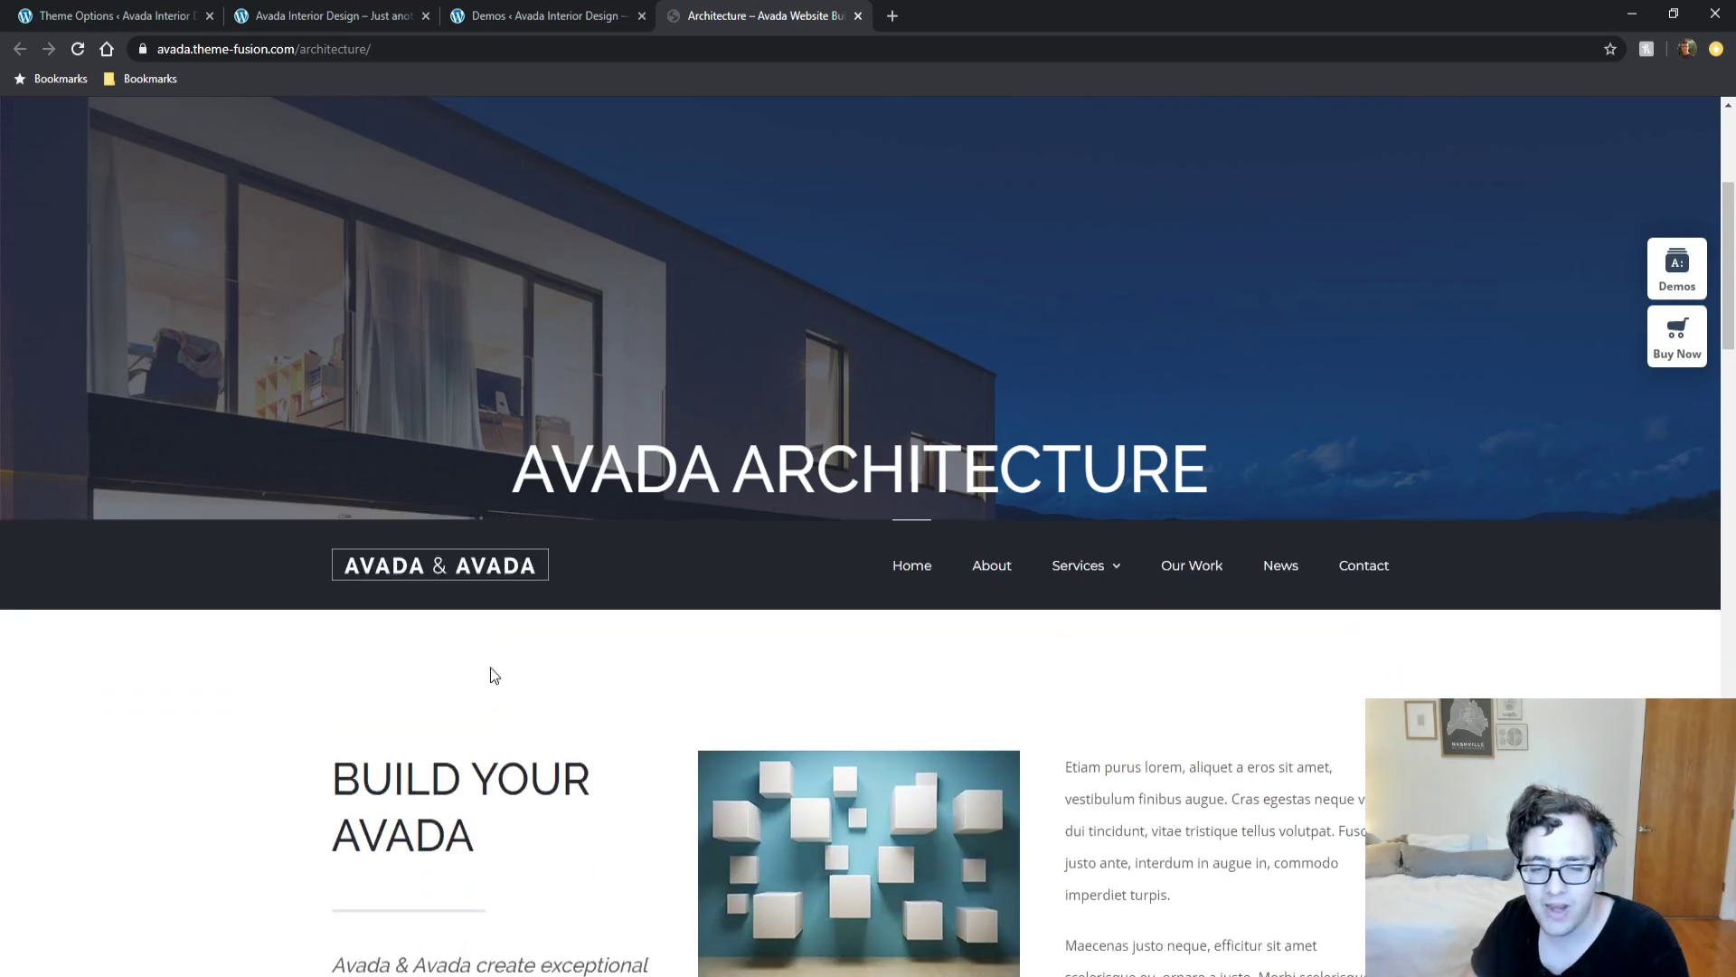
scroll(314, 531, "down", 20)
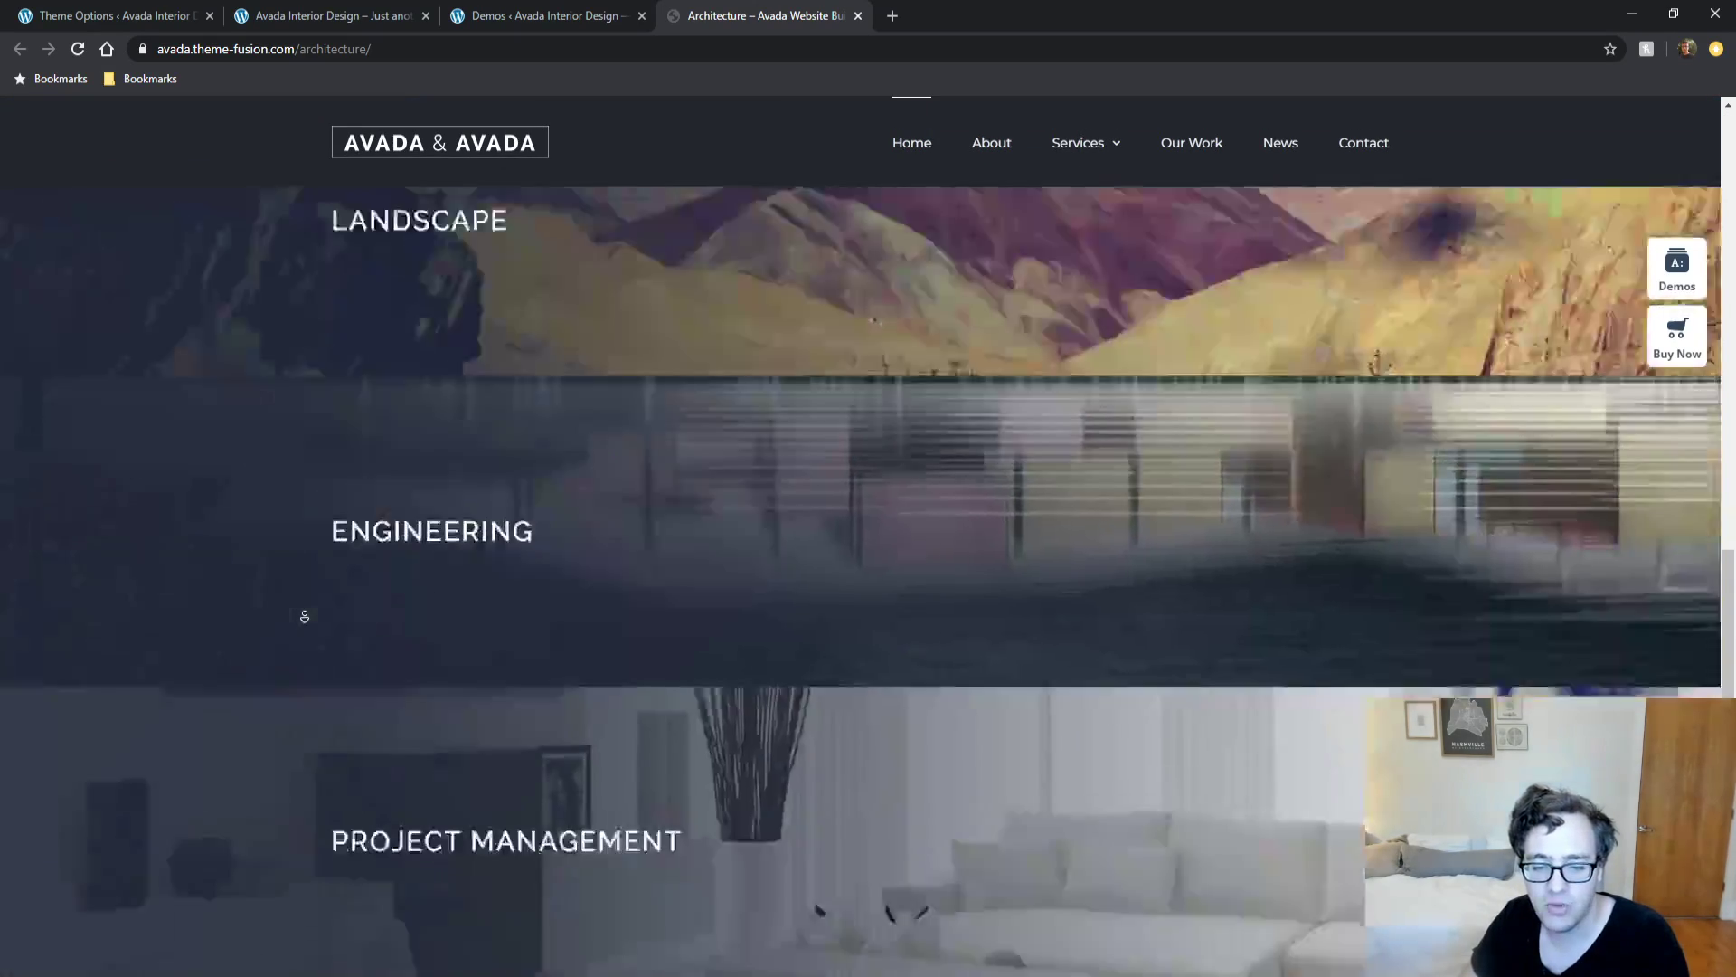
Return to Theme Options and examine the Header Background Image and Header Styling options.
key("ctrl+1")
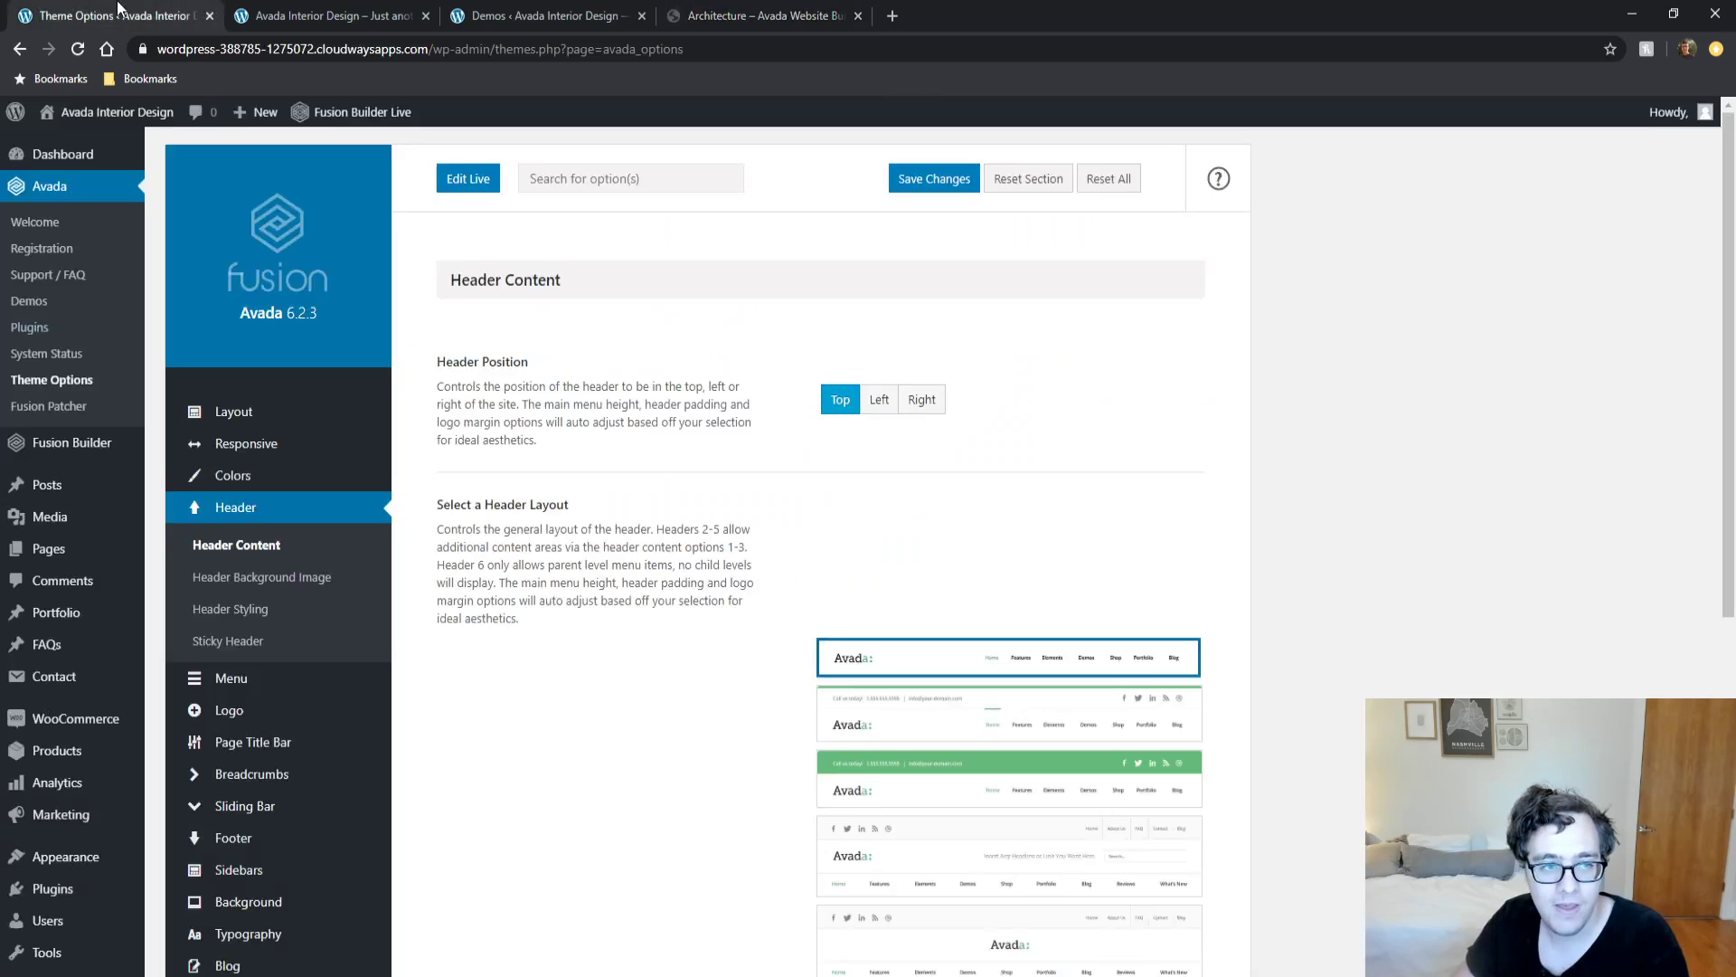
left_click(290, 577)
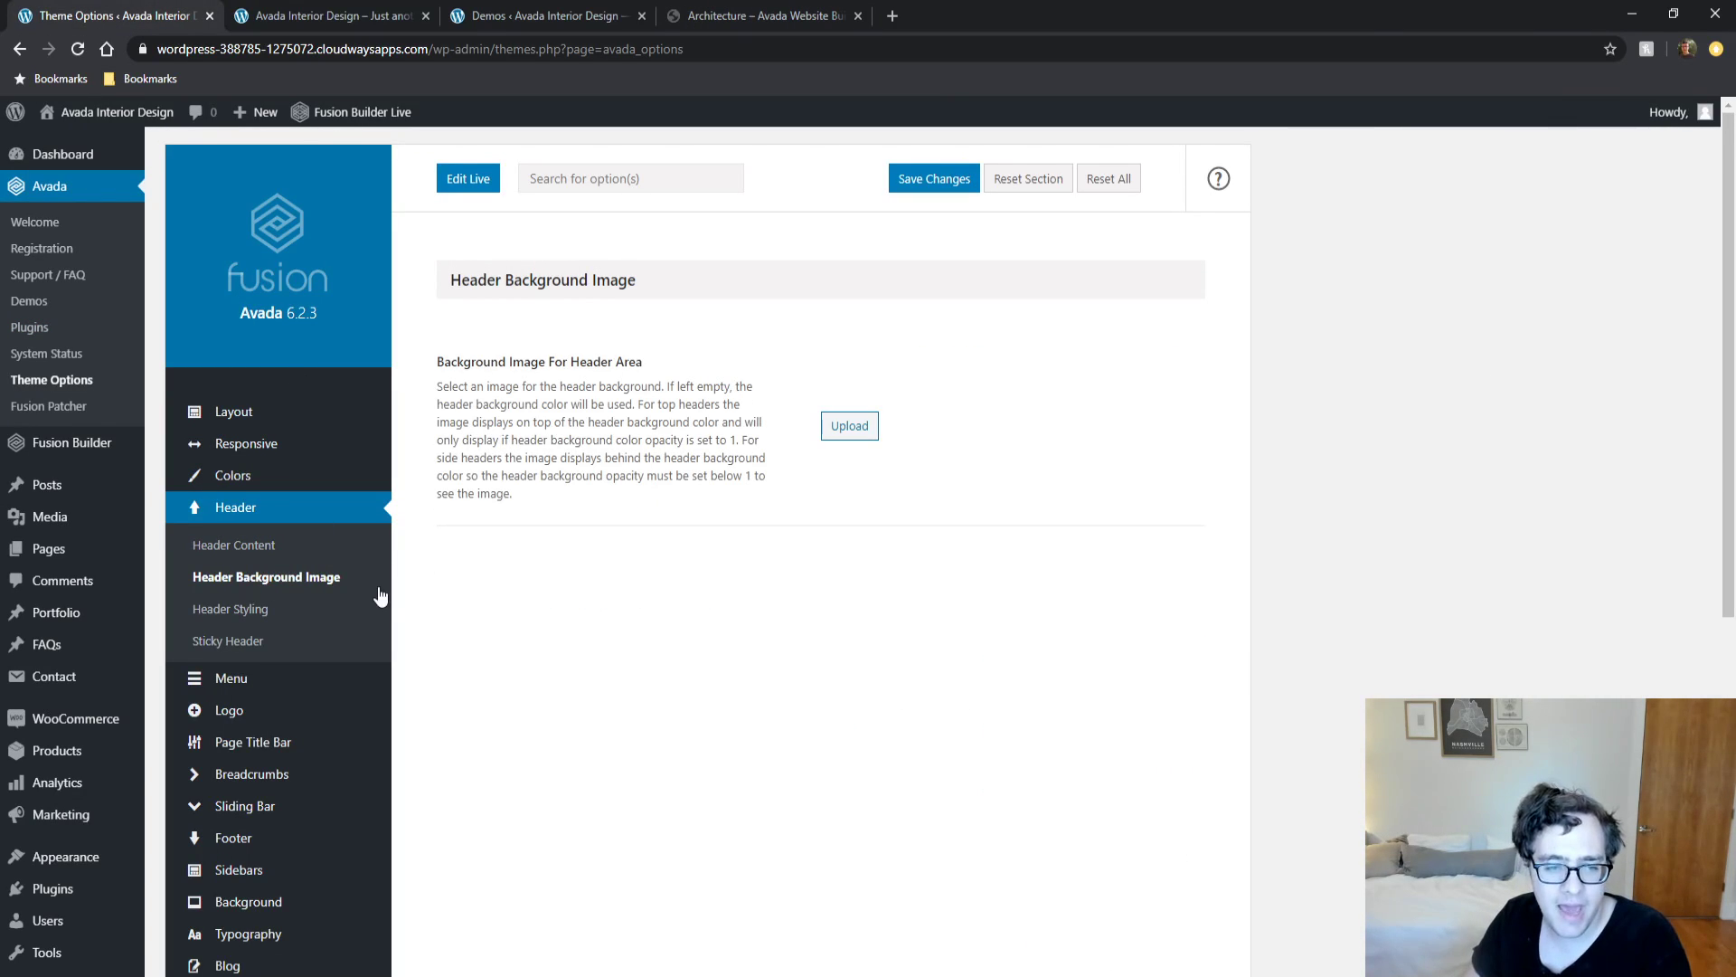
left_click(238, 613)
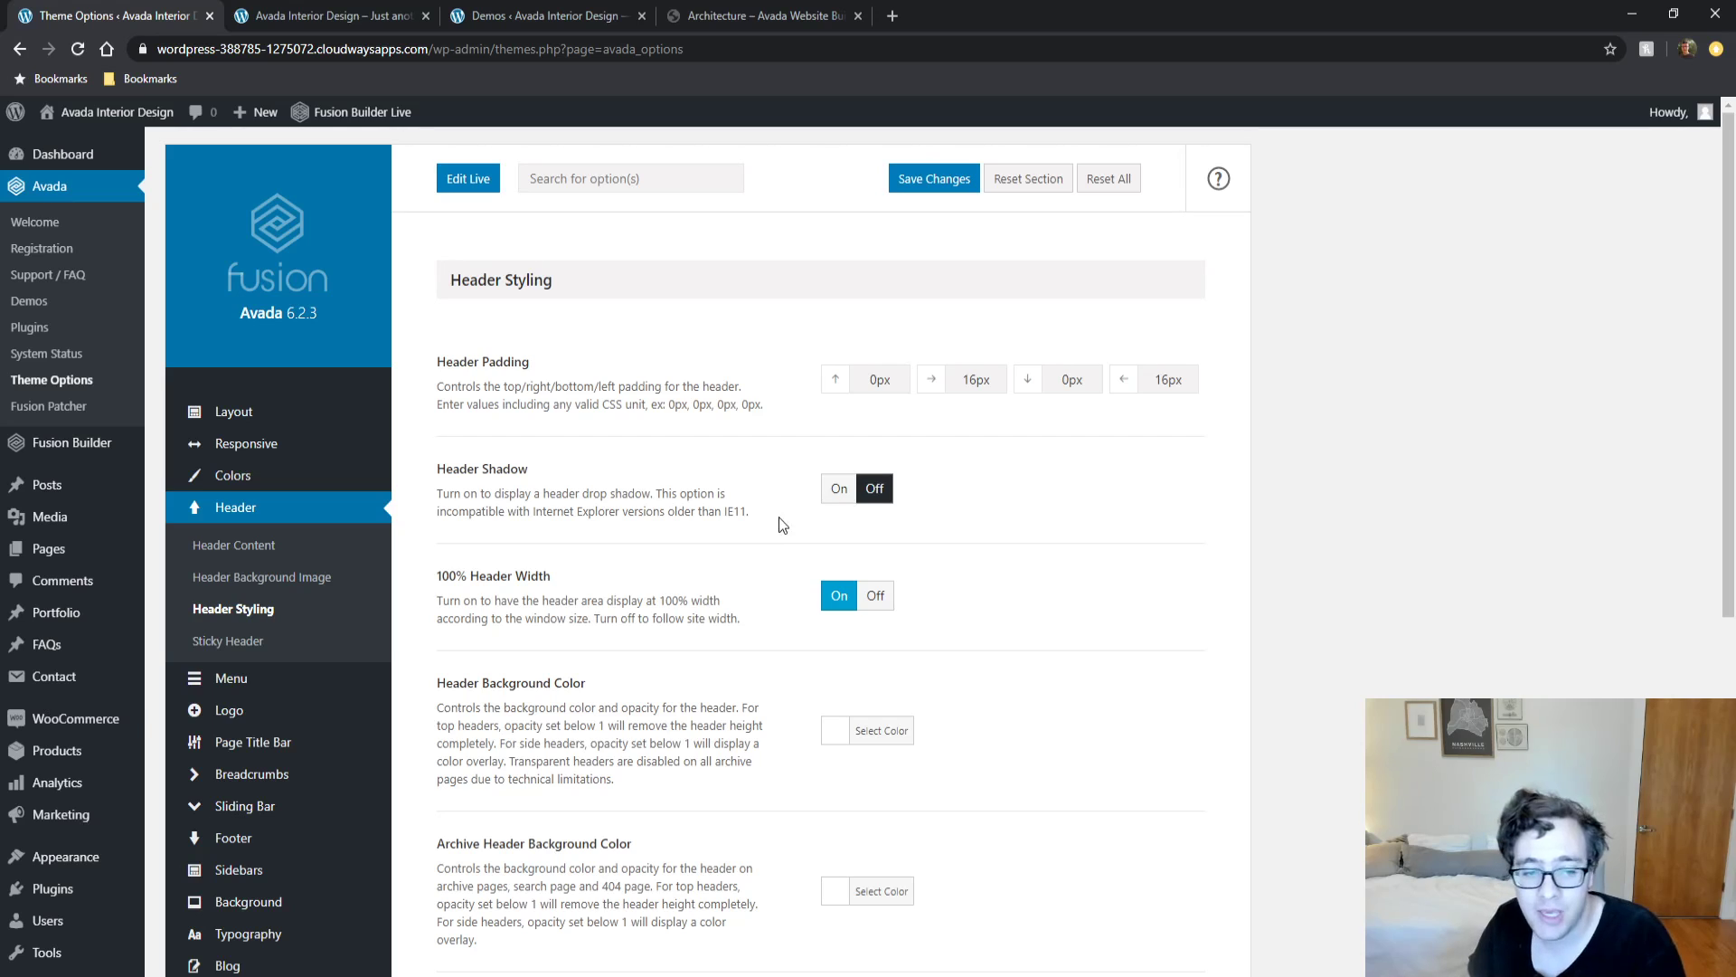
scroll(719, 578, "down", 6)
scroll(725, 603, "up", 5)
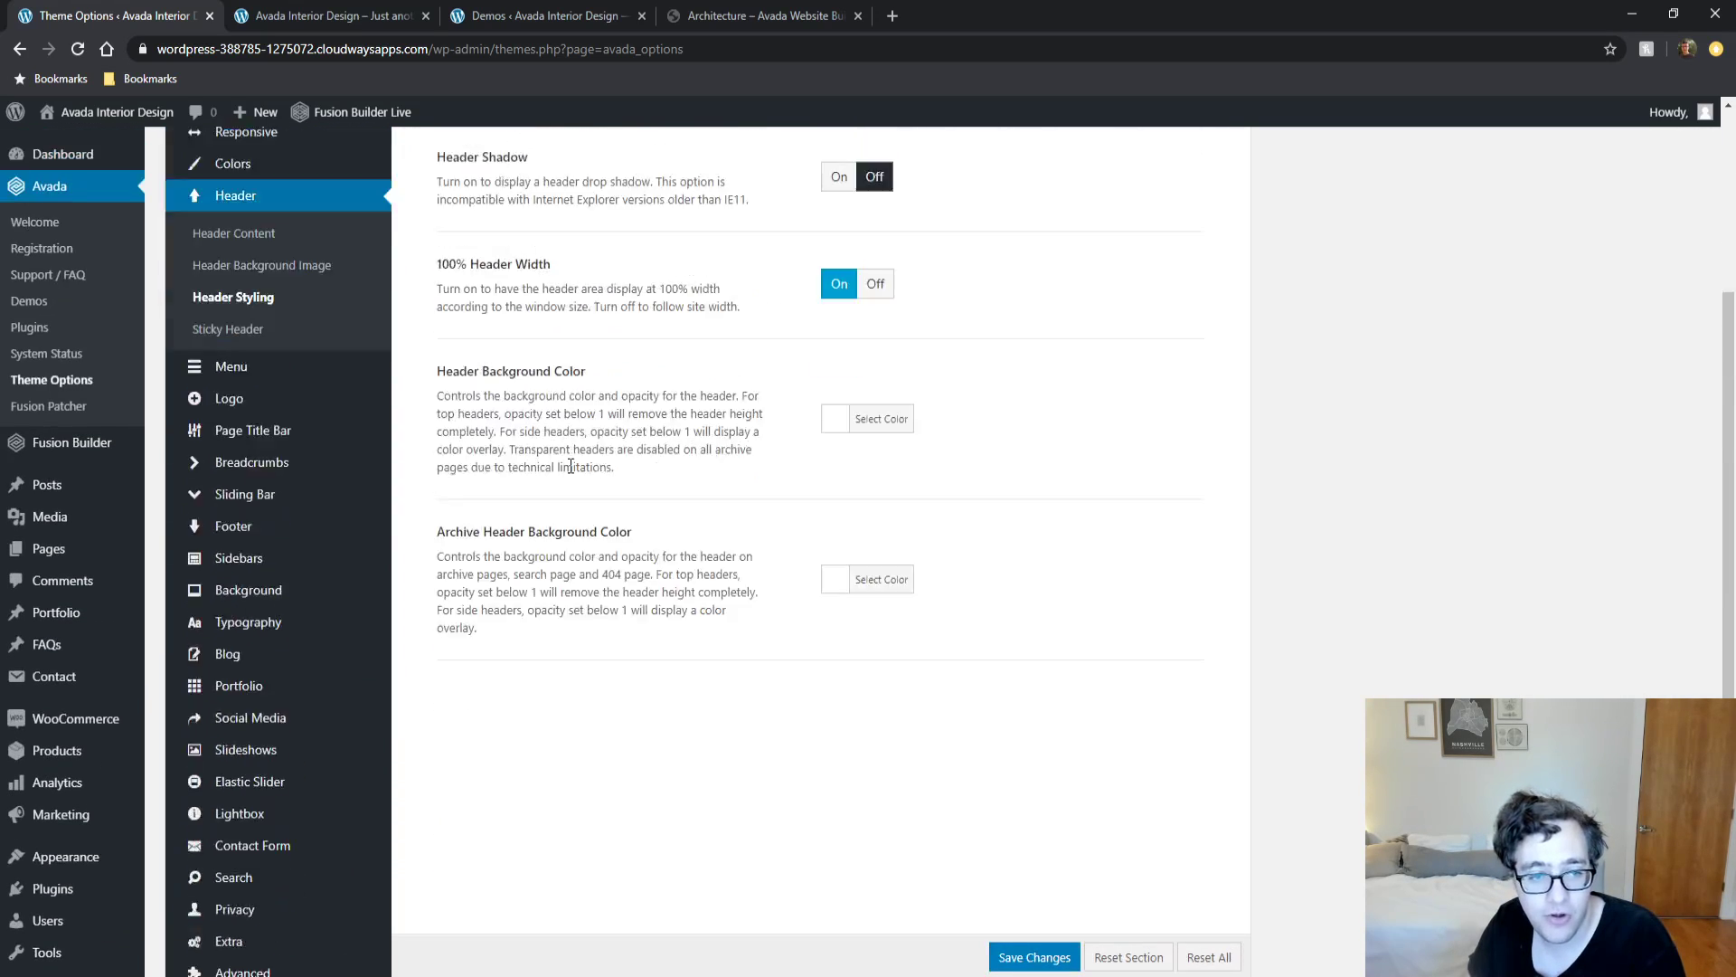
Open the Sticky Header options and examine how the header behaves while scrolling the interior design home page.
left_click(304, 524)
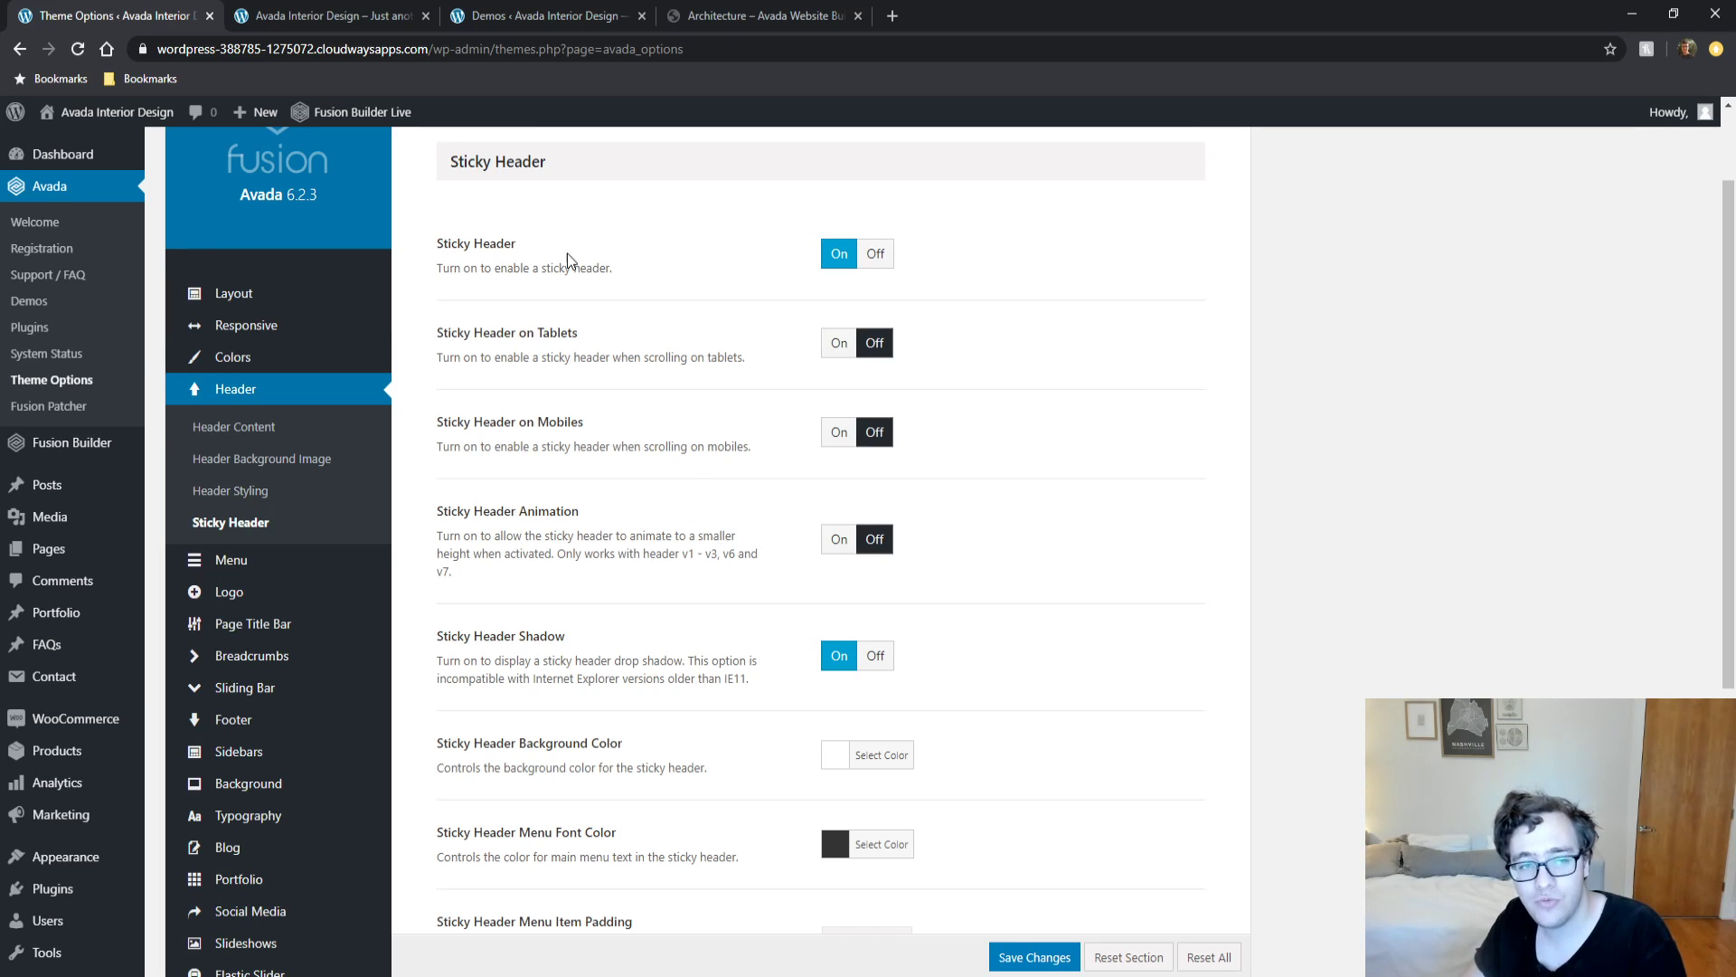
left_click(371, 16)
scroll(145, 477, "down", 10)
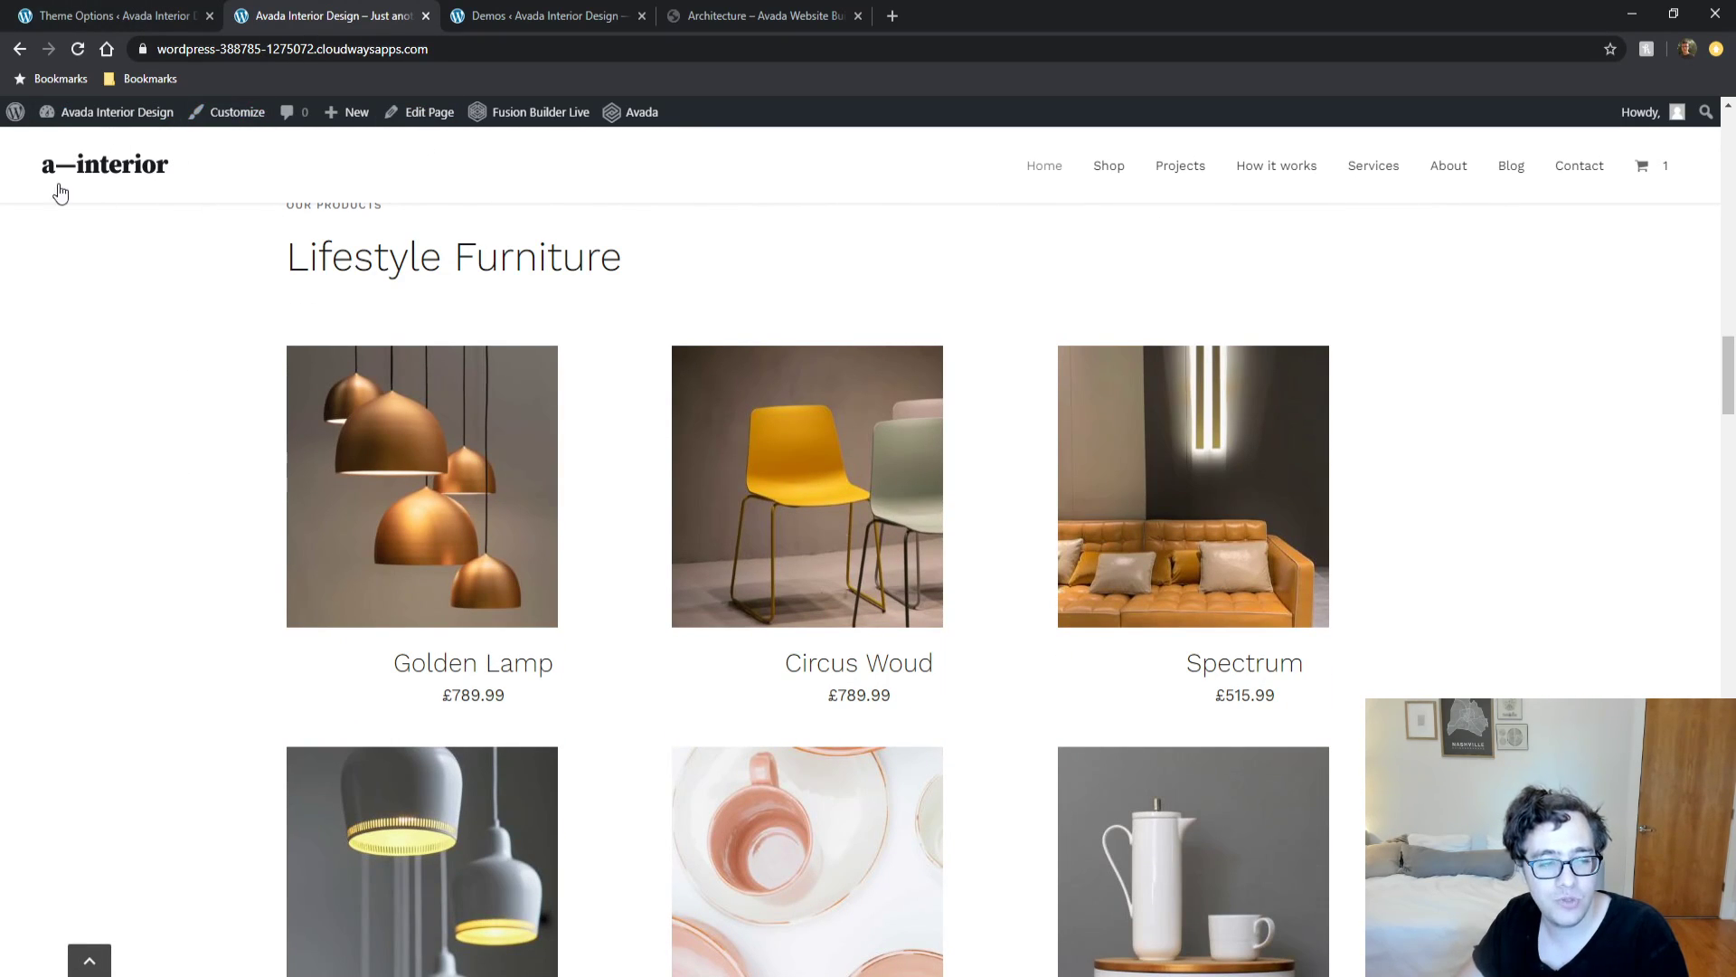
scroll(163, 375, "up", 10)
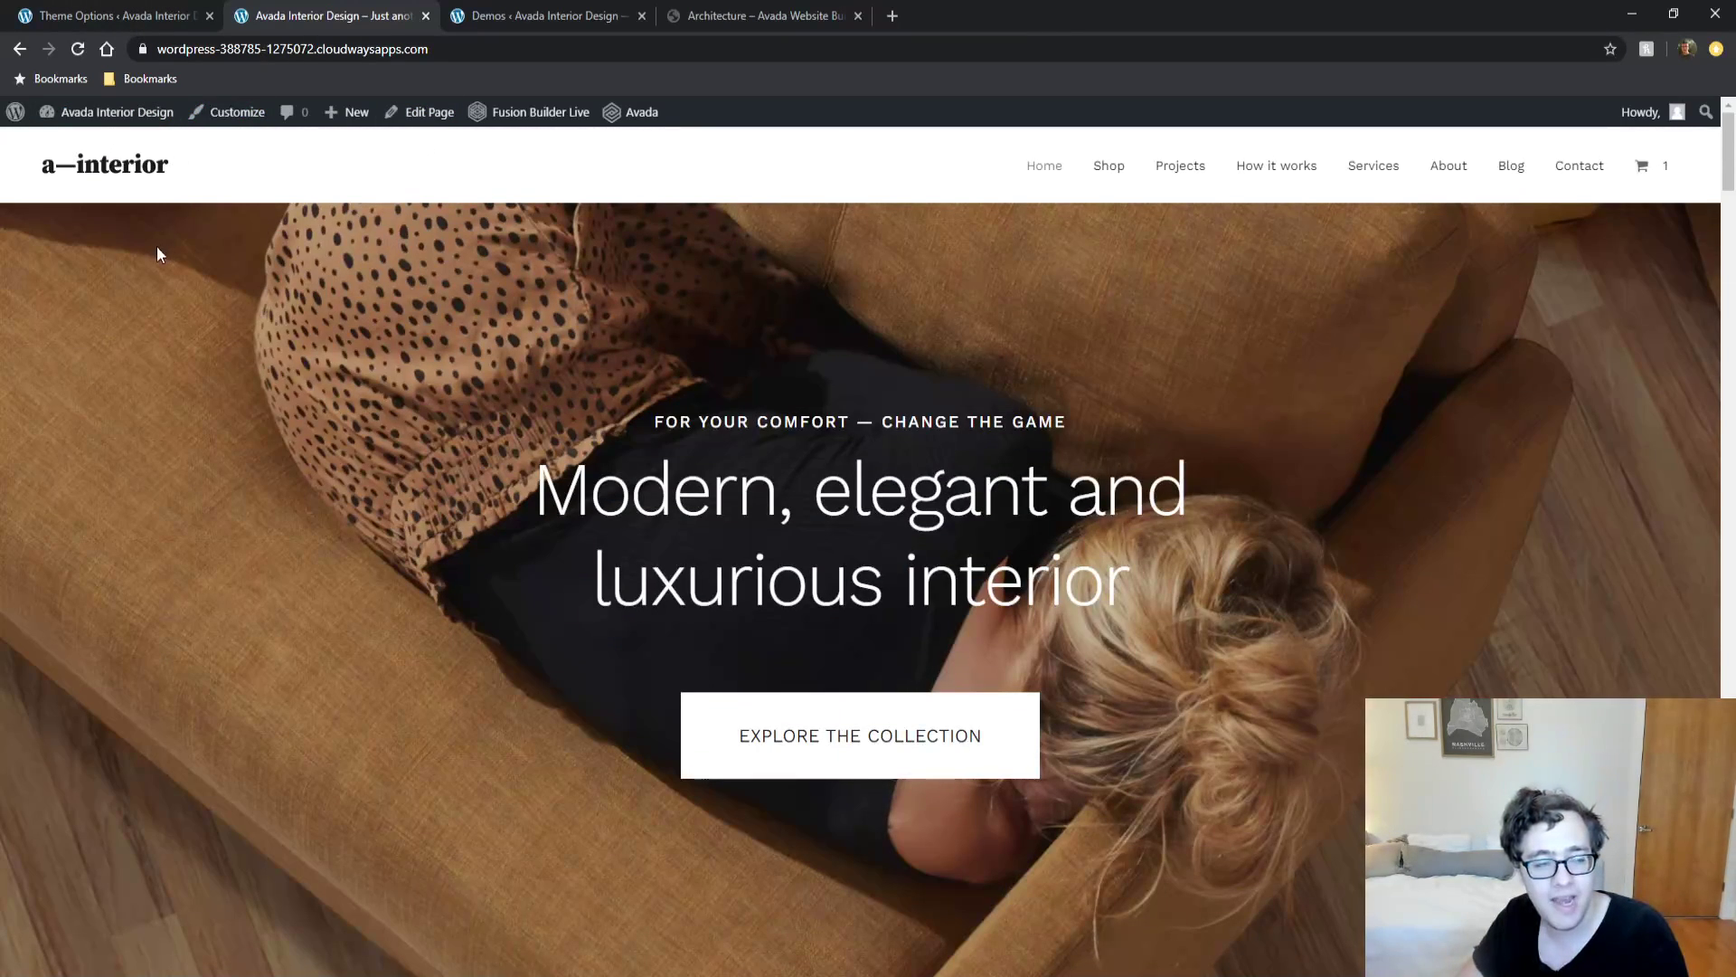
scroll(155, 253, "down", 5)
Turn on Sticky Header Animation, save the theme options and reload the interior design home page.
key("ctrl+shift+Tab")
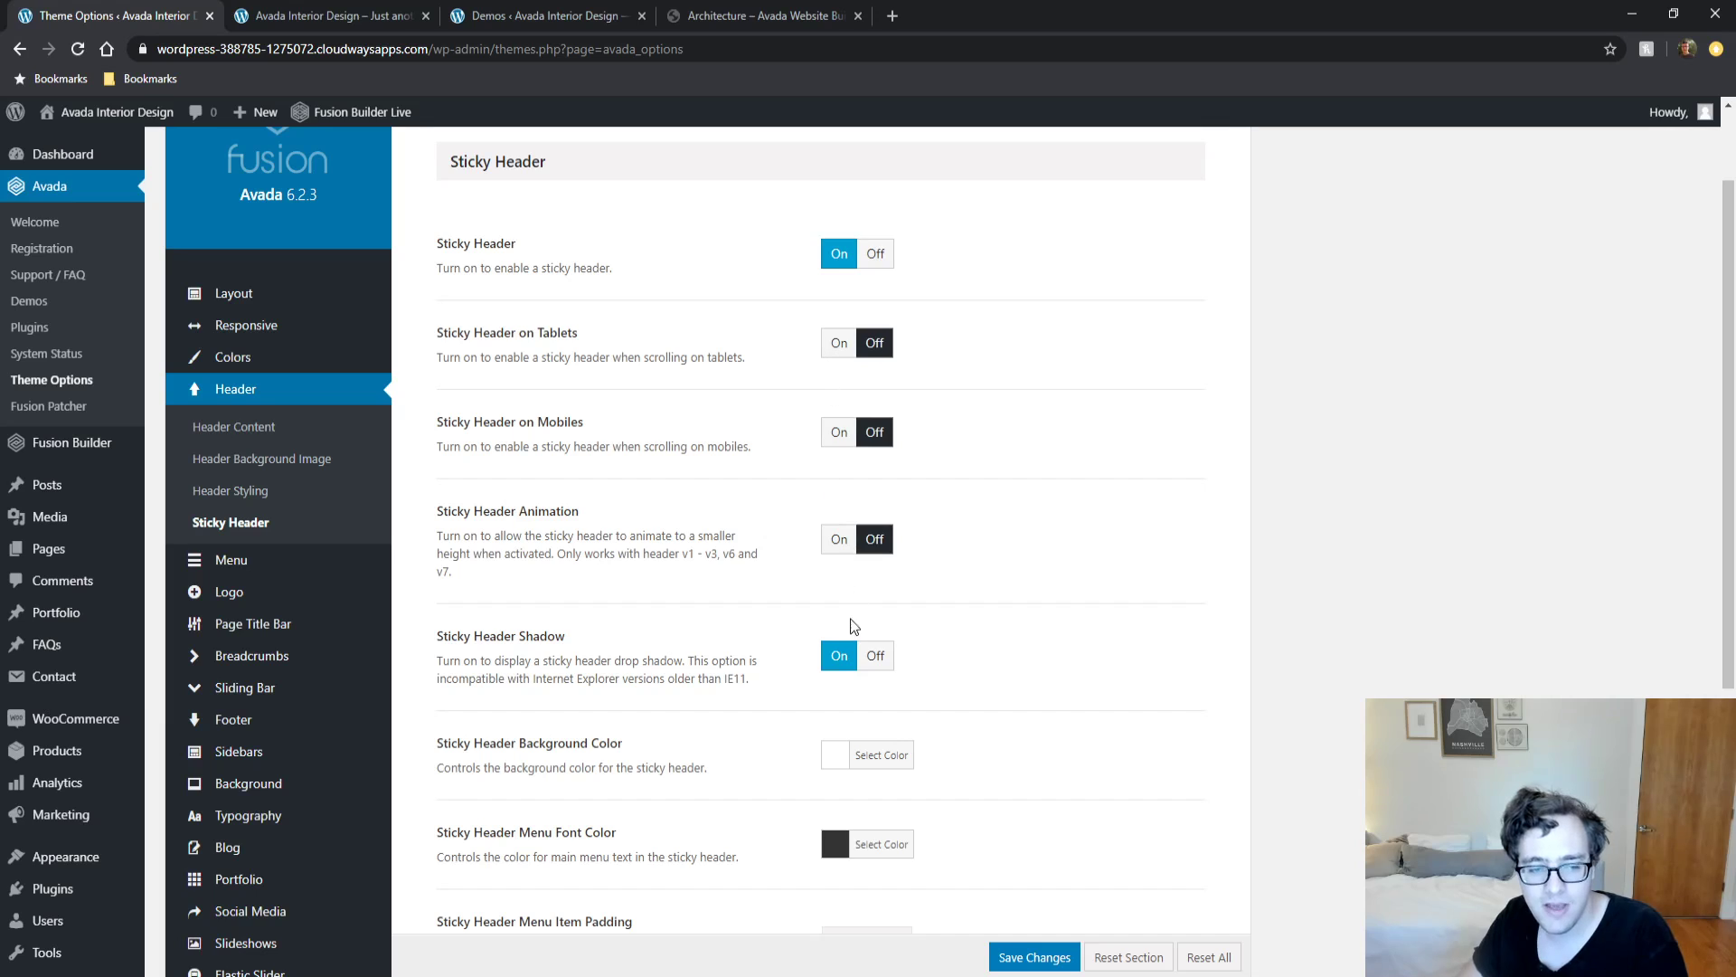
left_click(837, 539)
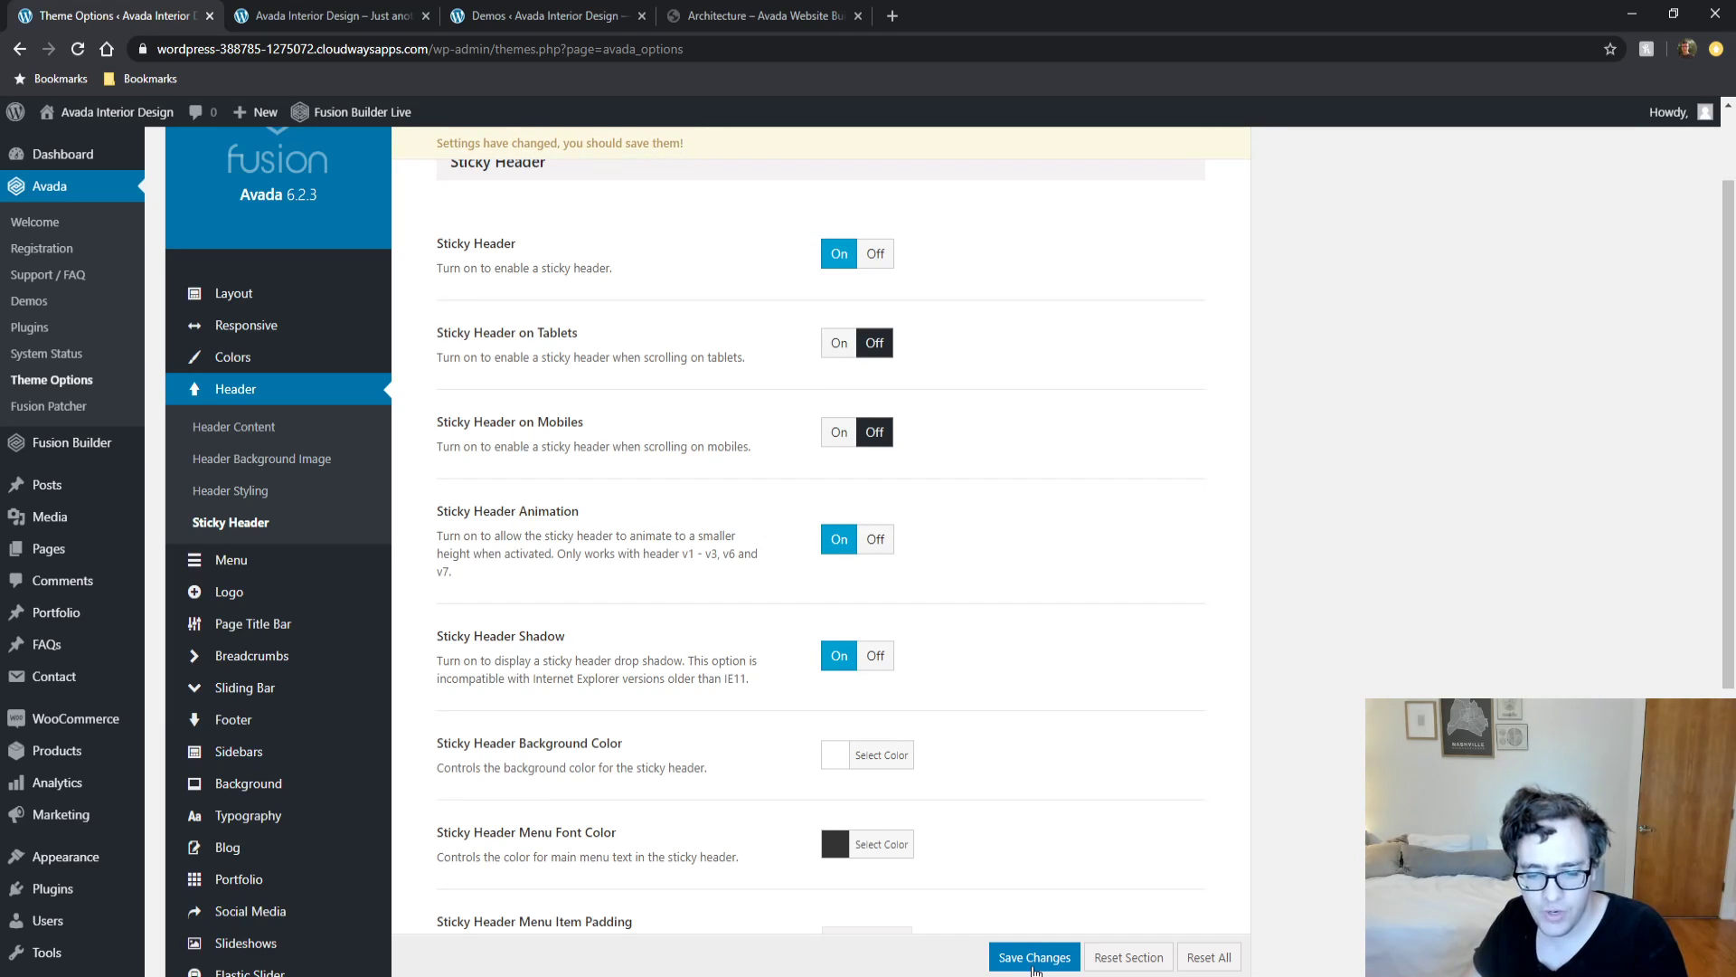
key("ctrl+s")
left_click(325, 15)
key("F5")
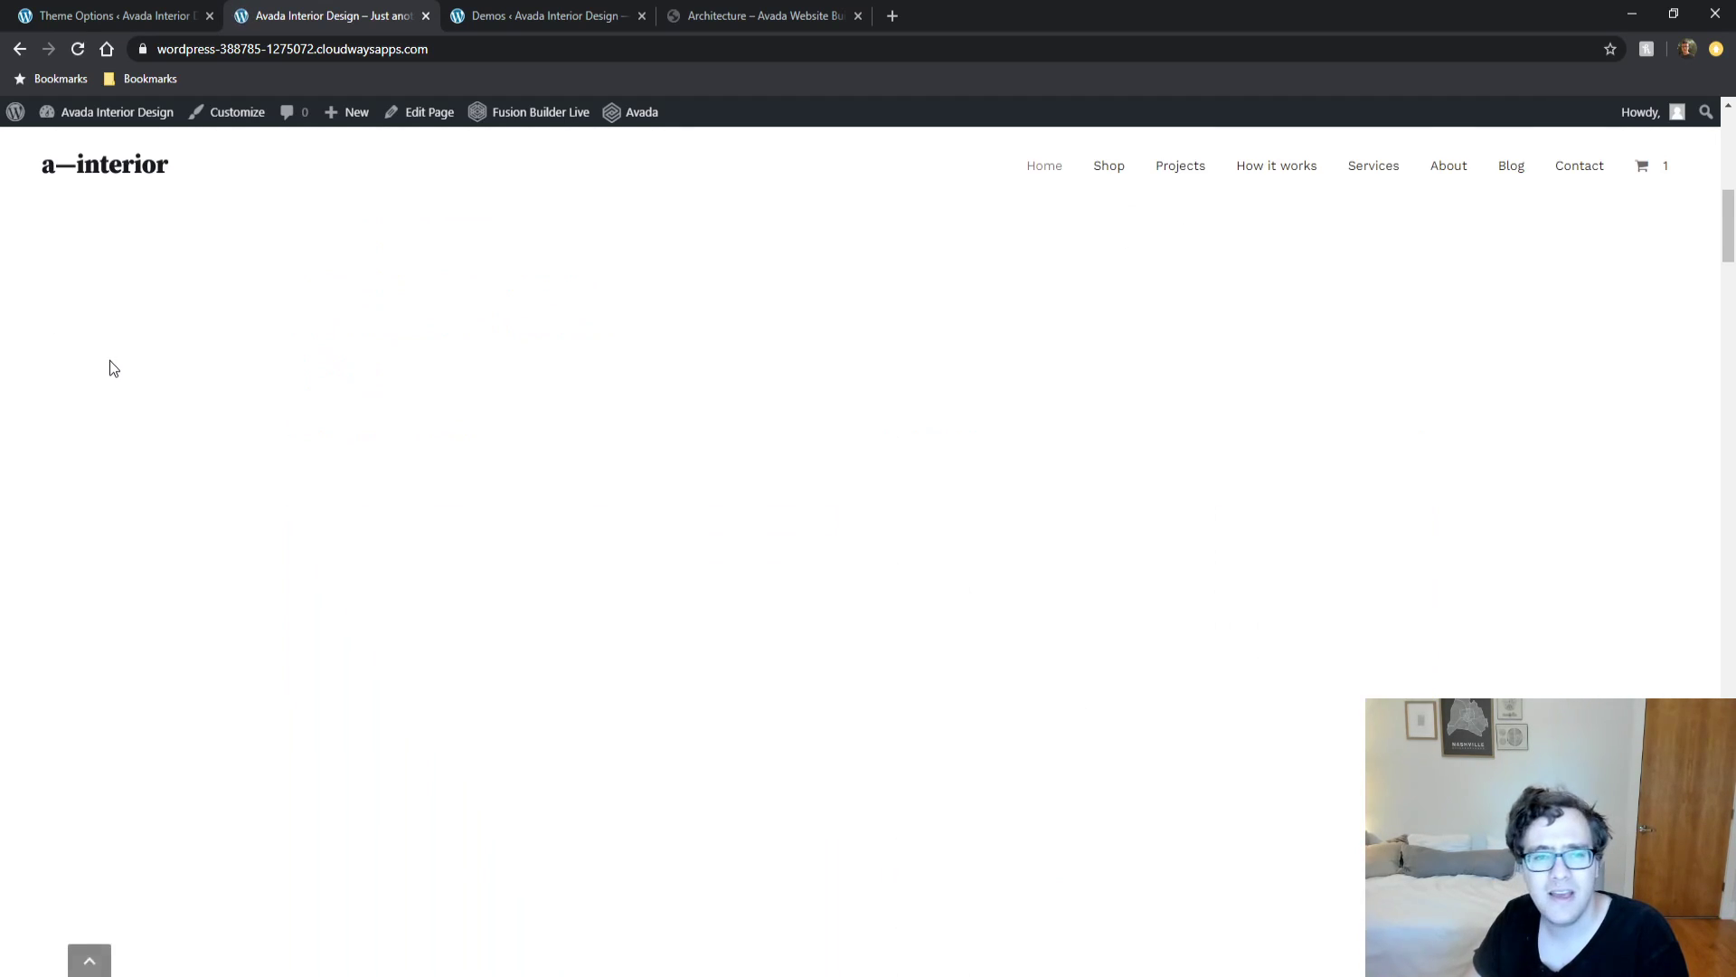
Reload the interior design home page and examine how the sticky header shrinks and behaves while scrolling.
scroll(90, 344, "down", 3)
scroll(88, 341, "up", 12)
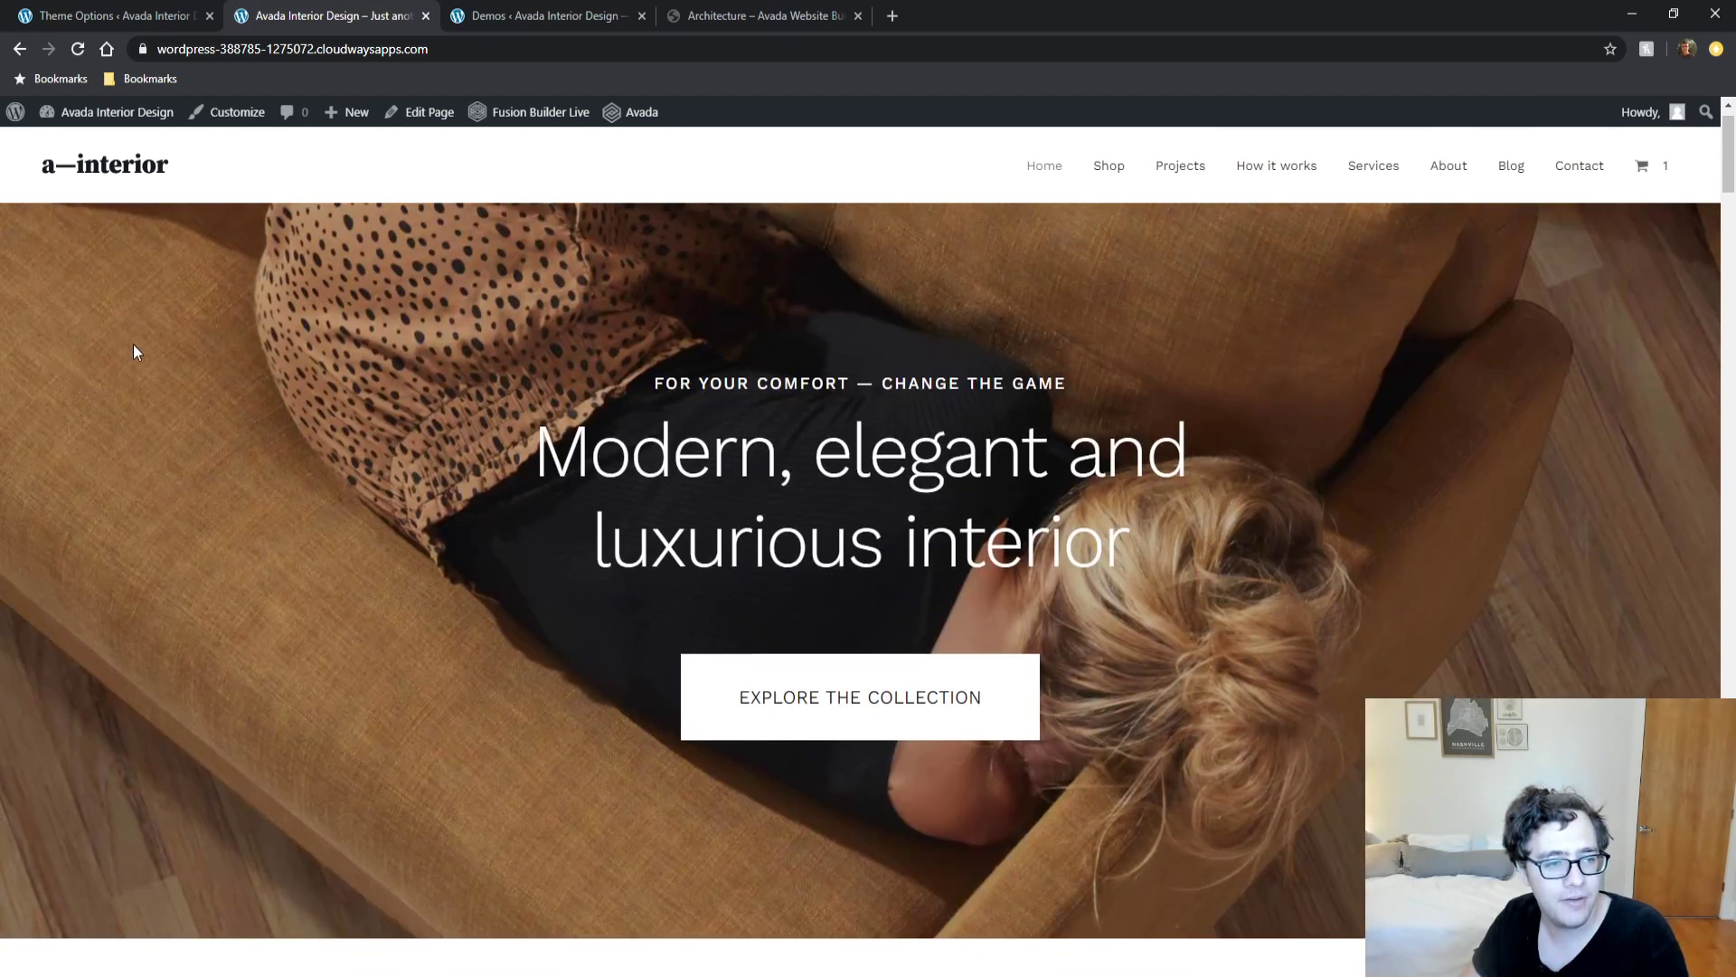
scroll(133, 351, "down", 3)
left_click(109, 15)
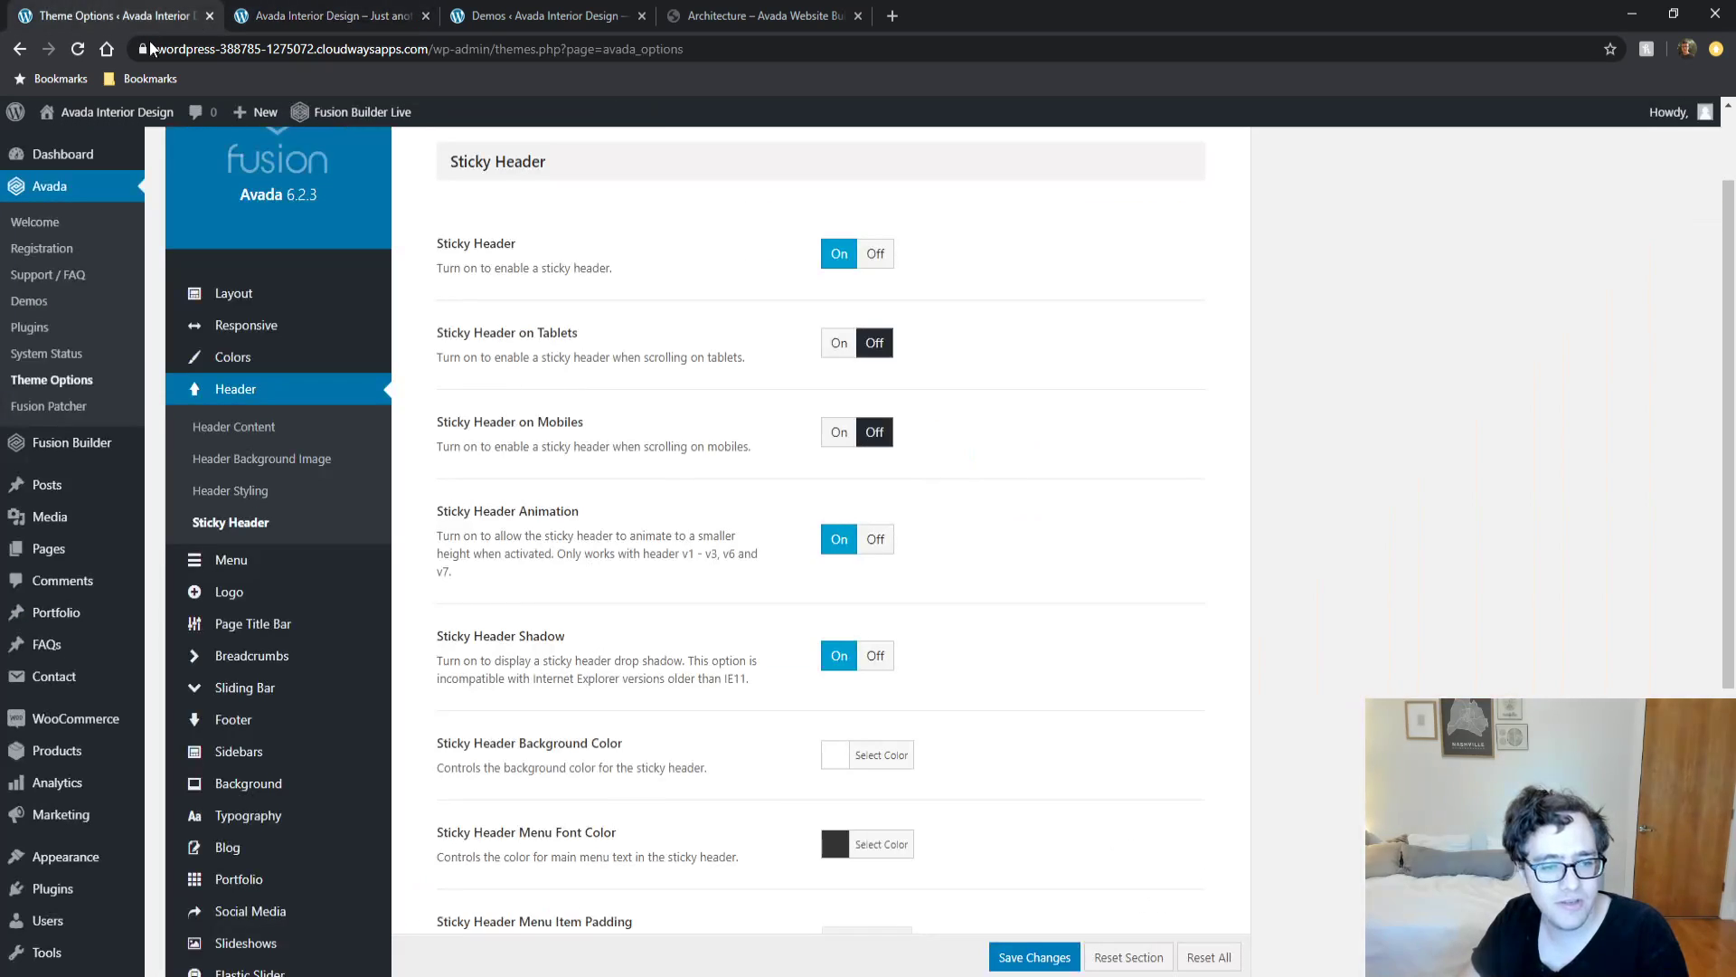
left_click(401, 15)
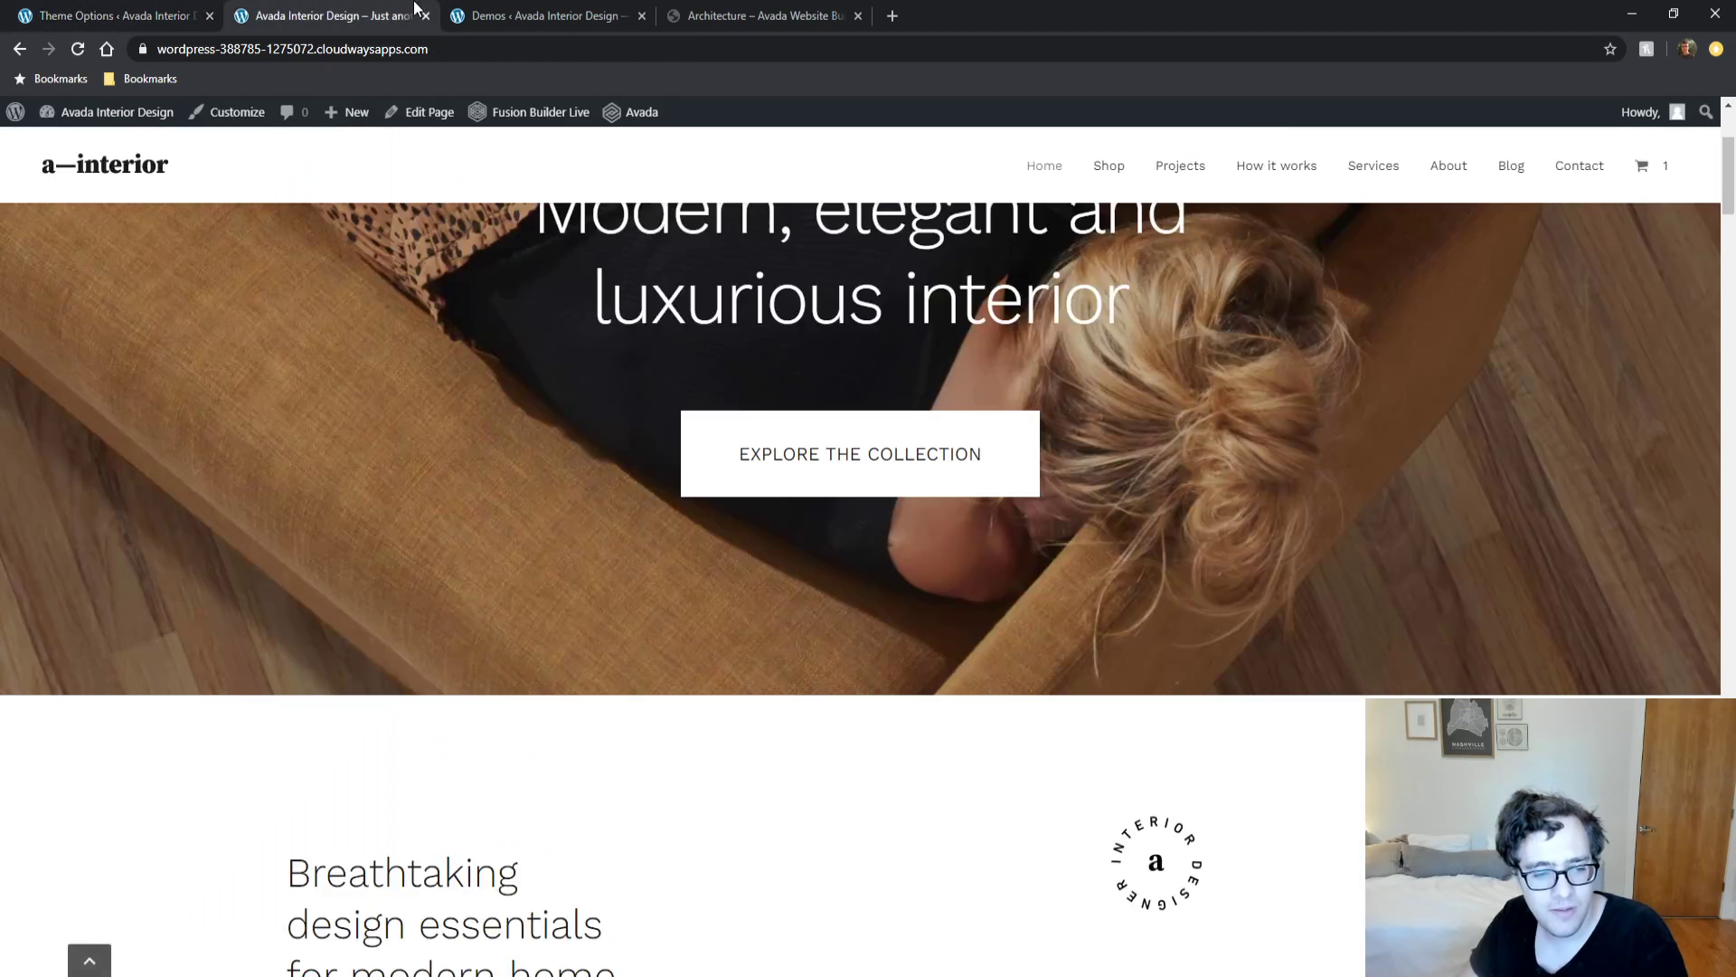
key("F5")
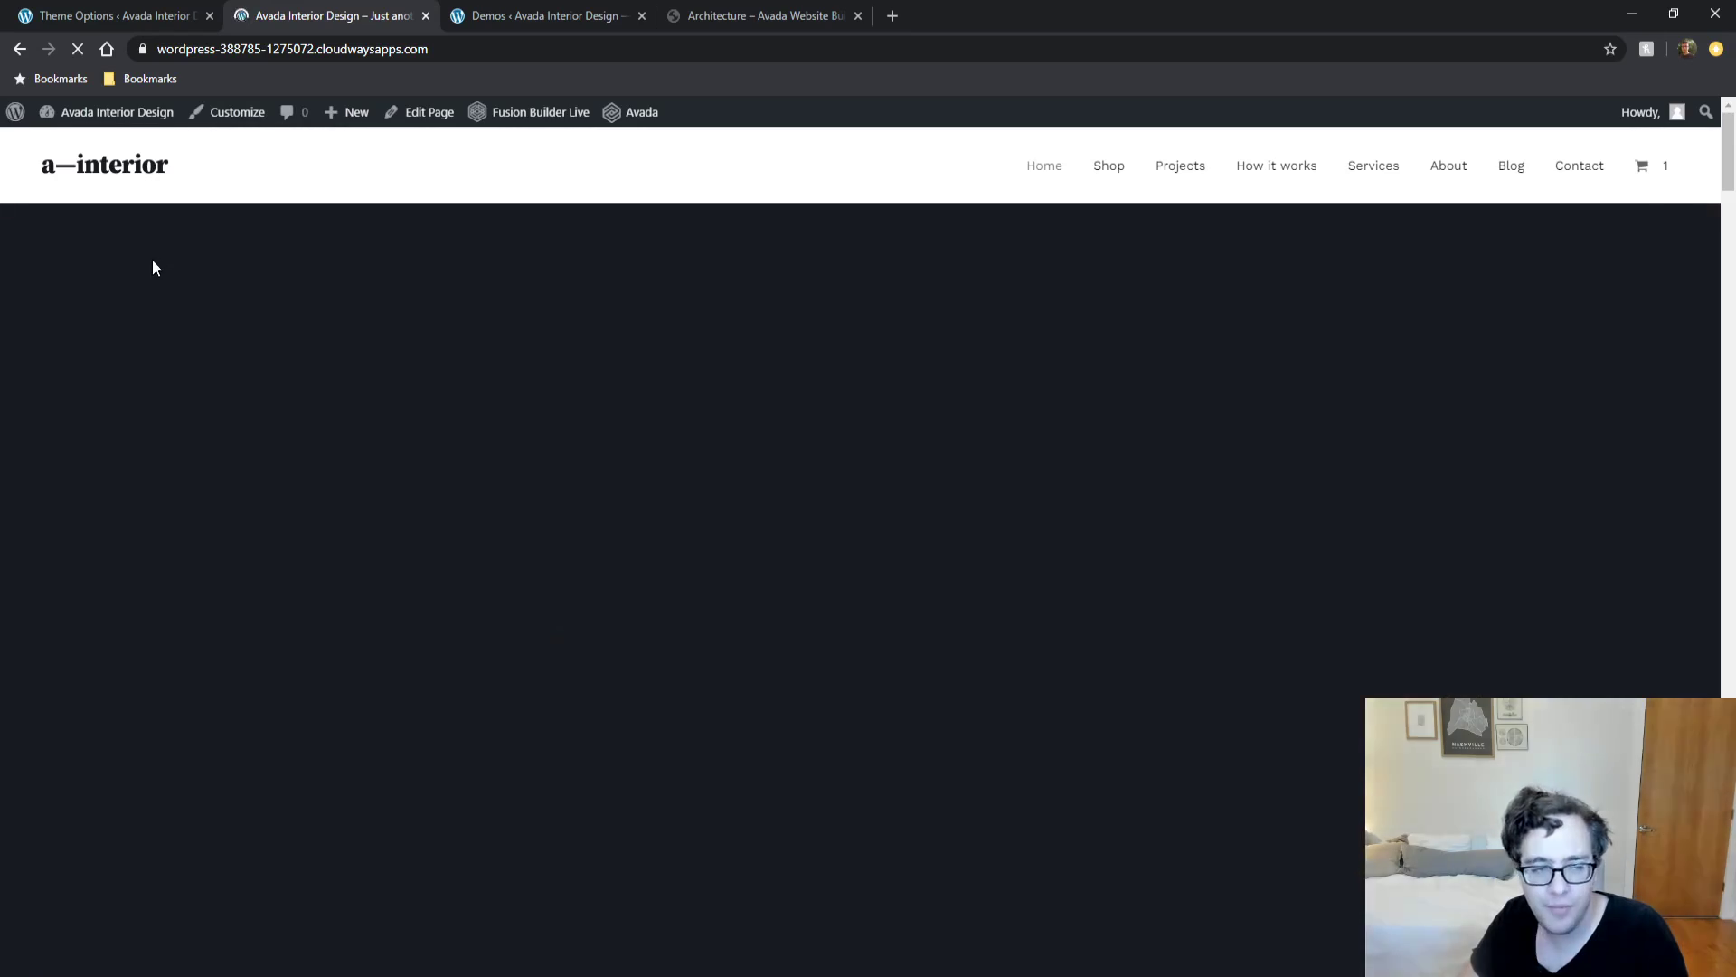
scroll(152, 262, "down", 10)
scroll(130, 464, "up", 4)
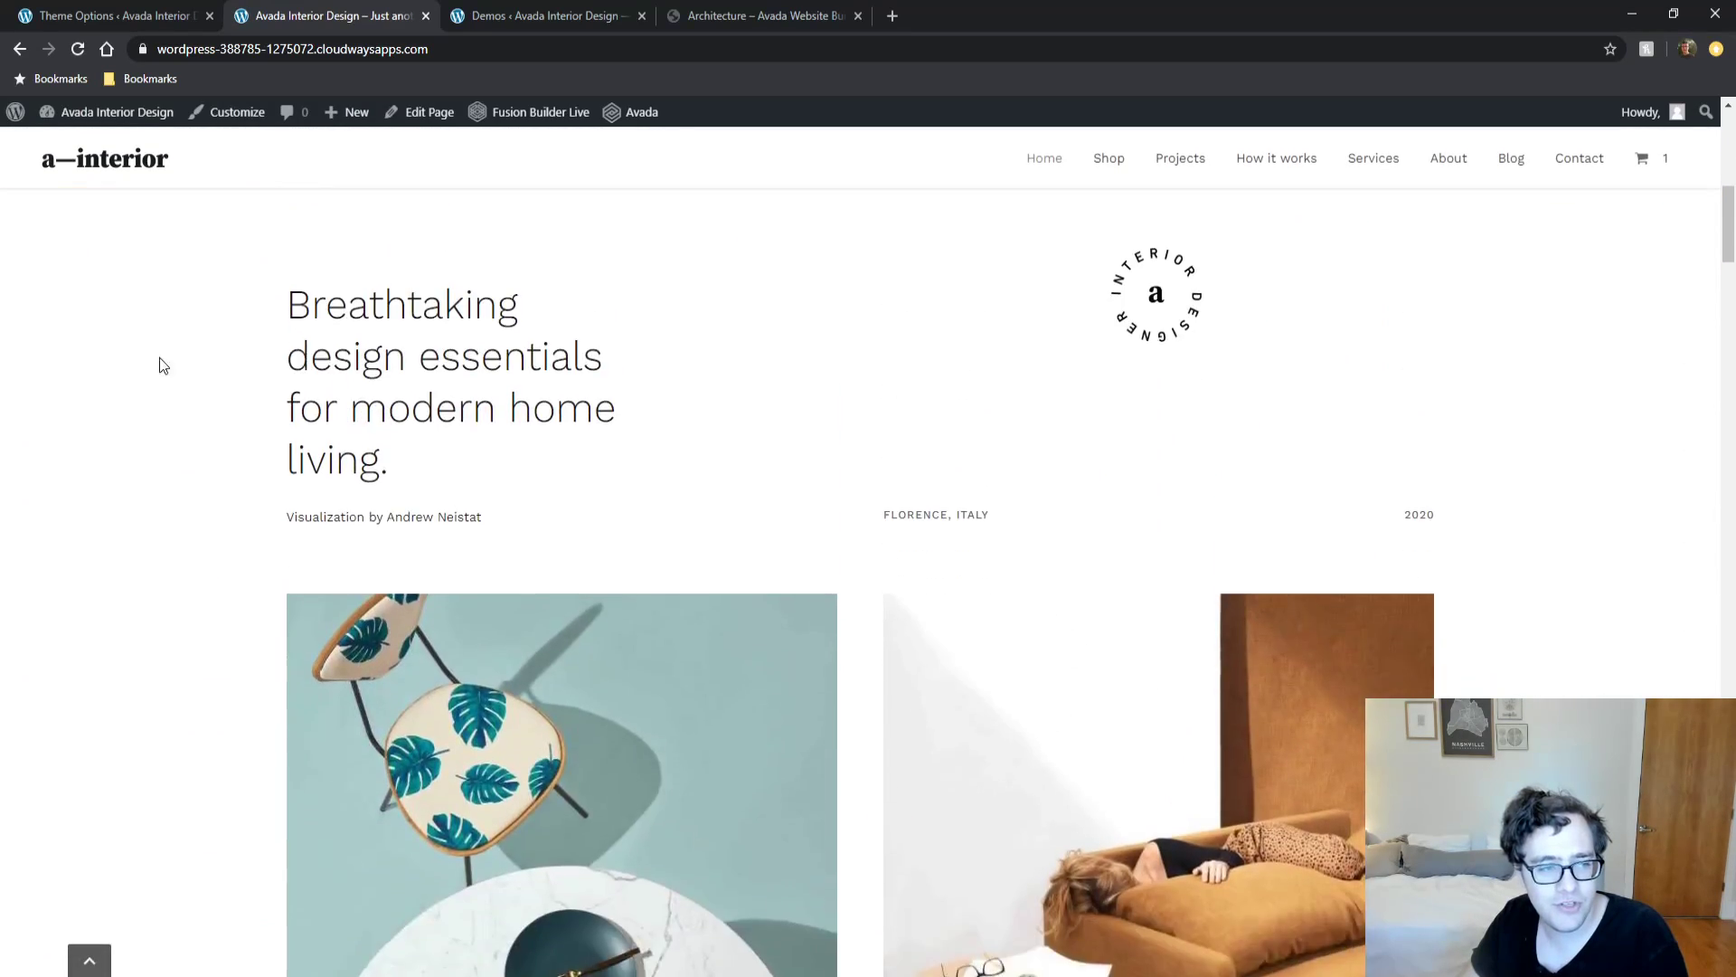
scroll(205, 166, "up", 5)
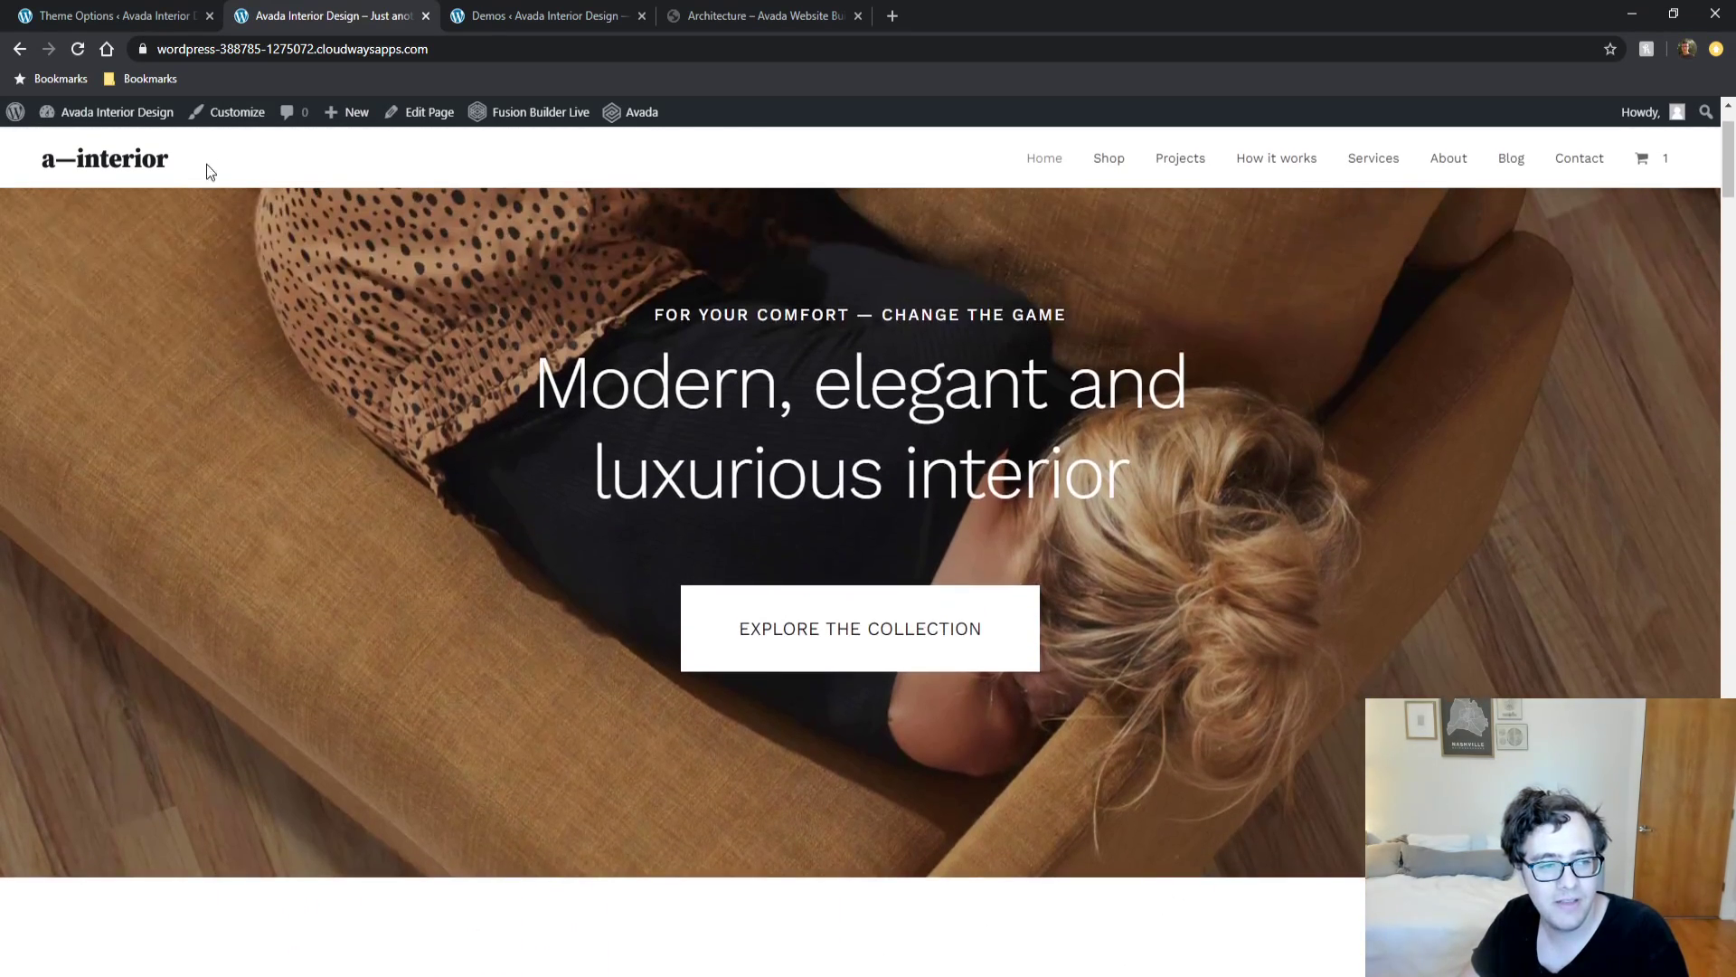
scroll(220, 187, "down", 15)
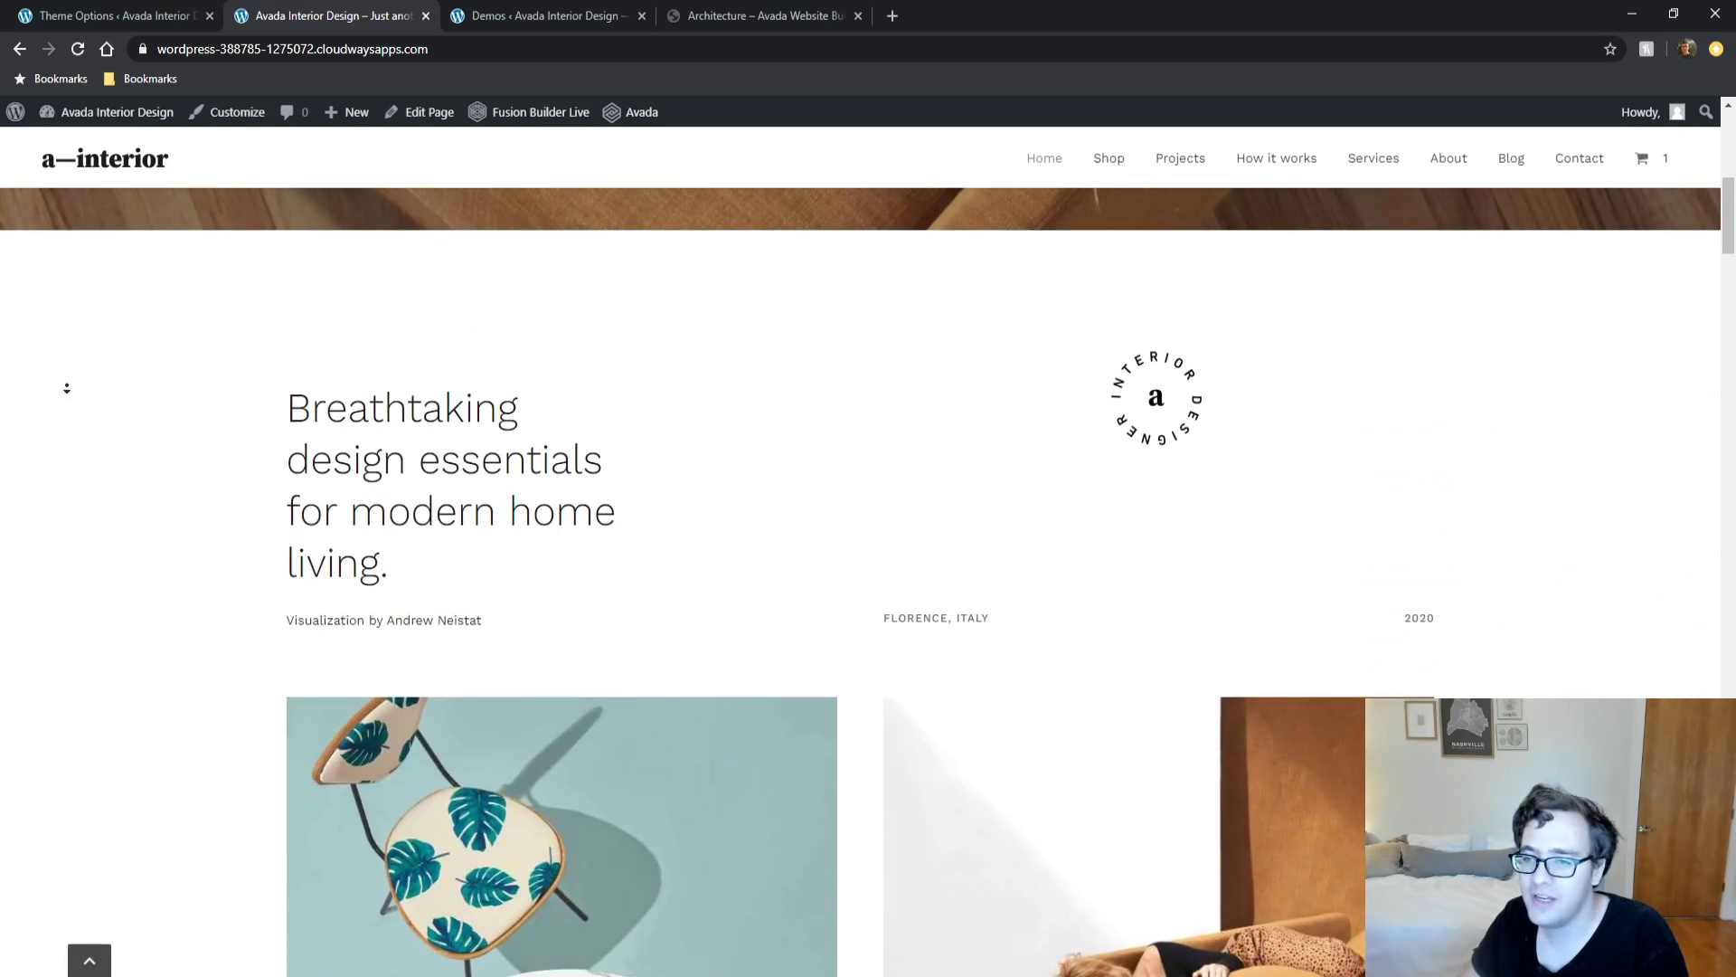
scroll(49, 423, "up", 5)
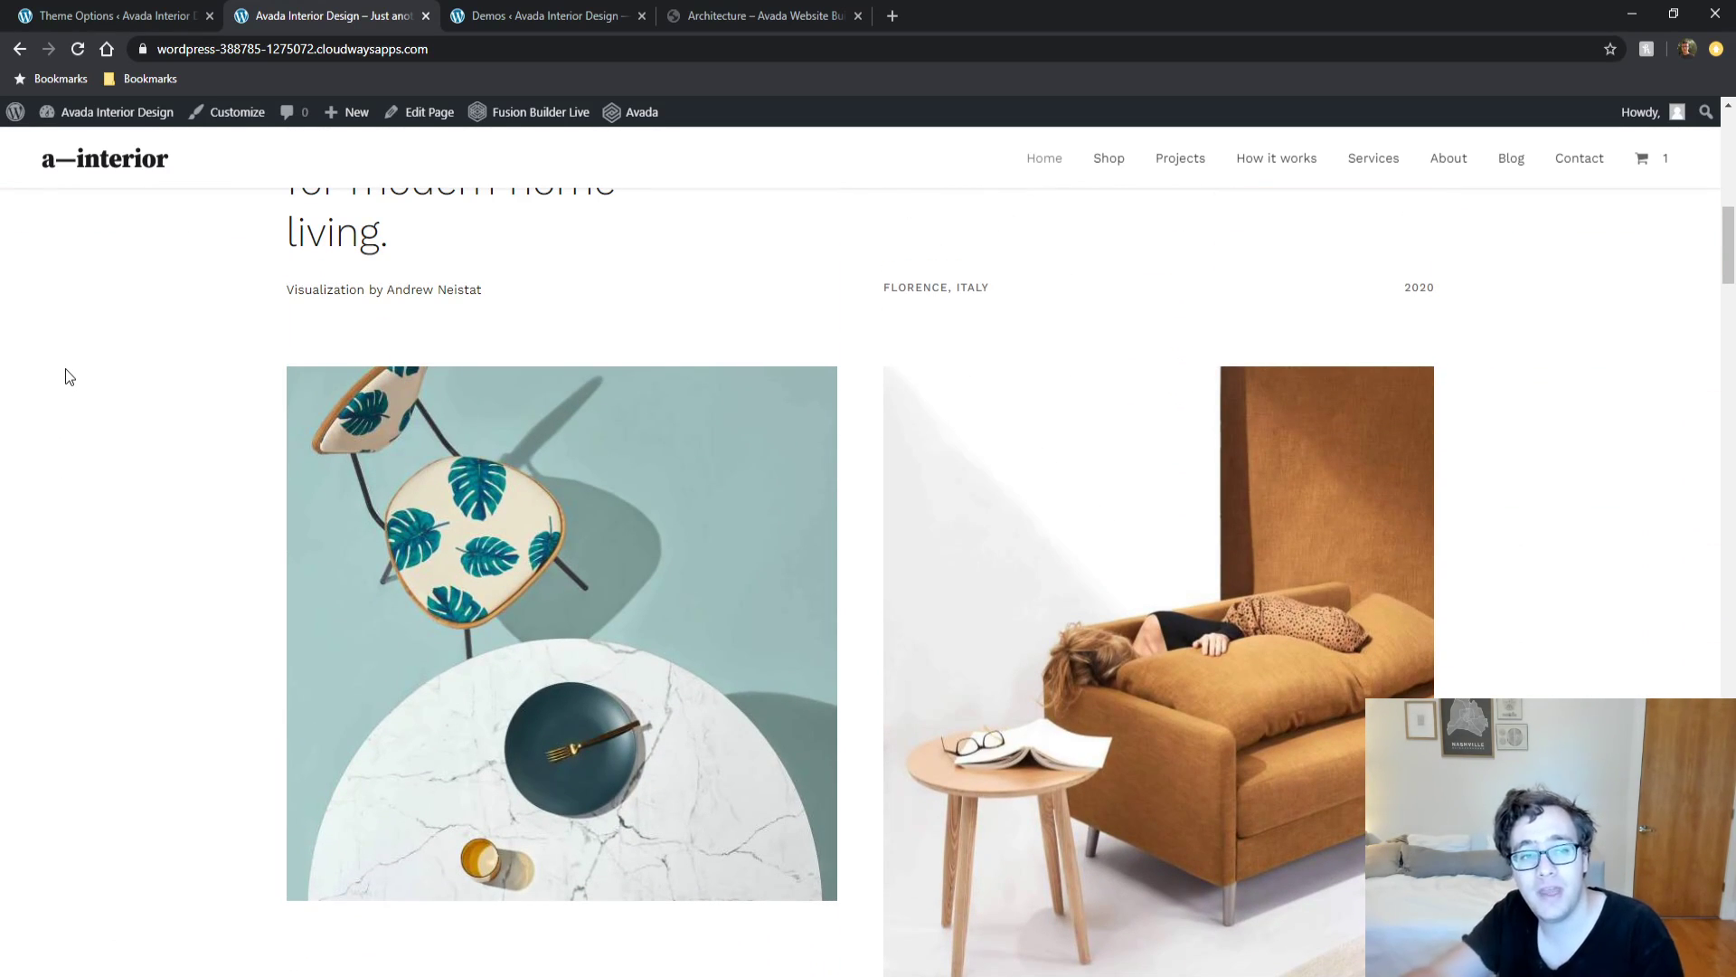
Turn off Sticky Header Animation in the theme options and compare the Sticky Header Shadow option with the header on the home page.
left_click(113, 16)
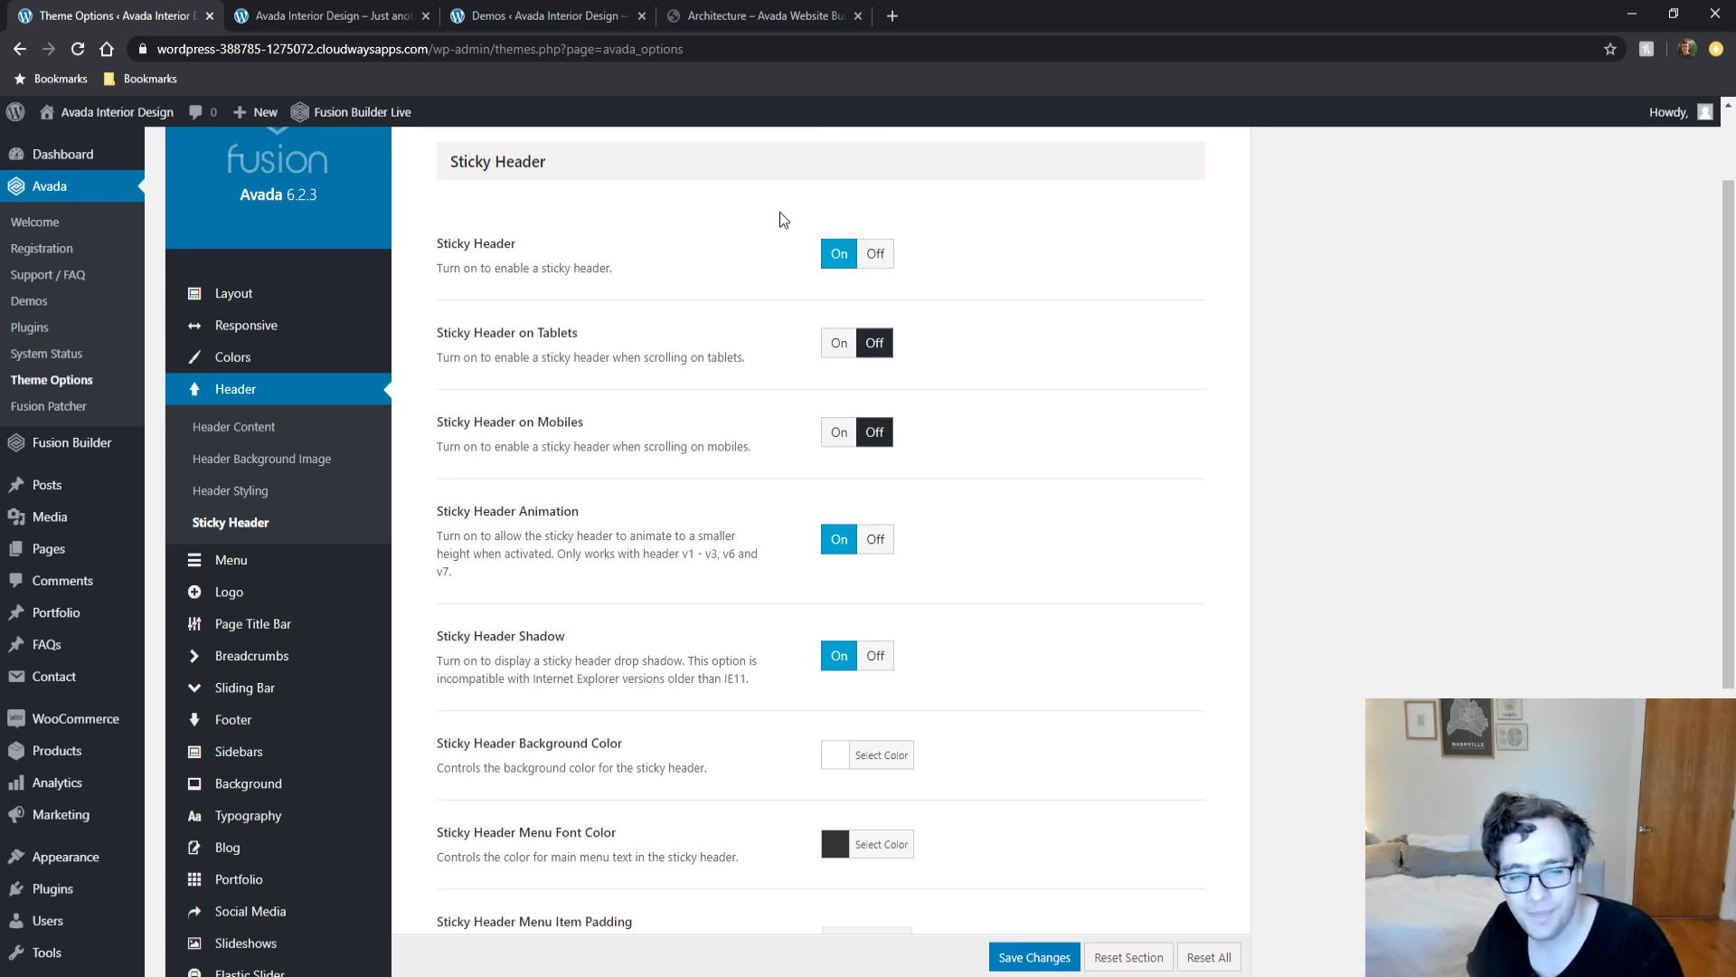
left_click(874, 540)
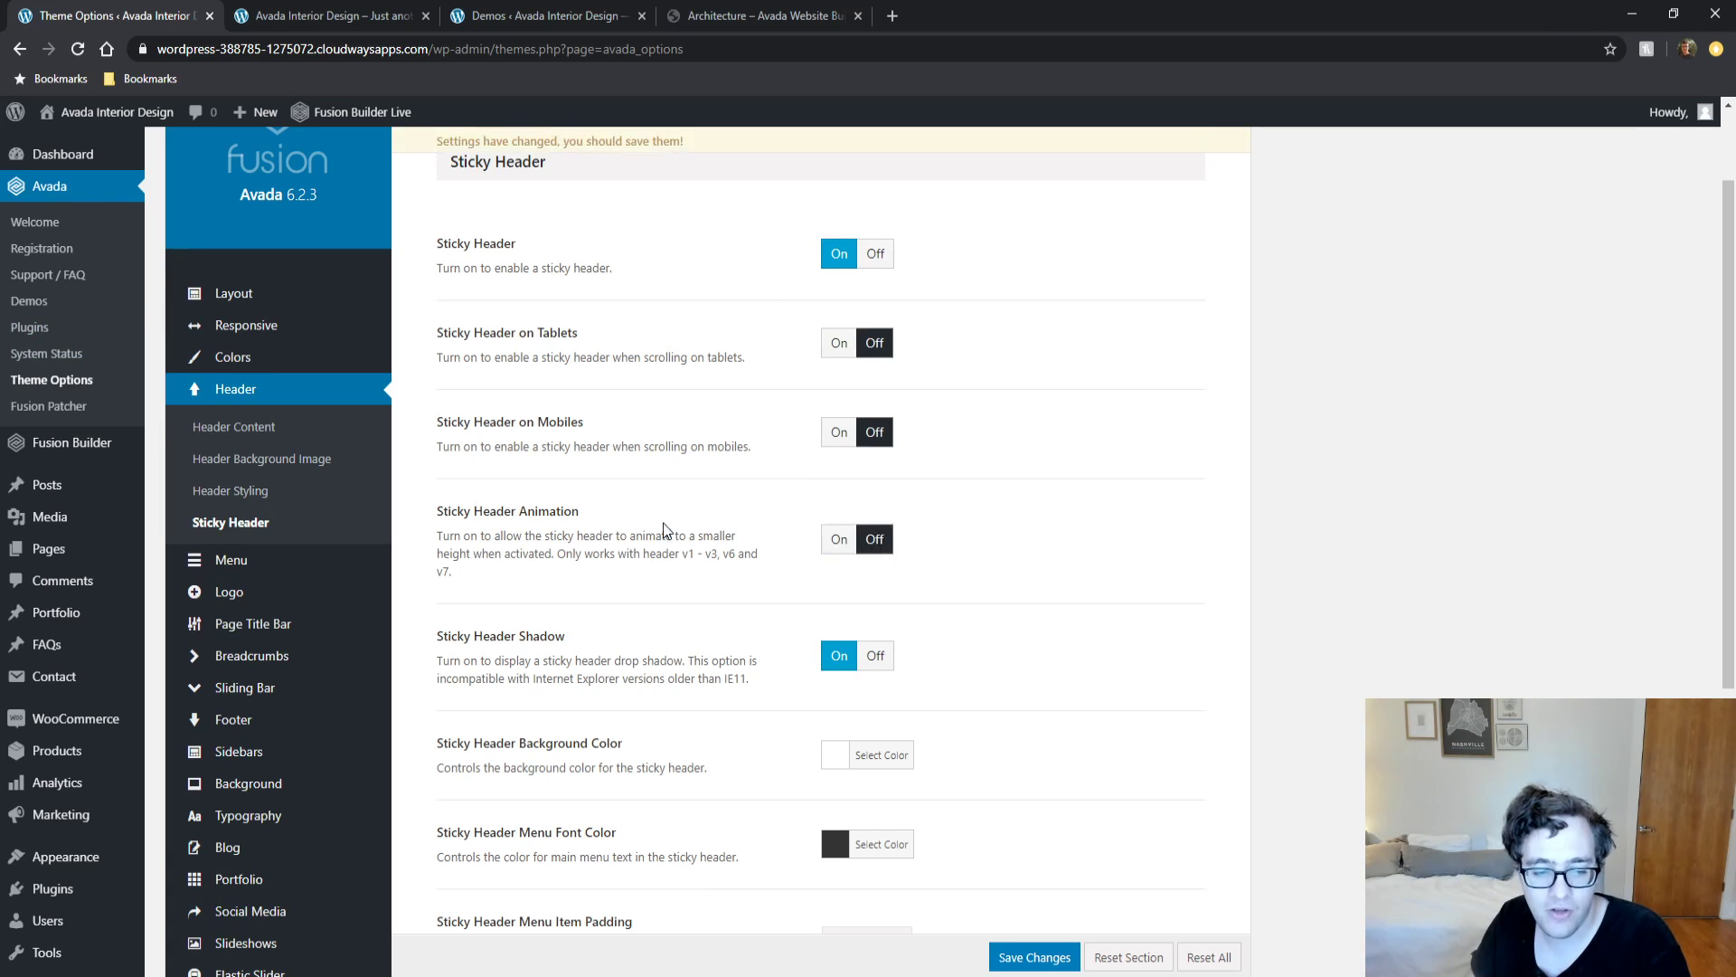
scroll(665, 530, "down", 4)
left_click_drag(756, 306, 547, 286)
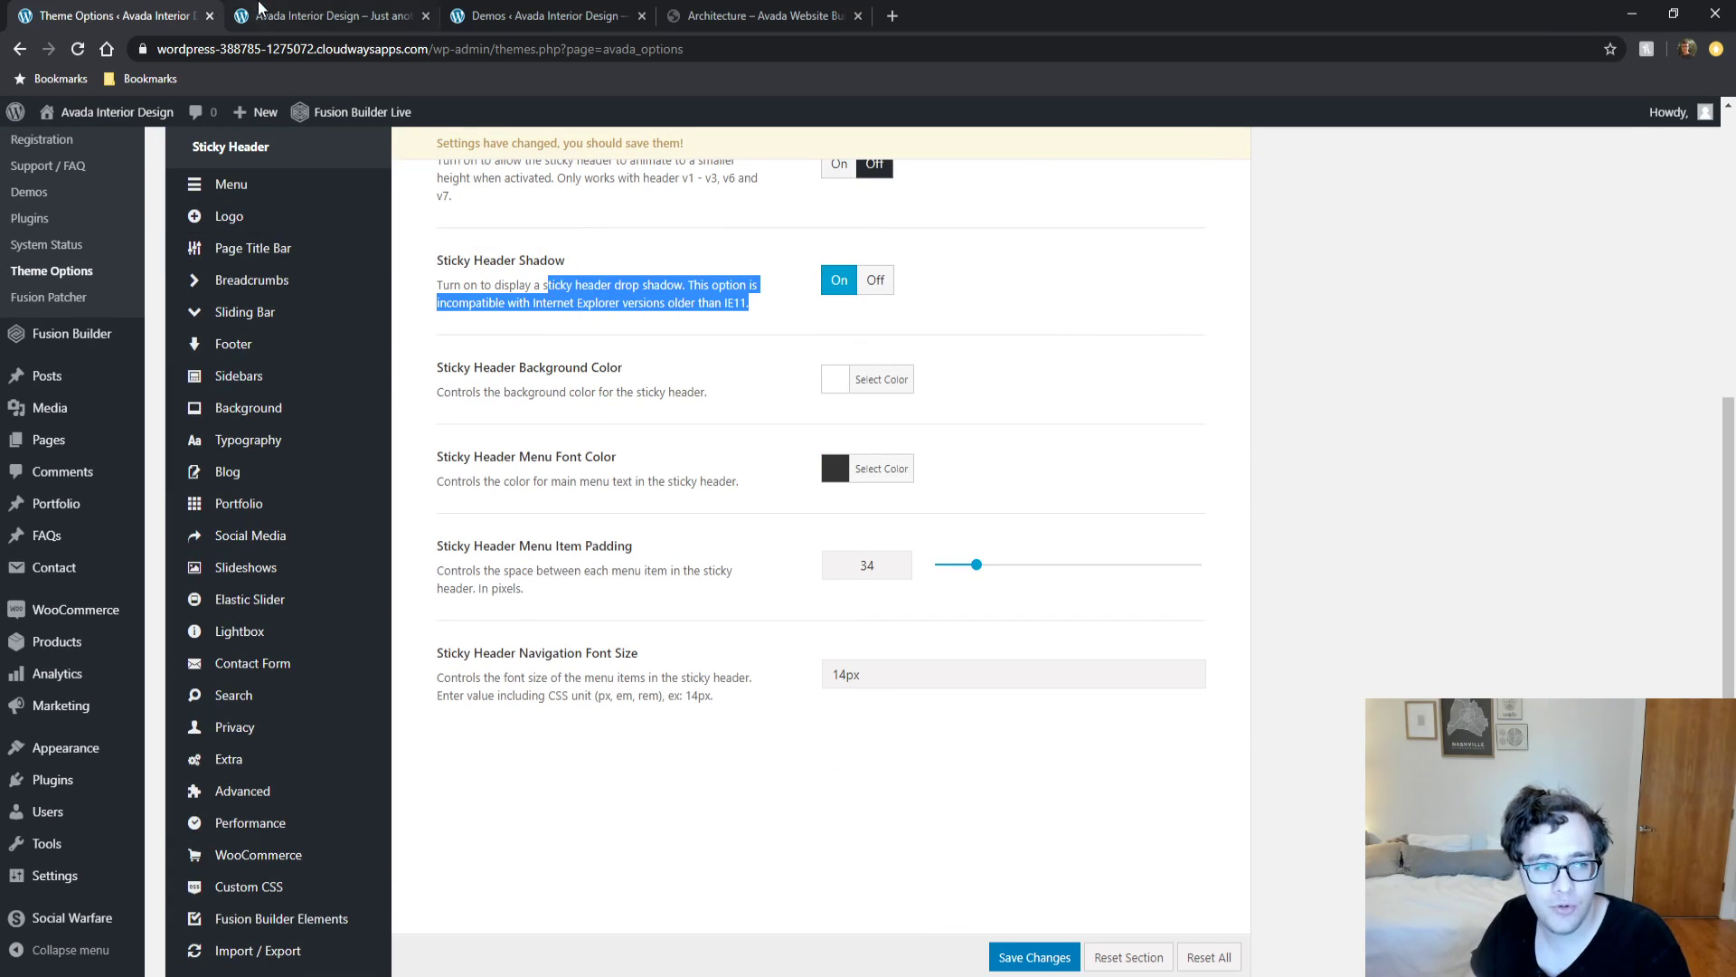
left_click(260, 13)
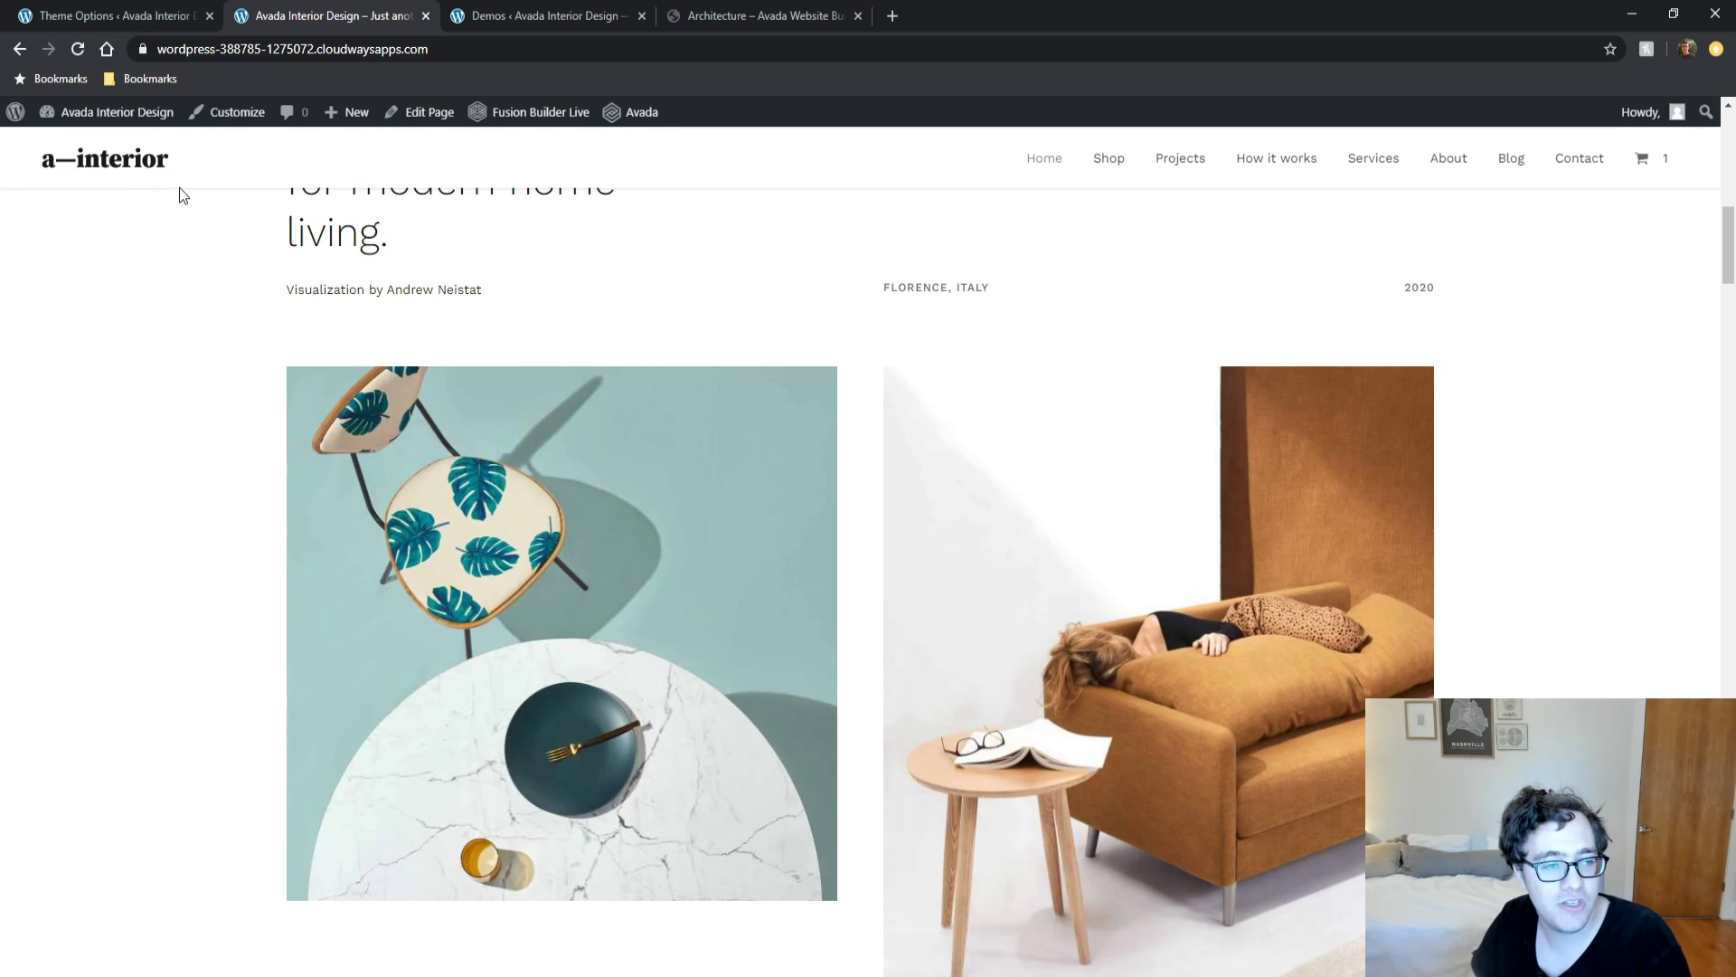
scroll(177, 191, "down", 2)
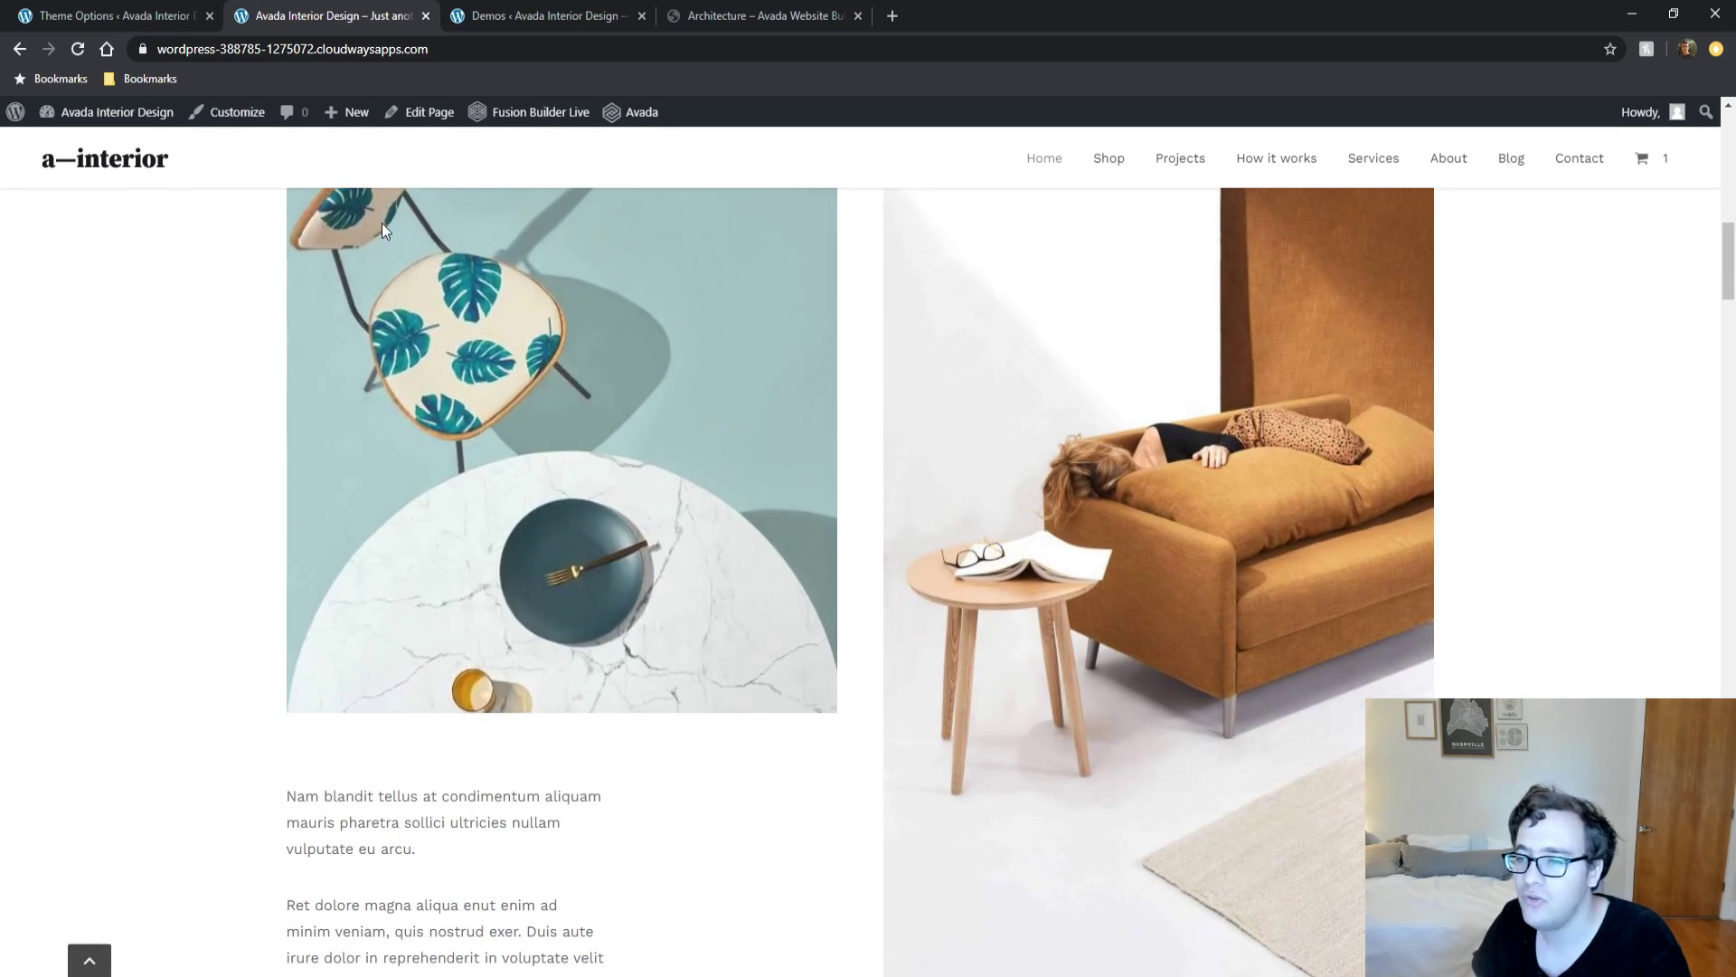
scroll(42, 341, "up", 2)
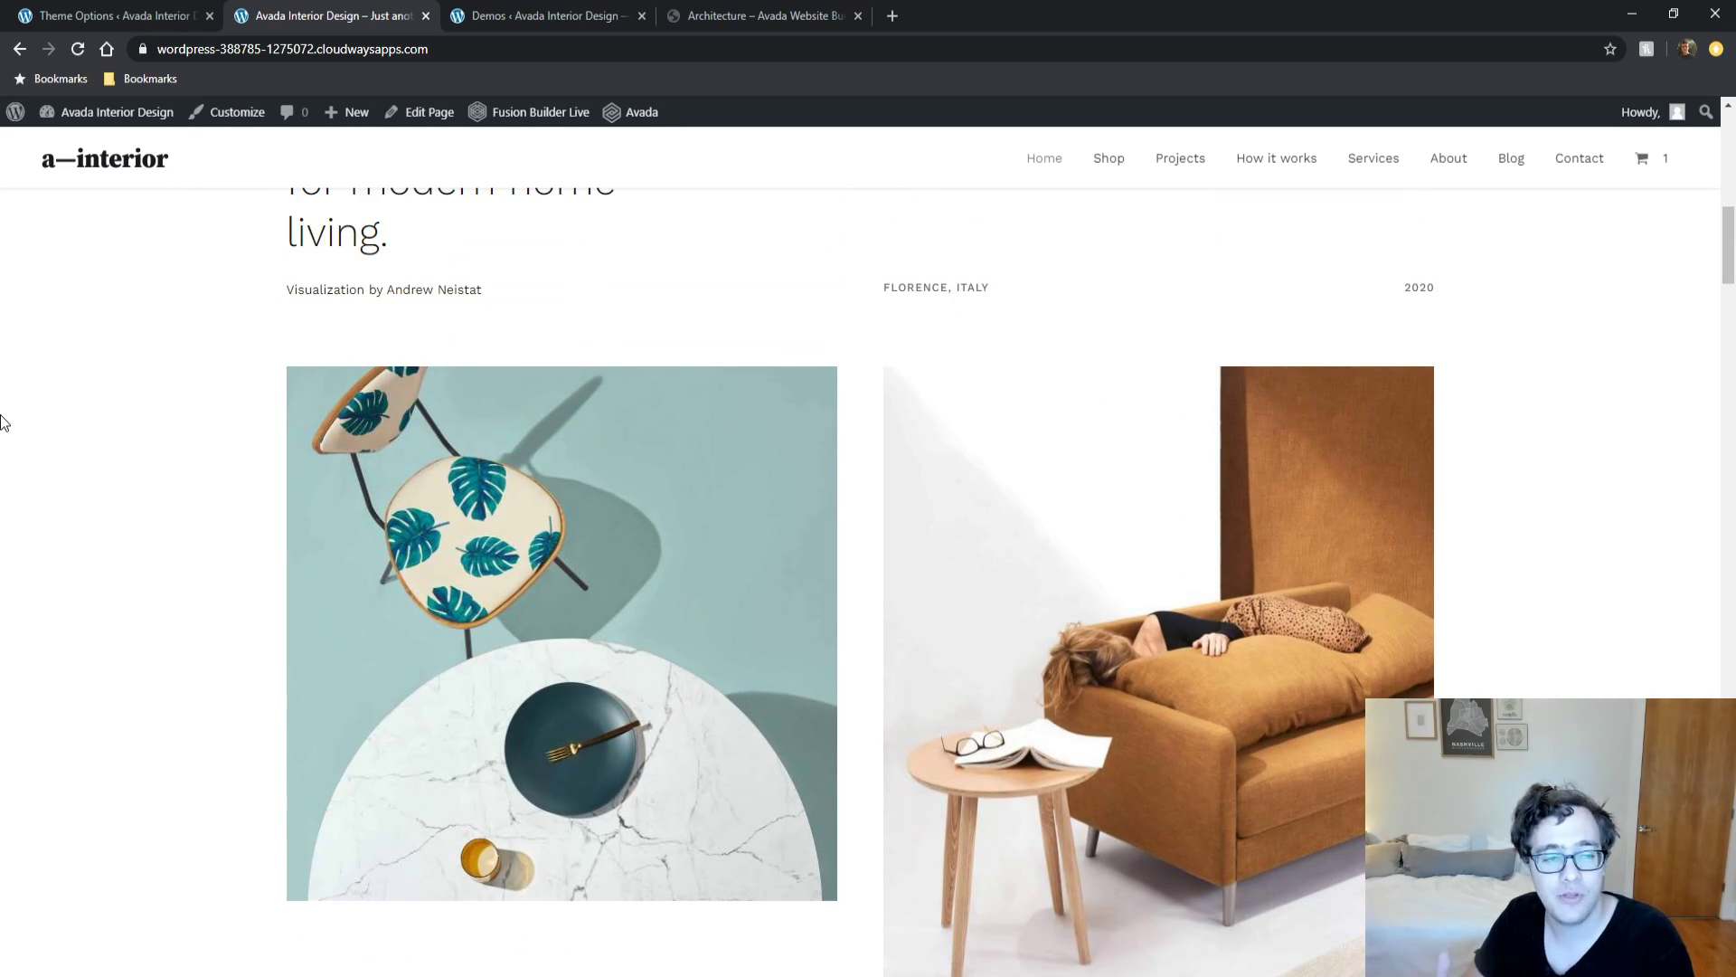
Open the Main Menu options and examine the dropdown settings alongside the Home dropdown on the interior design home page.
left_click(122, 13)
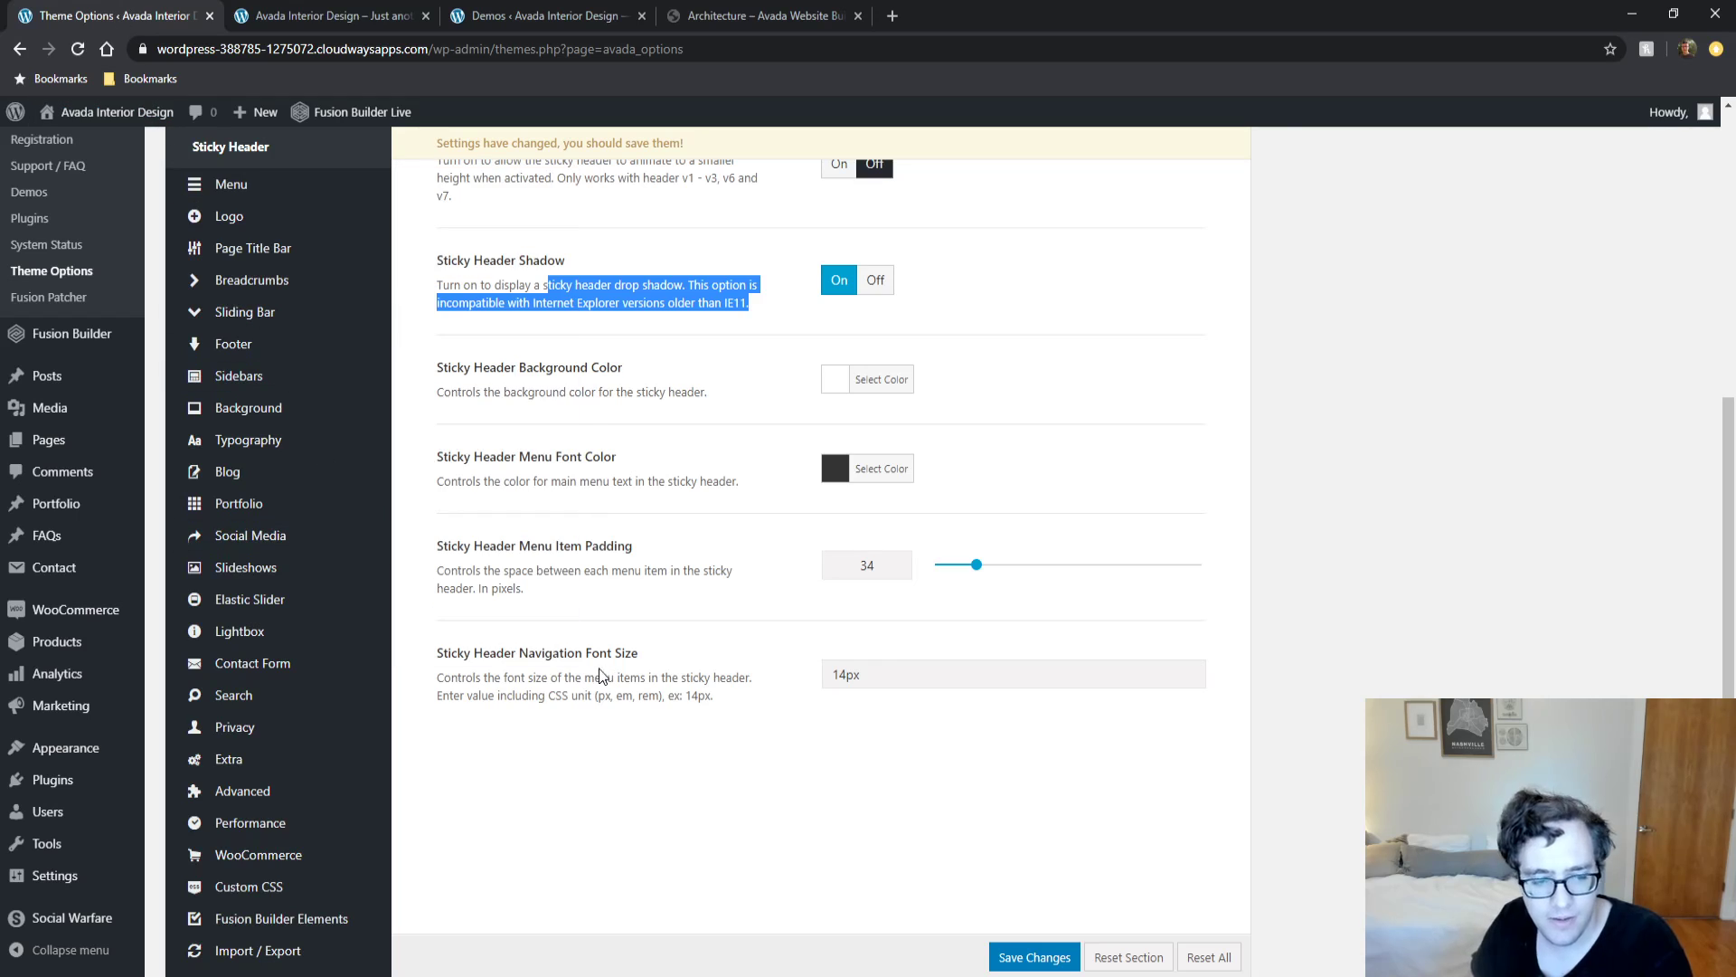
scroll(362, 470, "down", 1)
left_click(259, 372)
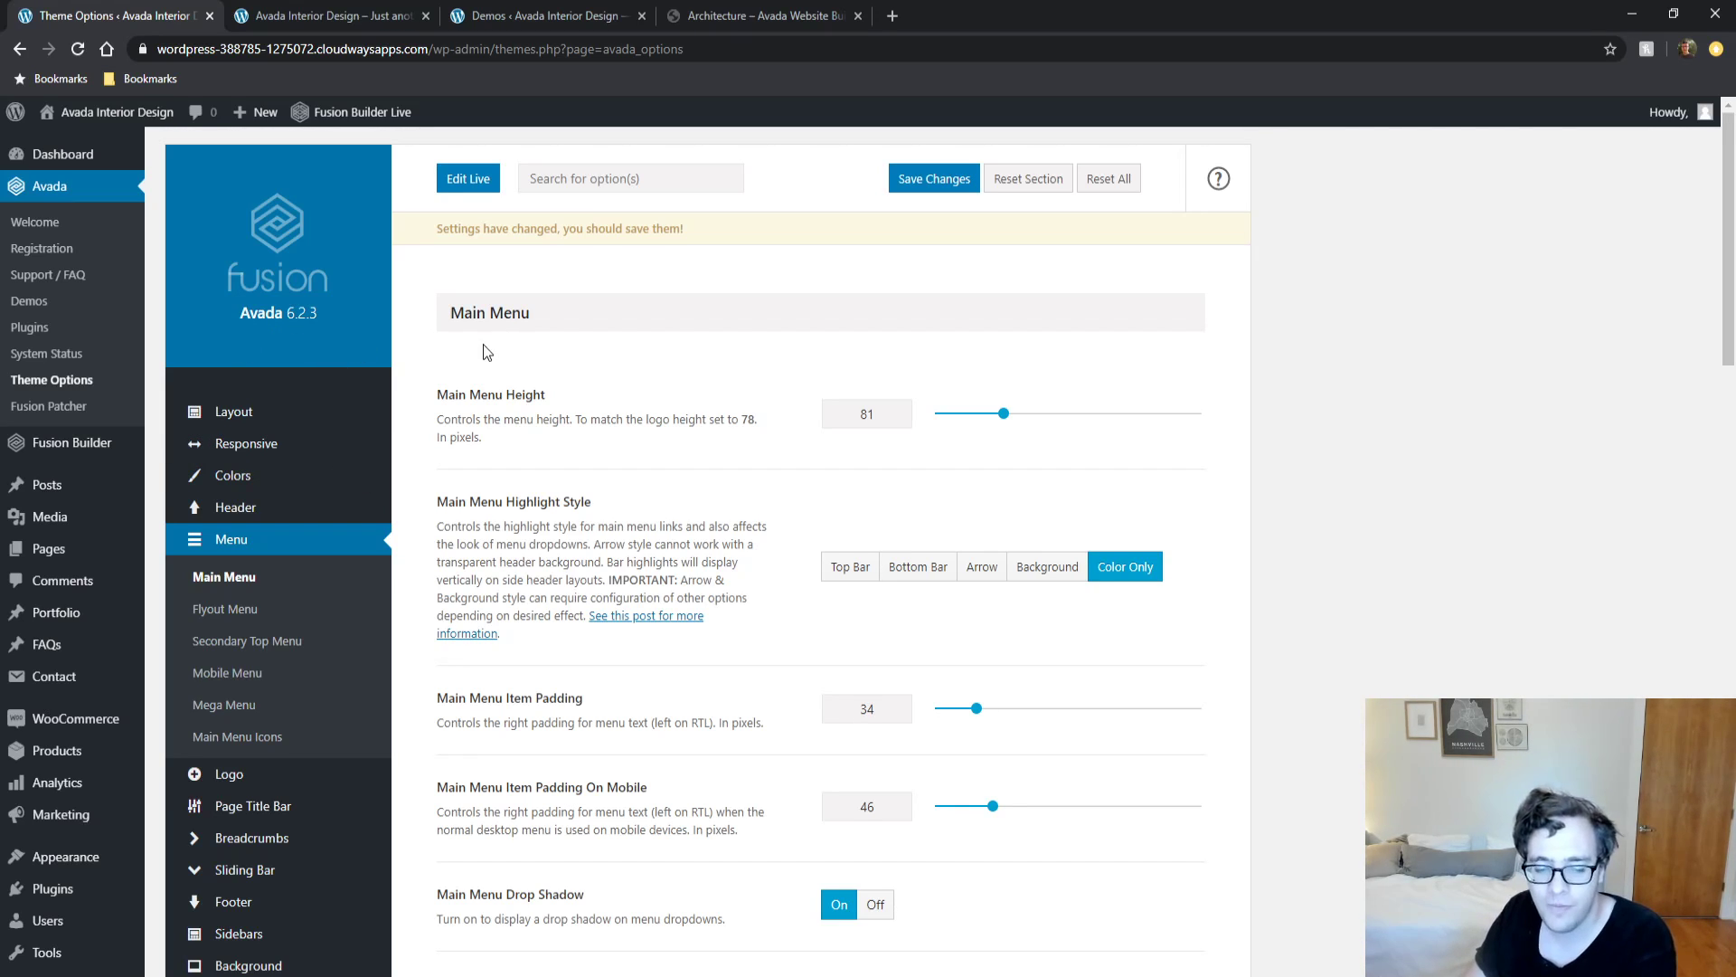
scroll(902, 750, "down", 9)
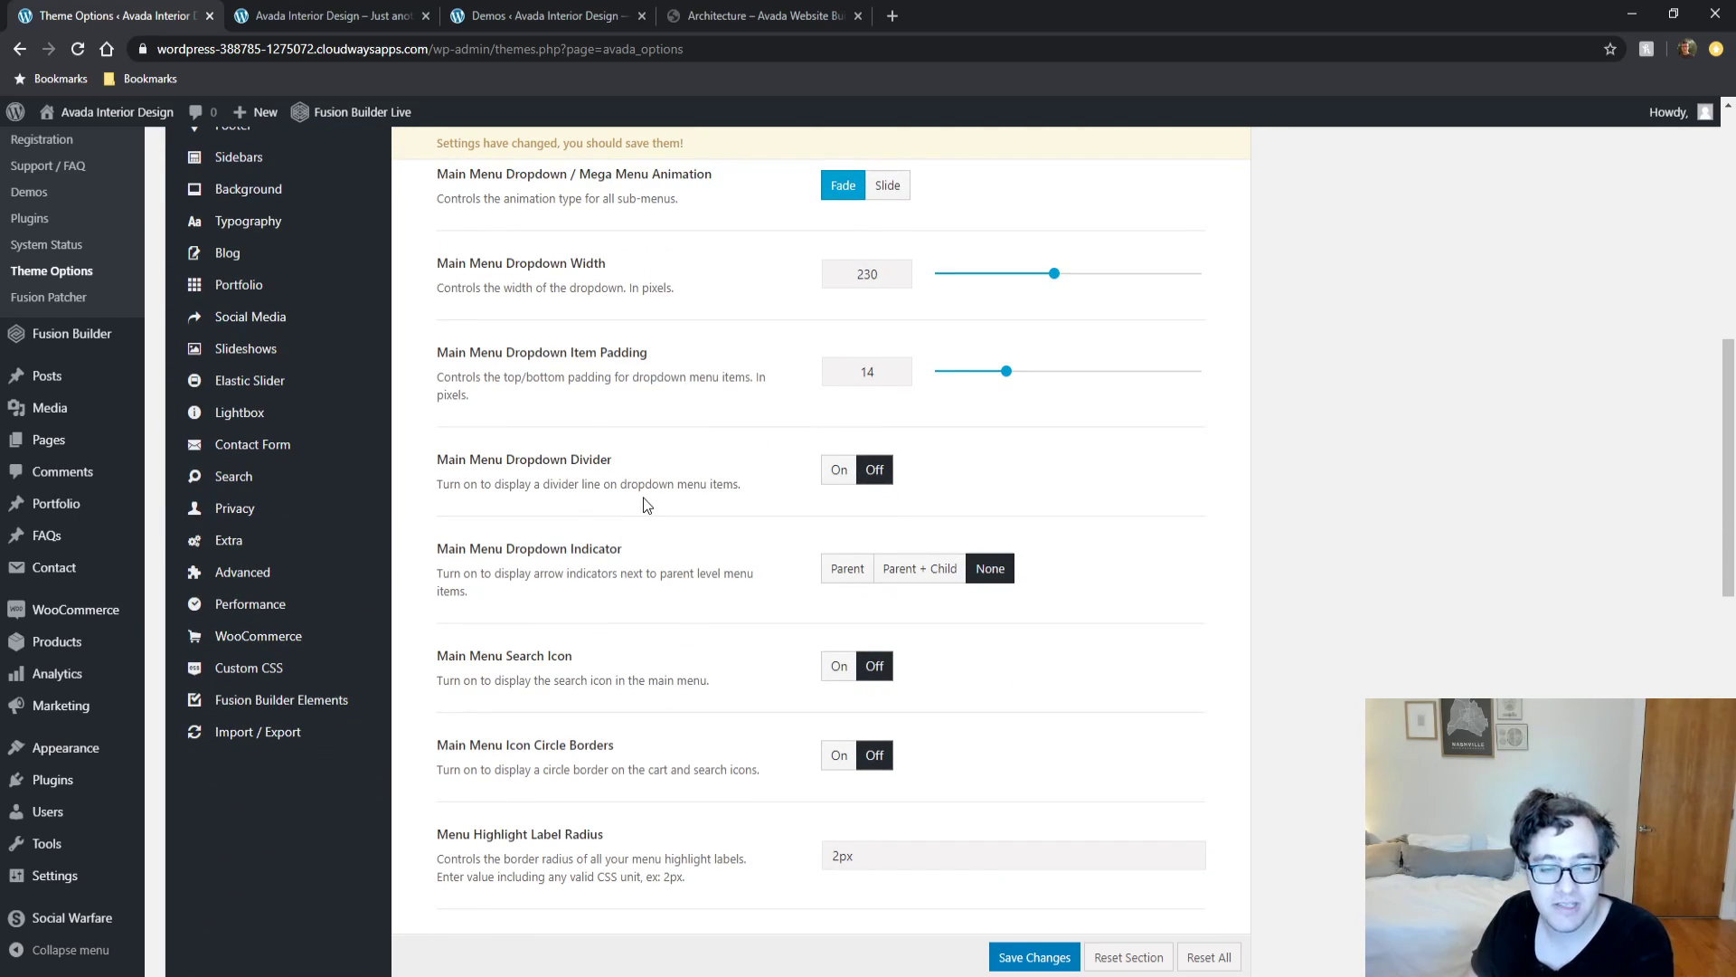
scroll(648, 505, "up", 3)
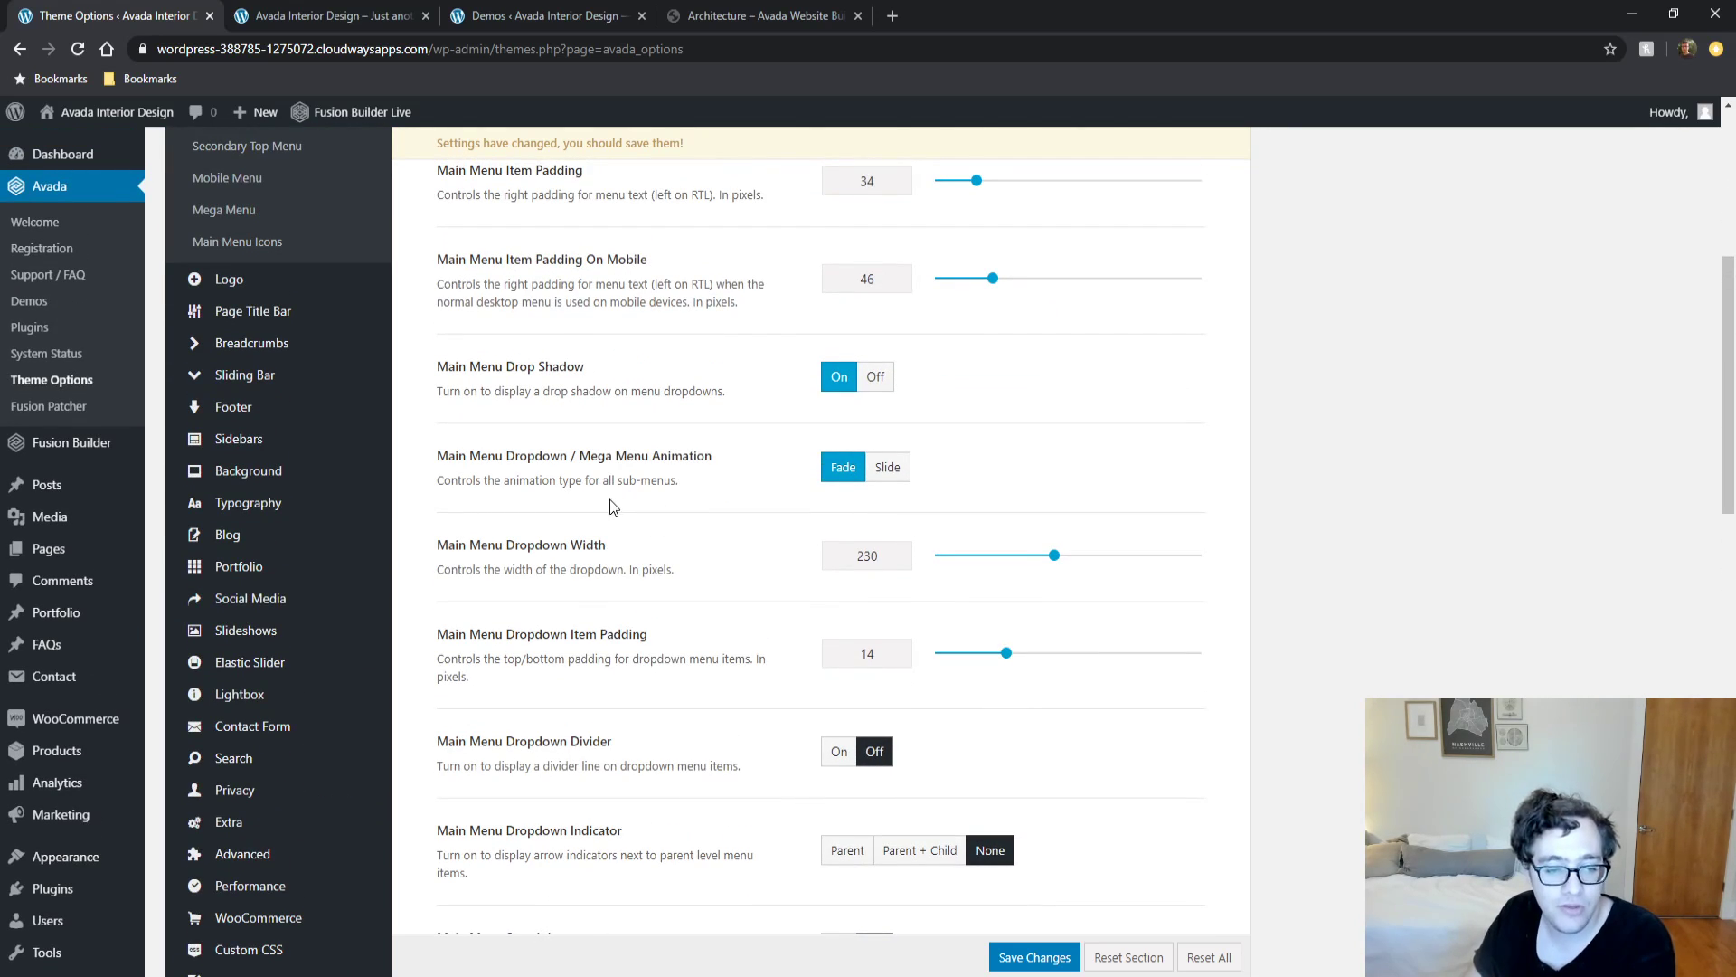
left_click(382, 15)
mouse_move(1029, 156)
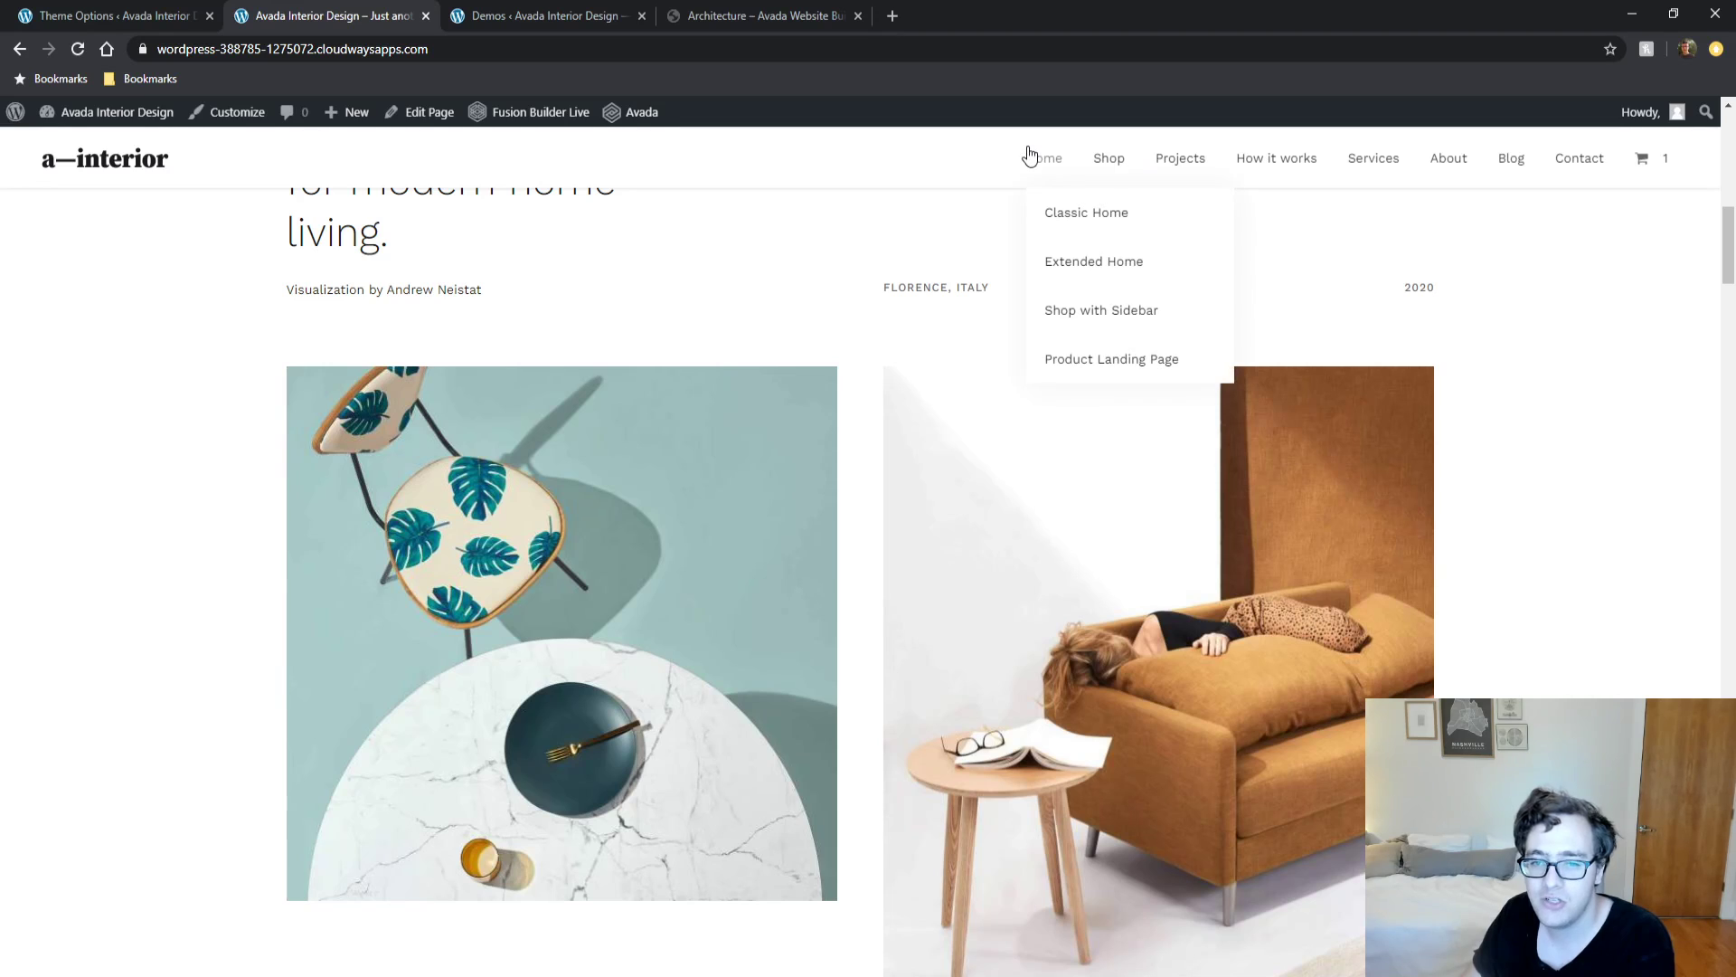
Return to Theme Options and examine the Main Menu Highlight Style choices and the menu item padding settings.
left_click(79, 9)
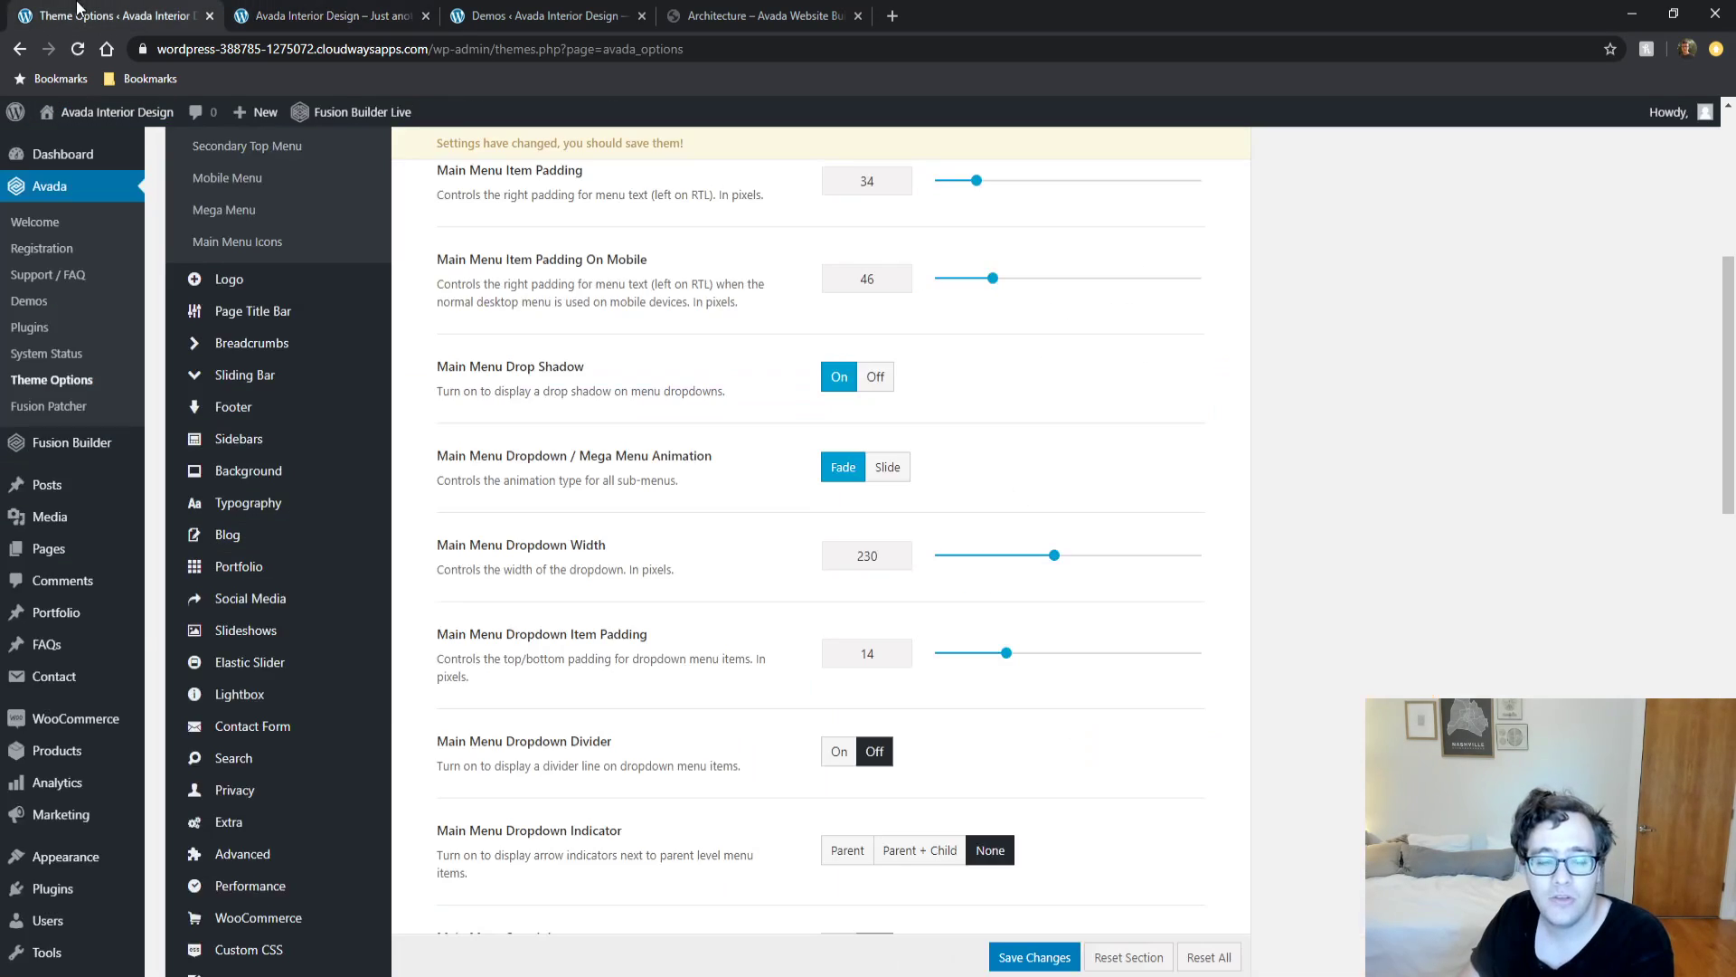
scroll(579, 404, "up", 3)
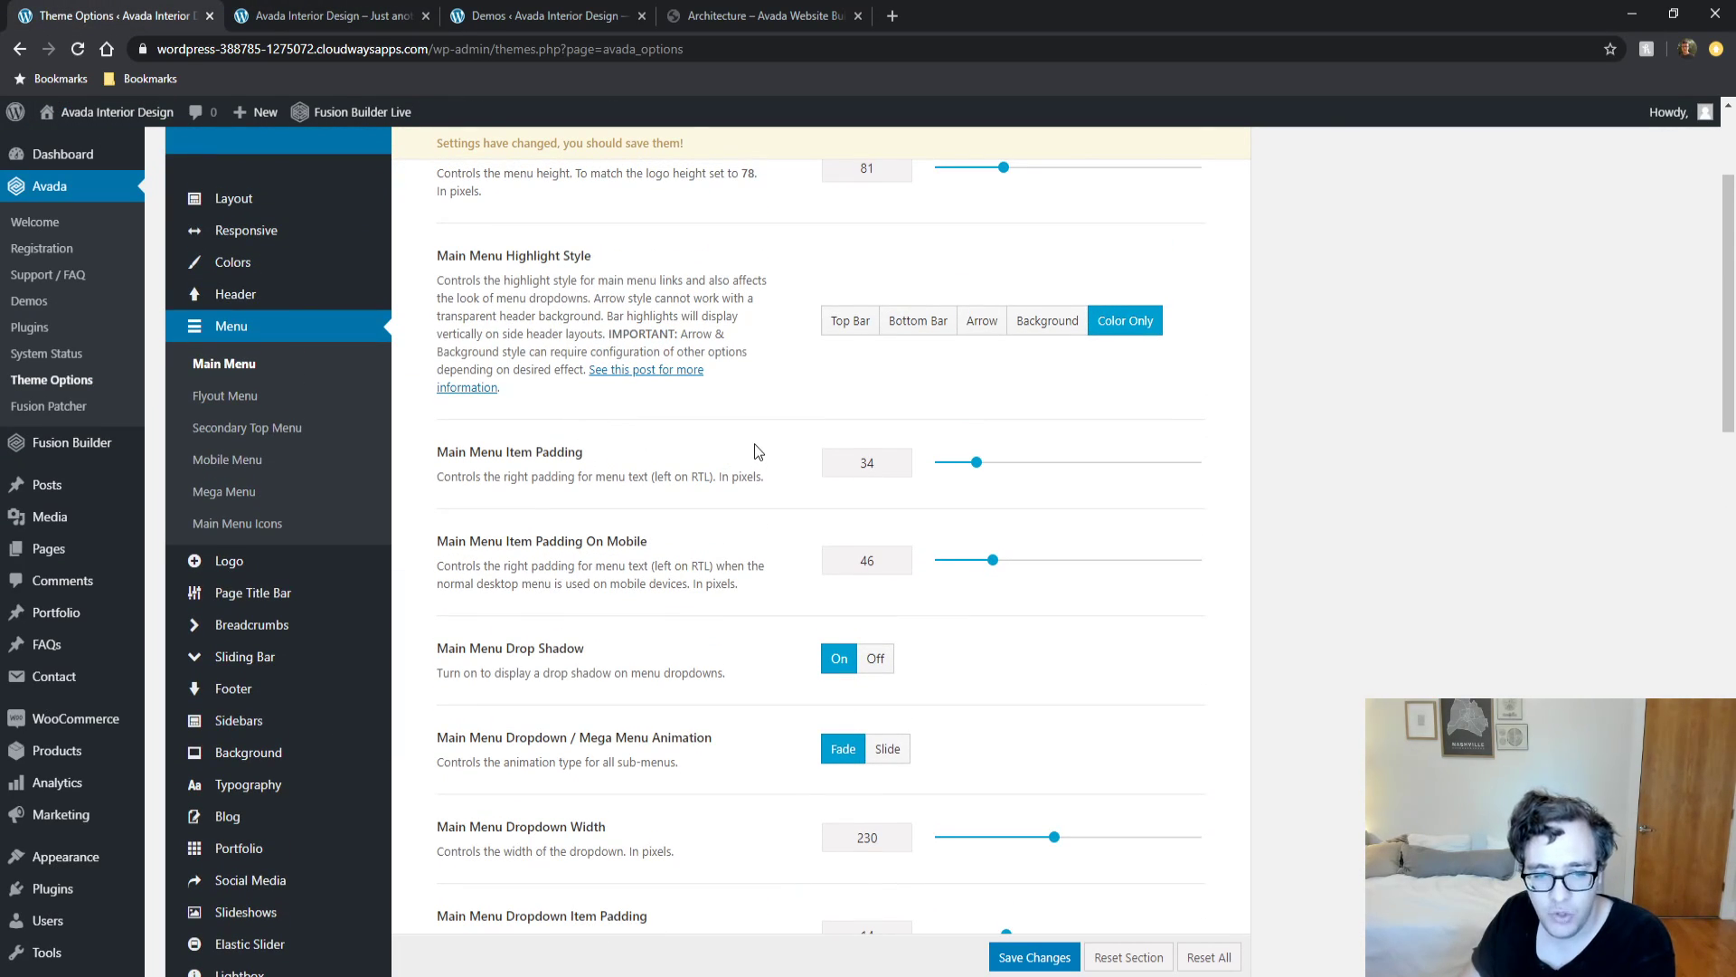
scroll(757, 451, "up", 3)
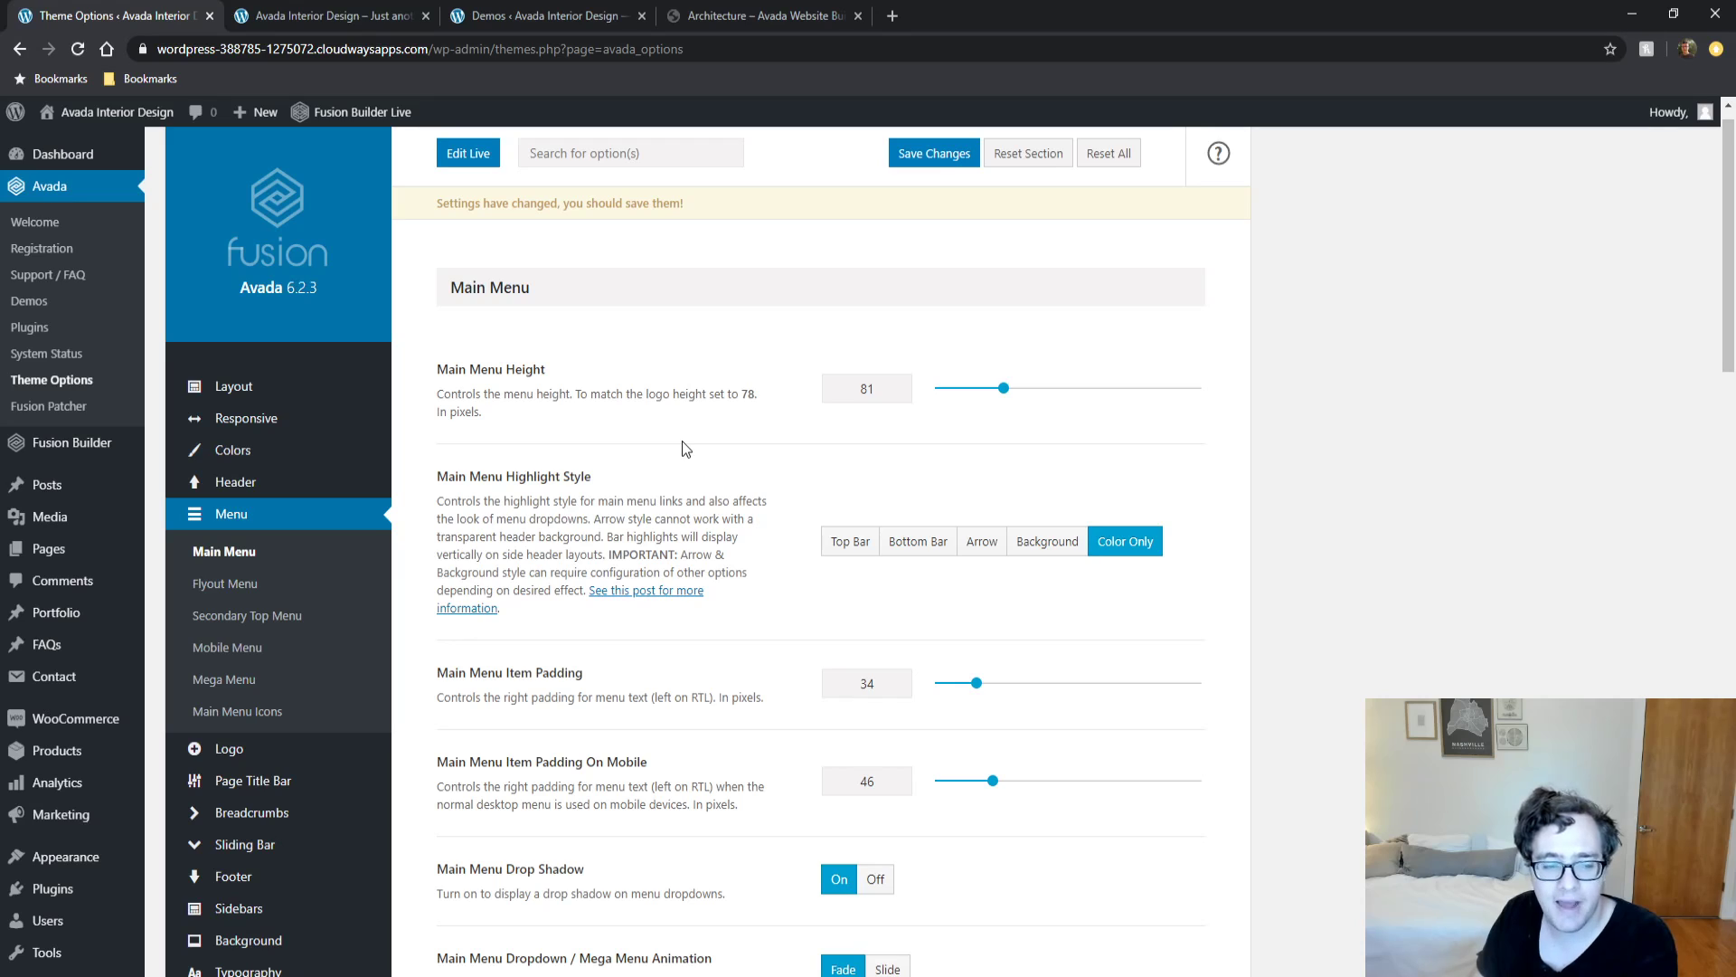
left_click_drag(575, 476, 458, 477)
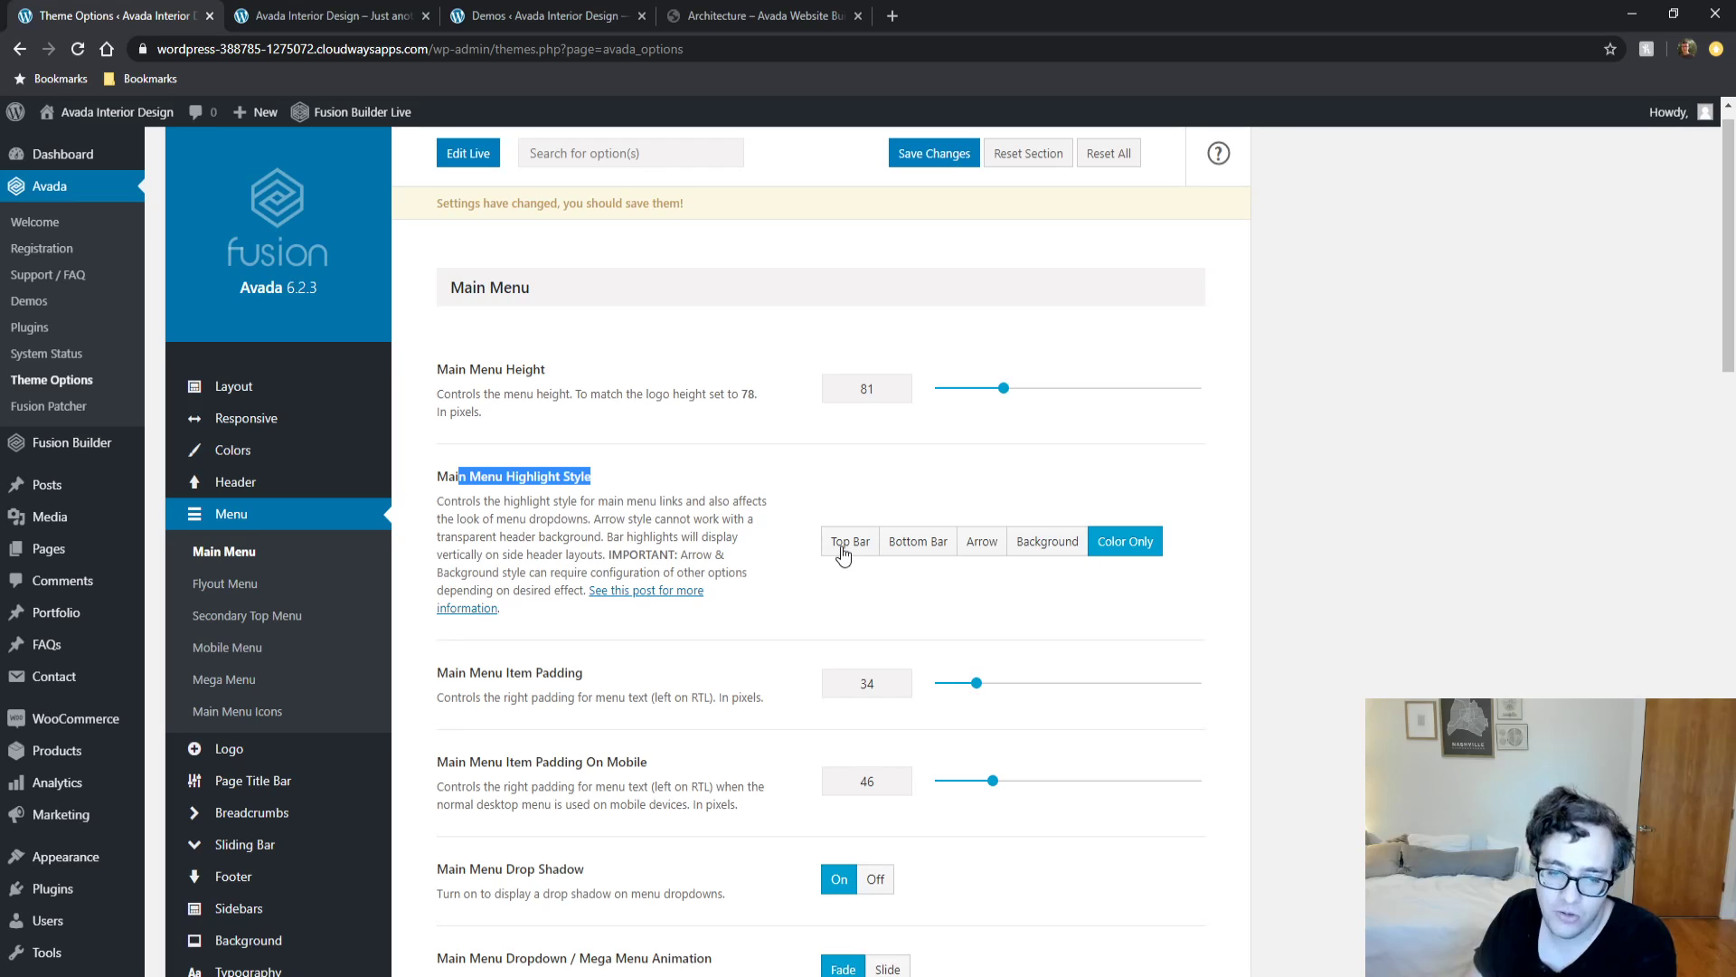
Turn on Main Menu Search Icon, save the theme options and reload the interior design home page.
scroll(1298, 569, "down", 12)
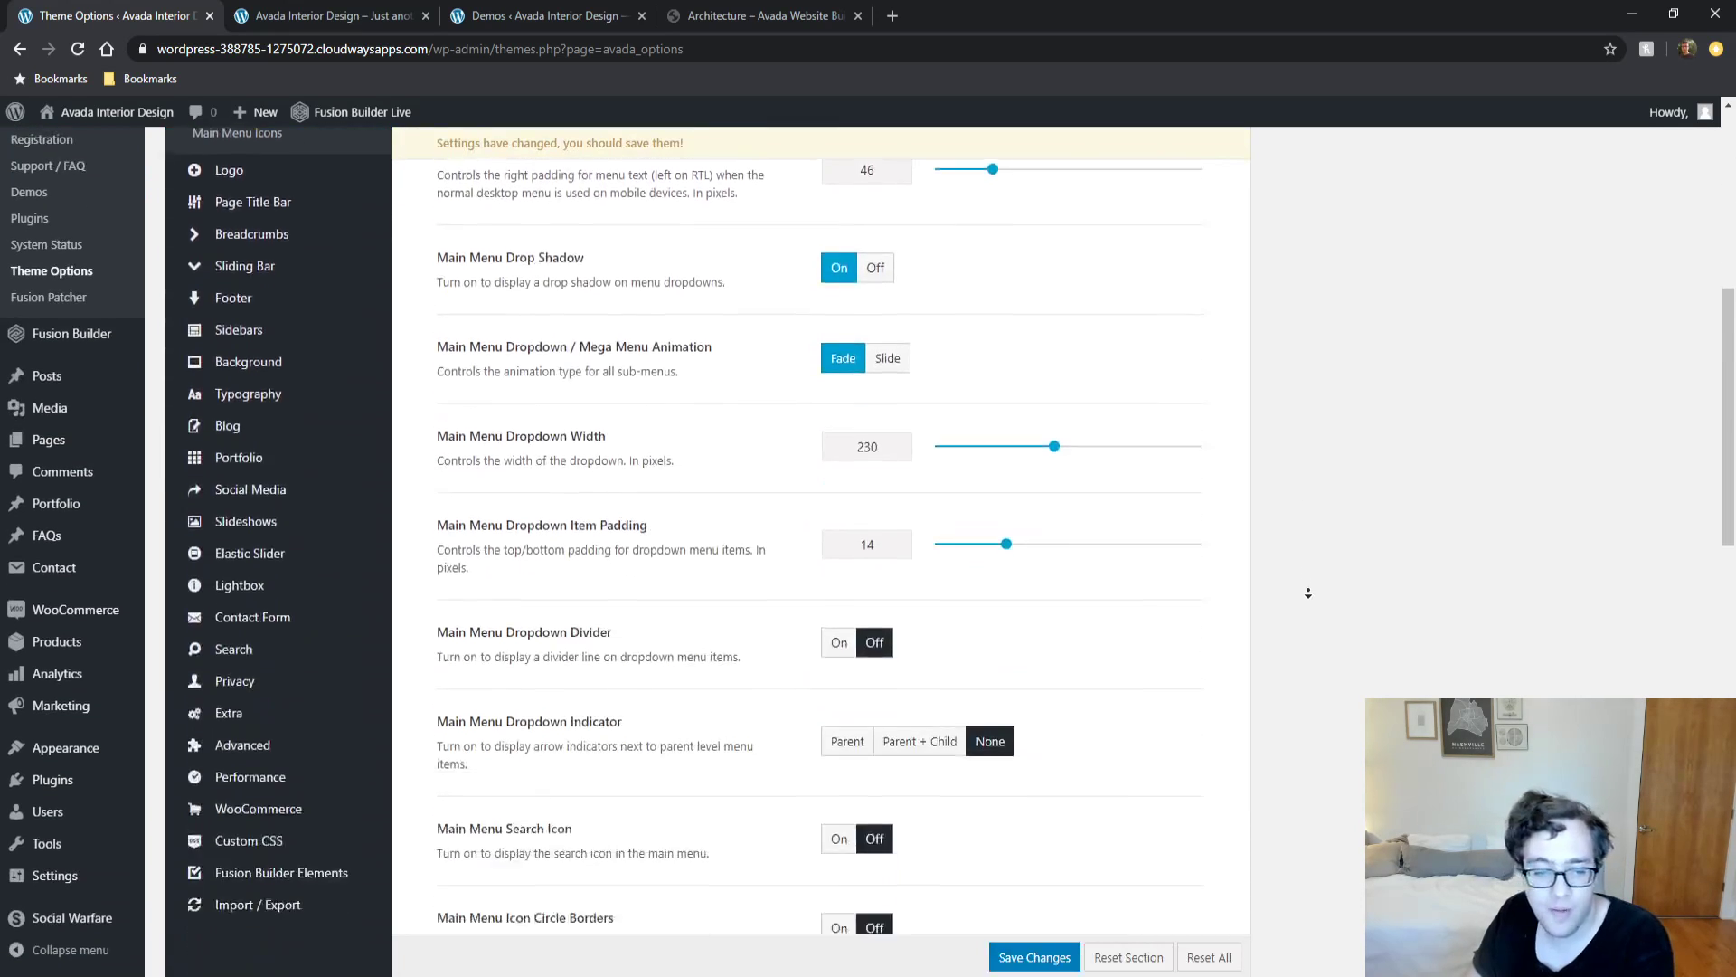
scroll(702, 420, "up", 5)
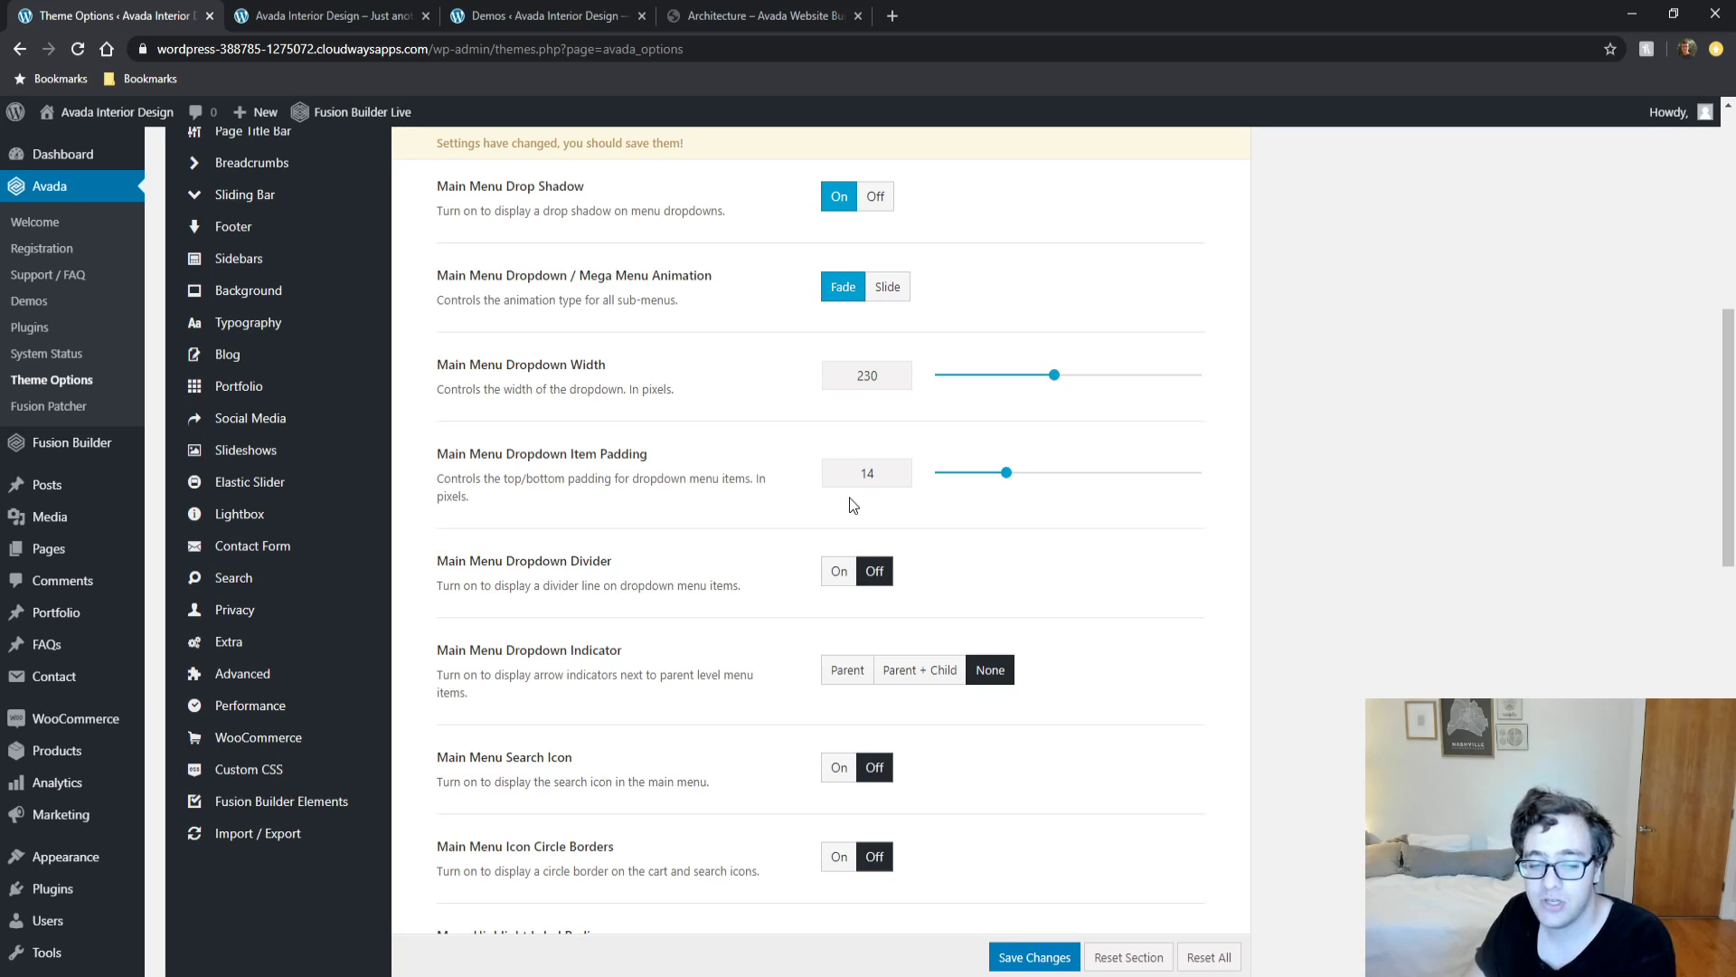
left_click(837, 767)
scroll(1022, 895, "down", 2)
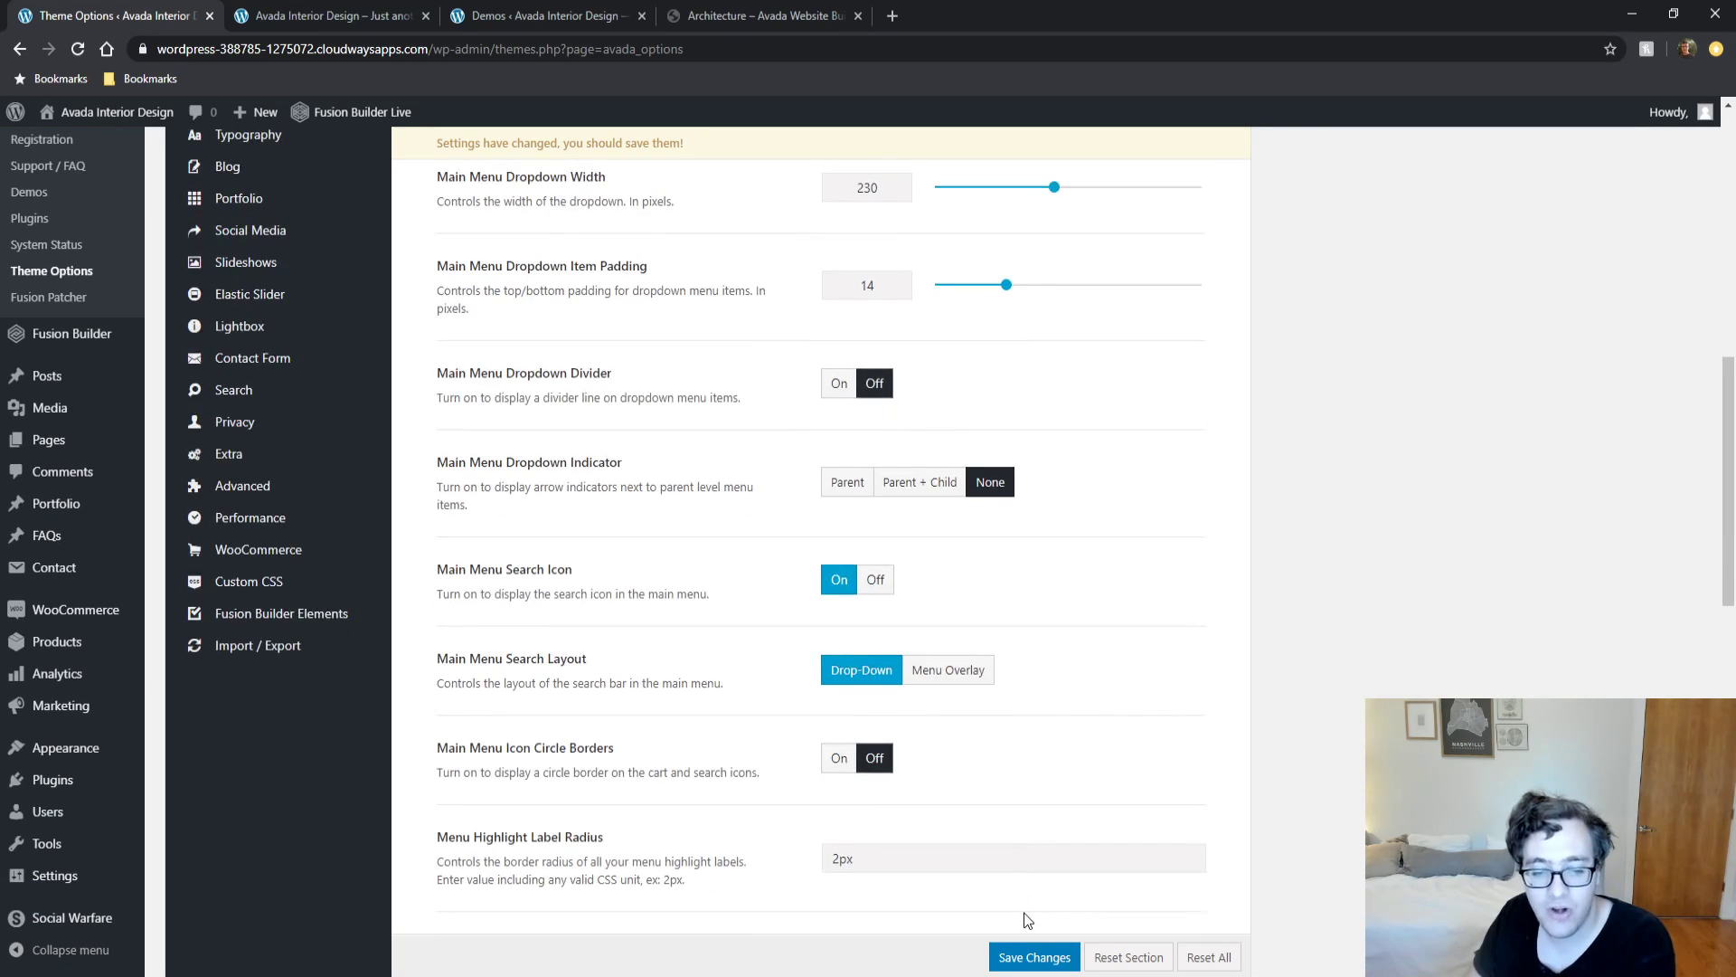
left_click(1017, 955)
left_click(312, 14)
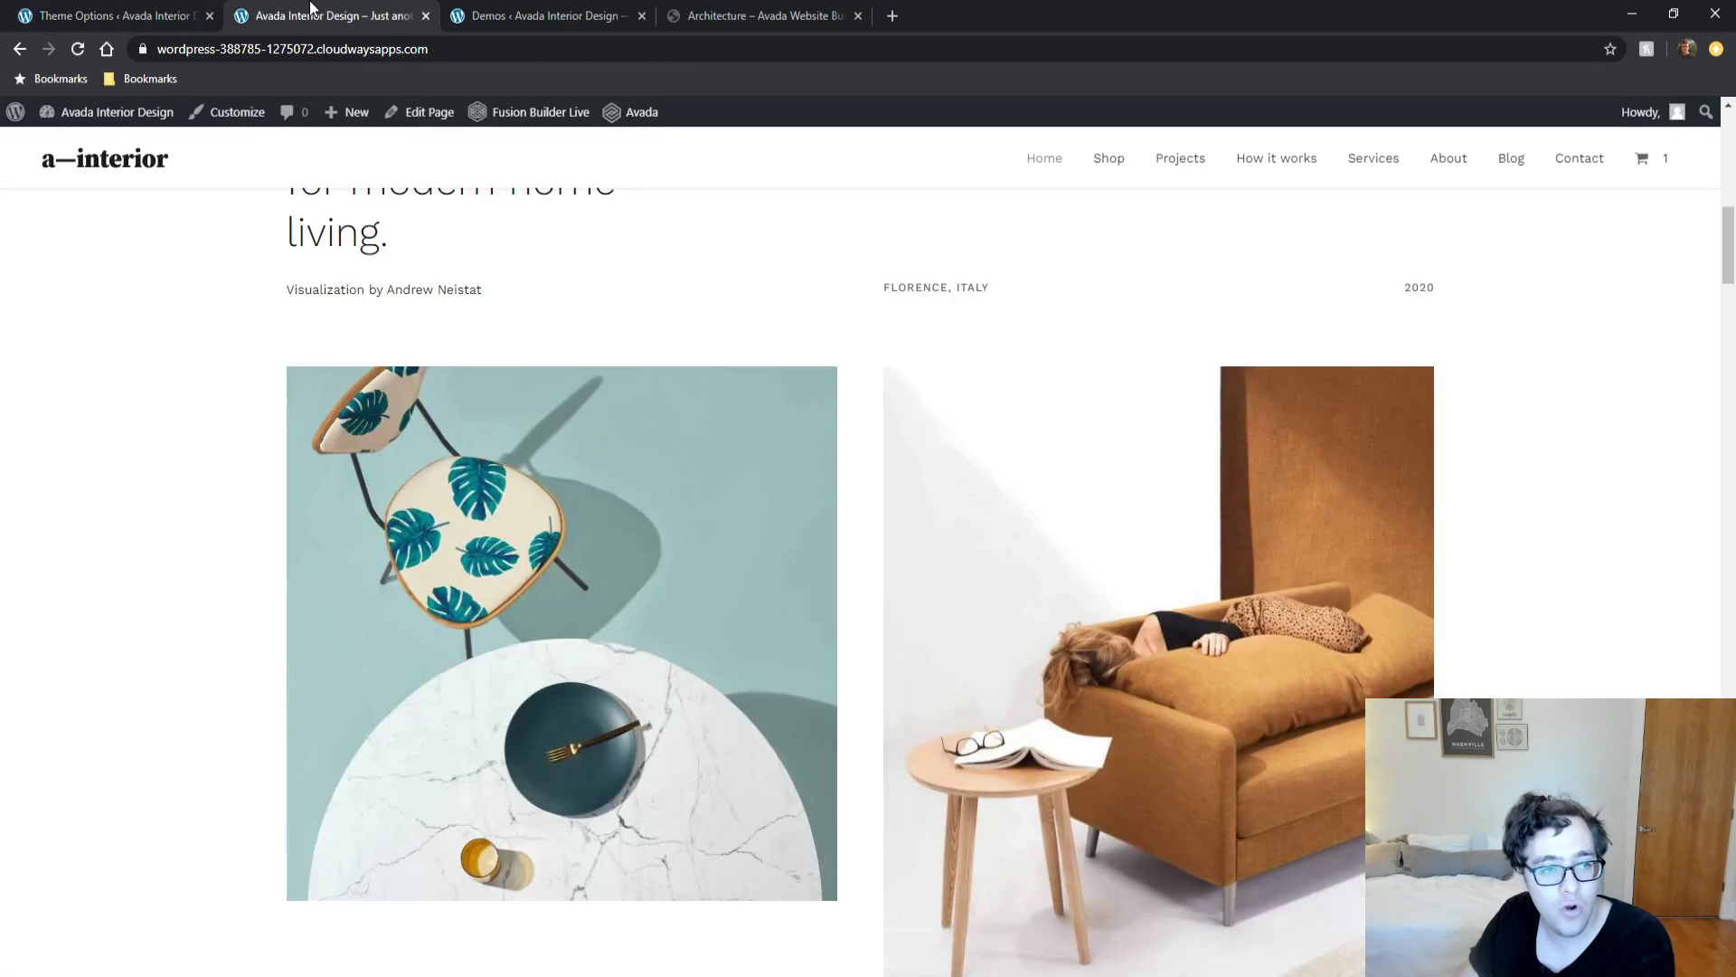
key("F5")
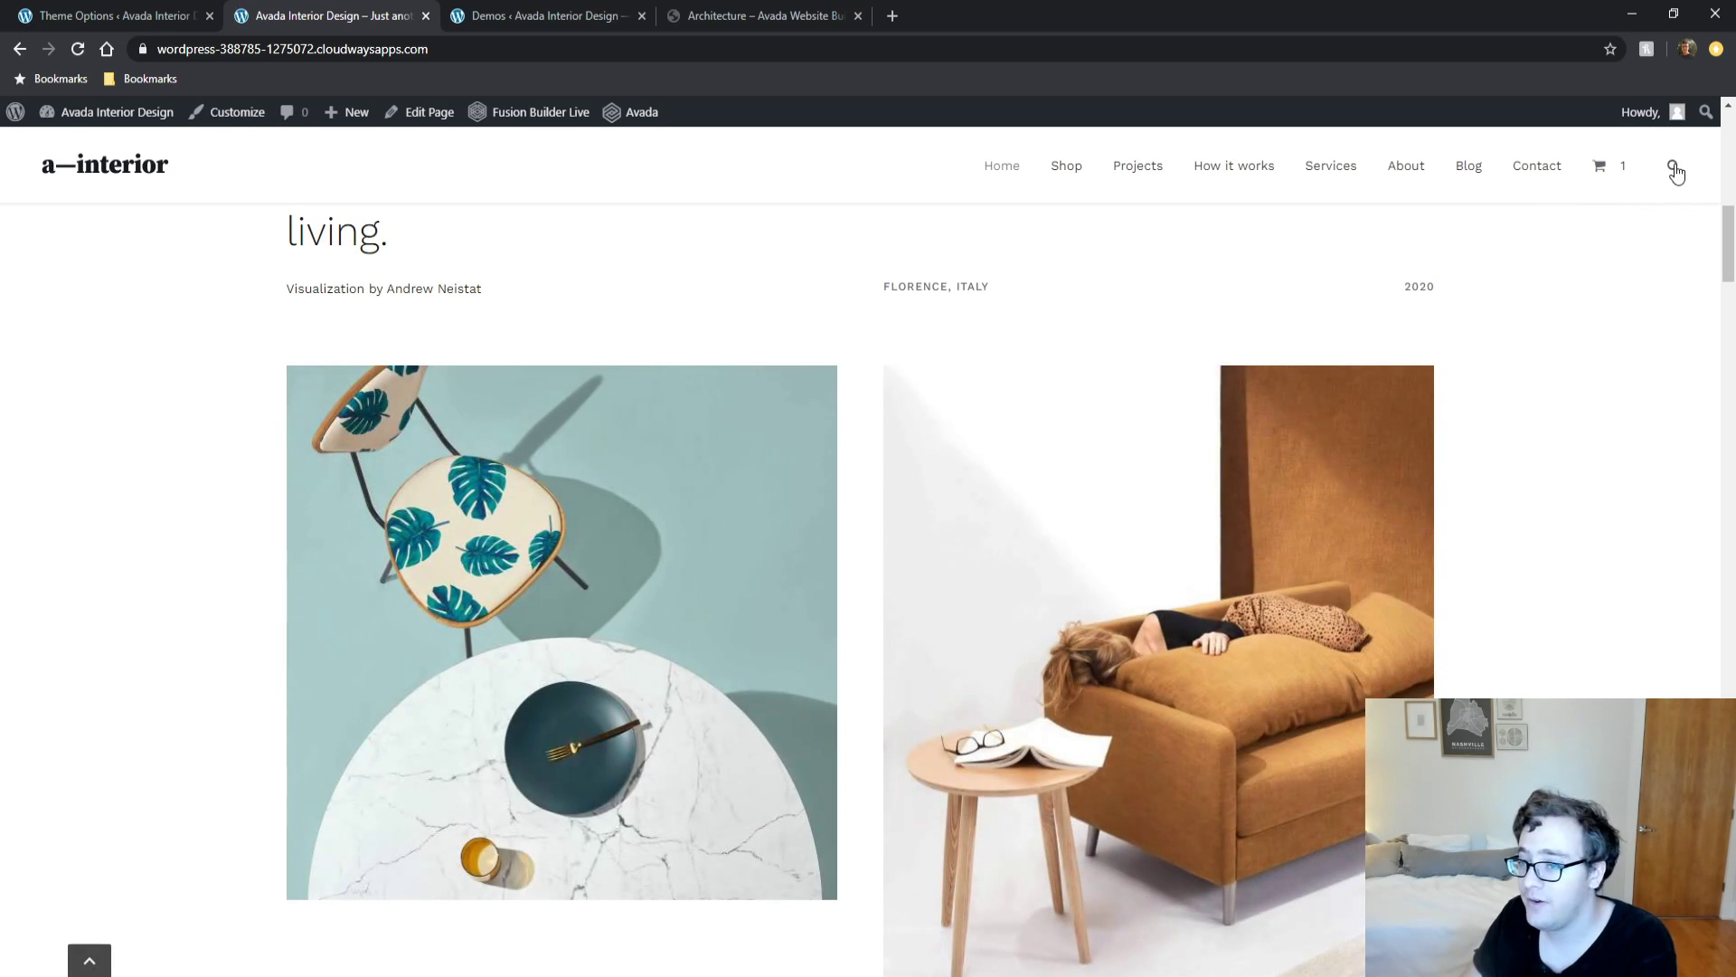
Search the interior design site for "df" from the header's search icon and examine the layout of the results page.
left_click(1674, 169)
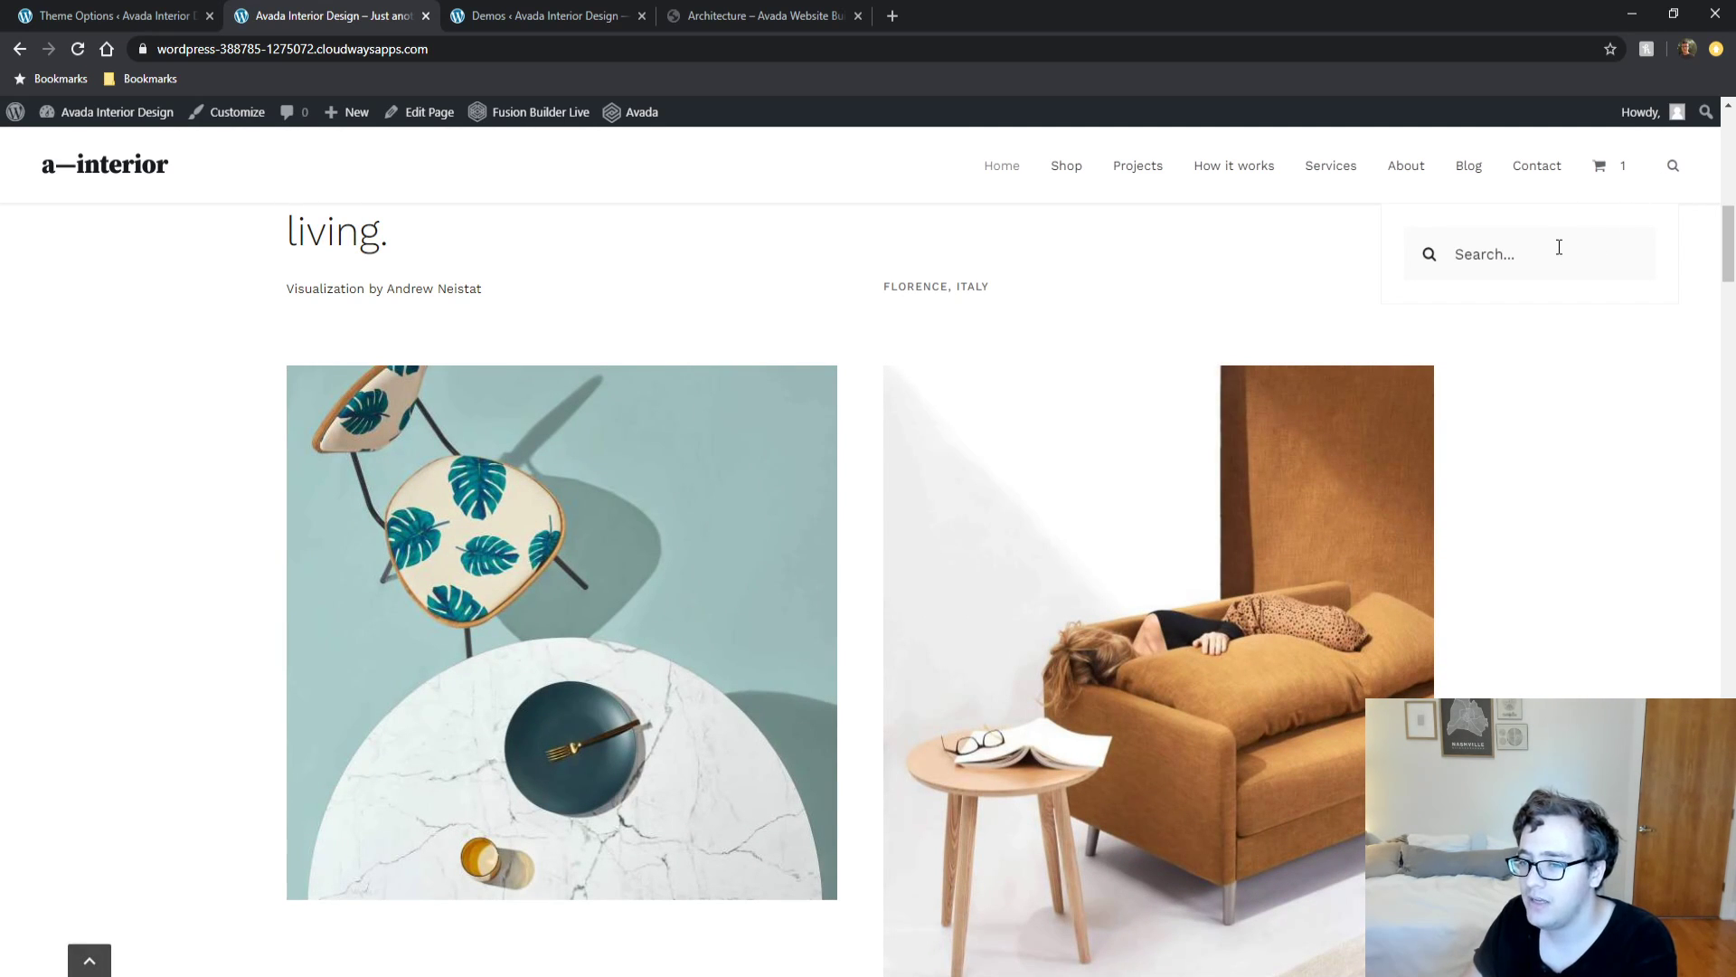
scroll(1559, 249, "up", 2)
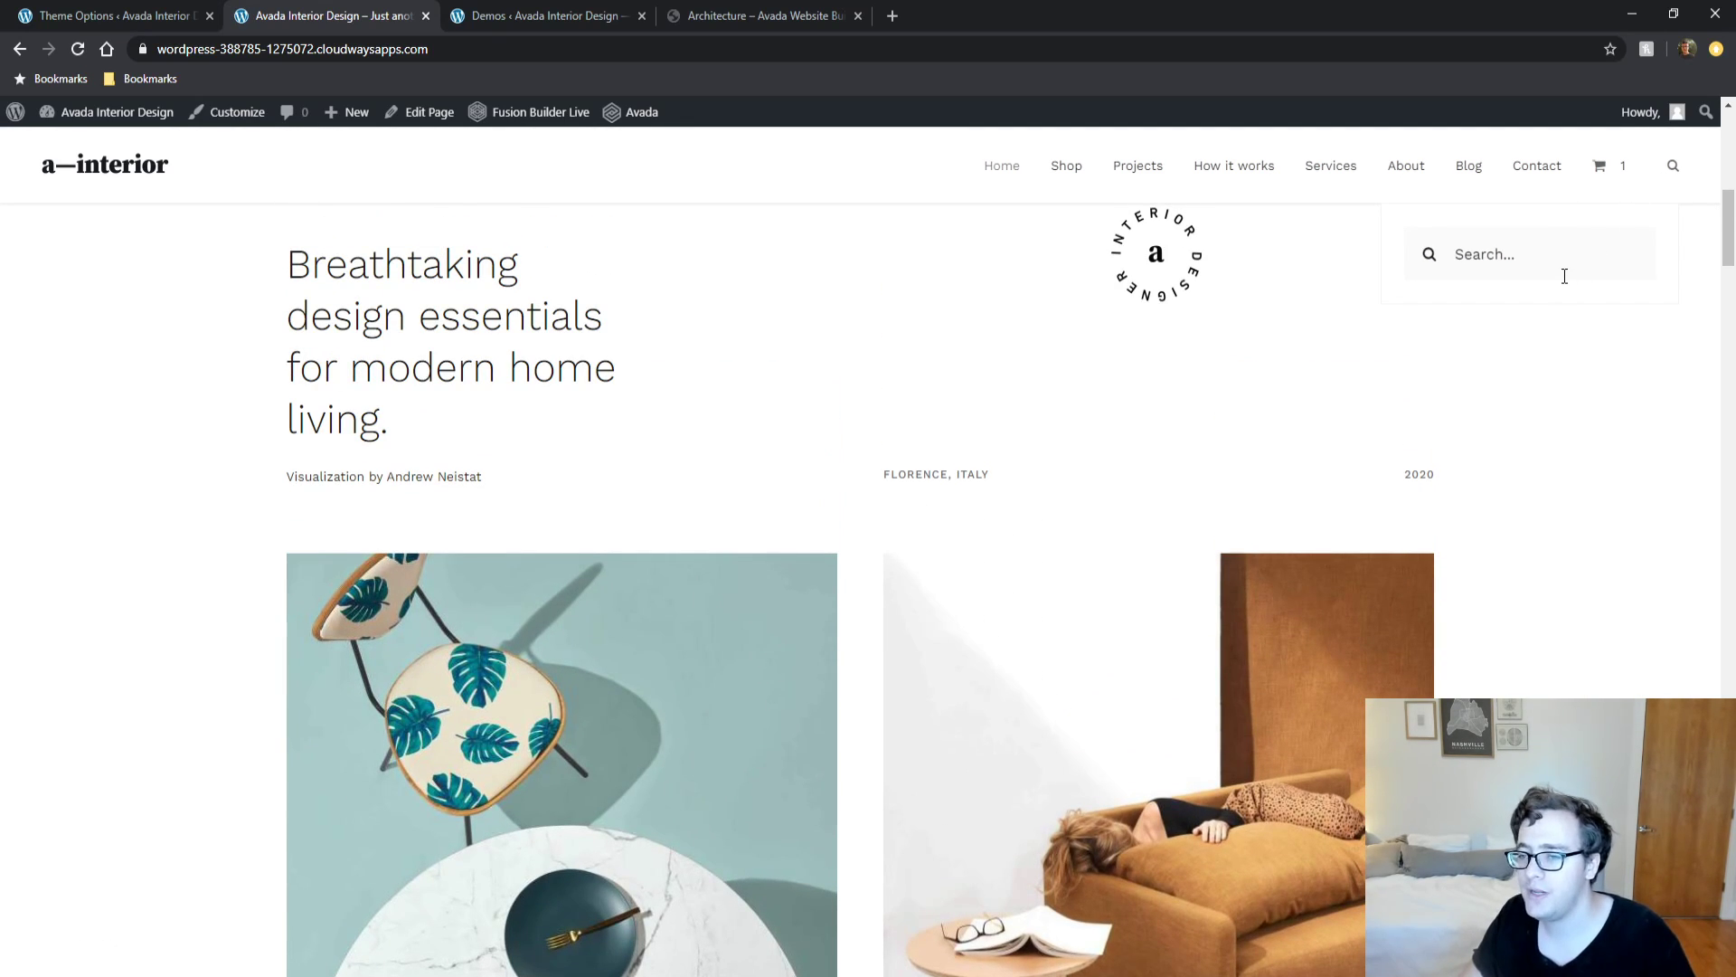
type("df")
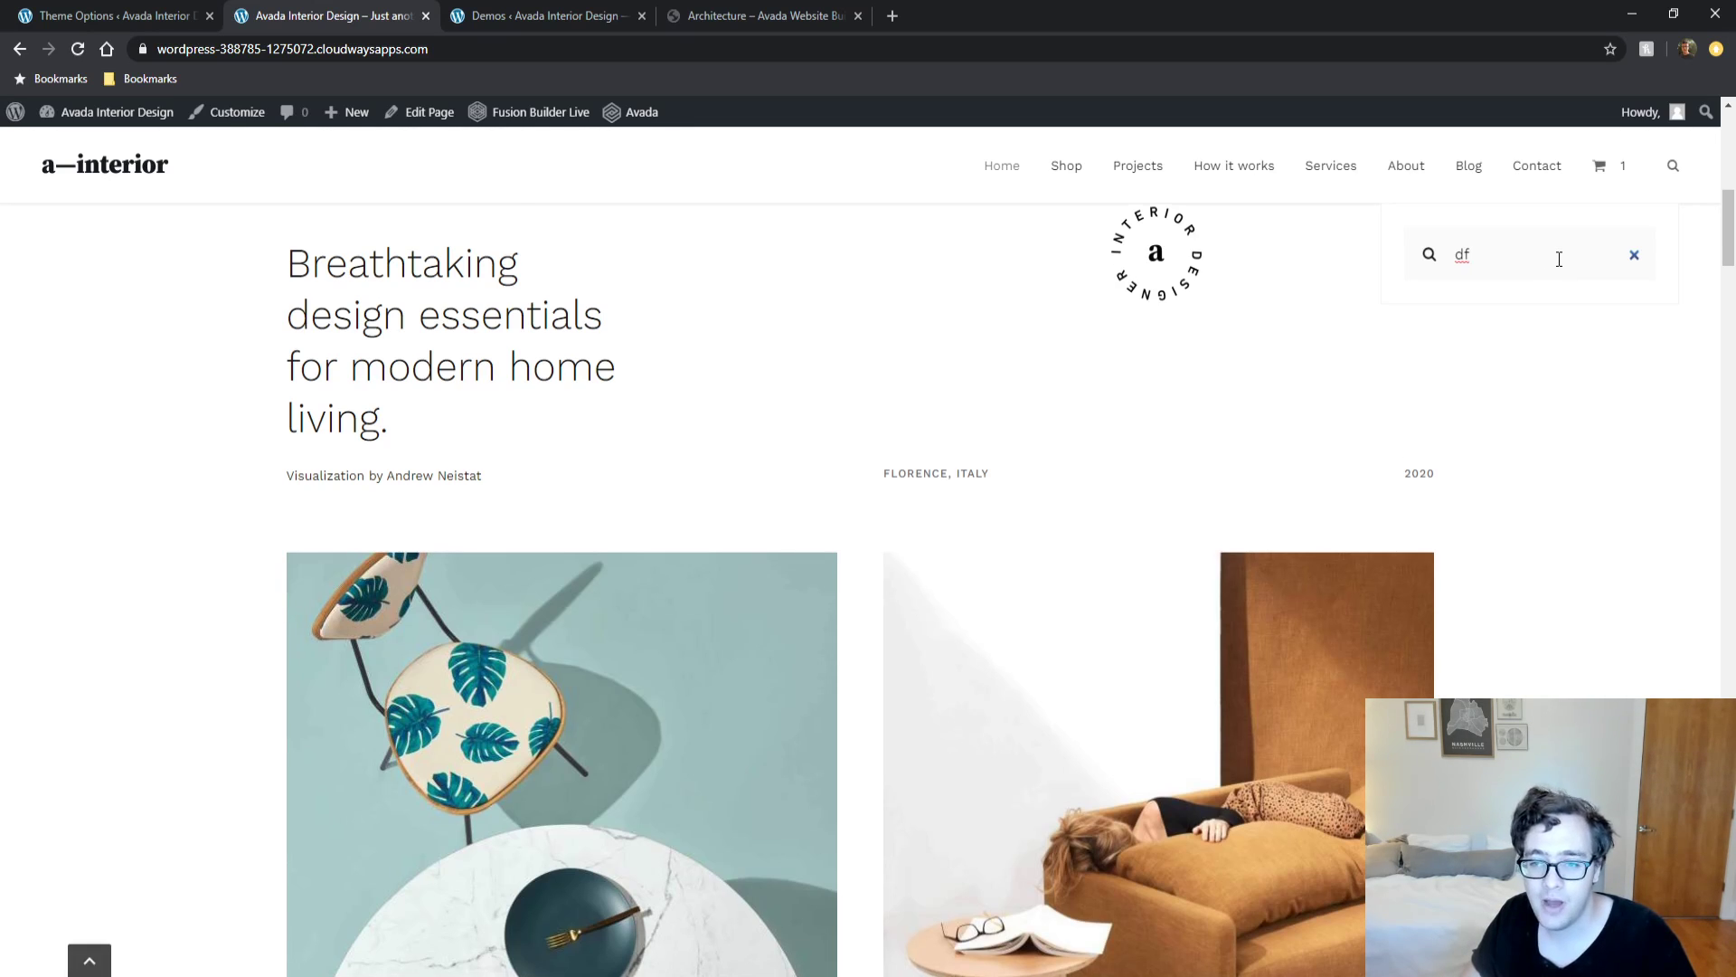
scroll(1561, 256, "down", 1)
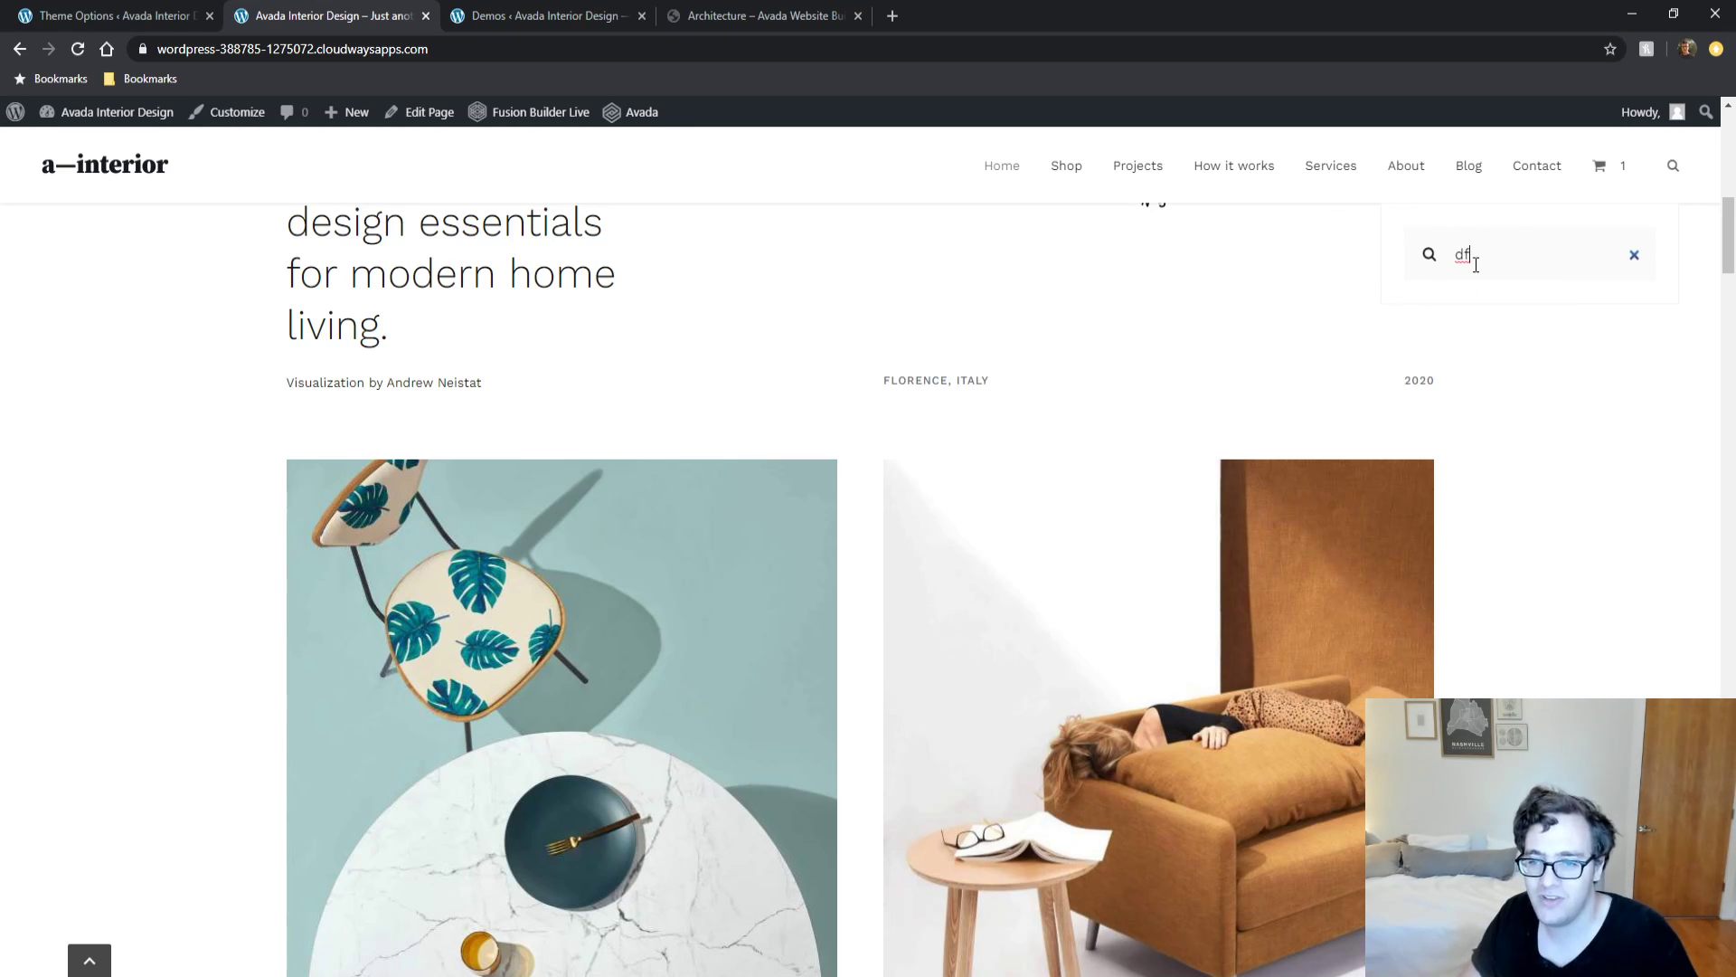
key("Return")
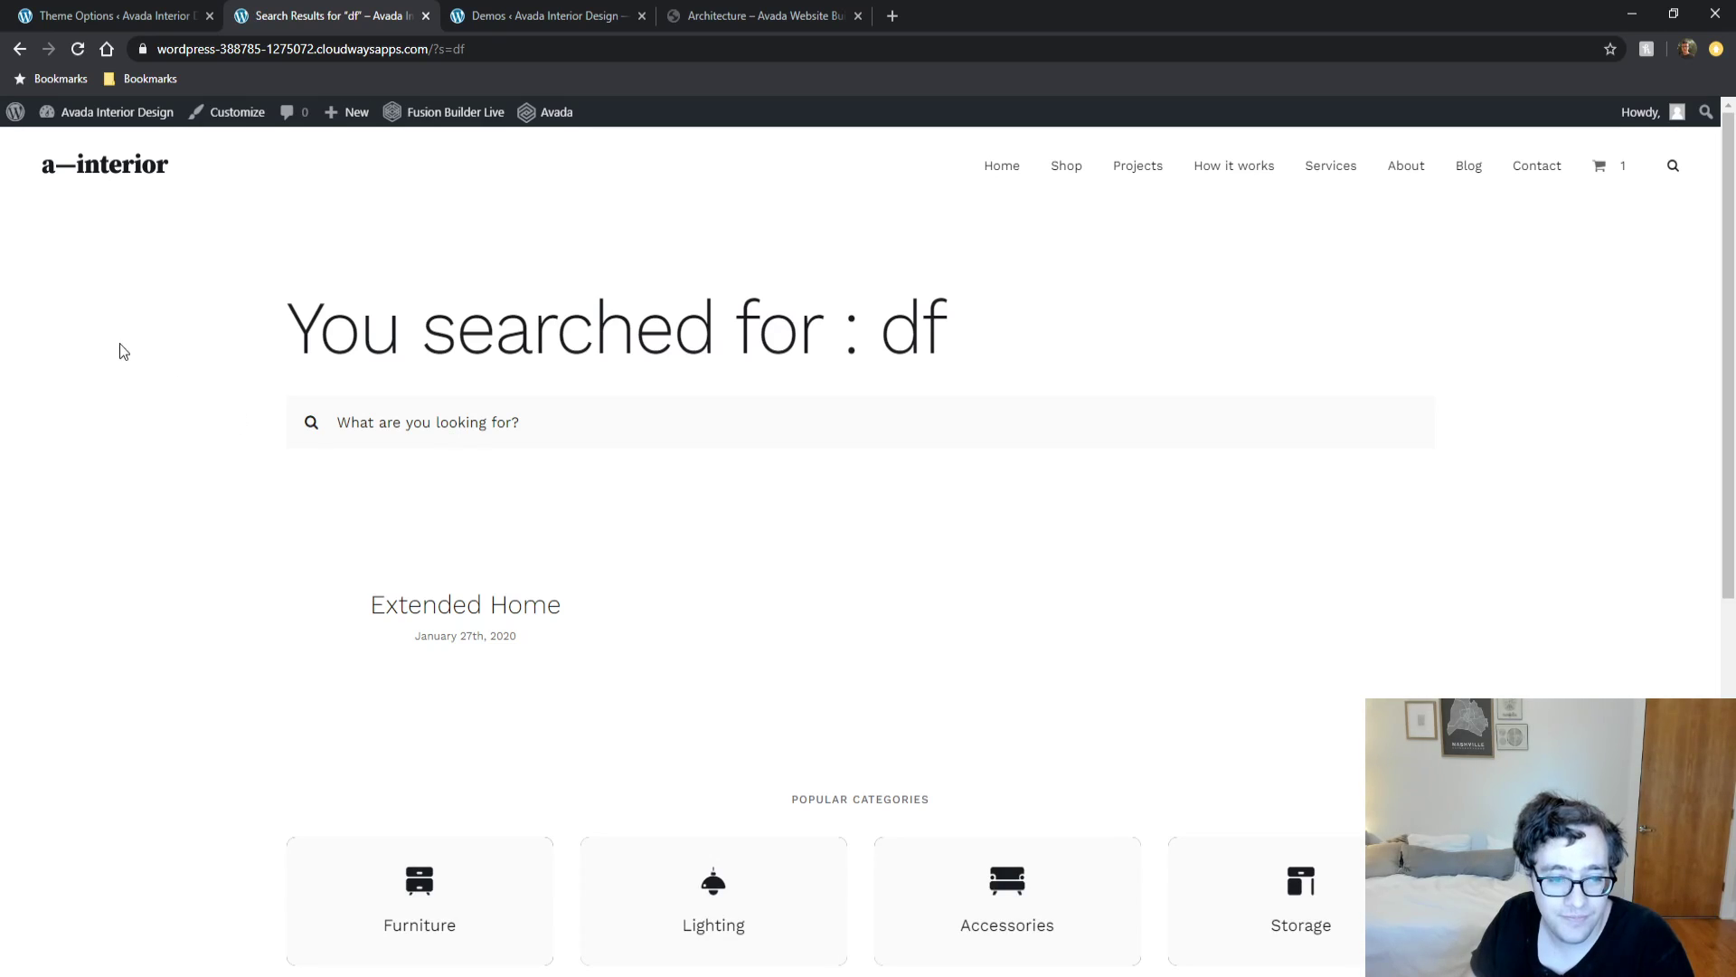
scroll(271, 307, "down", 7)
scroll(181, 380, "up", 3)
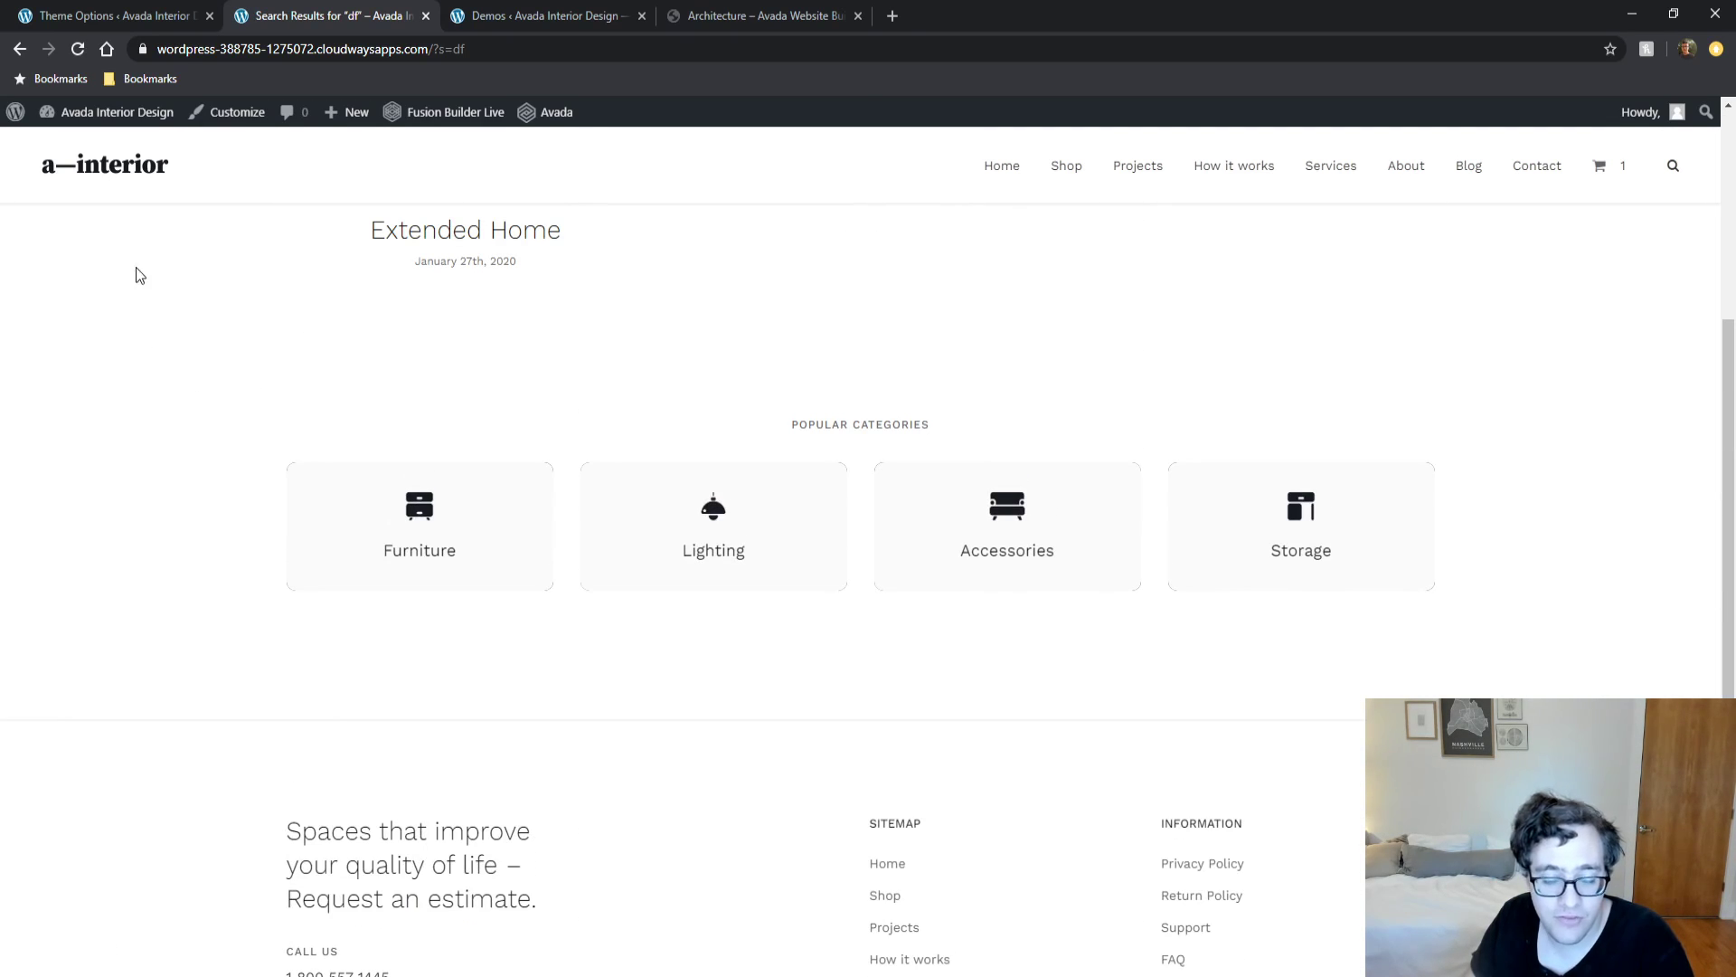
scroll(98, 230, "up", 2)
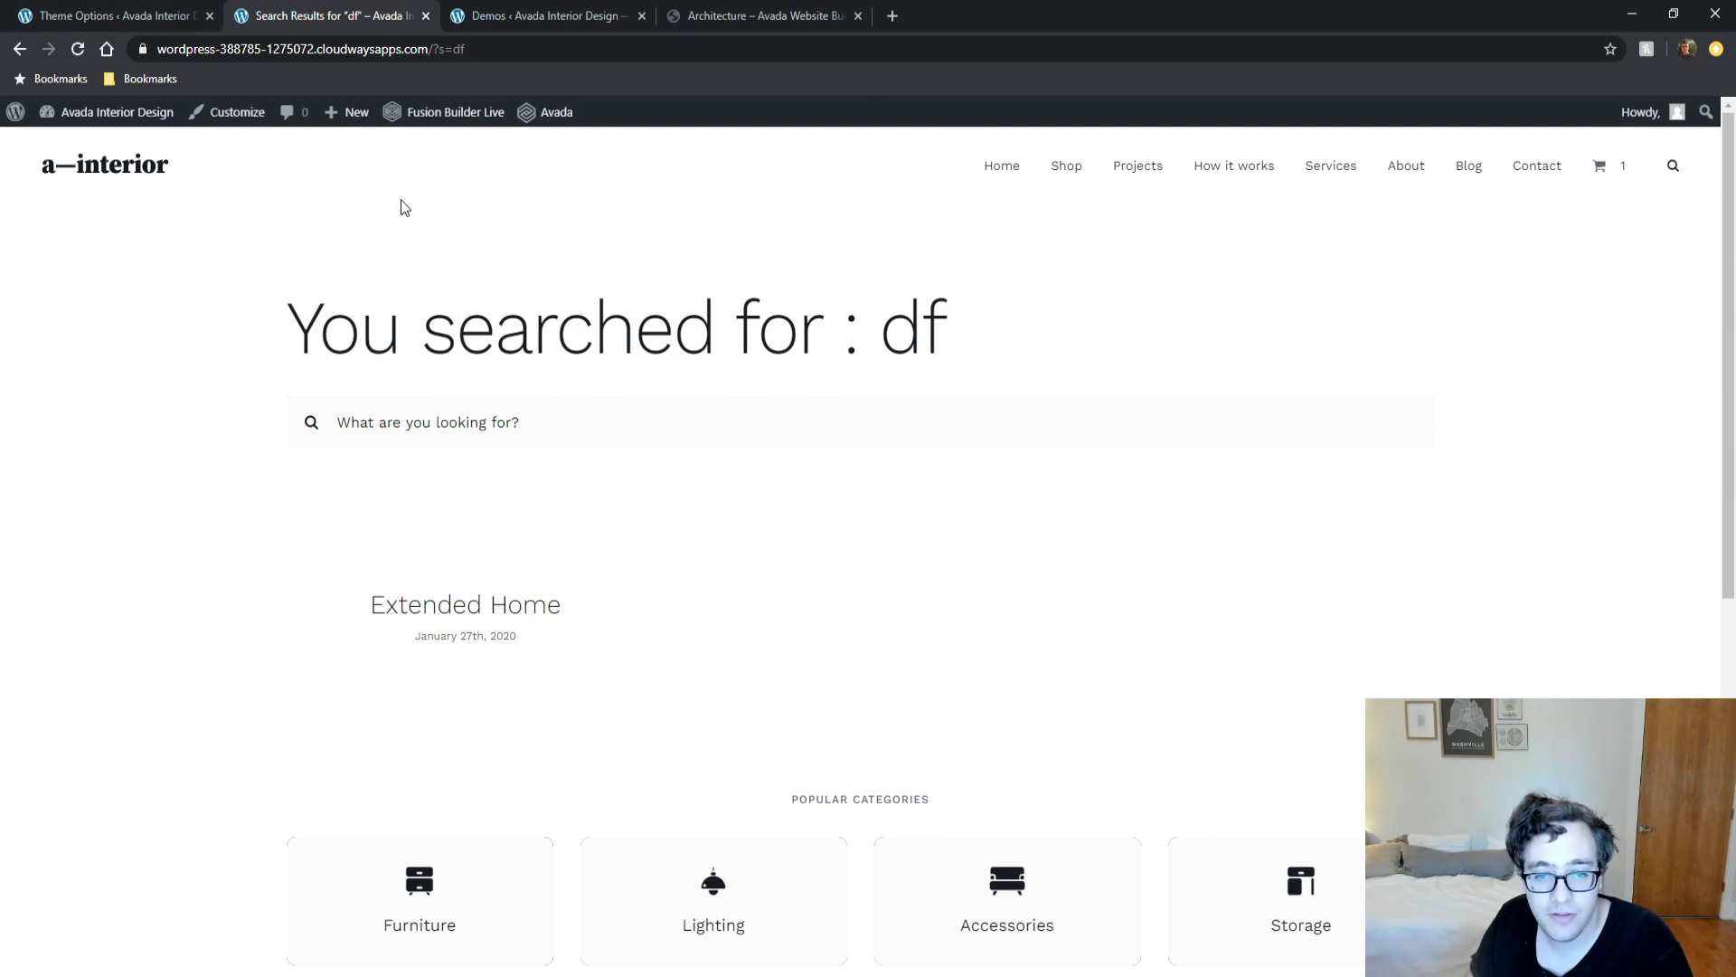
Return to Theme Options and examine the Main Menu Typography settings further down the Main Menu options.
left_click(50, 16)
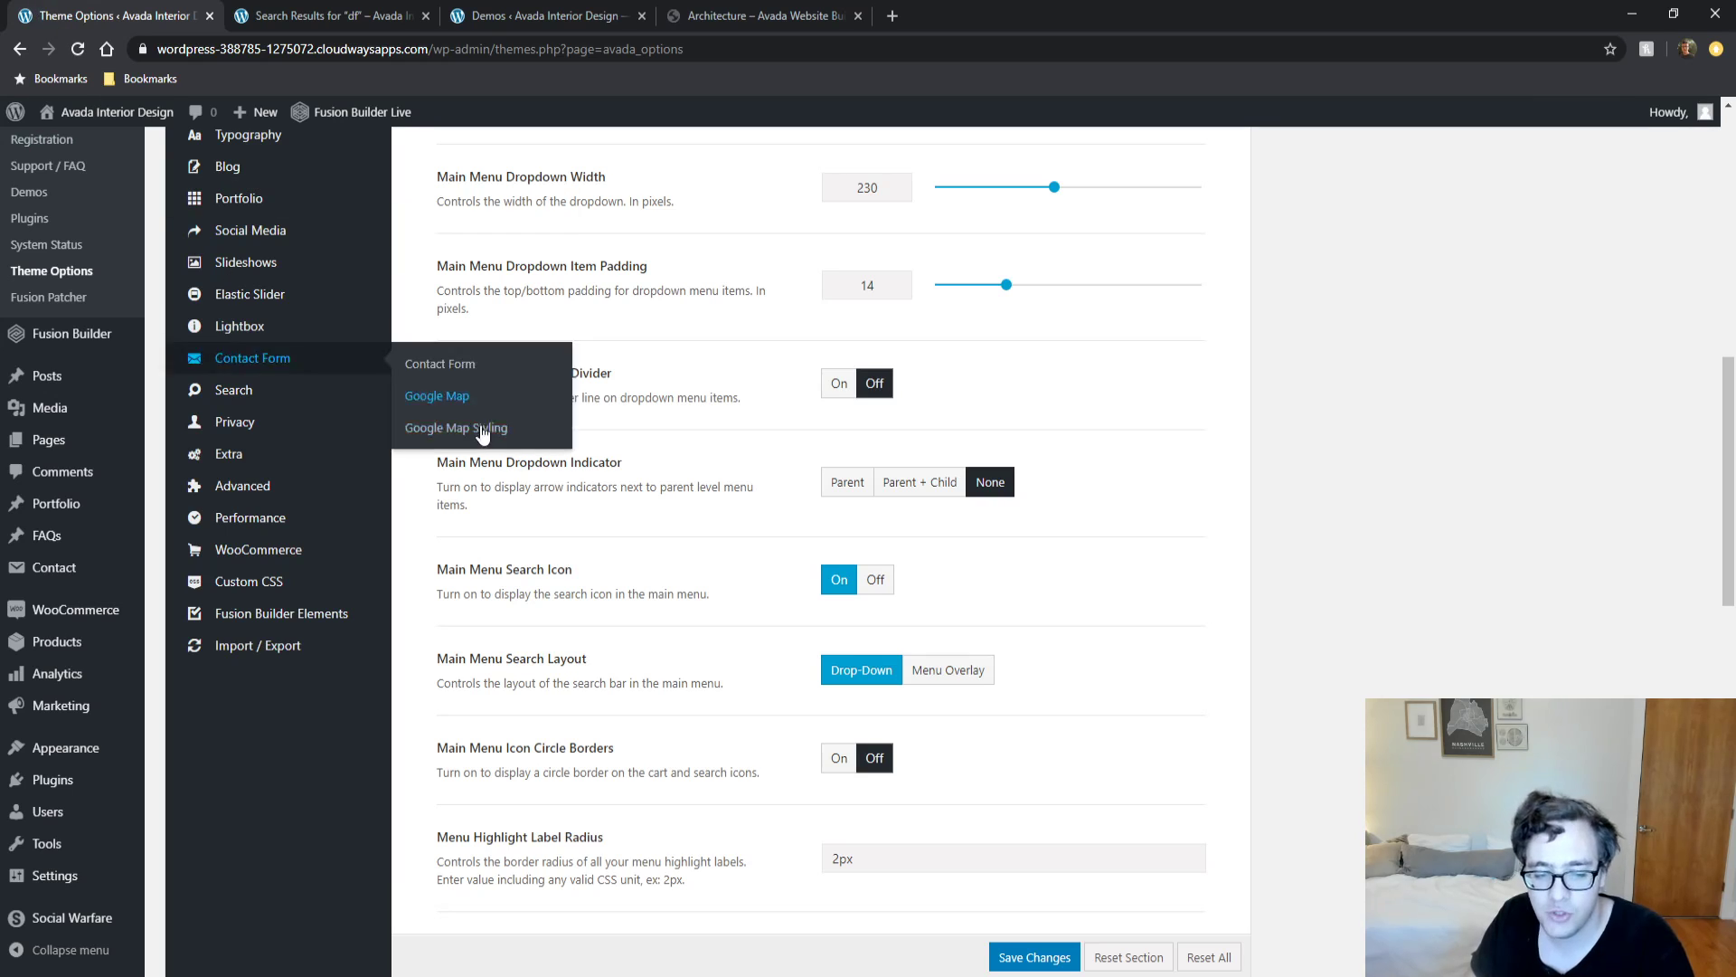
scroll(670, 439, "down", 14)
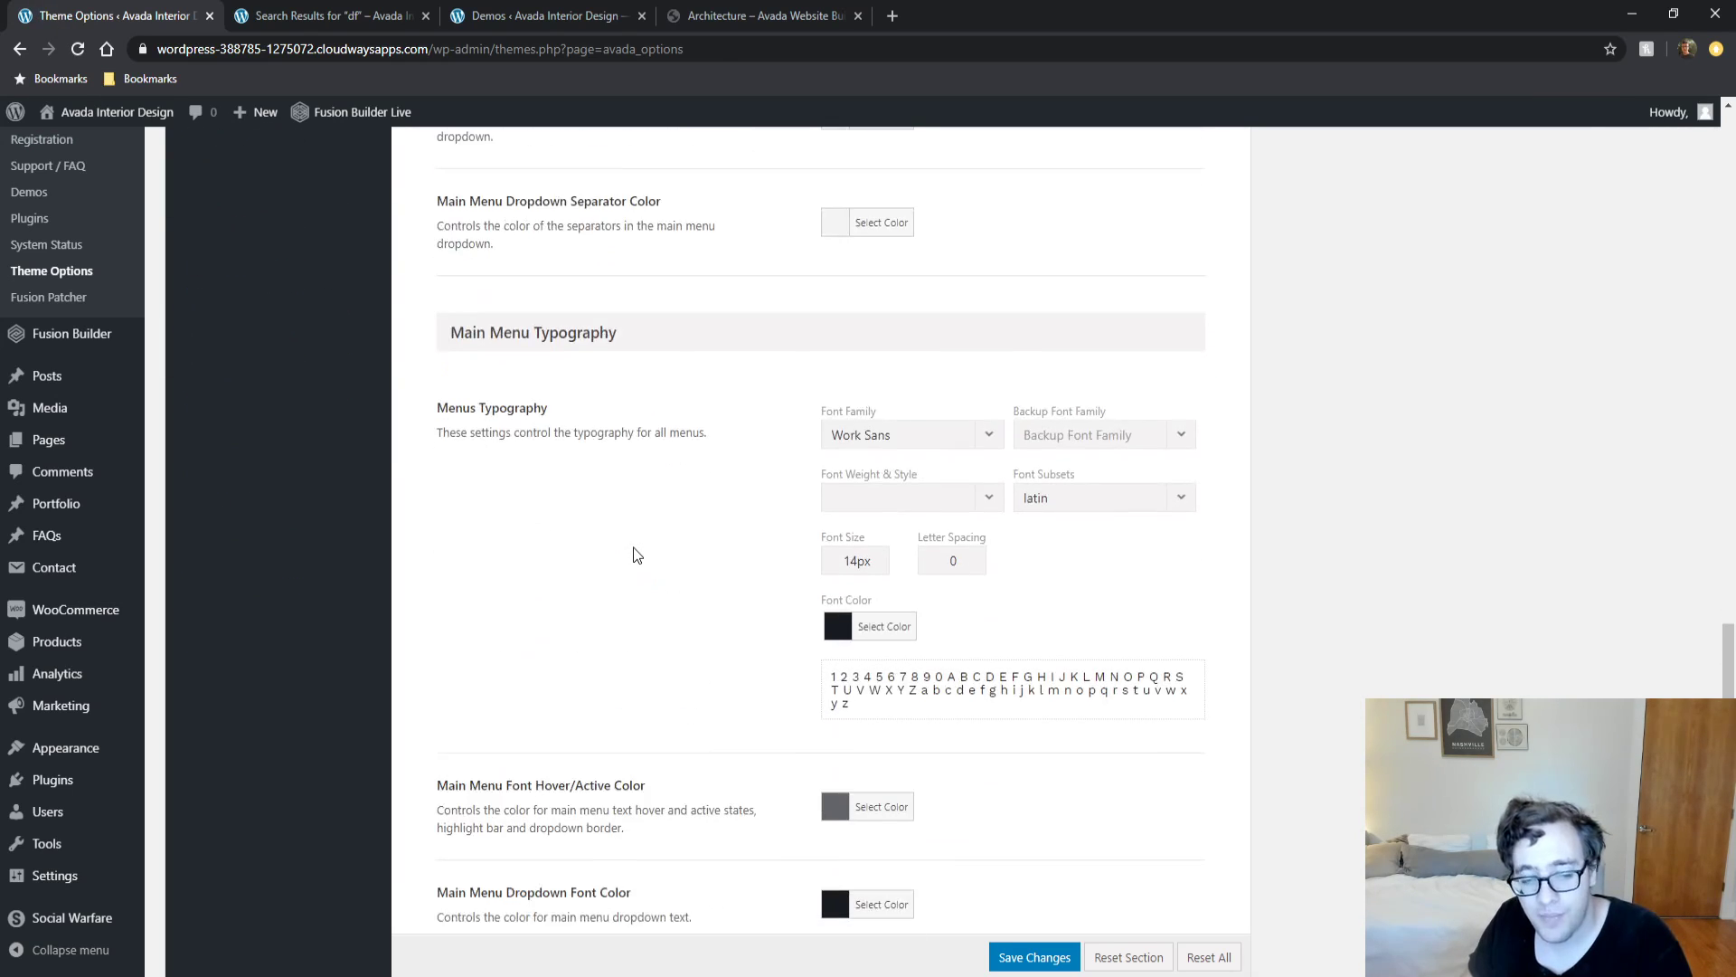
scroll(682, 470, "up", 1)
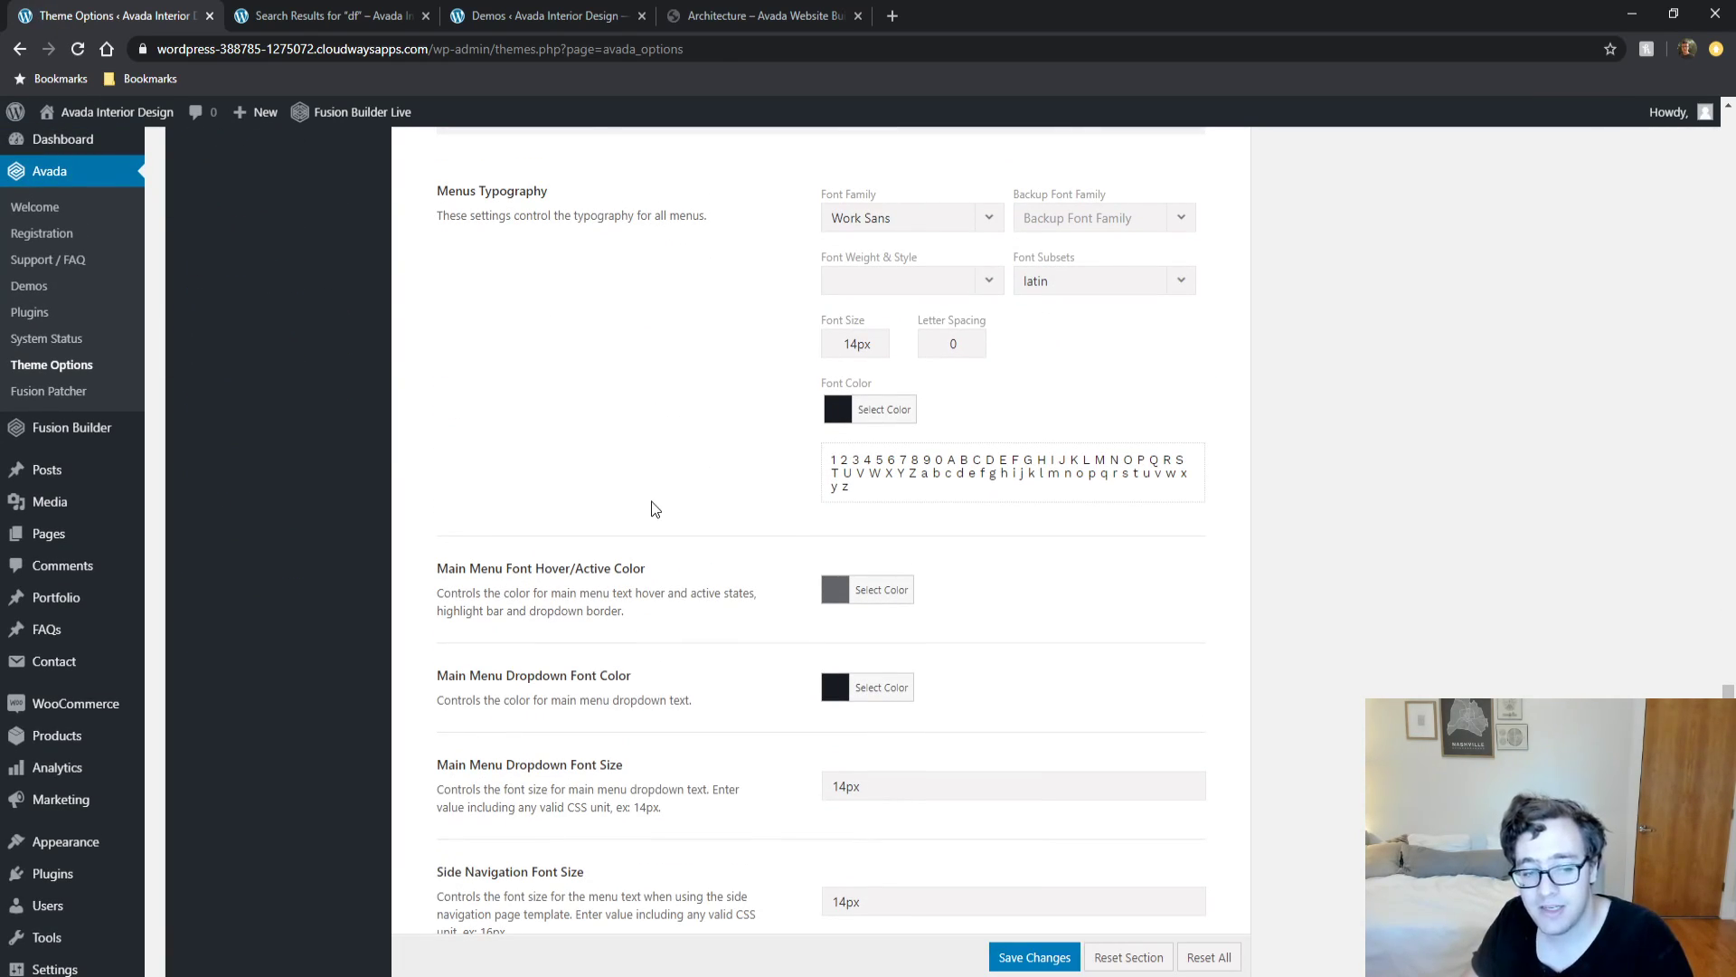
scroll(654, 509, "up", 2)
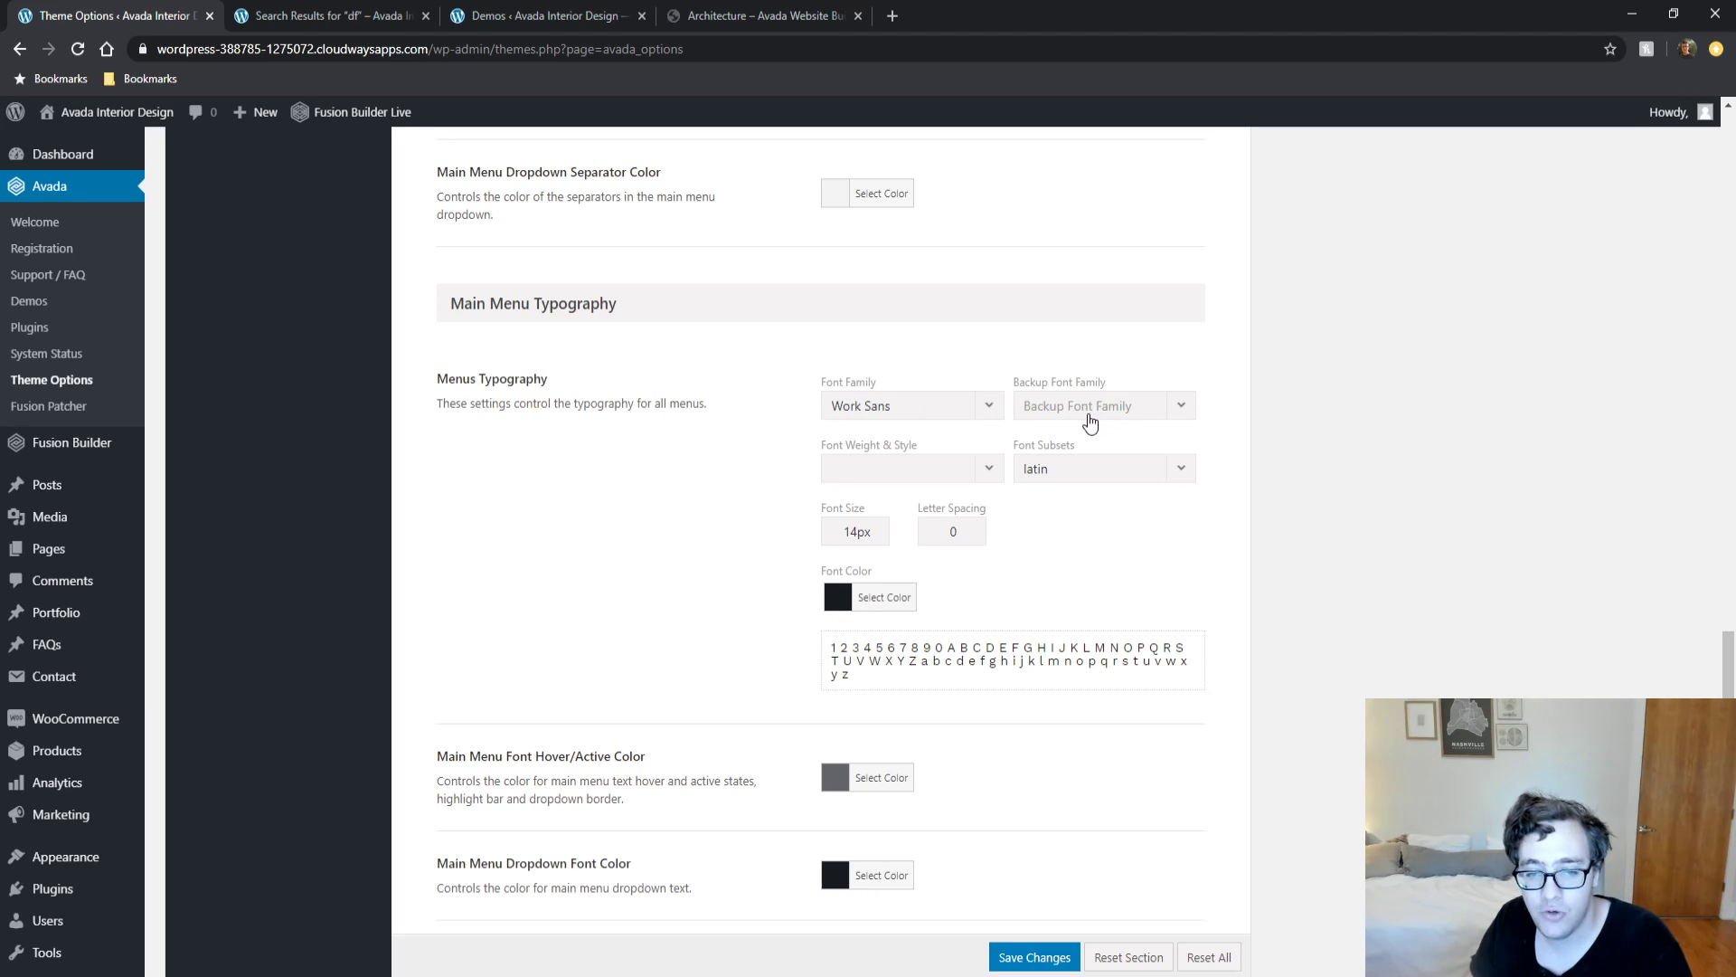
Examine the Backup Font Family choices under Menus Typography without selecting one.
left_click(1089, 423)
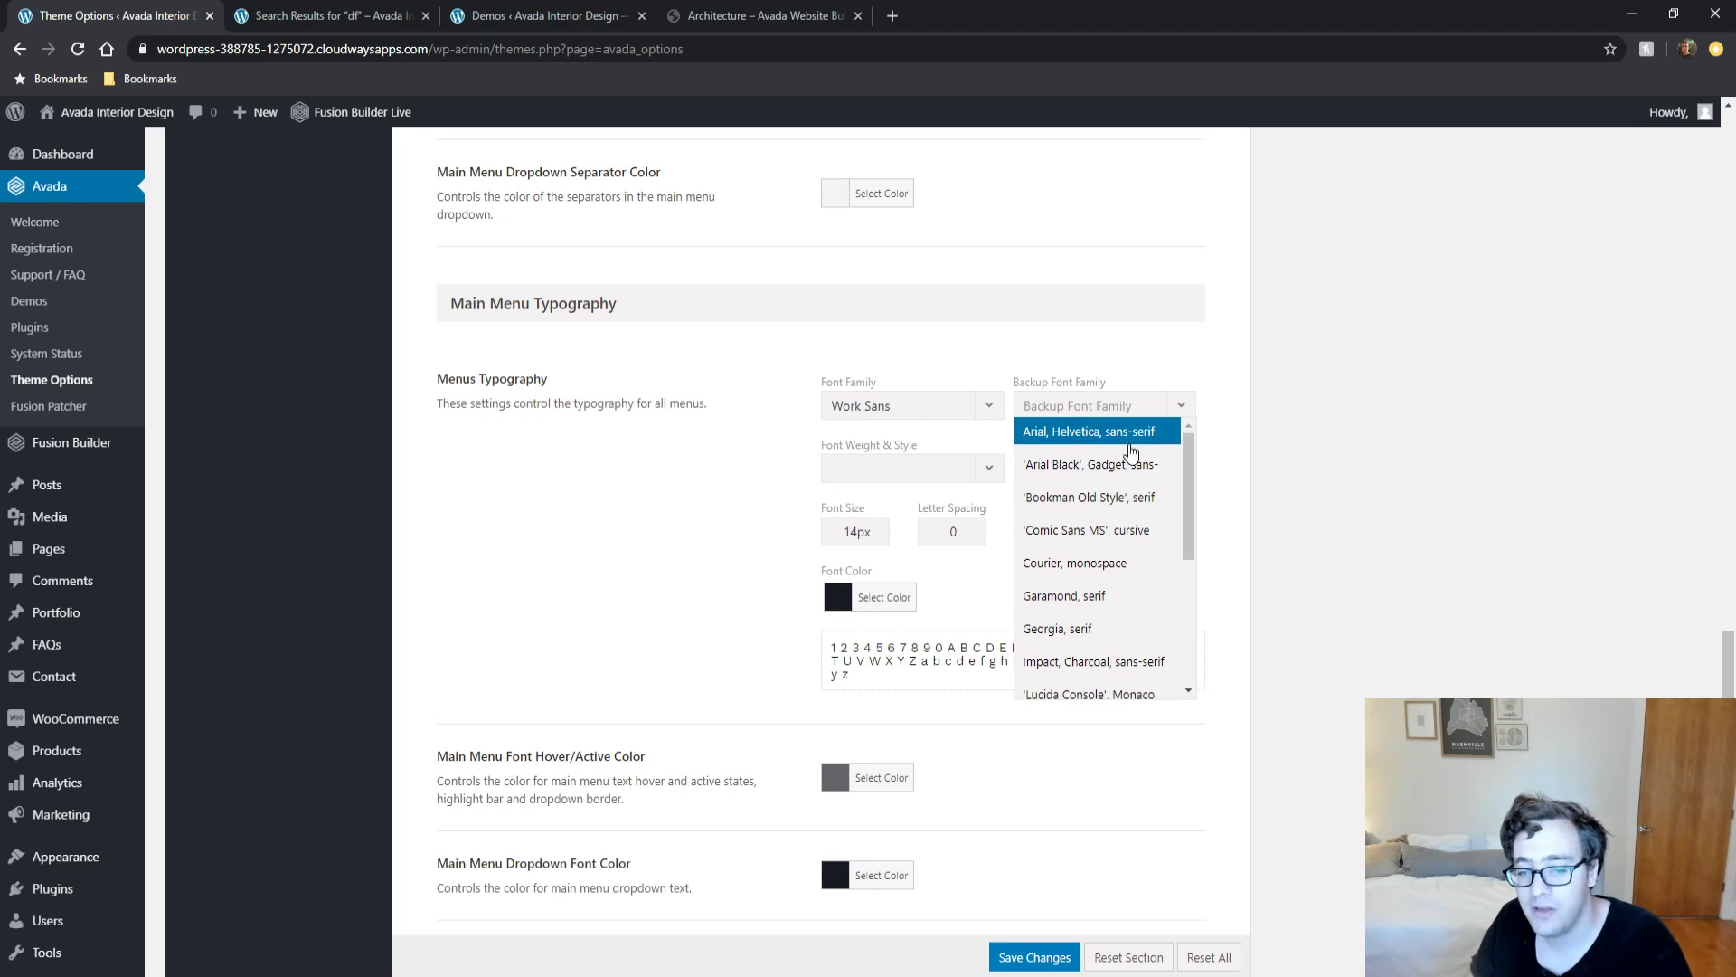
scroll(1136, 542, "down", 5)
scroll(1136, 547, "up", 5)
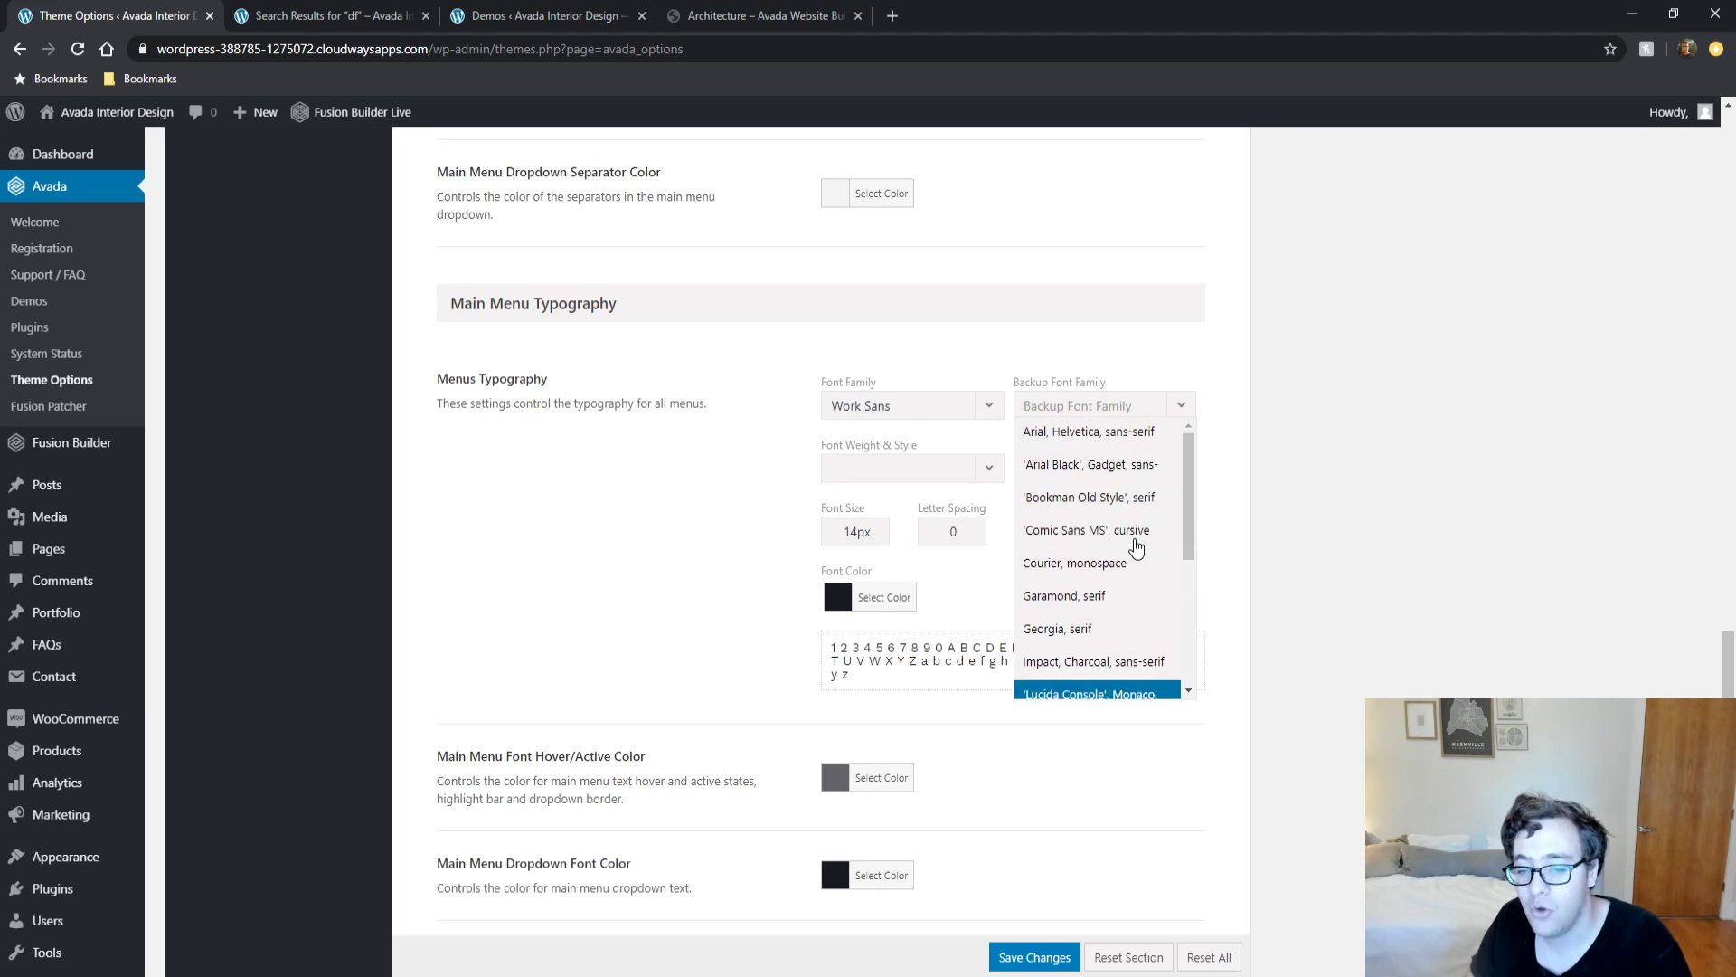
left_click(1331, 408)
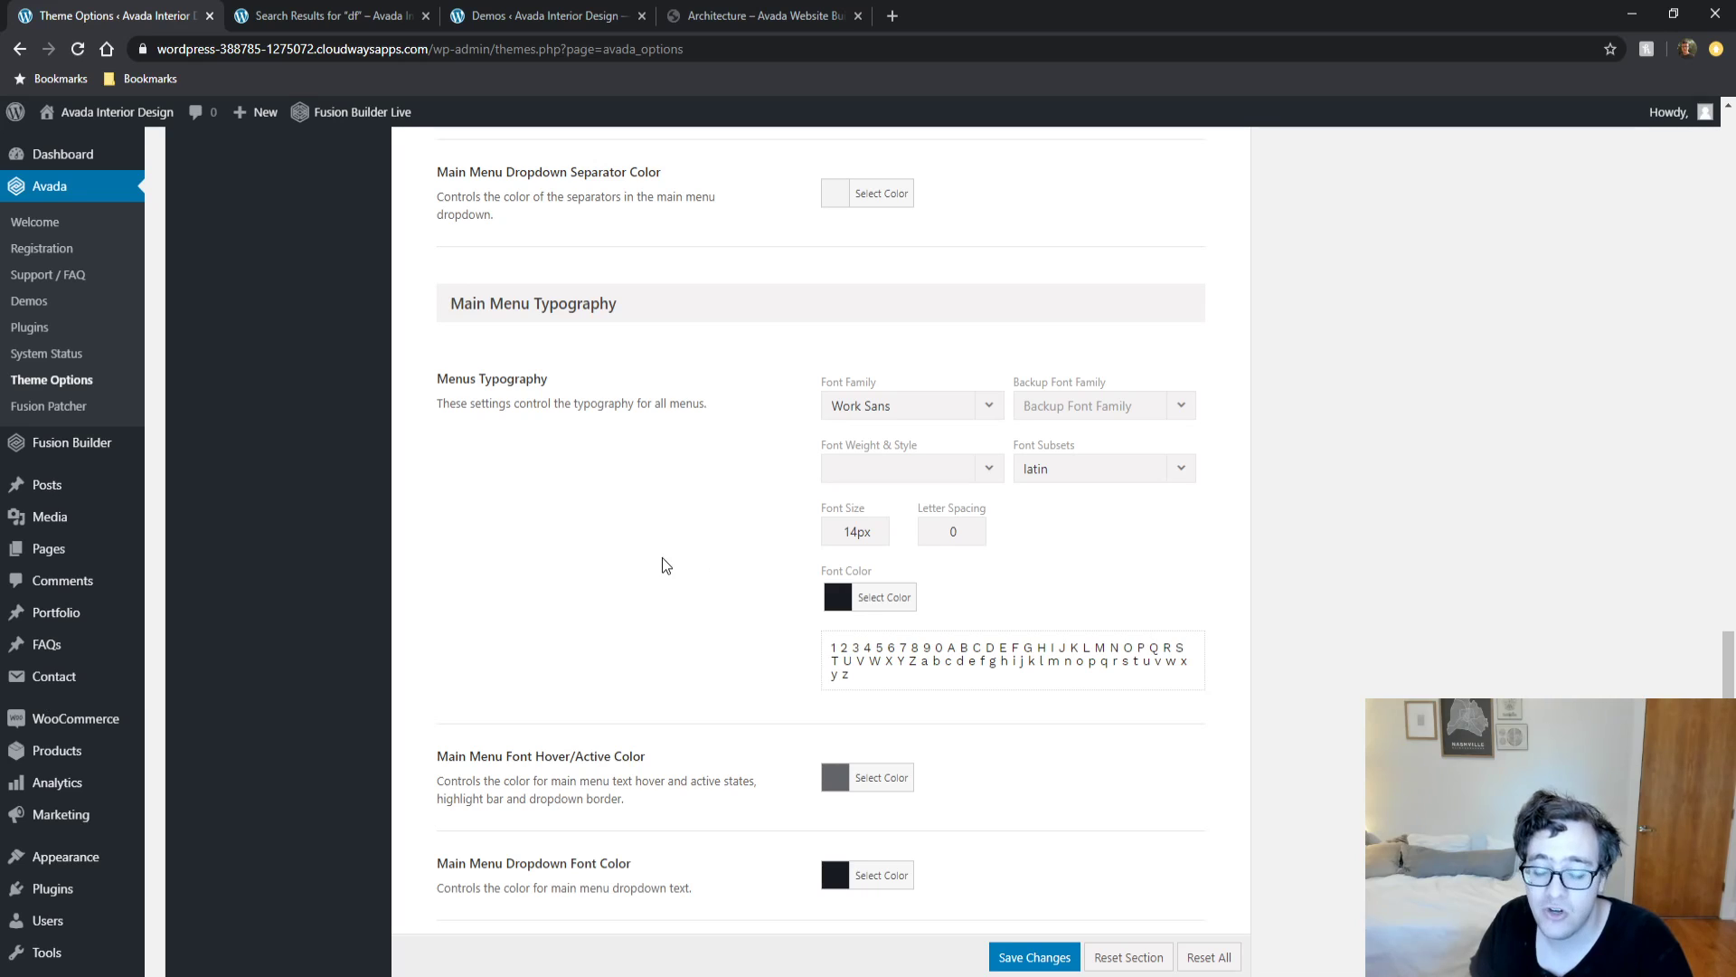
left_click(1101, 404)
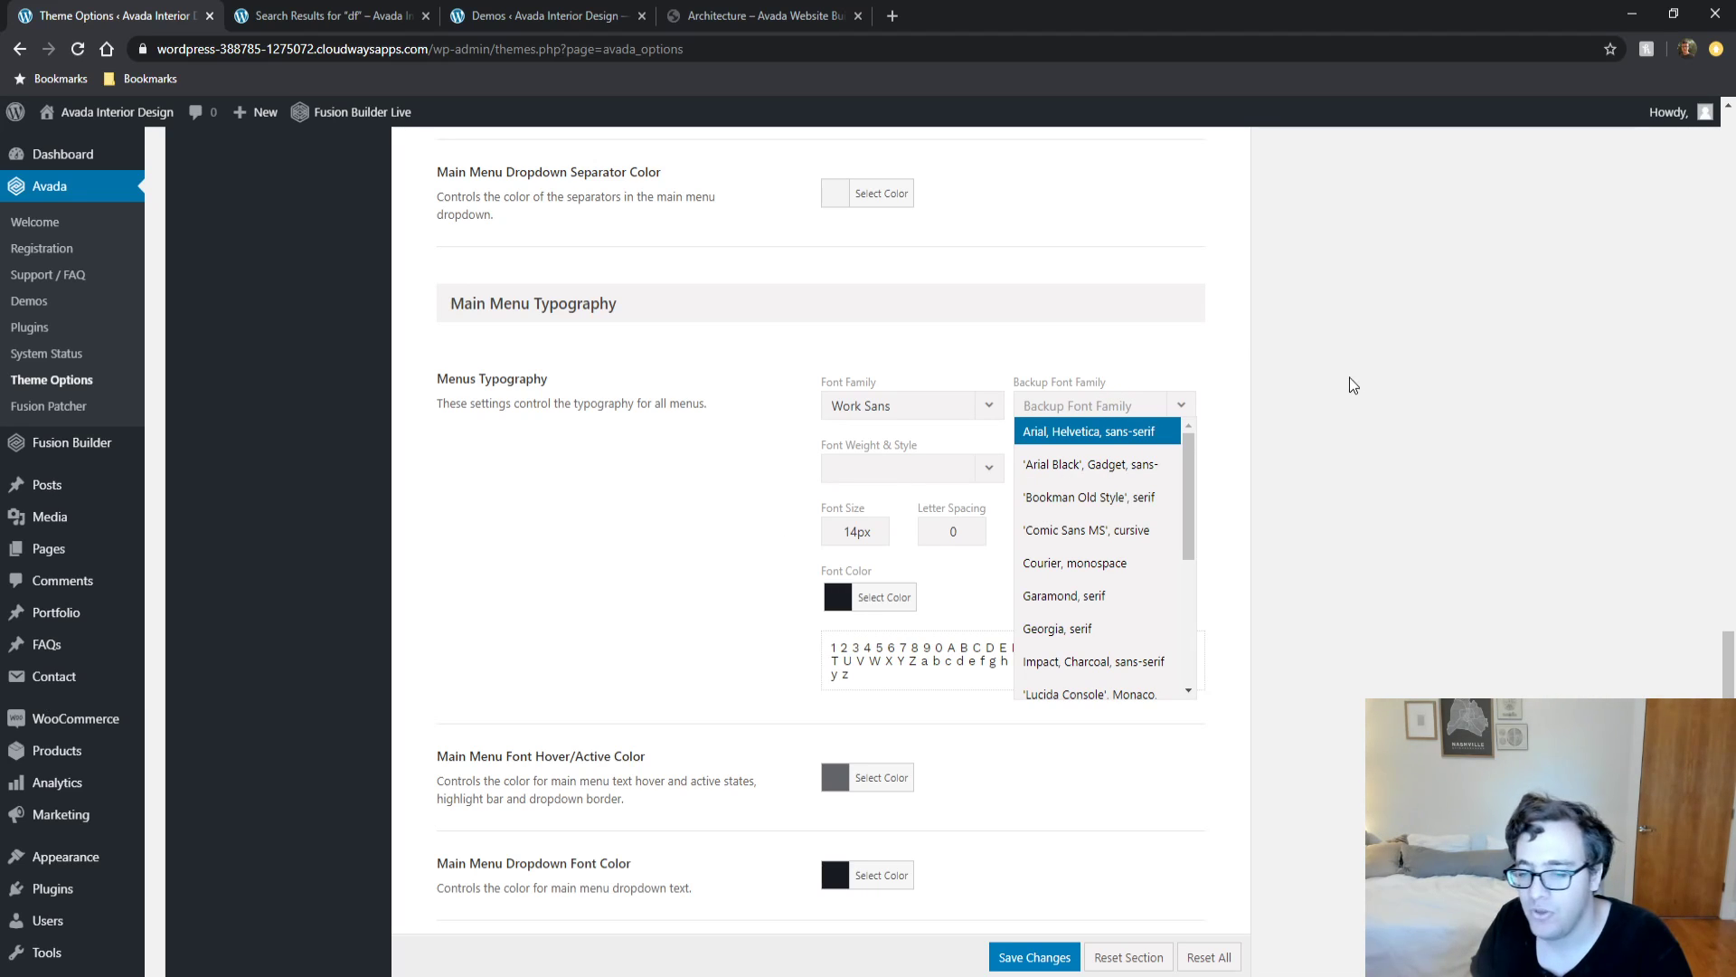
left_click(1338, 404)
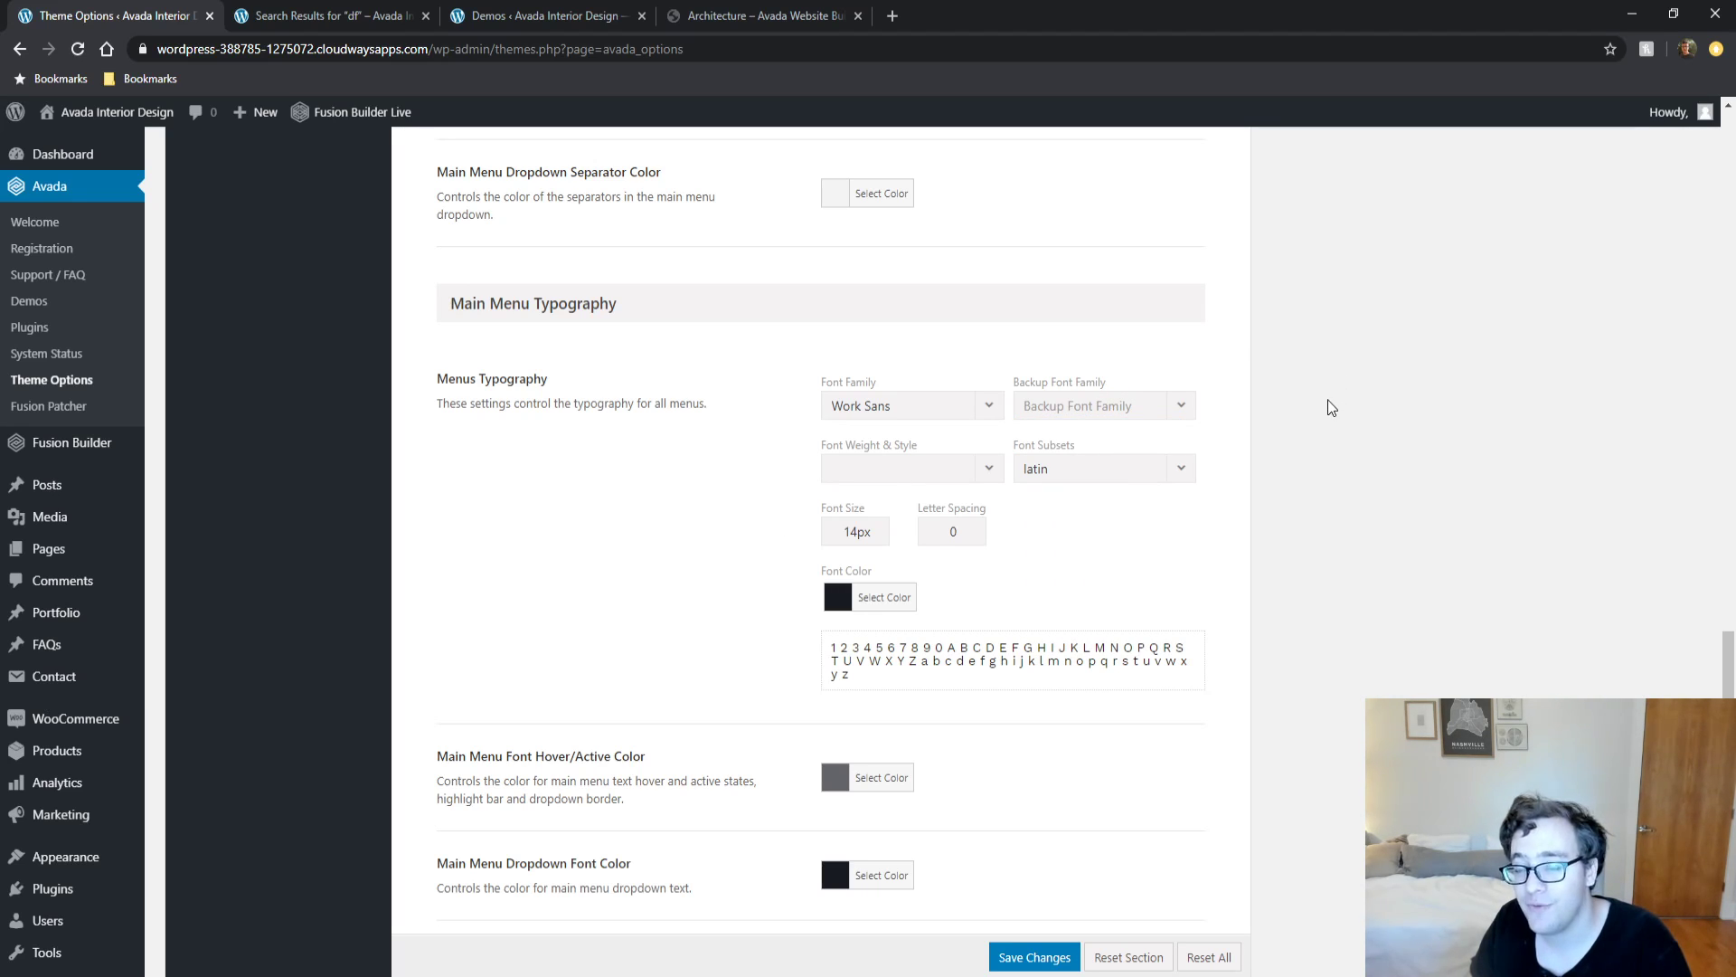
left_click(1110, 404)
left_click(1299, 339)
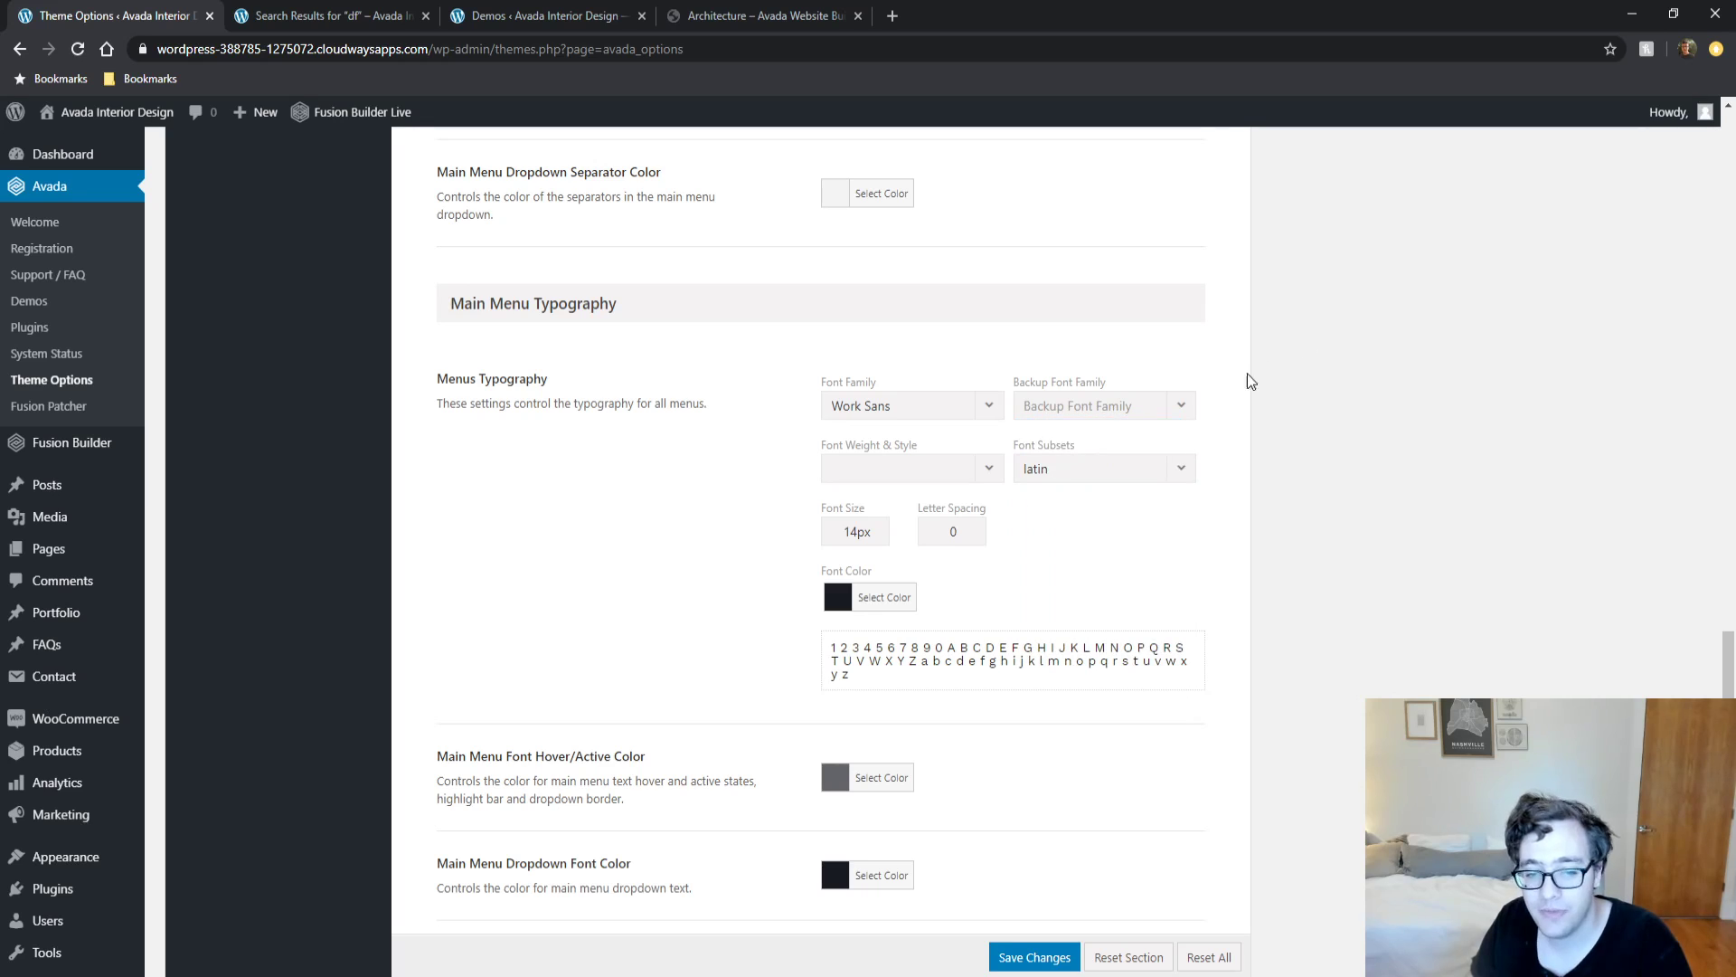
Examine the Menus Typography font color picker and font preview, checking the interior design site's menu in between.
scroll(1019, 408, "down", 3)
left_click(885, 316)
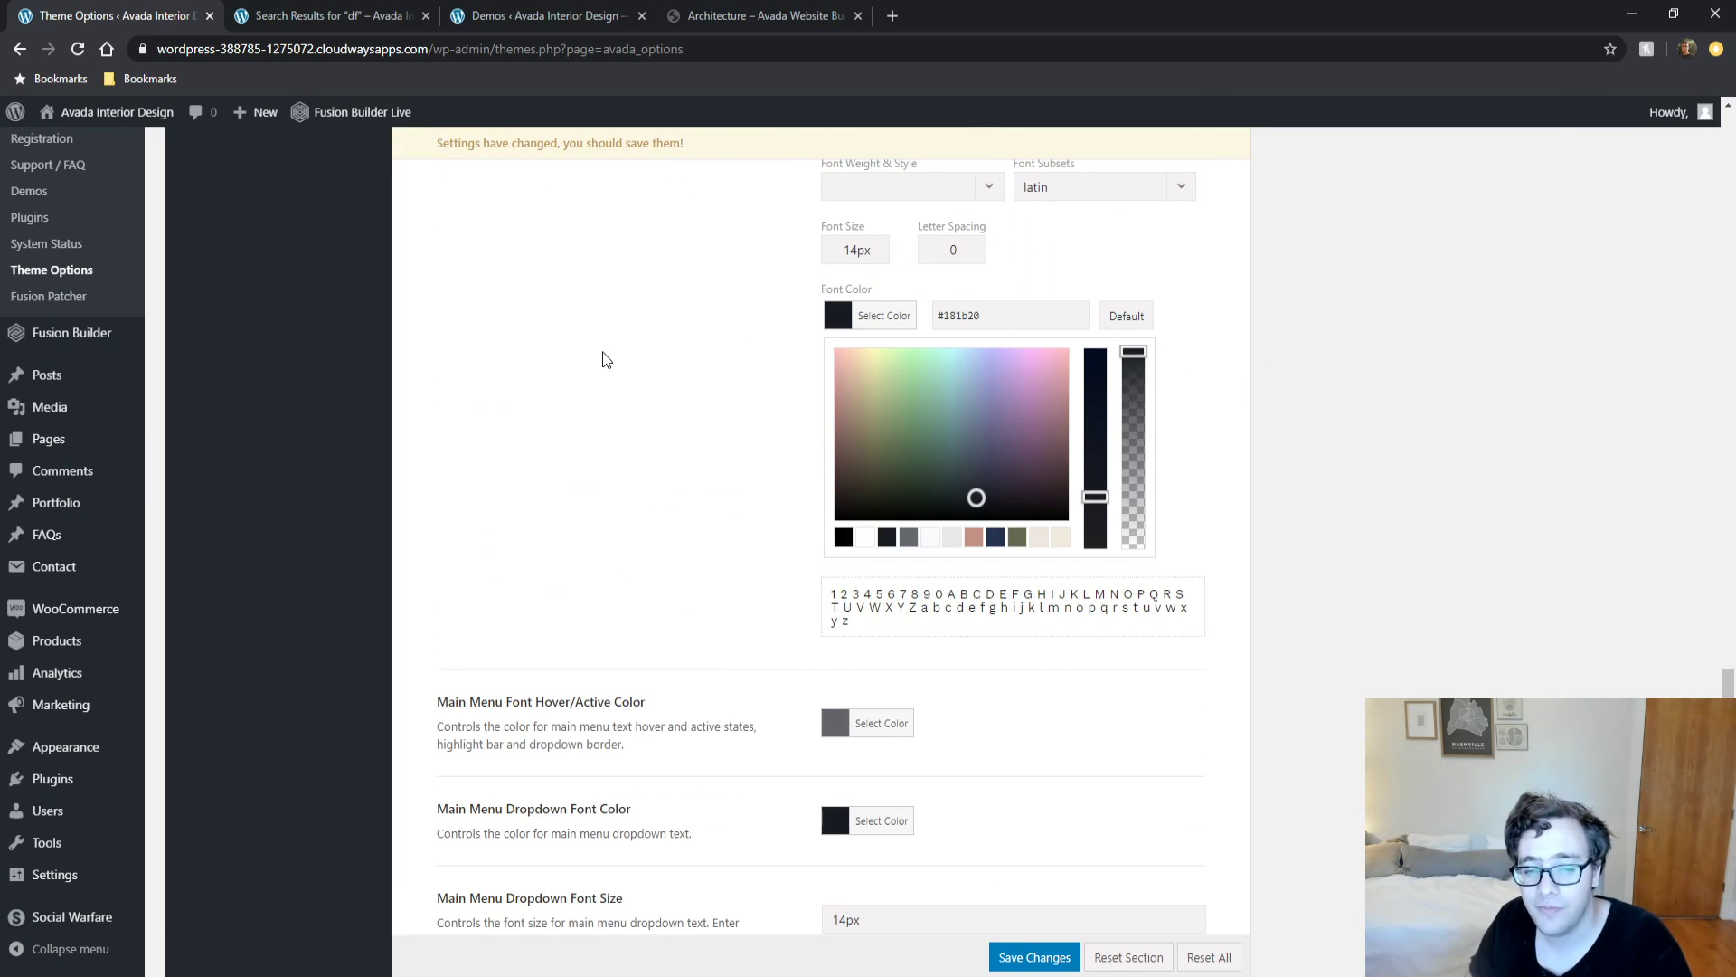
left_click(306, 11)
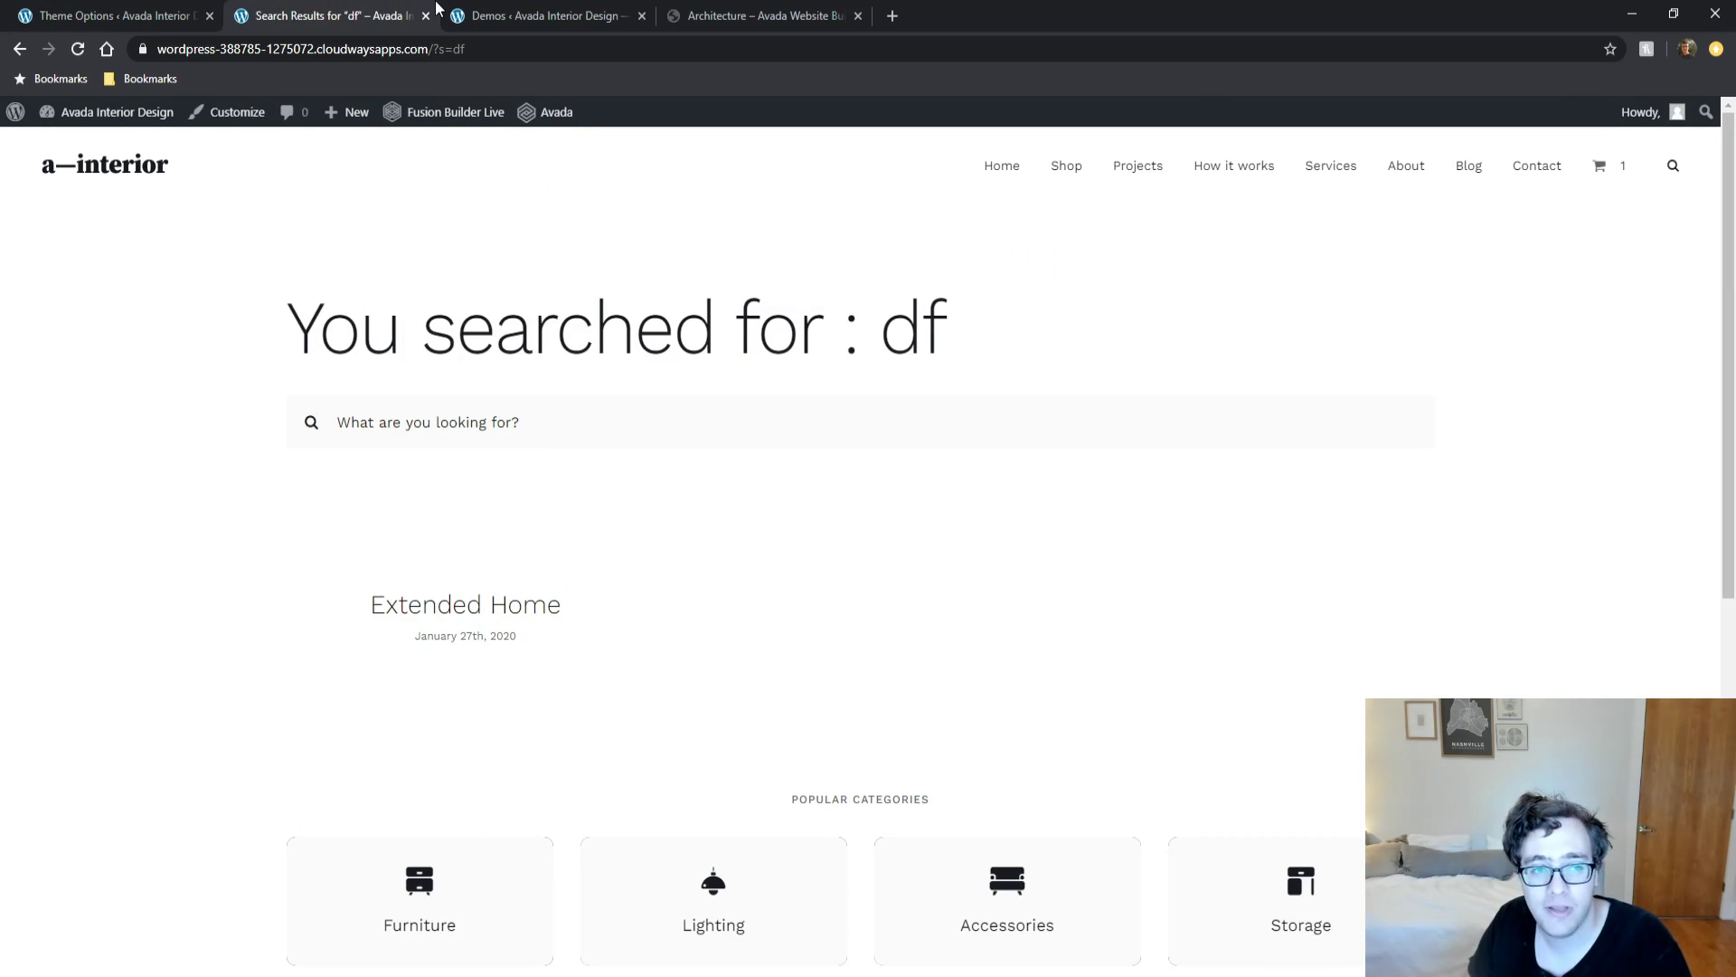
left_click(208, 9)
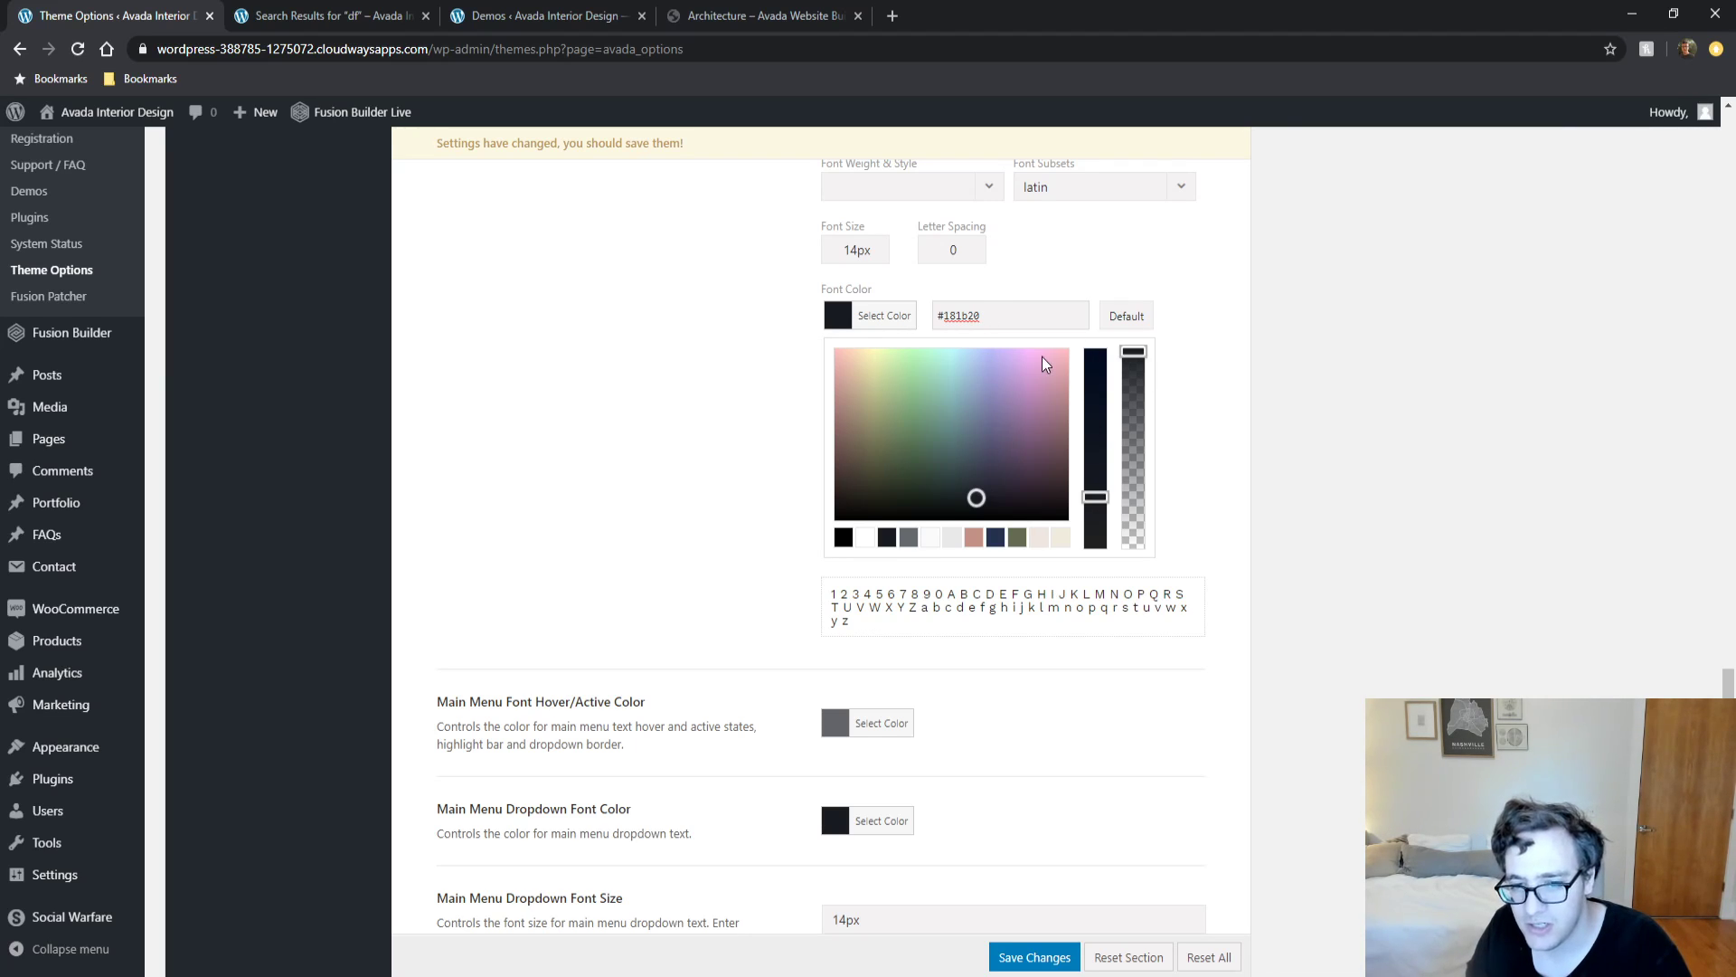
left_click(1284, 332)
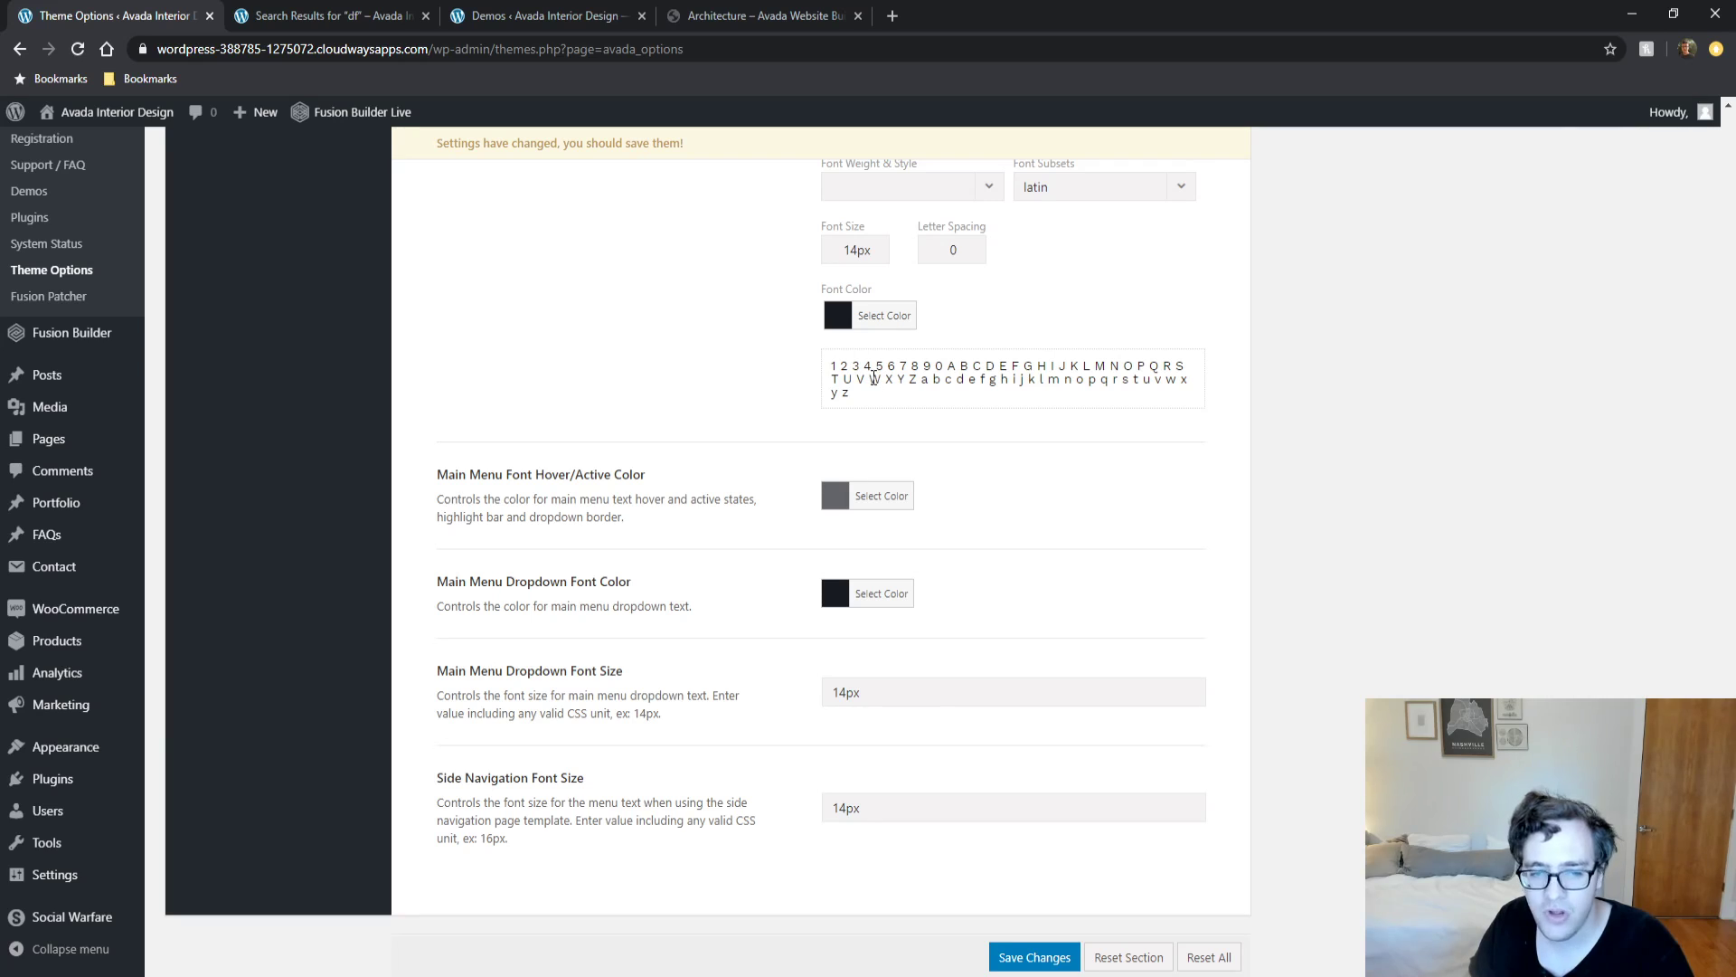
left_click_drag(864, 399, 827, 366)
left_click(866, 366)
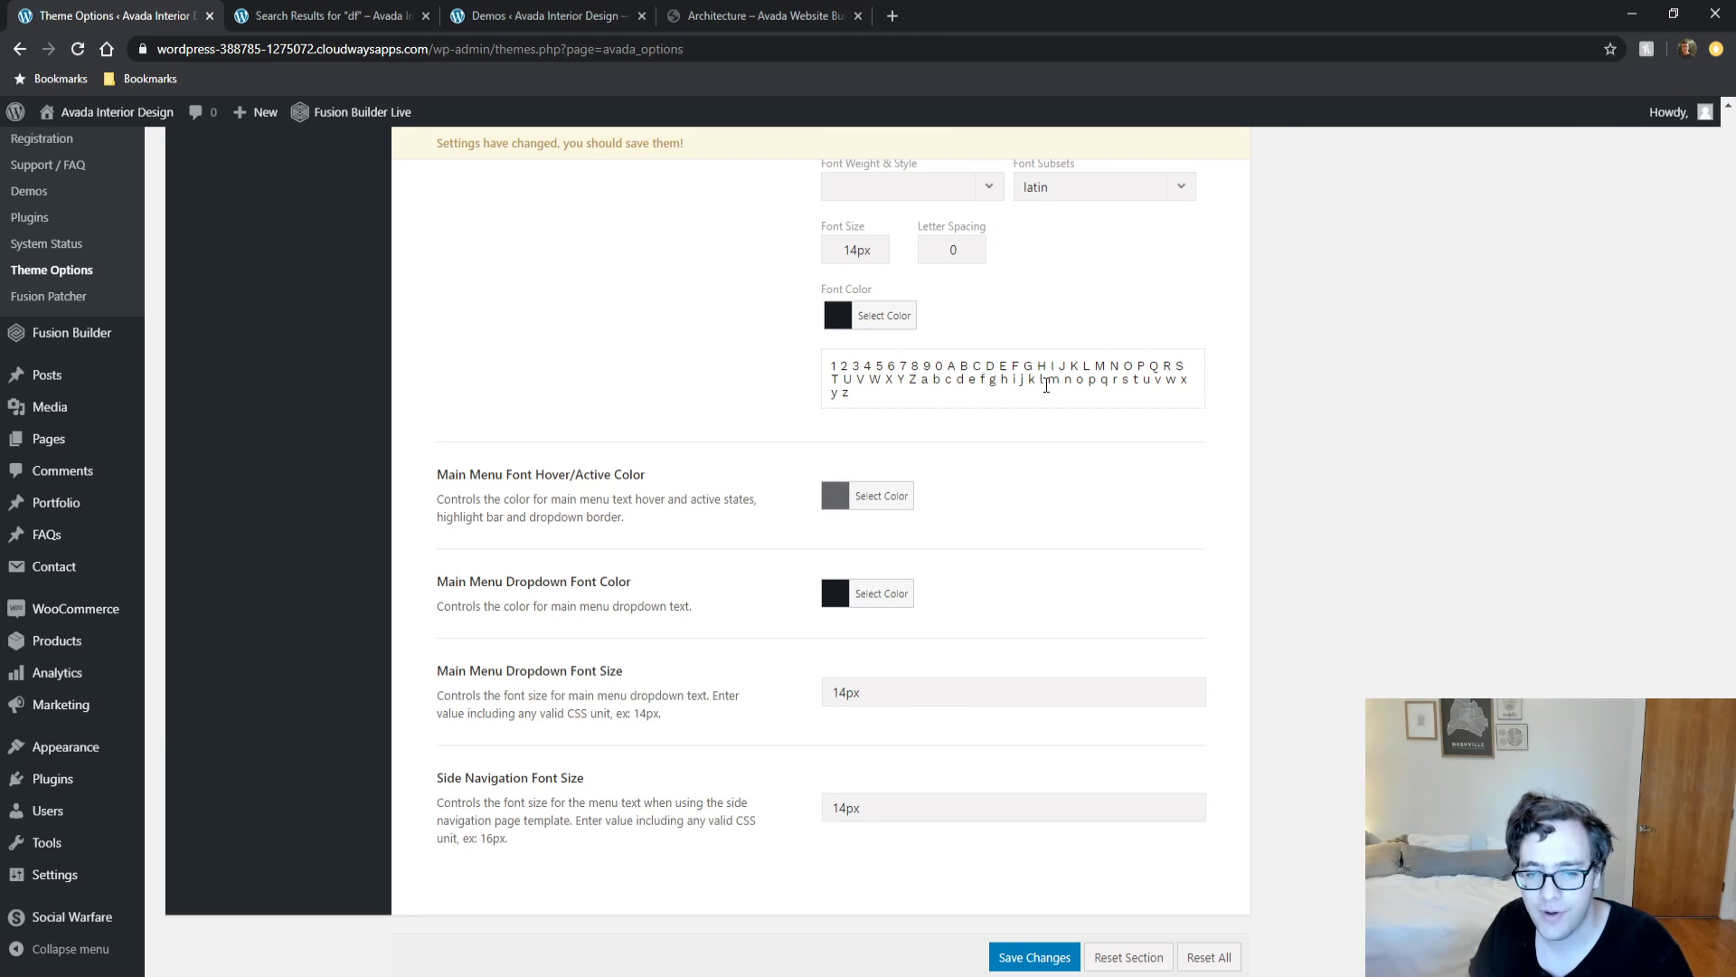
Examine the Flyout Menu options and return to the Main Menu options for another look.
scroll(546, 527, "up", 10)
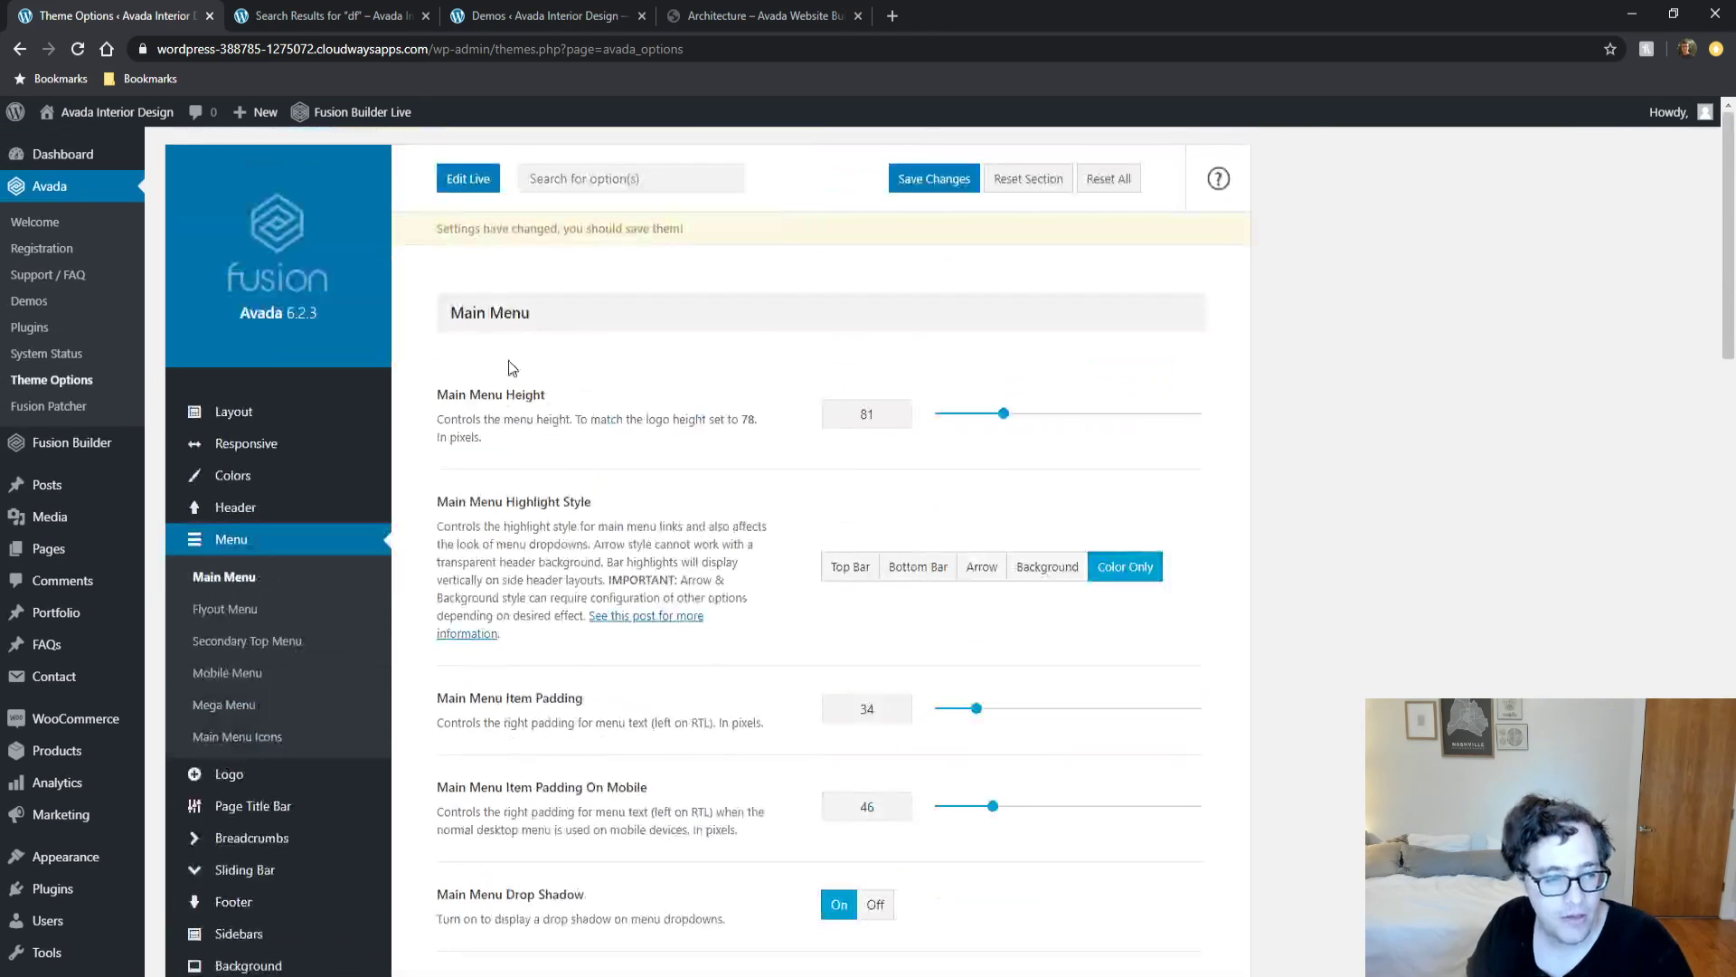
left_click(260, 608)
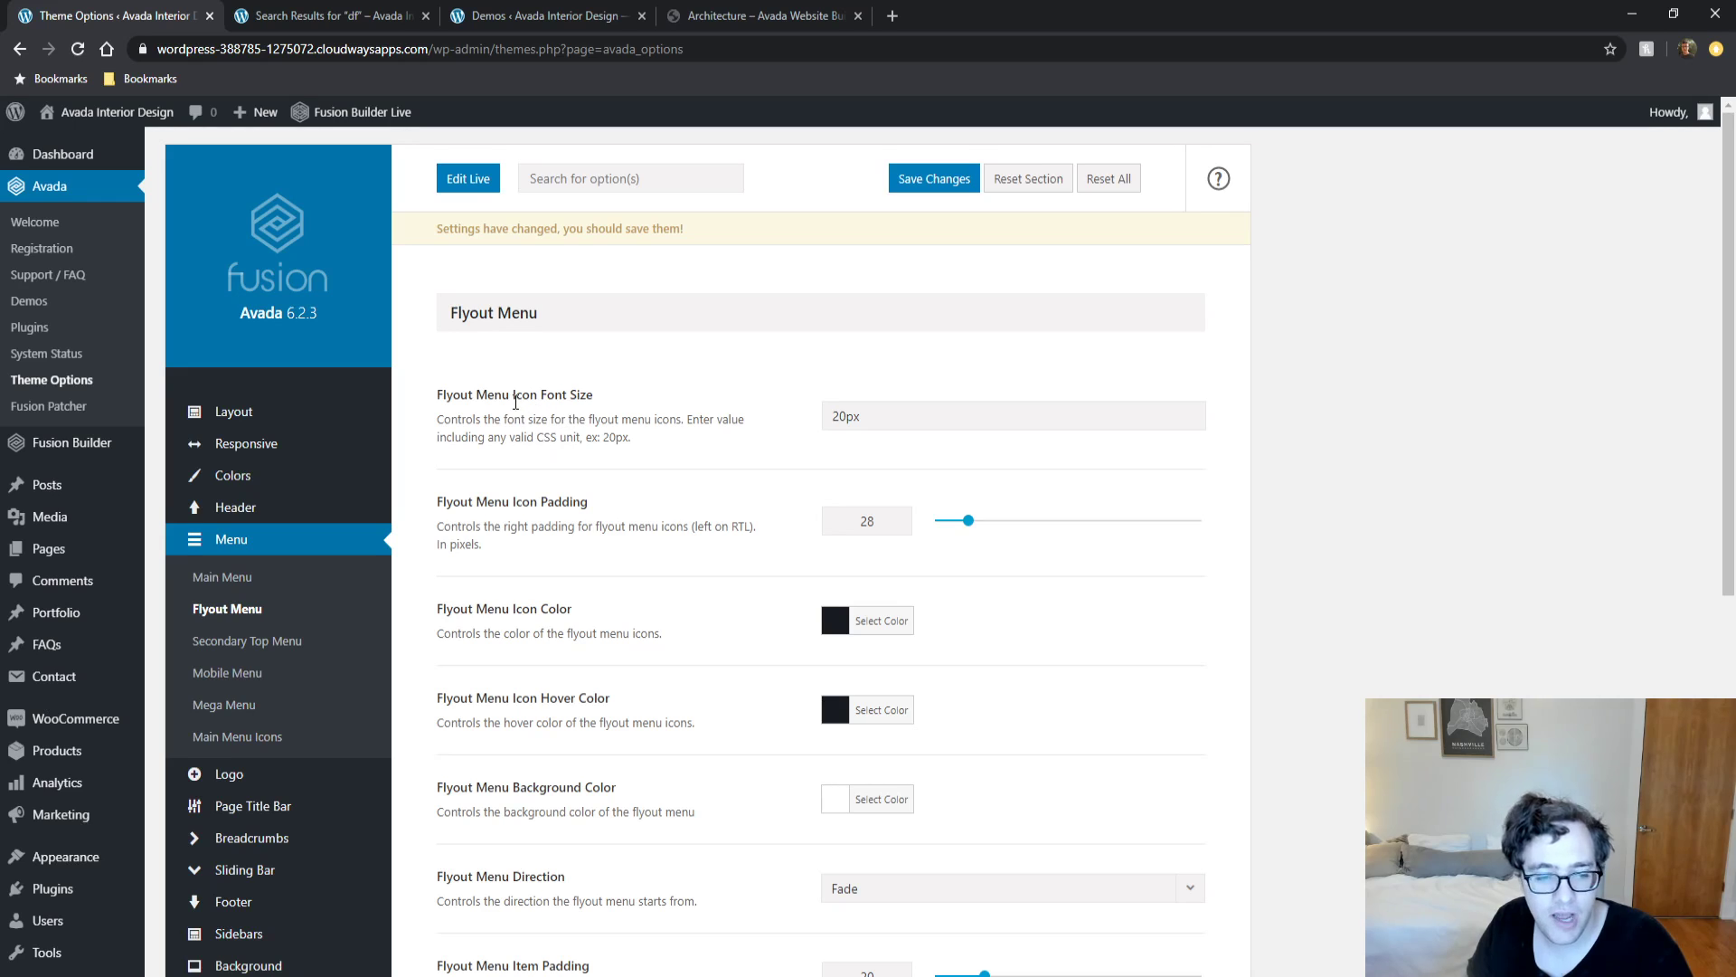
scroll(515, 401, "down", 4)
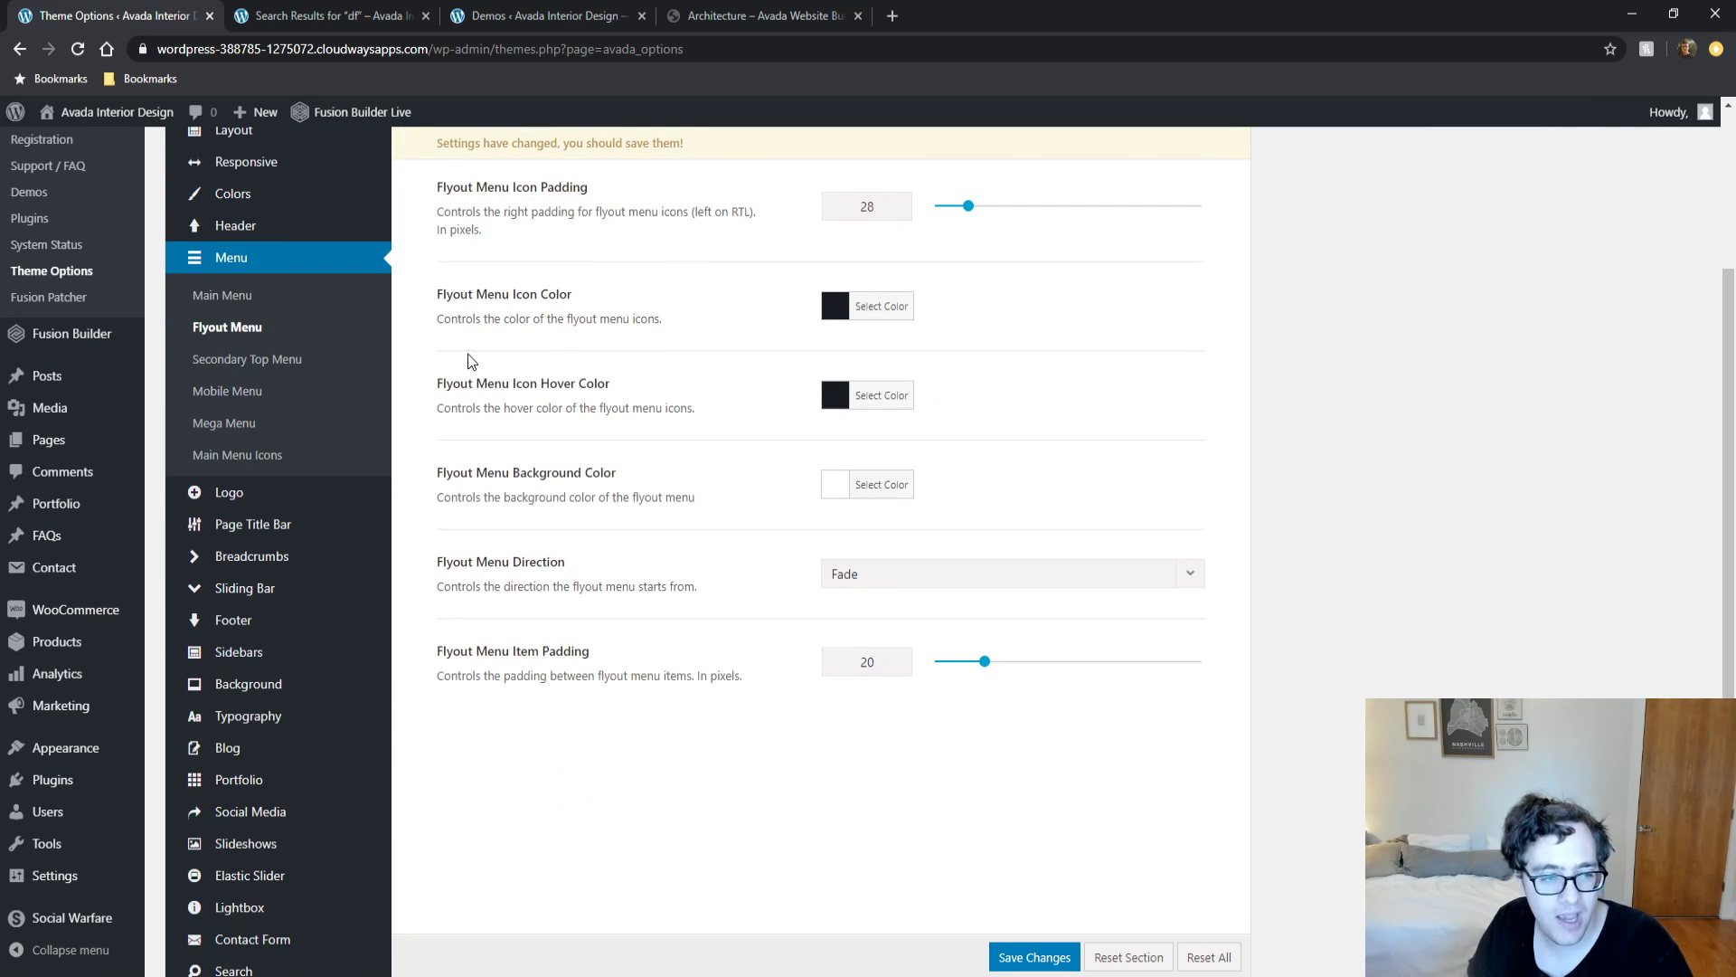
scroll(254, 364, "up", 3)
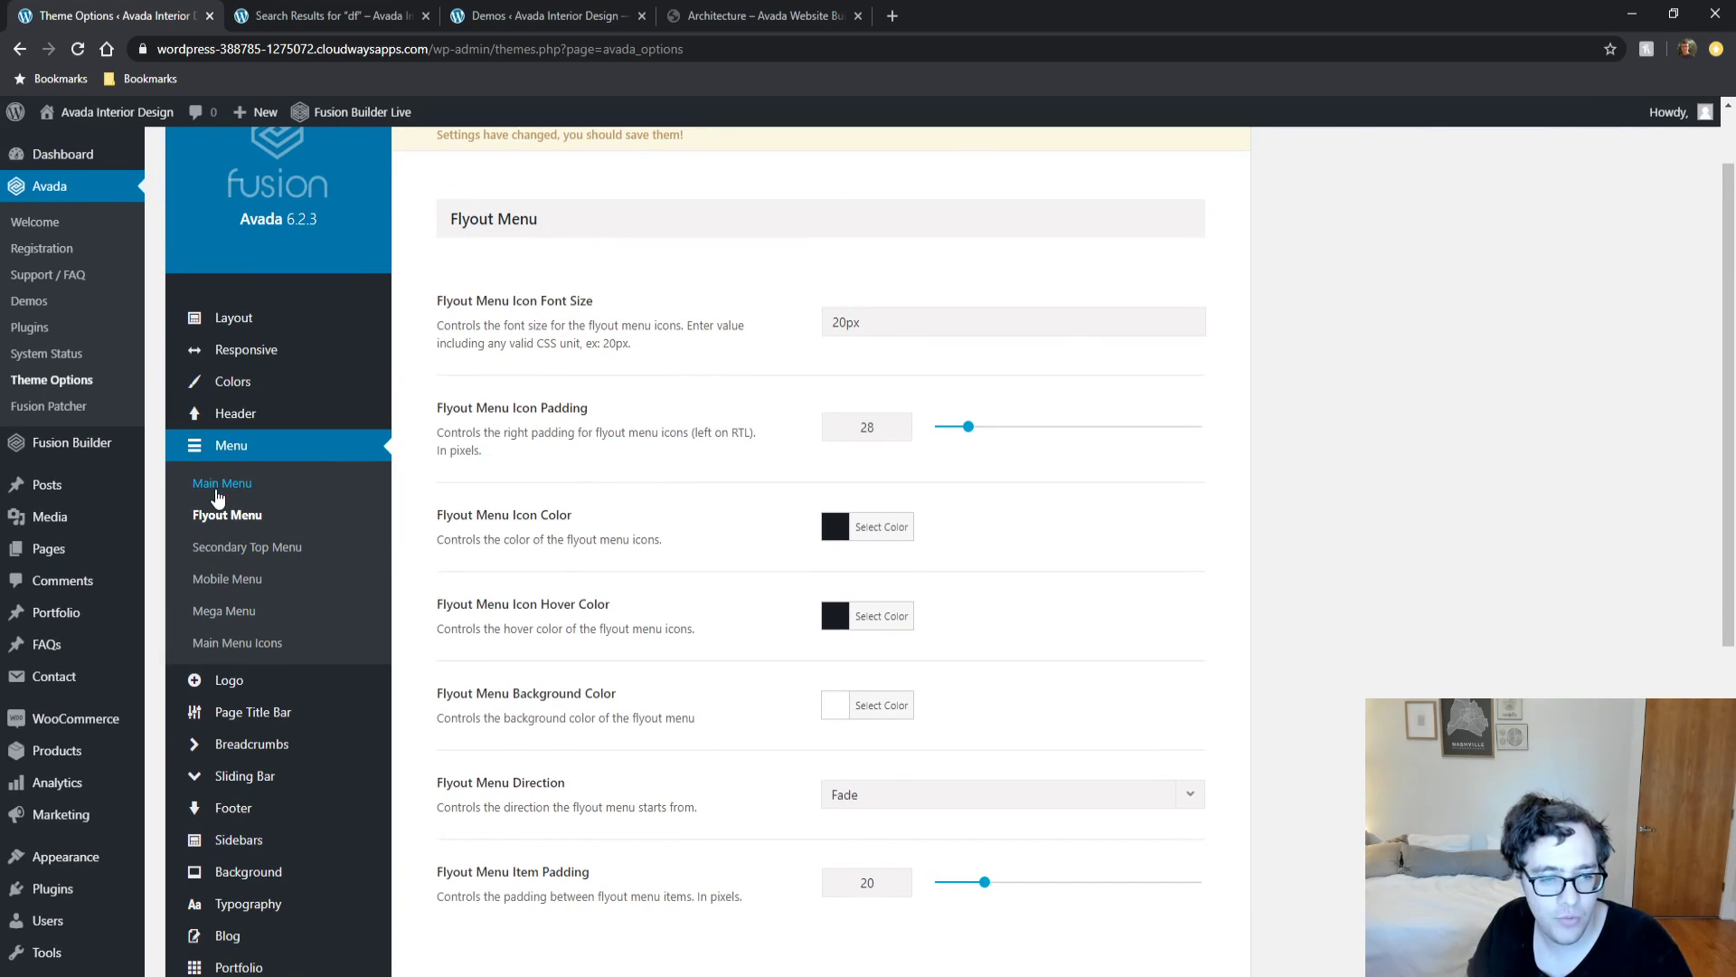
left_click(224, 482)
scroll(644, 394, "down", 3)
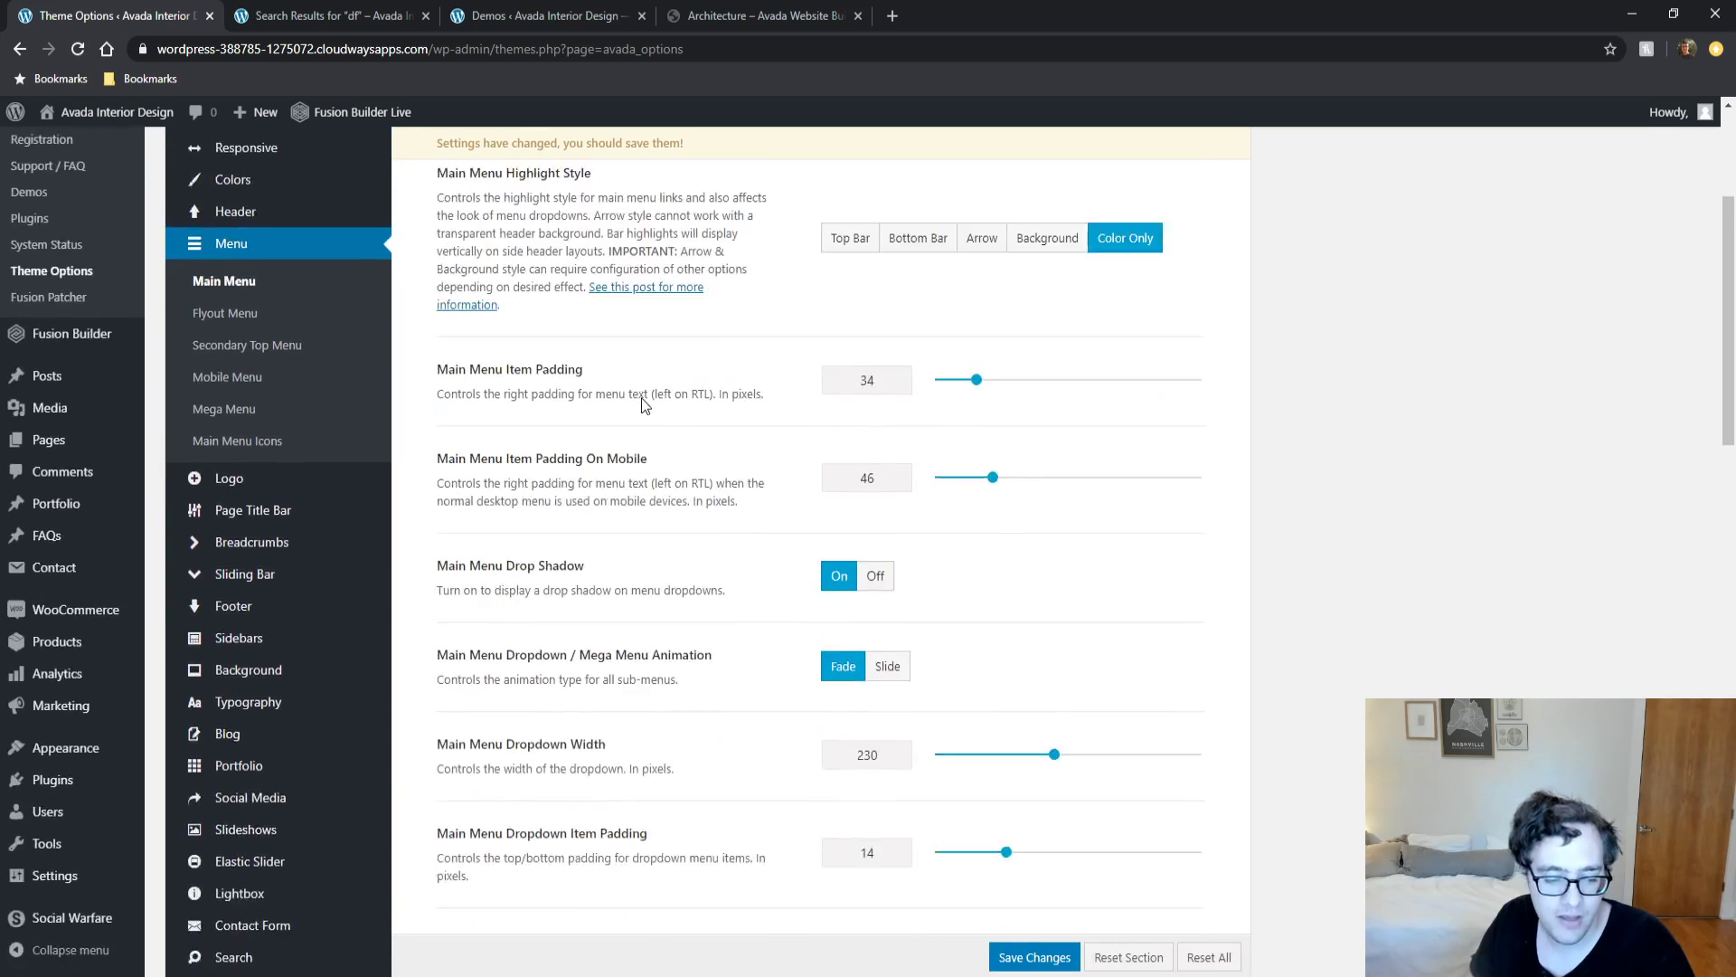
scroll(337, 372, "up", 2)
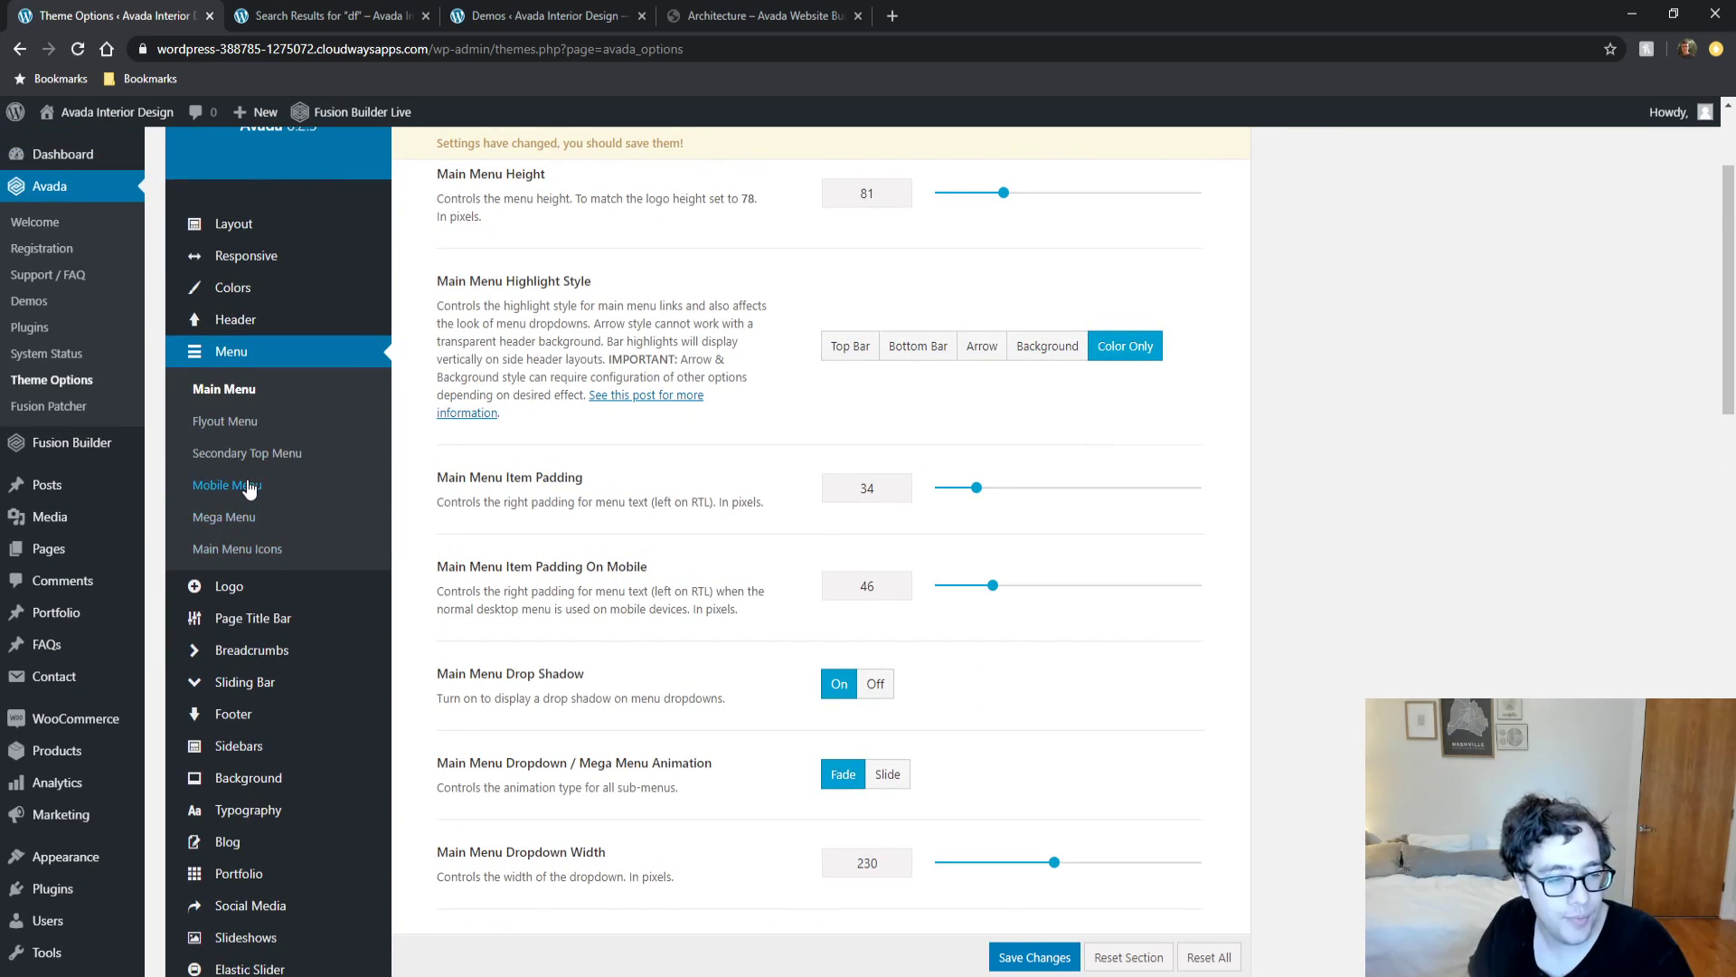
Open the Mobile Menu options and compare the Modern and Flyout design styles, ending on Flyout.
left_click(237, 486)
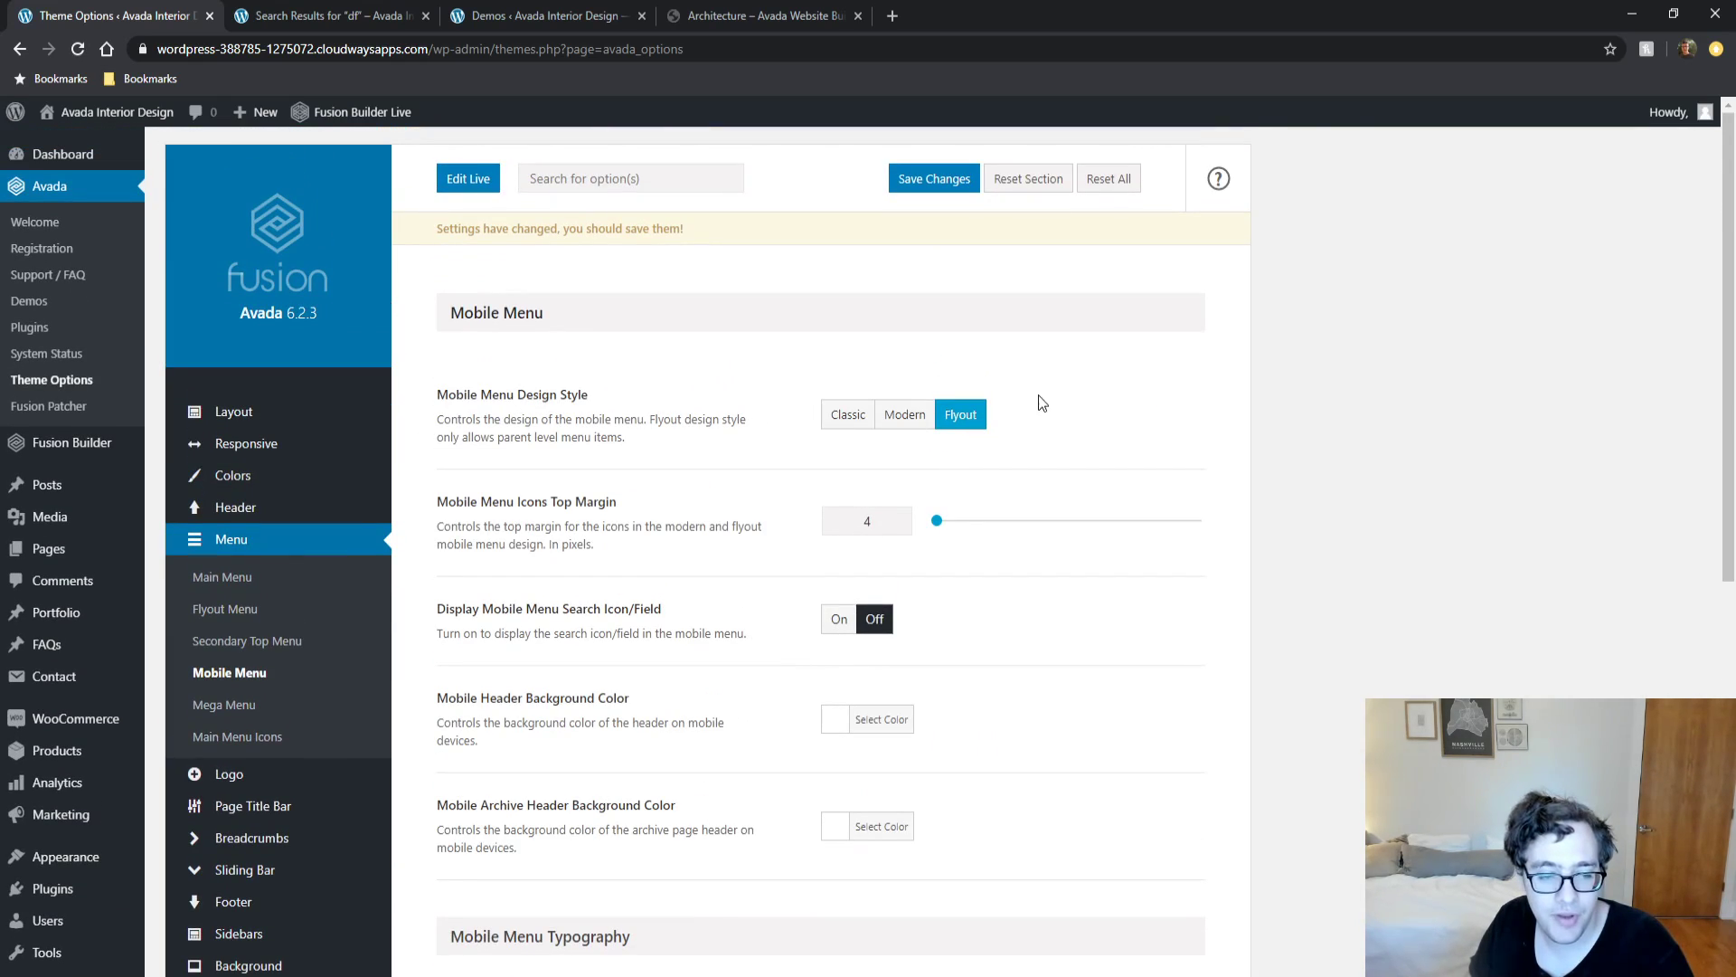
left_click(927, 416)
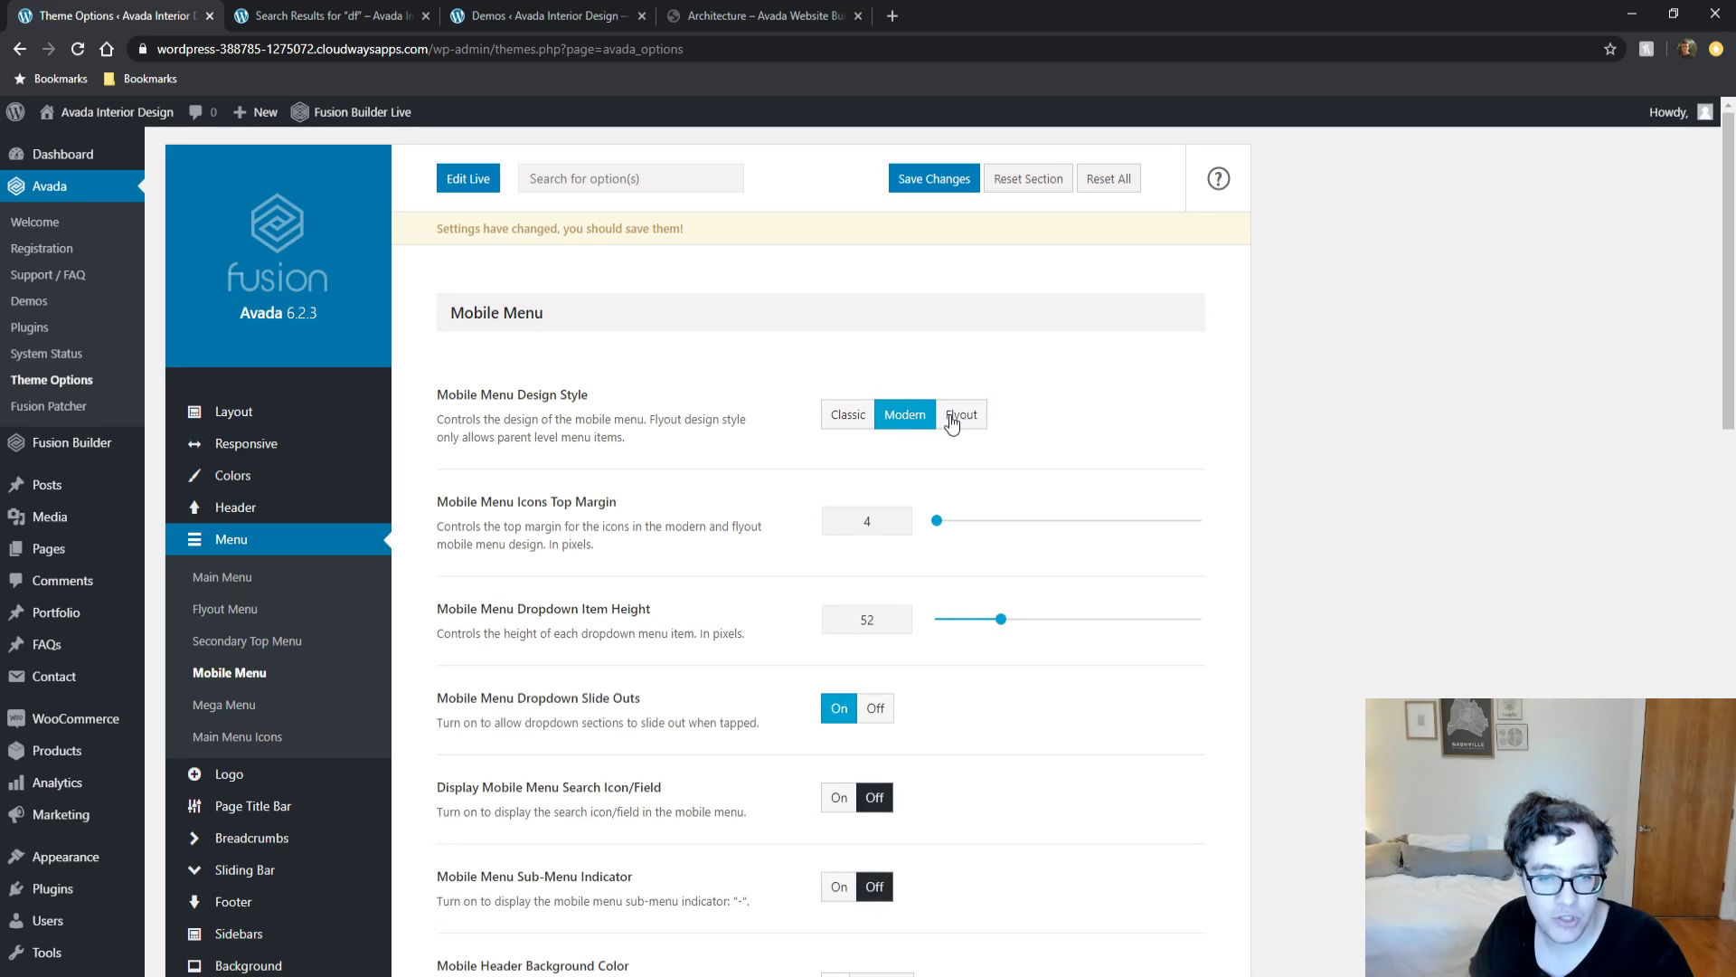
left_click(961, 418)
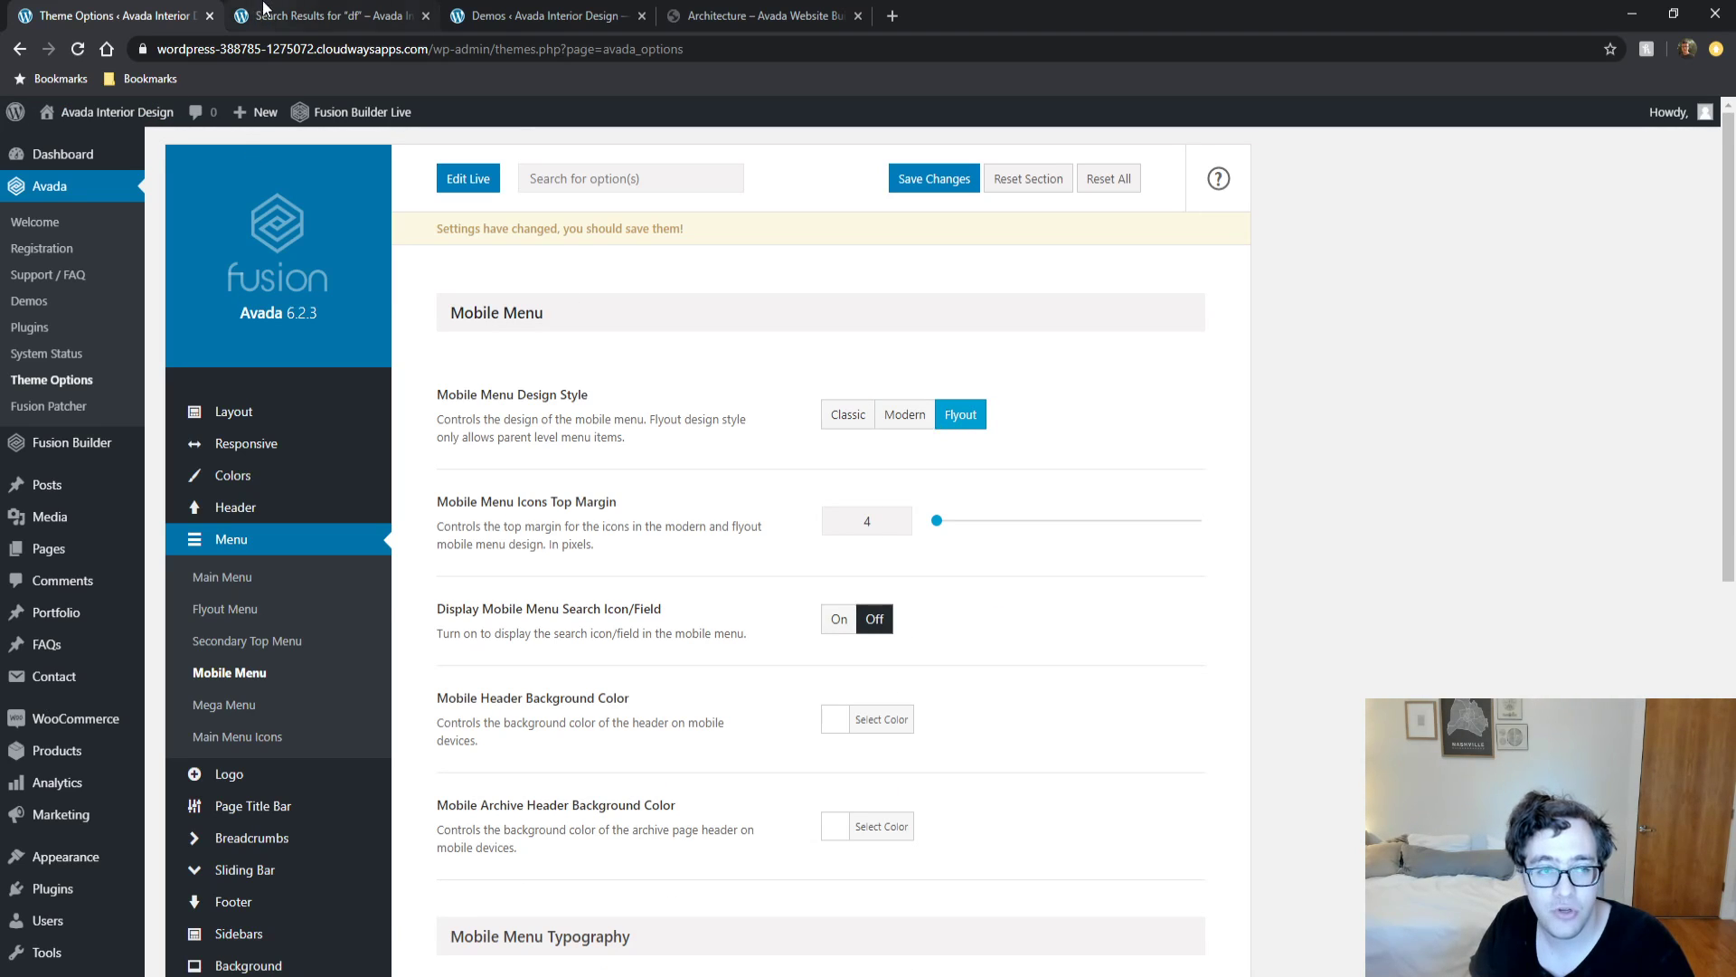
Close the Architecture and Demos browser tabs and go to the interior design site's home page.
left_click(321, 15)
left_click(486, 11)
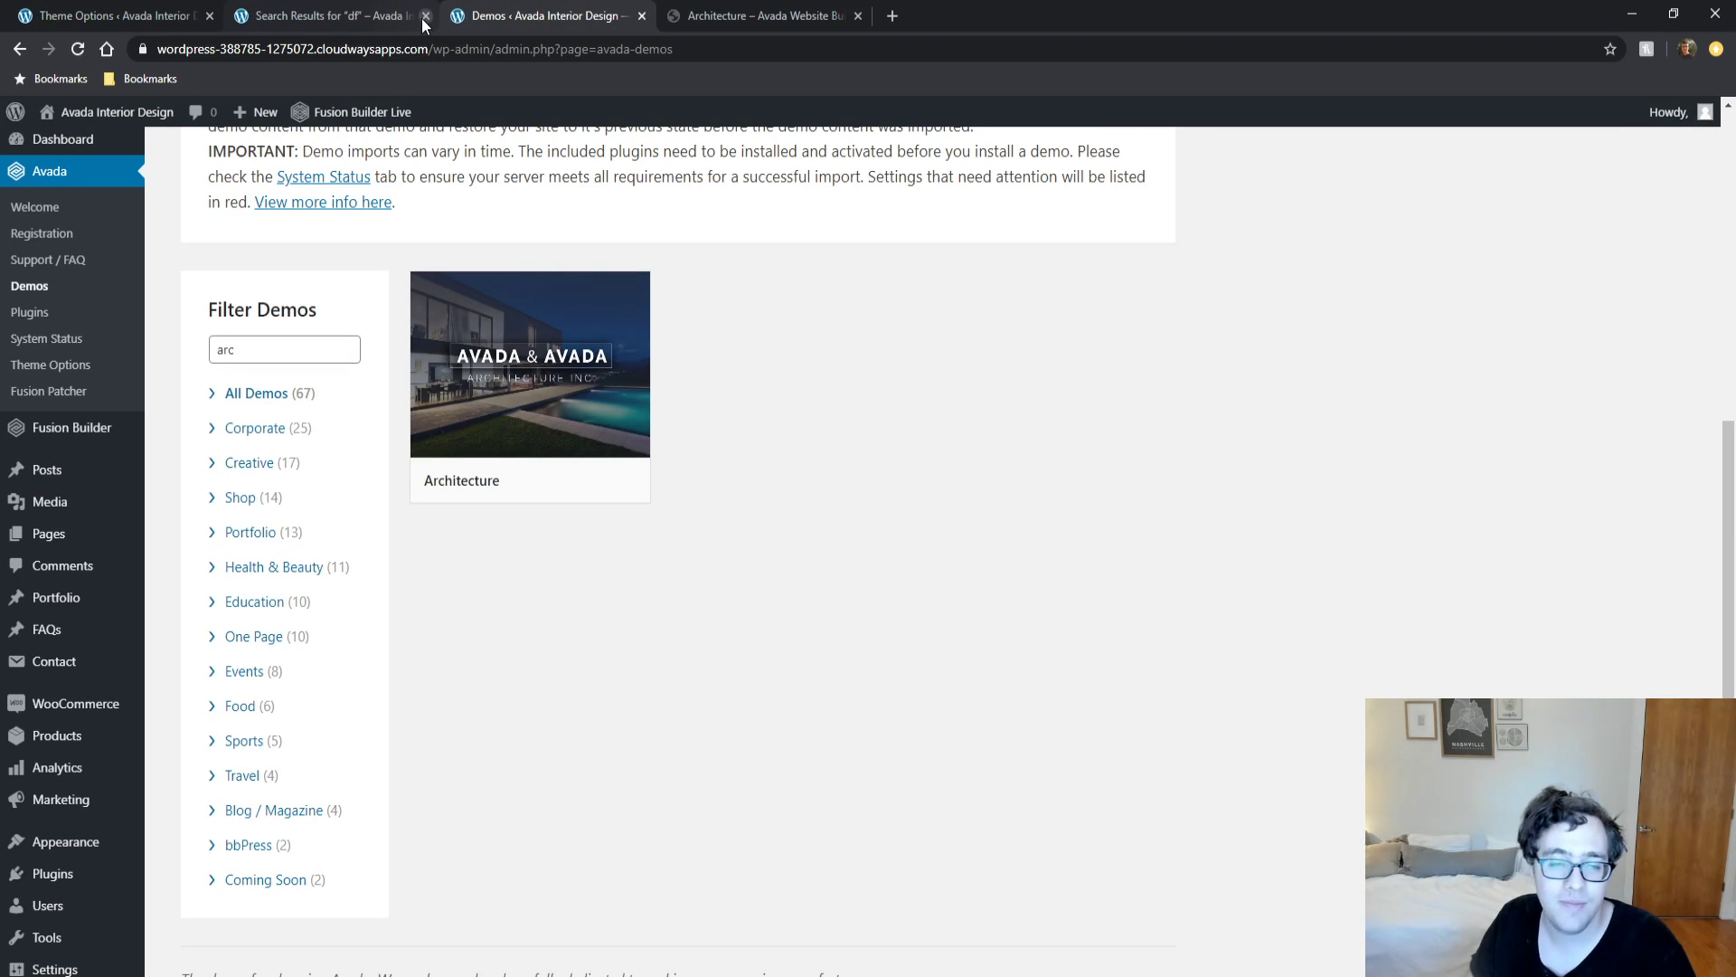
left_click(168, 11)
left_click(510, 15)
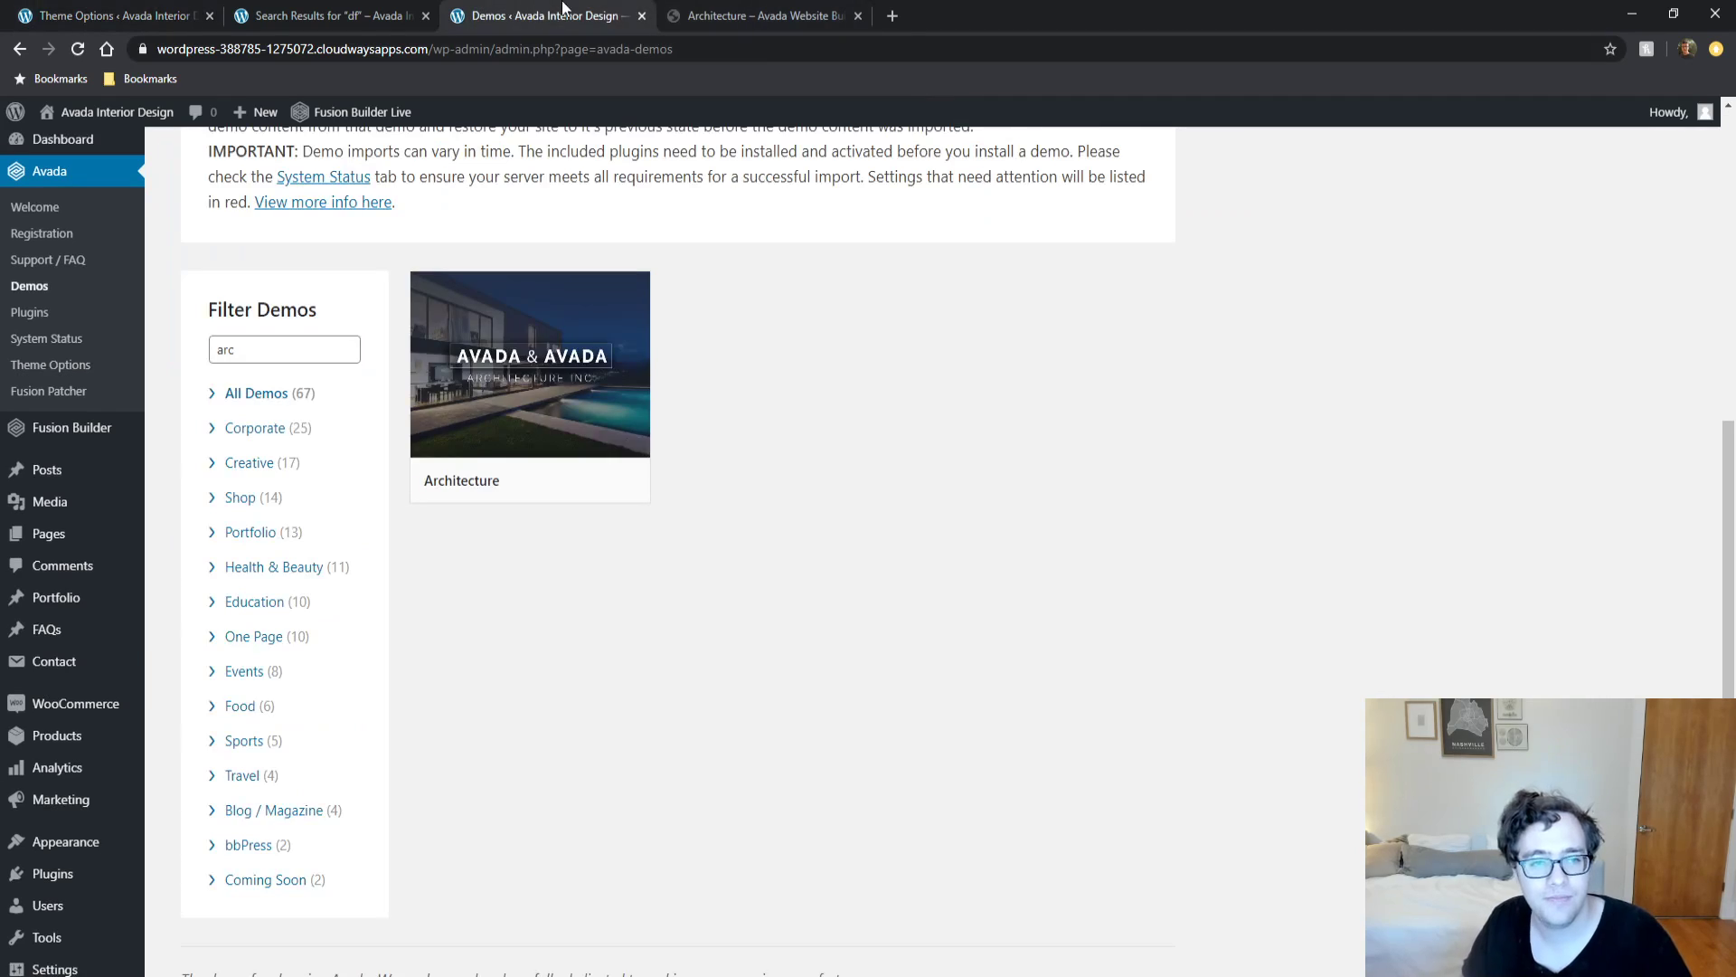
left_click(685, 9)
left_click(536, 7)
left_click(689, 8)
middle_click(689, 8)
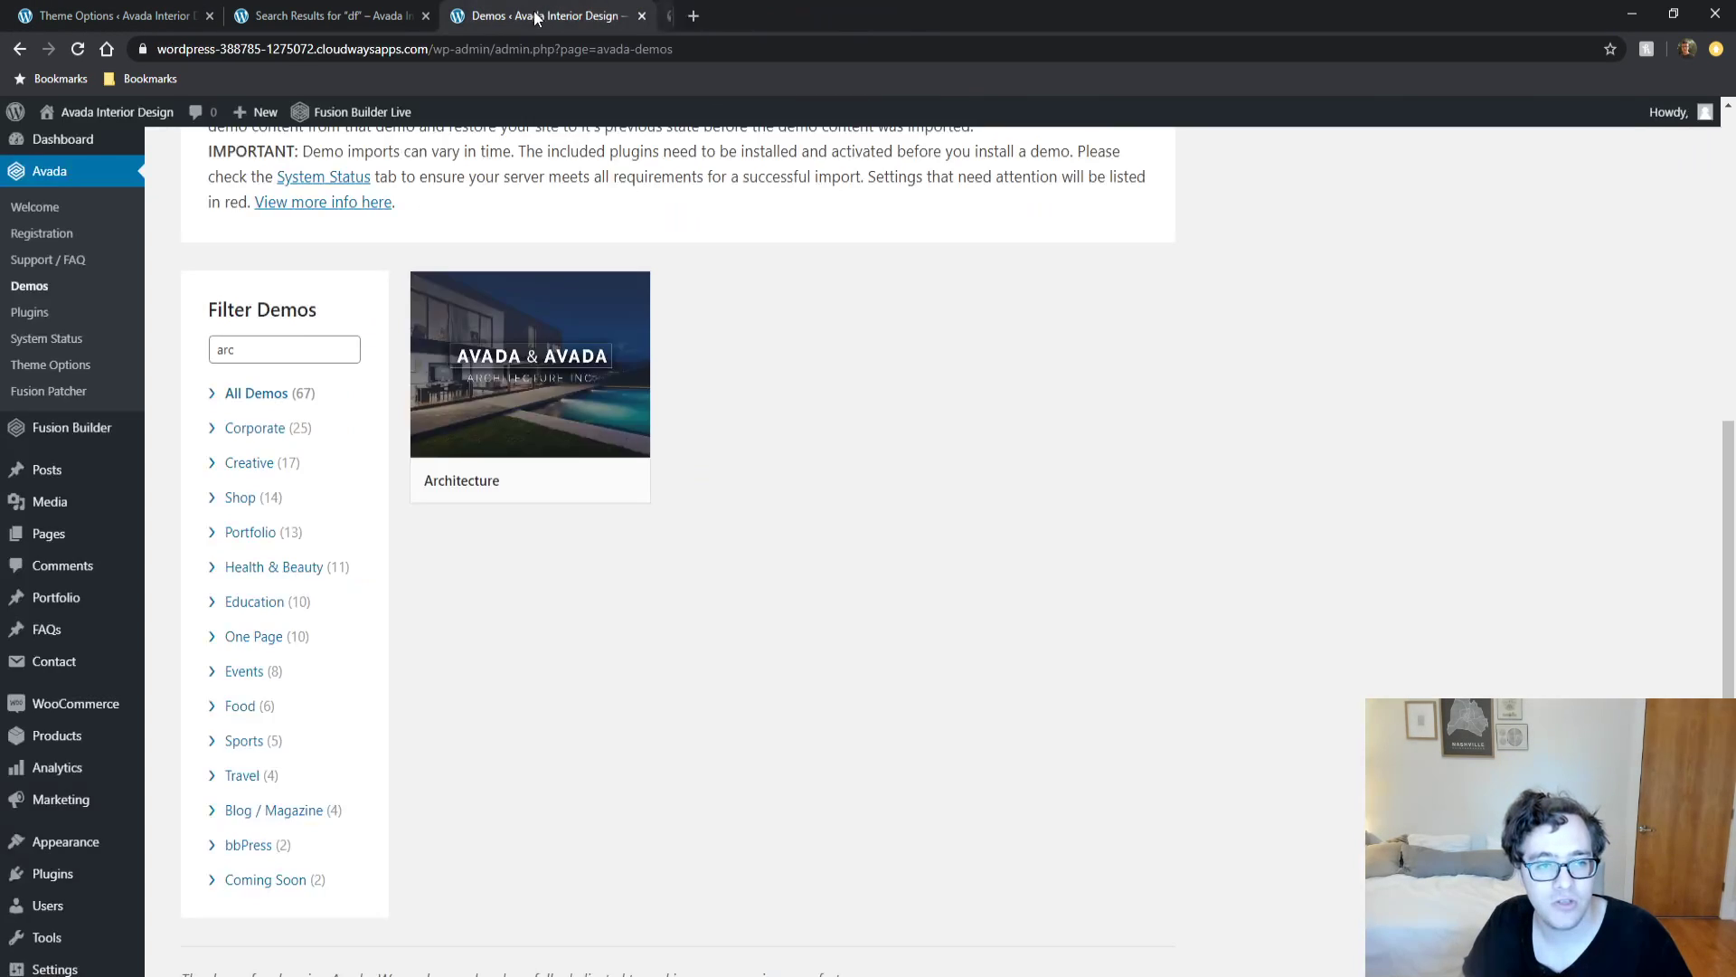
middle_click(526, 13)
left_click(132, 173)
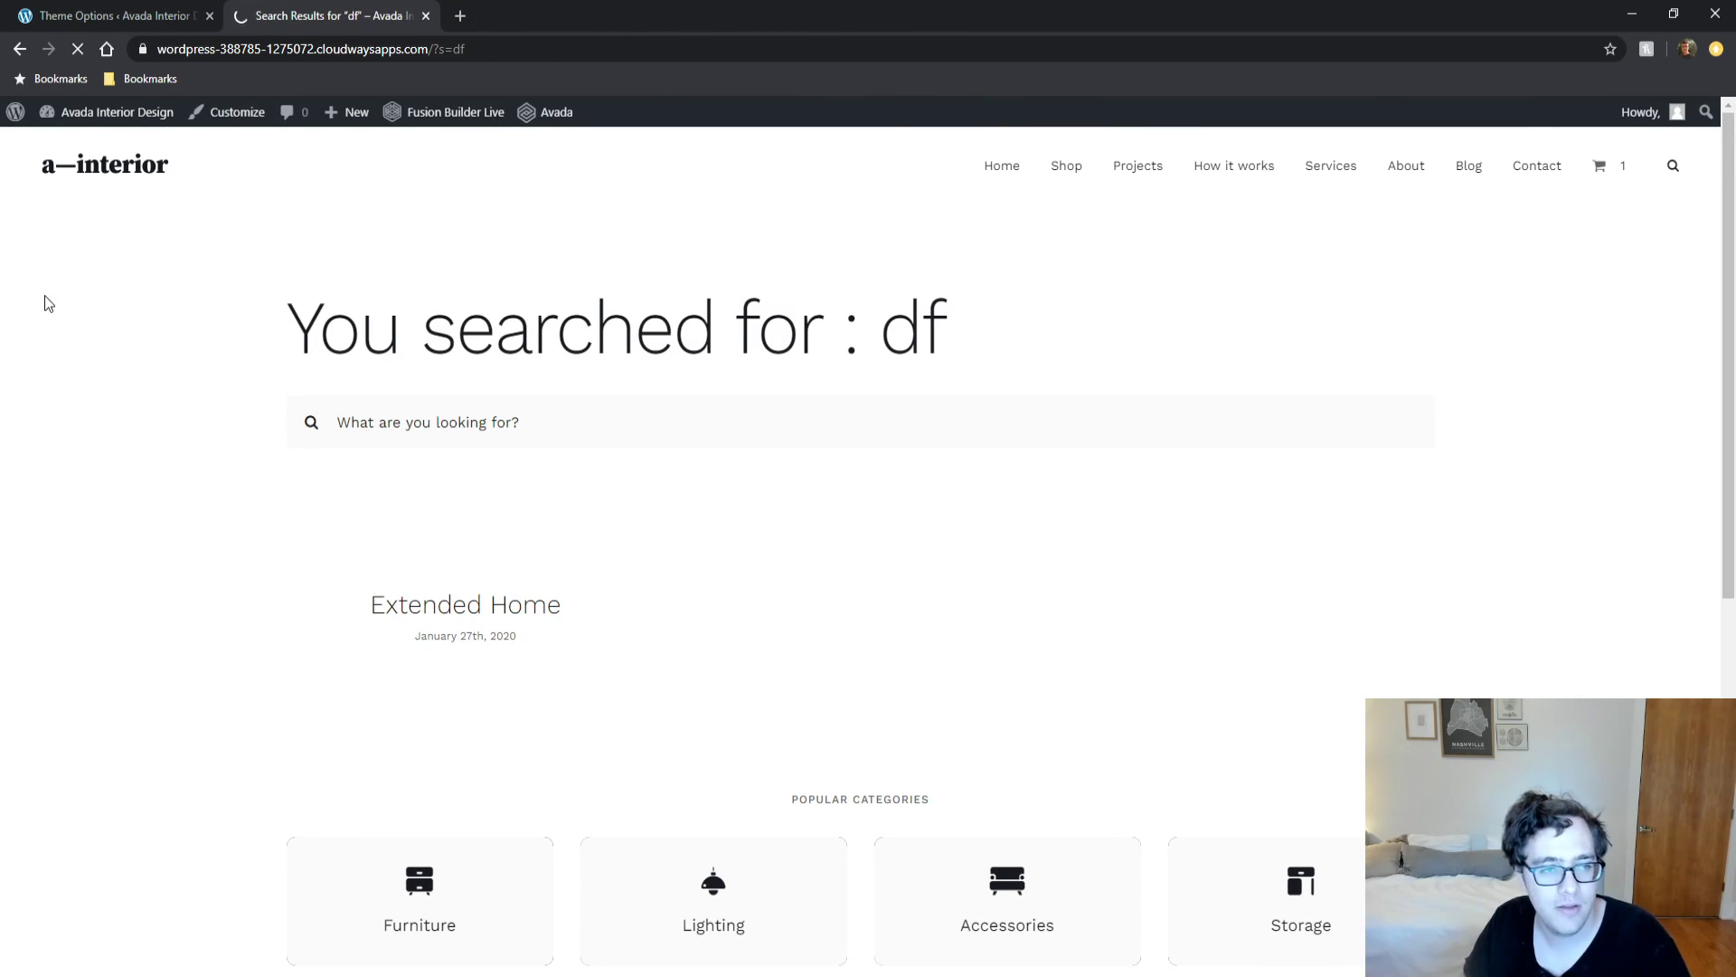
Open the developer tools and preview the home page as a Moto G4 at 100% zoom.
key("ctrl+shift+c")
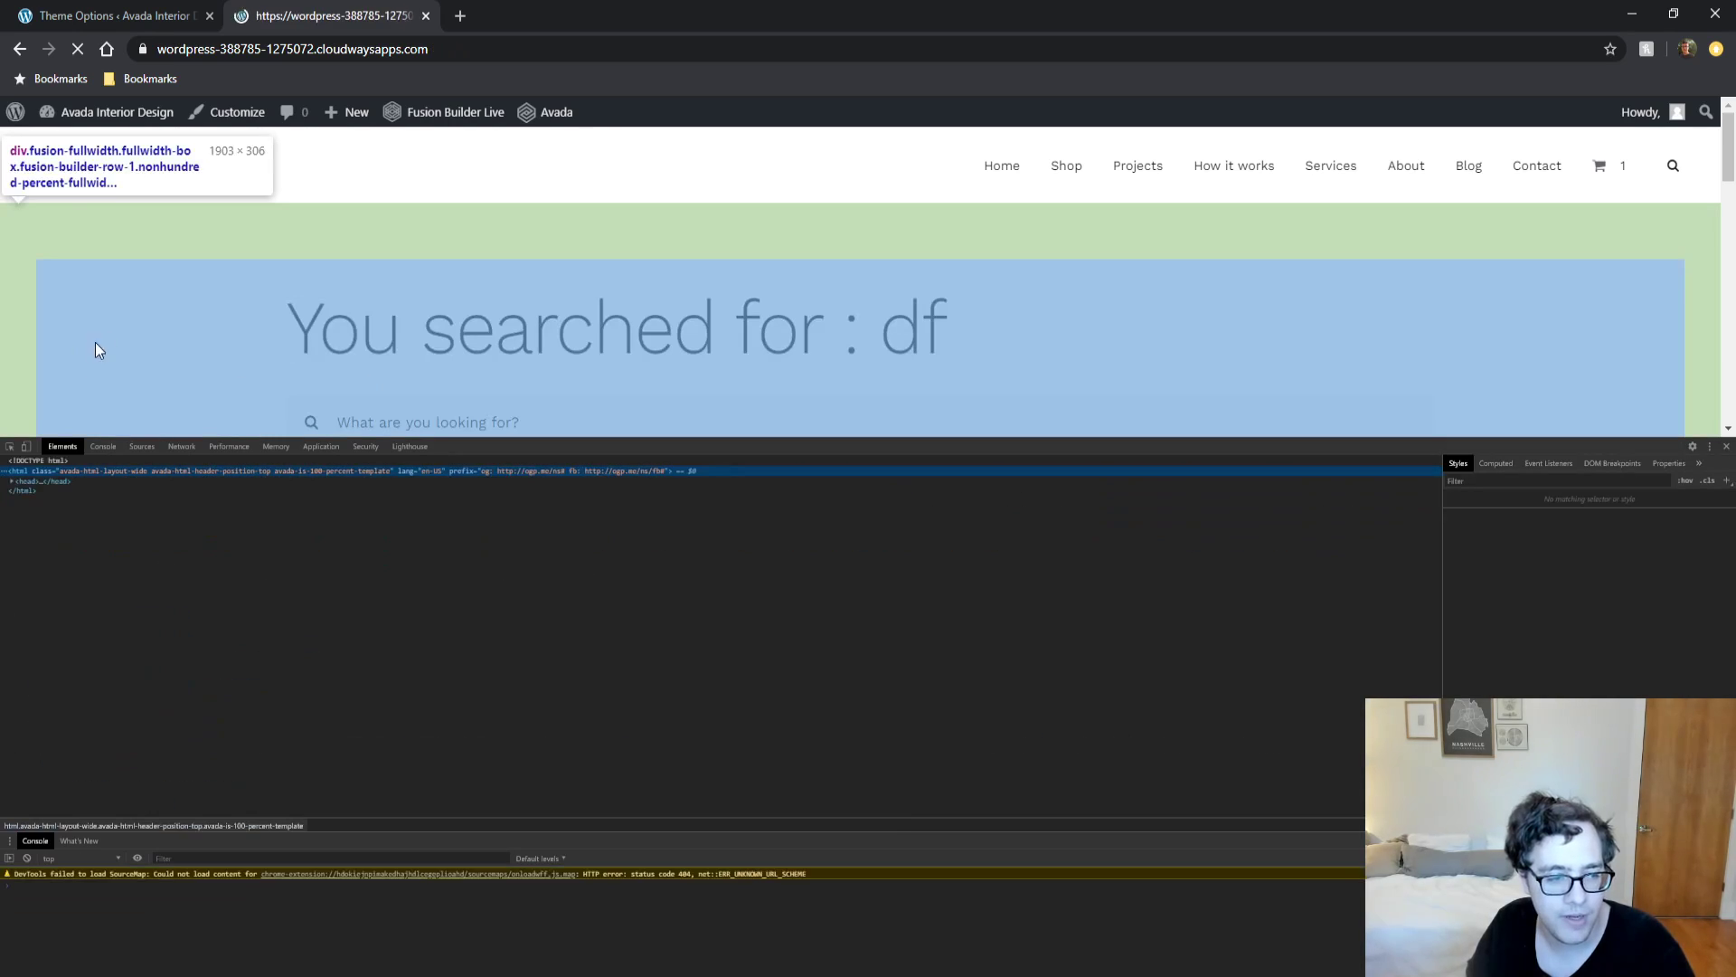
left_click(27, 446)
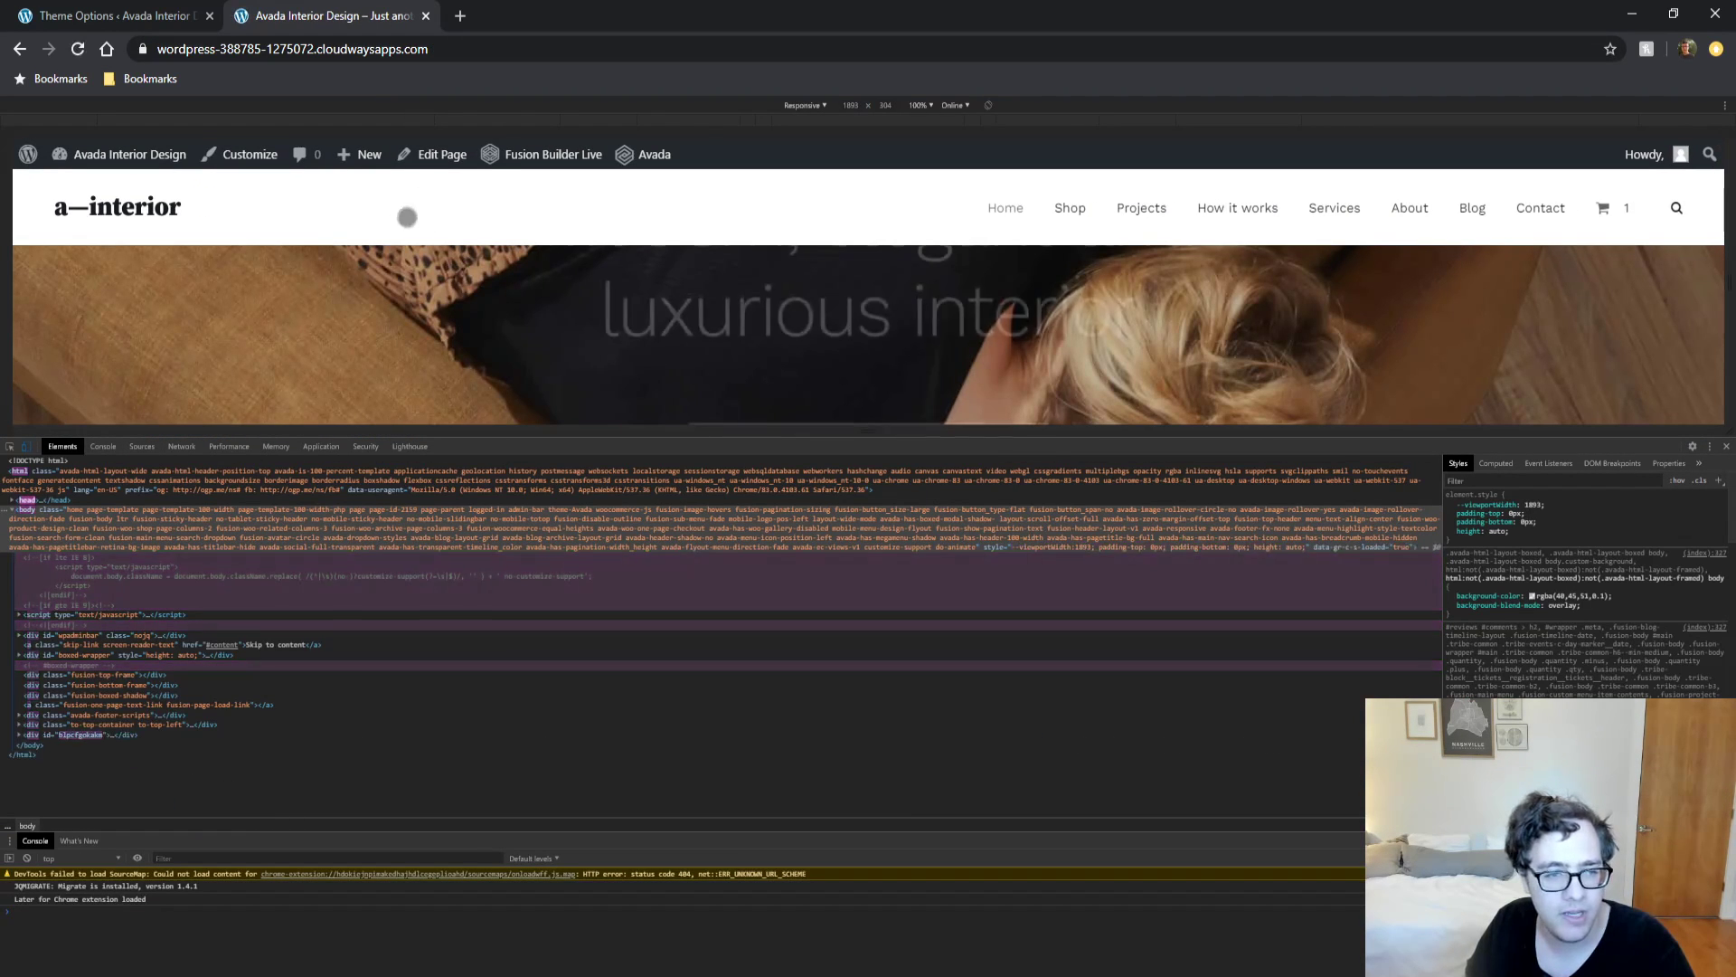
left_click(28, 447)
left_click(28, 447)
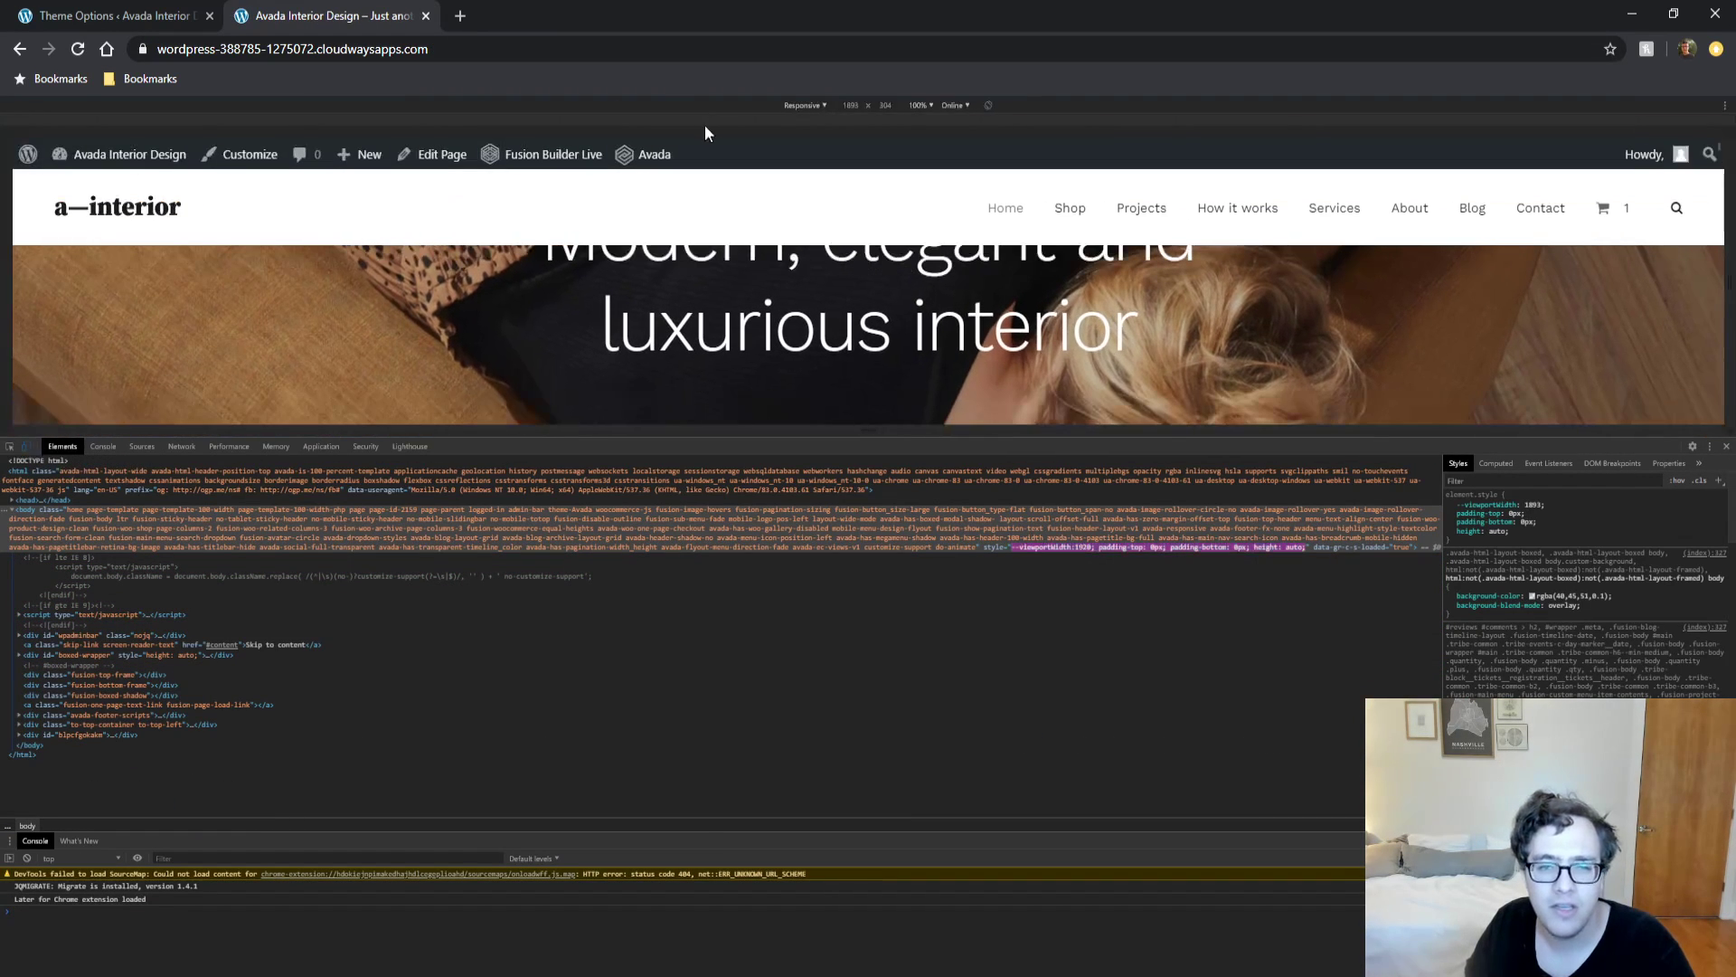
left_click(817, 105)
left_click(846, 159)
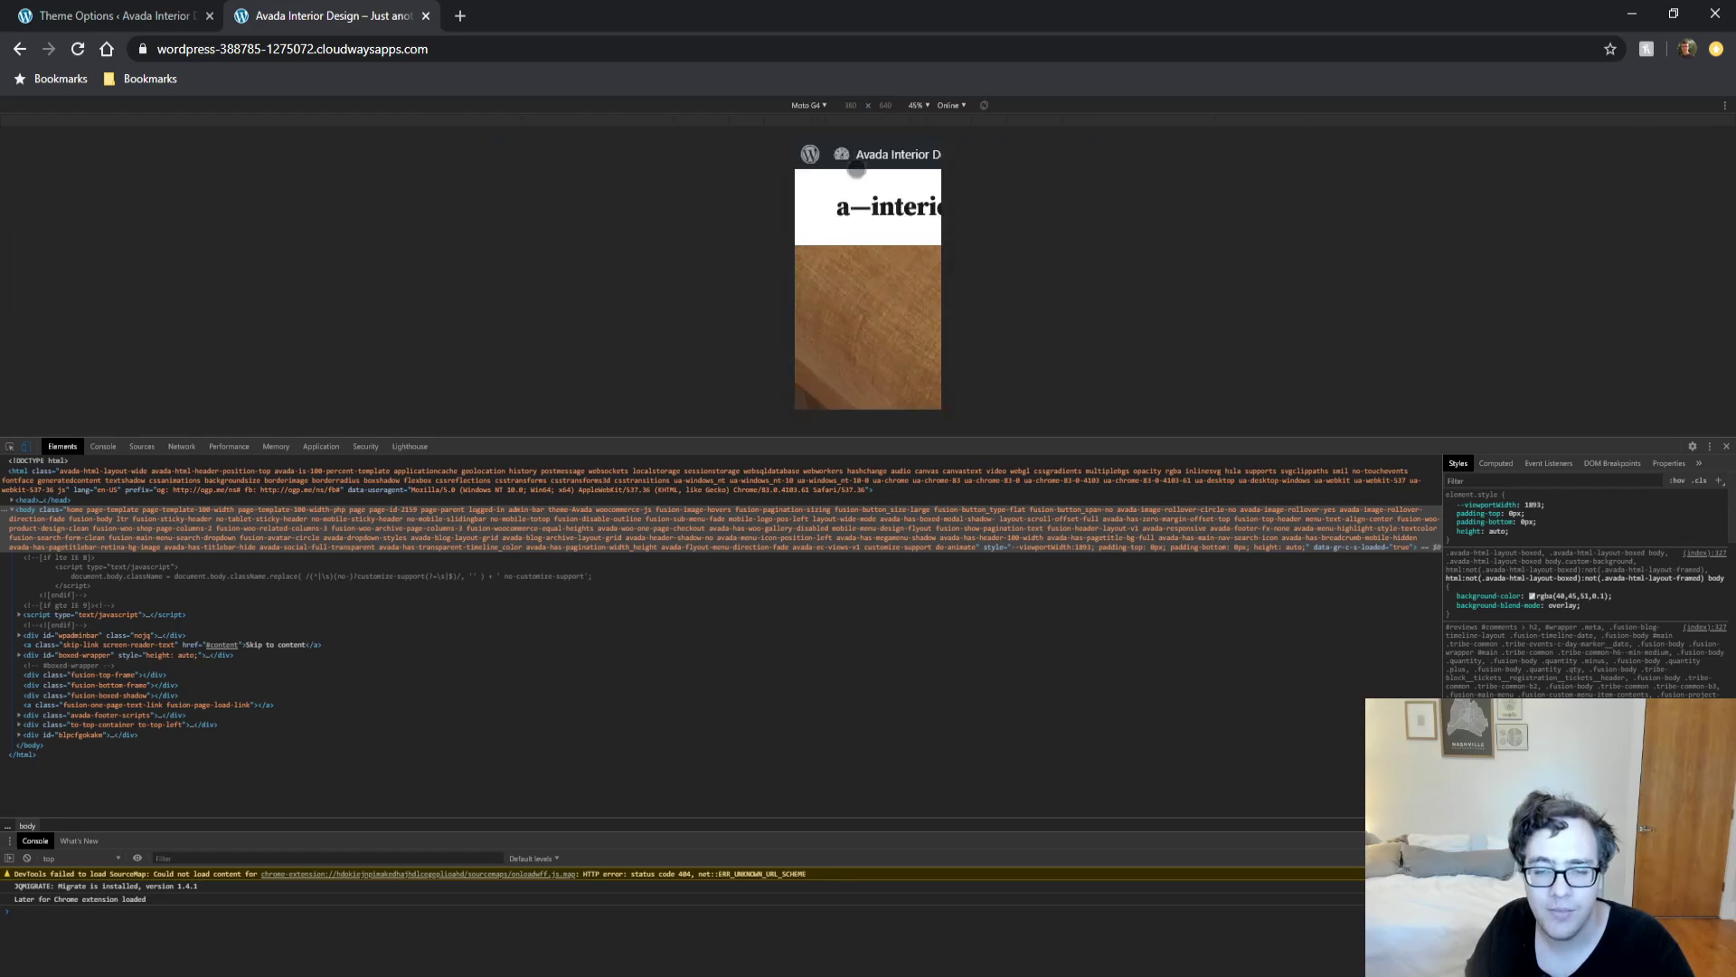
left_click(958, 193)
Open the site's mobile menu, enlarge the device preview area and examine the flyout menu items.
left_click(985, 221)
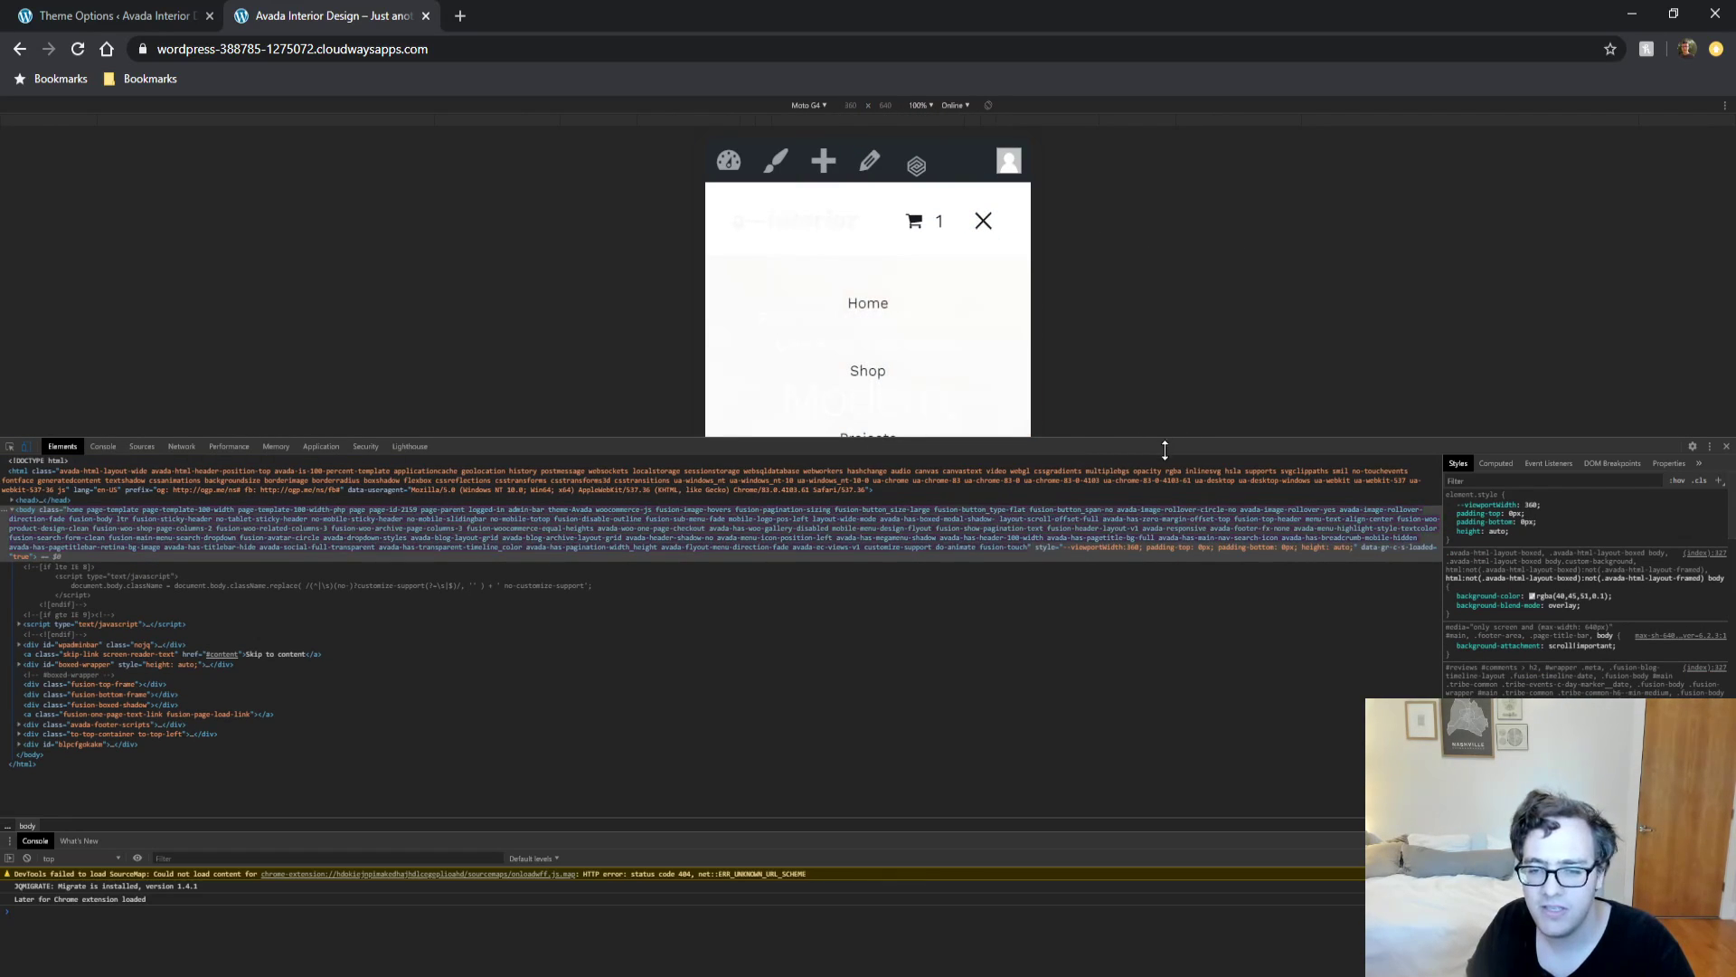
left_click_drag(1165, 449, 1056, 802)
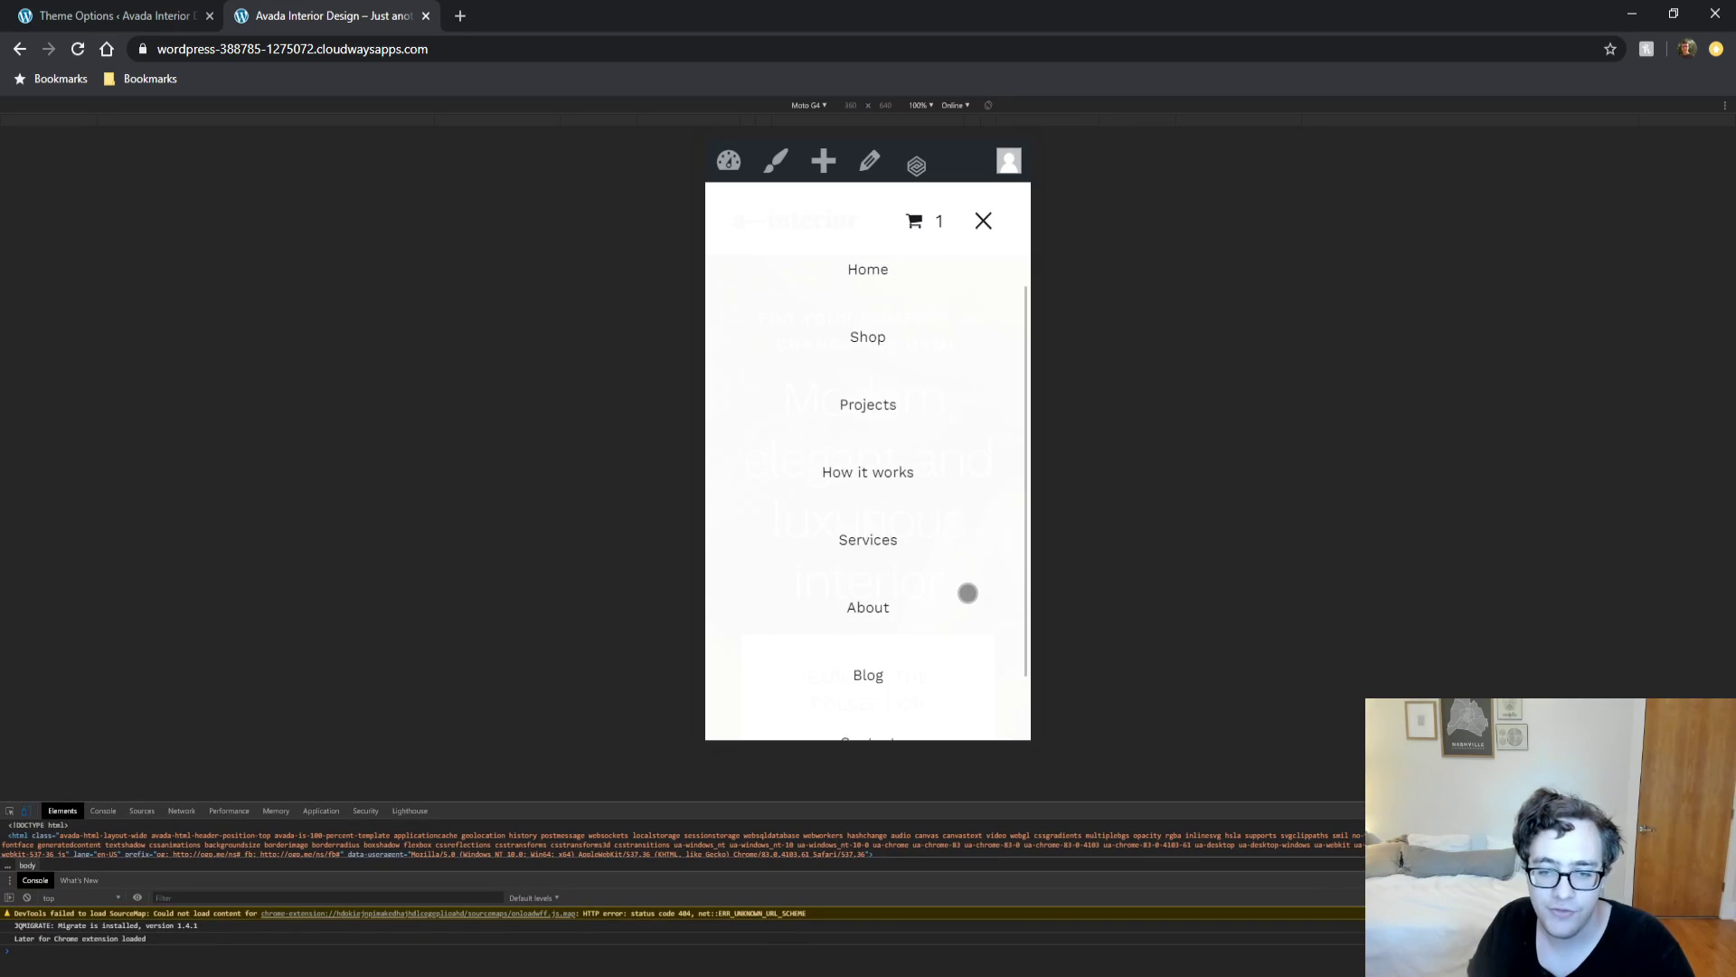
scroll(968, 592, "down", 1)
scroll(967, 588, "up", 2)
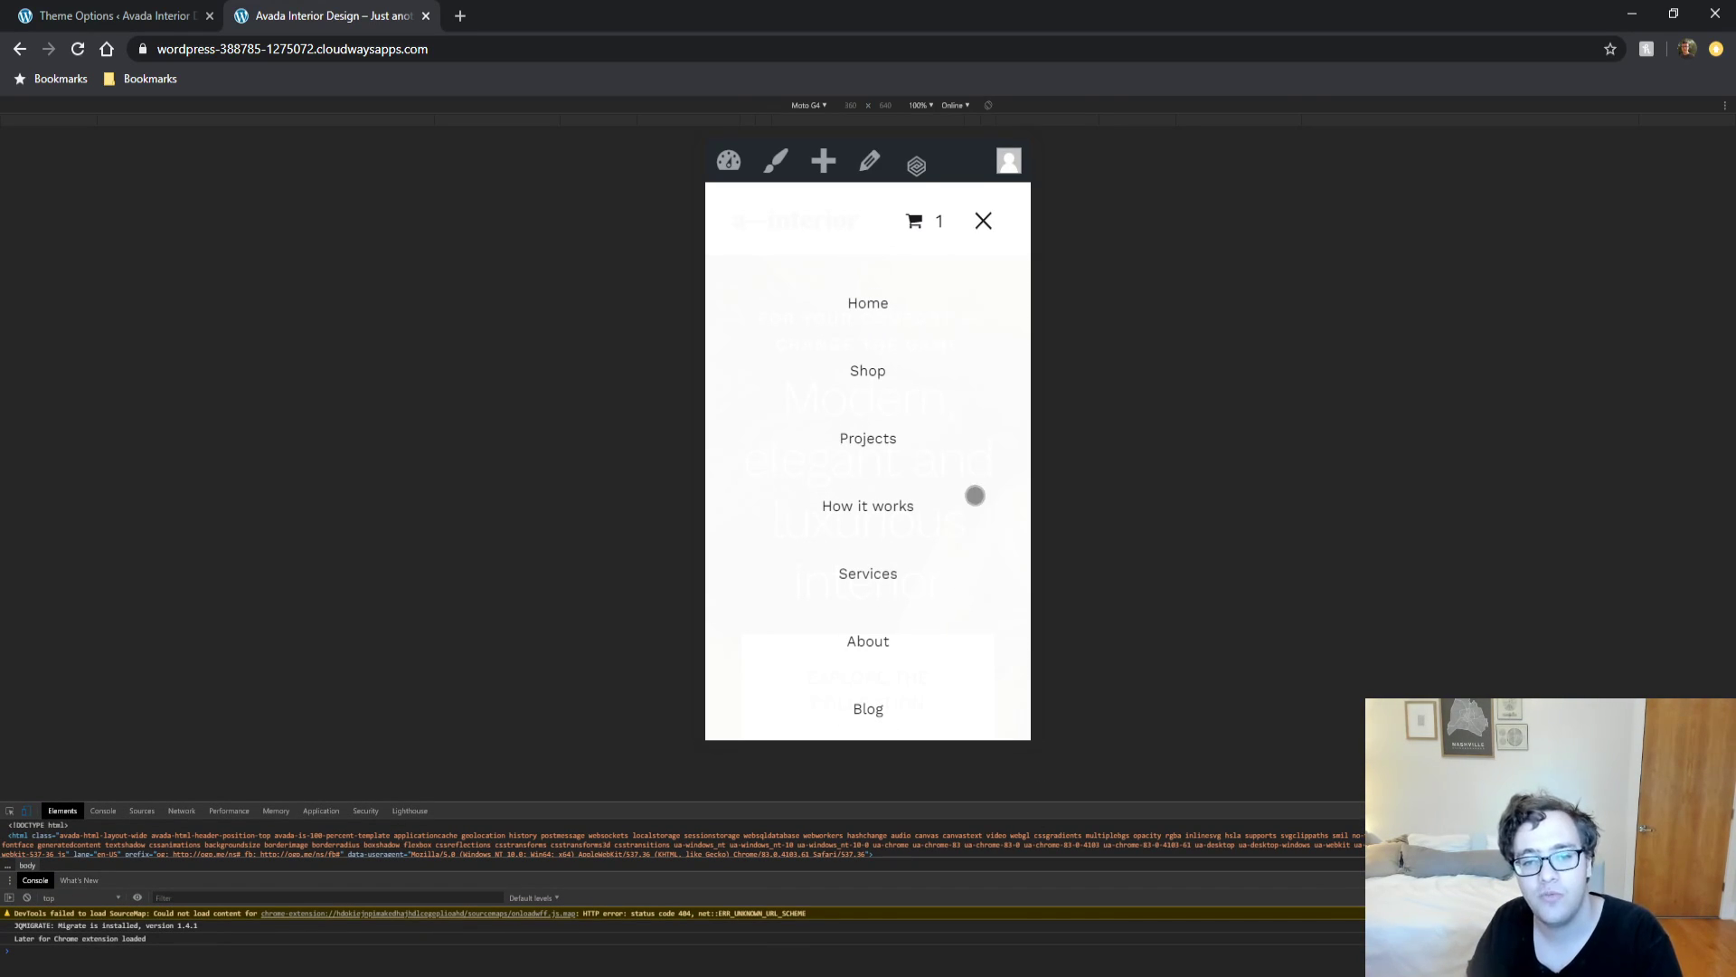
Examine the flyout mobile menu's items down to Contact and close the menu.
scroll(849, 418, "down", 1)
scroll(849, 419, "up", 1)
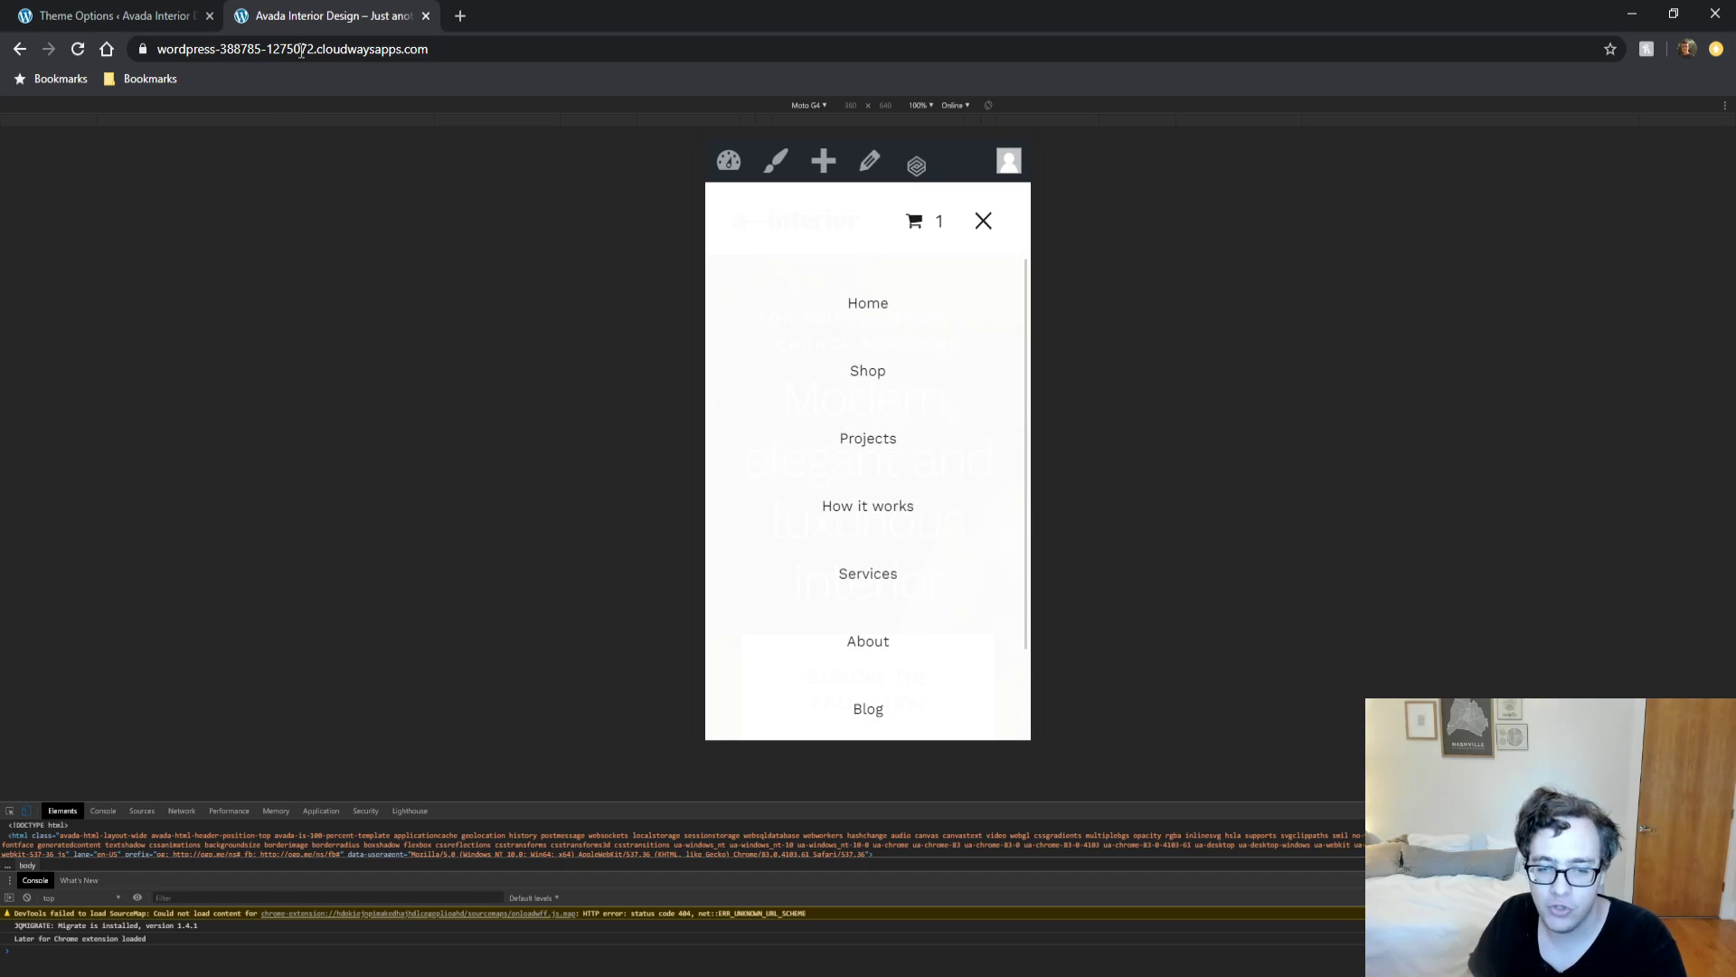
left_click_drag(1003, 588, 988, 465)
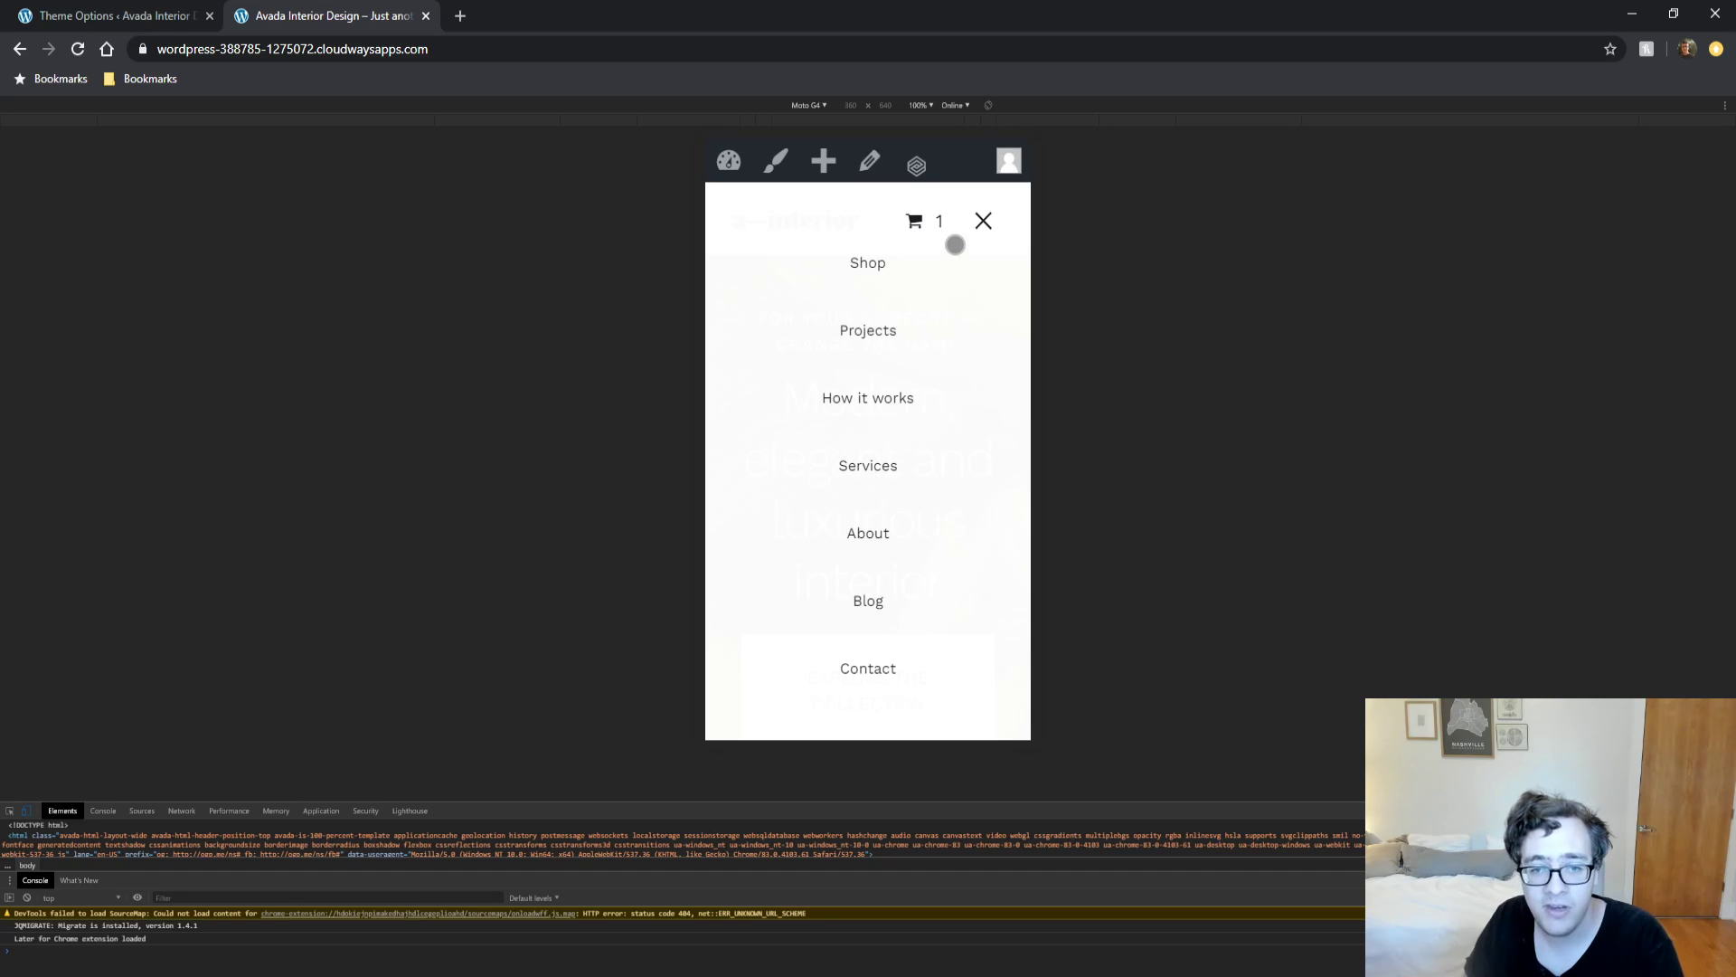
left_click(983, 220)
In Theme Options, set the Mobile Menu Design Style to Modern, save the changes and reload the mobile site preview.
key("ctrl+Tab")
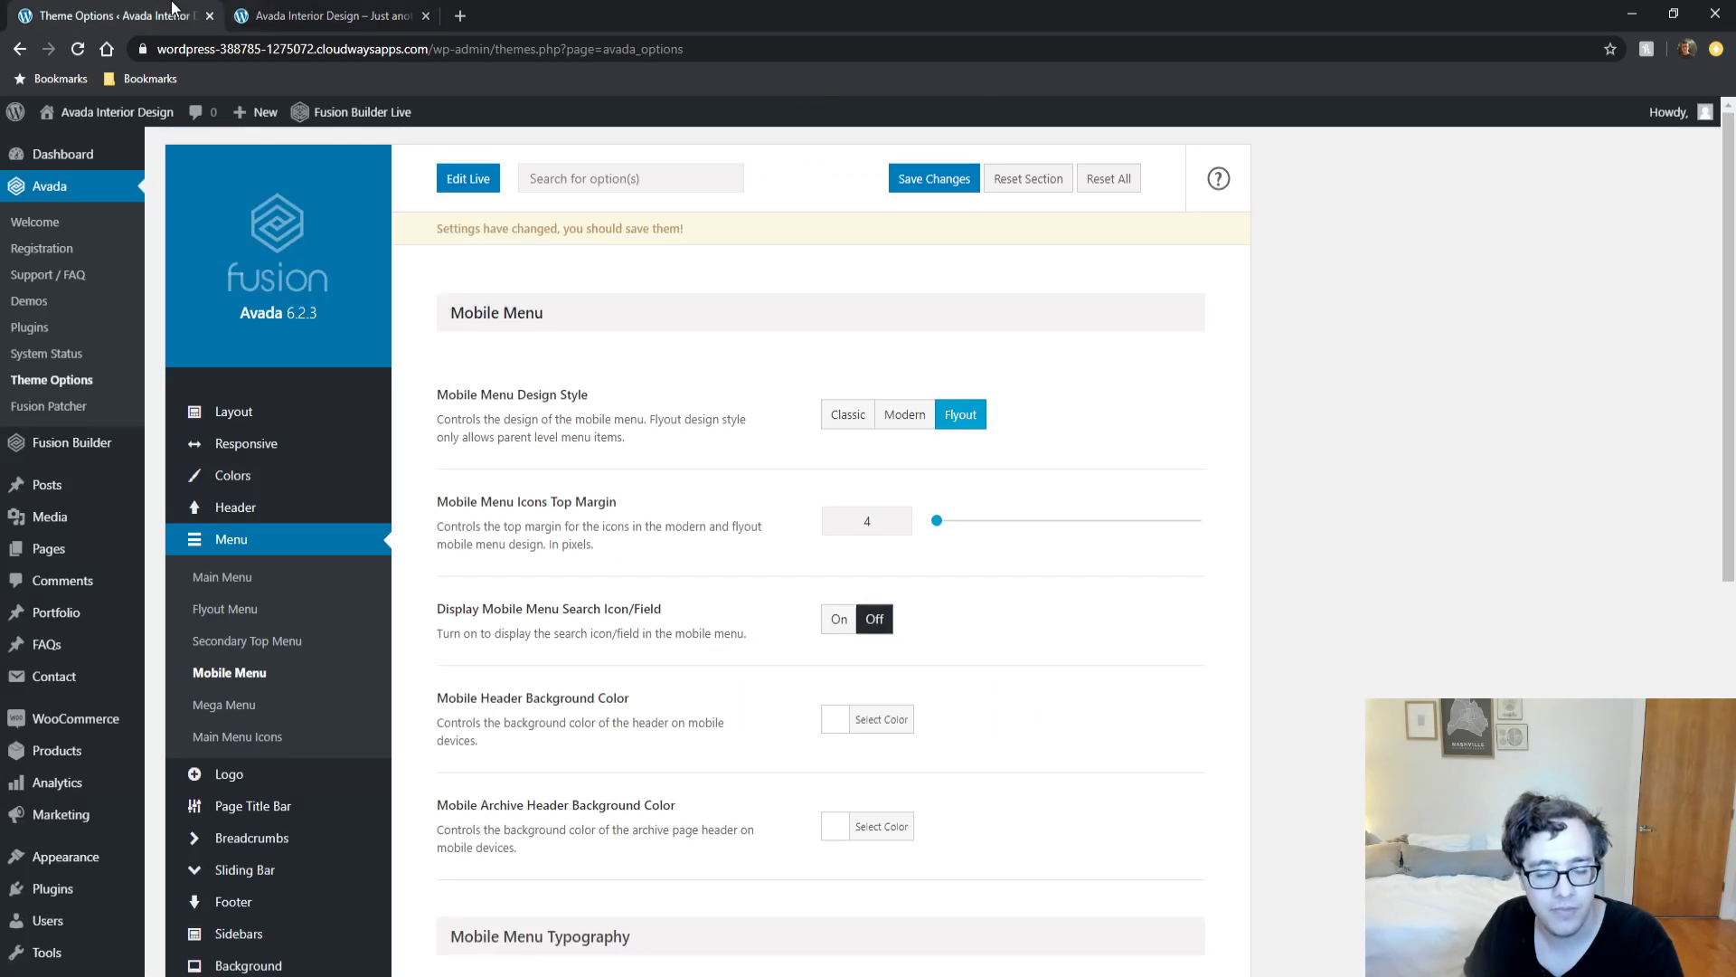
left_click(934, 178)
left_click(327, 15)
key("F5")
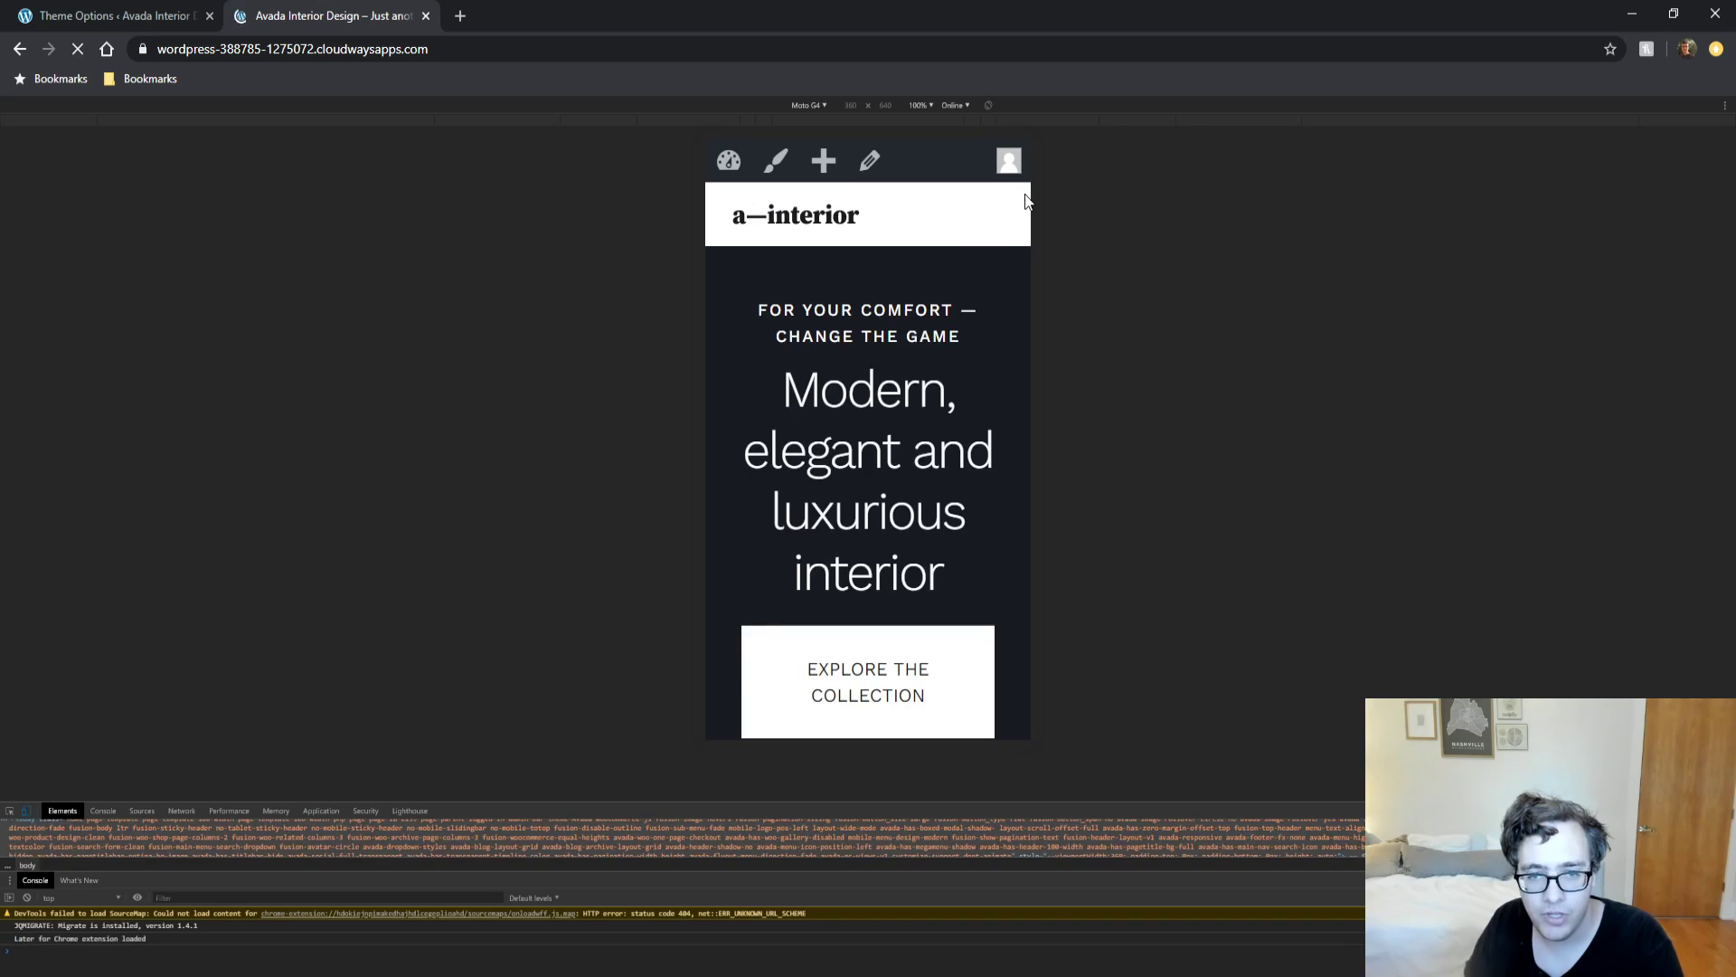
Open the Modern mobile menu on the site preview, and expand and collapse the Home submenu.
left_click(994, 217)
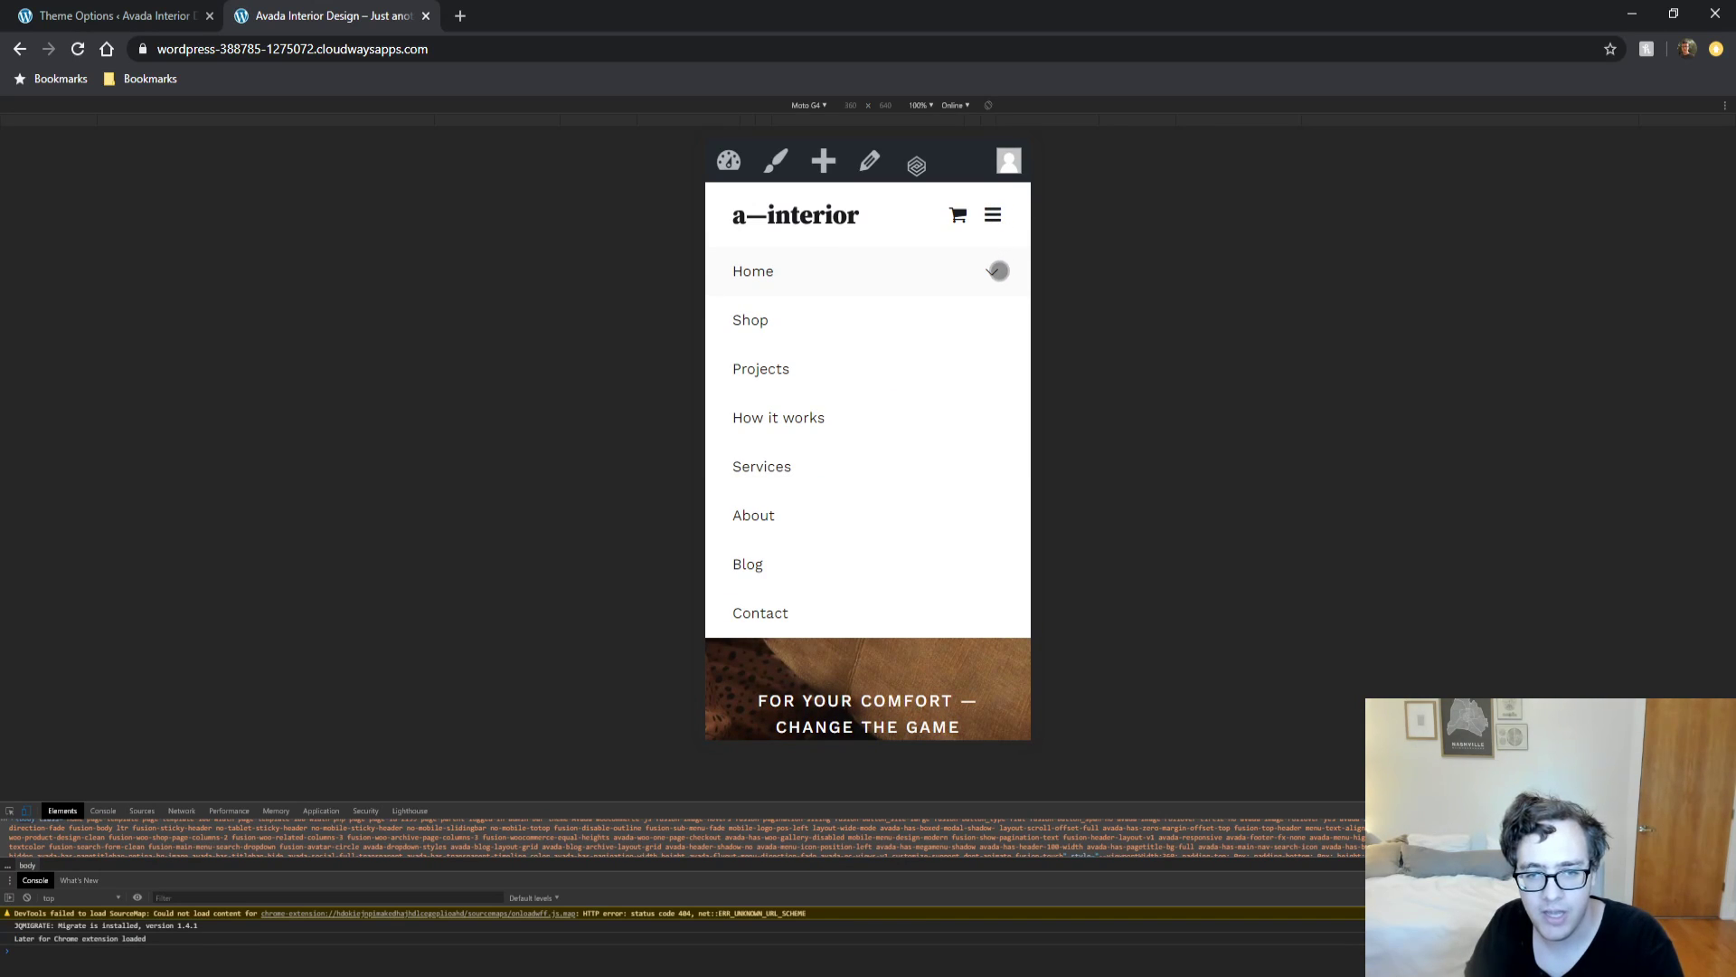
left_click(996, 270)
left_click(998, 270)
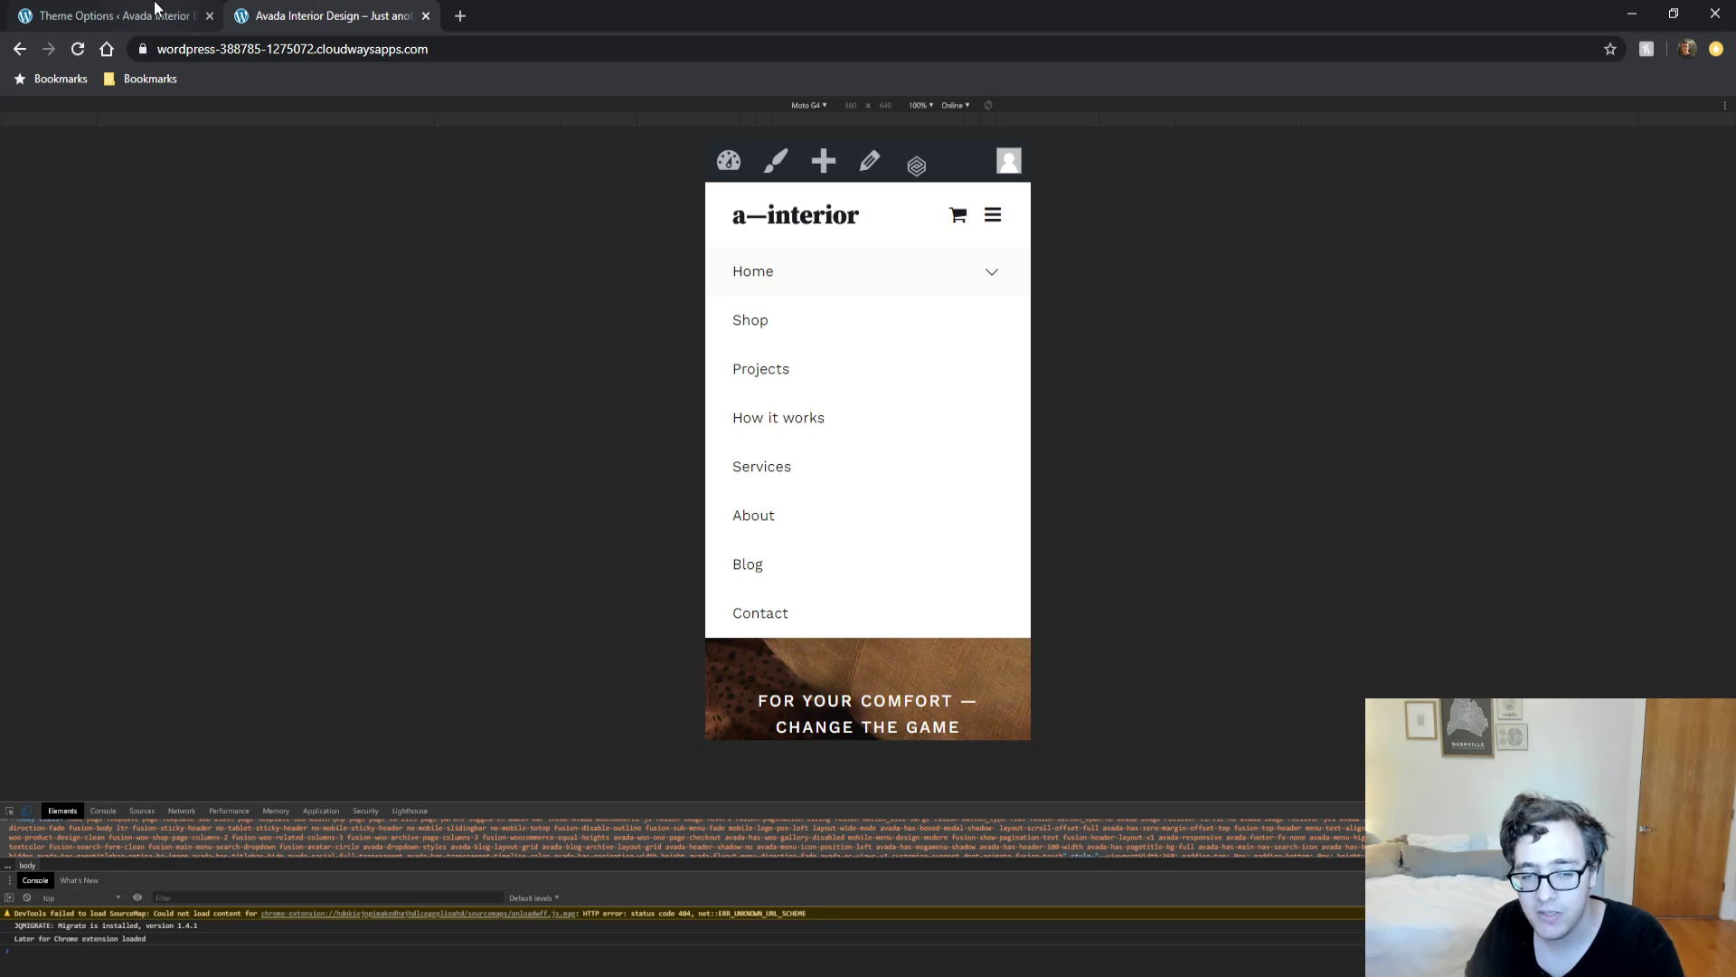
In Theme Options, set the Mobile Menu Design Style to Classic, save the changes and reload the mobile site preview.
left_click(118, 15)
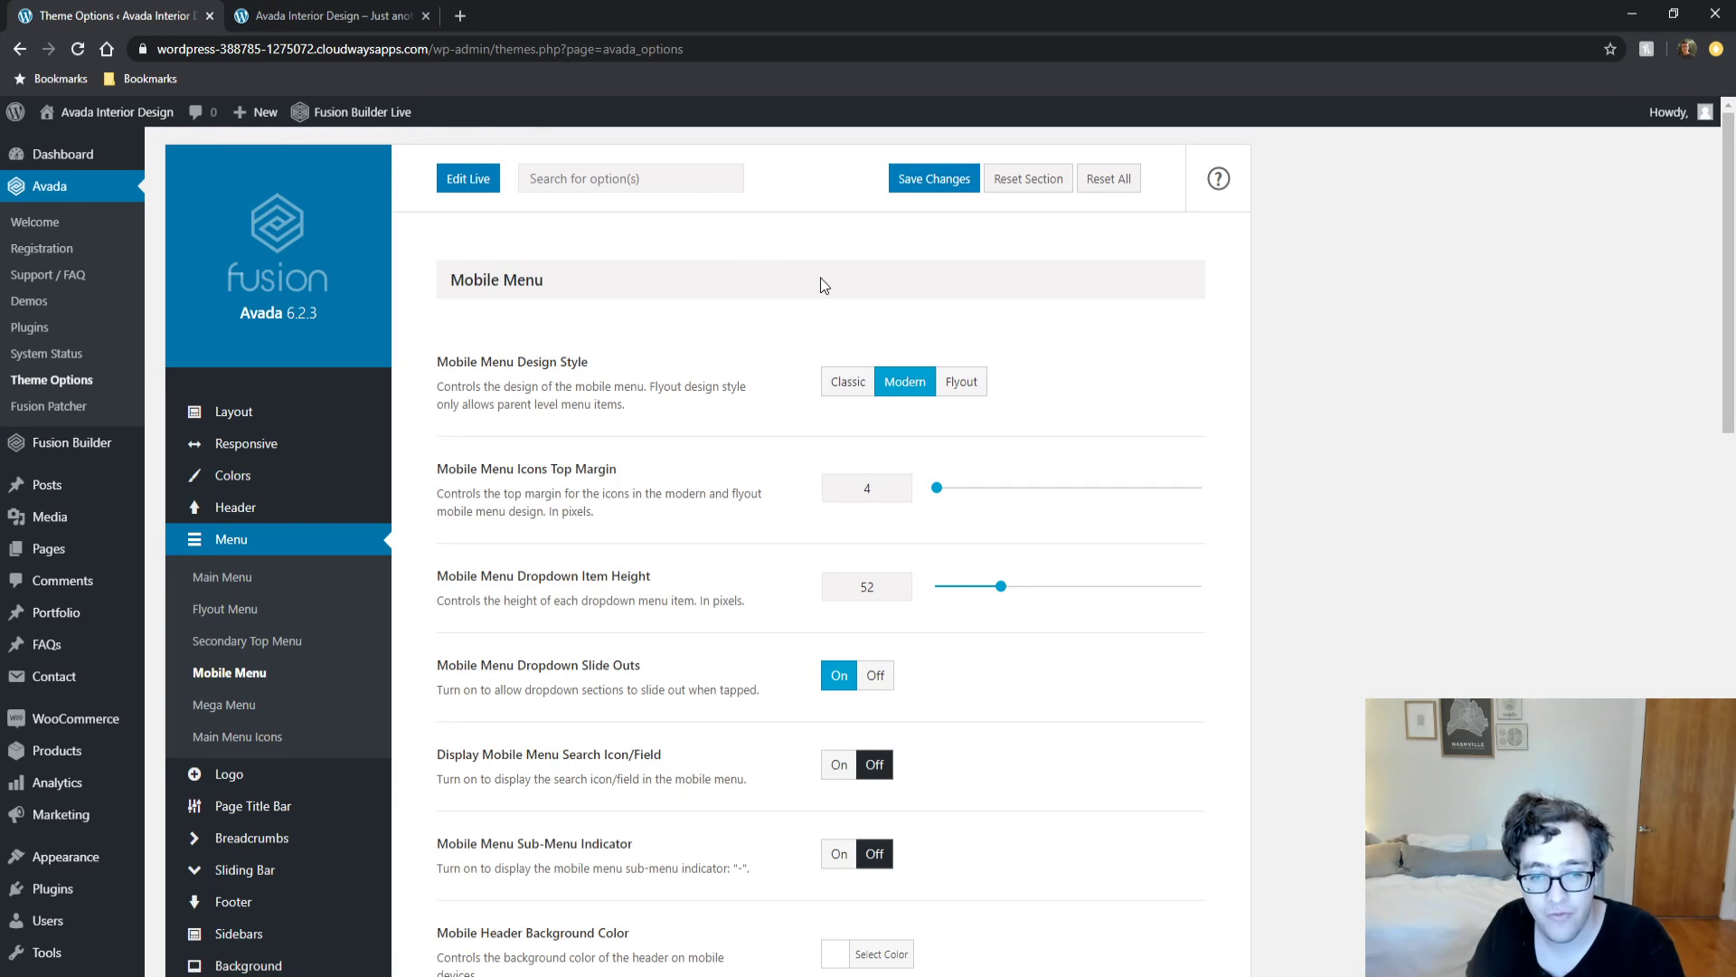
left_click(840, 381)
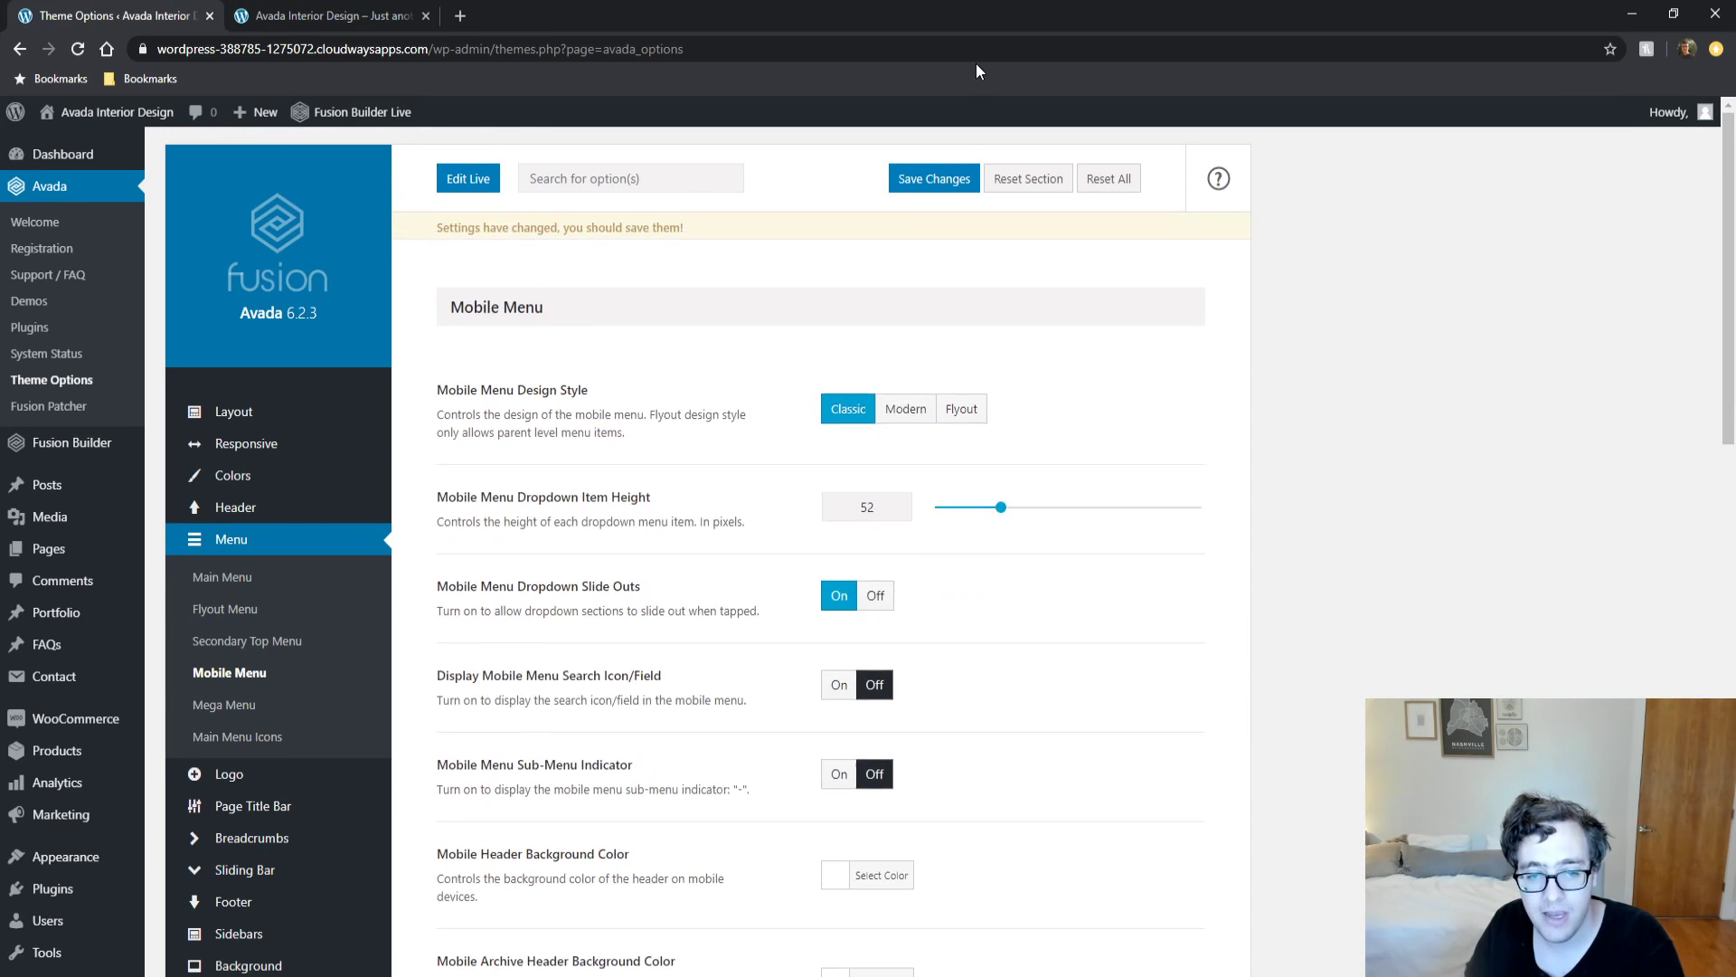
left_click(934, 178)
left_click(325, 15)
key("F5")
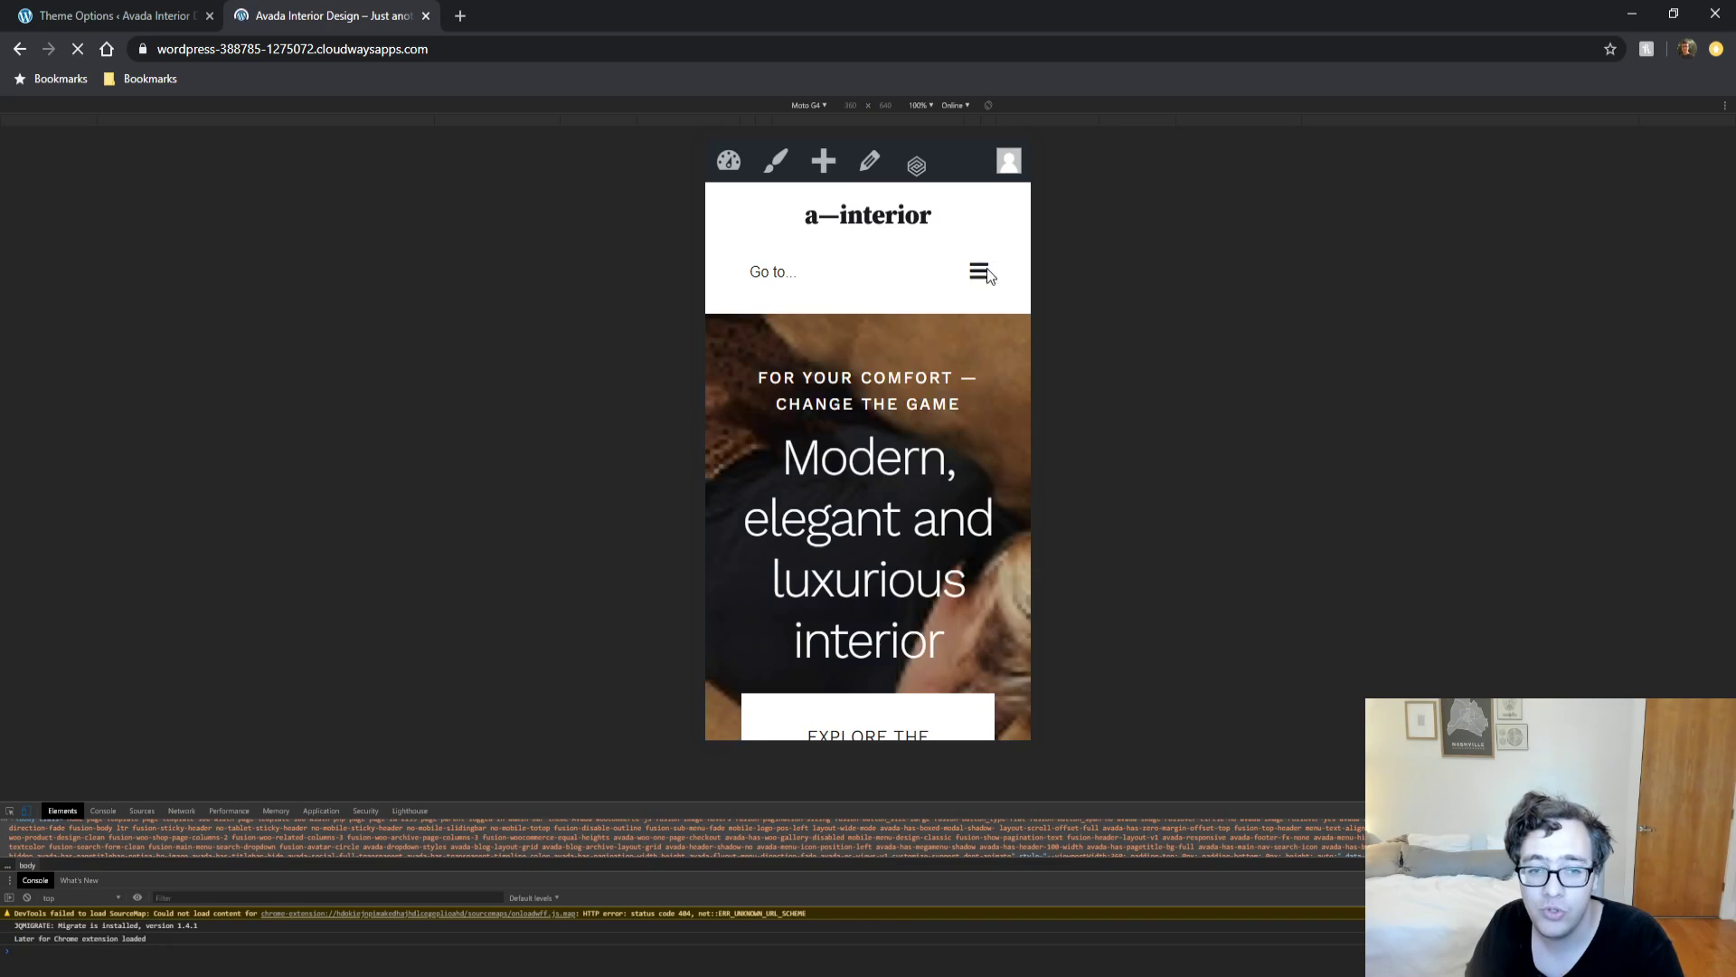
Open the Classic "Go to..." mobile menu, expand and collapse the Home submenu, and close the menu.
left_click(975, 270)
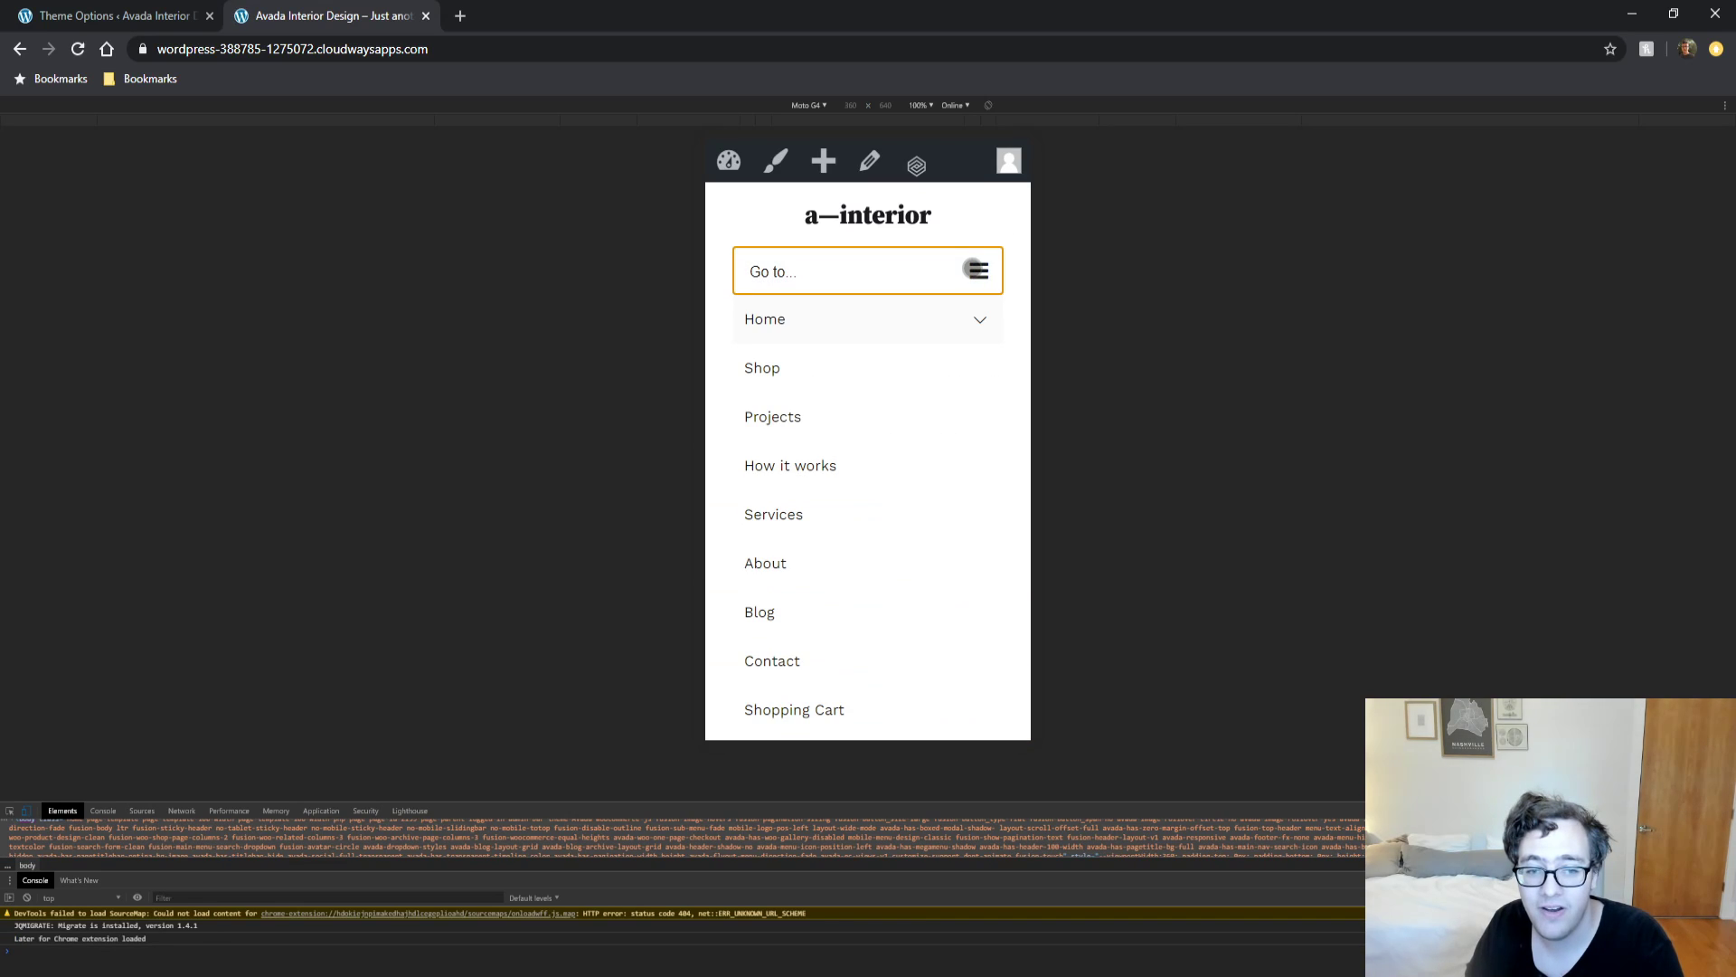
left_click(982, 324)
left_click(981, 324)
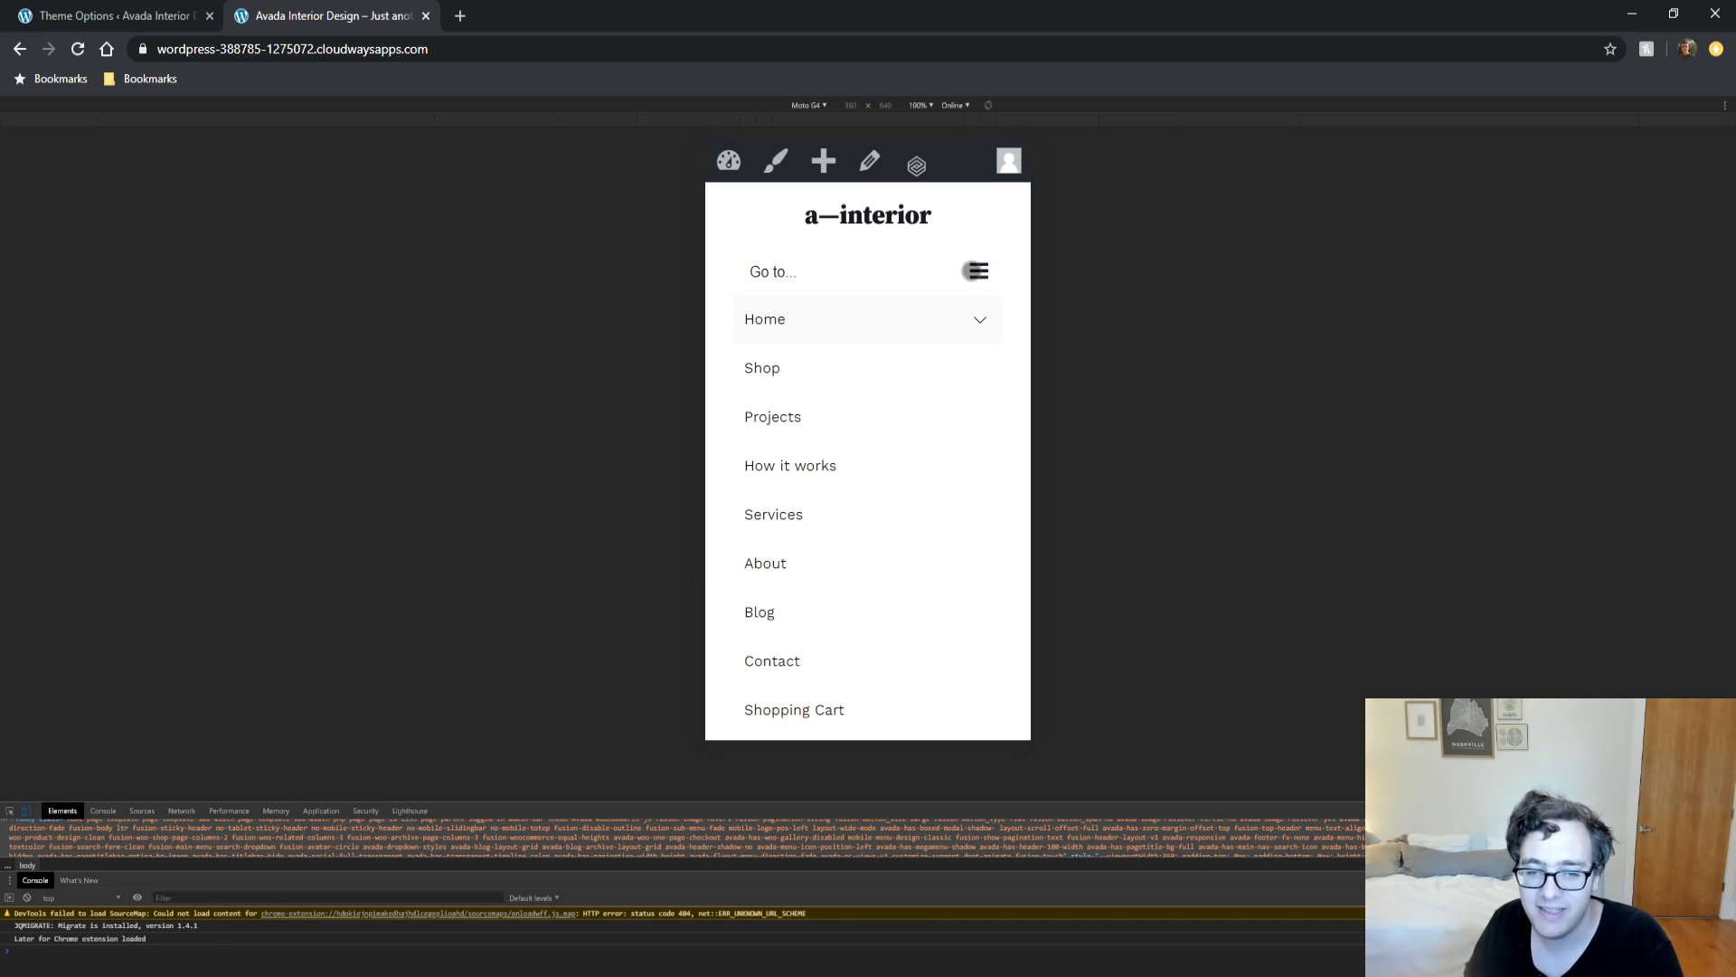
left_click(957, 258)
In Theme Options, set the Mobile Menu Design Style back to Flyout, save the changes and reload the mobile site preview.
left_click(87, 8)
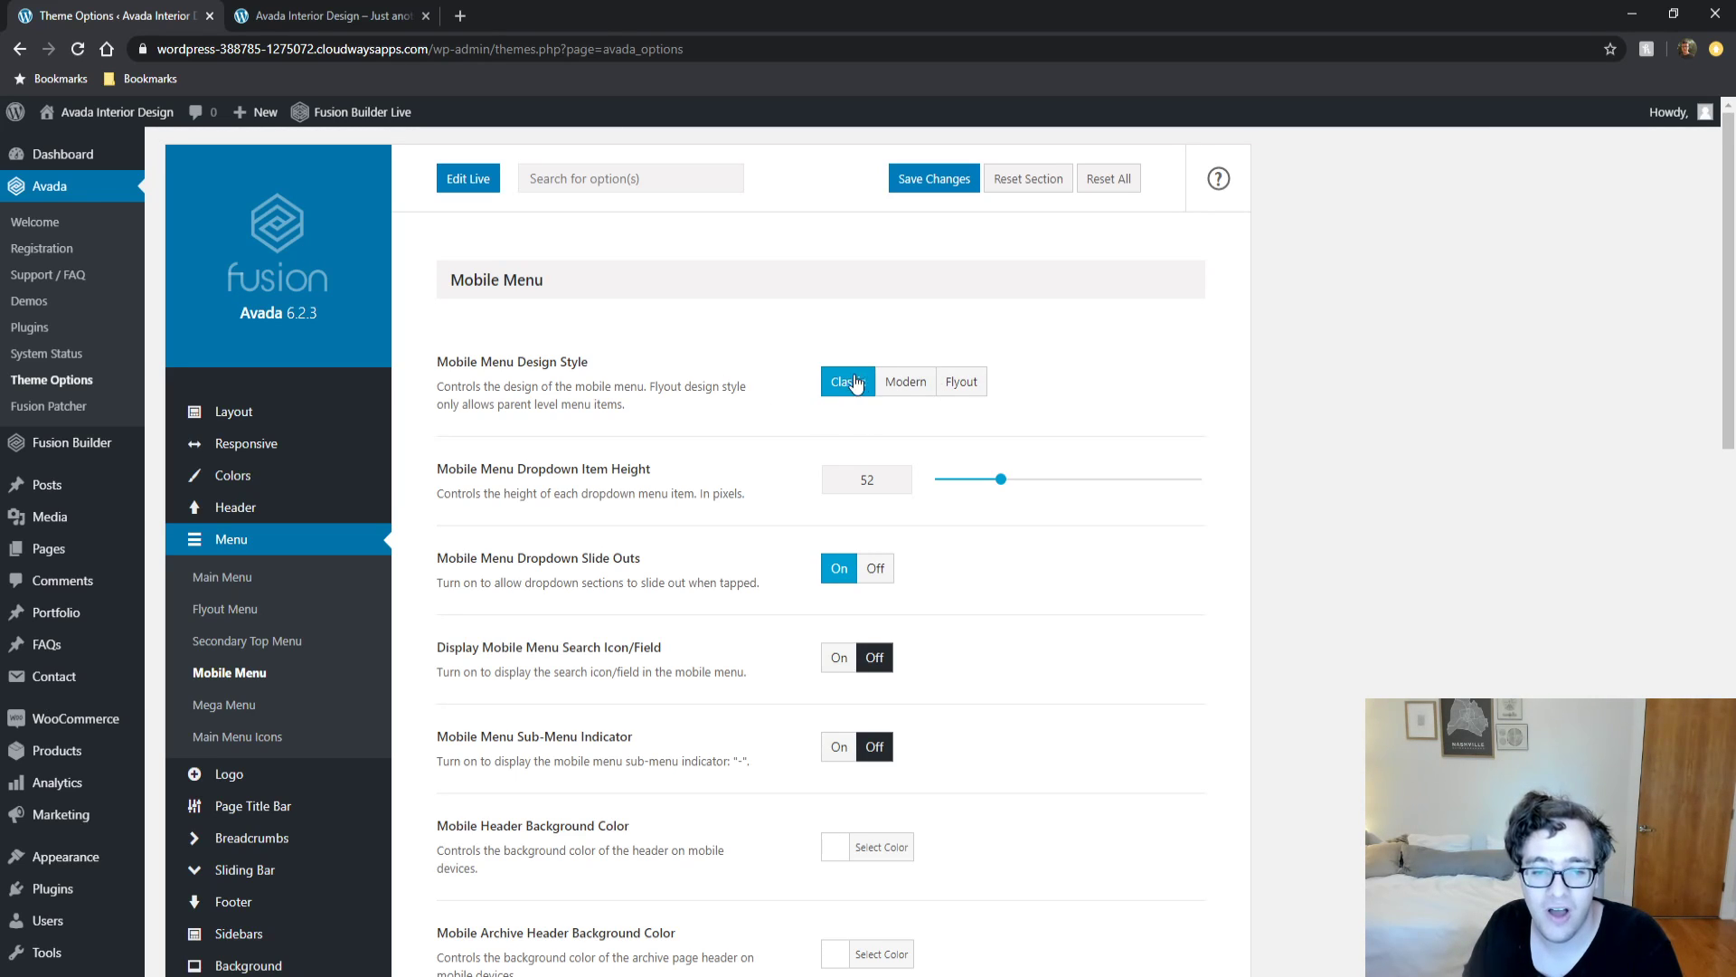
left_click(955, 385)
left_click(925, 178)
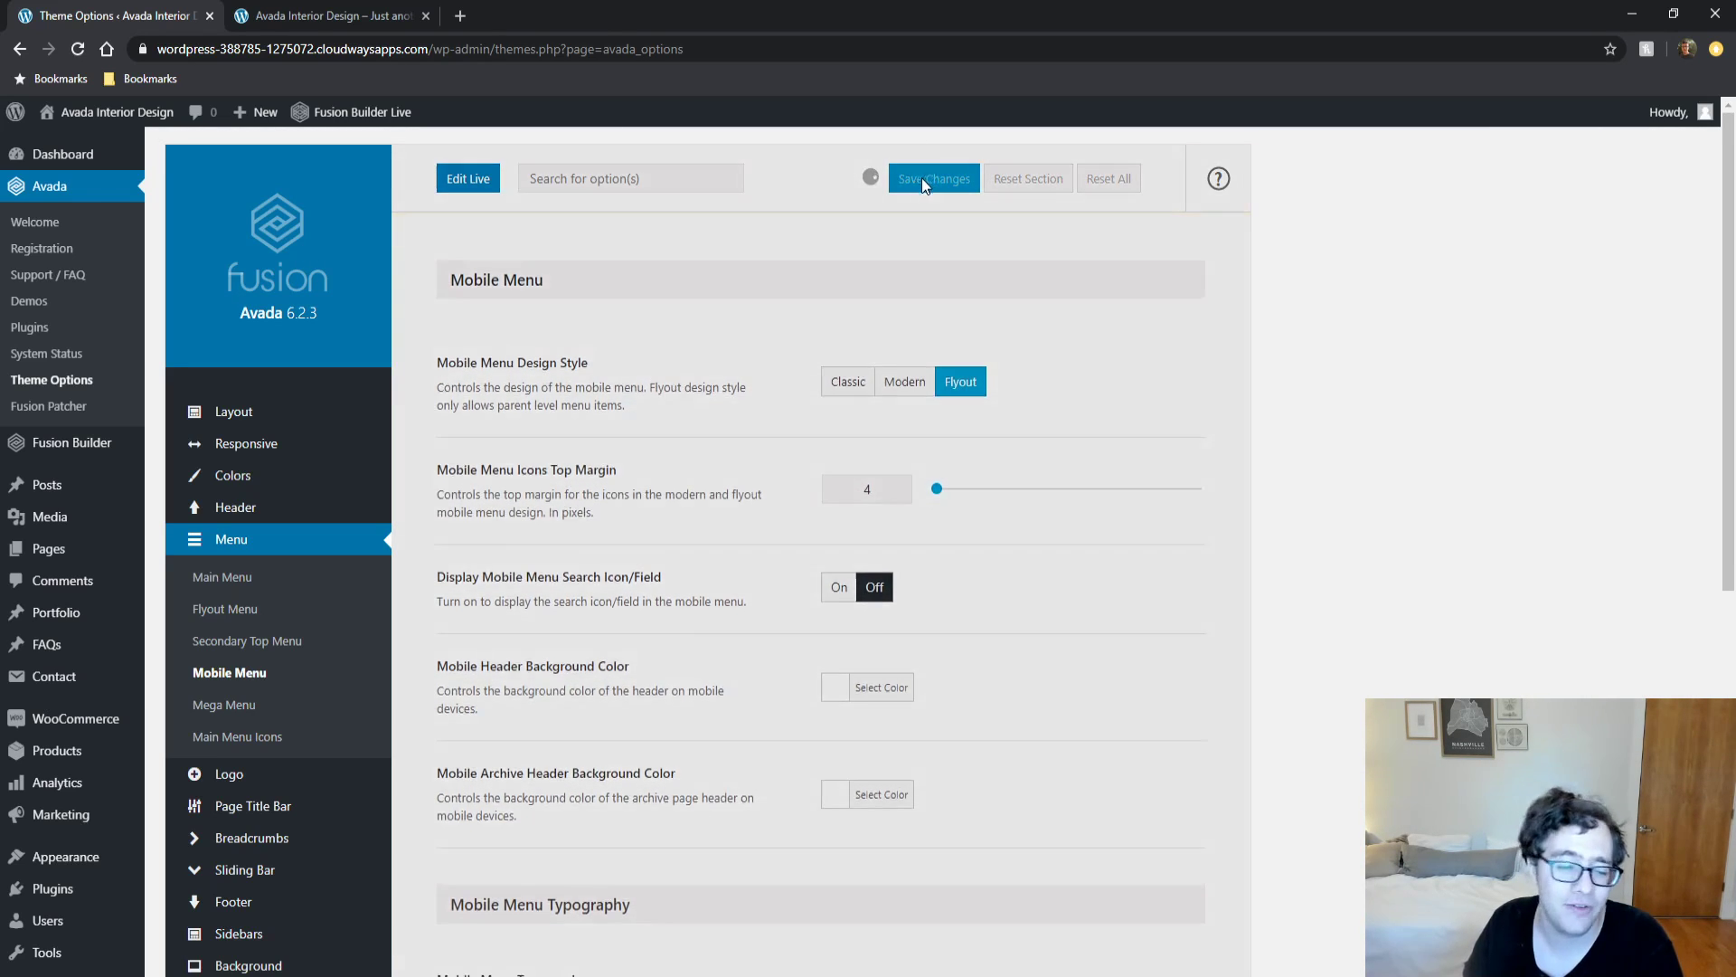
left_click(402, 8)
key("ctrl+r")
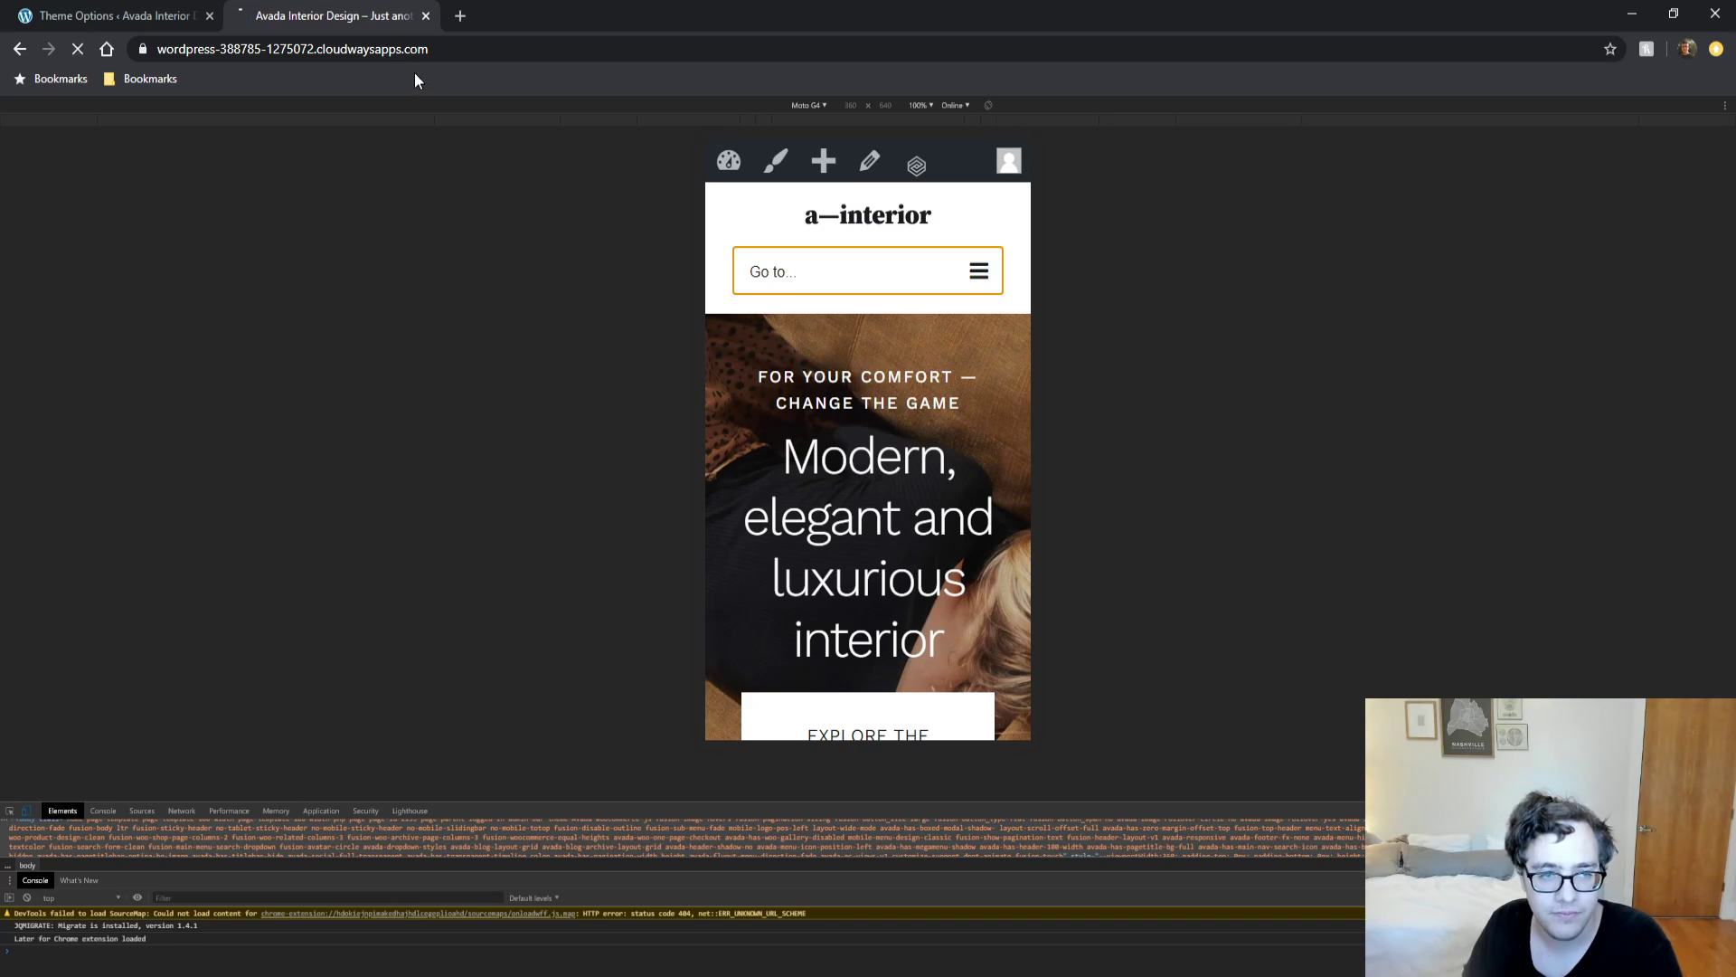
Return to Theme Options and examine the remaining Mobile Menu options, including background colors, typography and hover color.
left_click(122, 15)
scroll(366, 324, "down", 2)
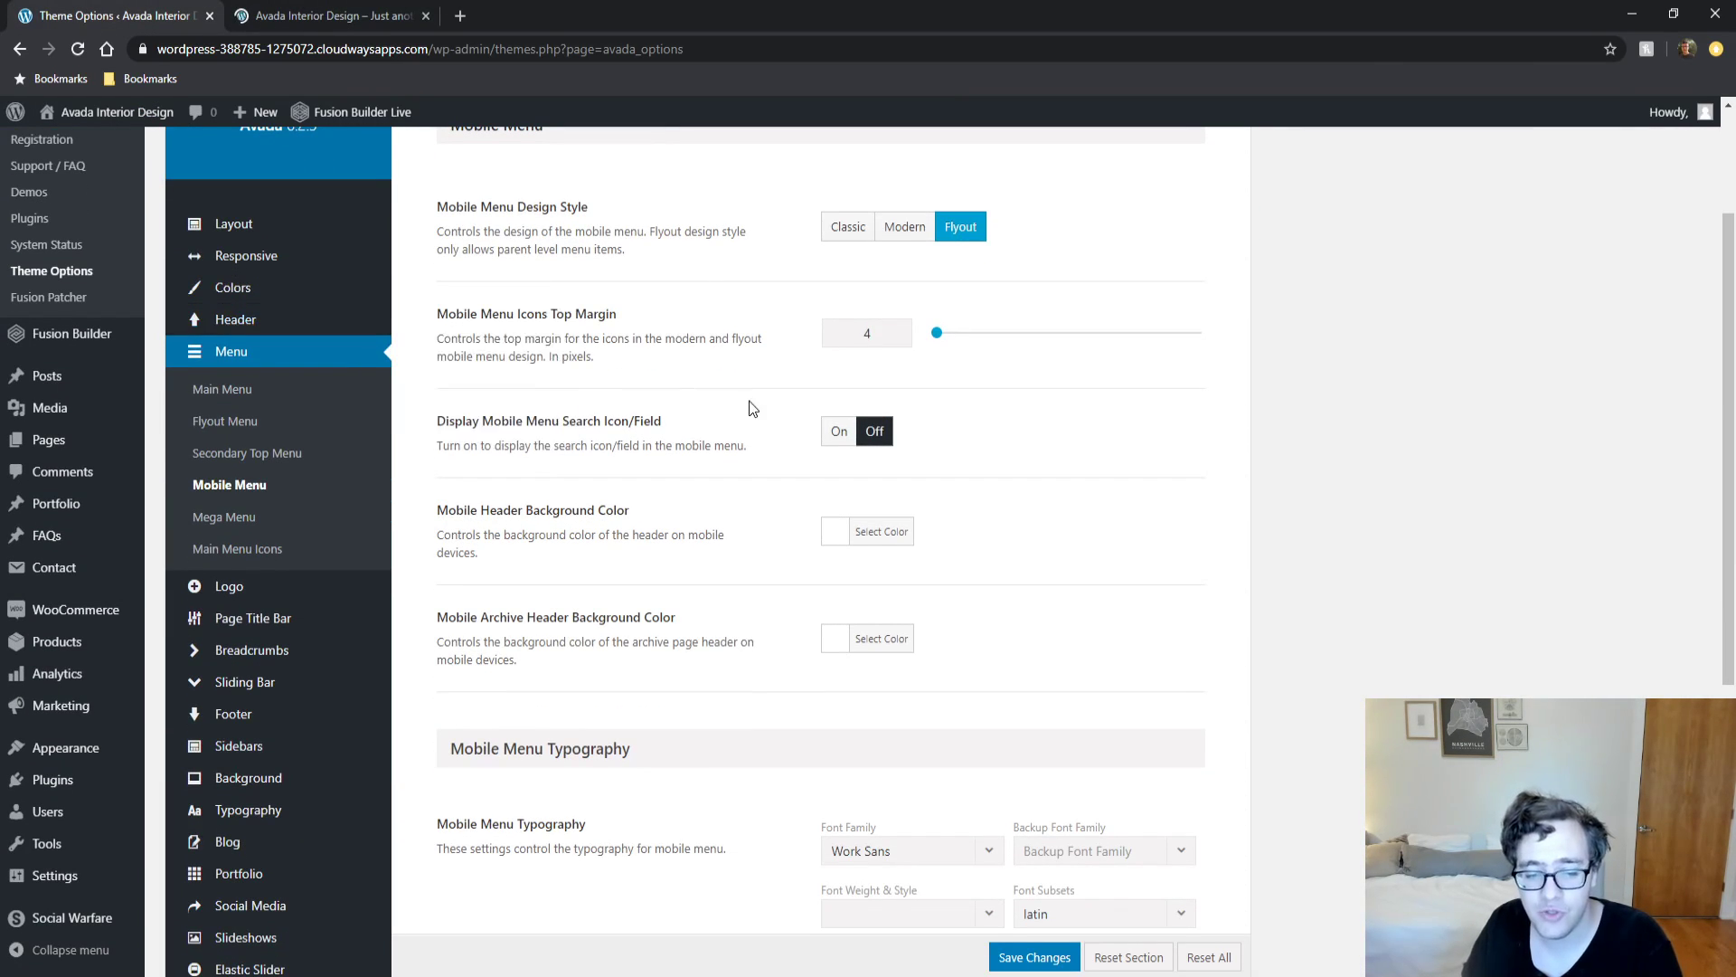
scroll(814, 470, "down", 4)
scroll(784, 513, "down", 1)
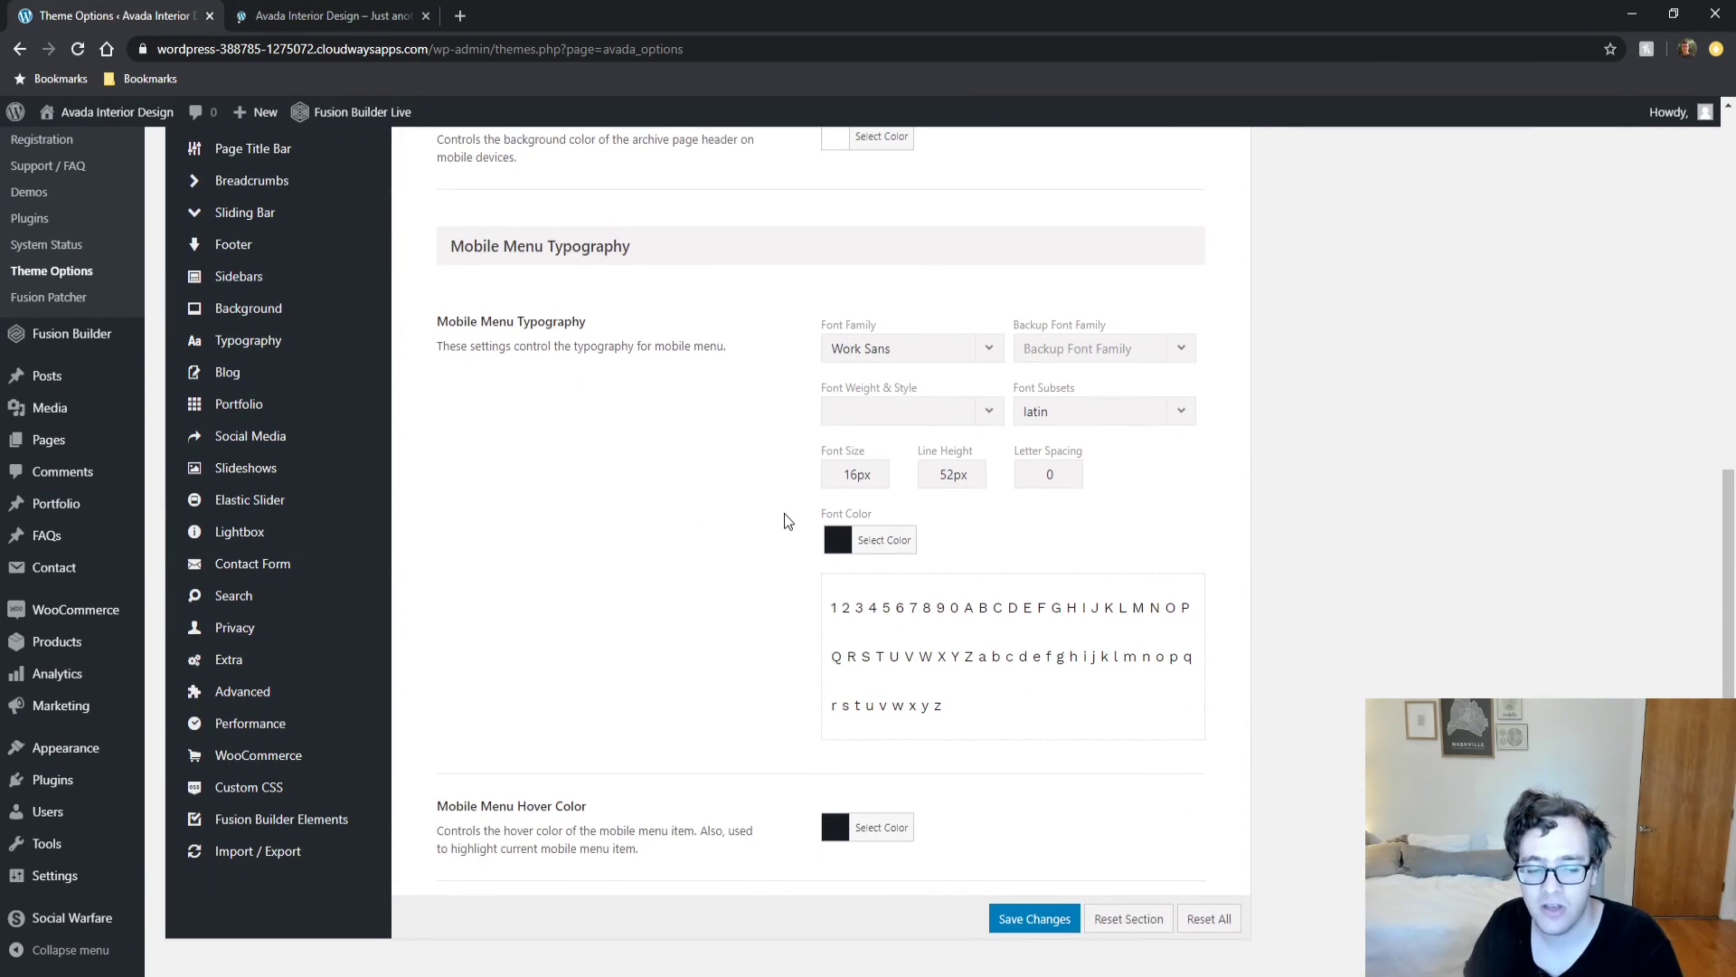
scroll(669, 465, "up", 6)
scroll(671, 472, "down", 1)
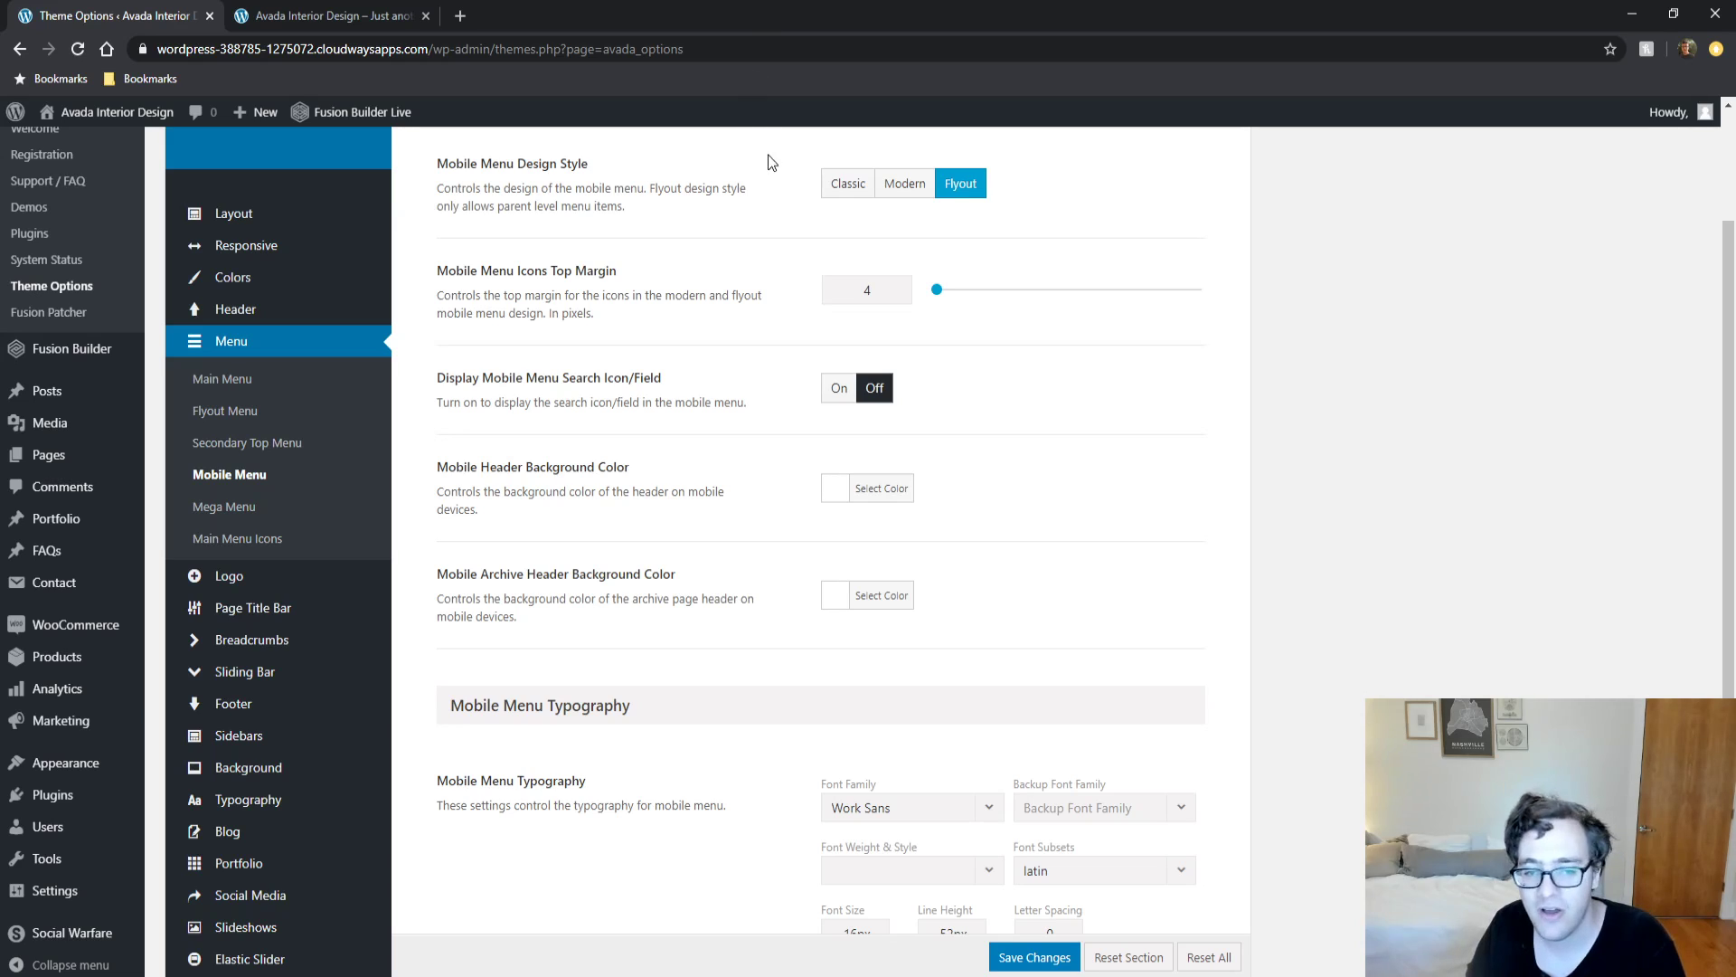
Open the Mega Menu options and read the note about enabling the feature.
left_click(226, 506)
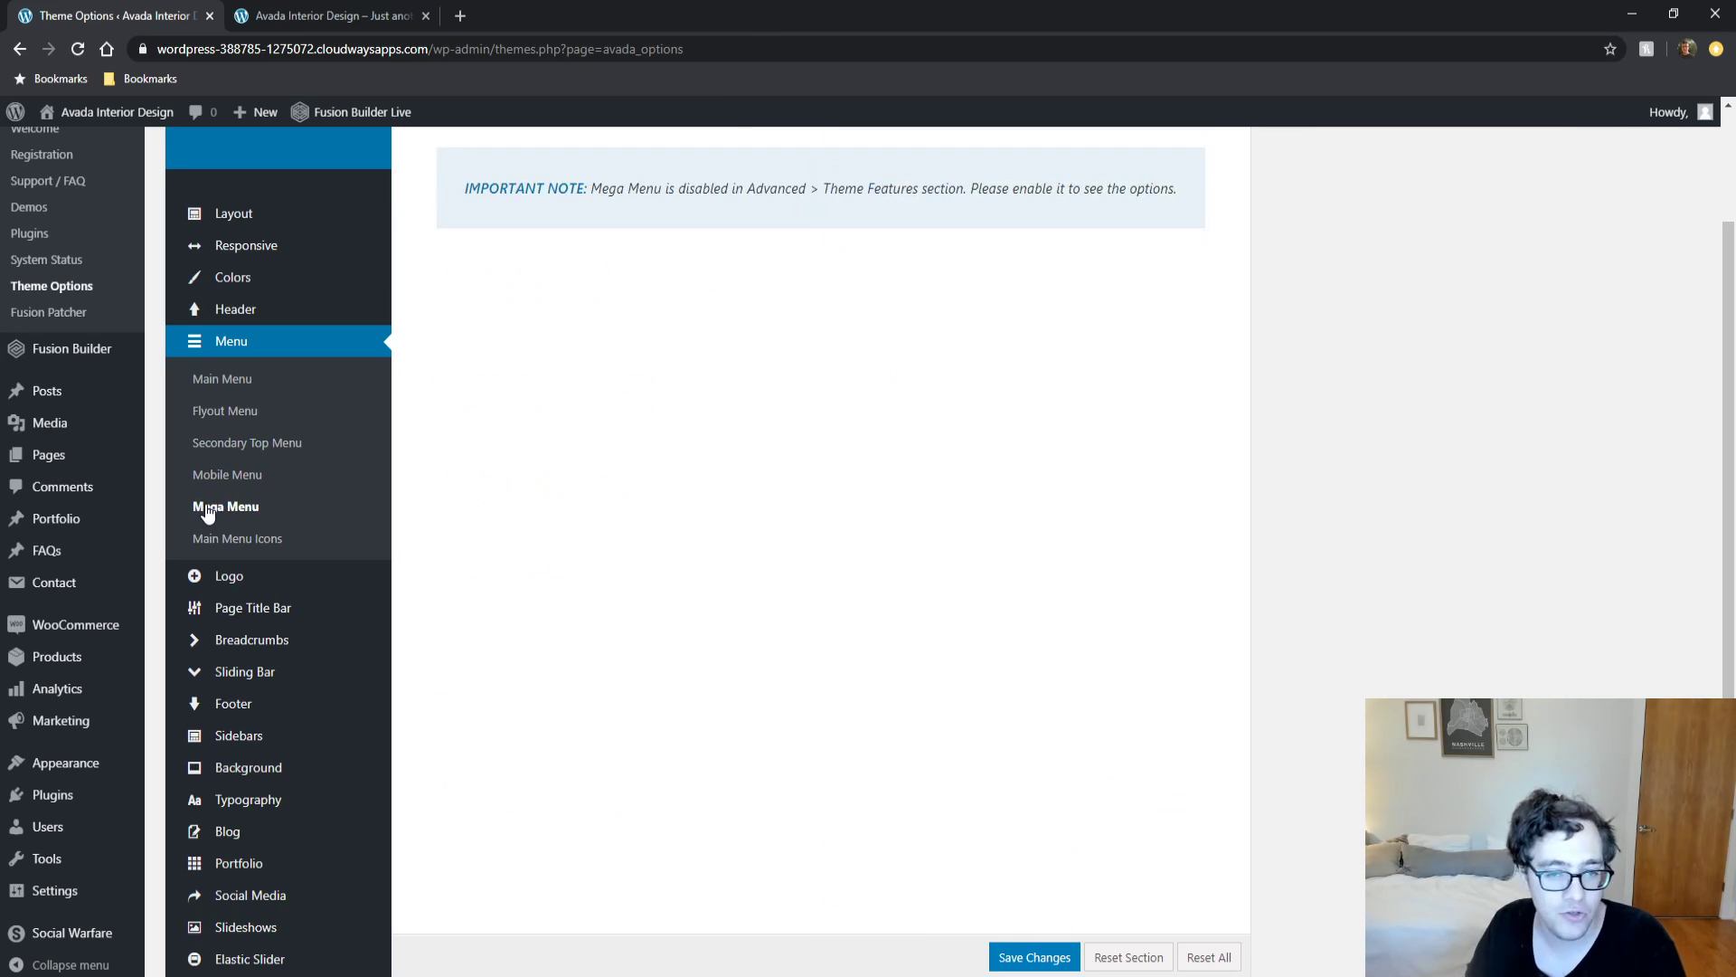
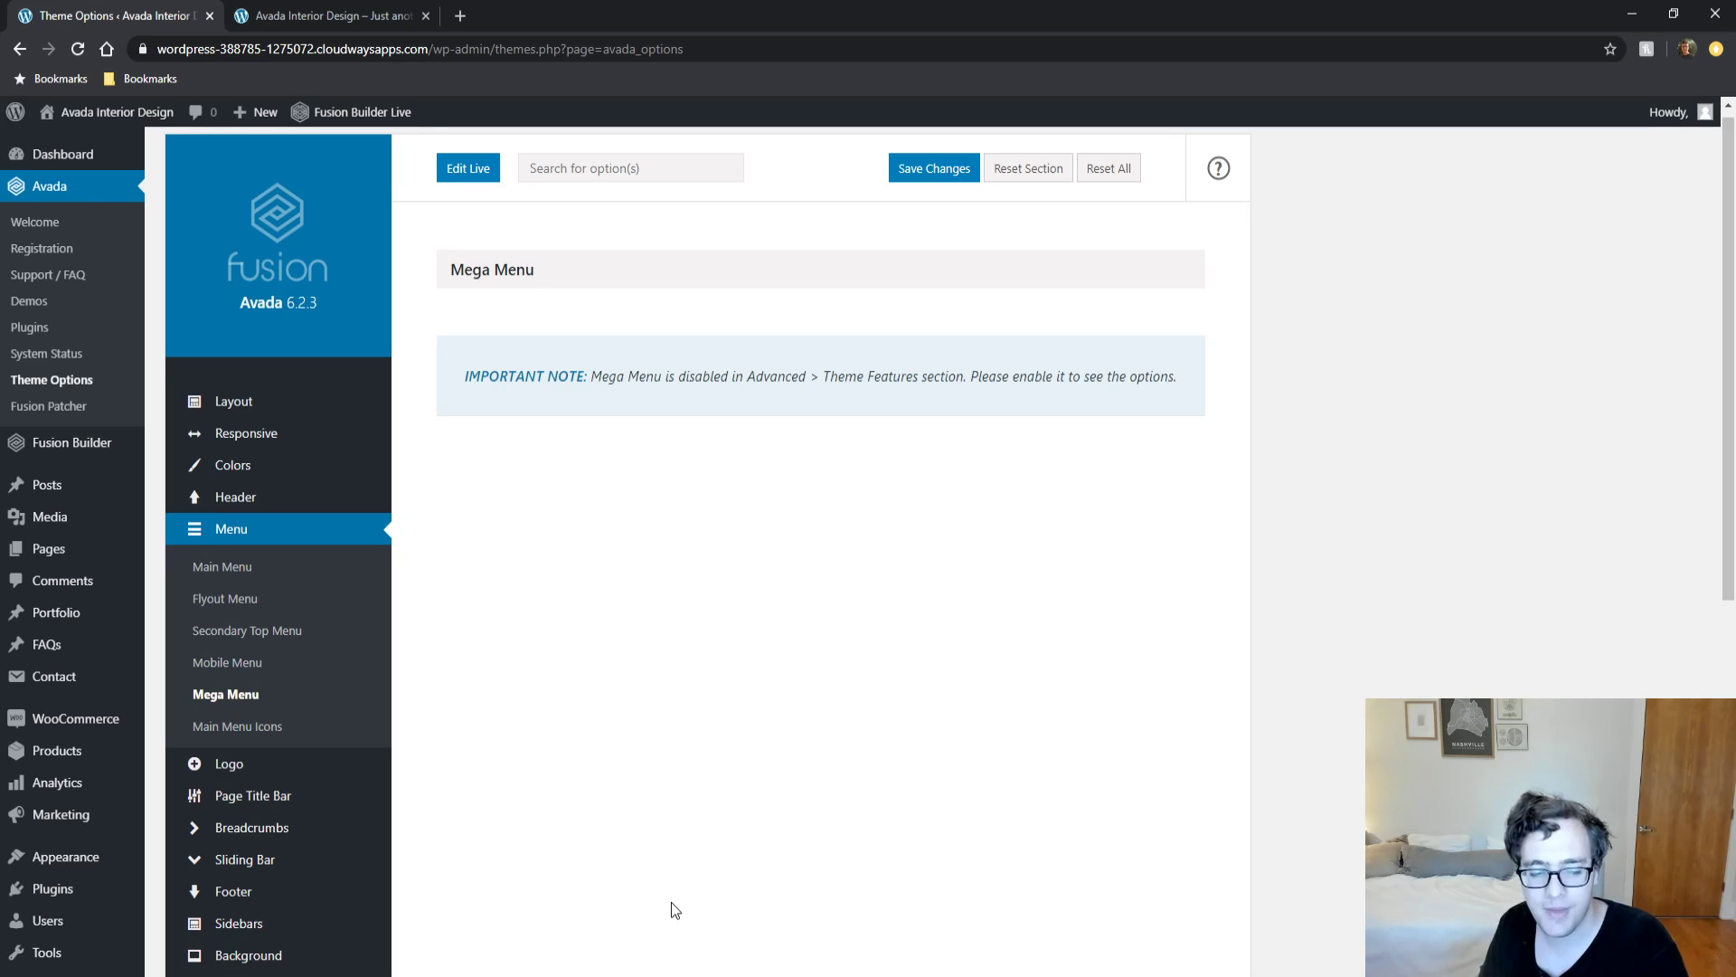
scroll(465, 425, "down", 1)
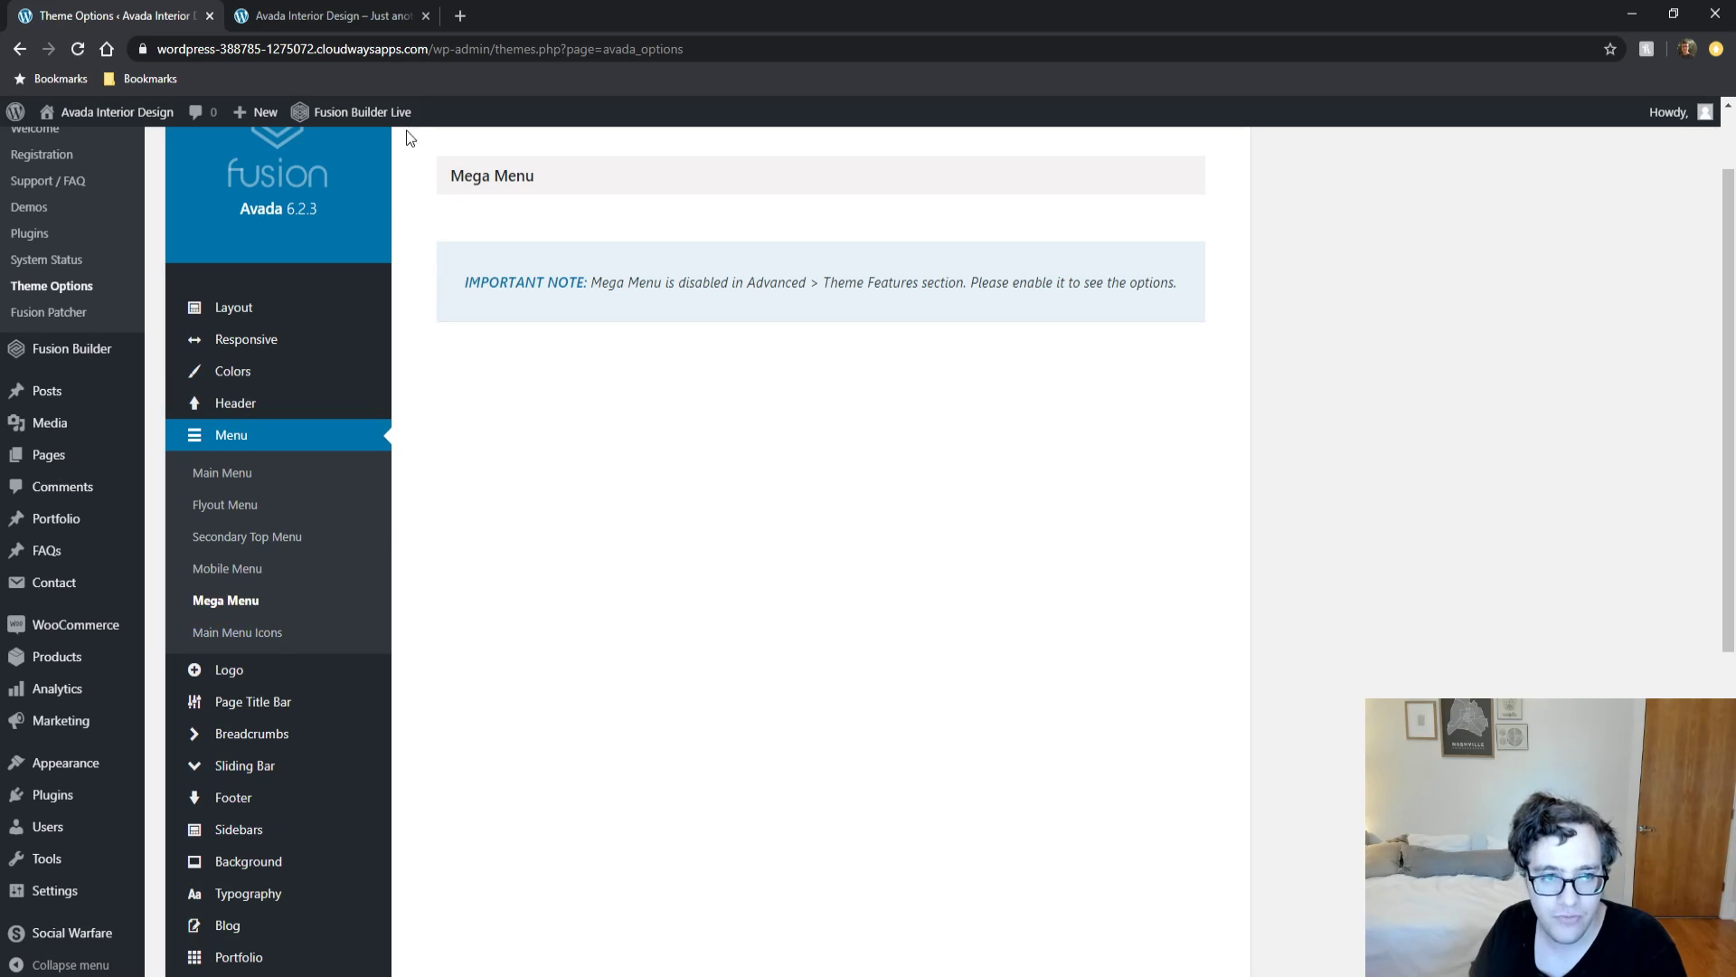
scroll(407, 137, "up", 2)
Open Avada's Plugins page in a new browser tab, place it after the site tab and switch it to Demos.
middle_click(60, 330)
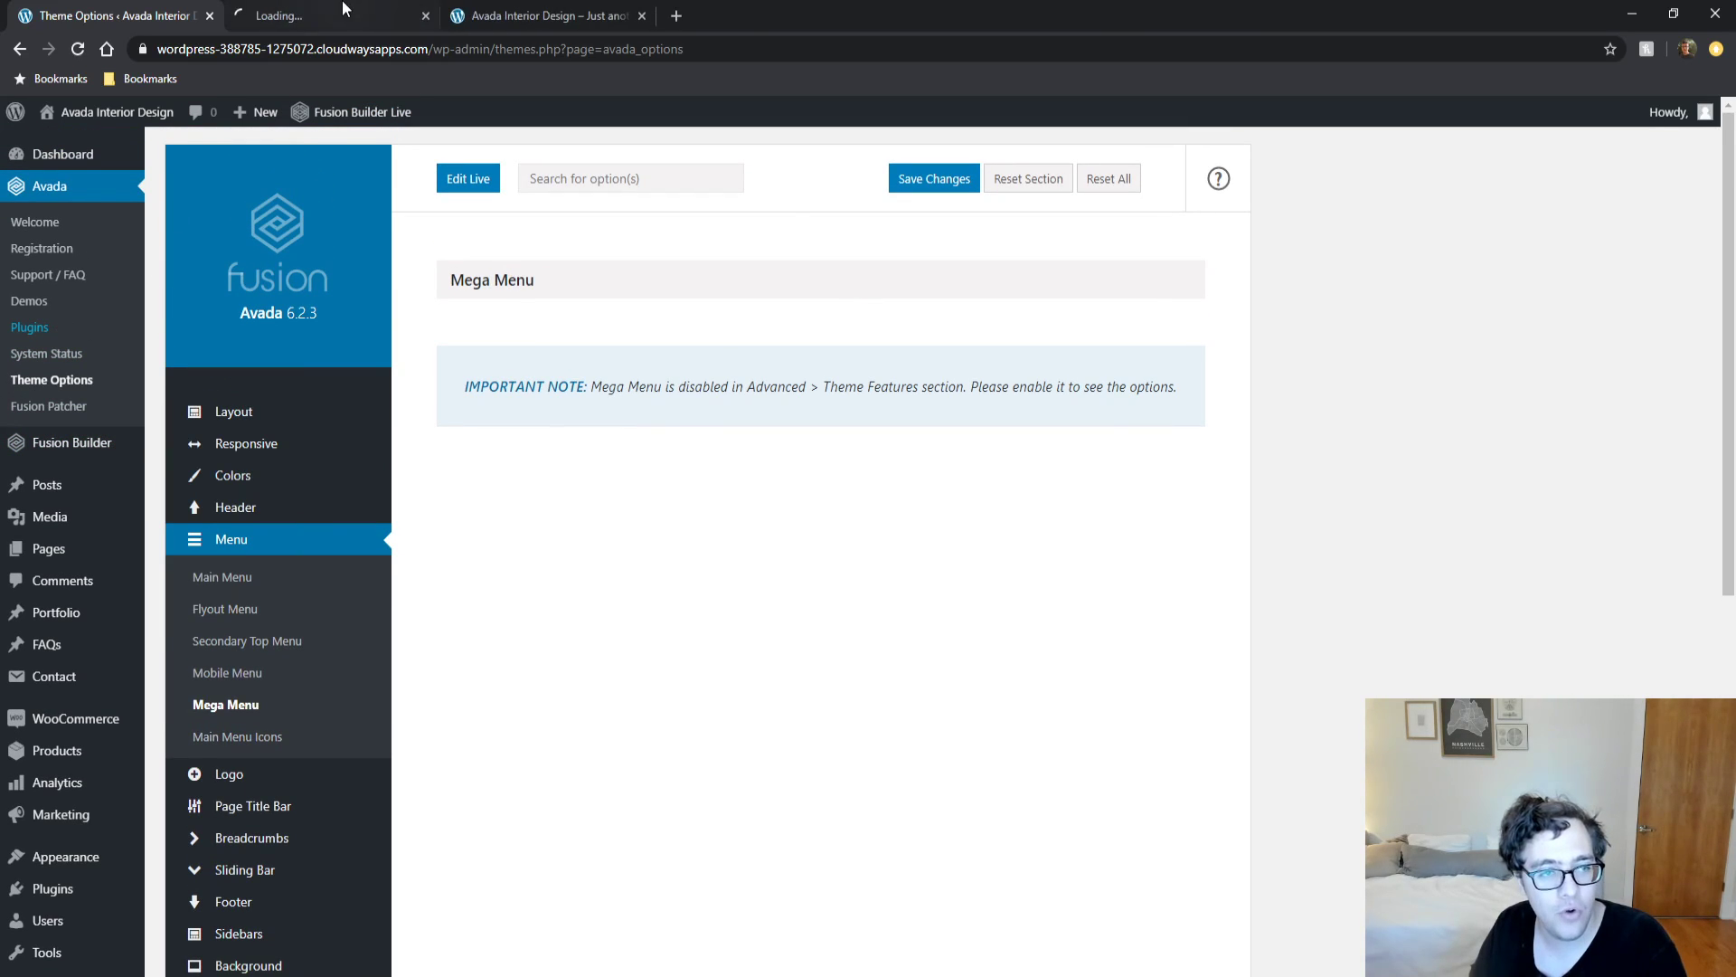
left_click(349, 24)
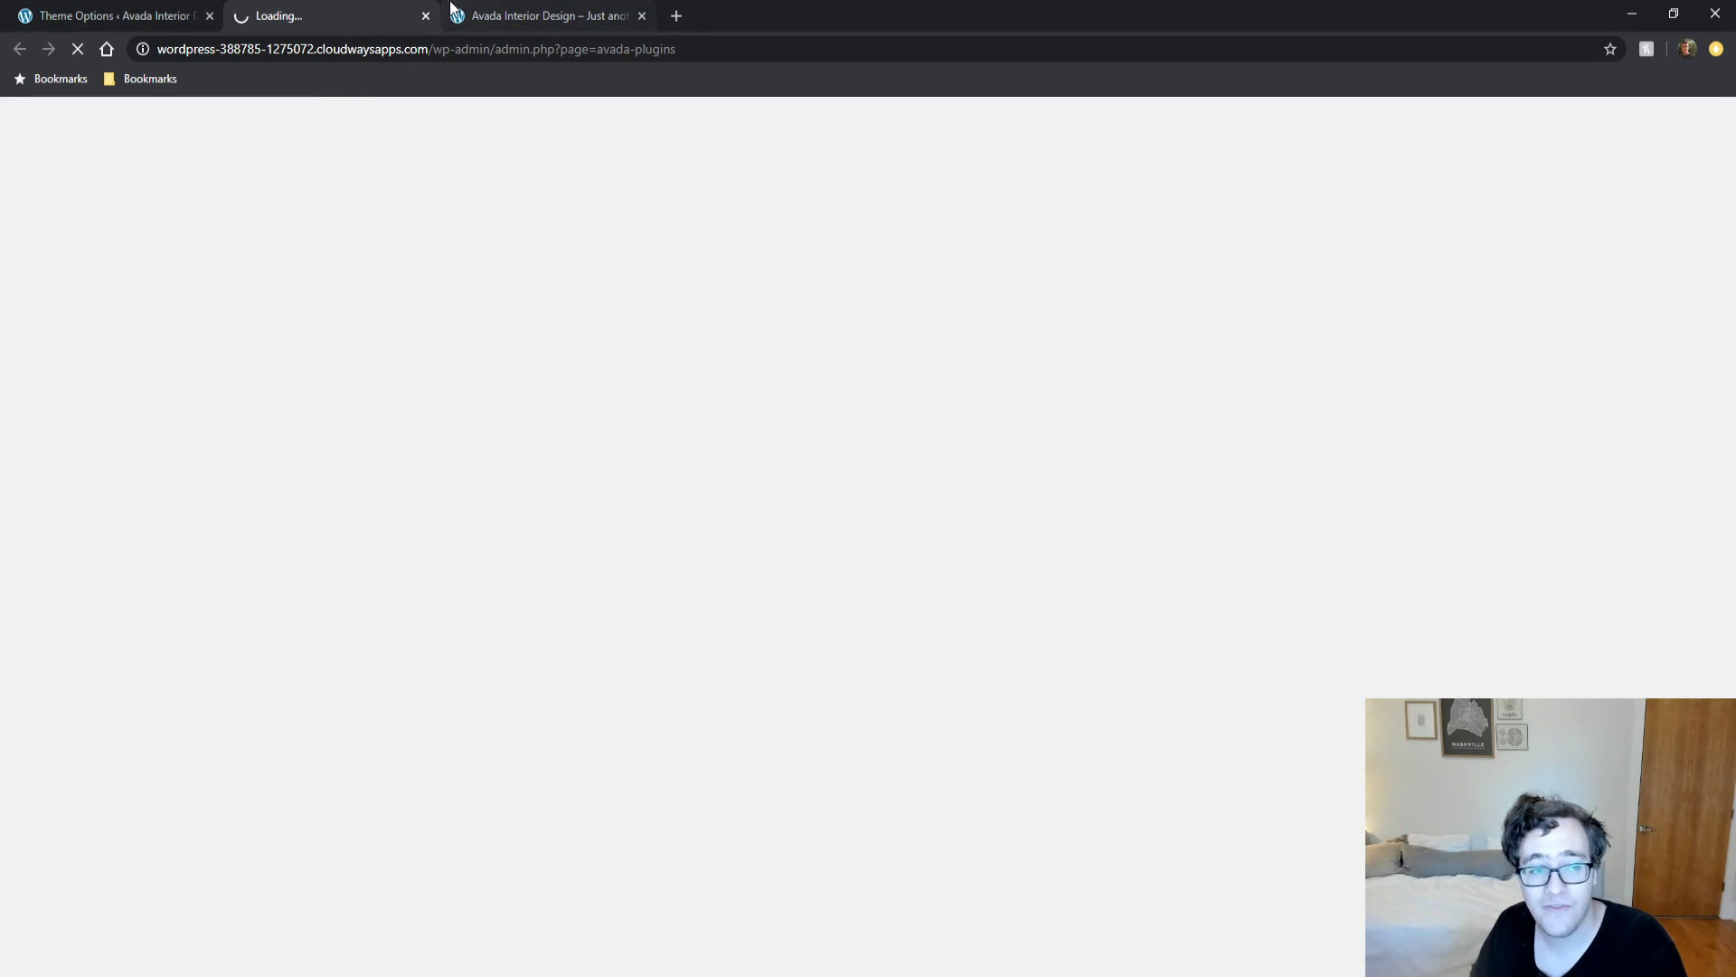
left_click_drag(292, 15, 509, 35)
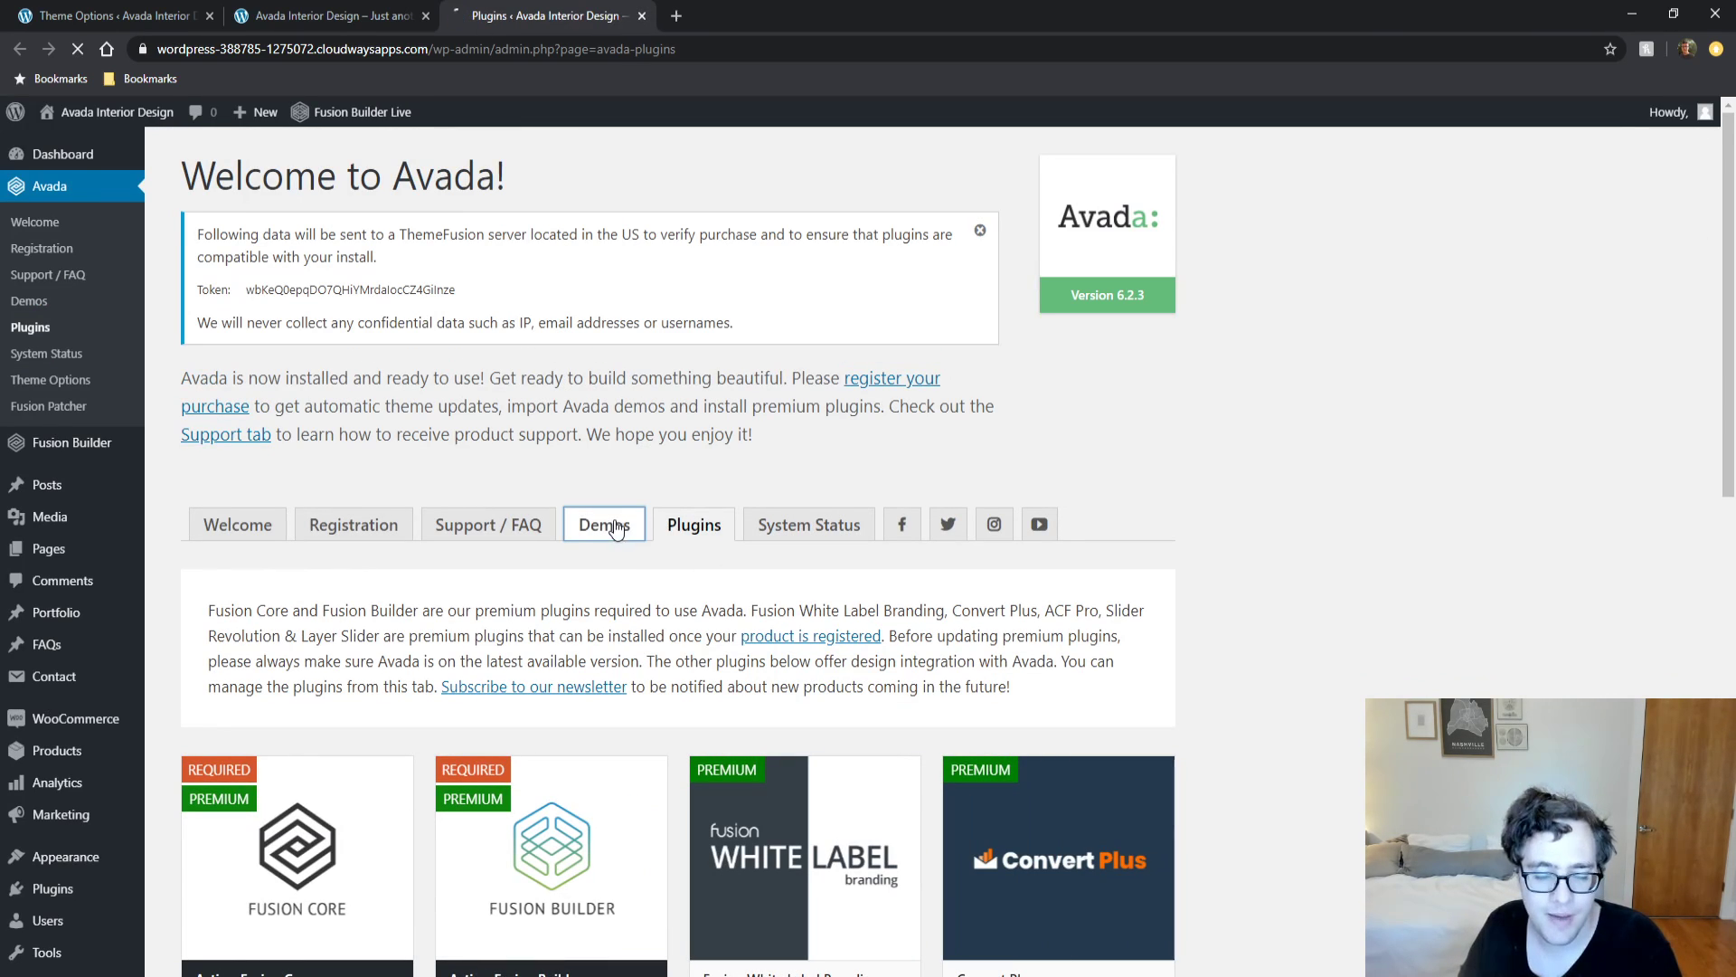
left_click(615, 529)
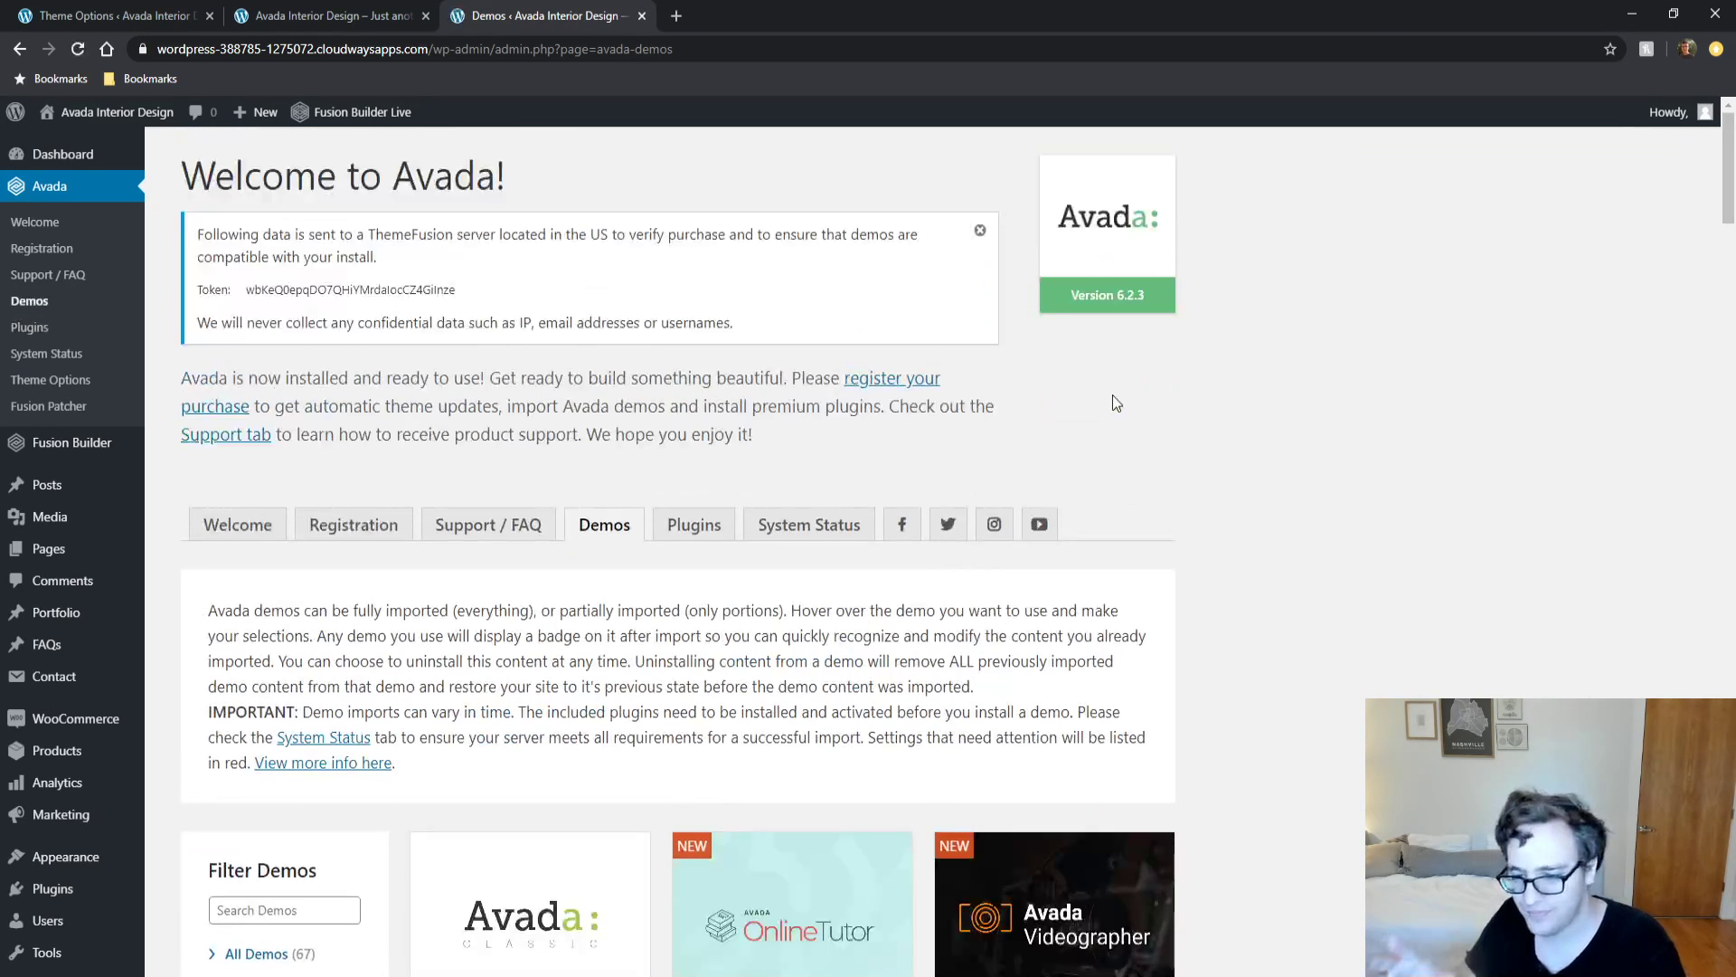
Filter the demos by "univ" and open the University demo's preview in its own browser tab.
scroll(226, 868, "down", 3)
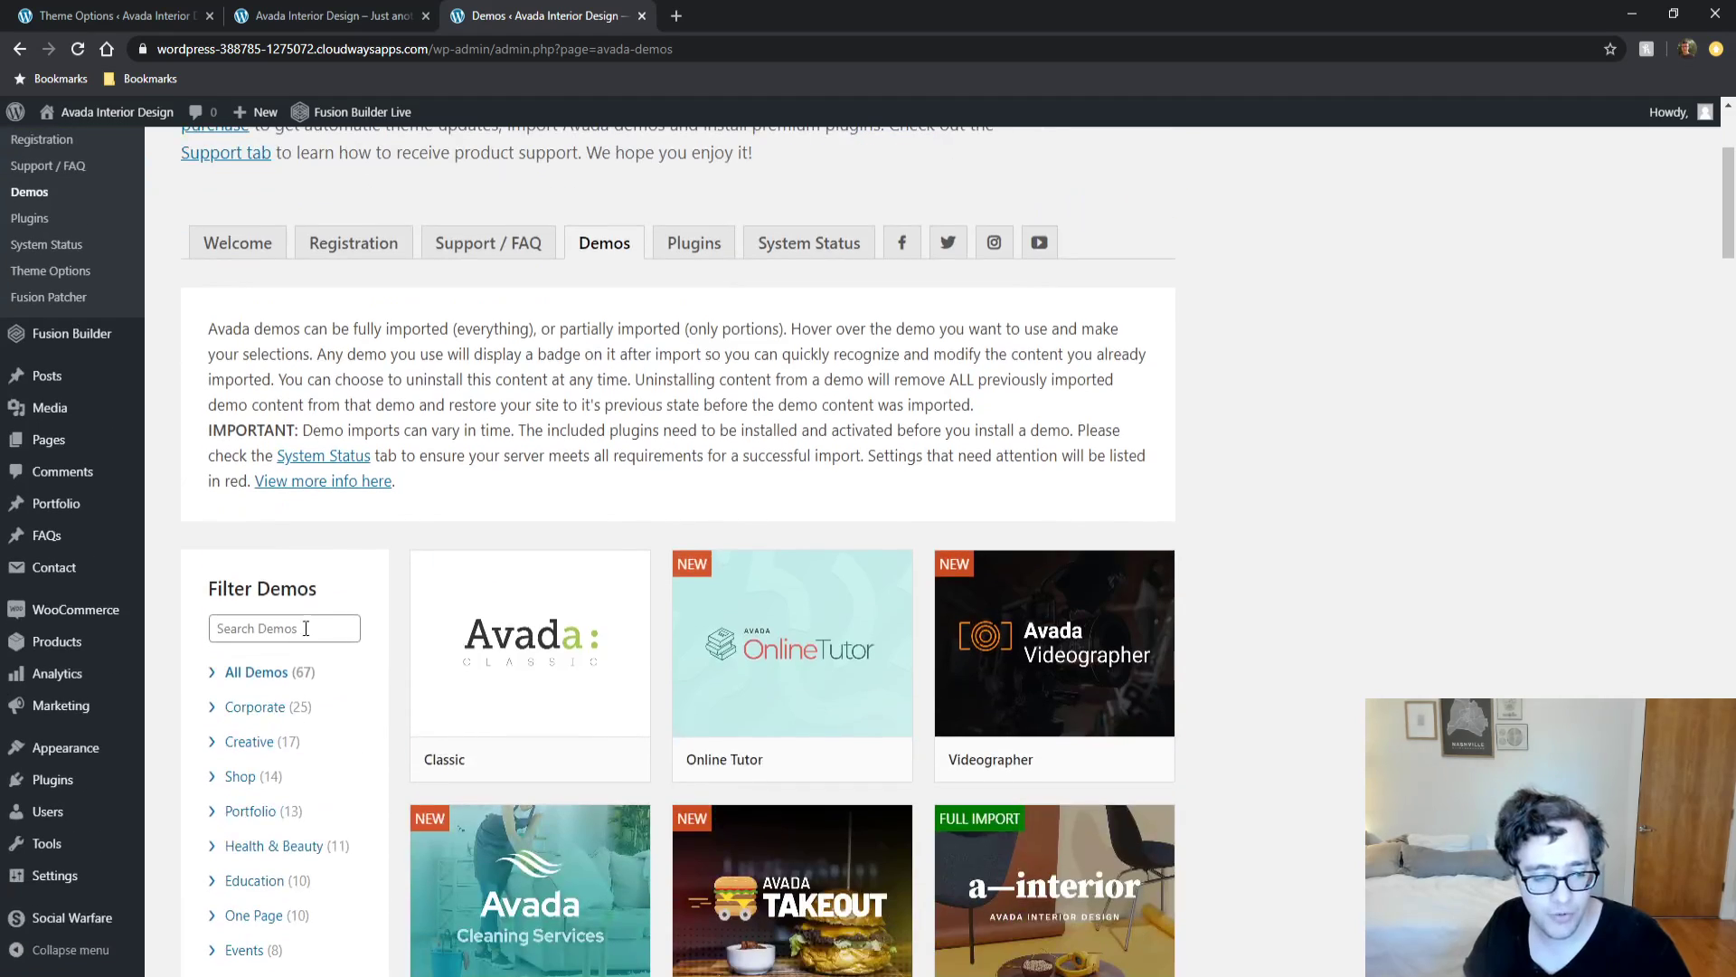
left_click(310, 628)
type("univ")
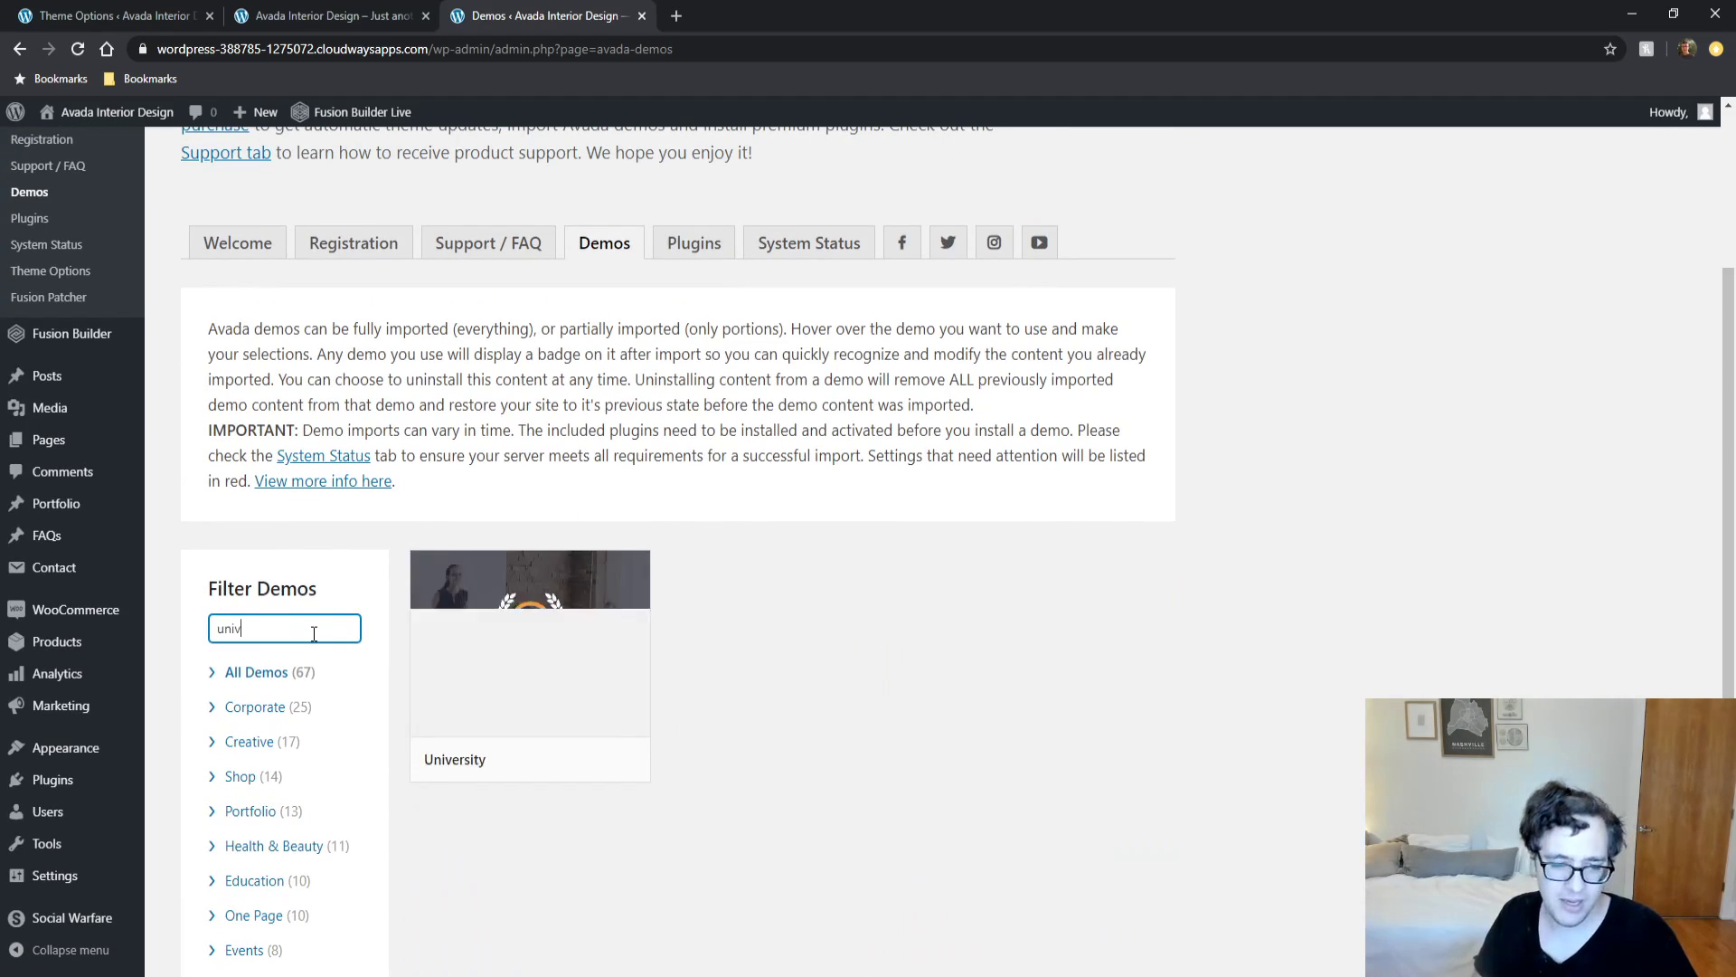
left_click(543, 667)
left_click(753, 10)
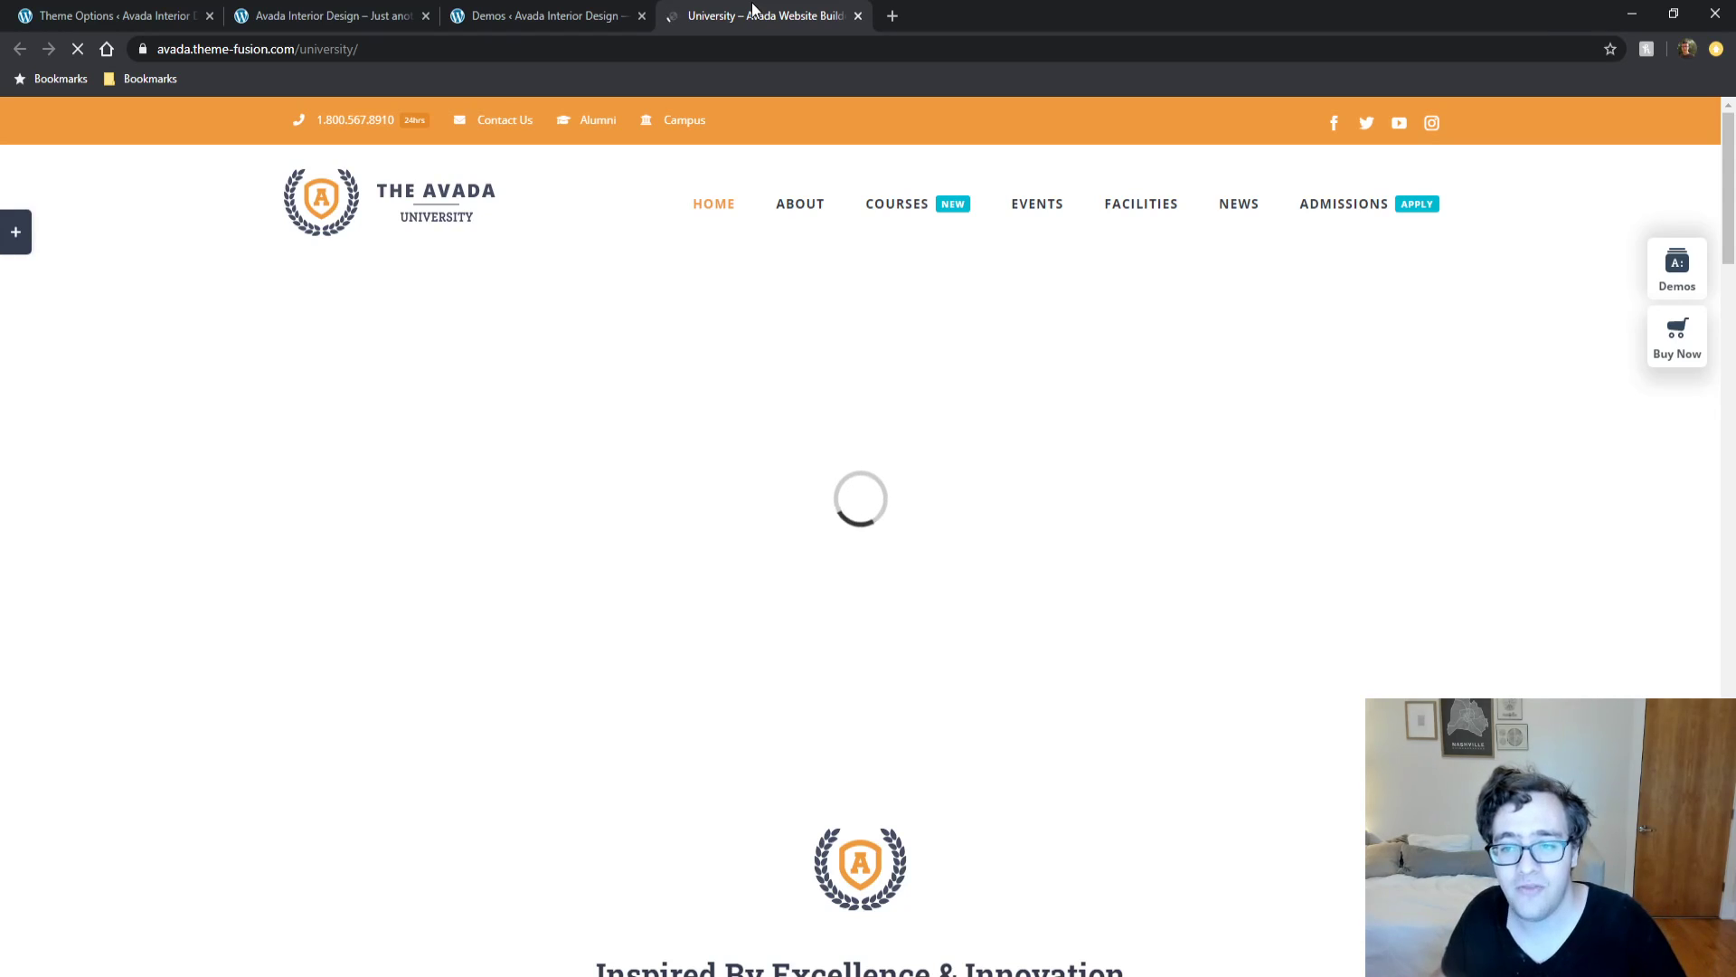
Examine the Courses and Events menu items in the University demo's header and return to the Theme Options page.
mouse_move(870, 206)
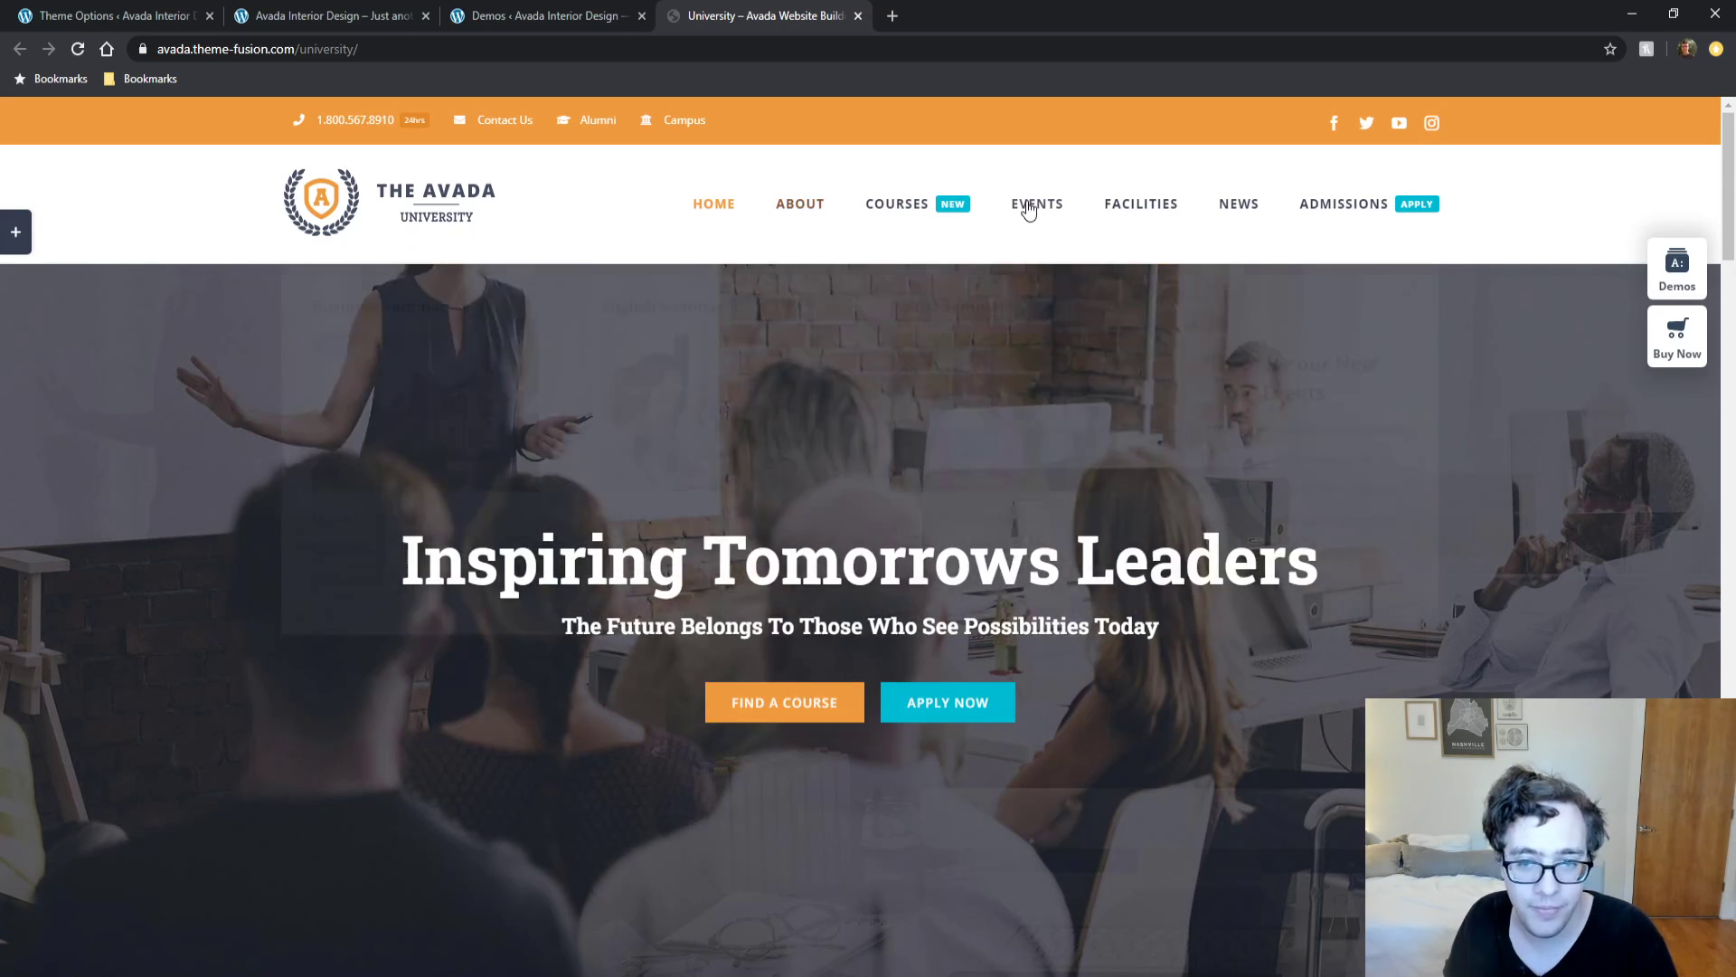
mouse_move(1030, 210)
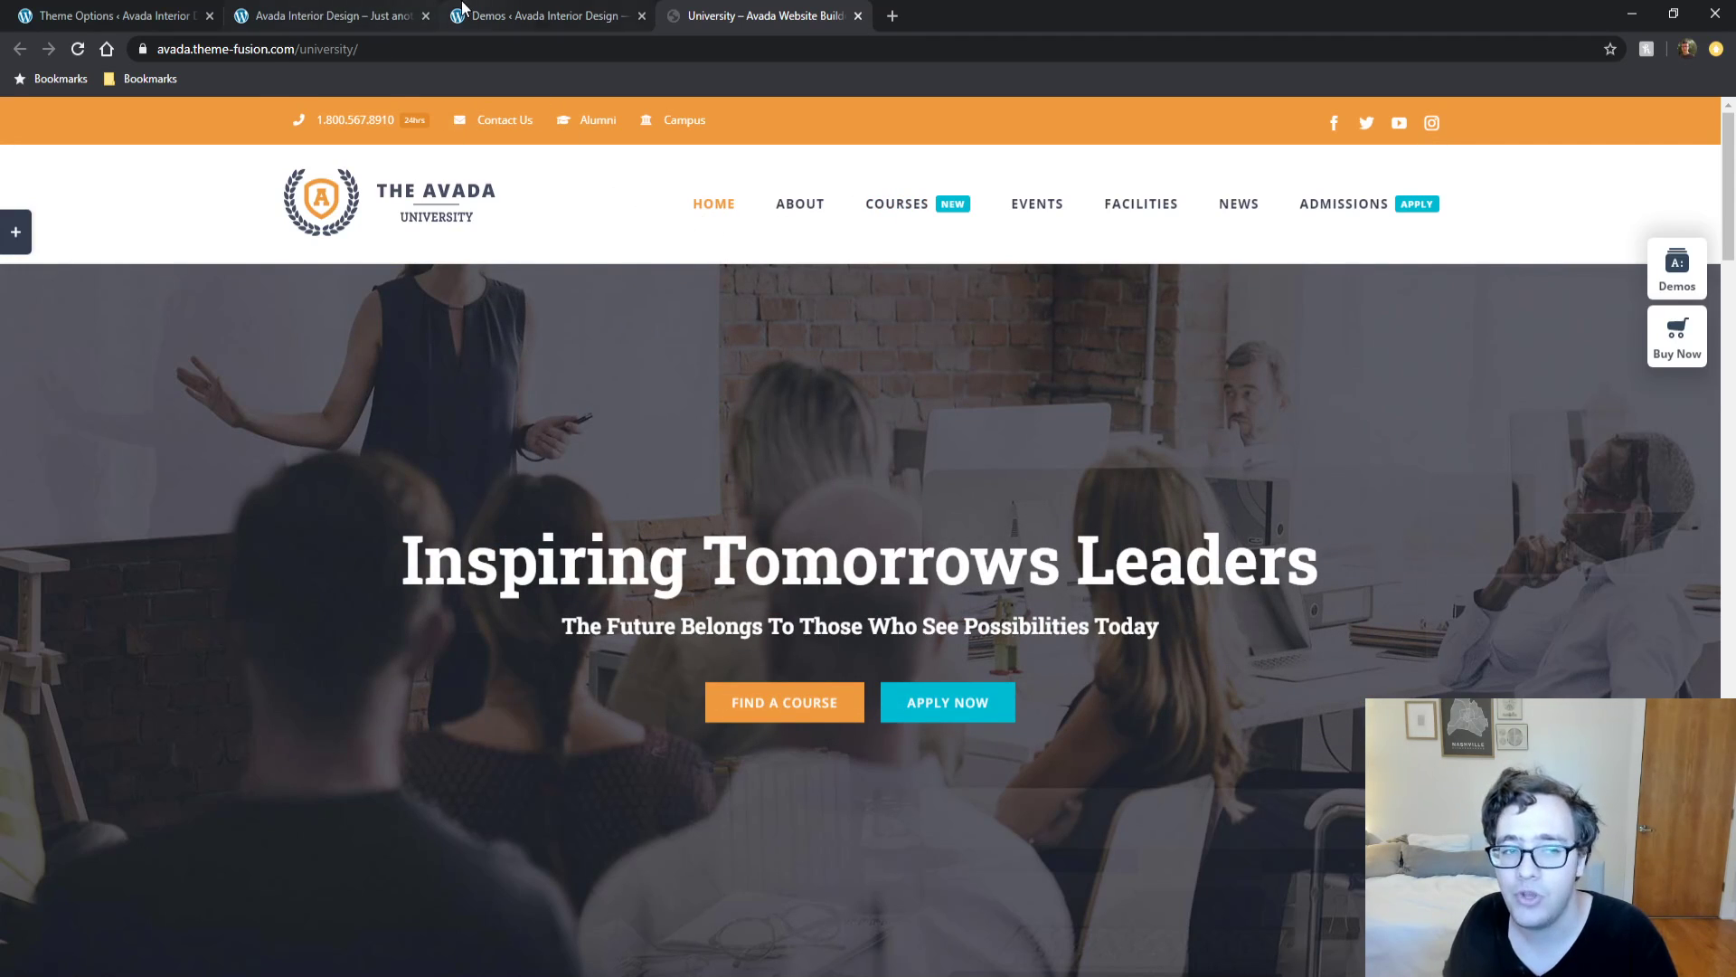
left_click(489, 15)
left_click(339, 11)
left_click(507, 16)
left_click(144, 15)
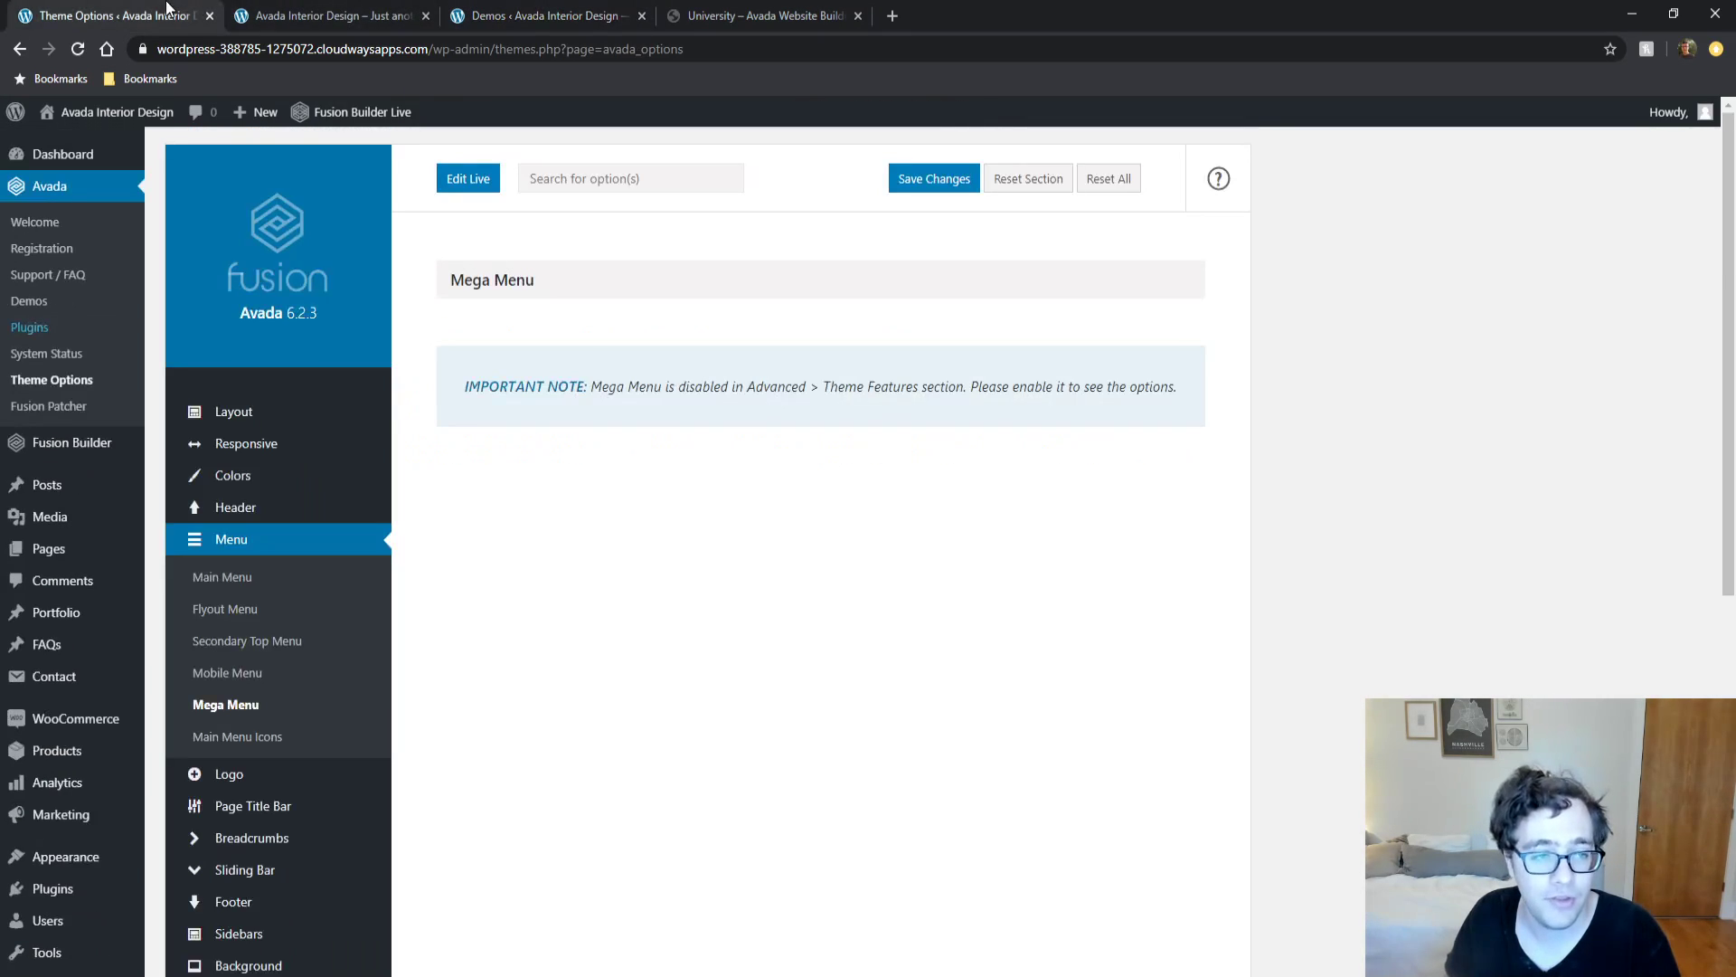
Open the Main Menu Icons options and examine the icon position, size and color settings.
left_click(307, 751)
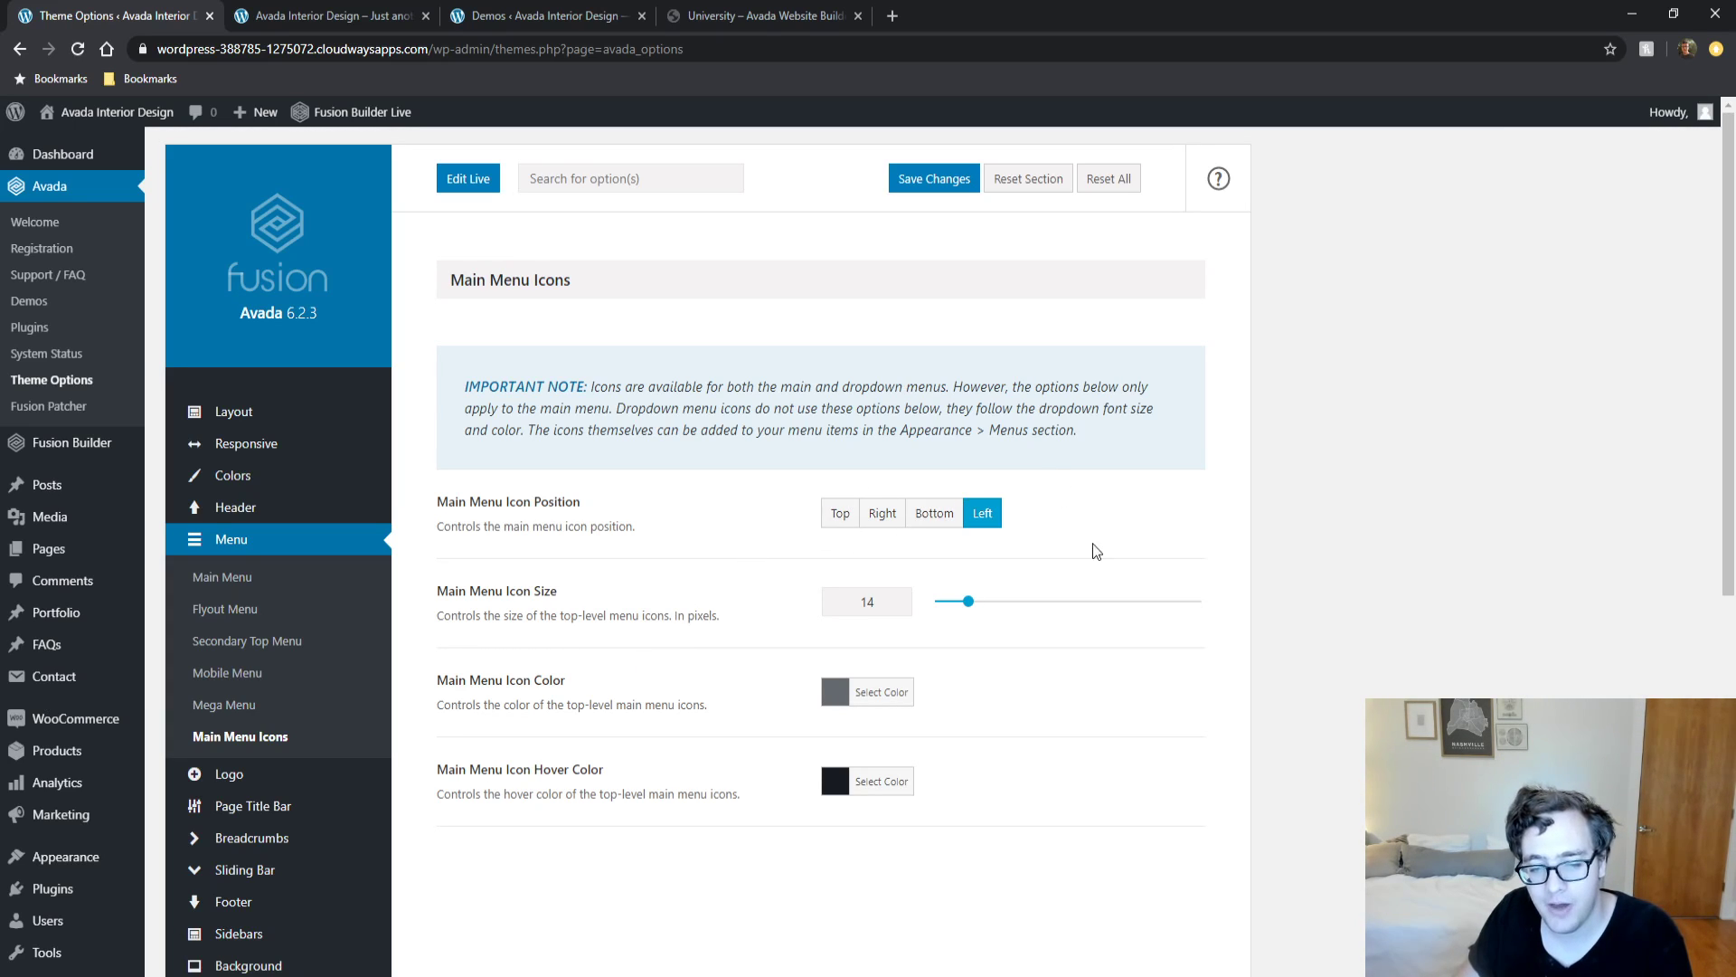
left_click_drag(572, 615, 570, 651)
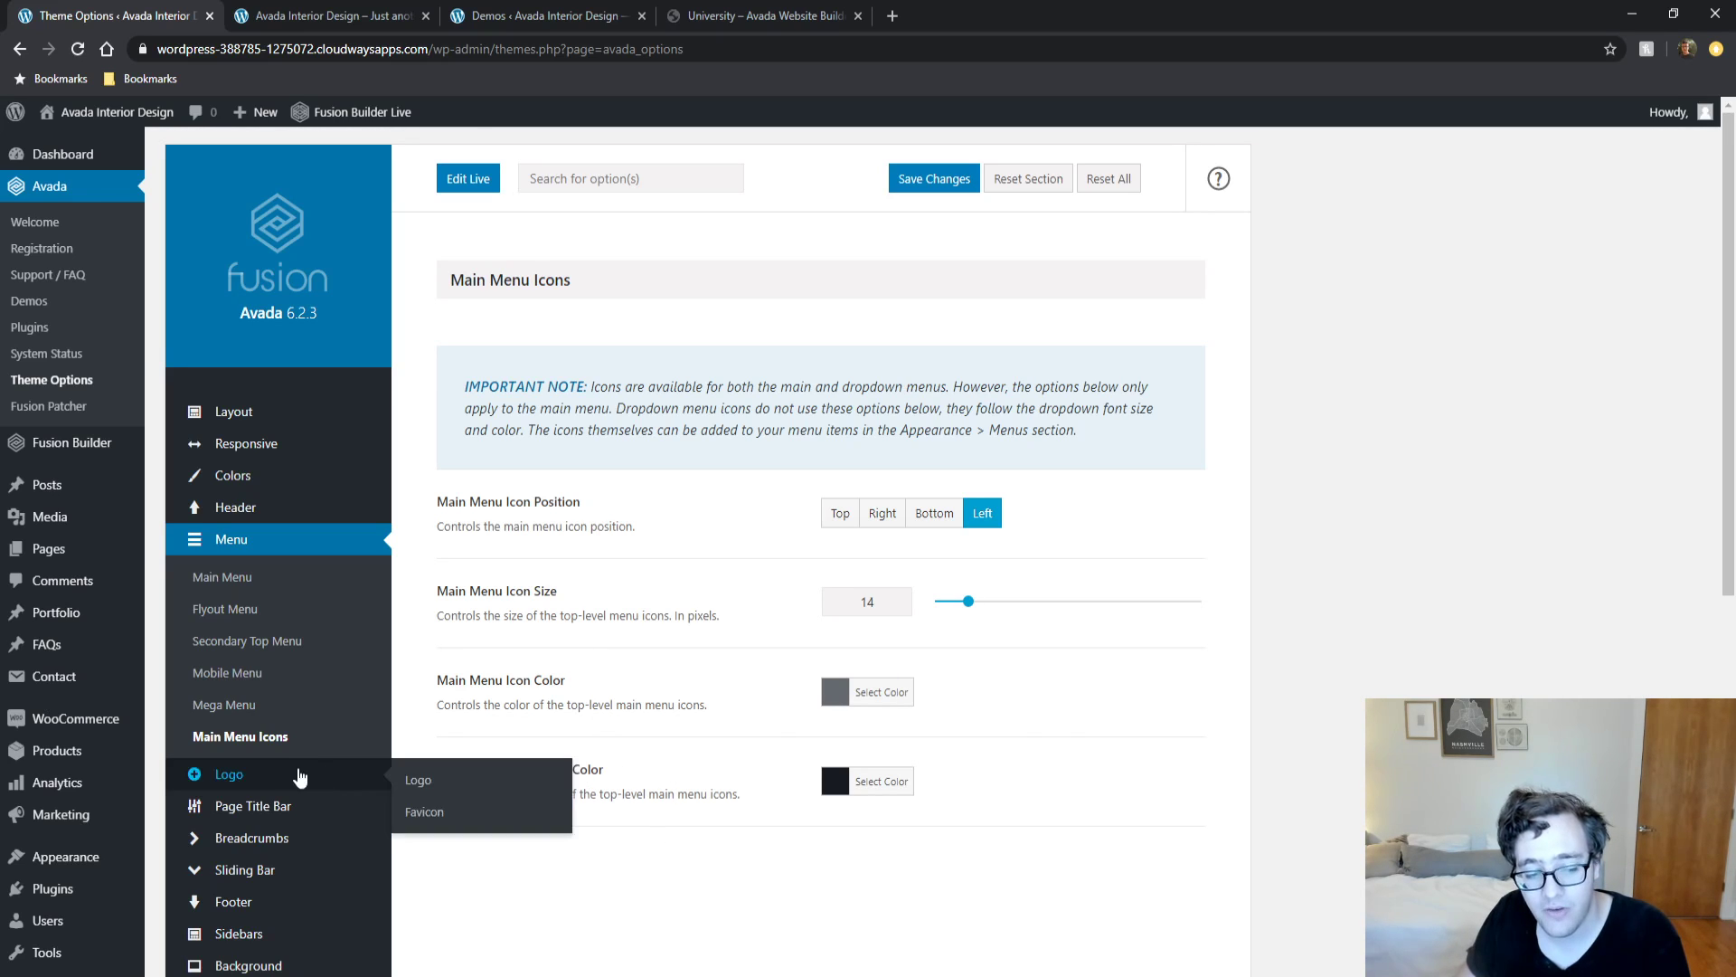
Open the Logo options and examine the alignment, margins, custom link, default, retina and sticky header logo settings.
left_click(271, 774)
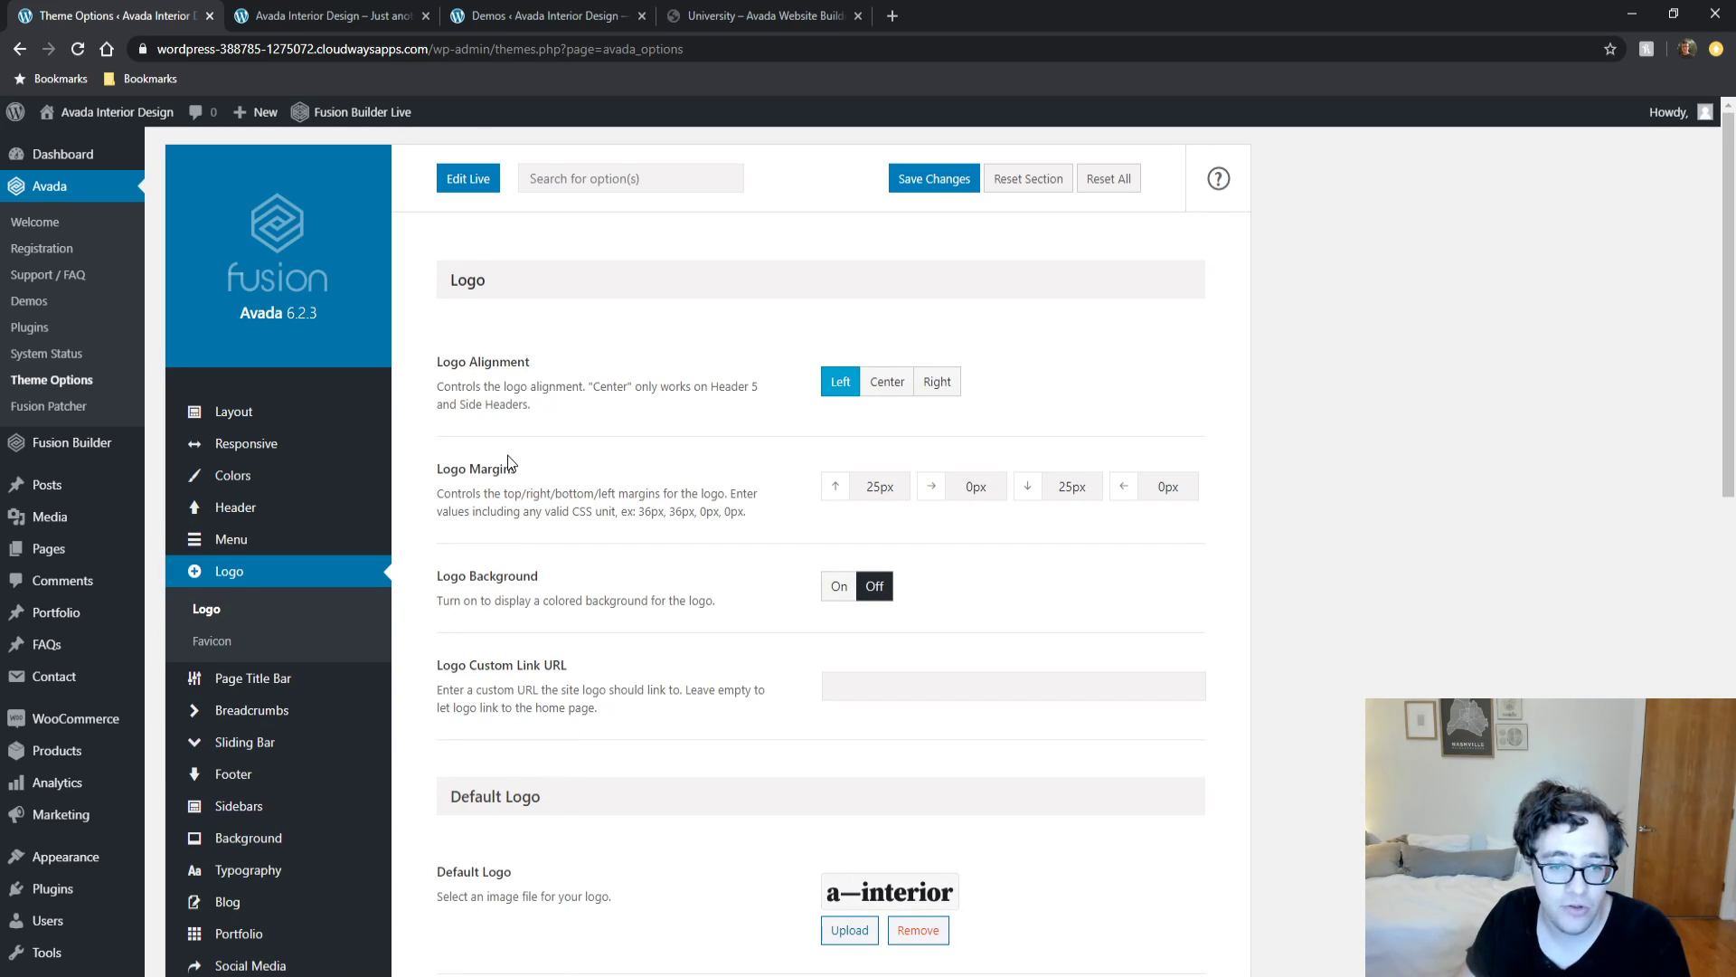
scroll(508, 450, "down", 6)
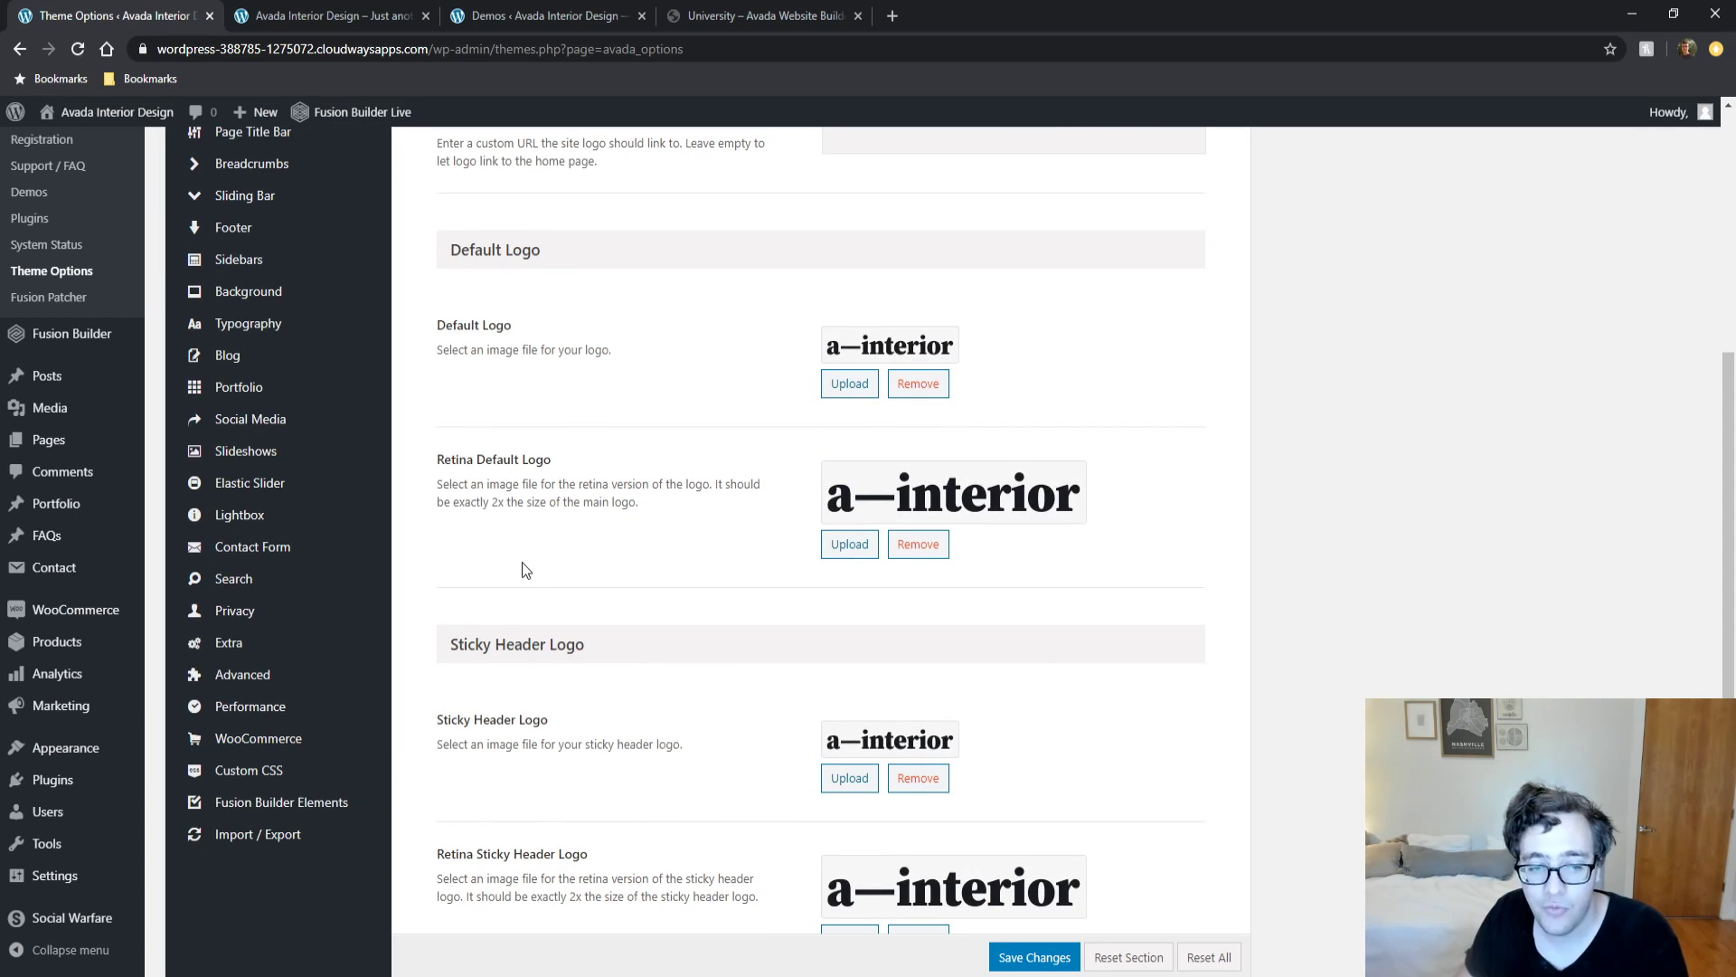
scroll(533, 543, "up", 4)
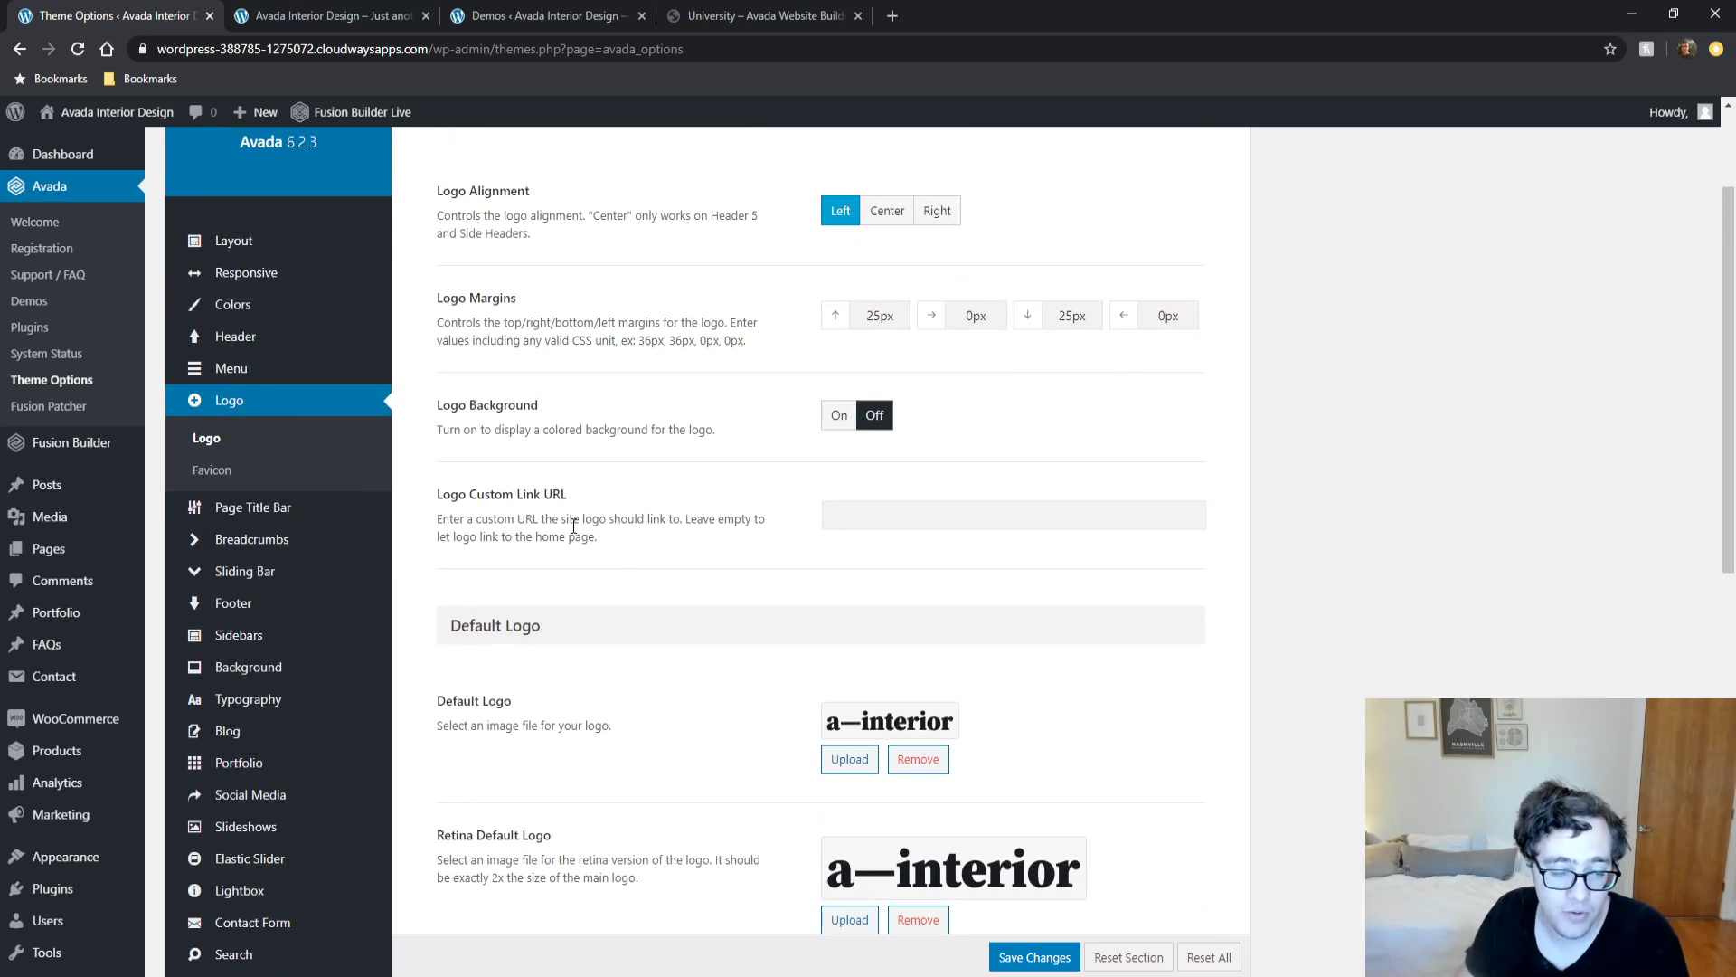
Examine the Default Logo and Retina Default Logo settings in the Logo options.
scroll(605, 577, "down", 4)
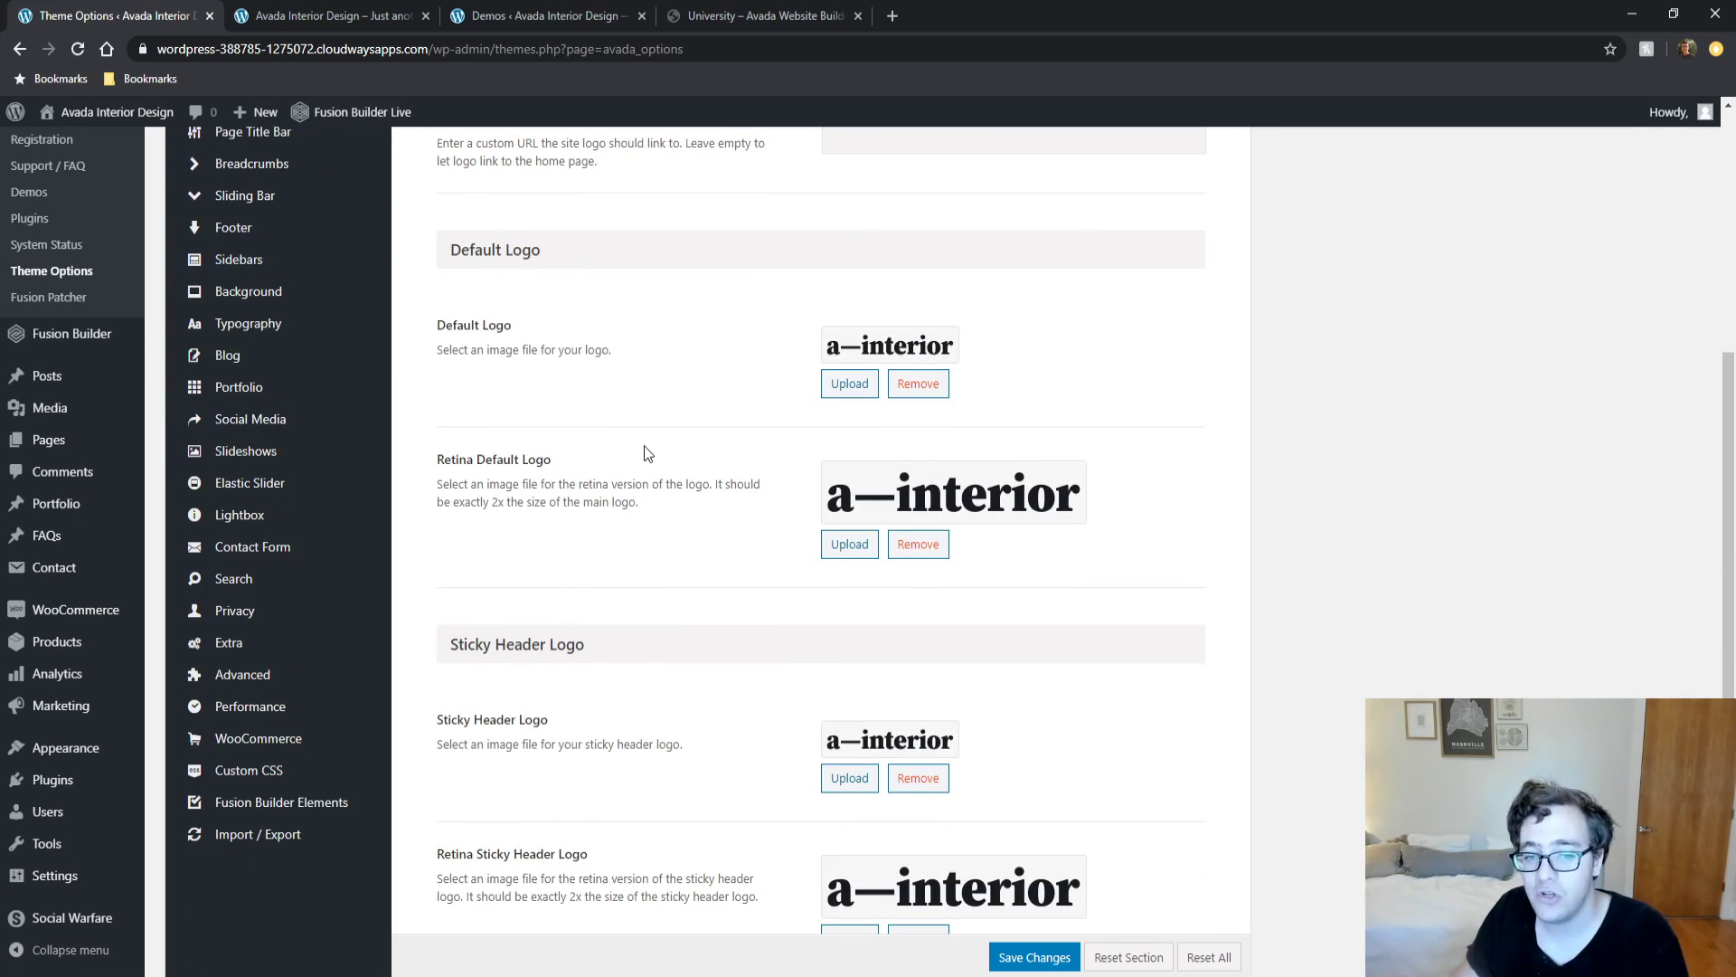
left_click_drag(1722, 384, 1642, 372)
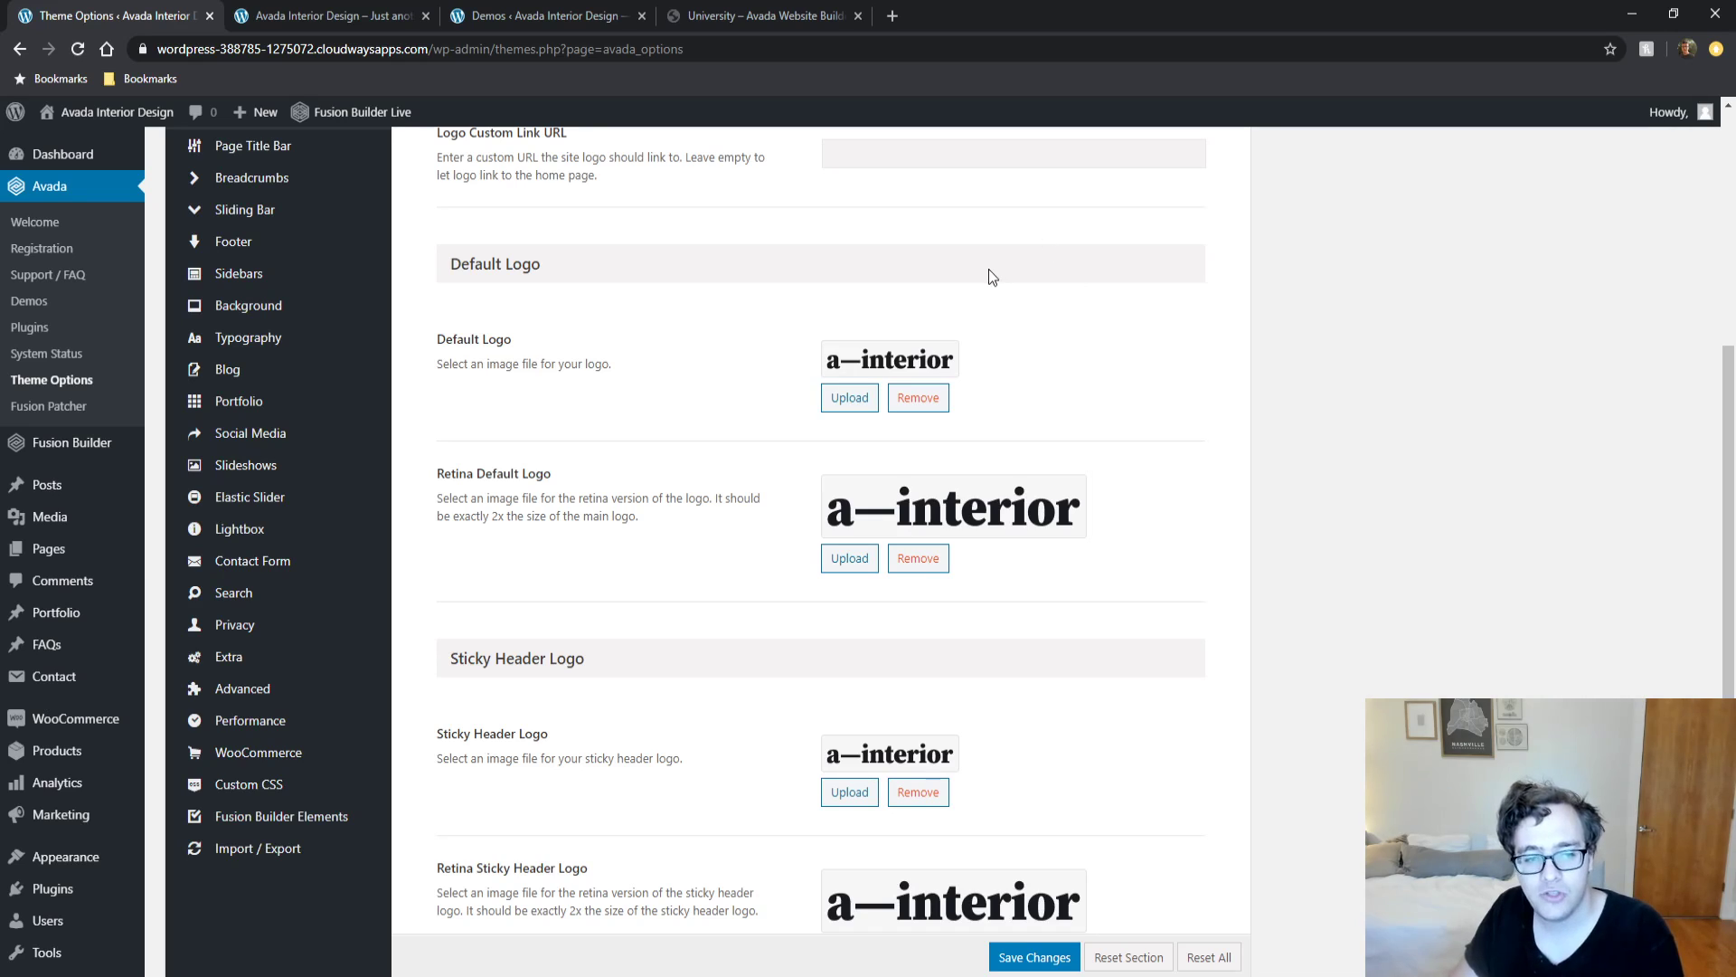
left_click_drag(558, 479, 438, 472)
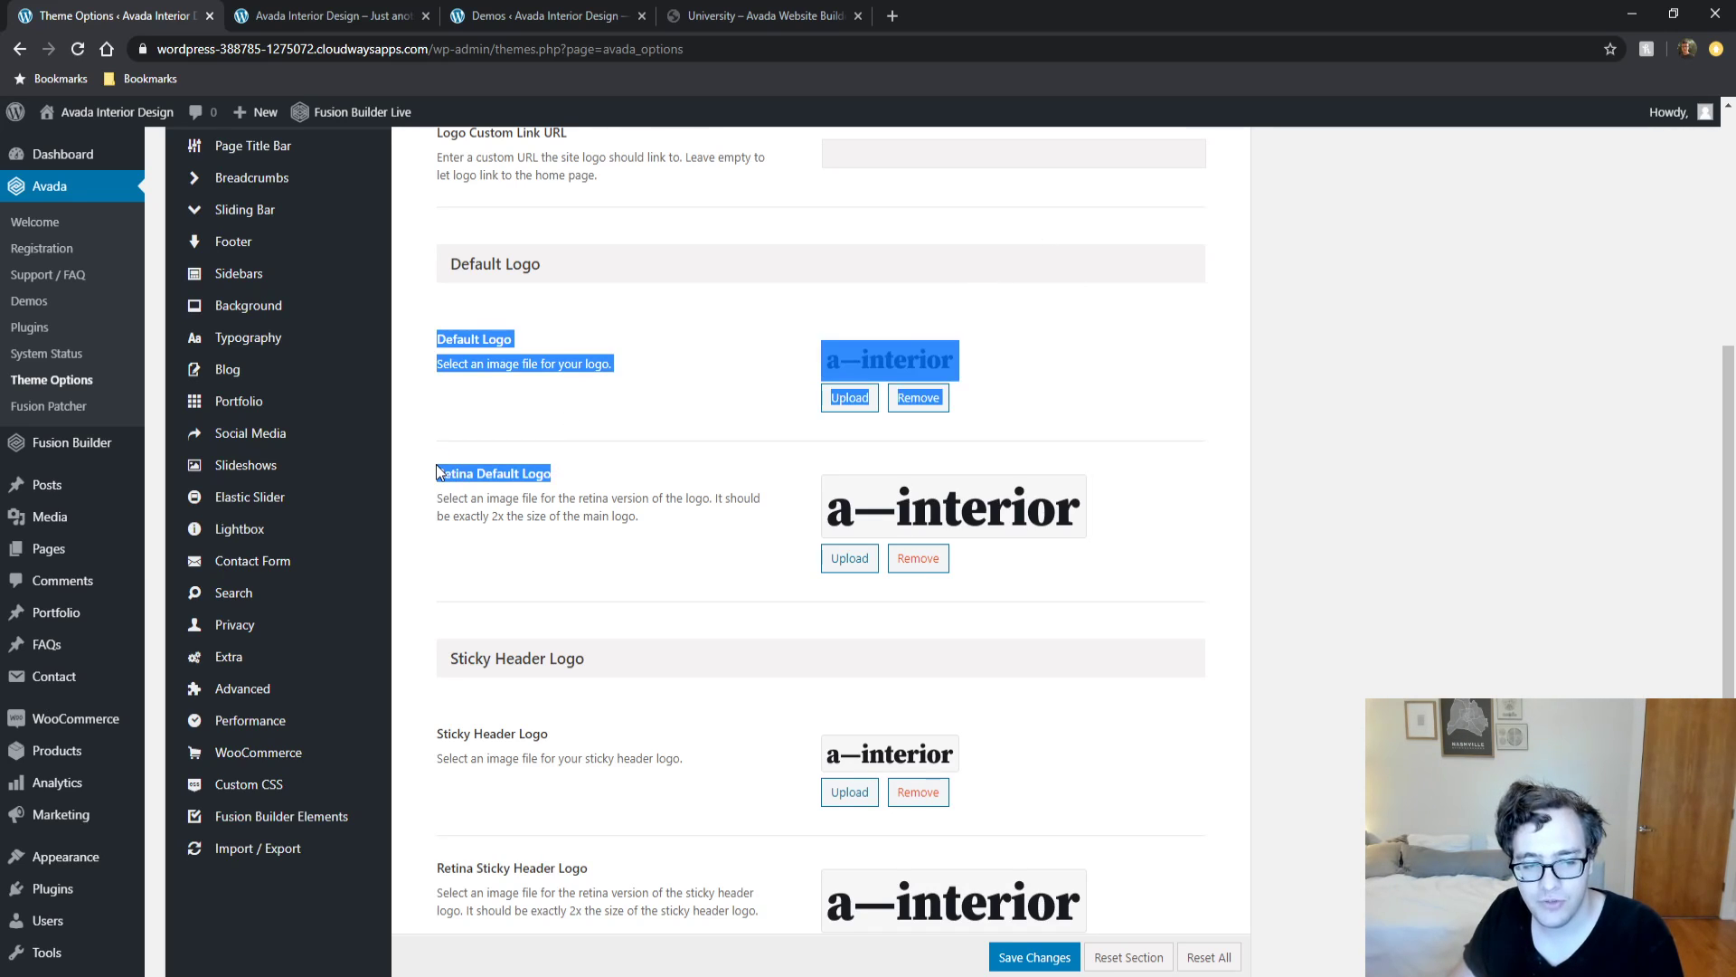
triple_click(503, 340)
left_click(565, 394)
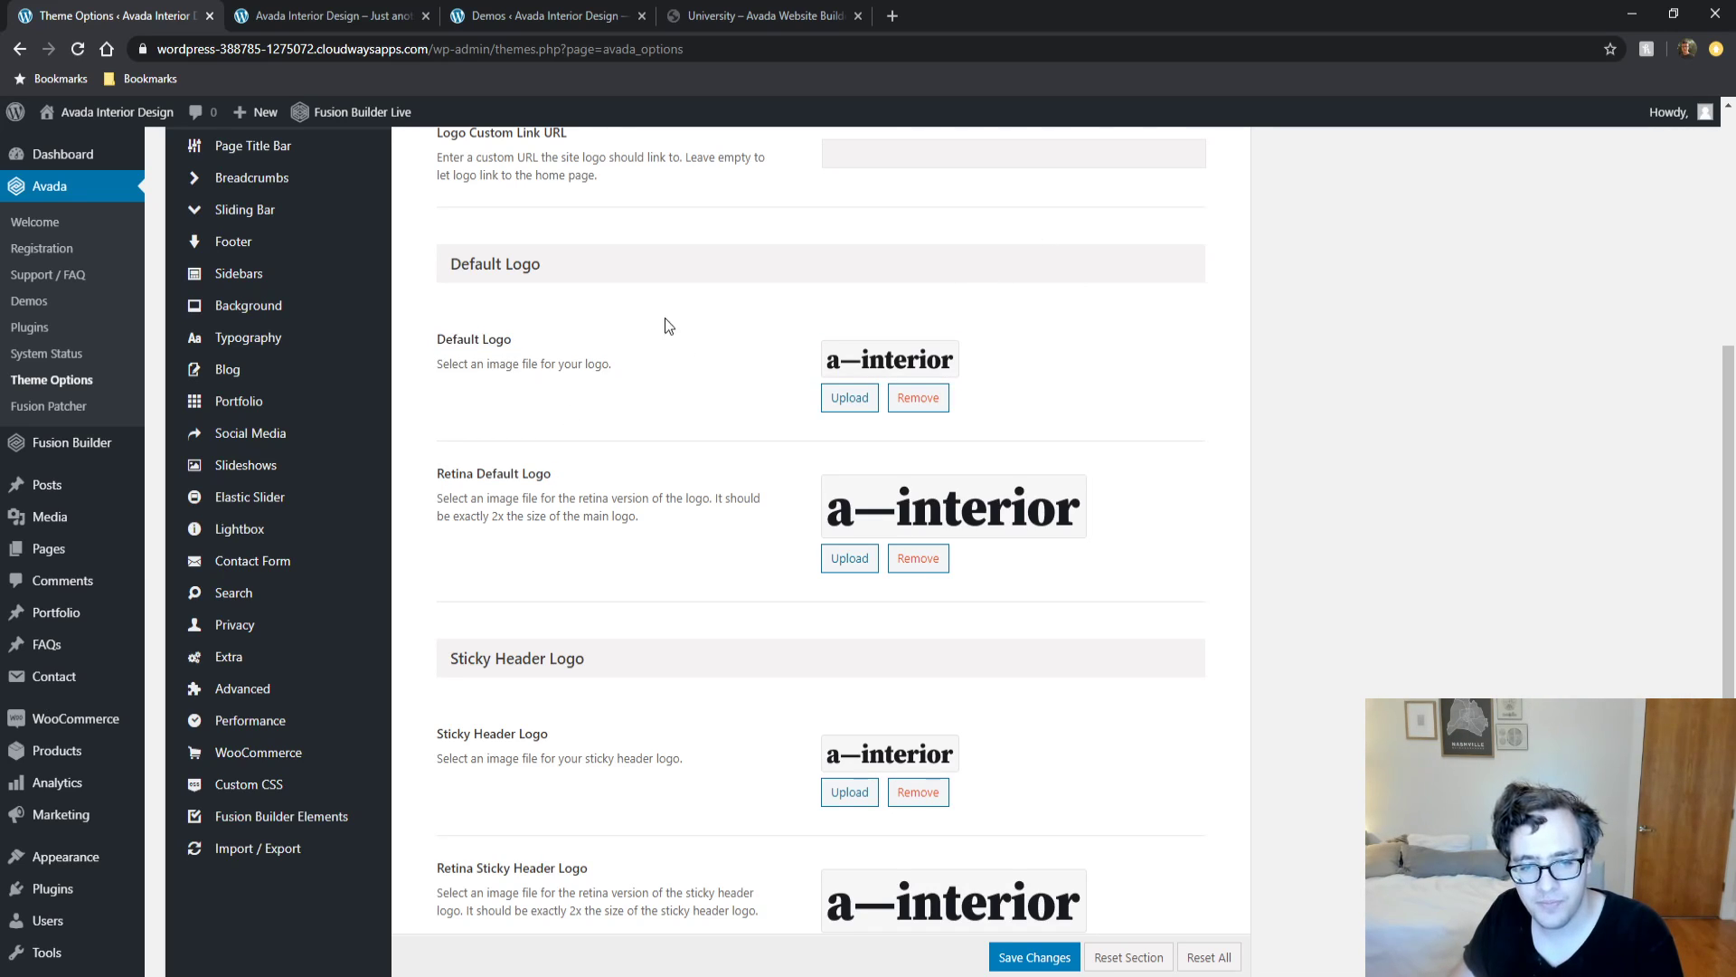
Close the developer tools on the interior design site, view the logo in its desktop header, and return to the Theme Options page.
left_click(545, 15)
left_click(335, 16)
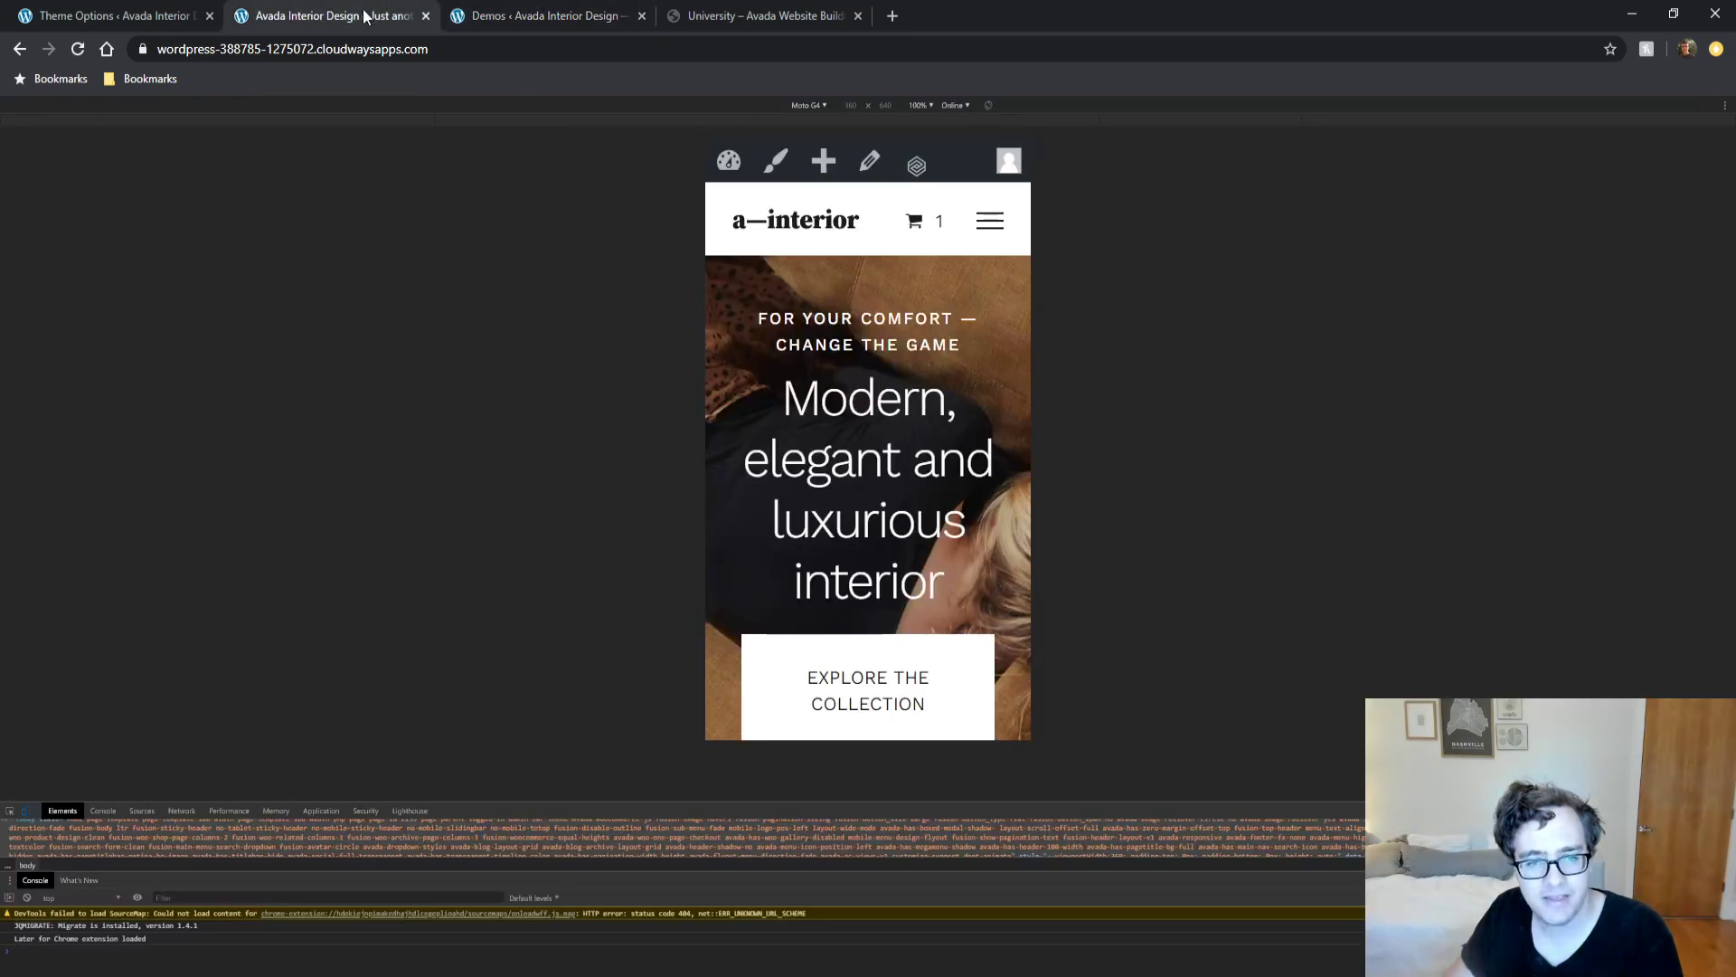
key("F12")
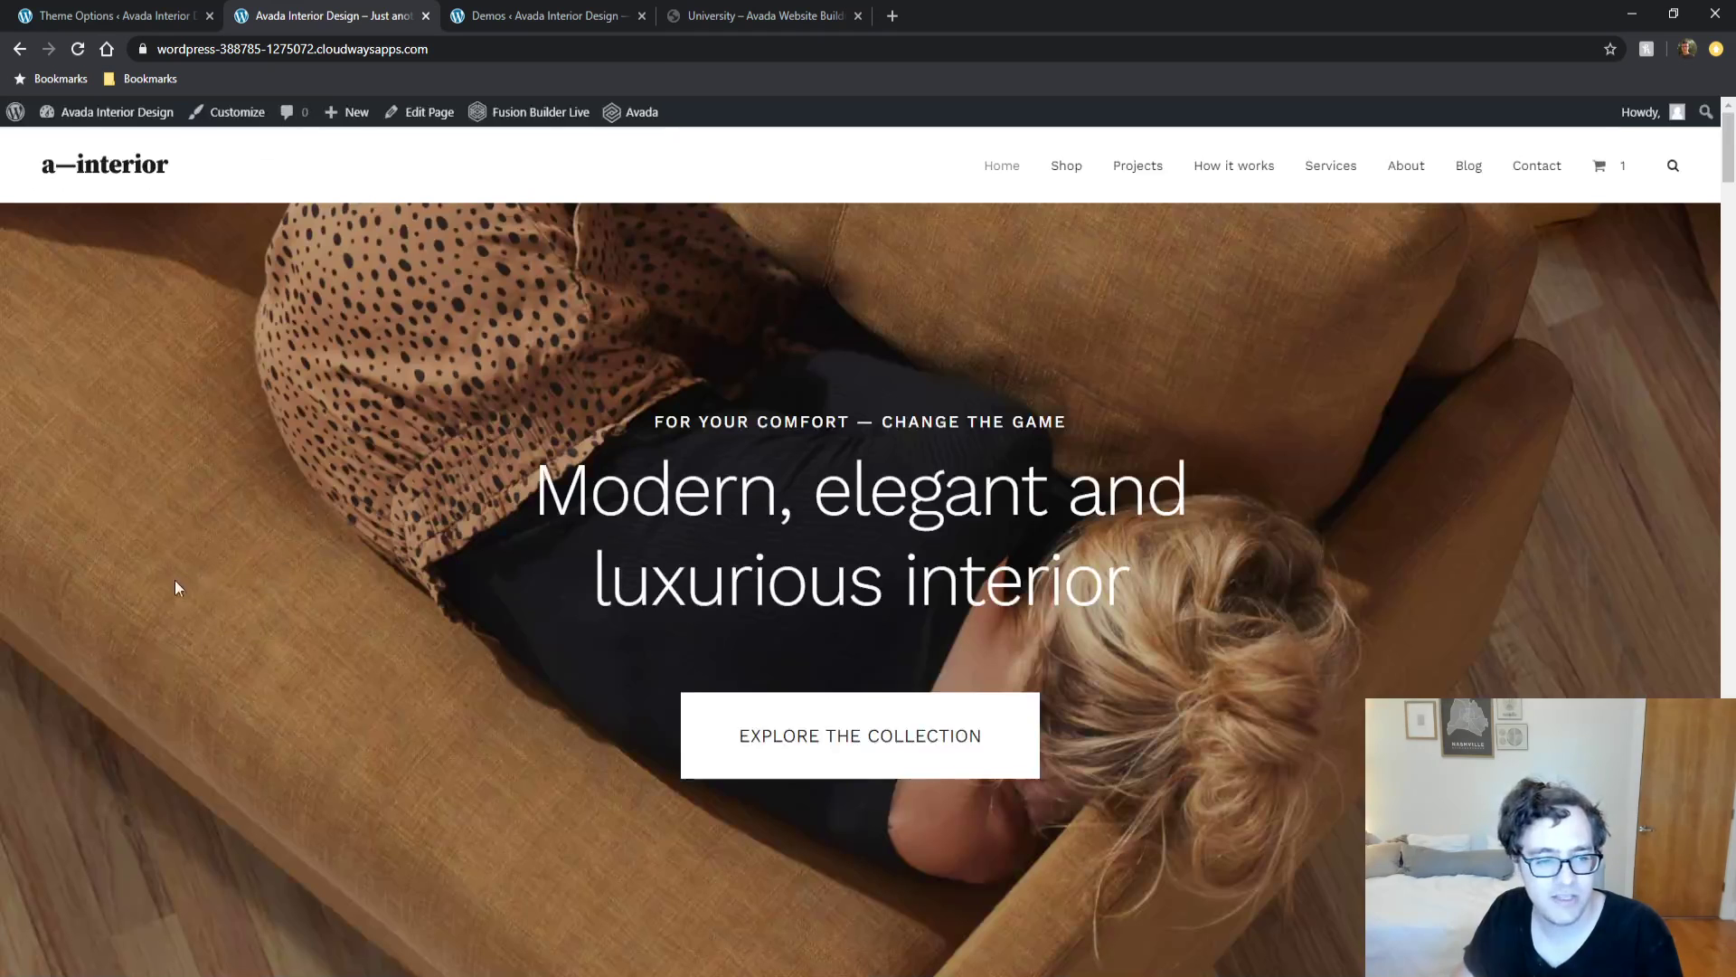
left_click(117, 16)
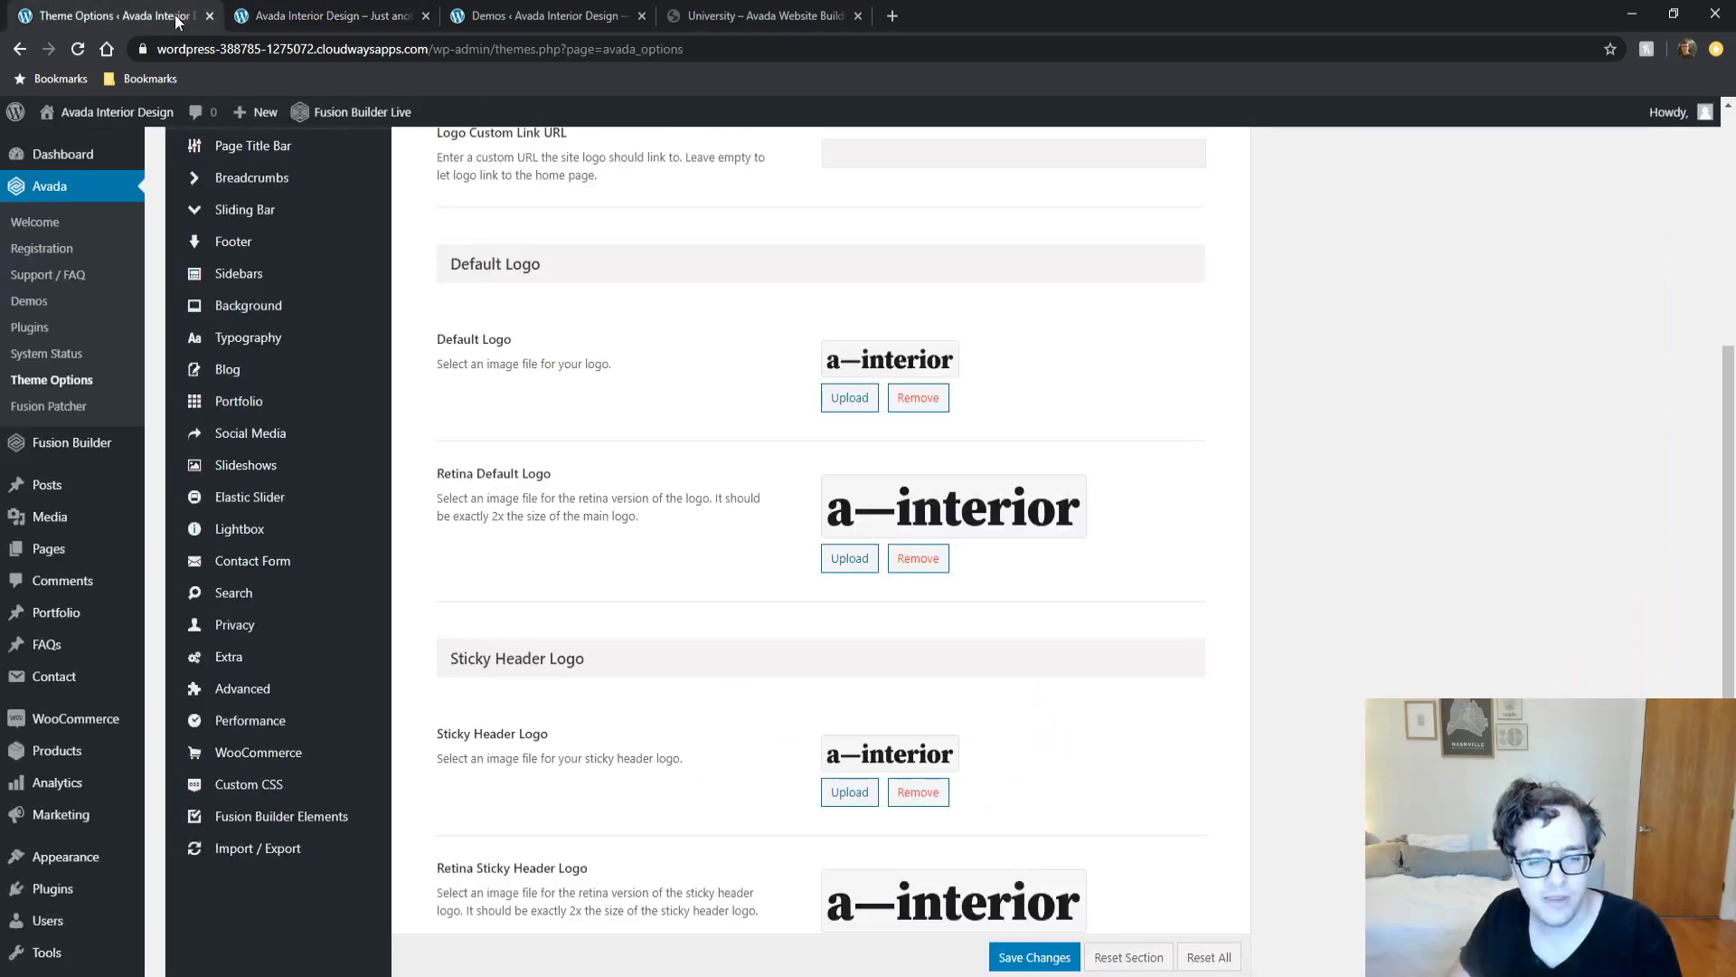
Examine the Sticky Header Logo settings and check the logo in the interior design site's sticky header.
scroll(605, 521, "down", 1)
scroll(605, 522, "down", 4)
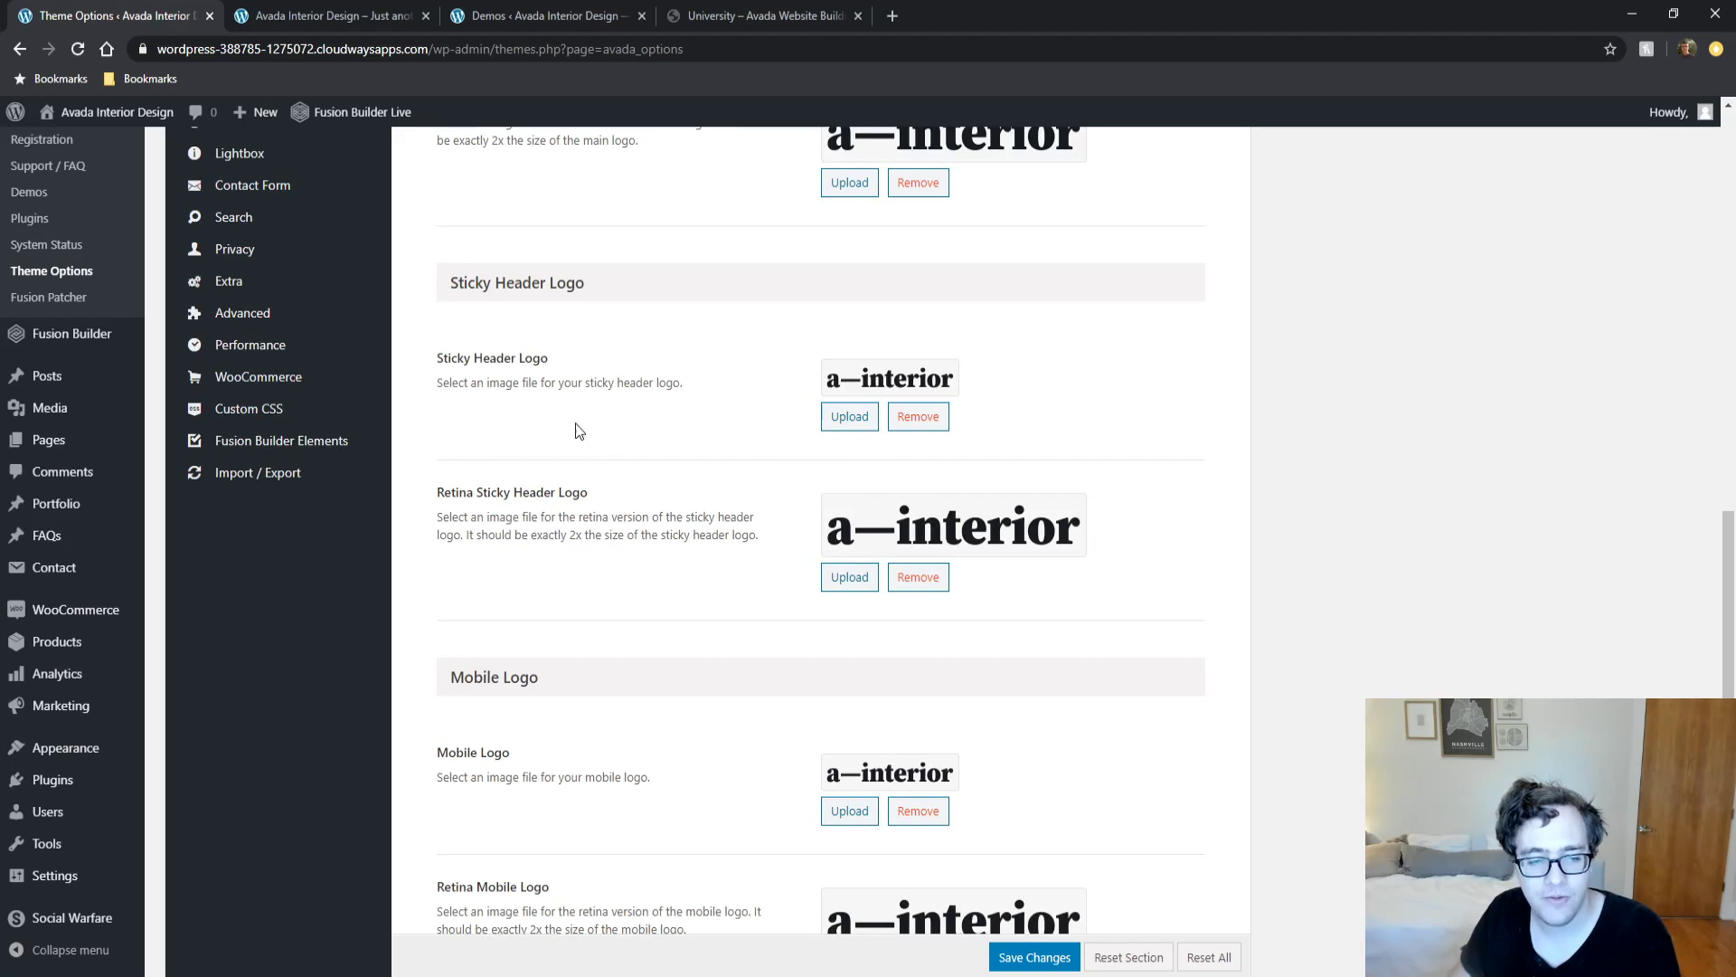
left_click(325, 15)
scroll(362, 380, "down", 4)
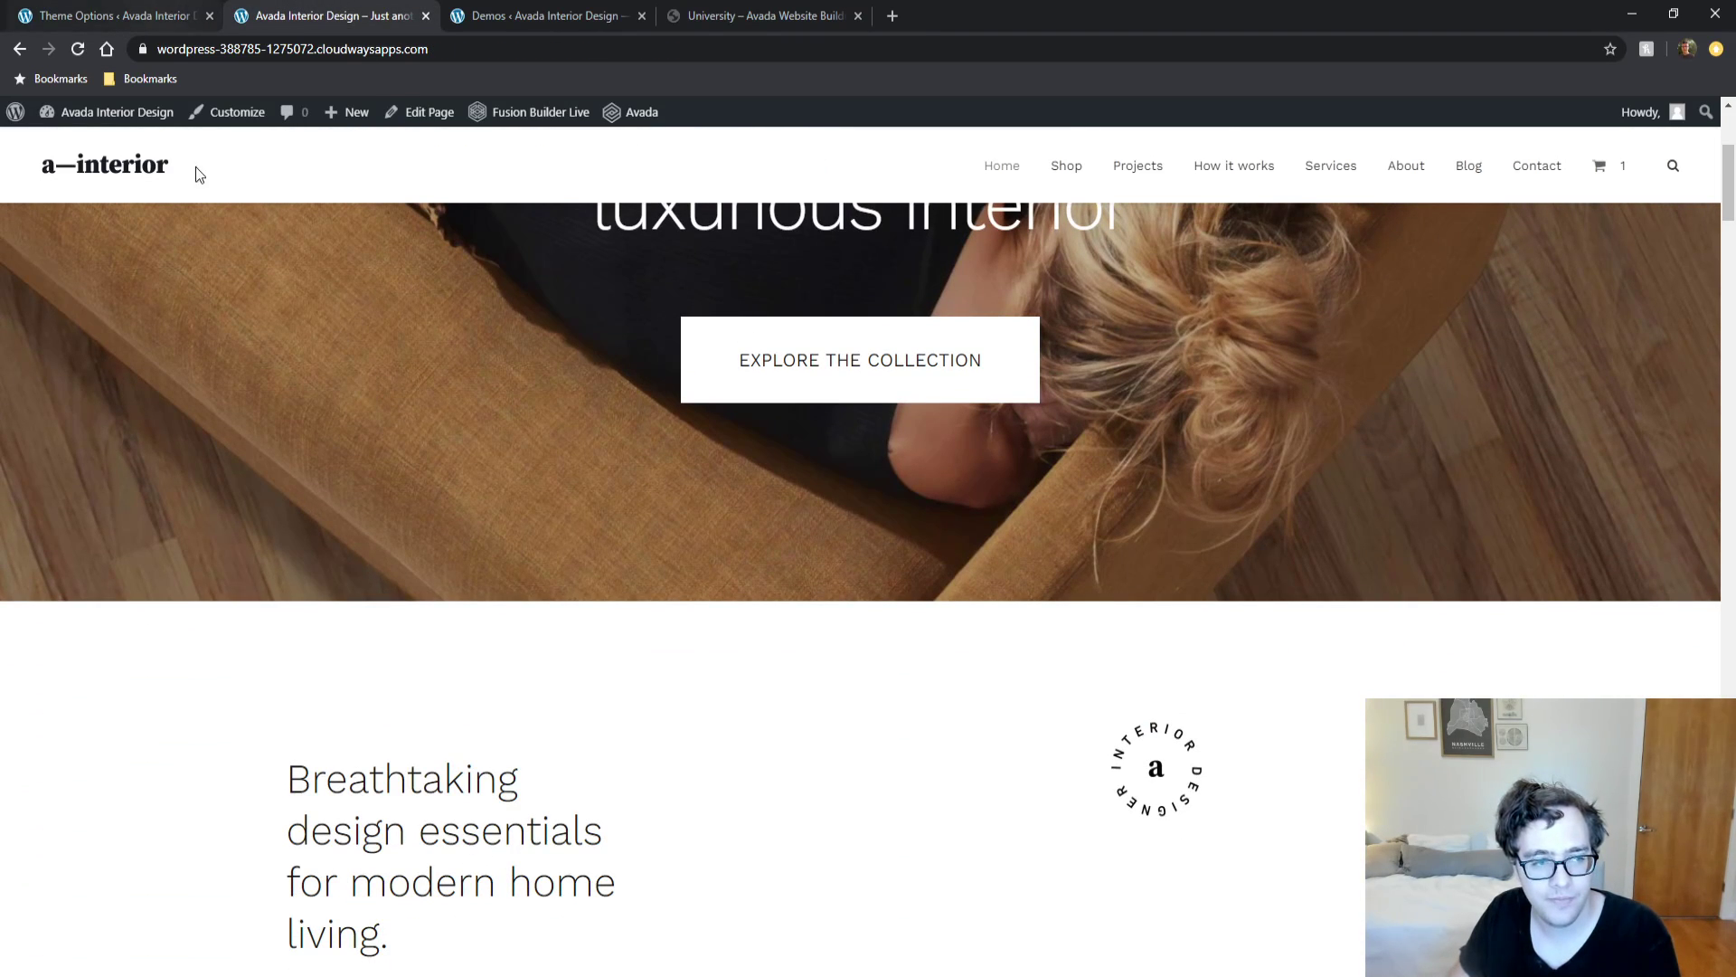
scroll(200, 174, "up", 4)
Return to the Theme Options page and examine the Mobile Logo and Retina Mobile Logo settings.
left_click(117, 16)
scroll(502, 592, "down", 2)
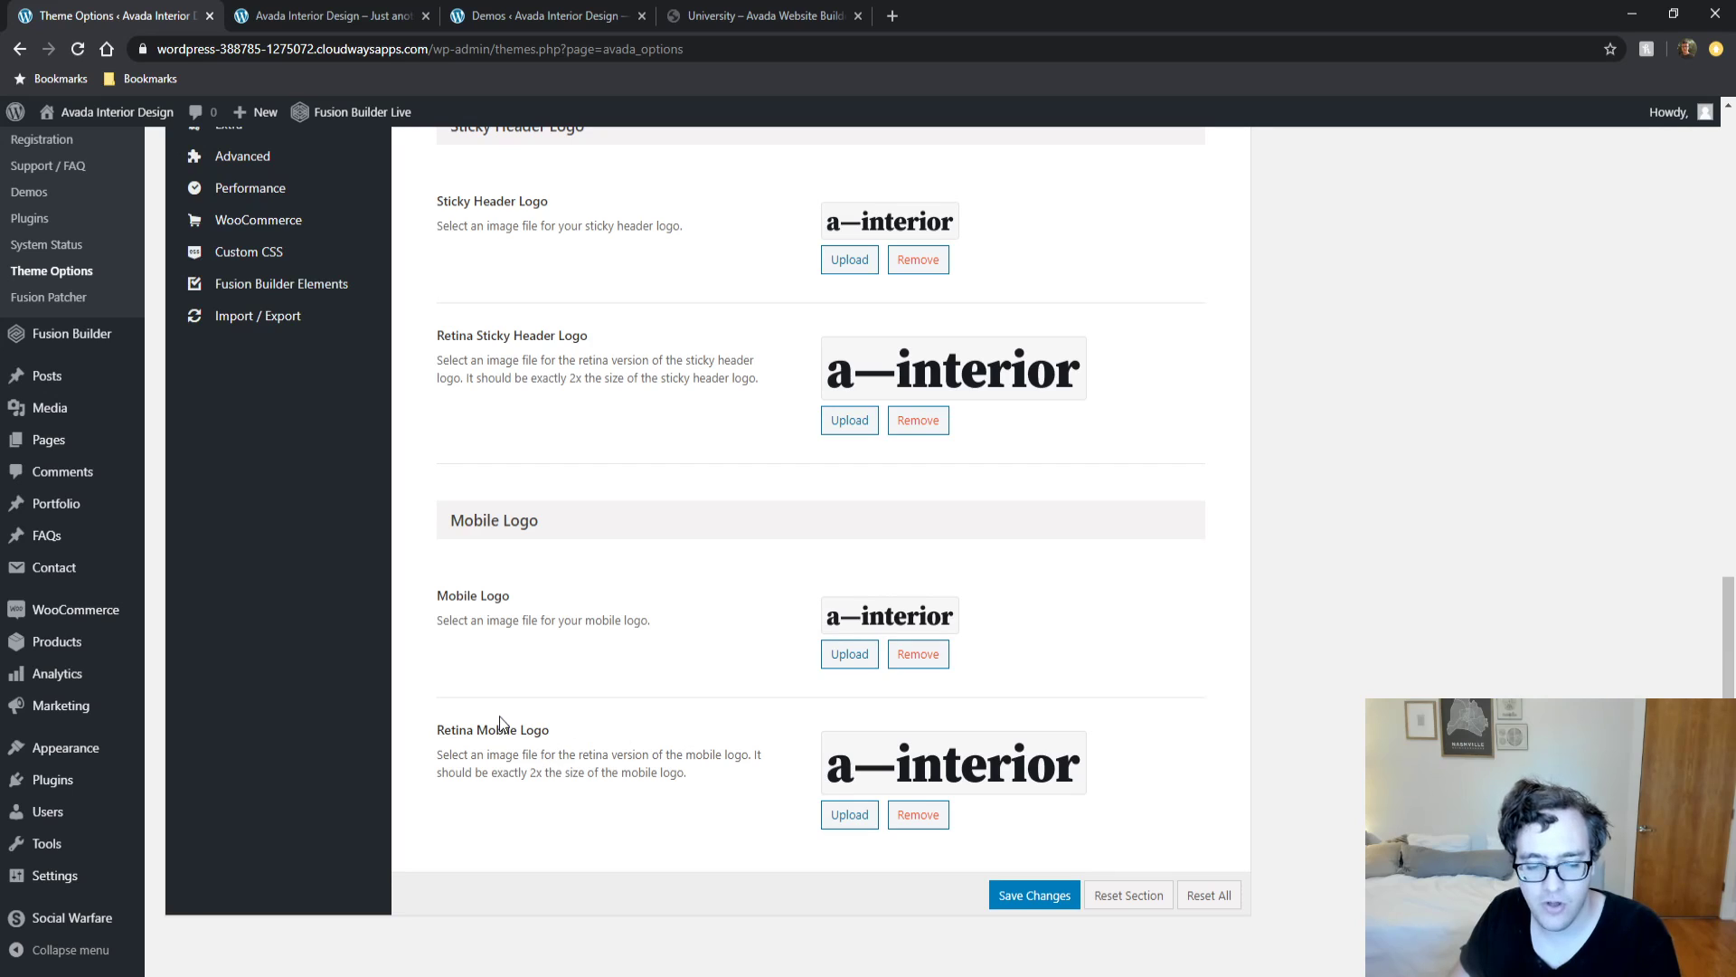
scroll(517, 660, "up", 7)
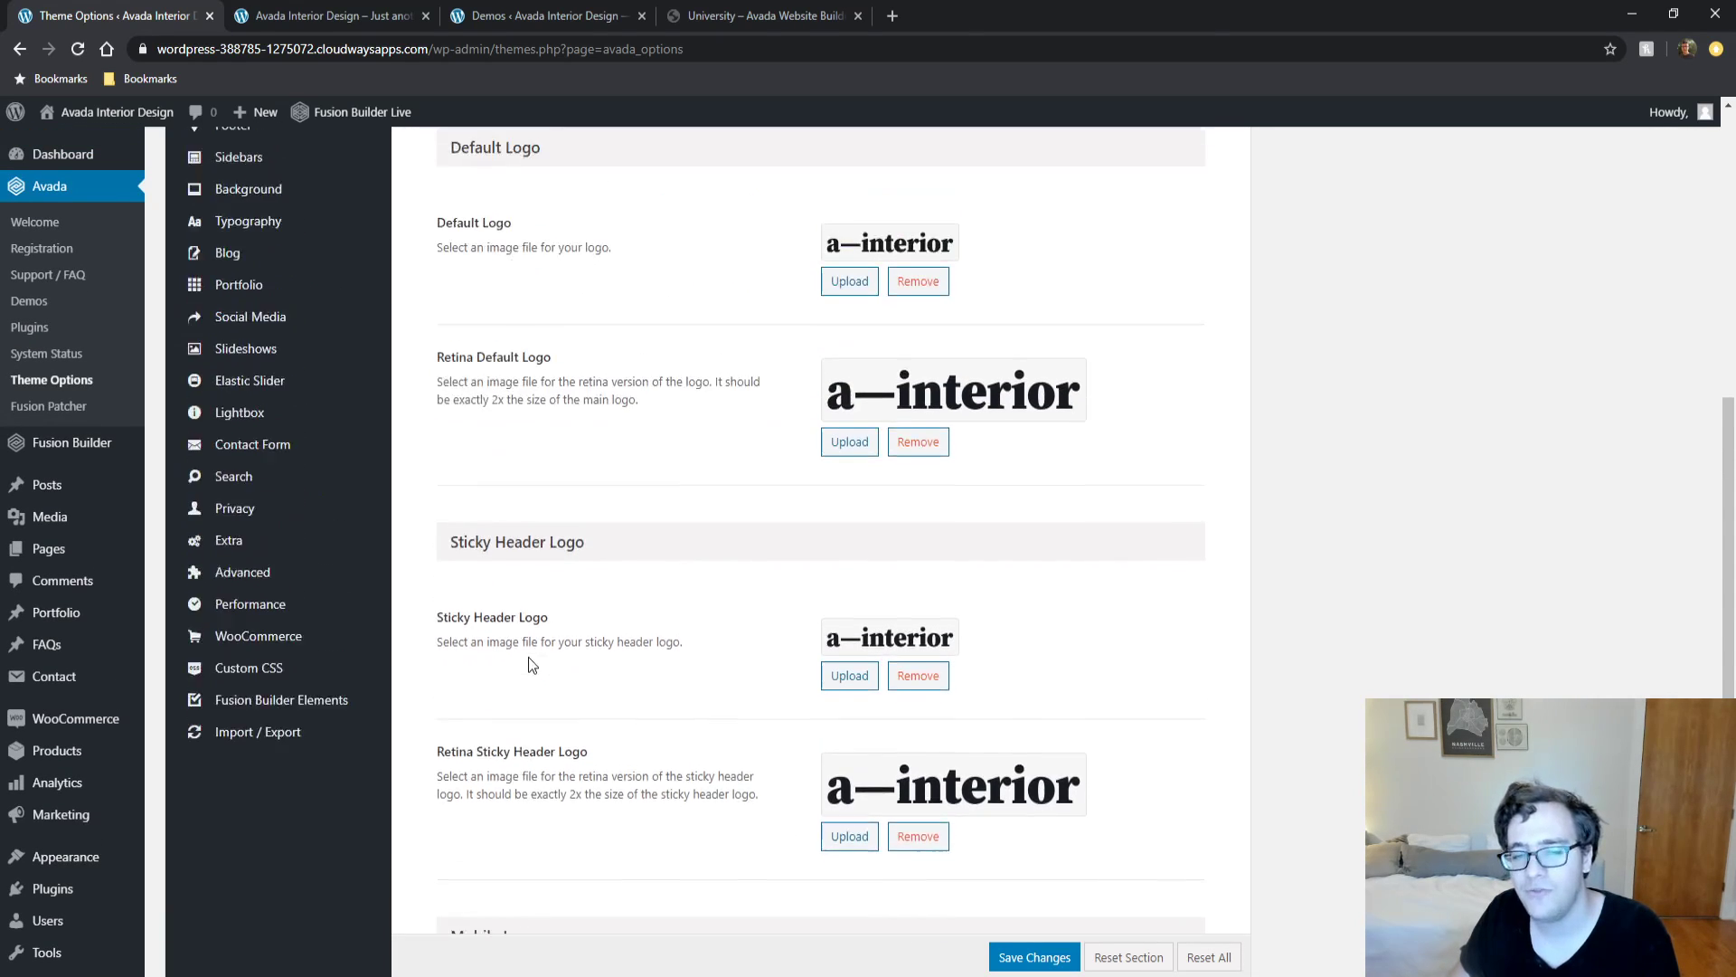
scroll(622, 529, "up", 3)
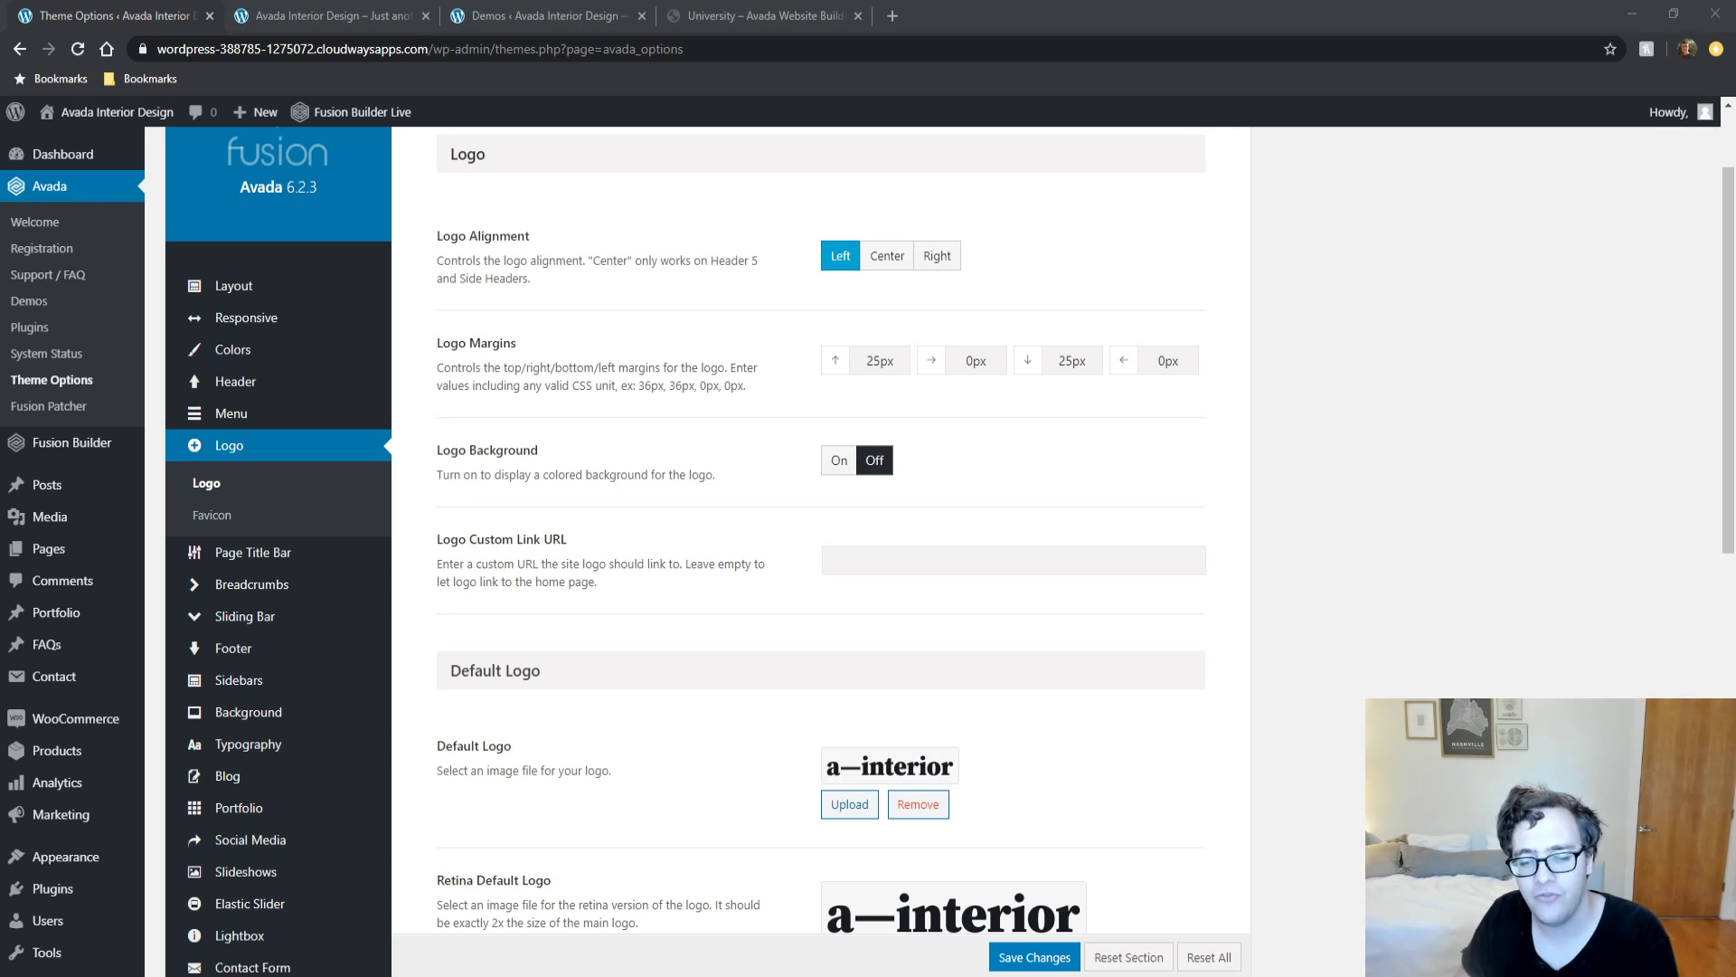
Open the Favicon options and examine the favicon, Apple iPhone and Apple iPad icon upload settings.
left_click(644, 949)
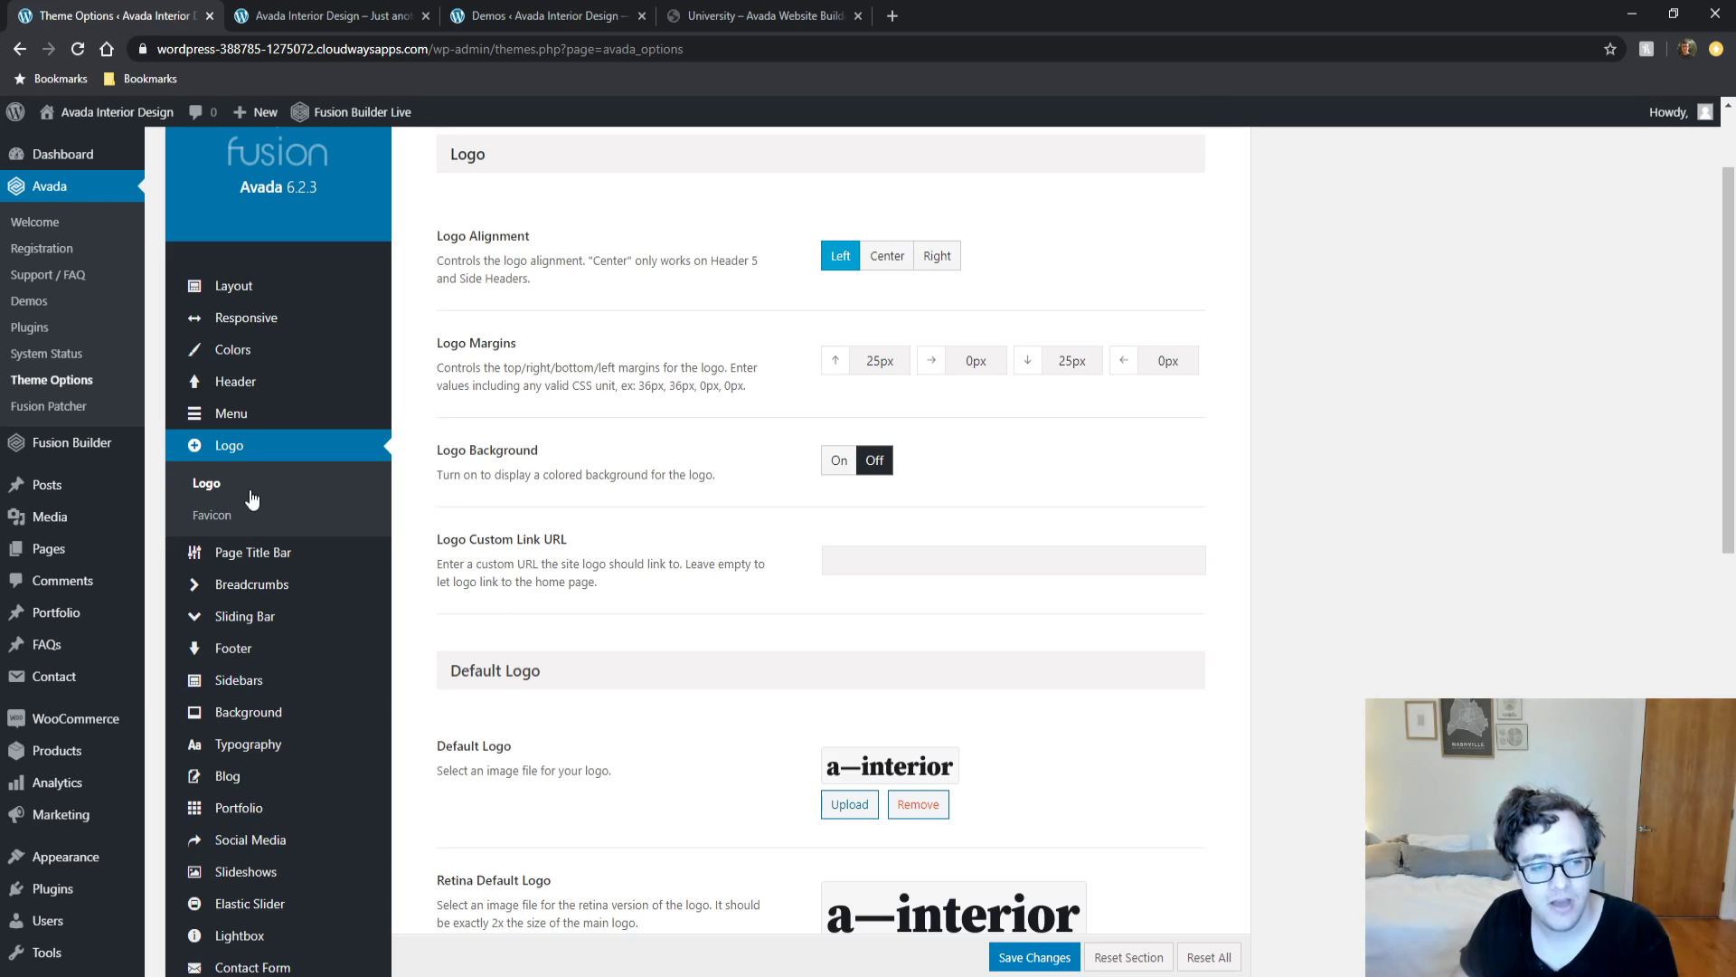
left_click(213, 514)
scroll(542, 524, "up", 2)
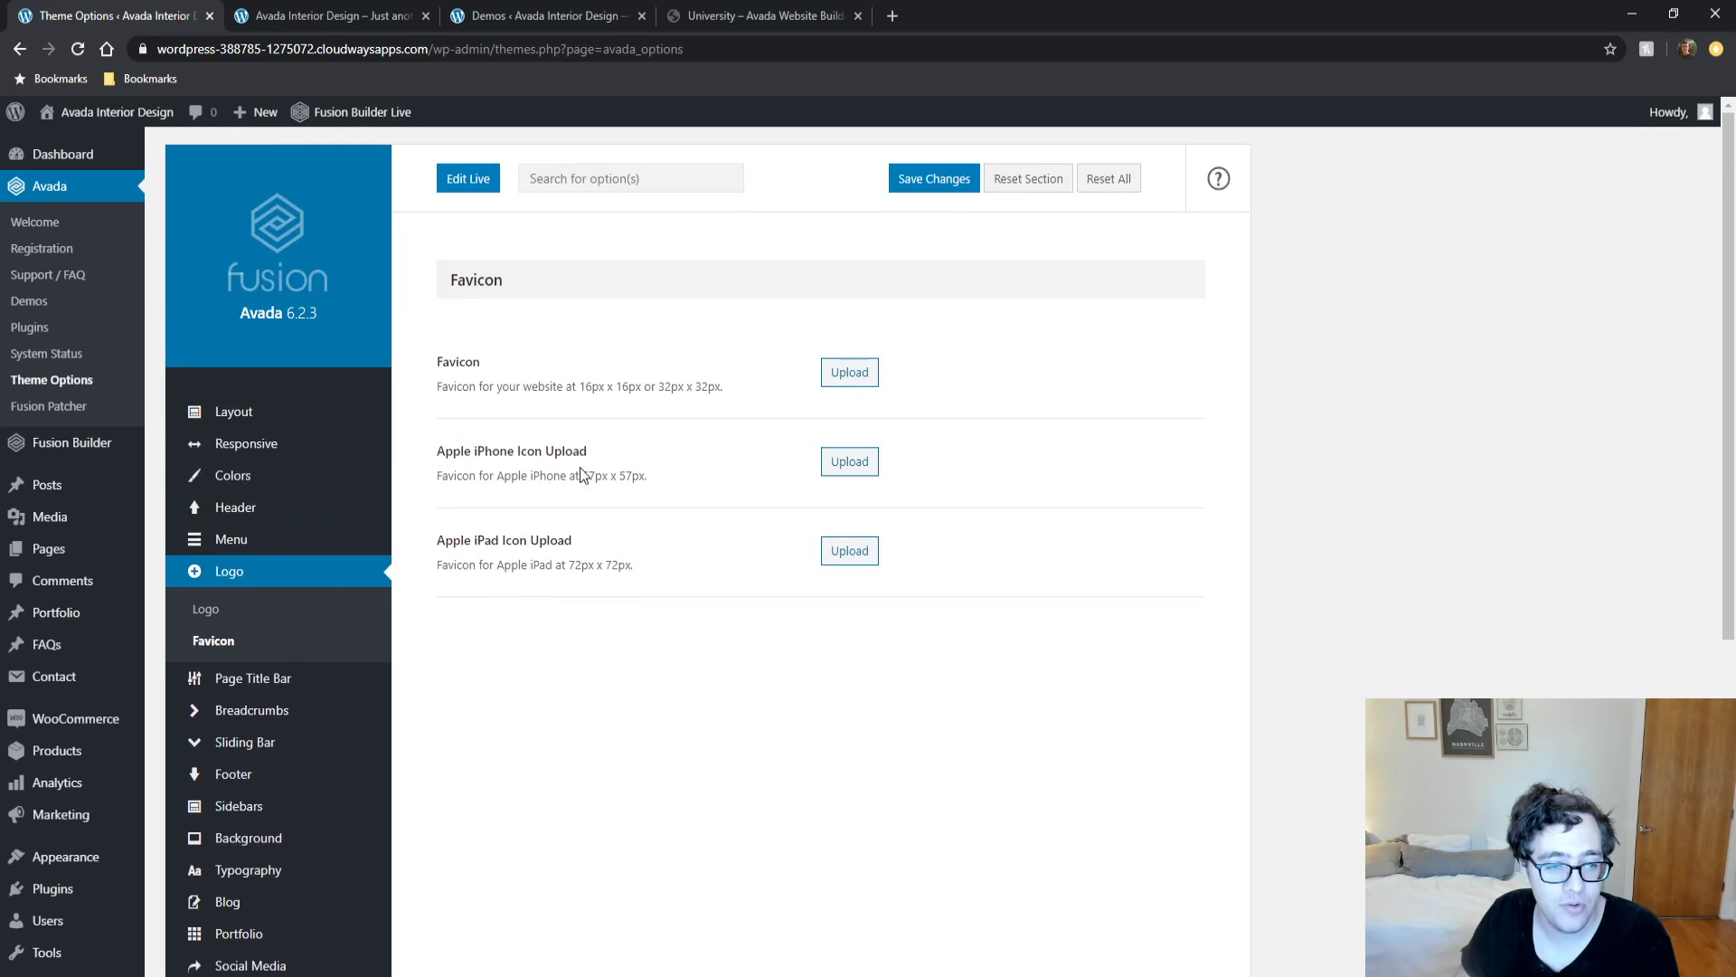
Review the favicon, Apple iPhone and Apple iPad icon upload options, and open the Page Title Bar settings.
left_click_drag(481, 368, 457, 364)
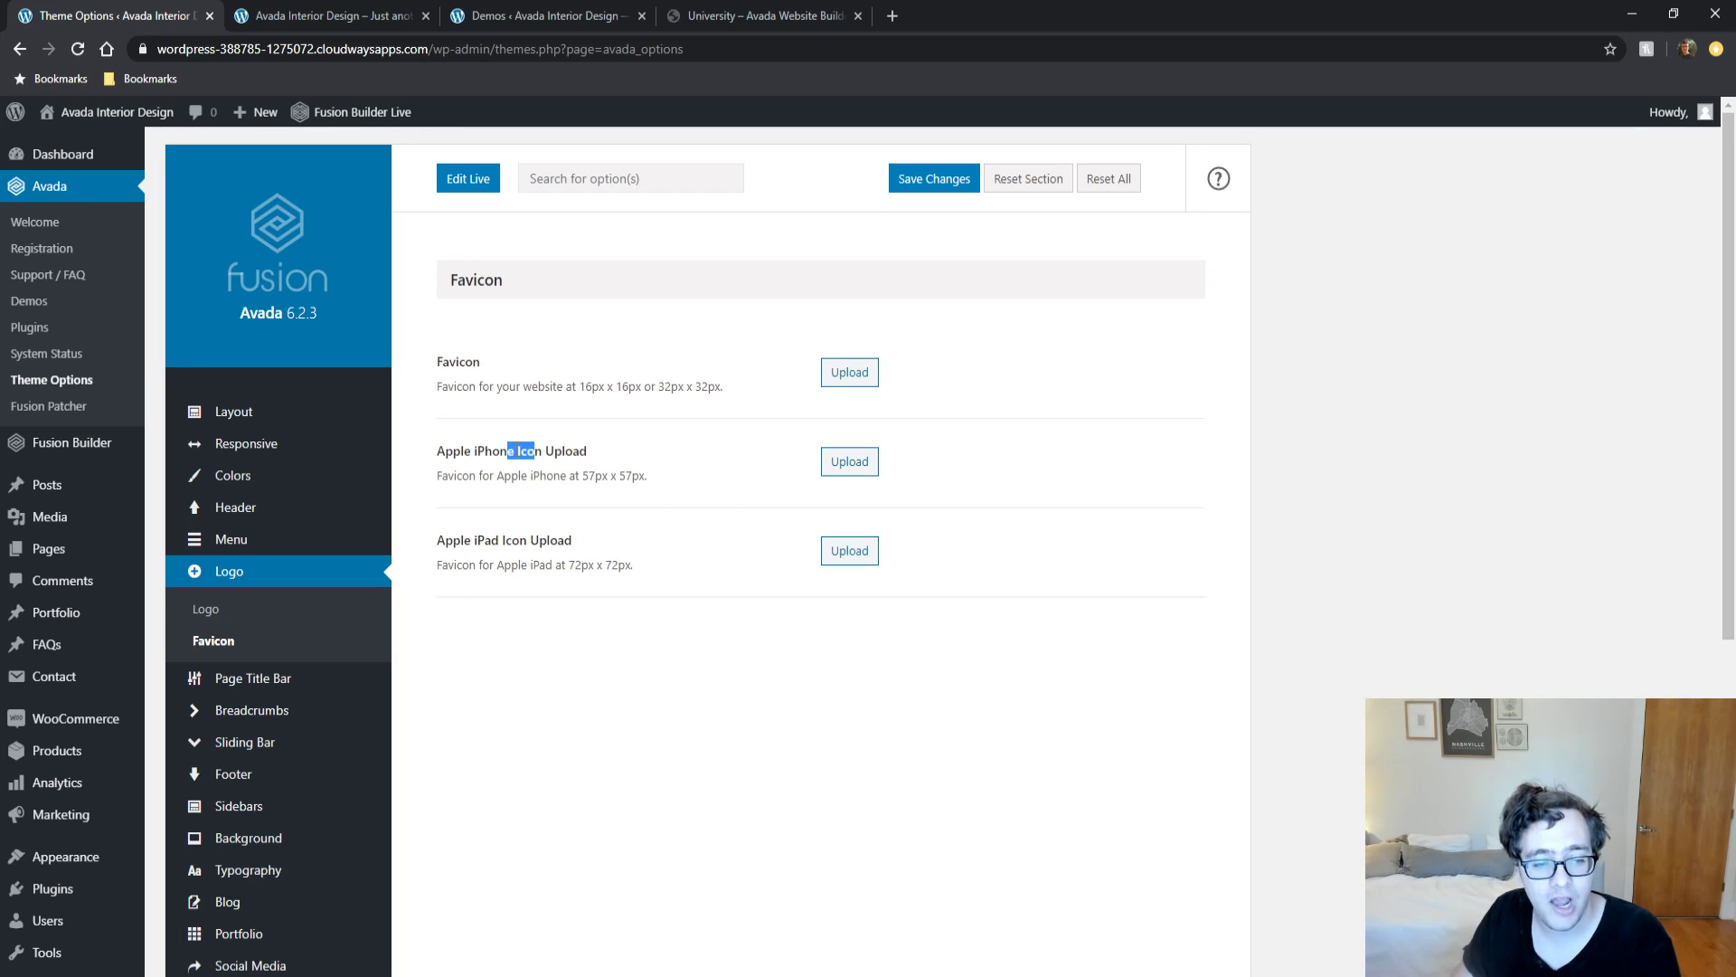
triple_click(533, 561)
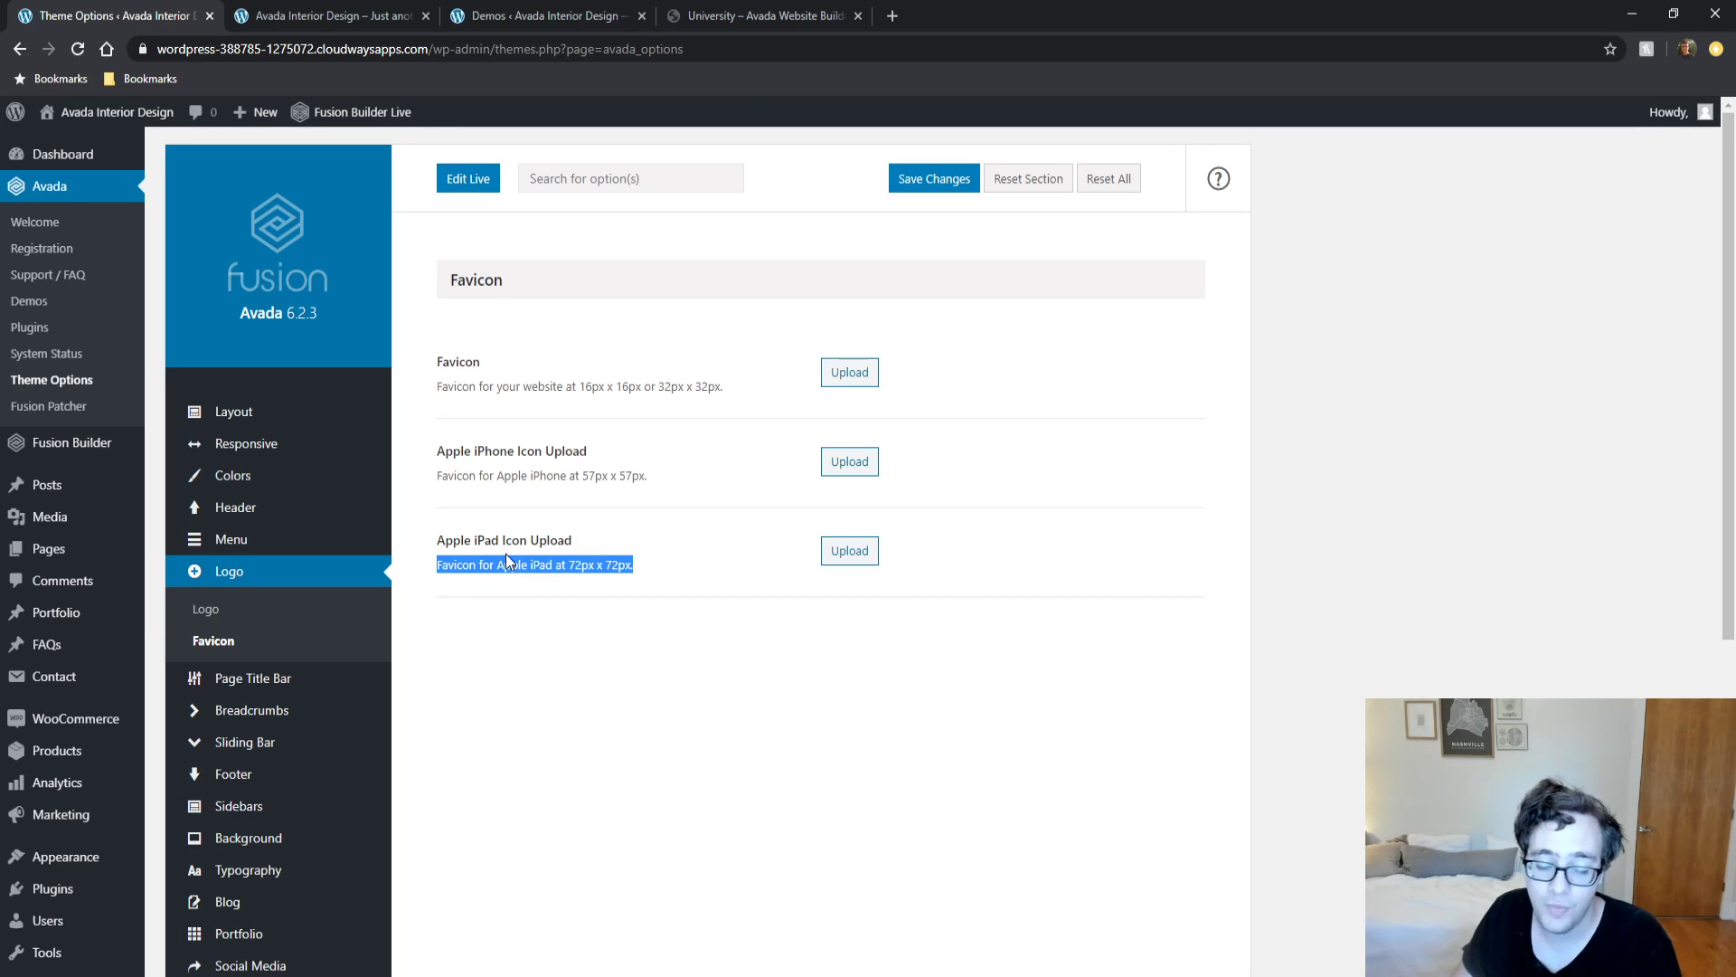
left_click(351, 683)
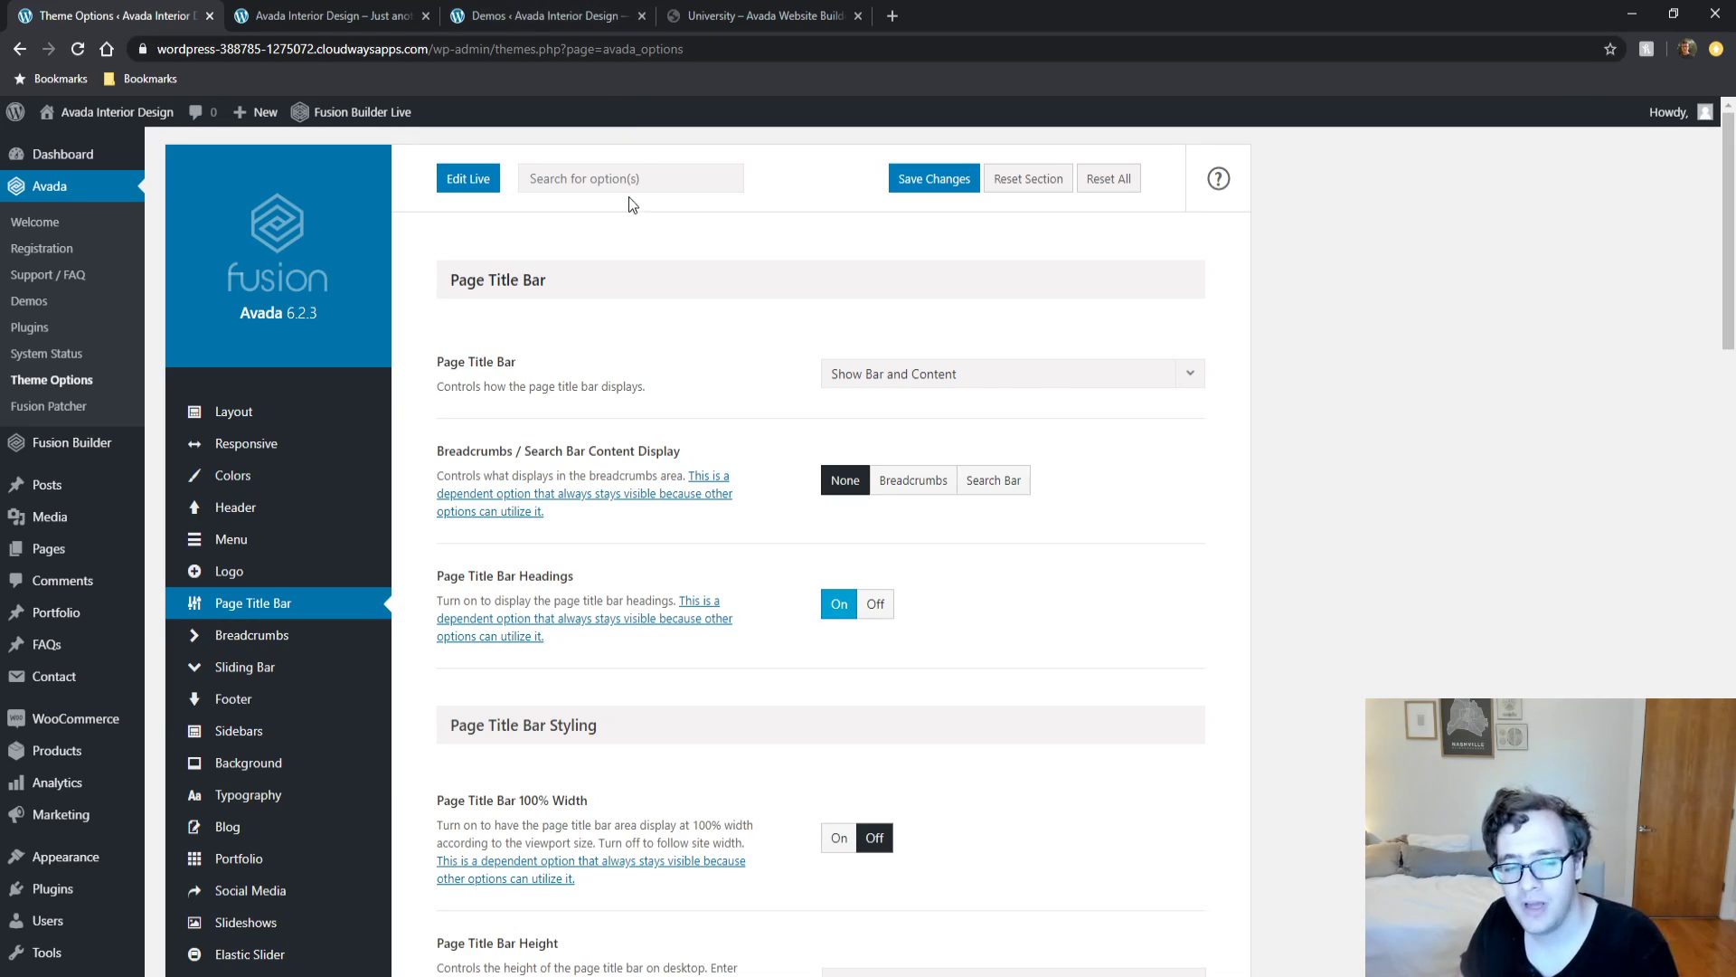
Open the live site's About page and Shop page to check how their page tops display.
left_click(493, 15)
left_click(402, 9)
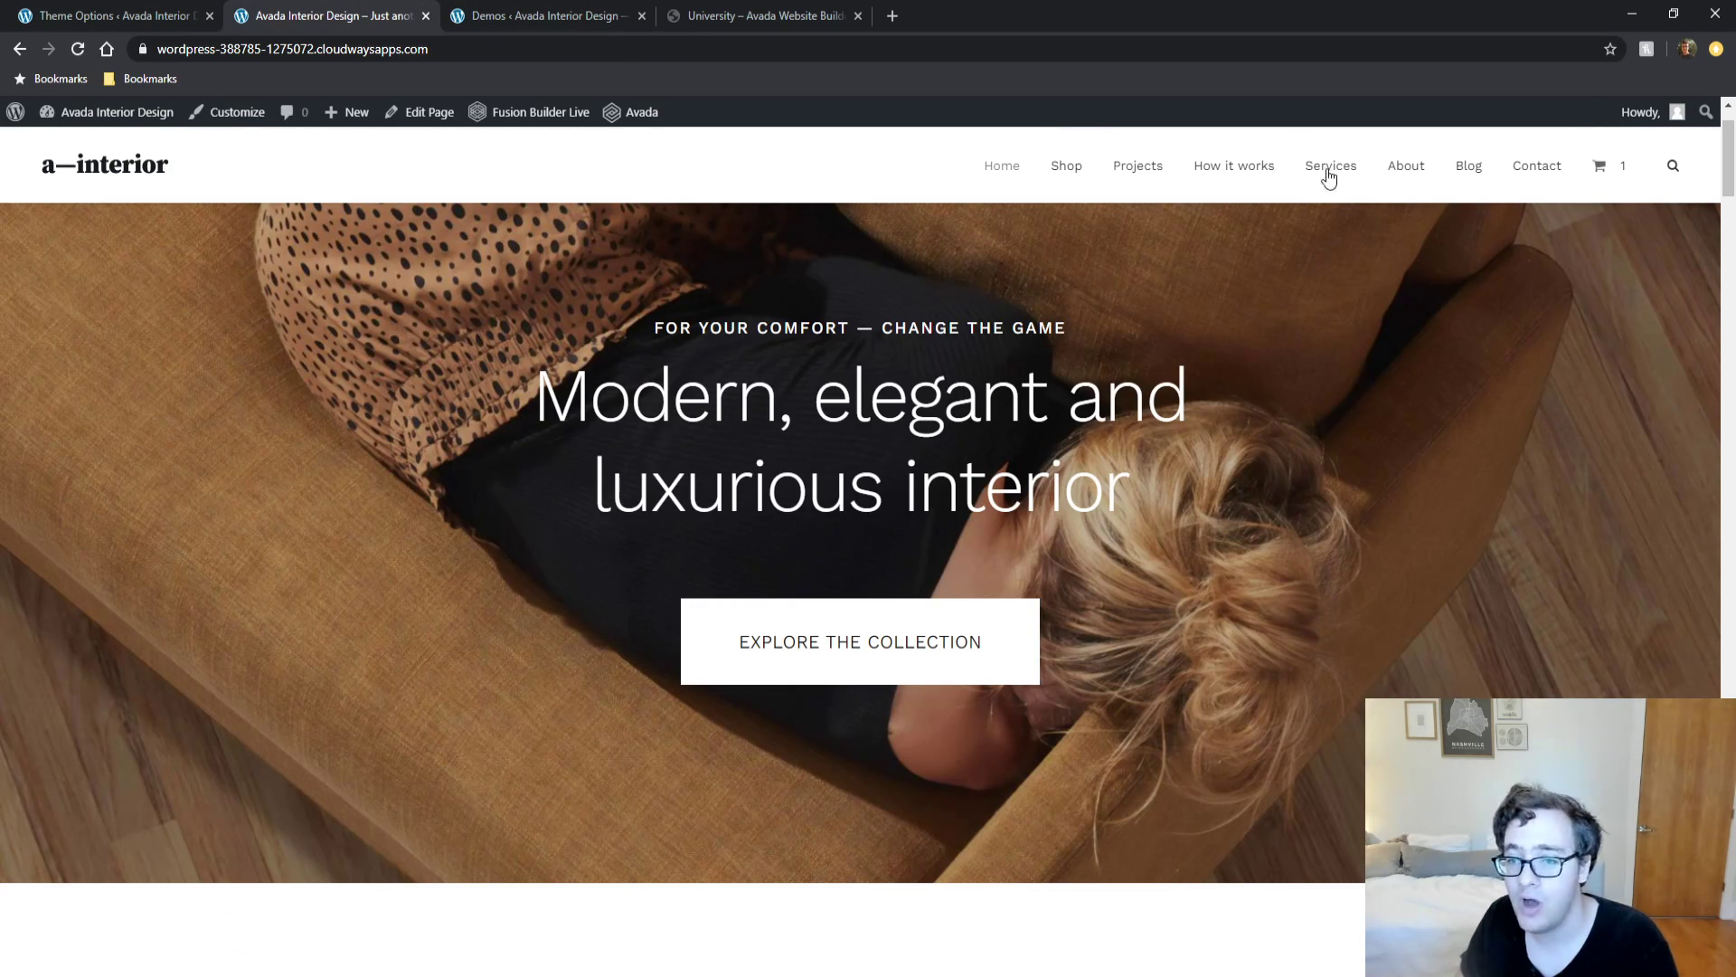
key("F5")
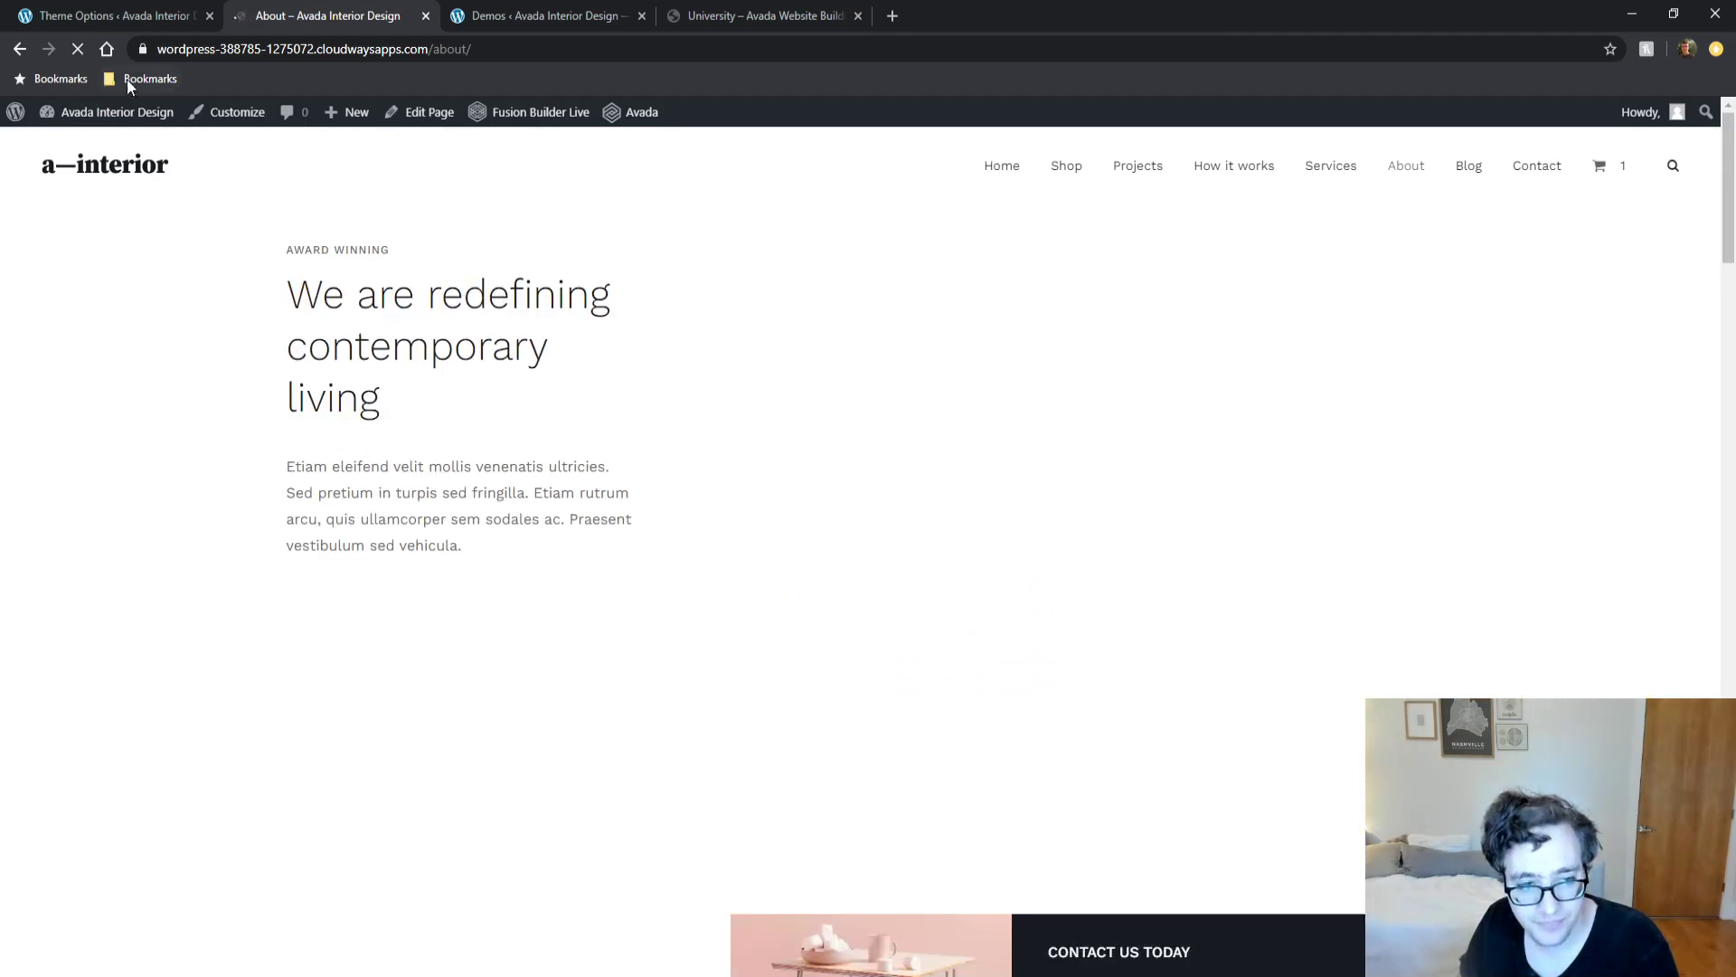
left_click(1066, 166)
Return to Theme Options and view the display choices for the Page Title Bar, leaving the setting as it is.
left_click(55, 16)
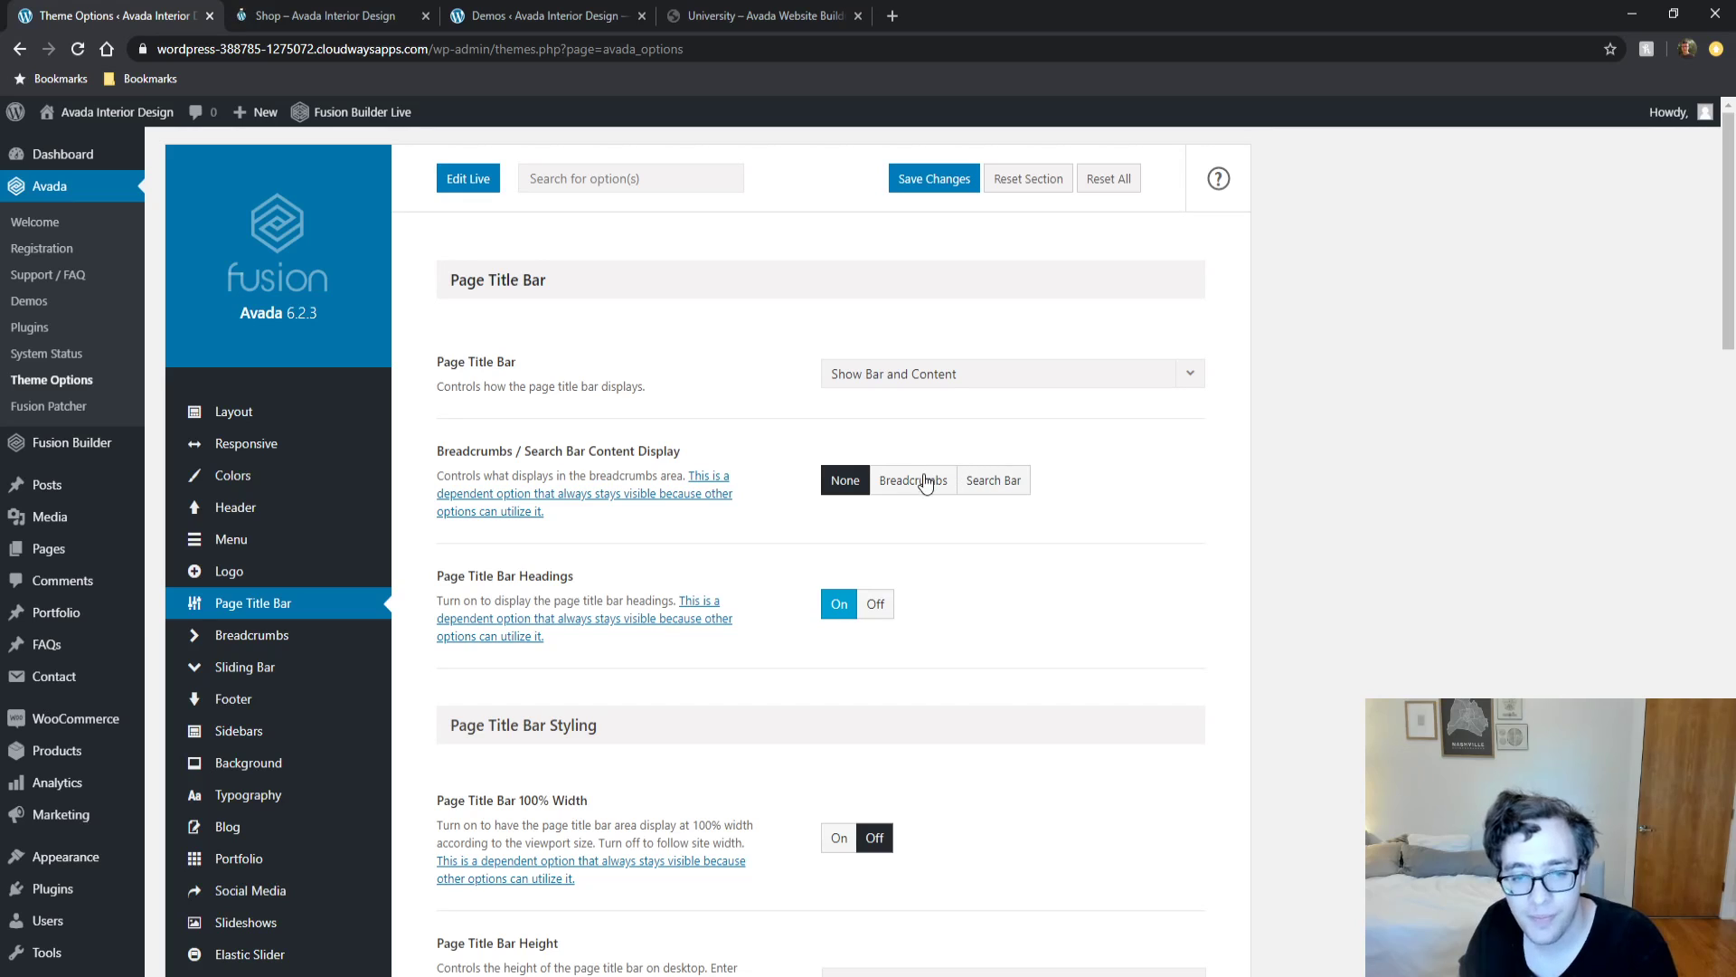
left_click(975, 374)
left_click(1523, 391)
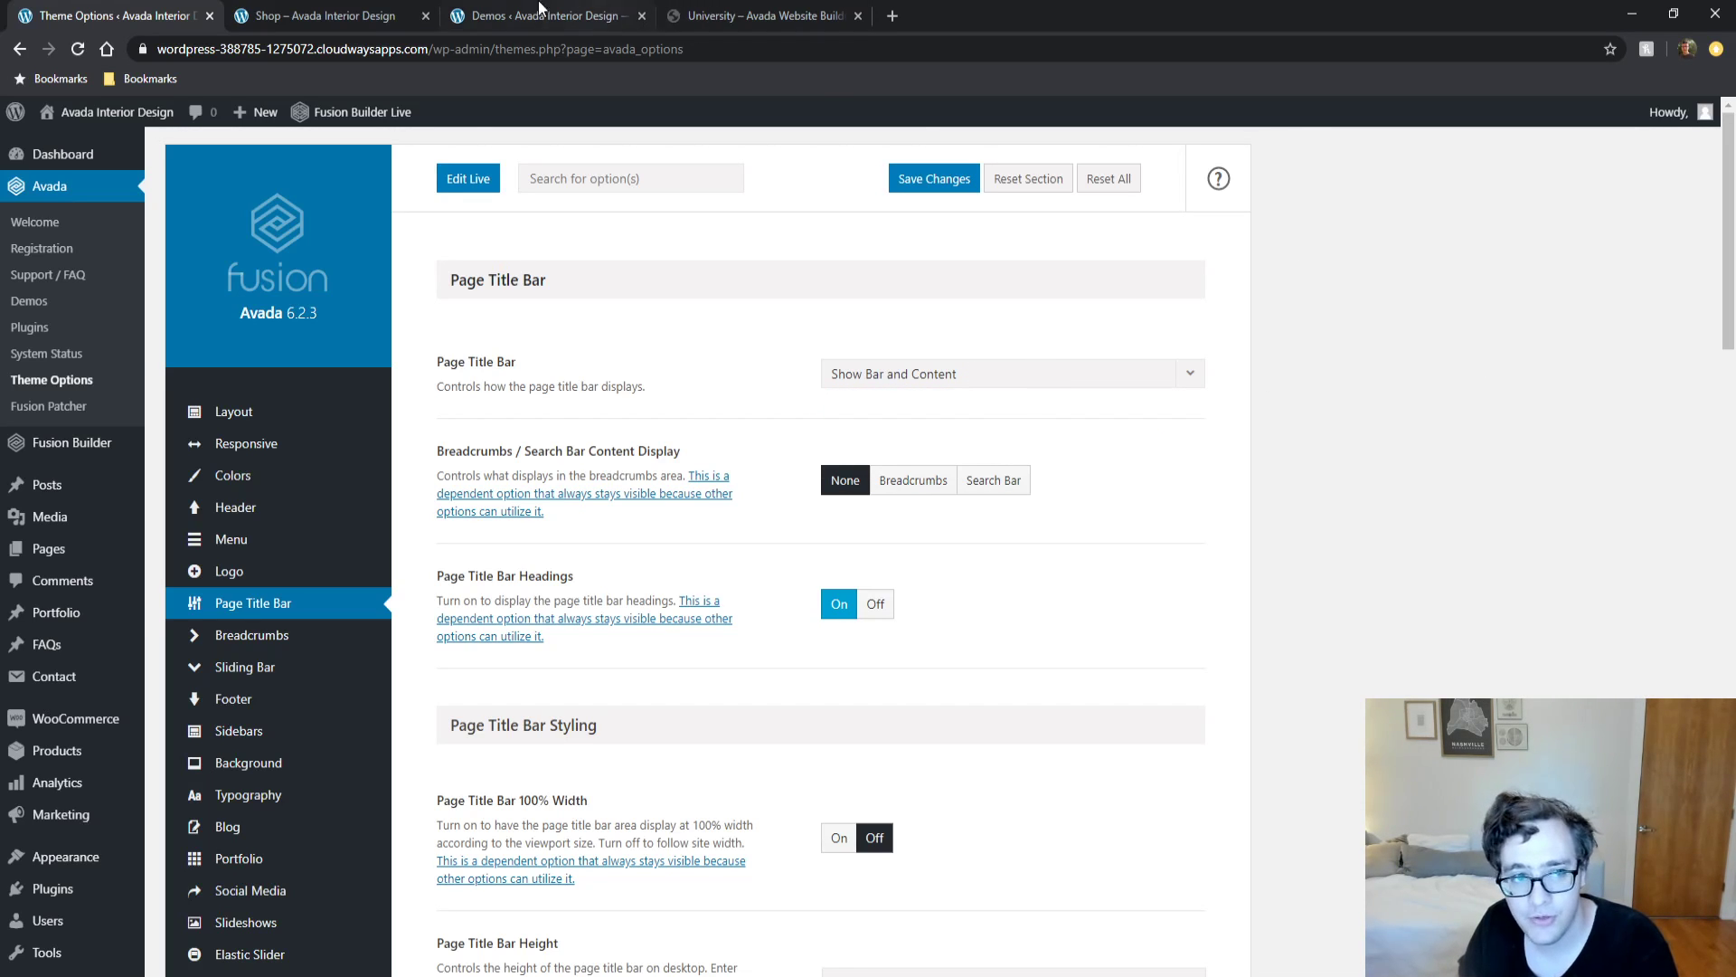
Open the Golden Lamp product from the live site's Shop page and compare its title bar with the Page Title Bar options.
left_click(330, 16)
scroll(537, 621, "down", 5)
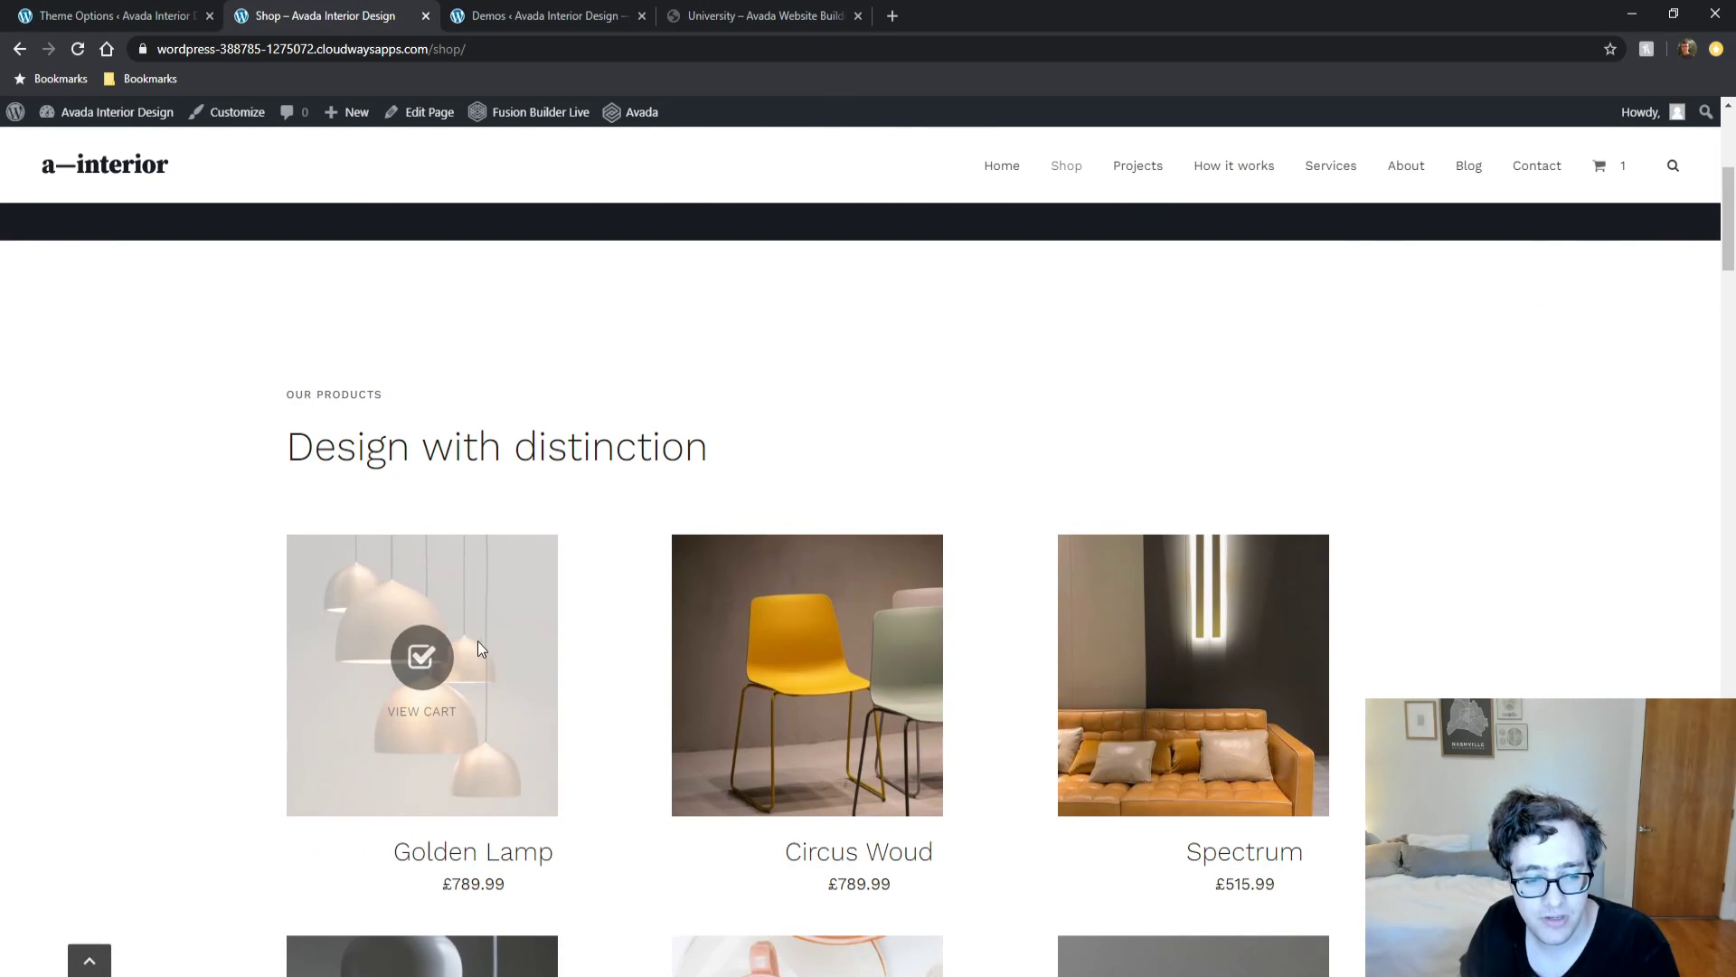
left_click_drag(513, 855, 539, 859)
left_click(323, 701)
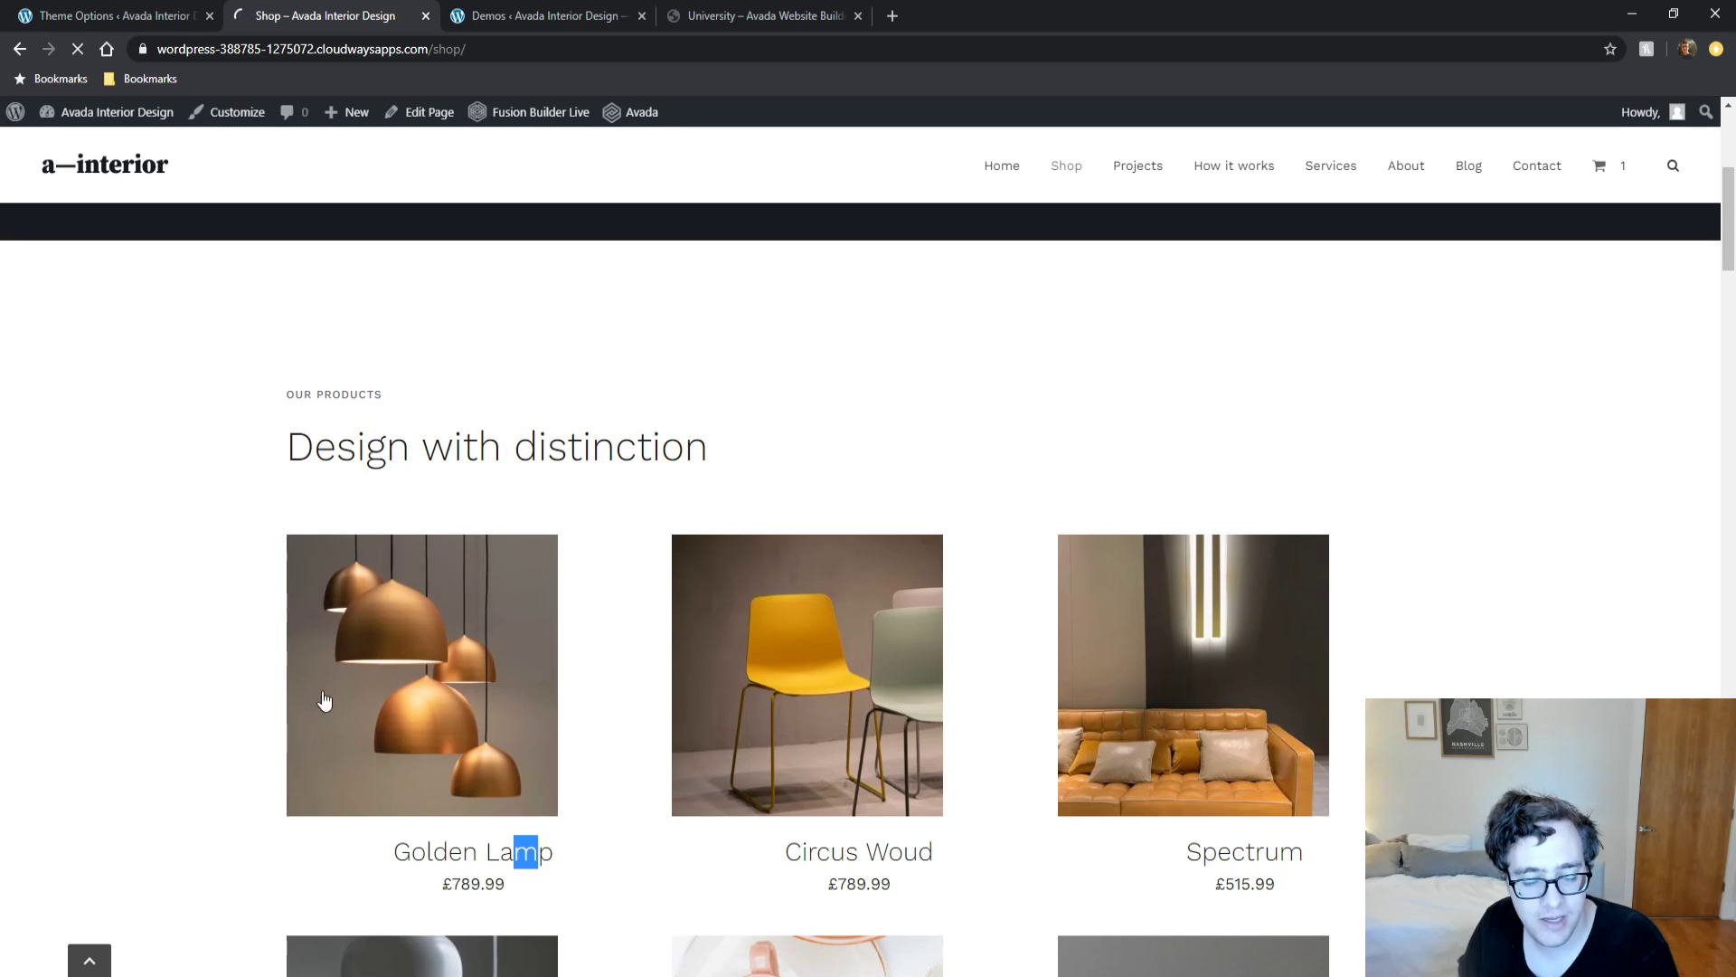
left_click(172, 16)
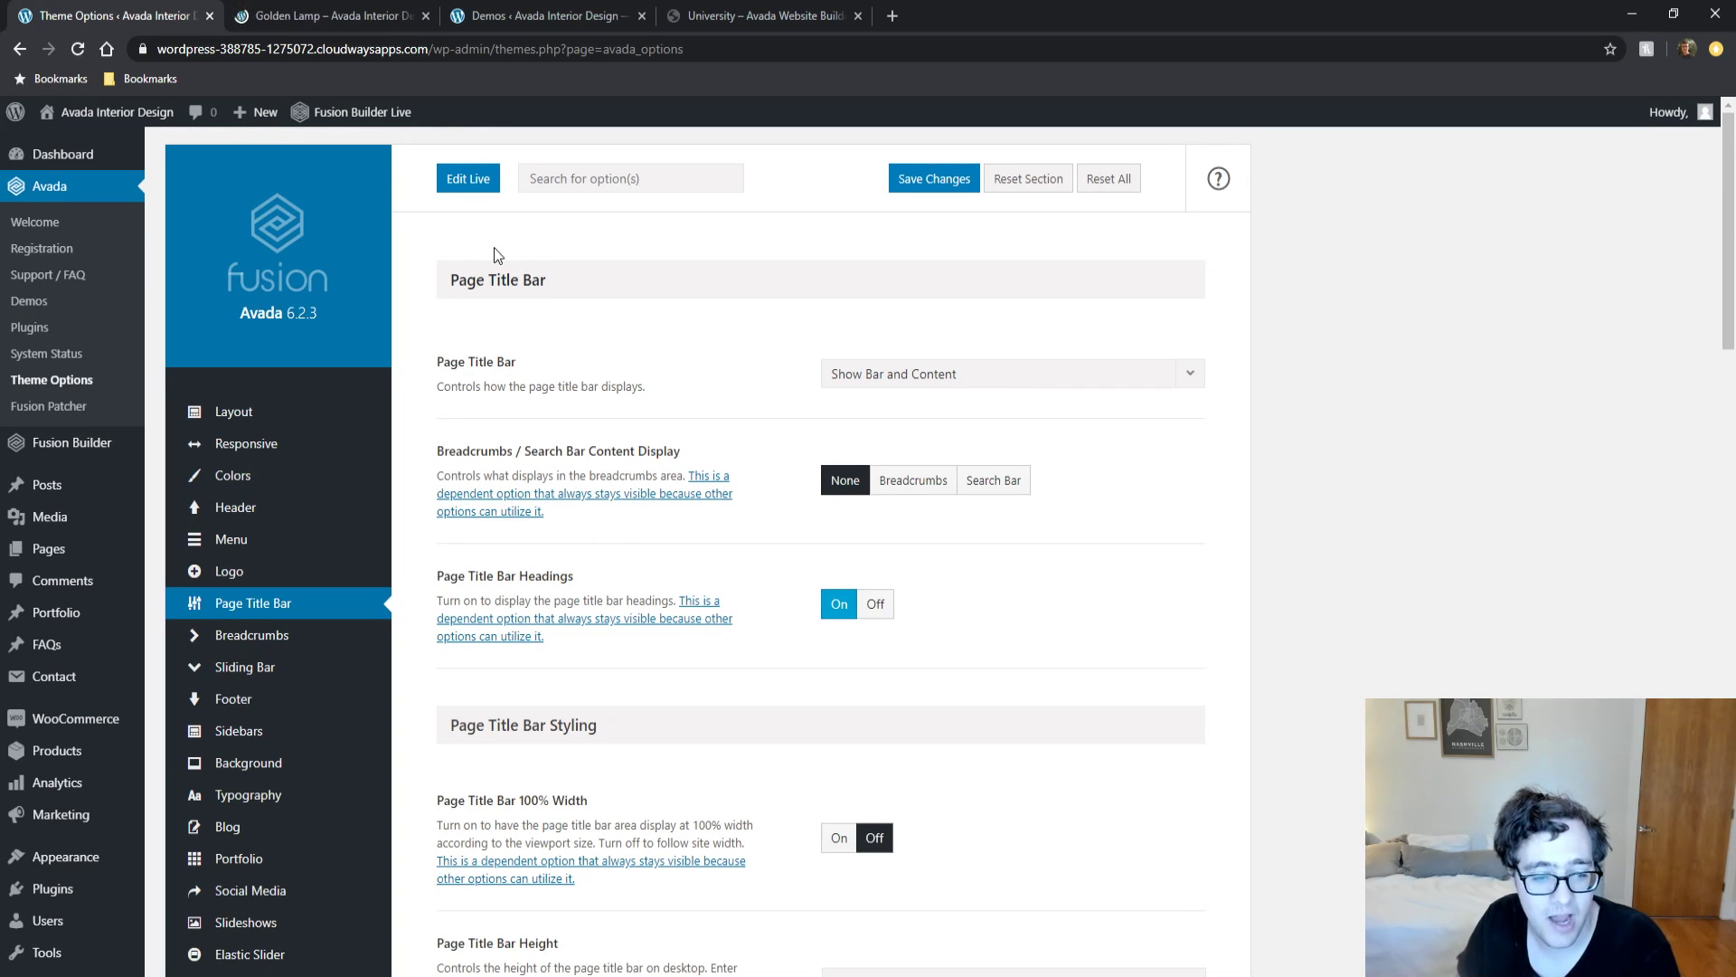
scroll(567, 452, "down", 1)
left_click(298, 16)
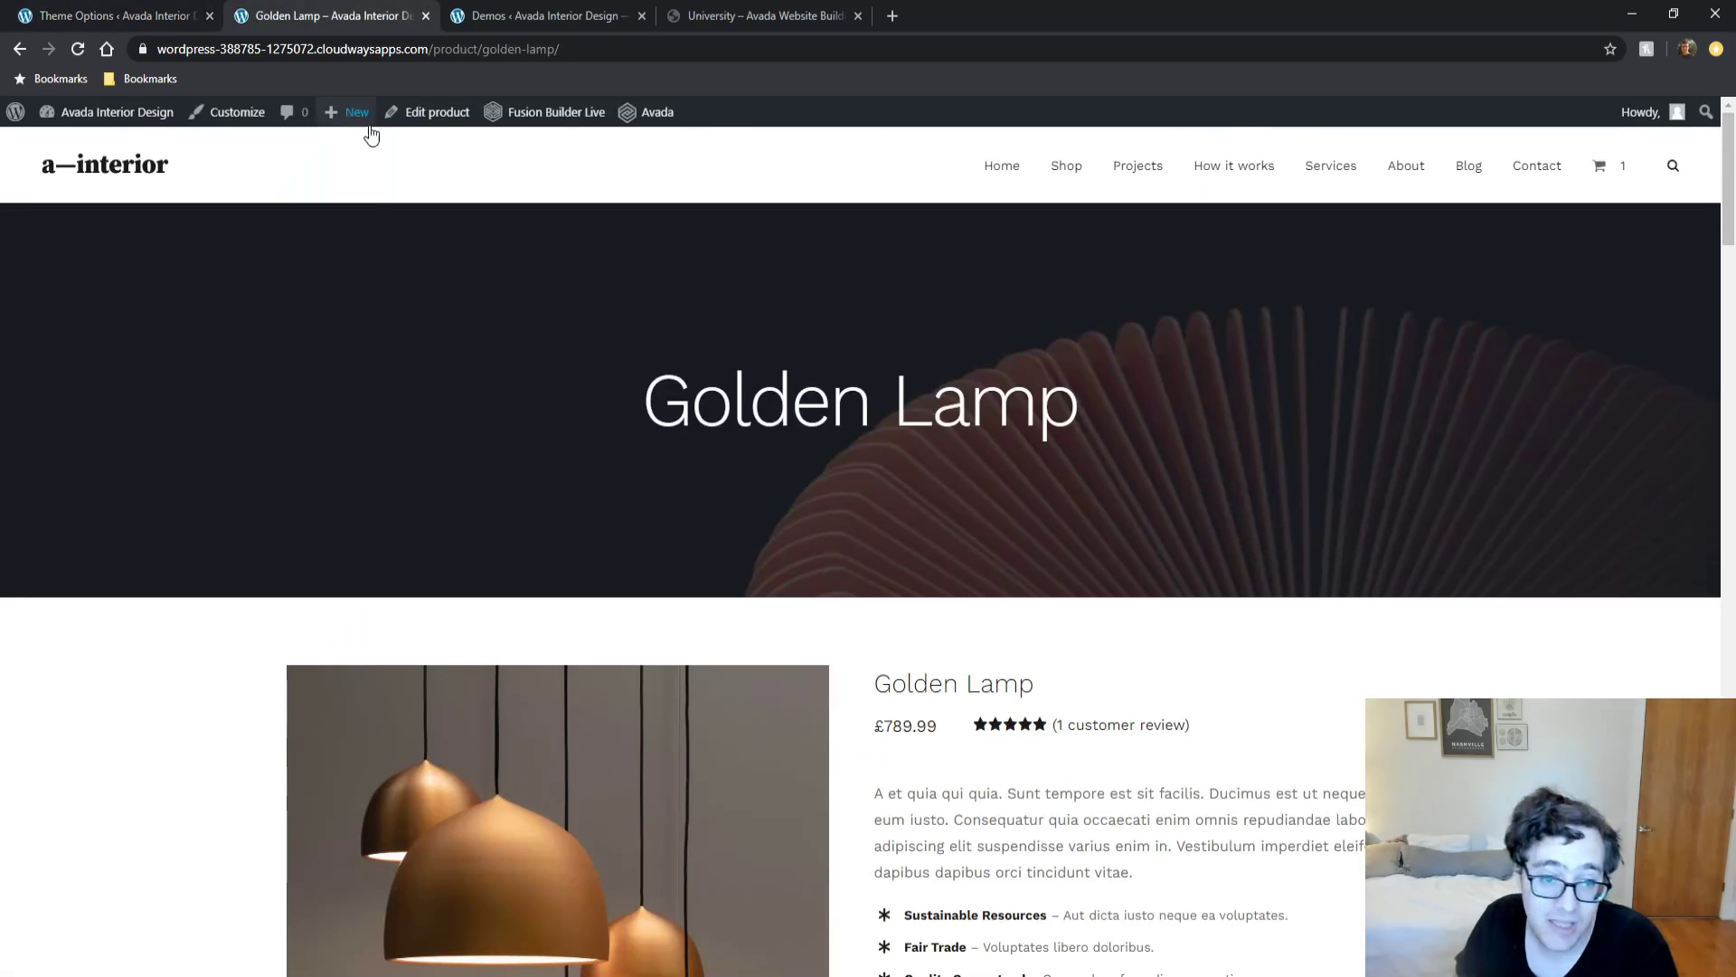
Look through the Golden Lamp product page, including its additional information, reviews and footer.
scroll(93, 527, "down", 15)
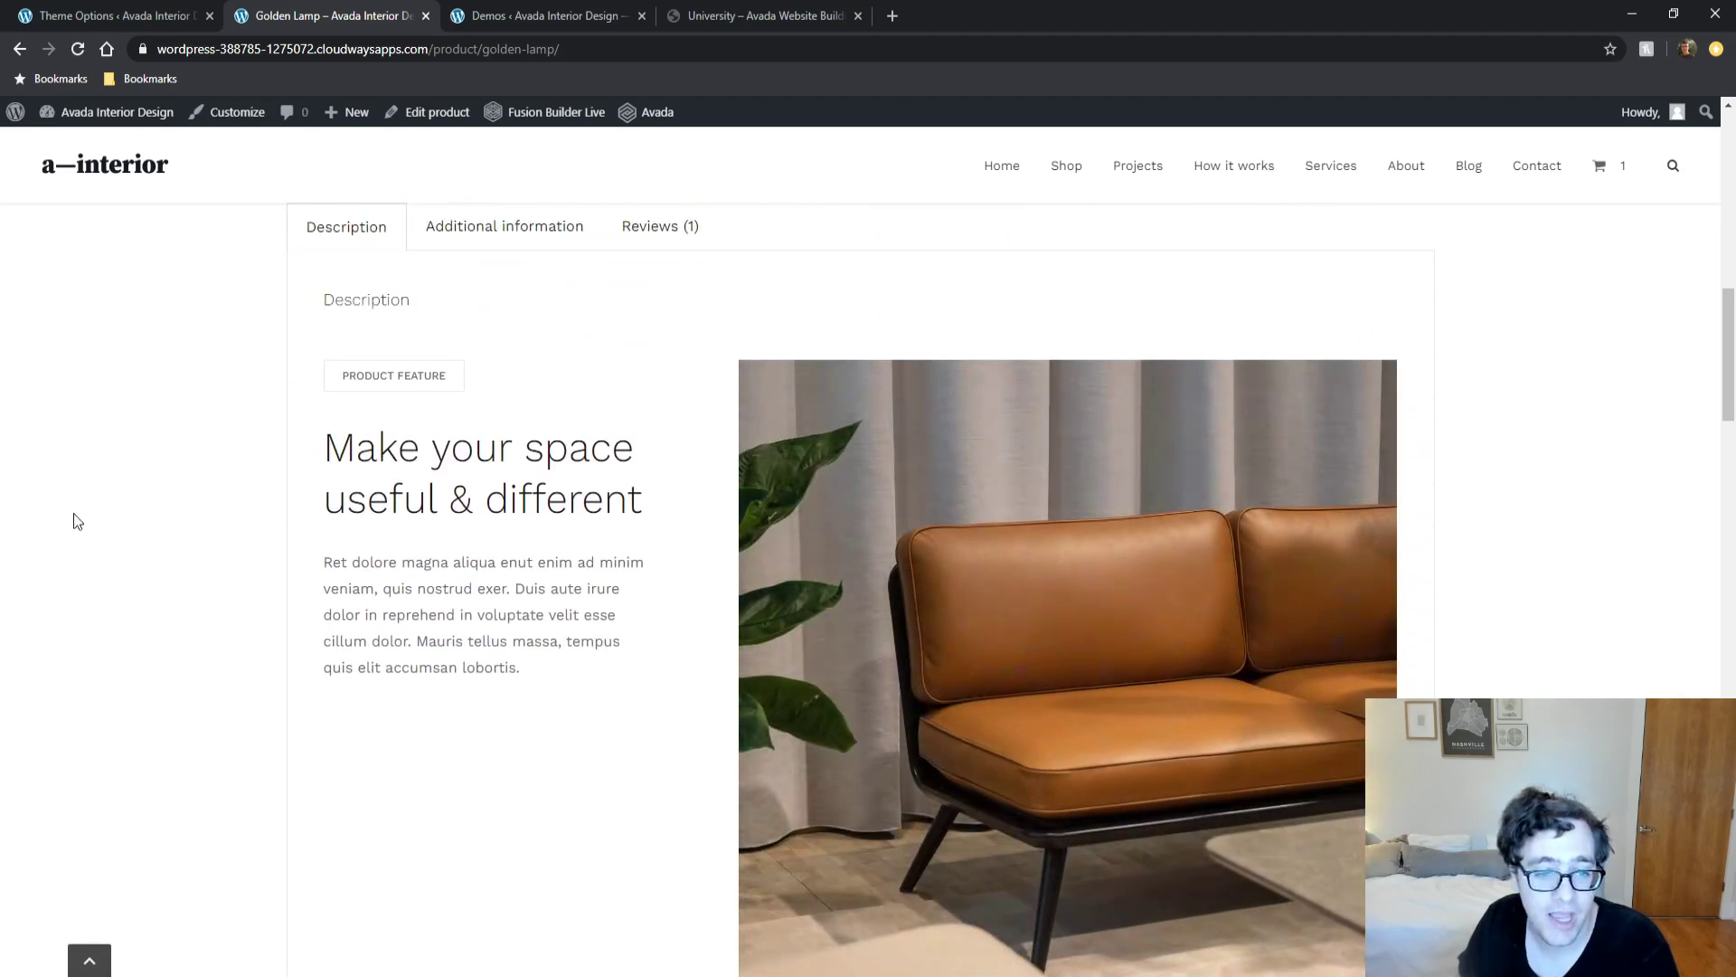
left_click(546, 226)
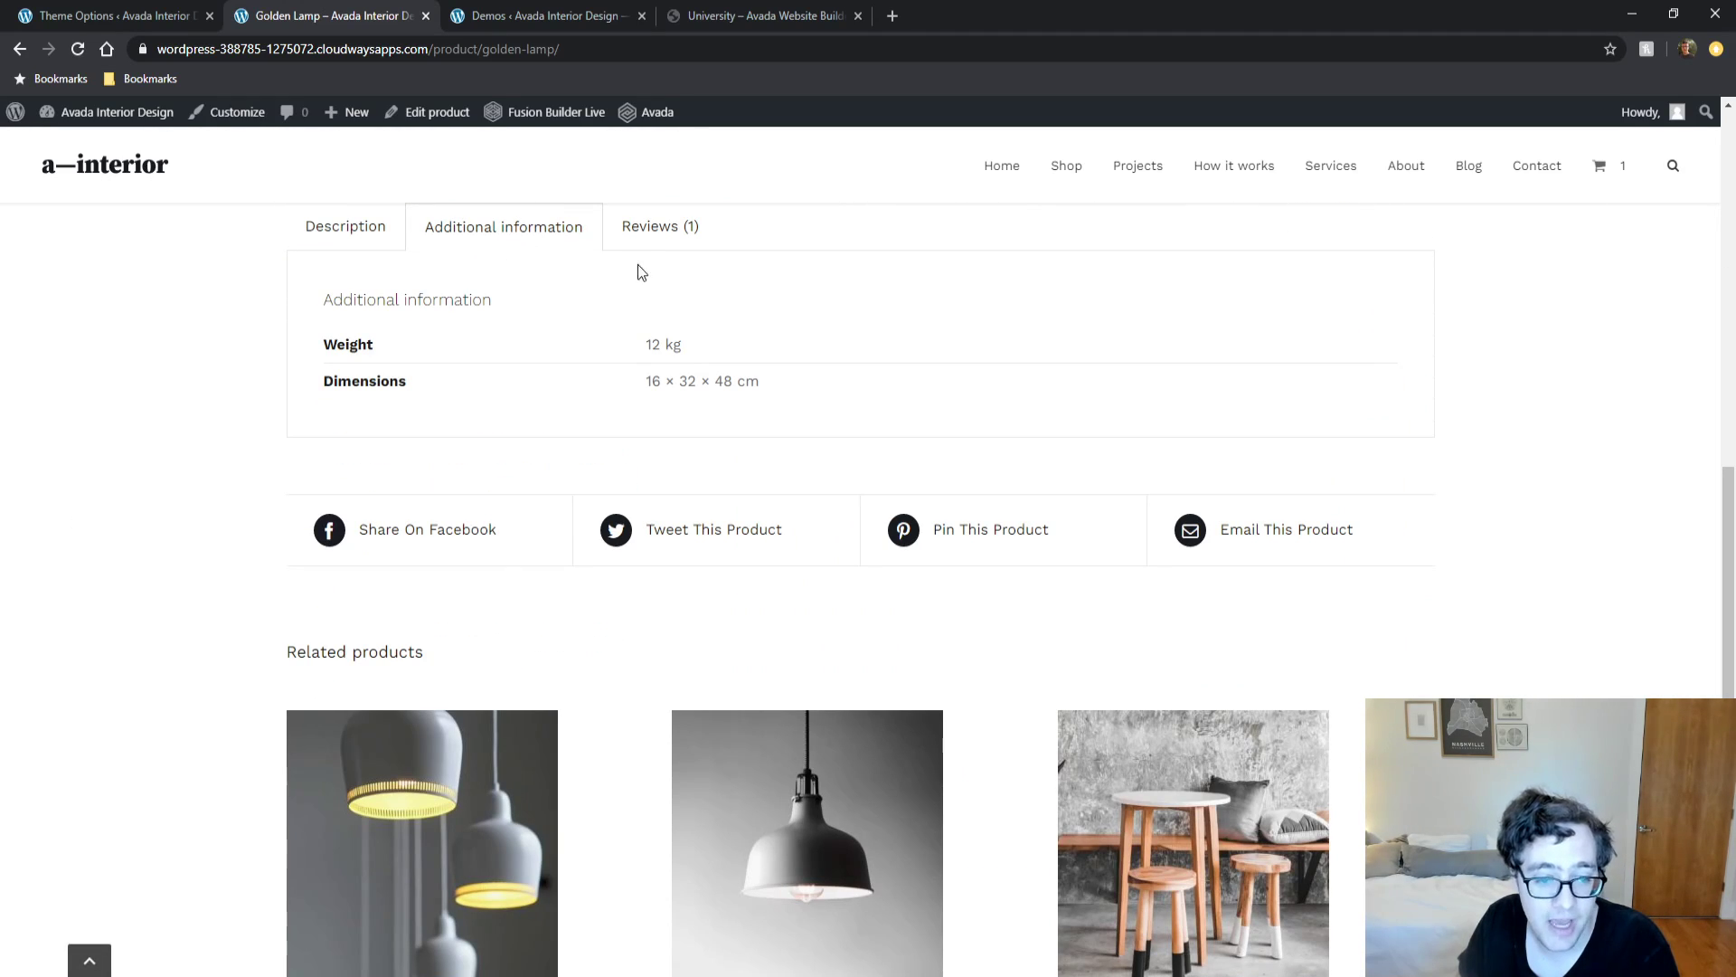
left_click(638, 238)
scroll(175, 561, "down", 15)
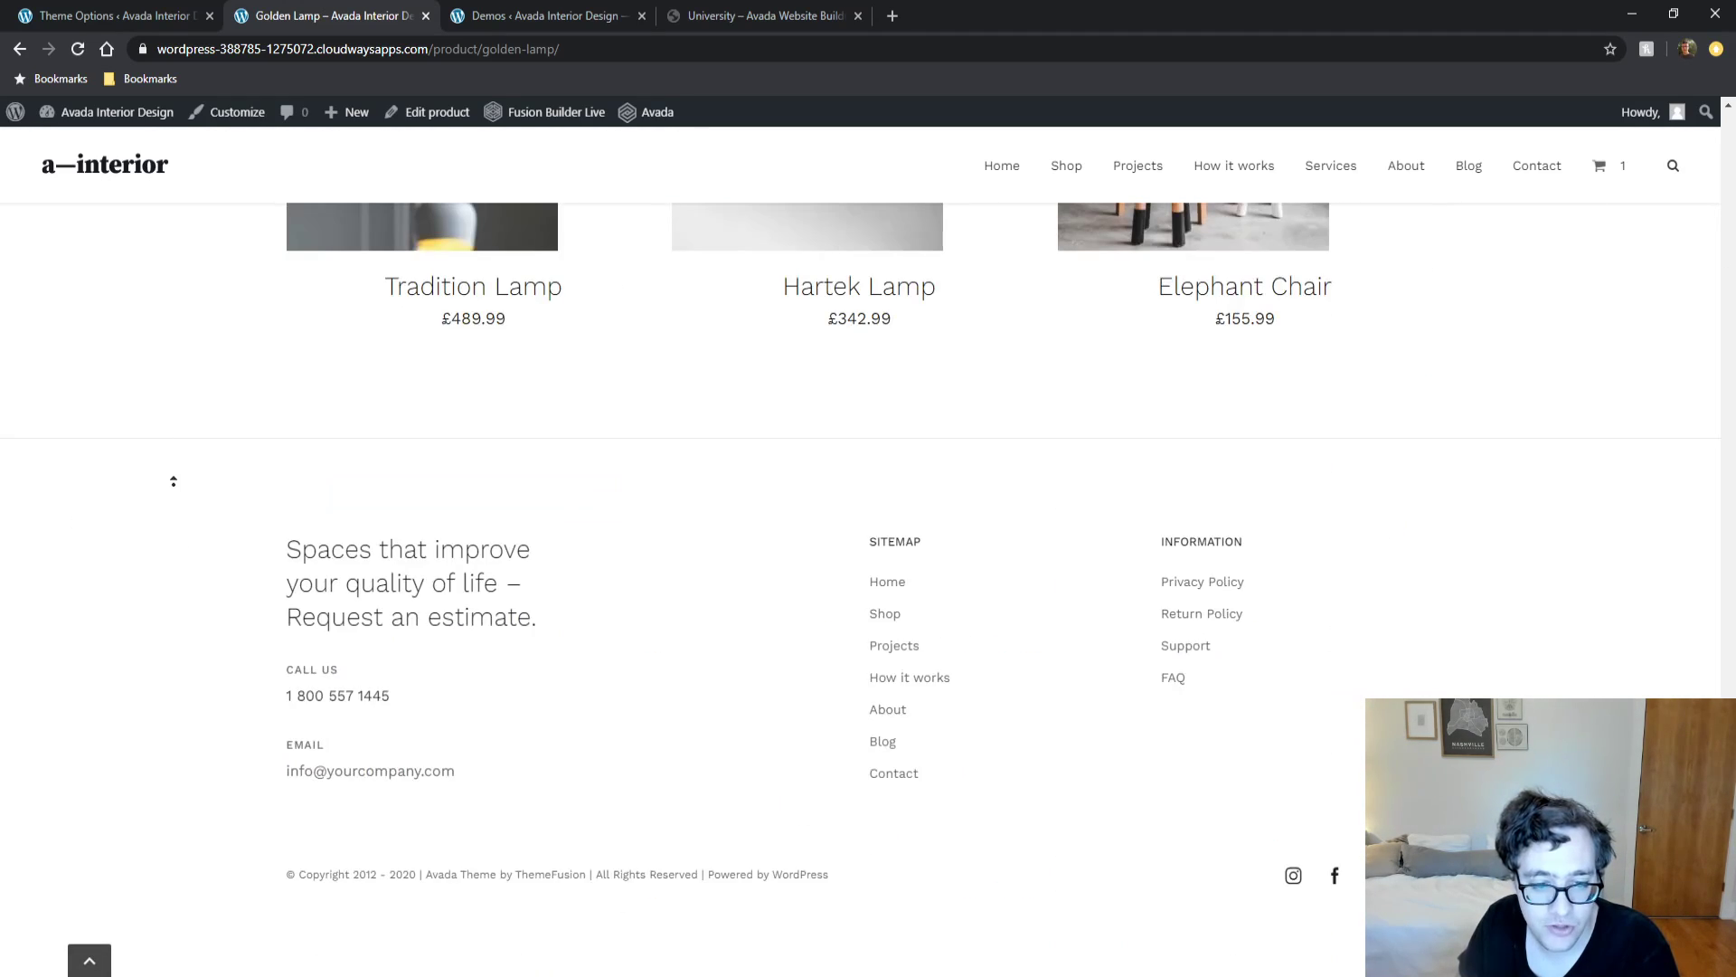
scroll(181, 452, "up", 20)
Review the Page Title Bar styling options in Theme Options and expand the Page Title Bar display choices.
left_click(52, 15)
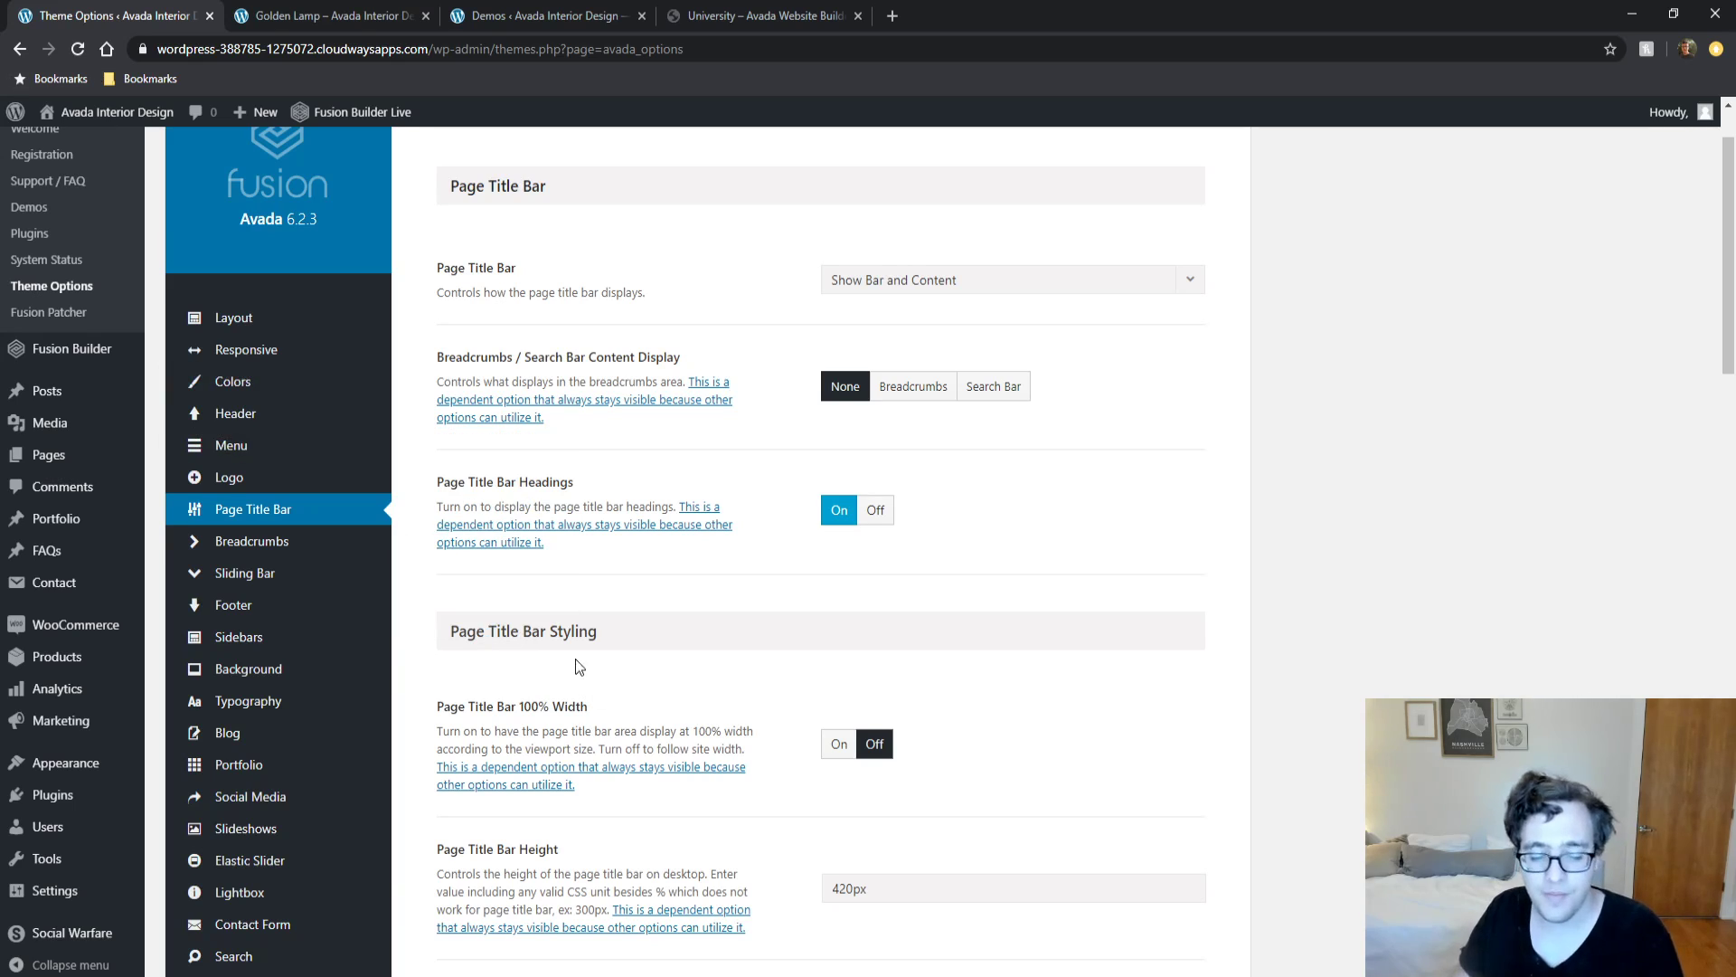
scroll(579, 667, "down", 5)
scroll(586, 643, "up", 6)
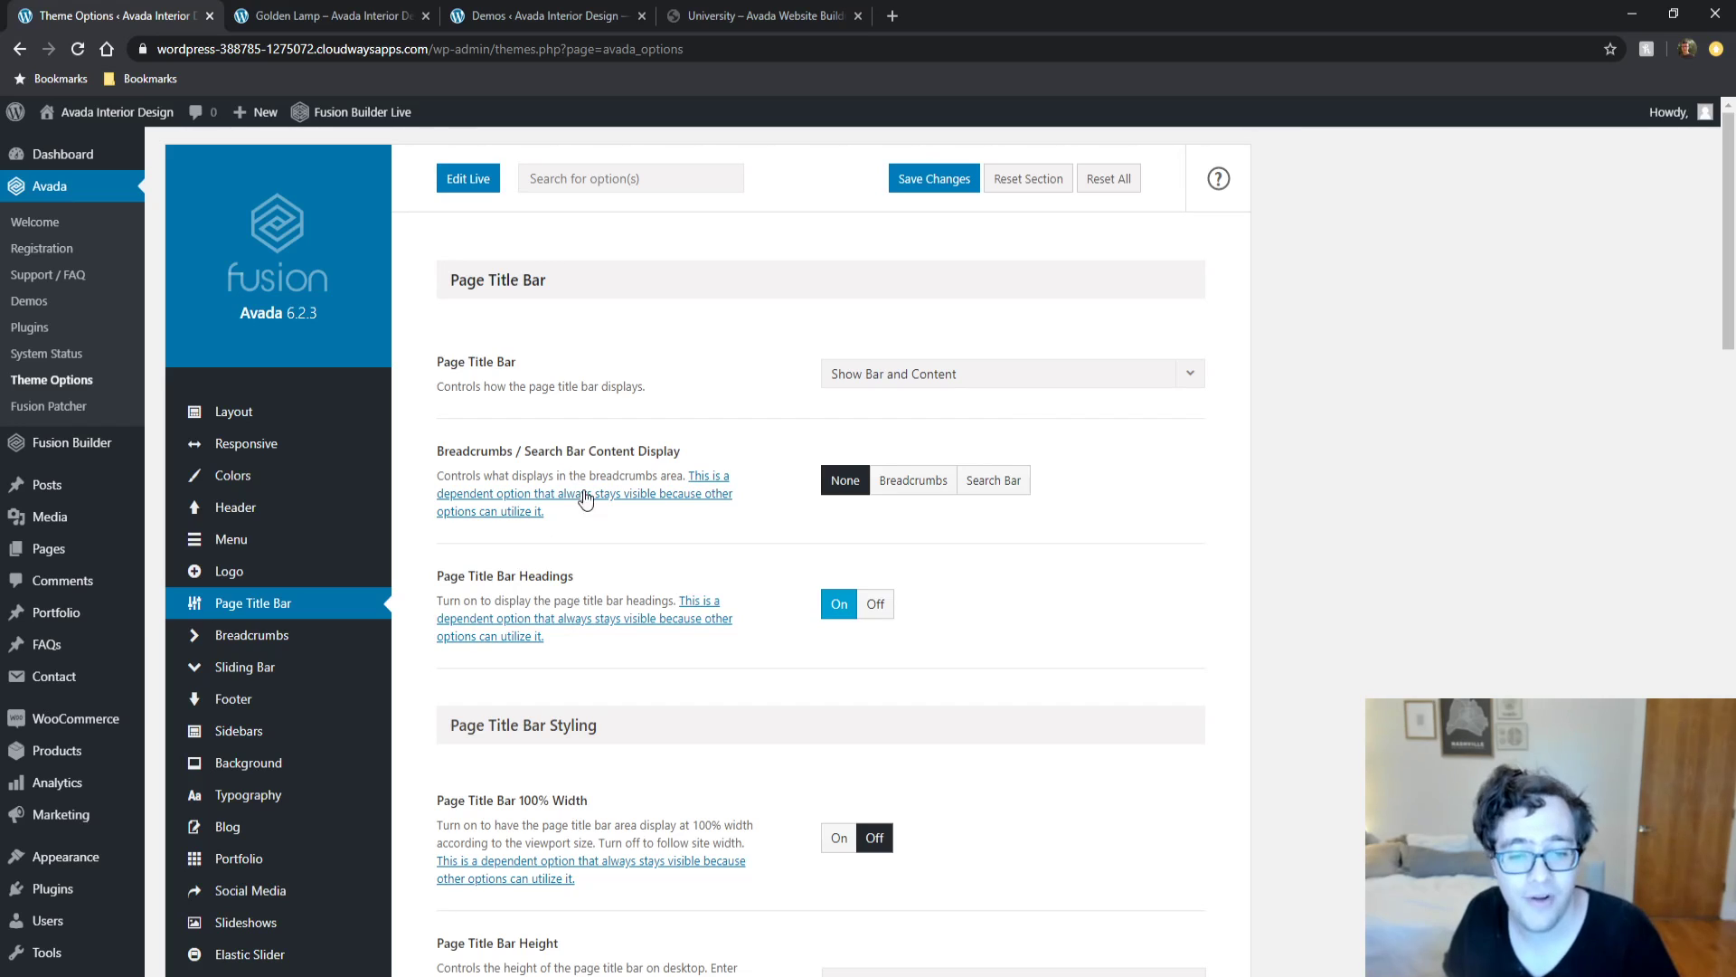
left_click(832, 375)
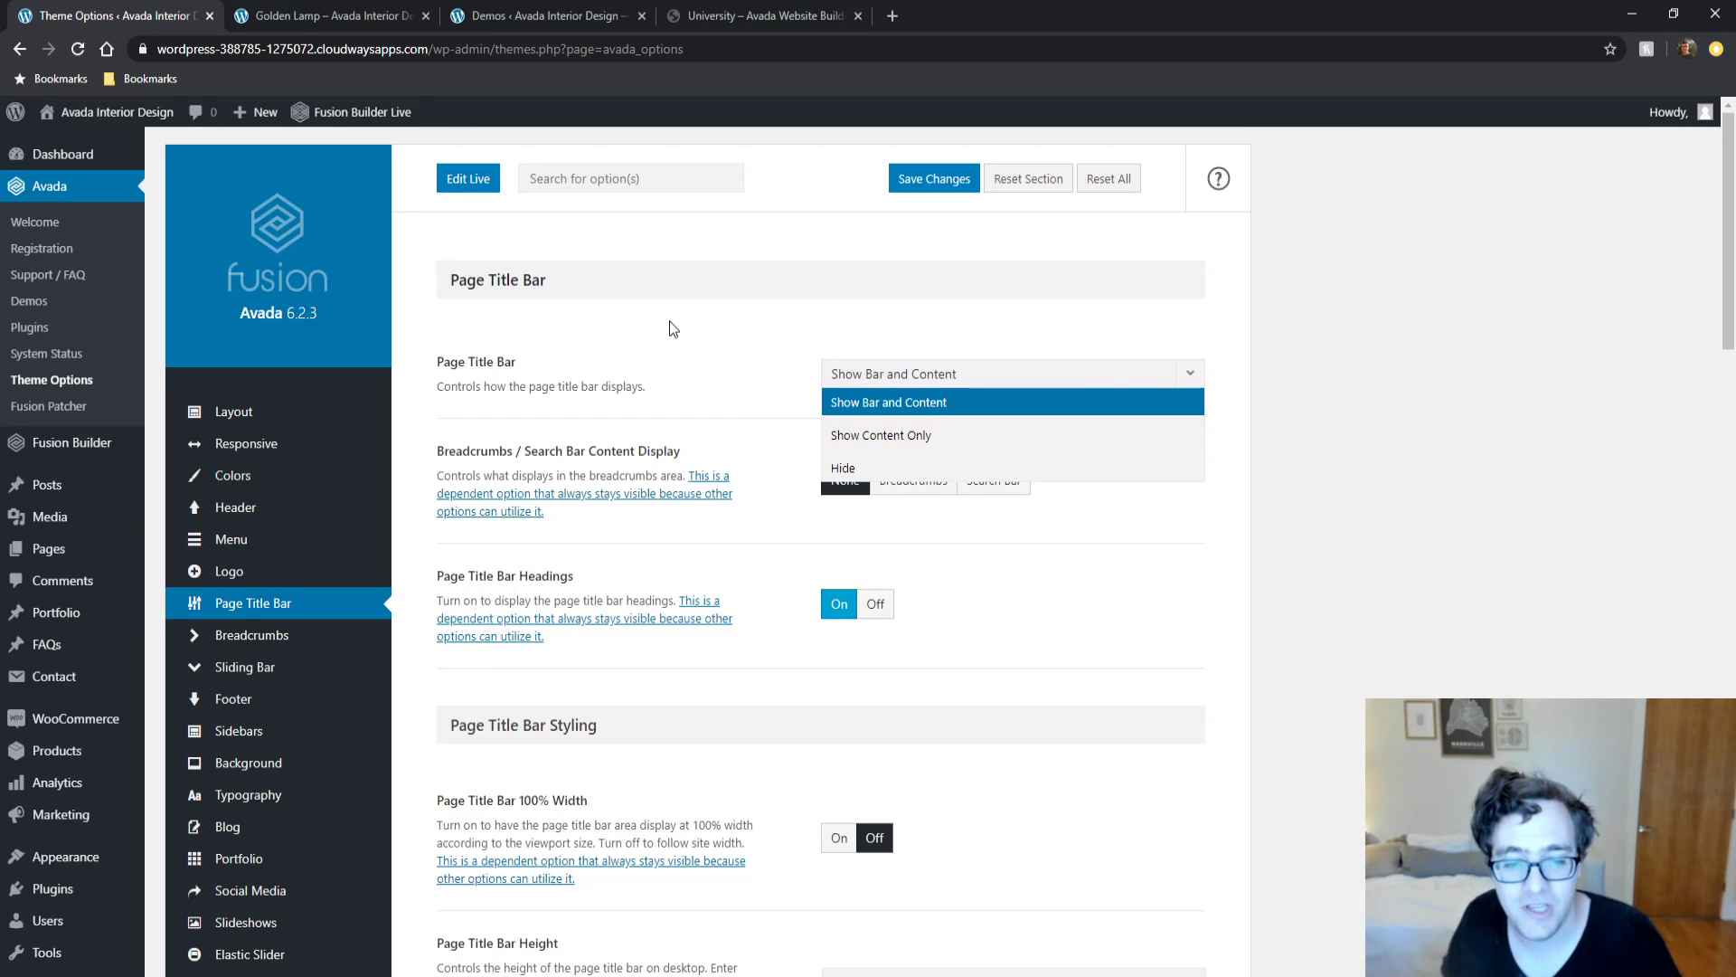
Open the live site's Contact page and examine its top section and contact form.
left_click(407, 17)
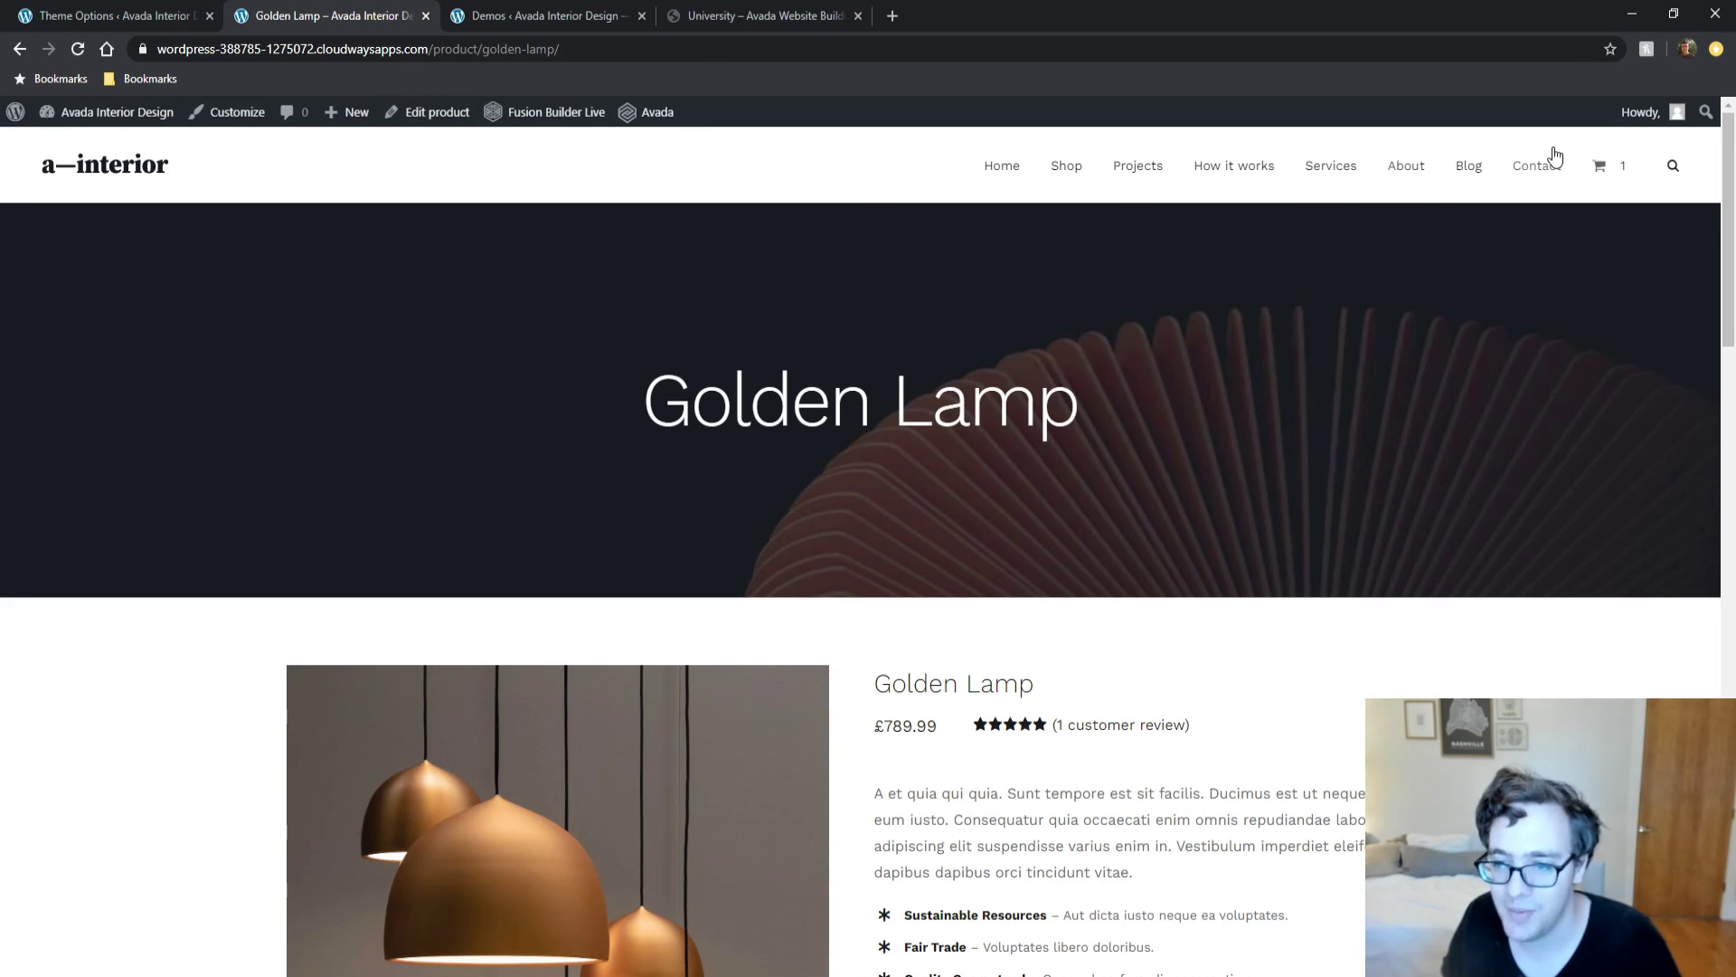
key("ctrl+r")
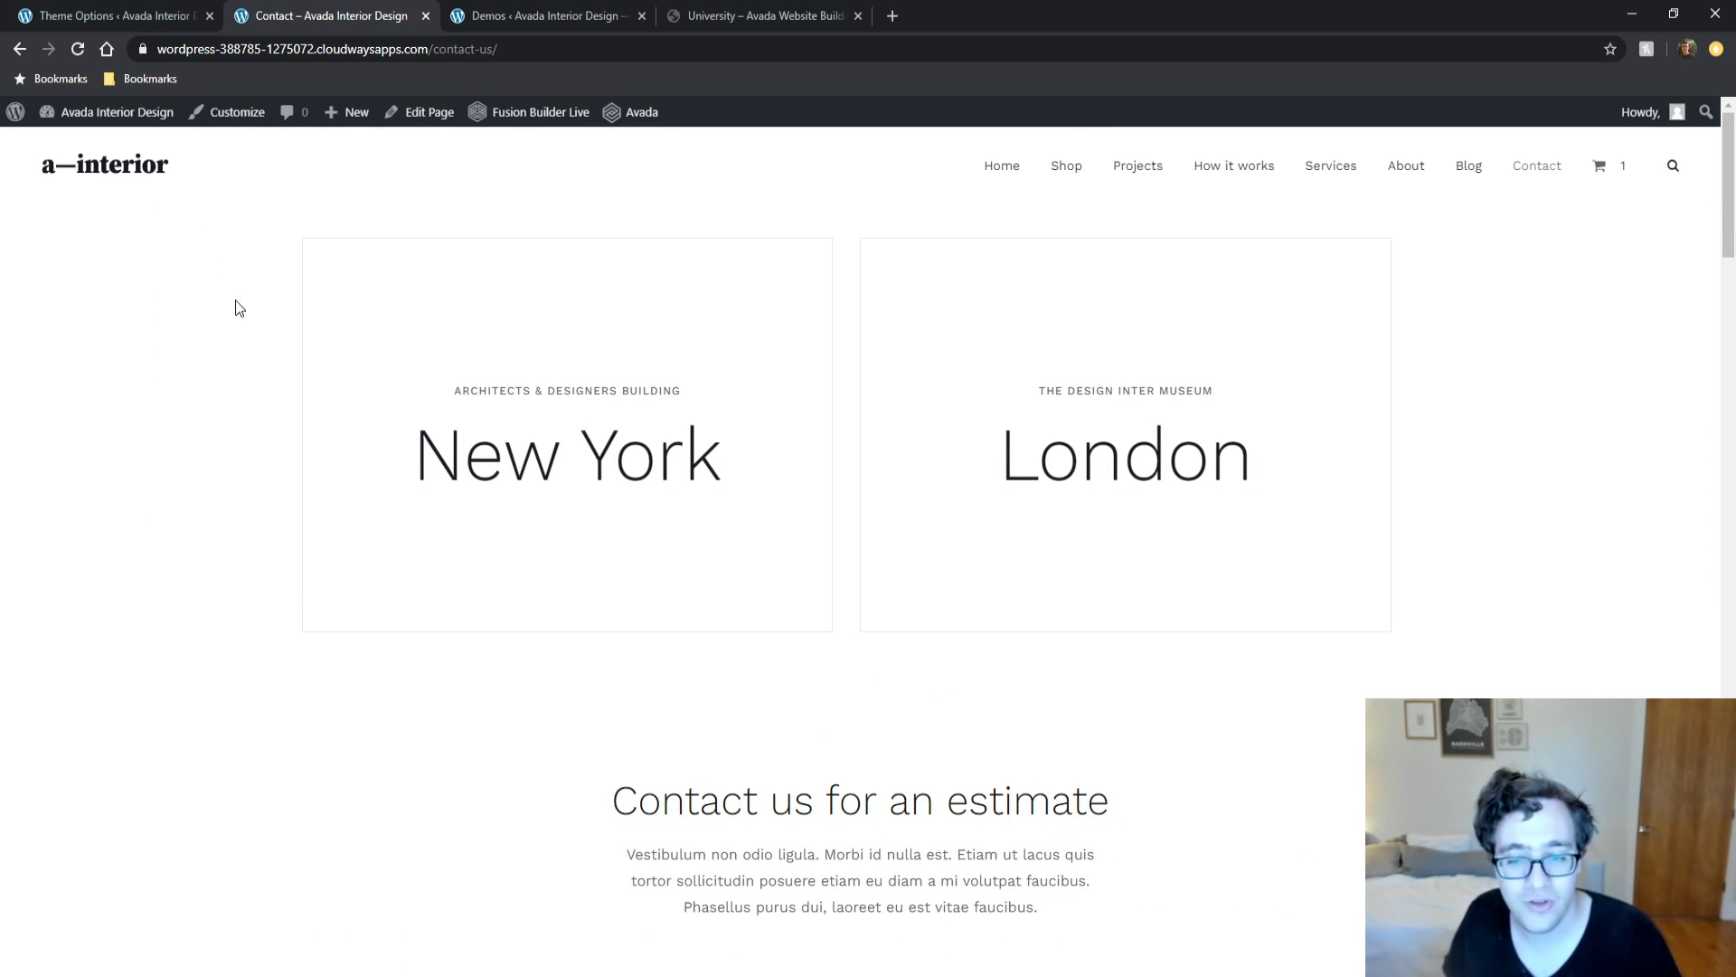
scroll(85, 601, "down", 4)
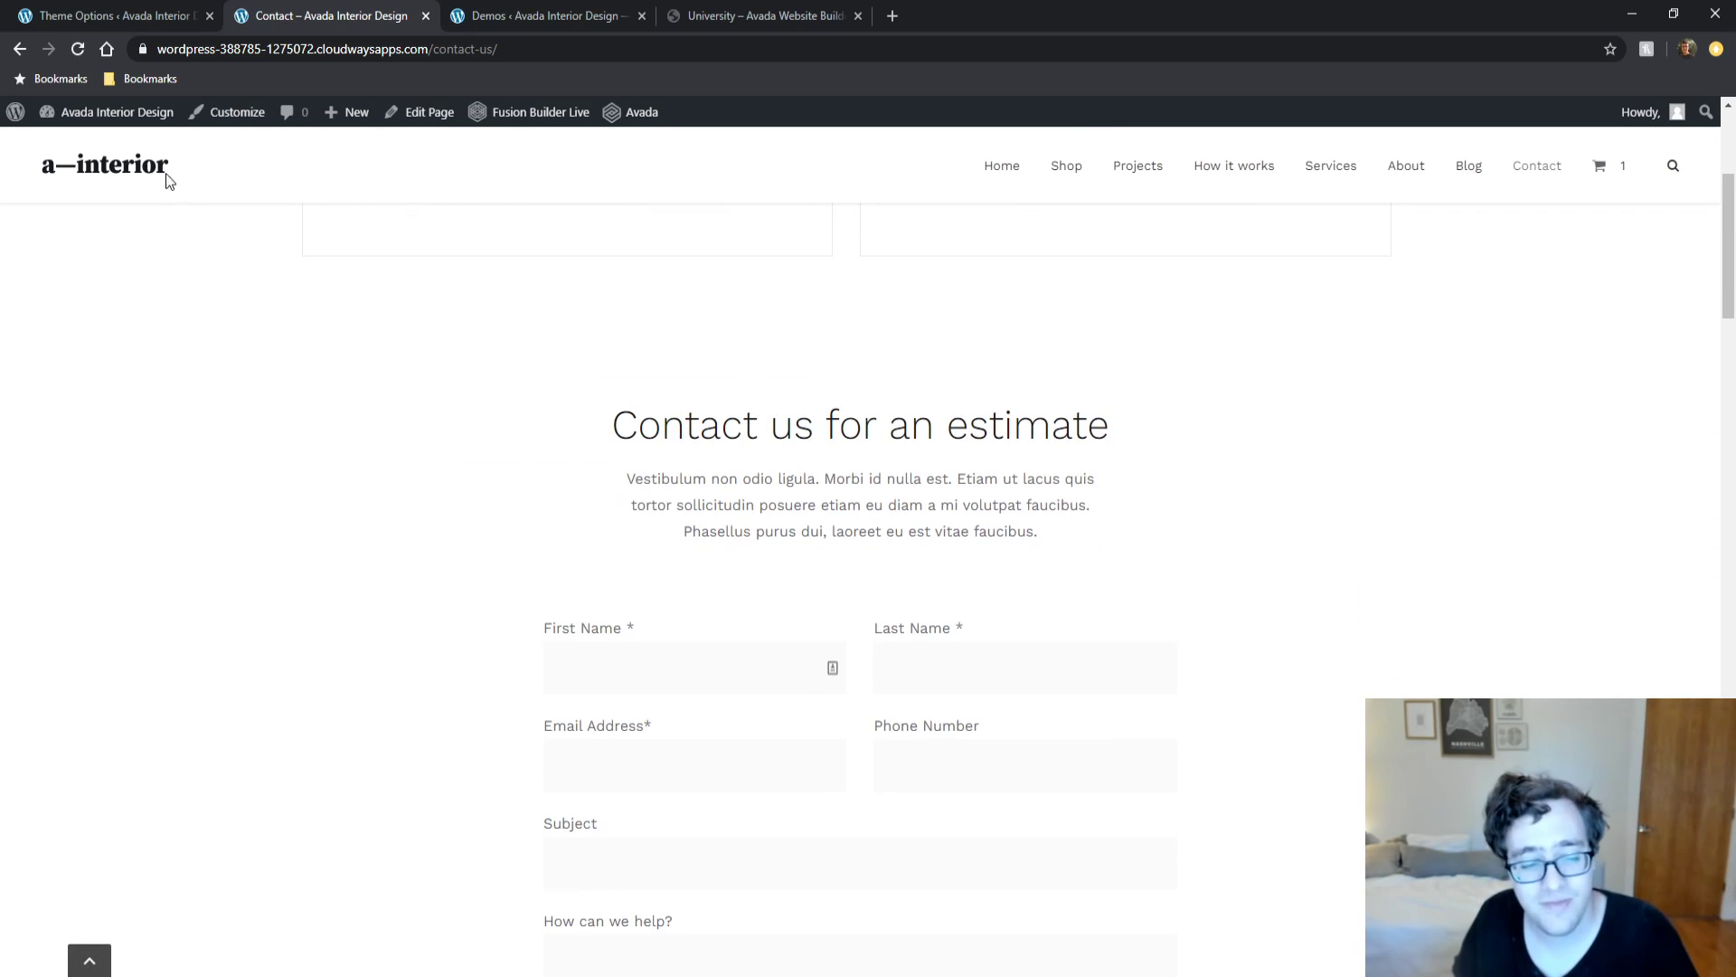
Return to Theme Options, dismiss the Page Title Bar choices and open the Breadcrumbs settings.
left_click(56, 15)
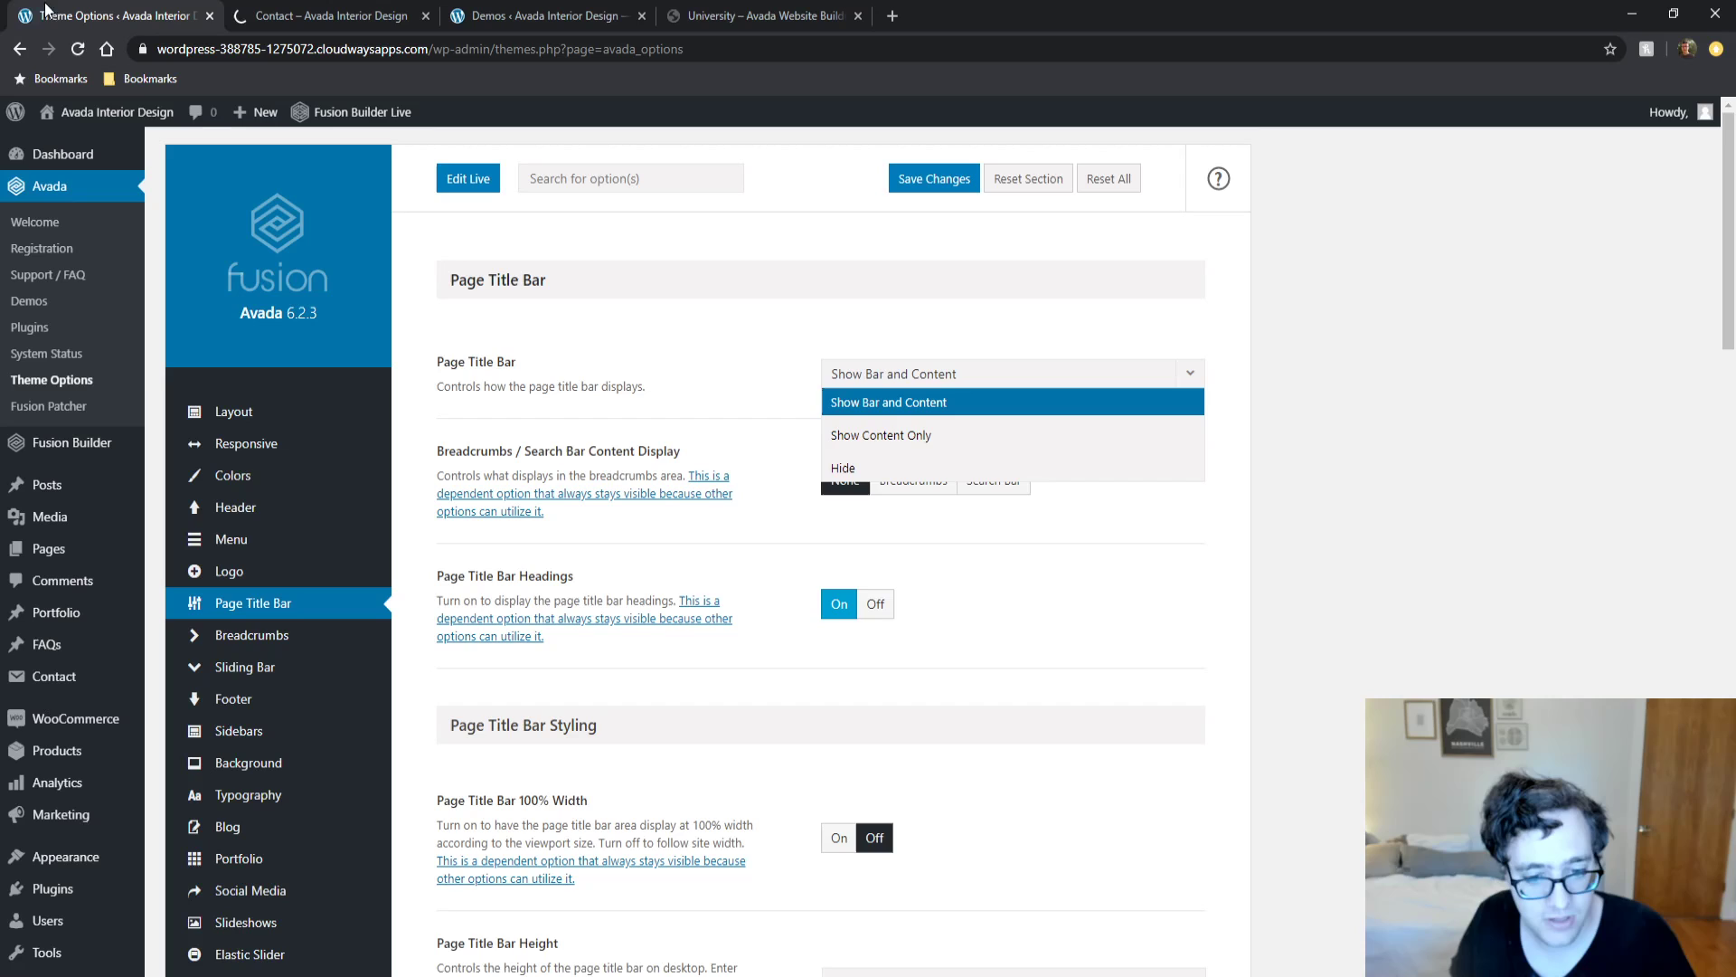
left_click(626, 573)
scroll(647, 651, "down", 1)
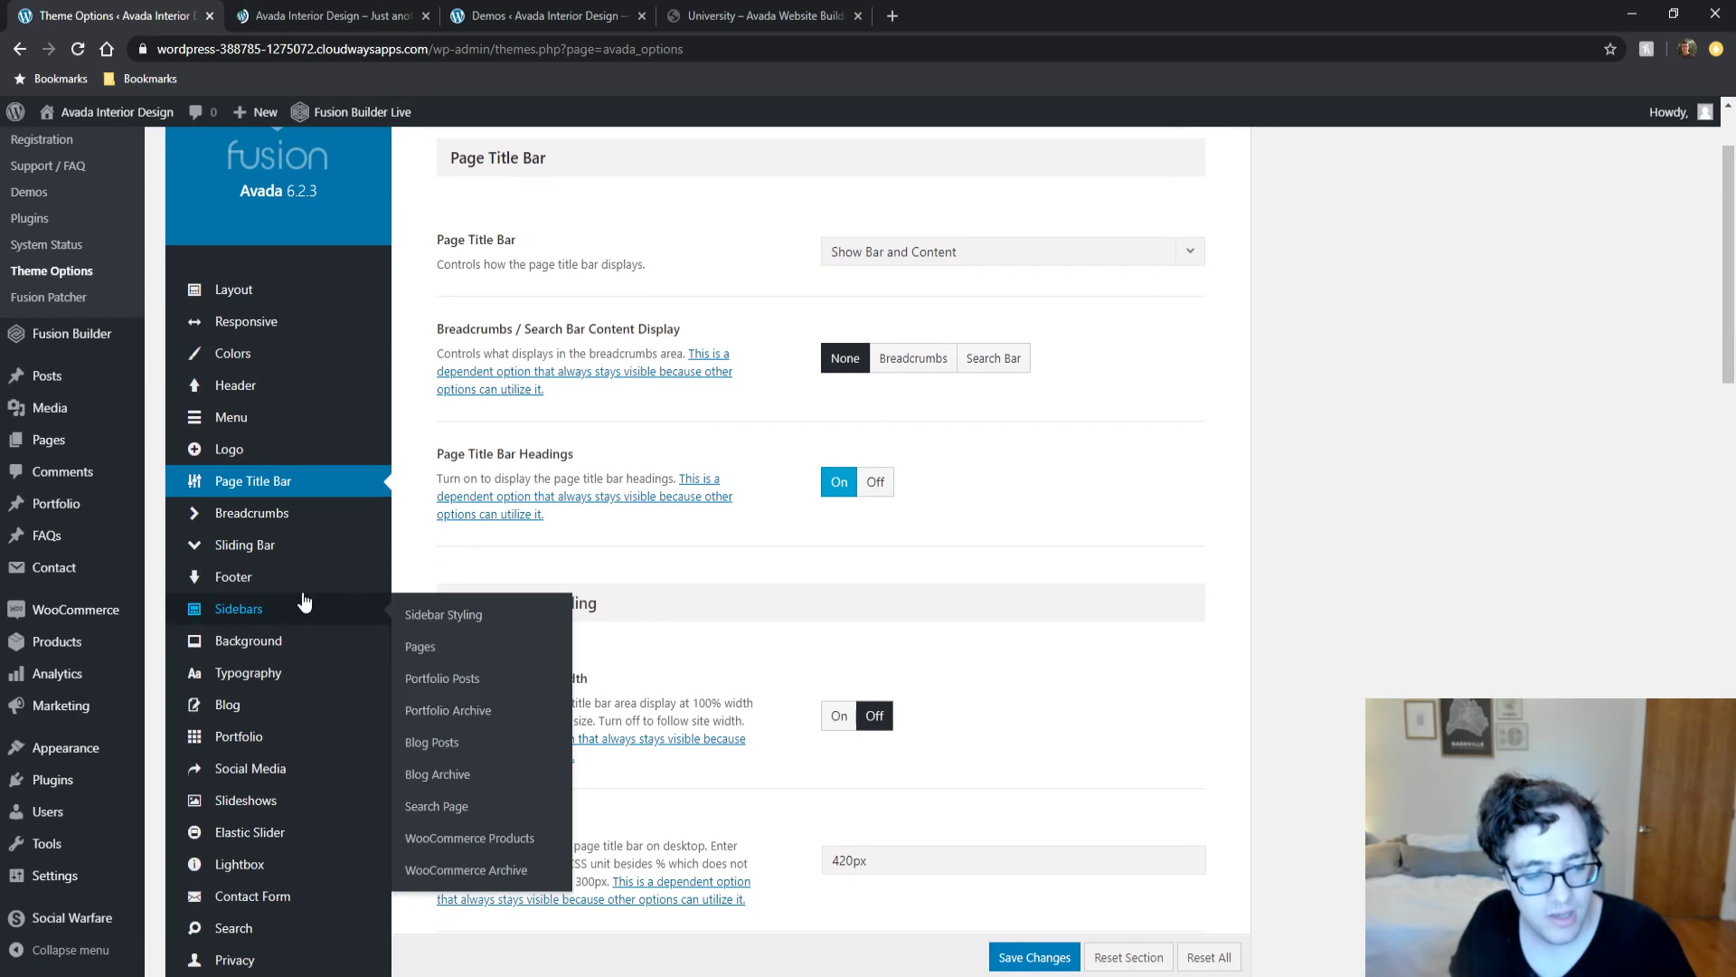
left_click(283, 514)
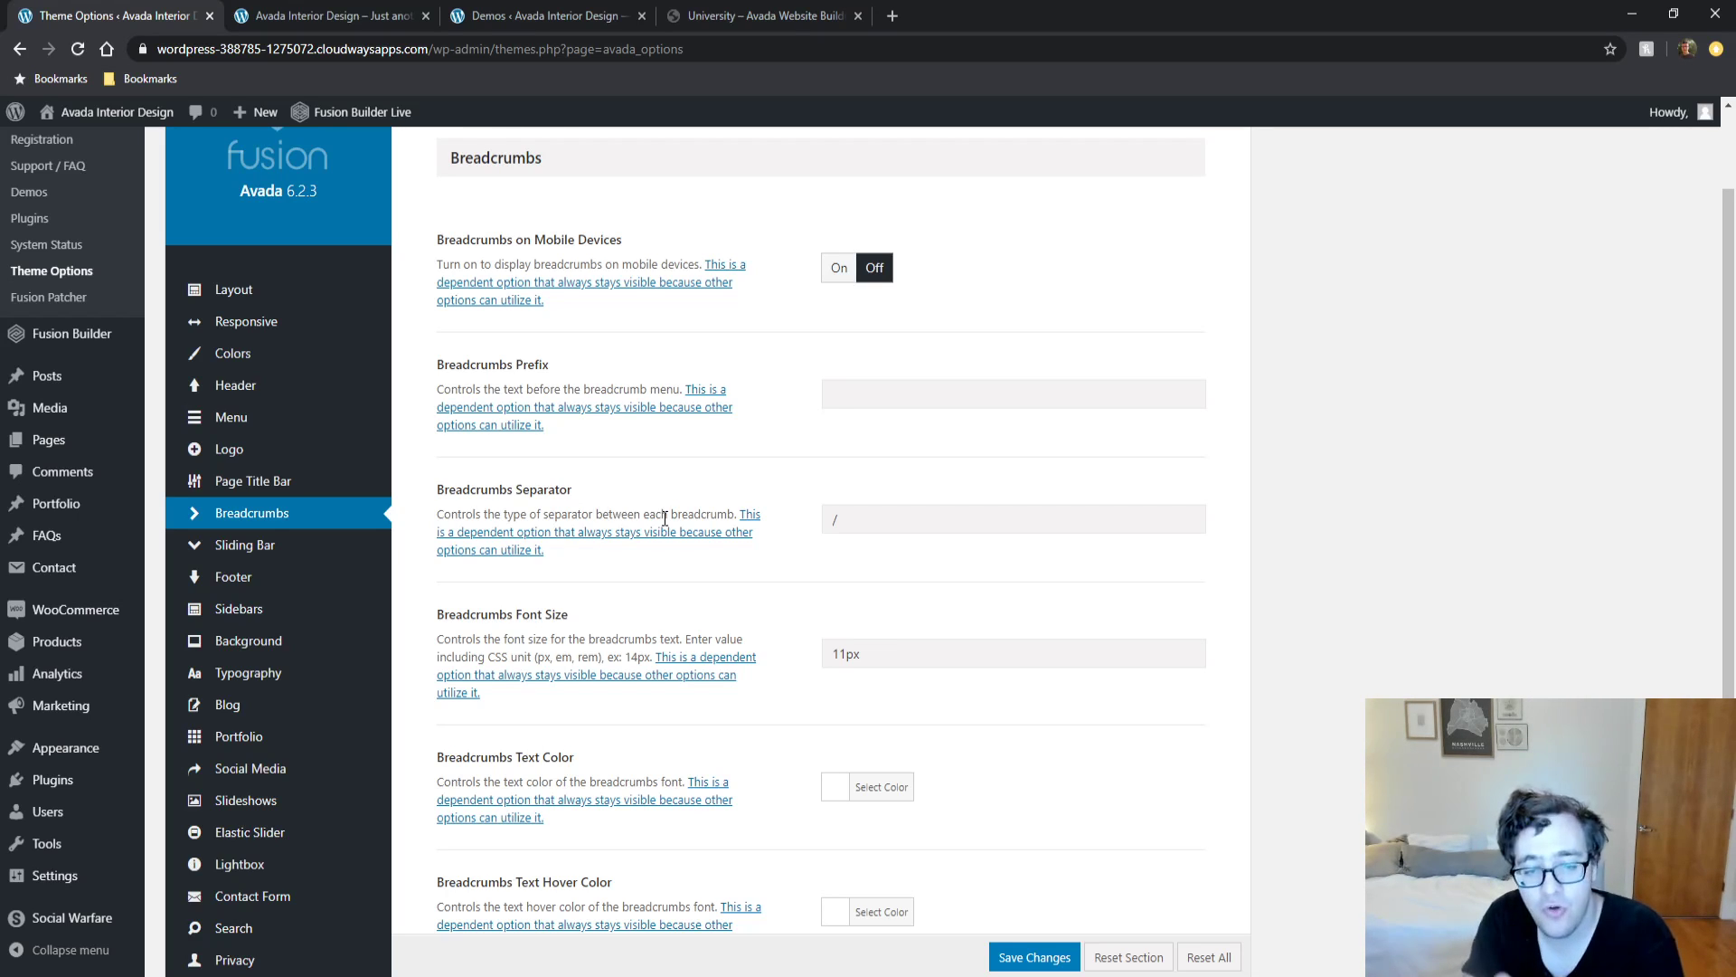
Open the featured post "5 Tips to Give Your Home That Wow Factor" from the live site's Blog and look through it.
left_click(358, 15)
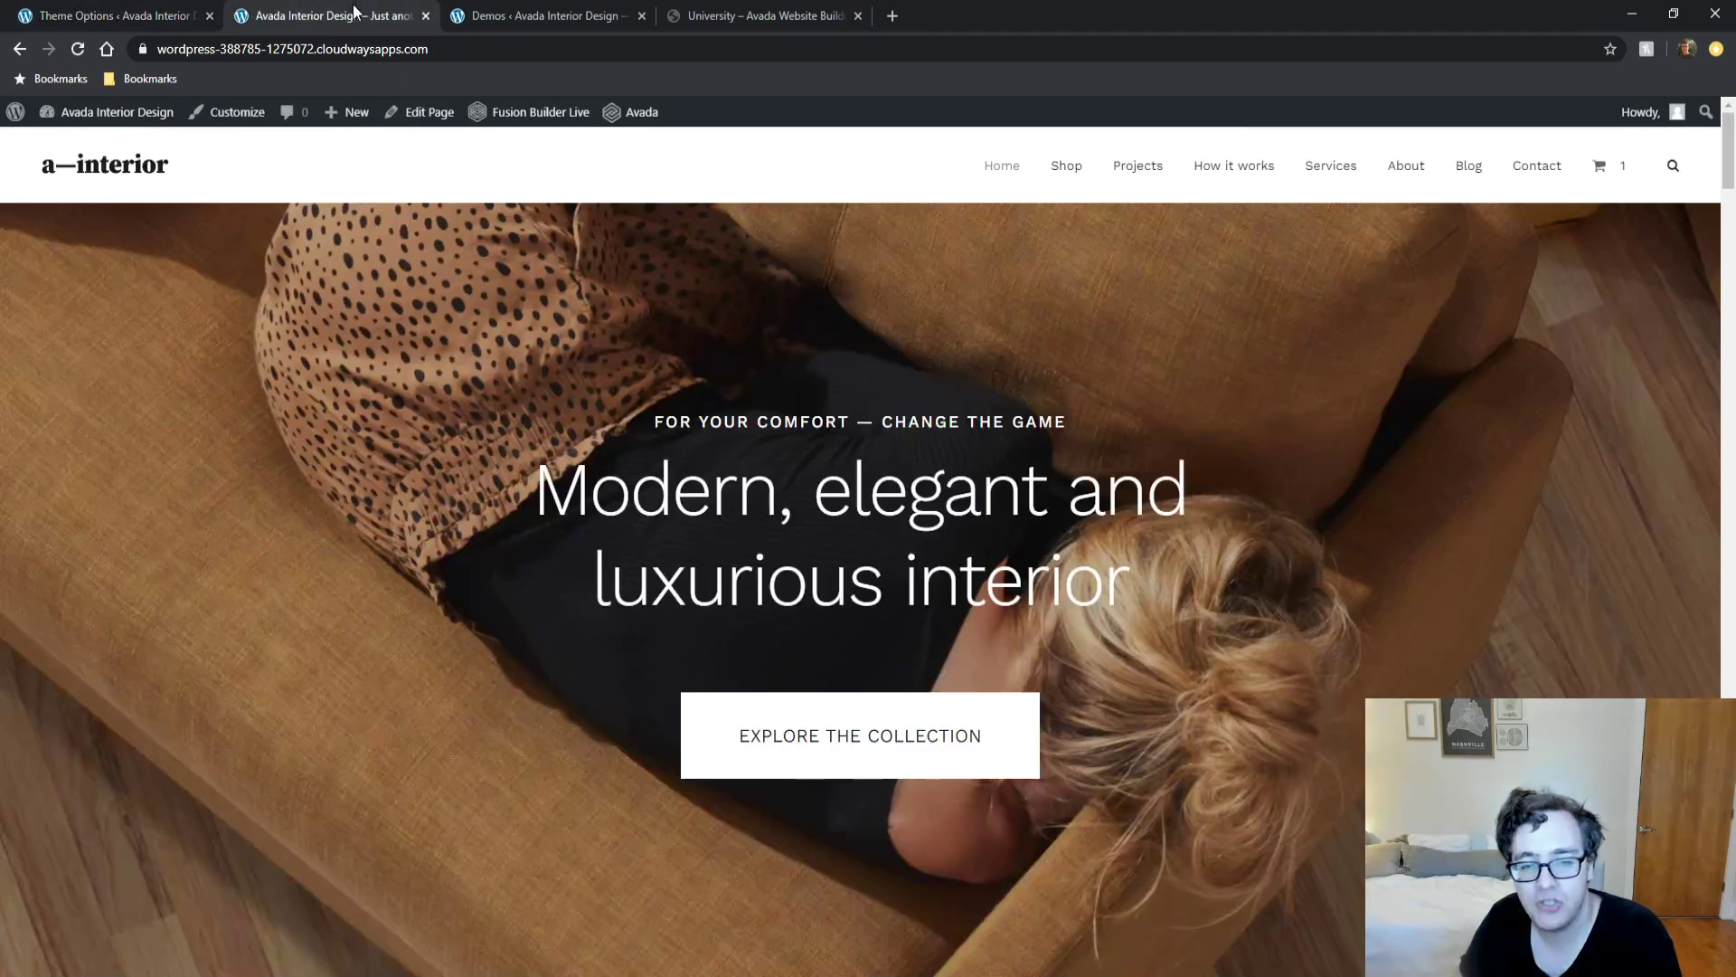
left_click(1488, 176)
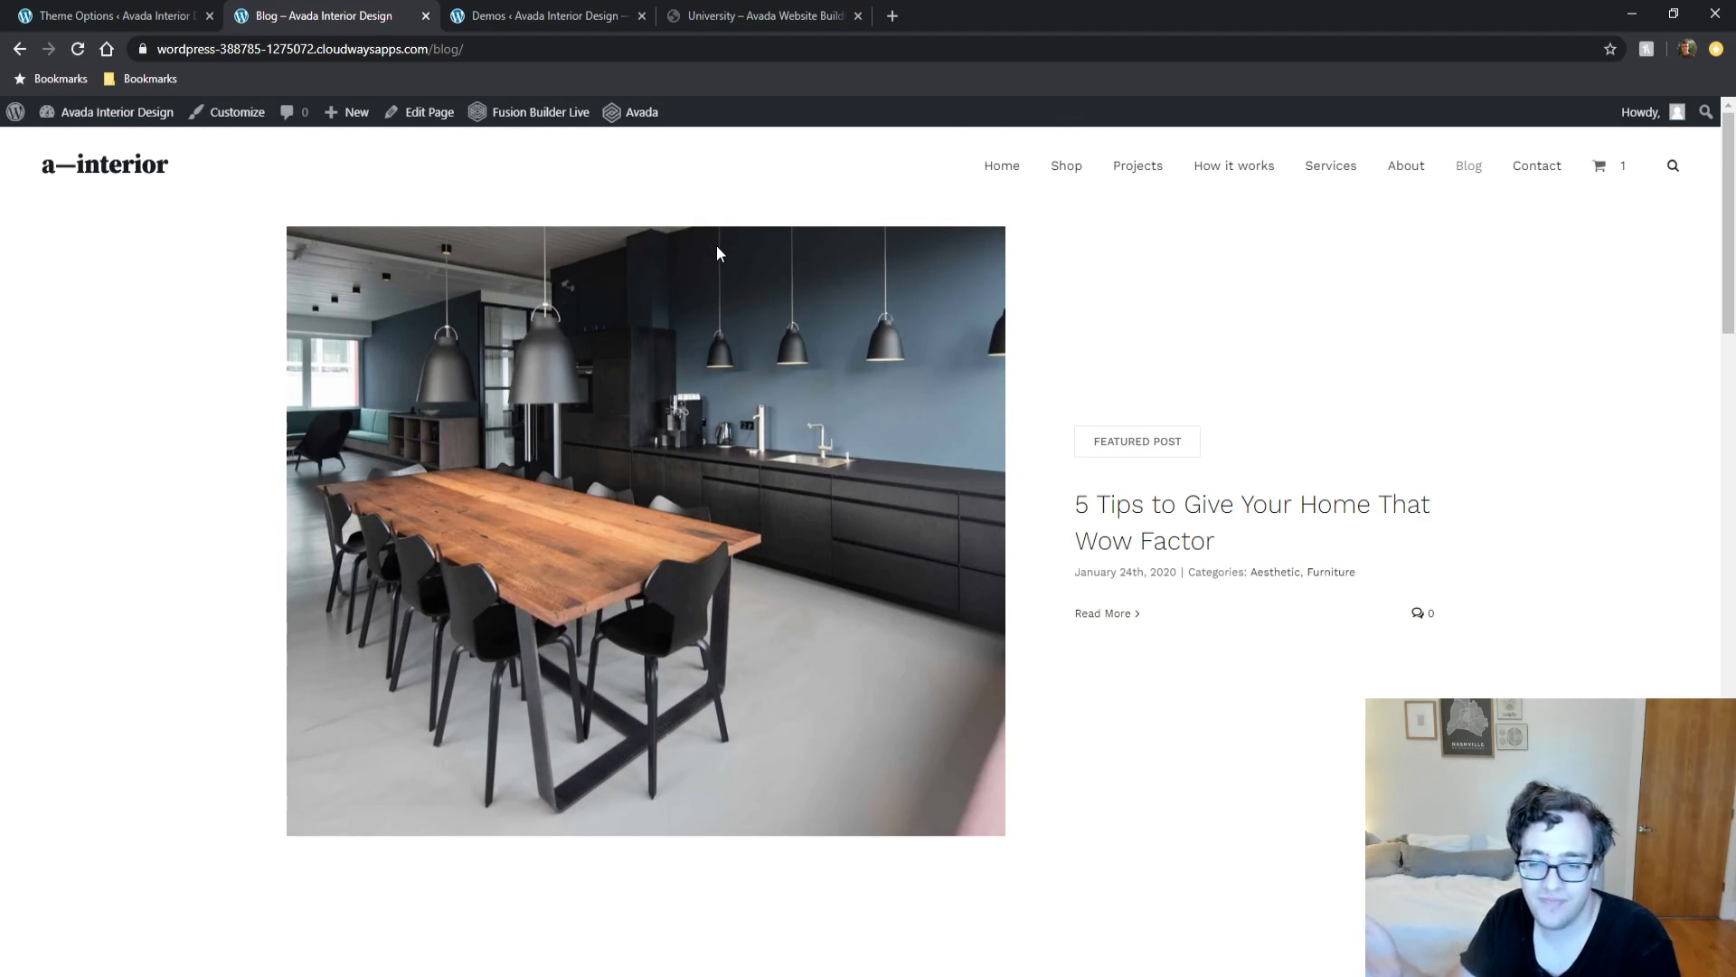
left_click(1215, 526)
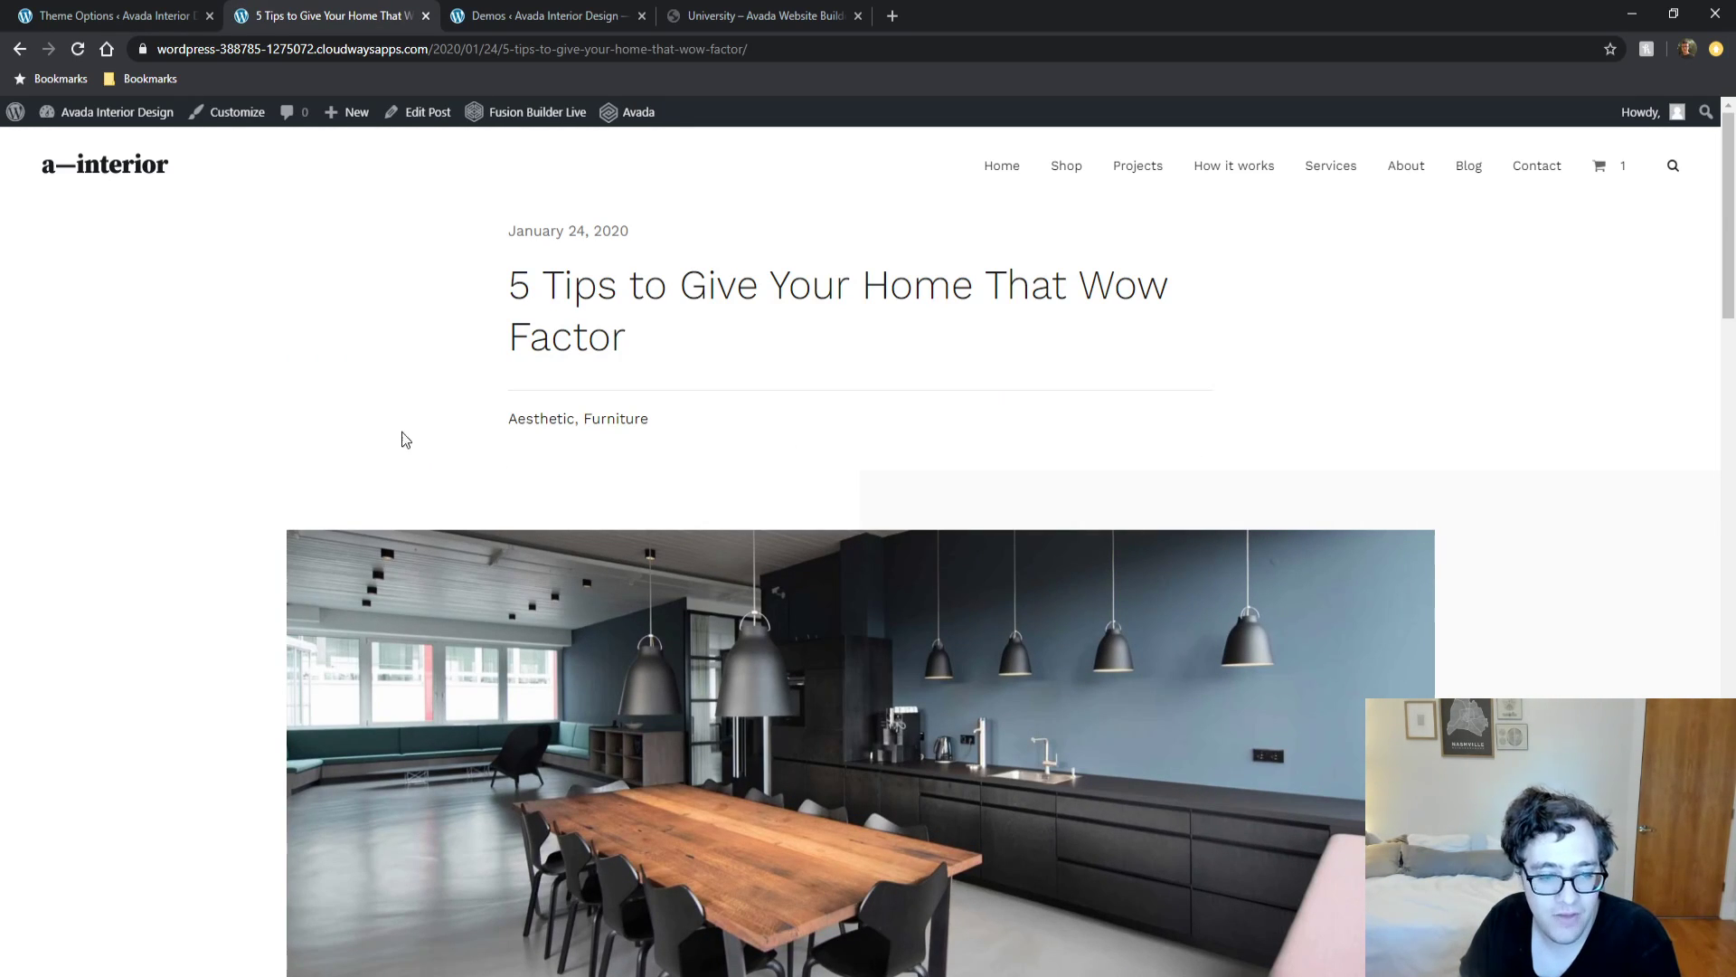
scroll(229, 609, "down", 20)
scroll(244, 560, "up", 3)
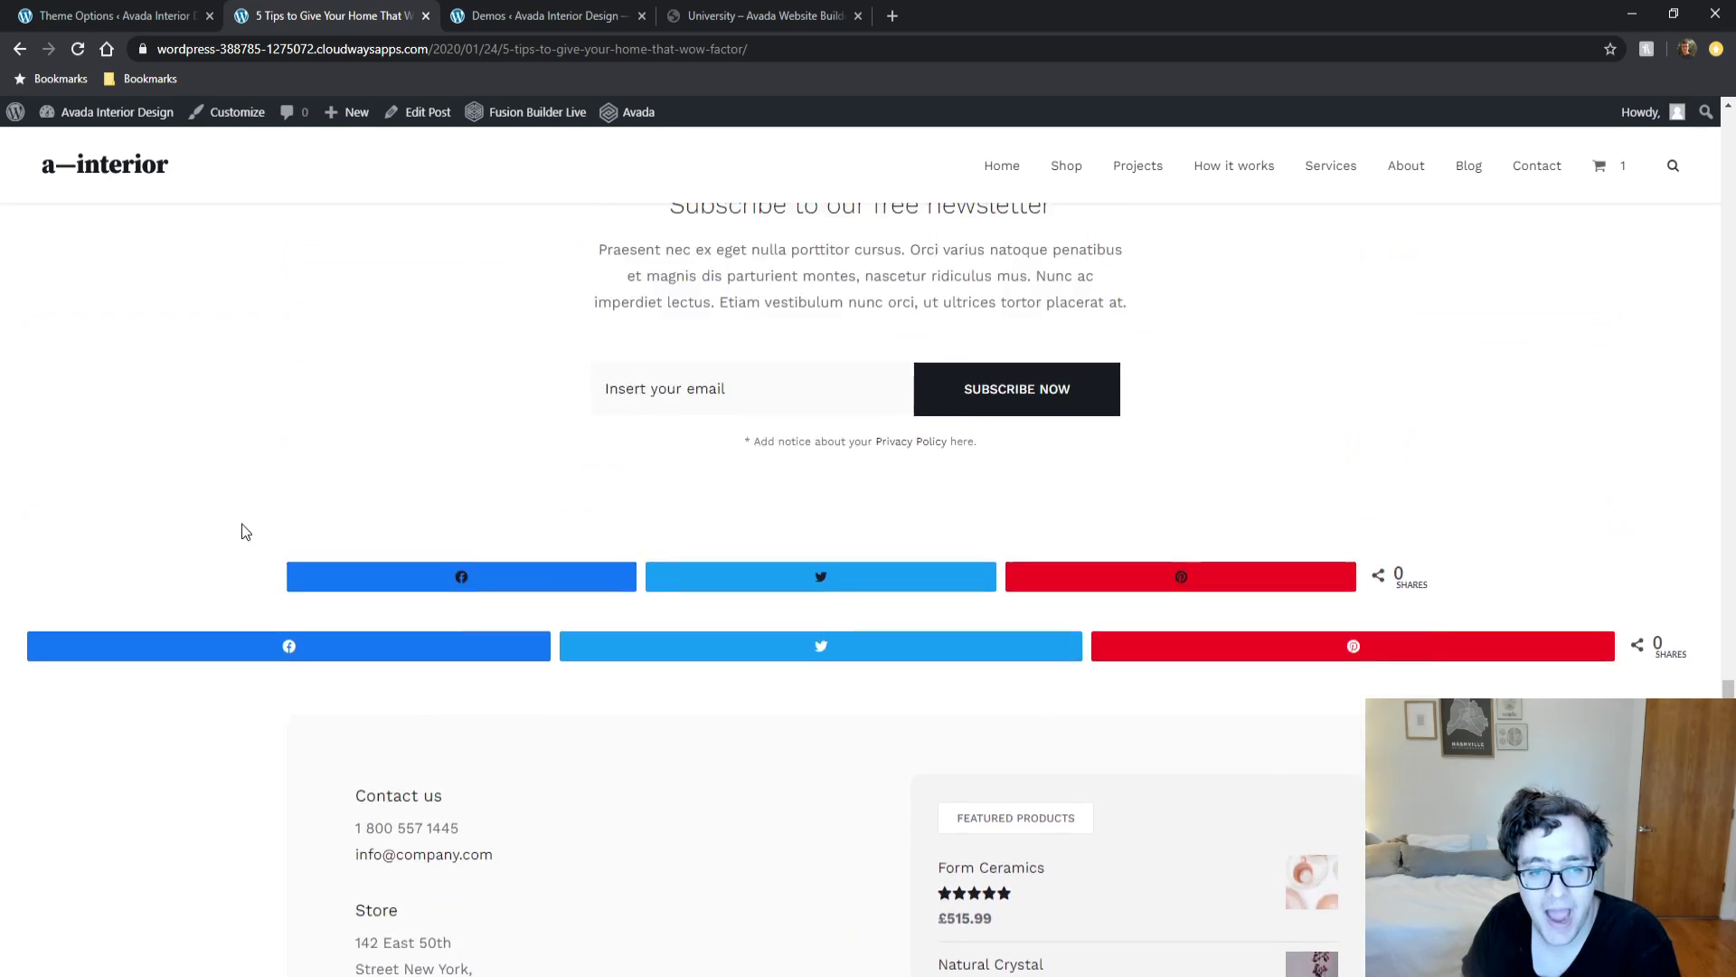
scroll(271, 533, "up", 17)
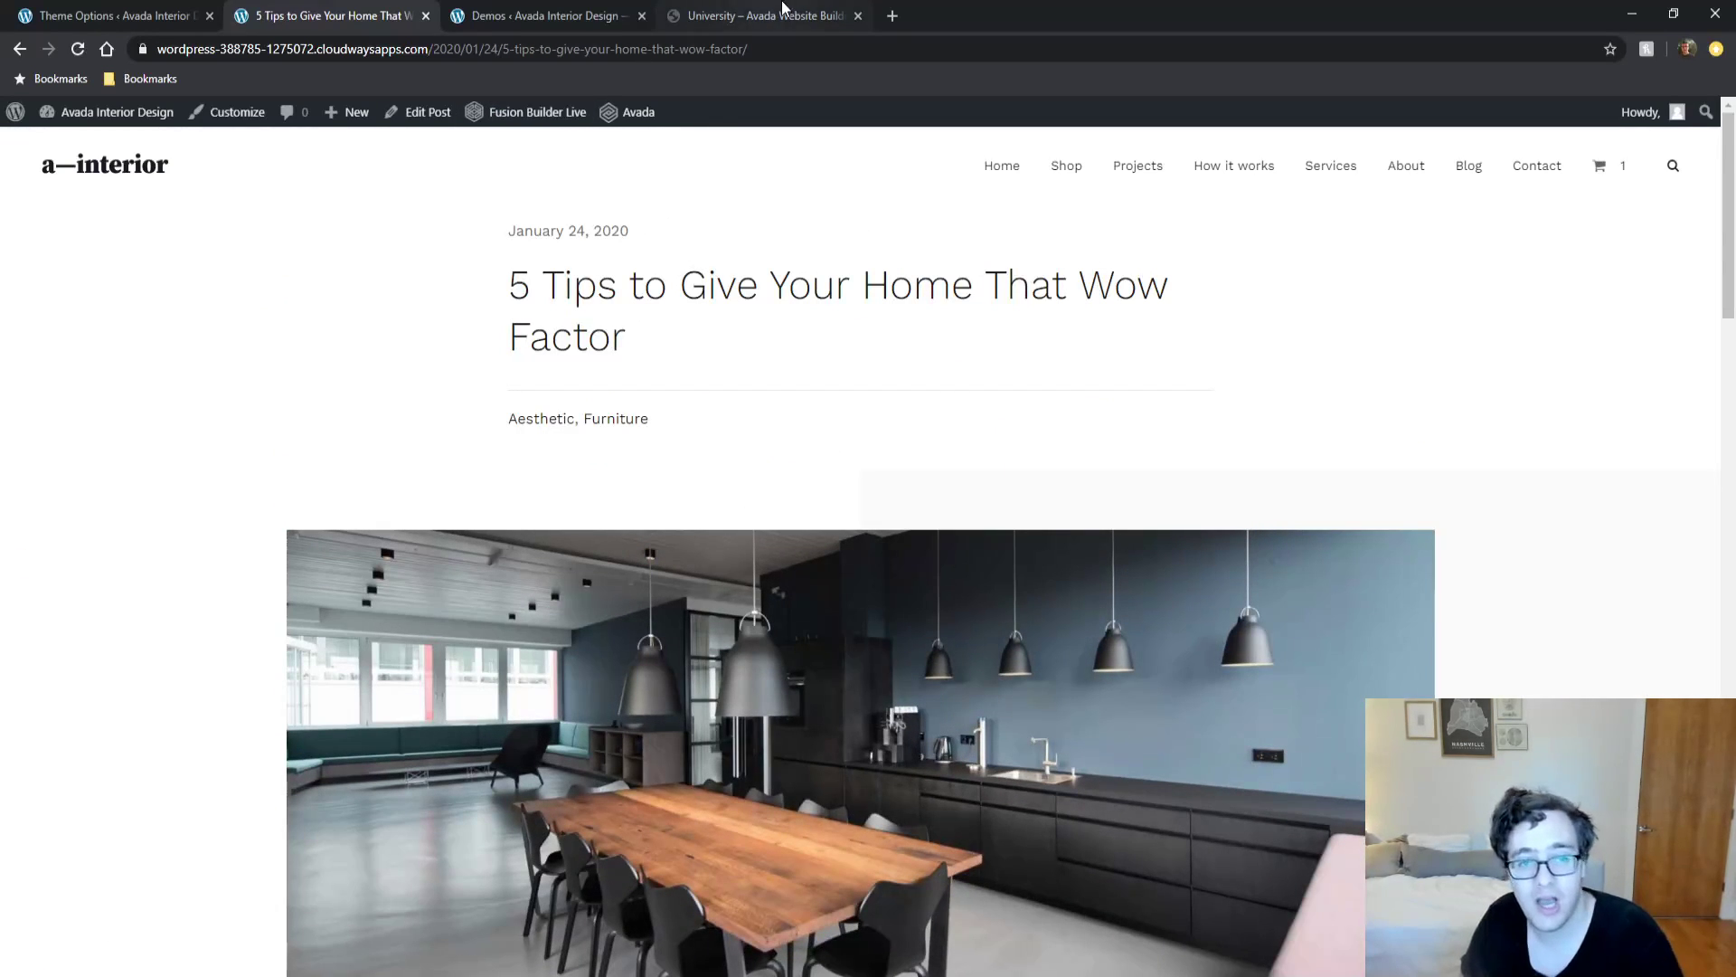
In the Avada University demo, open the news article "What do successful grads think you should study?" and examine its breadcrumbs.
left_click(783, 8)
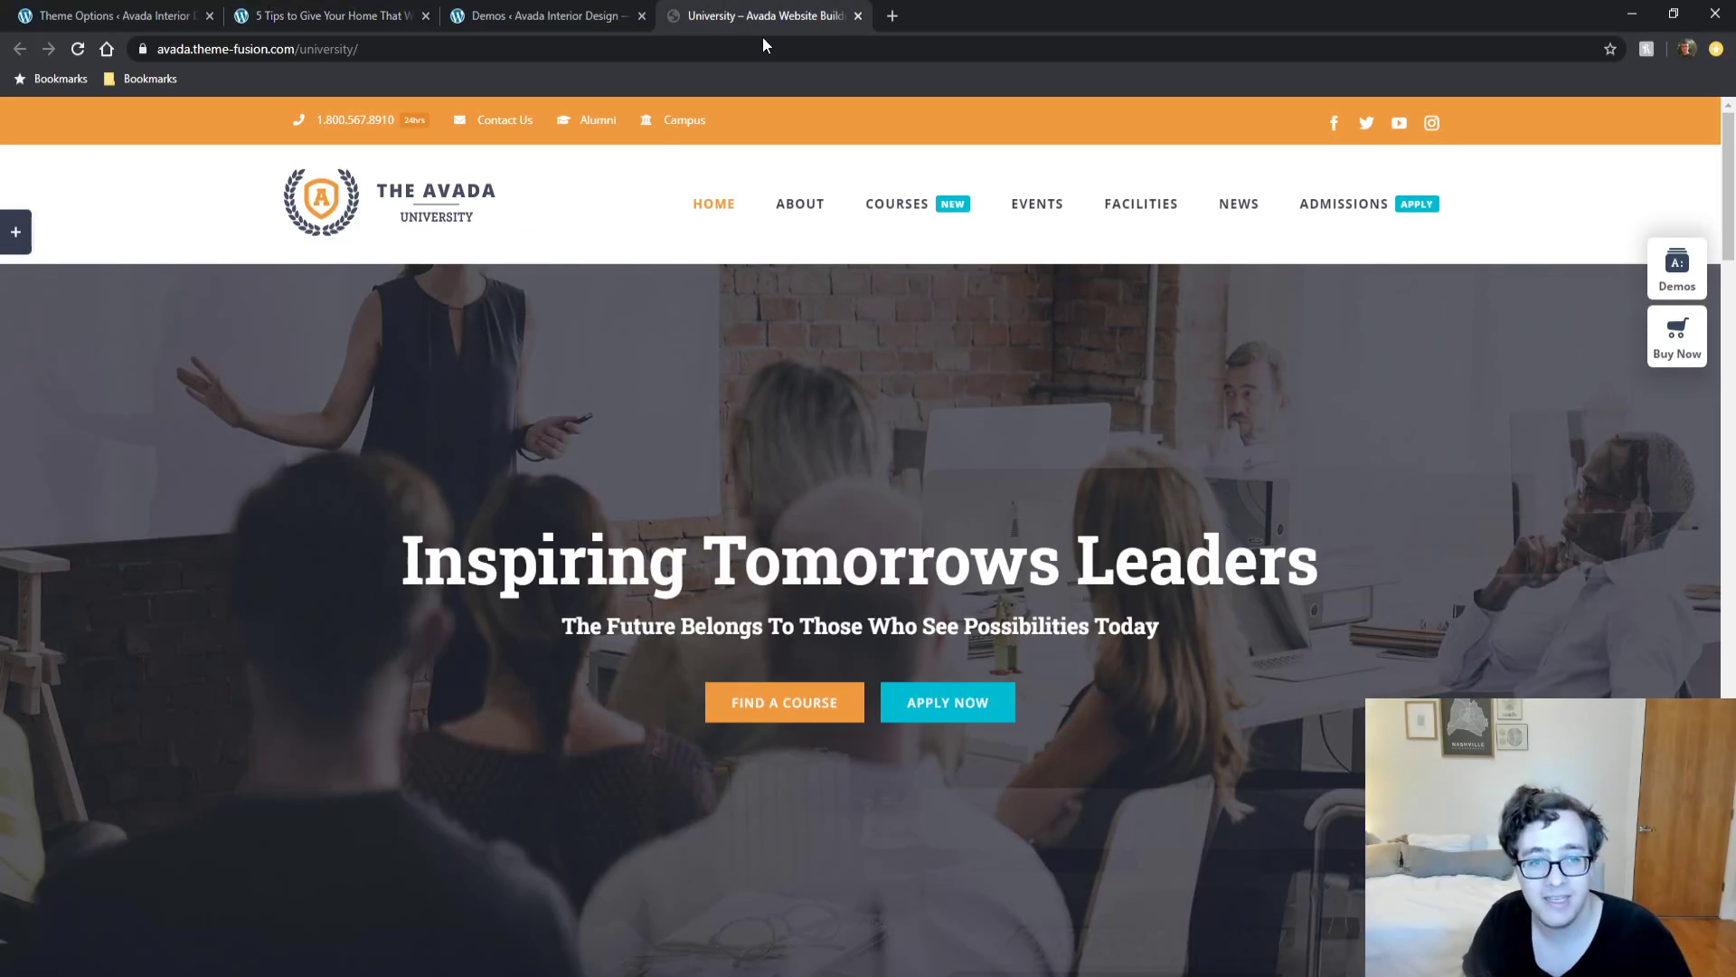
left_click(1237, 208)
scroll(588, 669, "down", 3)
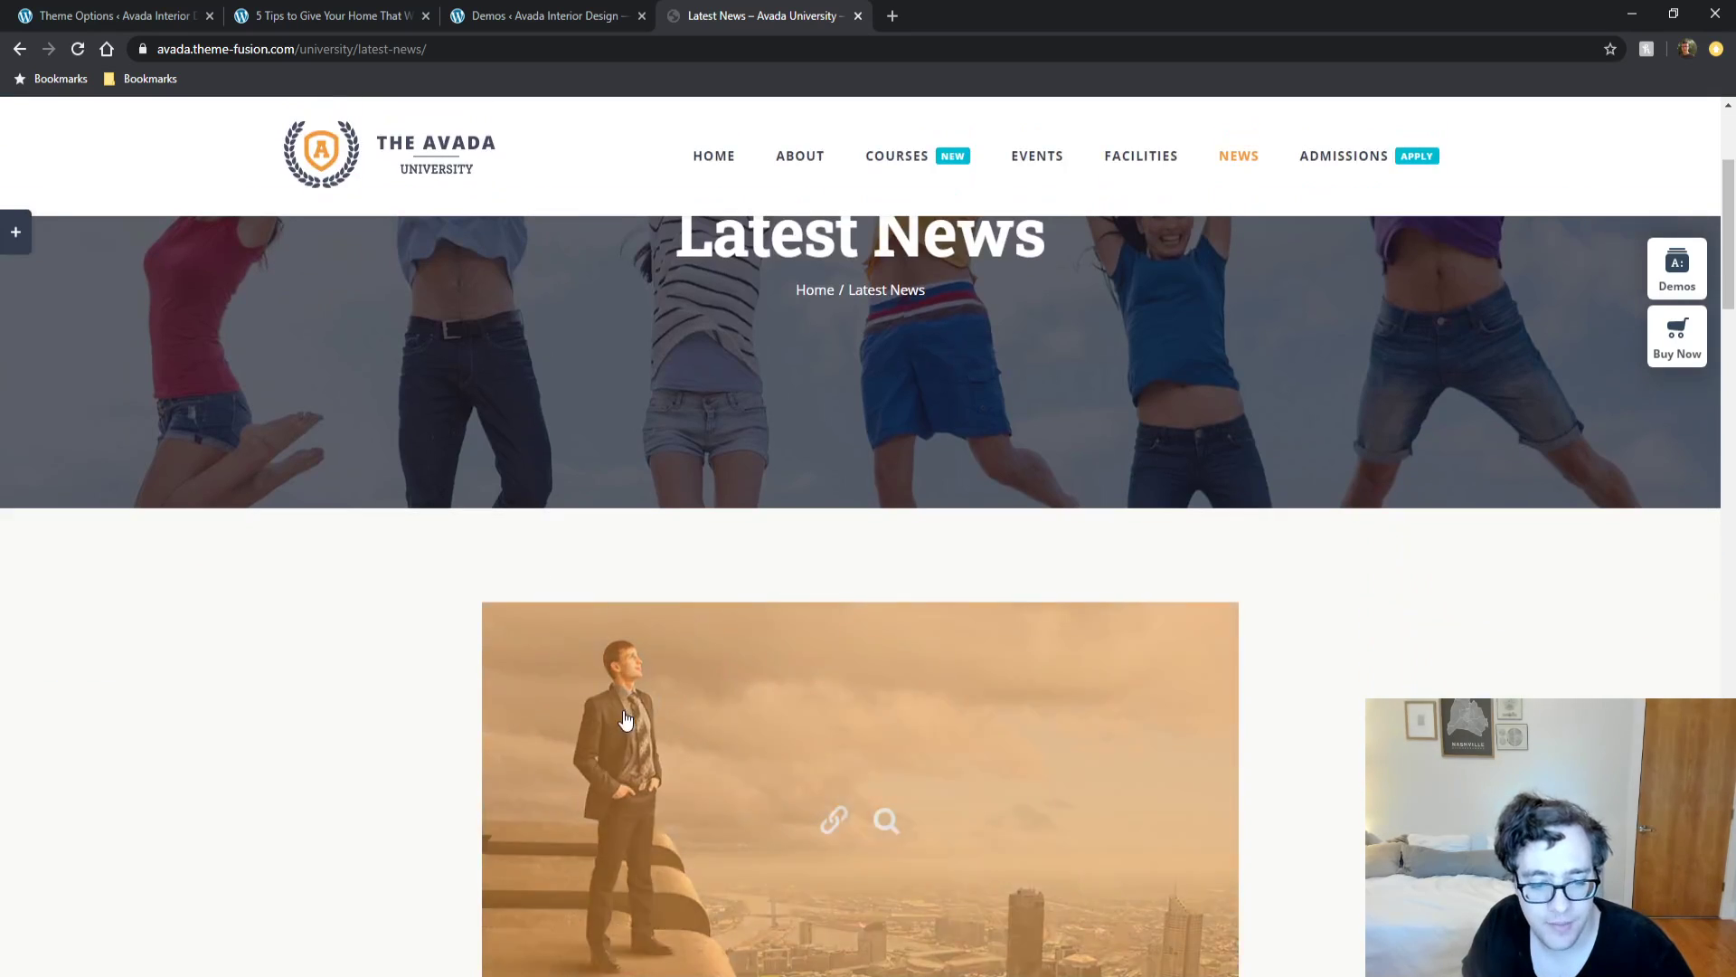
left_click(625, 720)
scroll(262, 416, "down", 4)
scroll(271, 398, "up", 4)
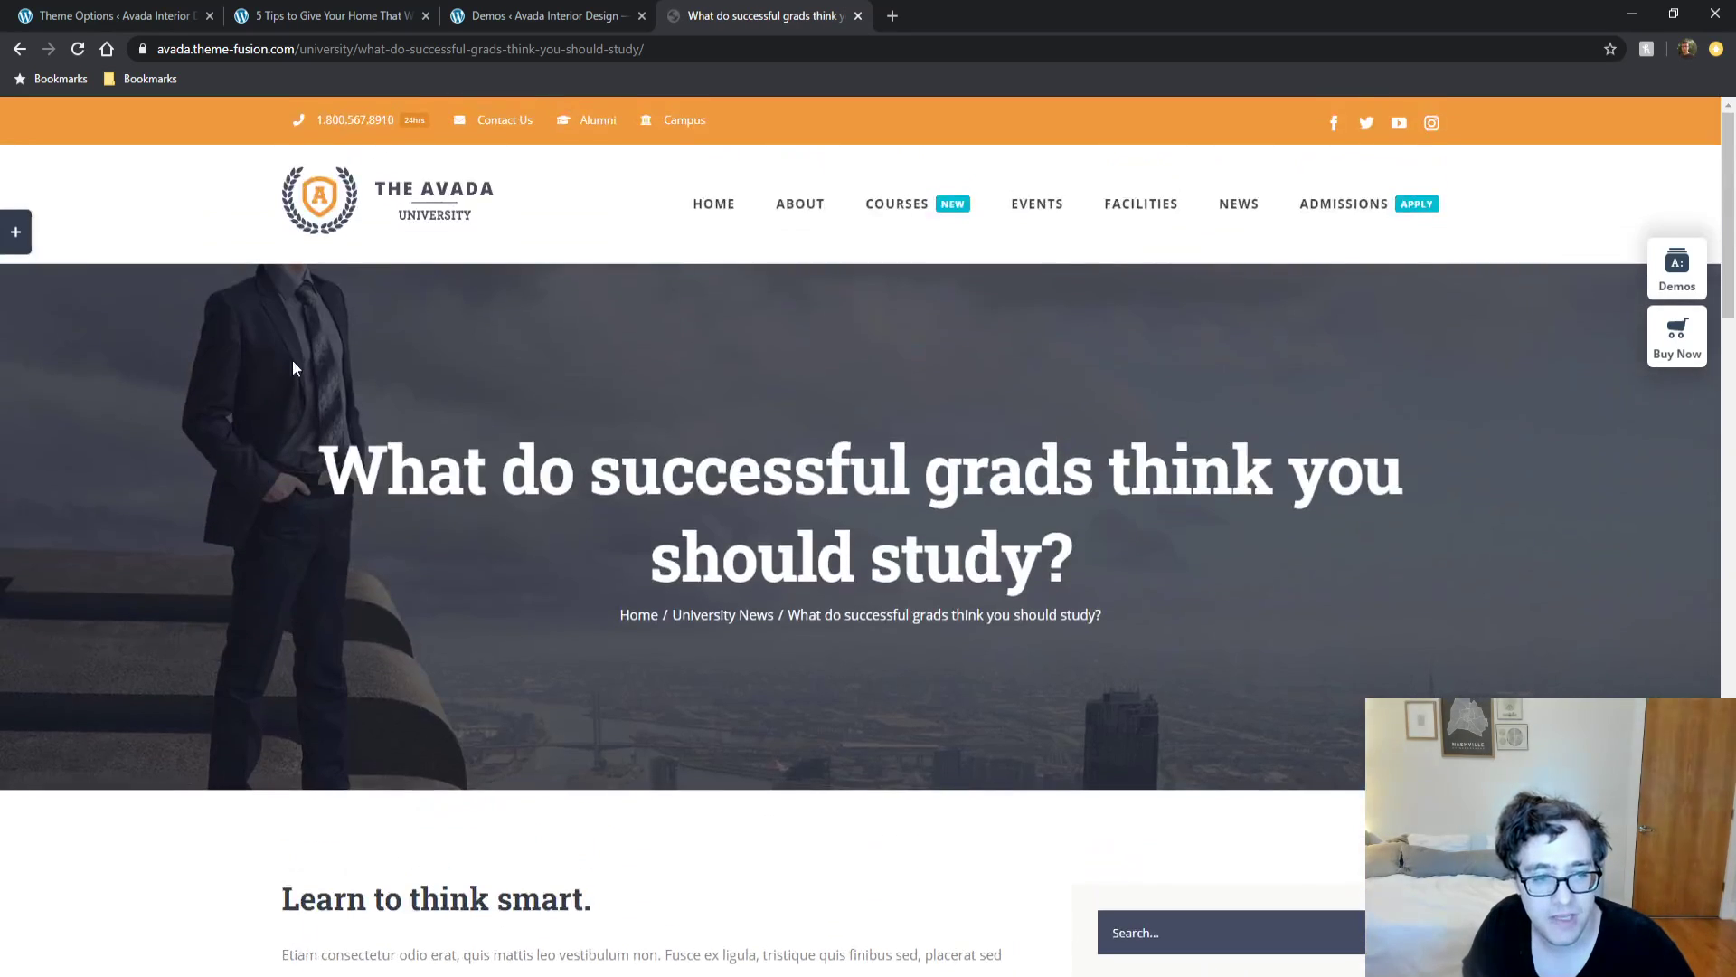
Load thedailyexposition.com in a new tab and open the article "How To Setup Device Priority With Google Wifi (Nest Wifi)" to examine its breadcrumbs.
left_click(899, 15)
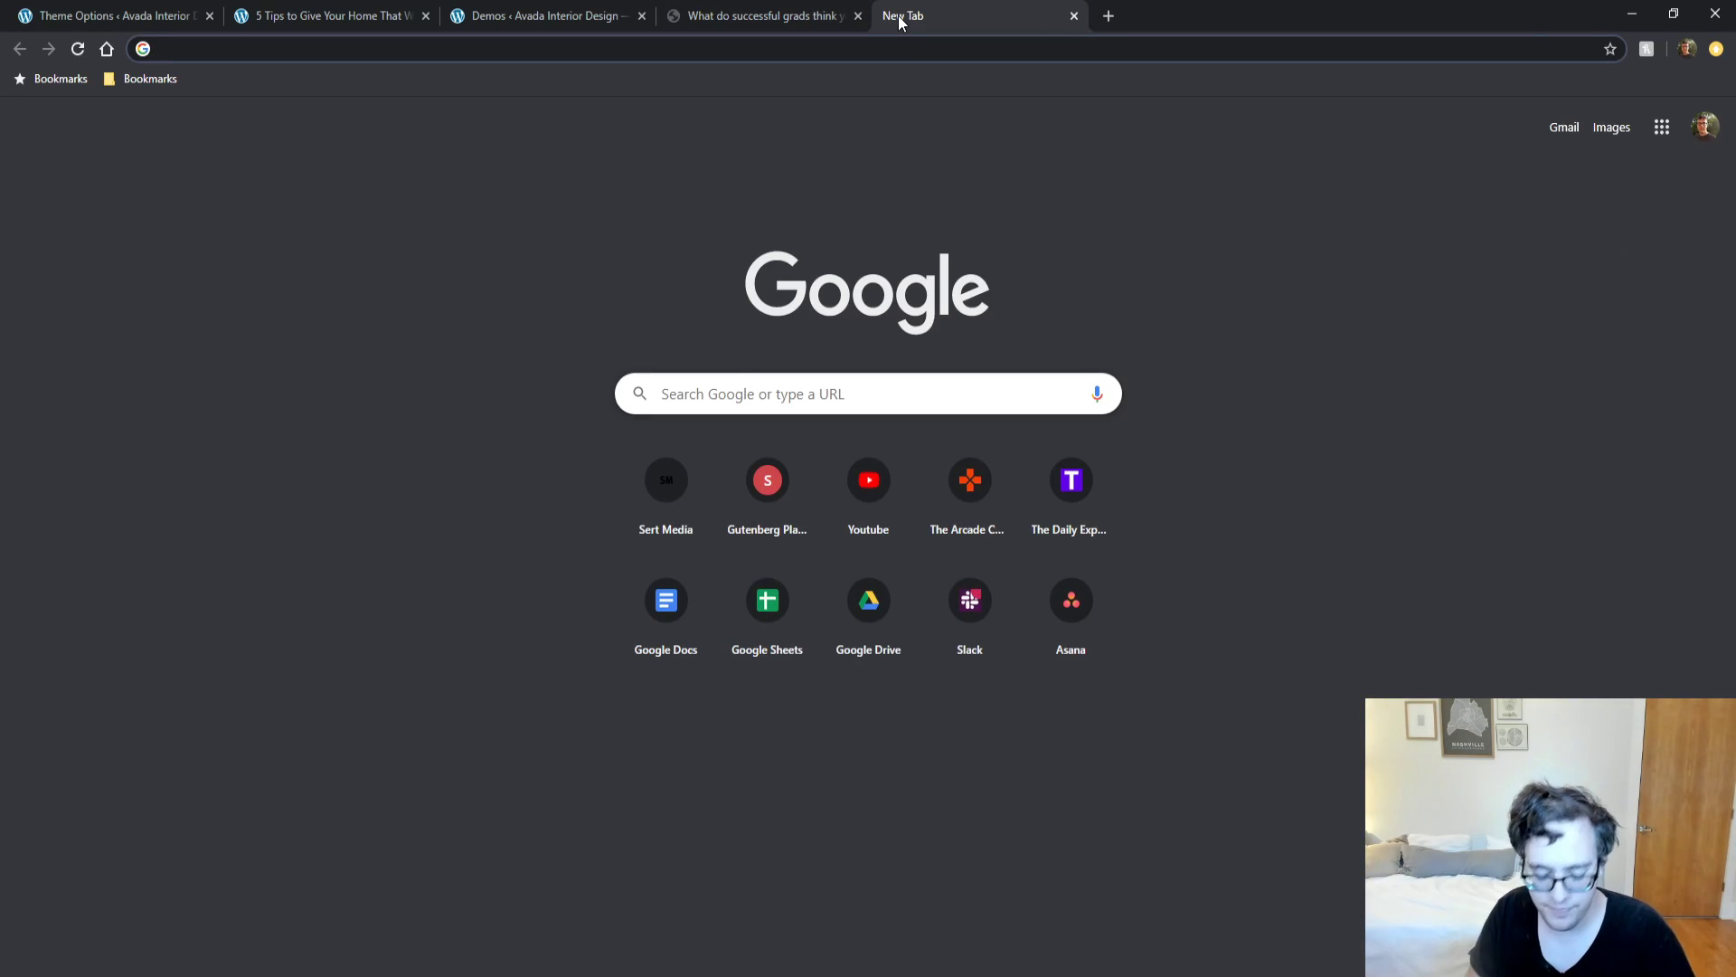
type("thedai")
key("Return")
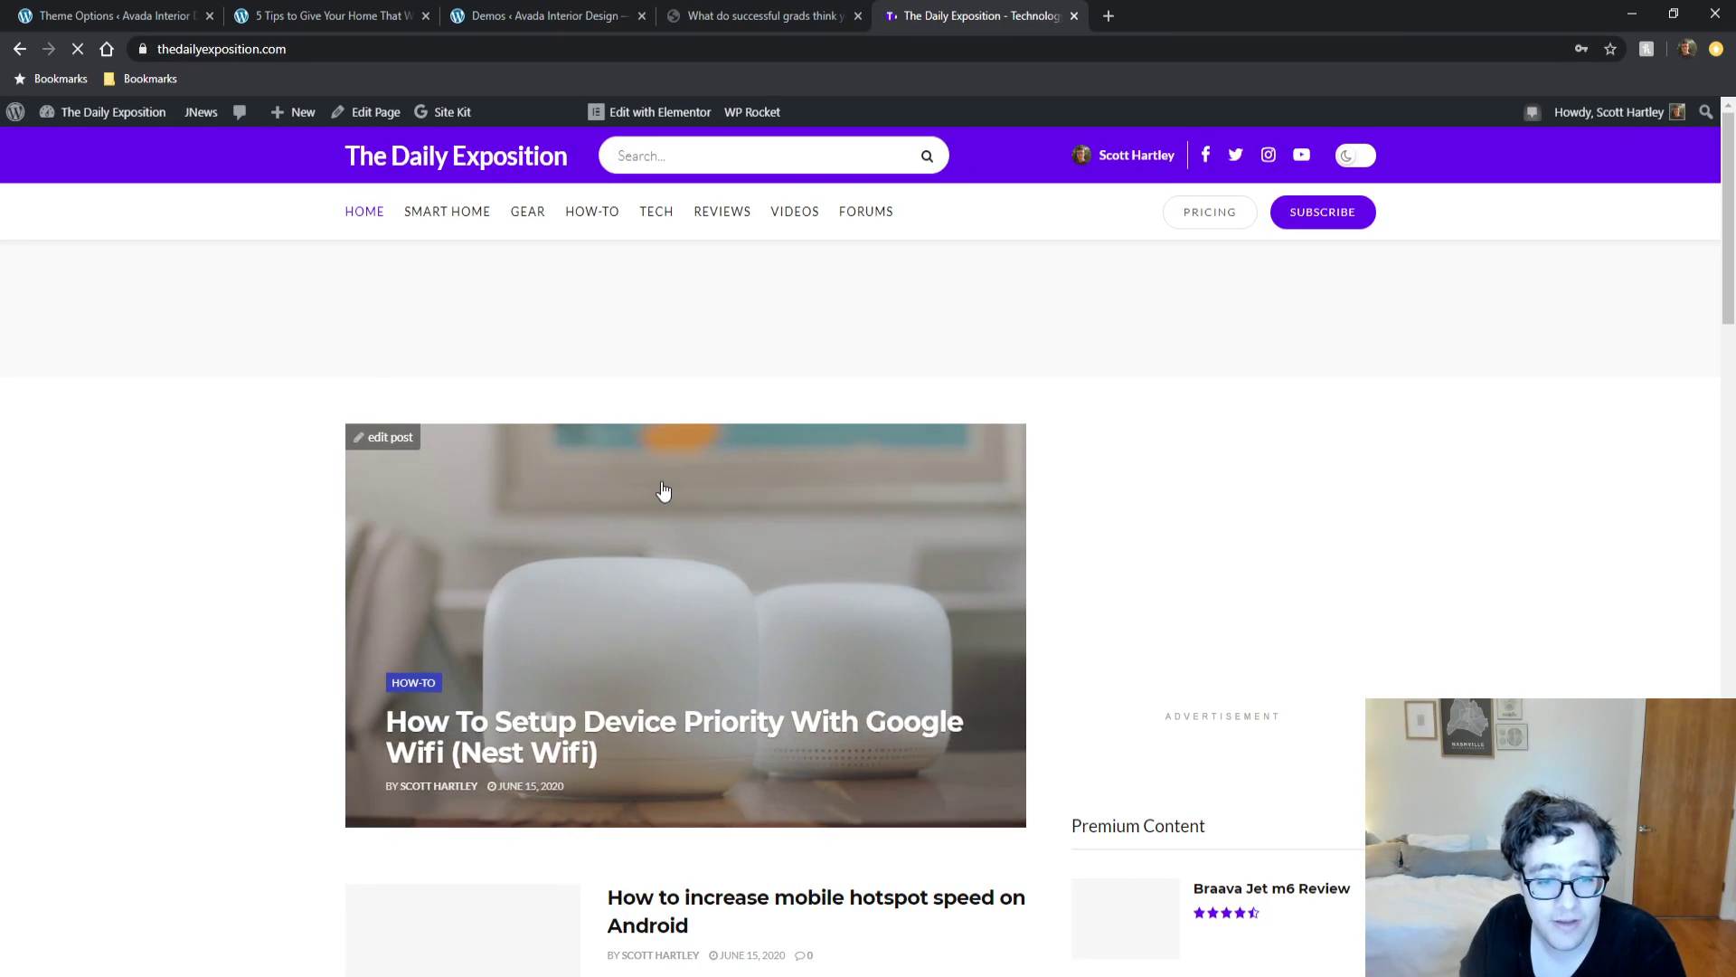
left_click(663, 491)
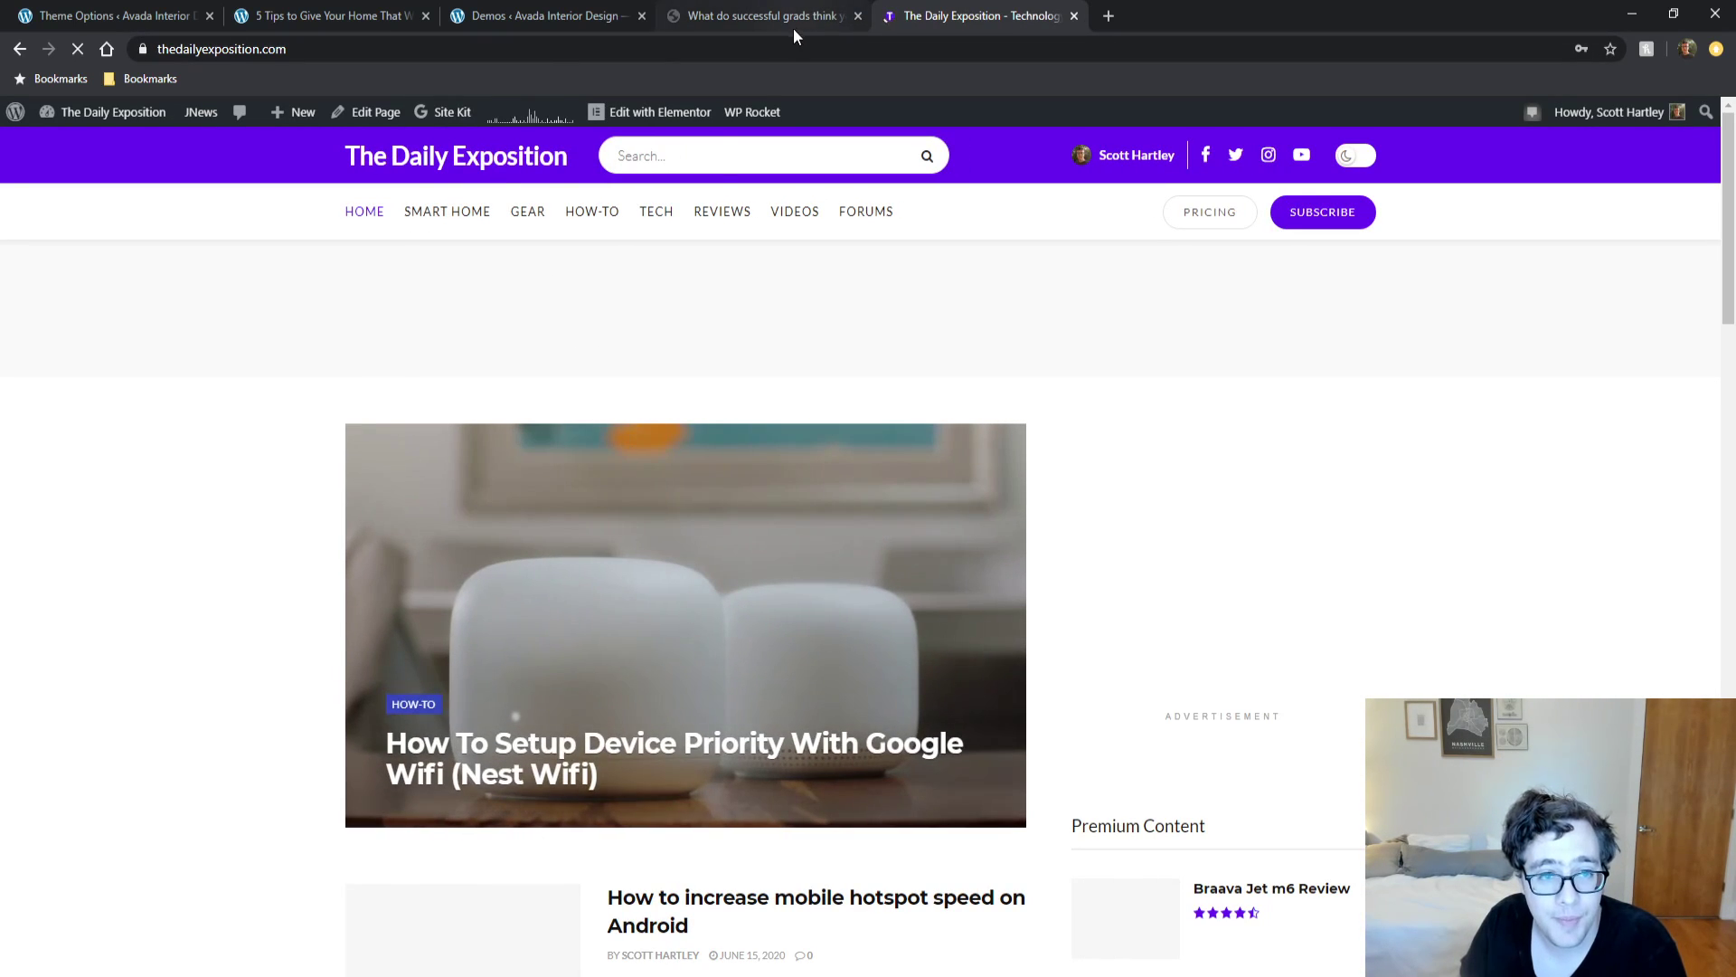
scroll(380, 435, "down", 2)
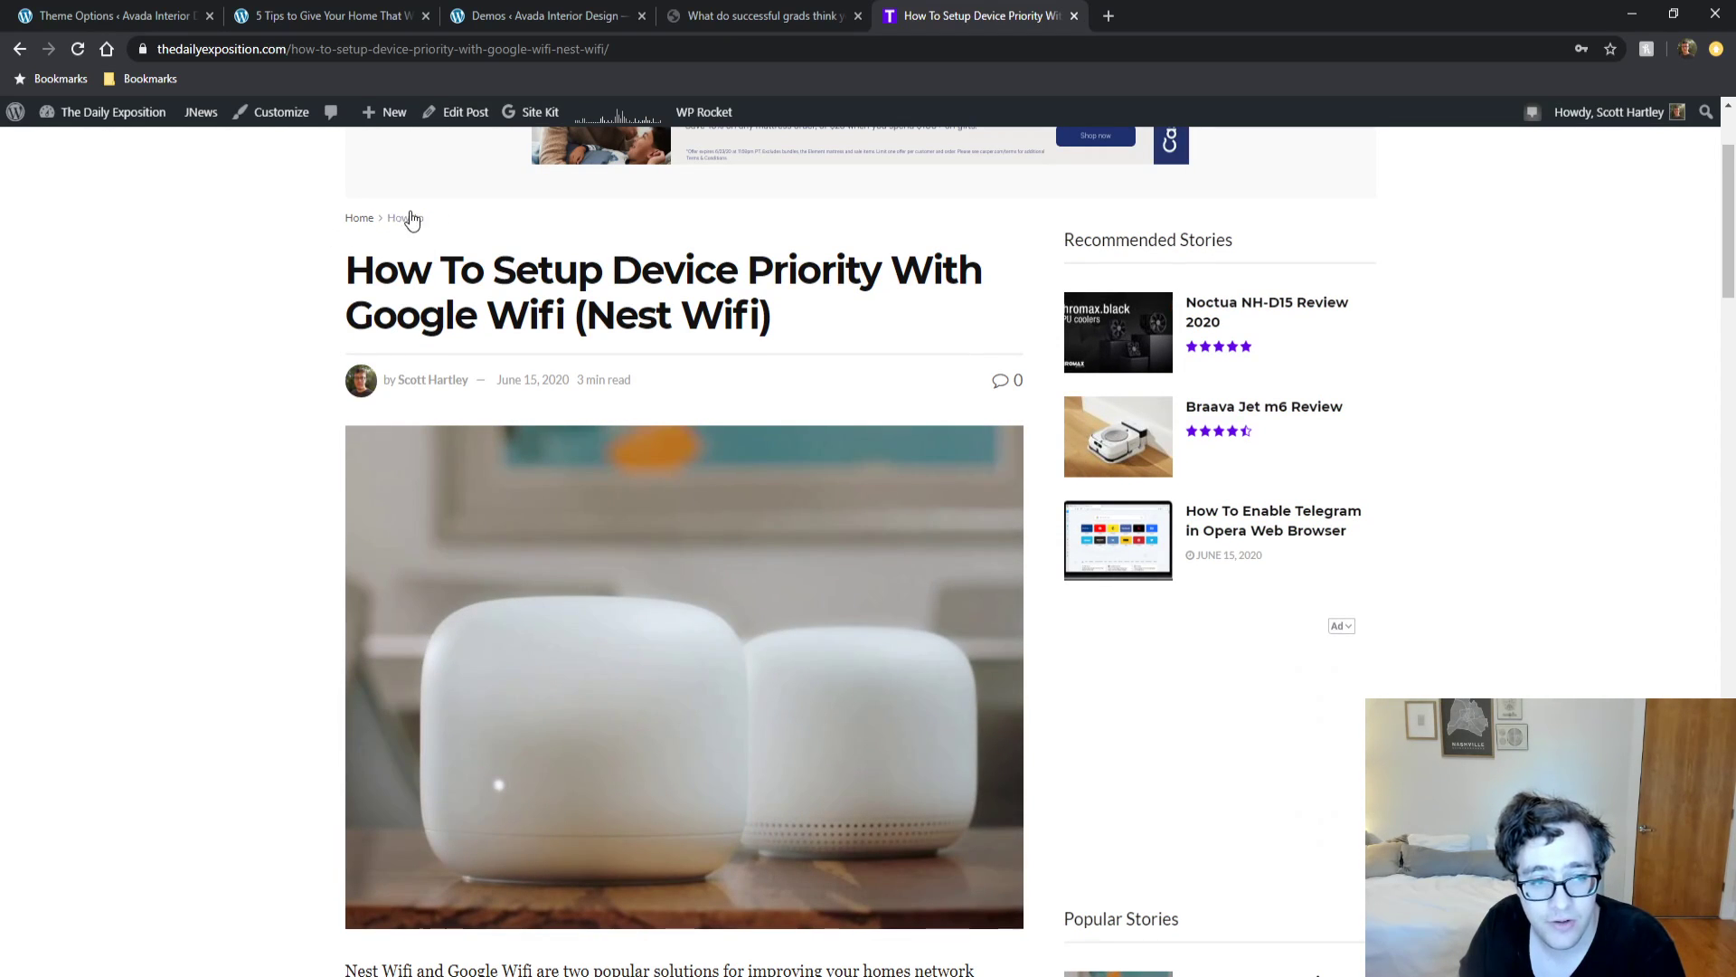
Close the thedailyexposition.com article, return to Theme Options and look through the Breadcrumbs settings.
left_click(1074, 16)
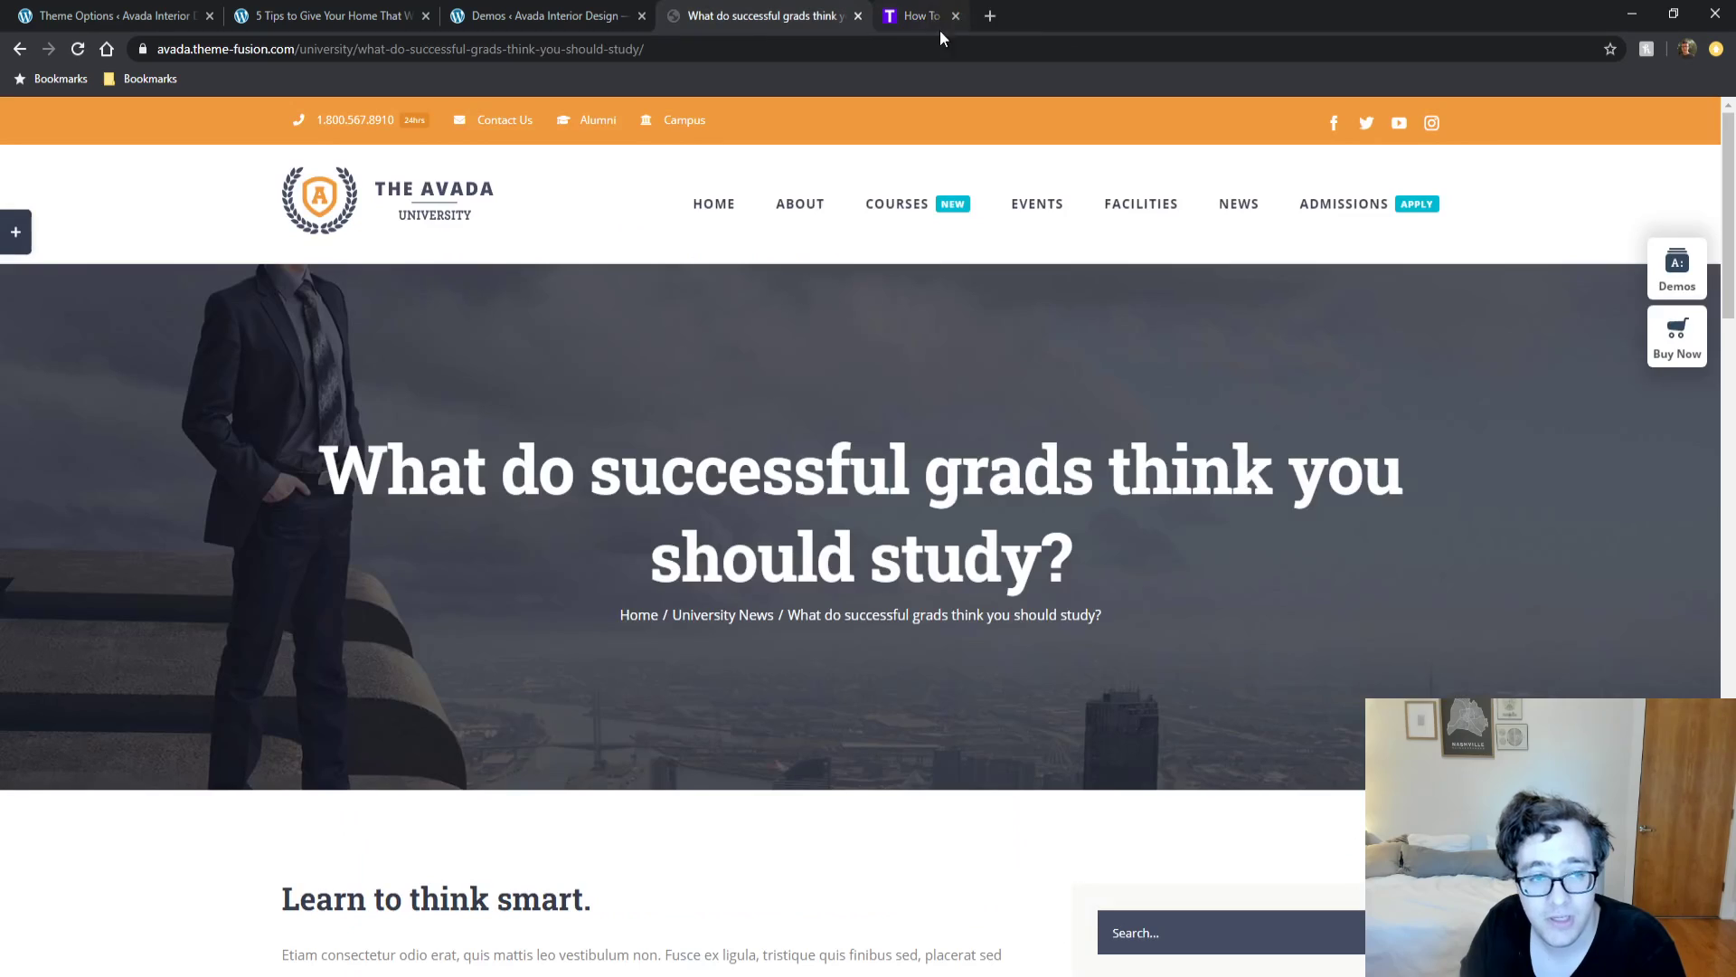
left_click(192, 16)
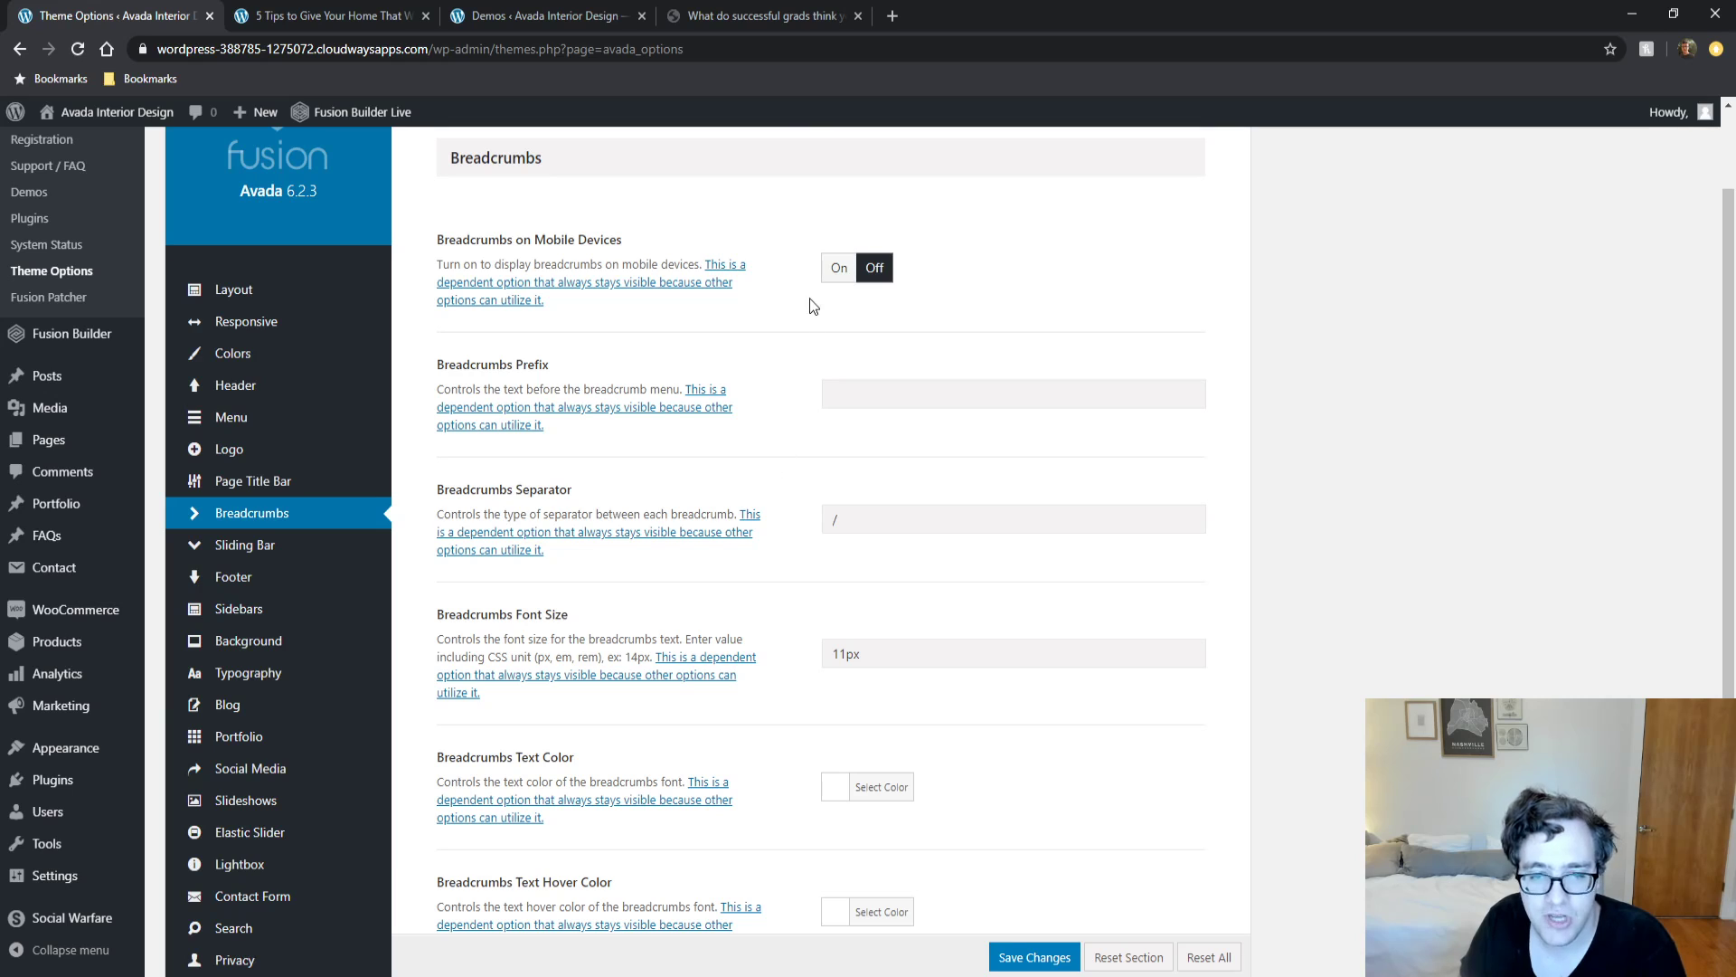
scroll(822, 275, "up", 2)
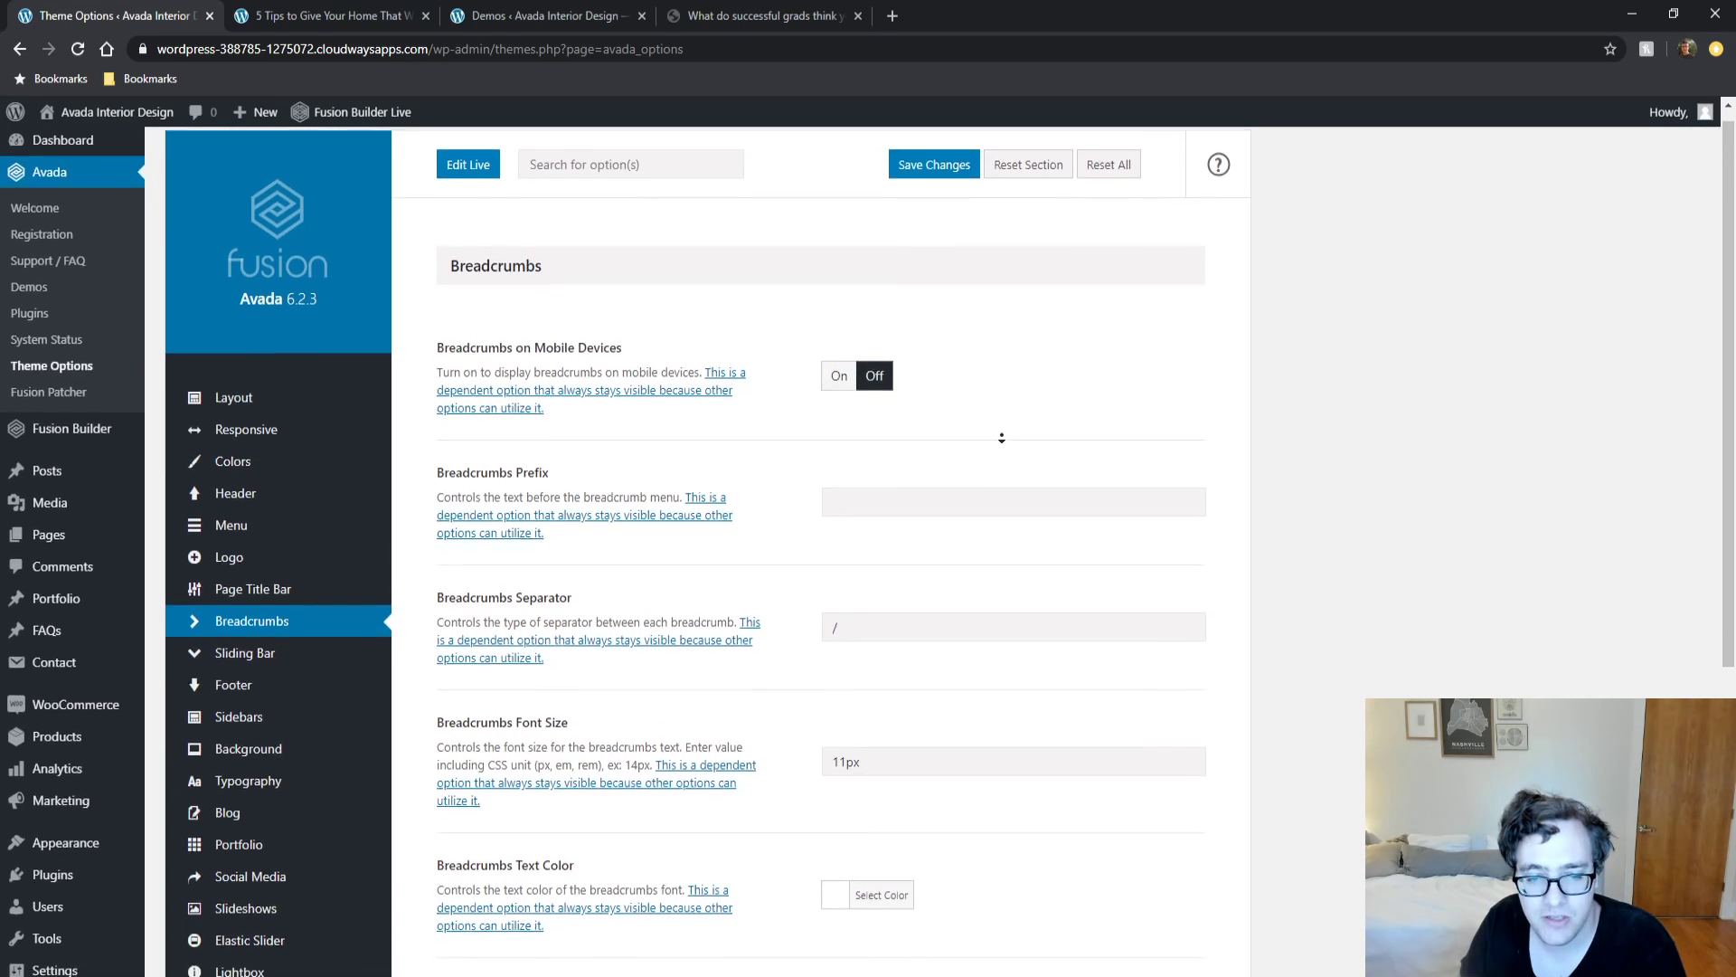
scroll(1001, 435, "down", 2)
scroll(1001, 466, "down", 3)
scroll(1001, 463, "up", 2)
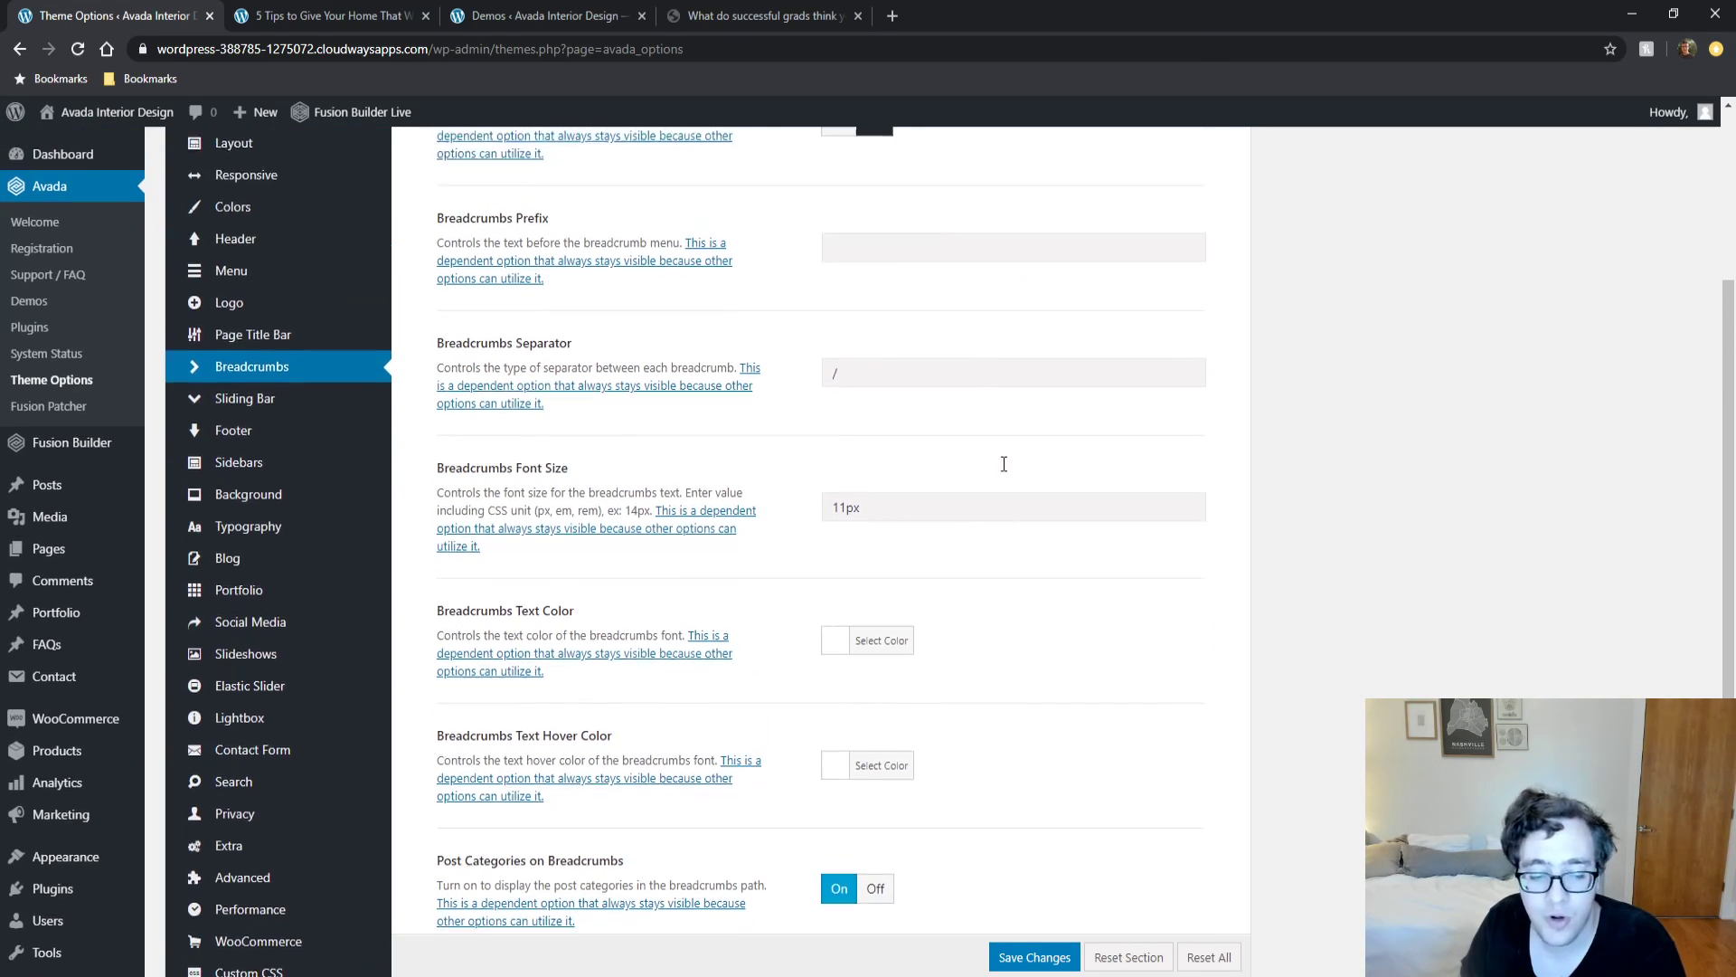
scroll(964, 482, "up", 1)
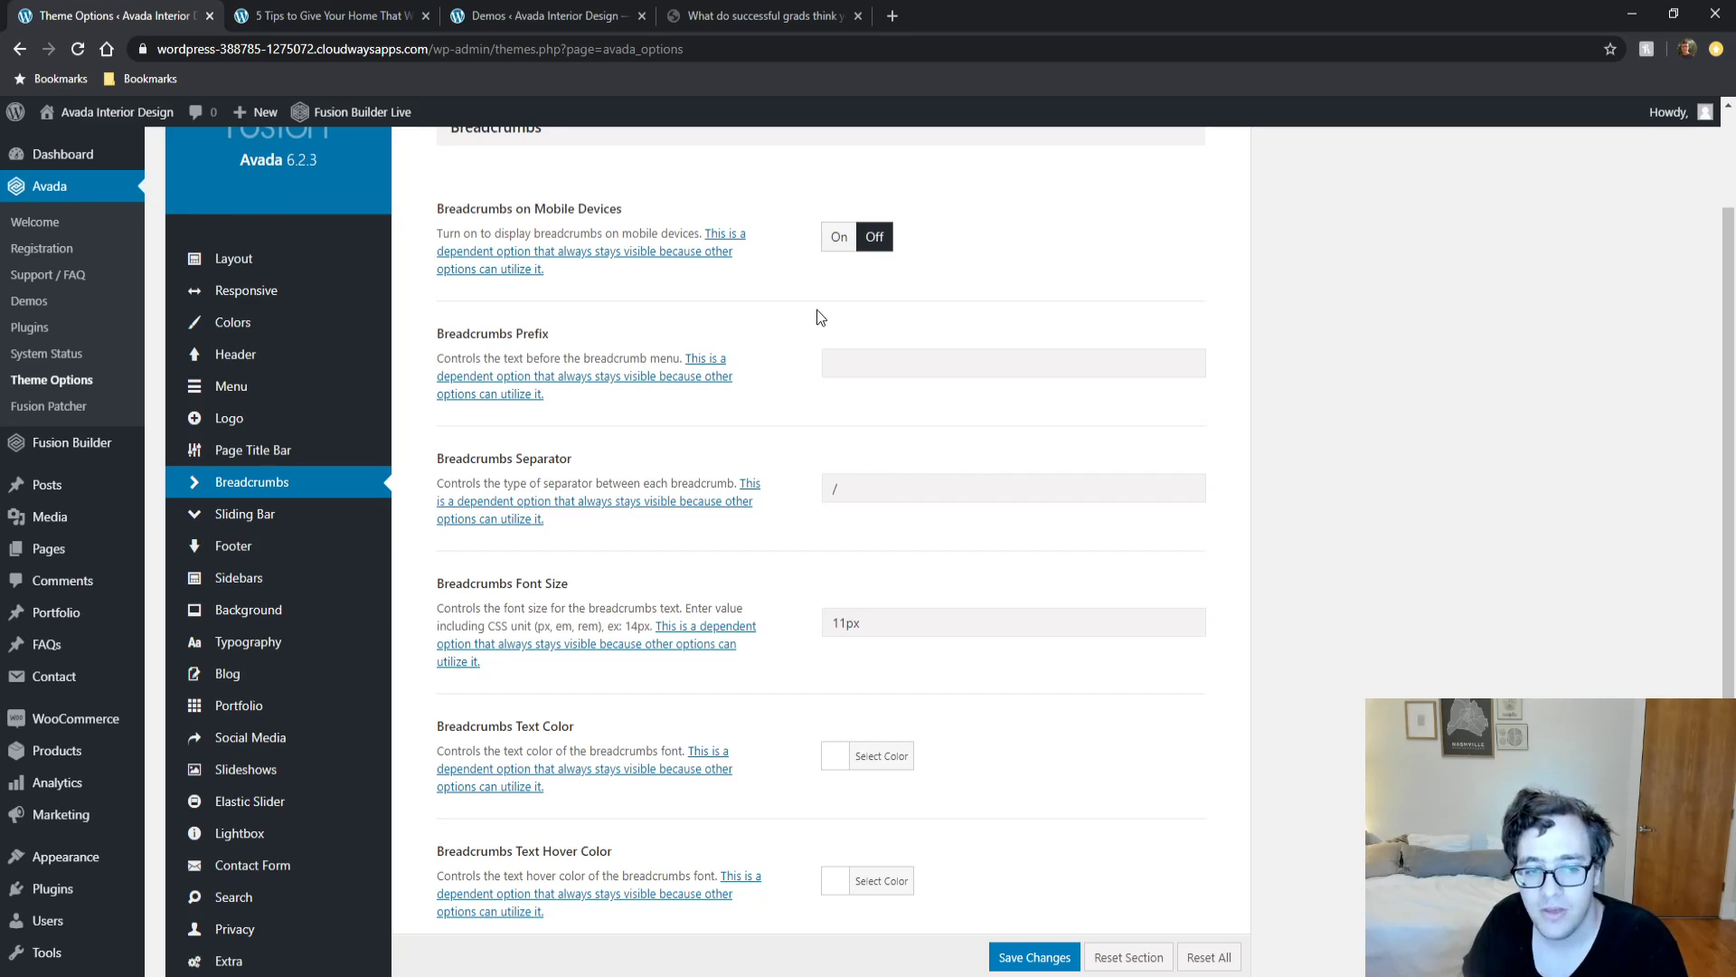
left_click(866, 365)
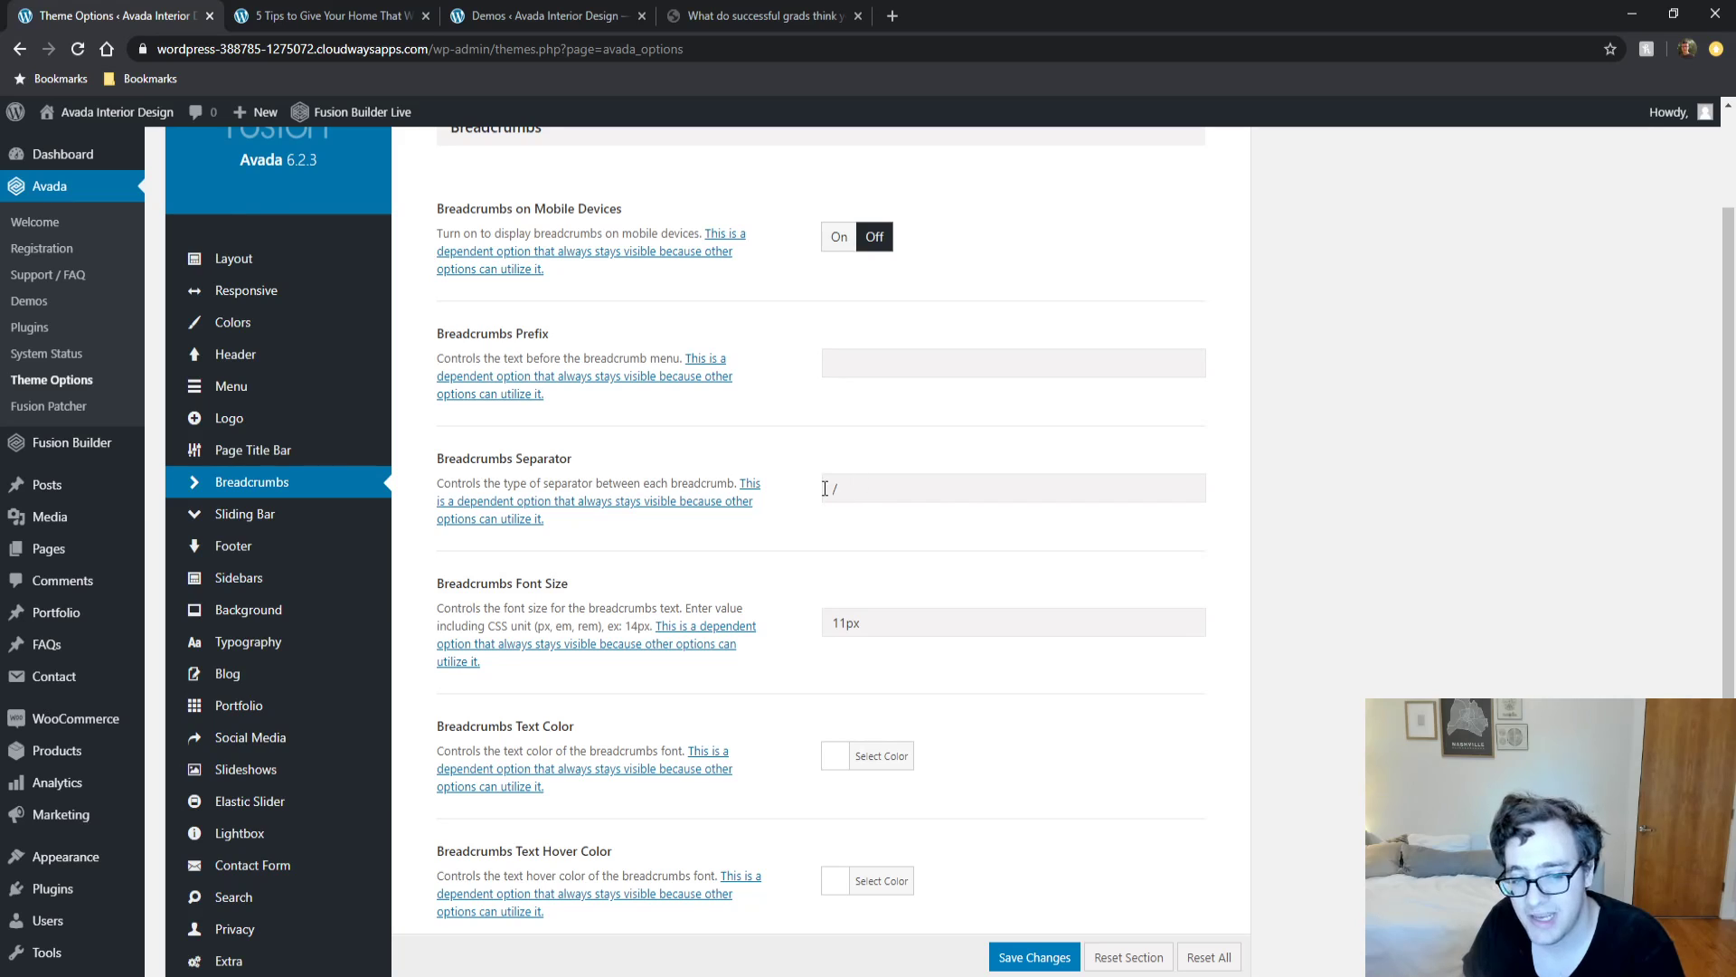
scroll(886, 470, "down", 4)
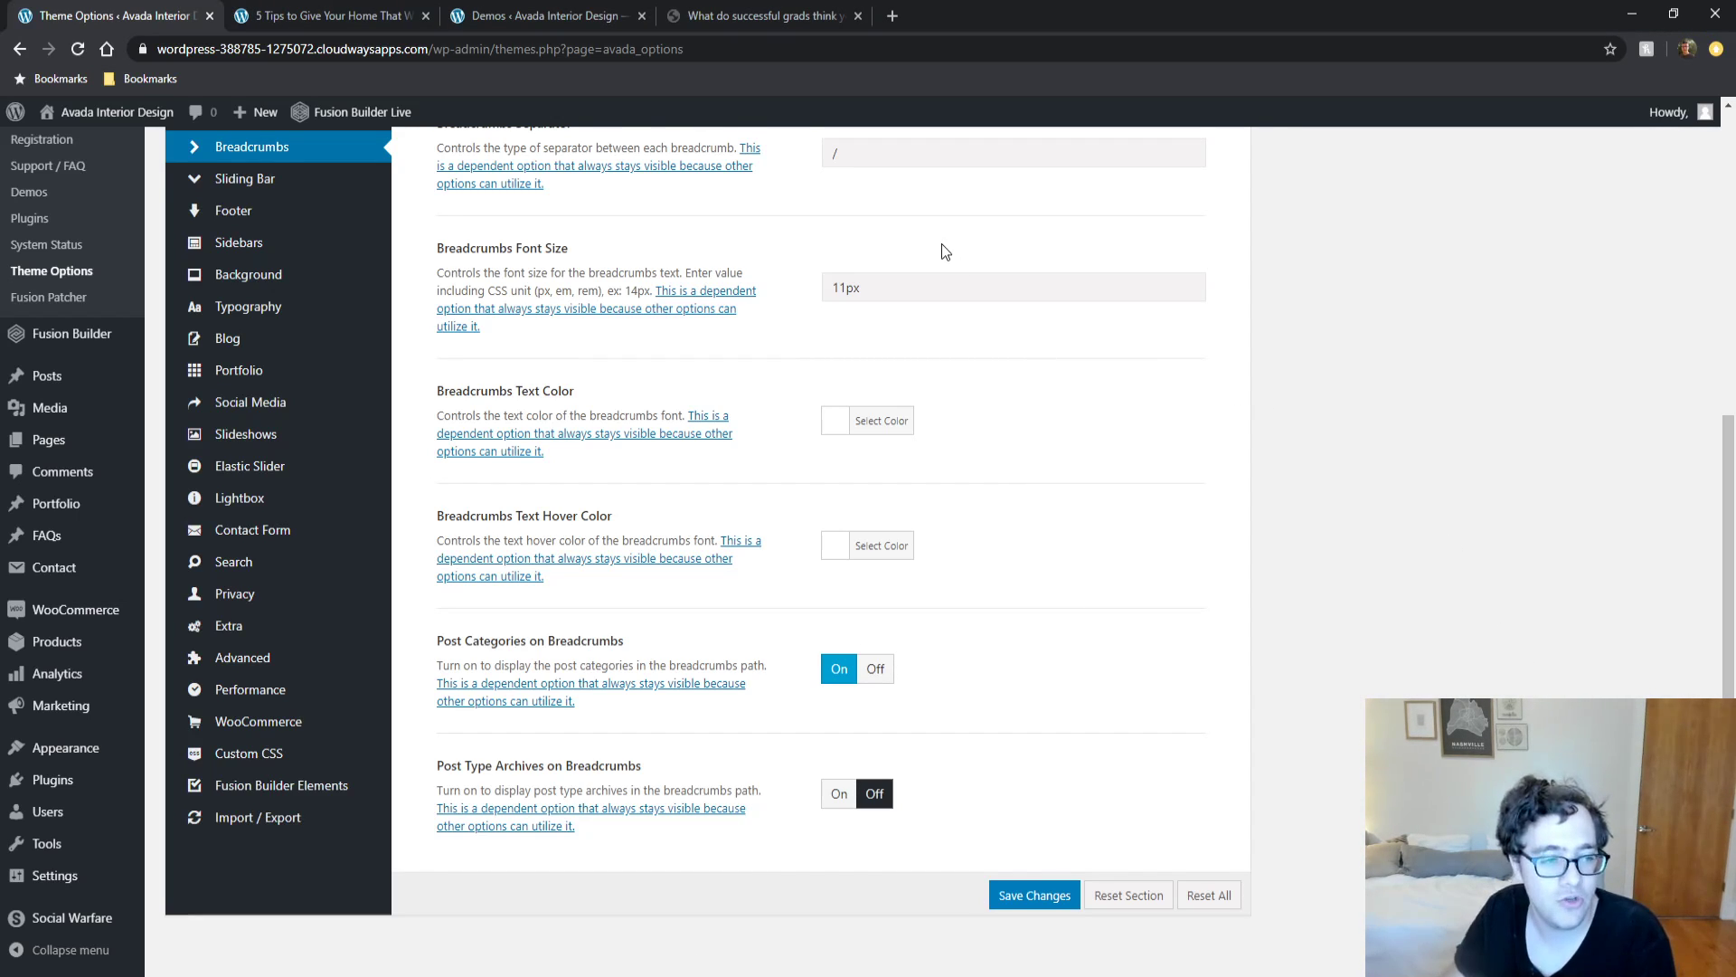
scroll(633, 258, "up", 2)
Open the Sliding Bar settings, turn on Sliding Bar on Desktops and save the changes.
left_click(342, 367)
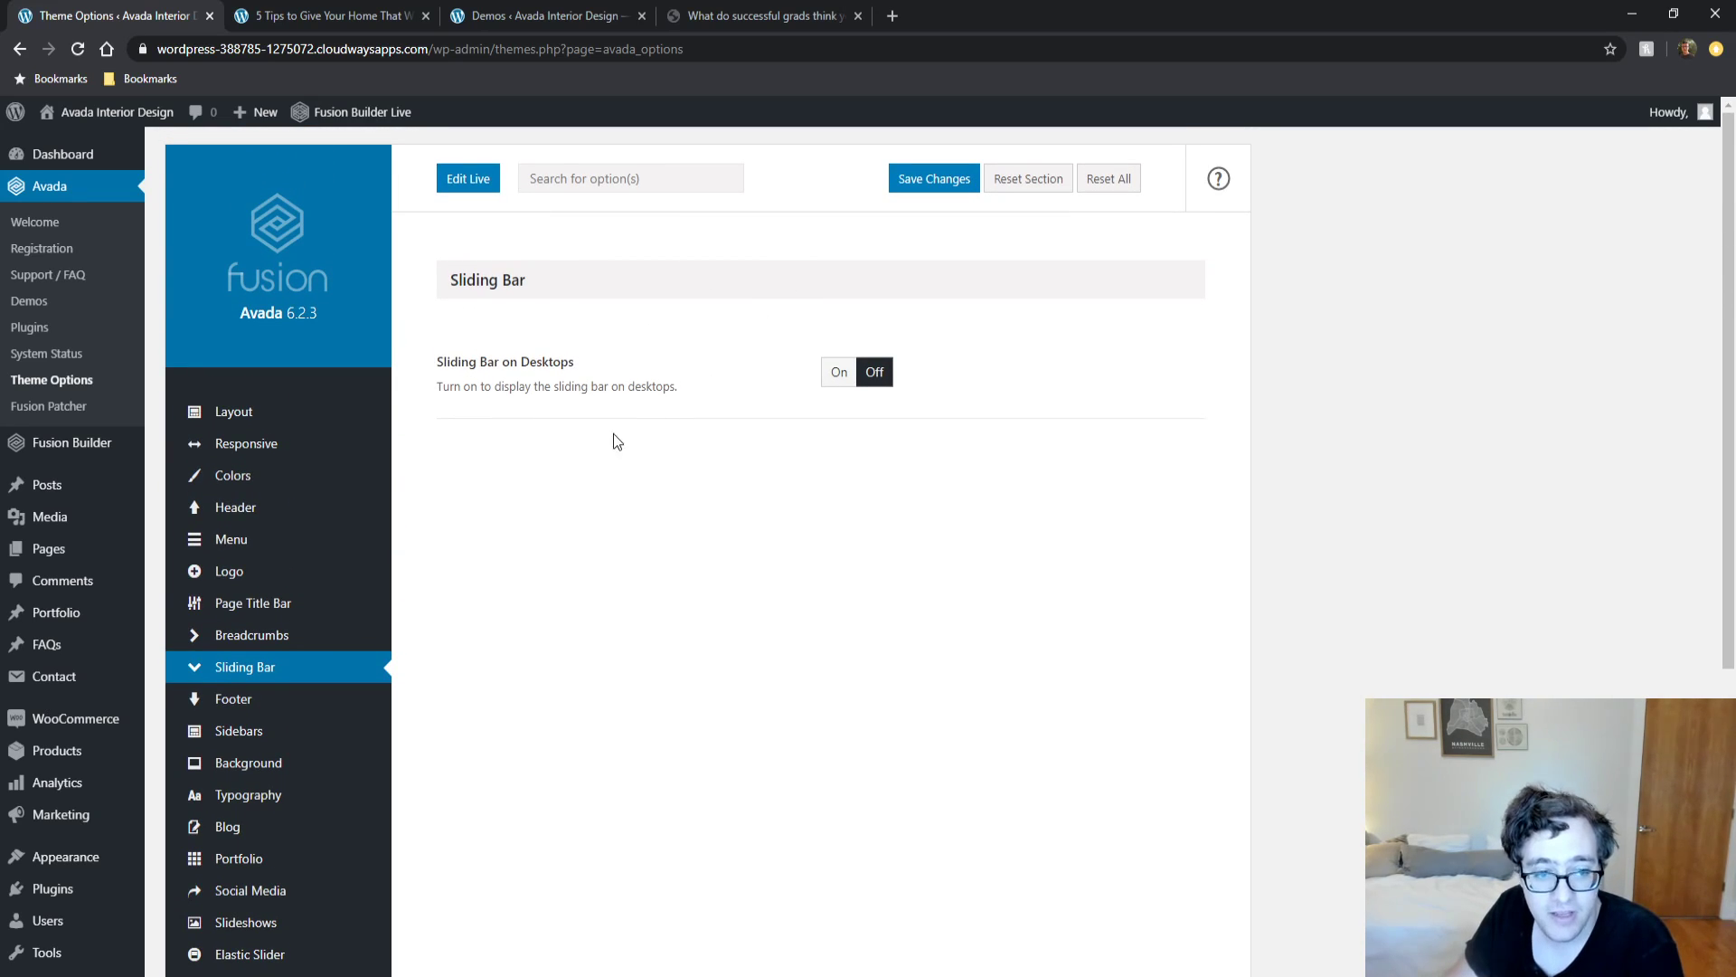
left_click(389, 15)
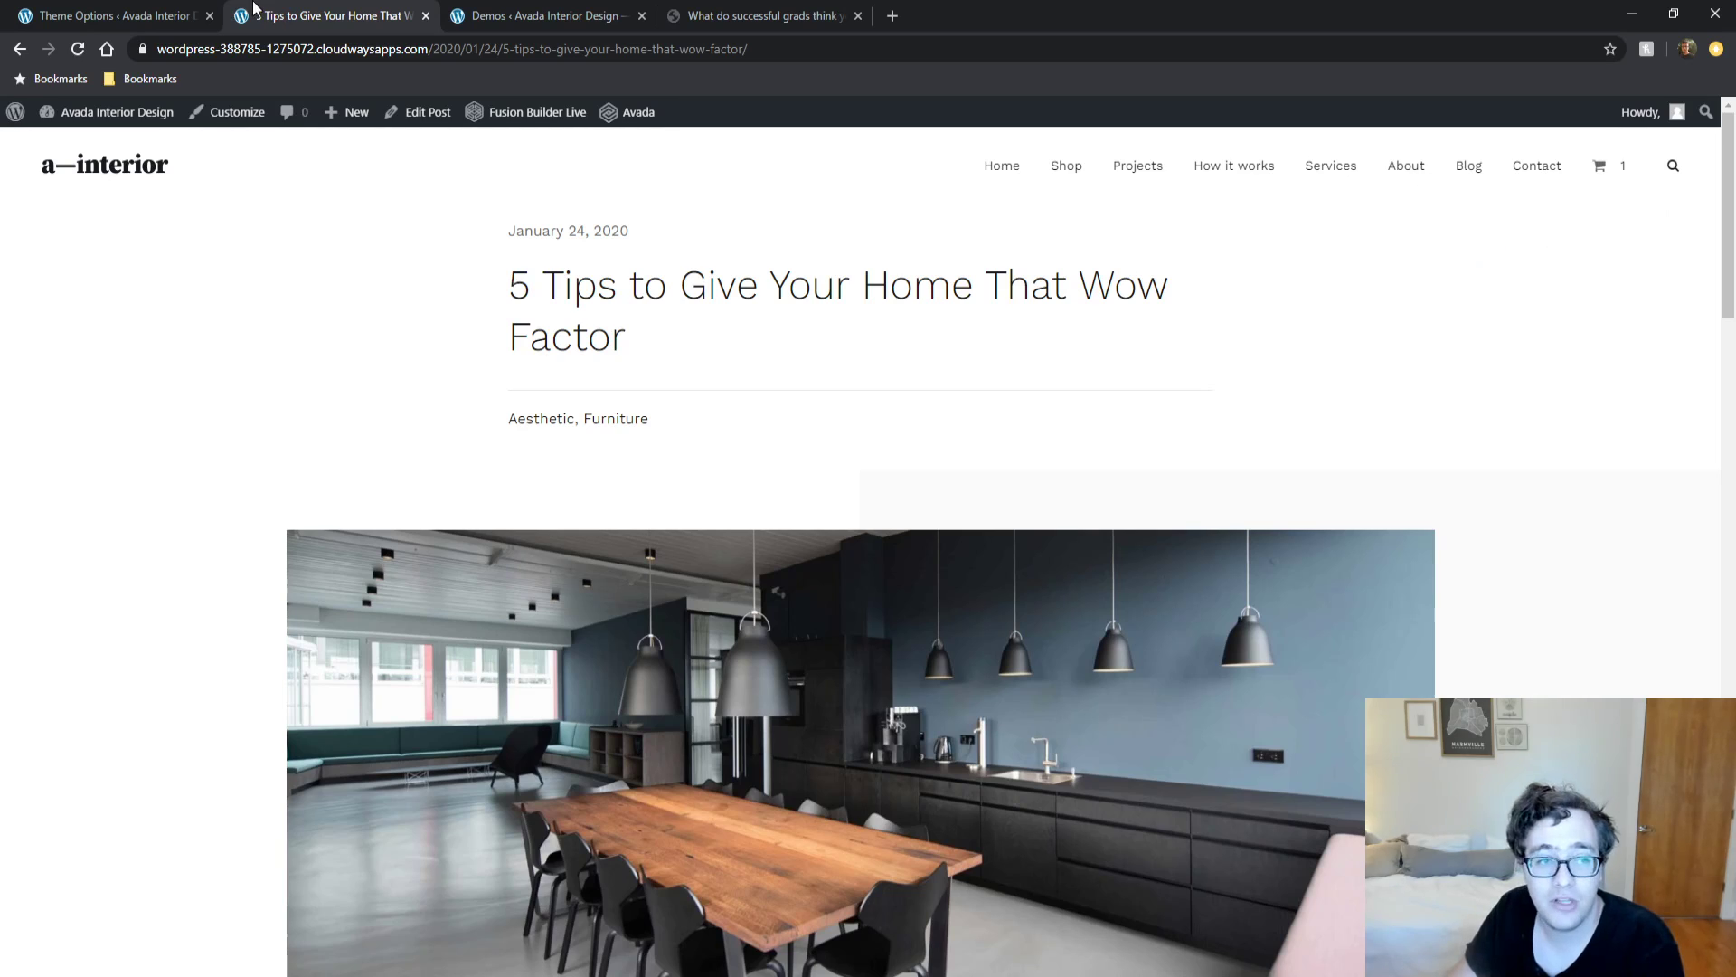
left_click(101, 11)
left_click(839, 372)
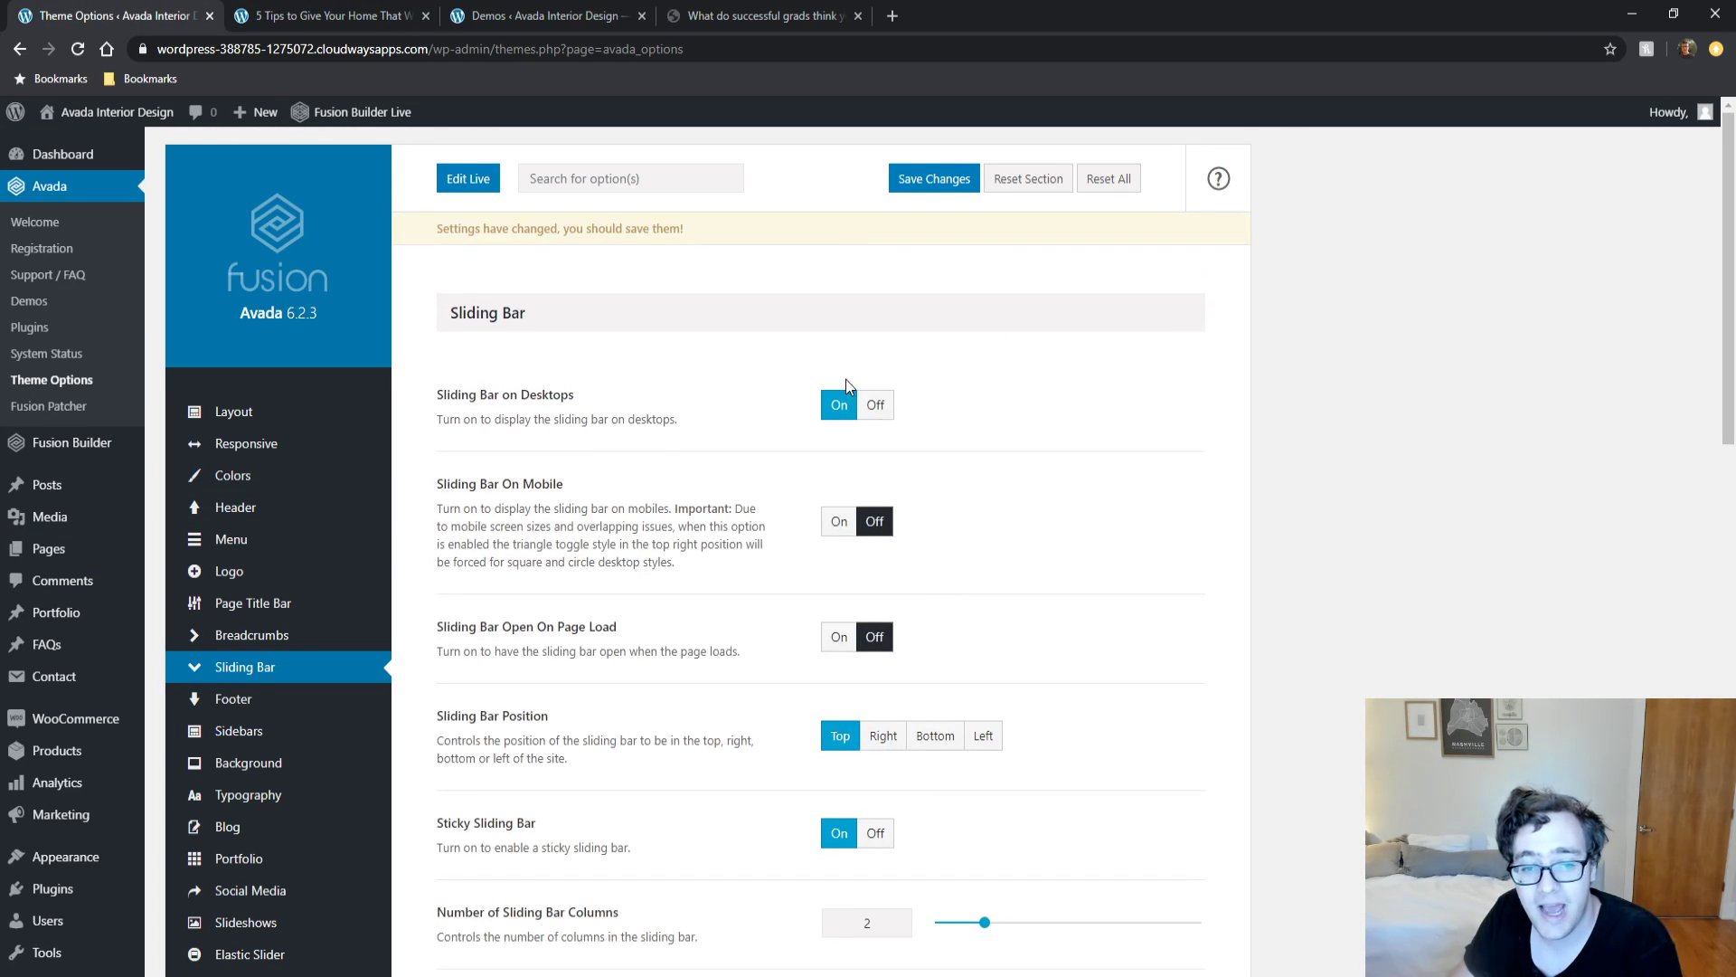
left_click(932, 179)
Reload the live site's "5 Tips to Give Your Home That Wow Factor" post to check for the sliding bar.
left_click(384, 18)
key("F5")
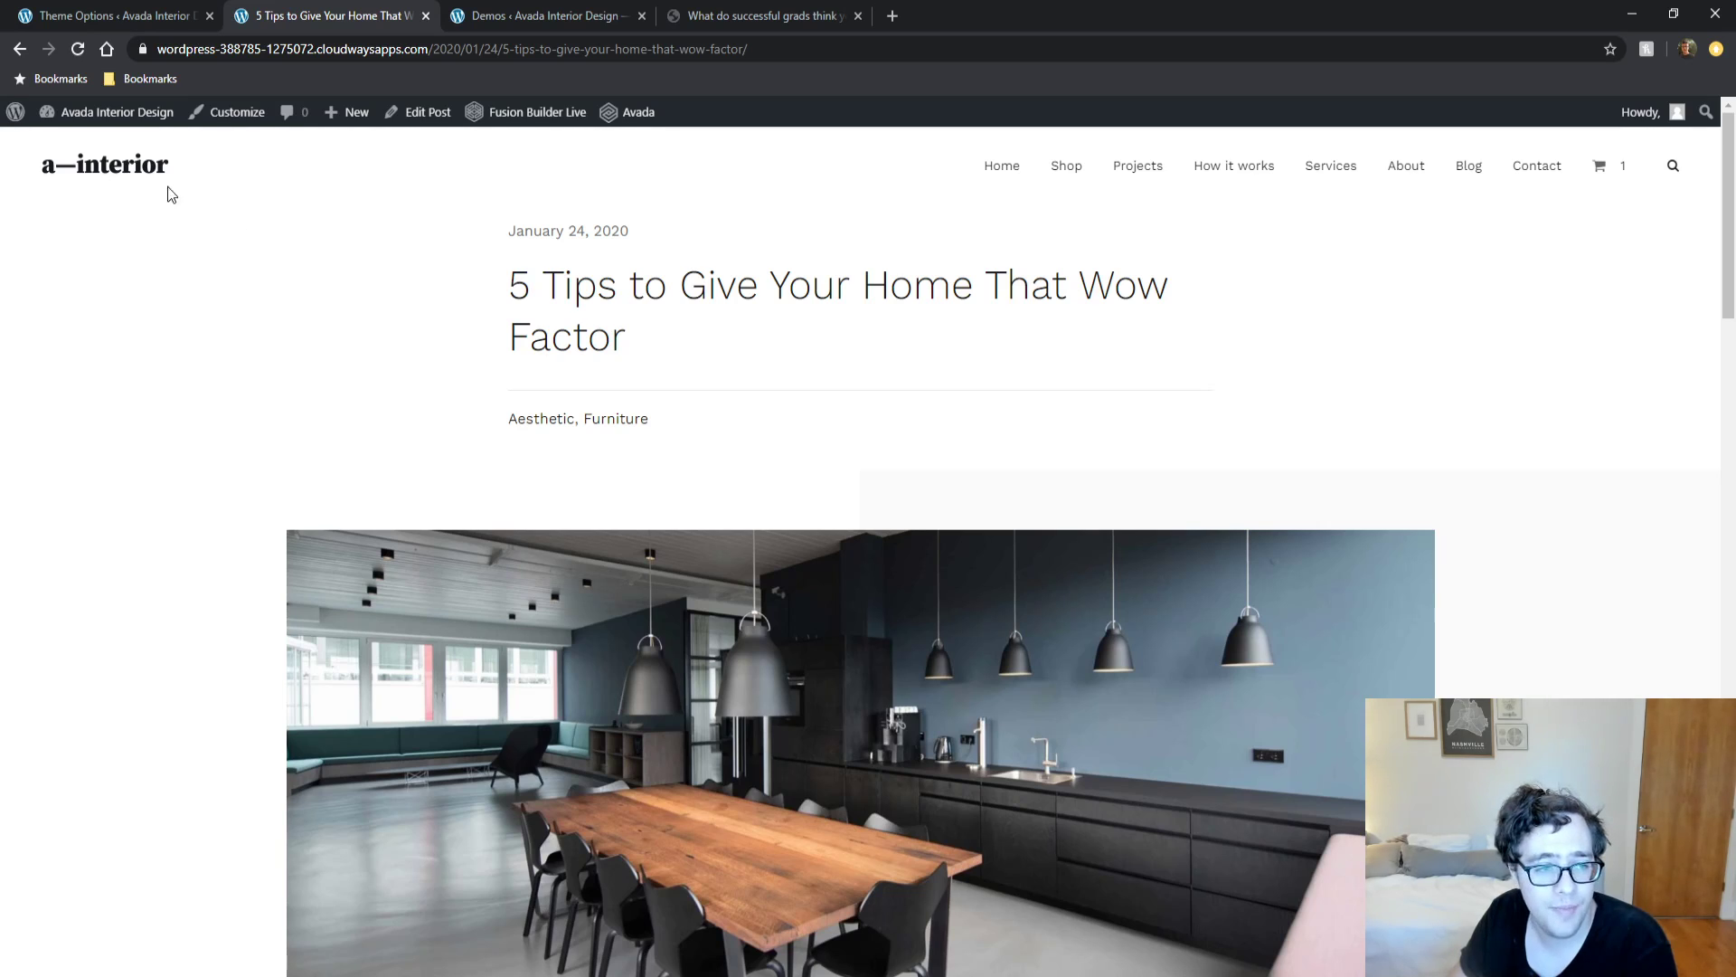
key("F5")
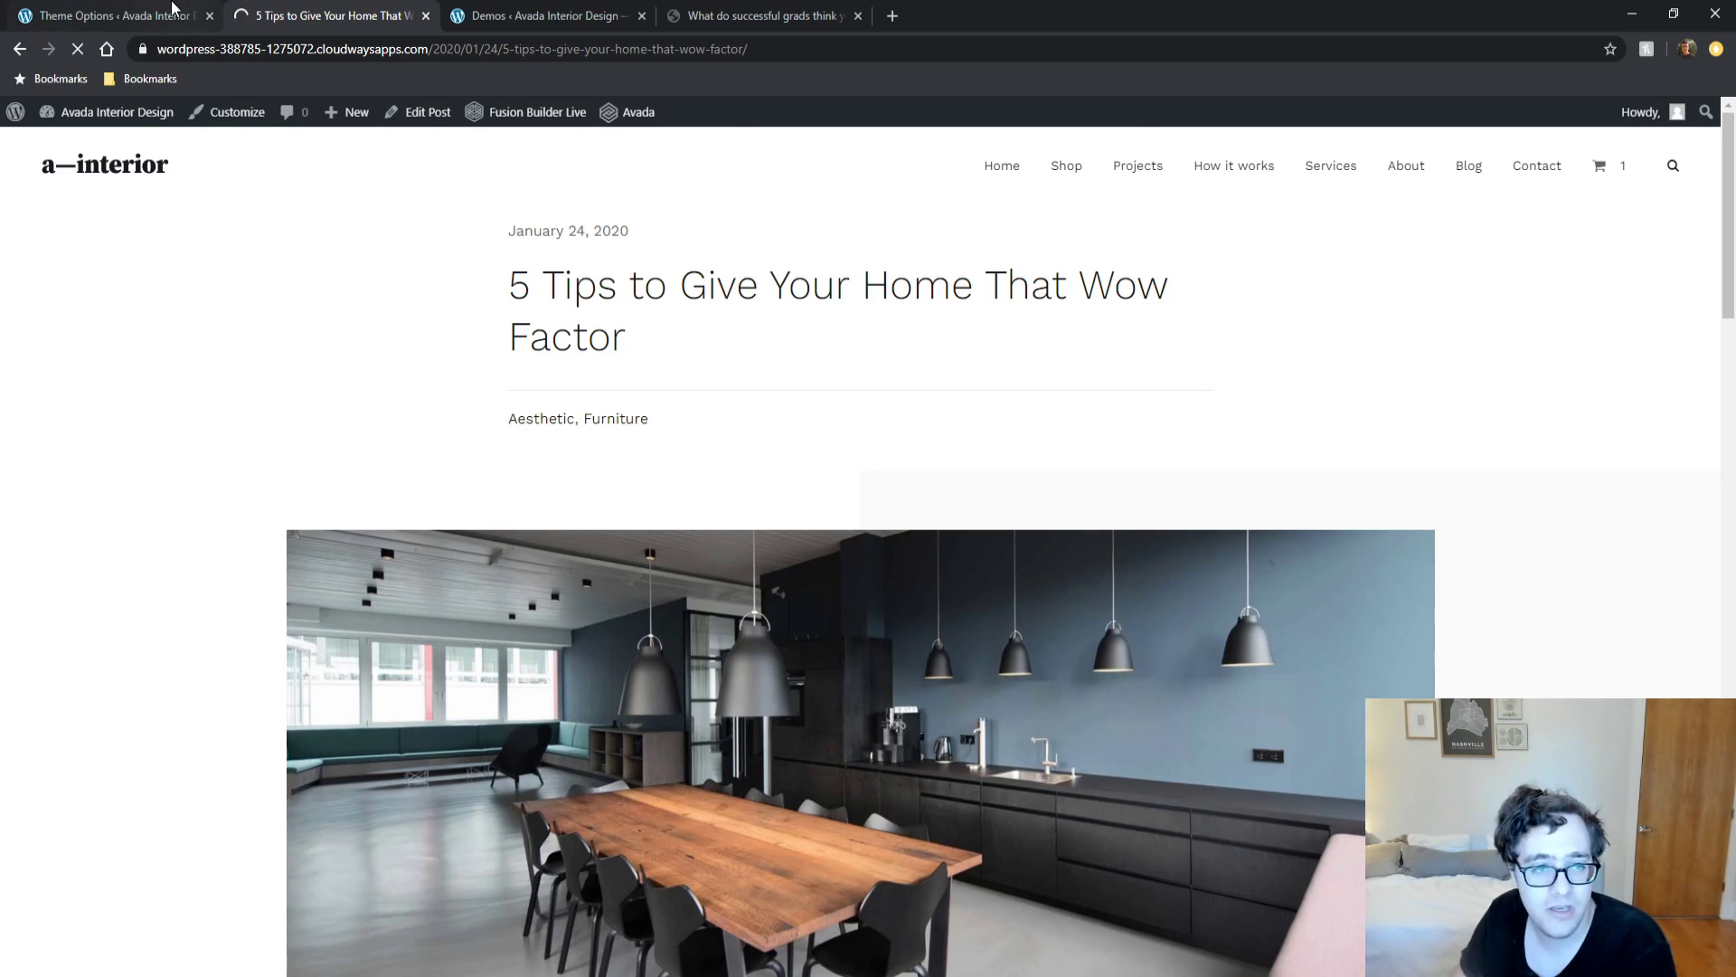
Turn on and save Sliding Bar Open On Page Load in Theme Options, and expand the sliding bar on the live homepage.
left_click(136, 16)
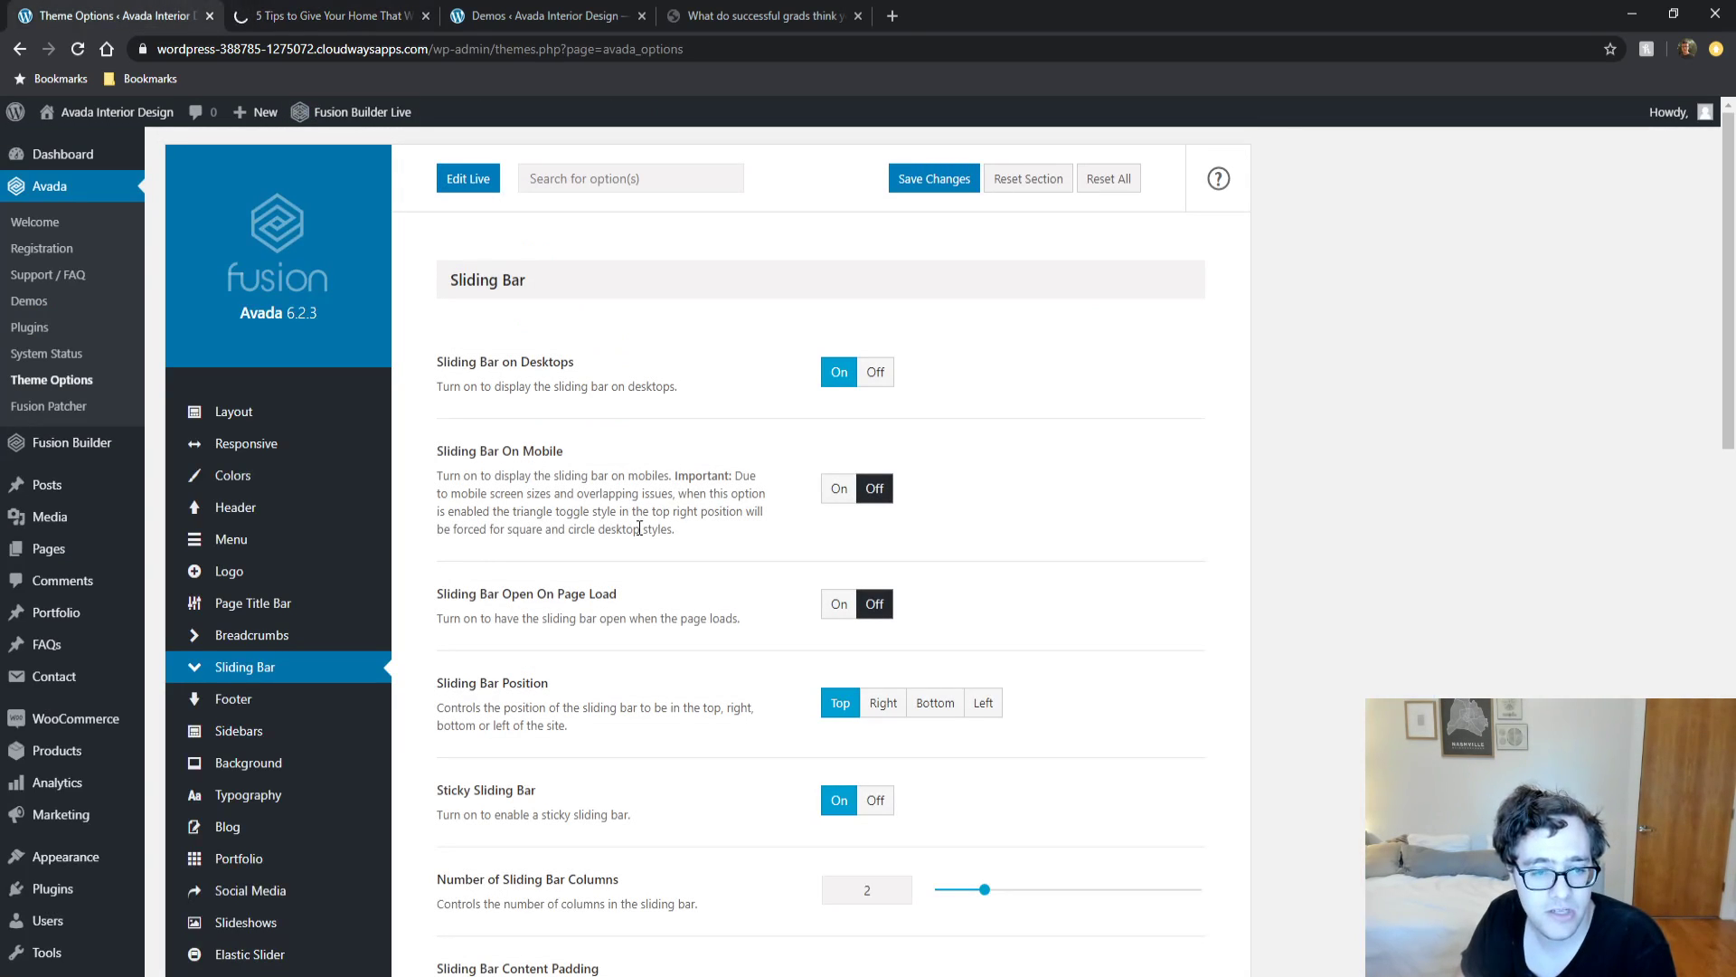
left_click(839, 603)
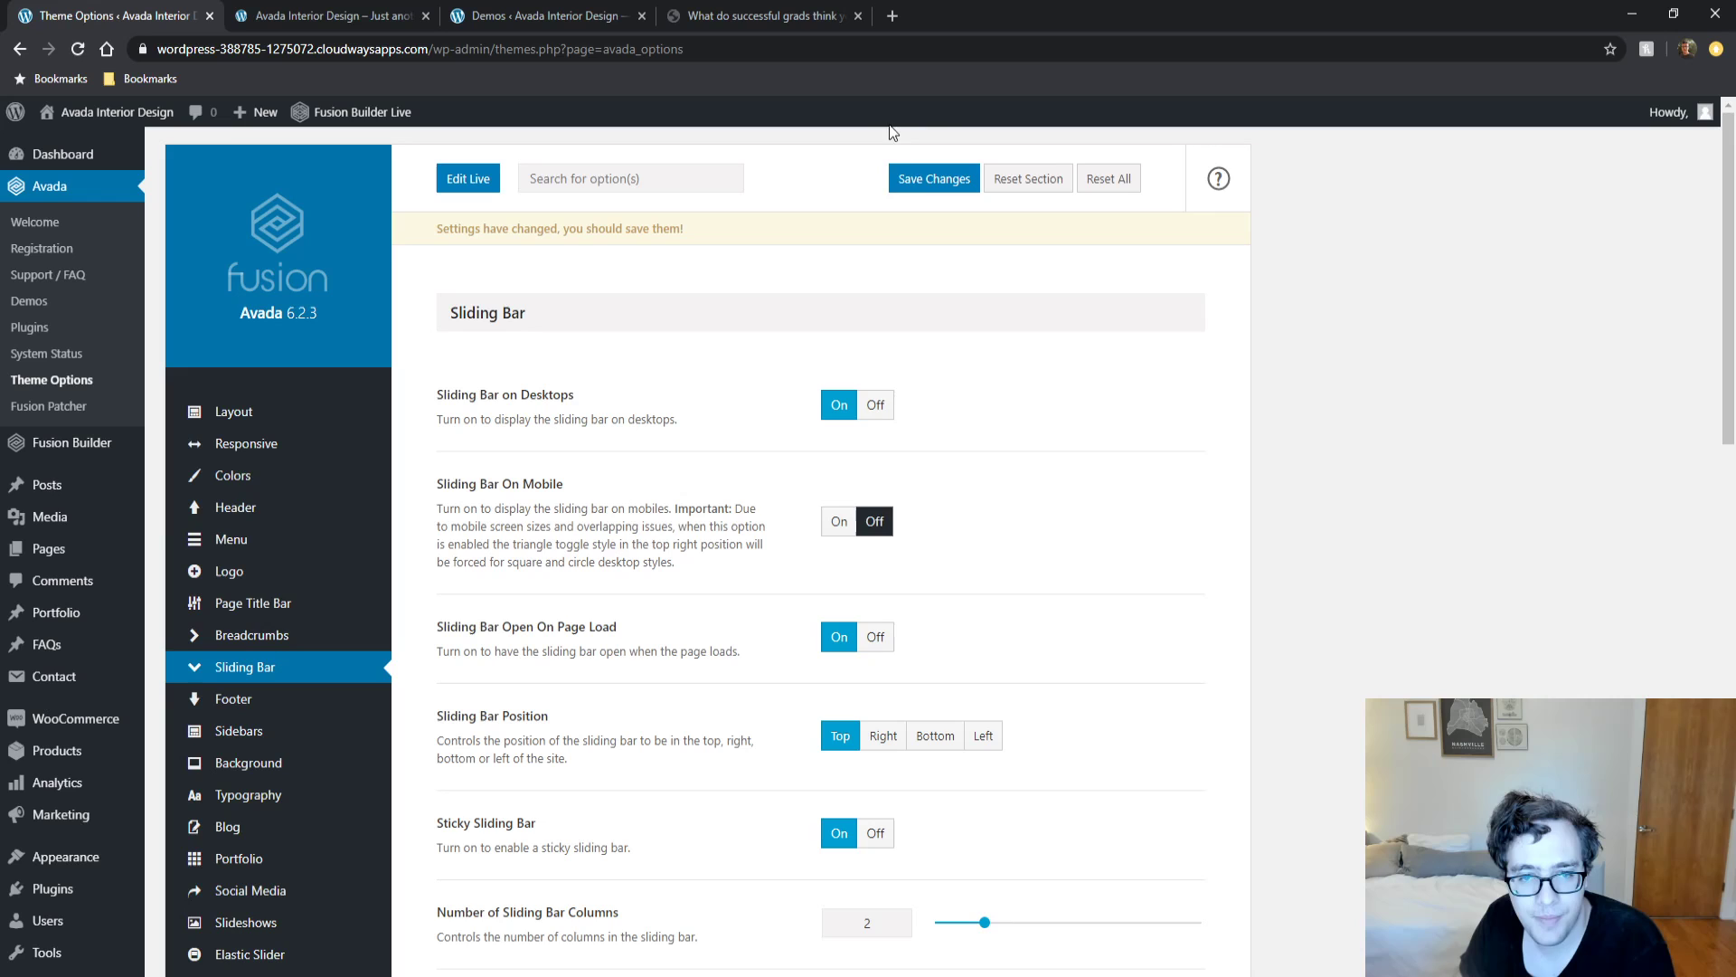
left_click(932, 178)
left_click(280, 15)
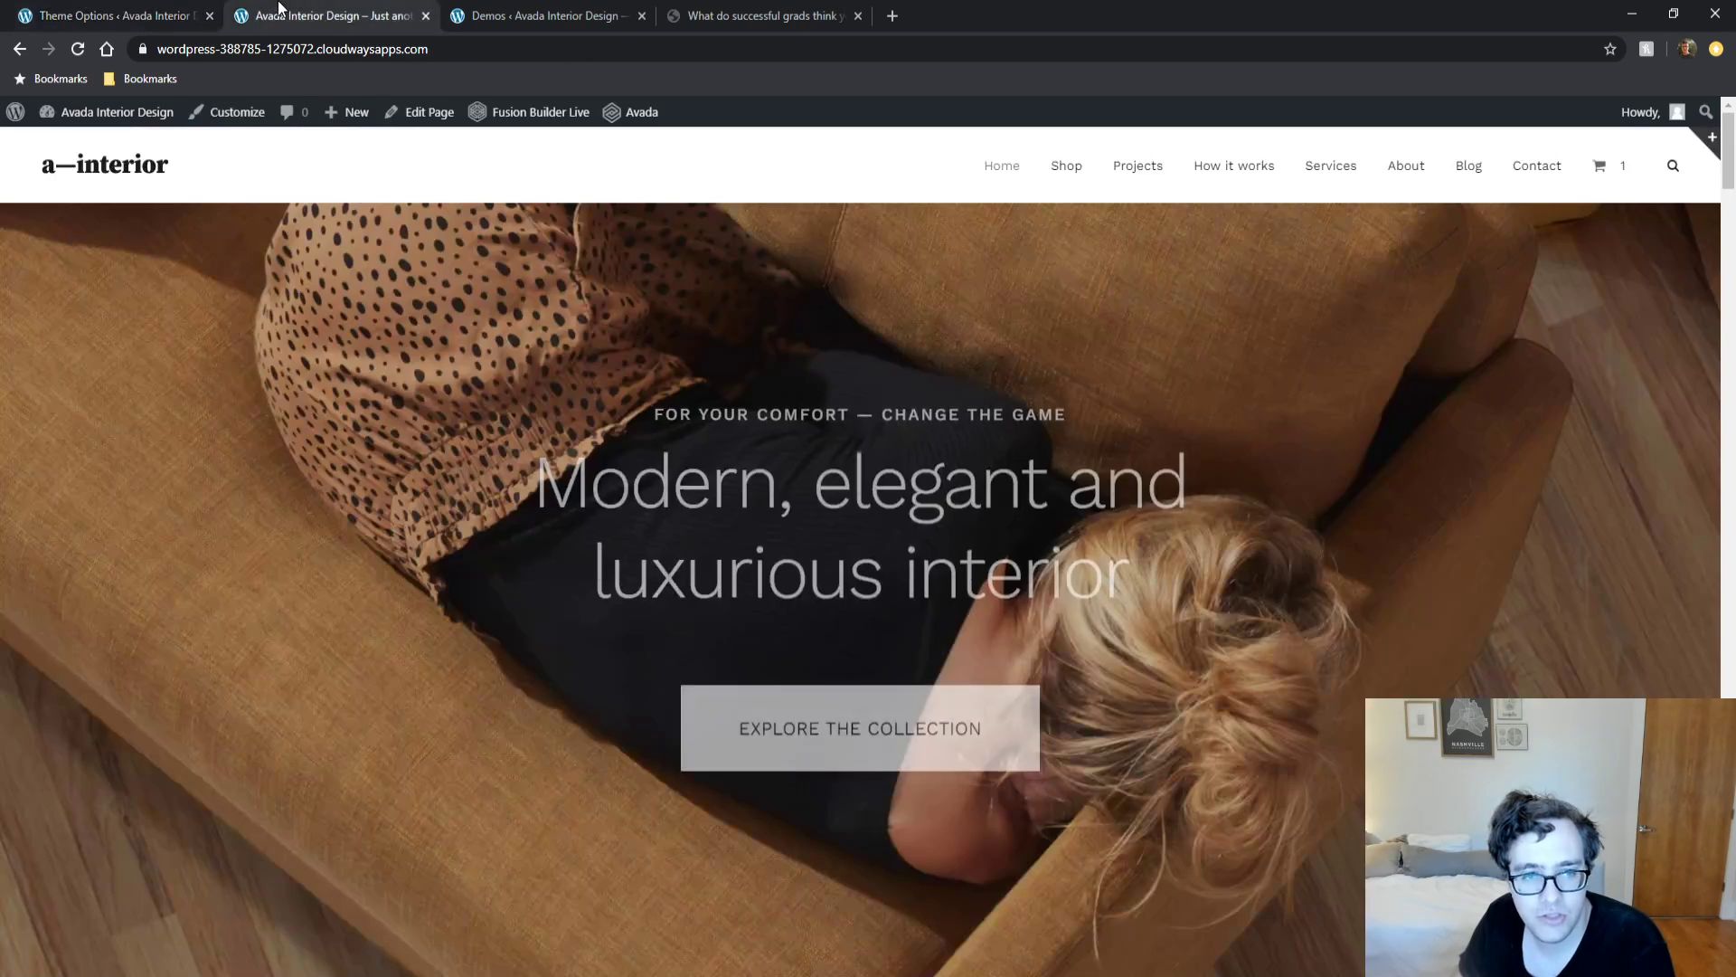
left_click(1709, 144)
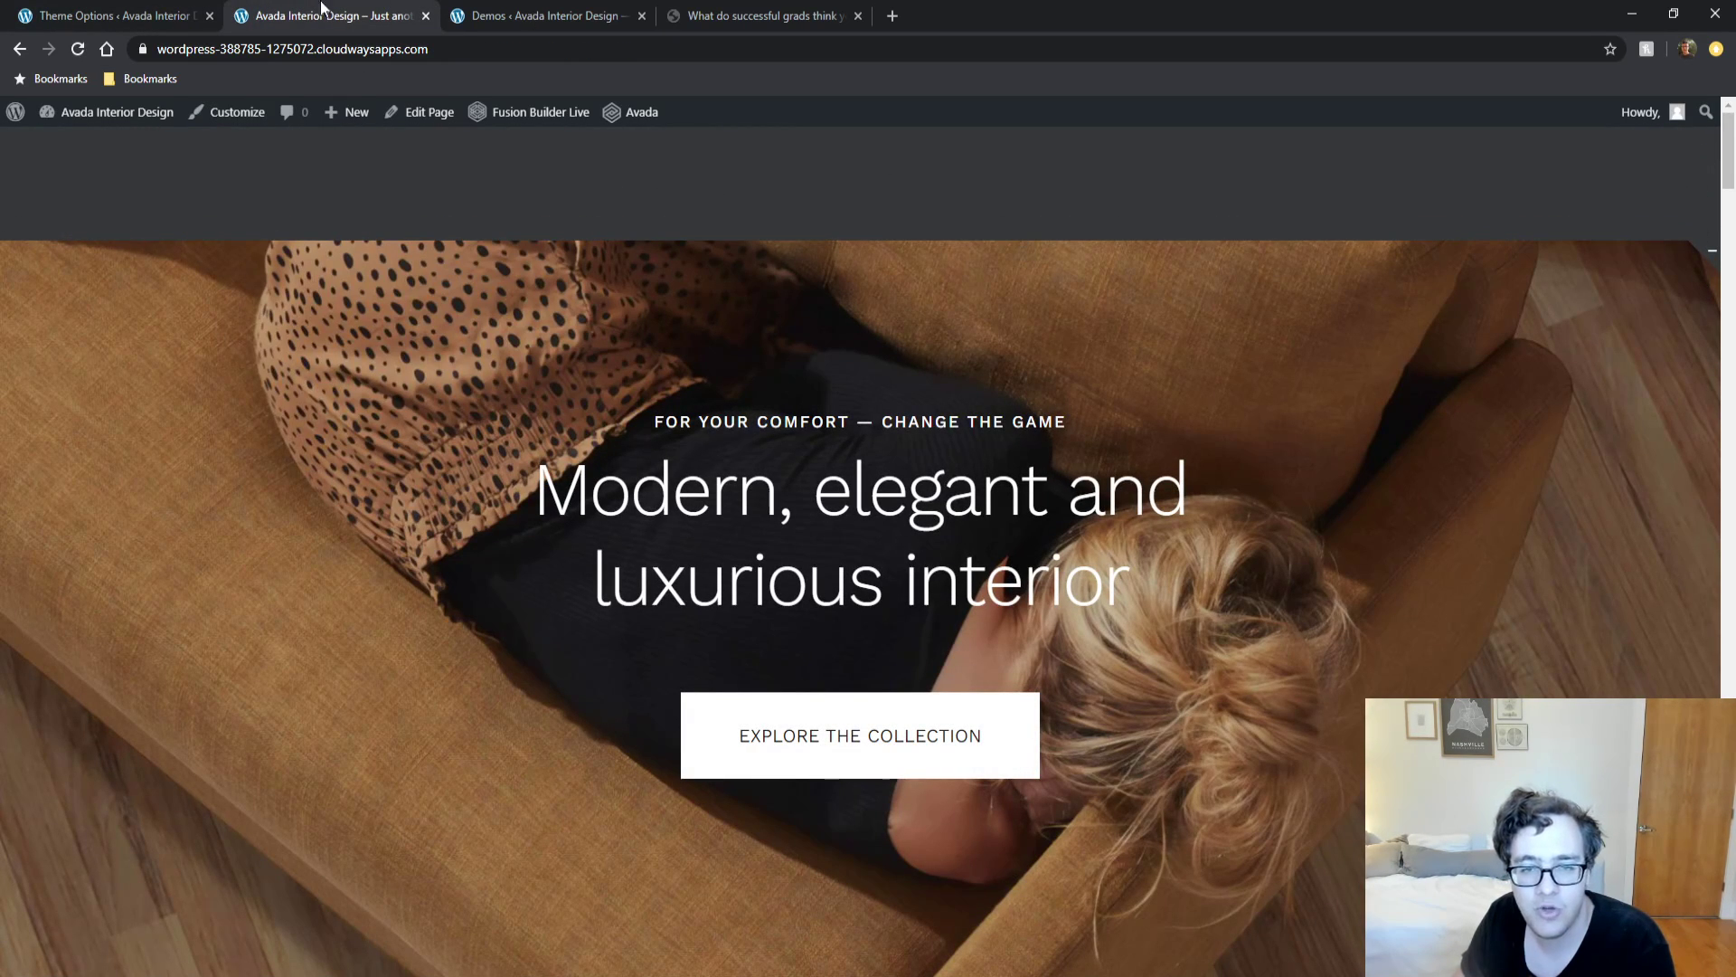
Return to the Sliding Bar settings, turn off Sliding Bar on Desktops and save the changes.
left_click(76, 13)
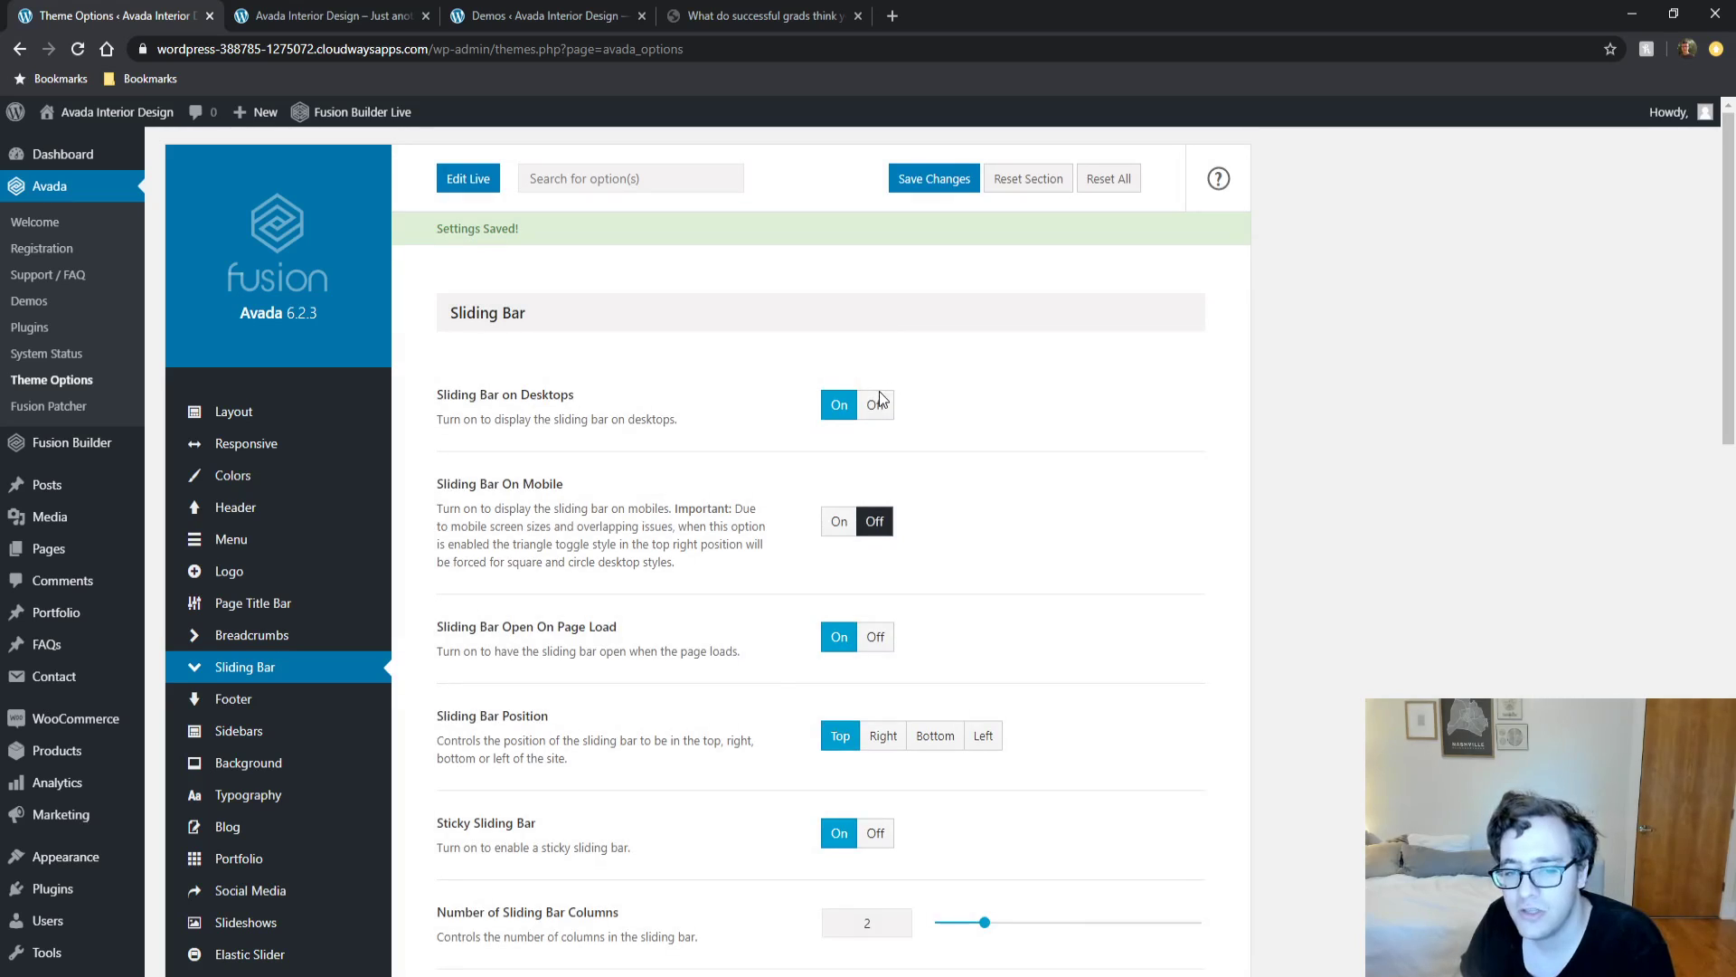
left_click(874, 404)
left_click(932, 180)
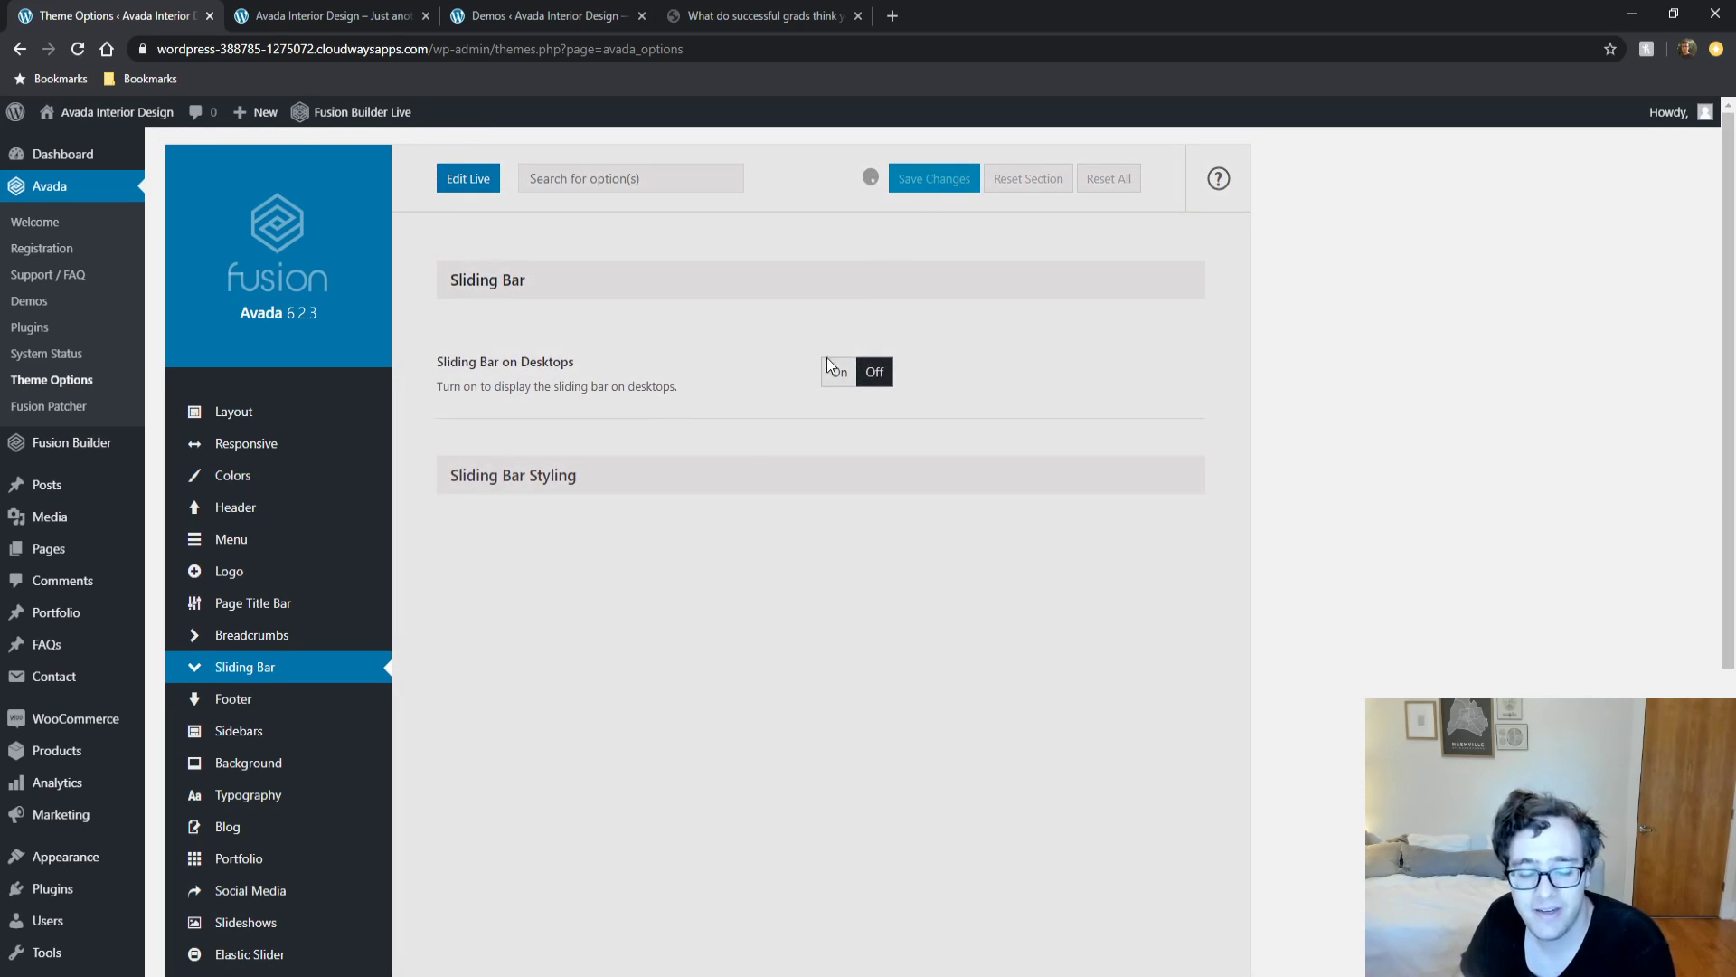
Open the Footer Content settings and view the footer at the end of the live homepage.
mouse_move(320, 713)
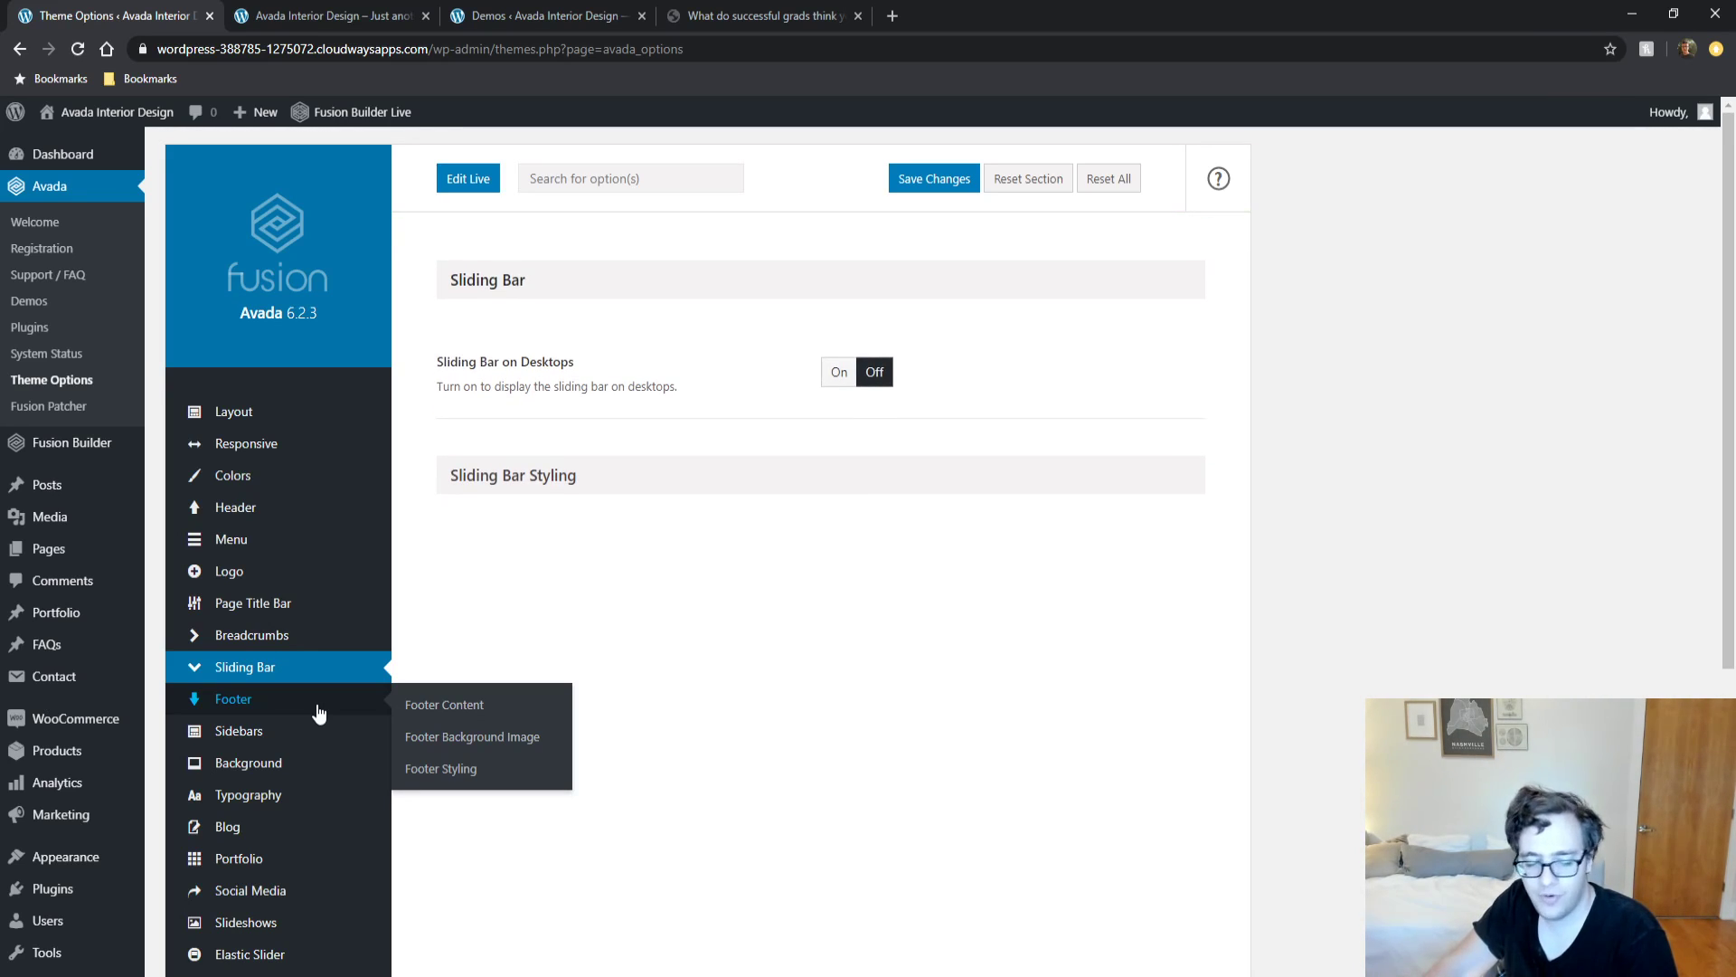
left_click(312, 711)
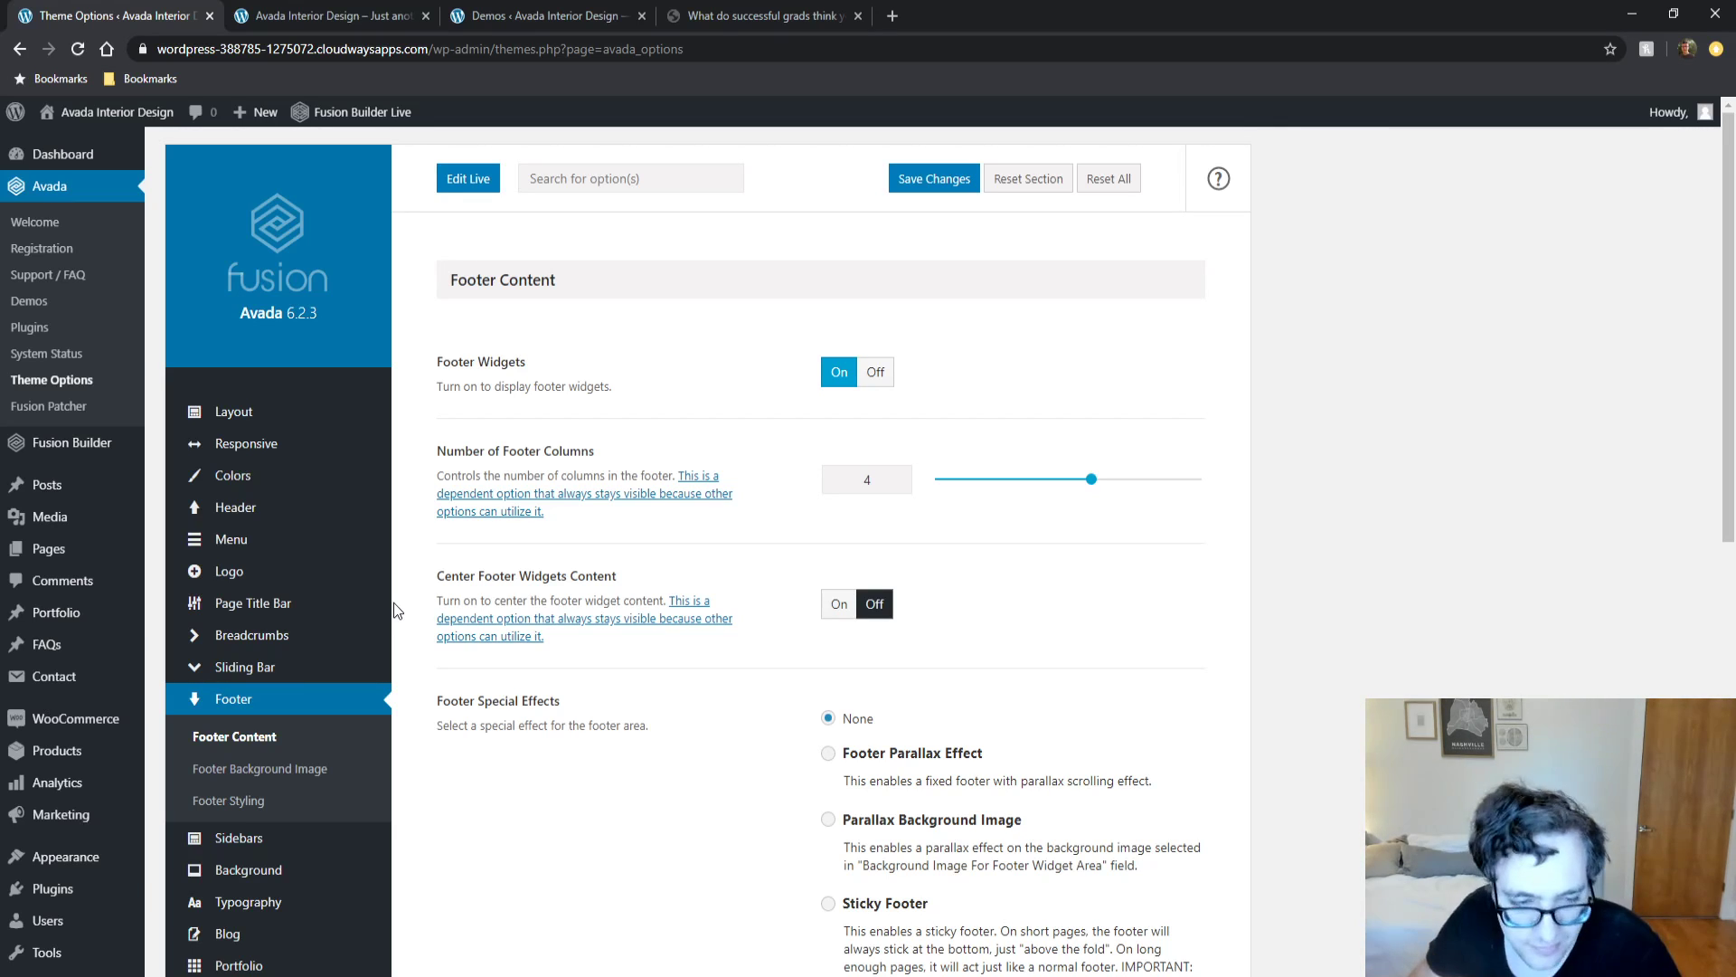
left_click(364, 15)
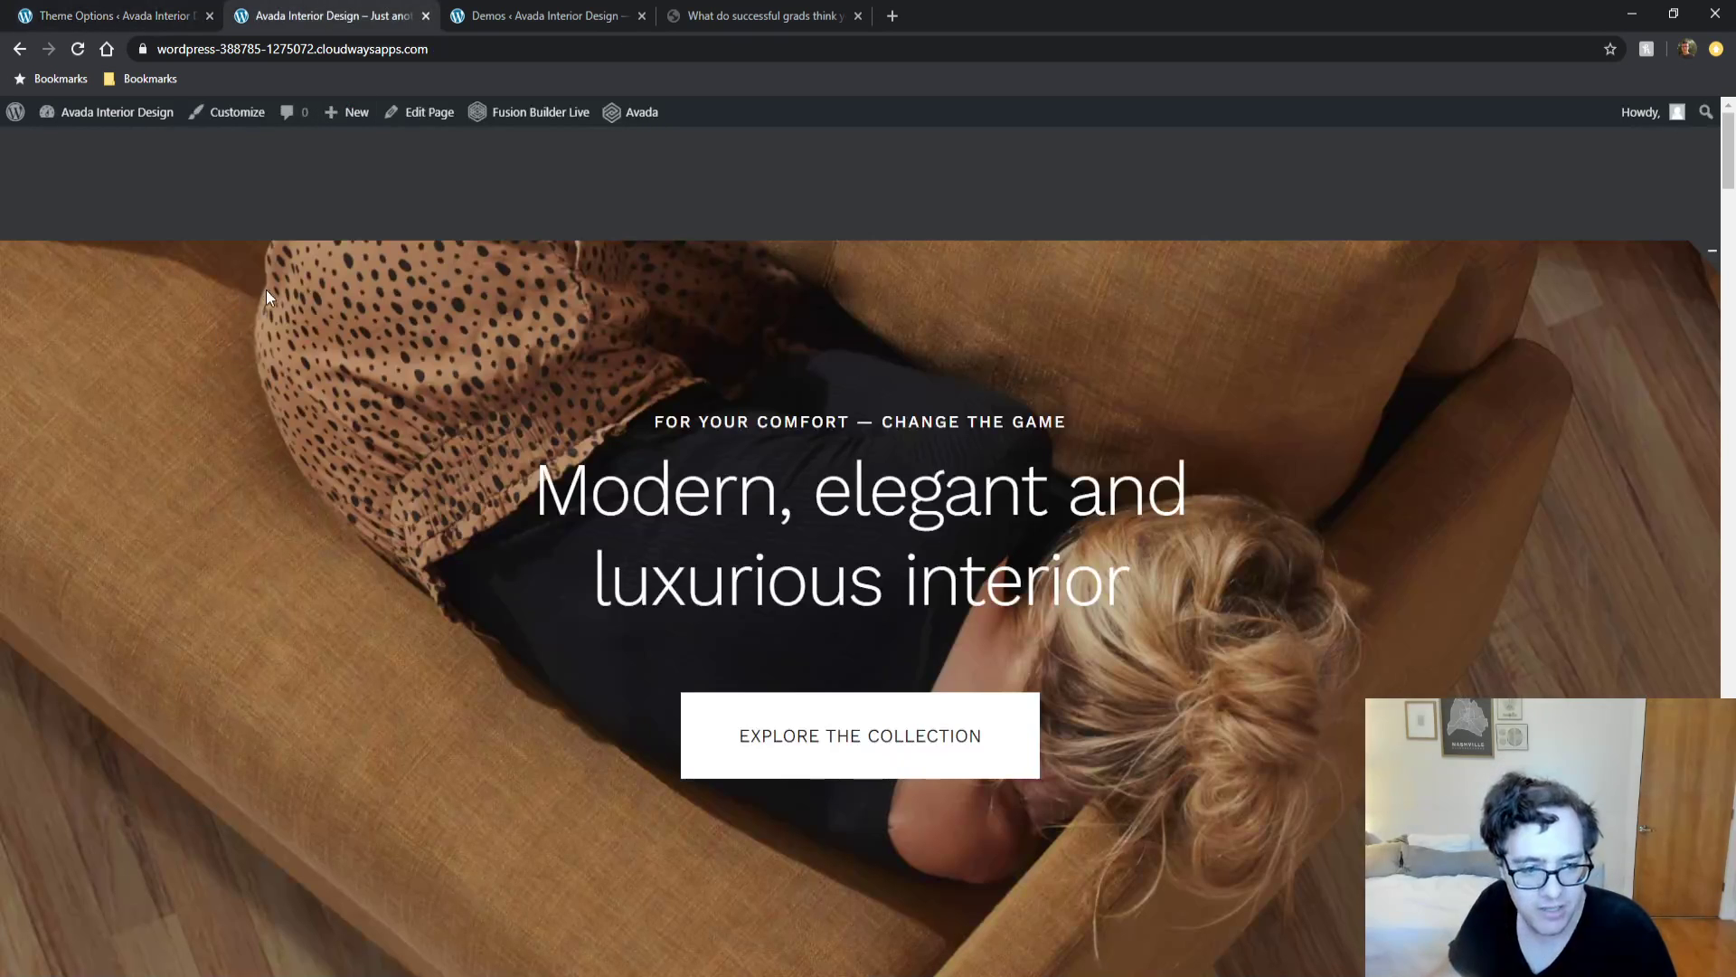
key("End")
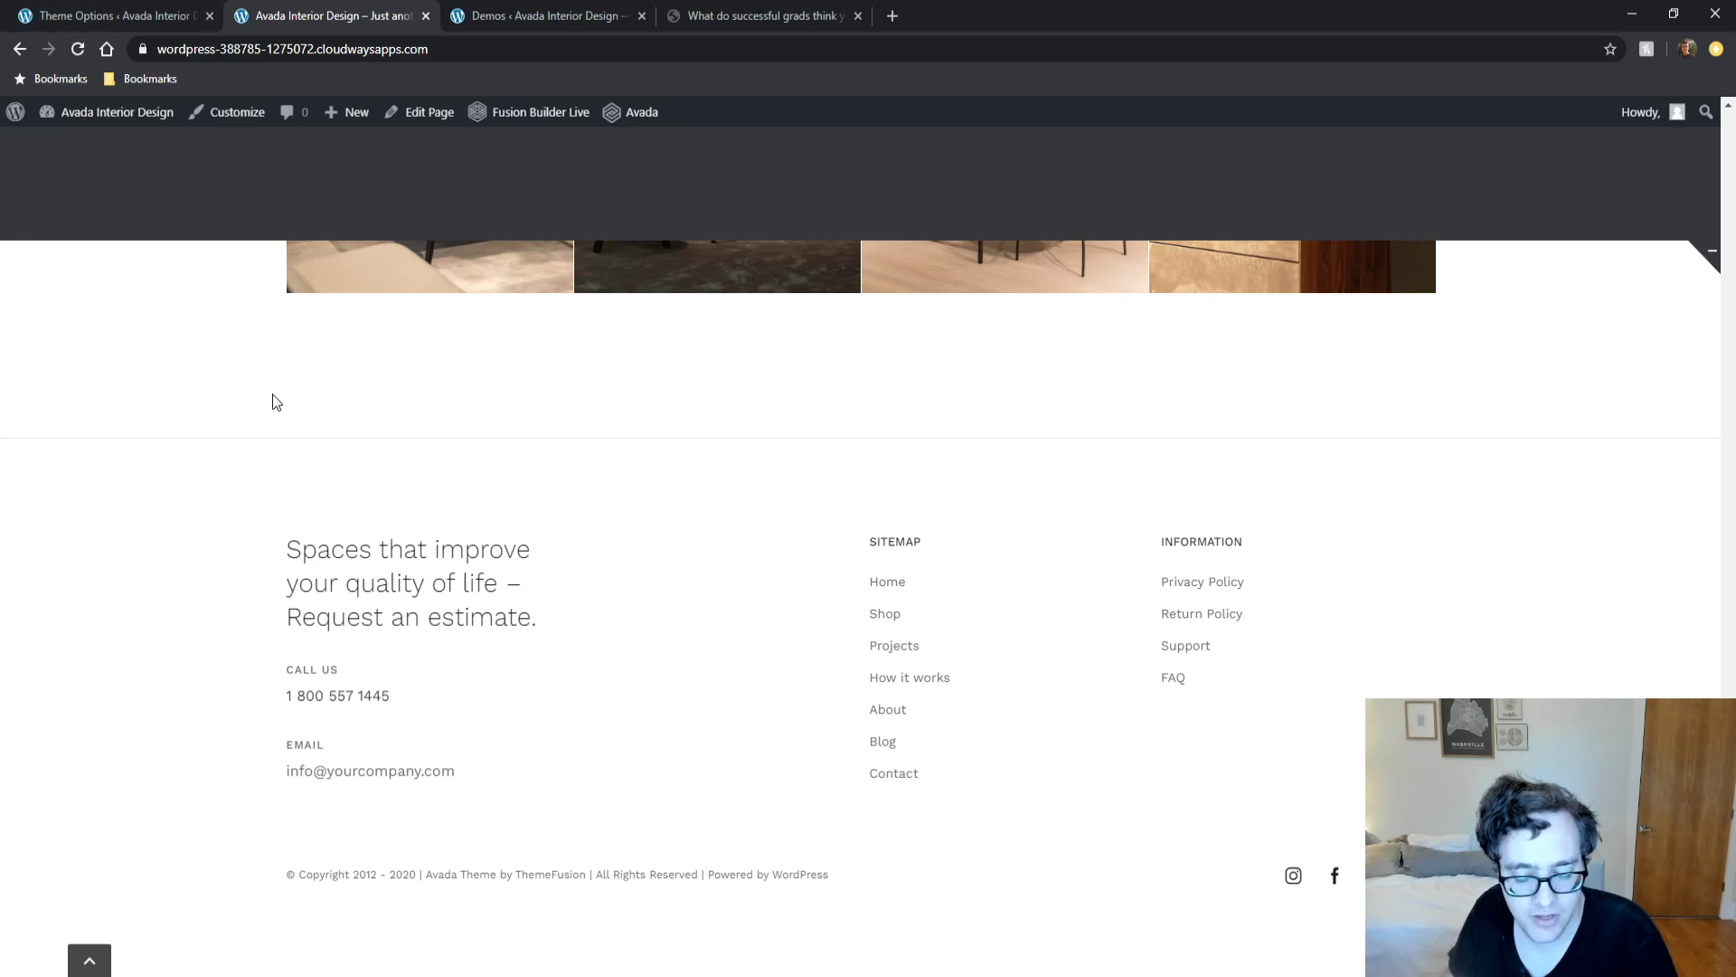
Back in the Footer Content settings, try the Number of Footer Columns control, leaving it at 4.
left_click(152, 14)
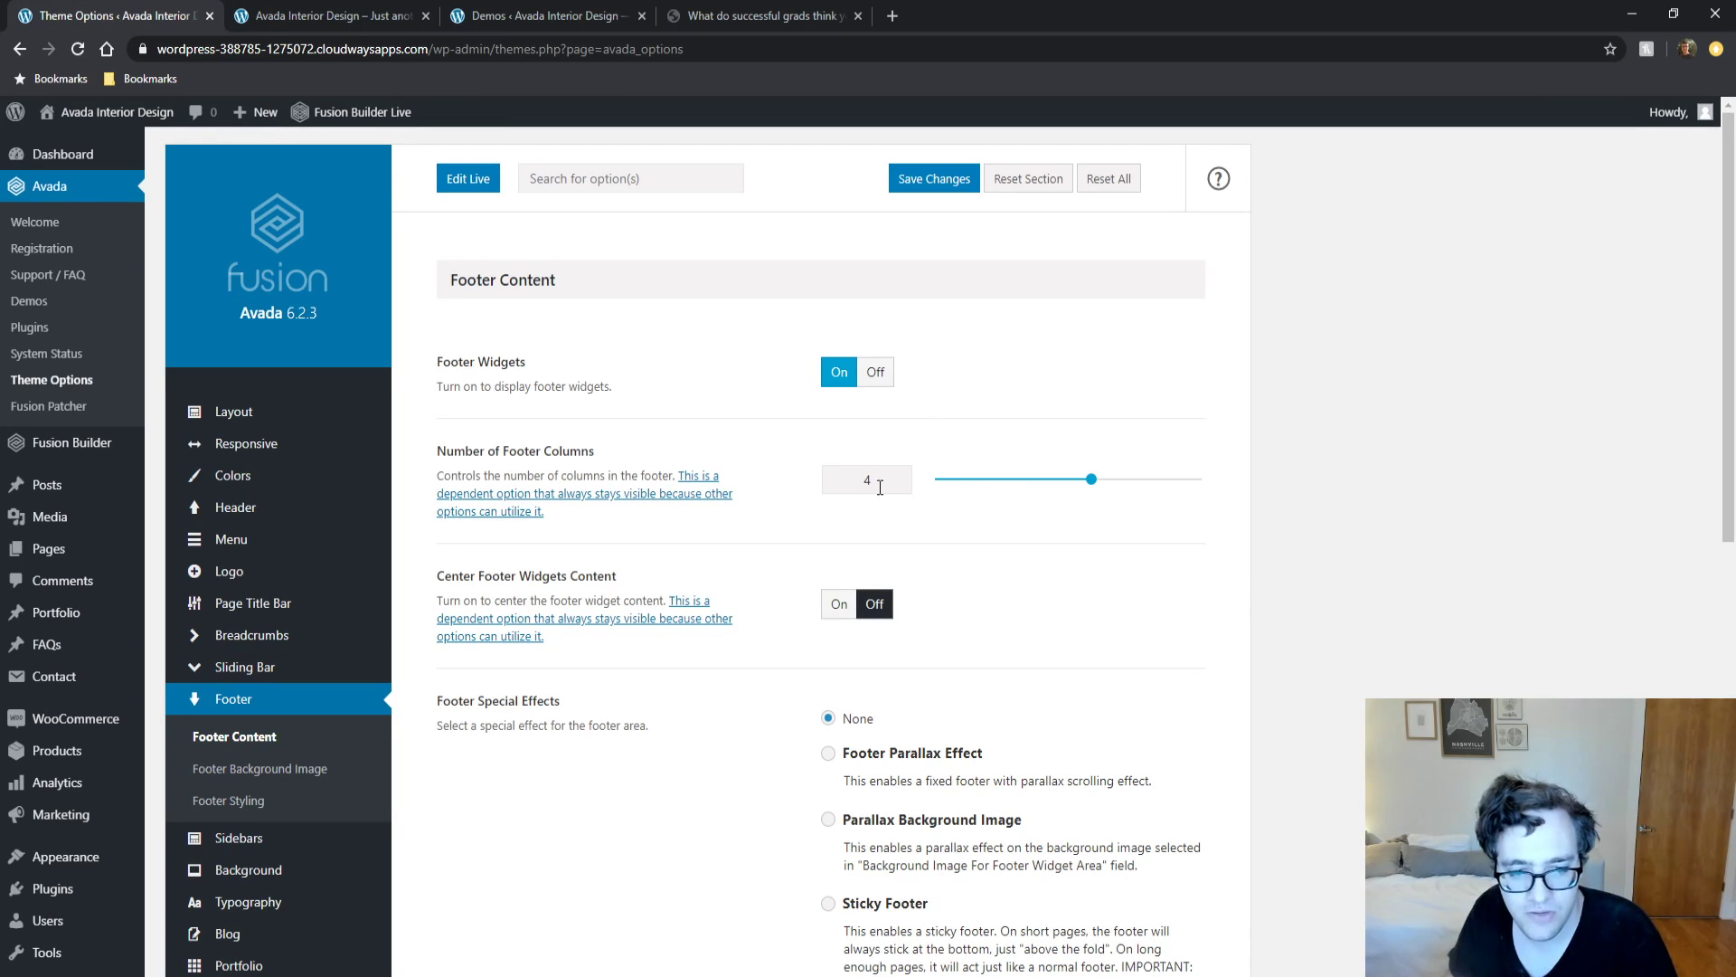
left_click_drag(882, 489, 842, 489)
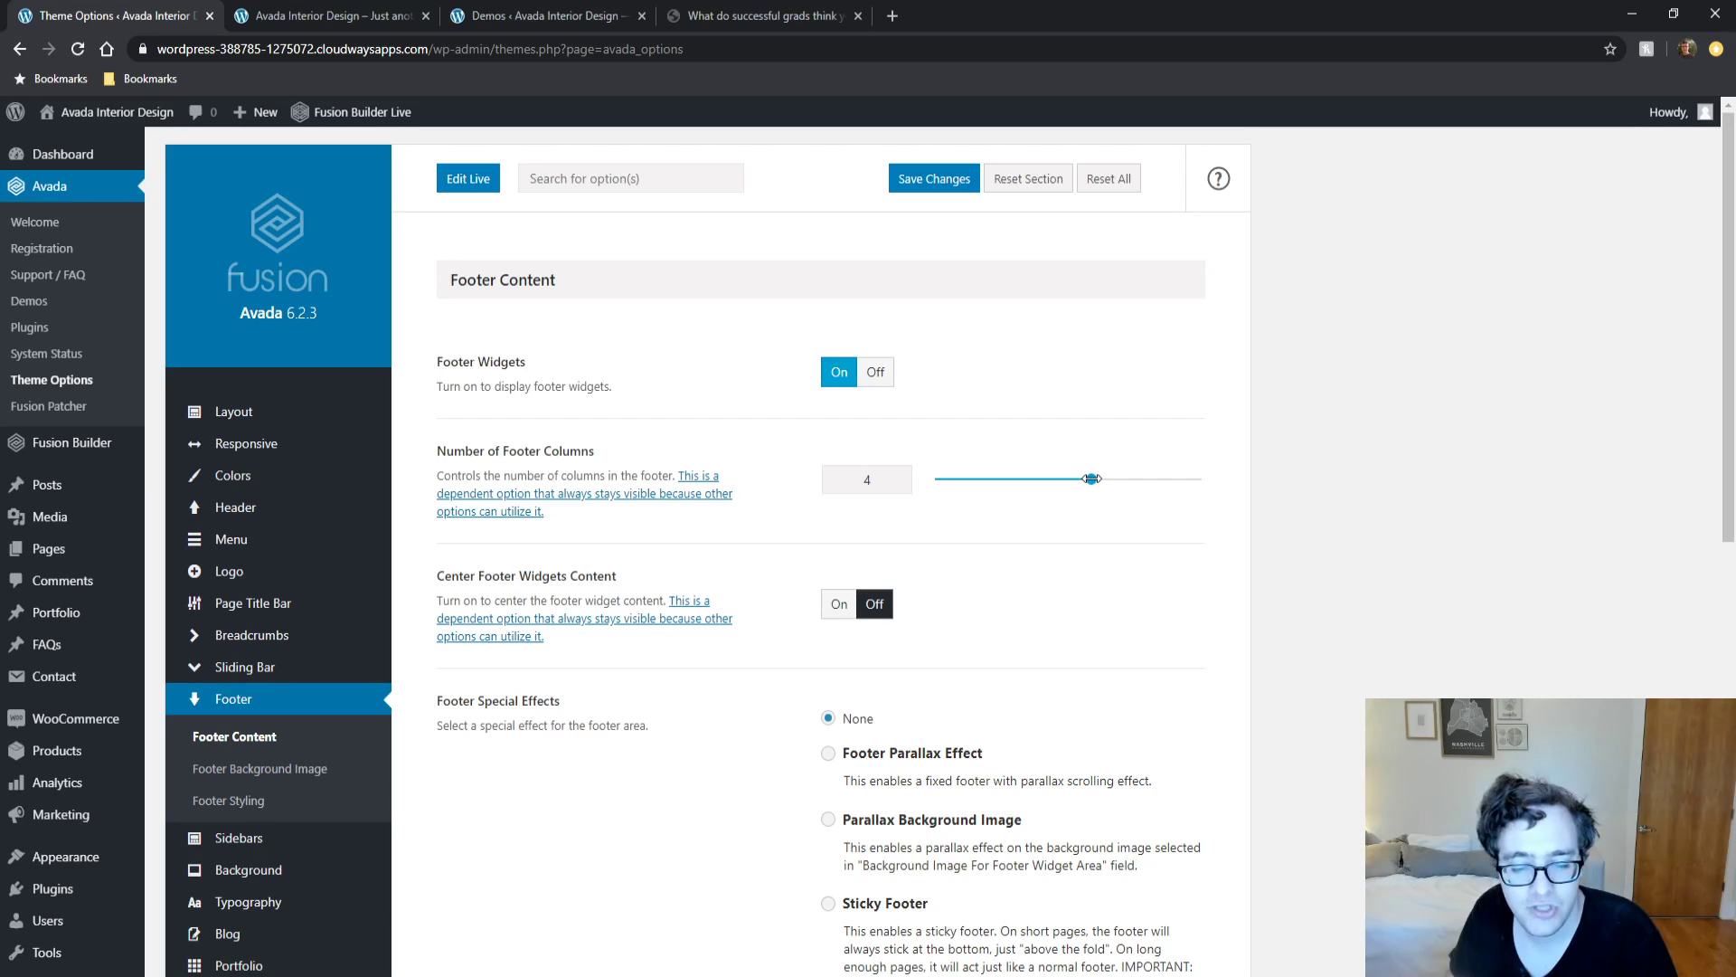
mouse_move(1092, 479)
left_mouse_down()
mouse_move(1177, 499)
mouse_move(932, 510)
mouse_move(1091, 511)
left_mouse_up()
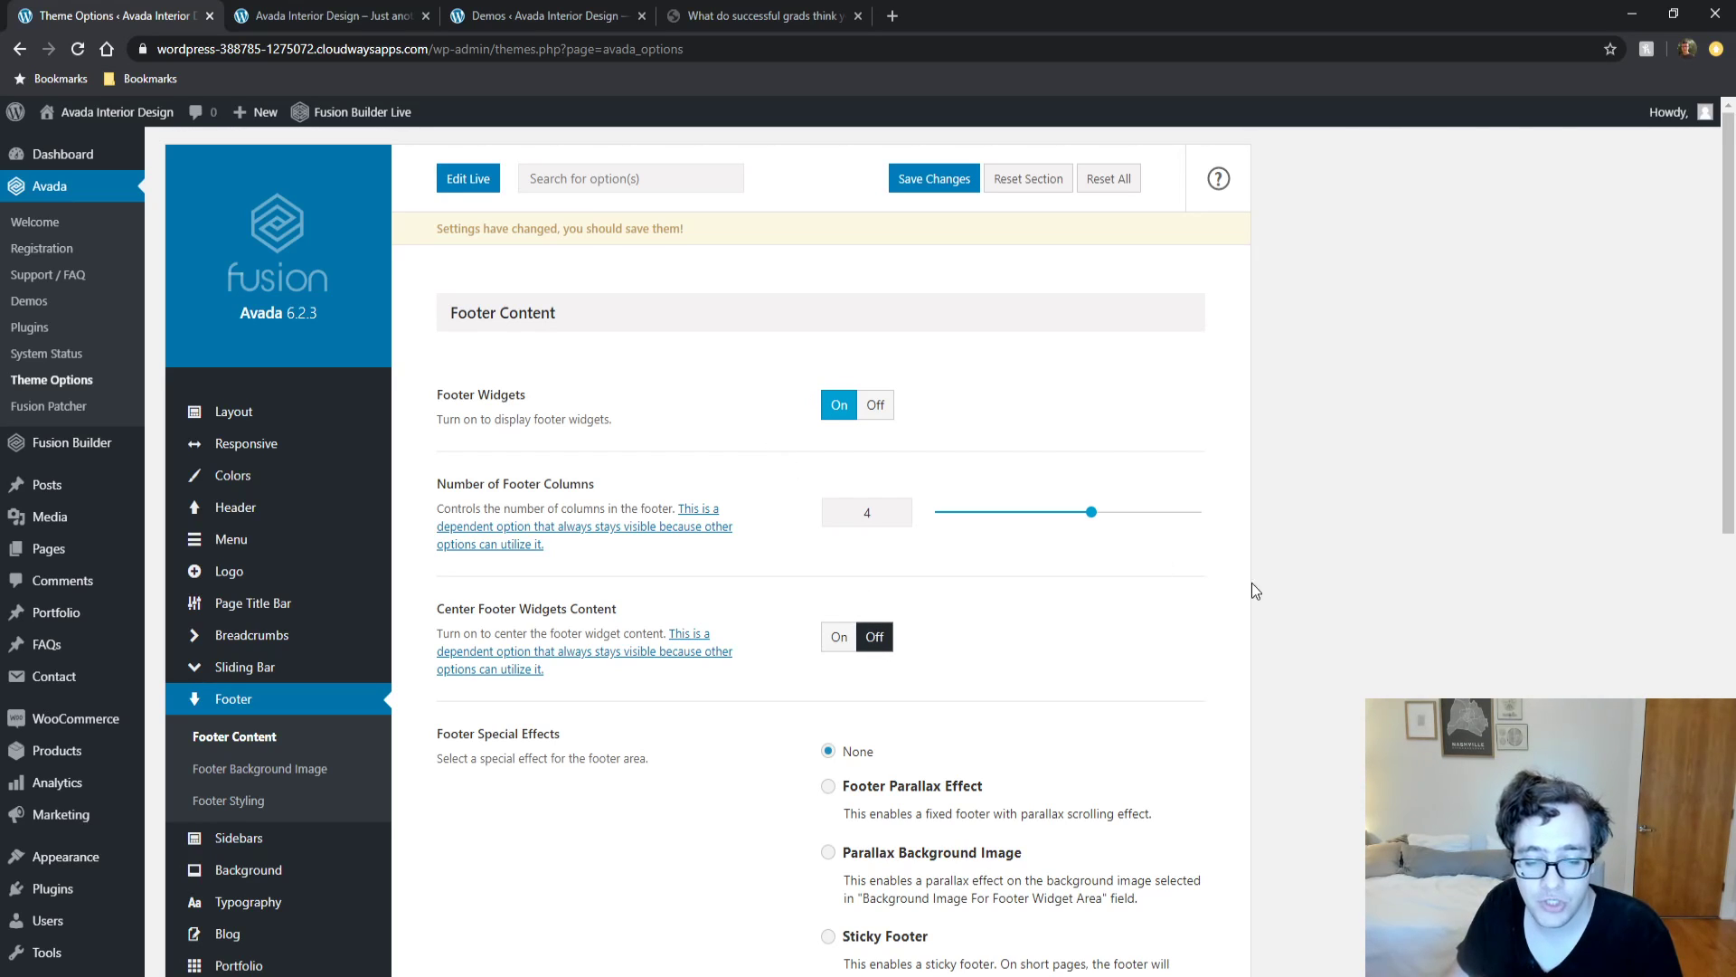
Look through the Footer Special Effects and copyright options, and compare them with the copyright bar on the live homepage.
scroll(1546, 536, "down", 6)
scroll(1549, 608, "up", 3)
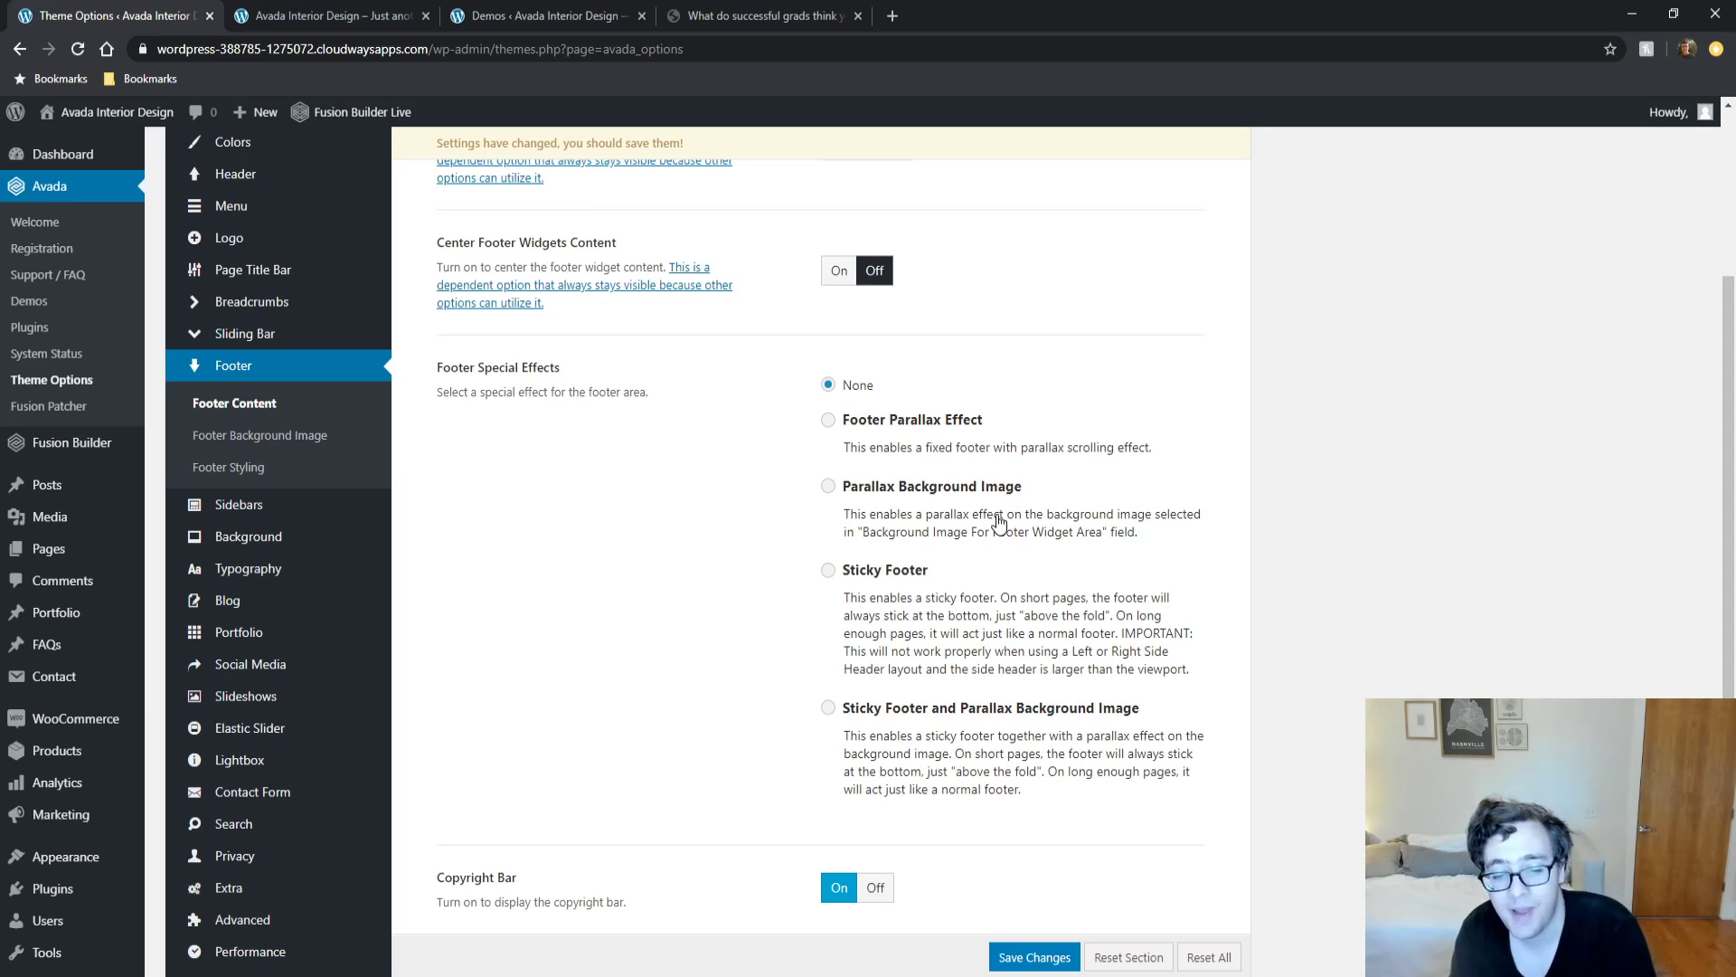
scroll(1003, 533, "down", 4)
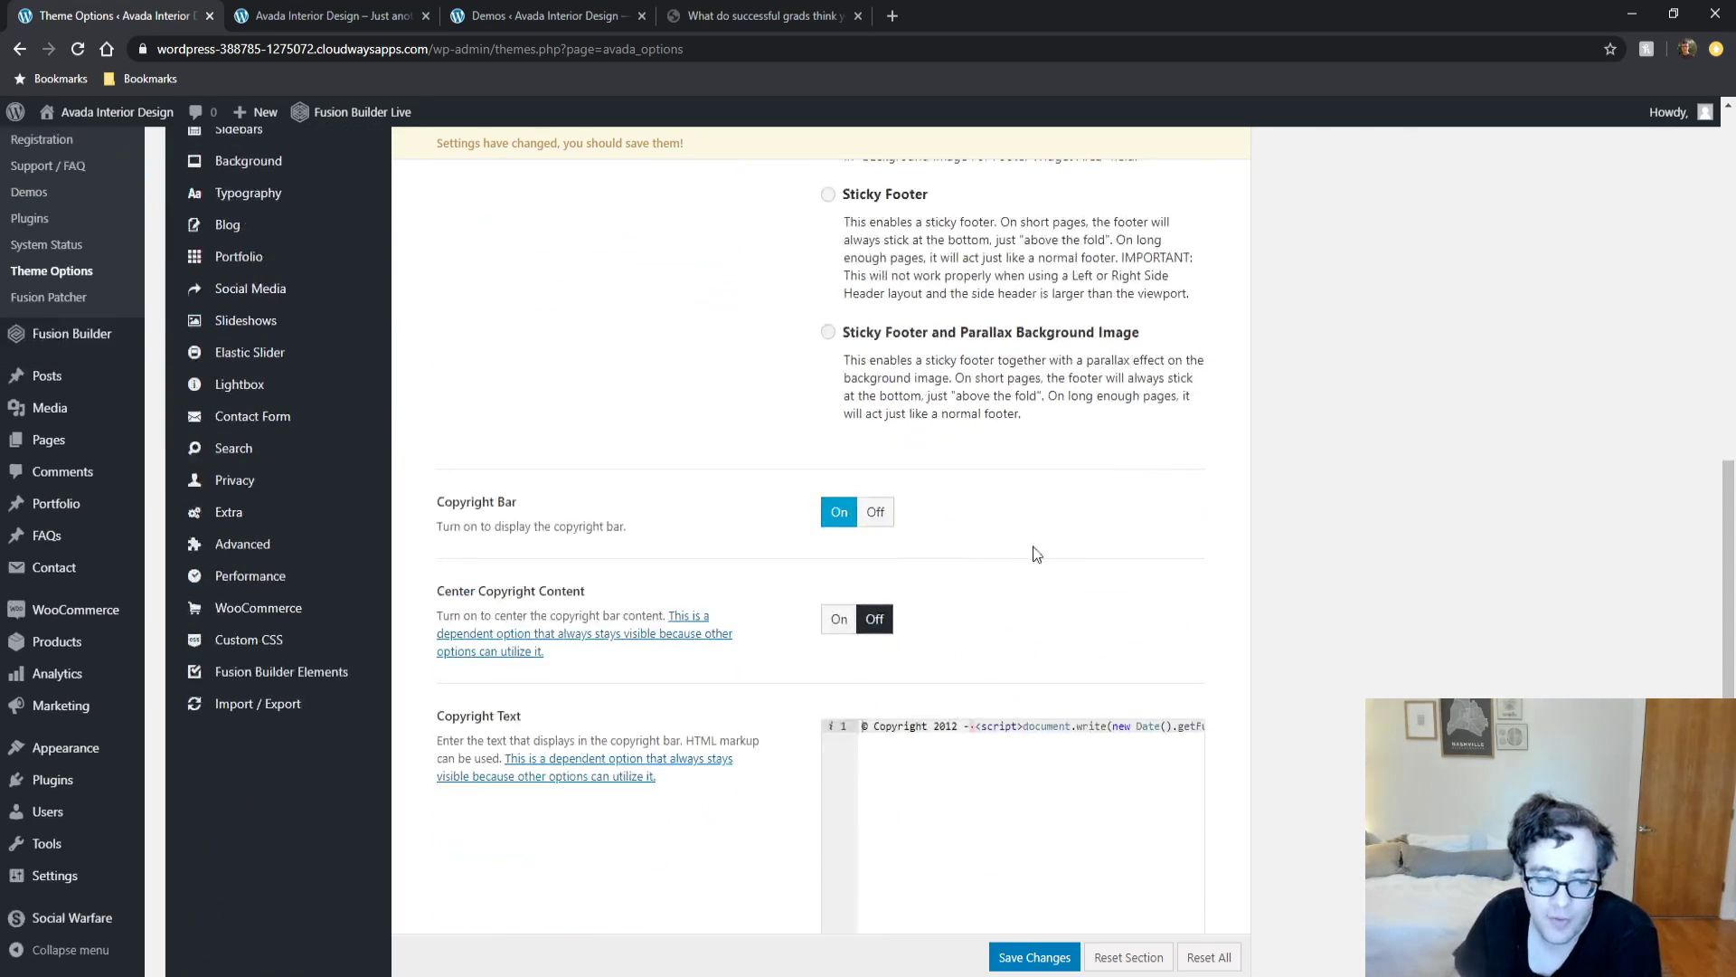
scroll(714, 352, "down", 1)
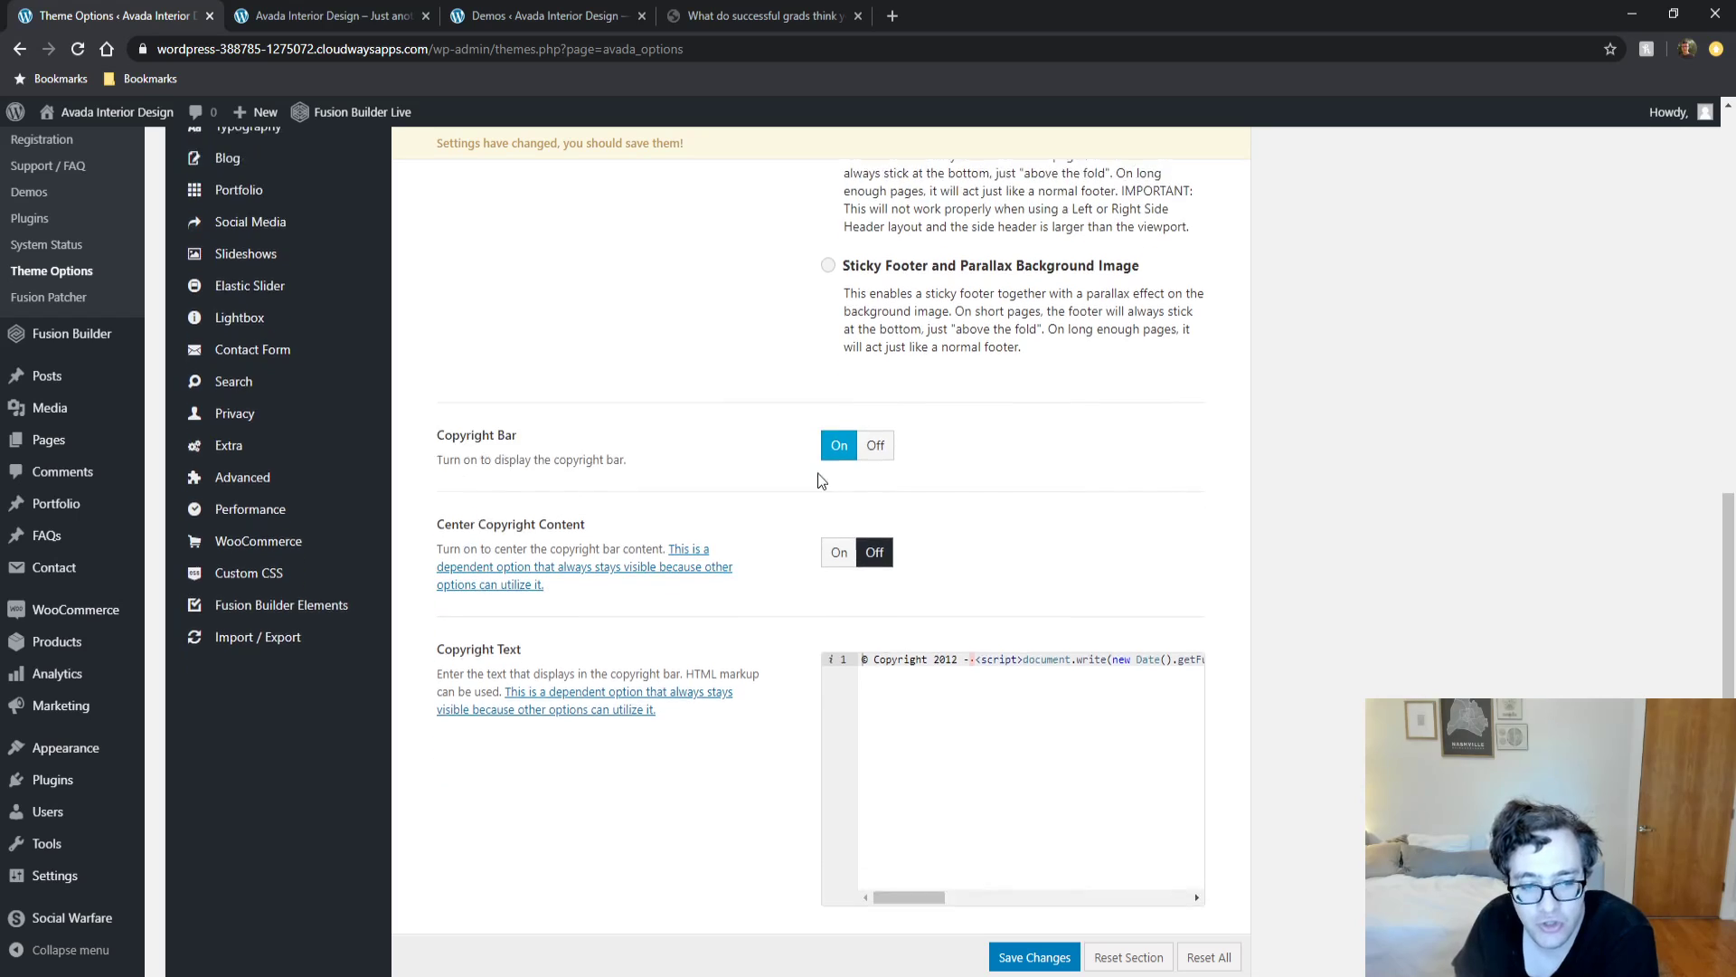
left_click(542, 15)
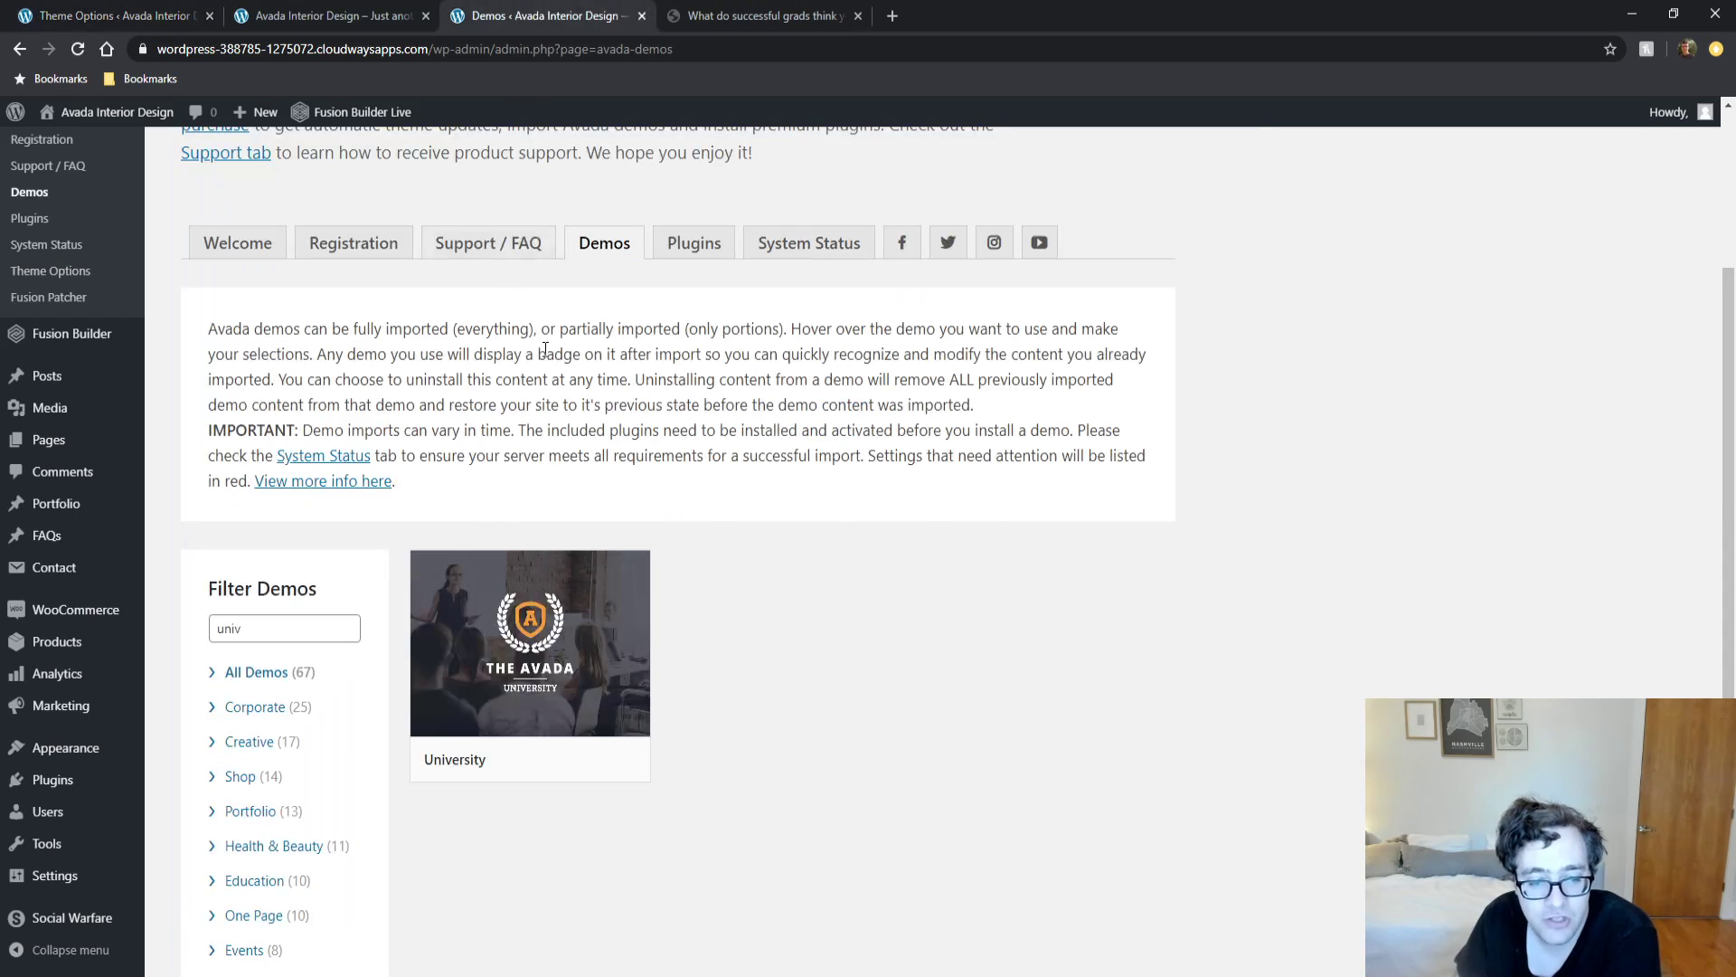
left_click(344, 16)
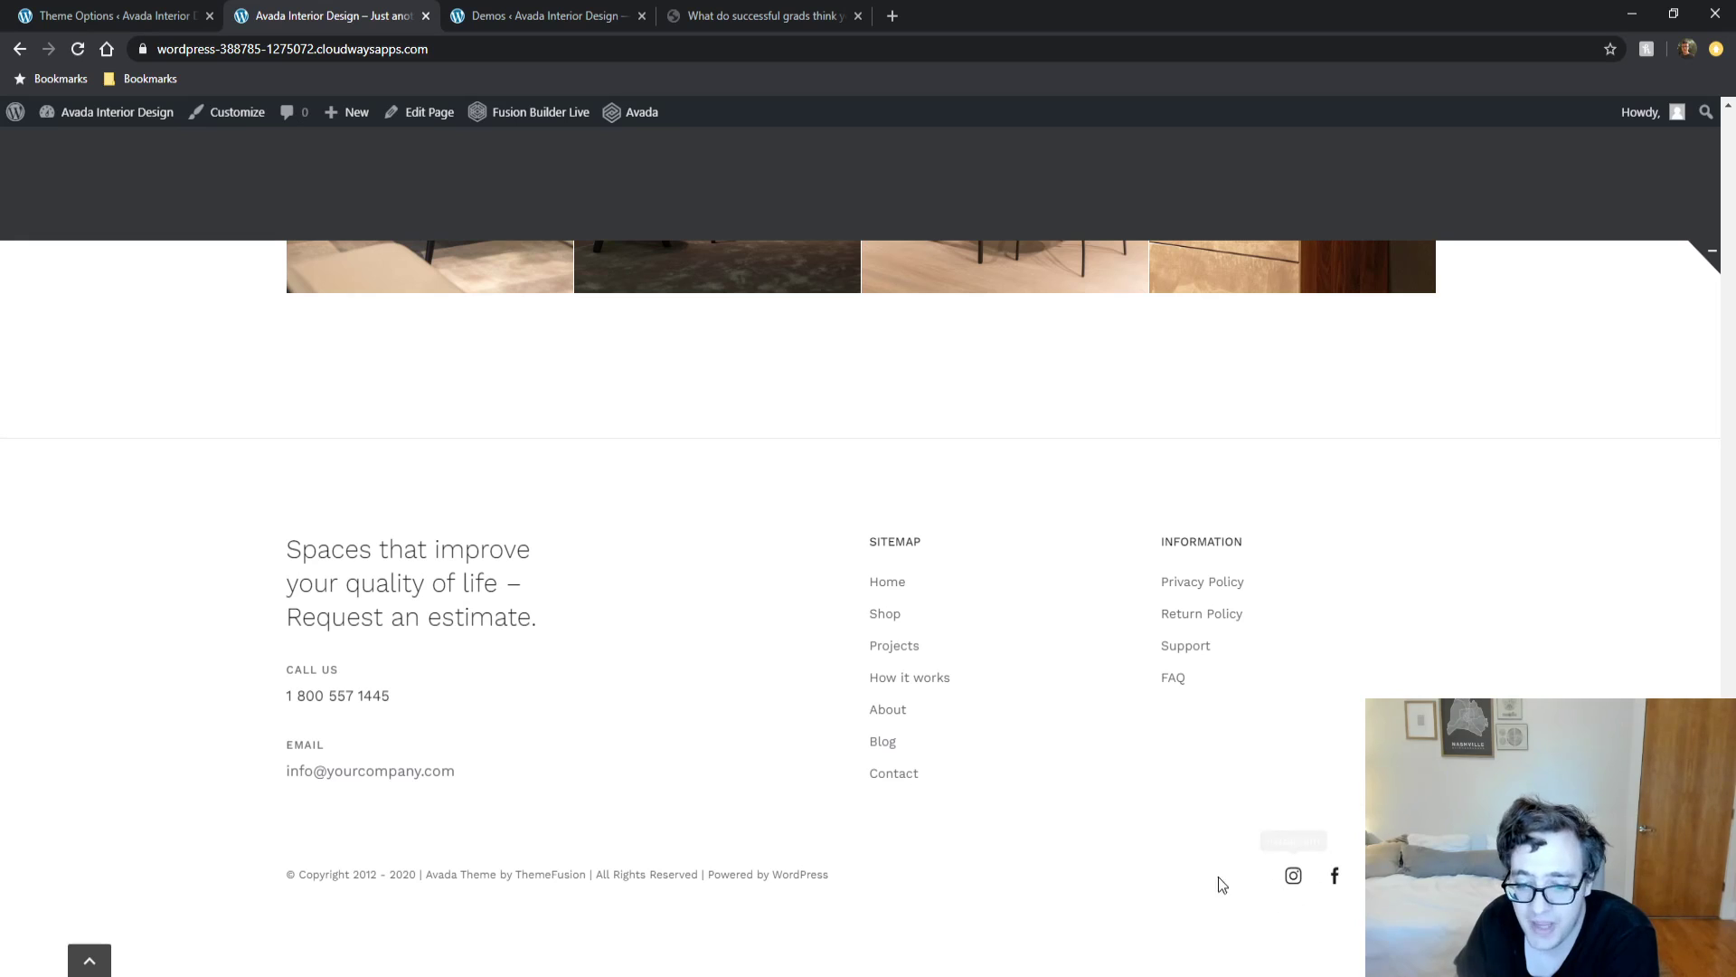
Return to Theme Options and look through the Footer Background Image and Footer Styling settings.
left_click(172, 16)
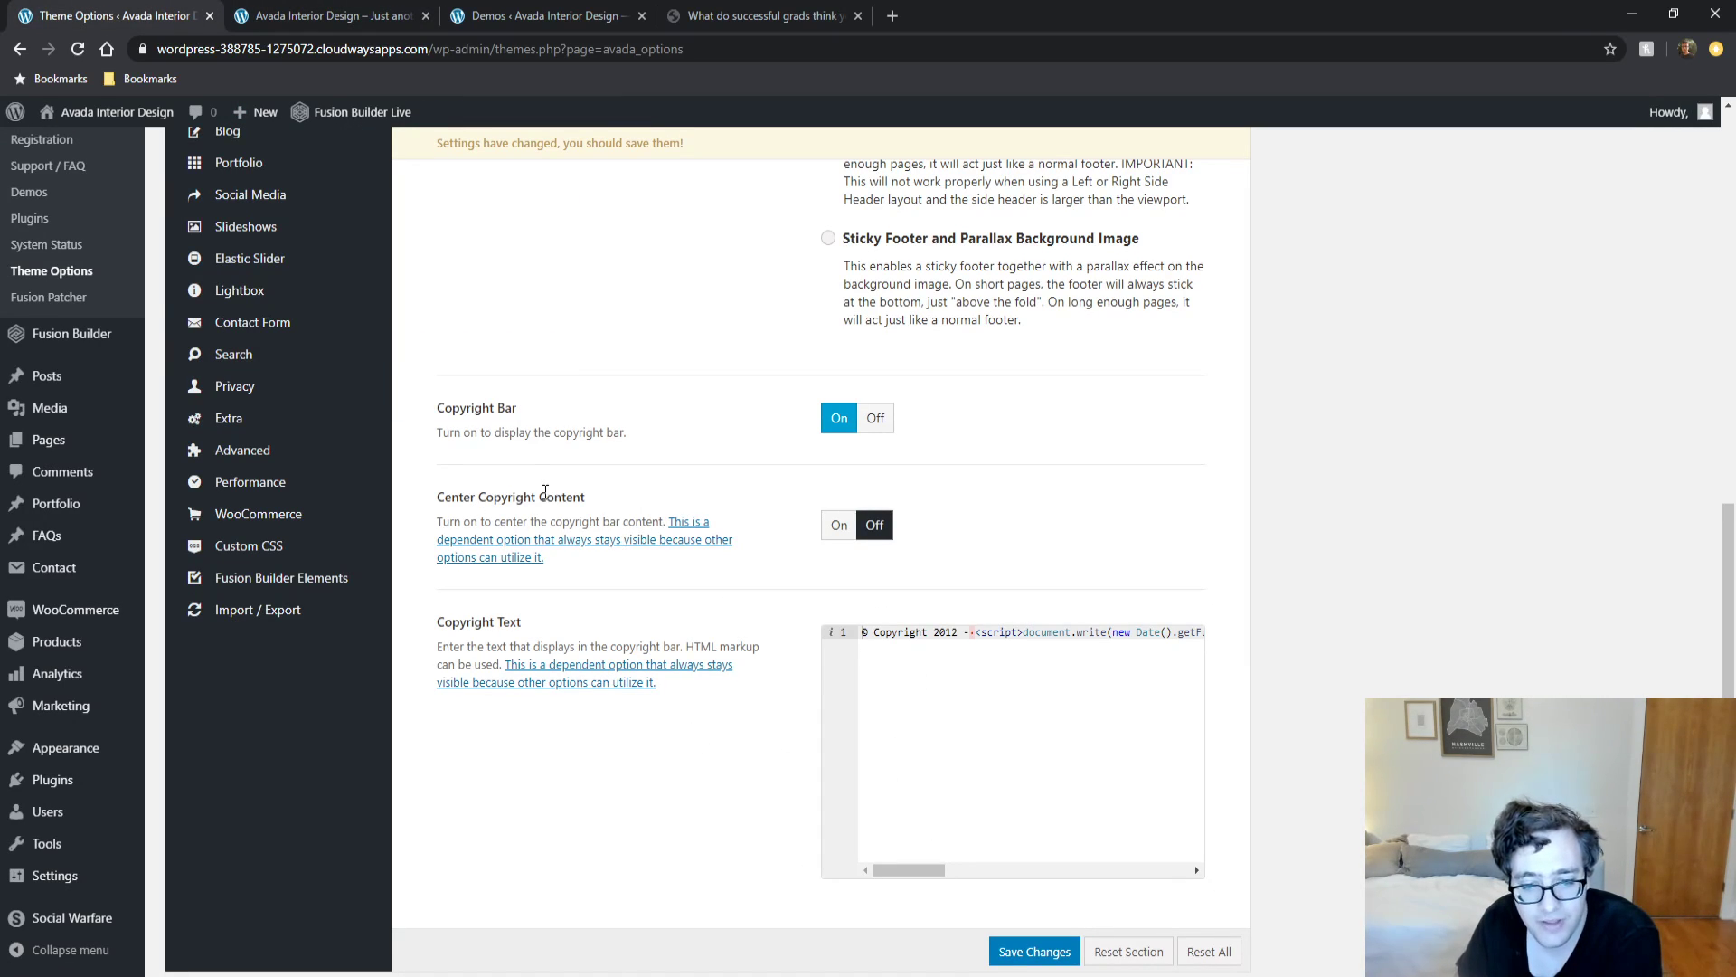
scroll(551, 502, "up", 5)
left_click(316, 344)
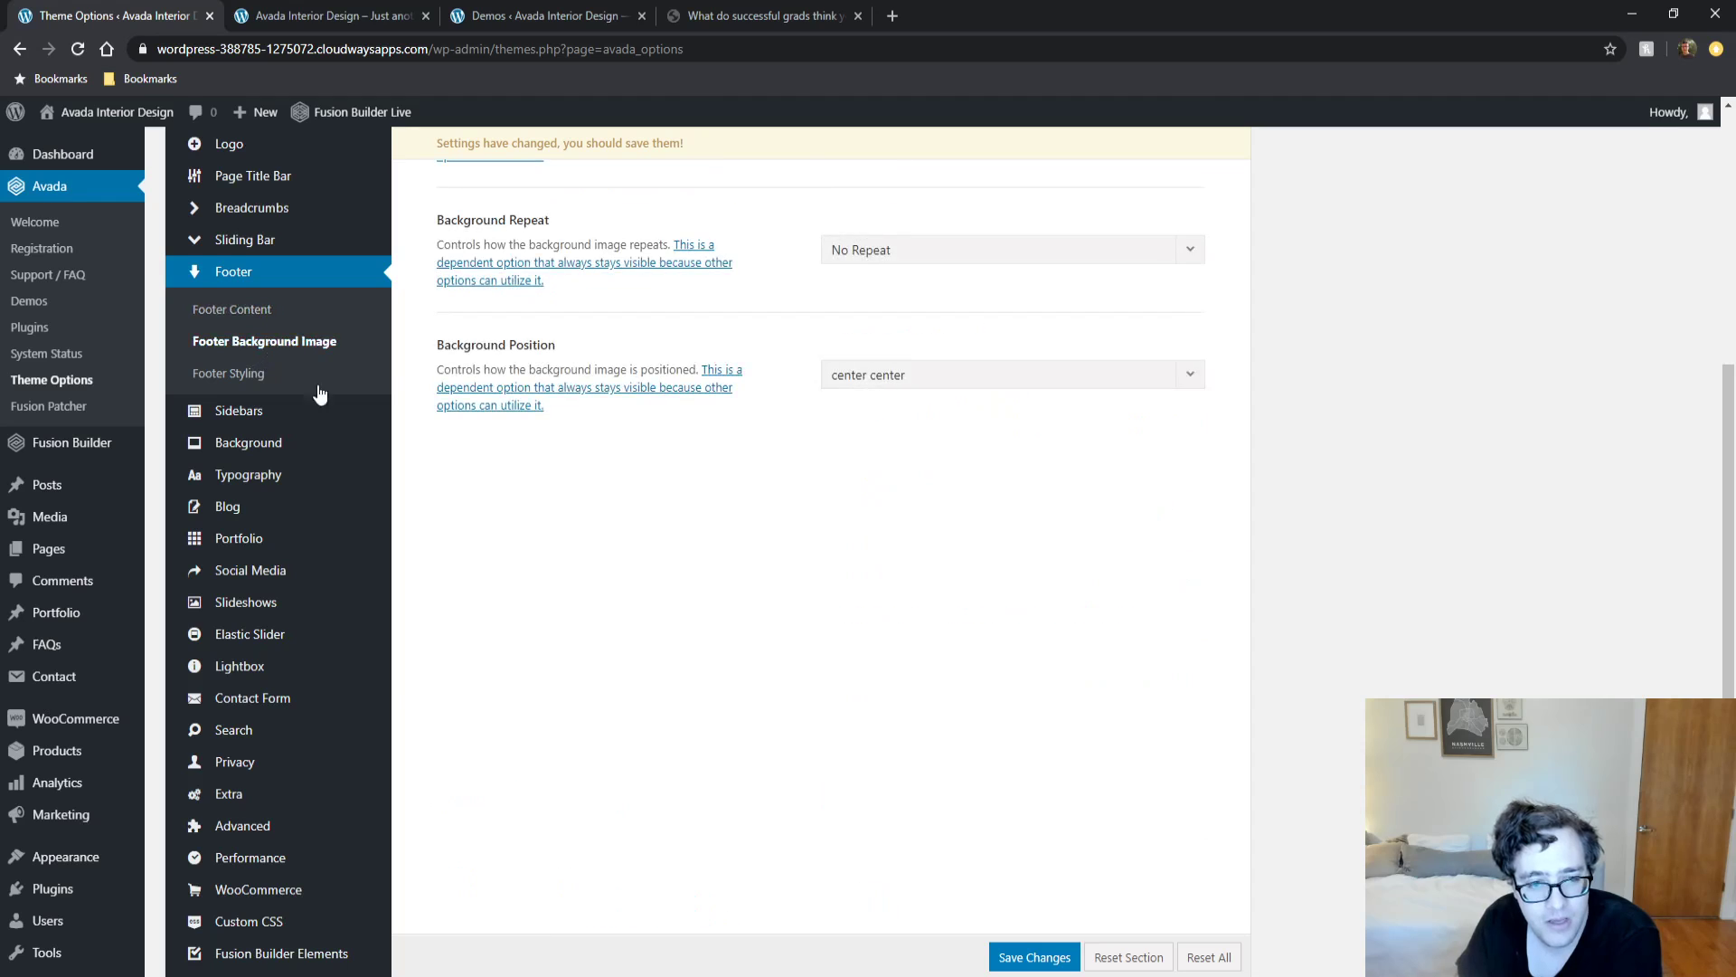
left_click(243, 802)
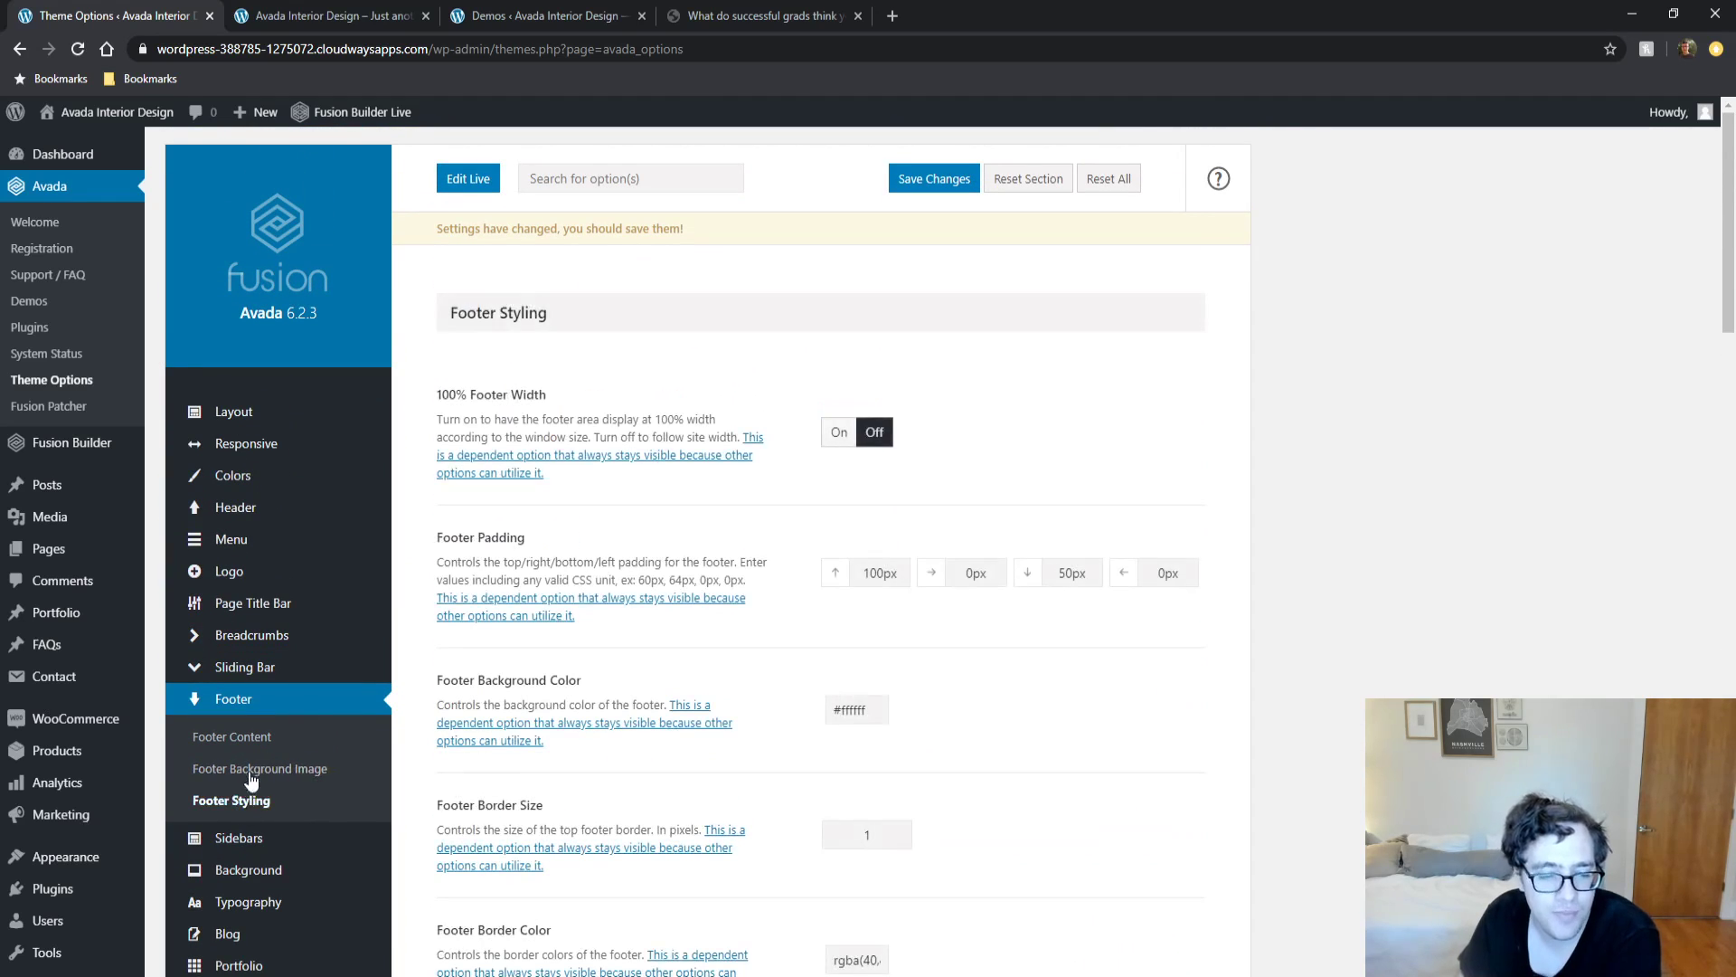
scroll(362, 588, "down", 3)
Open the Sidebar Styling settings in the Sidebars section.
mouse_move(314, 597)
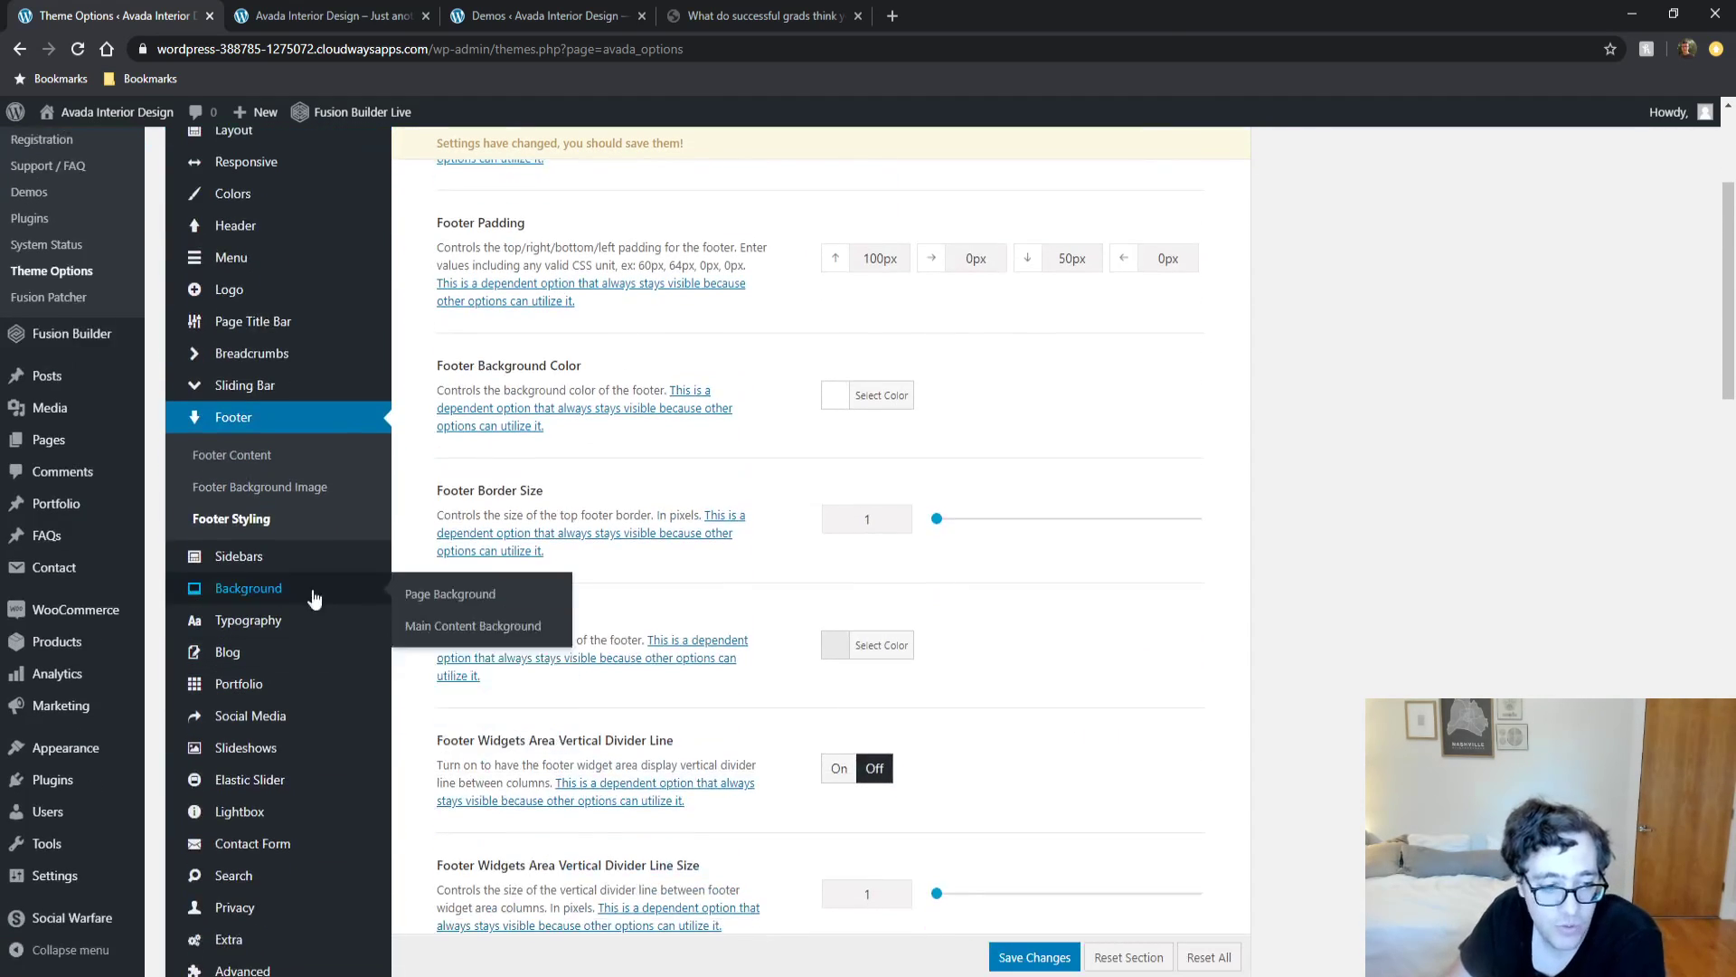
left_click(271, 553)
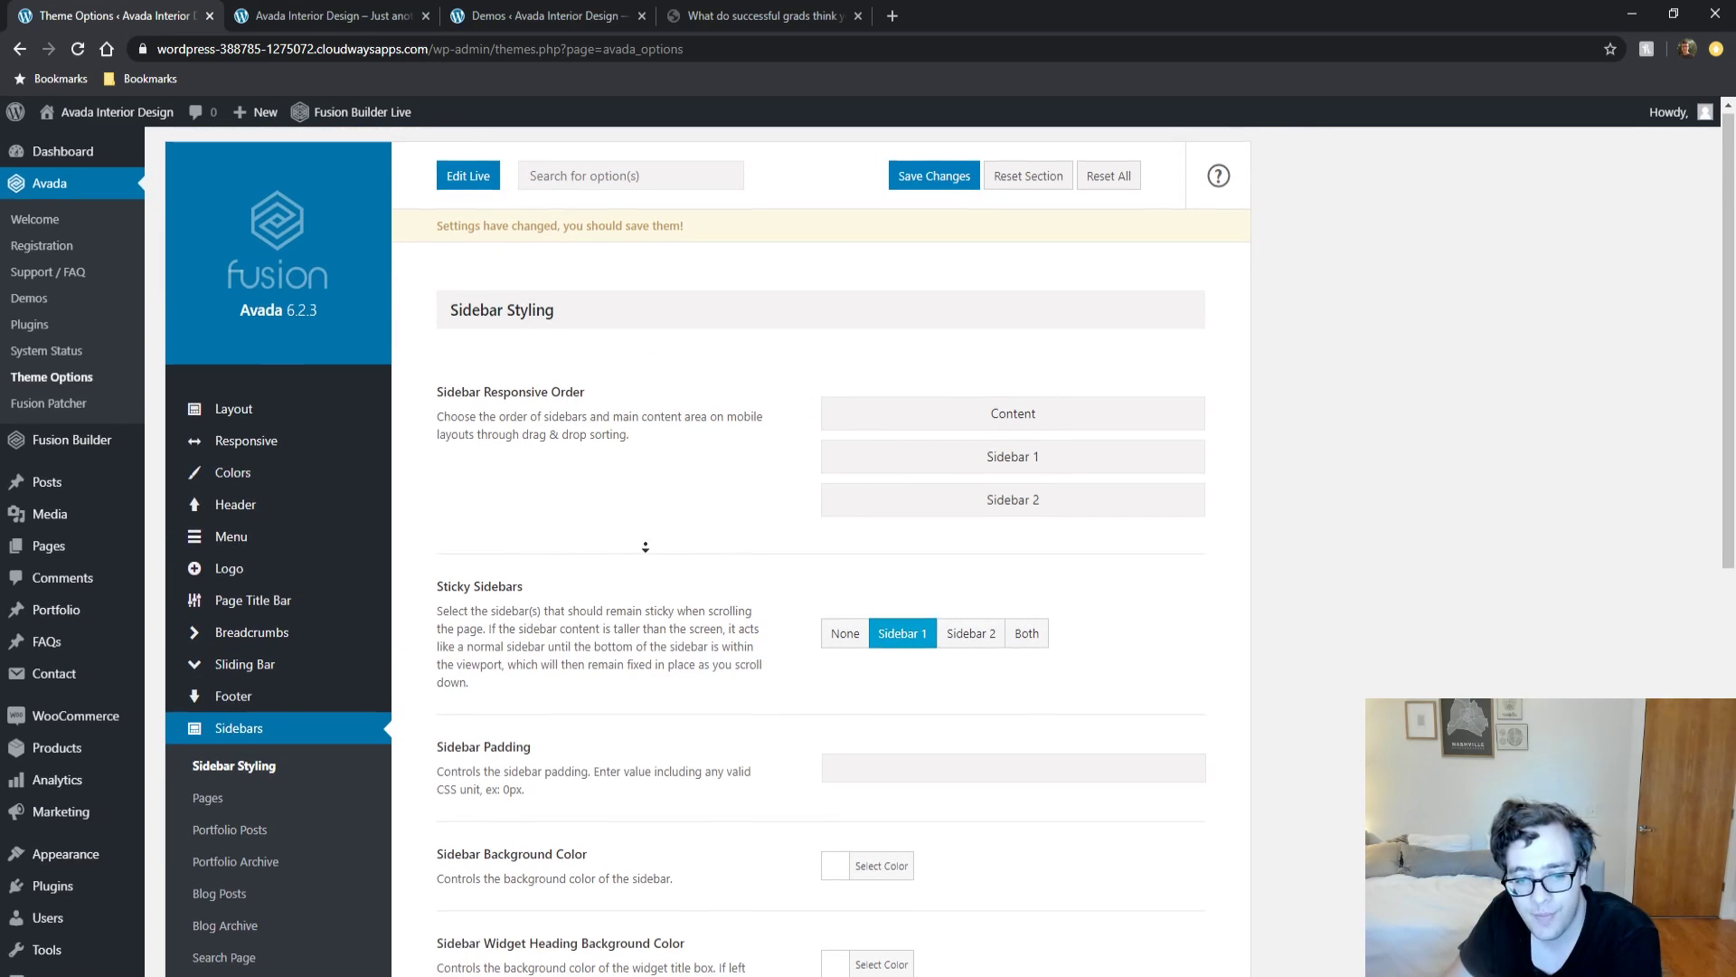
Look through the remaining Sidebar Styling options and the global sidebar settings for Pages.
scroll(644, 504, "down", 5)
scroll(674, 566, "up", 2)
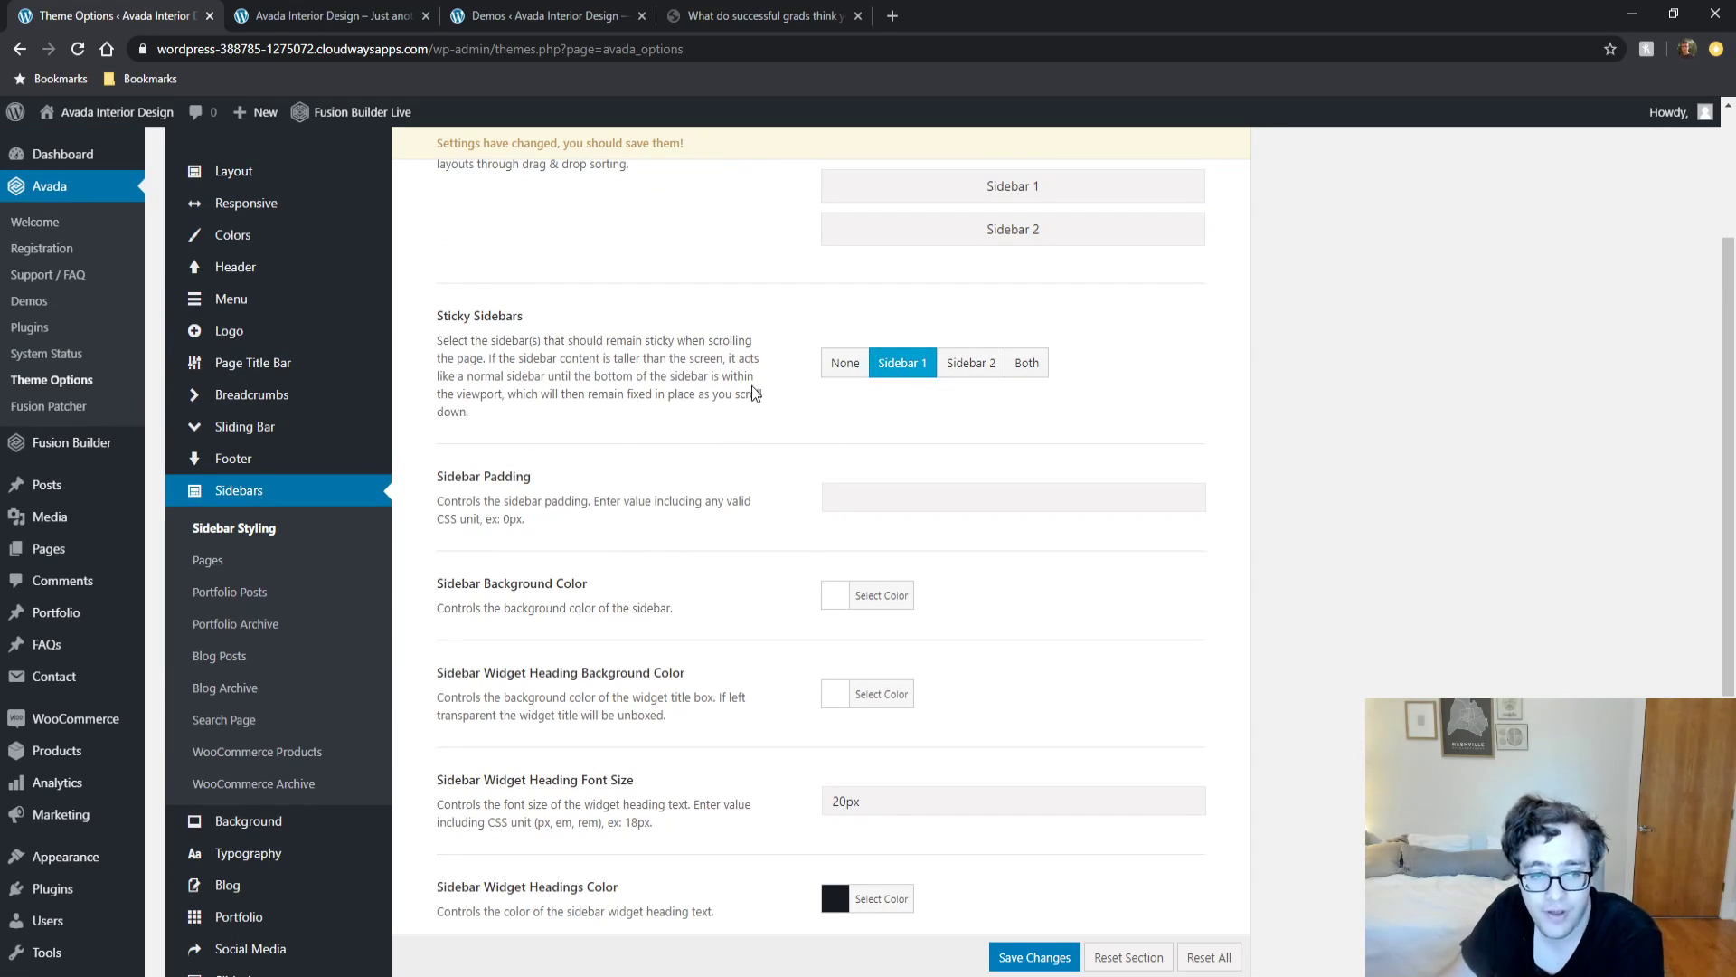
scroll(800, 309, "down", 2)
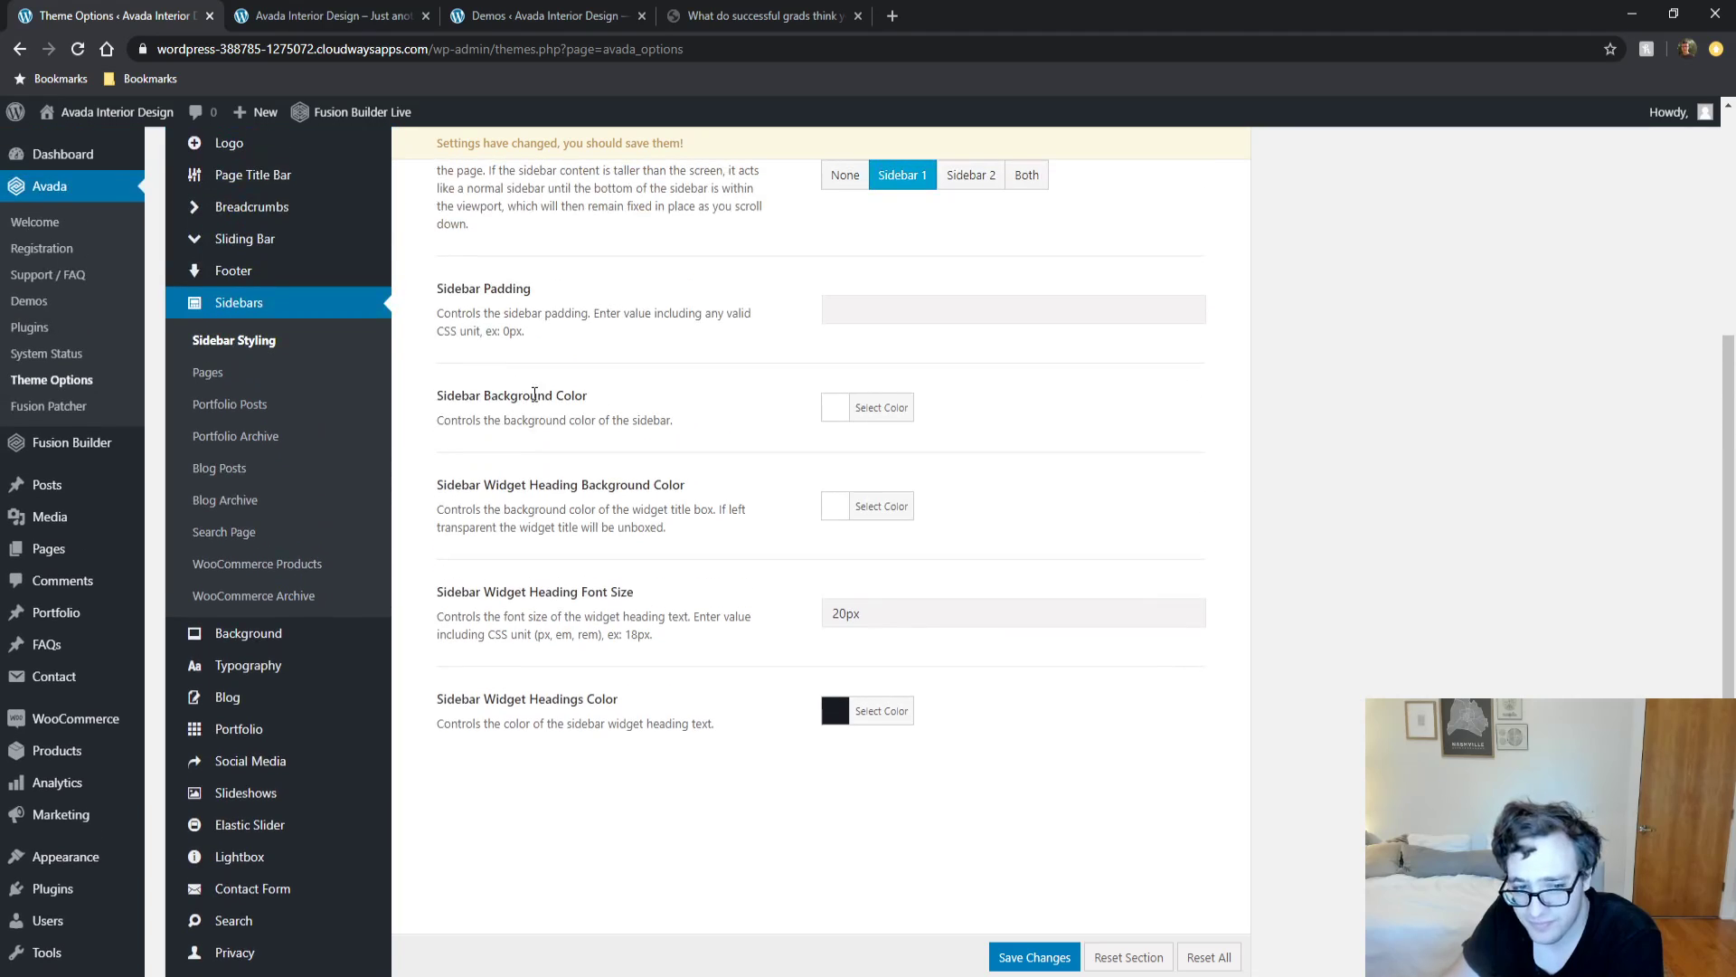
left_click(240, 374)
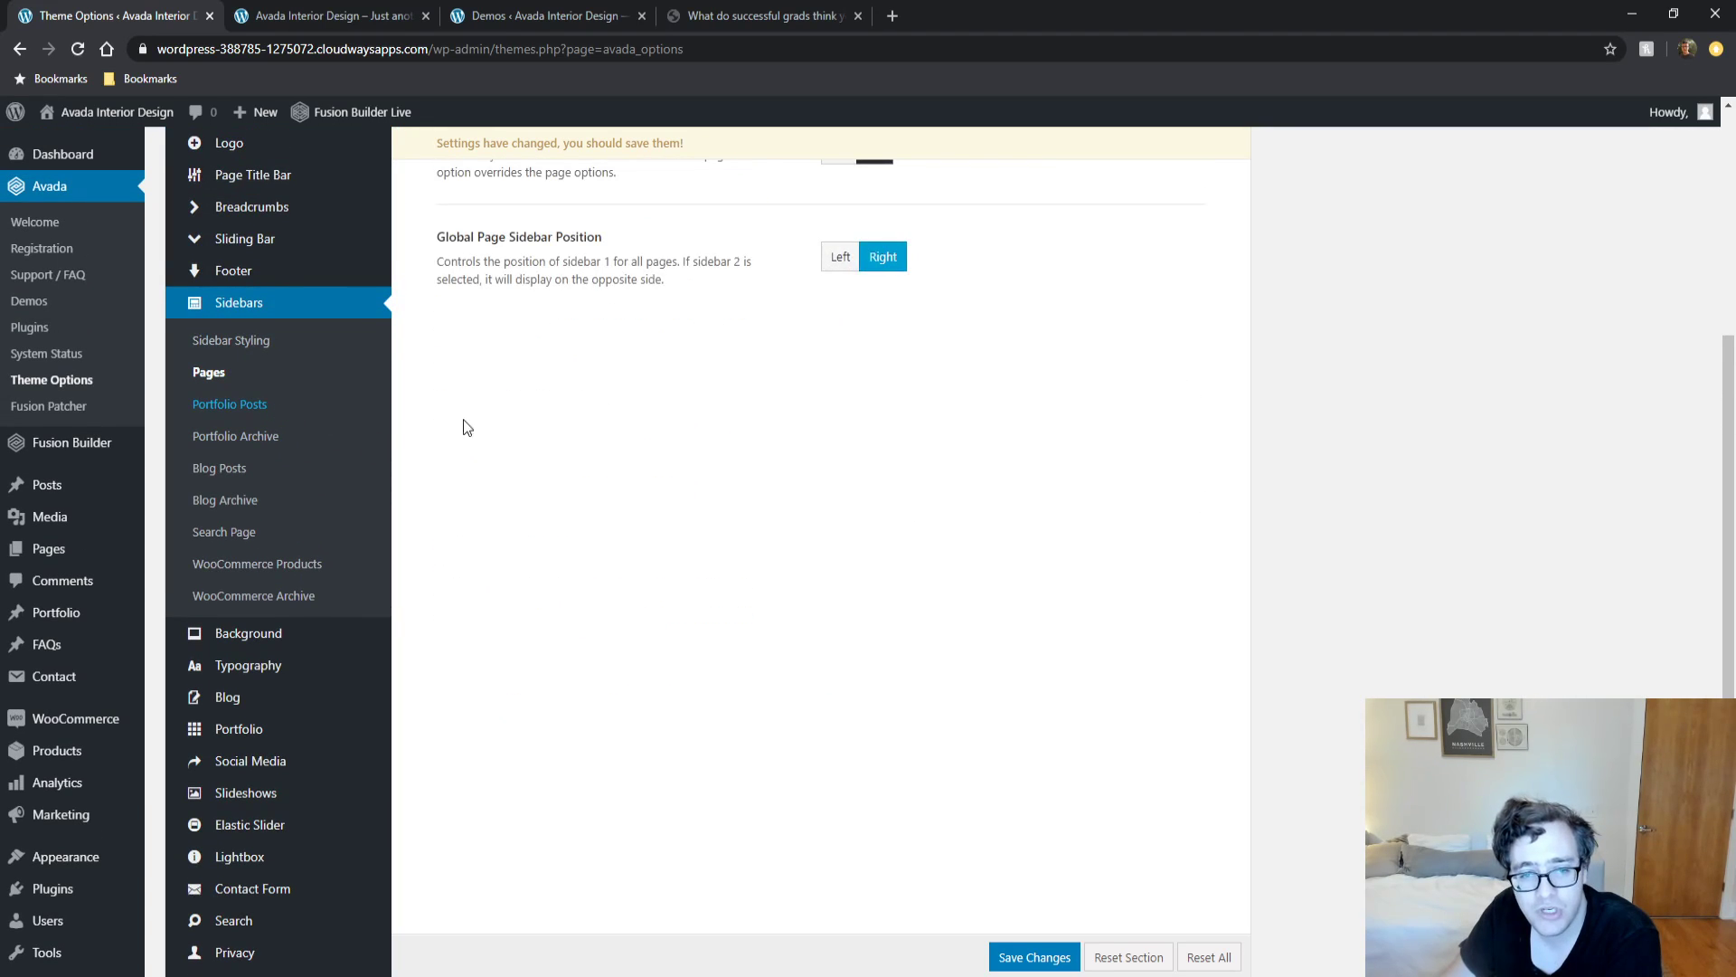
scroll(452, 471, "up", 2)
scroll(443, 527, "up", 1)
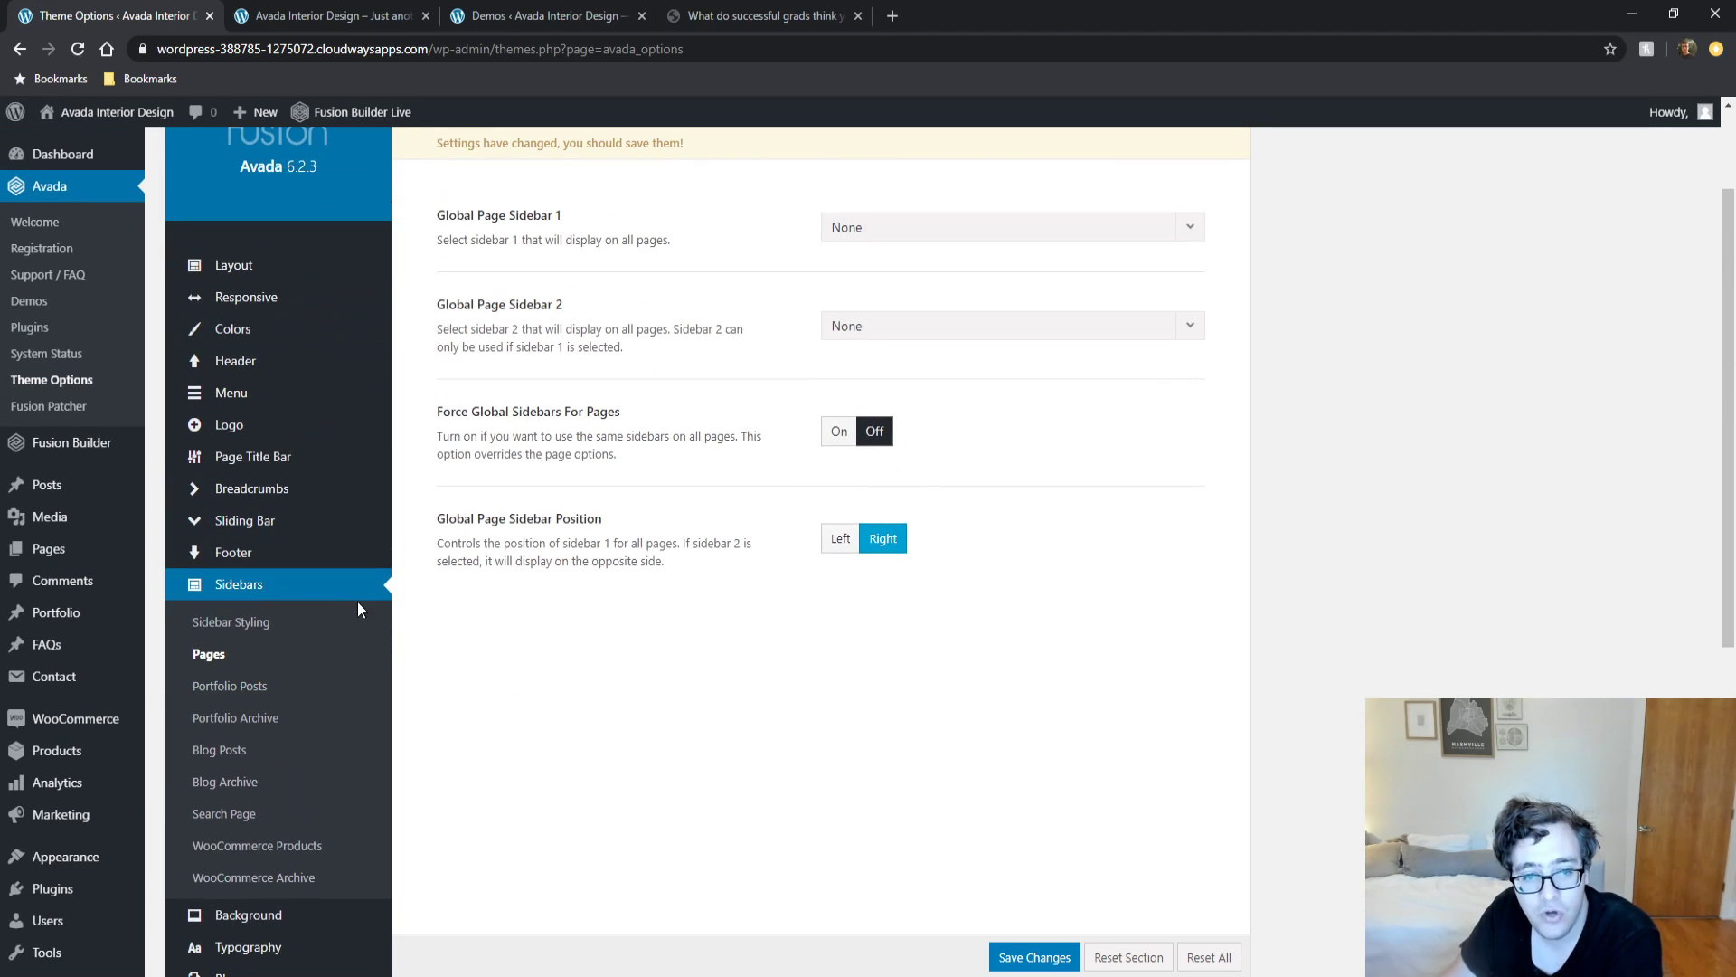
Check the sidebar settings for Portfolio Posts, Blog Archive and Blog Posts.
left_click(255, 693)
scroll(263, 724, "down", 1)
left_click(262, 691)
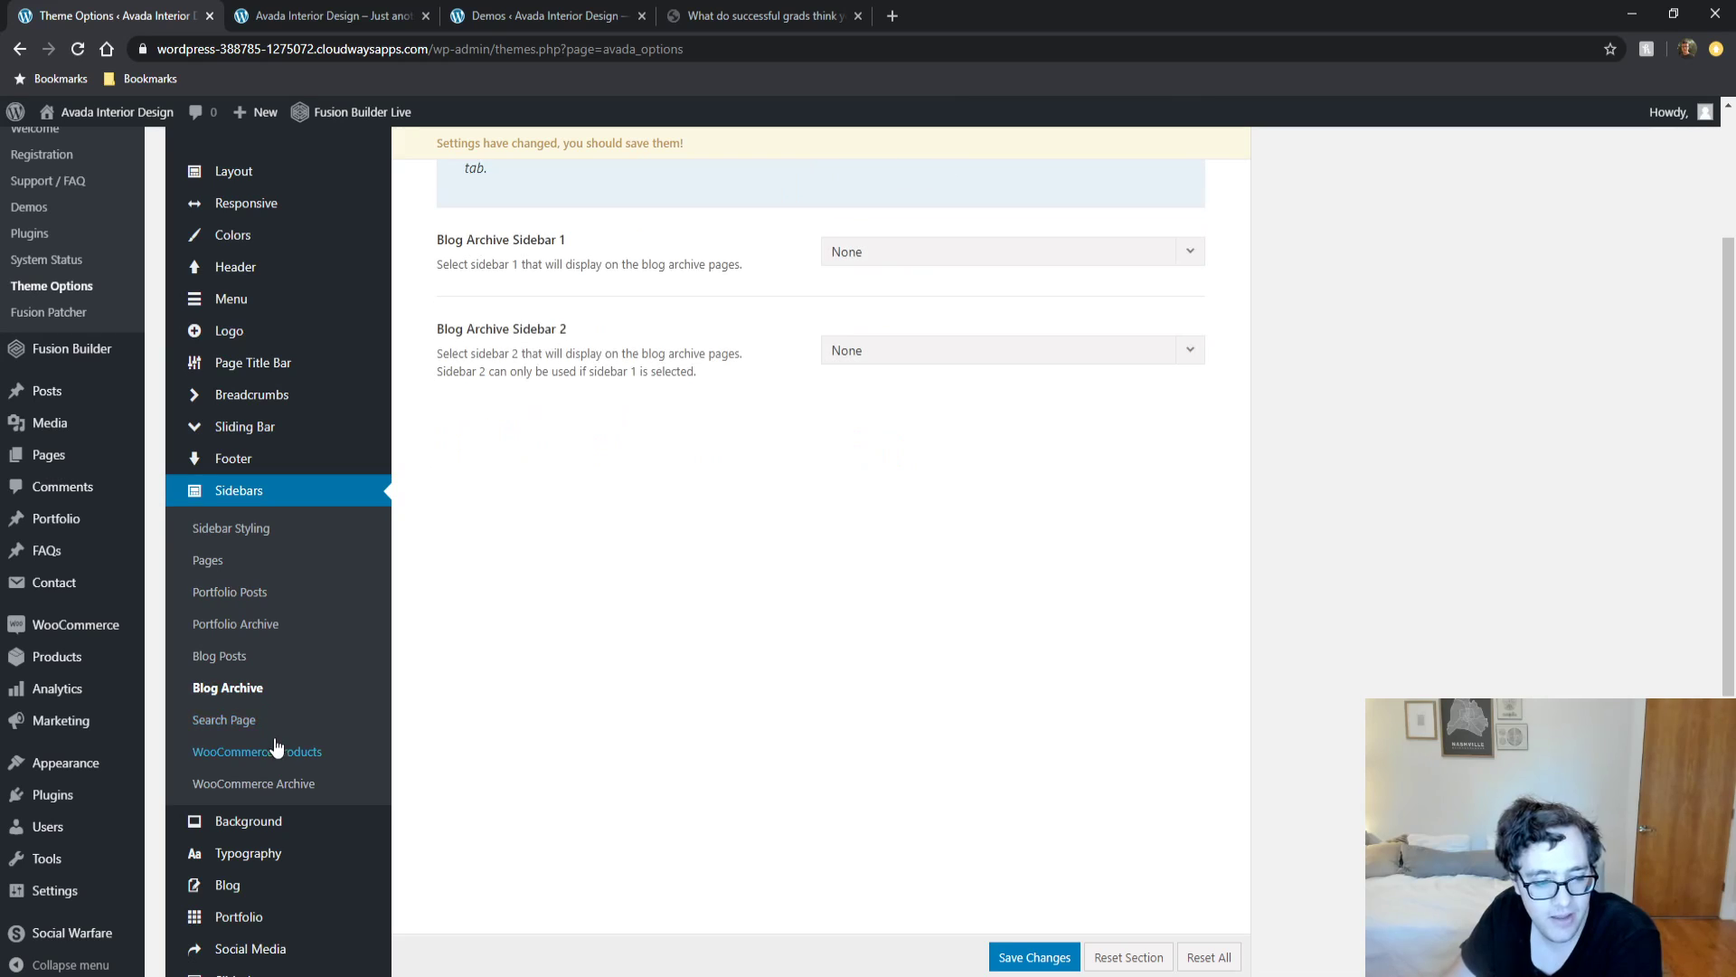
left_click(233, 658)
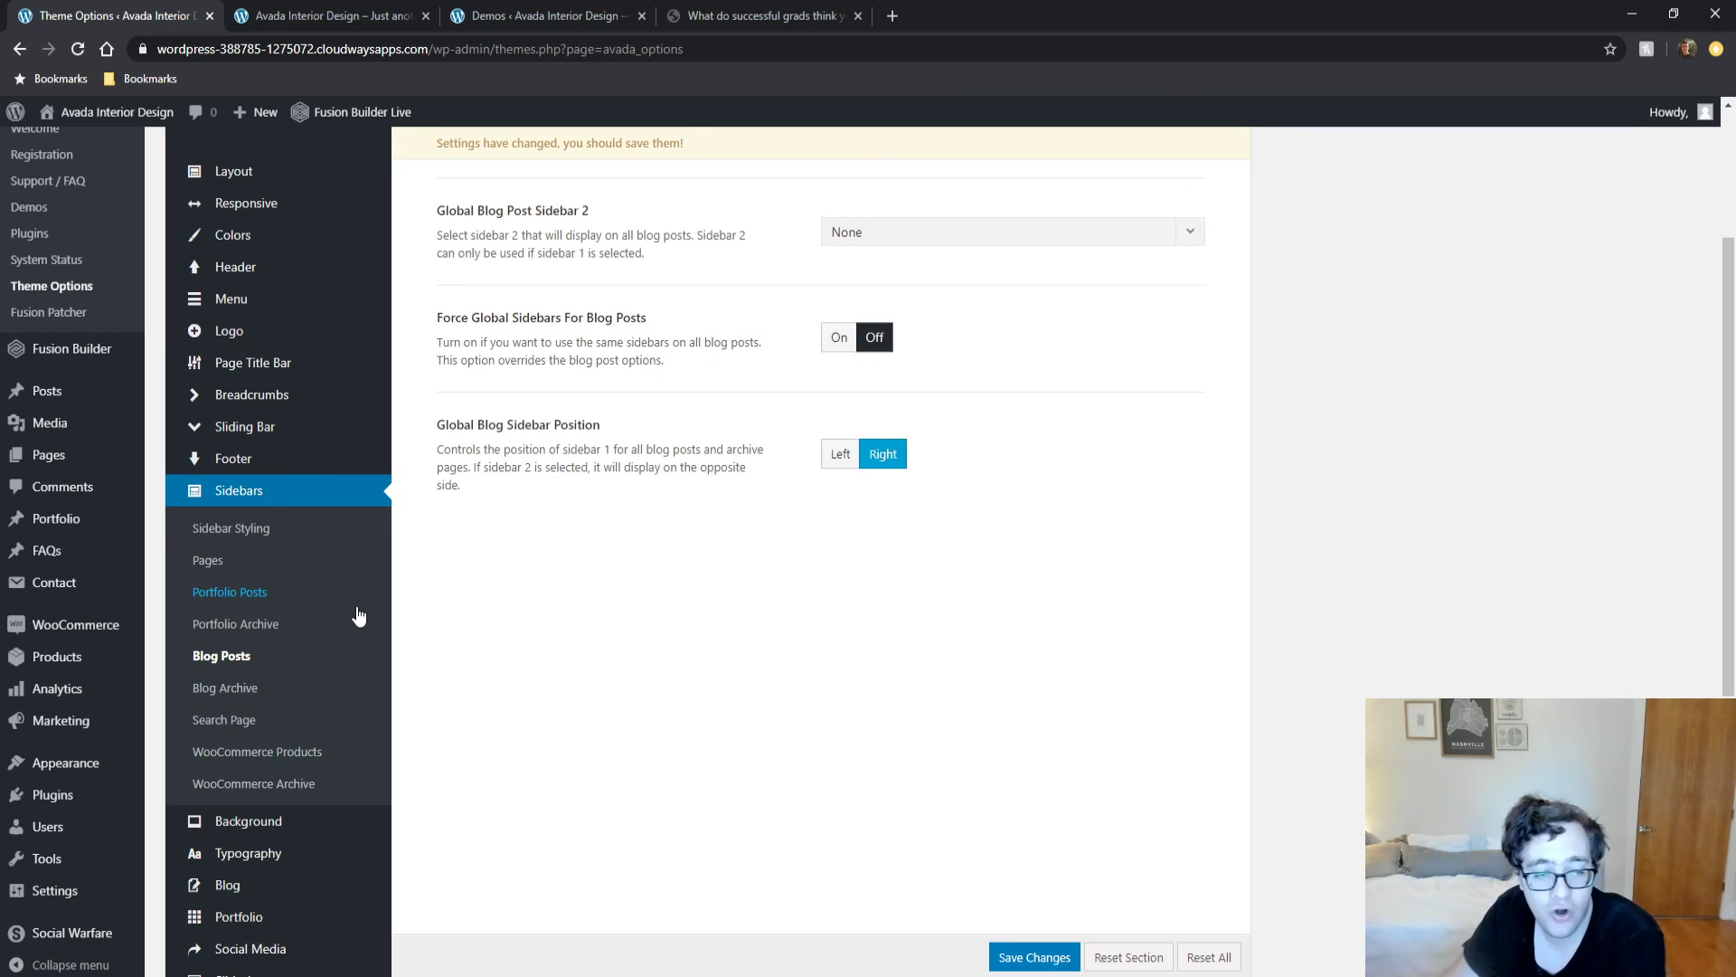
Look through the sidebar settings for the Search Page, WooCommerce Products and WooCommerce Archive.
left_click(224, 719)
scroll(458, 714, "up", 1)
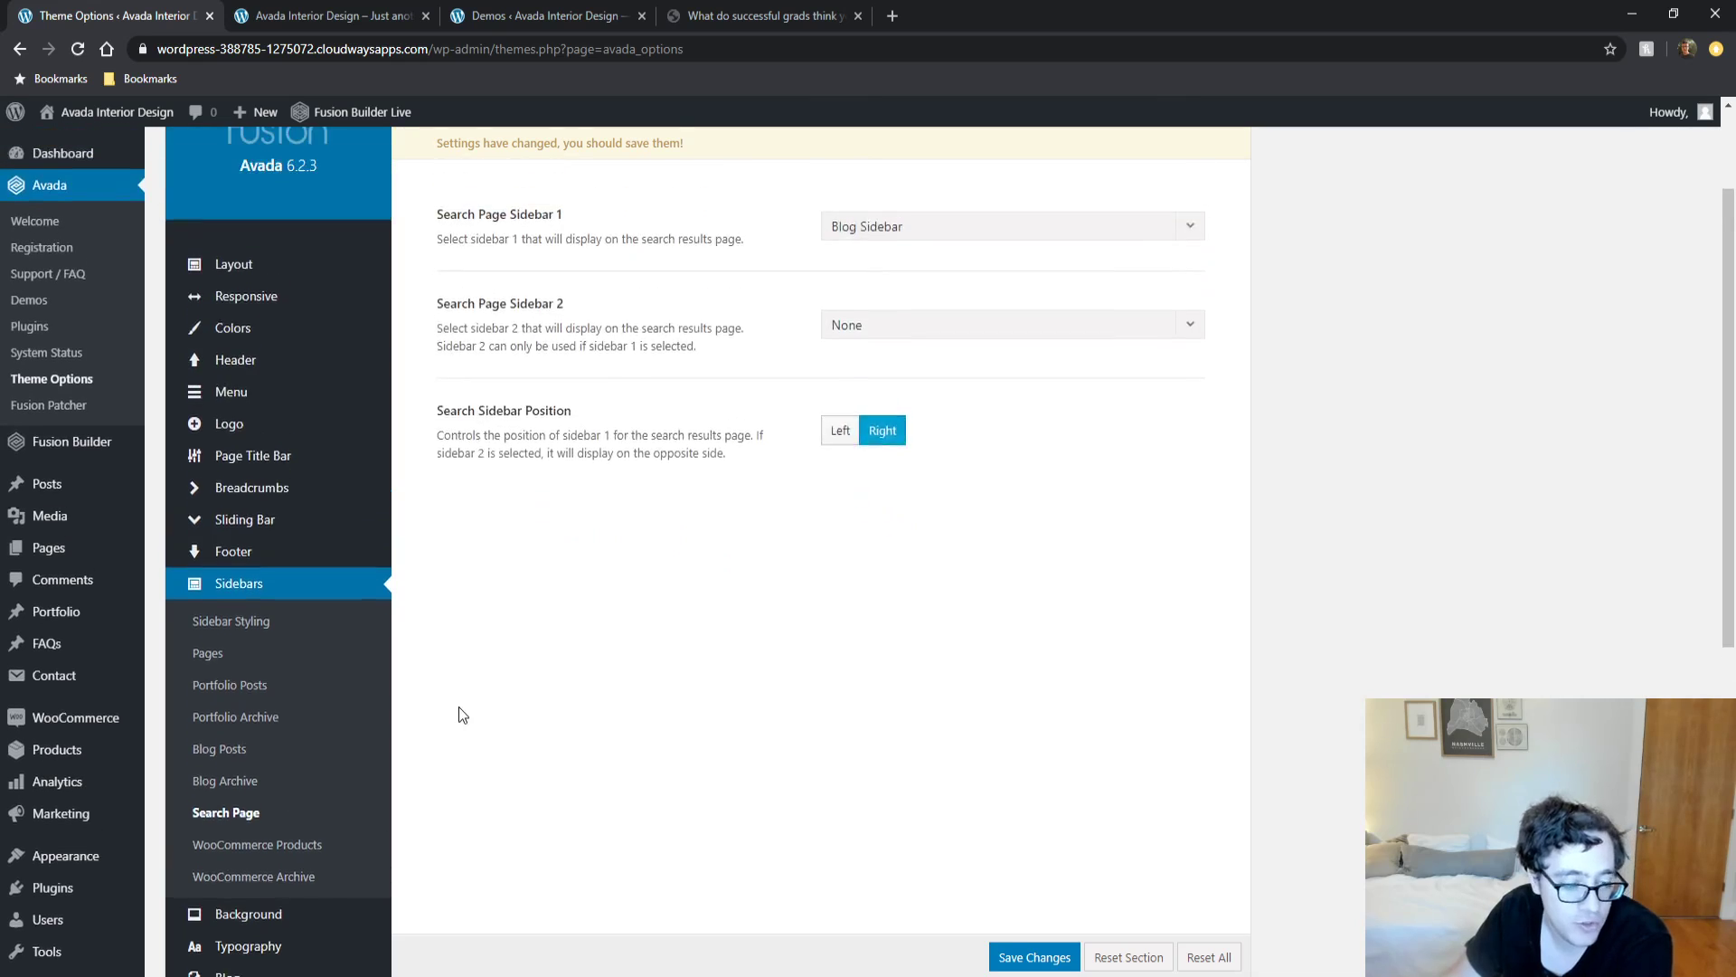
scroll(459, 715, "up", 1)
scroll(489, 737, "down", 2)
left_click(298, 752)
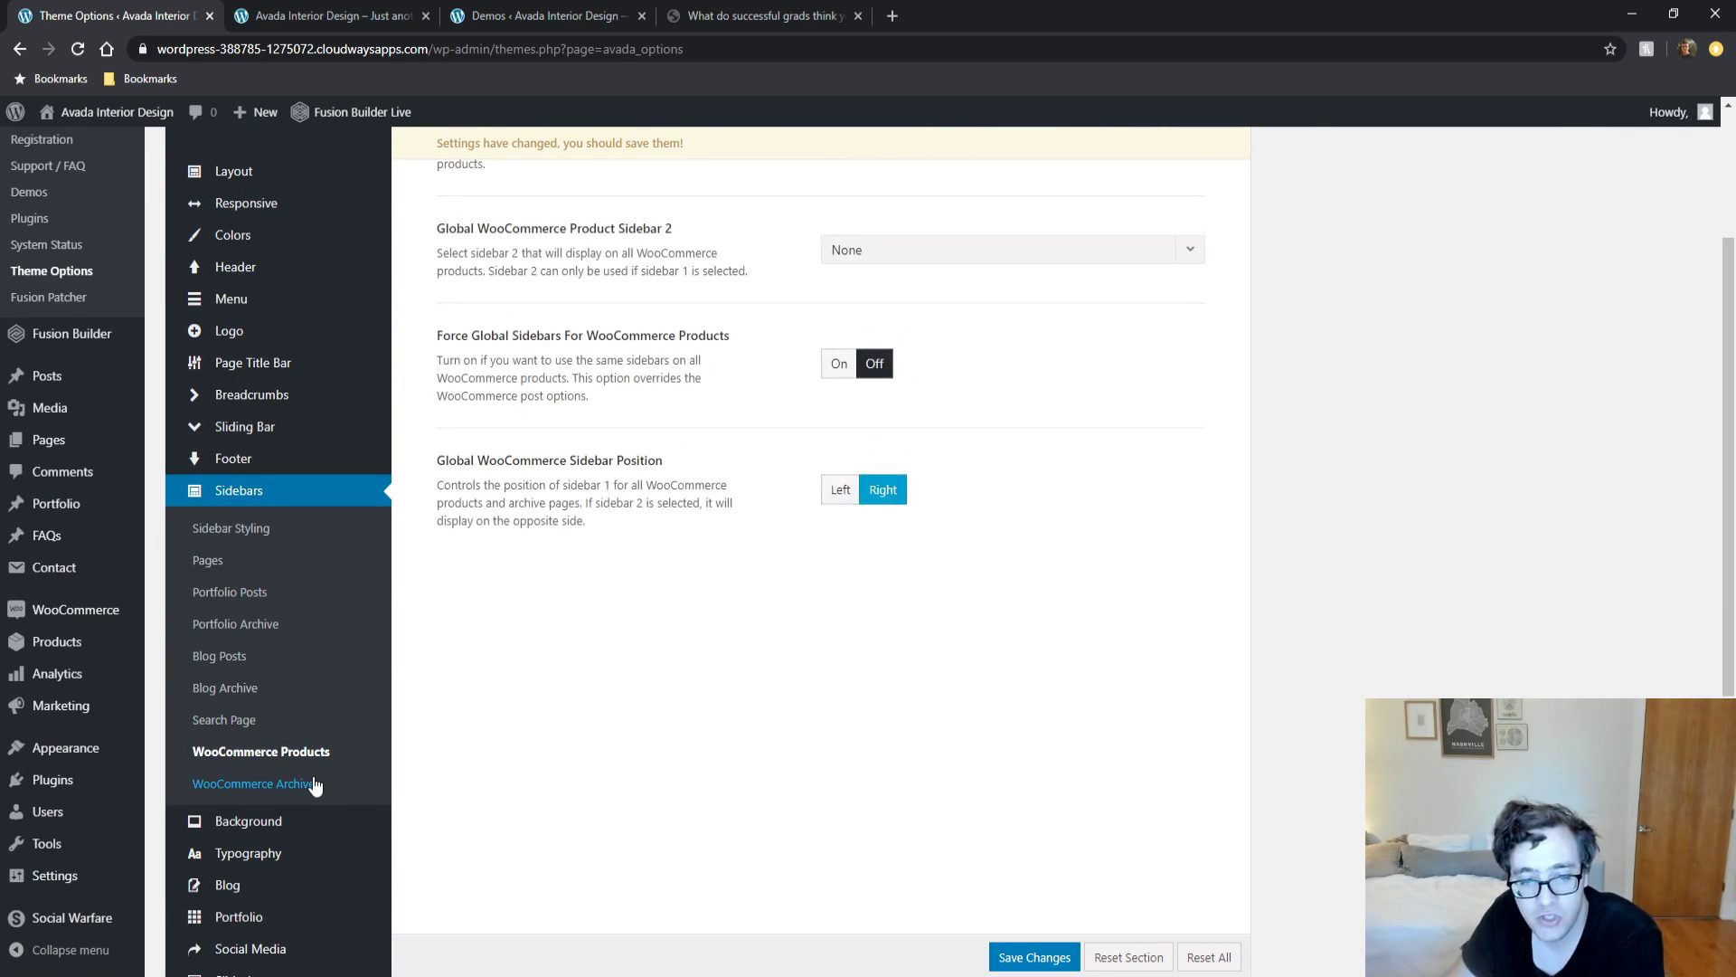
left_click(315, 784)
scroll(407, 728, "down", 1)
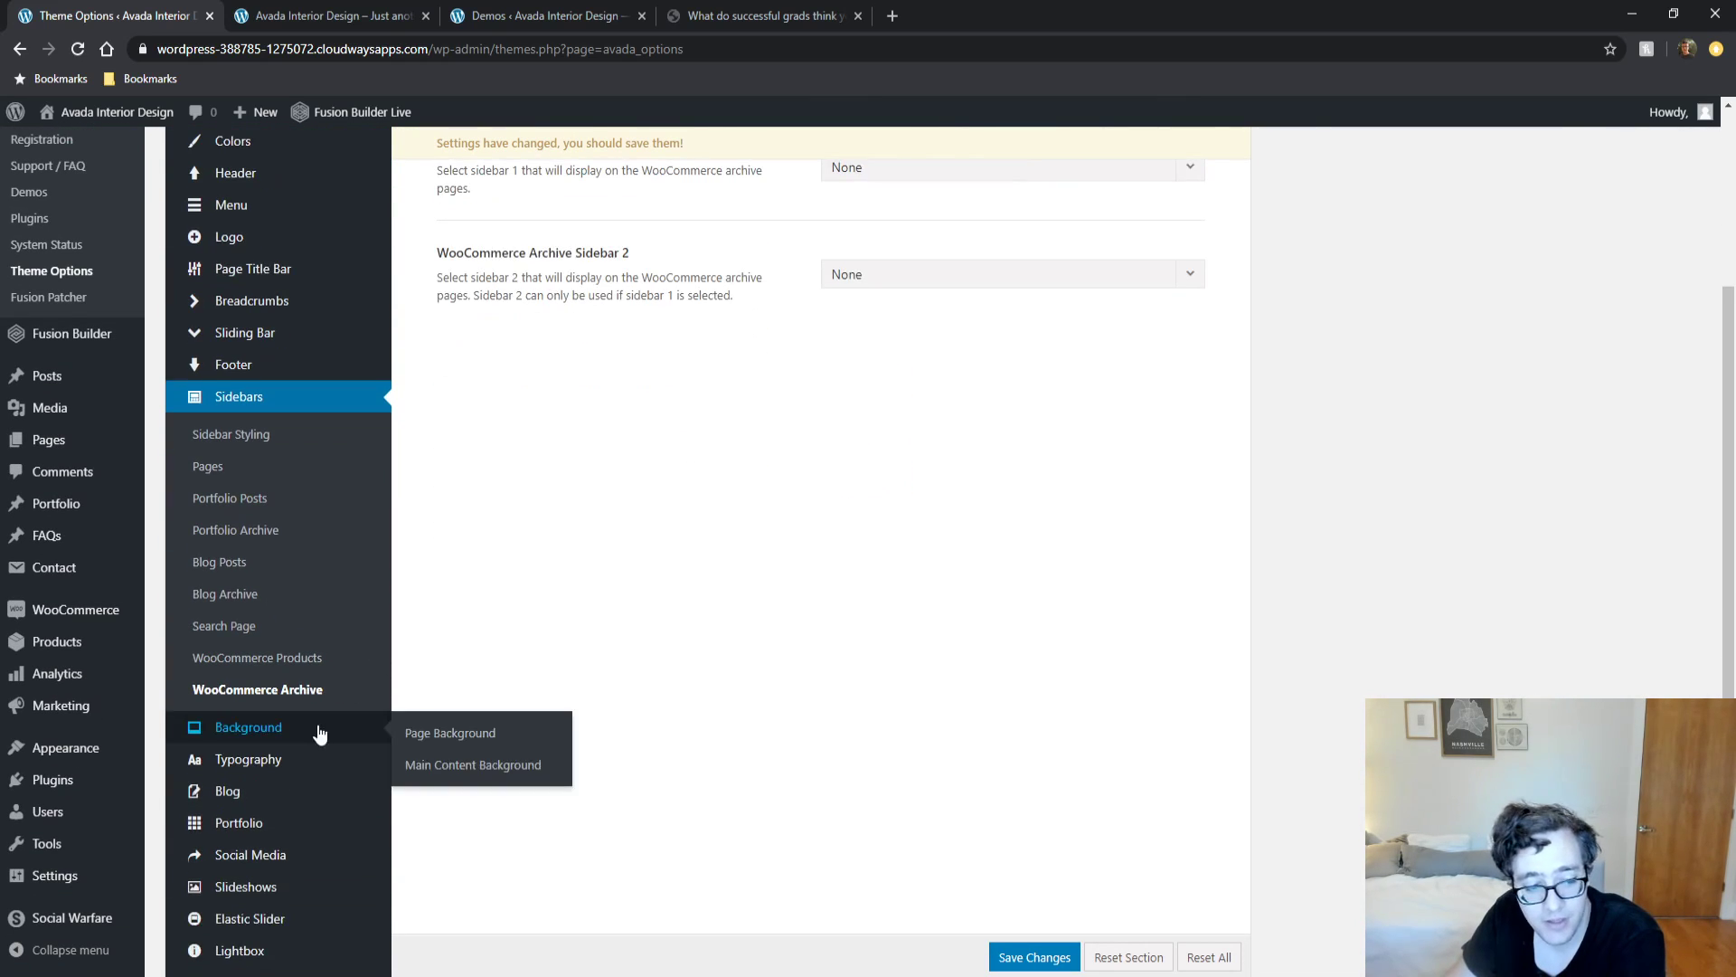
Look at the Page Background and Main Content Background settings.
left_click(322, 723)
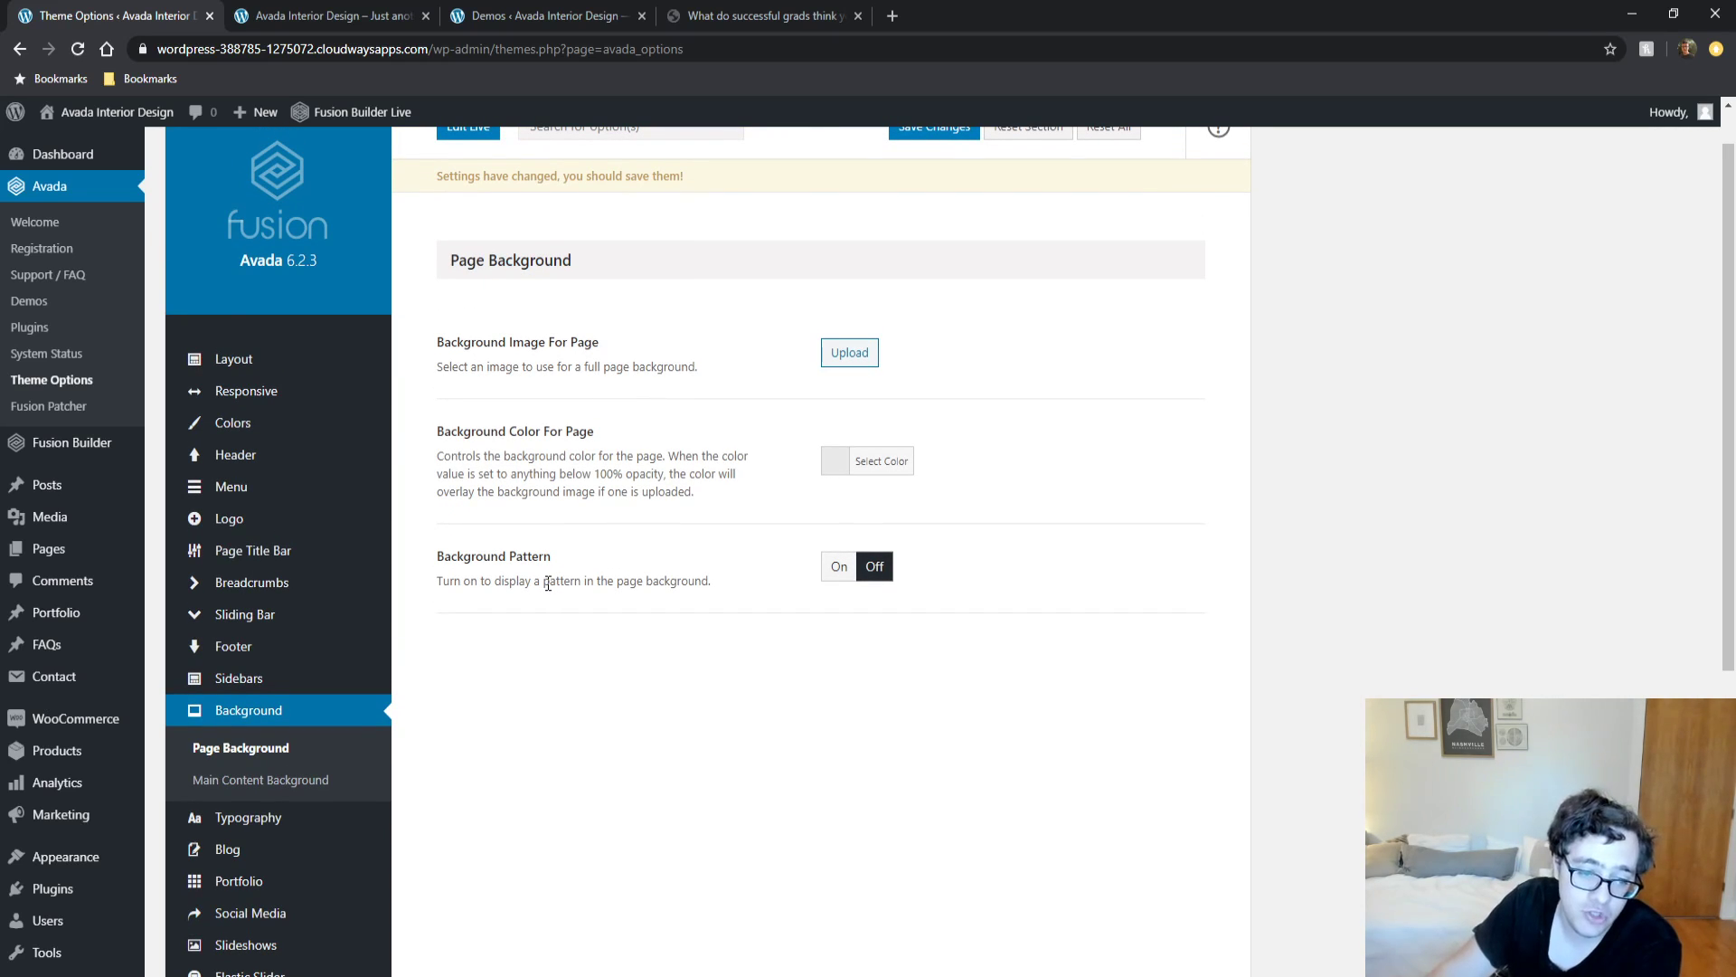
left_click(260, 780)
scroll(452, 587, "down", 2)
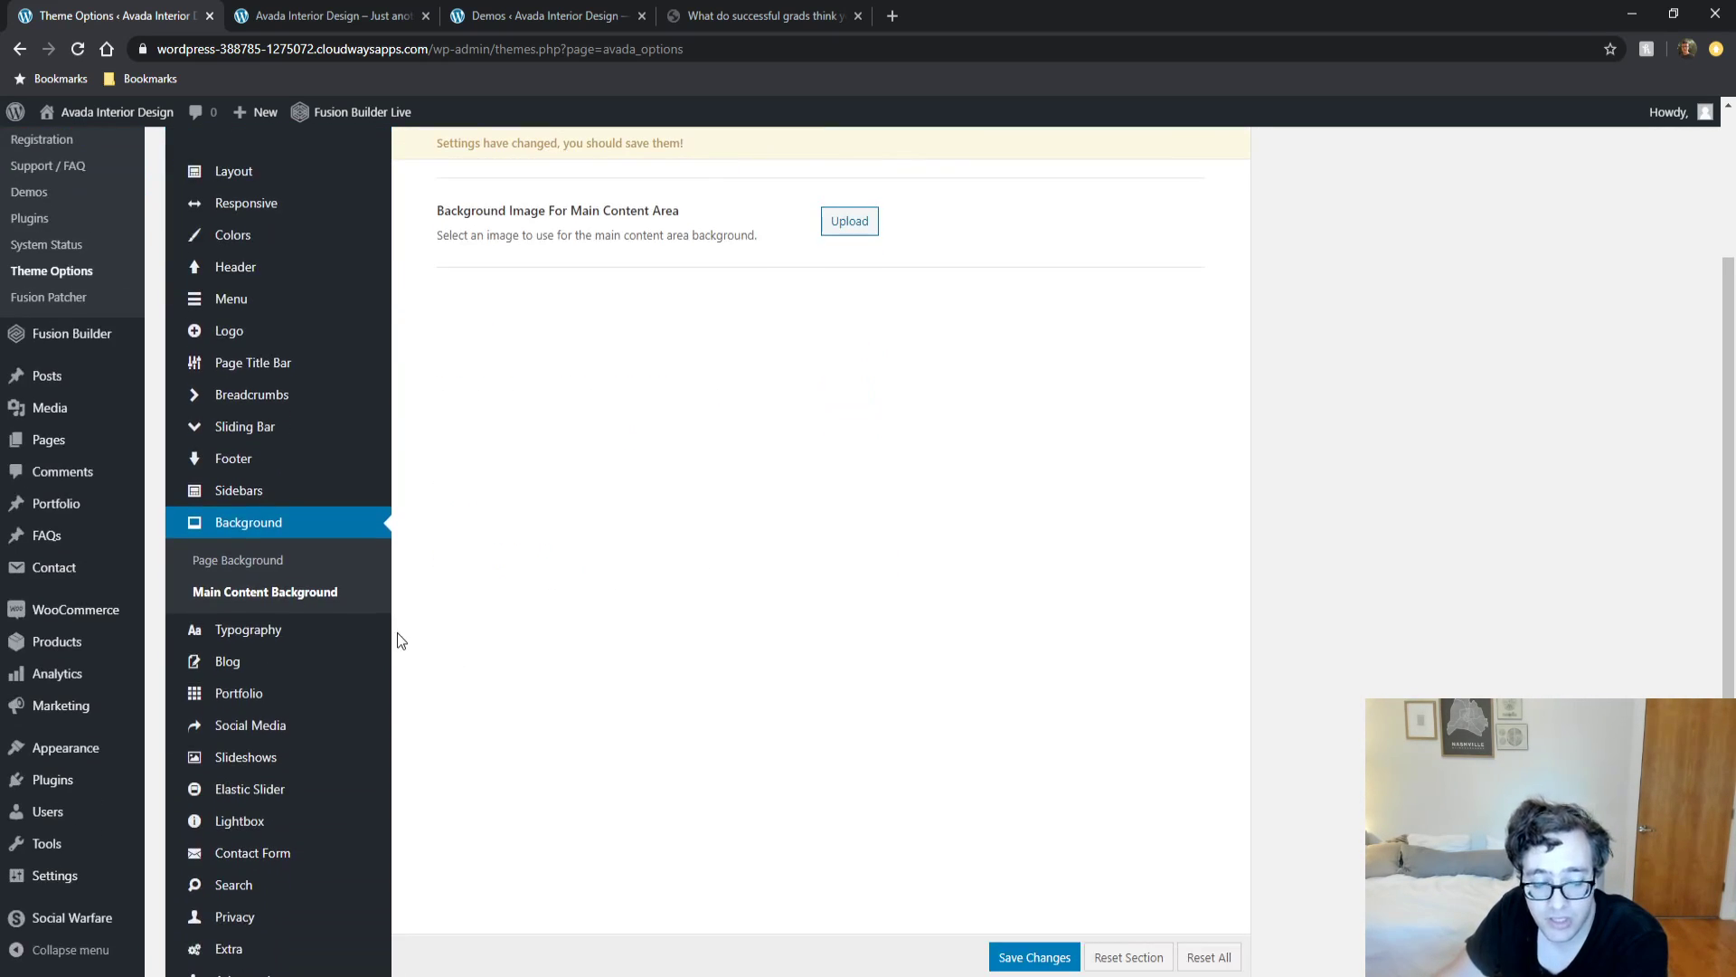
Look through the Body Typography, Headers Typography from H1 to H6, and Custom Fonts settings.
left_click(310, 632)
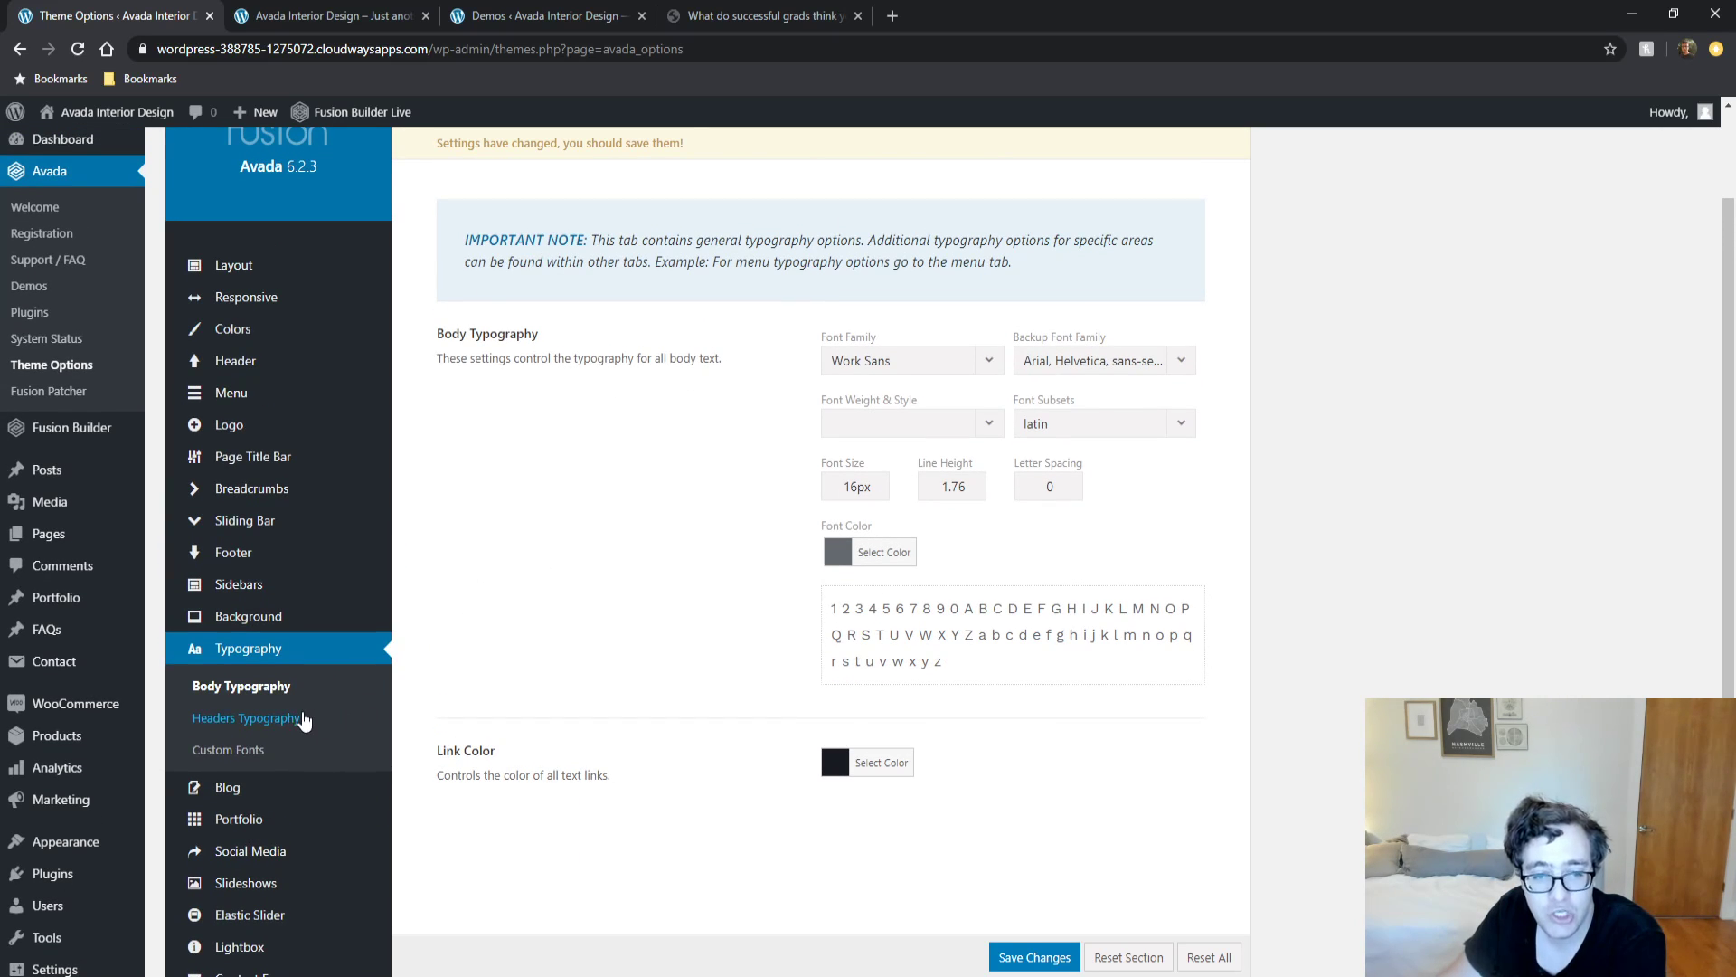
left_click(305, 720)
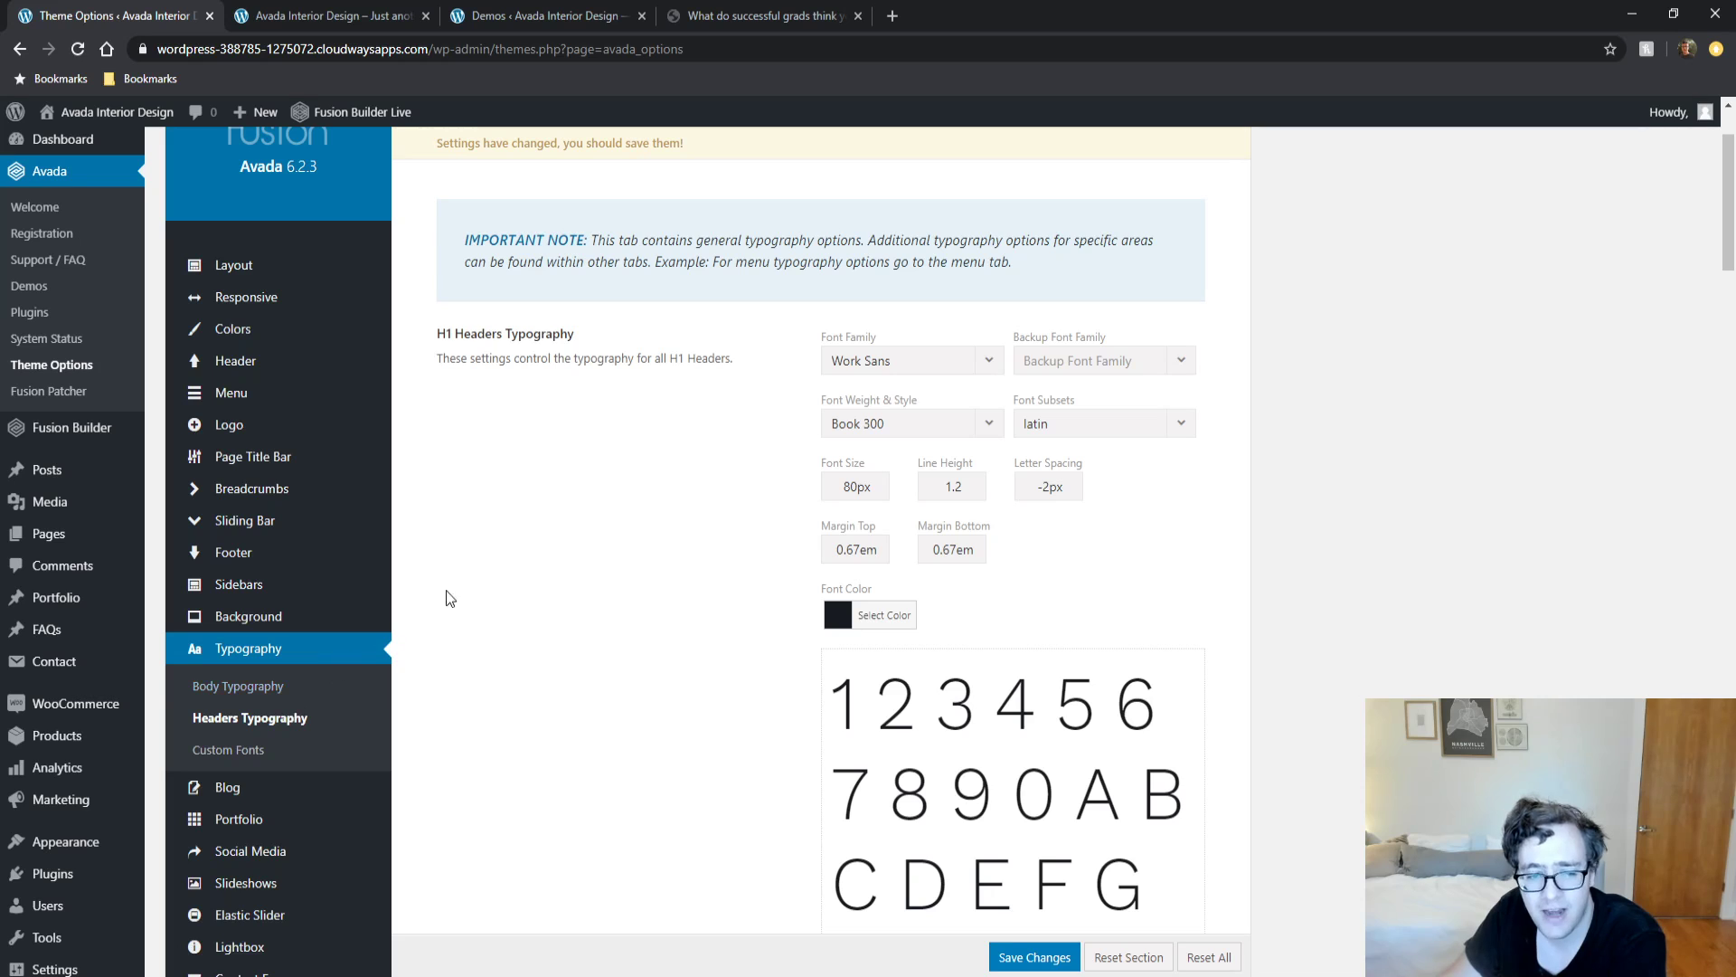
scroll(577, 708, "down", 20)
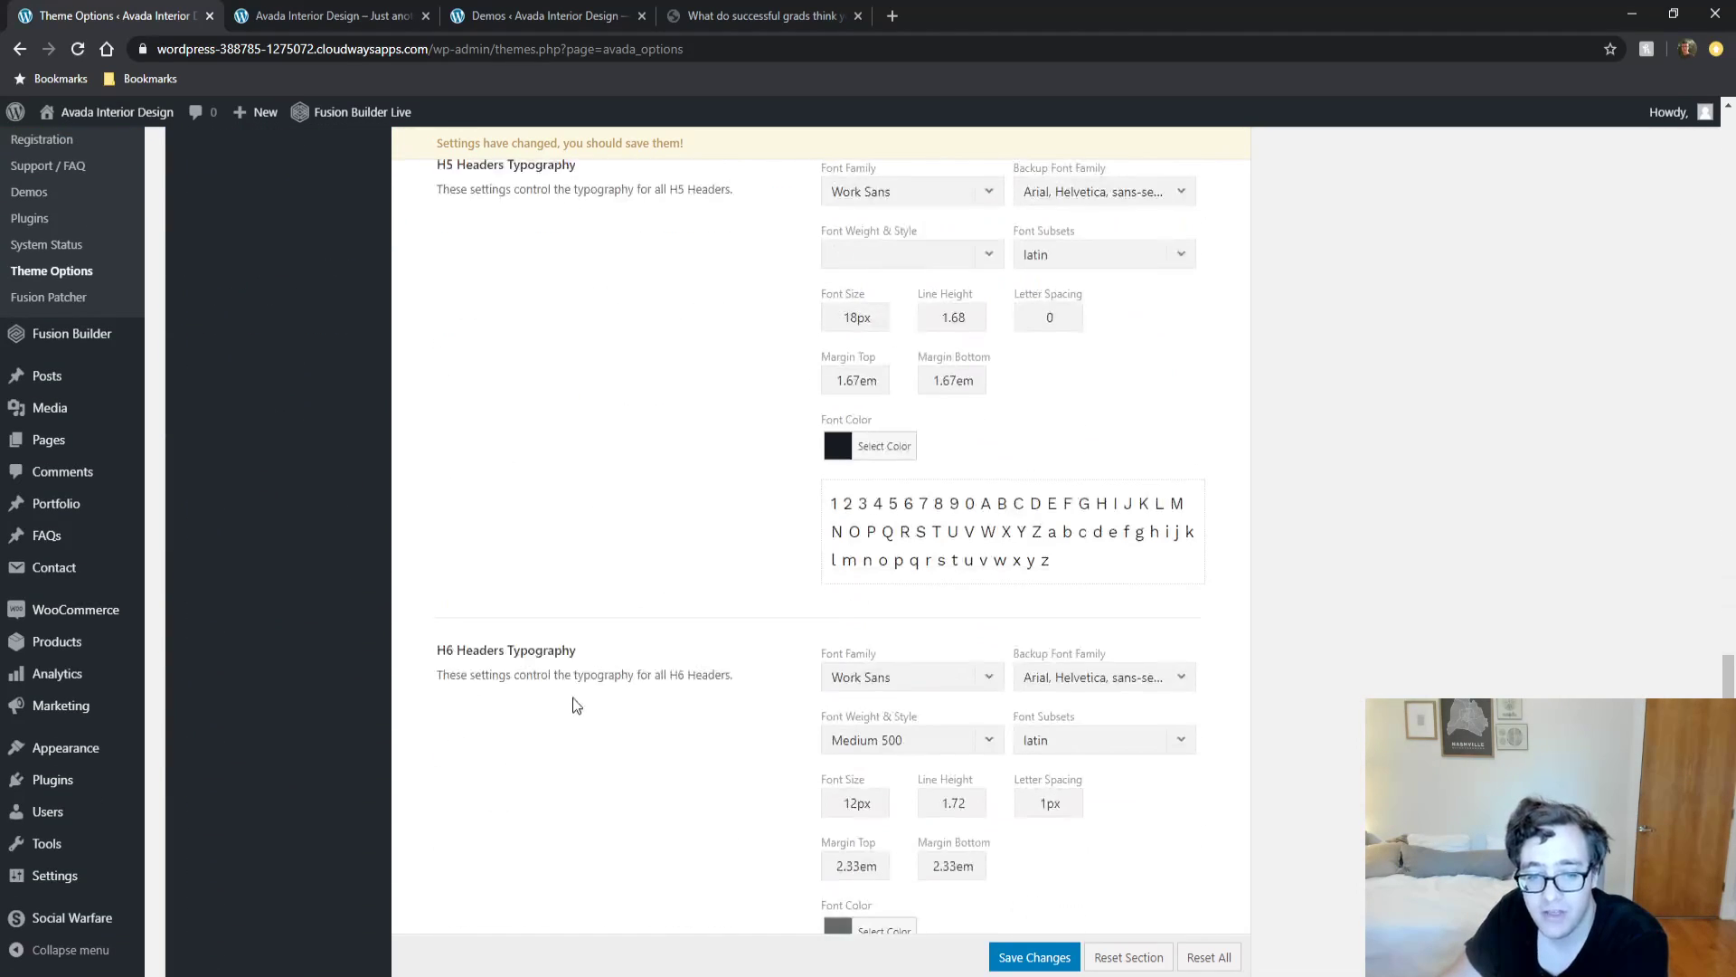
scroll(488, 472, "up", 15)
scroll(515, 416, "up", 10)
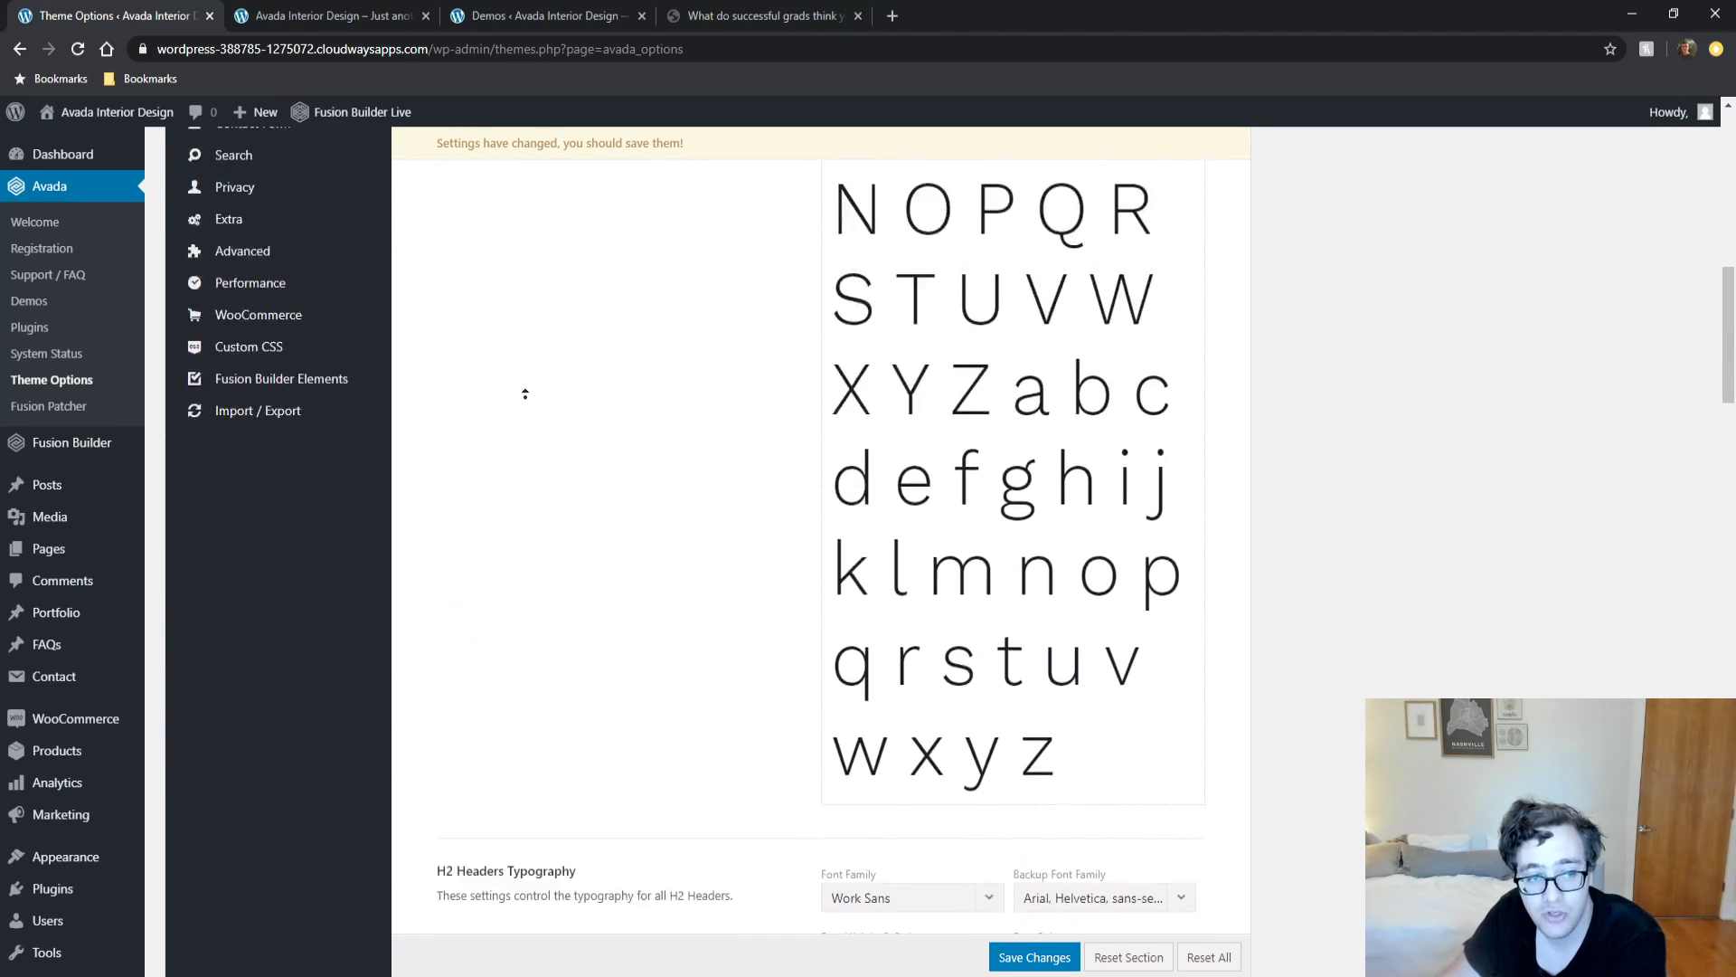
left_click(260, 557)
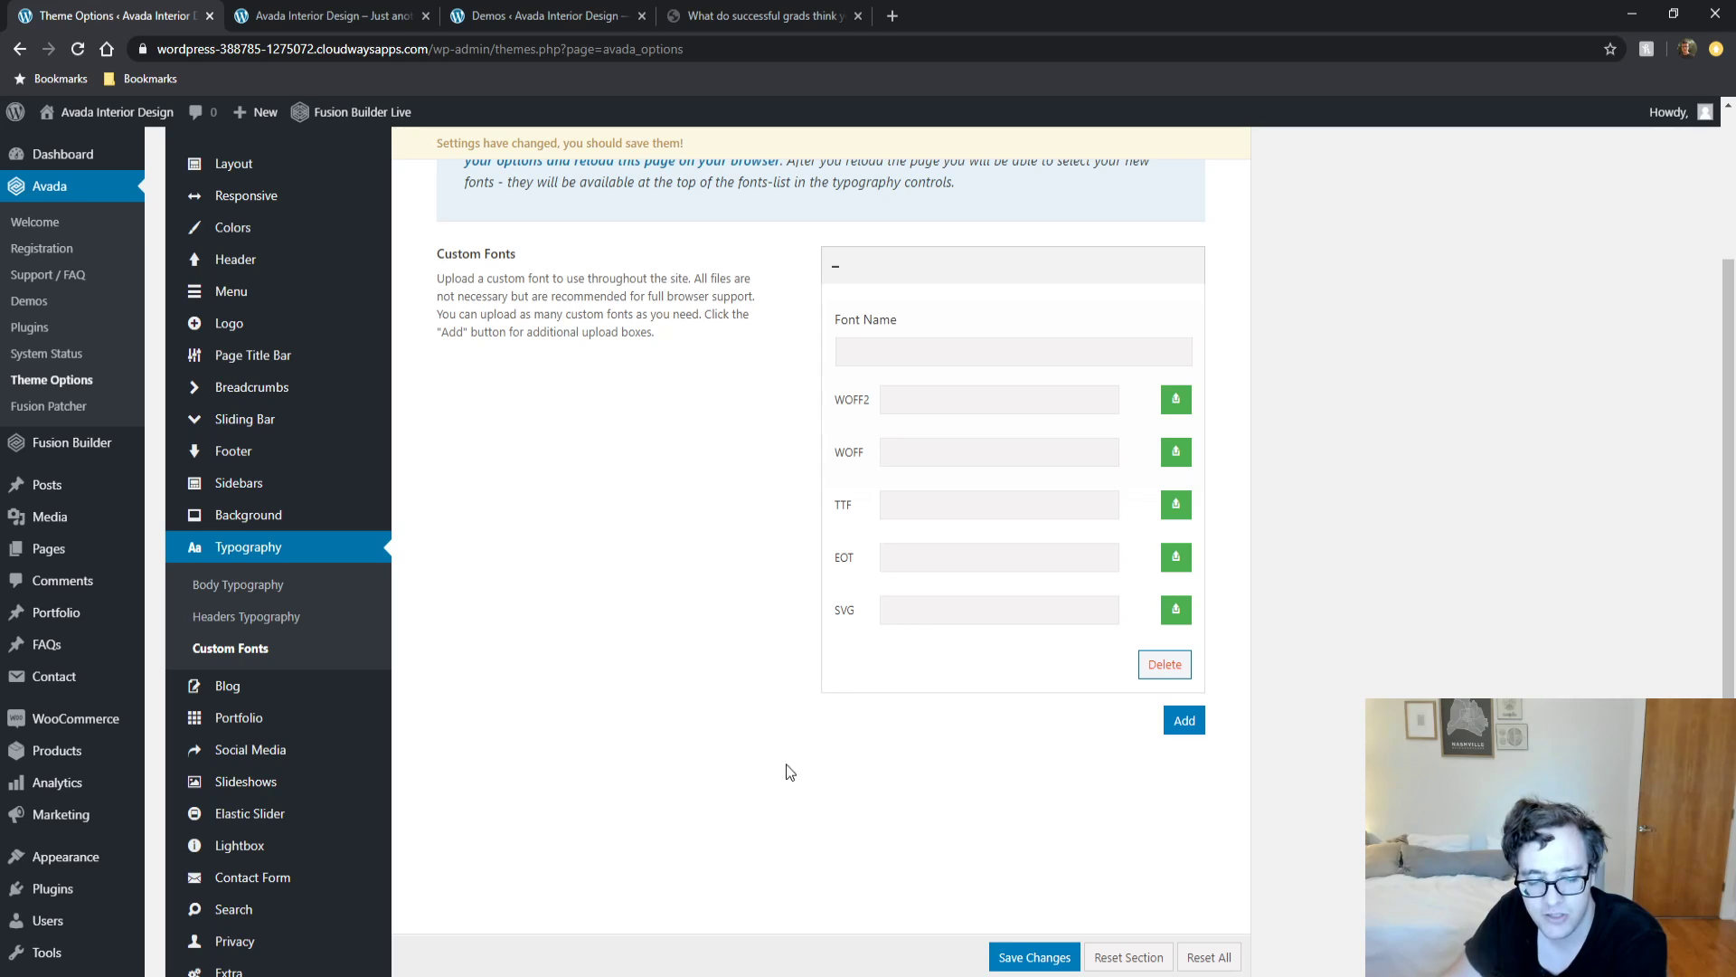
Look through the General Blog settings, including page title bar, layout and pagination type, and glance at the live site.
left_click(317, 685)
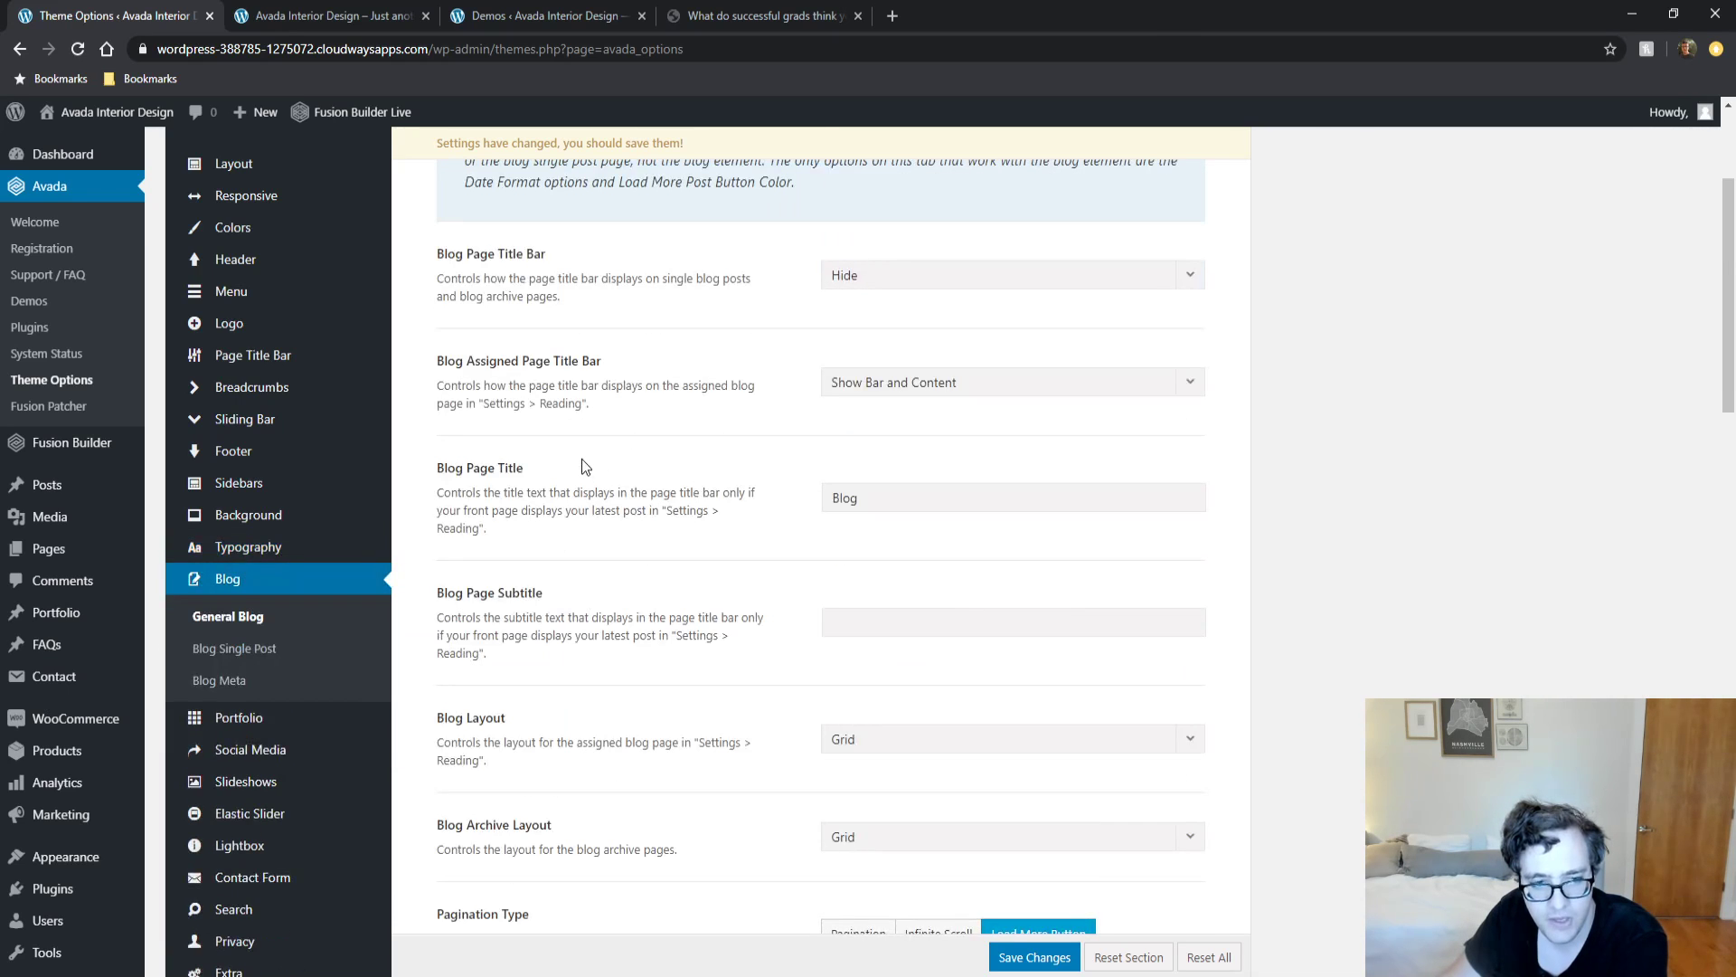
scroll(583, 459, "up", 3)
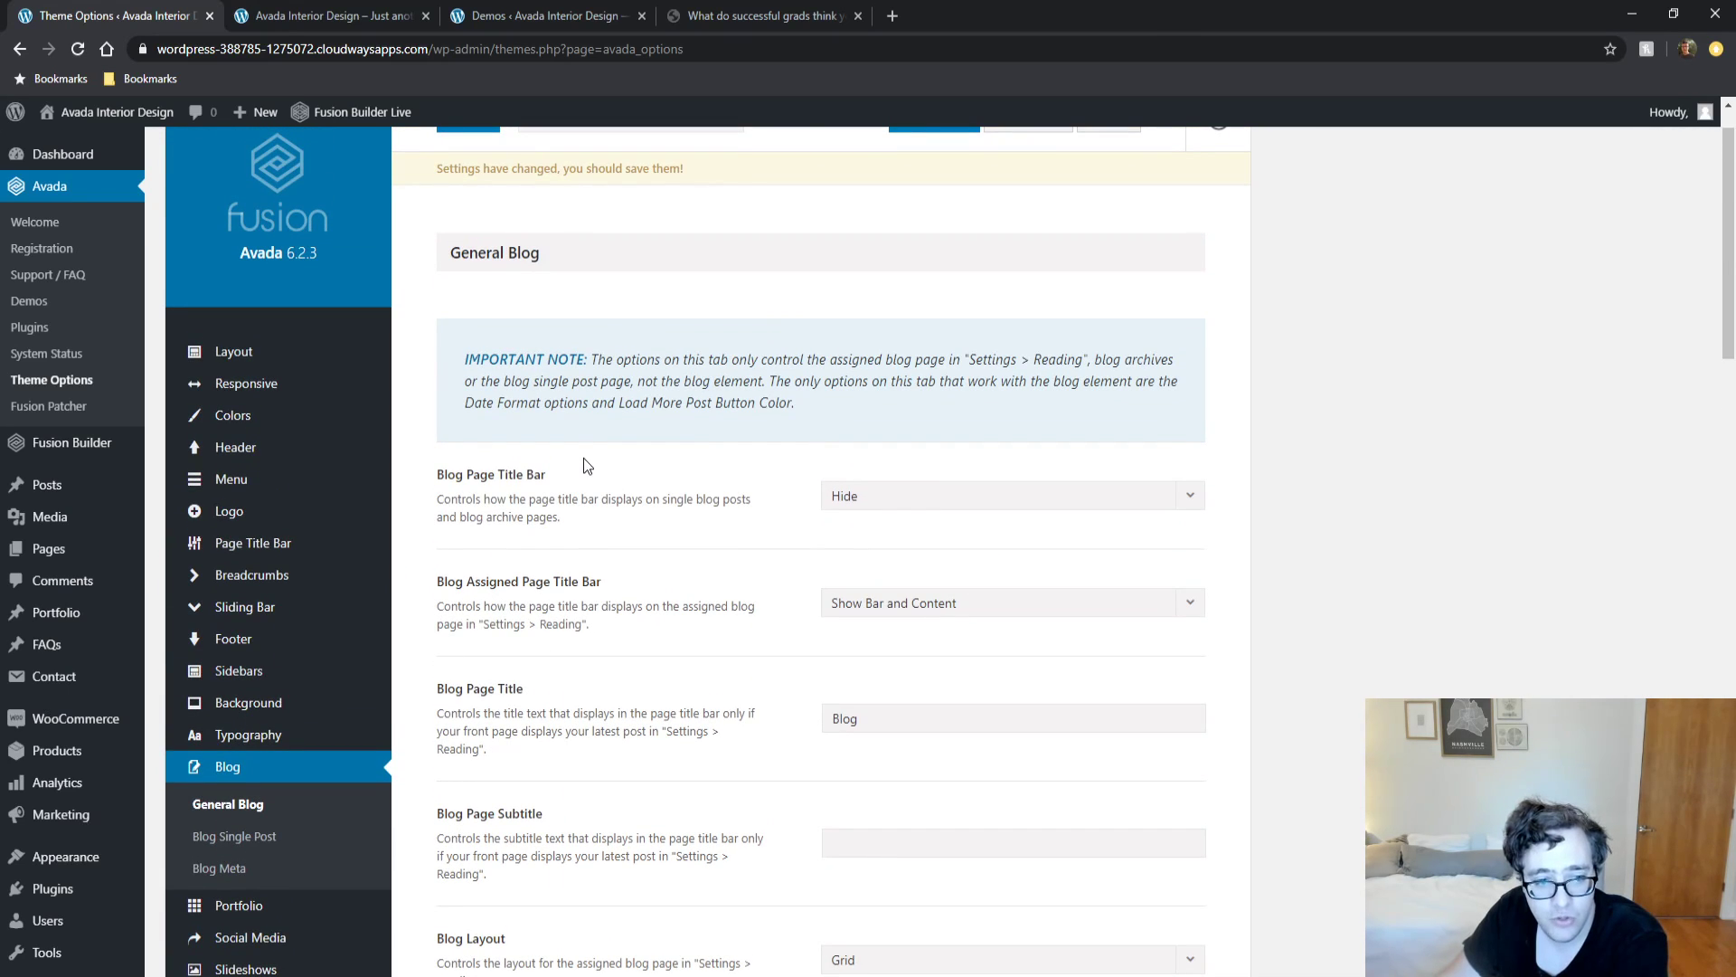
scroll(611, 454, "down", 9)
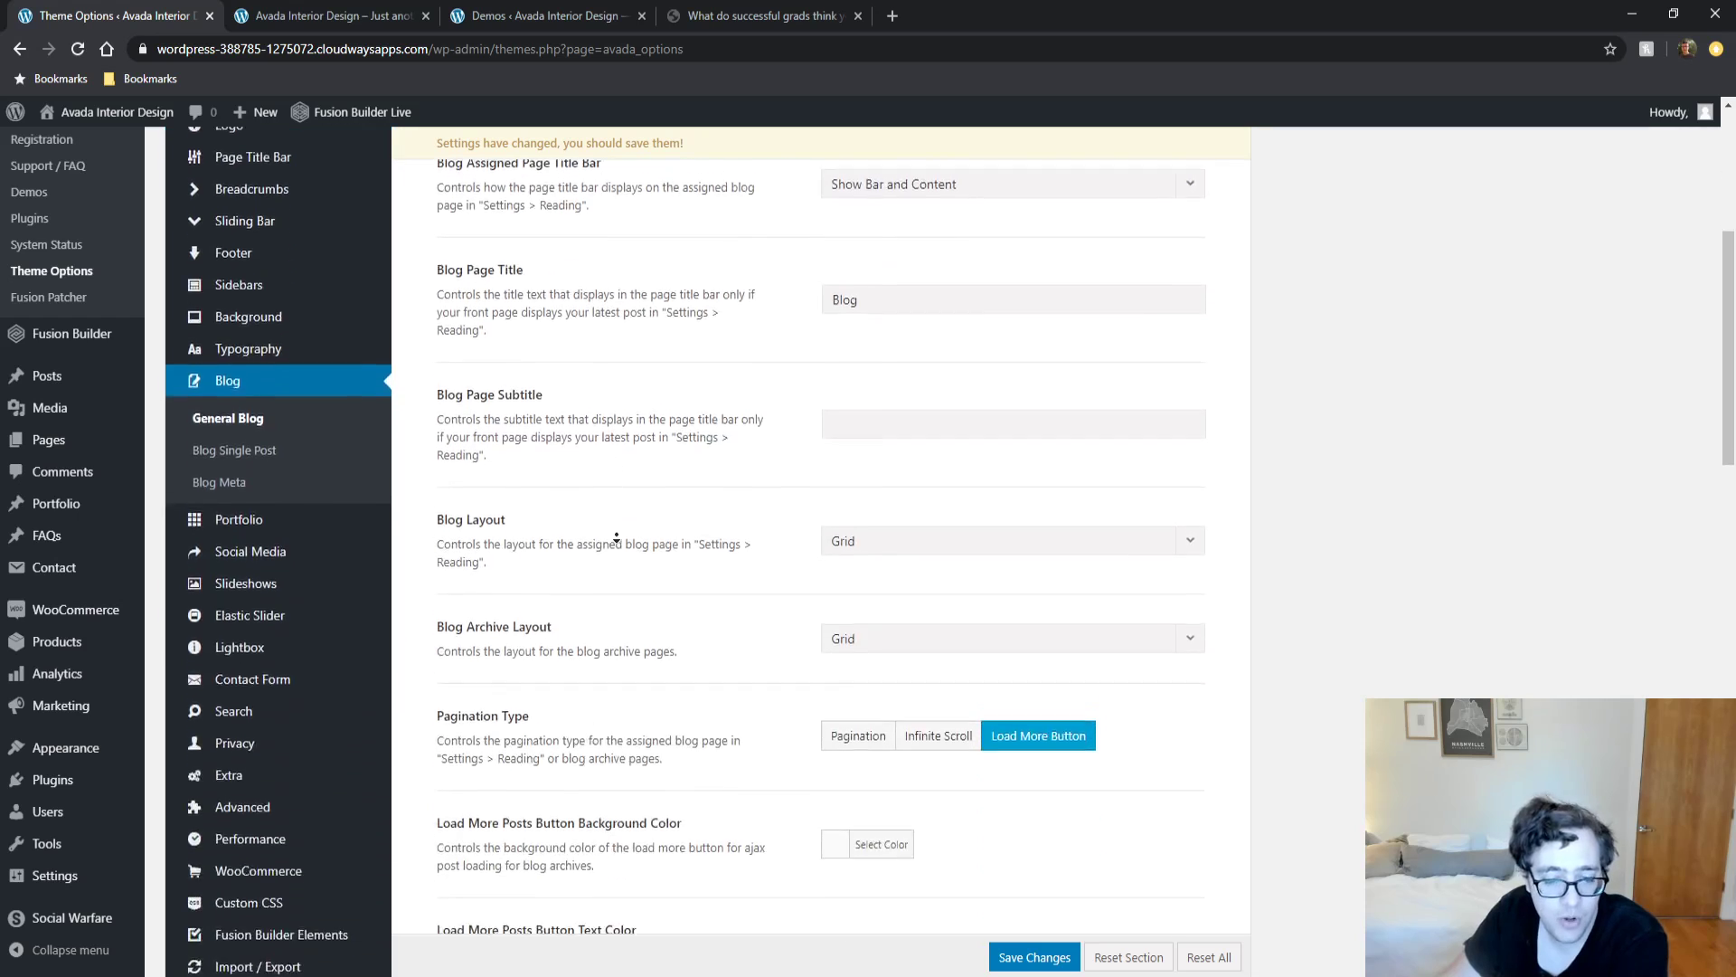
scroll(616, 537, "down", 3)
scroll(610, 397, "up", 12)
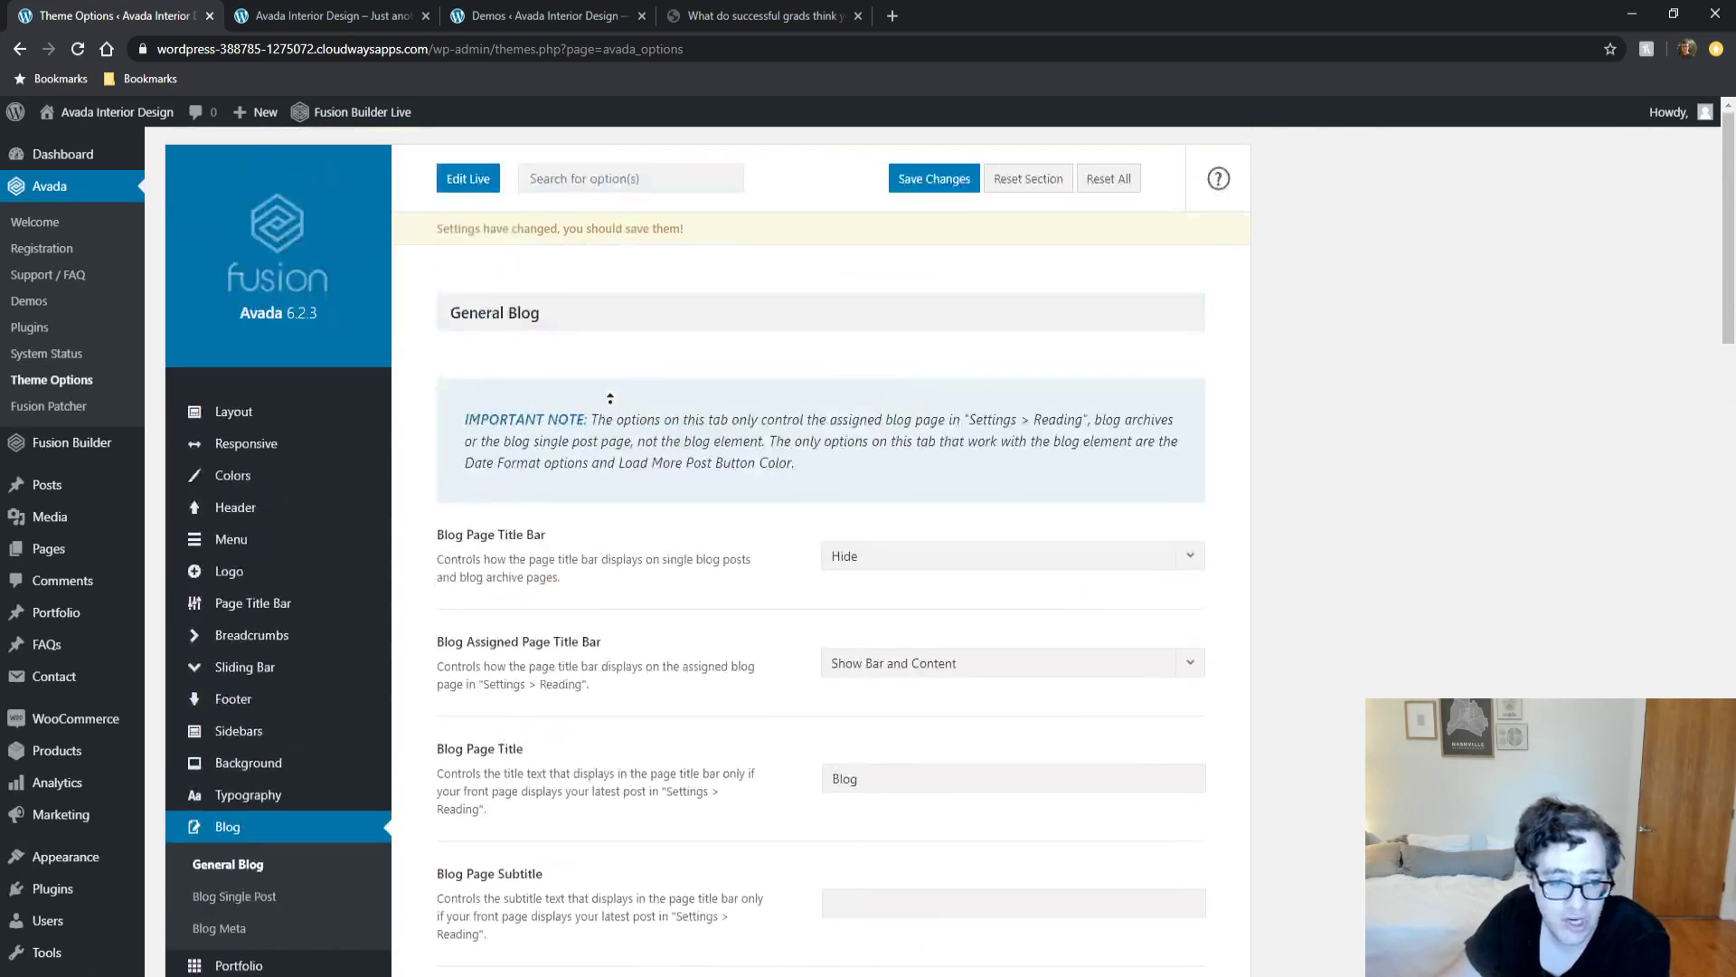
scroll(598, 452, "down", 1)
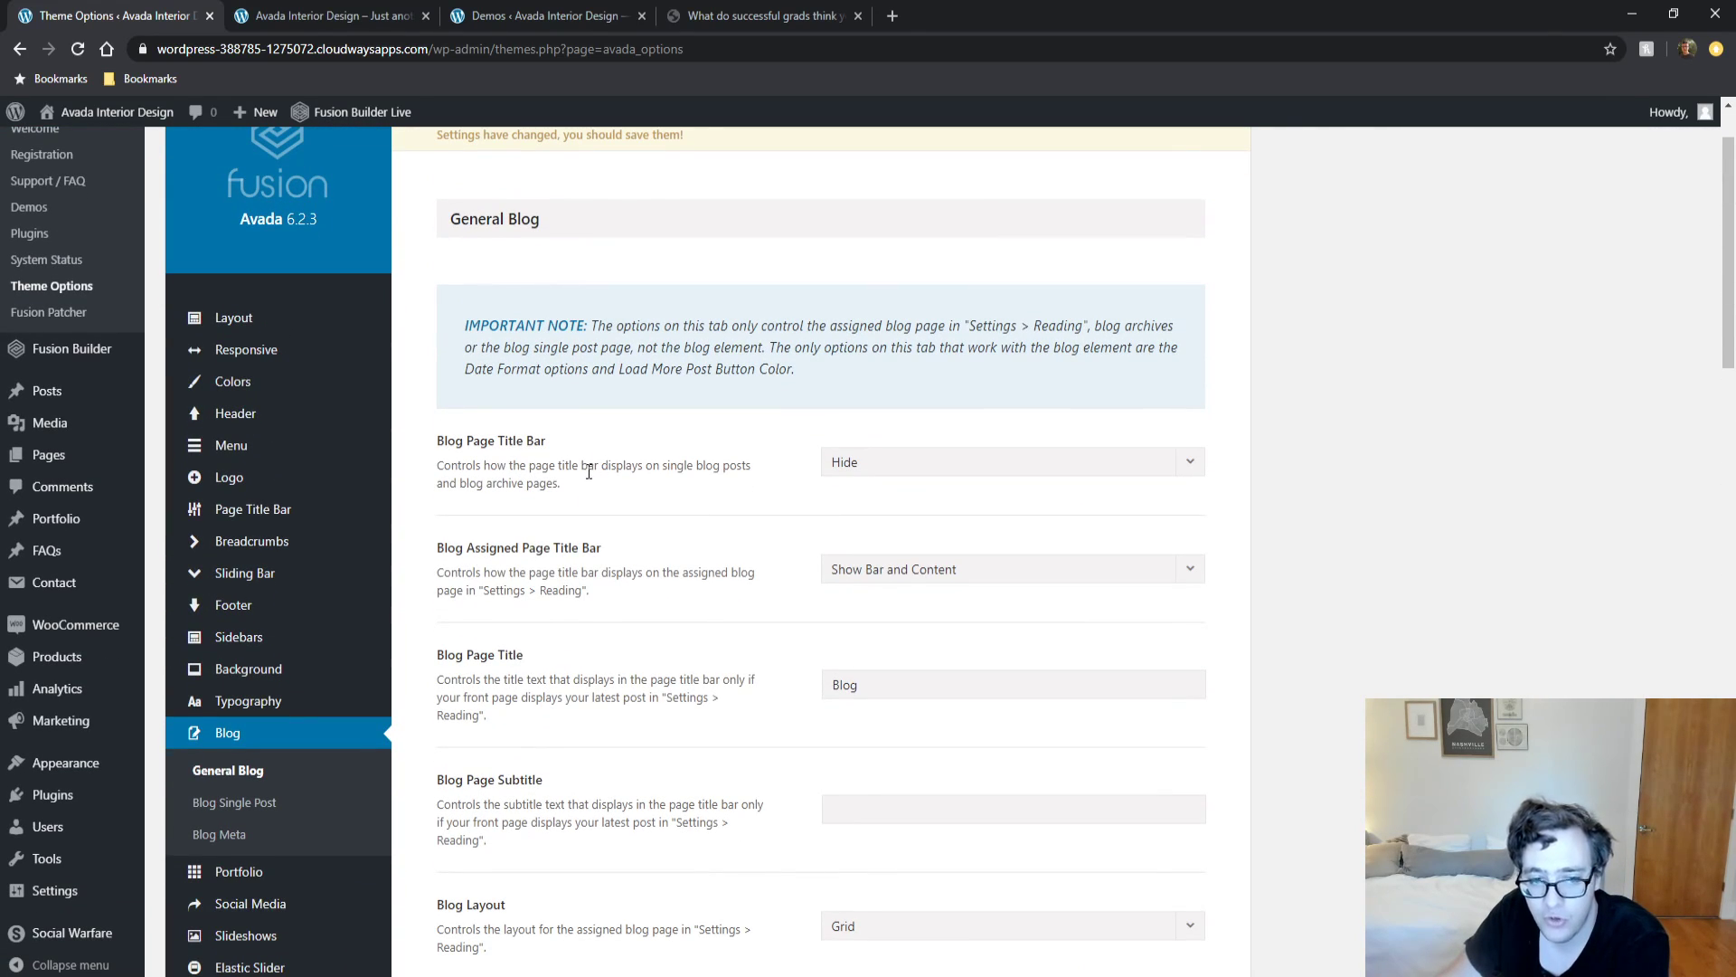
left_click(289, 15)
left_click(202, 9)
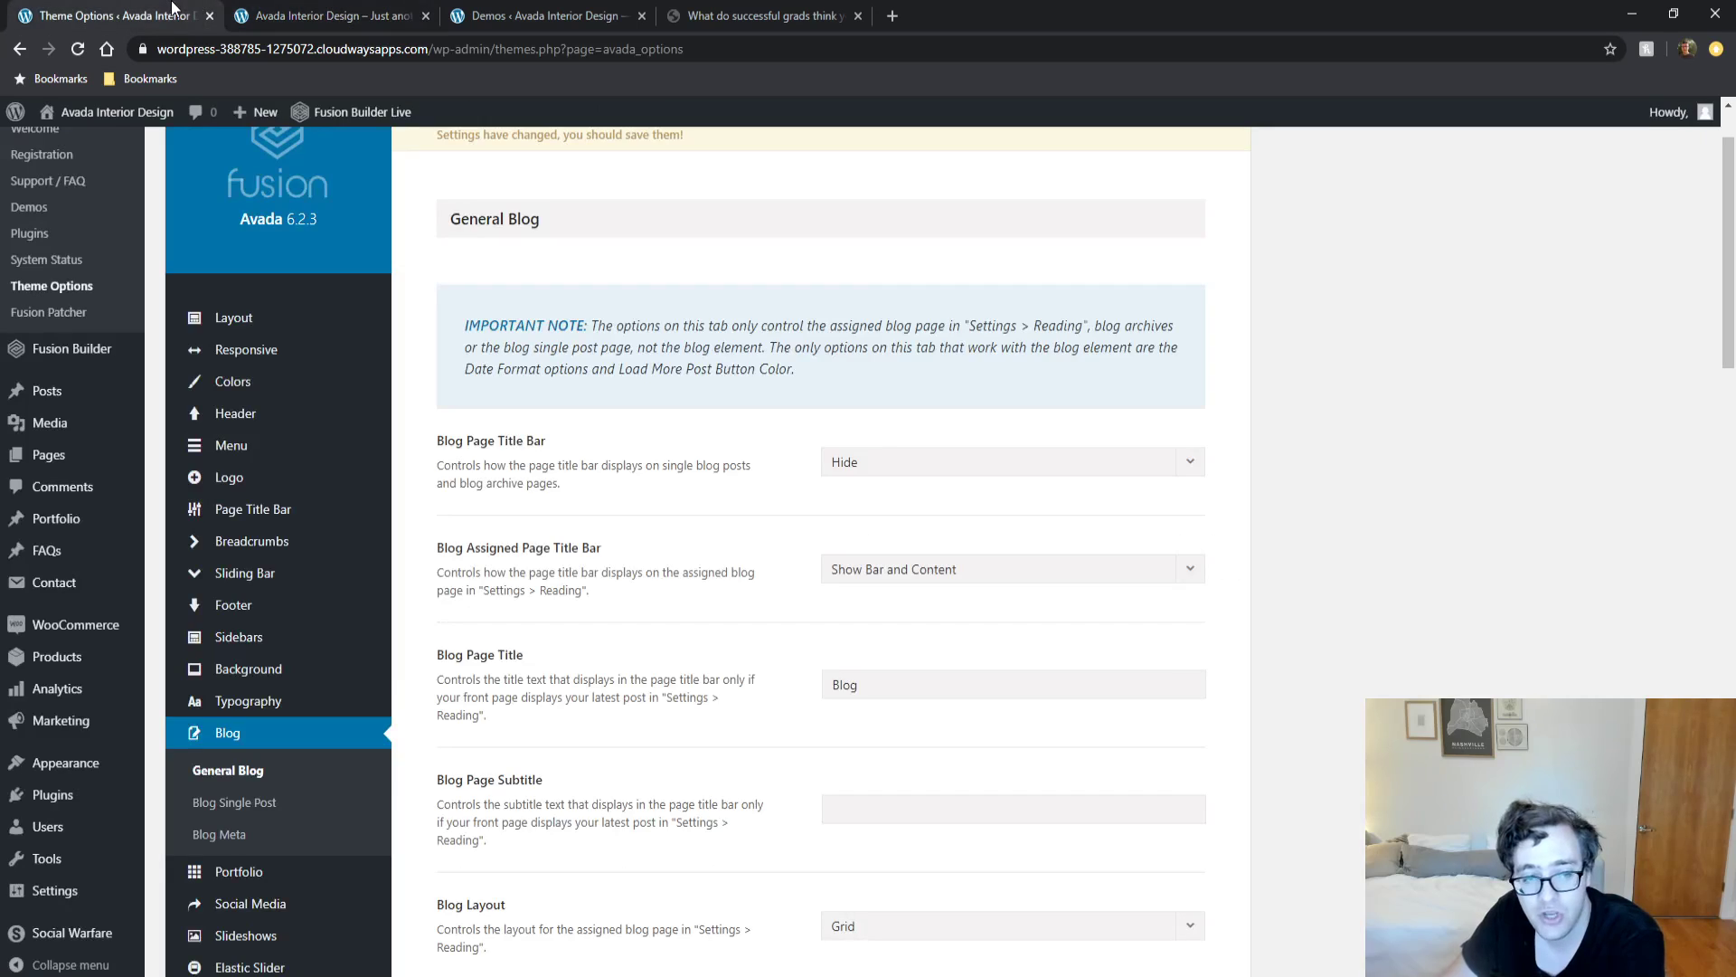
Look through the Blog Single Post settings and open the post "5 Tips to Give Your Home That Wow Factor" on the live site.
left_click(271, 803)
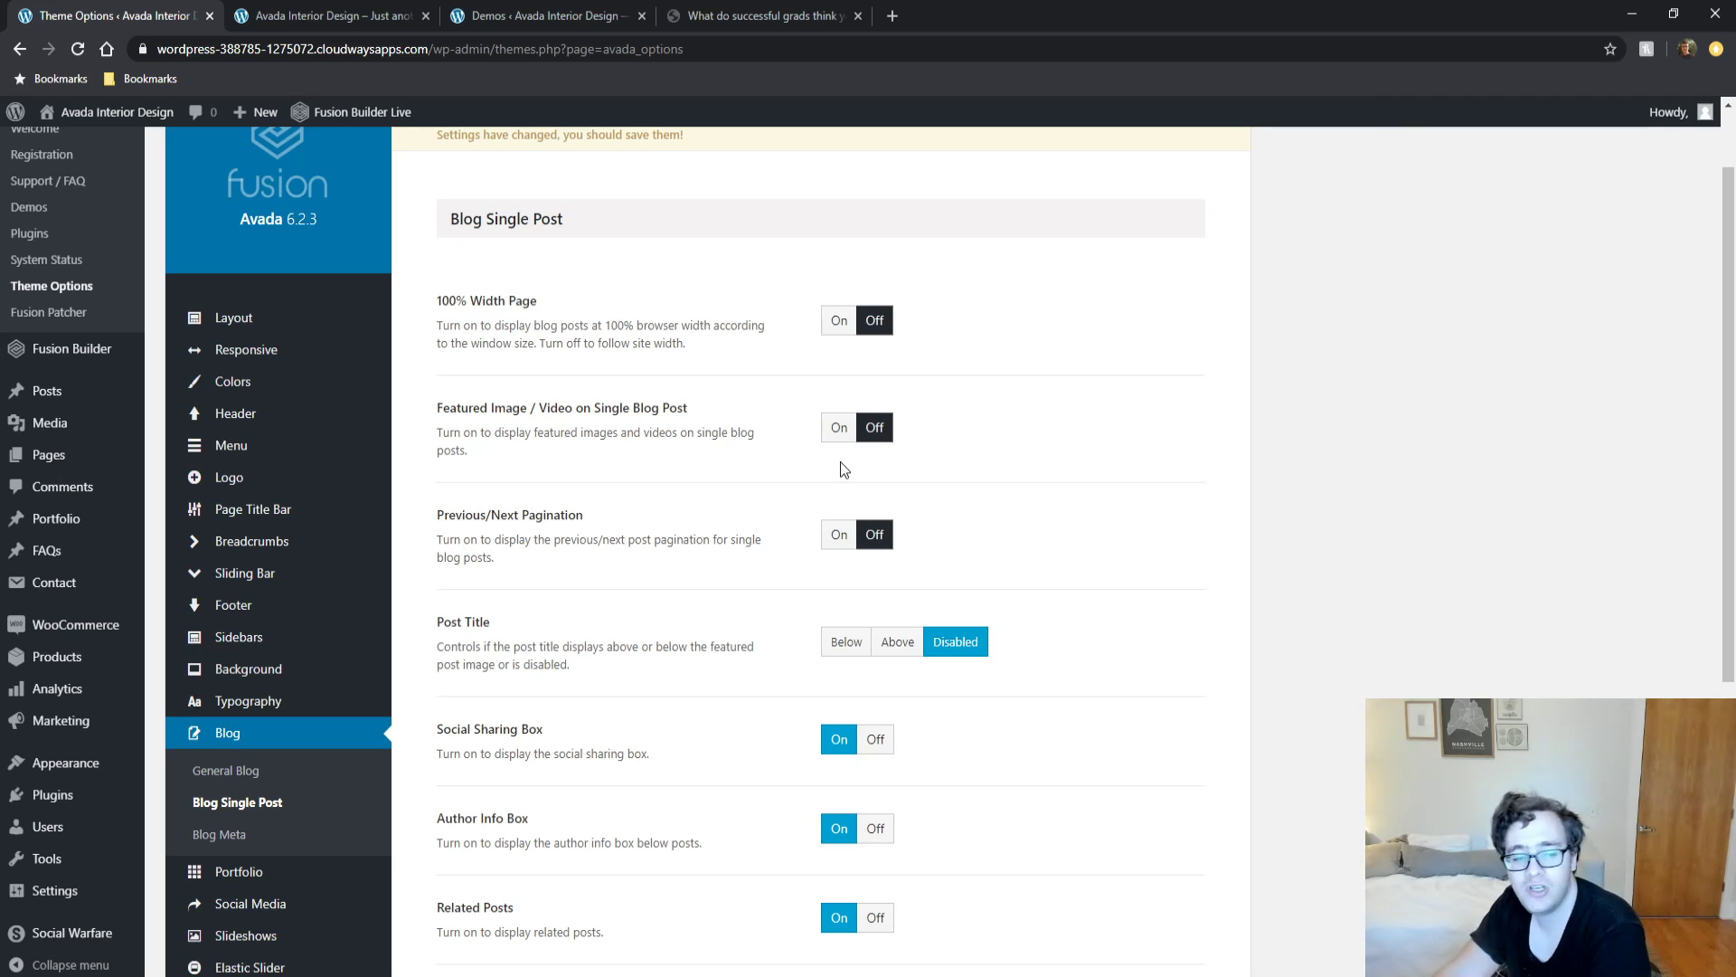
scroll(843, 509, "down", 3)
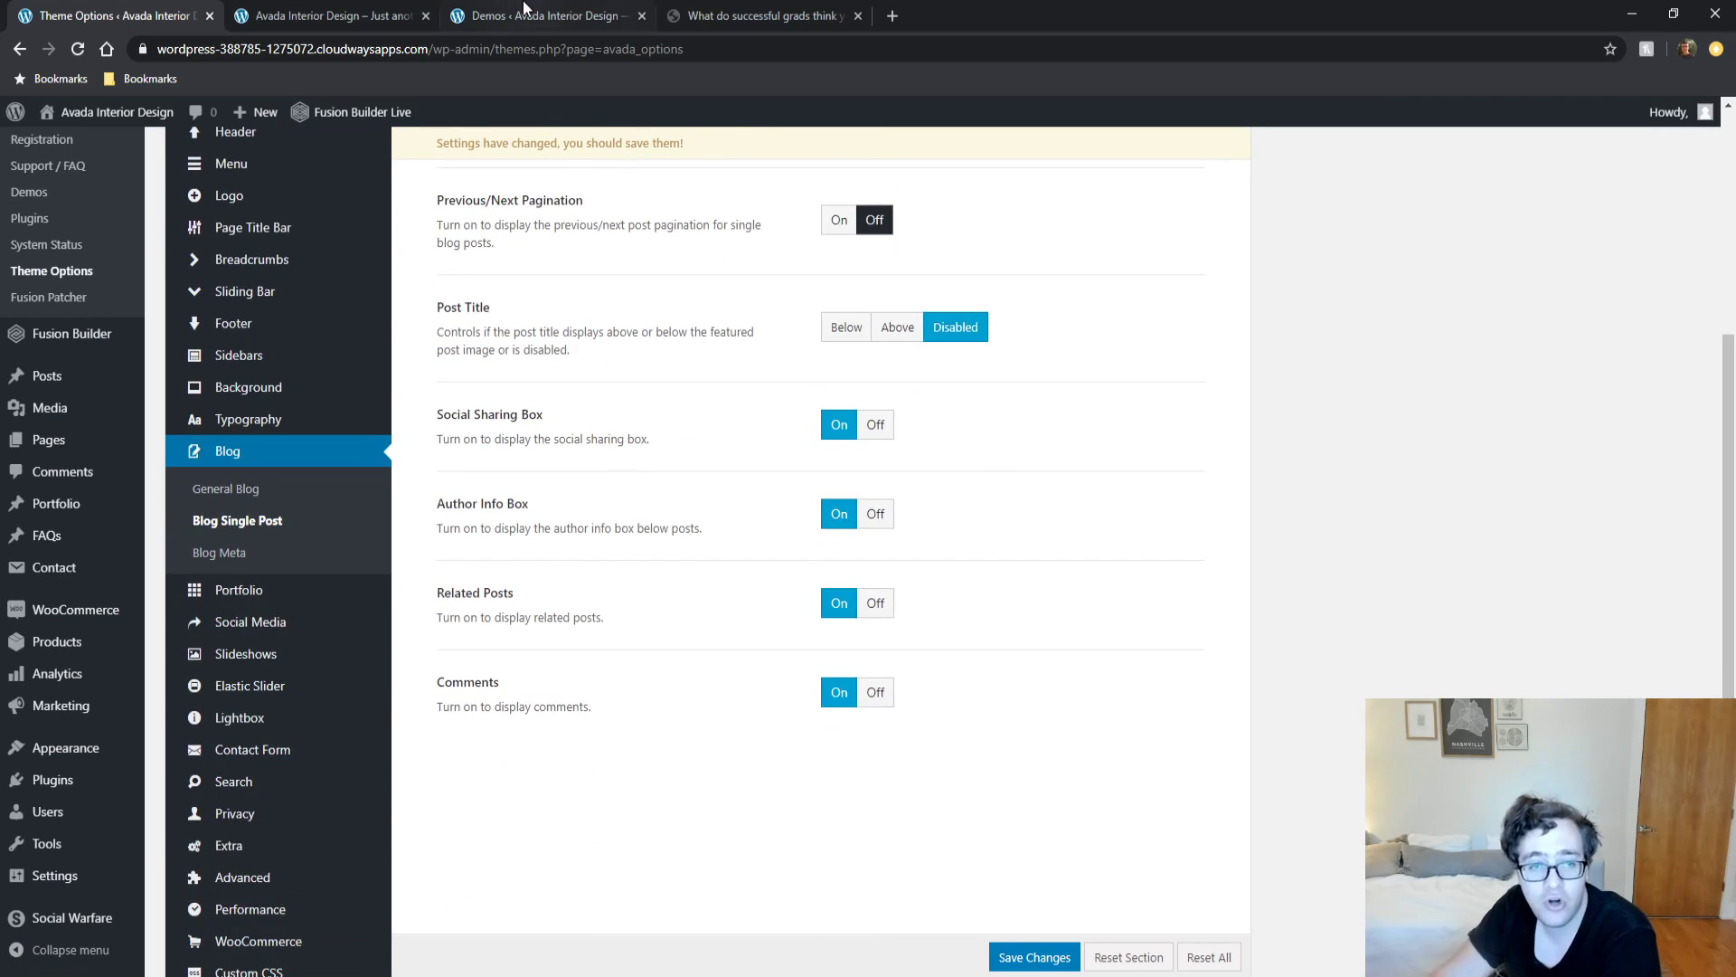
left_click(506, 14)
left_click(402, 16)
scroll(1279, 584, "up", 20)
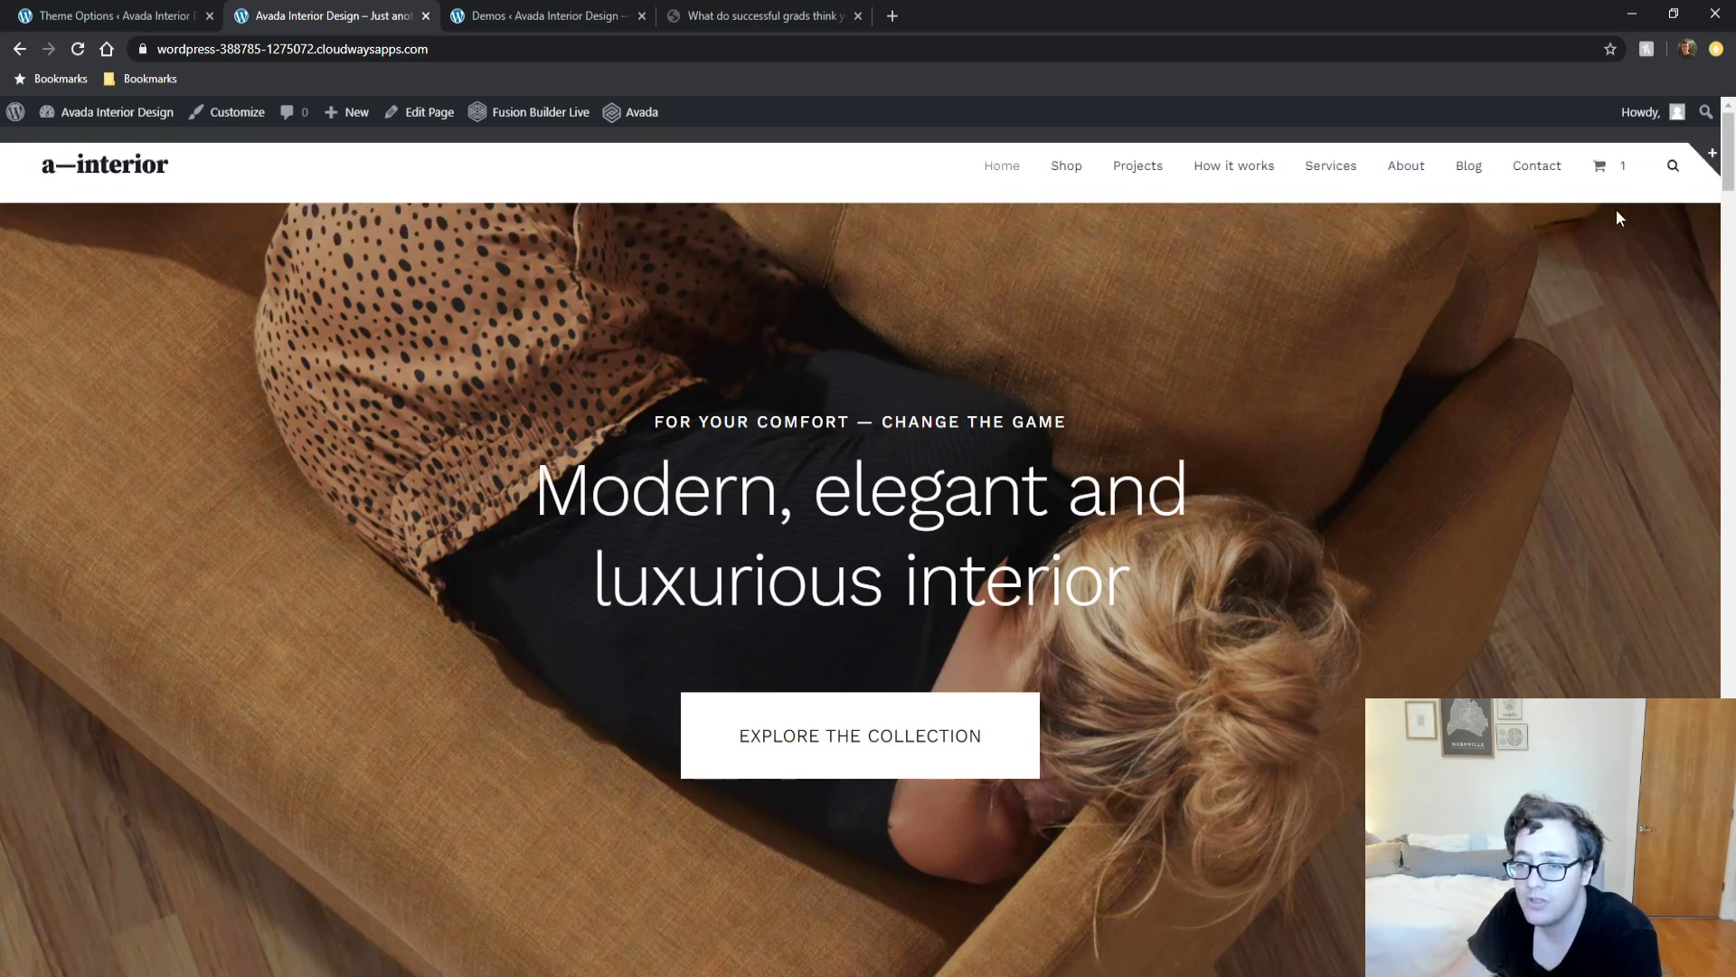
left_click(1013, 151)
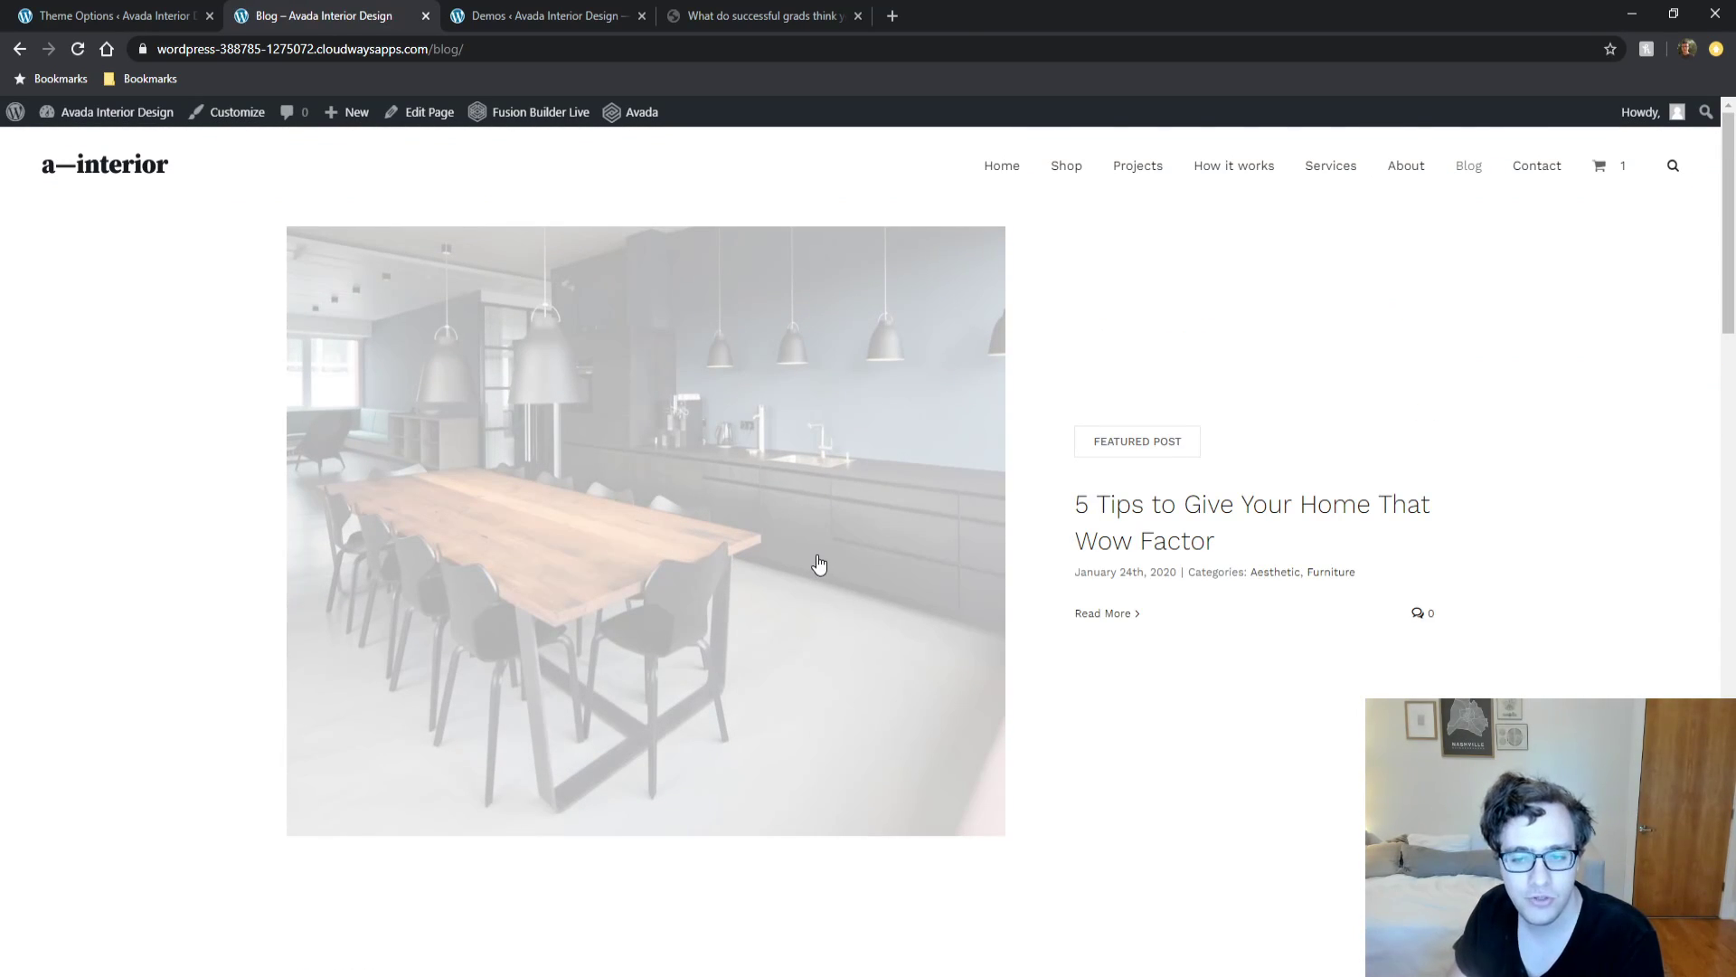
left_click(1244, 511)
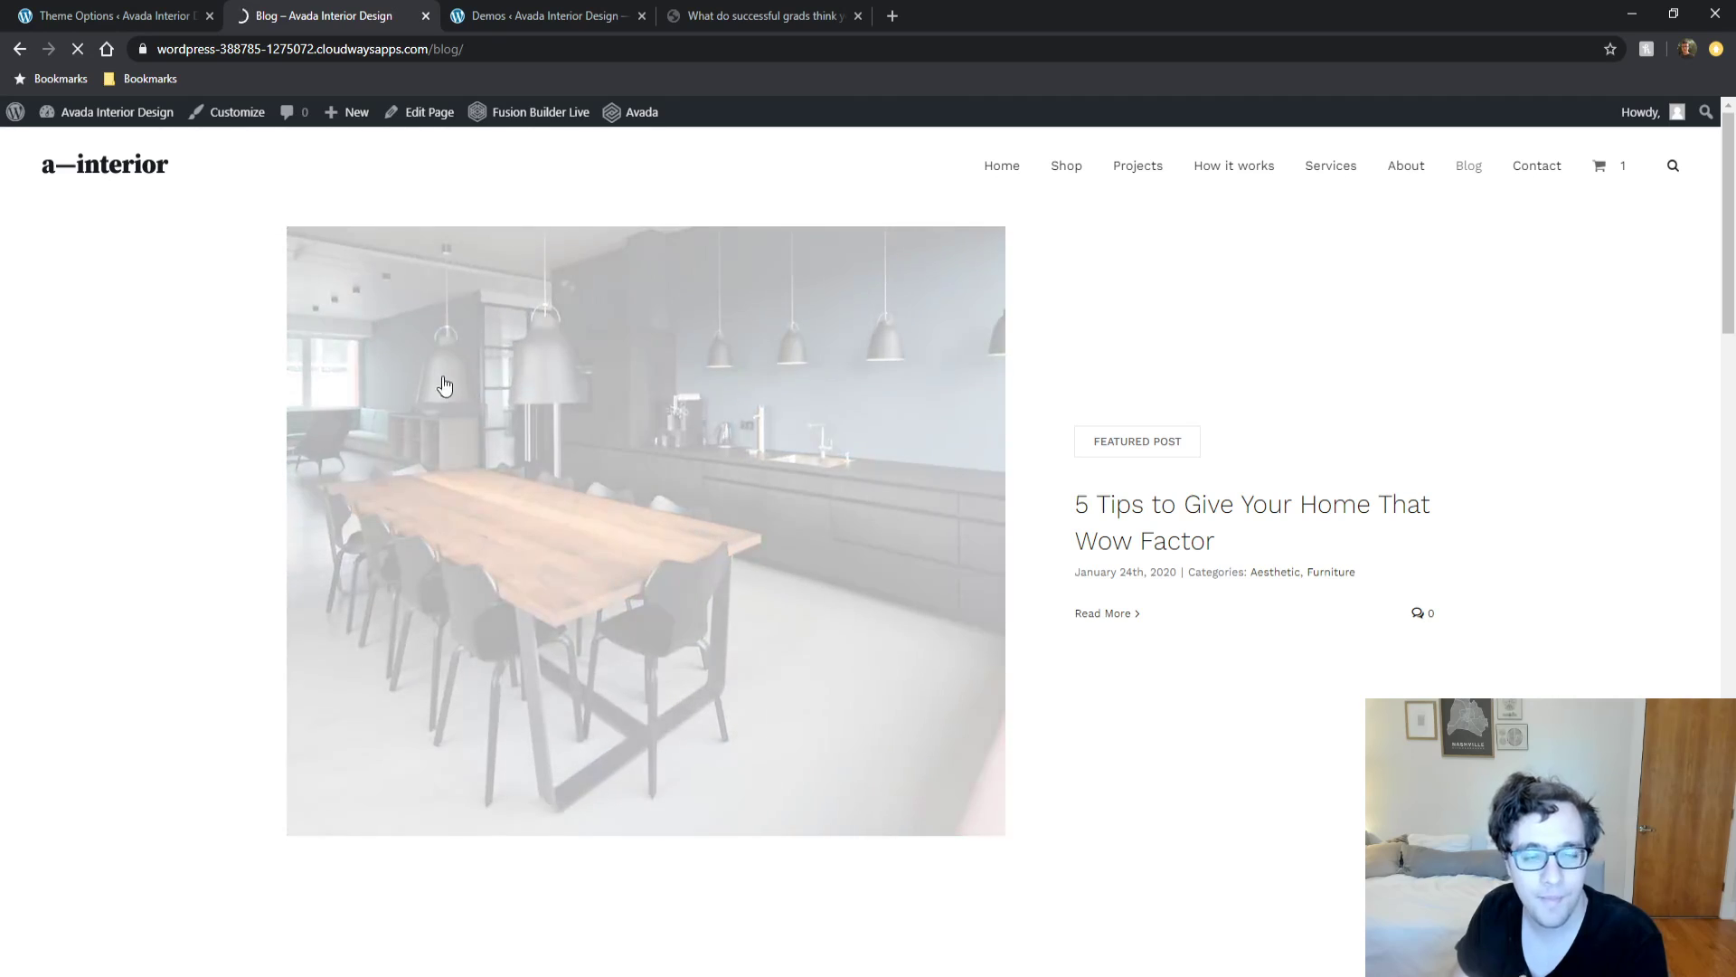
Examine the live post's content and newsletter area, and return to the Blog Single Post settings in Theme Options.
middle_click(172, 297)
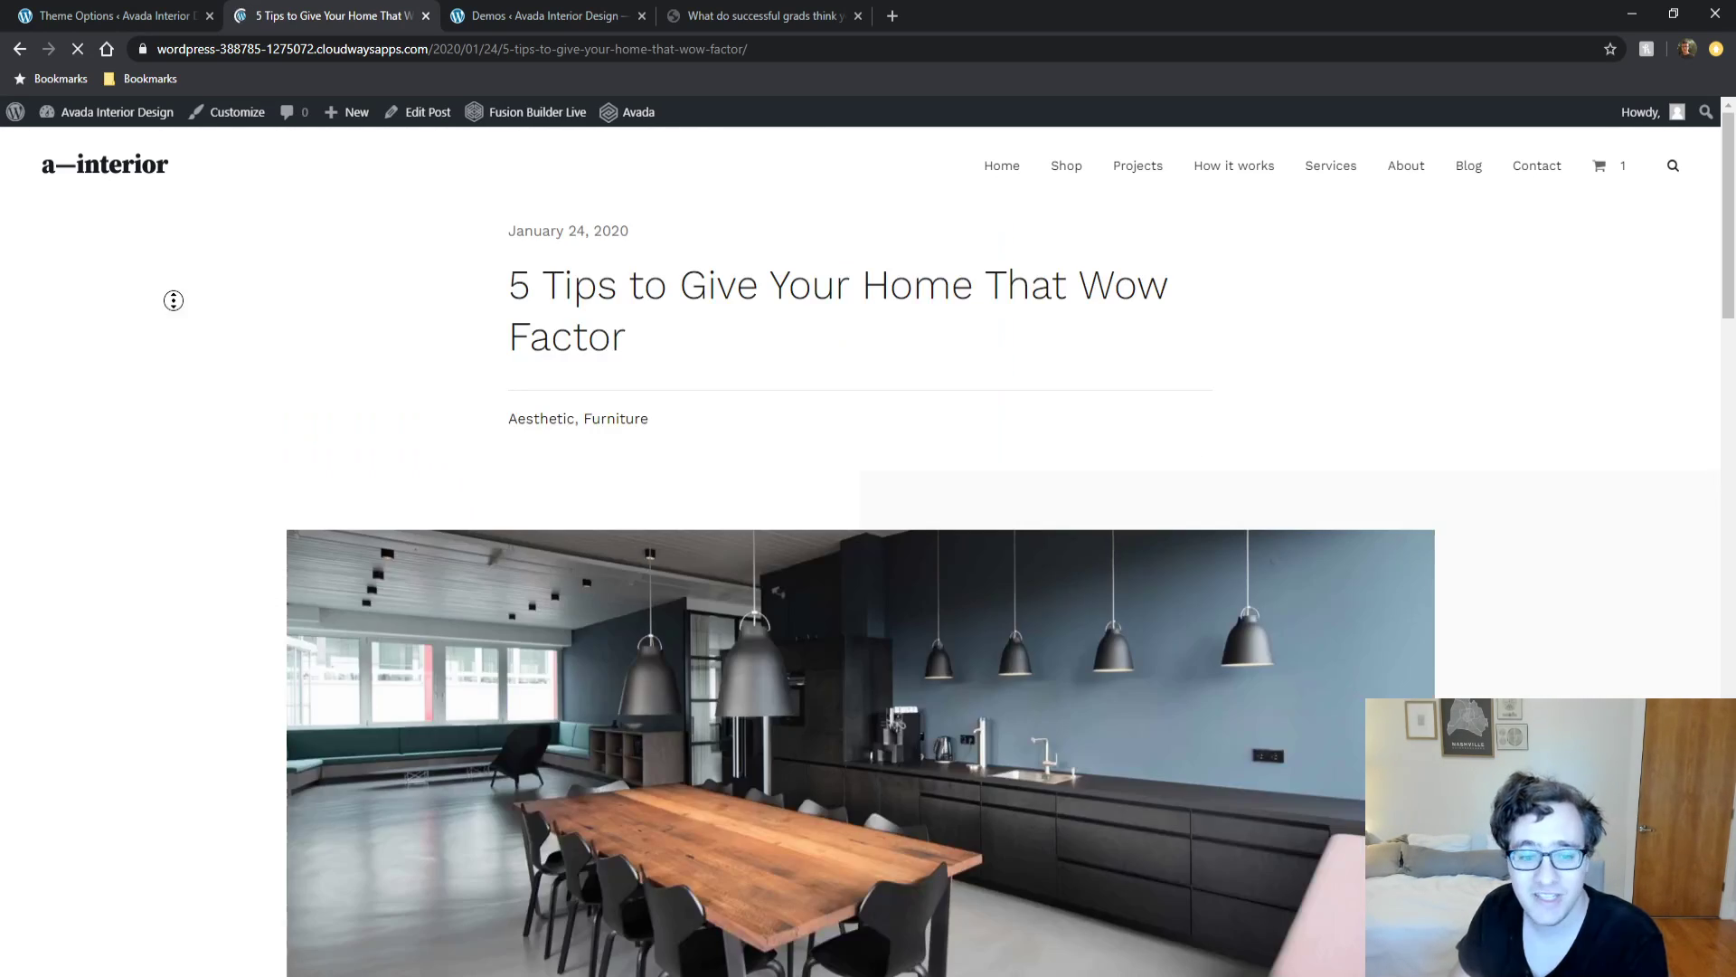
middle_click(237, 532)
scroll(242, 451, "up", 12)
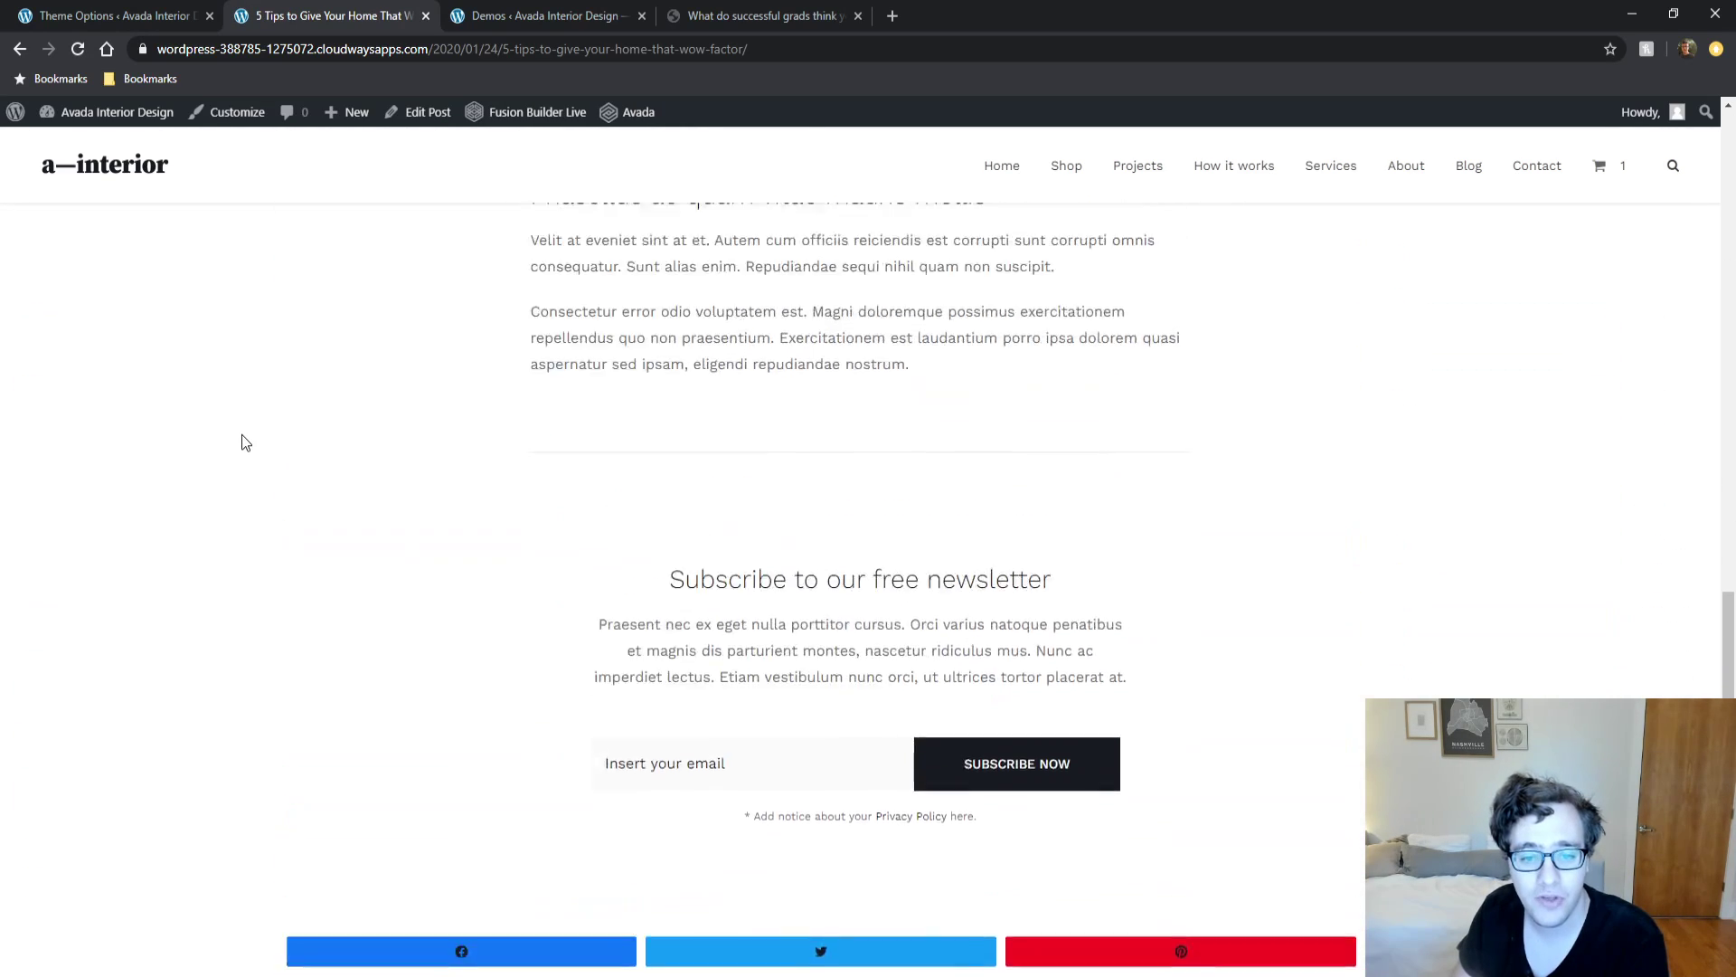
scroll(258, 455, "up", 3)
scroll(271, 455, "down", 5)
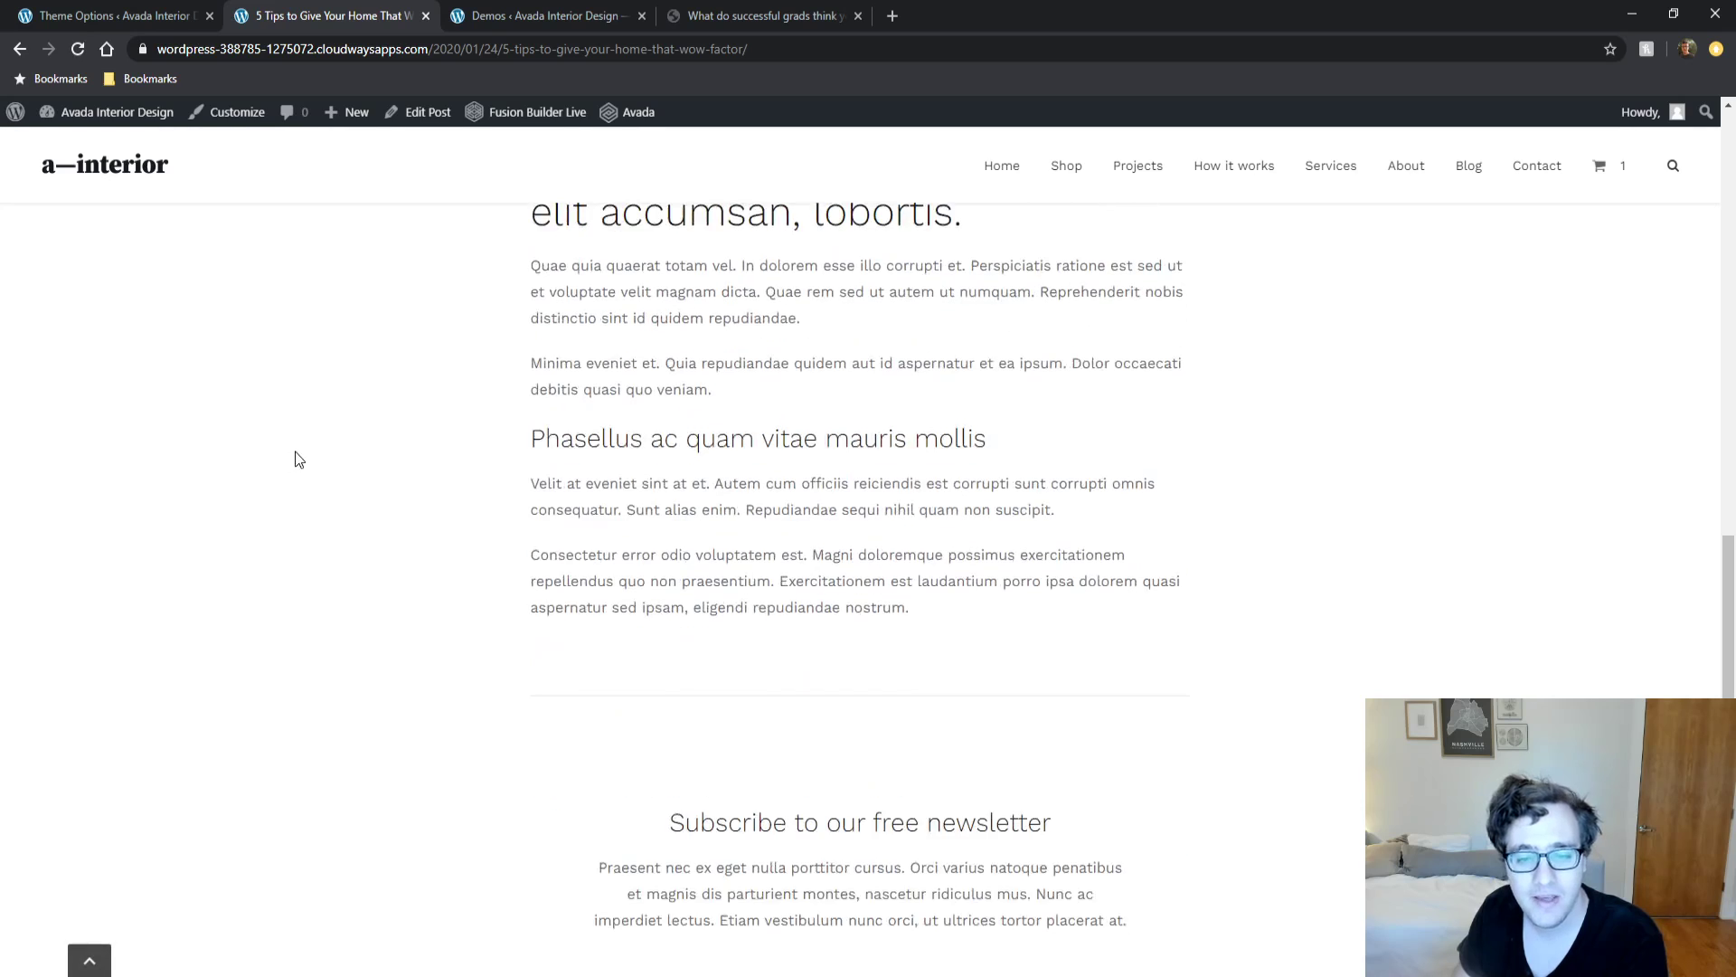
left_click(104, 16)
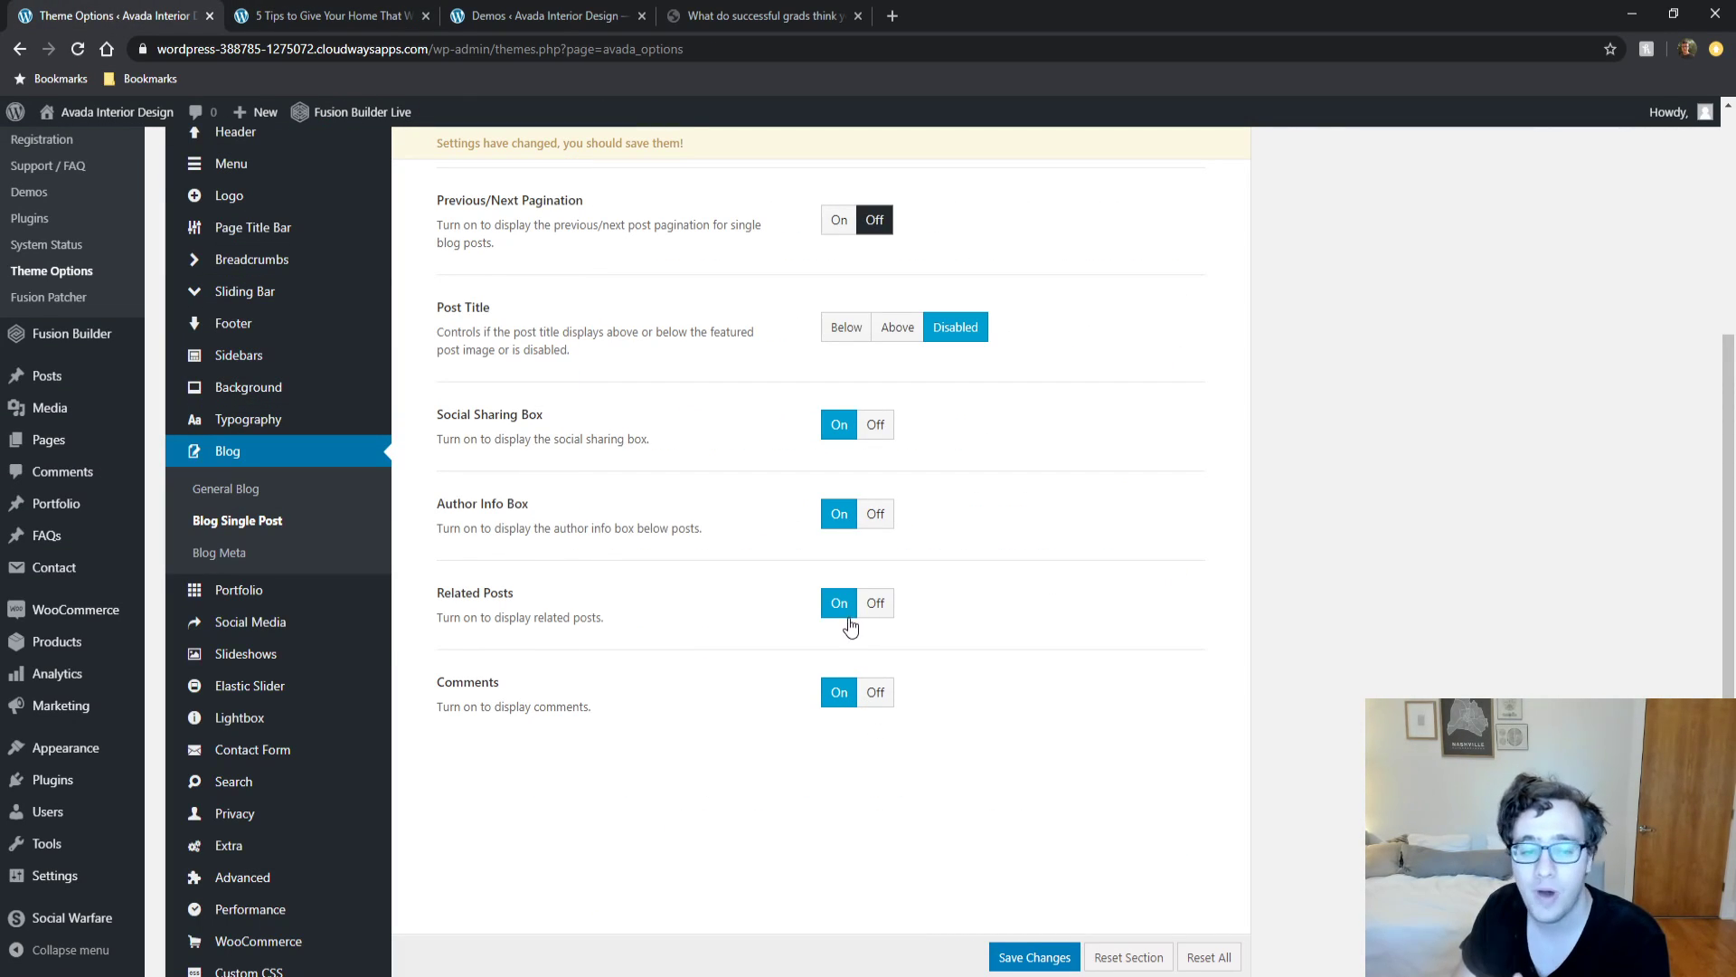
Turn on Post Meta Tags in the Blog Meta settings, save the changes and switch back to the live blog post.
left_click(232, 552)
scroll(669, 615, "up", 5)
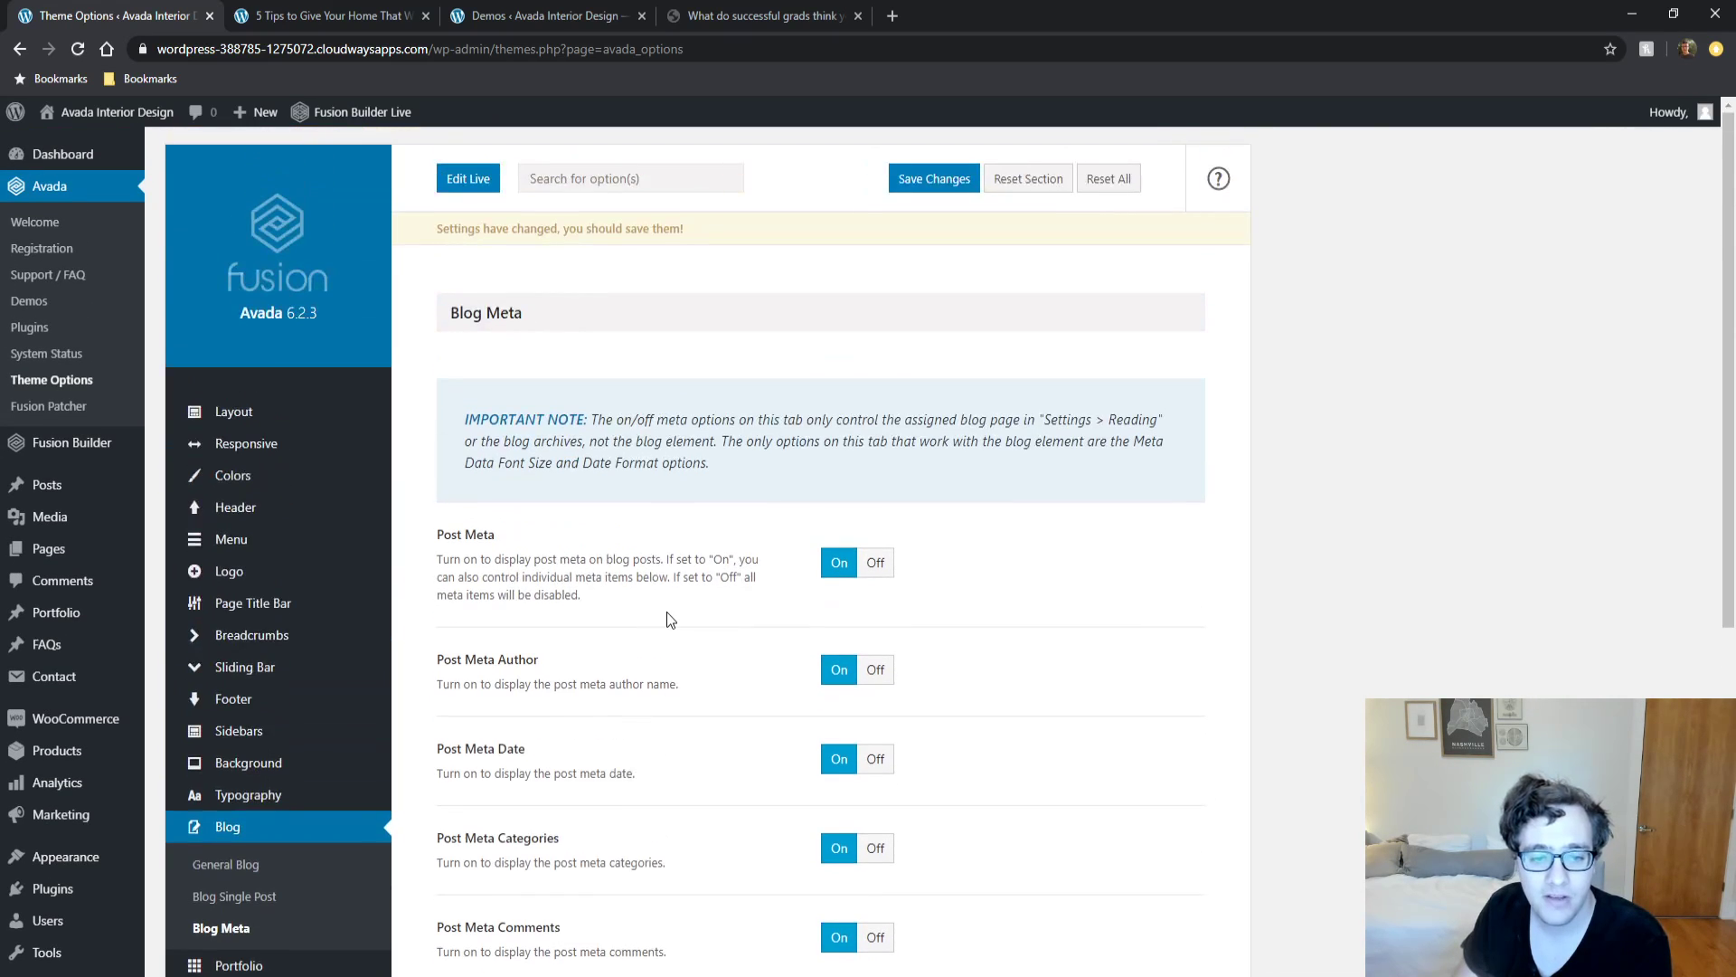
scroll(665, 620, "down", 8)
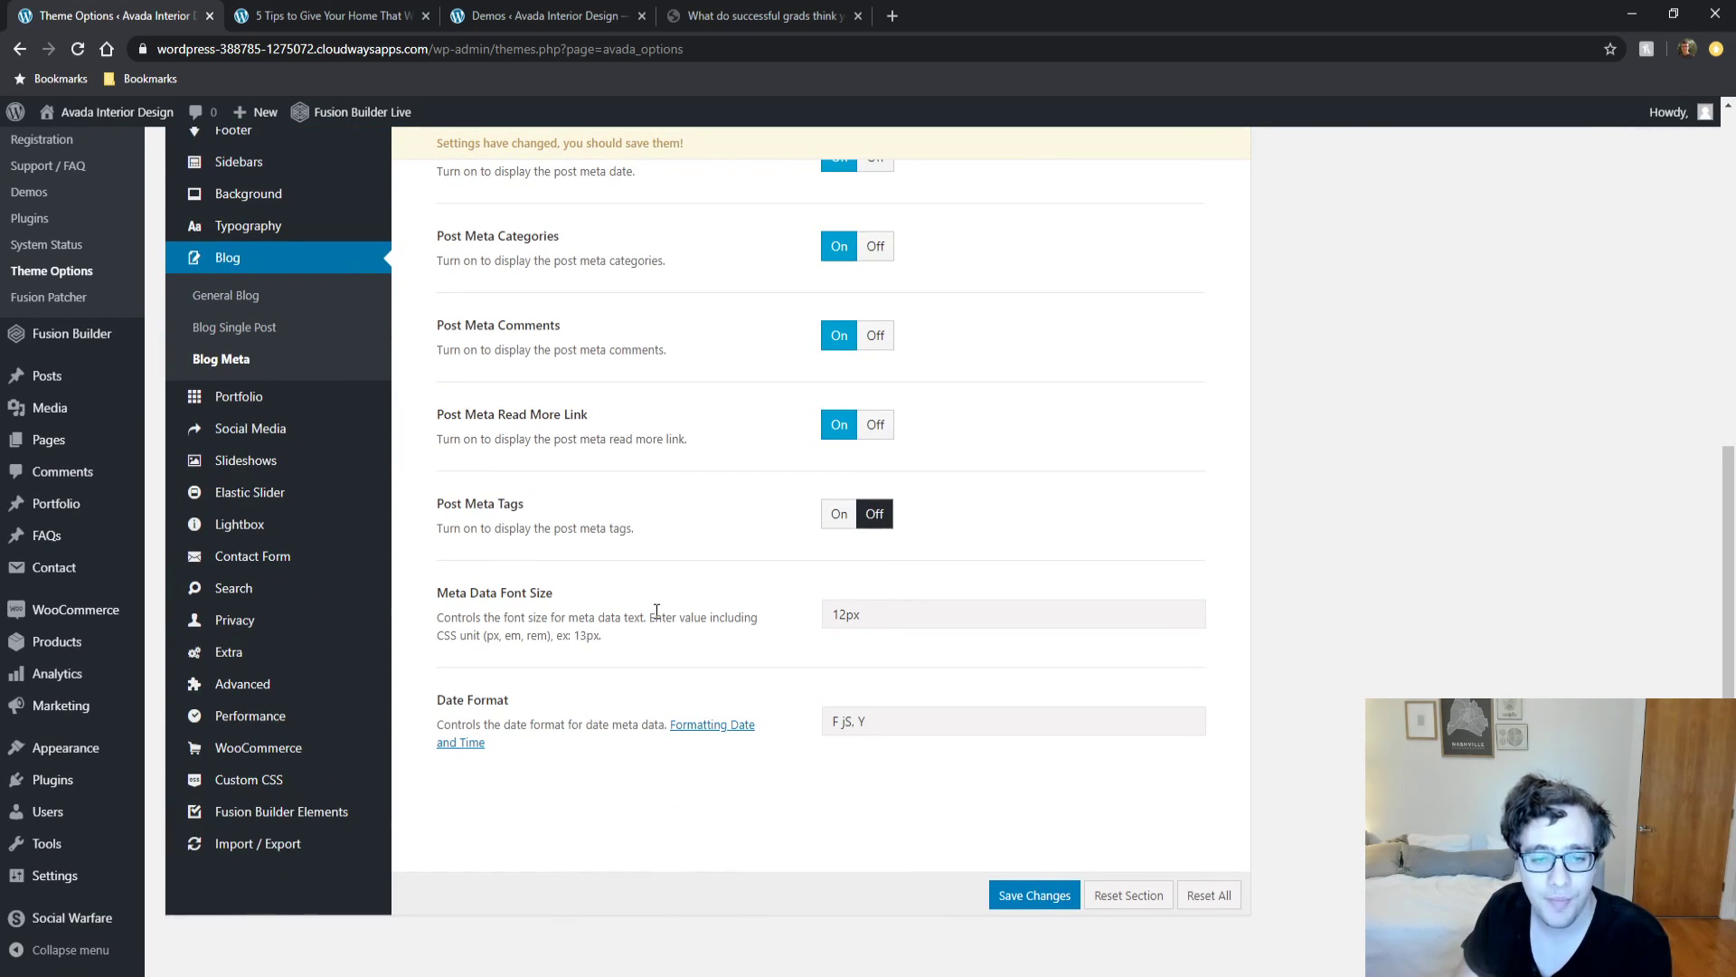
left_click(835, 516)
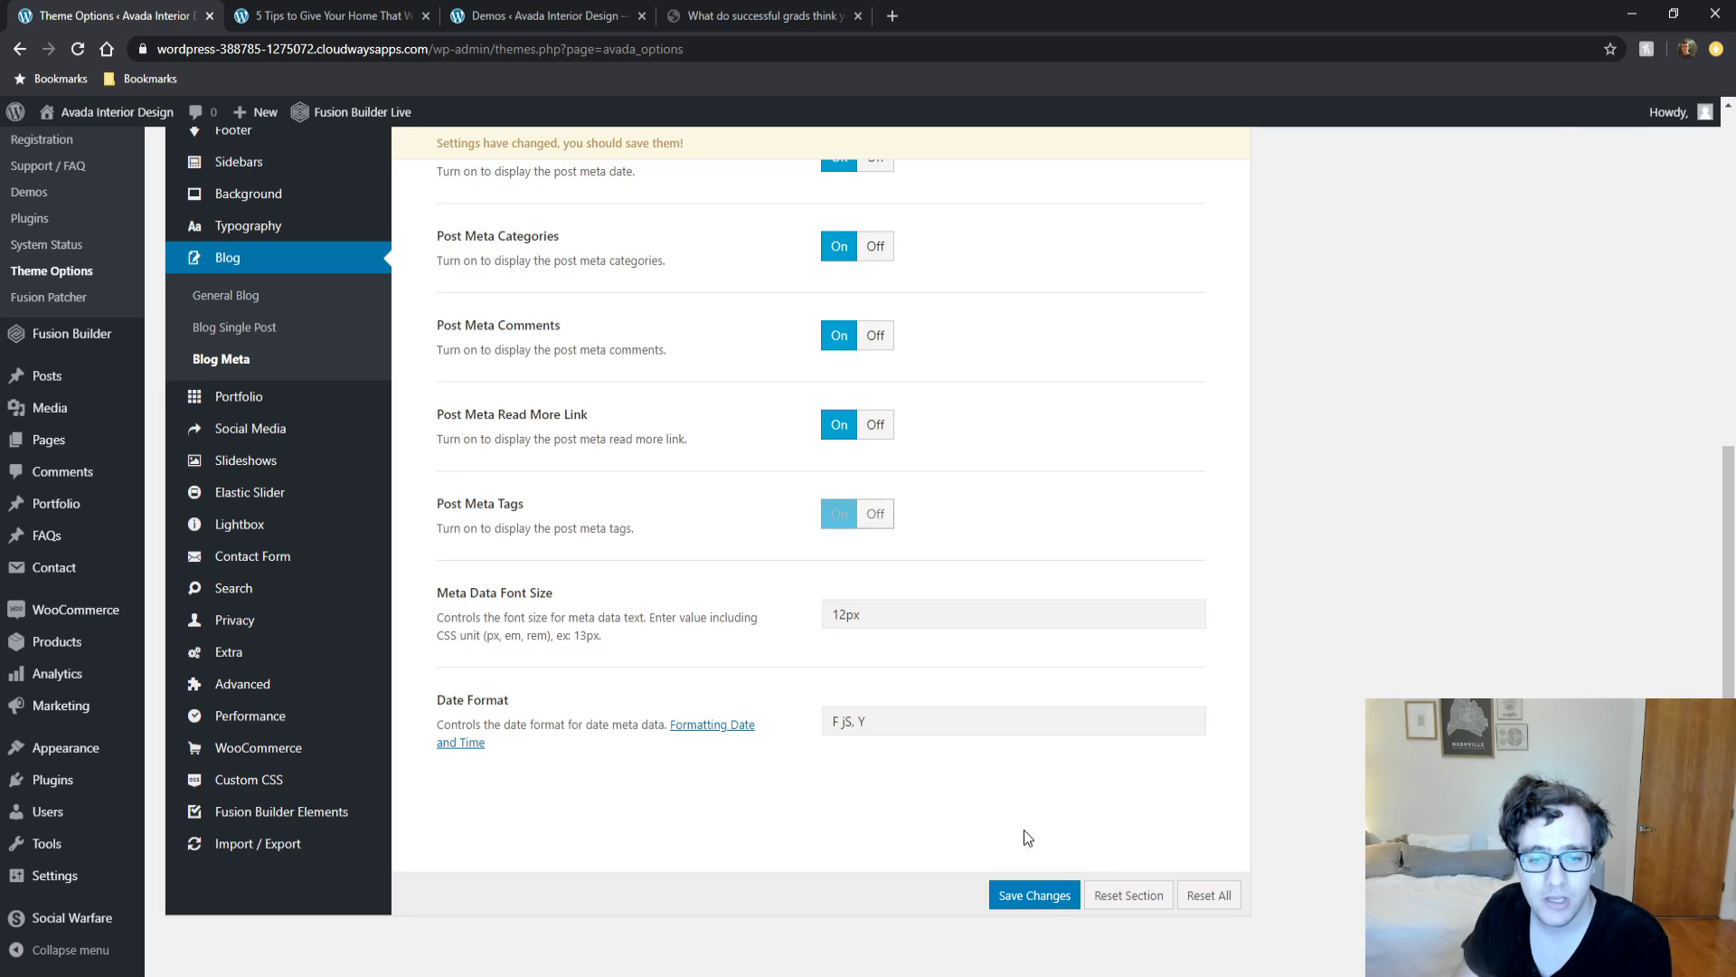
left_click(1039, 907)
left_click(368, 8)
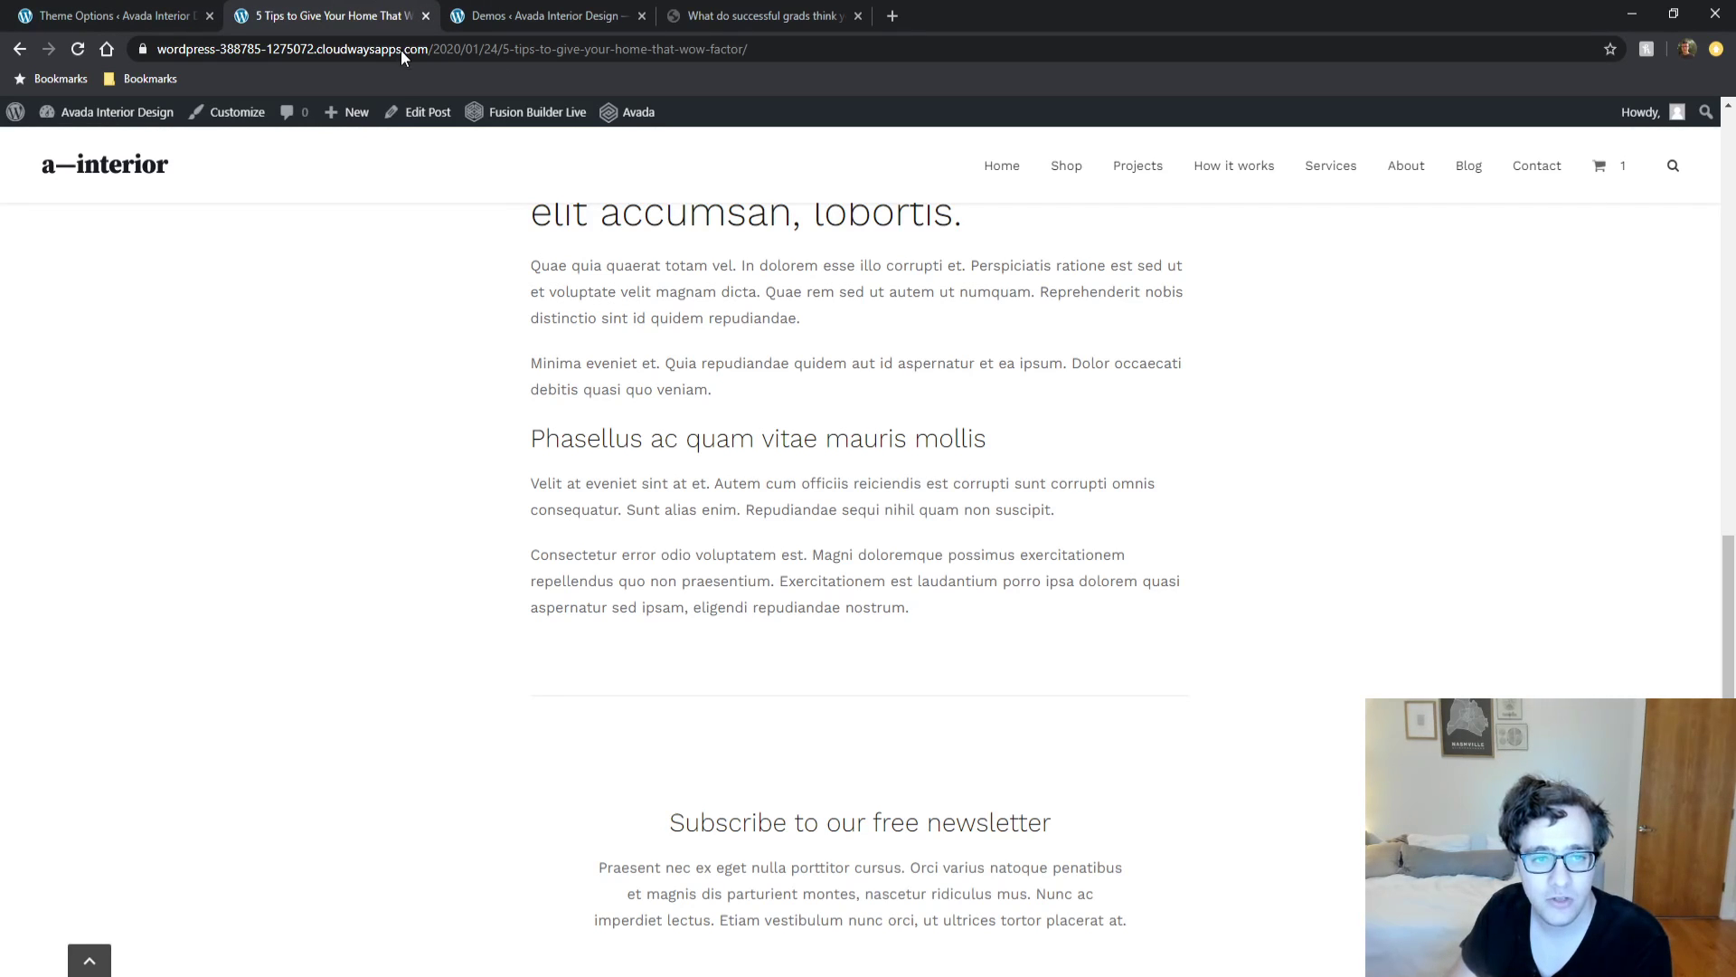
Reload the live blog post, check it for post tags up to its title area, and open the Blog page.
key("F5")
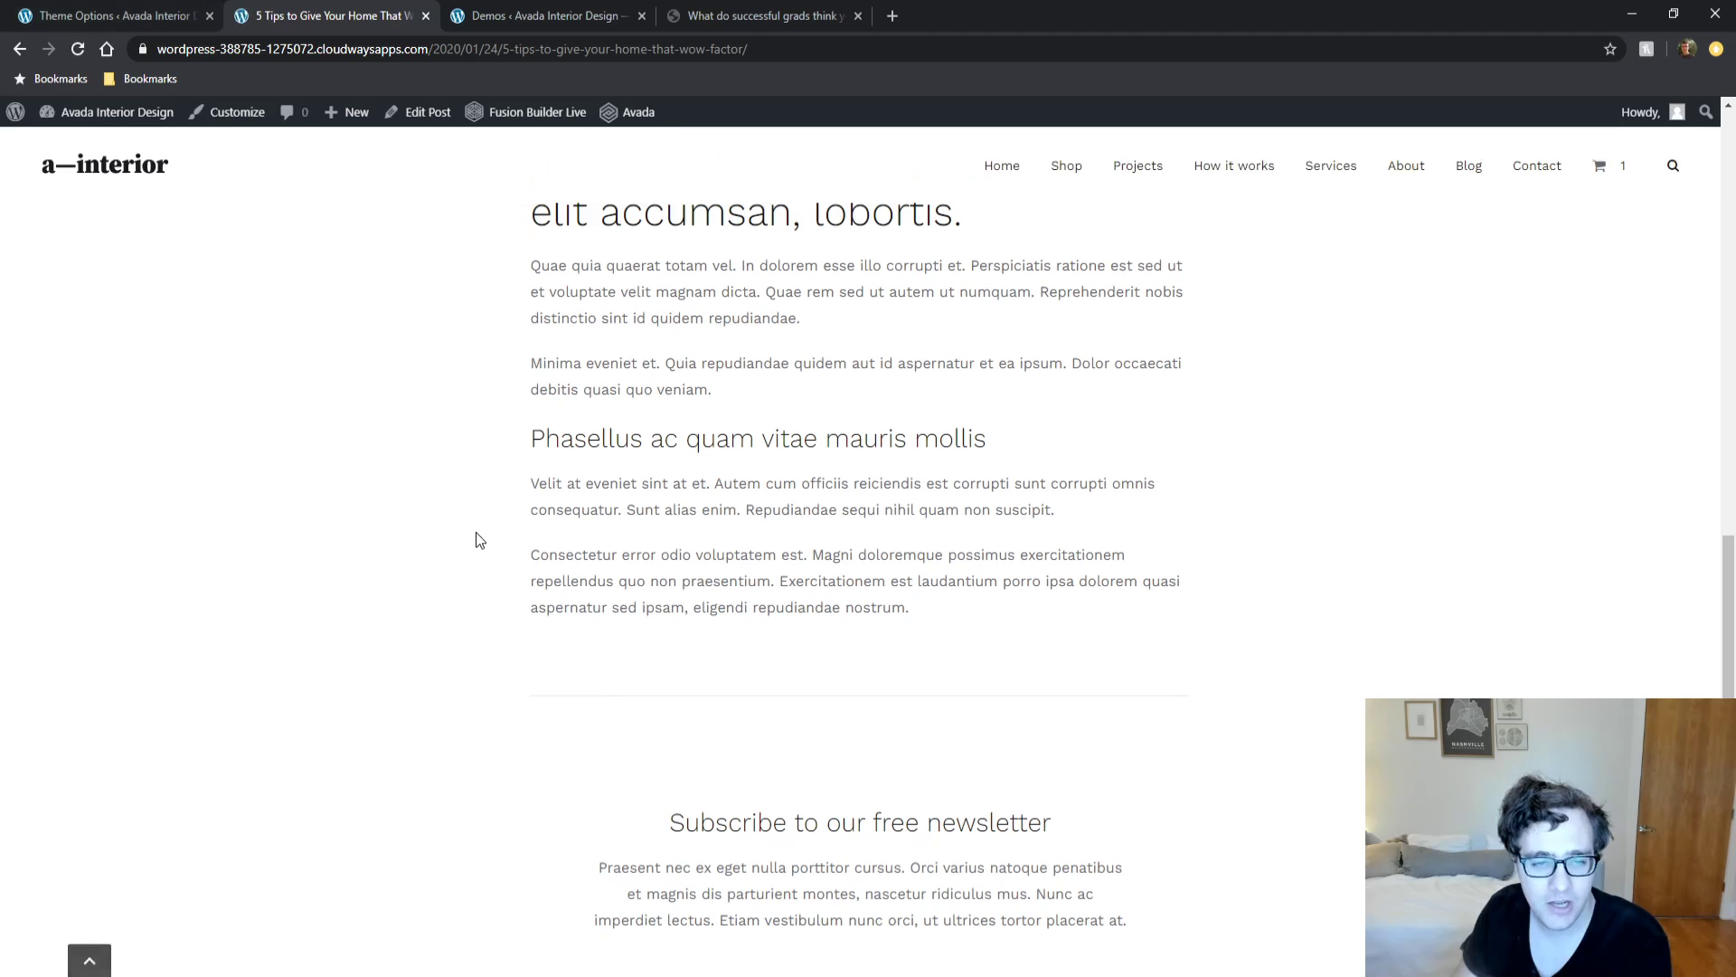
middle_click(471, 586)
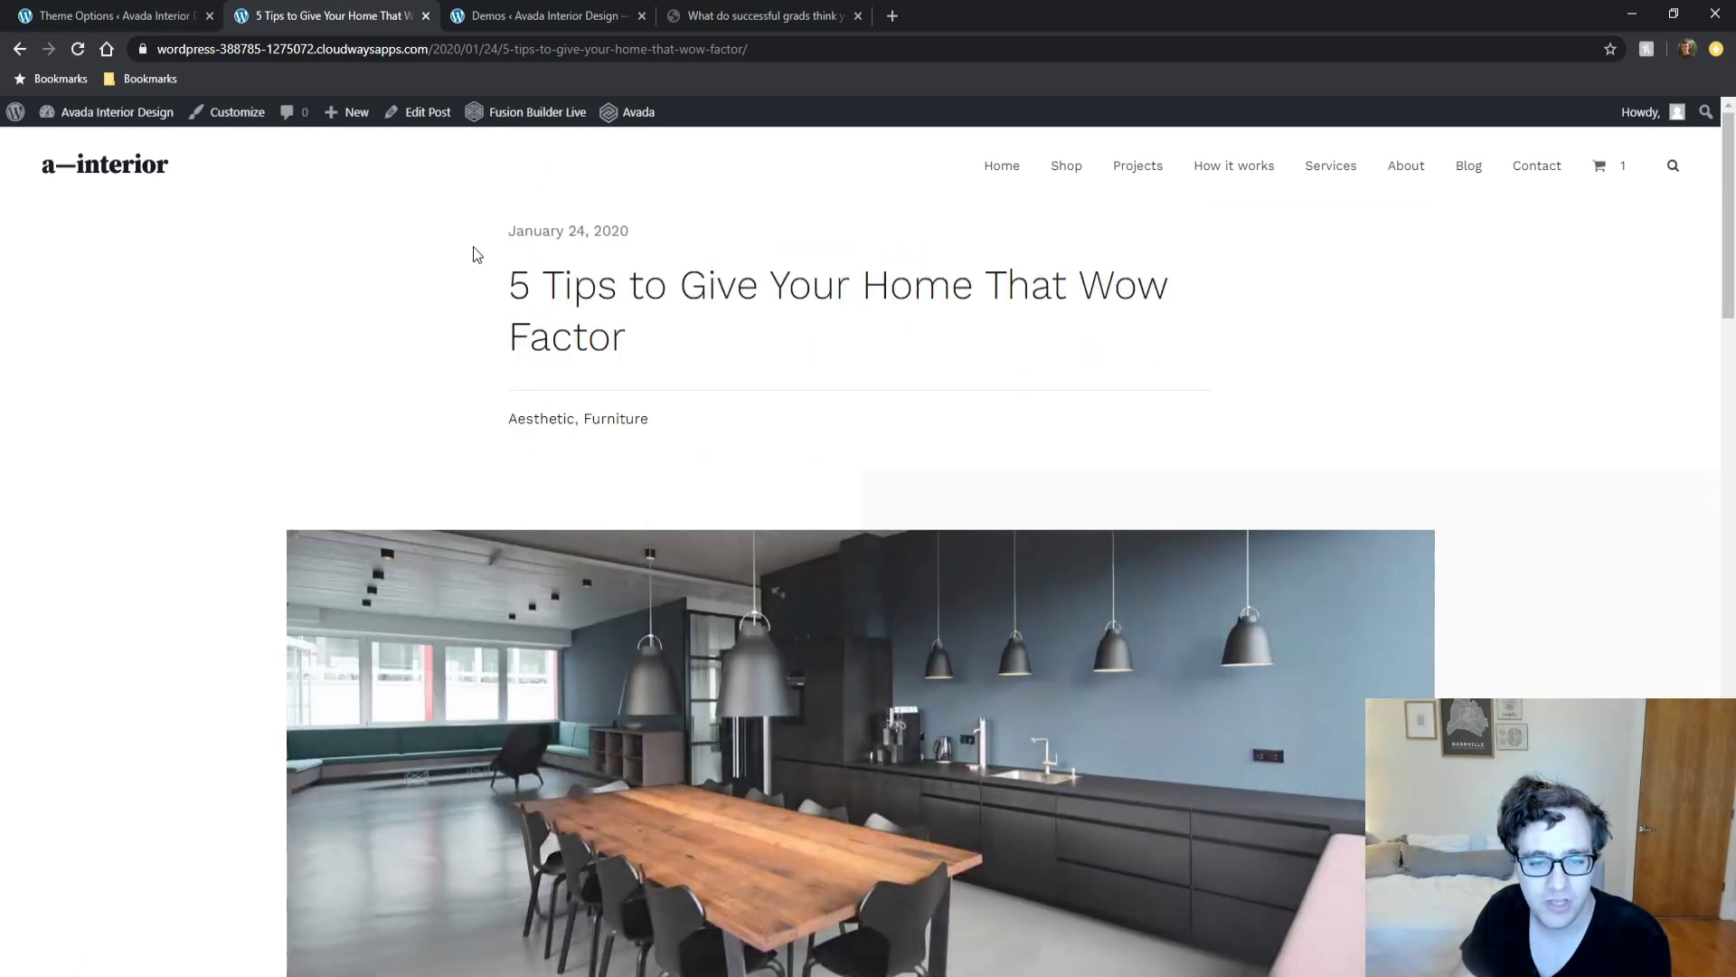
key("F5")
Return to Theme Options, turn off Post Meta Tags in the Blog Meta settings and save the changes.
left_click(50, 27)
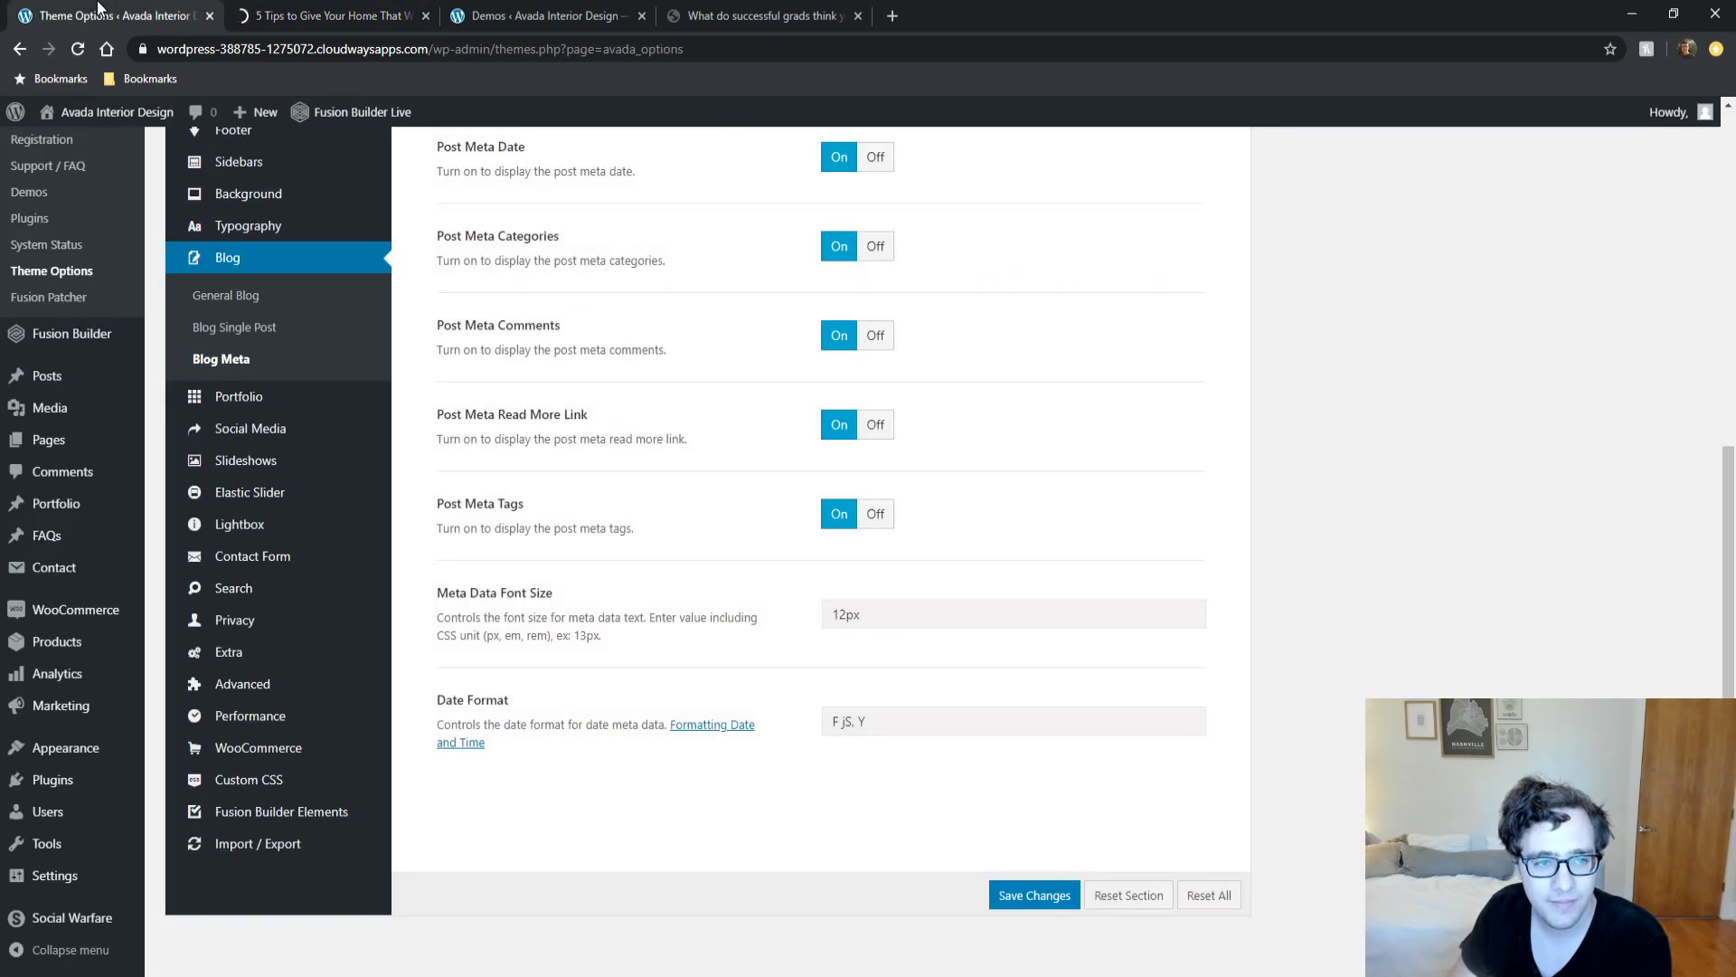
left_click(890, 510)
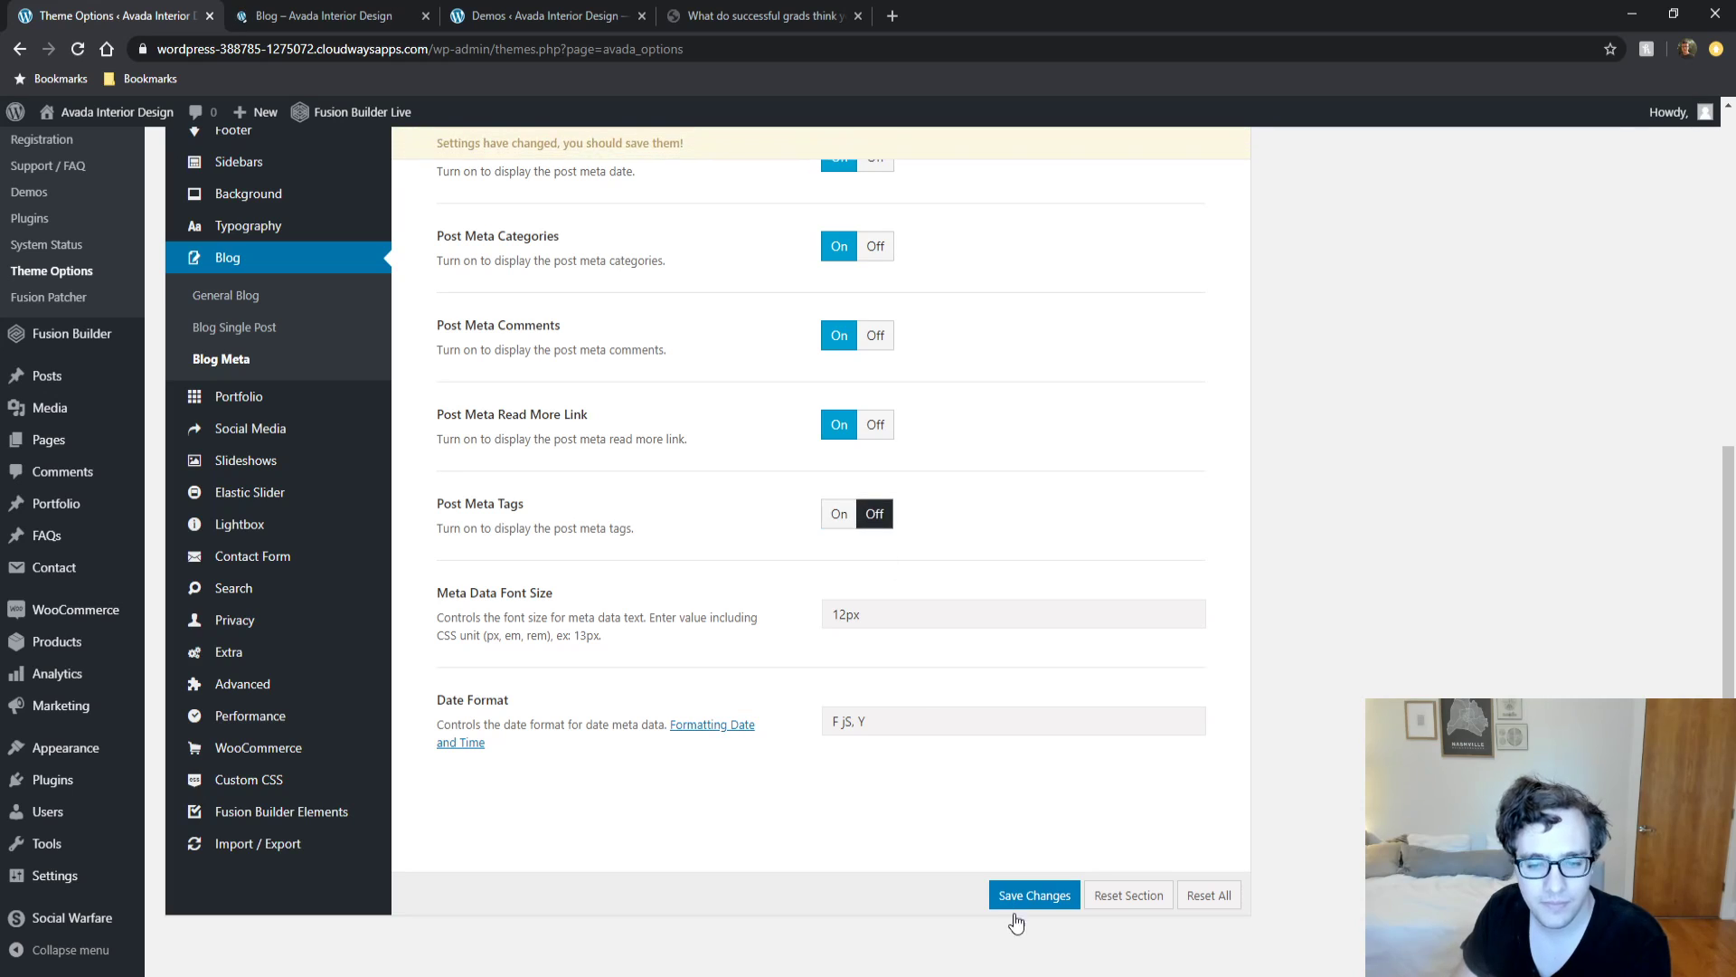
left_click(1018, 898)
Look through the General Portfolio settings and the Portfolio Single Post settings.
left_click(194, 396)
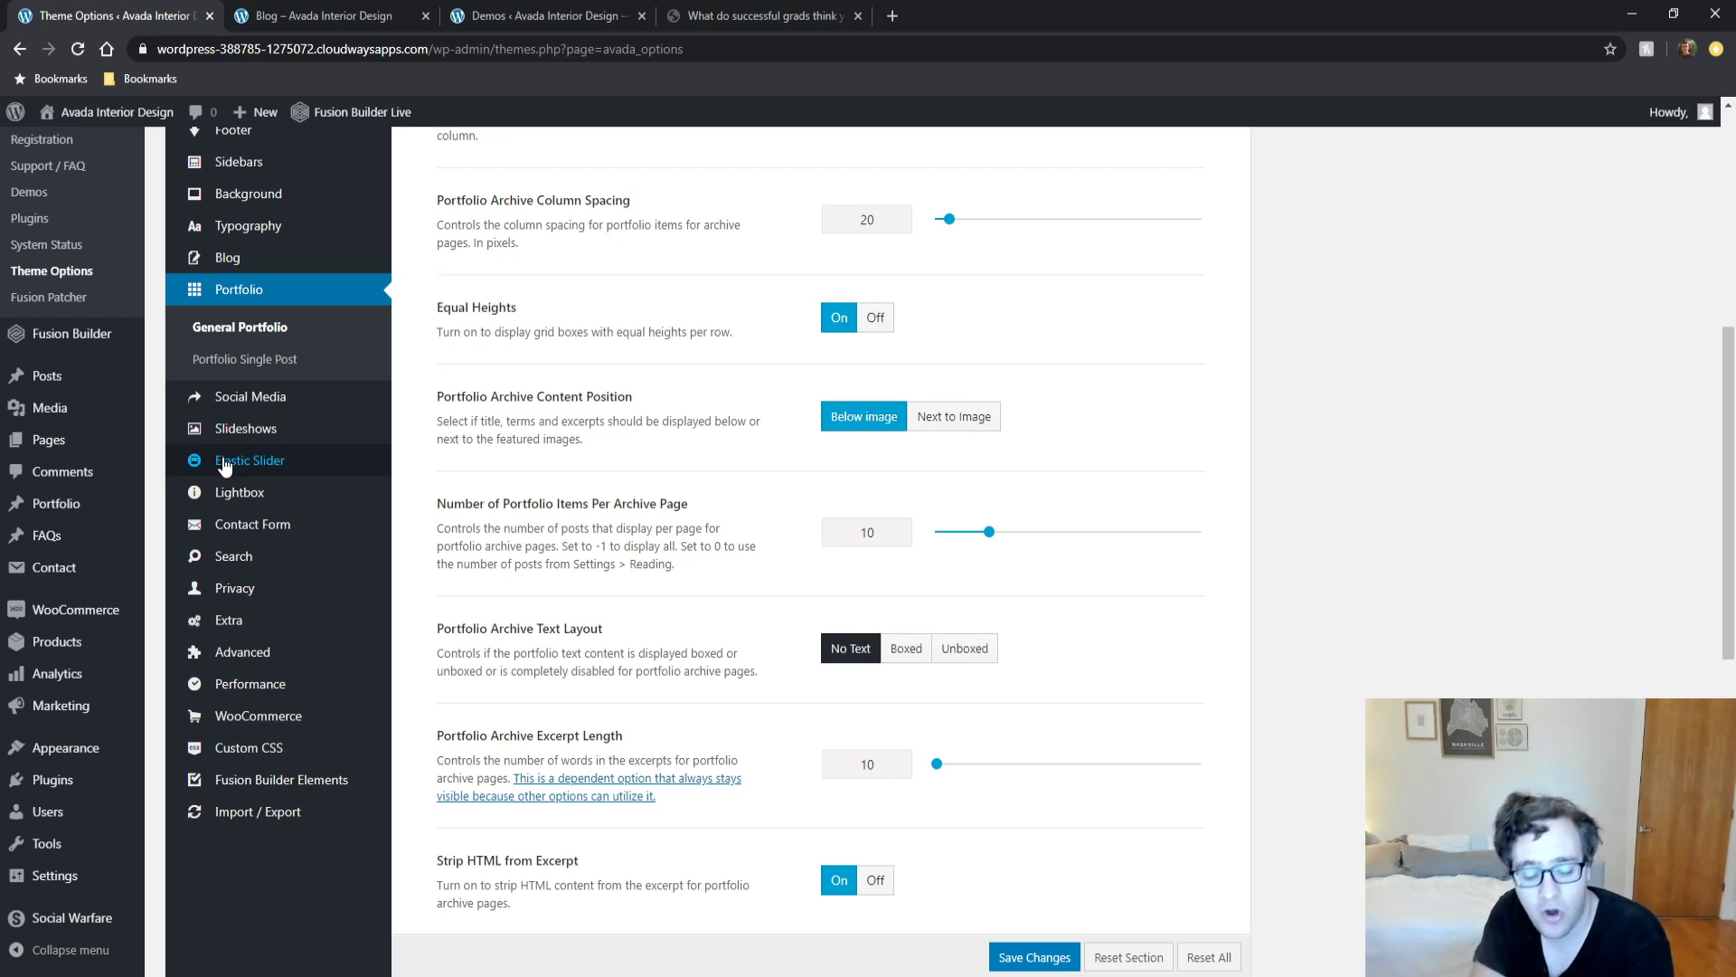
scroll(226, 464, "down", 1)
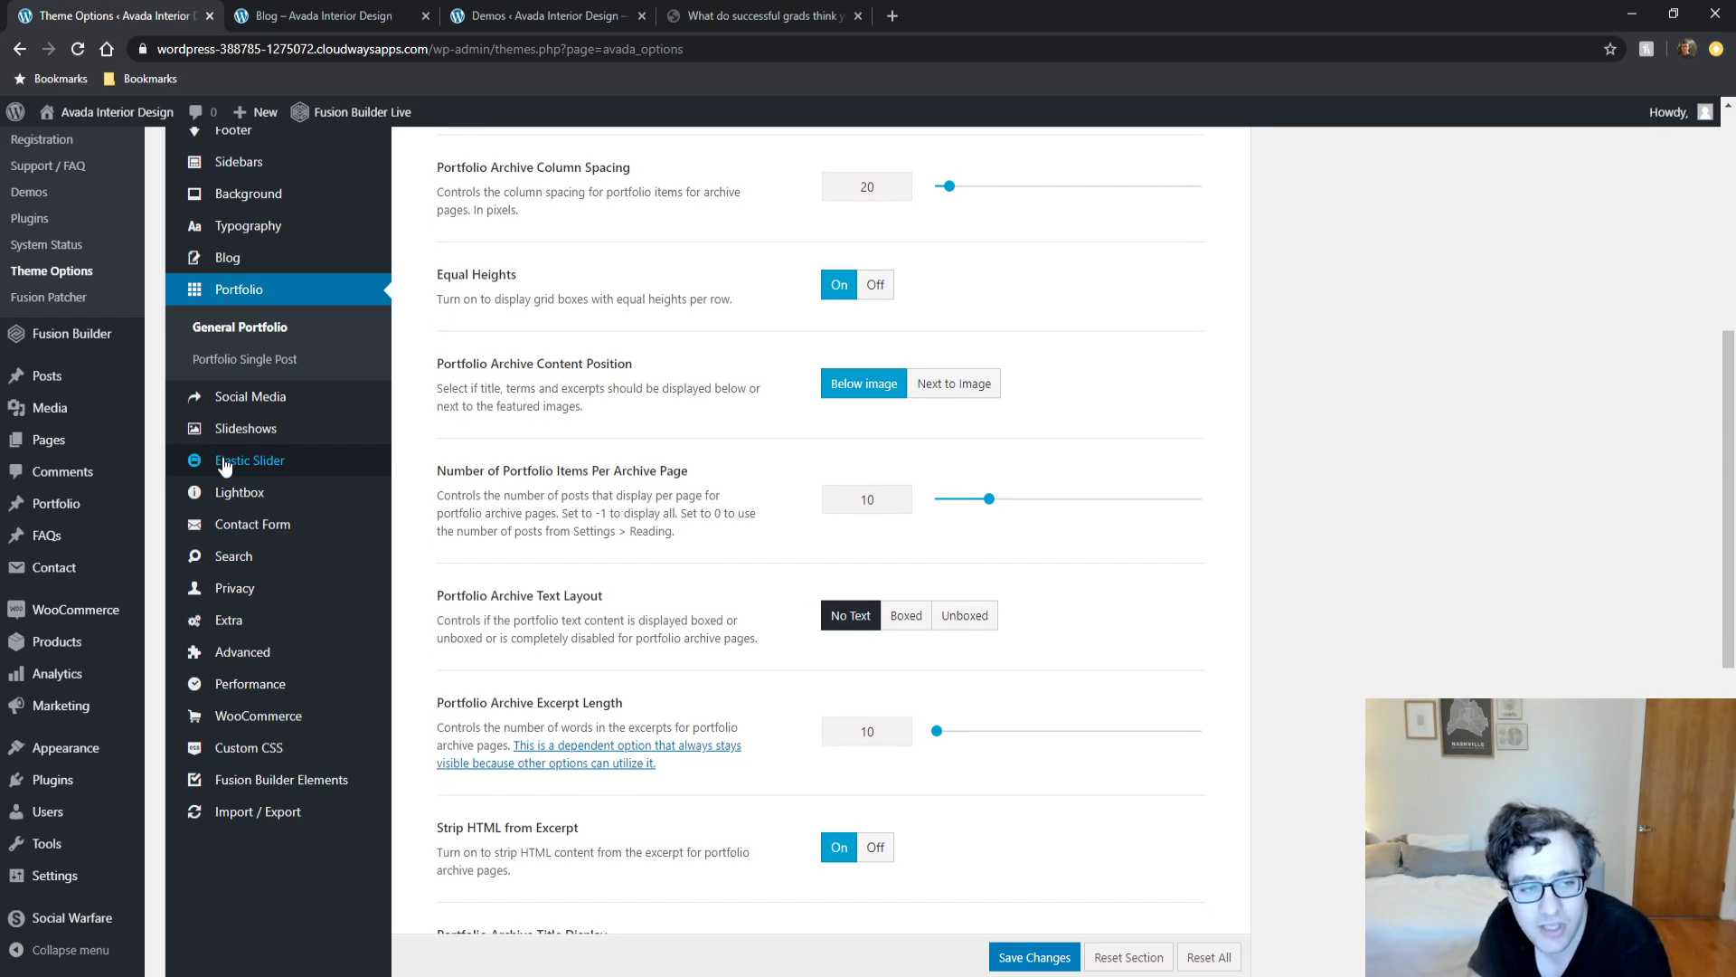
left_click(271, 358)
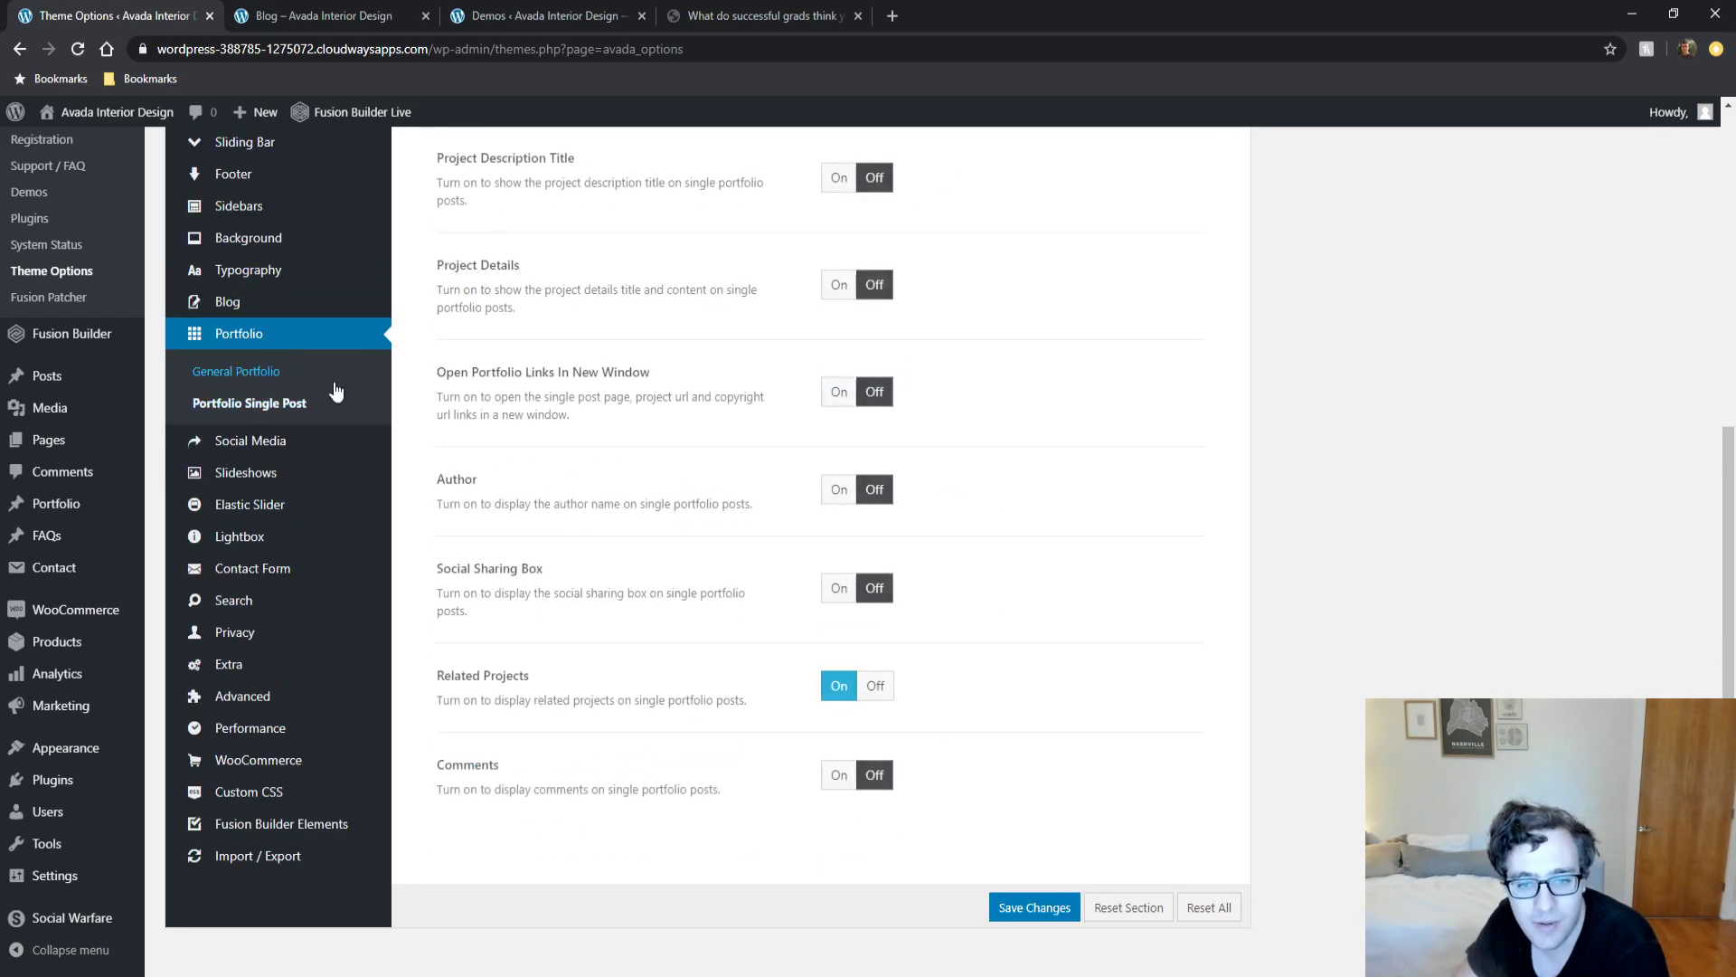
scroll(566, 500, "up", 4)
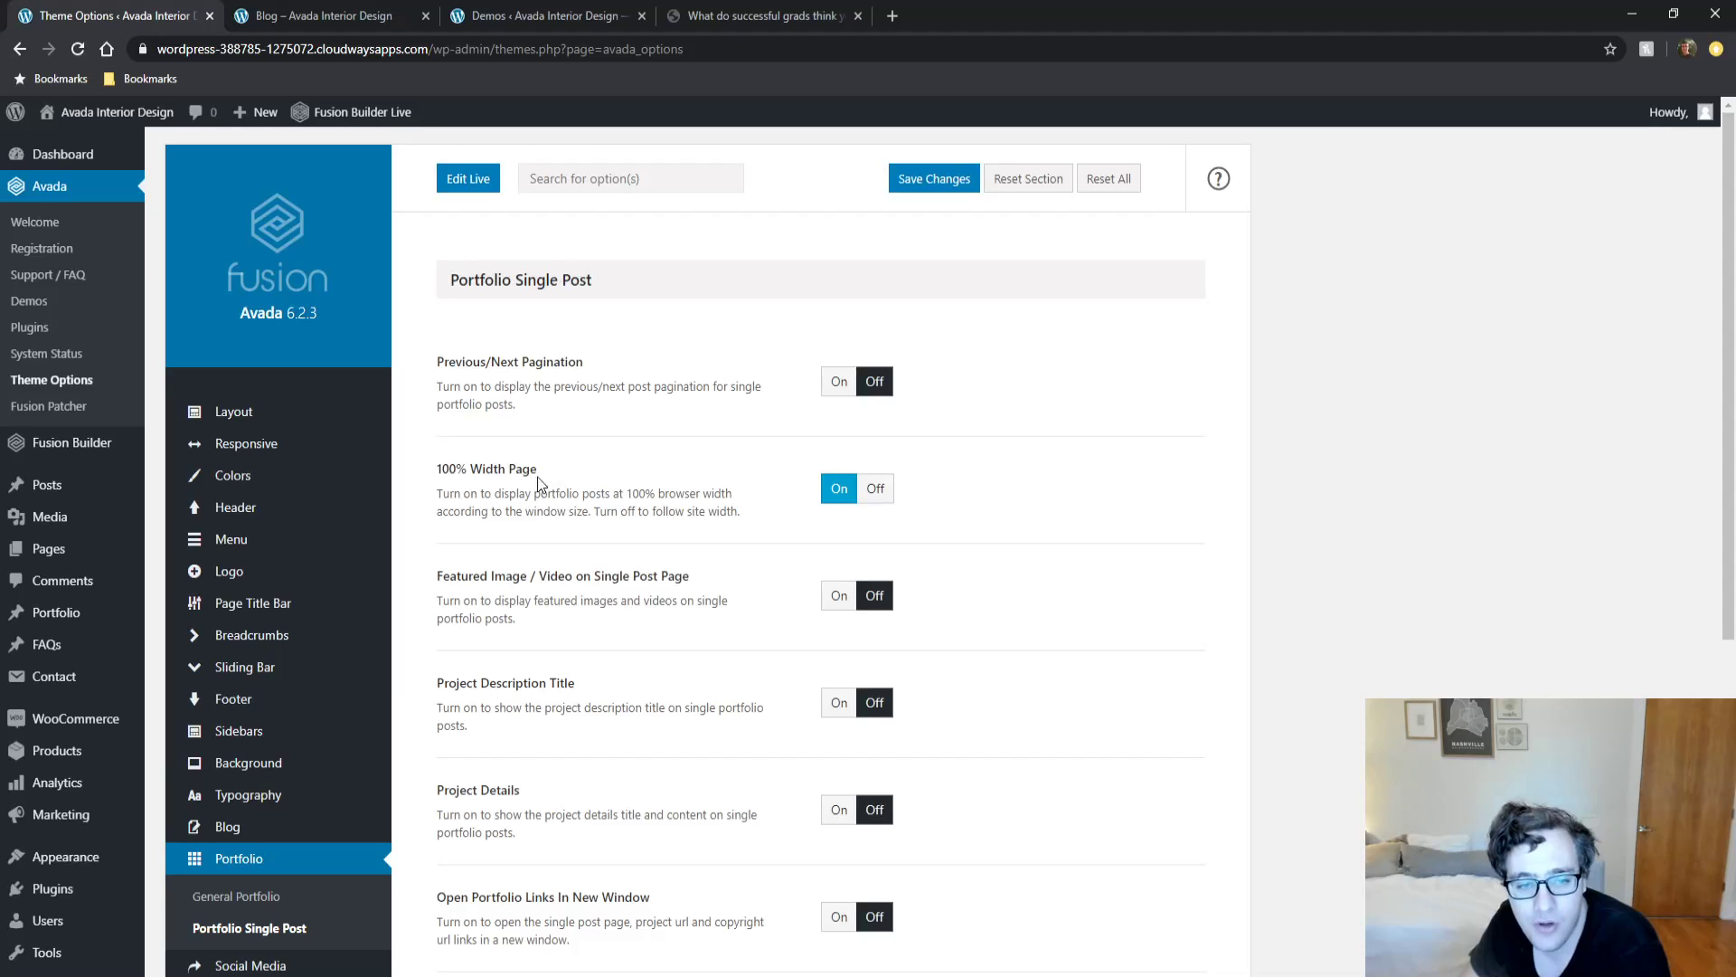
scroll(540, 483, "down", 6)
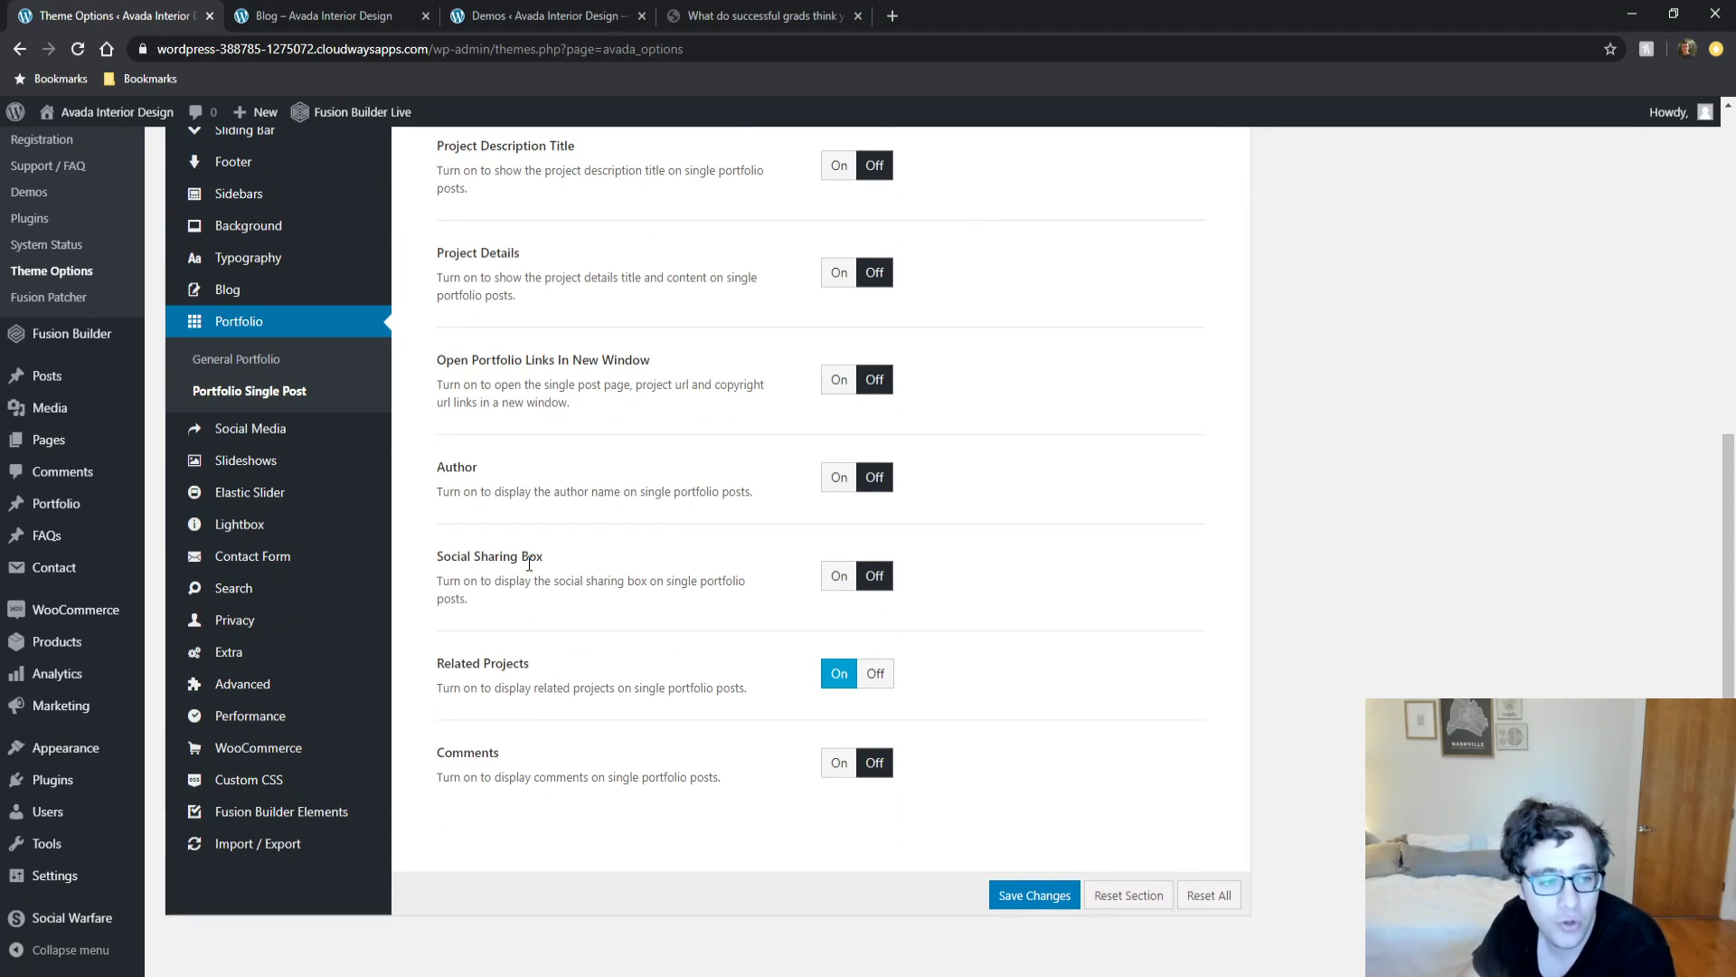
Browse the Projects page on the live site and open the project "Textile Design and Decoration".
left_click(542, 11)
left_click(362, 10)
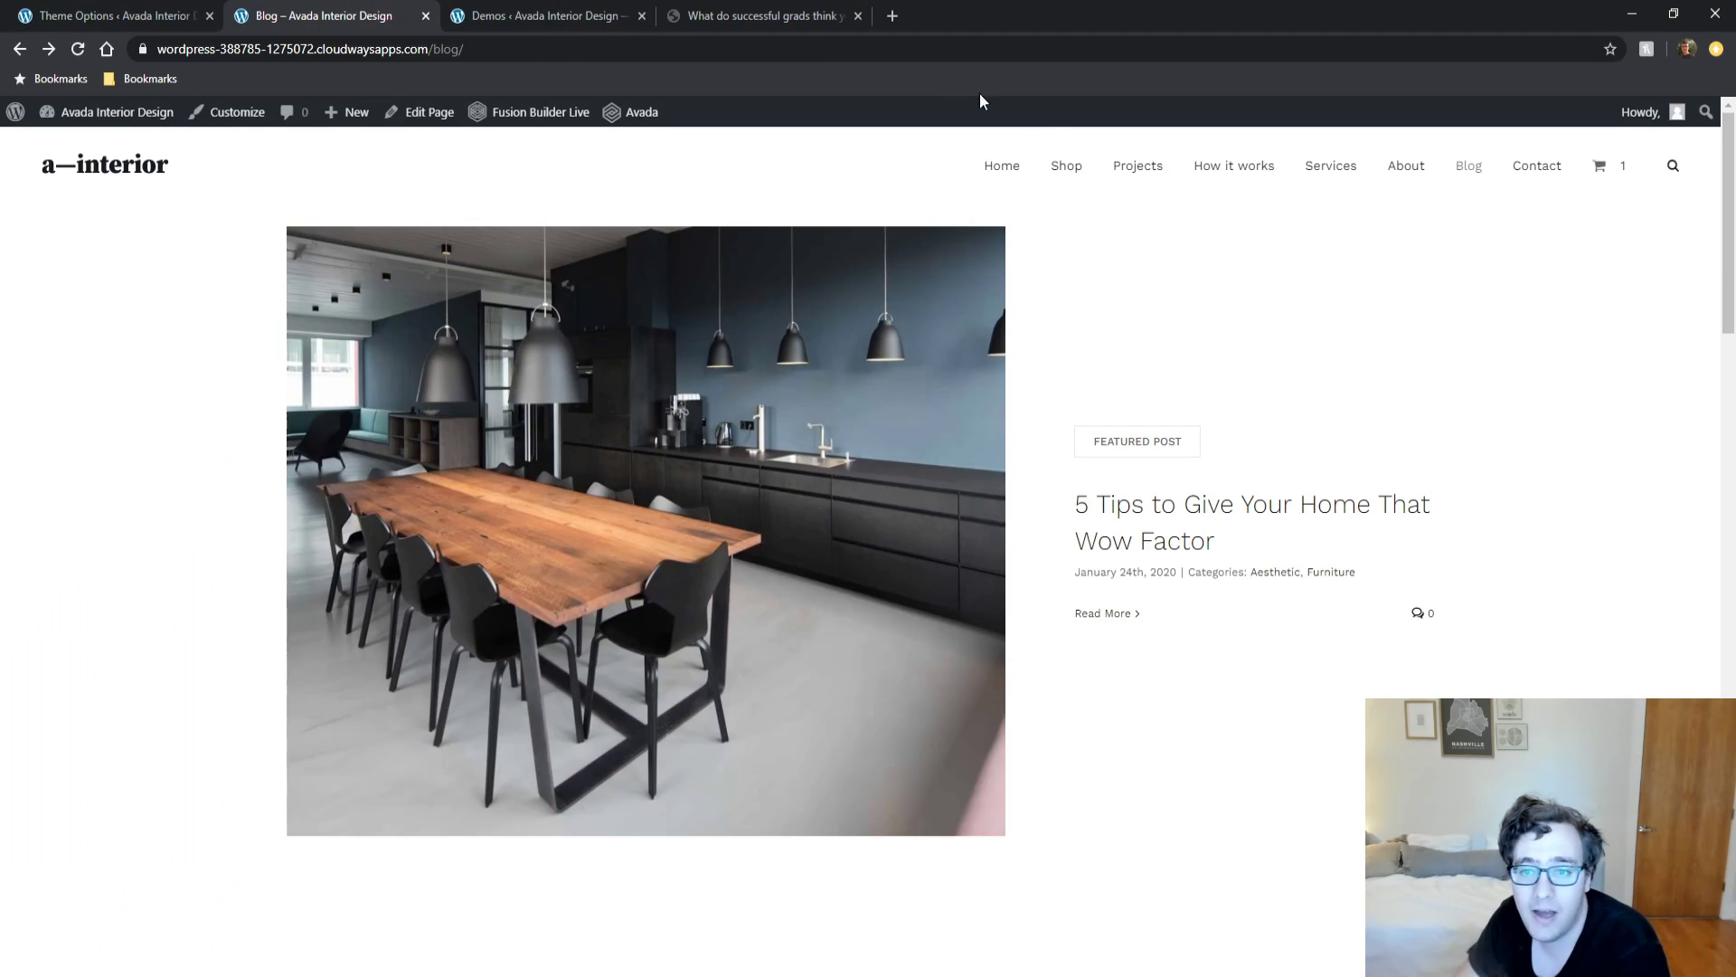
left_click(1141, 166)
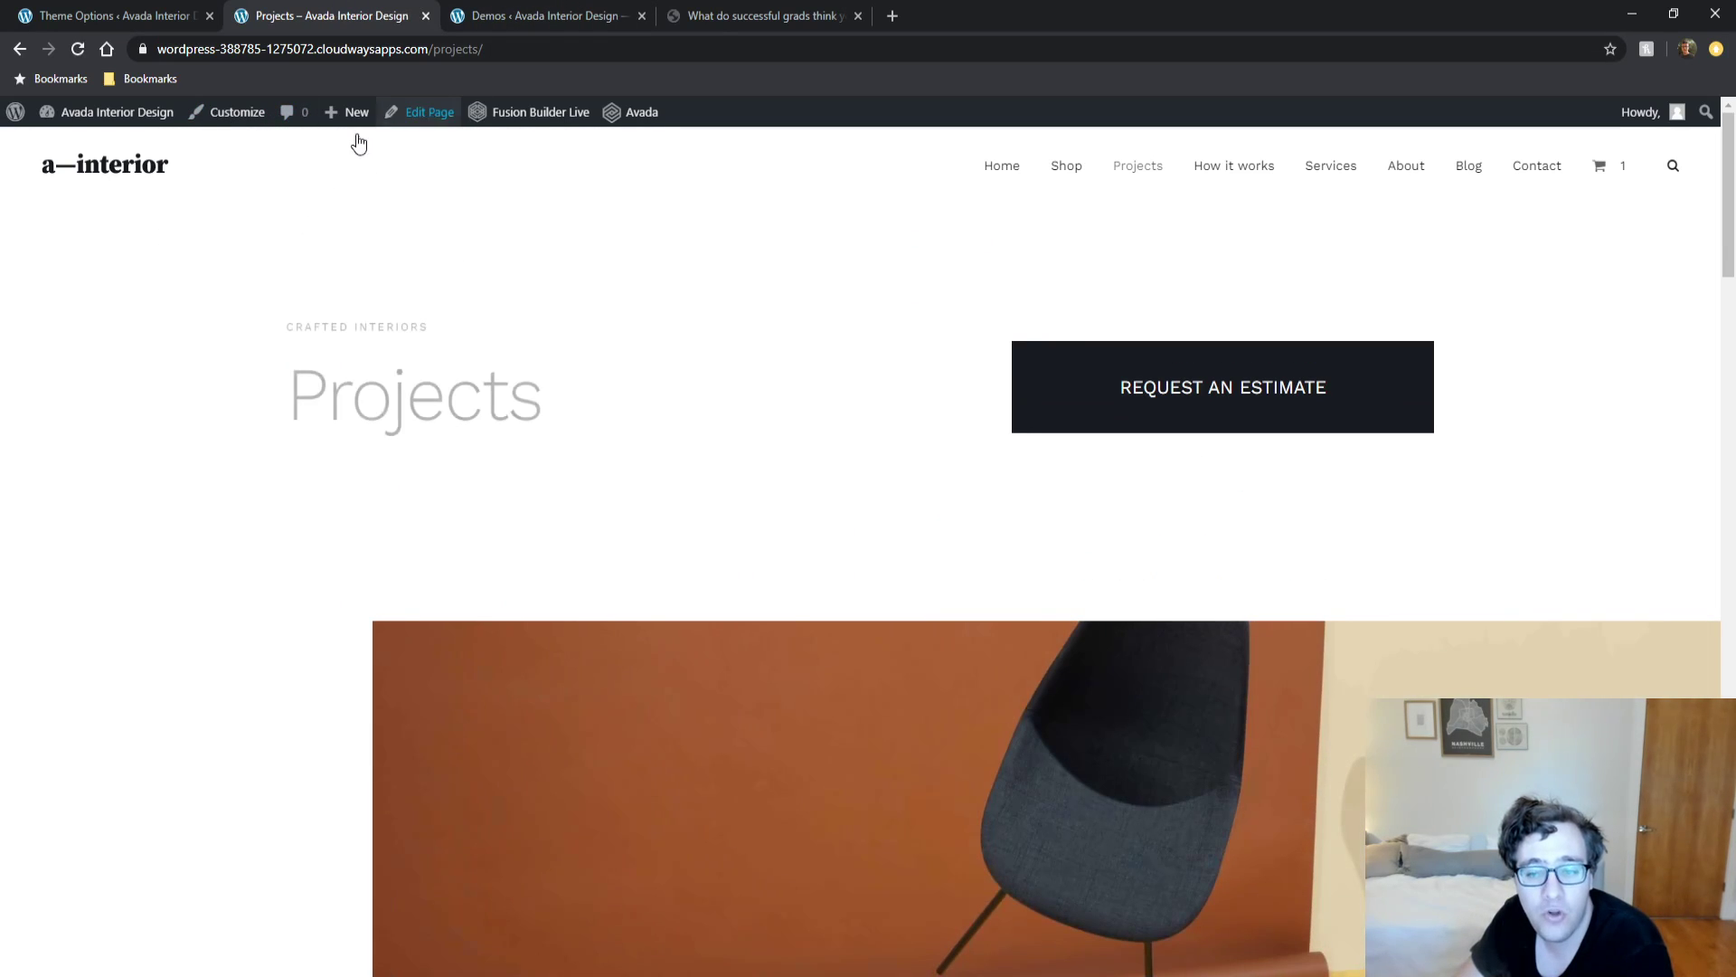
middle_click(225, 470)
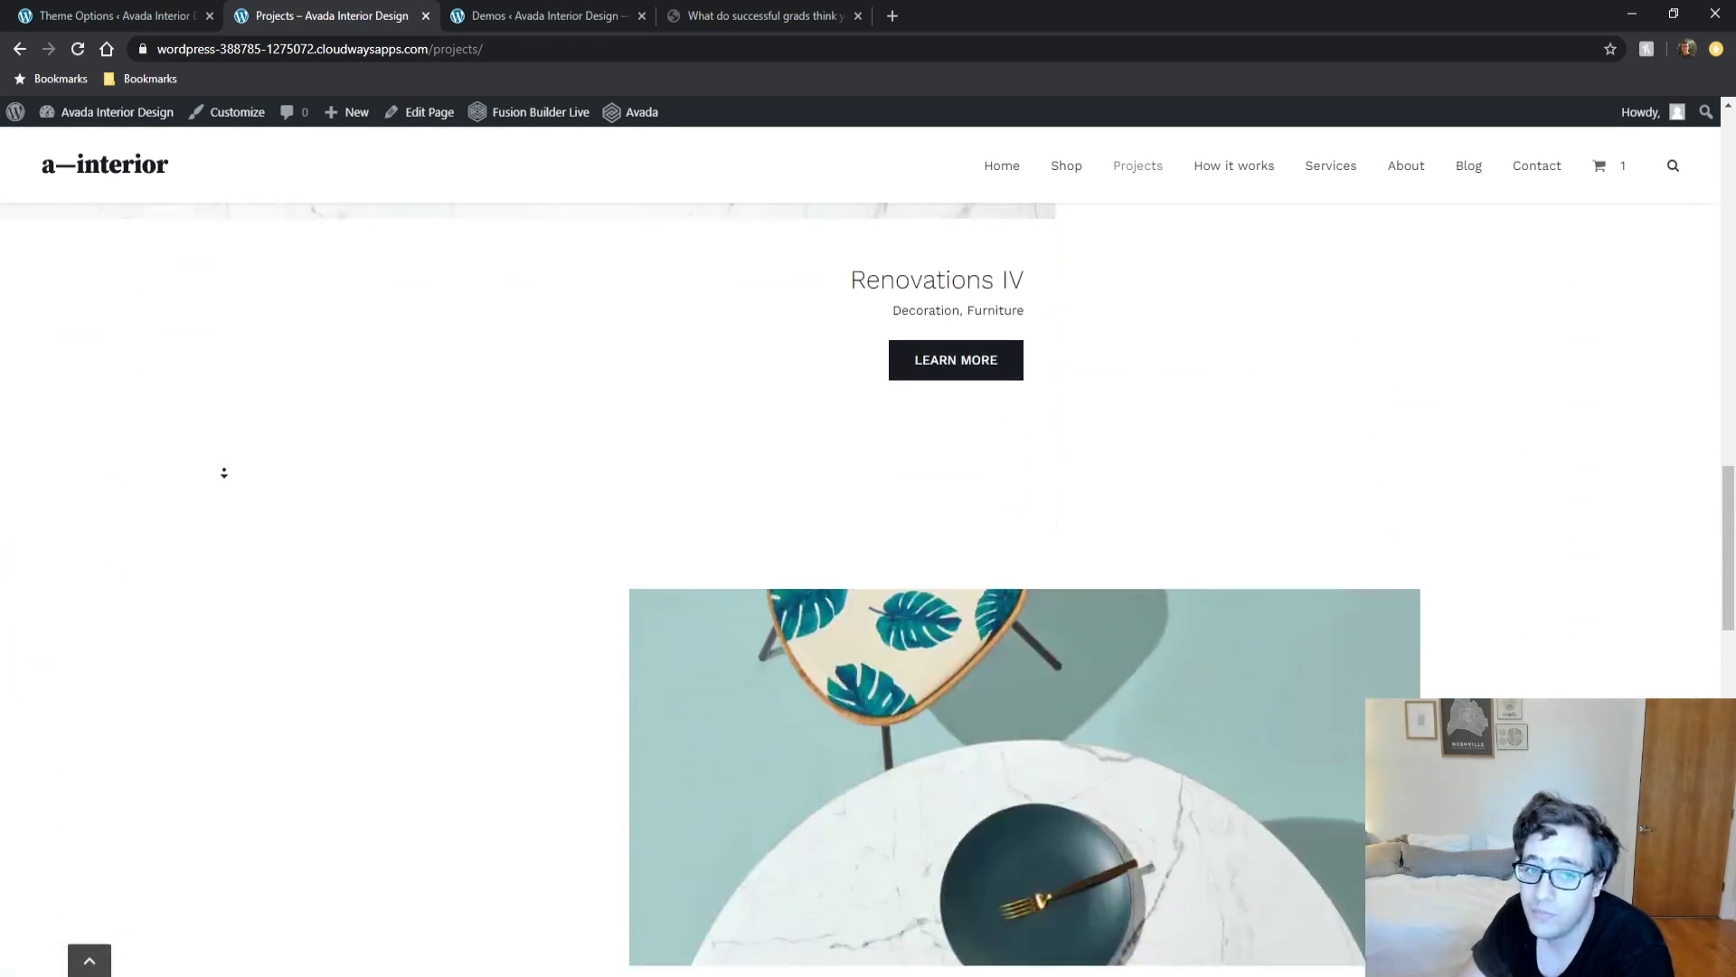
middle_click(453, 562)
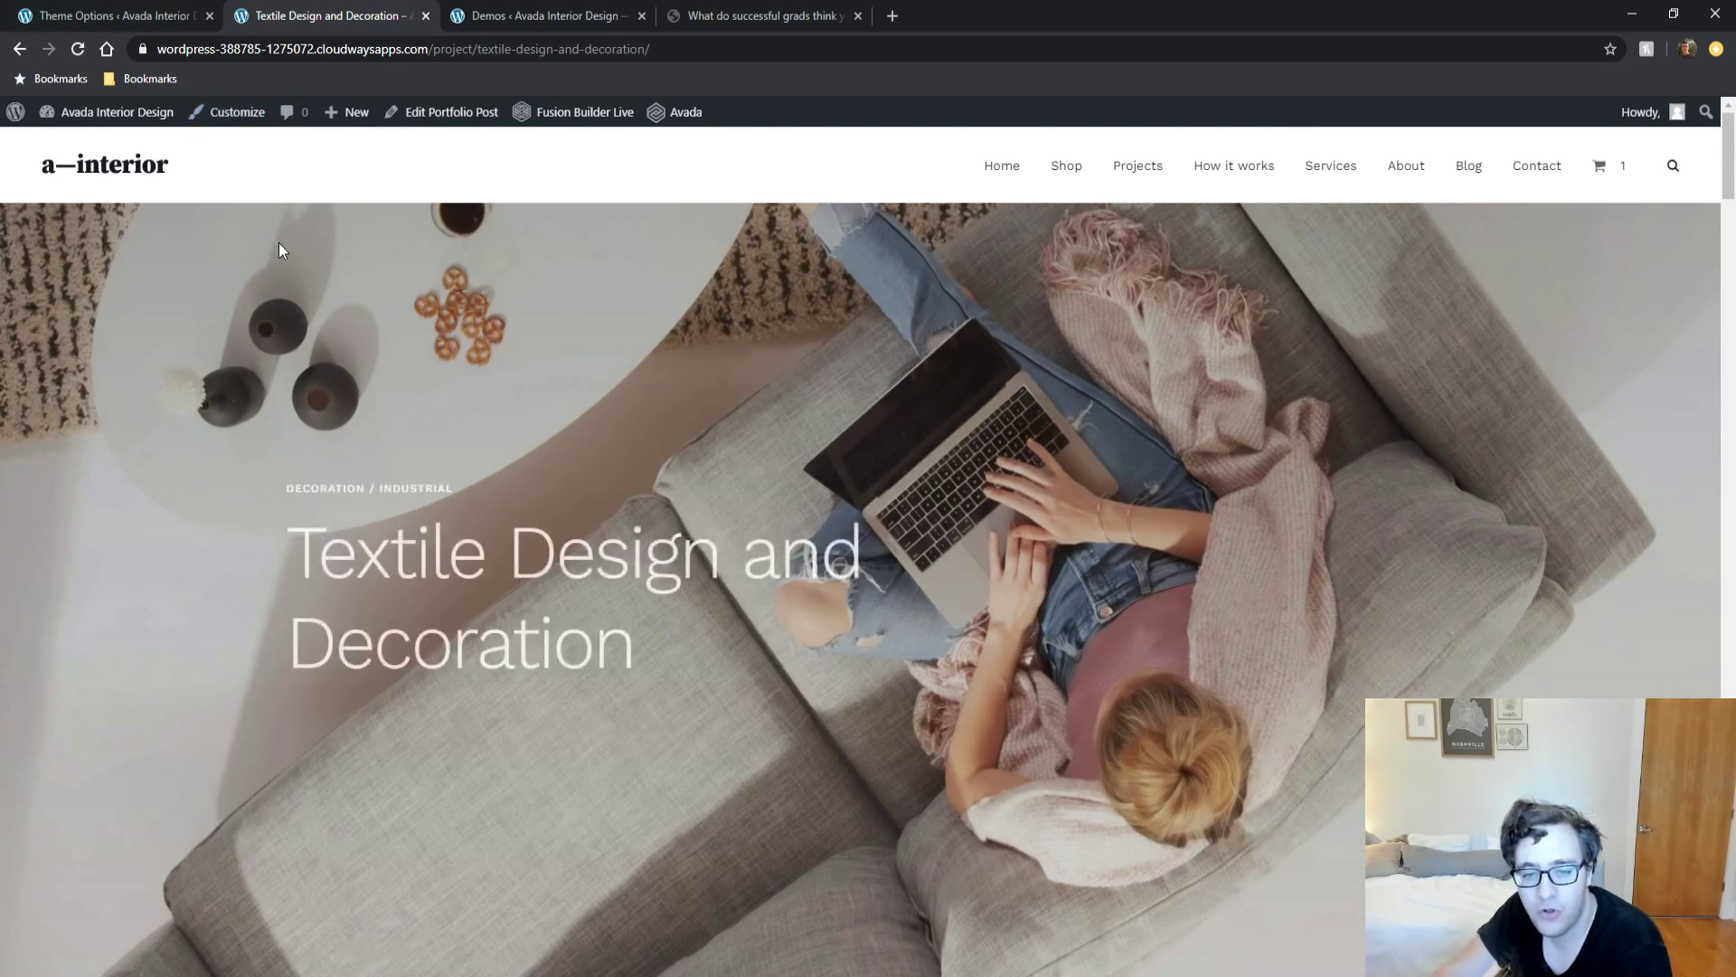
Examine the live project page from its images and text through the newsletter area, related projects and footer.
scroll(278, 243, "down", 15)
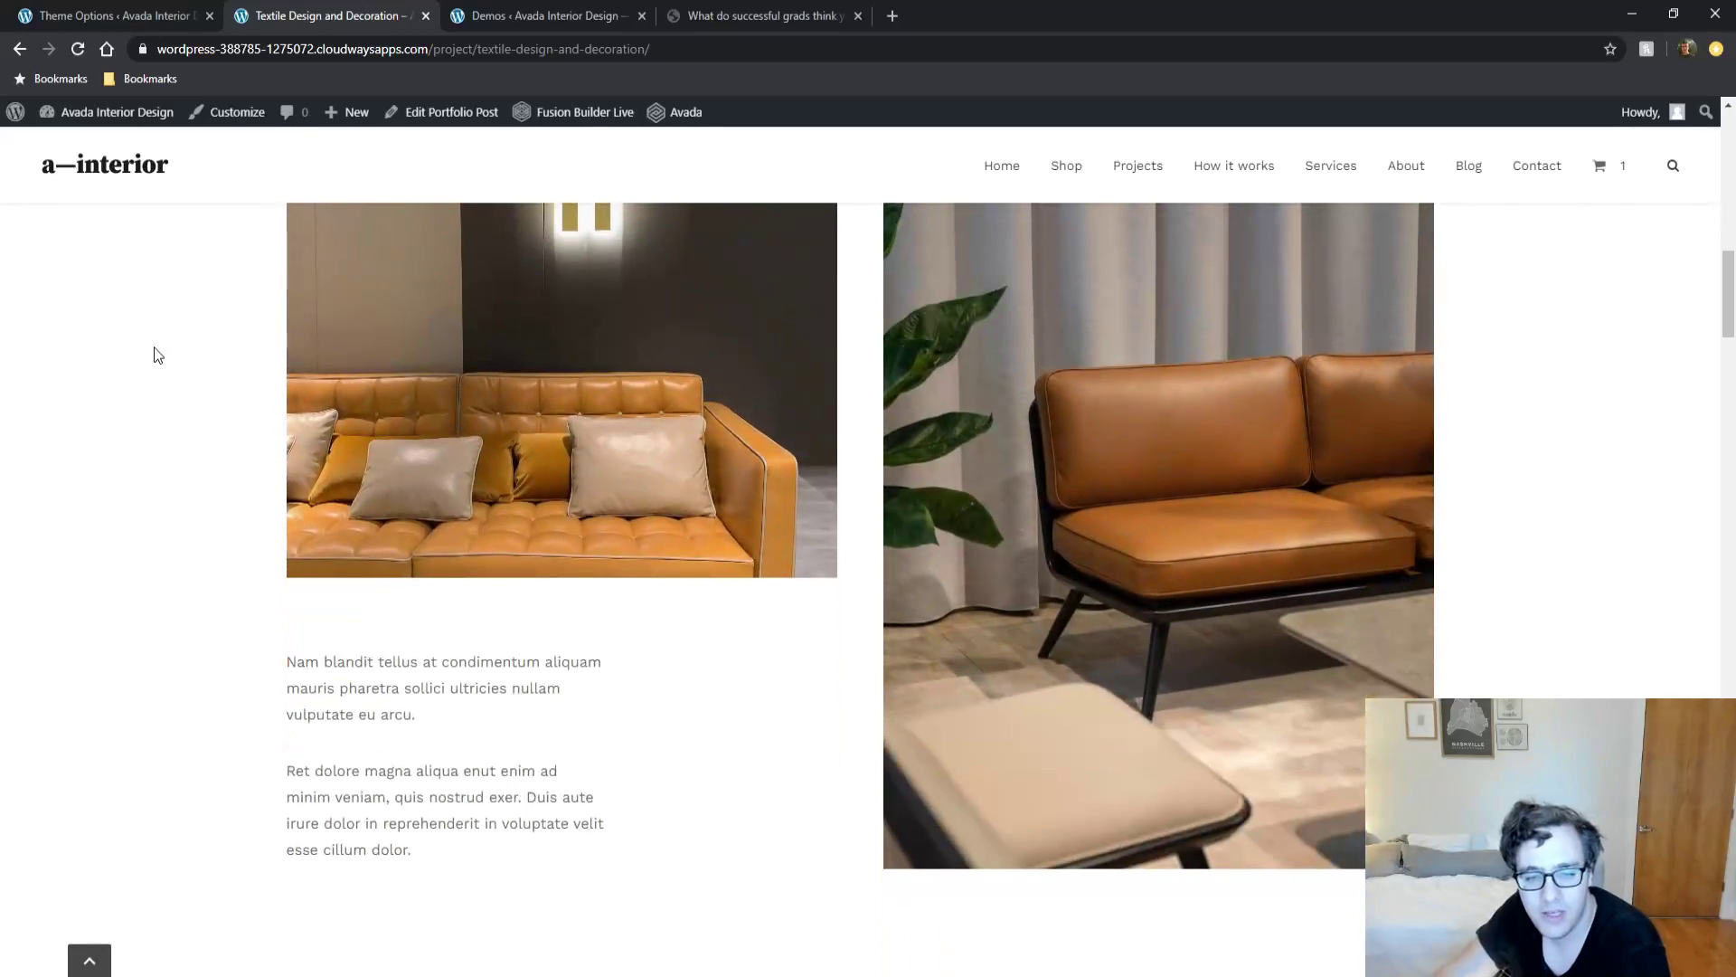
scroll(158, 354, "down", 15)
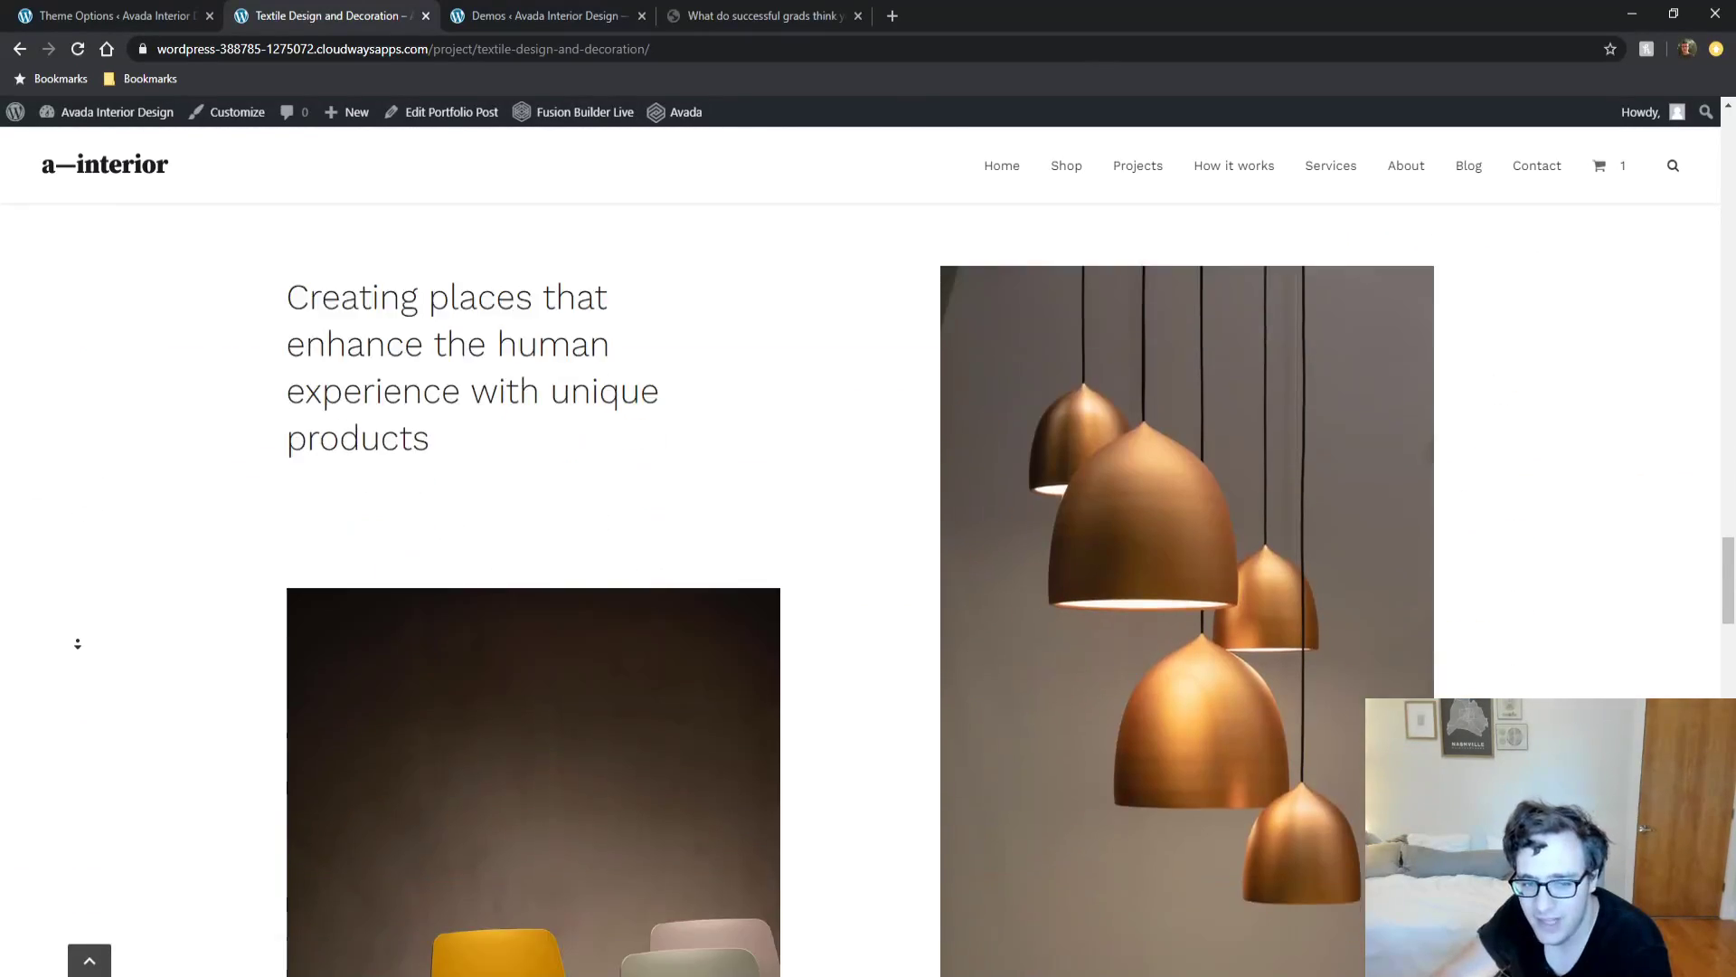
scroll(78, 644, "down", 20)
scroll(124, 446, "up", 10)
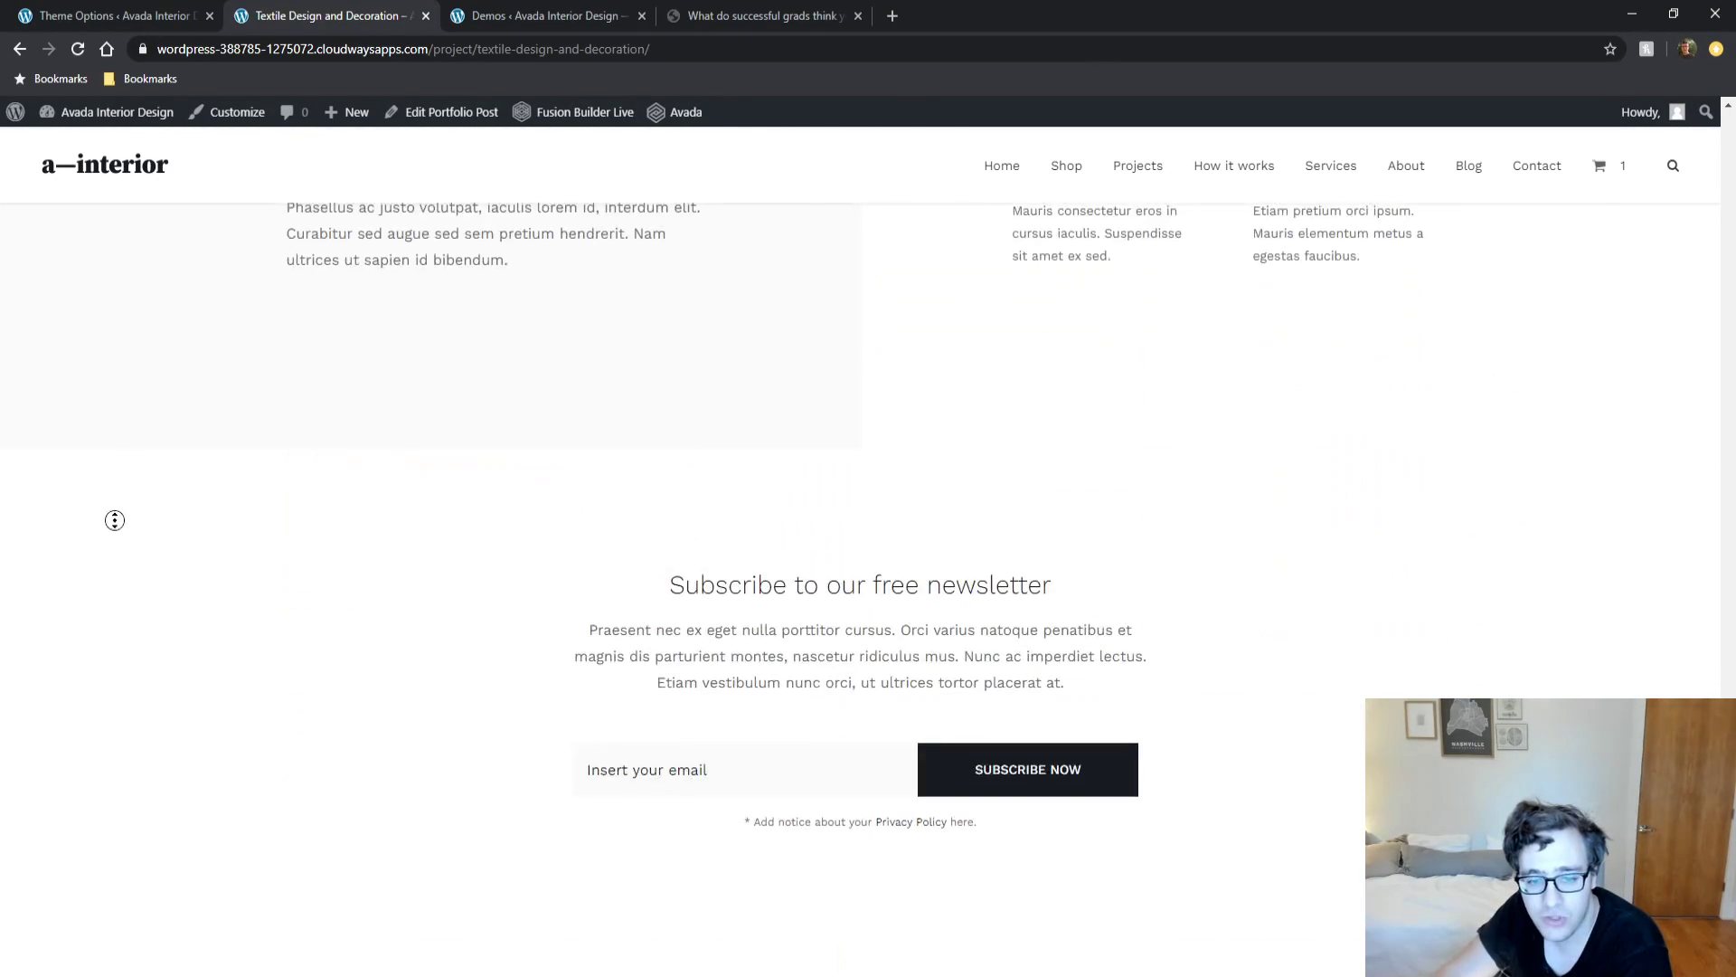
scroll(100, 651, "down", 10)
mouse_move(611, 121)
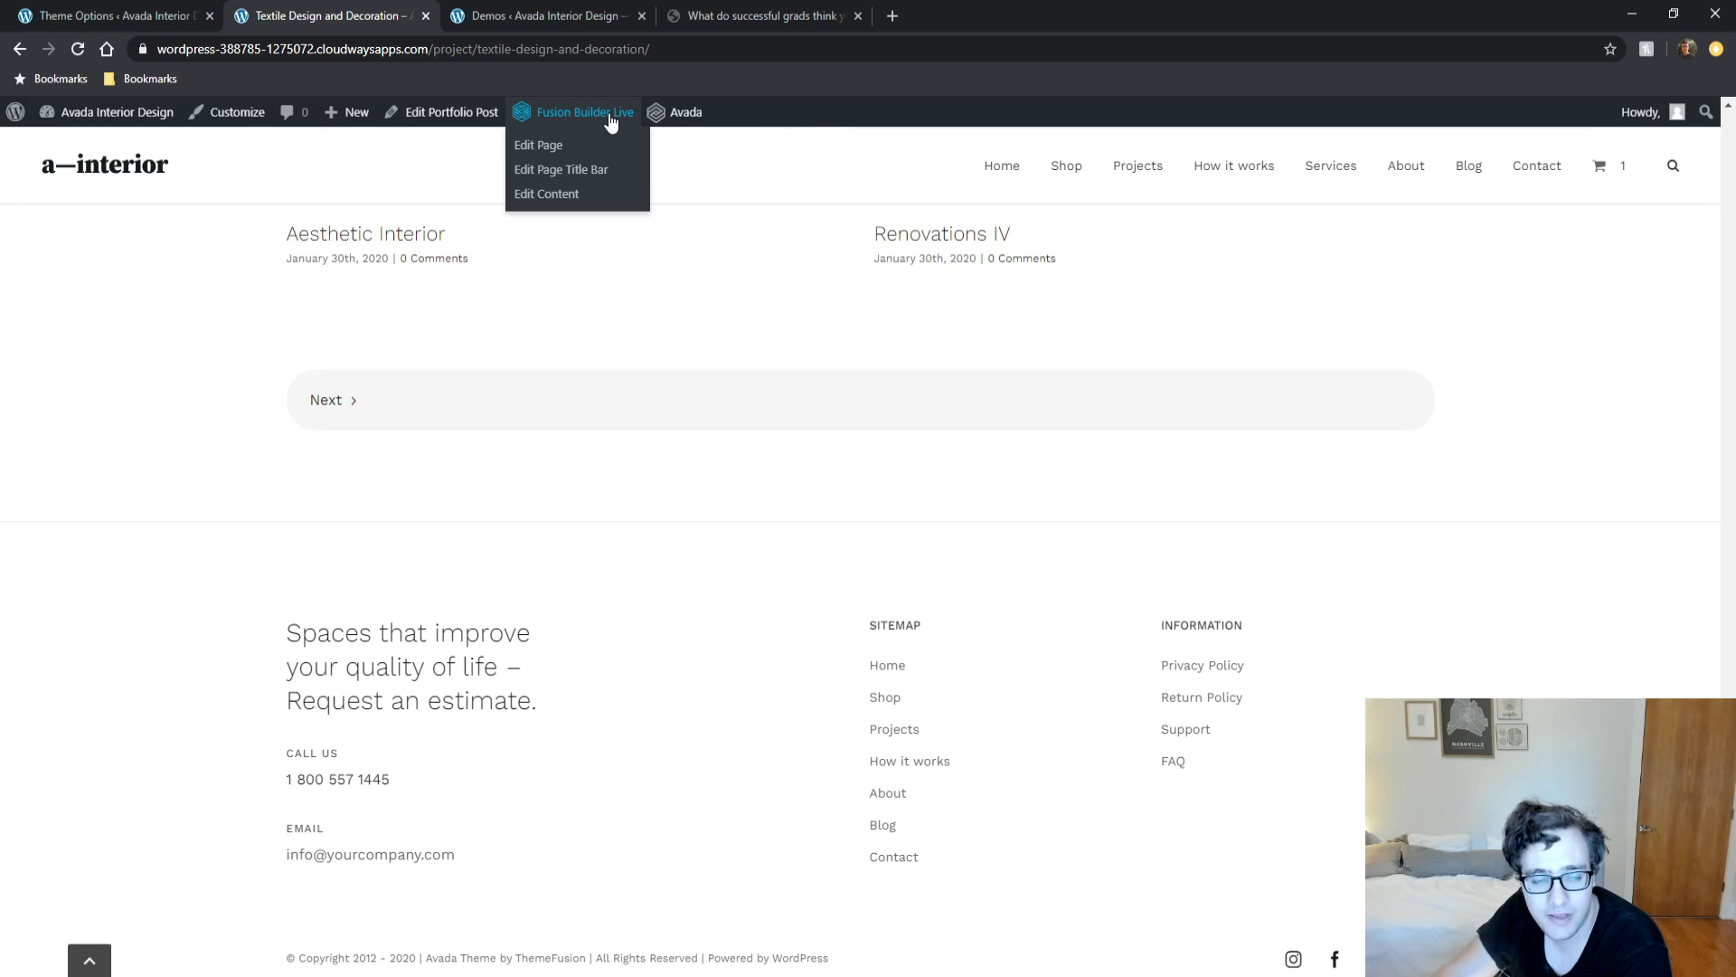
Return to Theme Options and look through the Social Media Icons and Header Social Icons Styling settings.
left_click(104, 11)
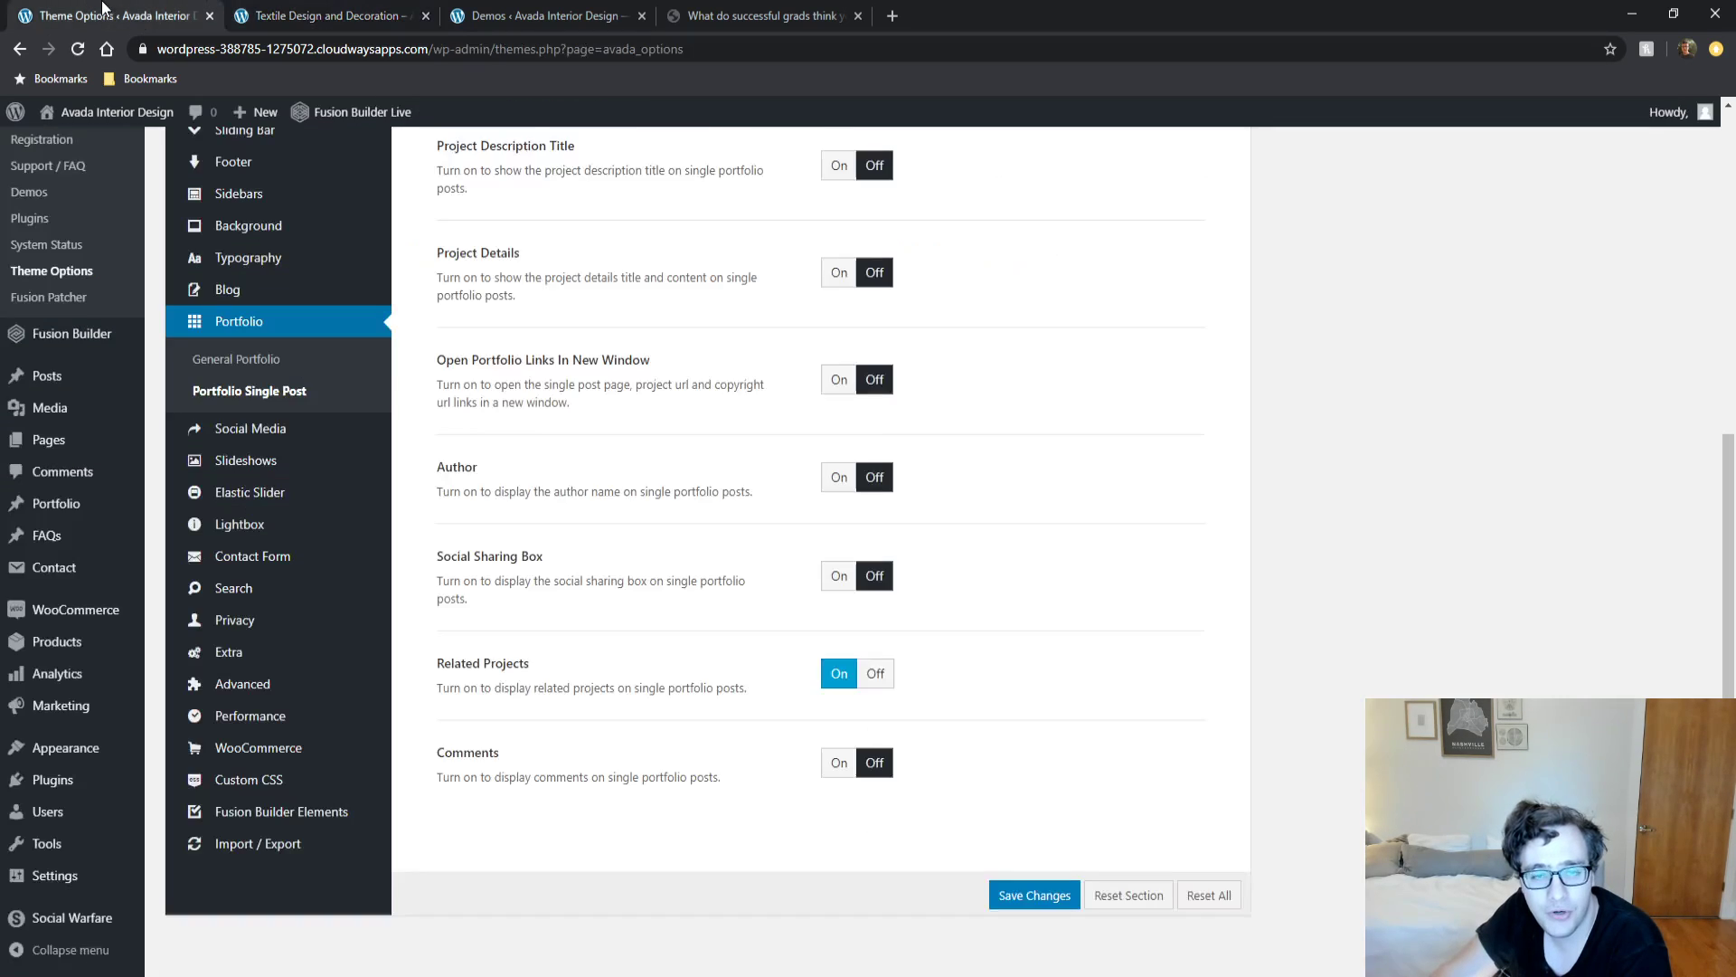
left_click(325, 429)
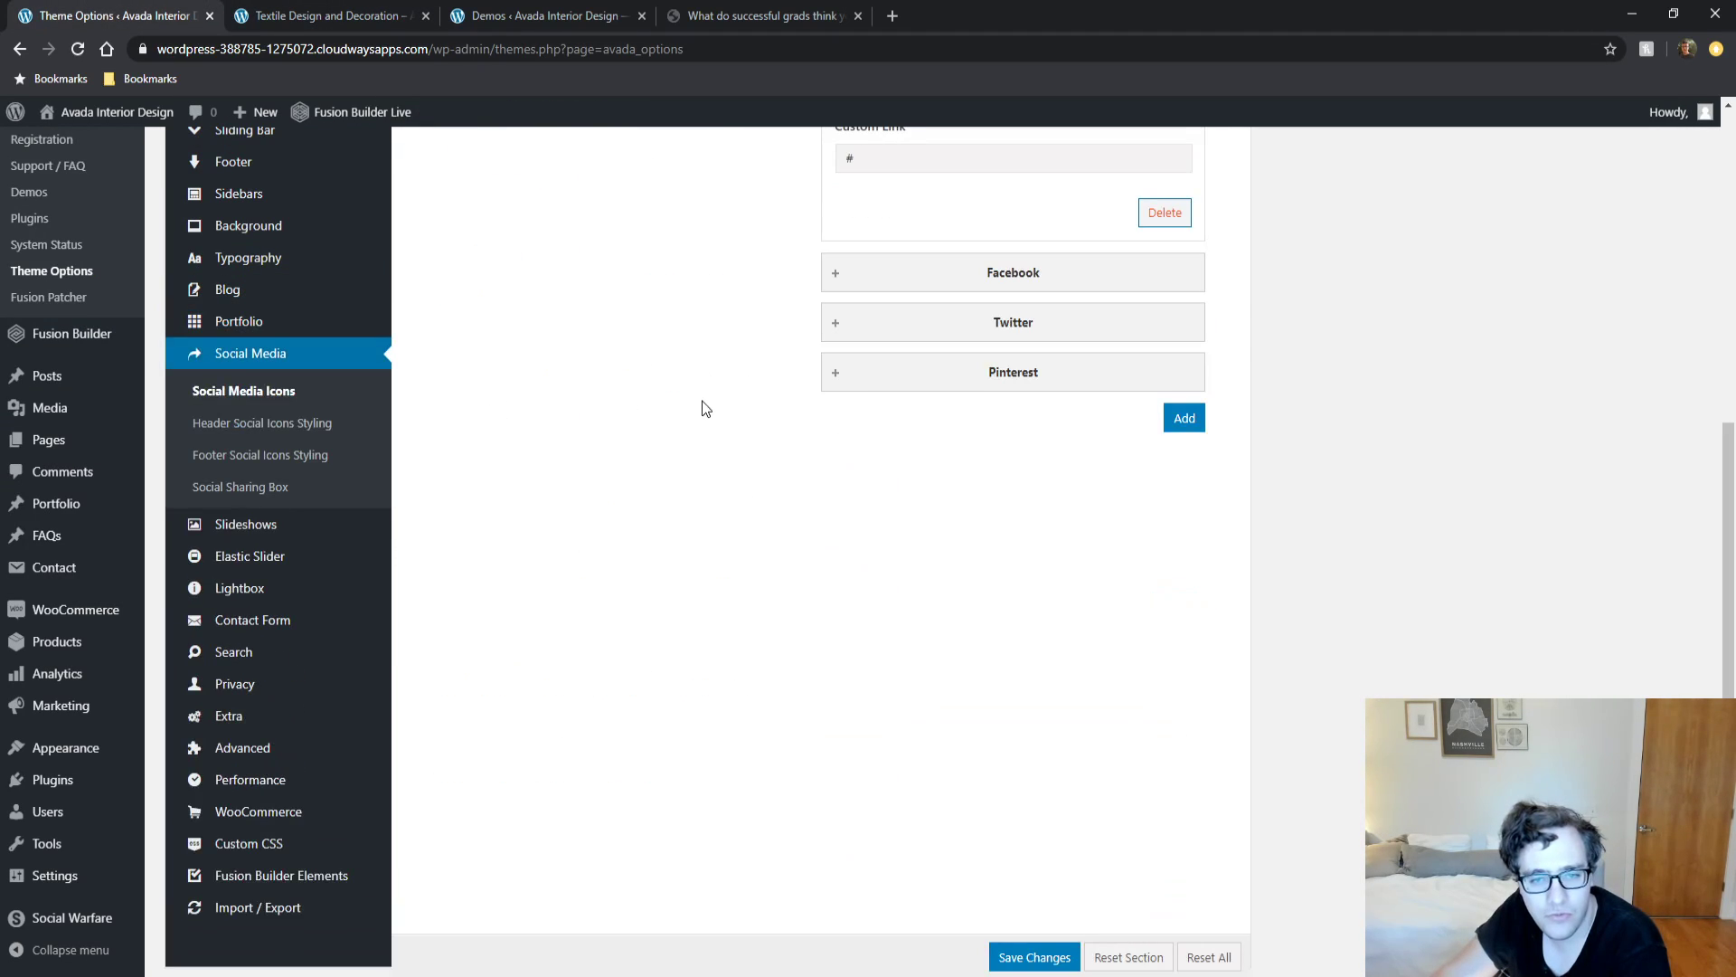
scroll(703, 411, "up", 2)
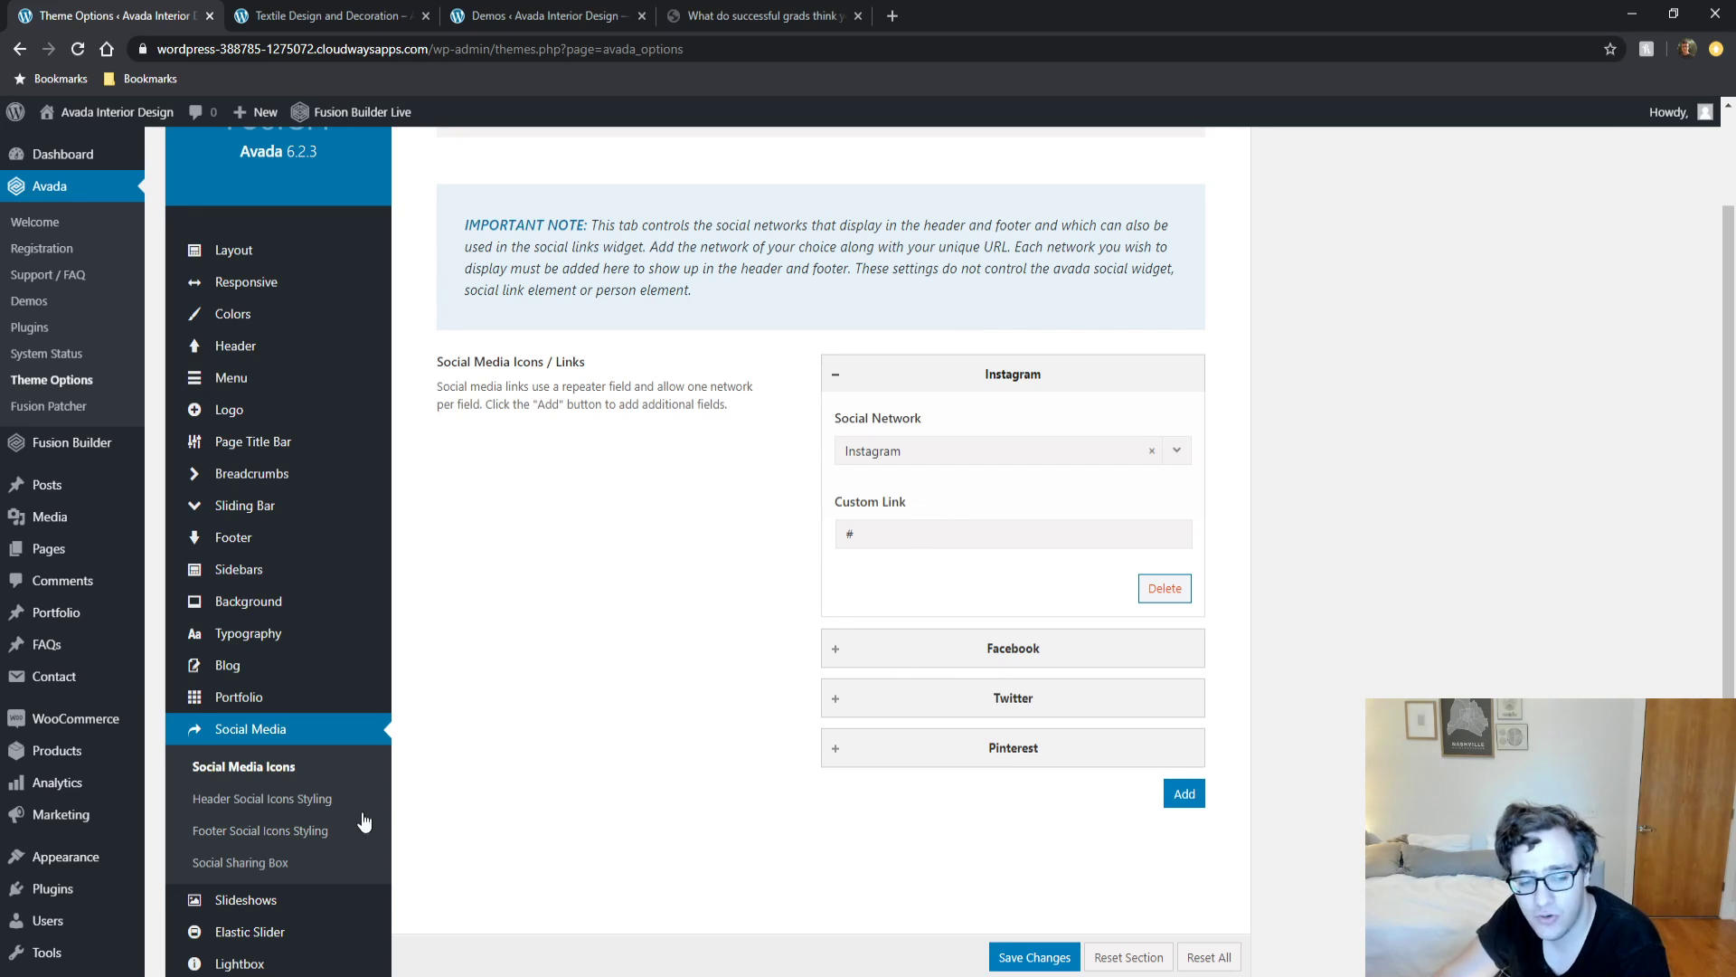
left_click(311, 799)
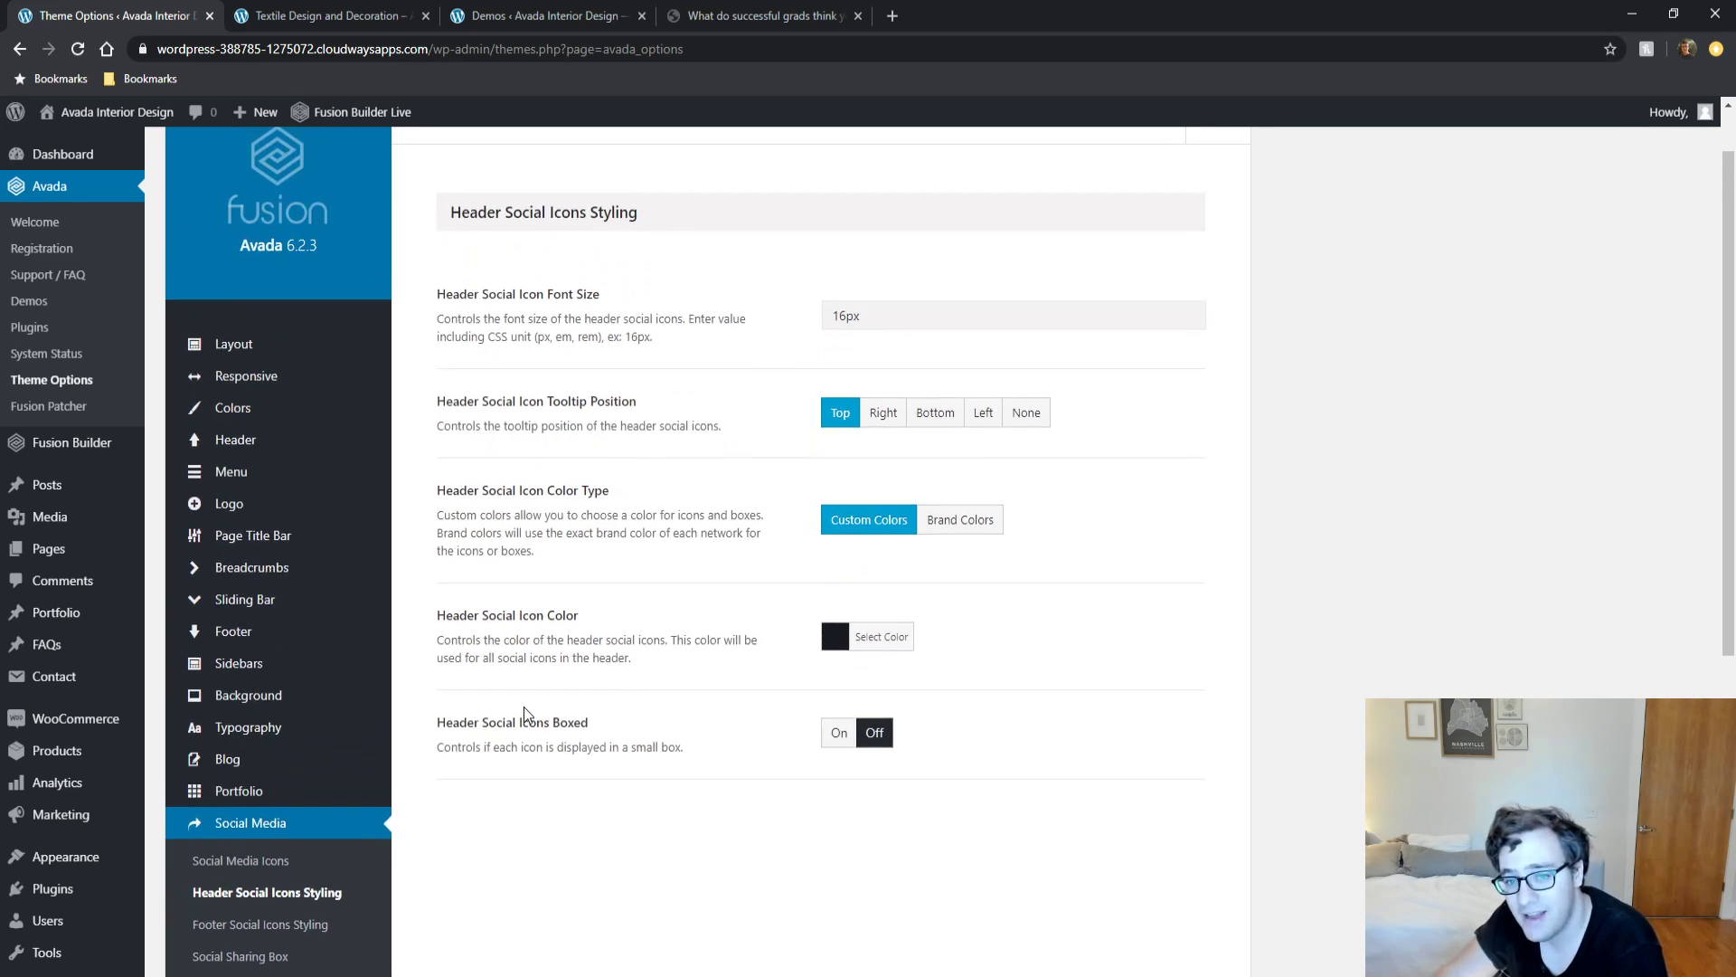
scroll(527, 720, "down", 3)
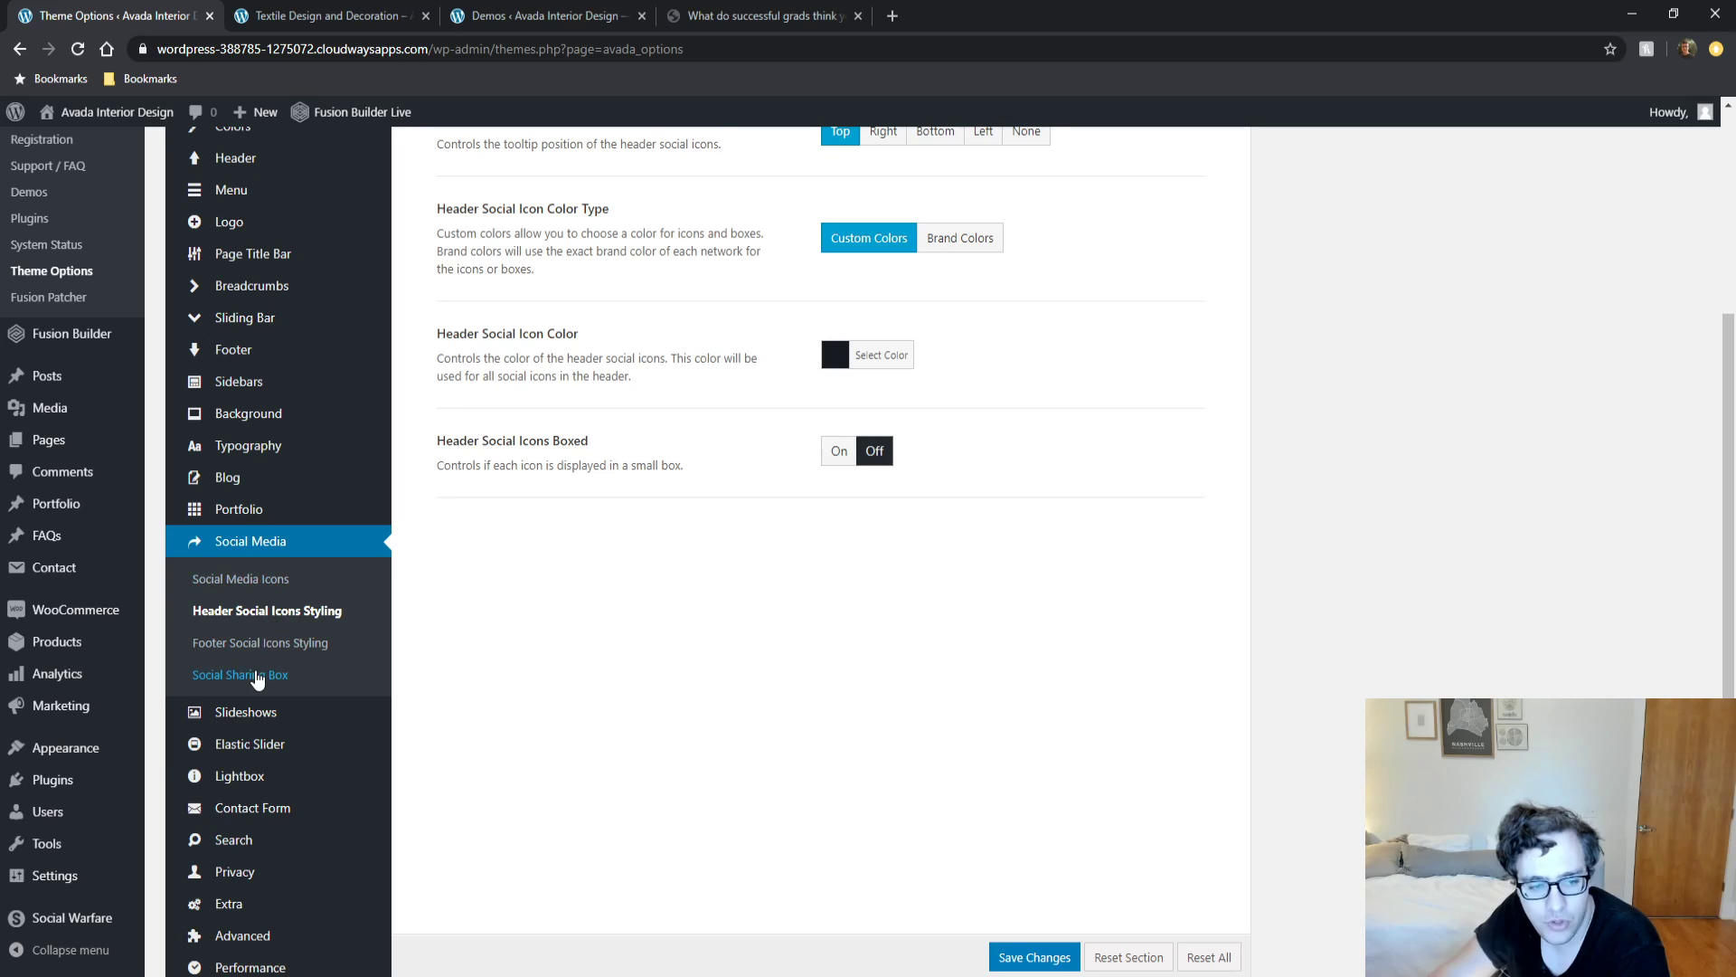
Look through the Social Sharing Box settings, including the tagline, icon styling and sharing links.
left_click(264, 673)
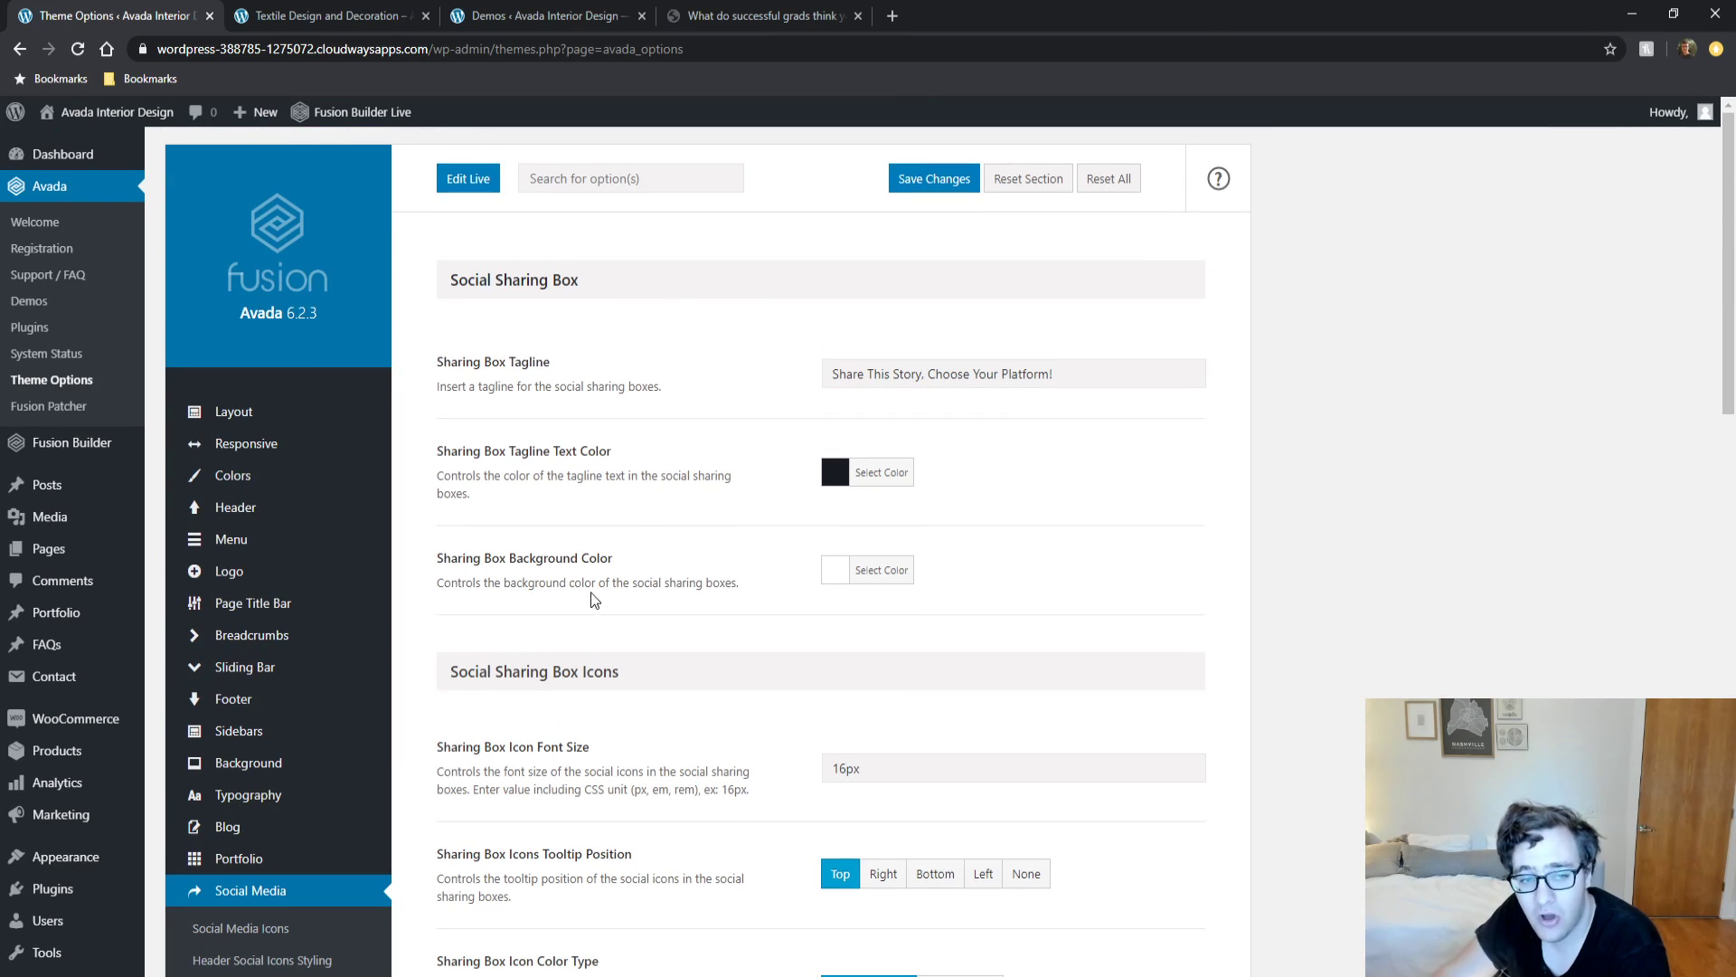
scroll(595, 694, "down", 10)
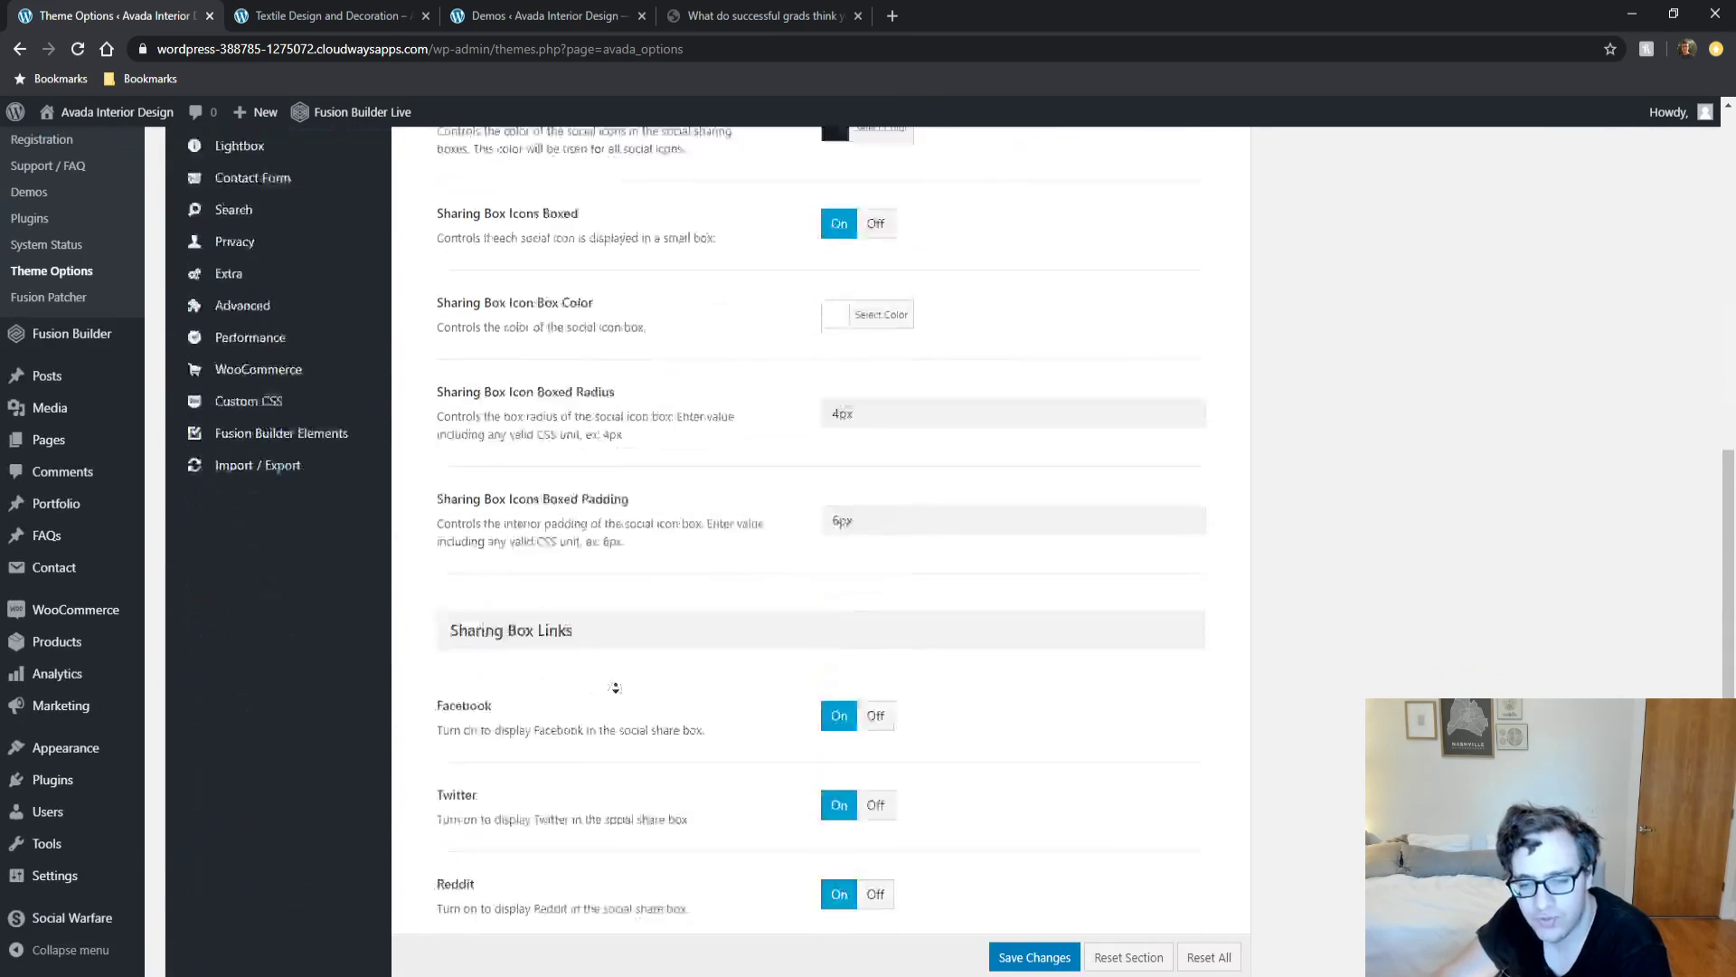
scroll(595, 694, "down", 3)
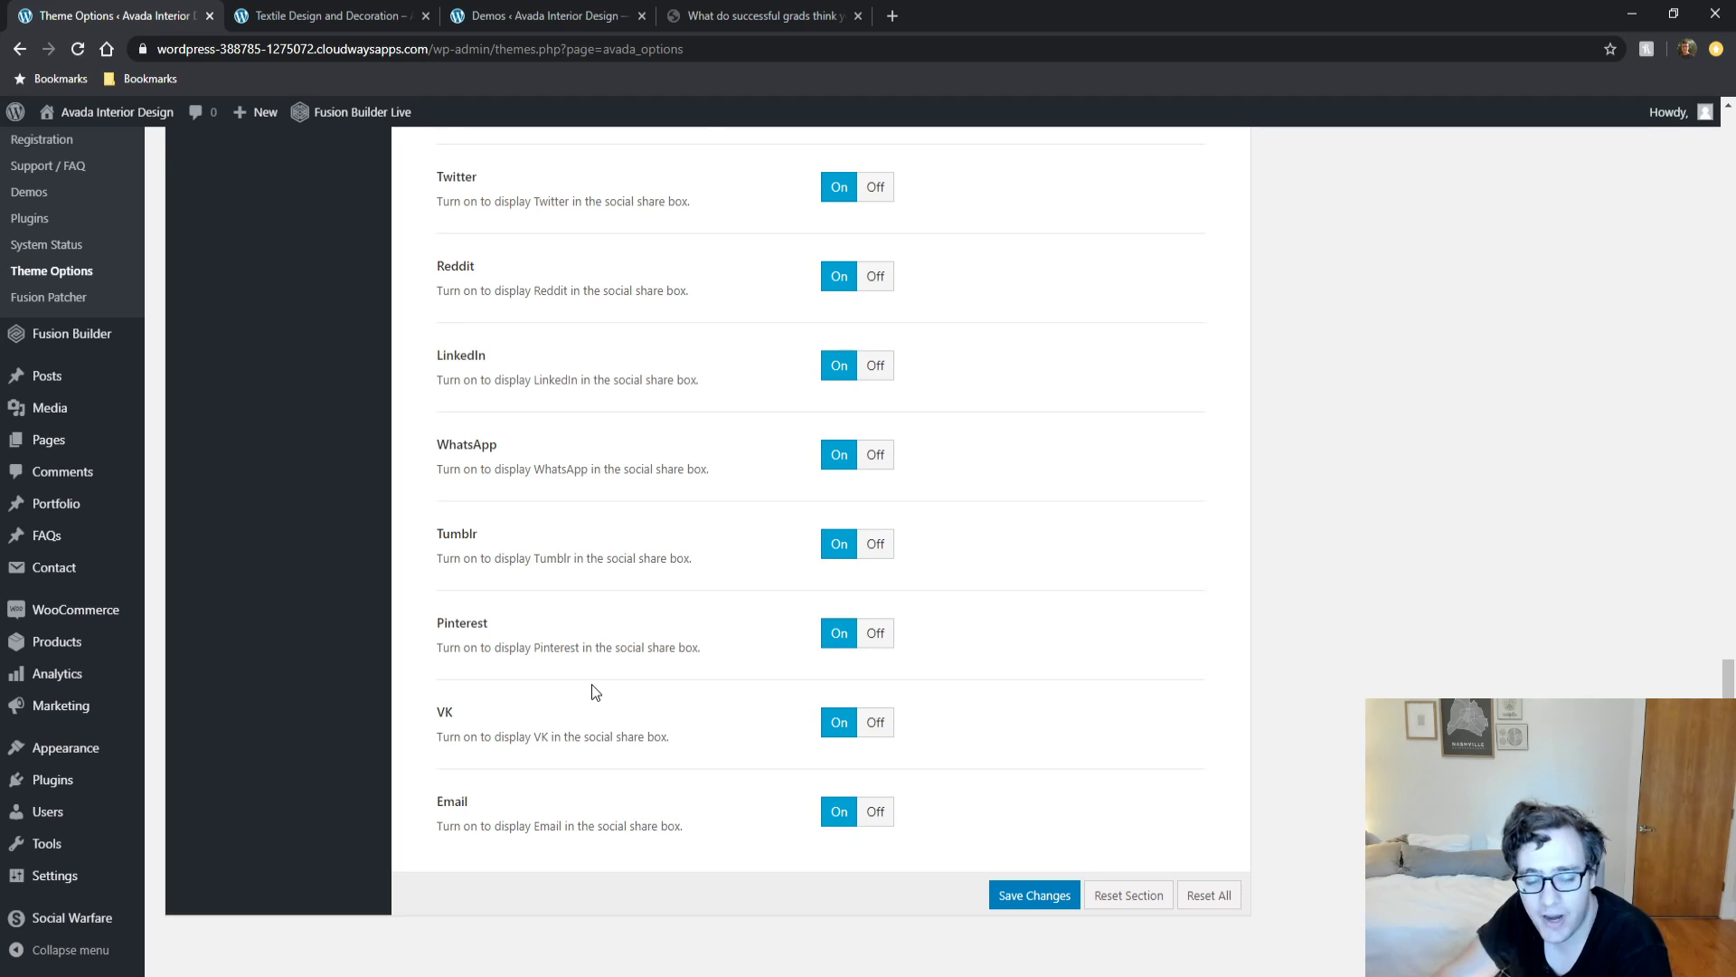
scroll(592, 683, "up", 4)
scroll(588, 678, "up", 6)
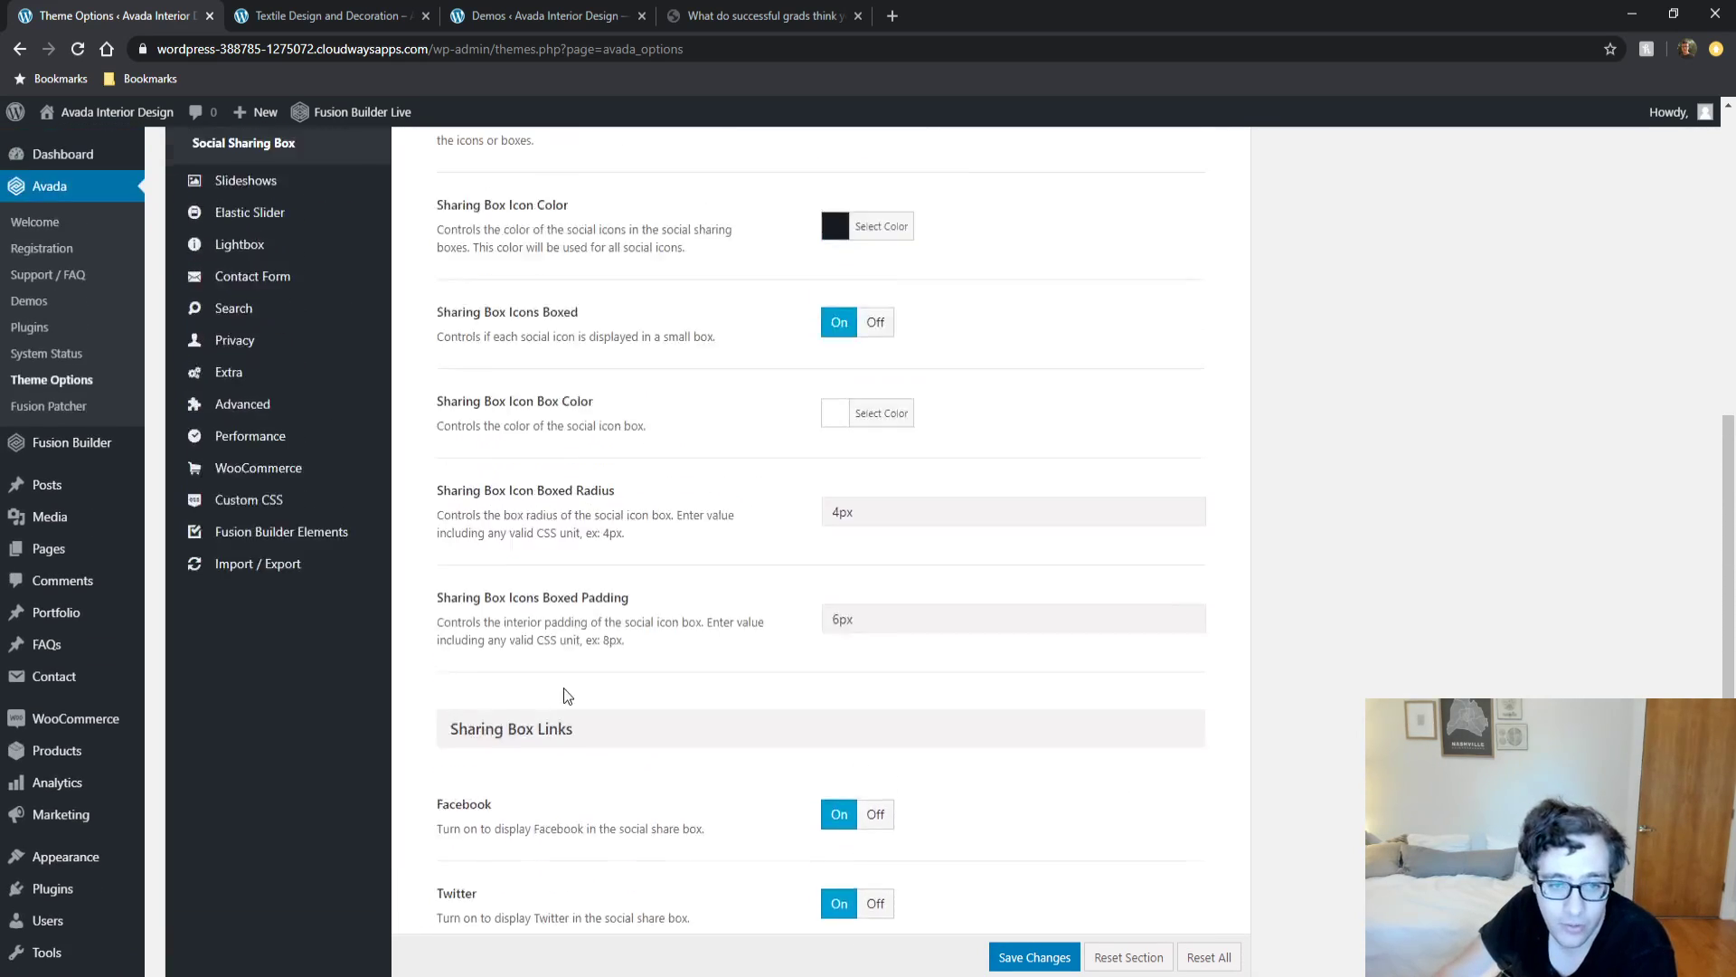
scroll(548, 655, "up", 3)
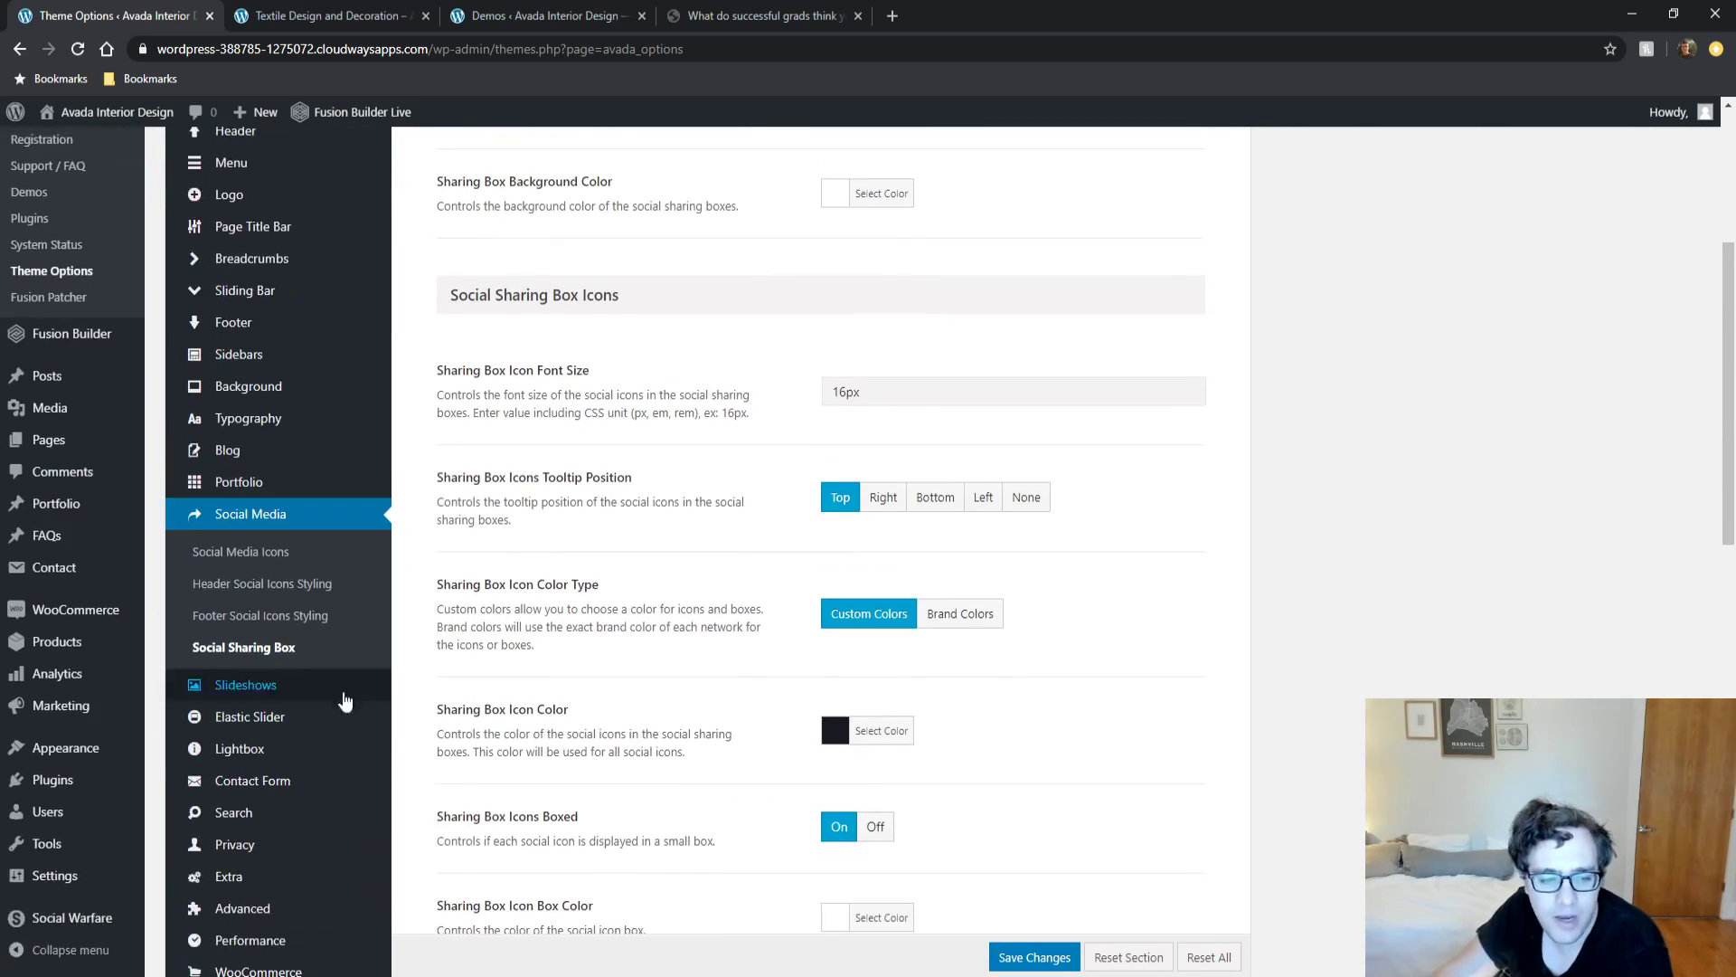
Look through the Slideshows settings and open the Elastic Slider section.
left_click(278, 684)
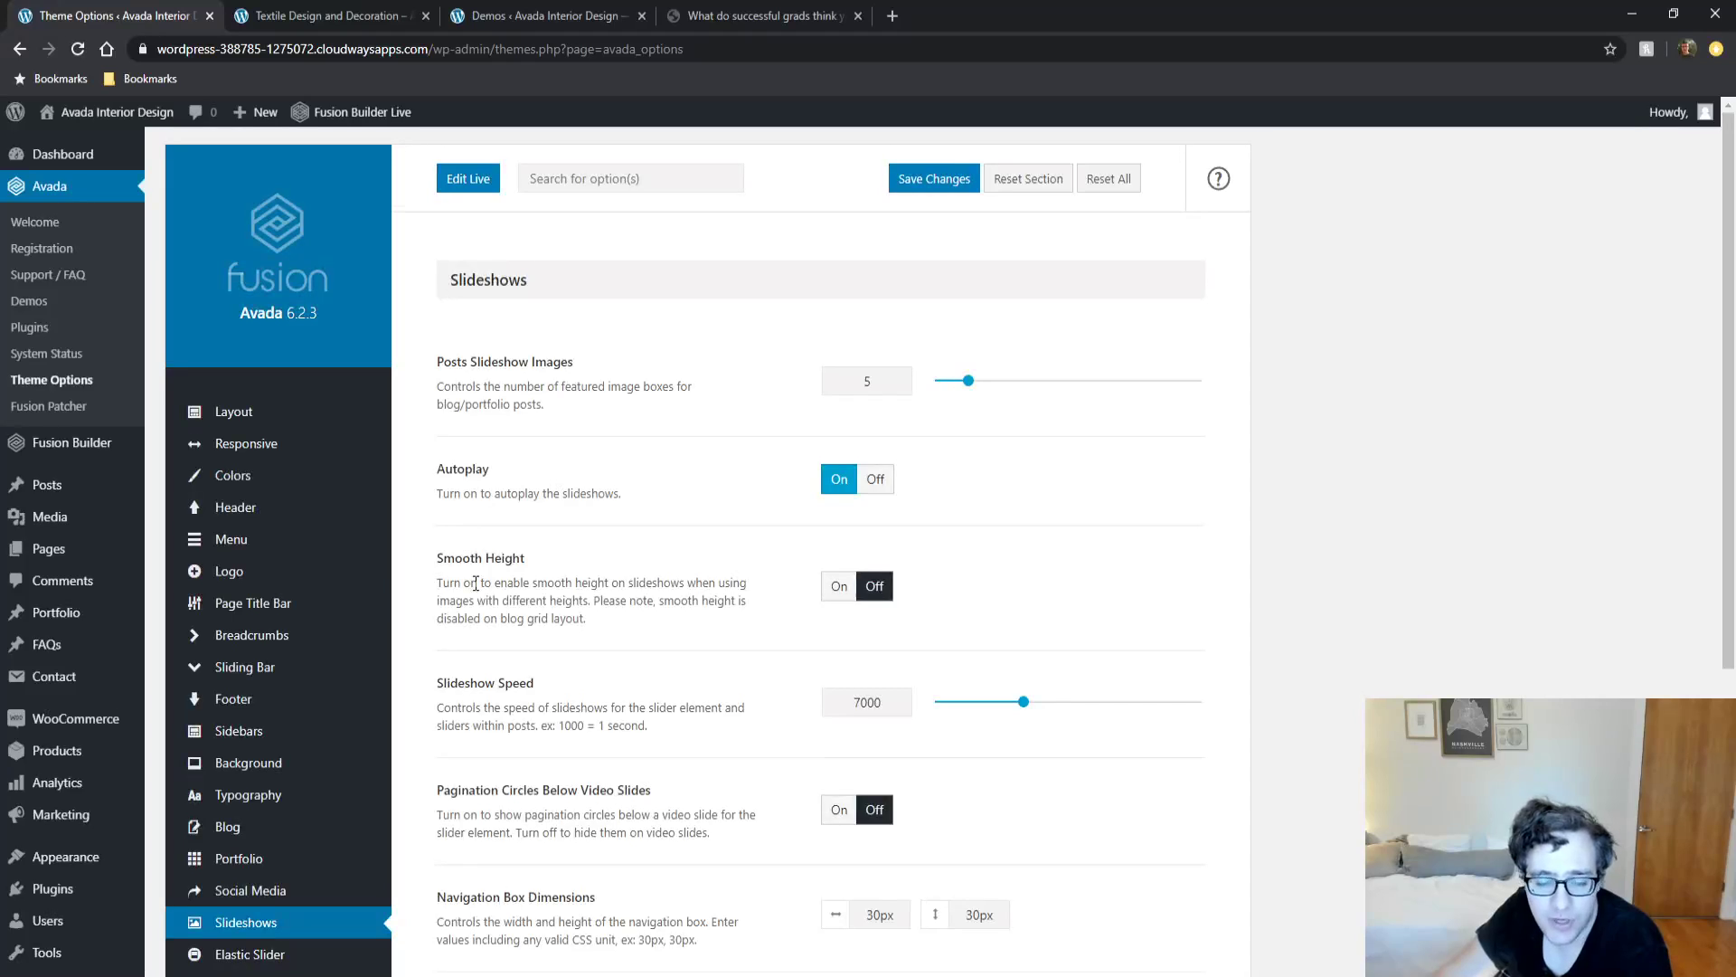
scroll(434, 709, "down", 4)
left_click(276, 579)
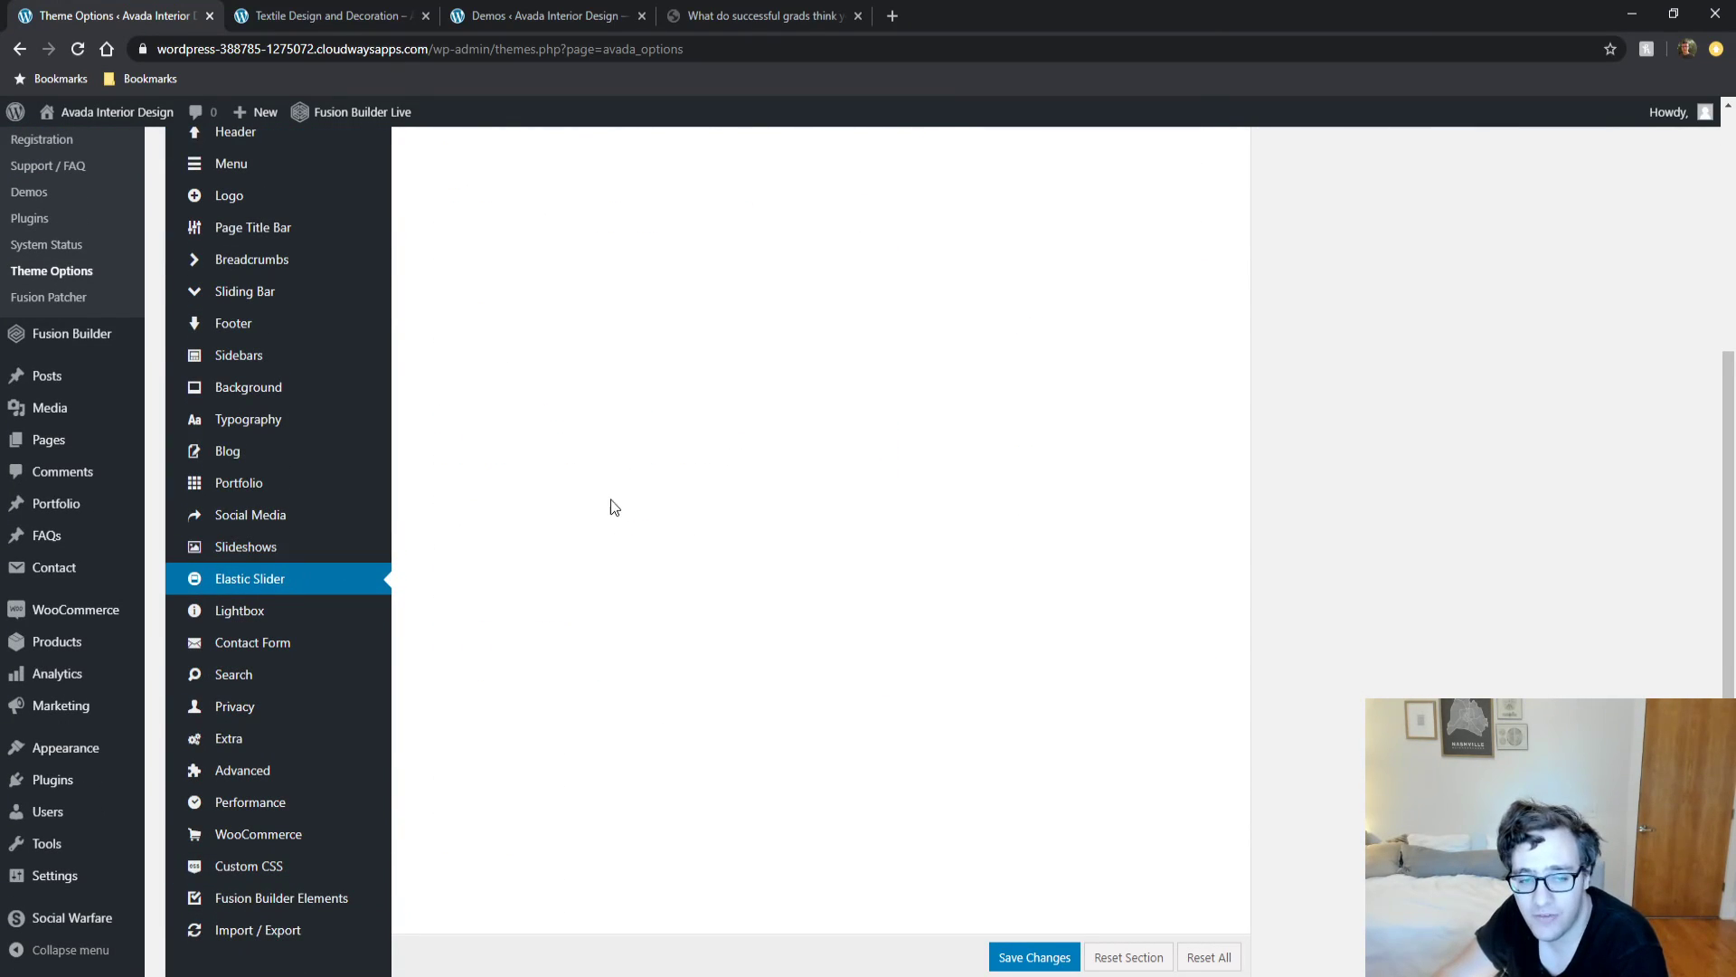
scroll(455, 740, "down", 4)
left_click(658, 975)
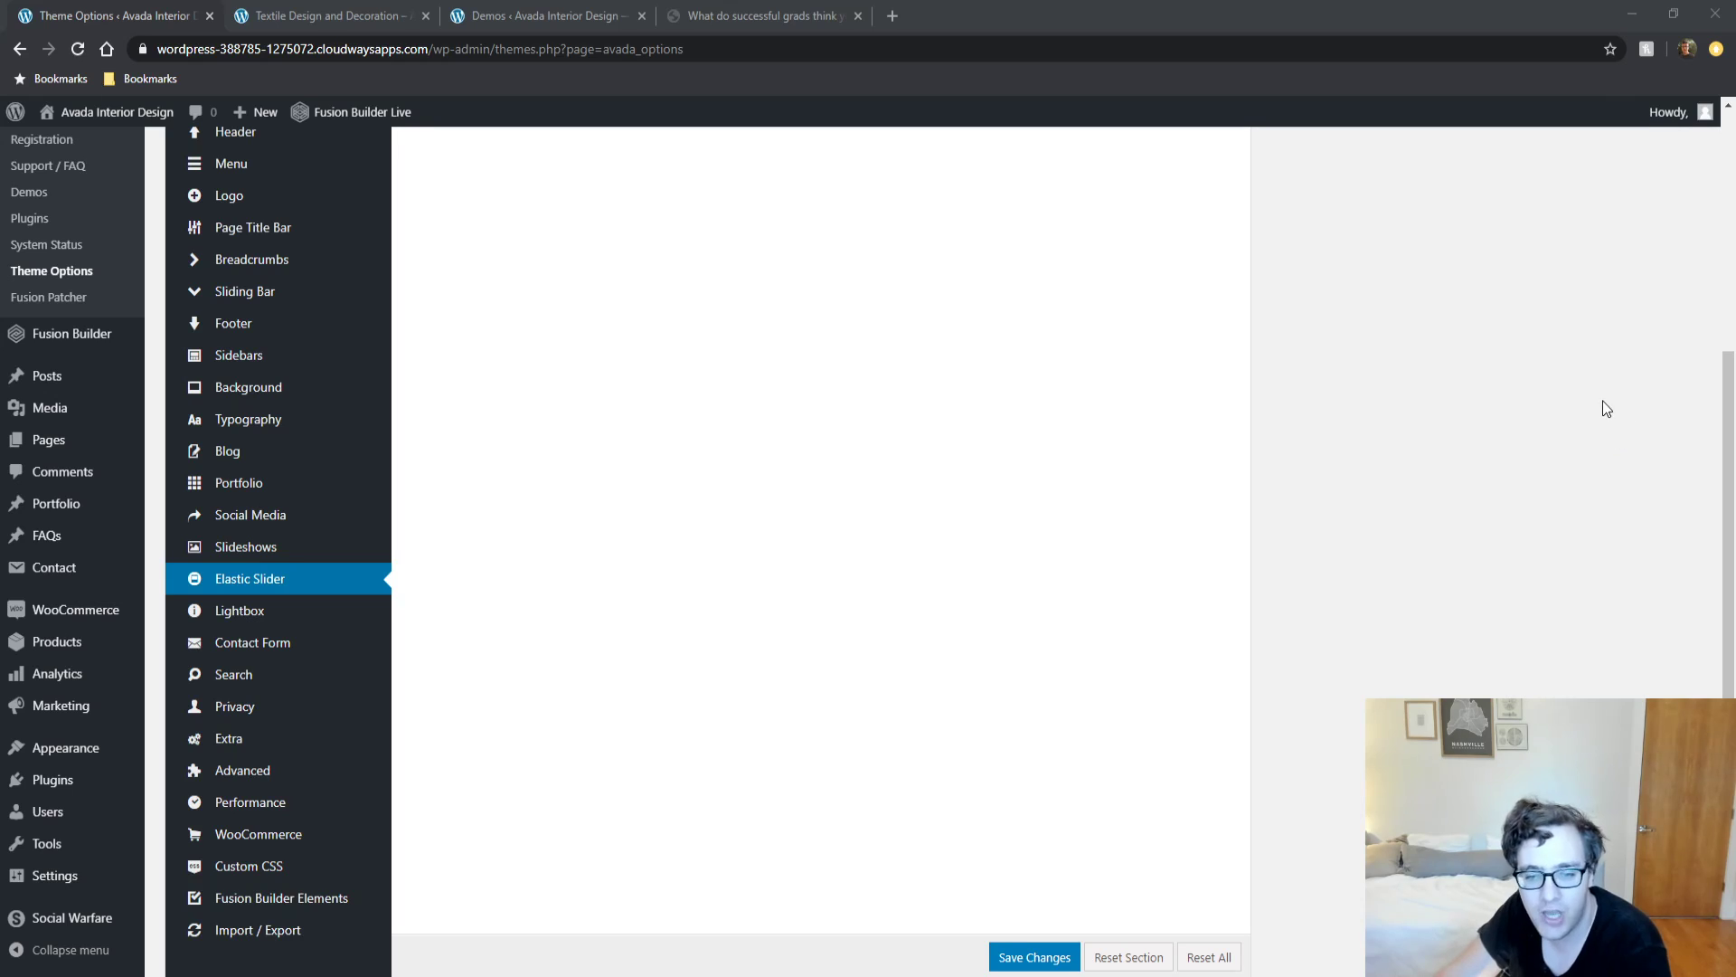
Look through the Search Form settings and the Contact Form settings, including the ReCaptcha options.
left_click(299, 673)
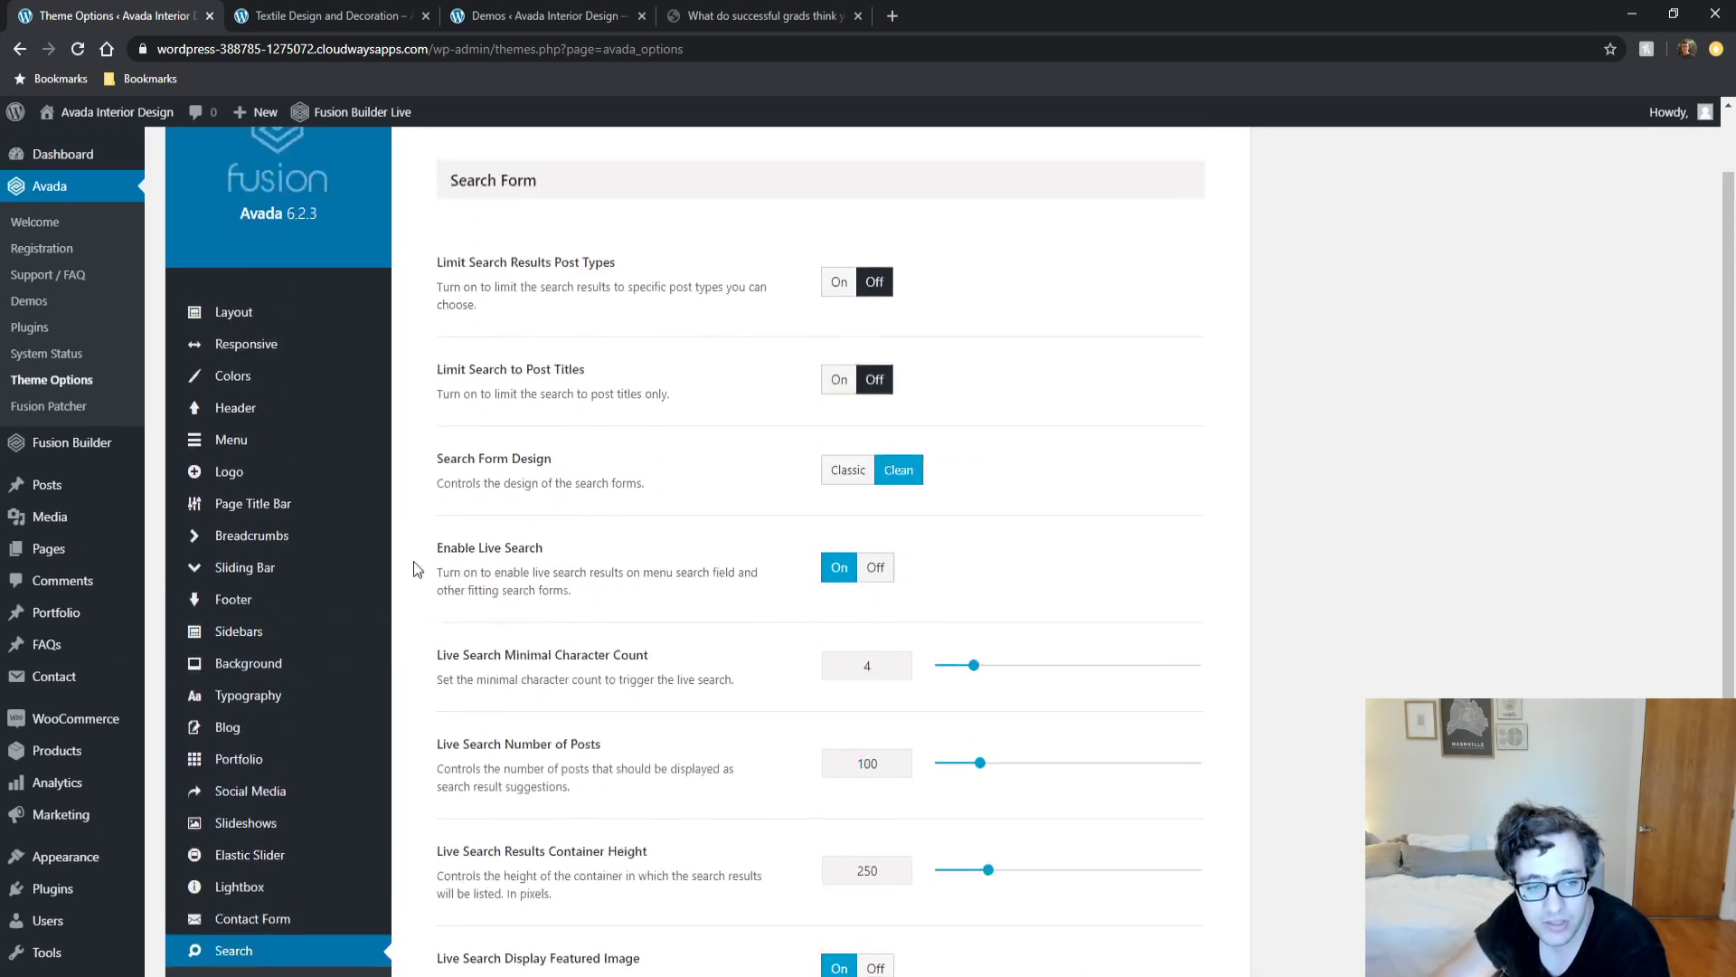
scroll(425, 624, "down", 4)
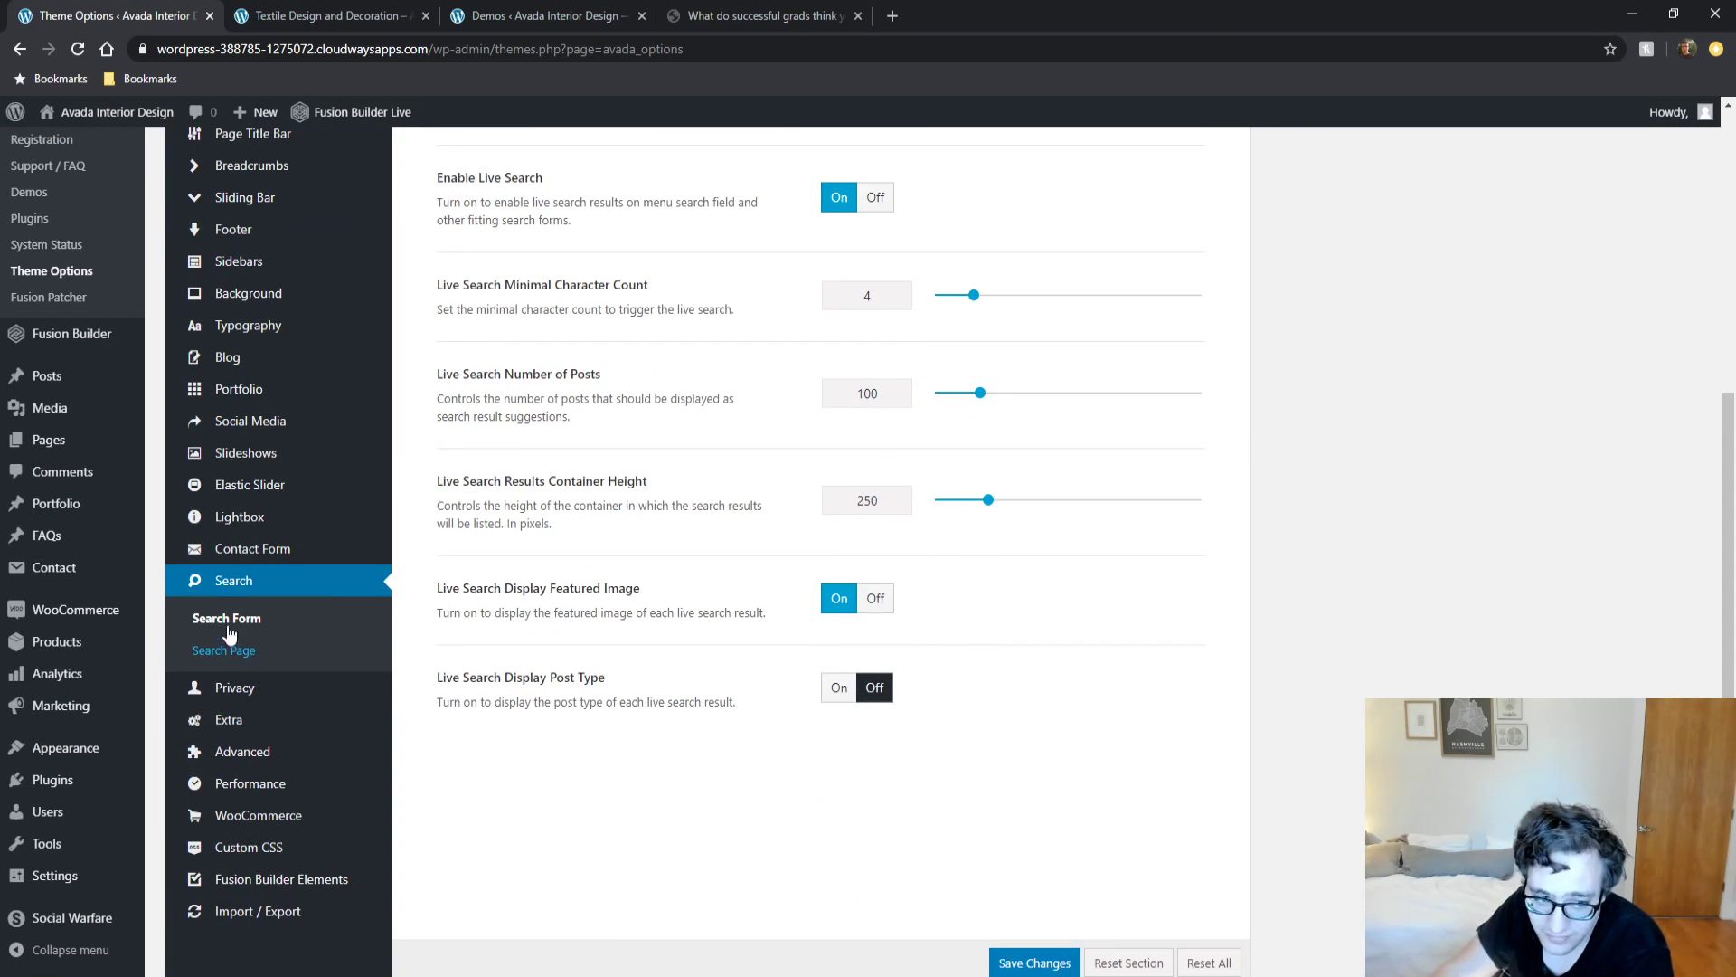
left_click(253, 548)
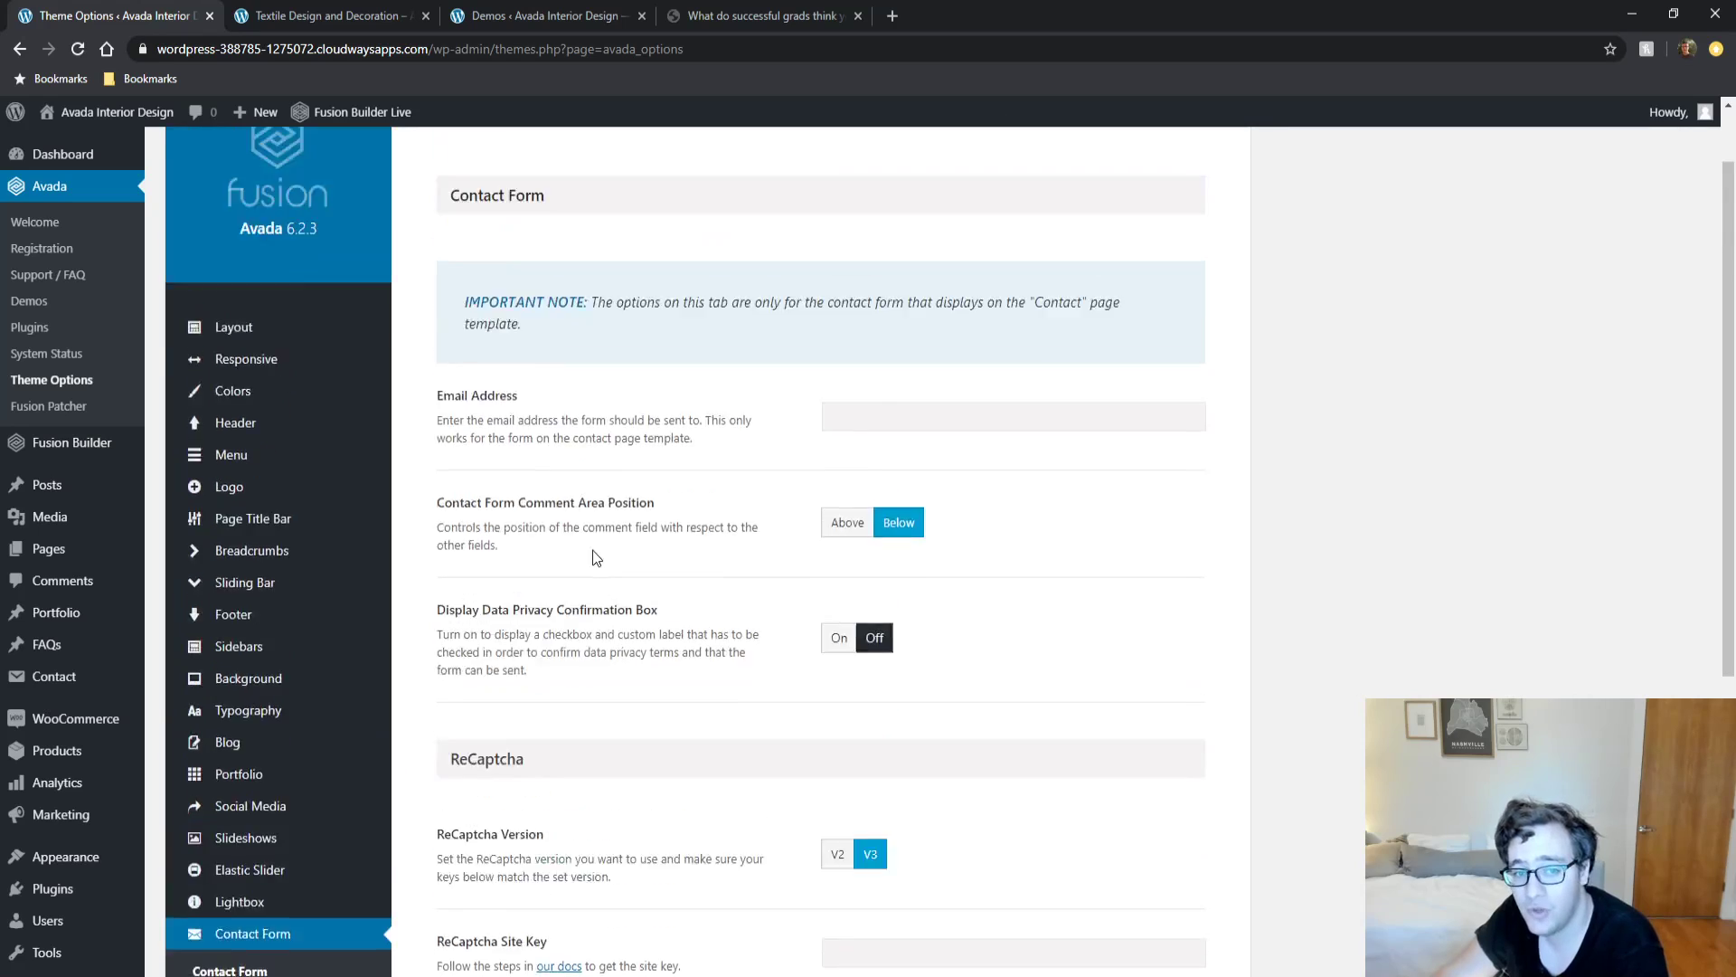
scroll(601, 543, "down", 2)
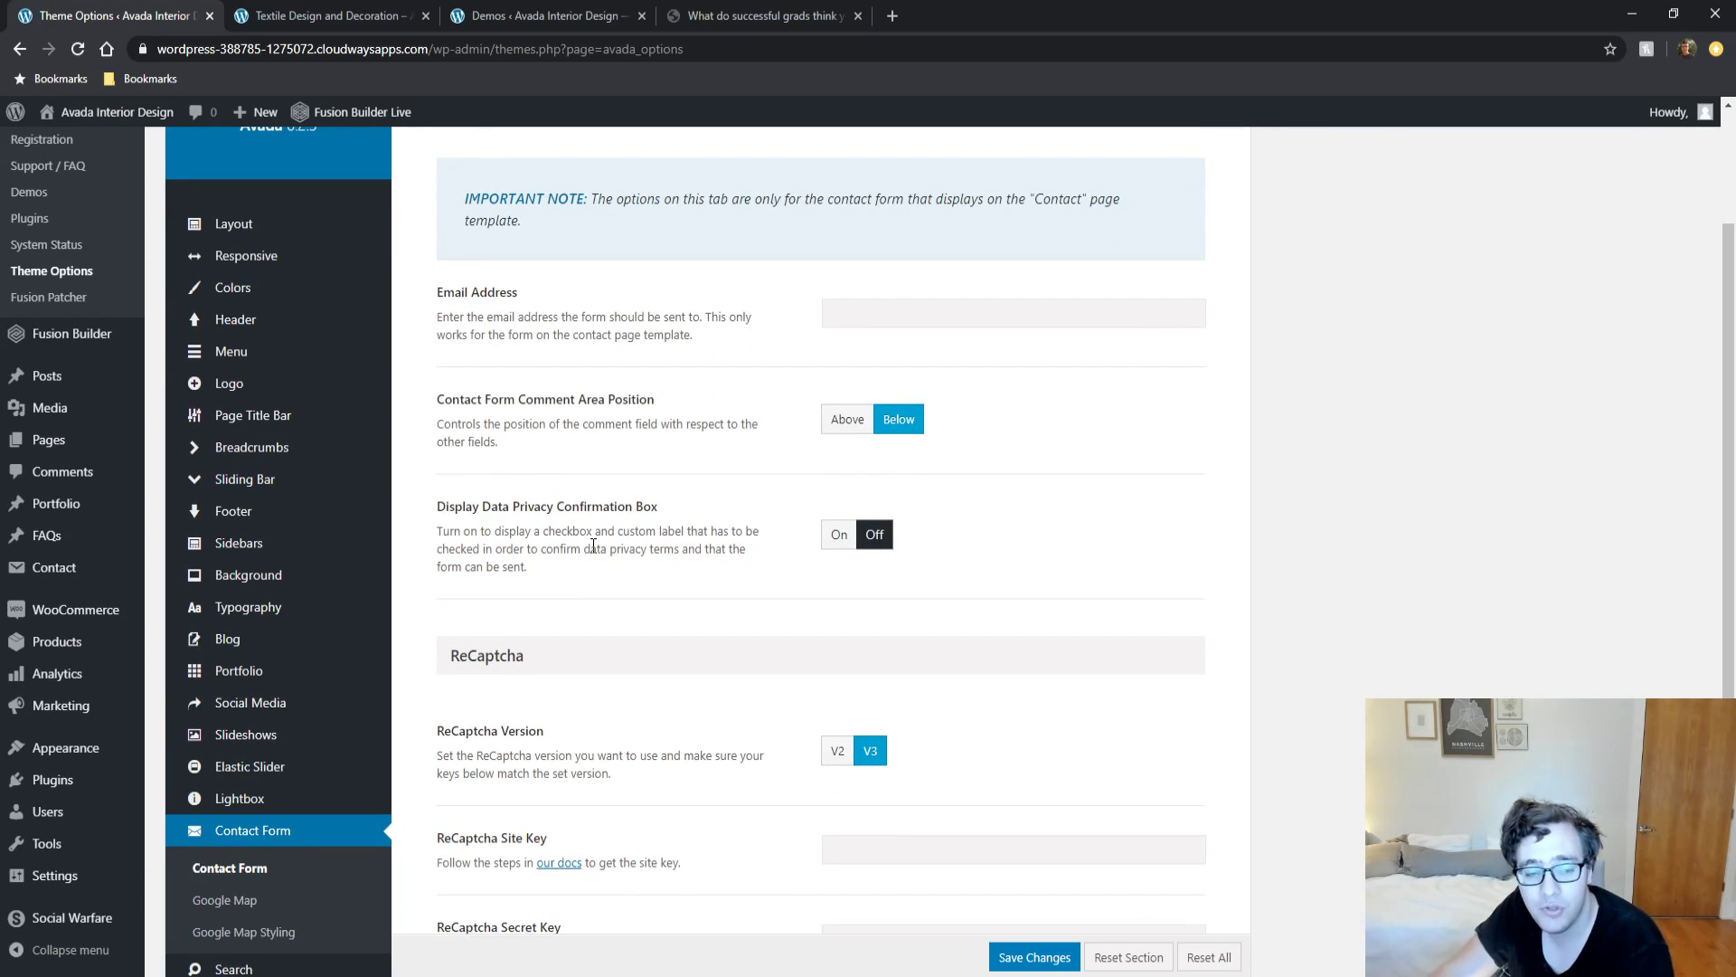
scroll(594, 541, "up", 1)
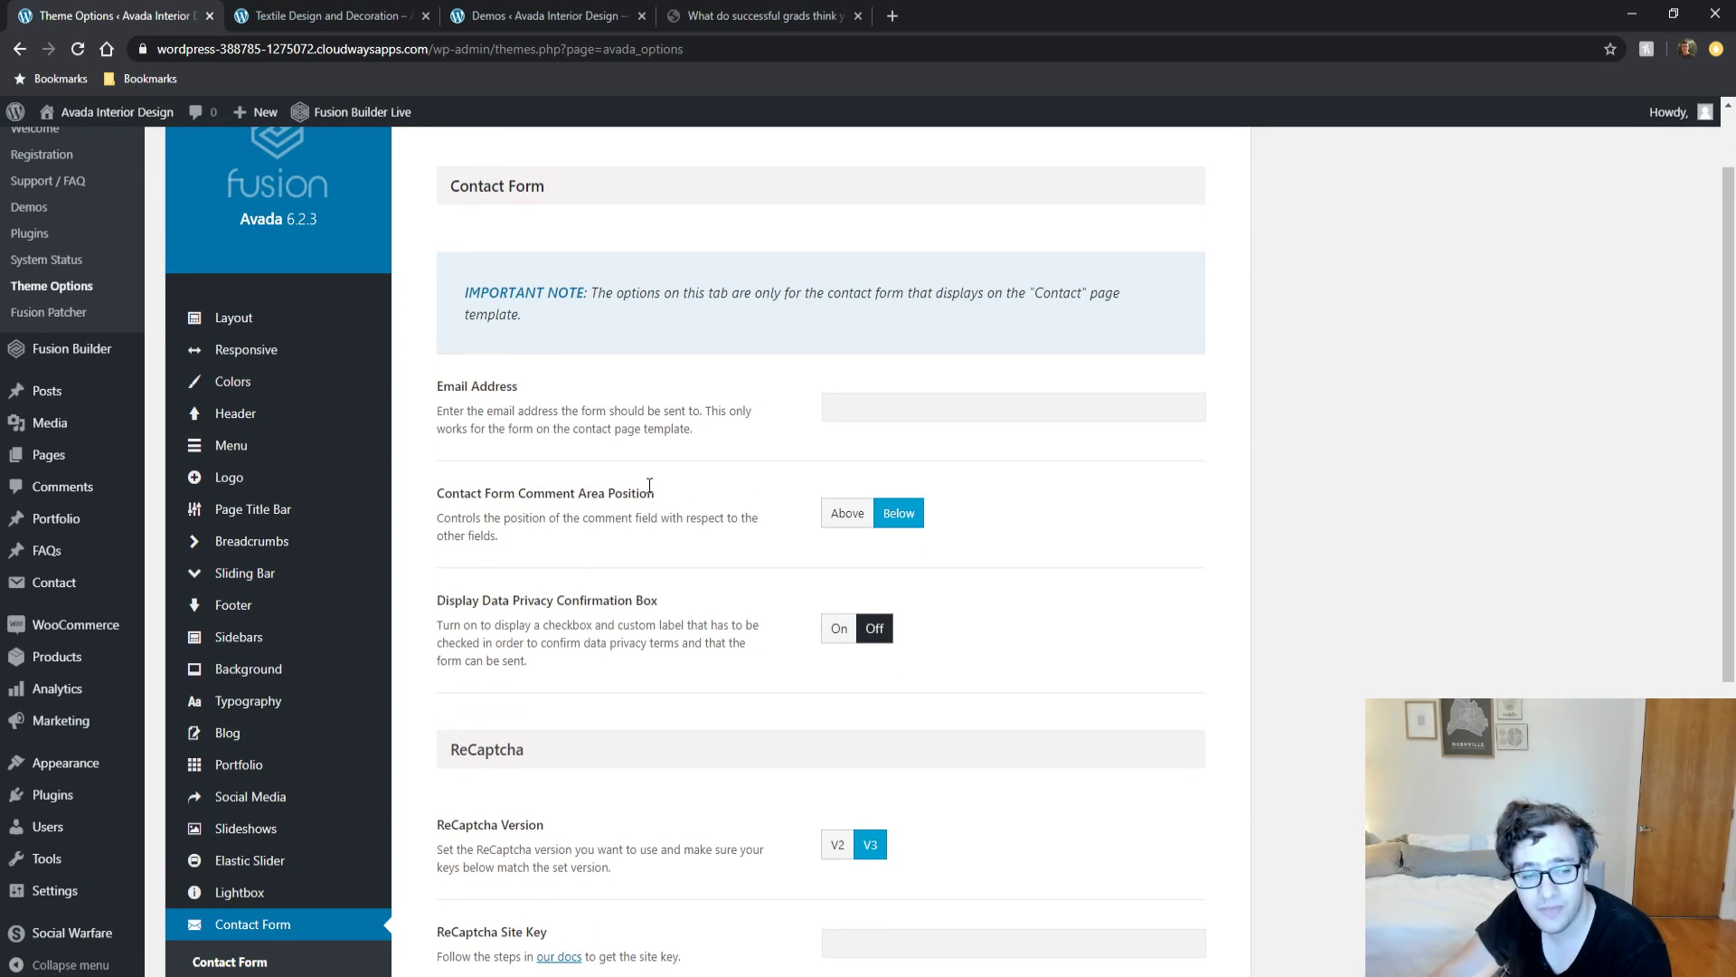
Review the contact form's Email Address description and ReCaptcha options, and view the Google Map settings.
left_click_drag(707, 431, 583, 412)
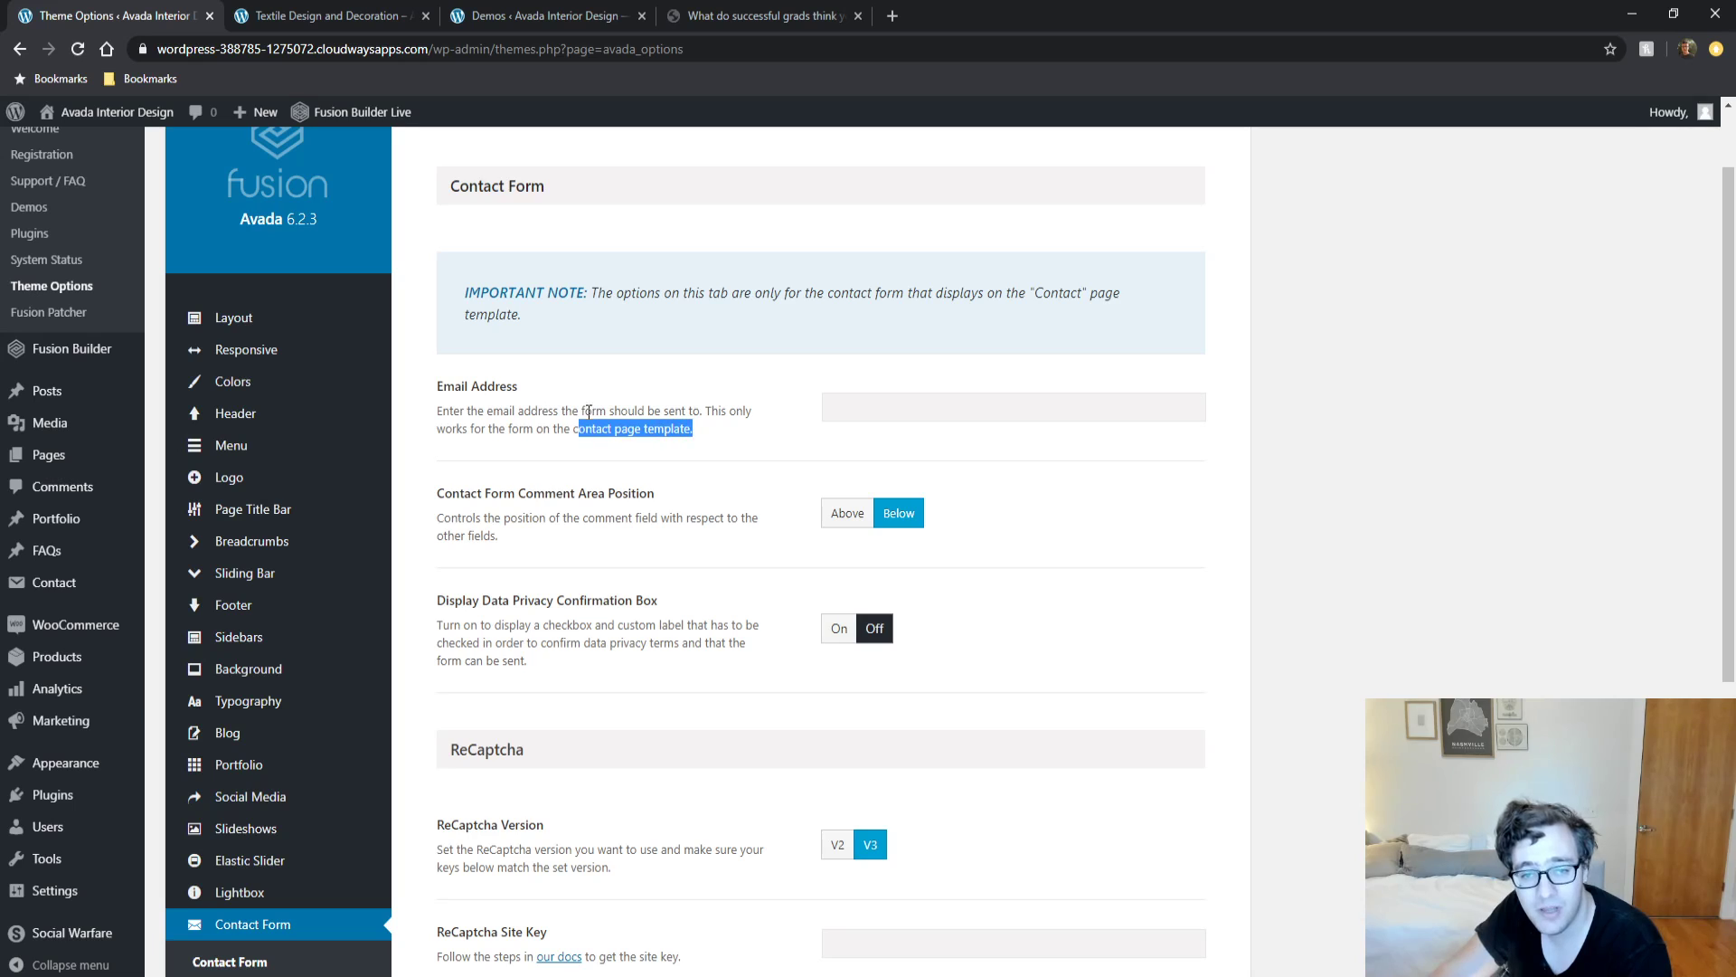
double_click(597, 410)
left_click(611, 428)
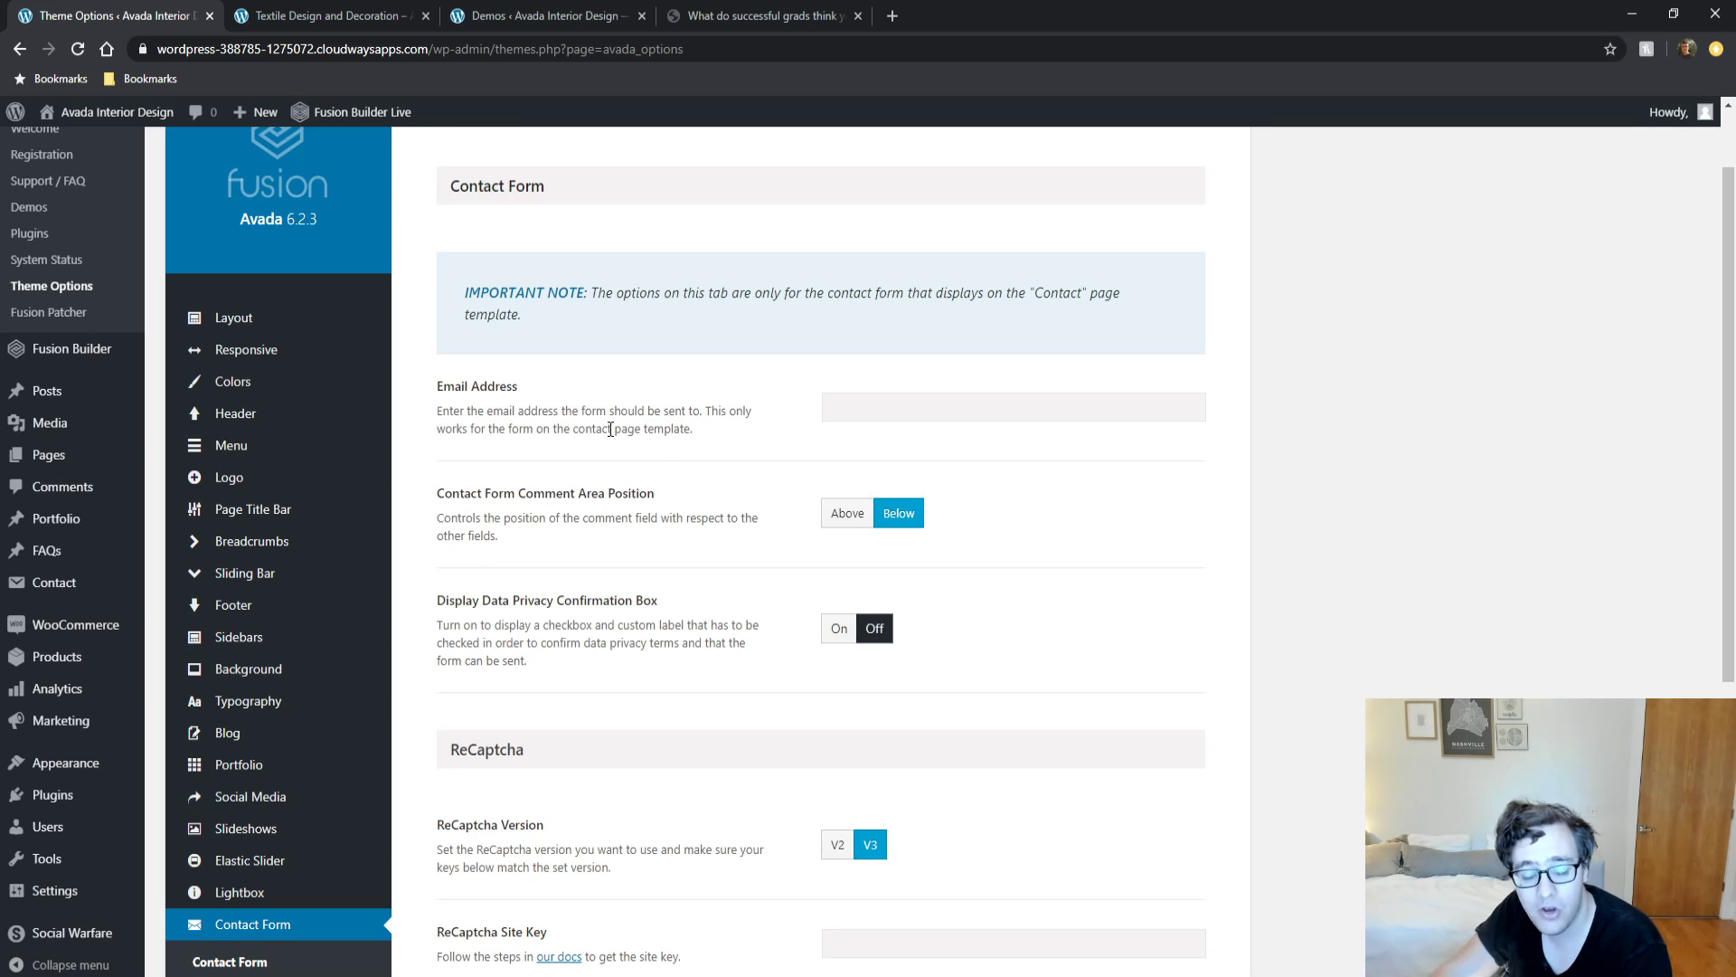
scroll(638, 481, "down", 5)
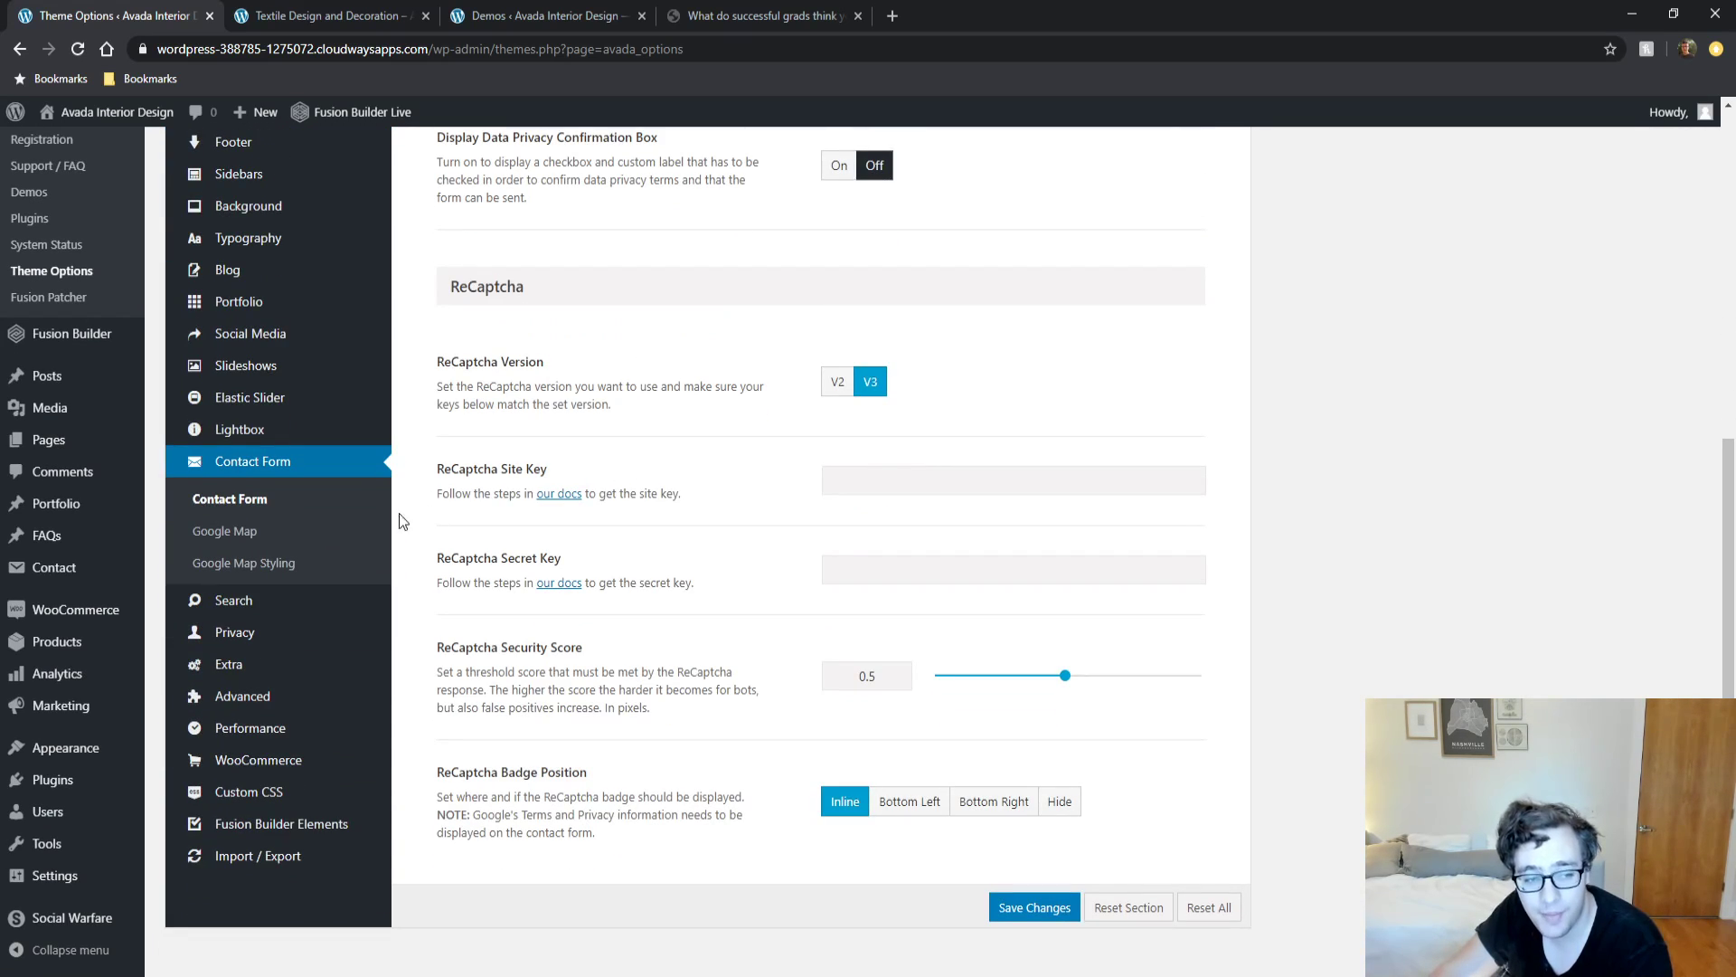
left_click(226, 531)
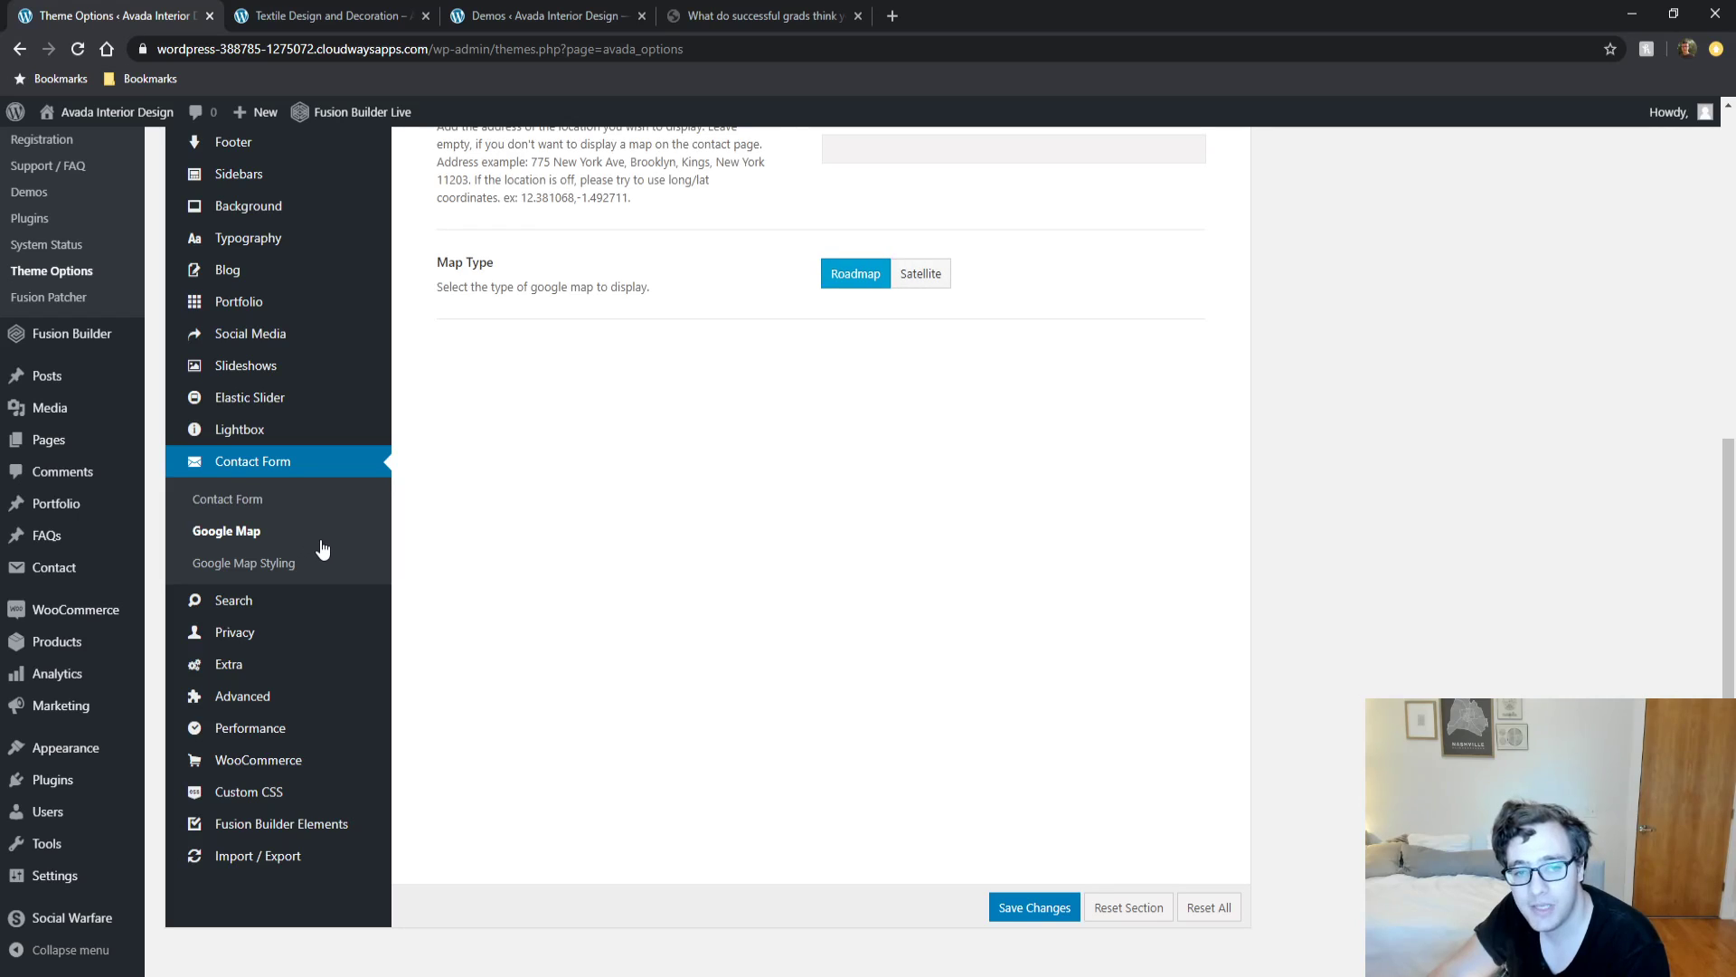
Look through the Search Page layout settings and the Search Form settings, including the live search options.
left_click(238, 600)
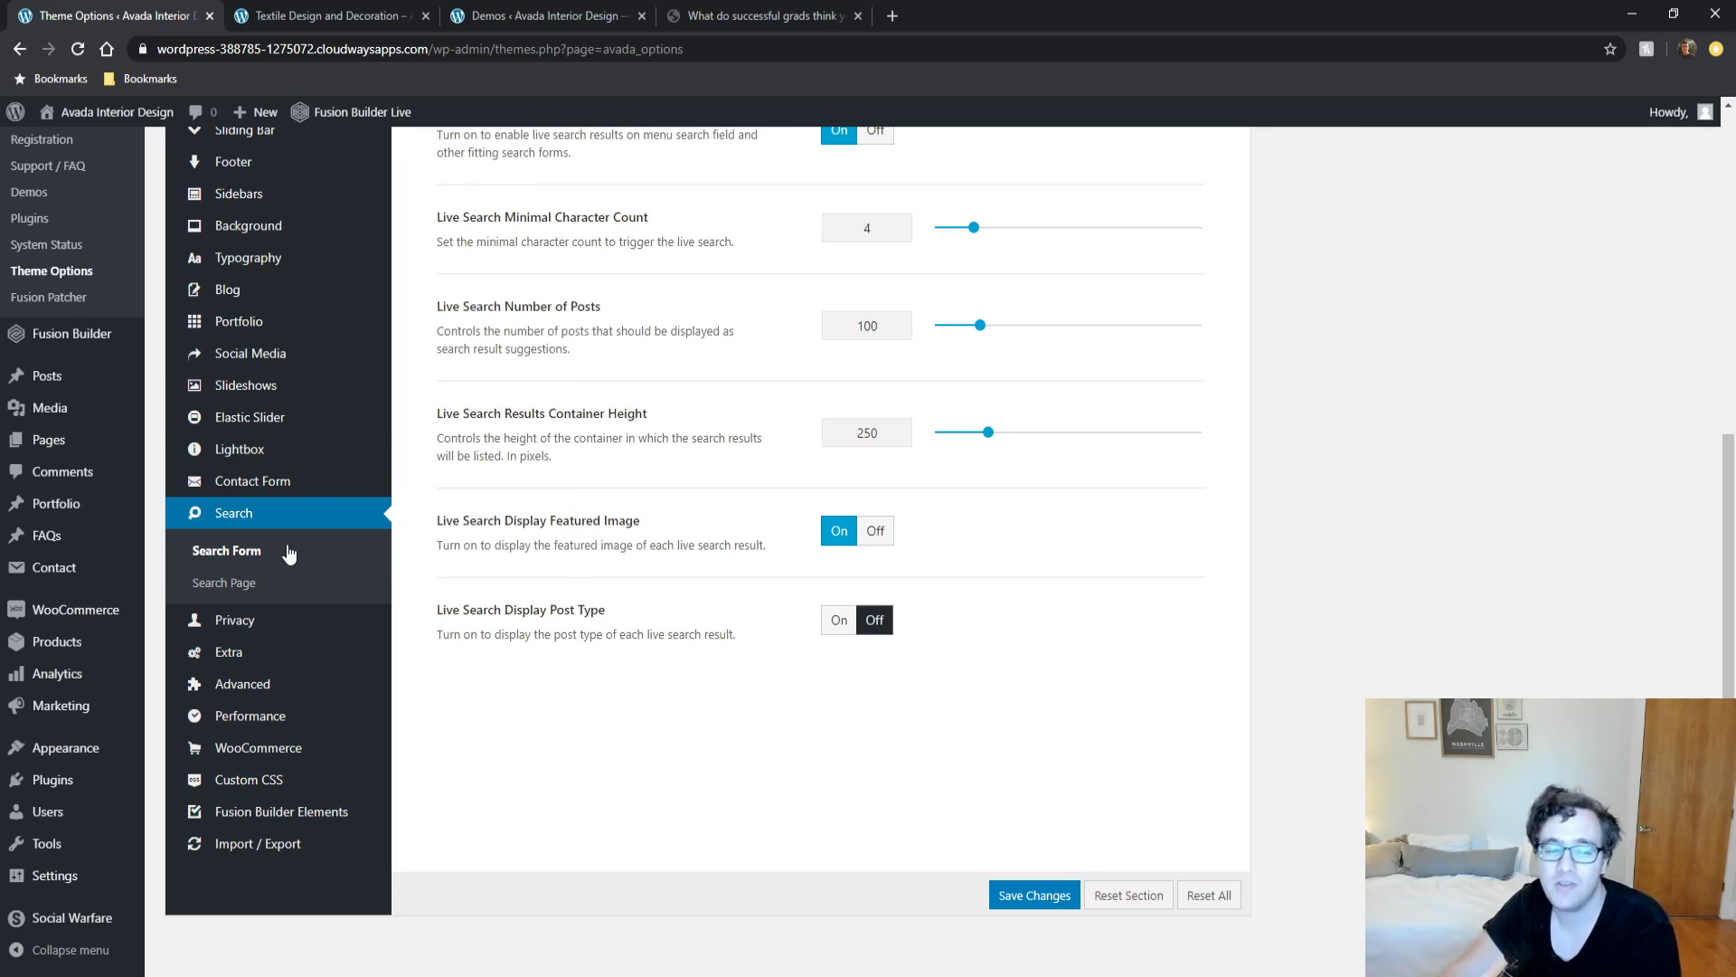
left_click(247, 584)
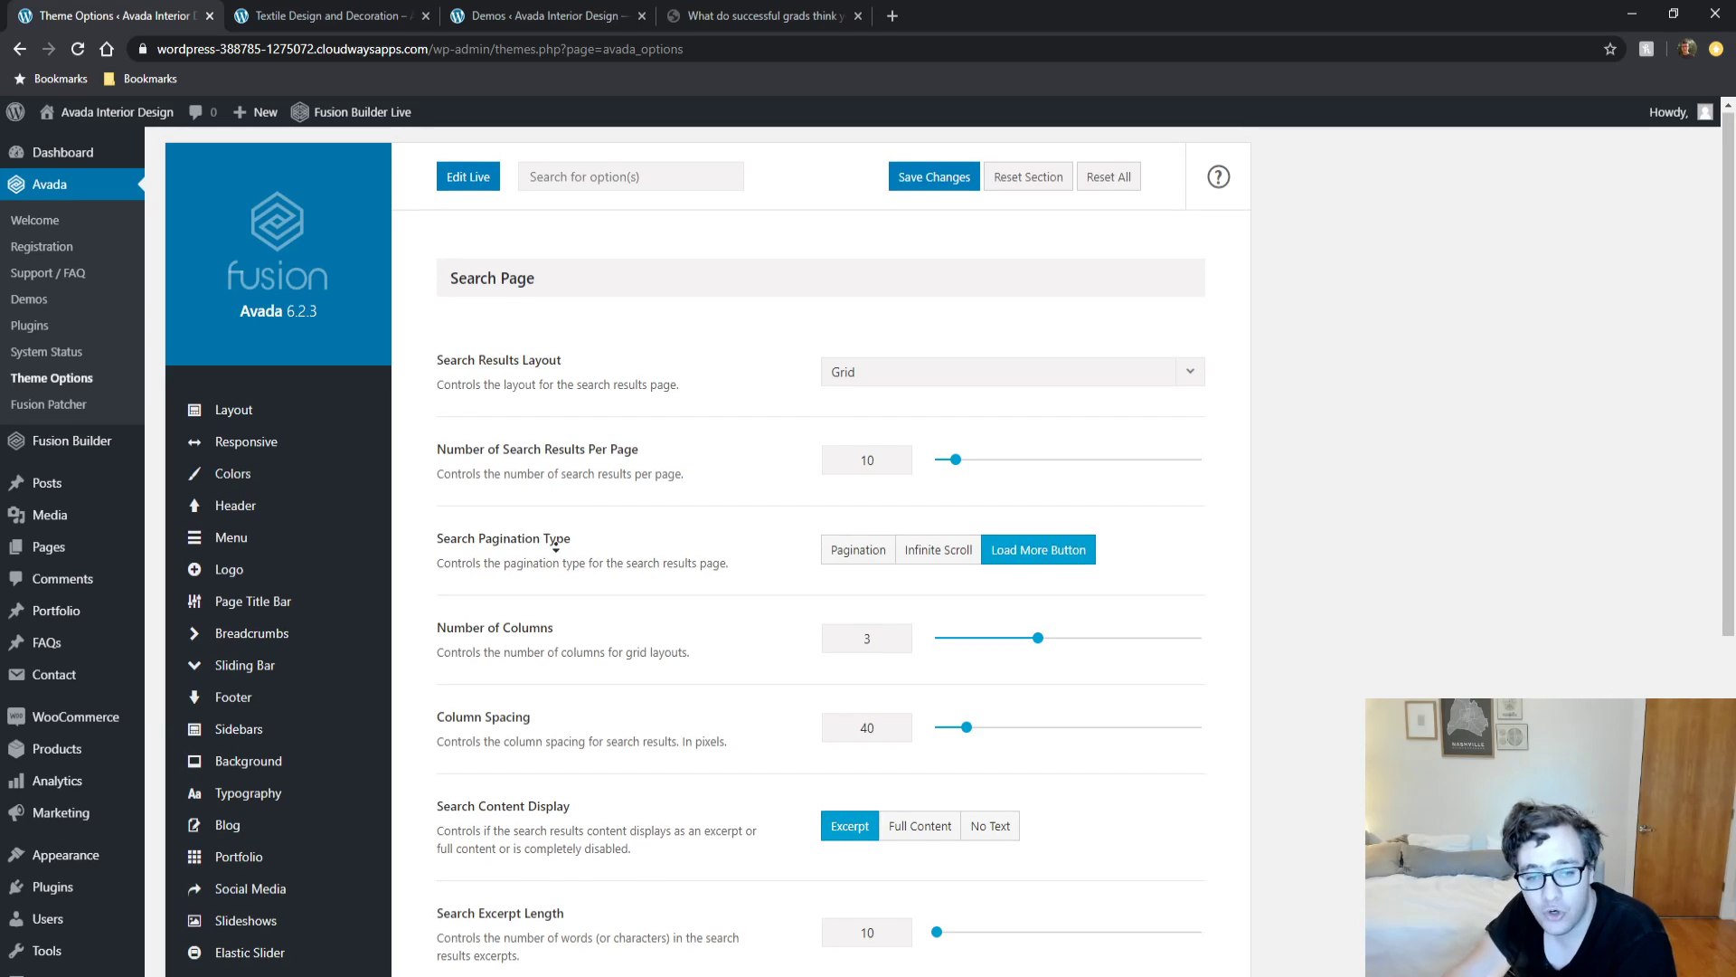
scroll(558, 542, "down", 6)
left_click(233, 543)
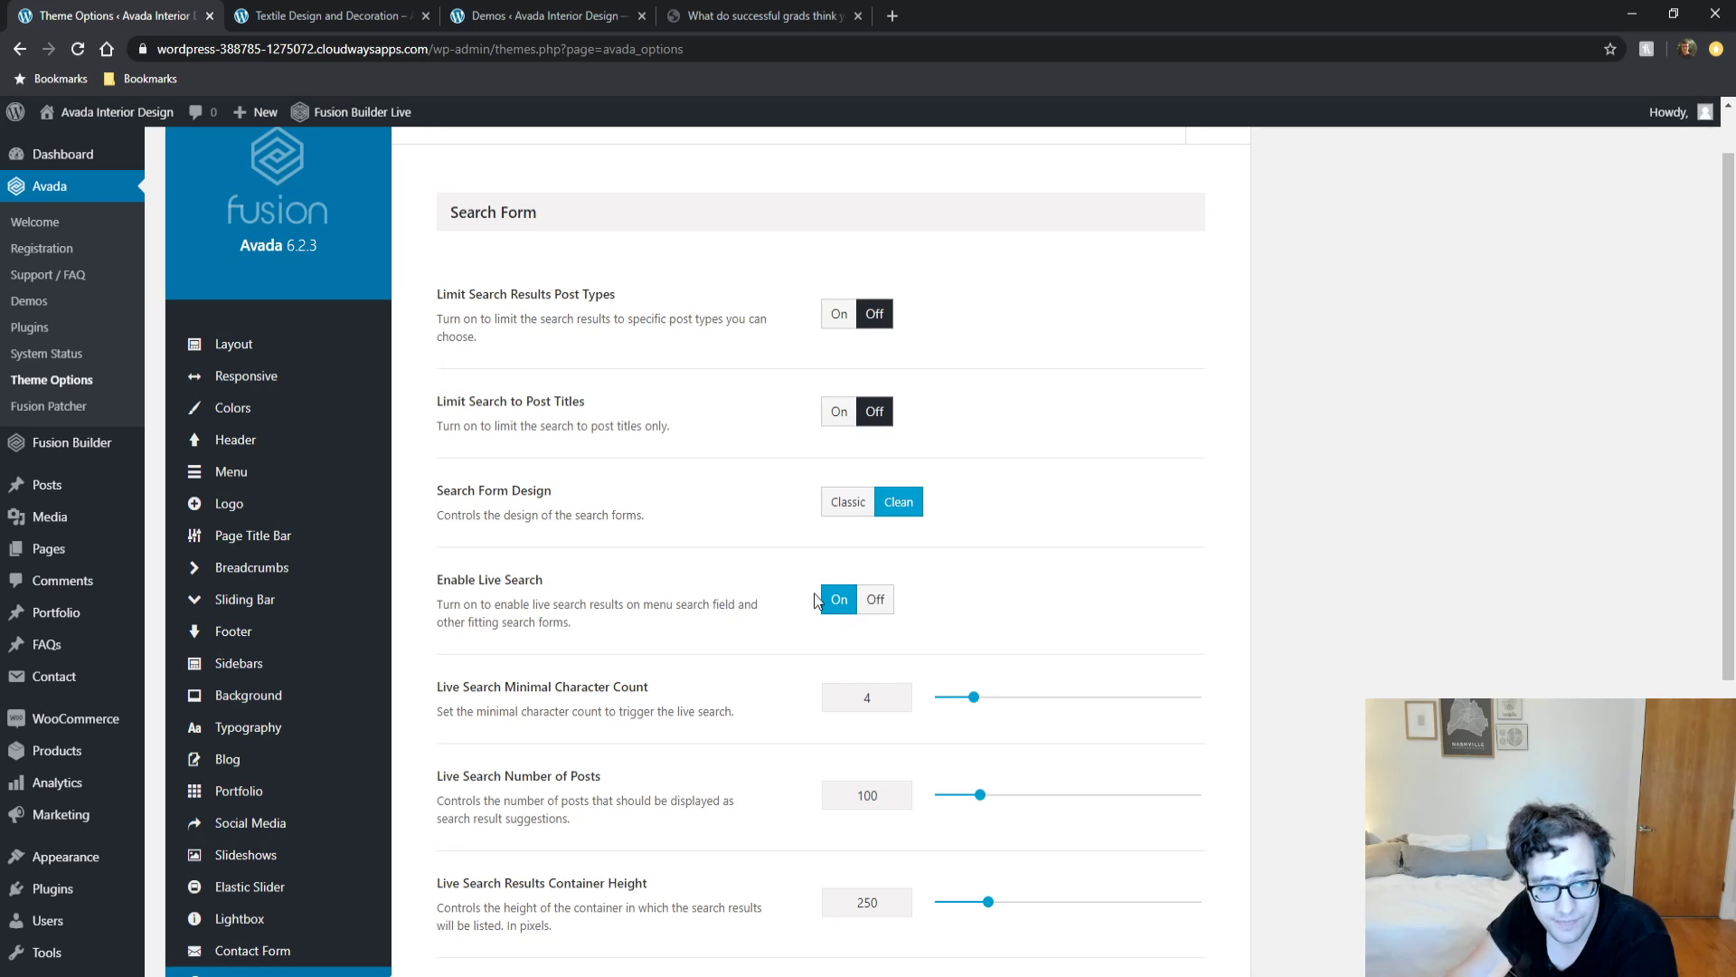
scroll(618, 564, "down", 5)
Set the Google & Font Awesome Fonts Mode to Local in the Privacy settings.
left_click(294, 613)
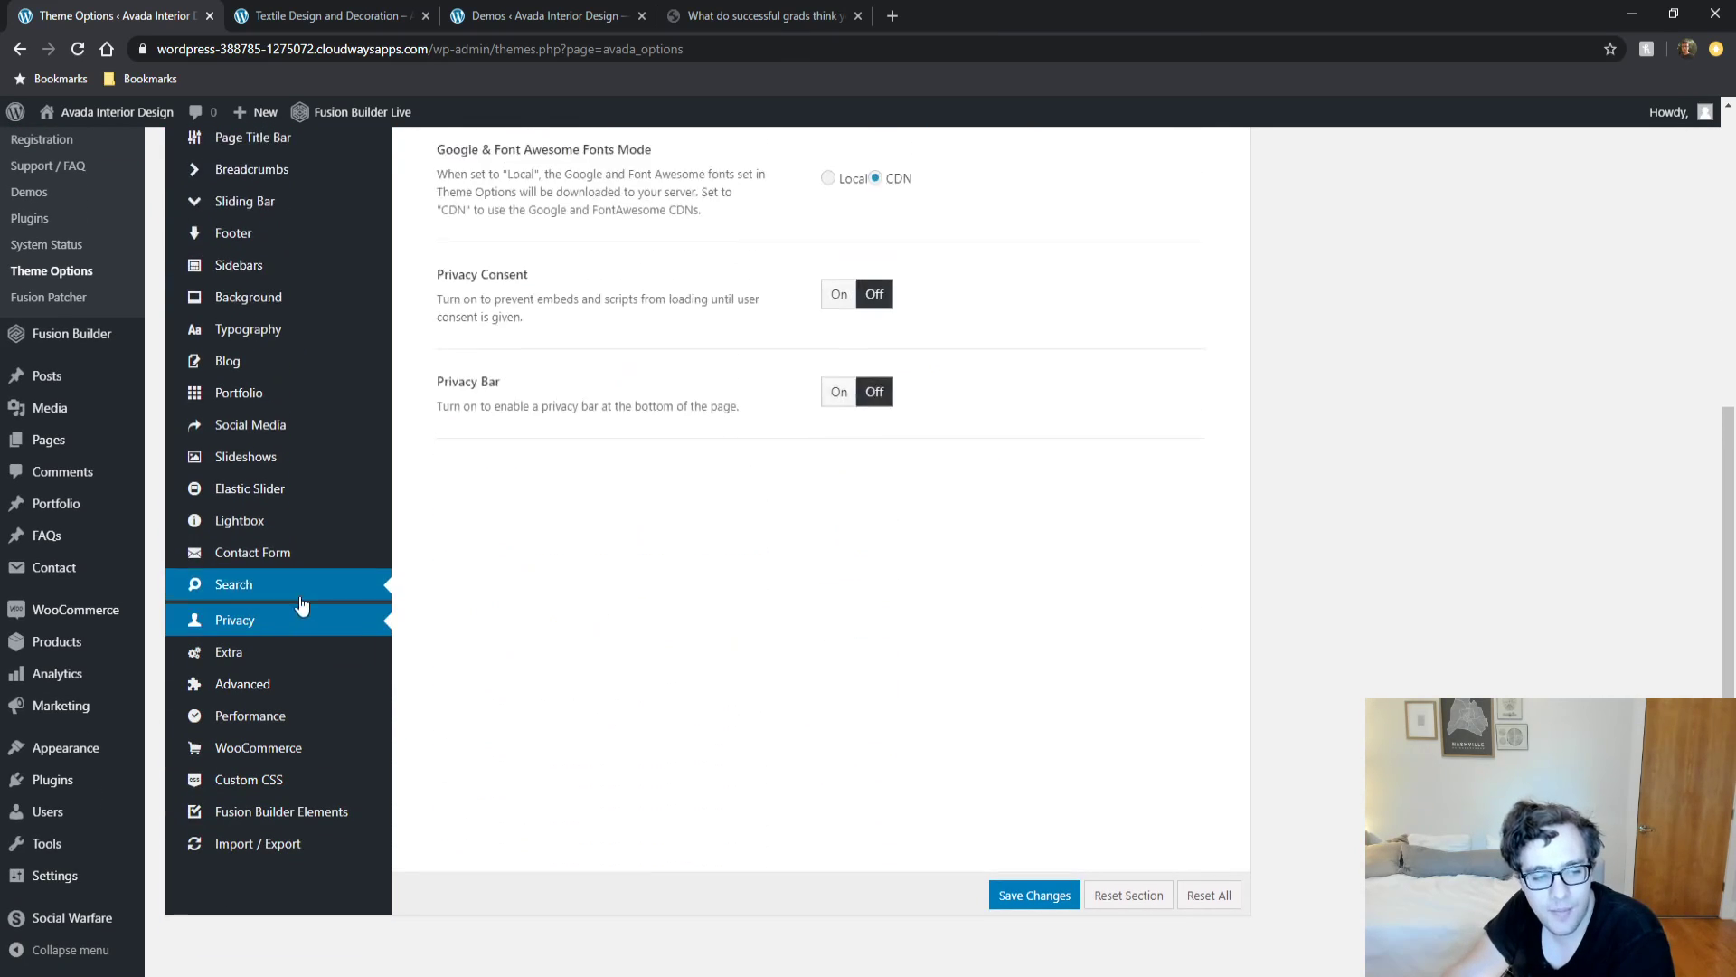
scroll(558, 534, "up", 2)
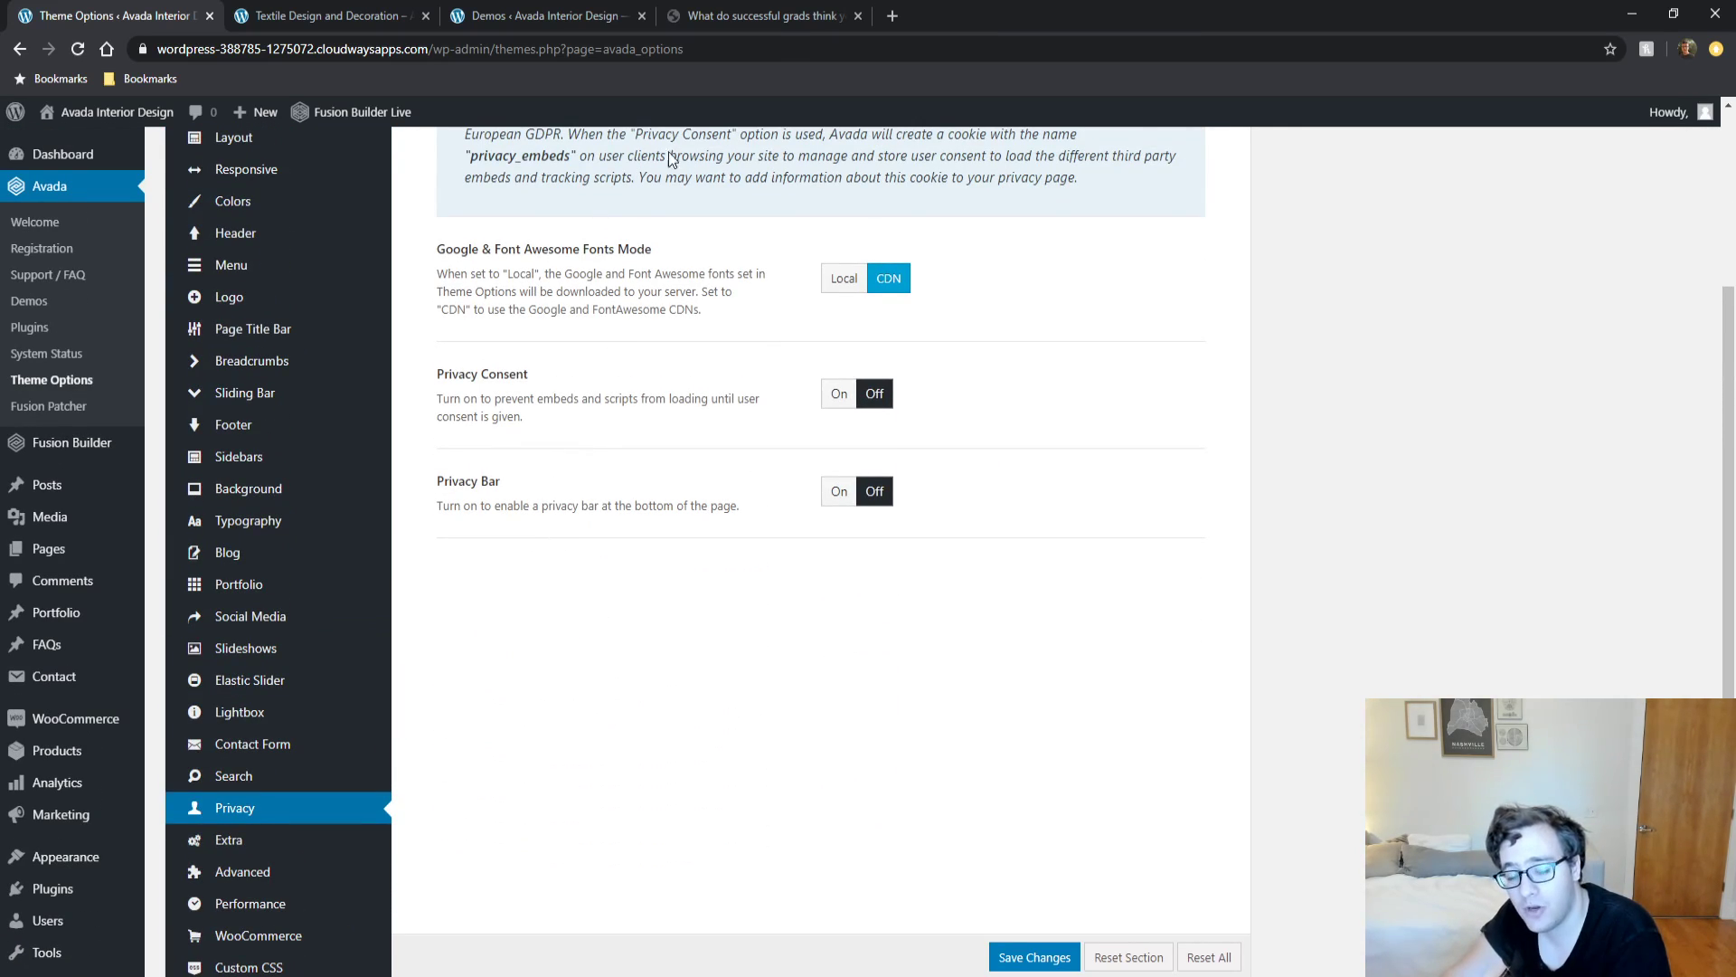
left_click(850, 279)
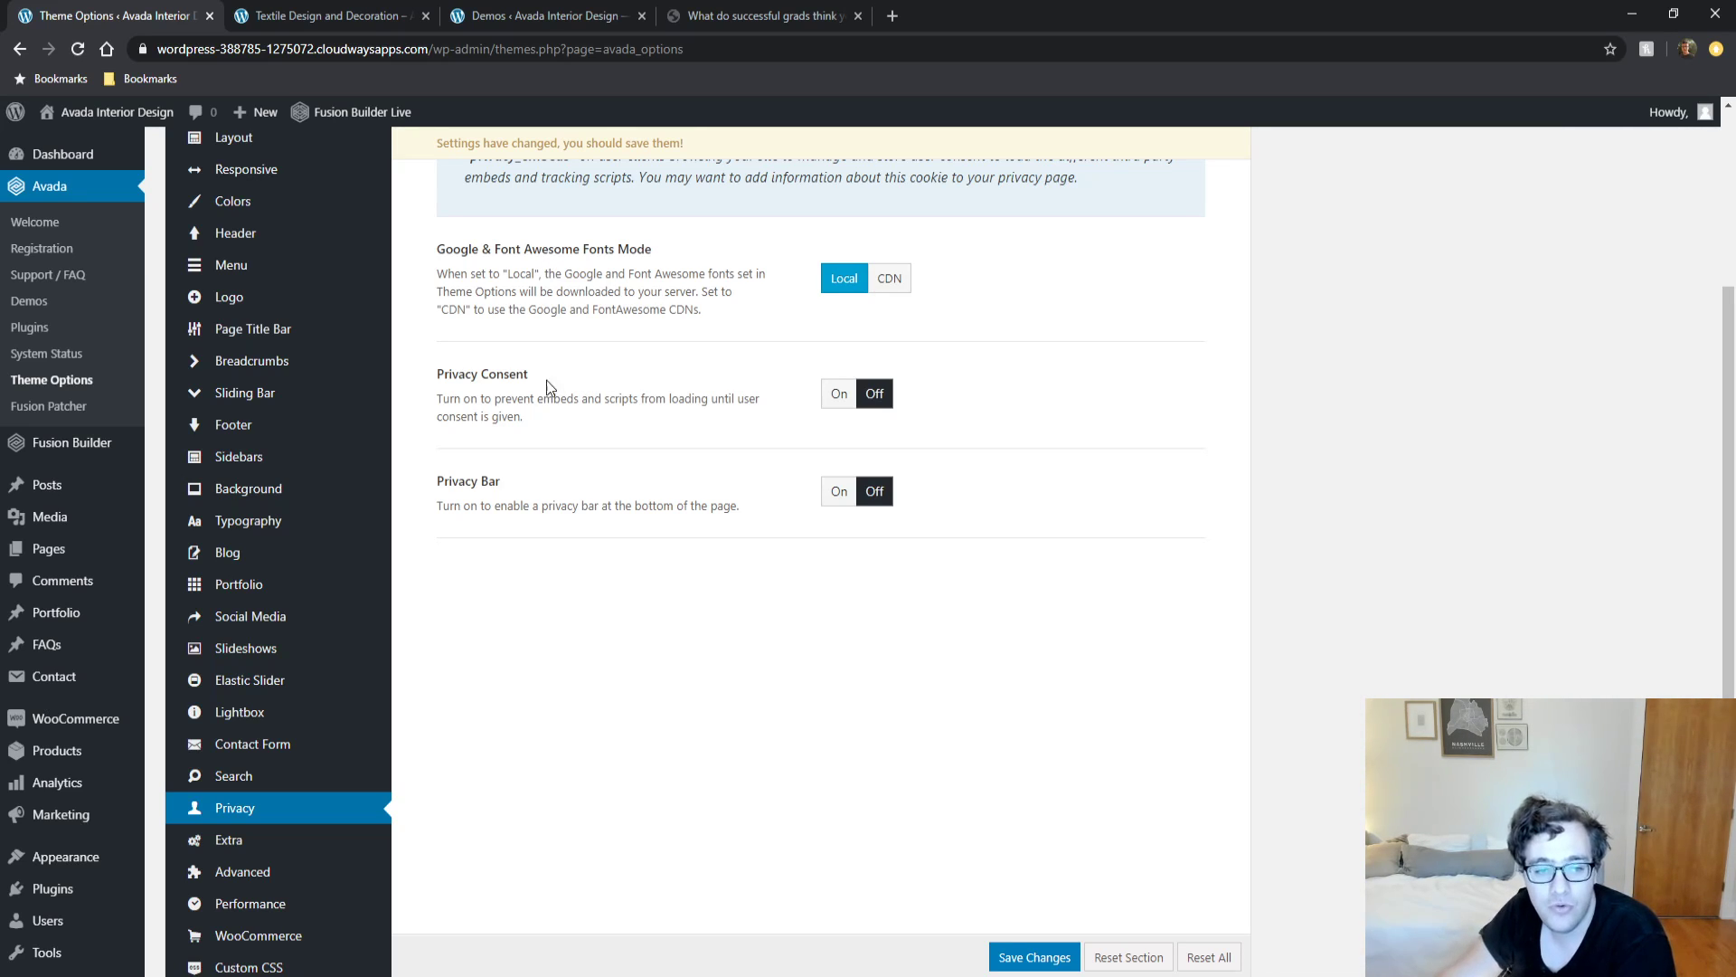
Turn on Privacy Consent to examine its cookie expiration and consent type options, and switch it back off.
left_click_drag(552, 388, 799, 406)
left_click_drag(480, 398, 556, 436)
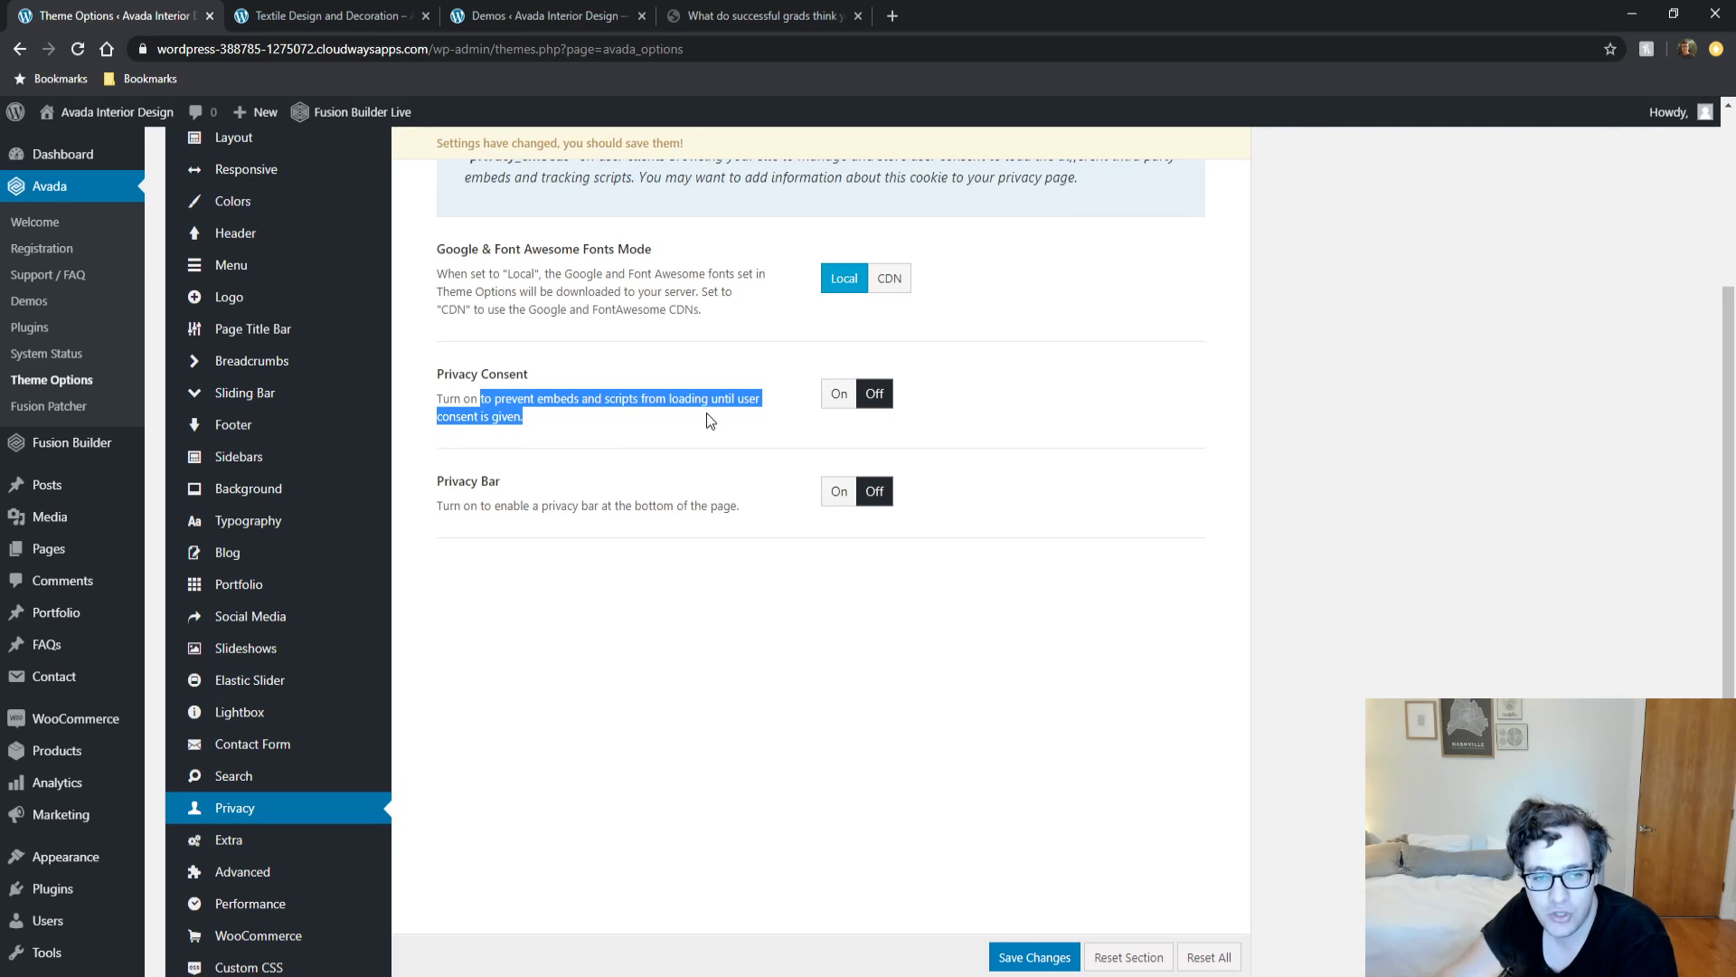
left_click(737, 416)
left_click(839, 395)
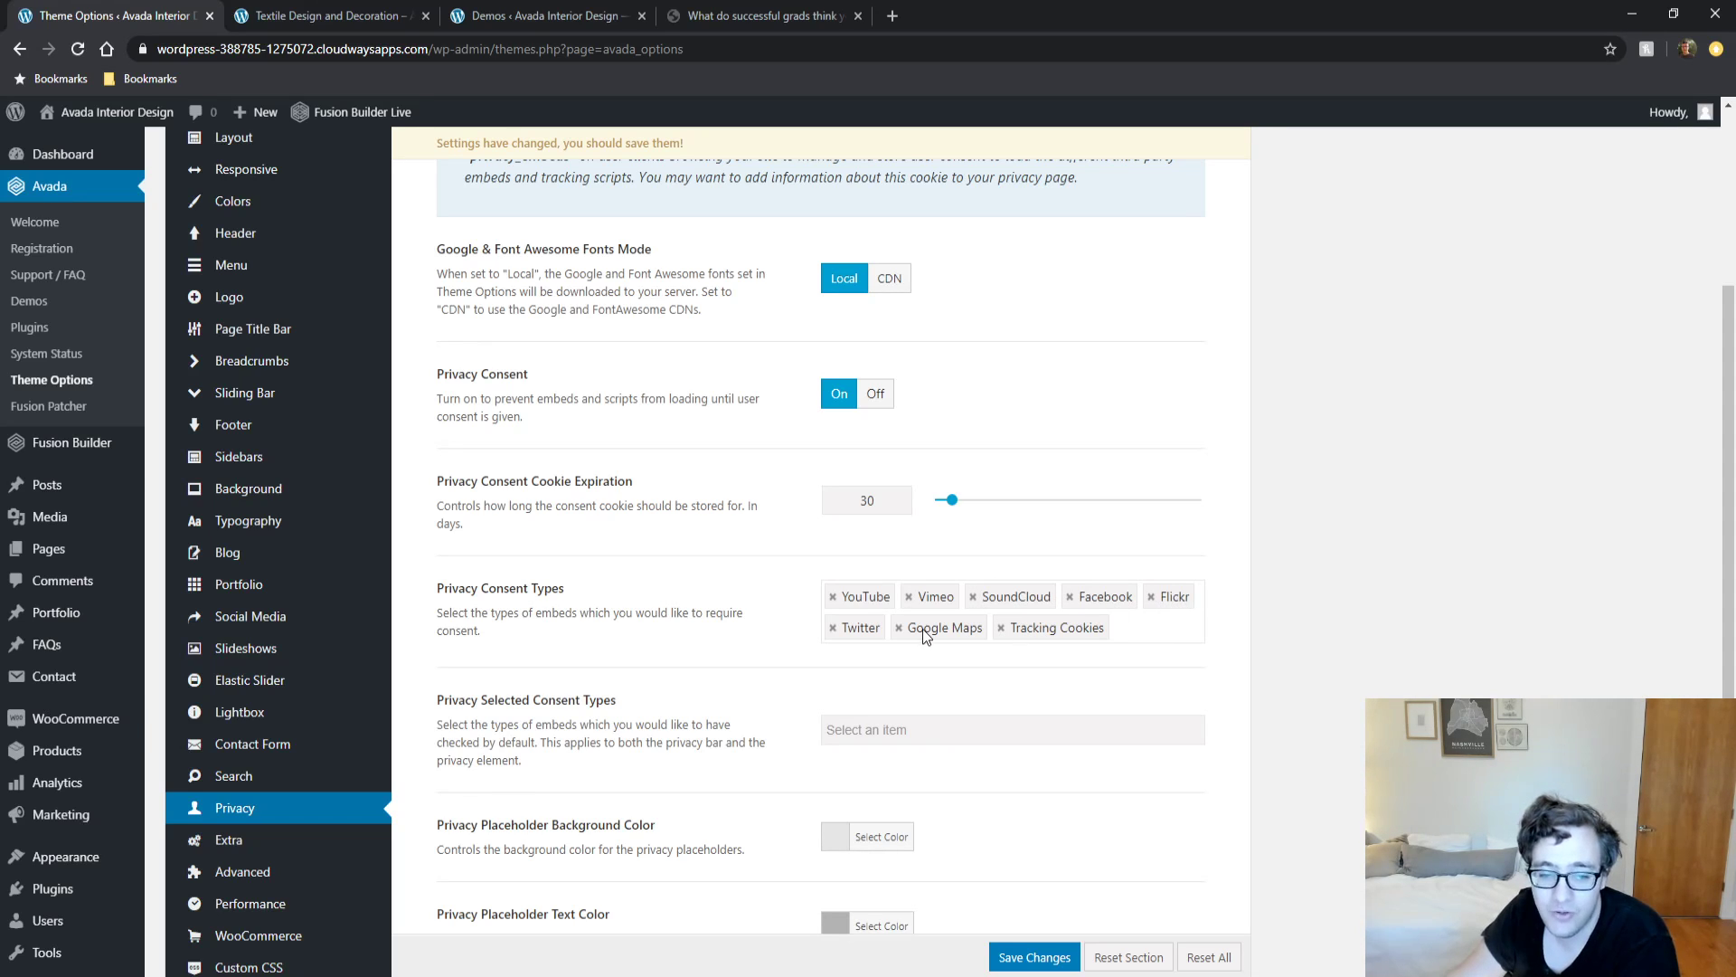
left_click(1165, 635)
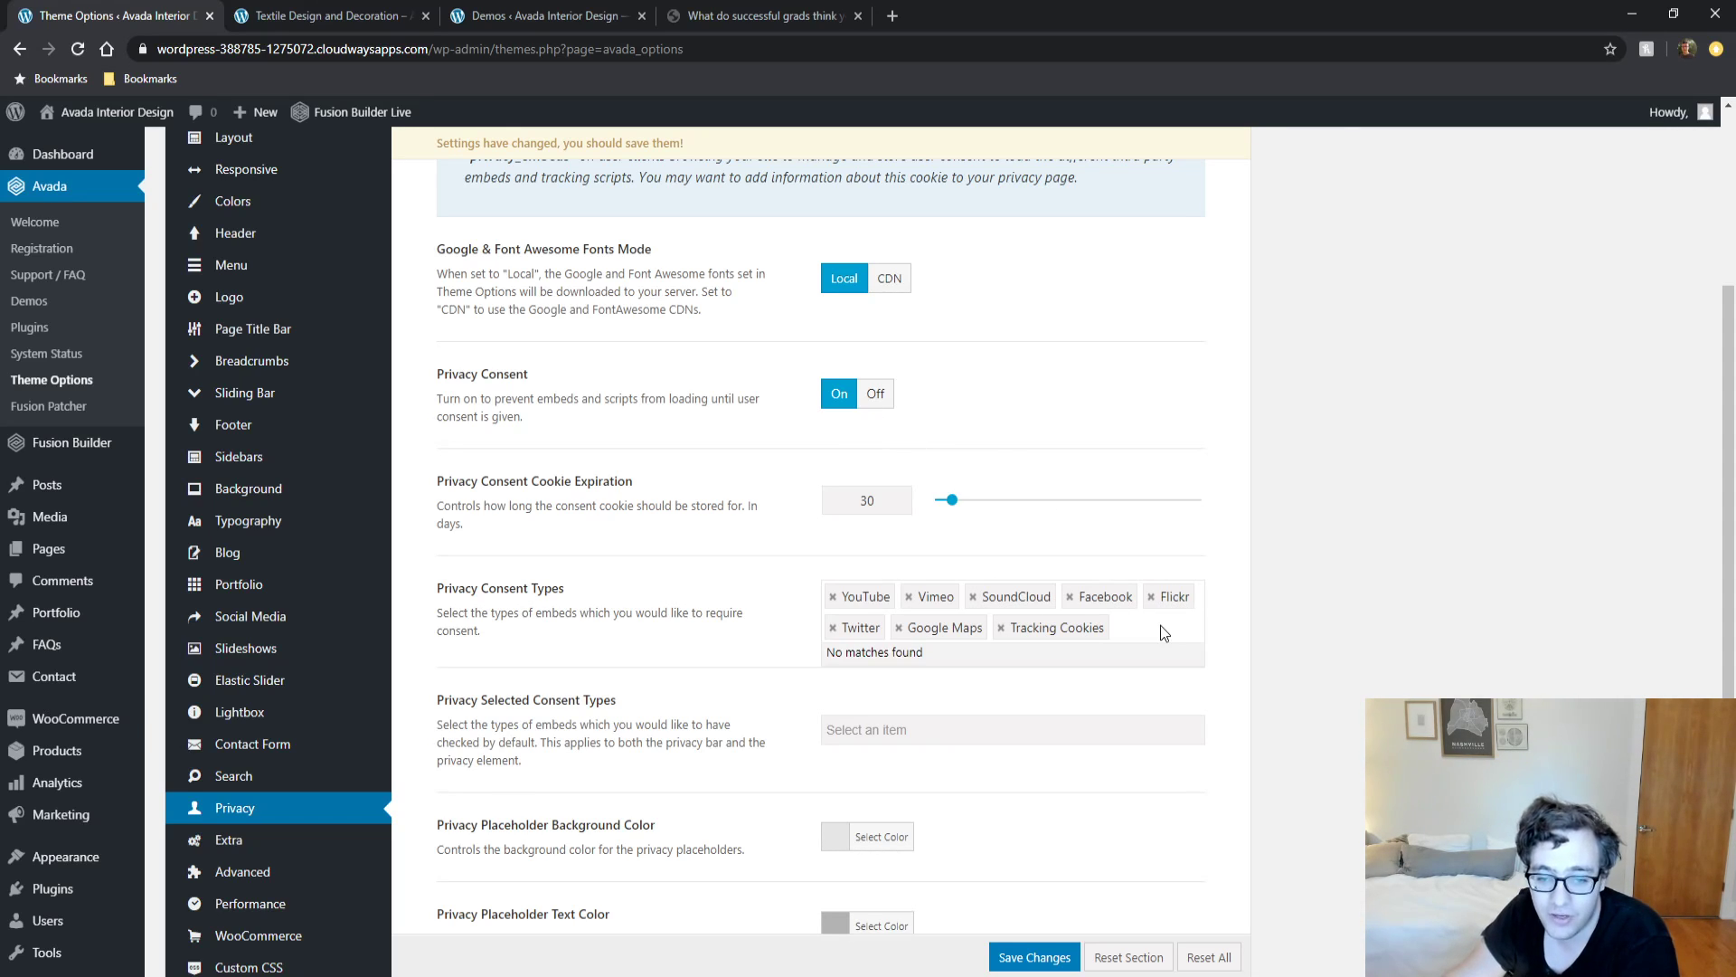
left_click(862, 404)
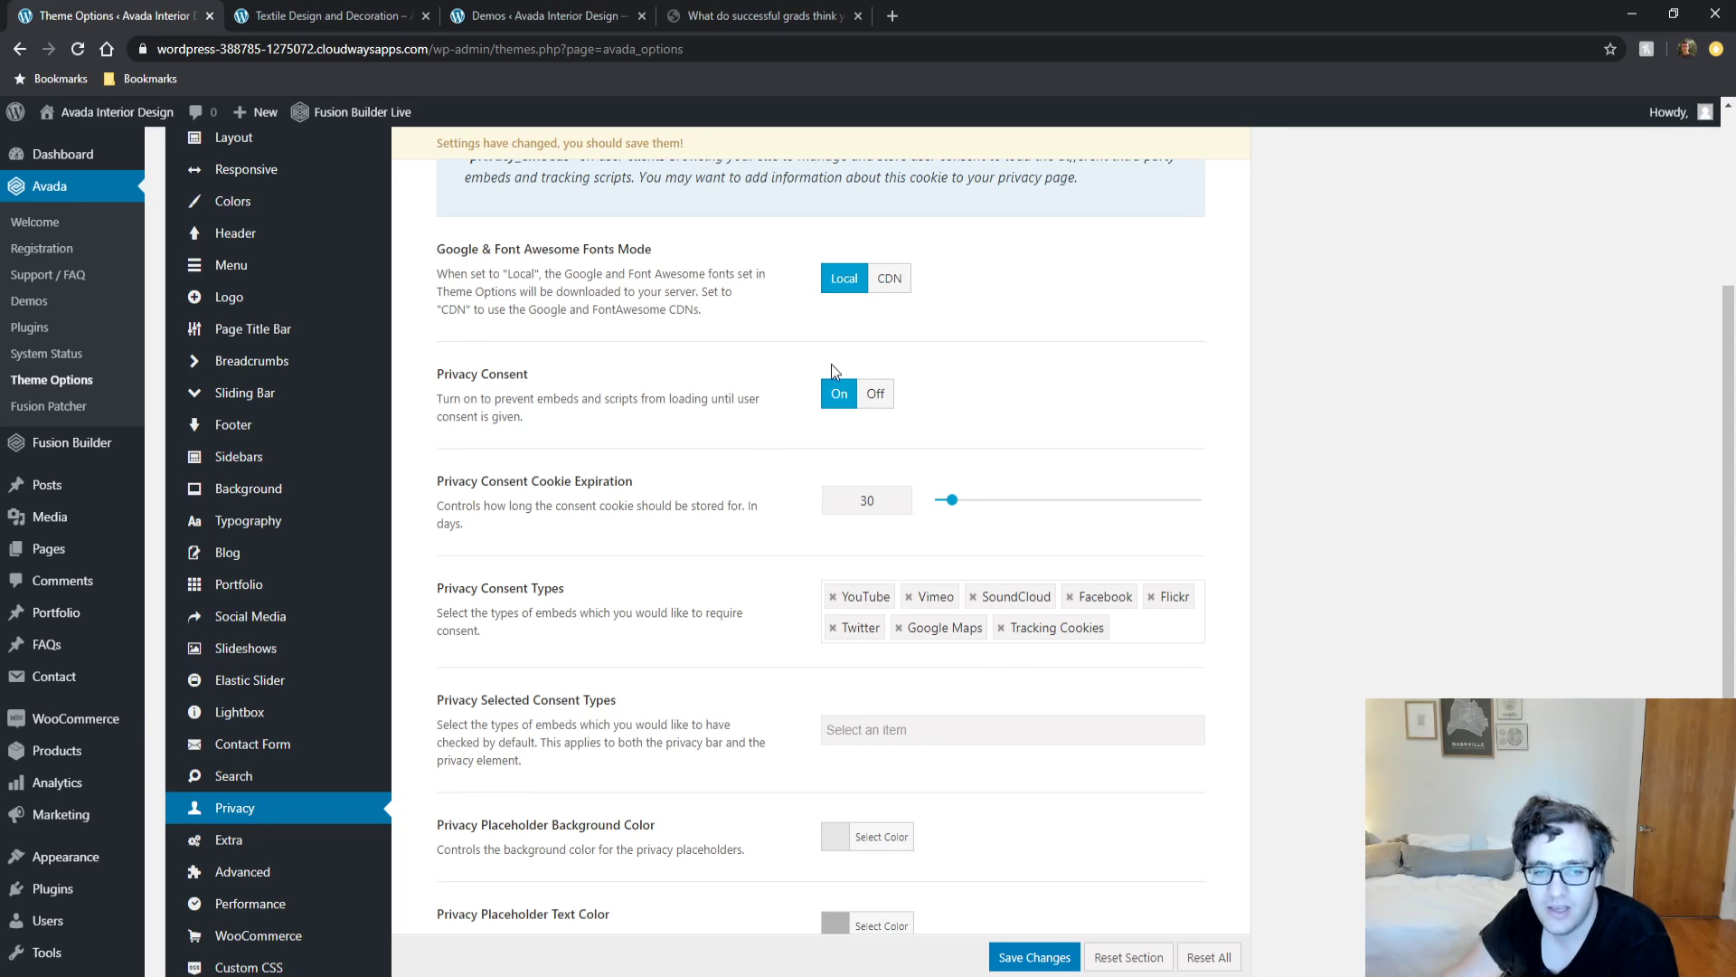
left_click(871, 387)
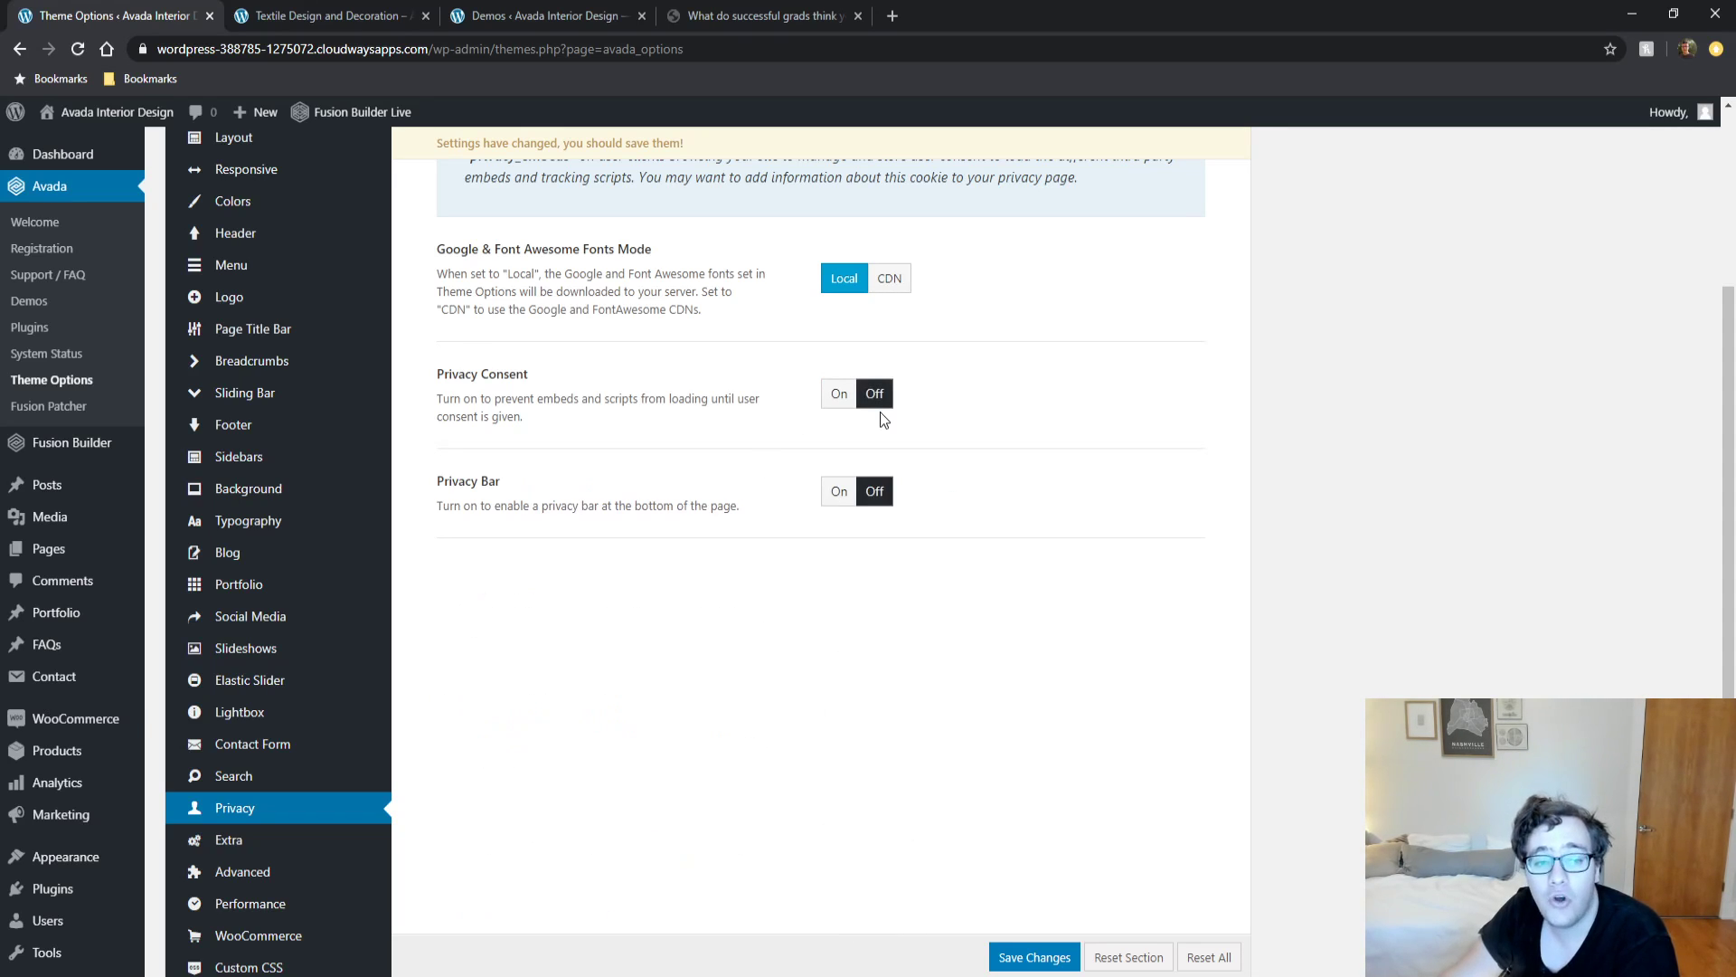
Turn on the Privacy Bar to examine its styling and text options, and switch it back off.
left_click(861, 493)
scroll(745, 608, "down", 7)
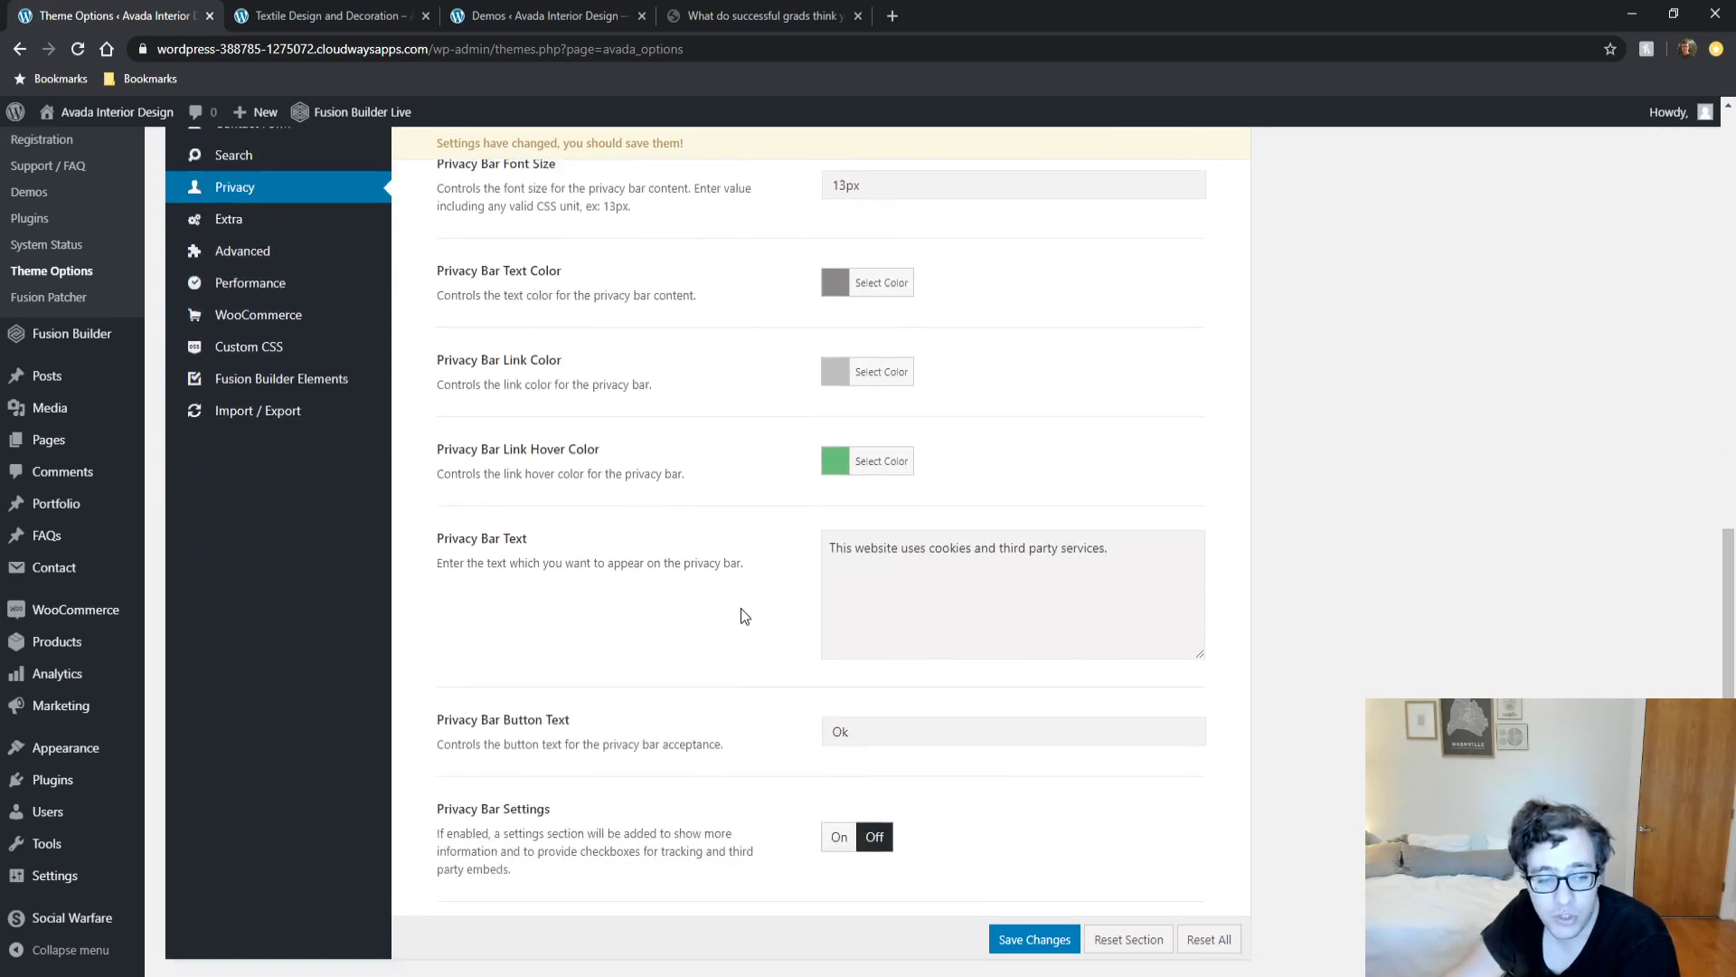
left_click_drag(1108, 516, 887, 574)
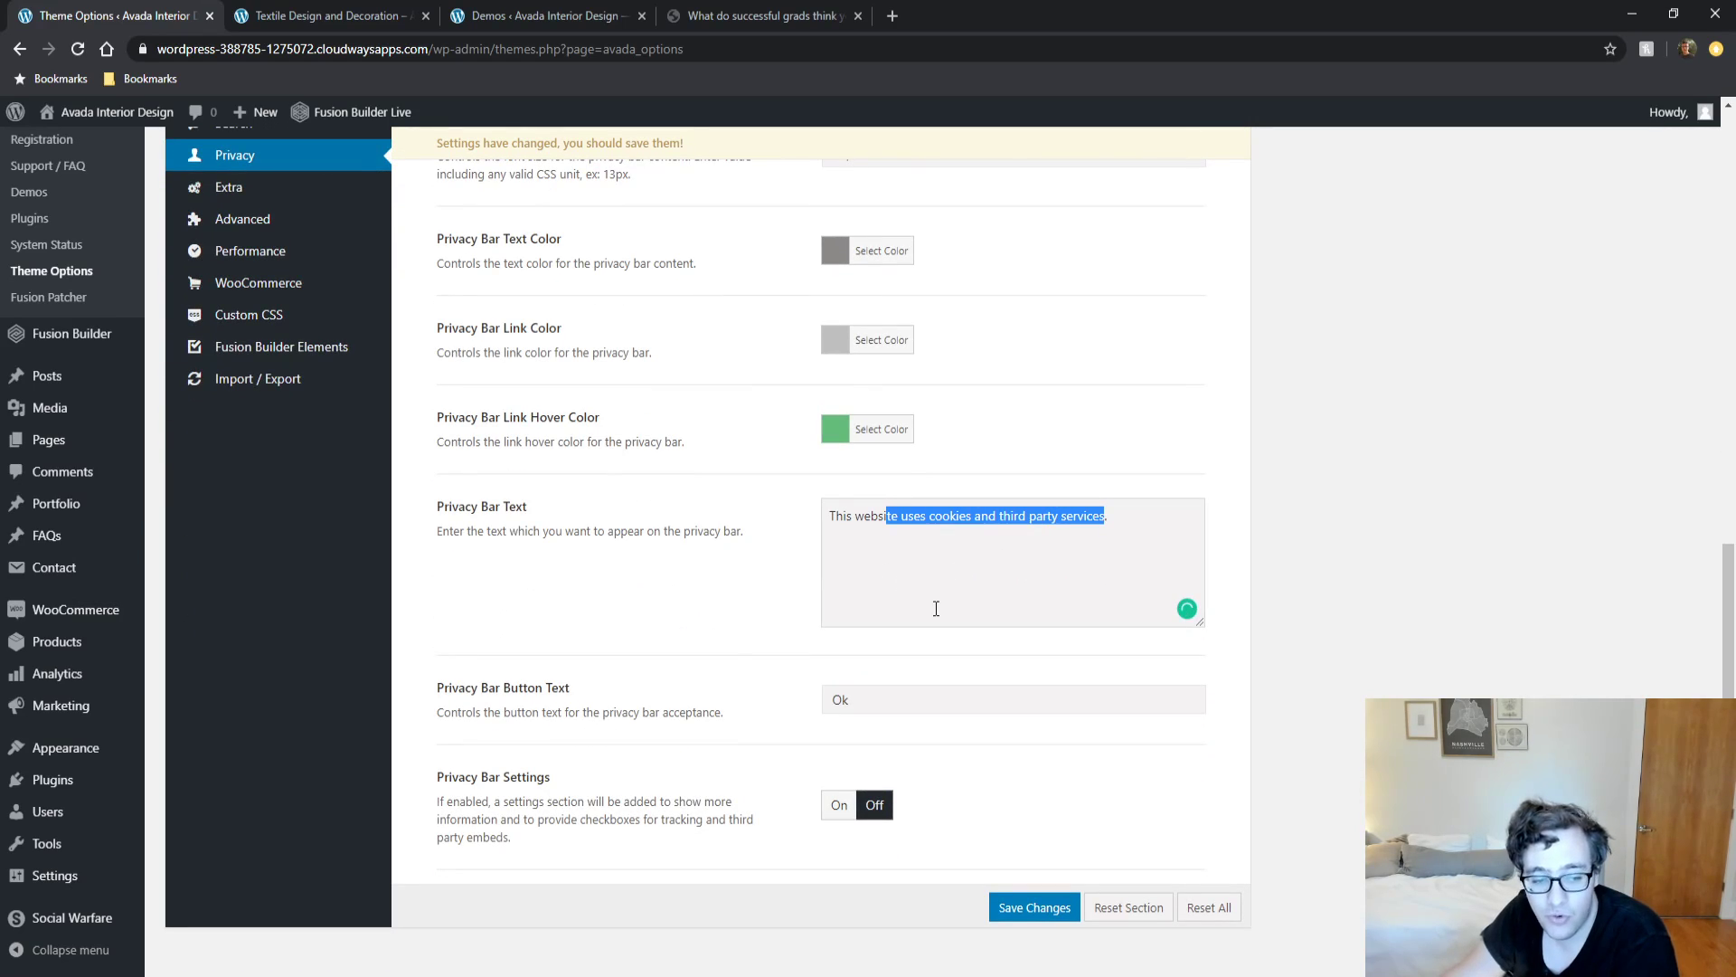
scroll(811, 600, "up", 6)
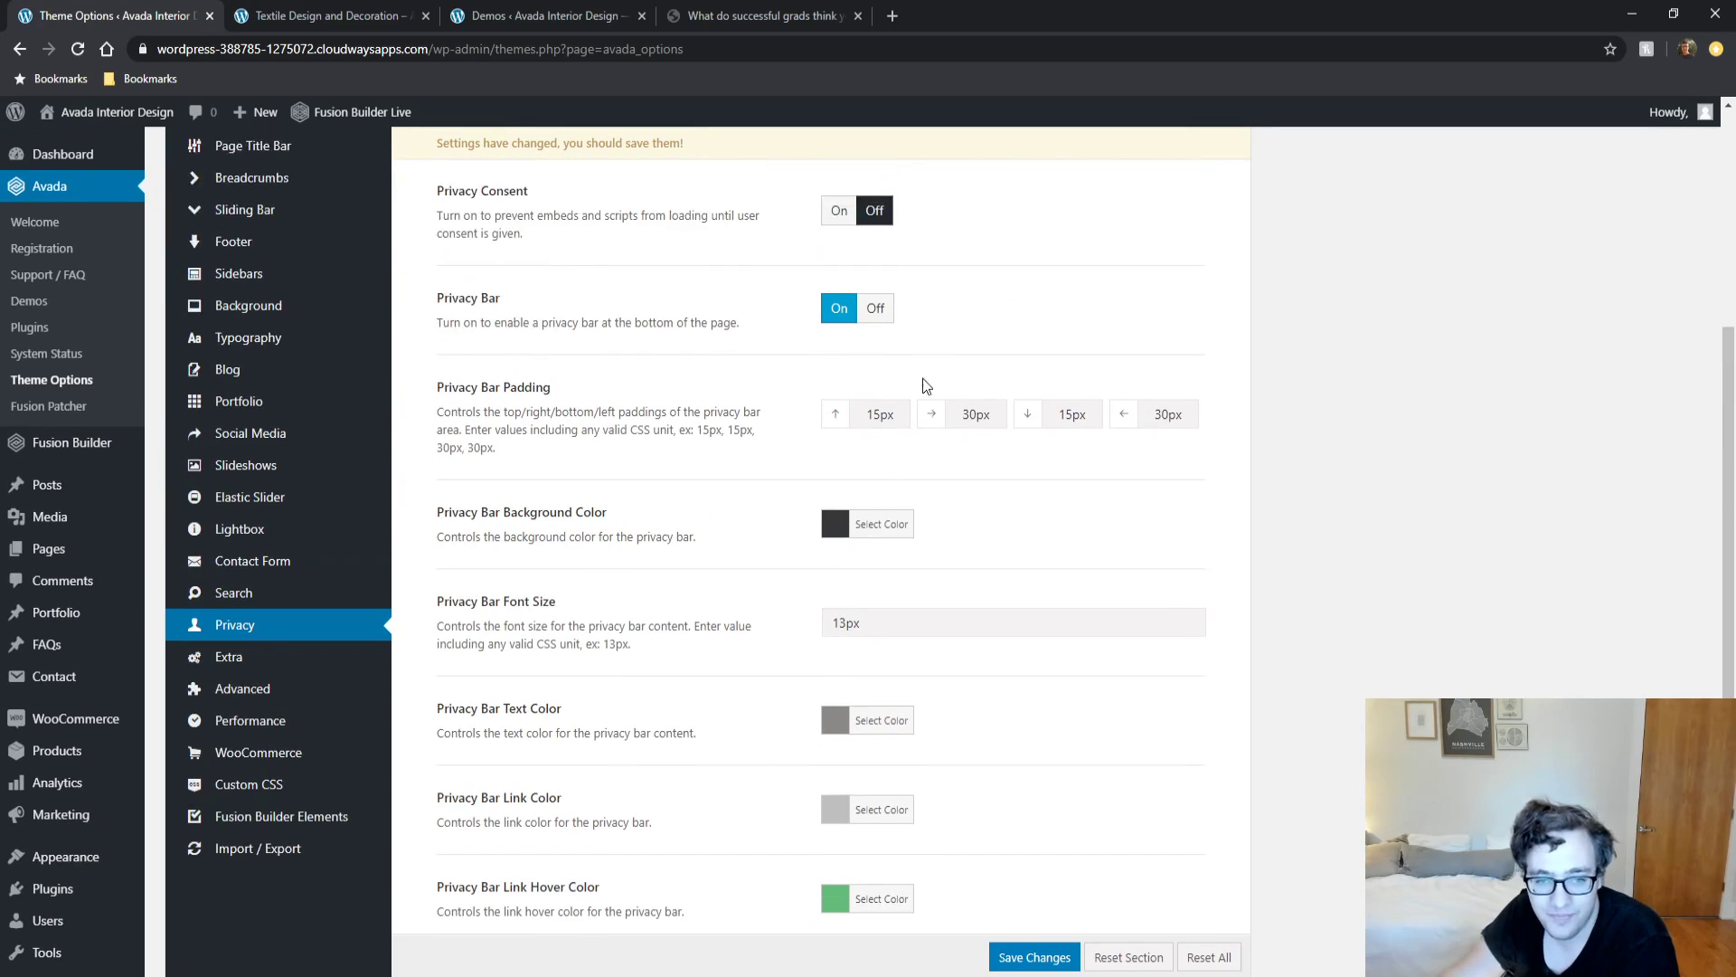
left_click(873, 404)
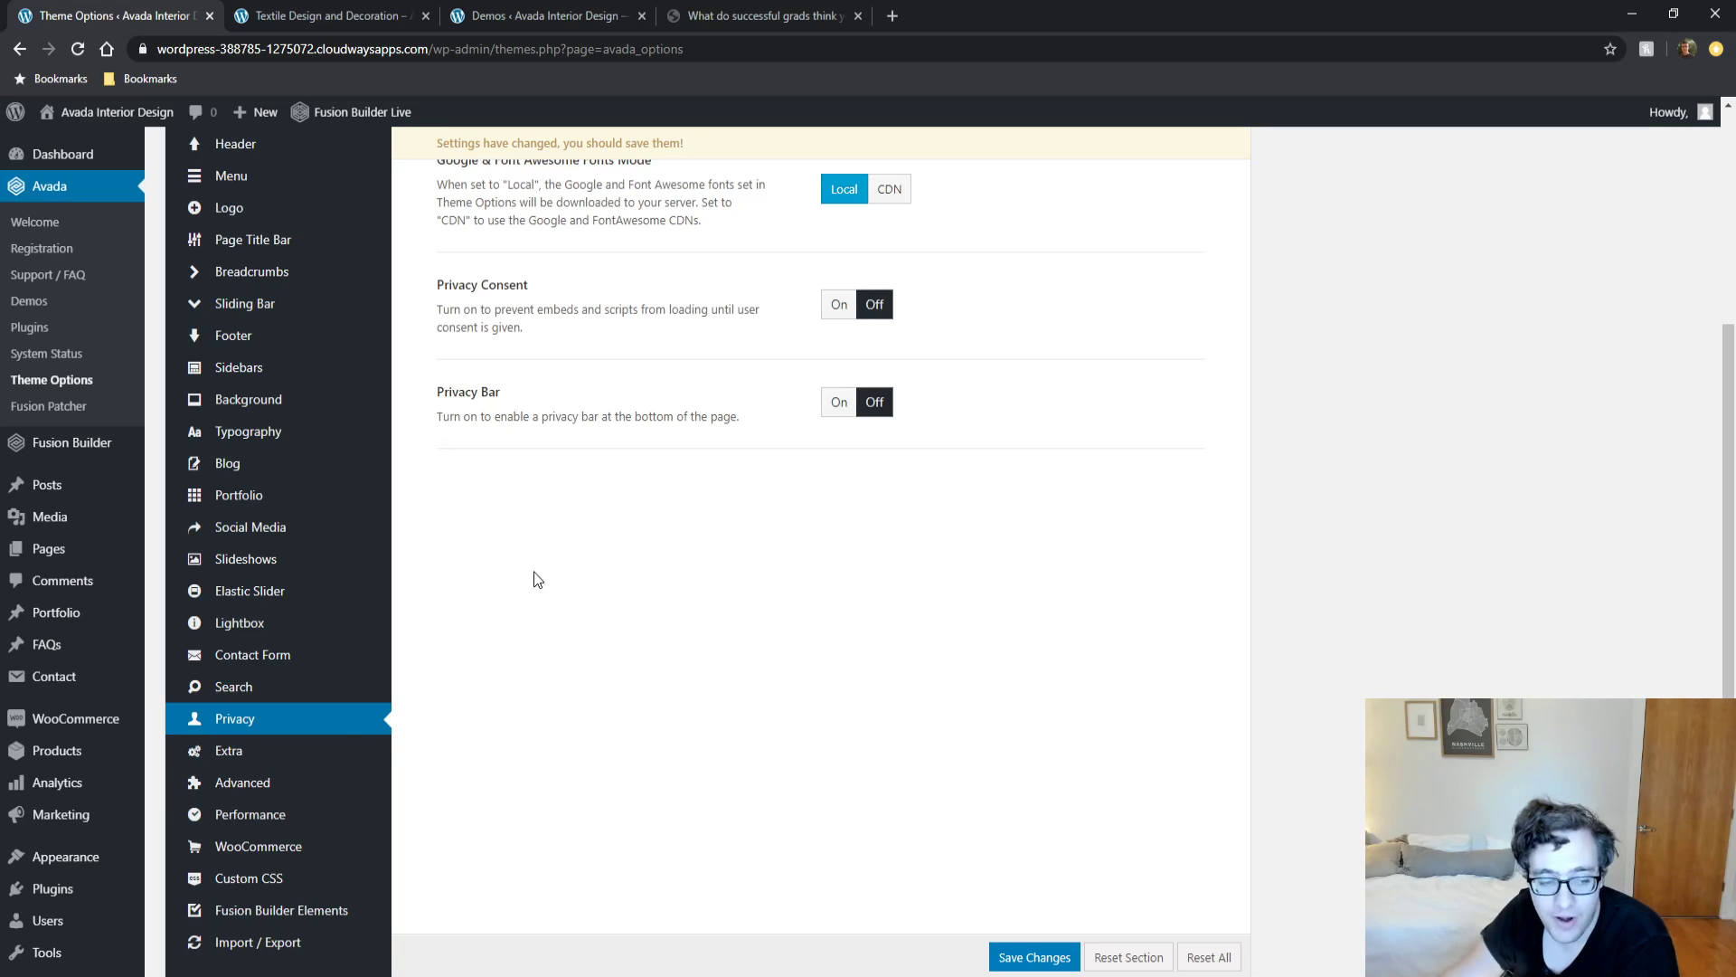
Look through the Extra section's Miscellaneous settings and its Related Posts / Projects settings.
left_click(262, 759)
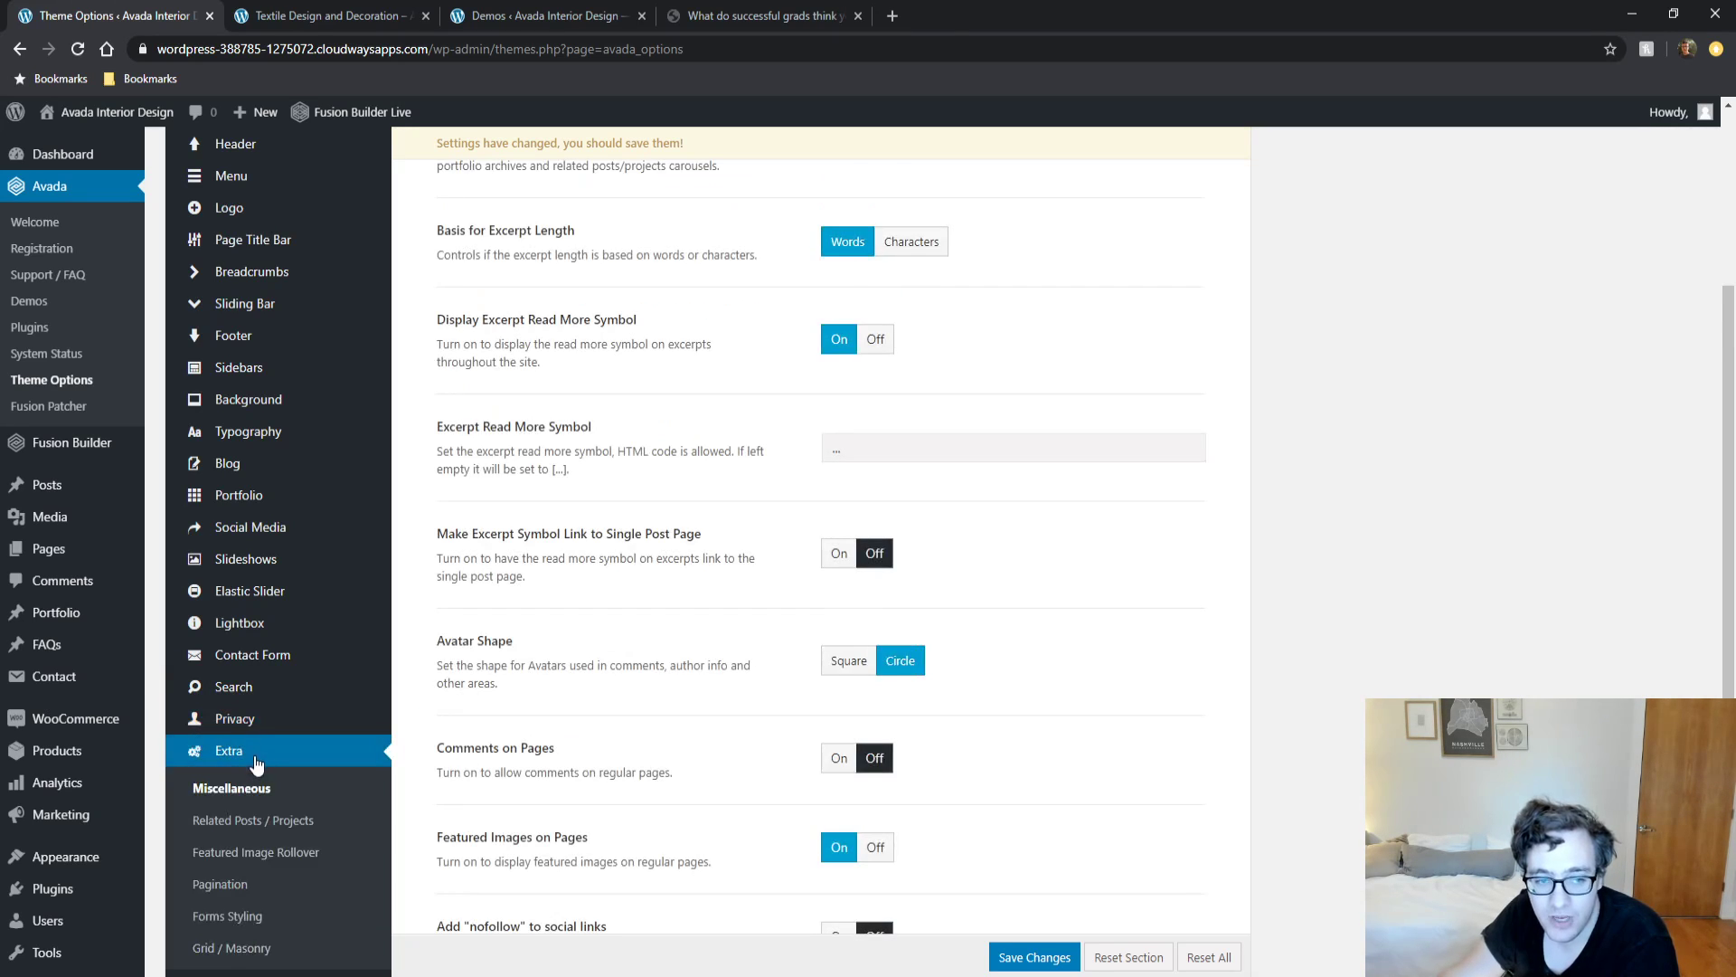
scroll(658, 534, "down", 10)
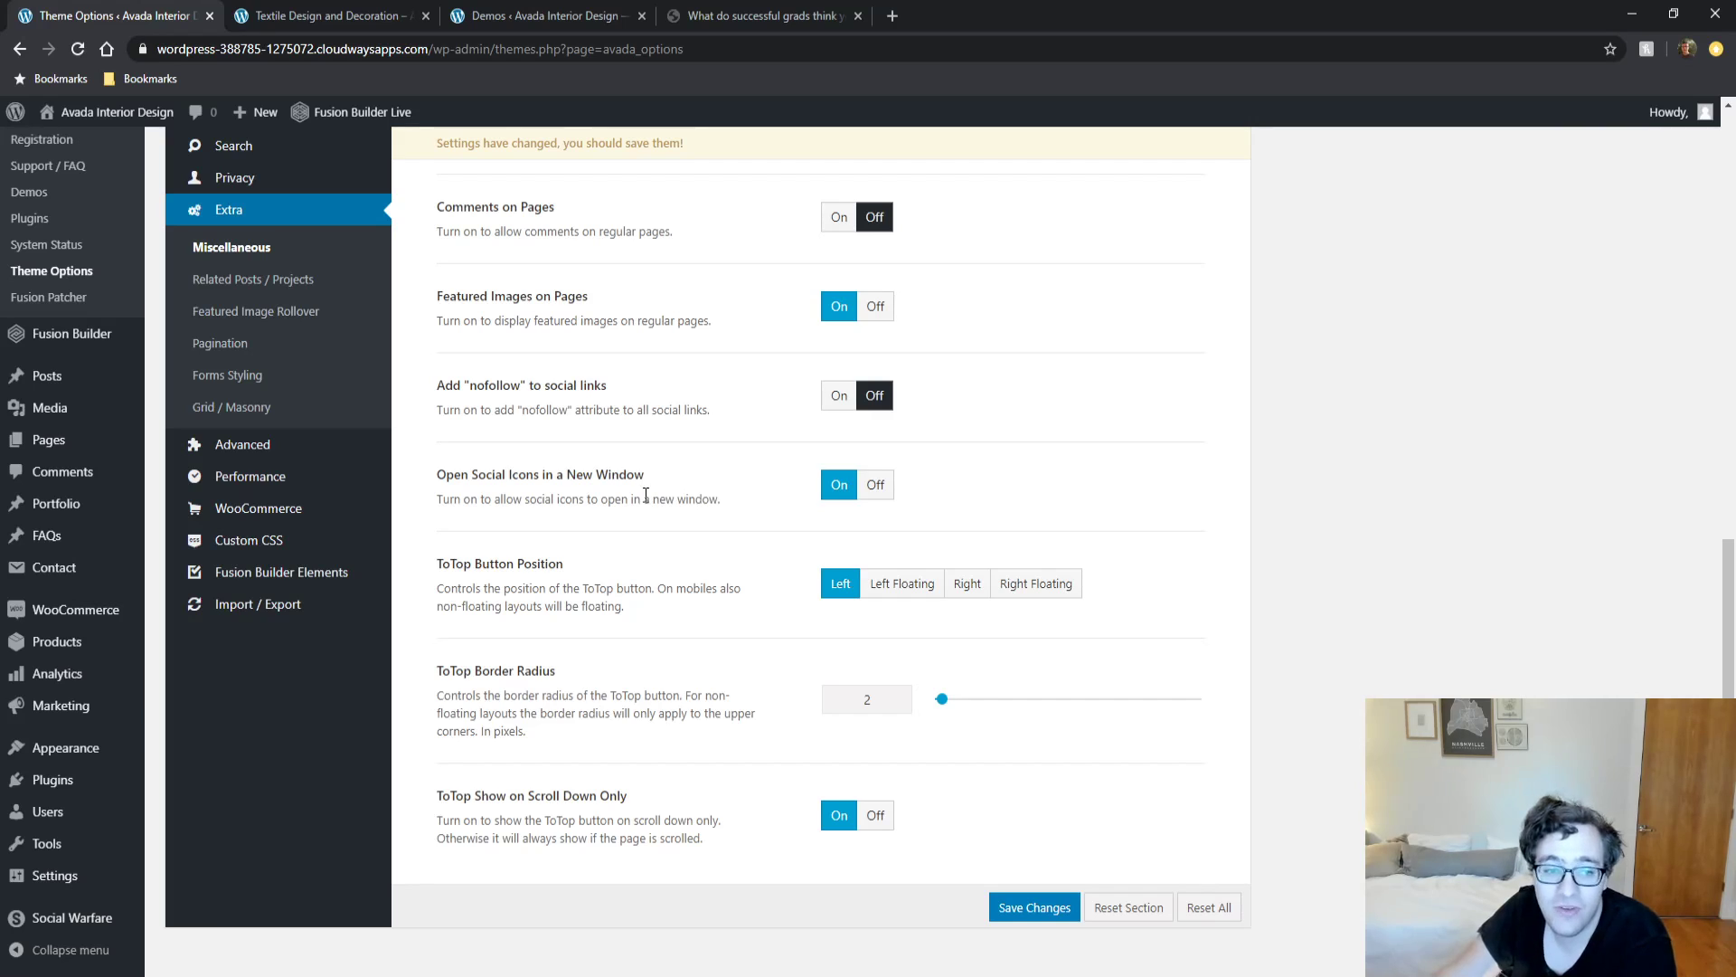
left_click(294, 282)
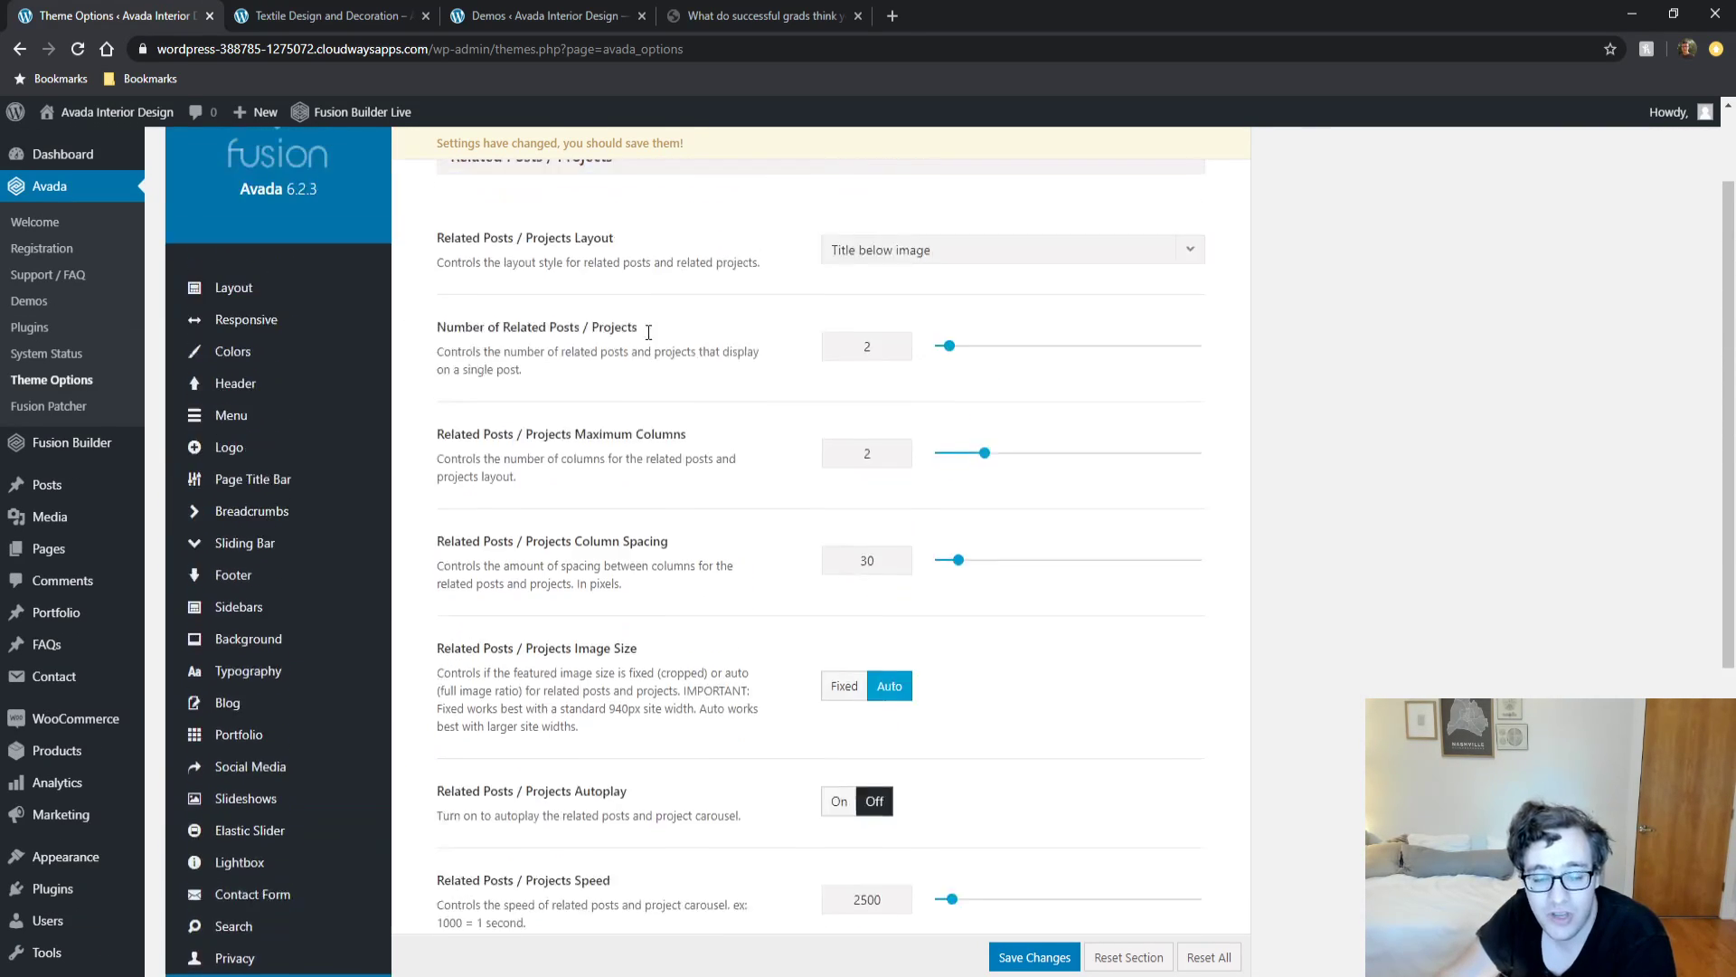
scroll(582, 594, "down", 7)
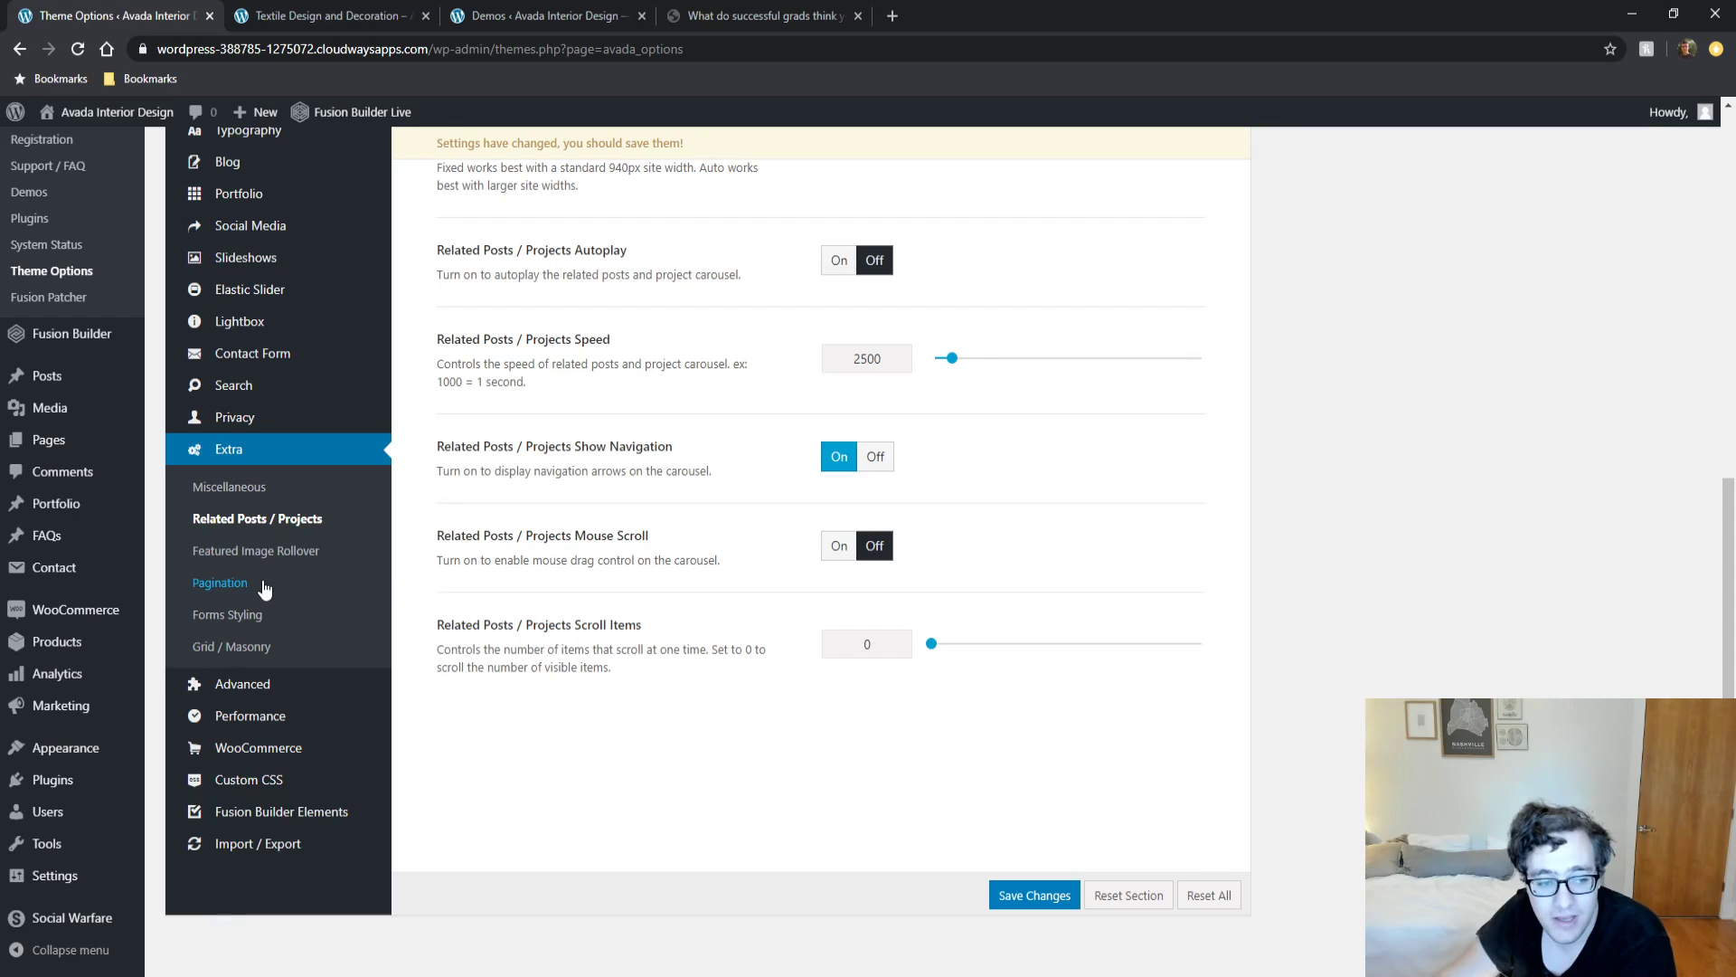
View the Pagination, Forms Styling, Grid / Masonry and Featured Image Rollover settings of the Extra section.
left_click(231, 584)
left_click(246, 618)
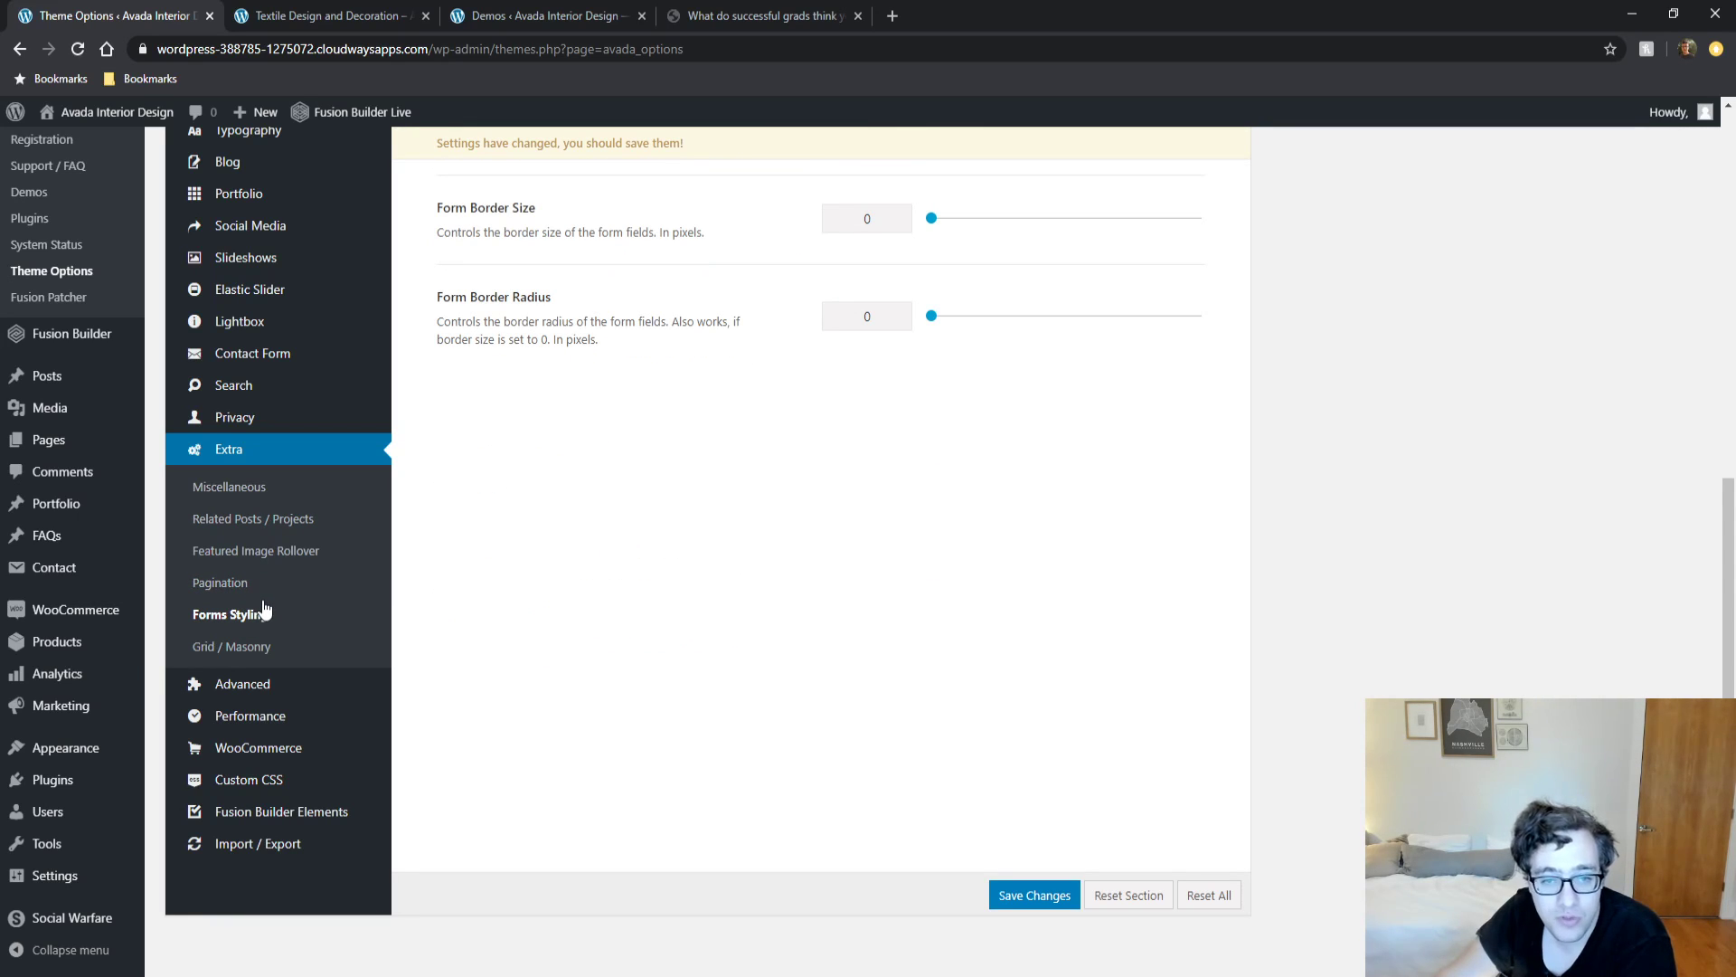
left_click(262, 647)
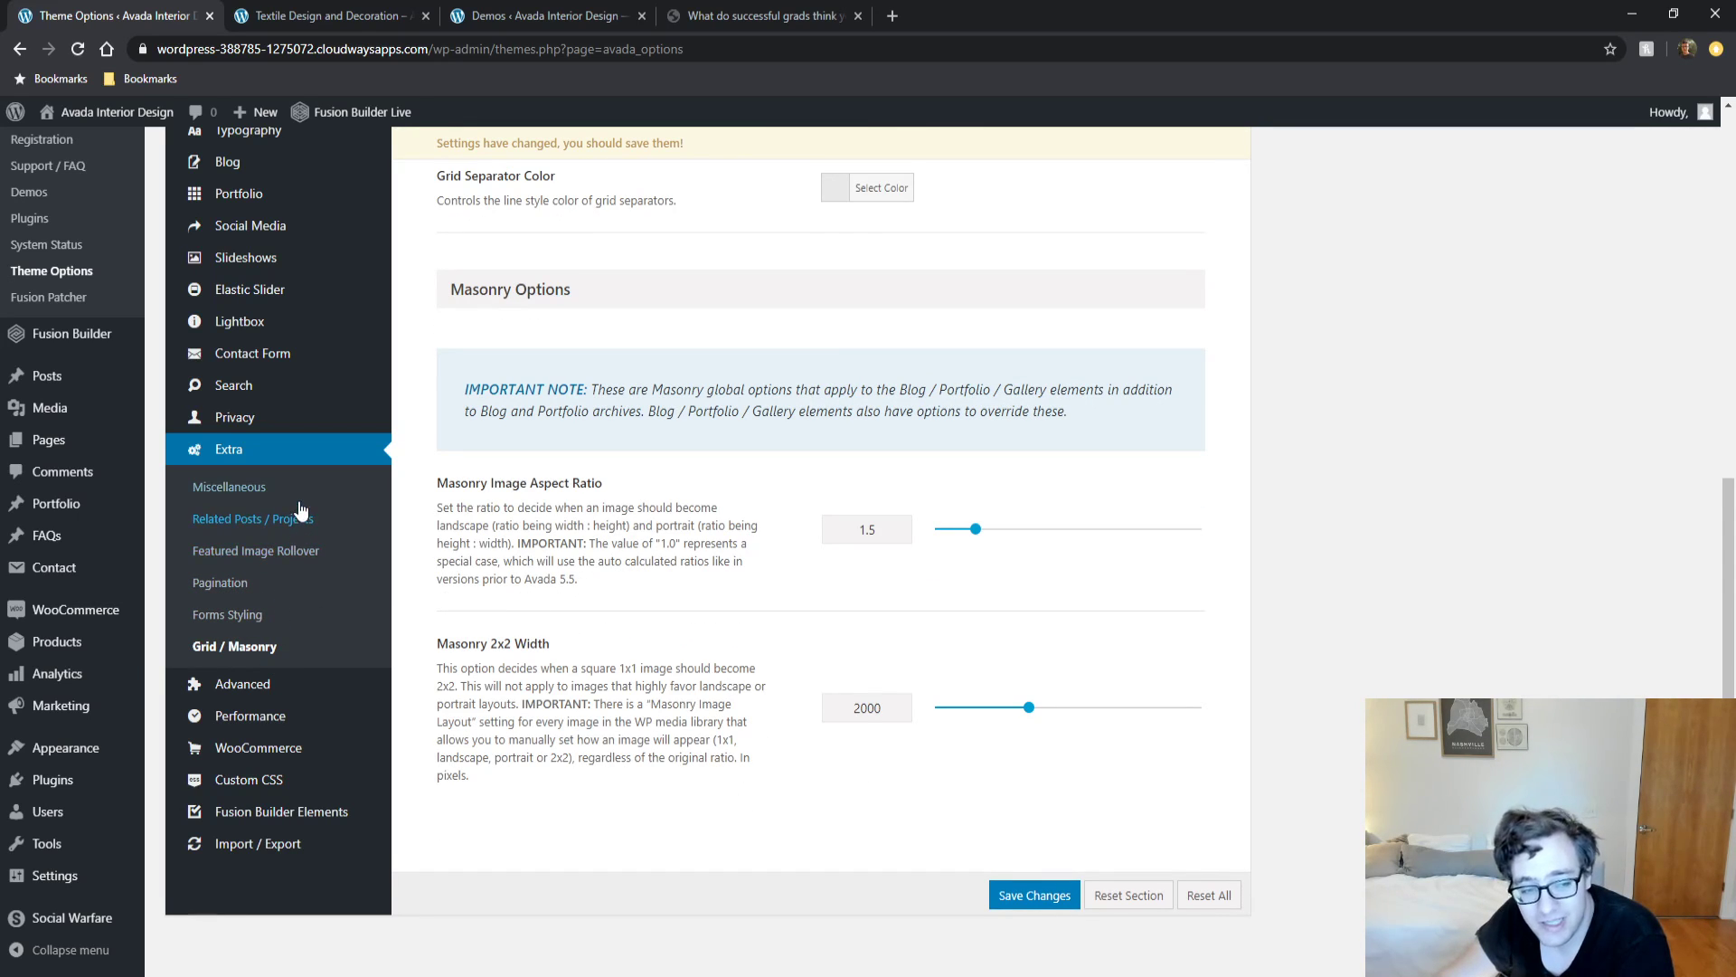
left_click(290, 551)
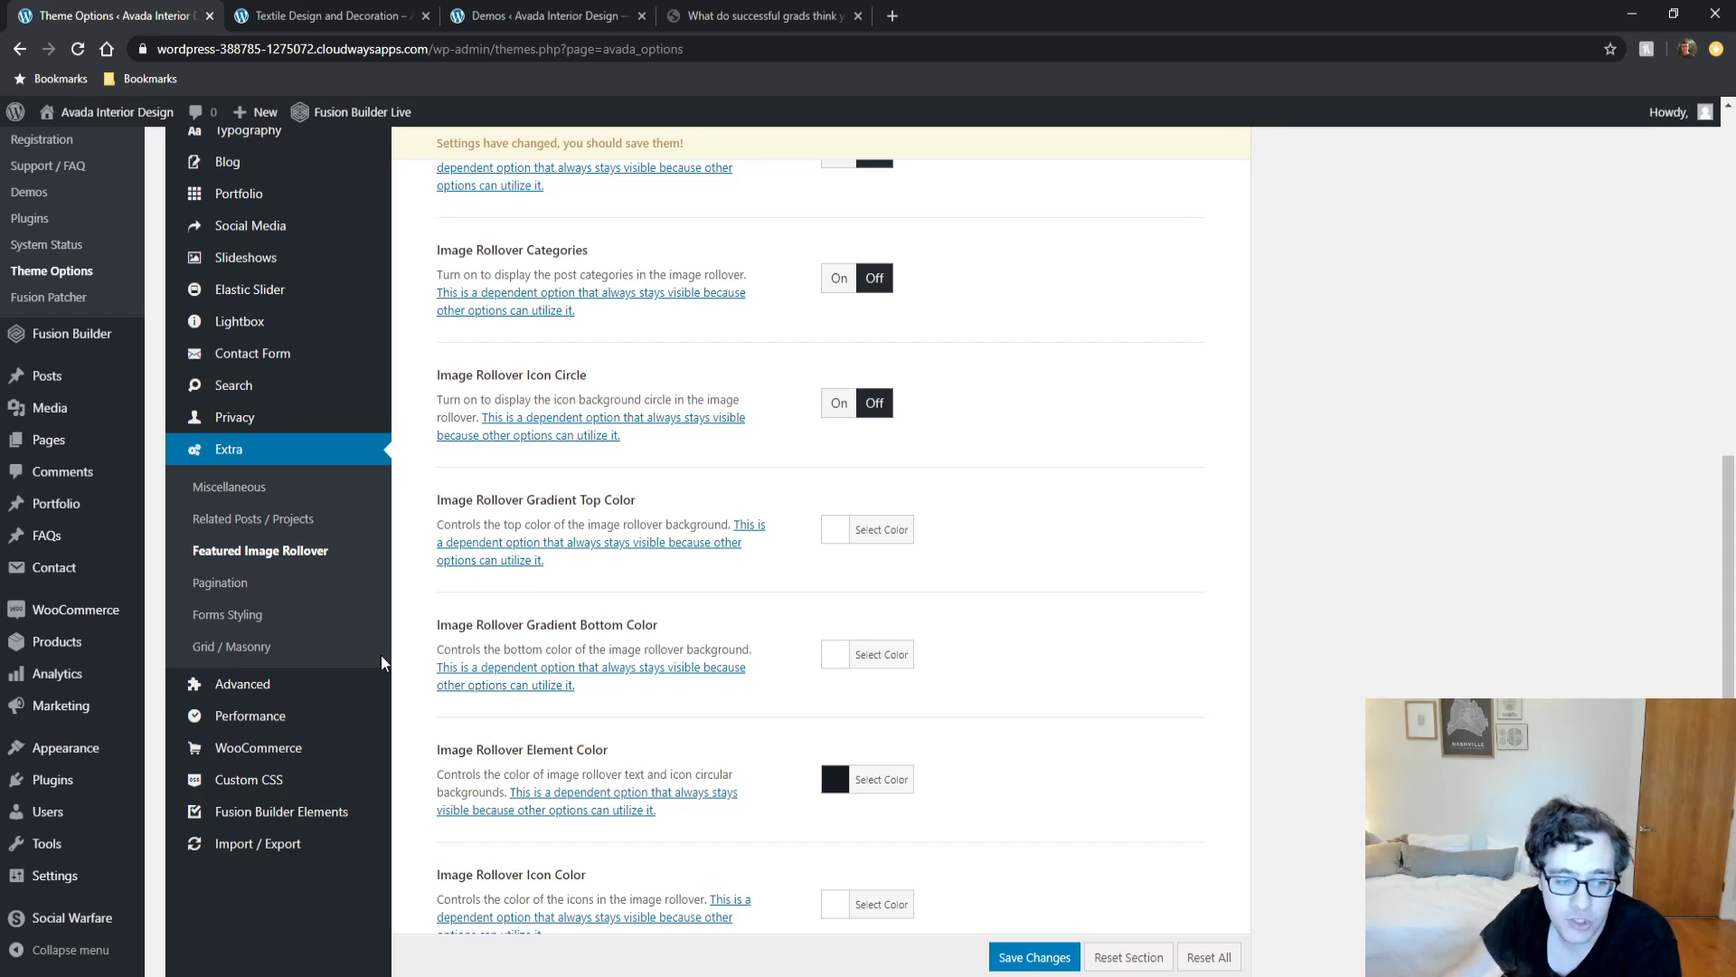
Examine the Advanced code fields for tracking code and scripts placed before the closing head and body tags.
left_click(380, 684)
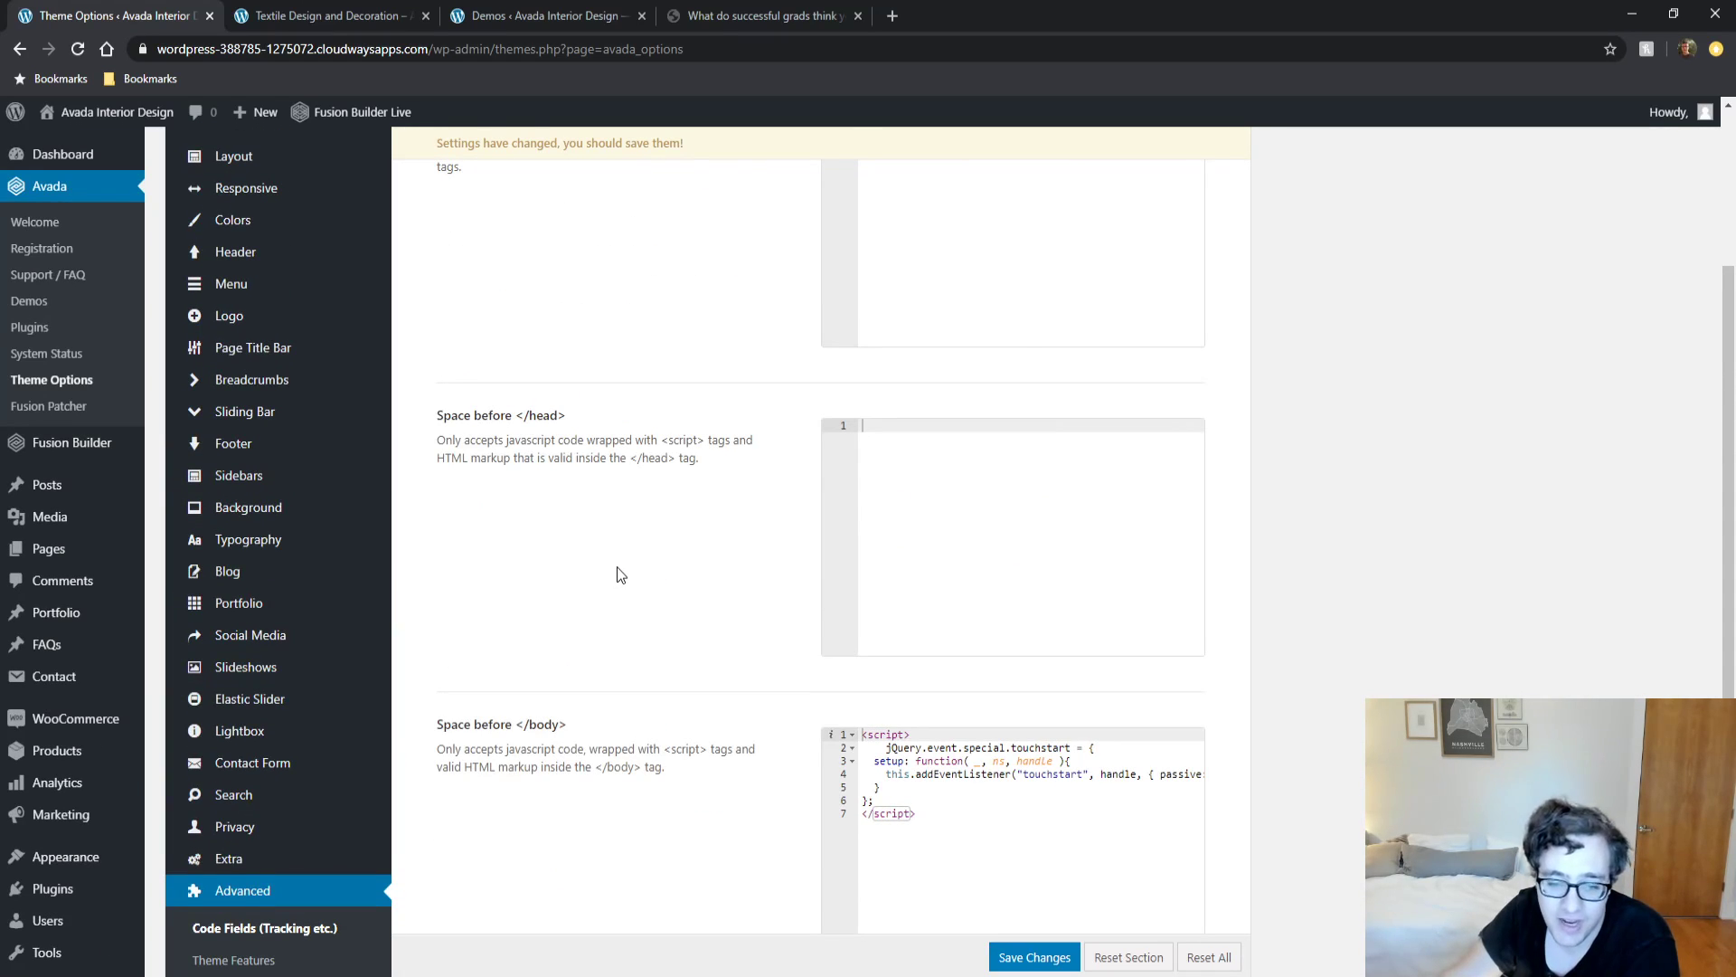
scroll(620, 542, "up", 3)
scroll(605, 597, "down", 5)
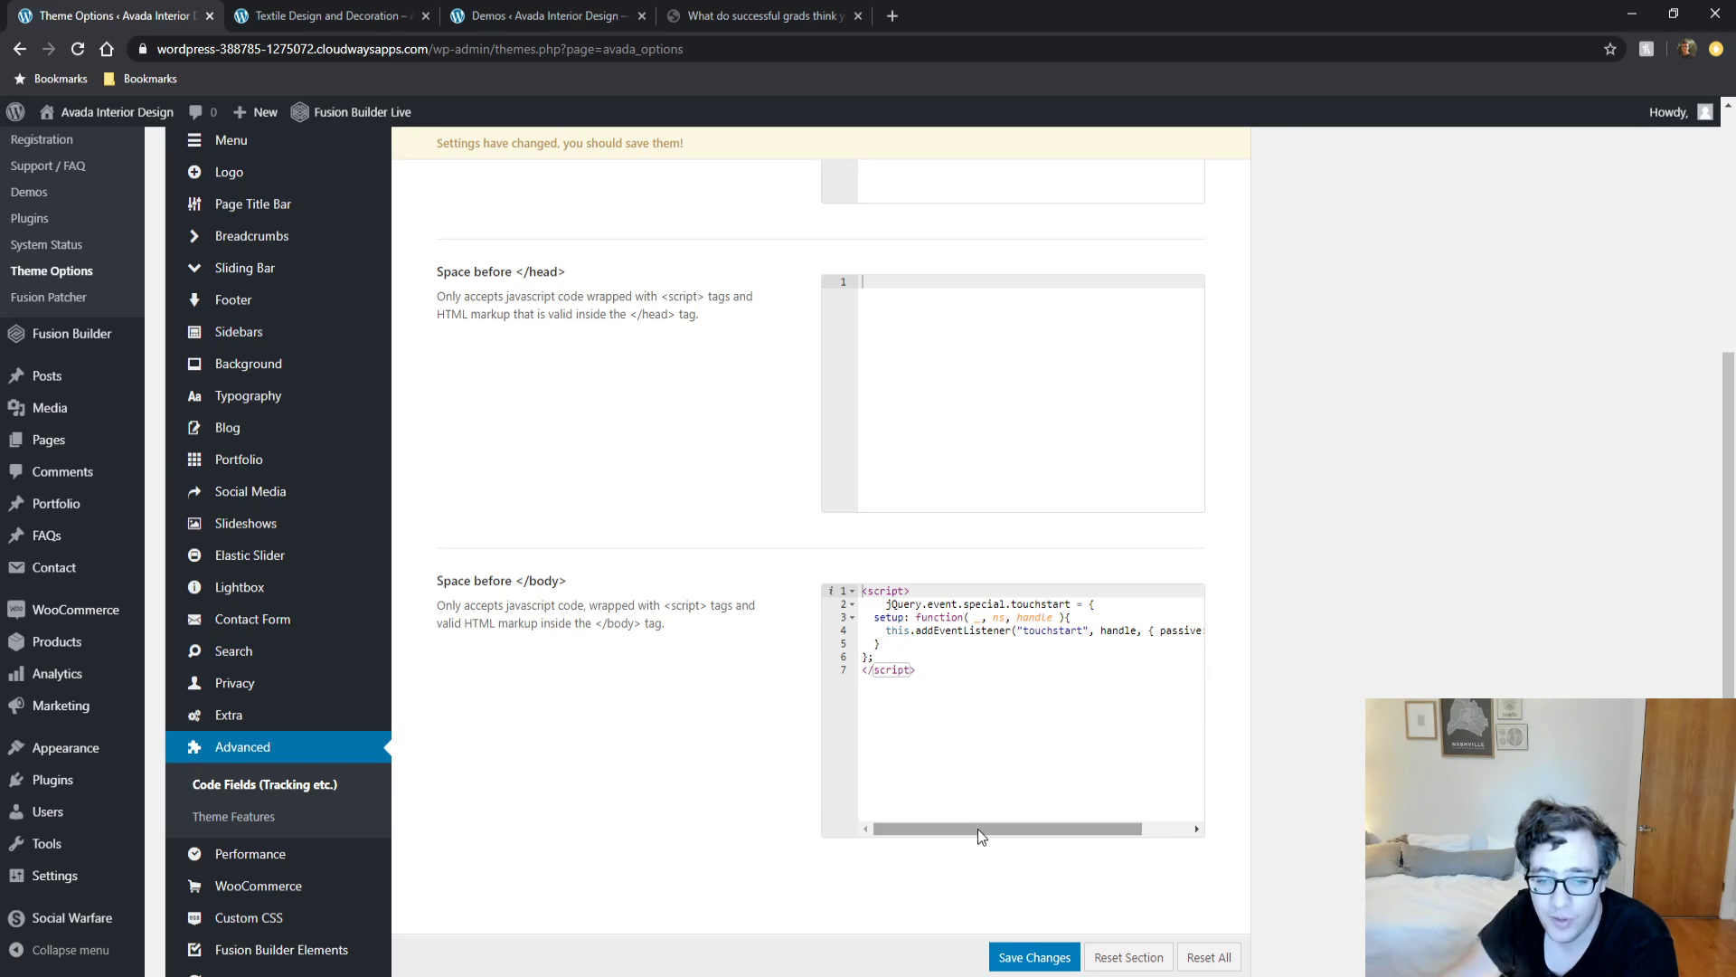
left_click_drag(978, 828, 776, 783)
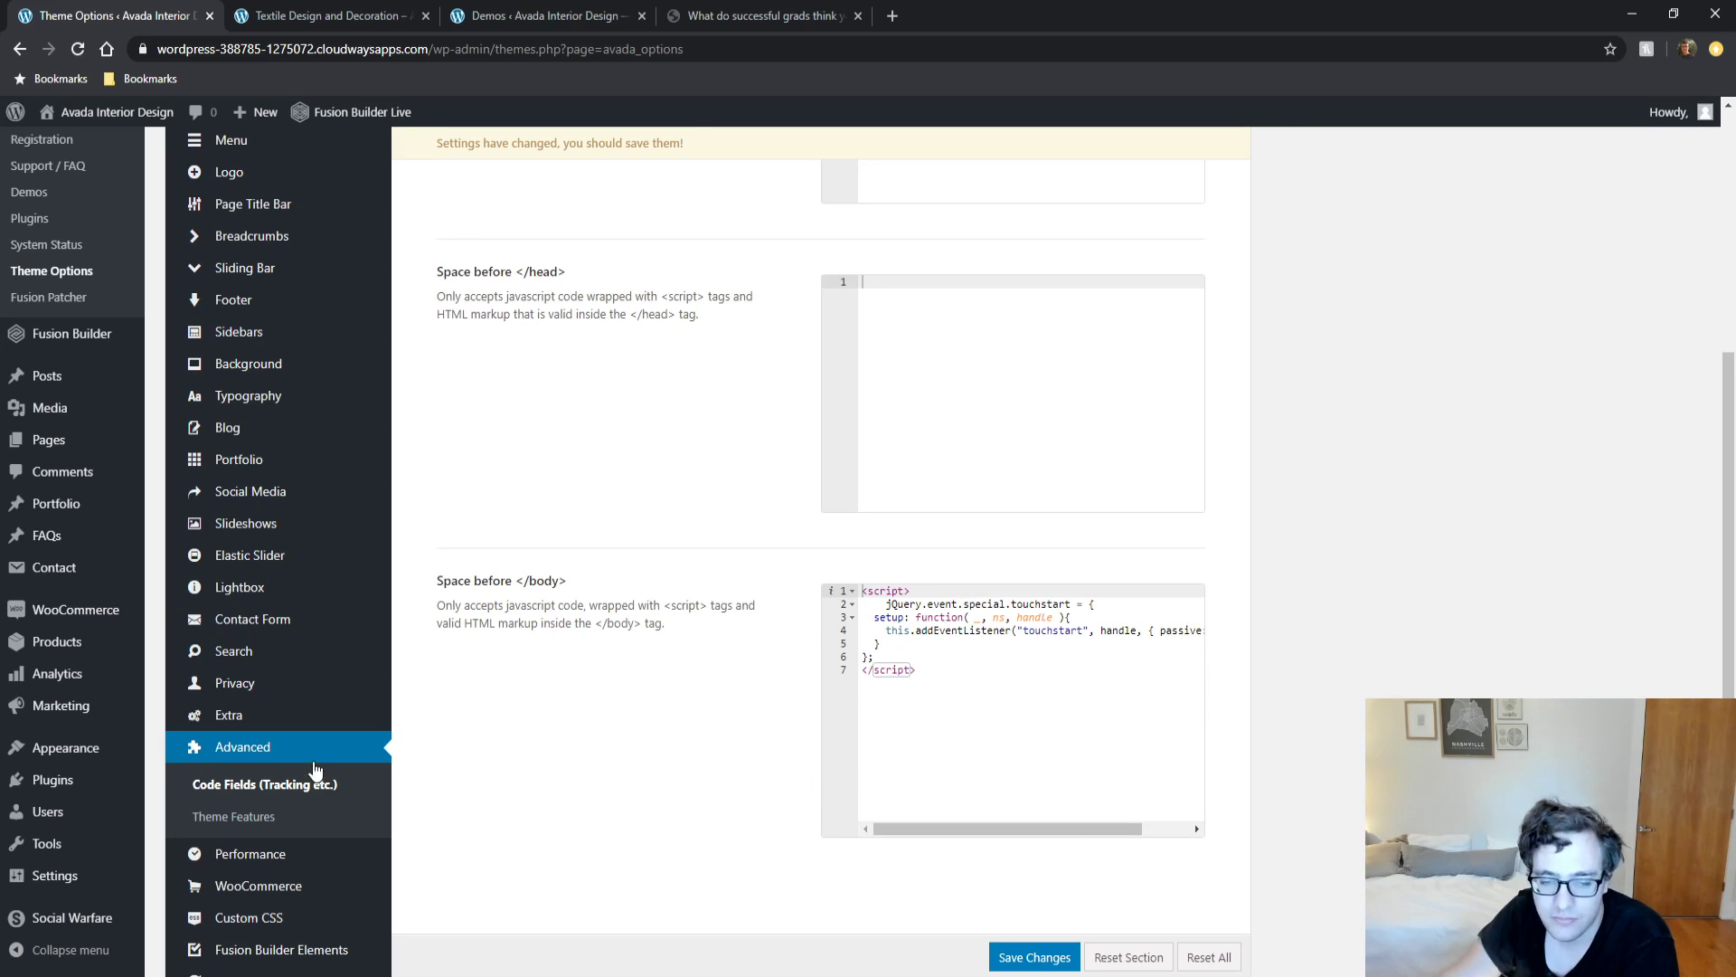
scroll(329, 775, "down", 2)
Look through the Performance settings, including image quality, lazy loading, font rendering and the Dynamic CSS & JS options.
left_click(267, 728)
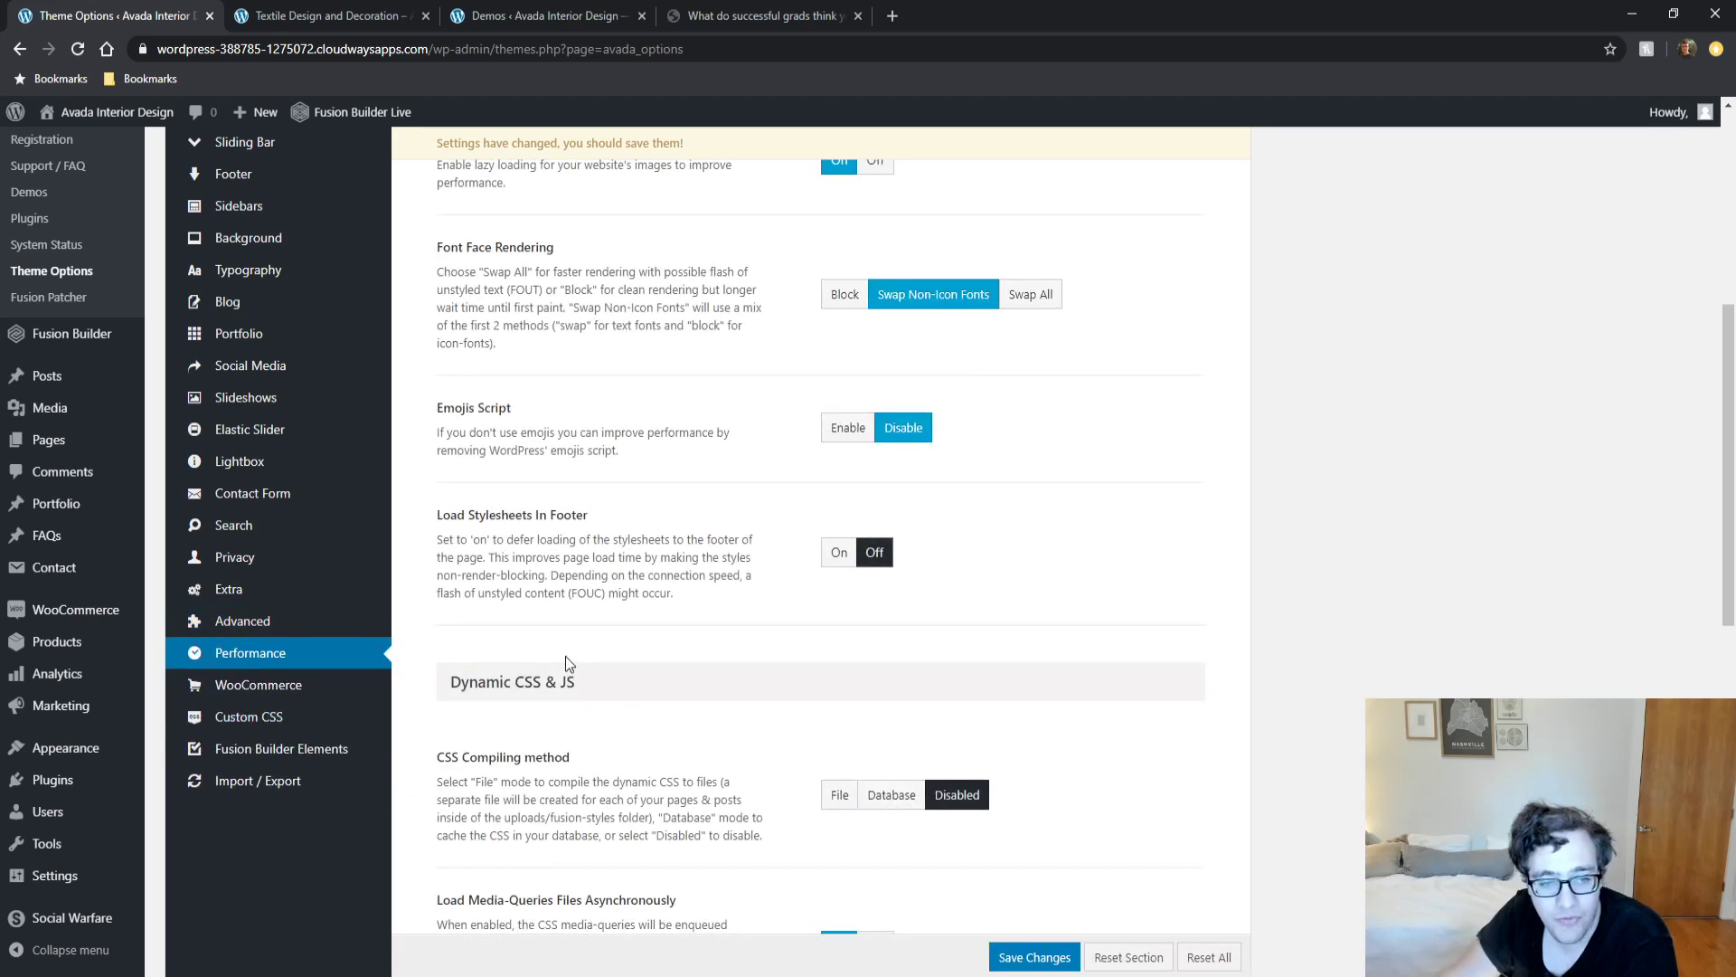
scroll(556, 658, "up", 4)
scroll(556, 659, "up", 1)
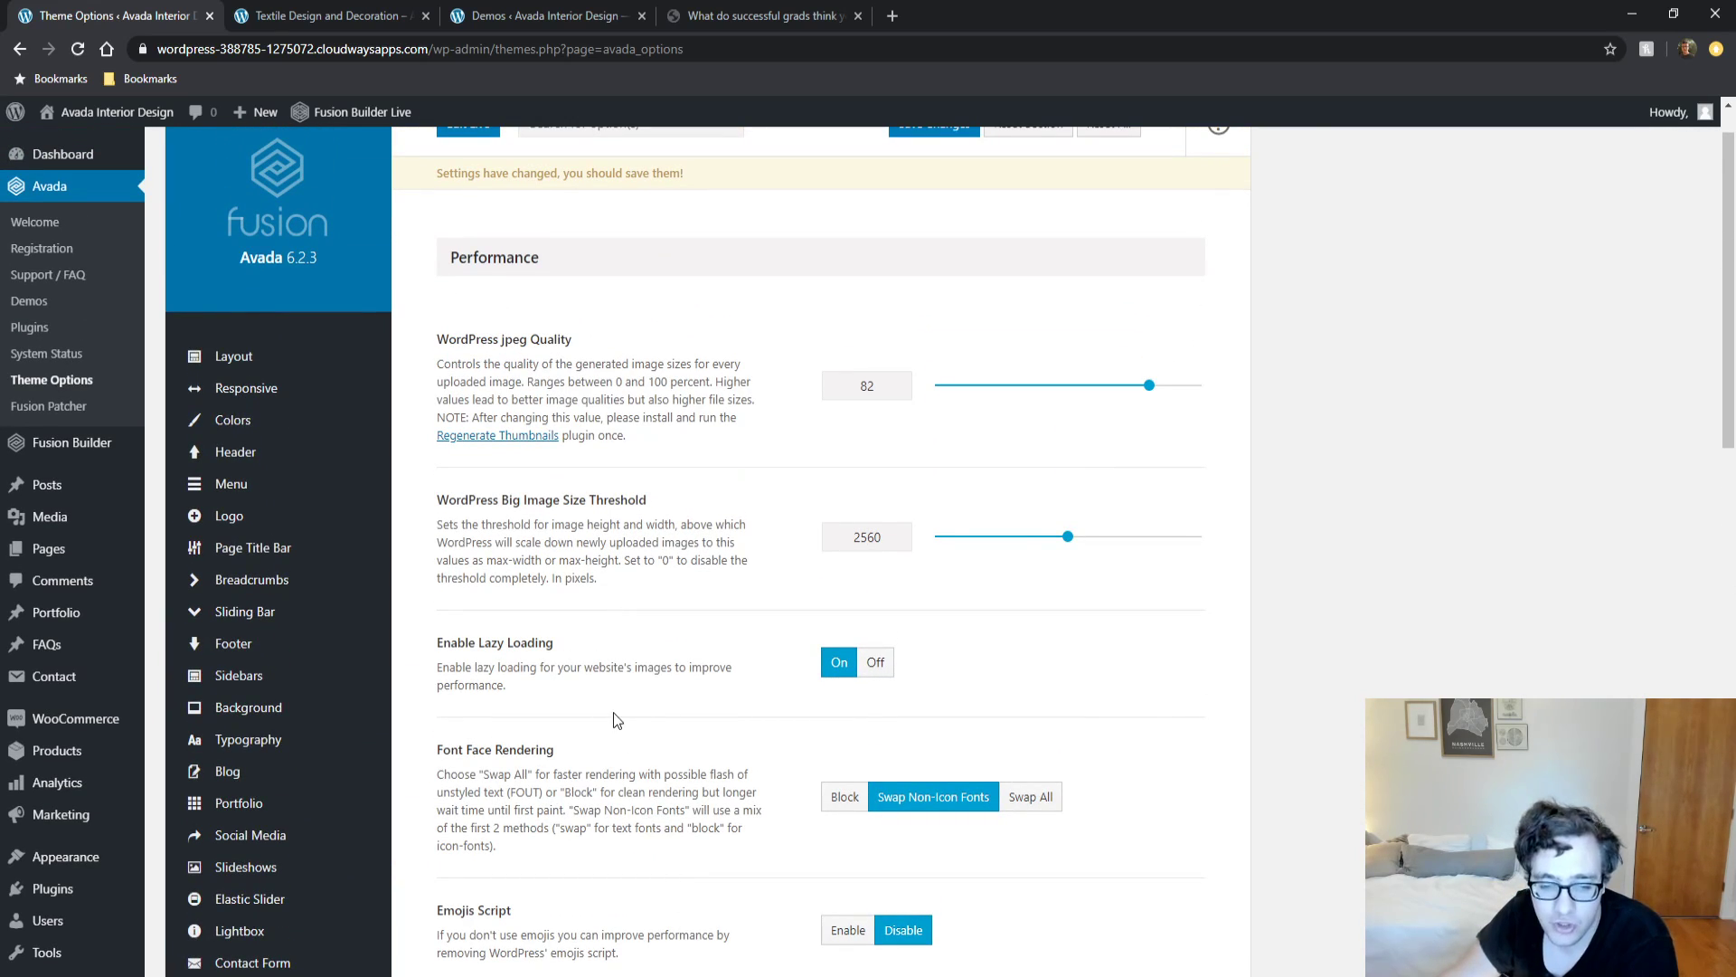
scroll(587, 579, "down", 13)
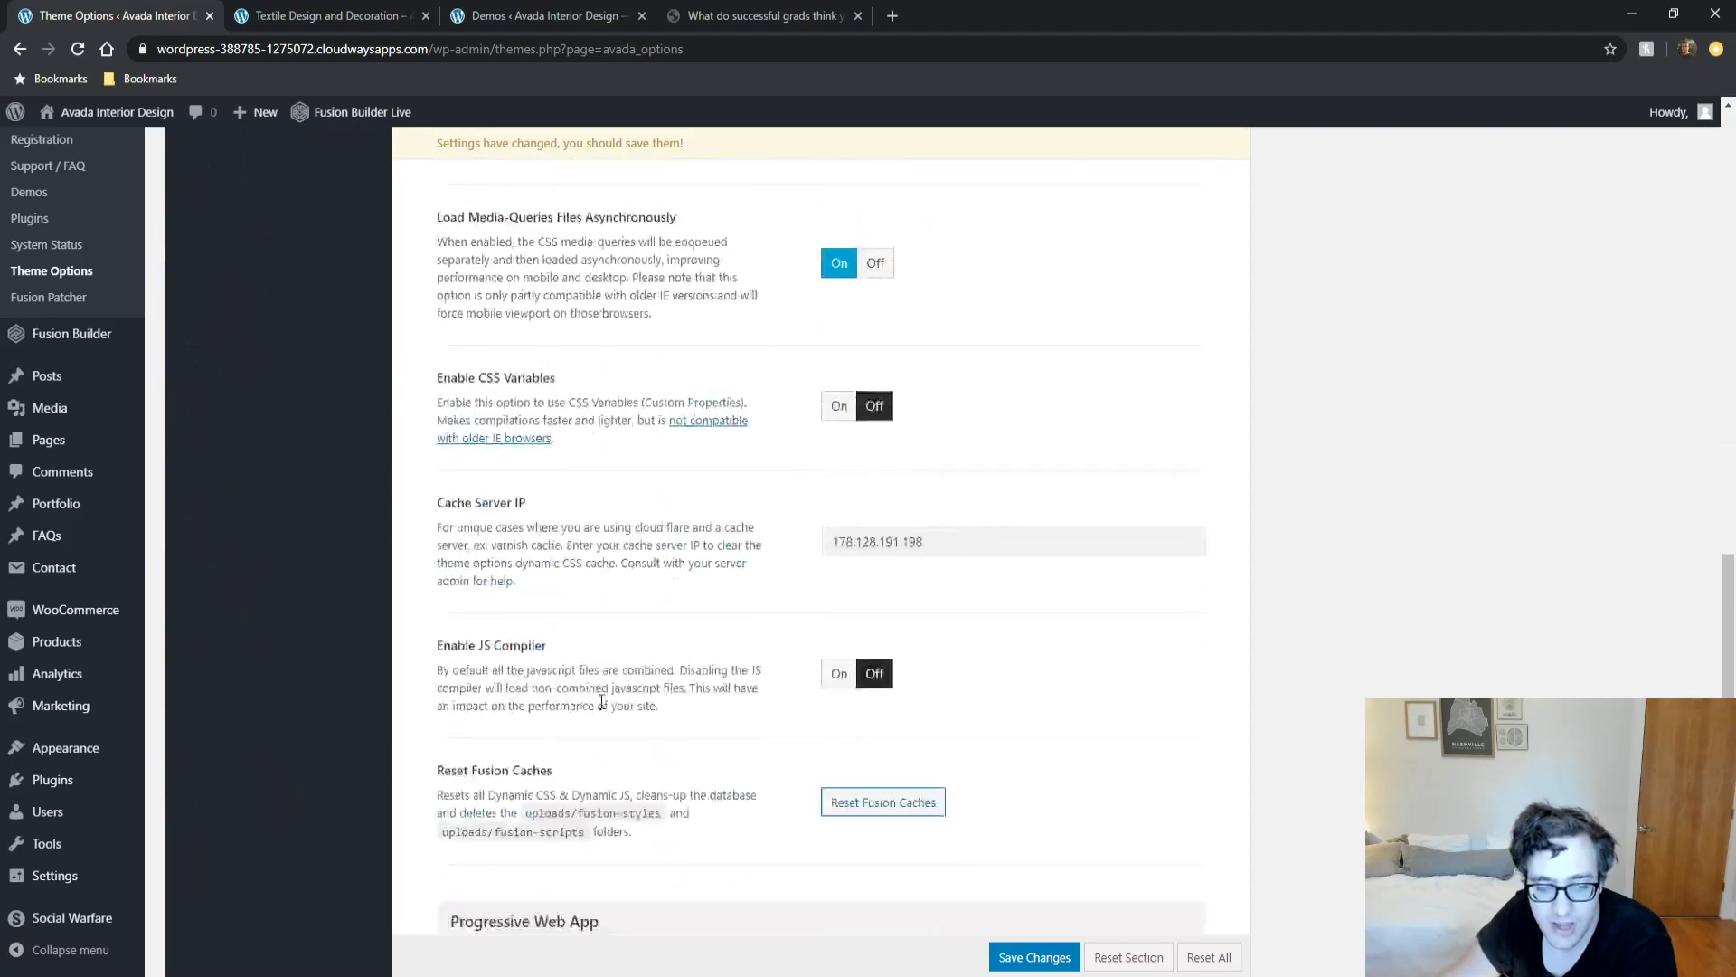
scroll(601, 734, "up", 3)
scroll(613, 768, "up", 1)
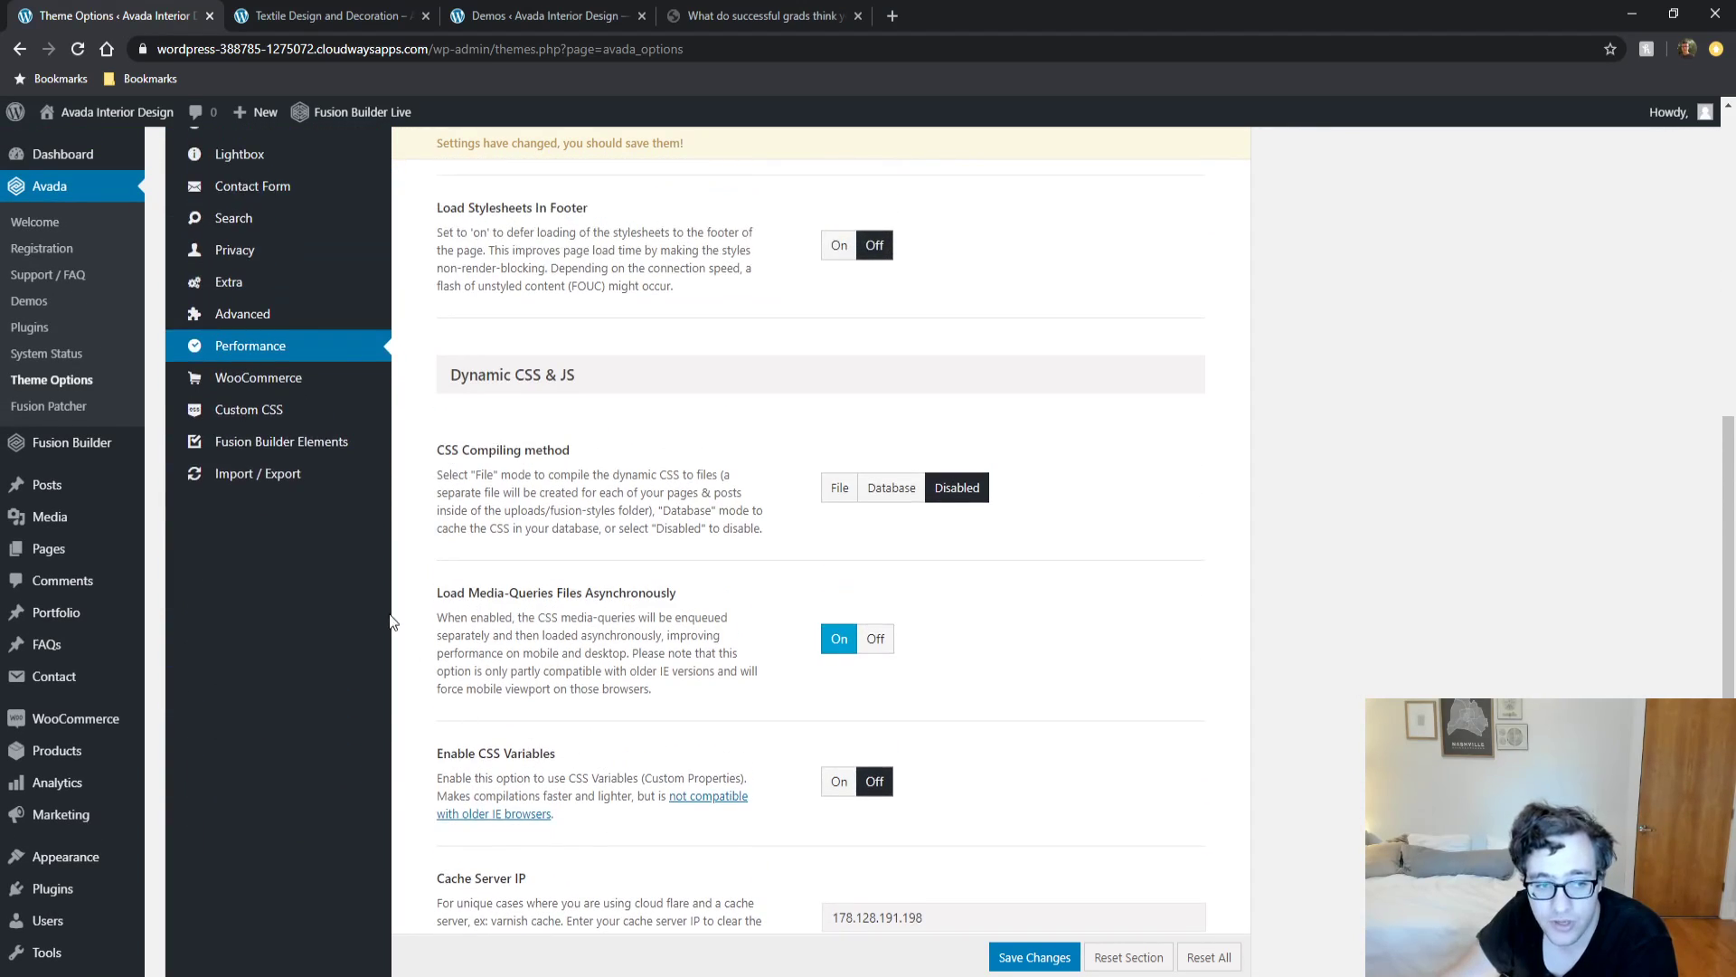
Open the General WooCommerce settings and view the product gallery, products-per-page and column options.
left_click(303, 378)
scroll(586, 543, "up", 6)
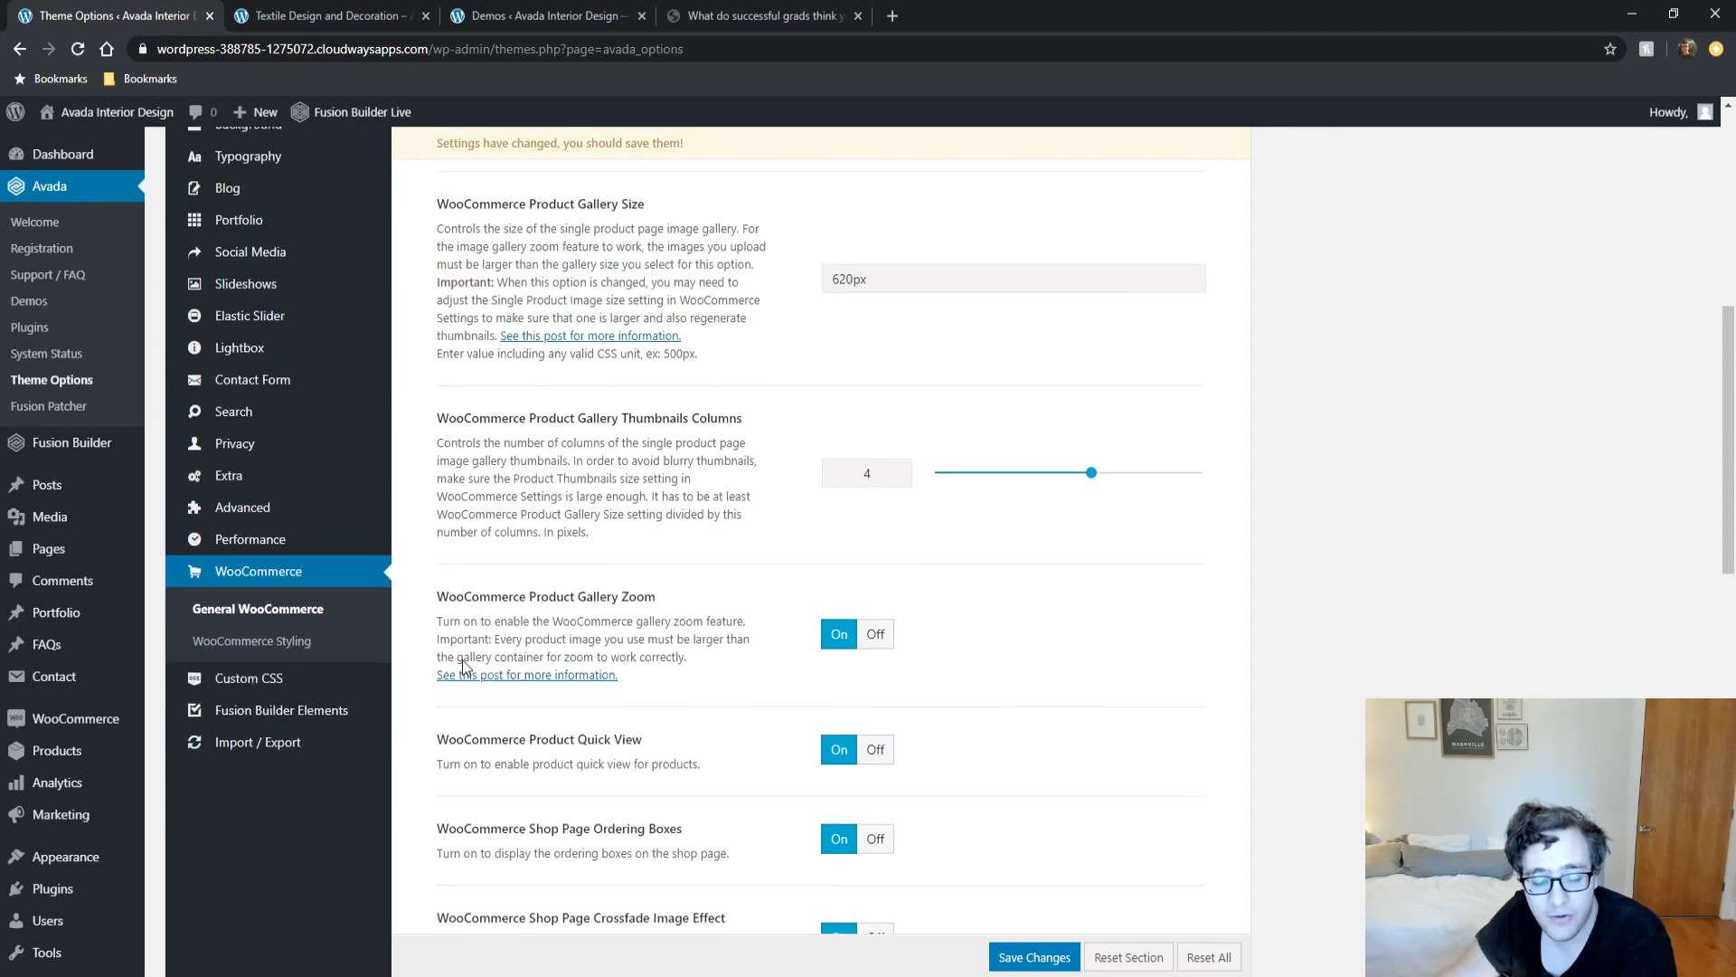
scroll(585, 544, "up", 2)
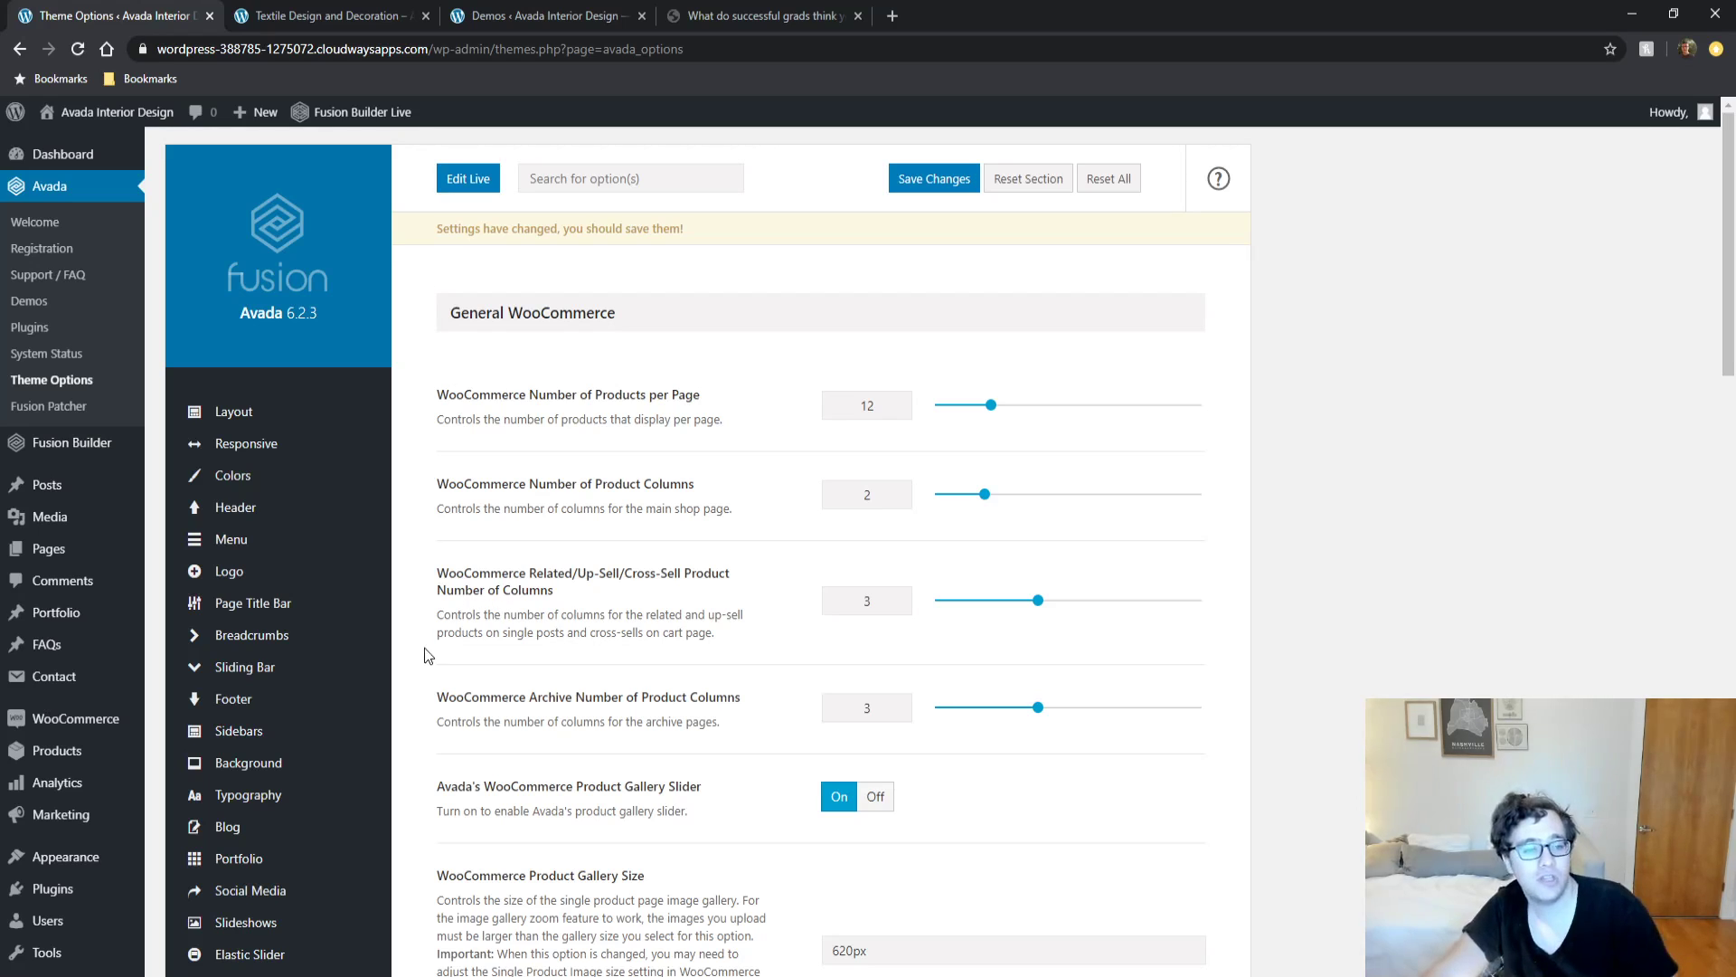
Look through the remaining General WooCommerce settings, including quick view, crossfade image effect, one page checkout and menu cart icon options.
scroll(593, 531, "down", 11)
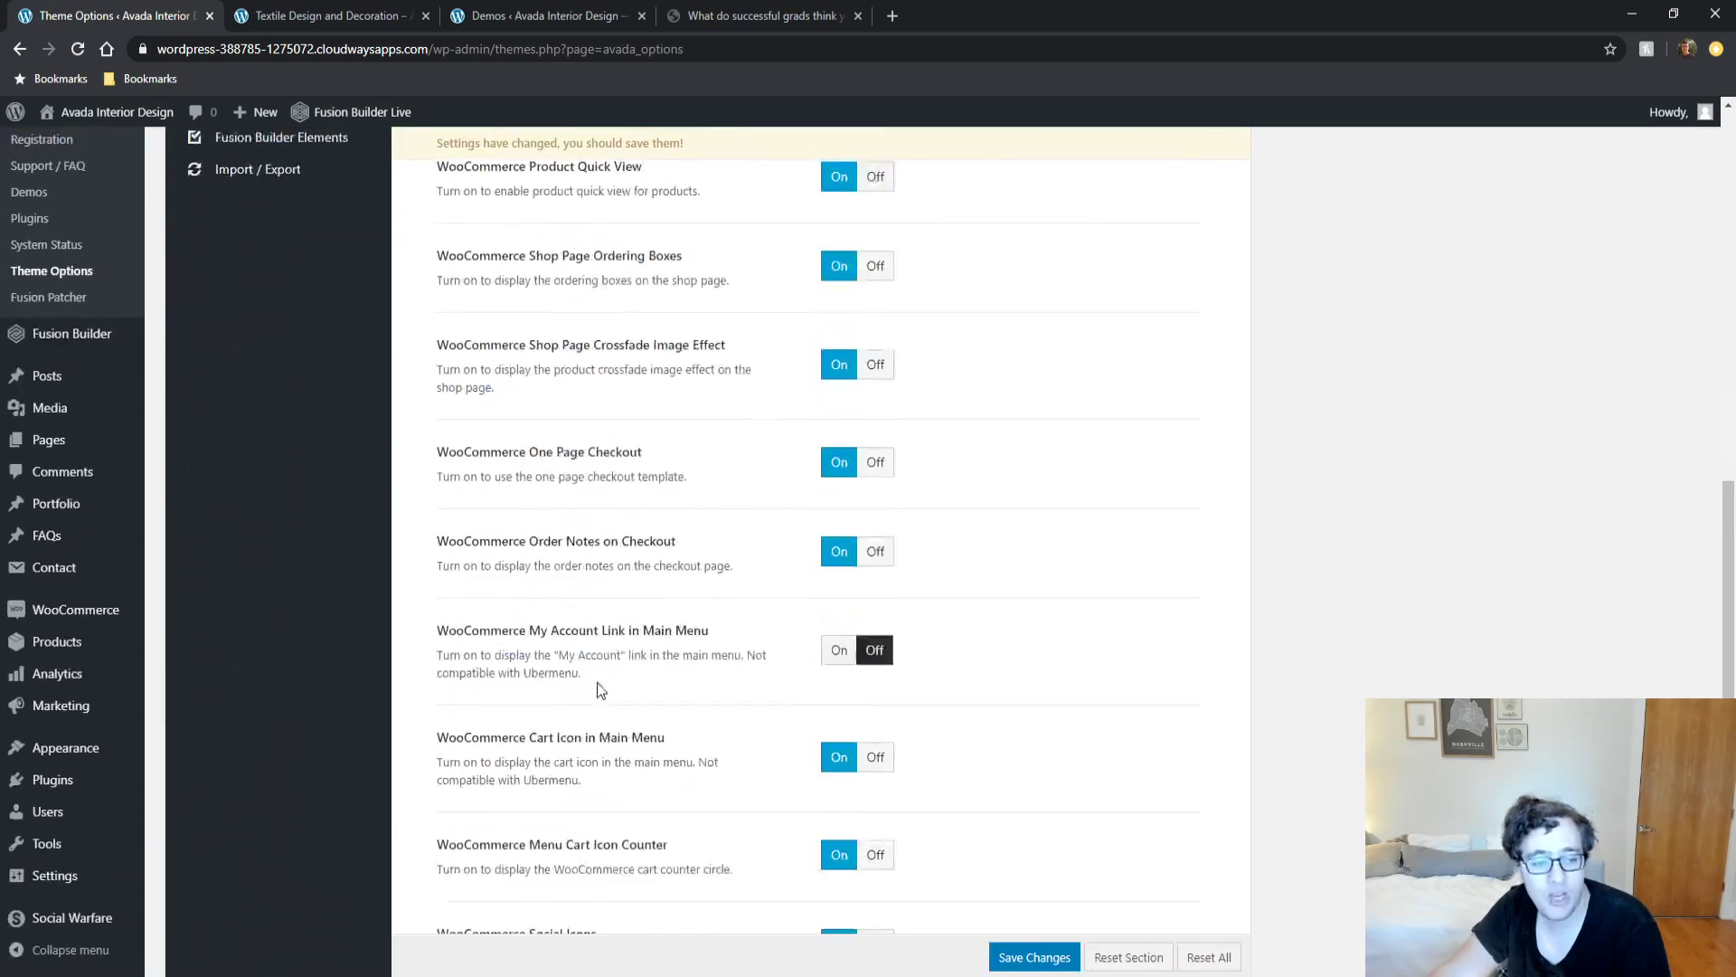
scroll(576, 662, "up", 3)
scroll(514, 575, "down", 2)
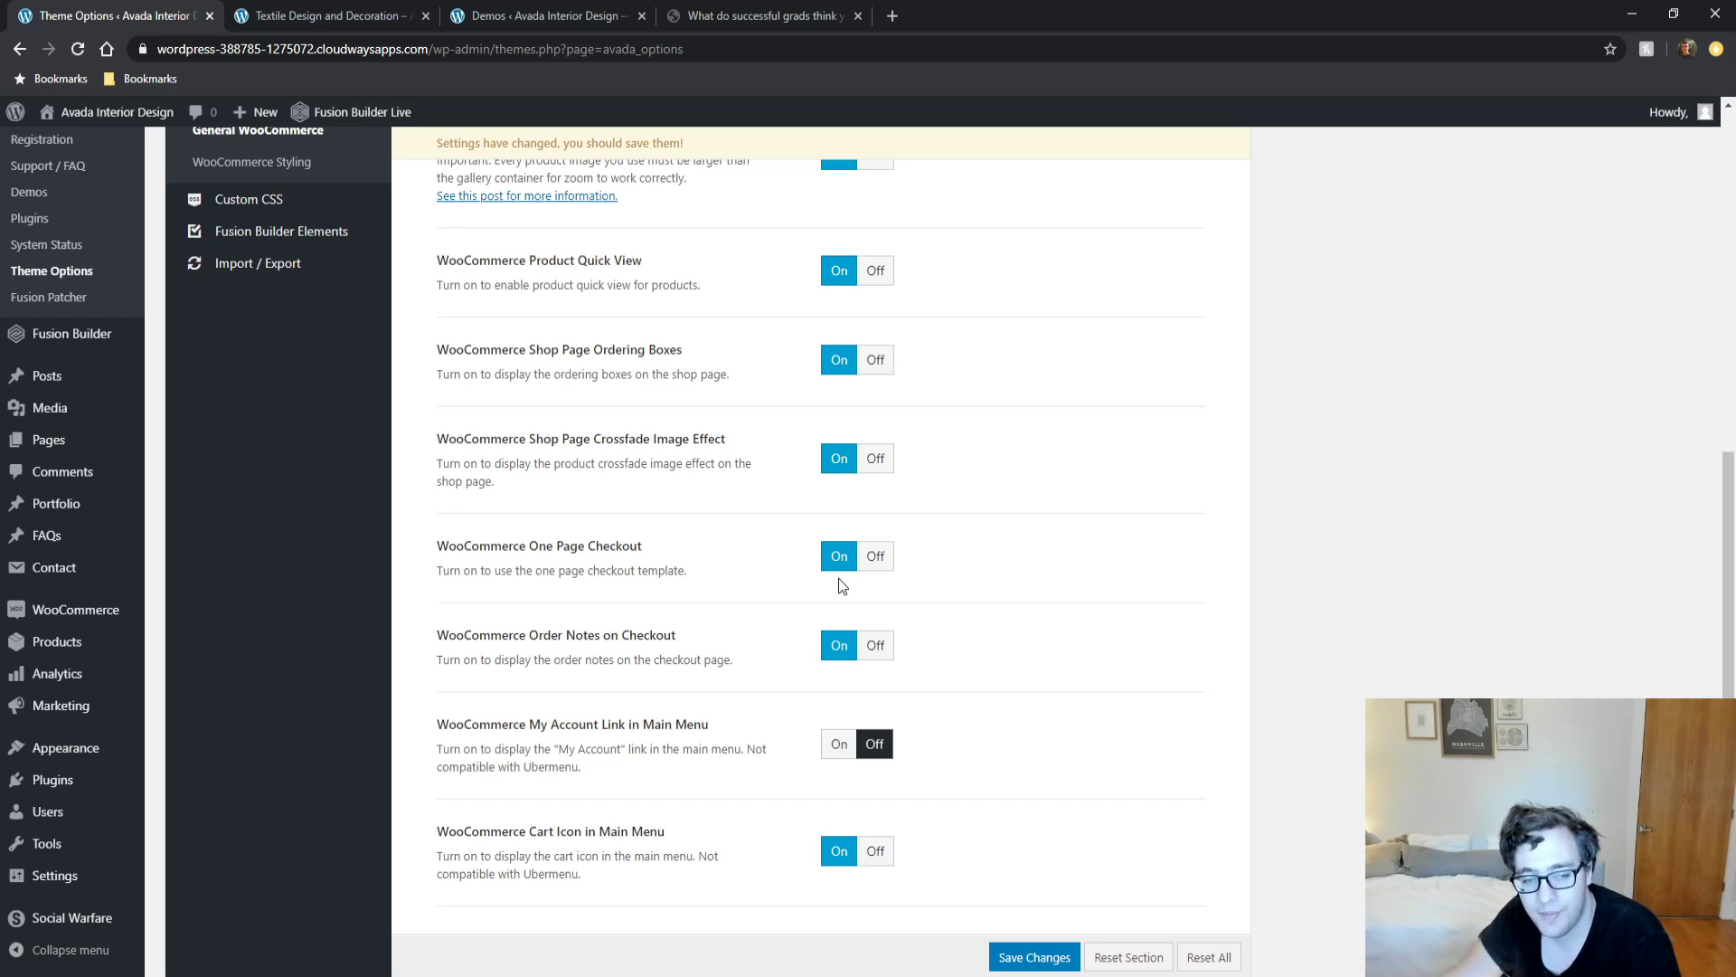
Open the site's shopping cart, examine the cart items and totals, and proceed to checkout.
left_click(362, 15)
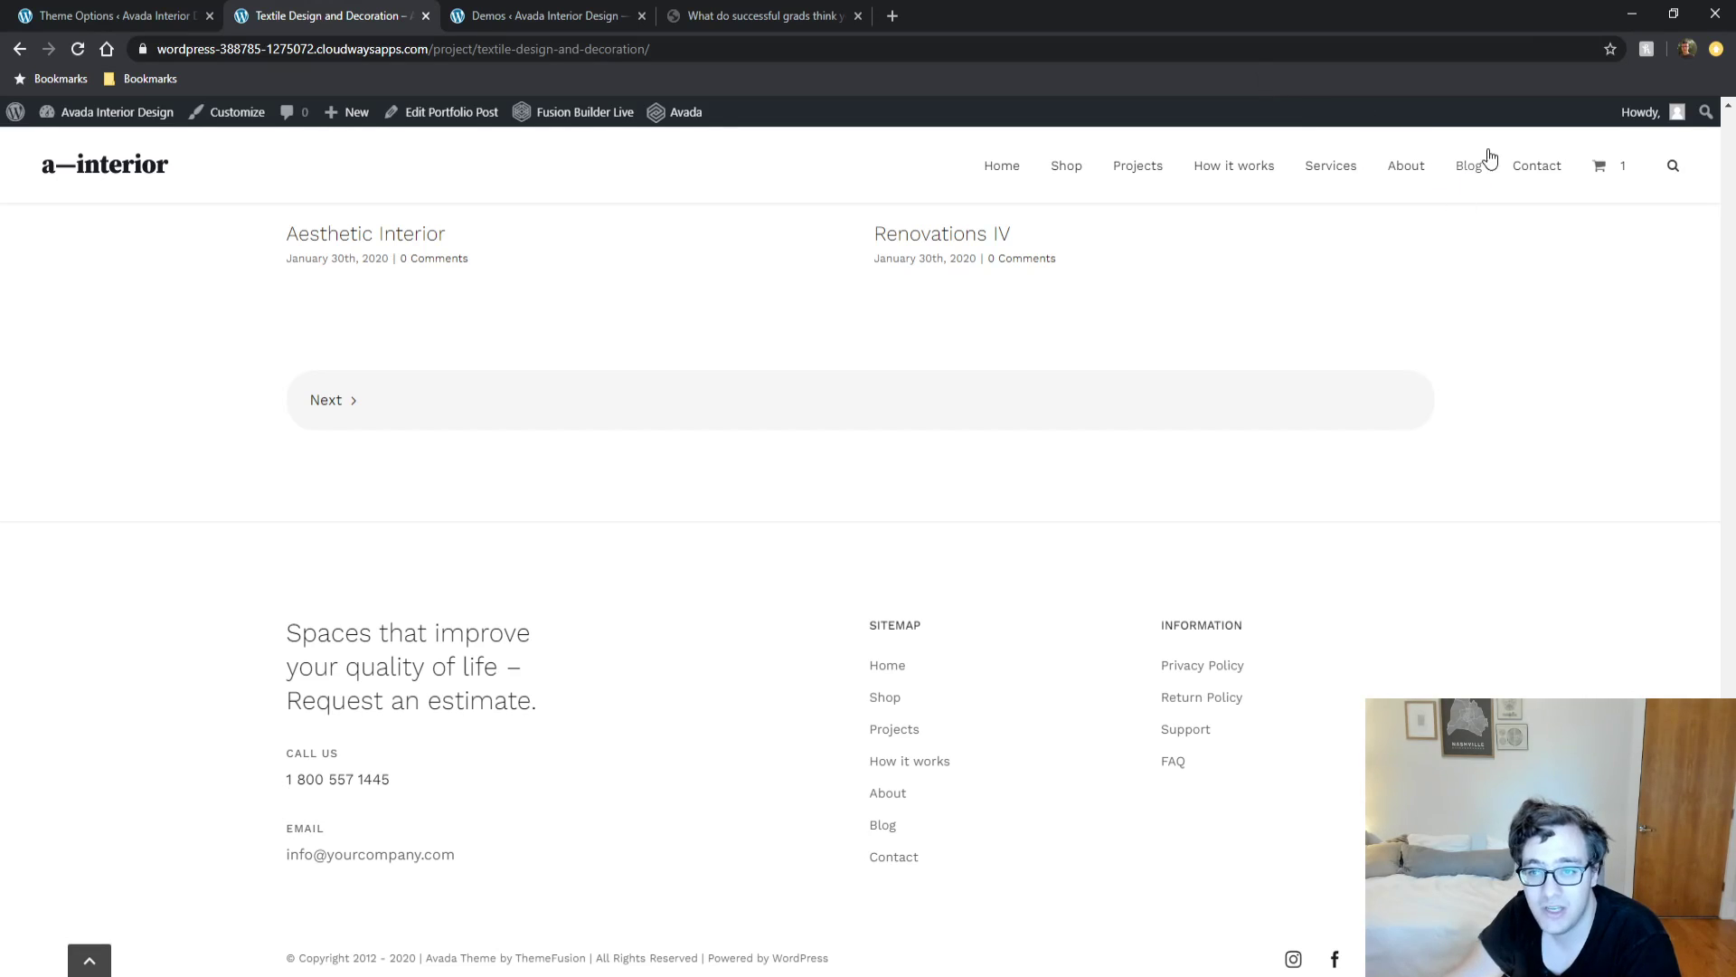
left_click(1602, 172)
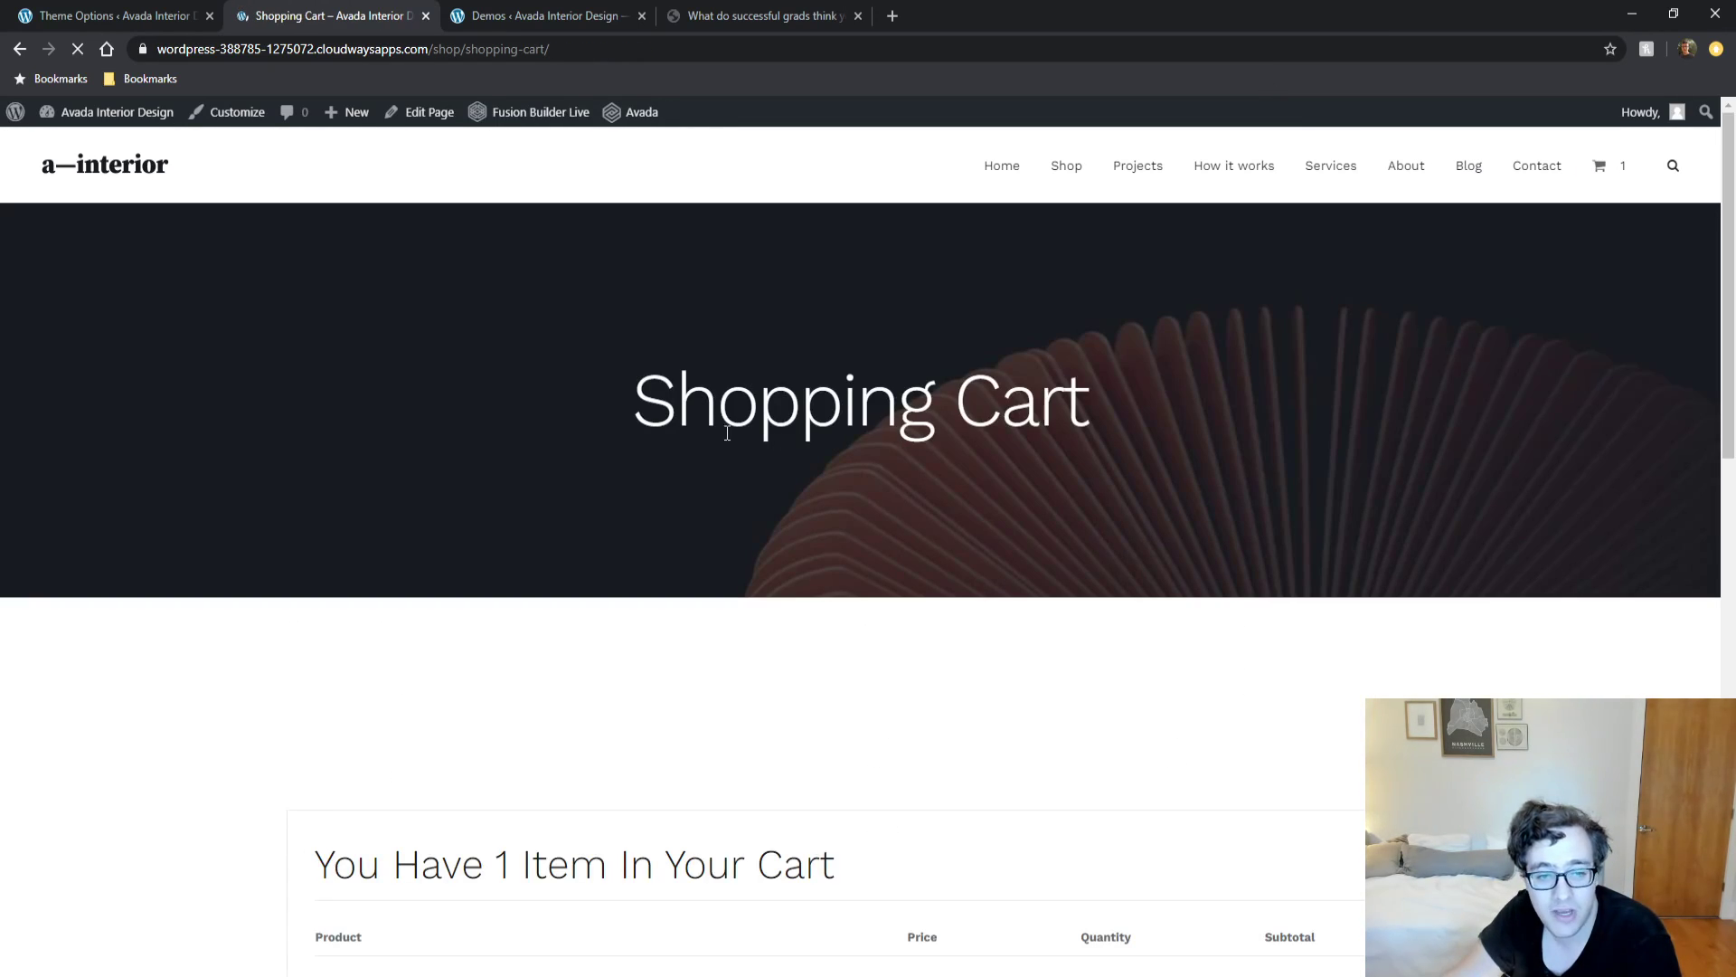
scroll(586, 393, "down", 3)
scroll(590, 393, "down", 5)
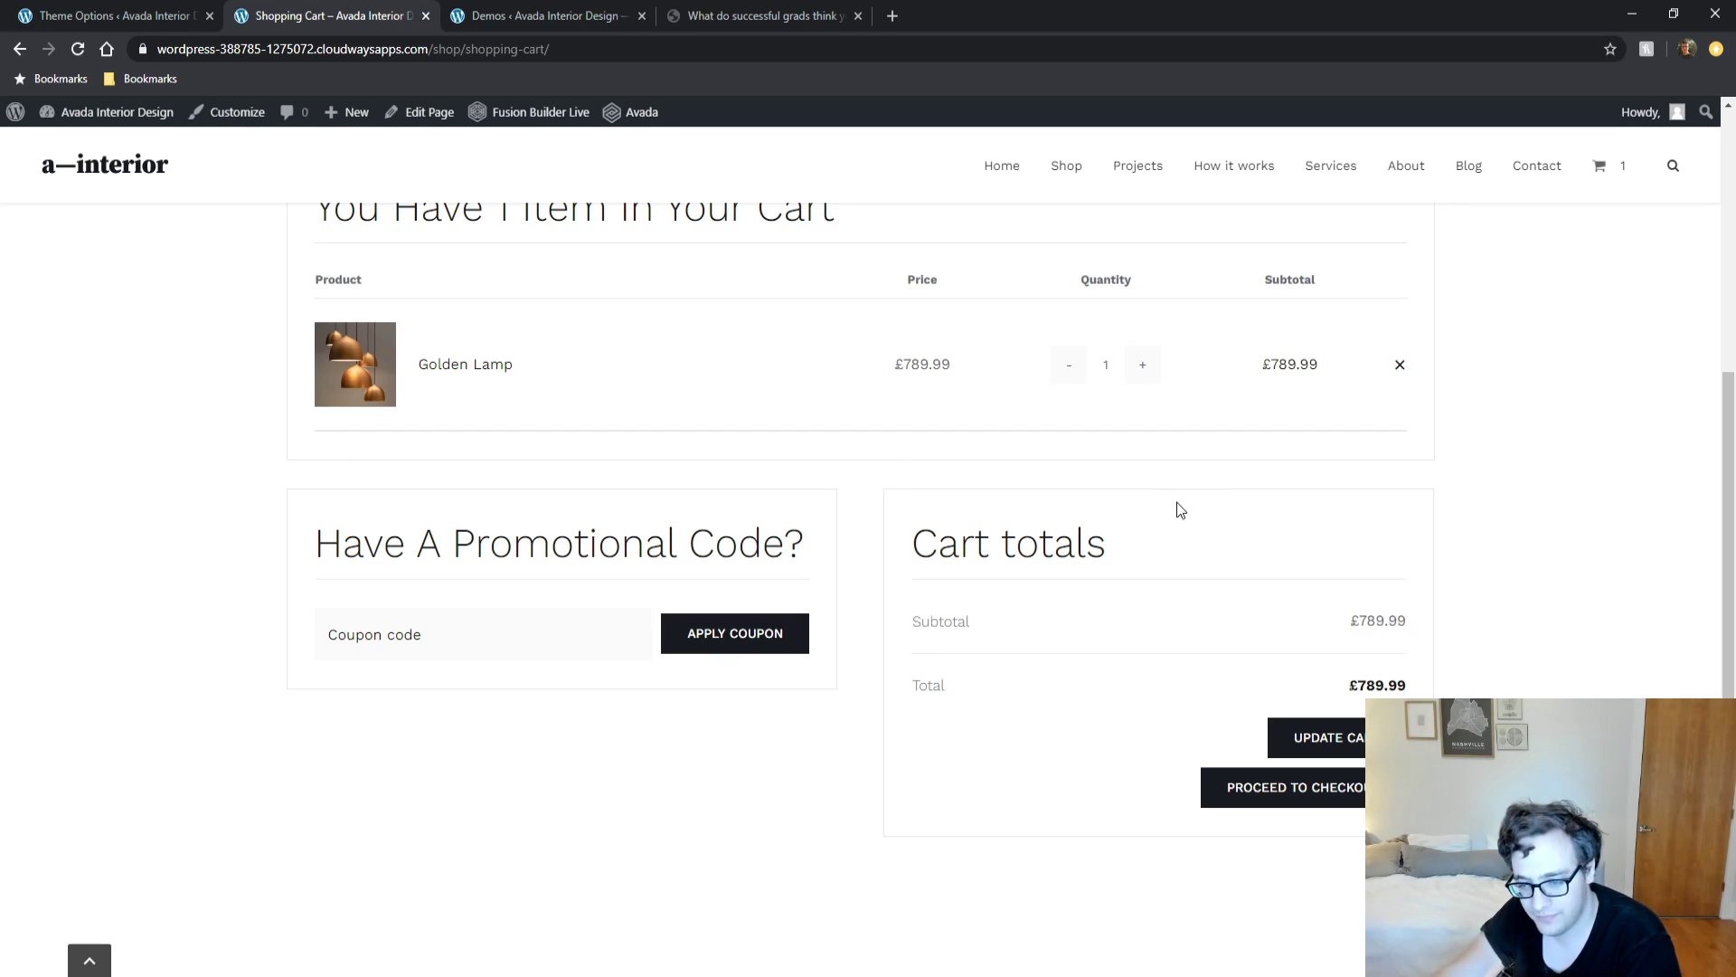
scroll(1243, 655, "up", 2)
scroll(1244, 636, "down", 2)
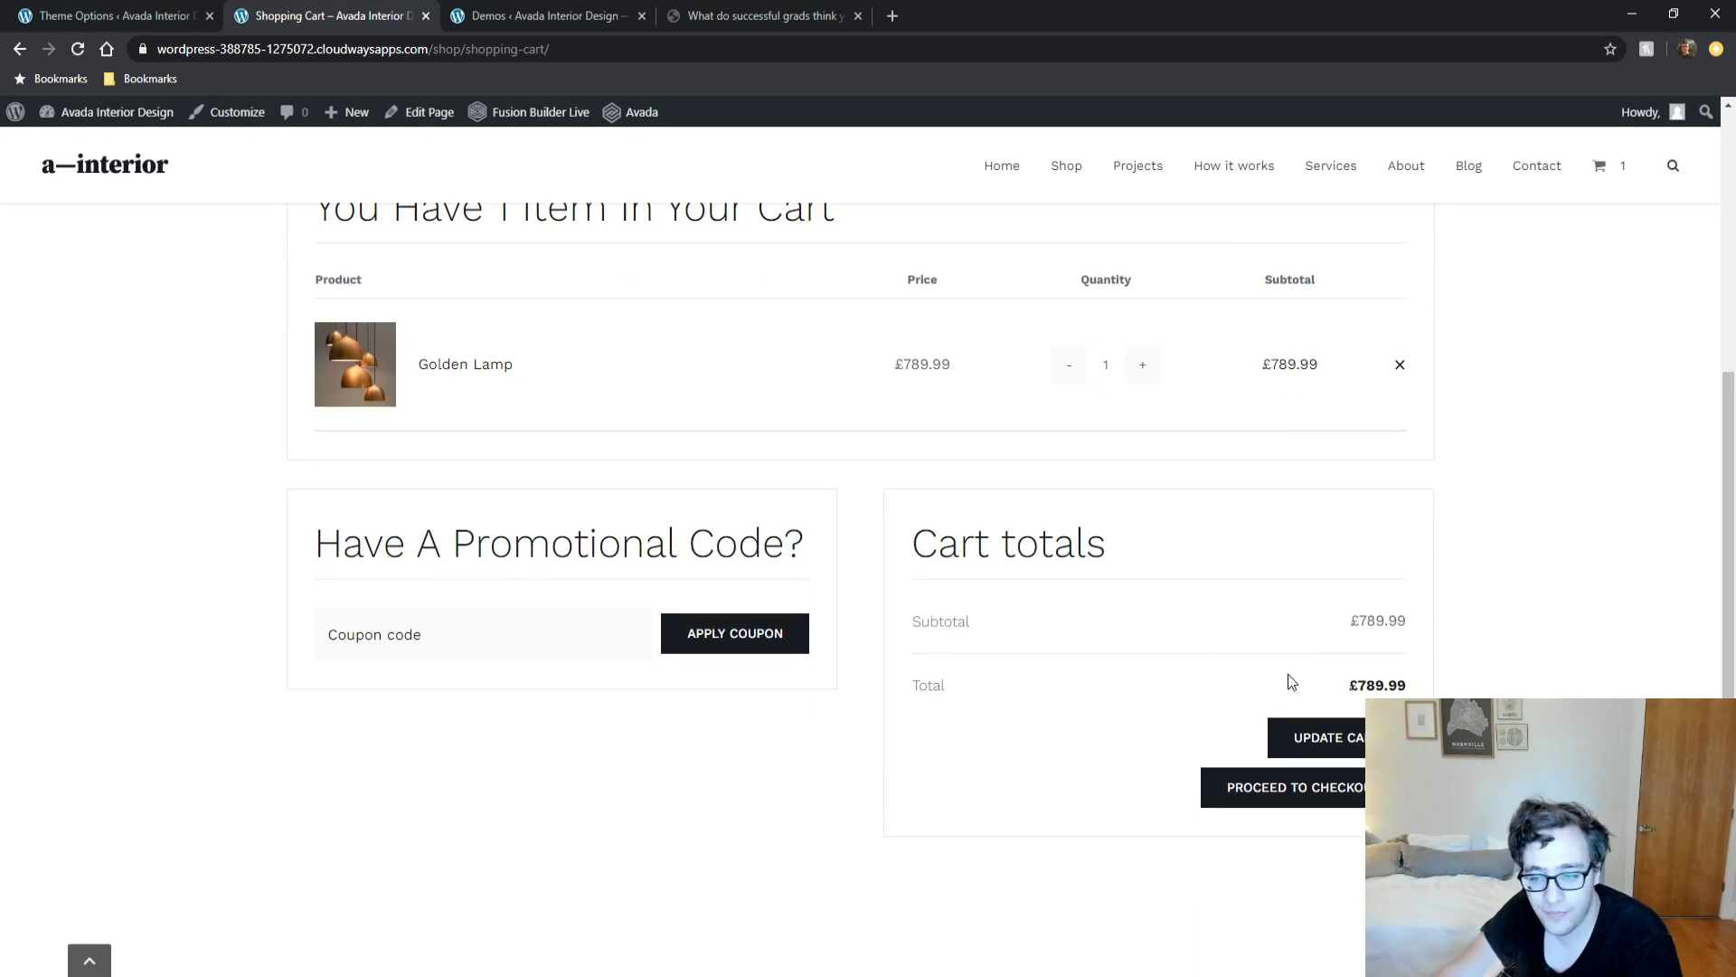
left_click(1285, 799)
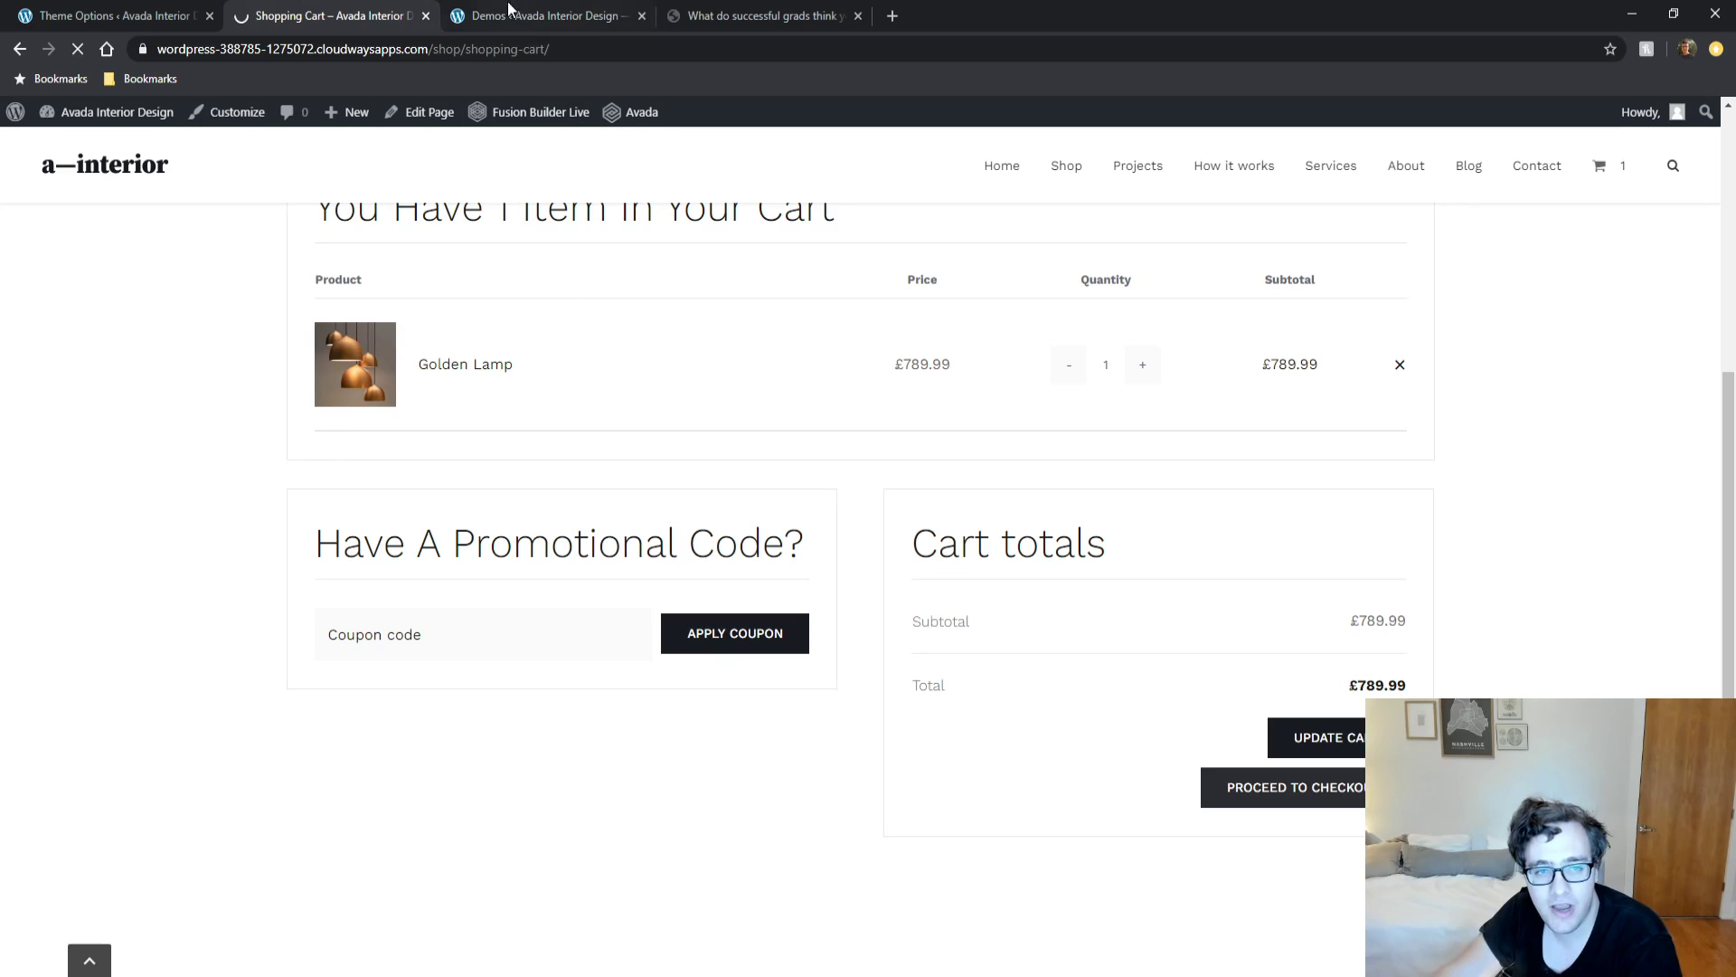
Review the WooCommerce Styling settings in the theme options, from product box design to dropdown colors, and close the checkout tab.
left_click(114, 13)
scroll(417, 324, "up", 2)
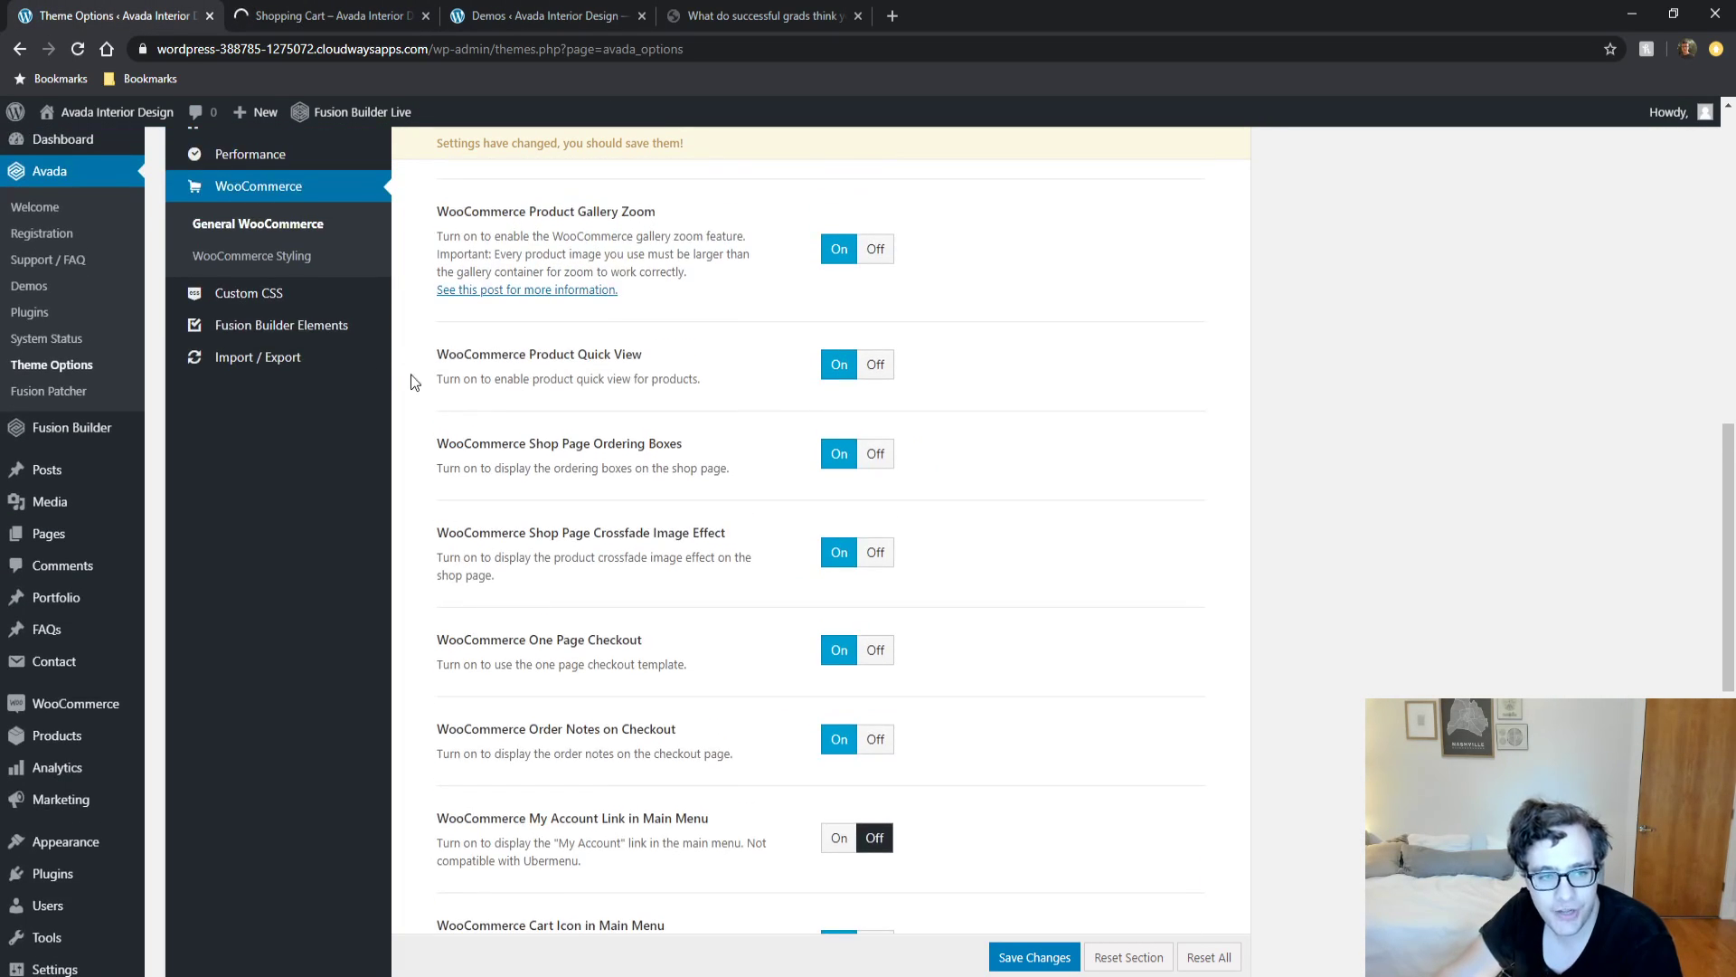
left_click(263, 350)
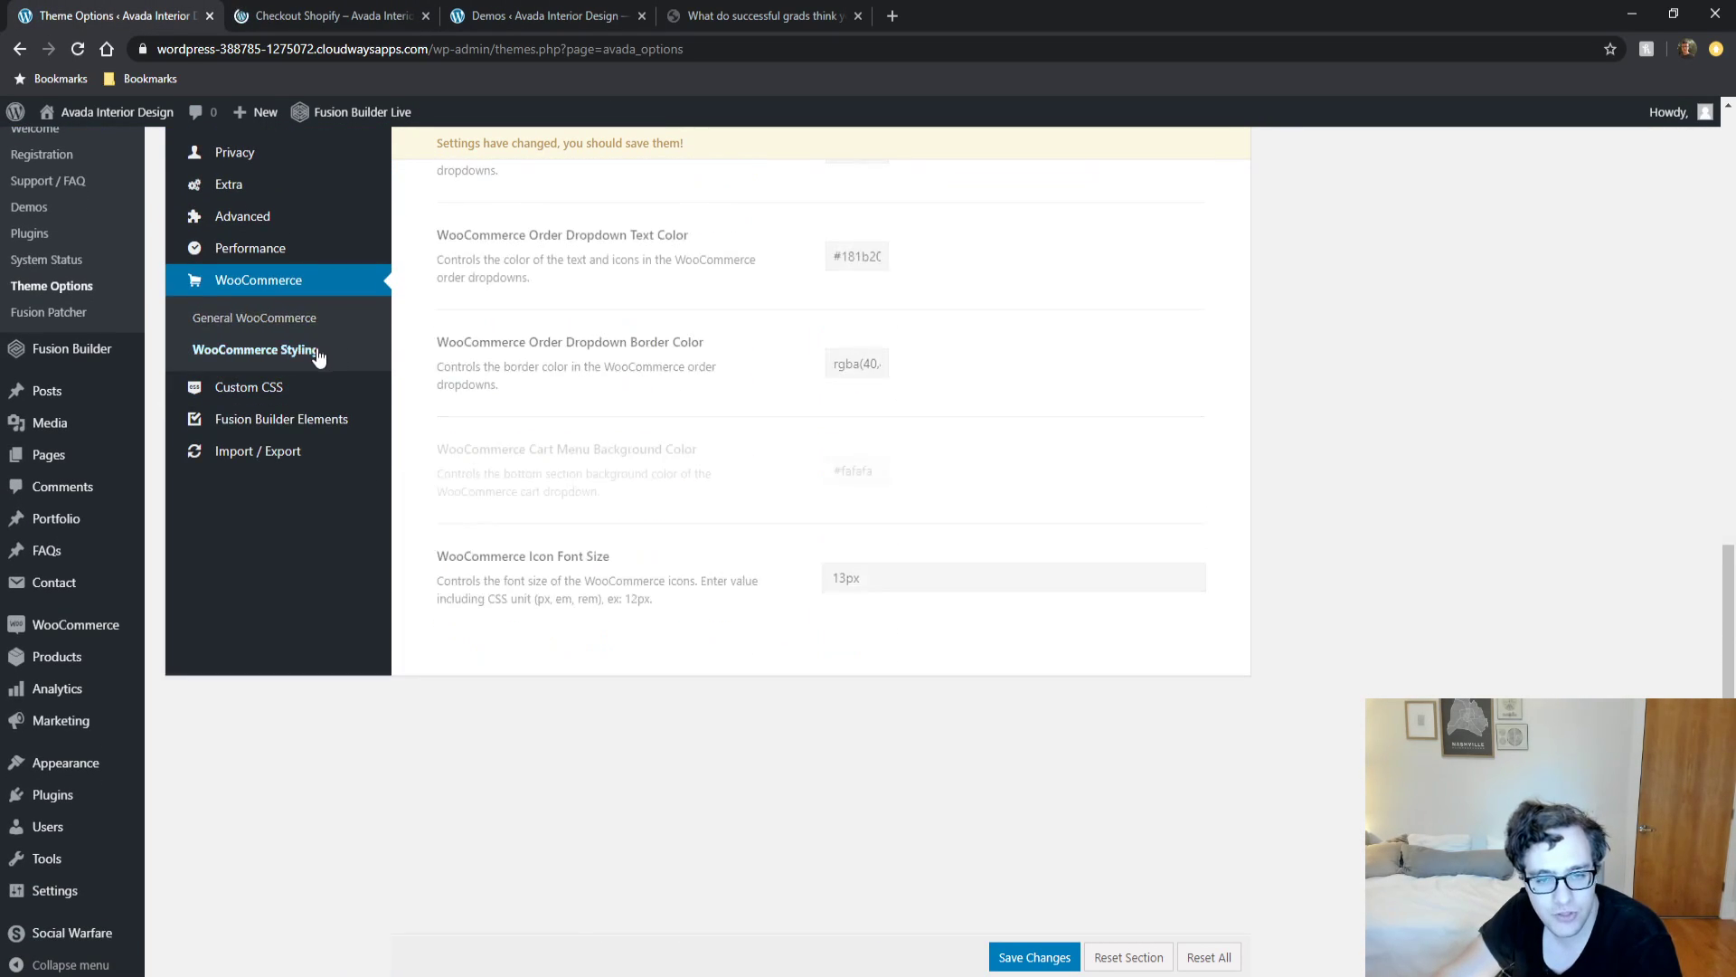
scroll(631, 355, "up", 8)
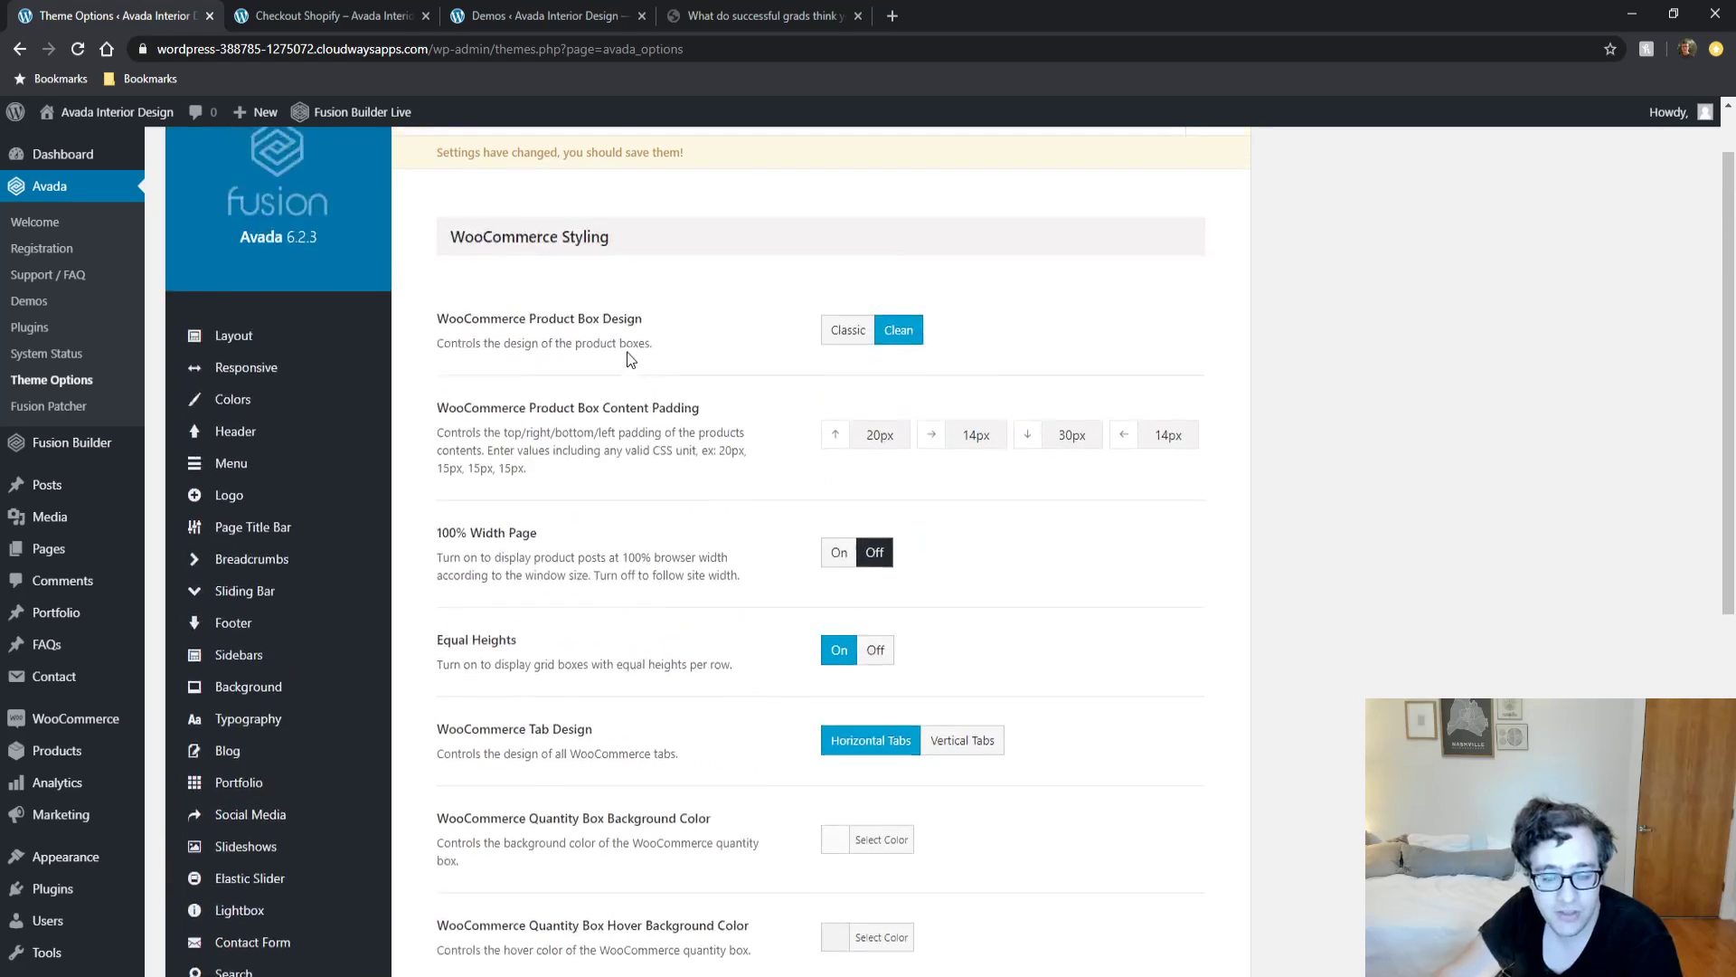
scroll(619, 353, "down", 1)
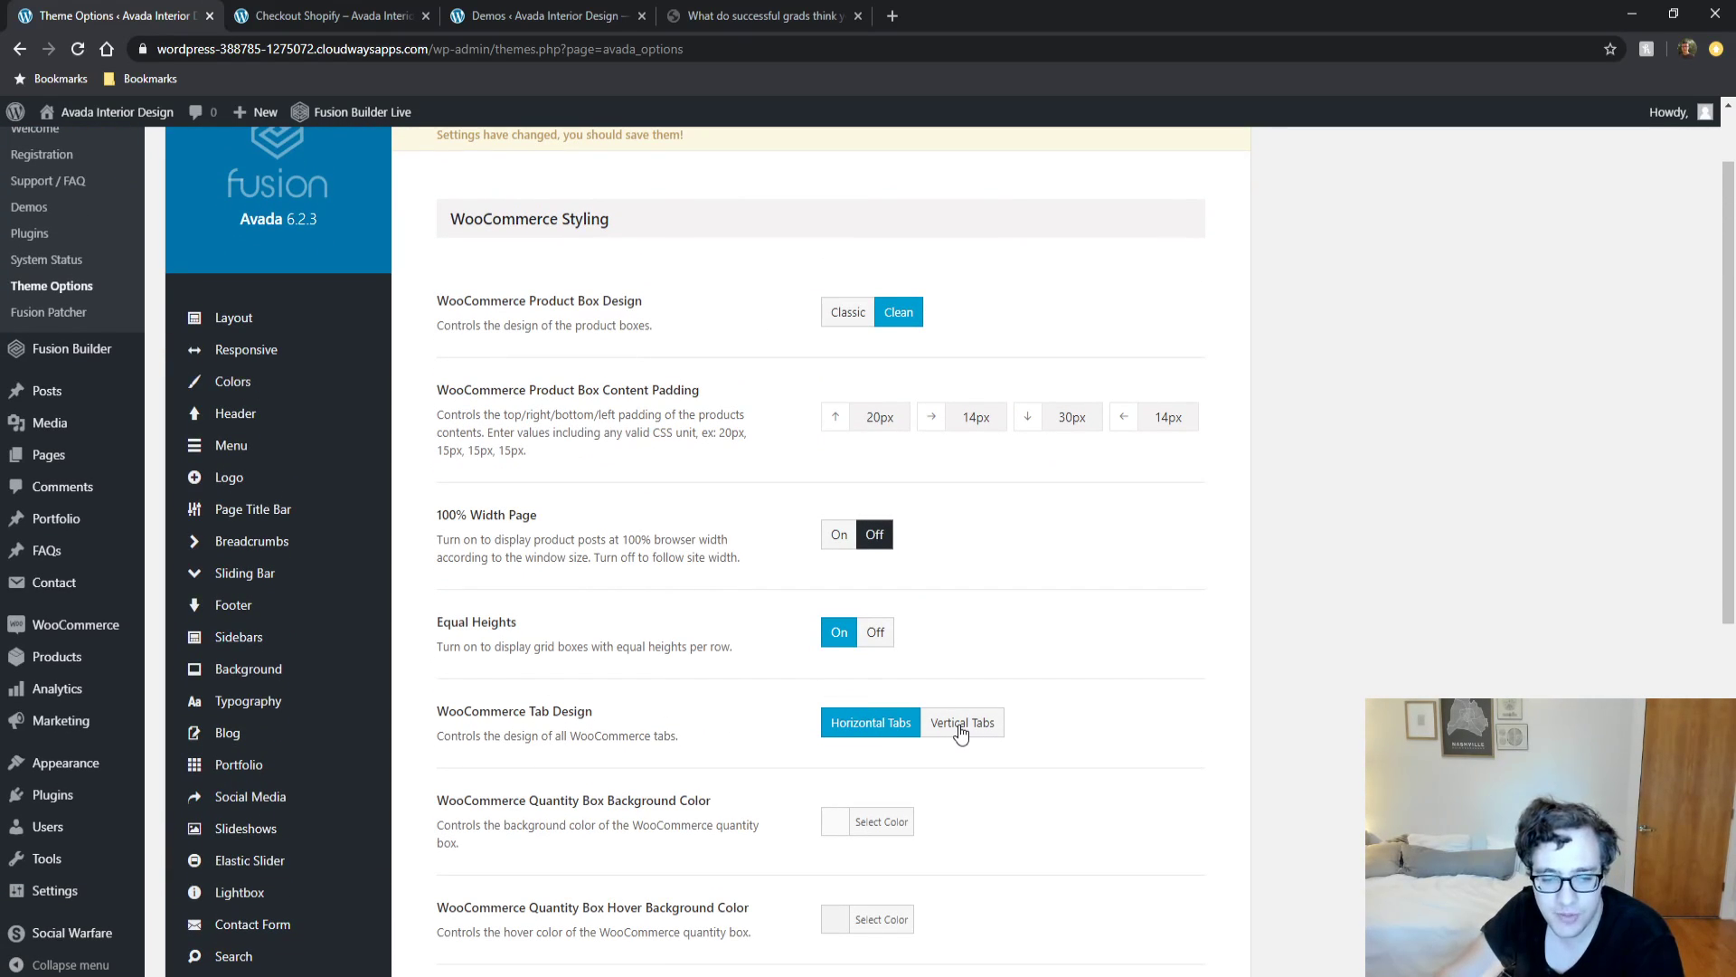
left_click(425, 16)
scroll(331, 680, "down", 7)
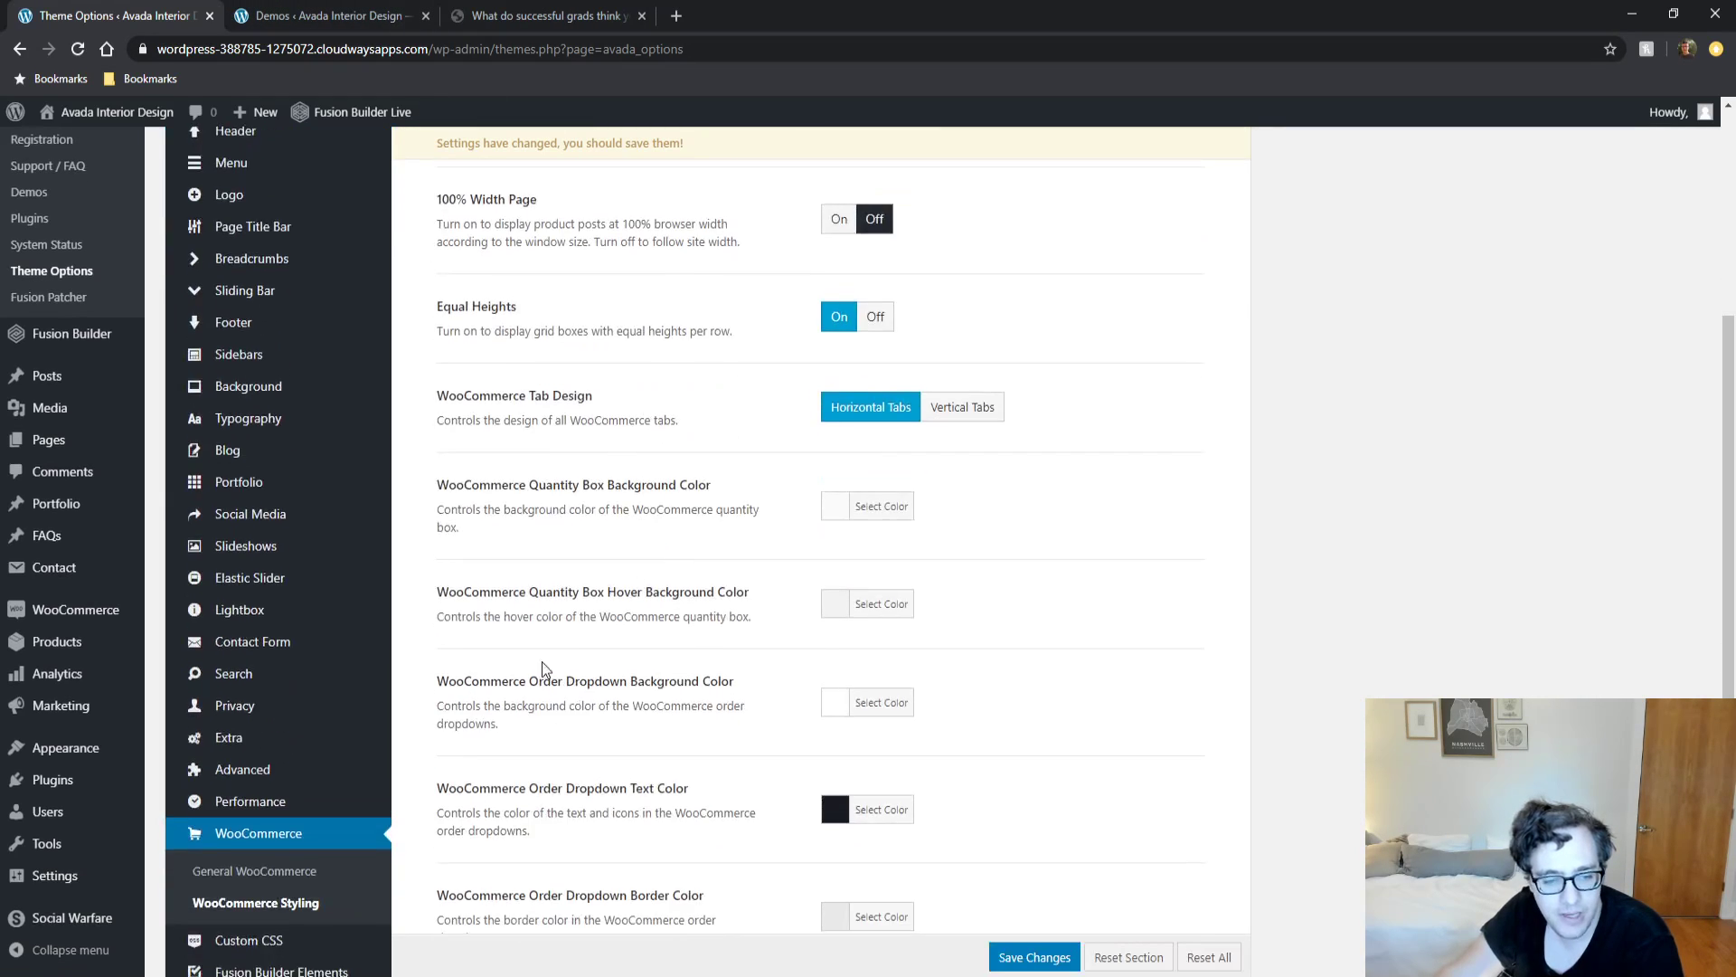
Open the Custom CSS section and examine its style code for the subscribe form and header cart counter.
left_click(244, 625)
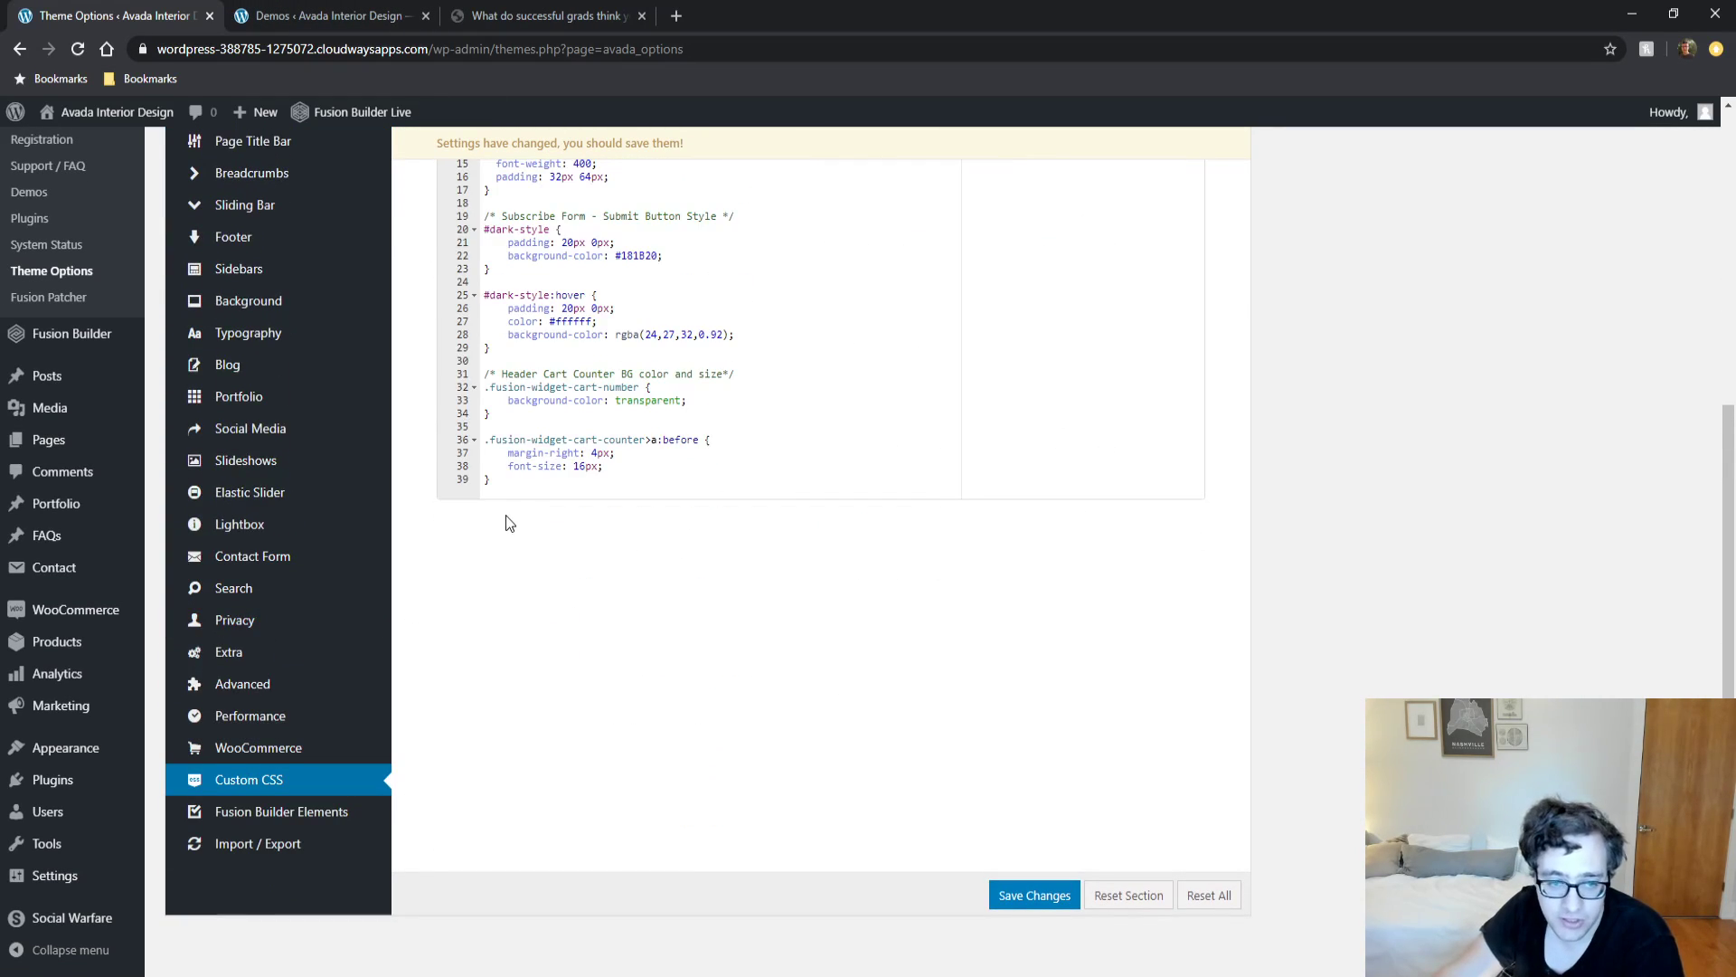
scroll(504, 520, "up", 3)
scroll(504, 527, "down", 3)
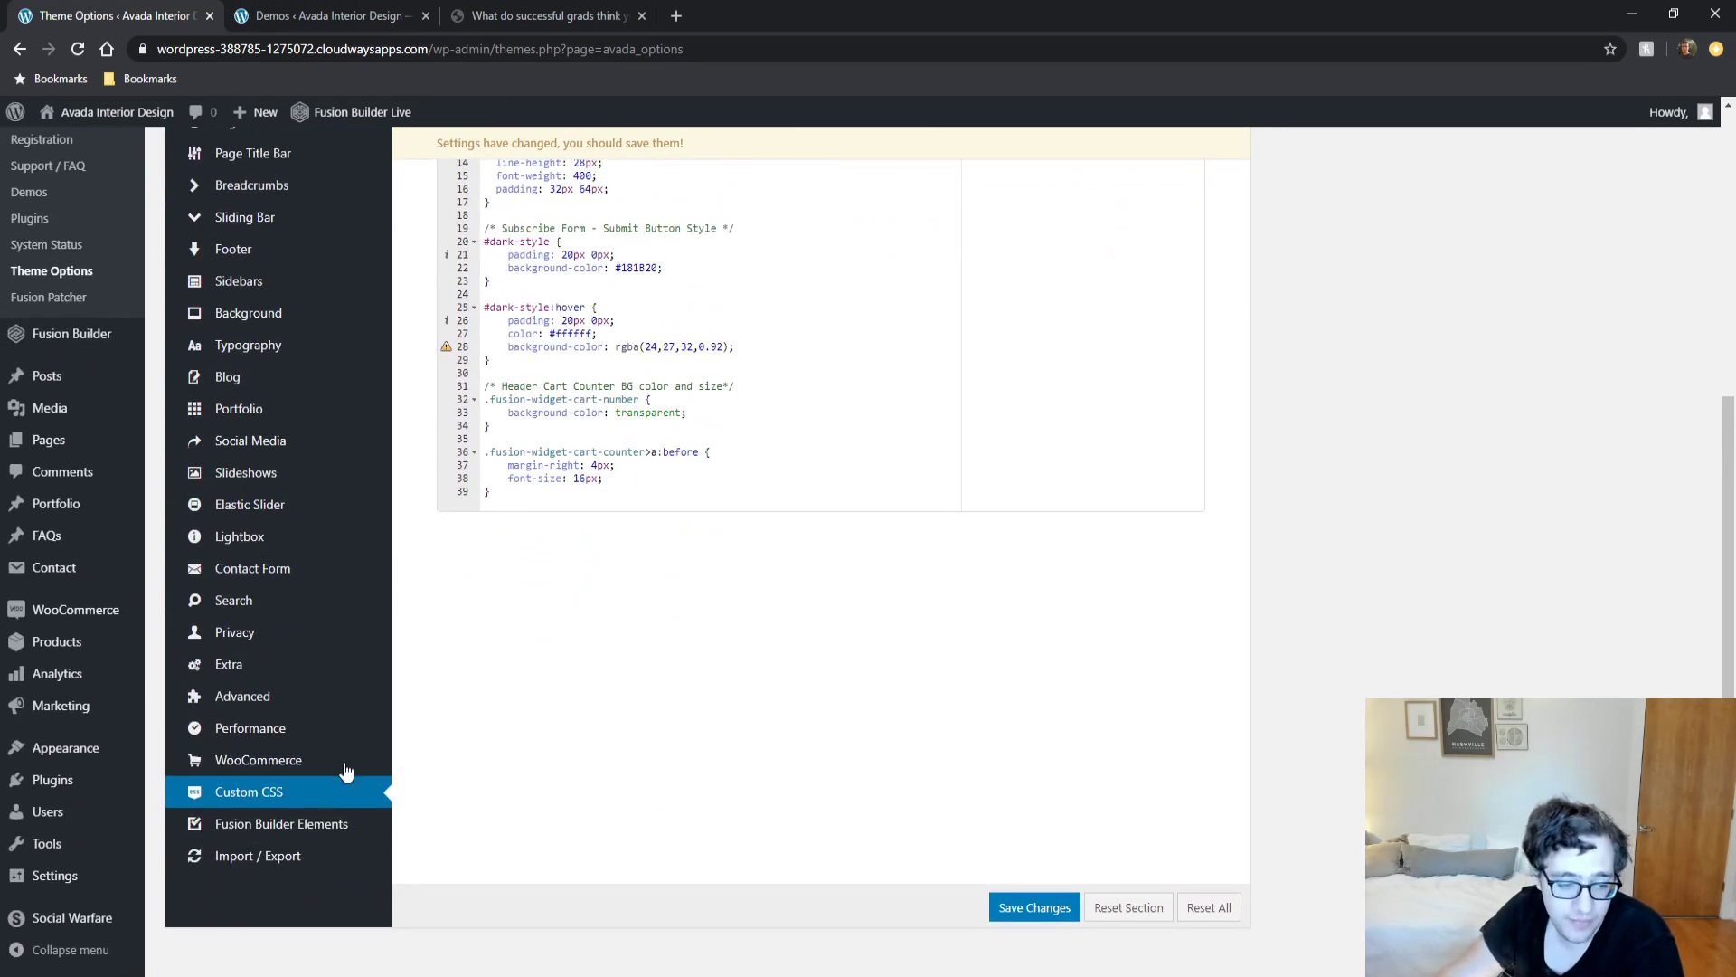
Open the Fusion Builder Elements section and browse its list of elements.
left_click(290, 825)
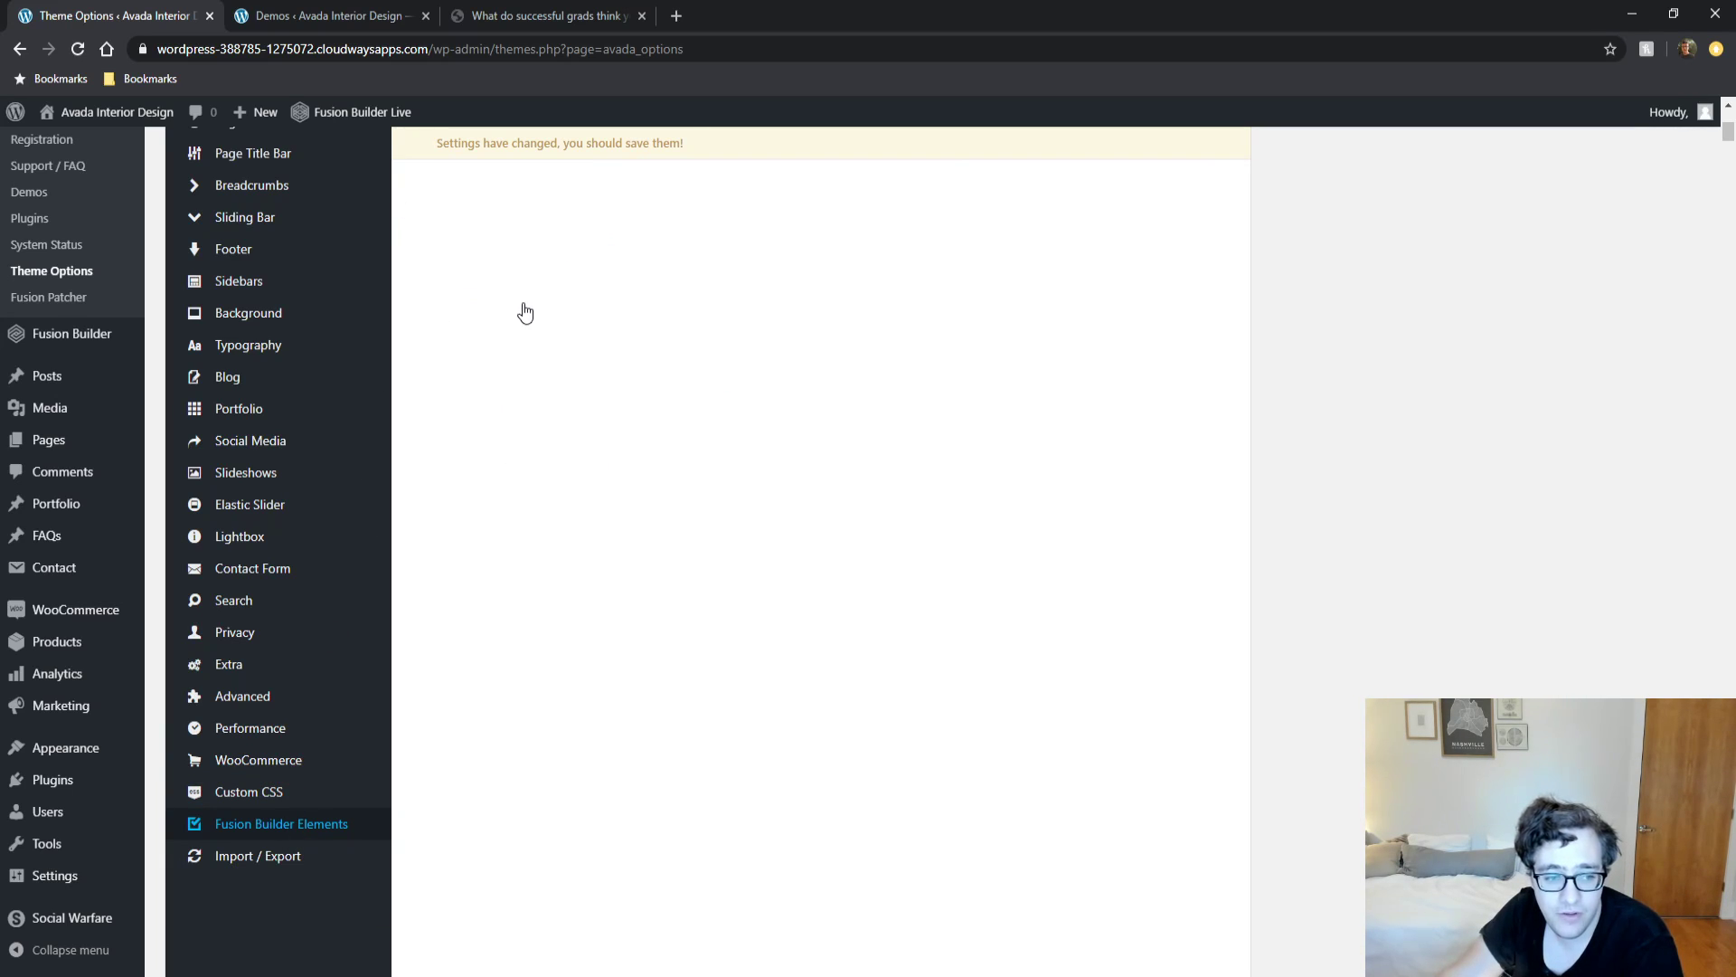
scroll(579, 382, "up", 2)
scroll(585, 380, "down", 3)
scroll(589, 387, "up", 4)
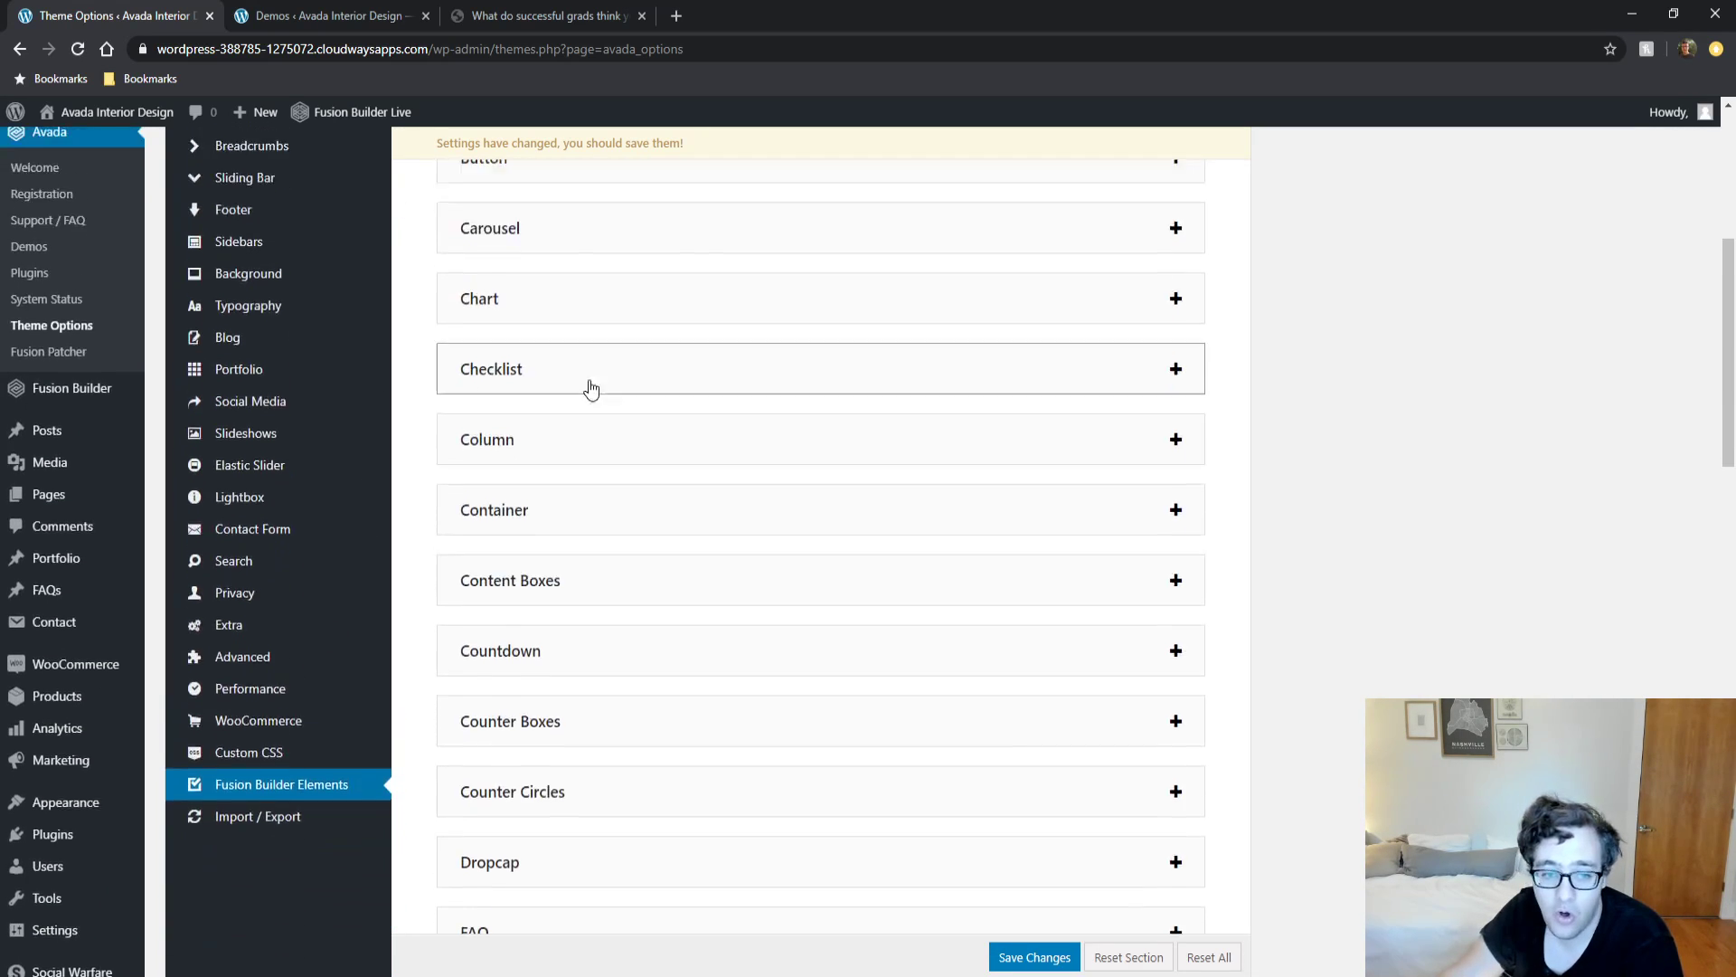
scroll(595, 358, "up", 3)
Expand the Alert element and review its color, alignment, text transform, box shadow and border size options.
left_click(635, 407)
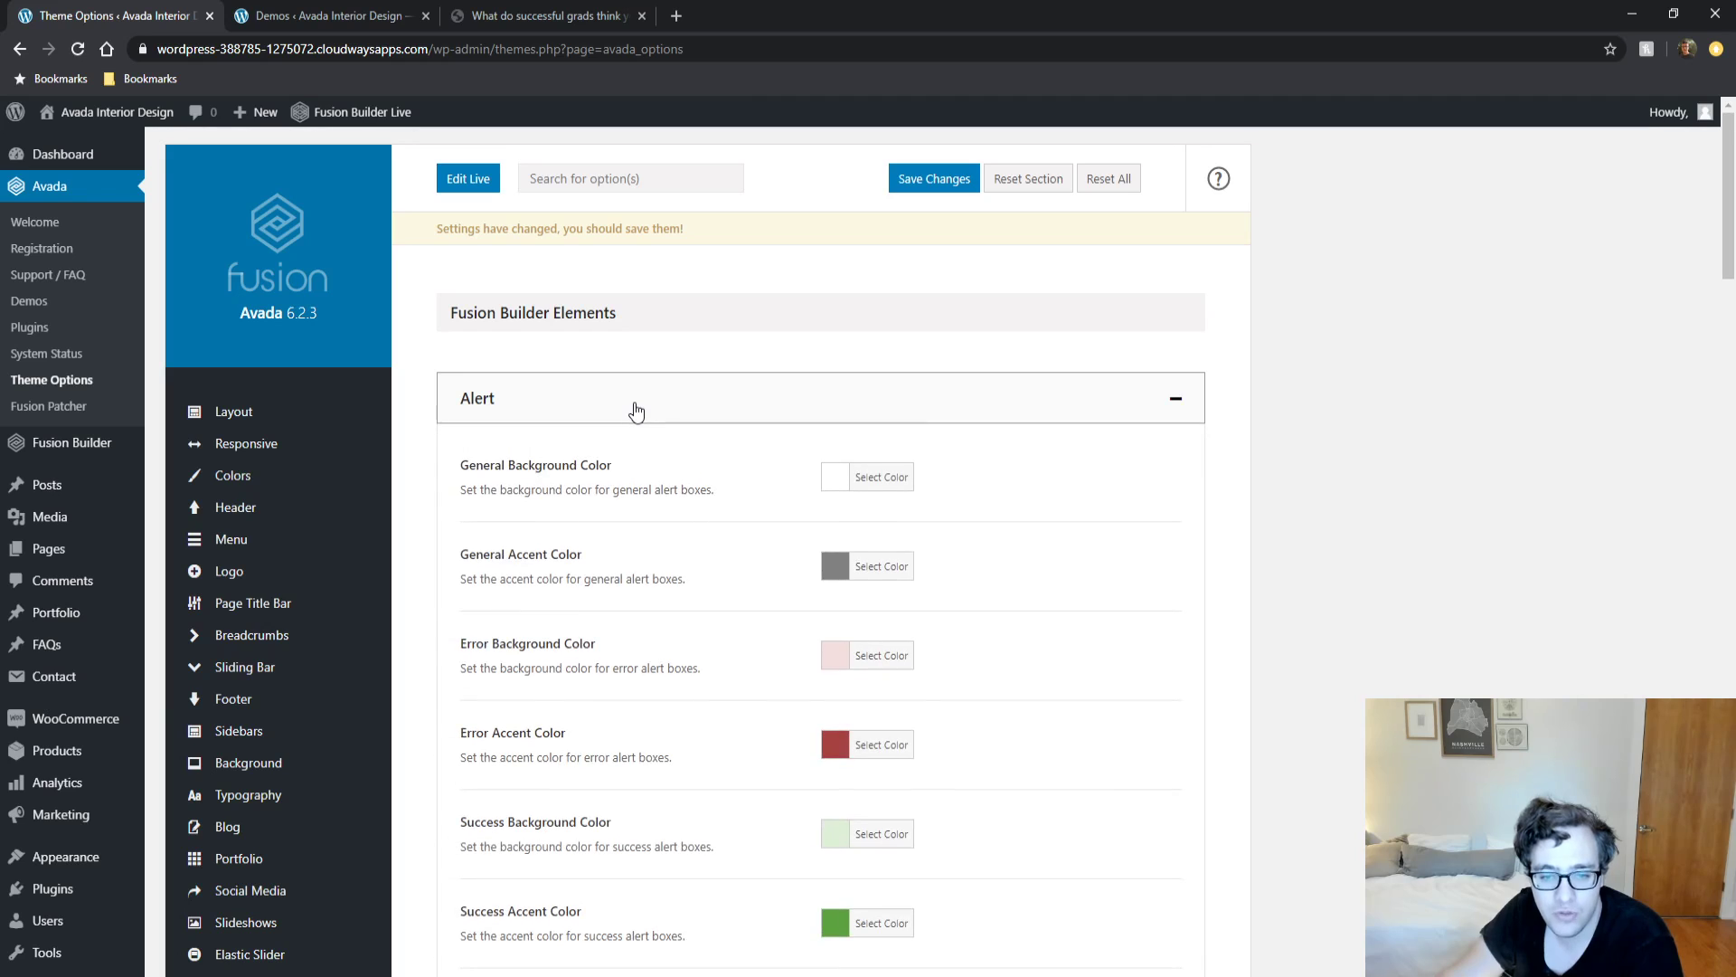
scroll(624, 414, "down", 10)
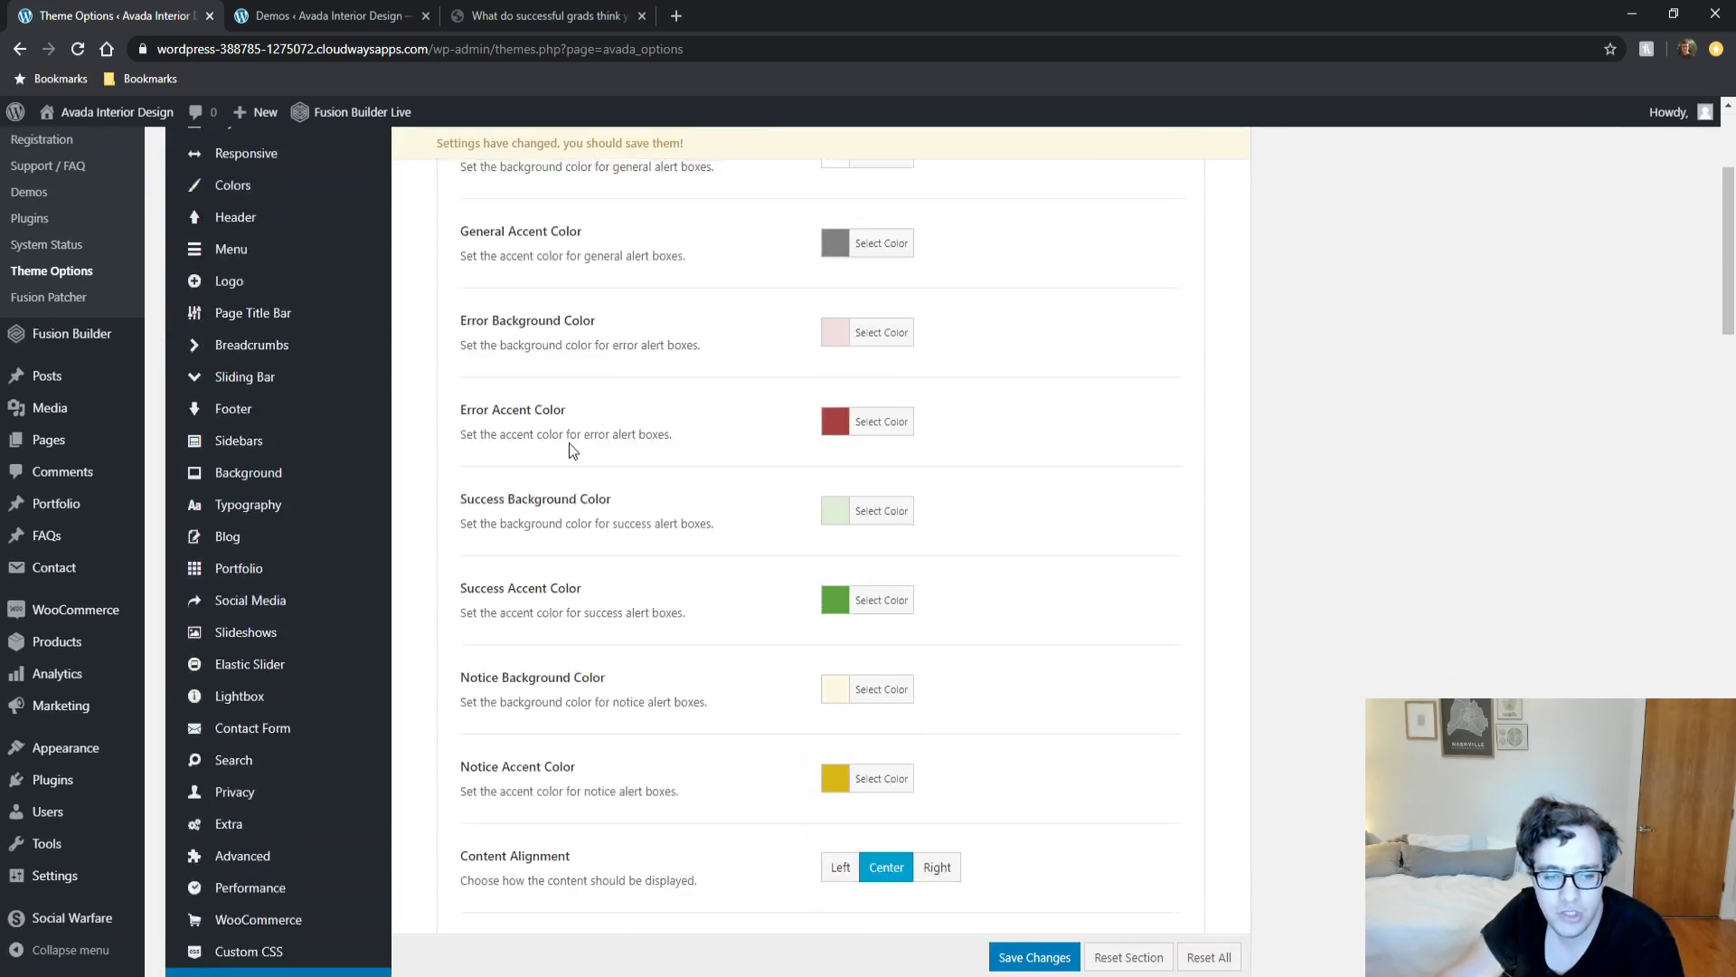
scroll(560, 411, "down", 4)
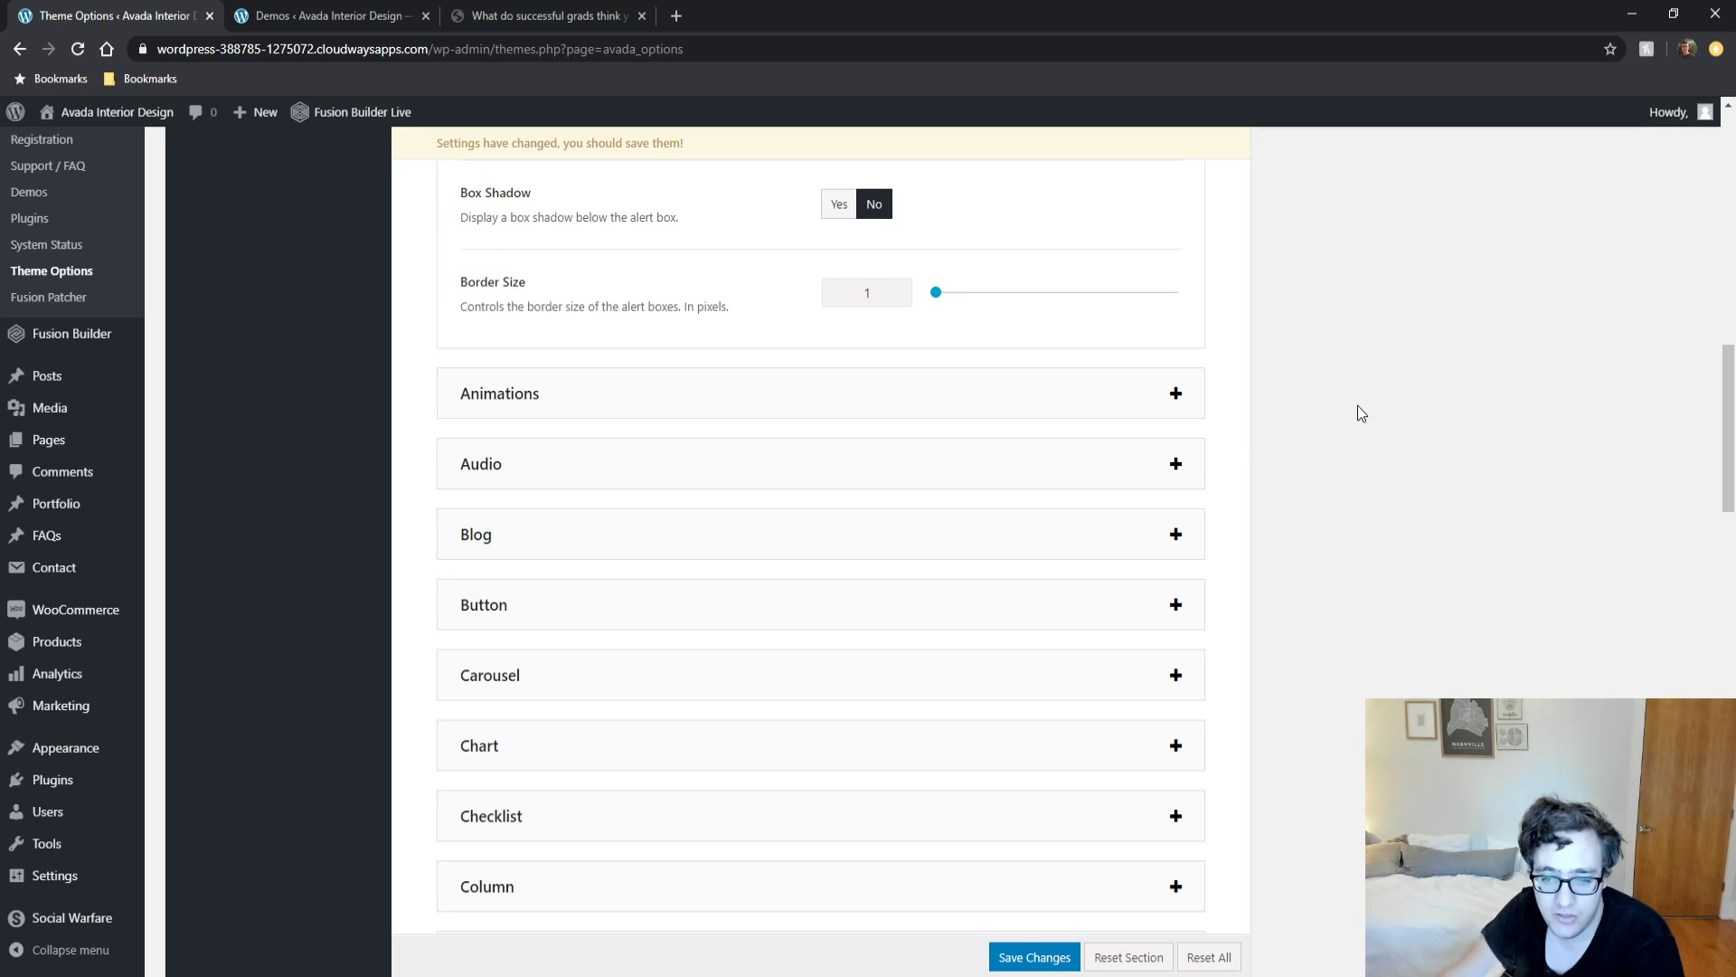
scroll(1372, 583, "down", 9)
scroll(1372, 583, "down", 3)
scroll(1324, 326, "up", 20)
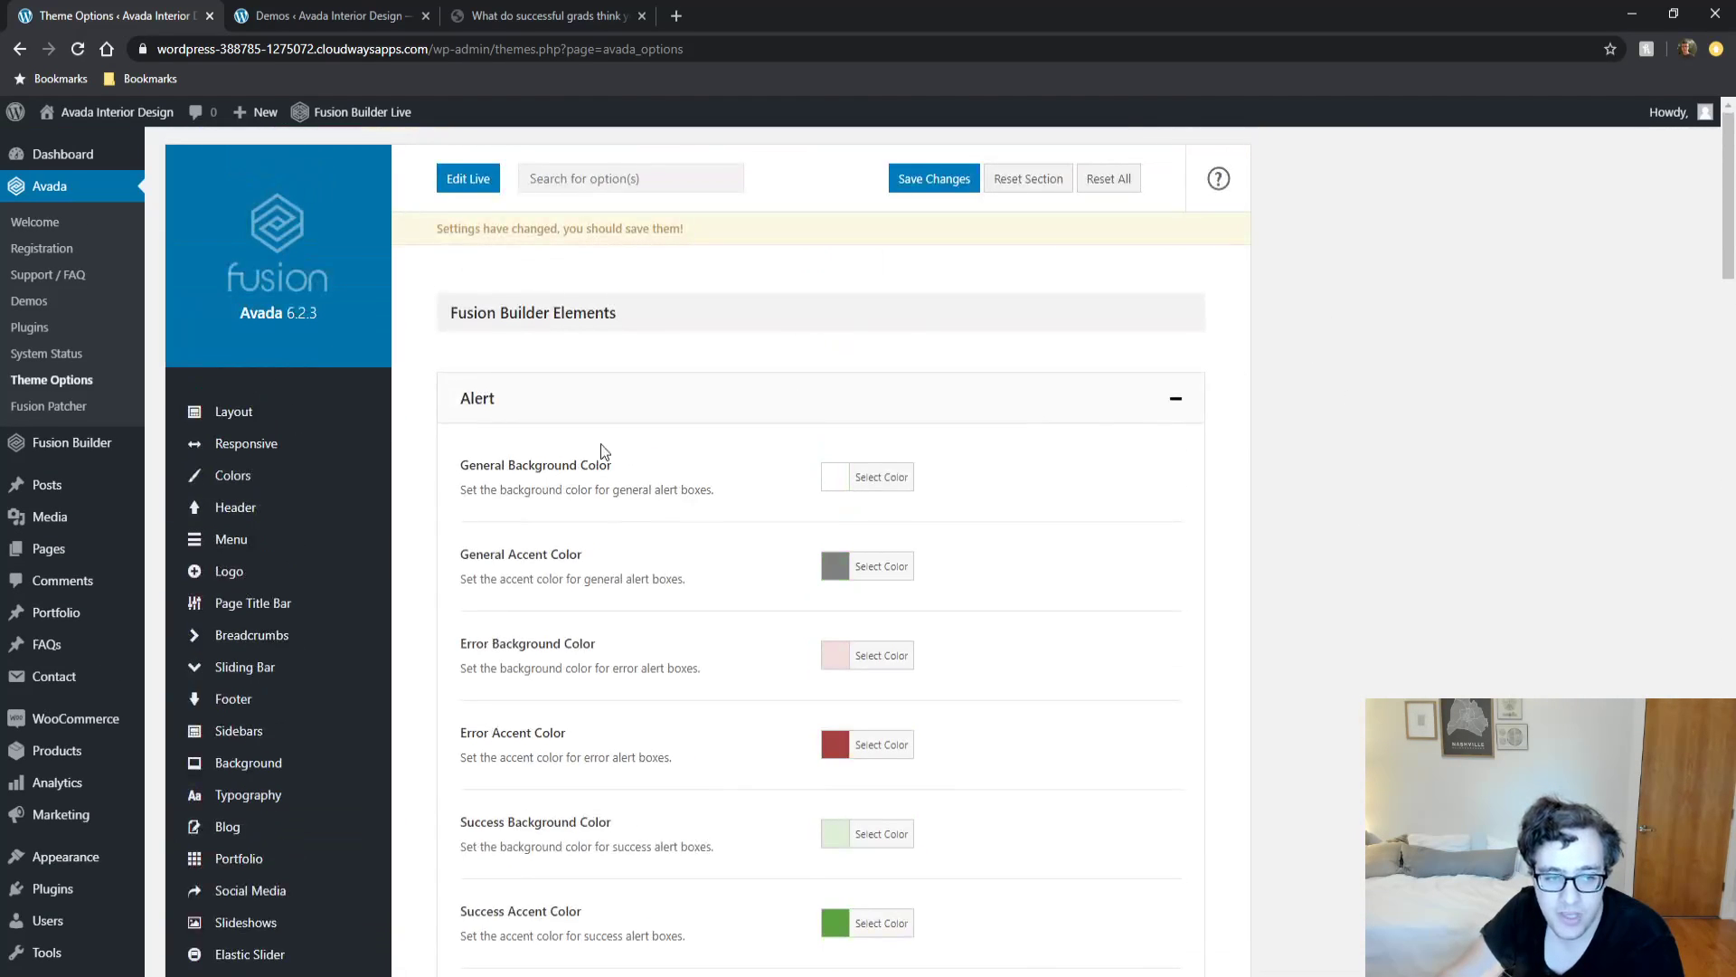
scroll(601, 453, "down", 4)
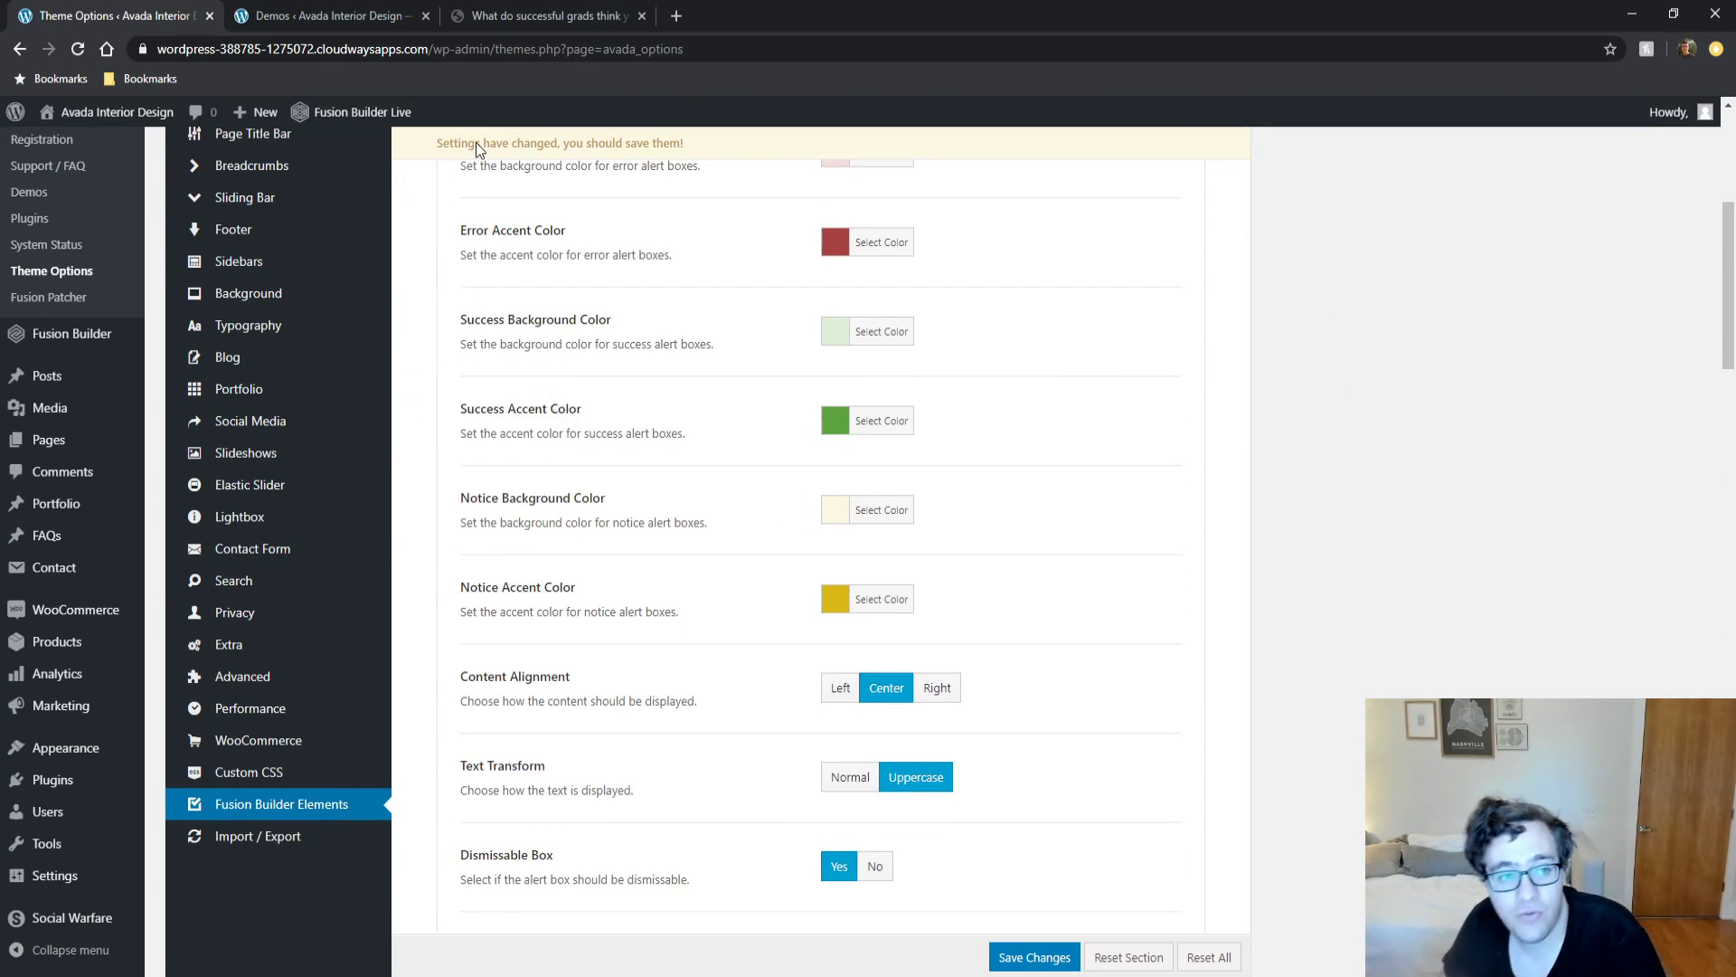
Close the Demos tab and the article tab beside the theme options.
left_click(342, 9)
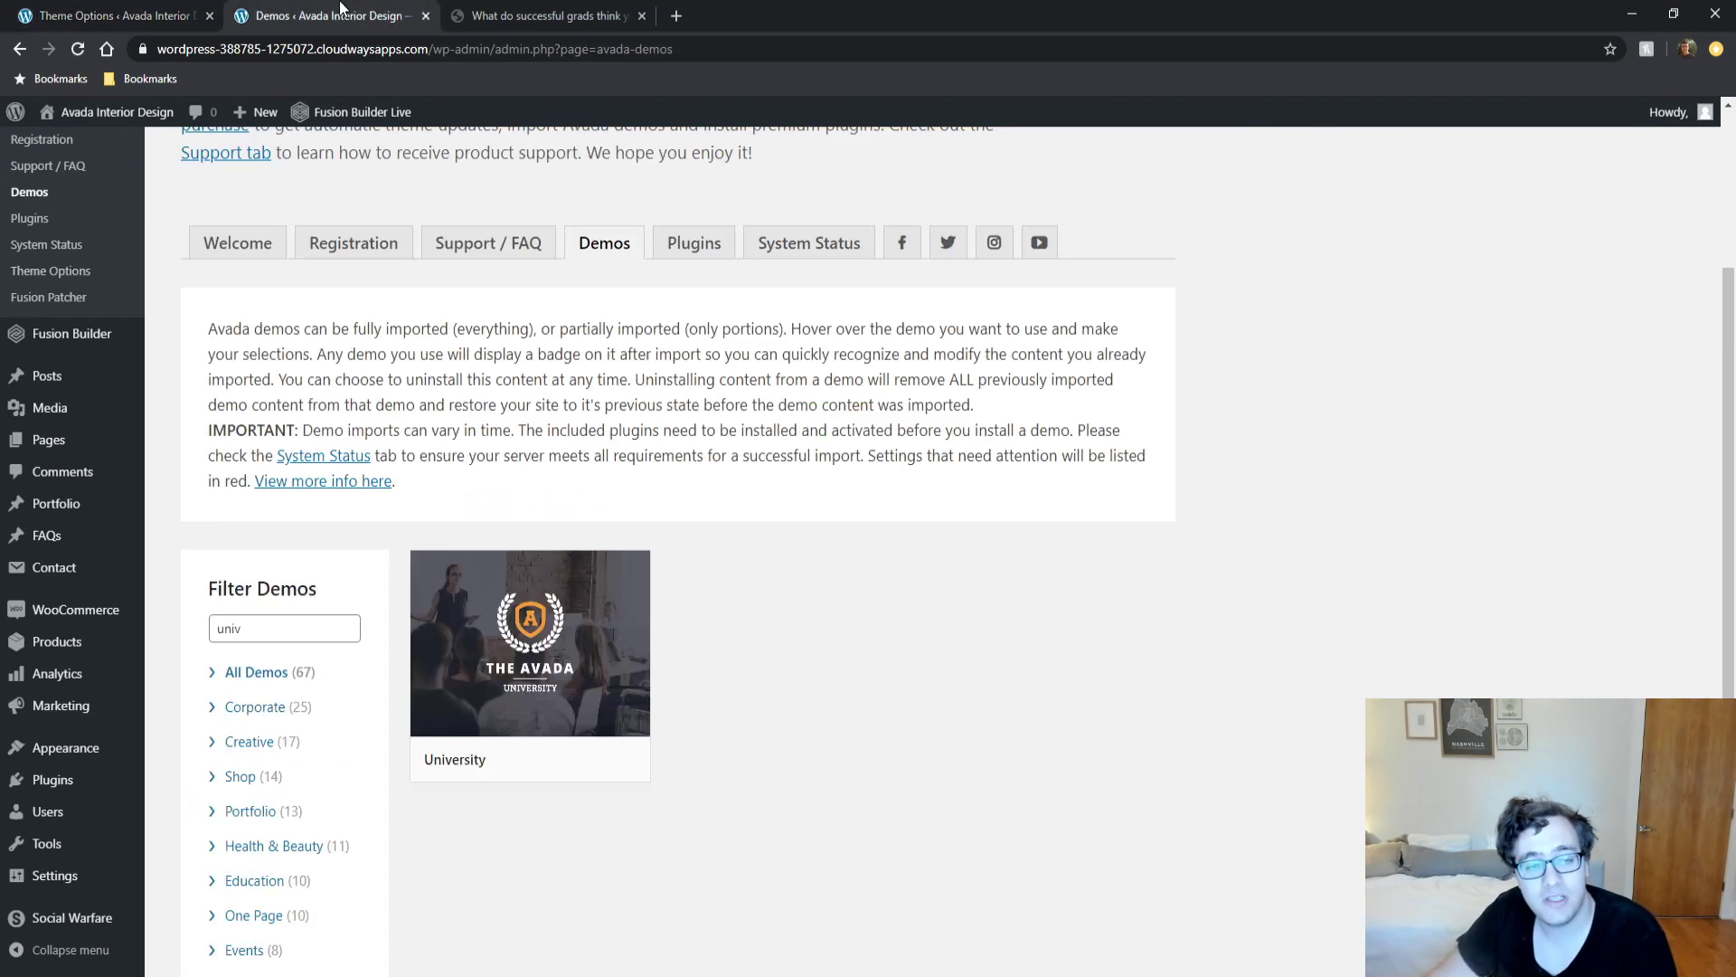
left_click(427, 17)
left_click(426, 16)
Open the site's home page in a new tab, launch Fusion Builder Live on it and hide the builder's sidebar.
middle_click(85, 118)
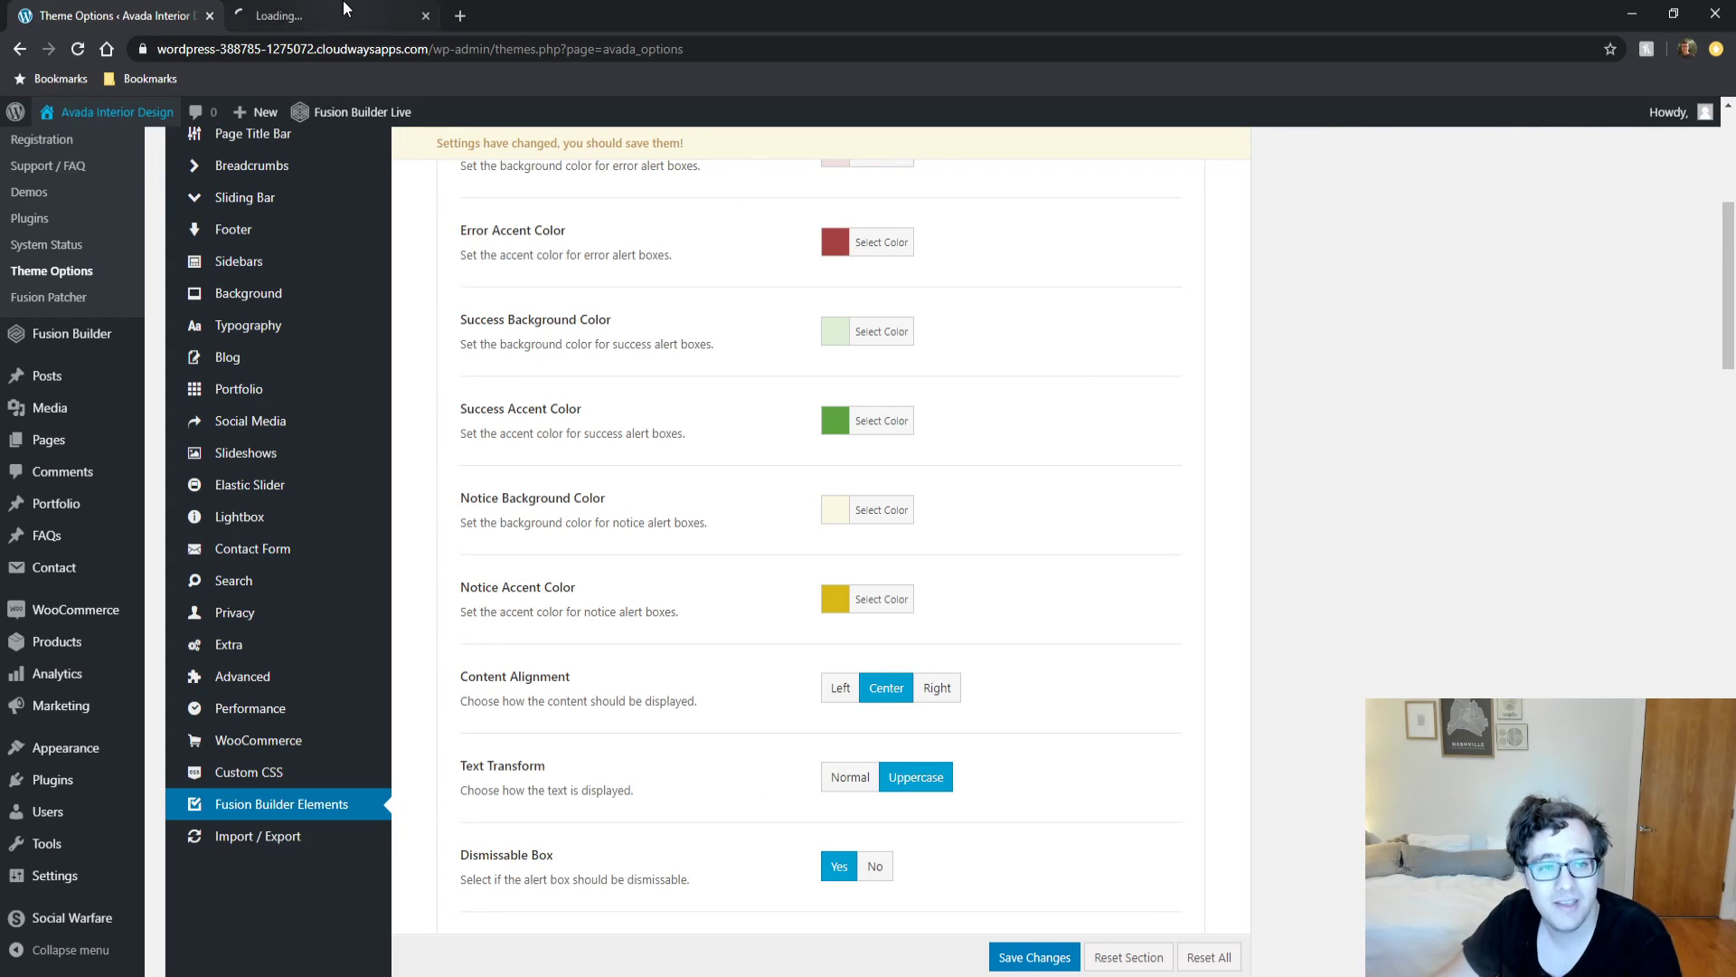
left_click(344, 9)
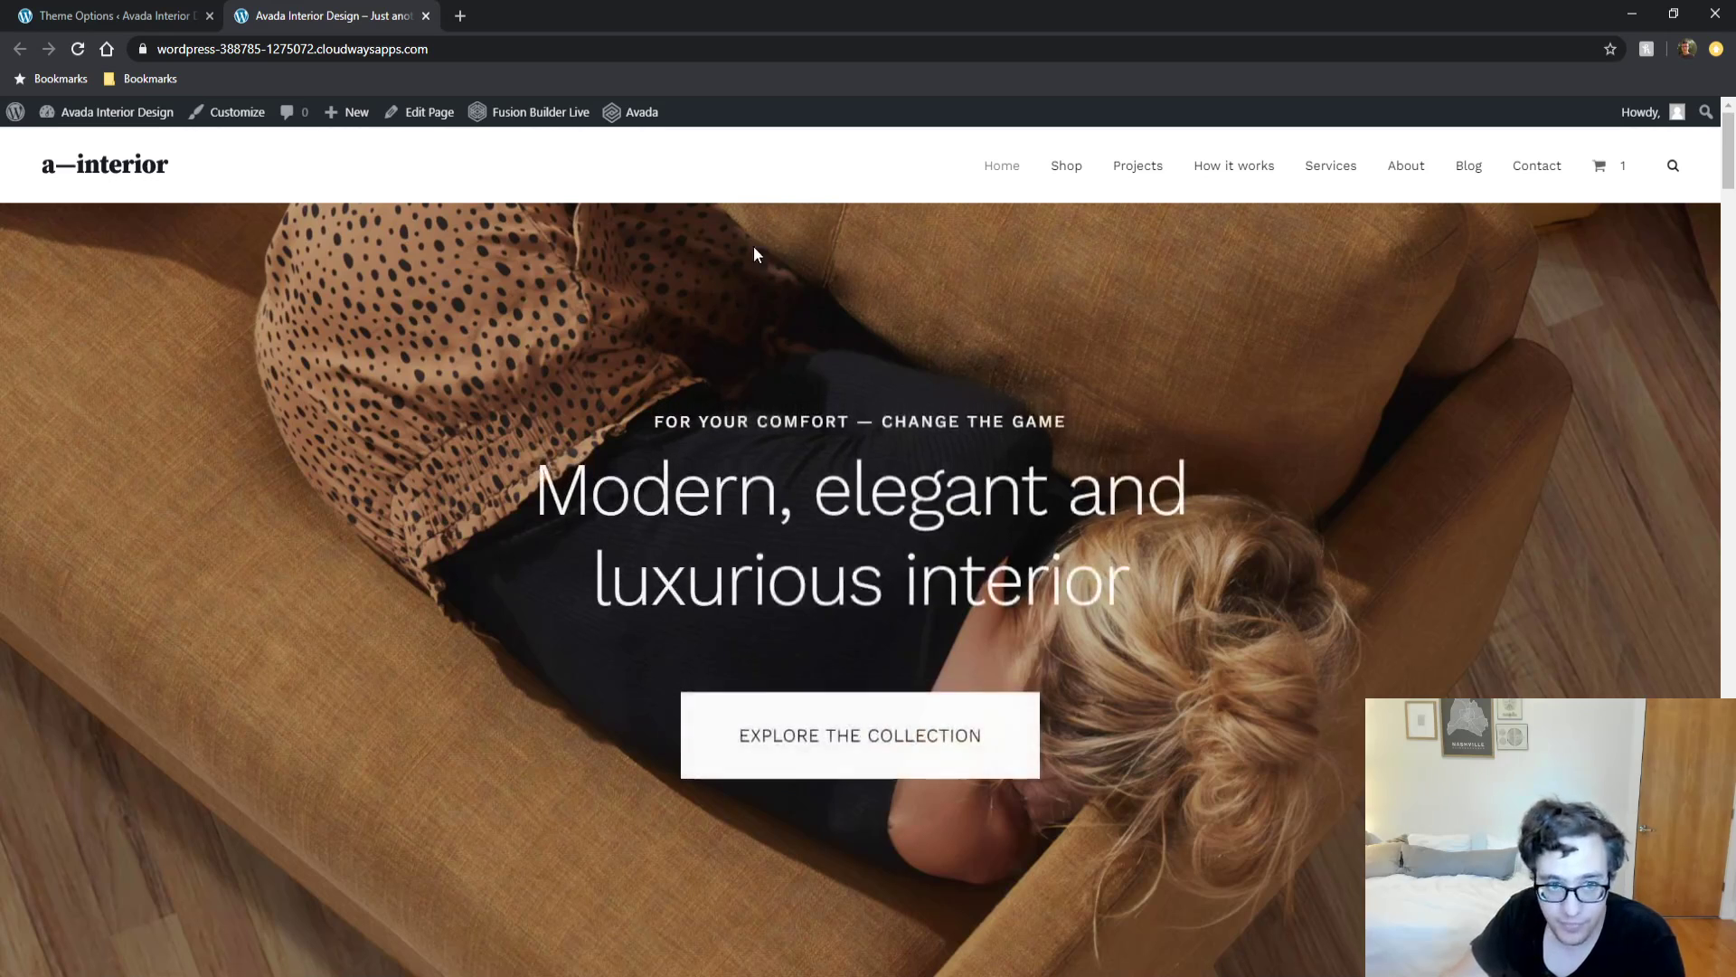
left_click(532, 111)
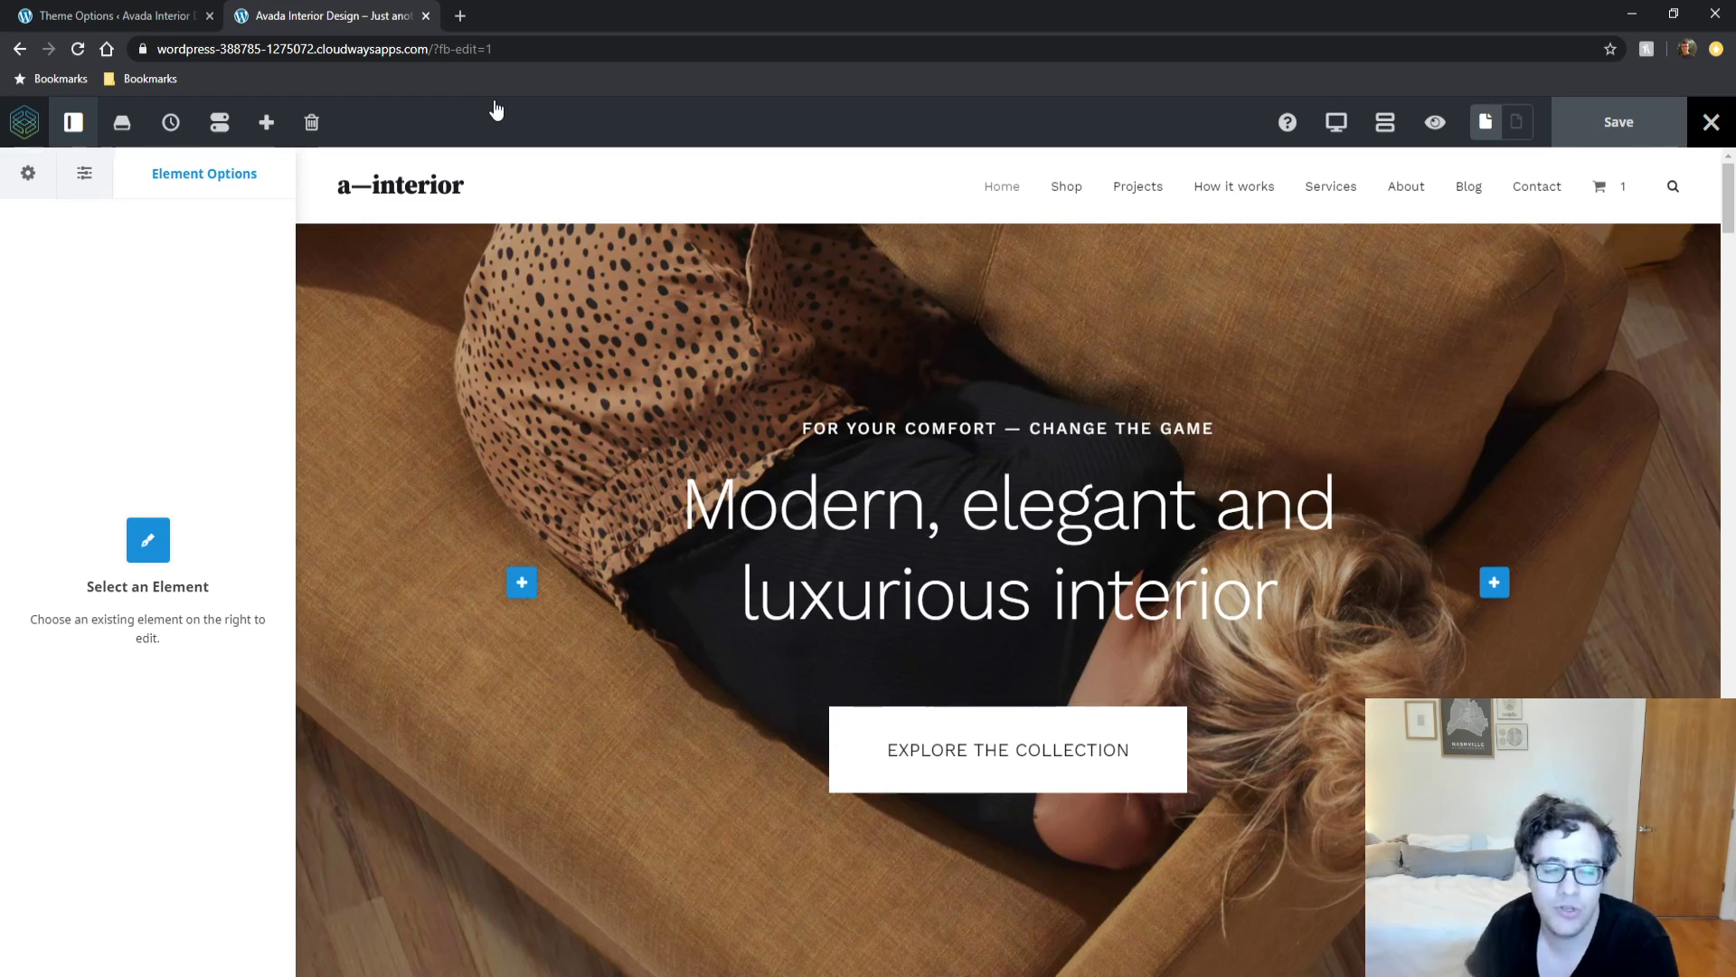
left_click(68, 120)
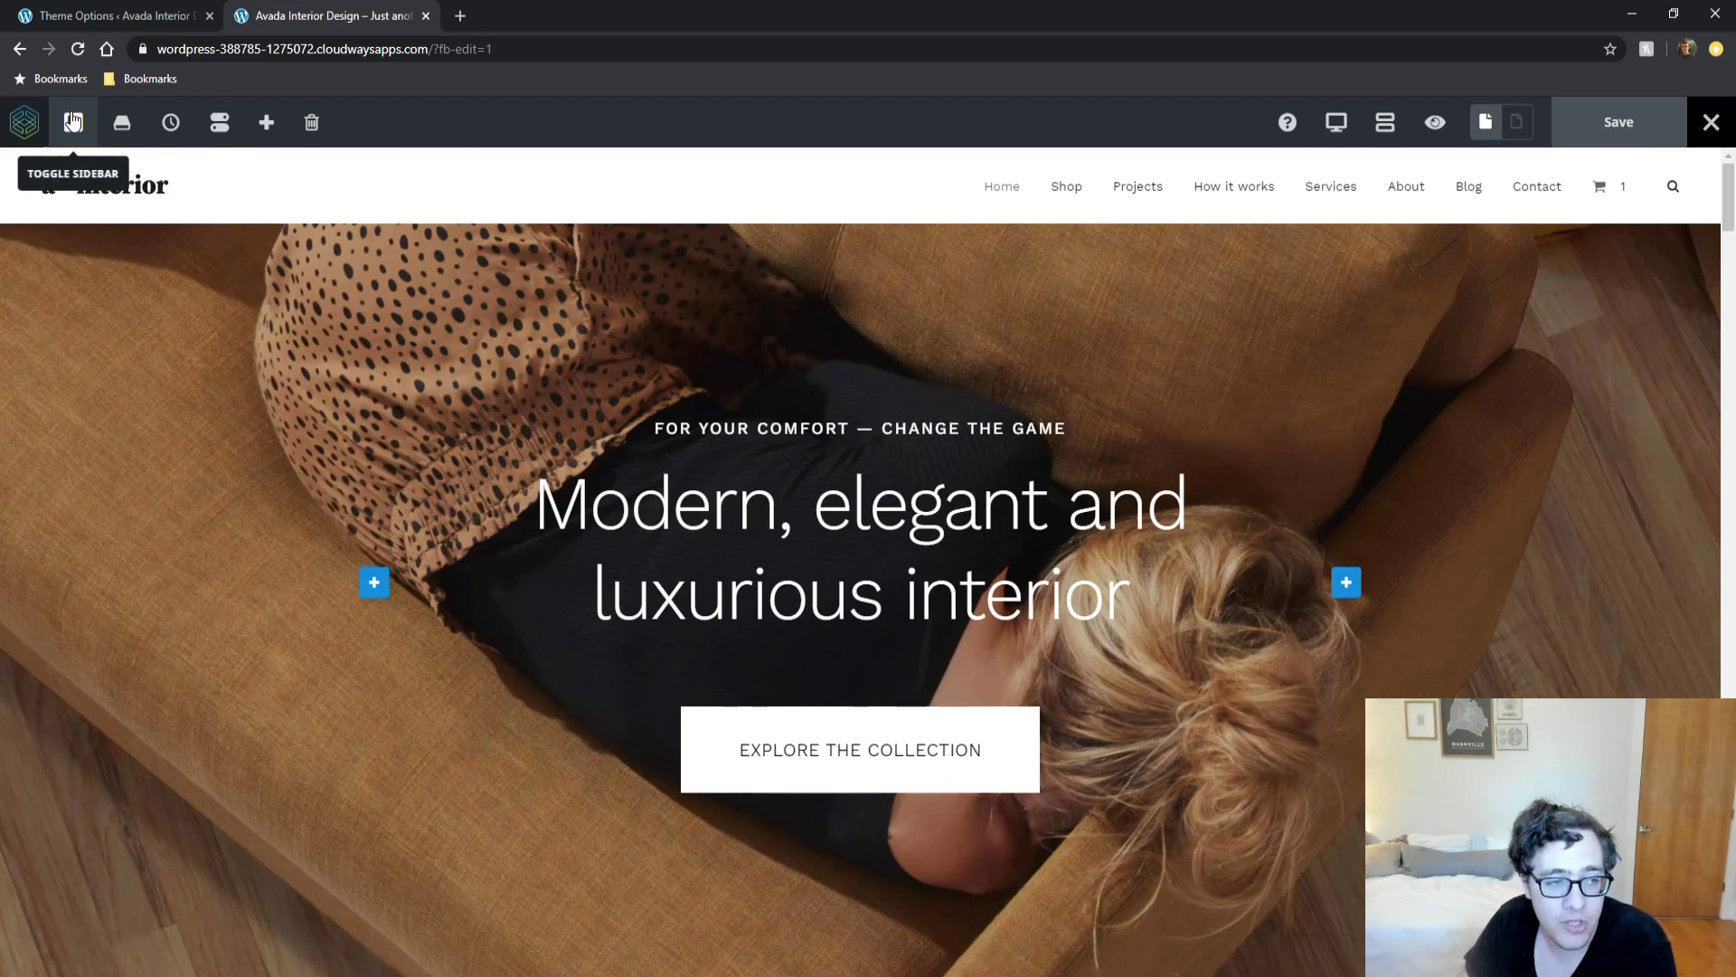
View the importable pages of the Avada Adventure and Avada Barber Shop demos in the Fusion Builder Library, and close the library.
left_click(121, 124)
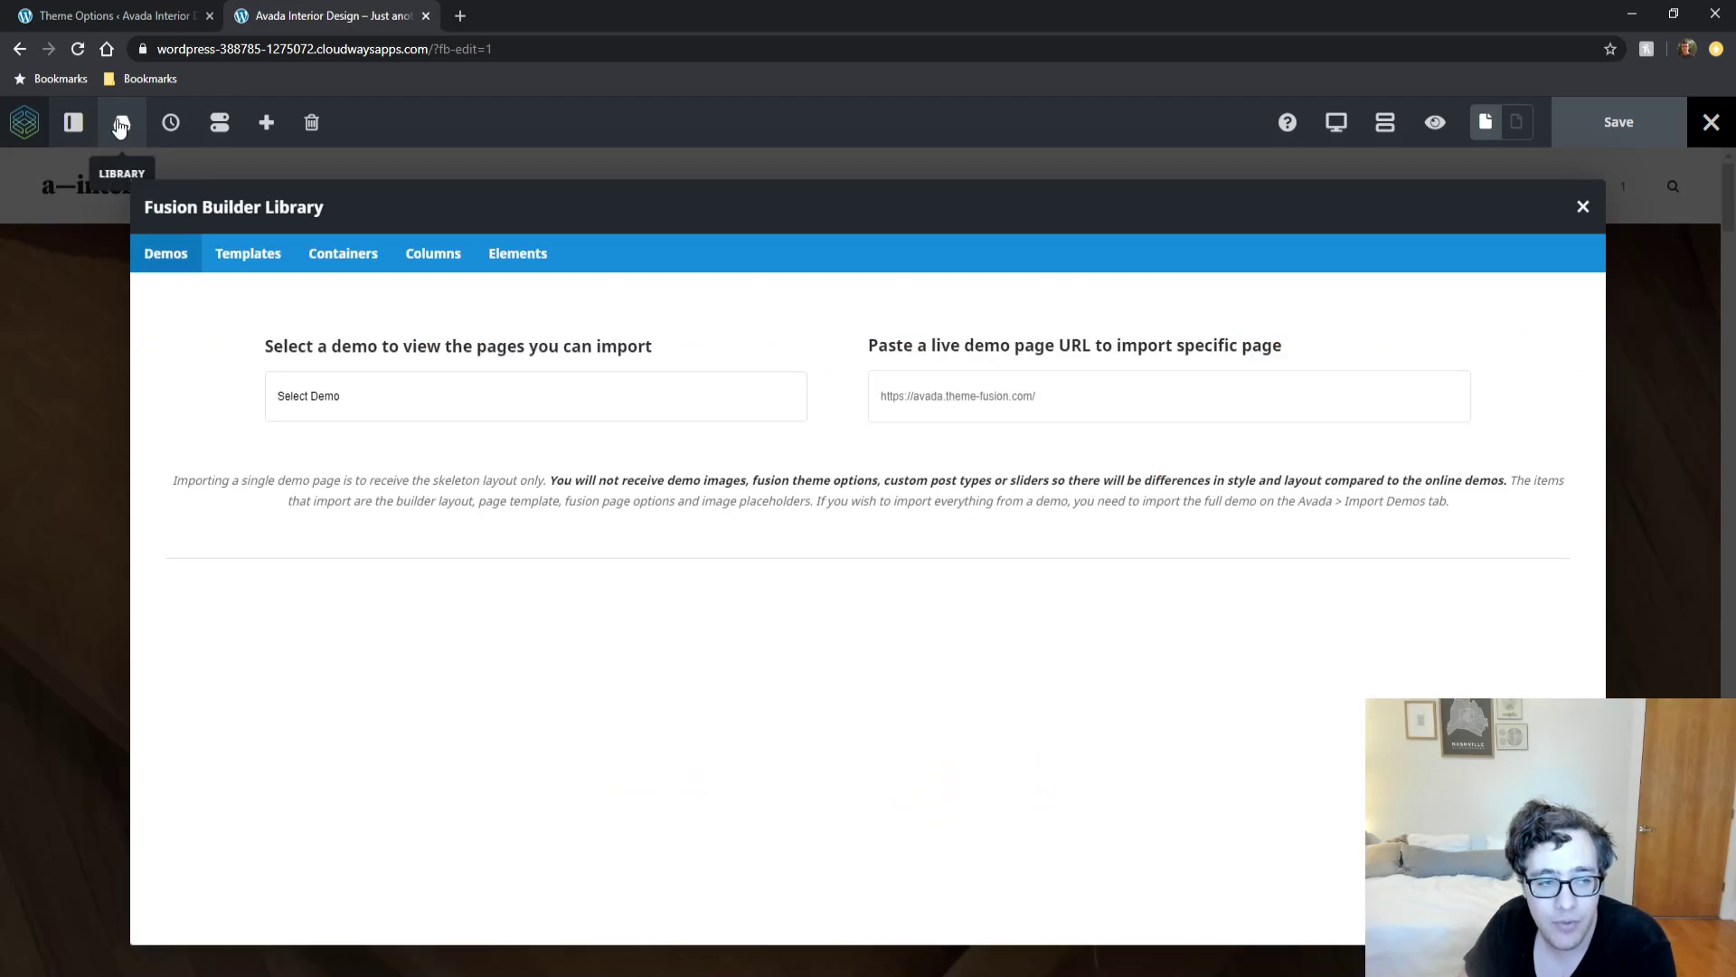
left_click(245, 253)
left_click(165, 253)
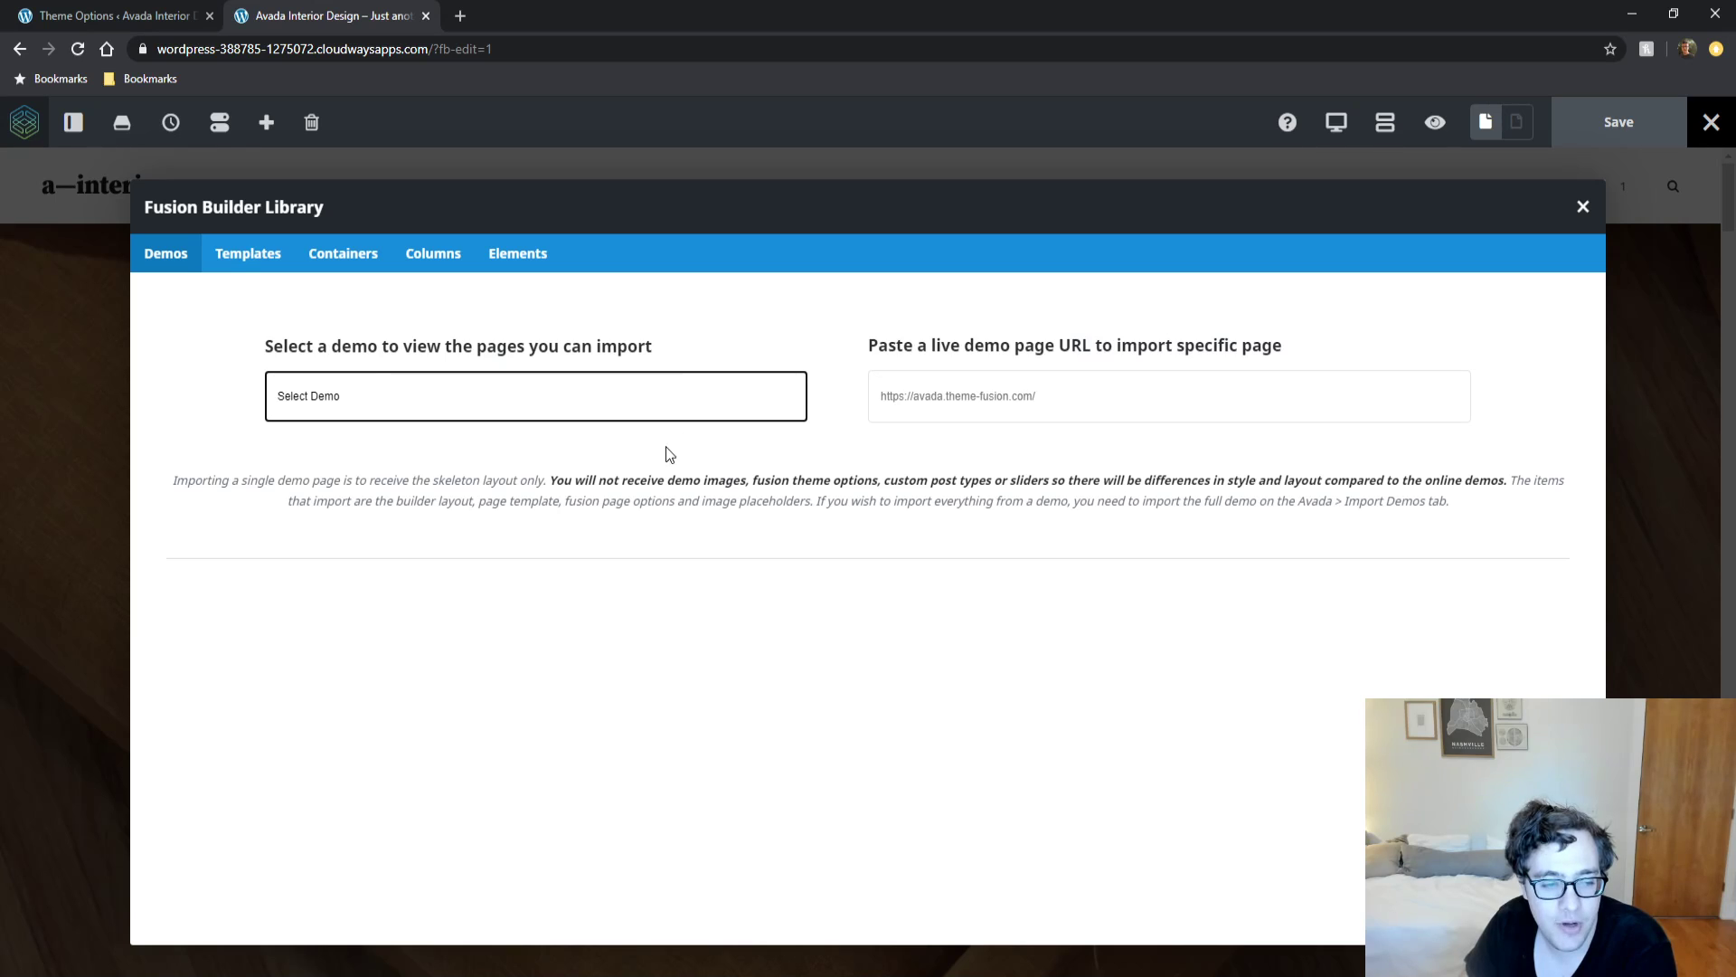
key("Down")
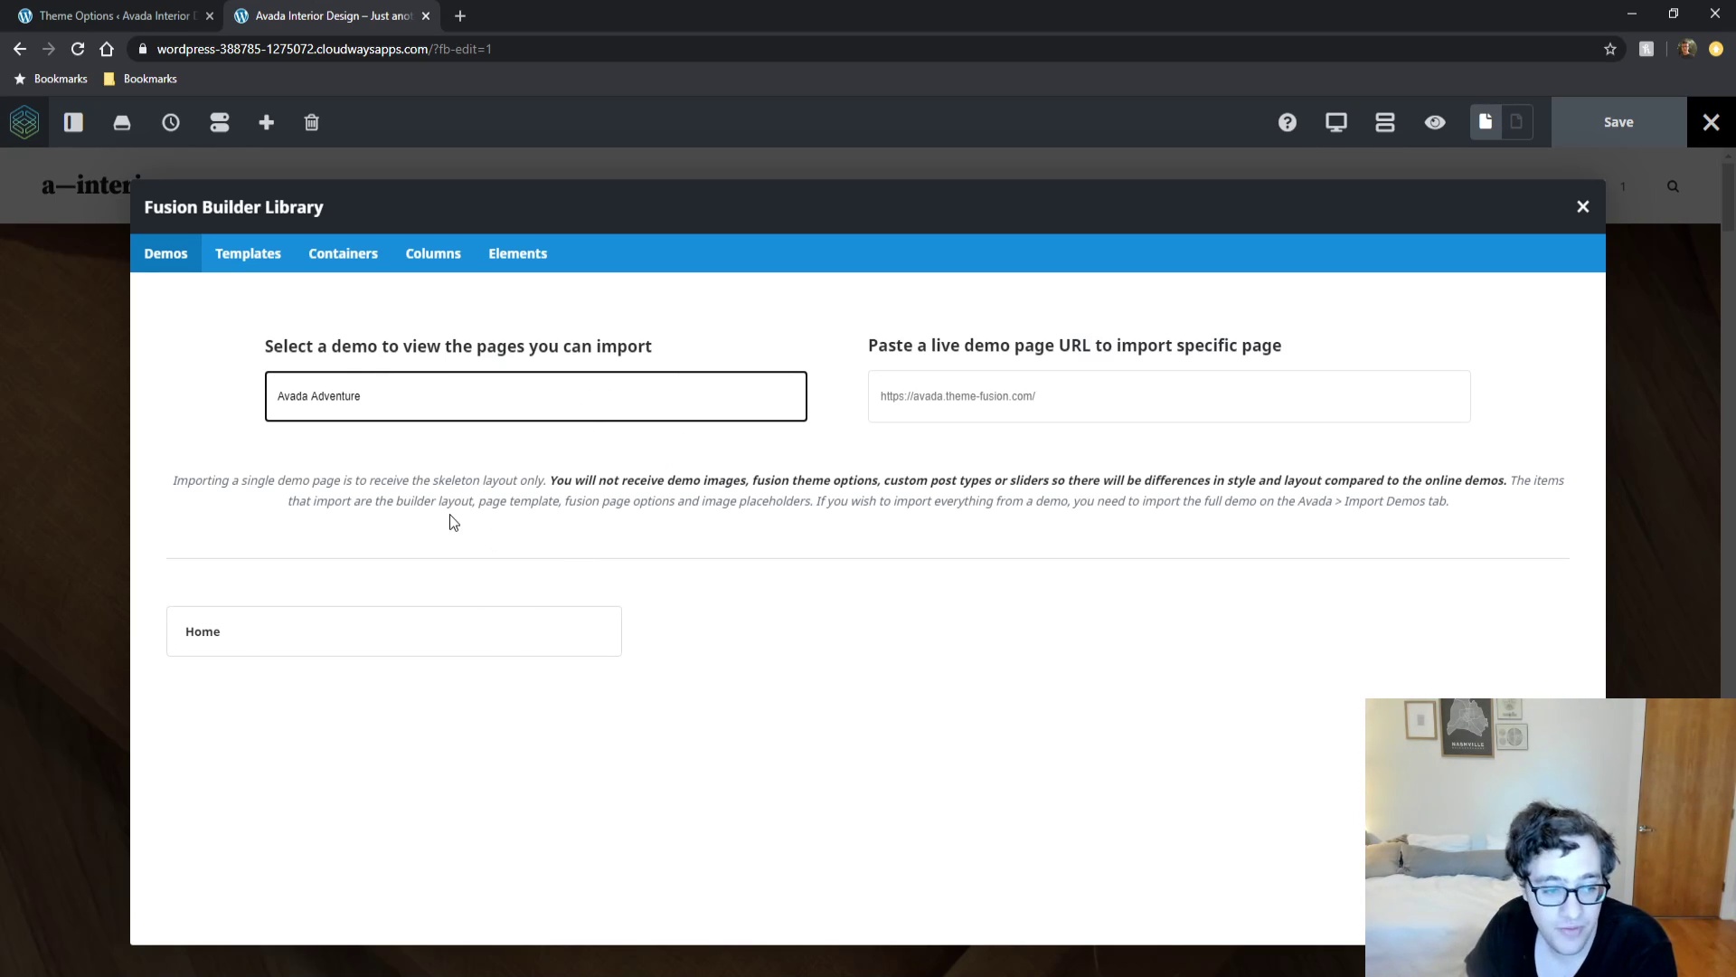
key("Down")
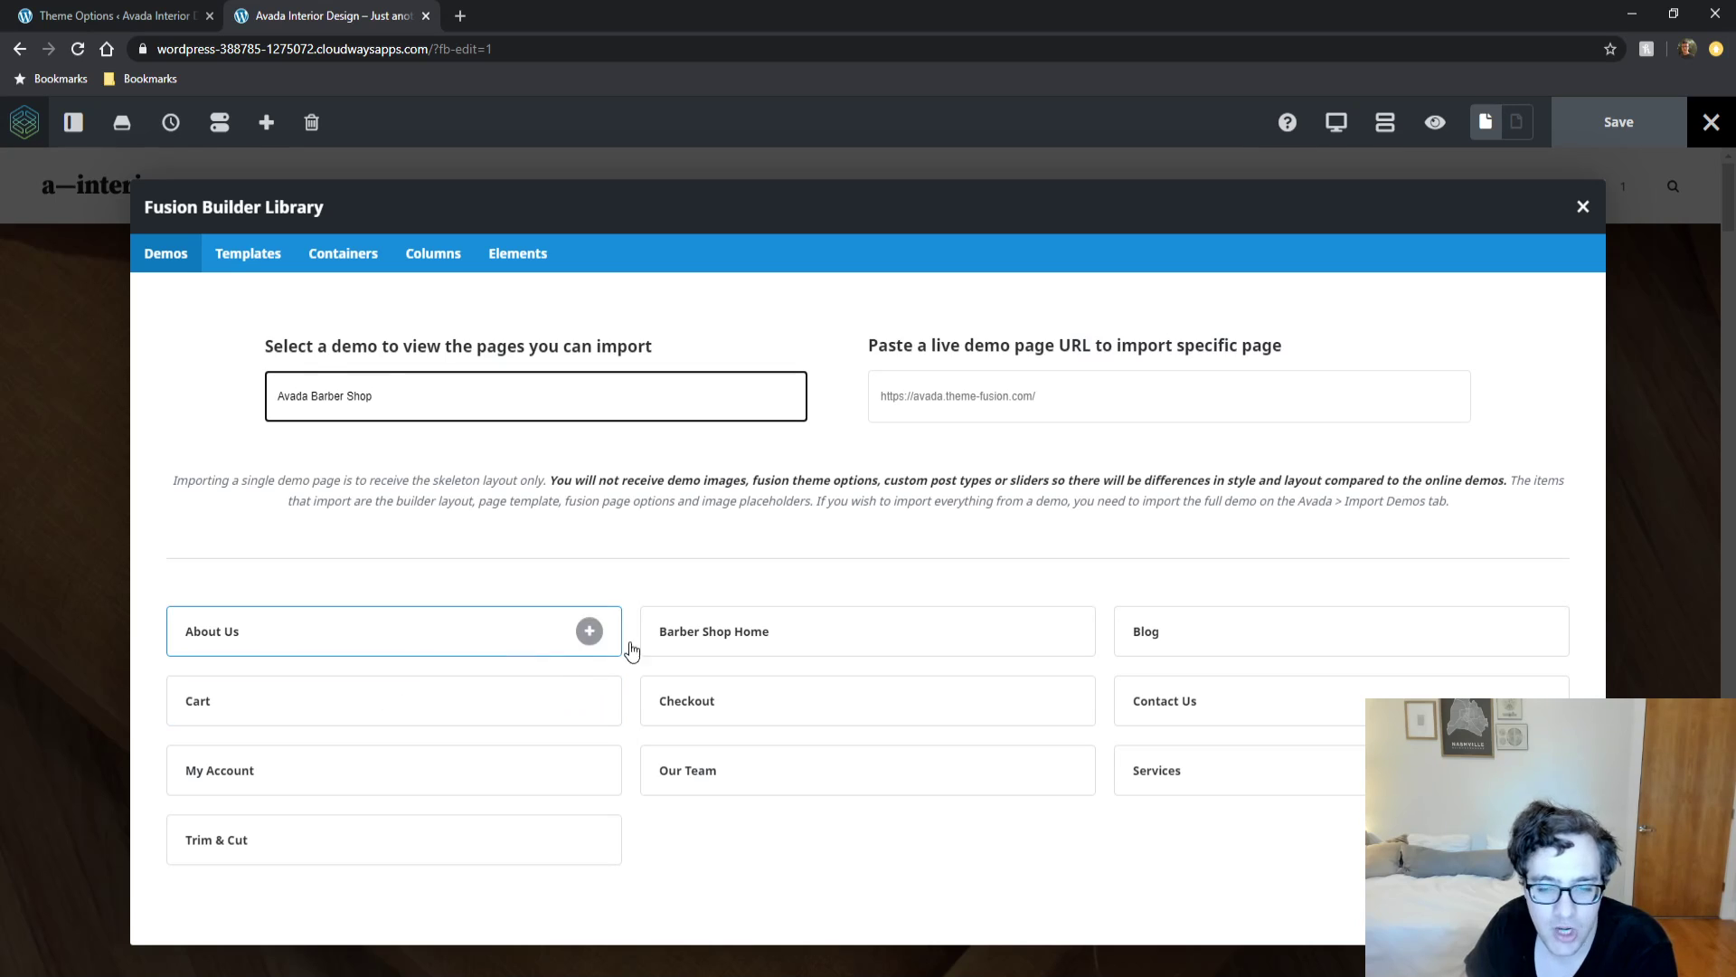
left_click(1582, 208)
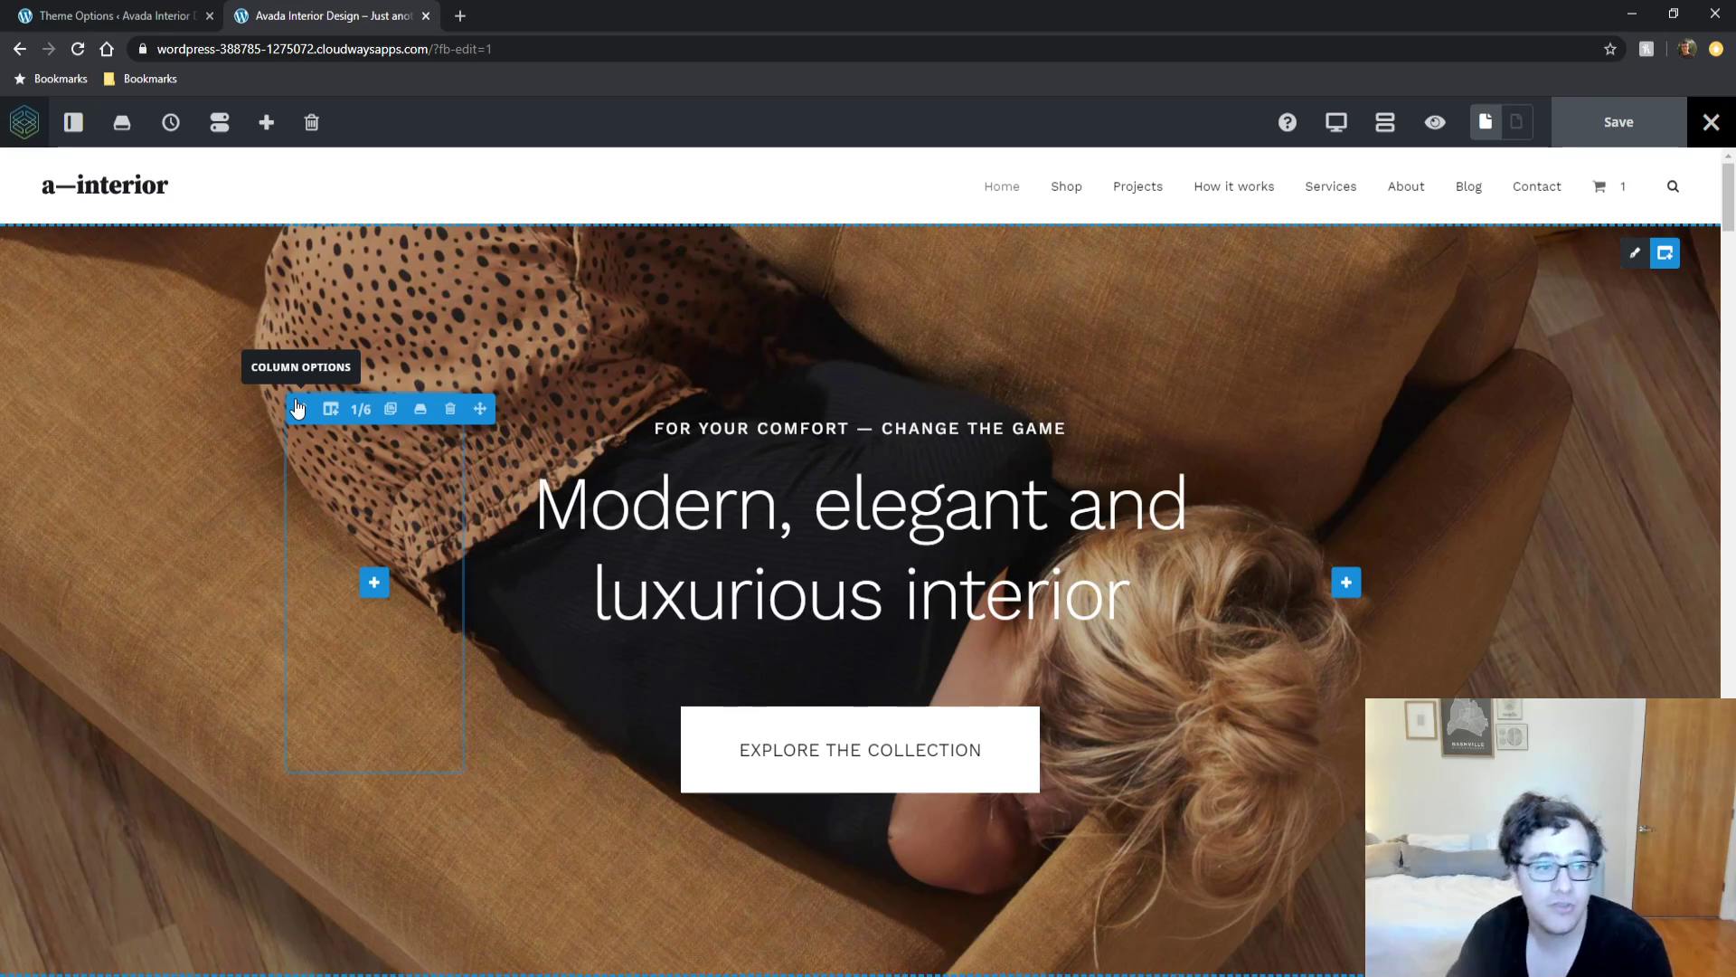
Check the builder's history and turn on Sidebar Panel Overlay Mode in the Preferences.
left_click(172, 124)
left_click(172, 124)
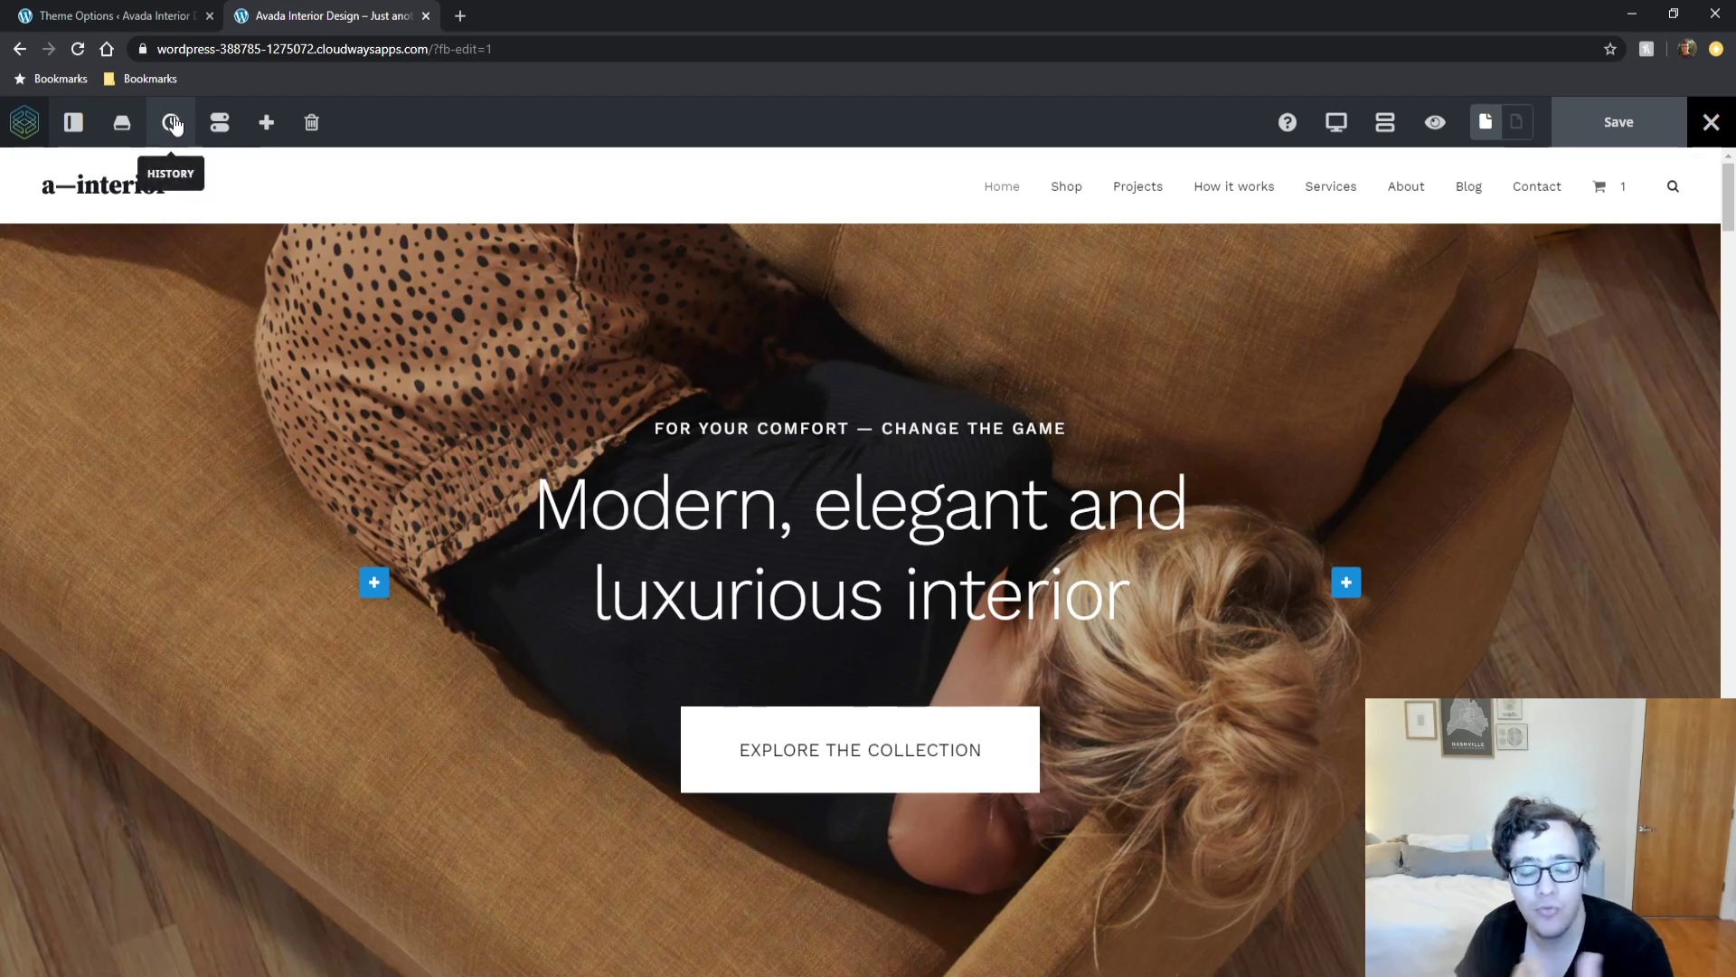
left_click(220, 122)
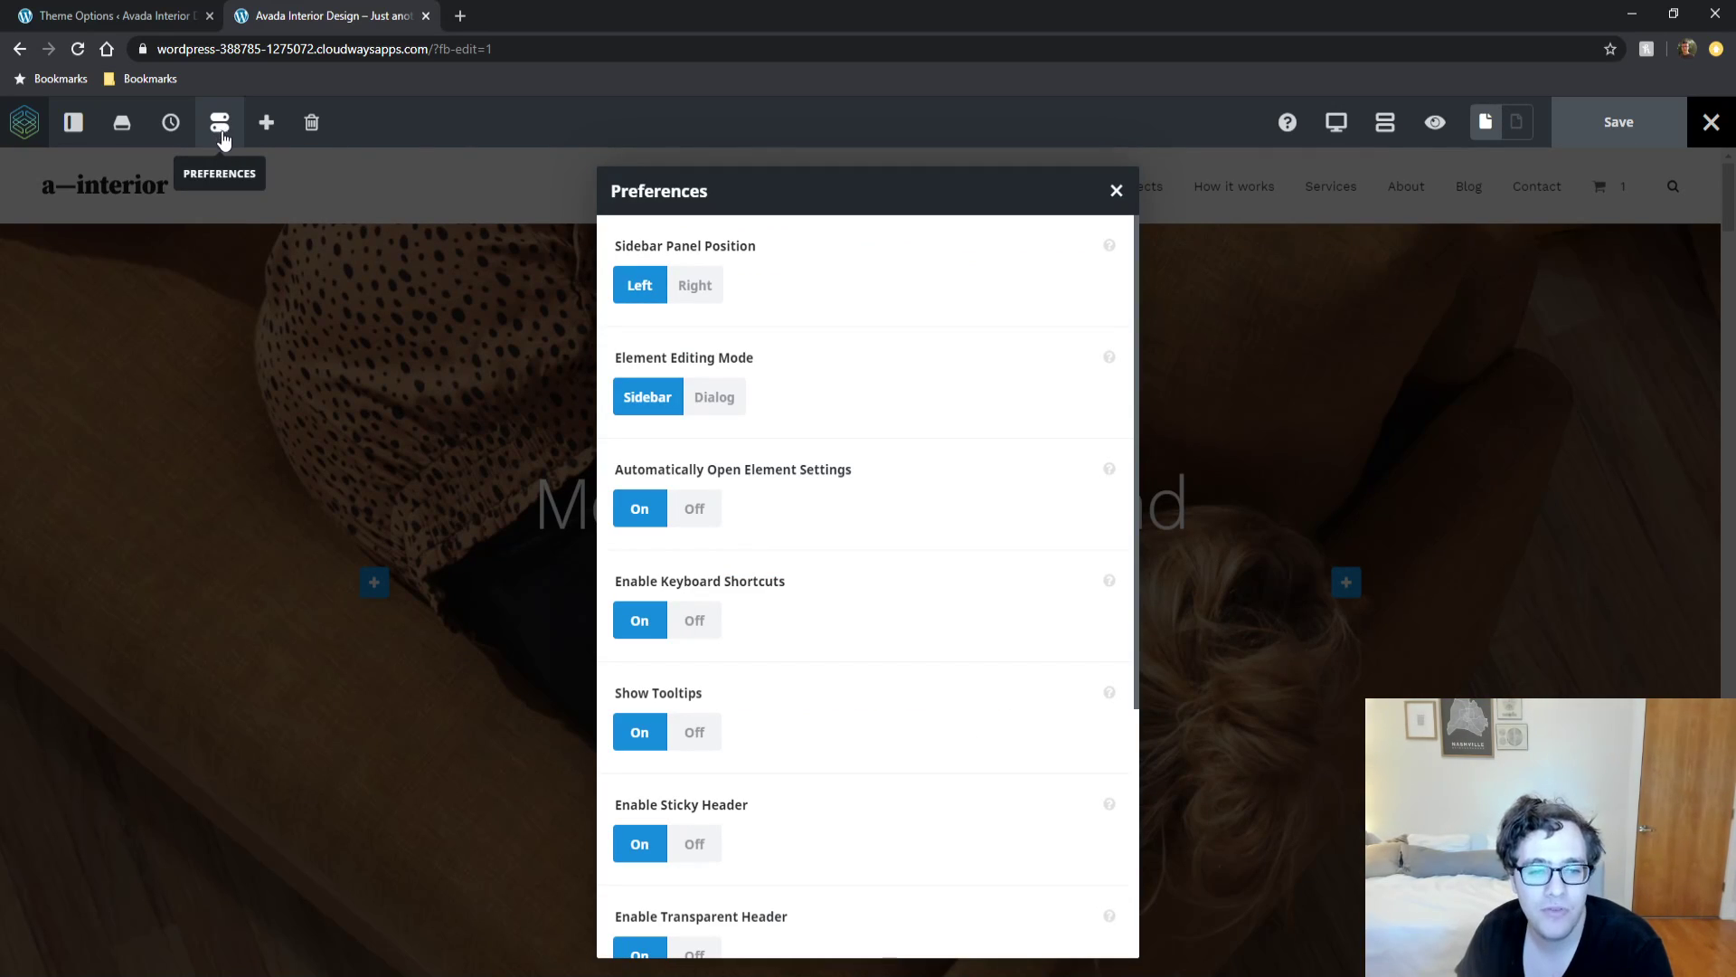
scroll(815, 361, "down", 4)
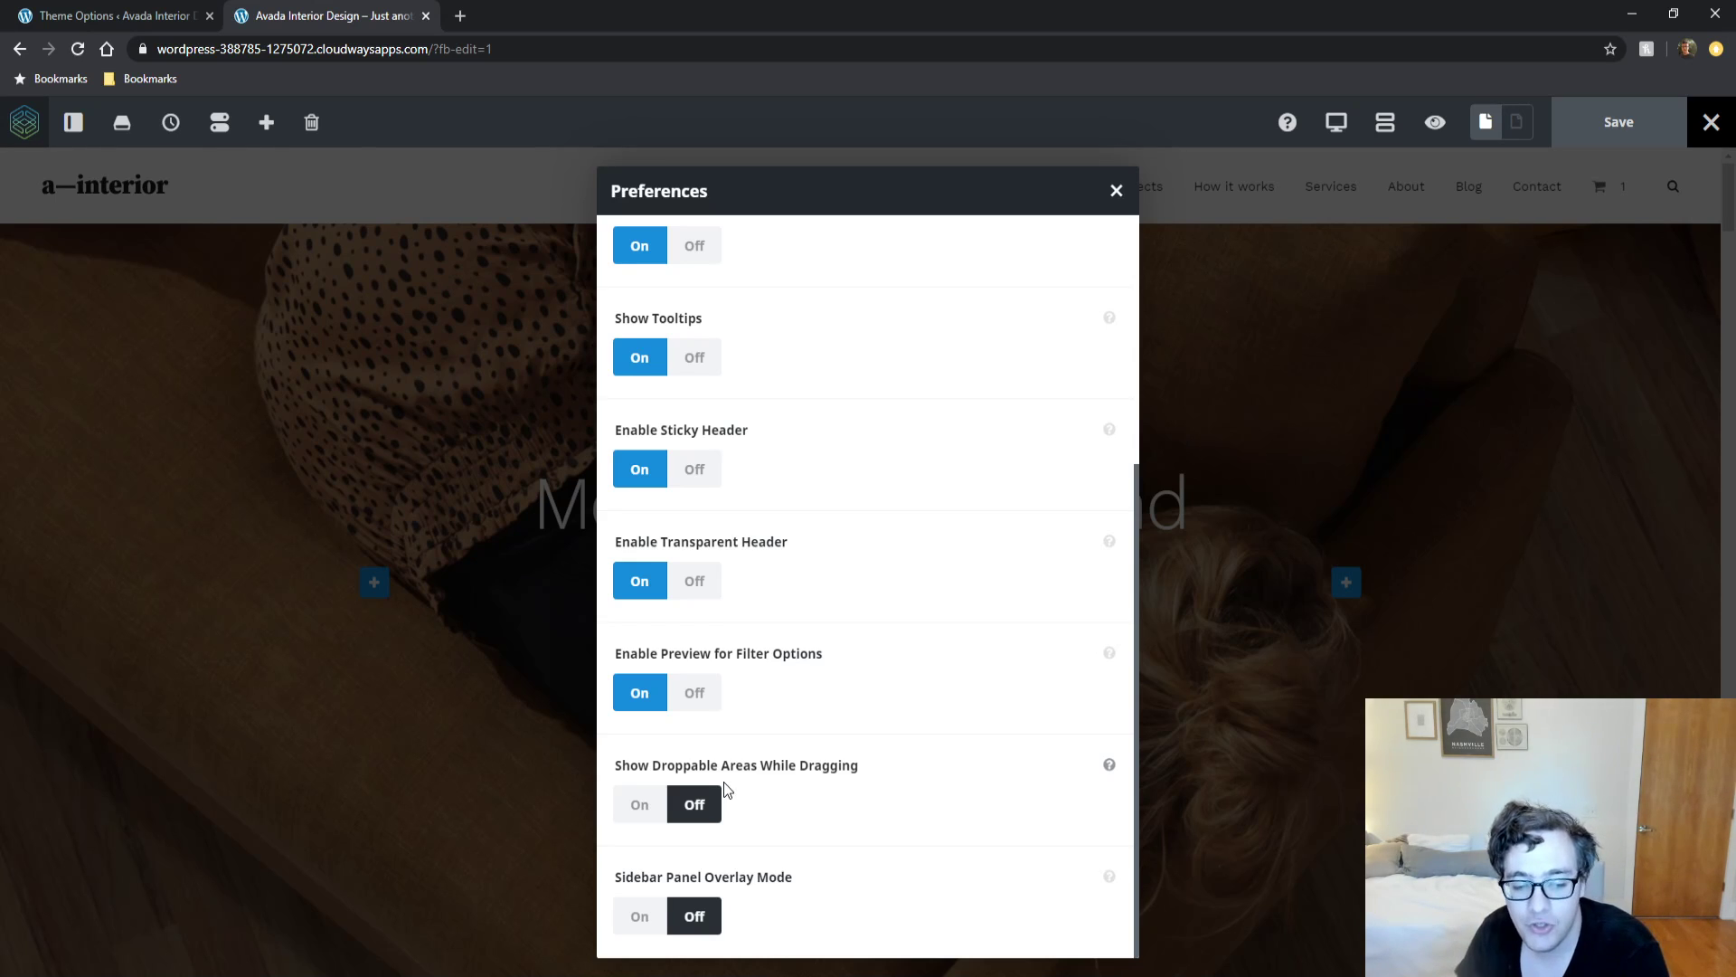
left_click(657, 918)
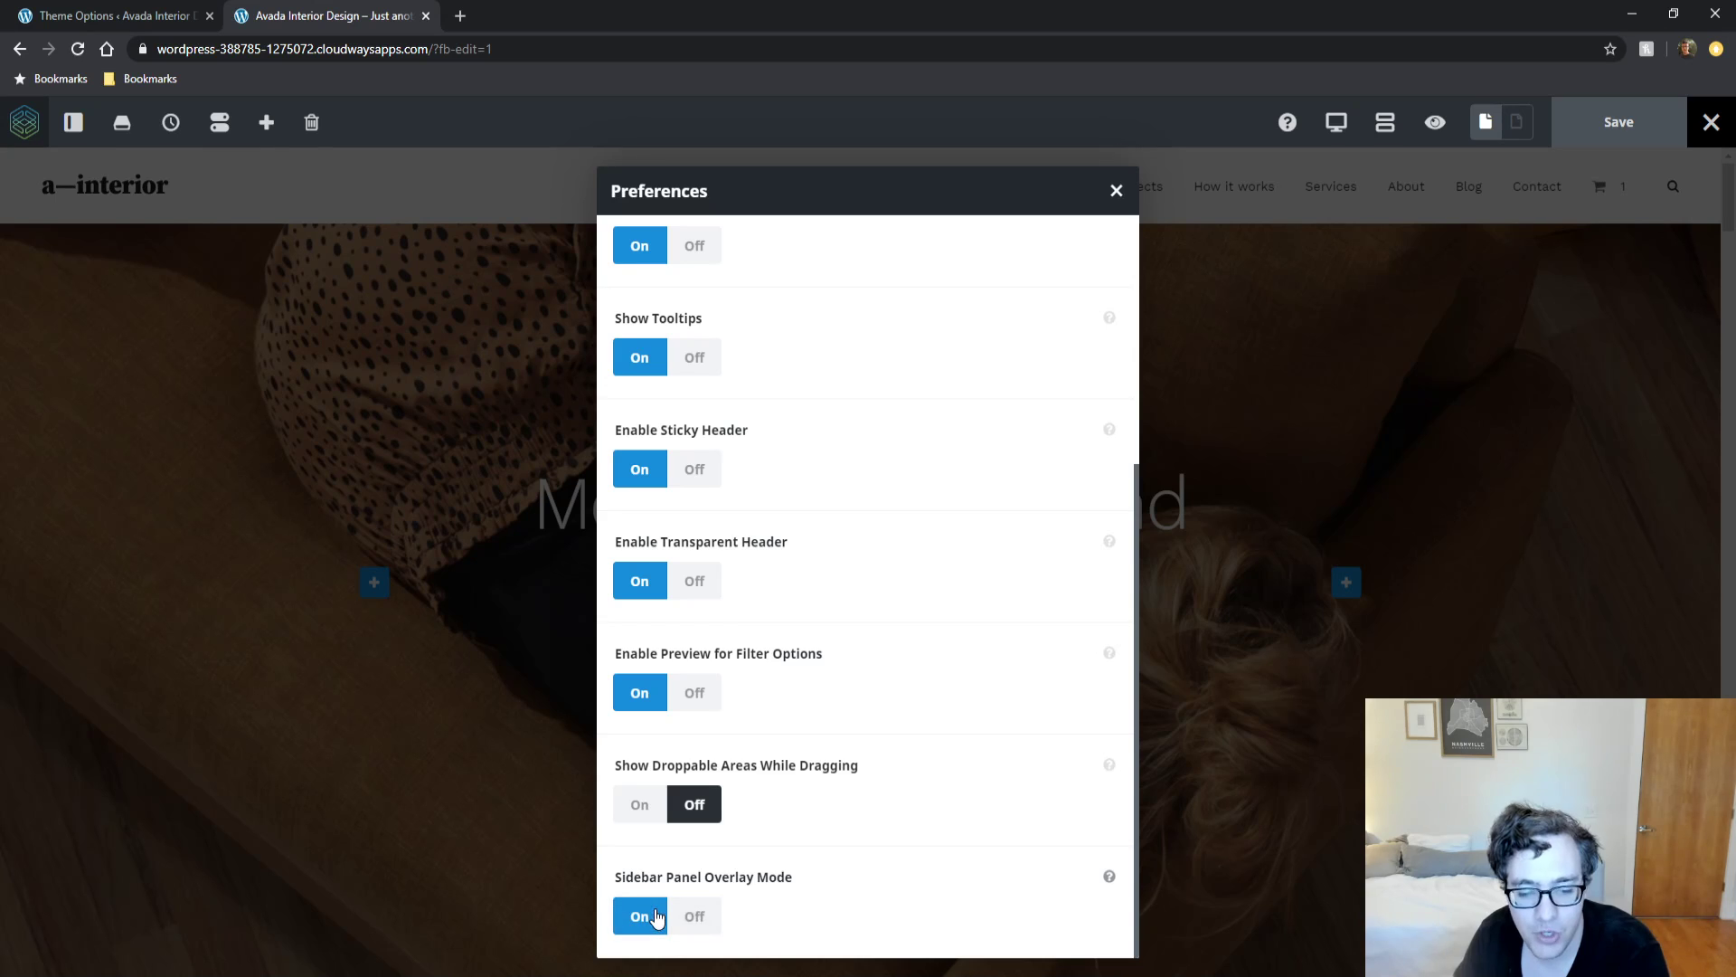
Read the description of Sidebar Panel Overlay Mode, turn the mode off and close the Preferences.
left_click(1110, 877)
scroll(1040, 848, "down", 1)
left_click_drag(739, 856, 915, 881)
left_click(863, 859)
left_click(695, 916)
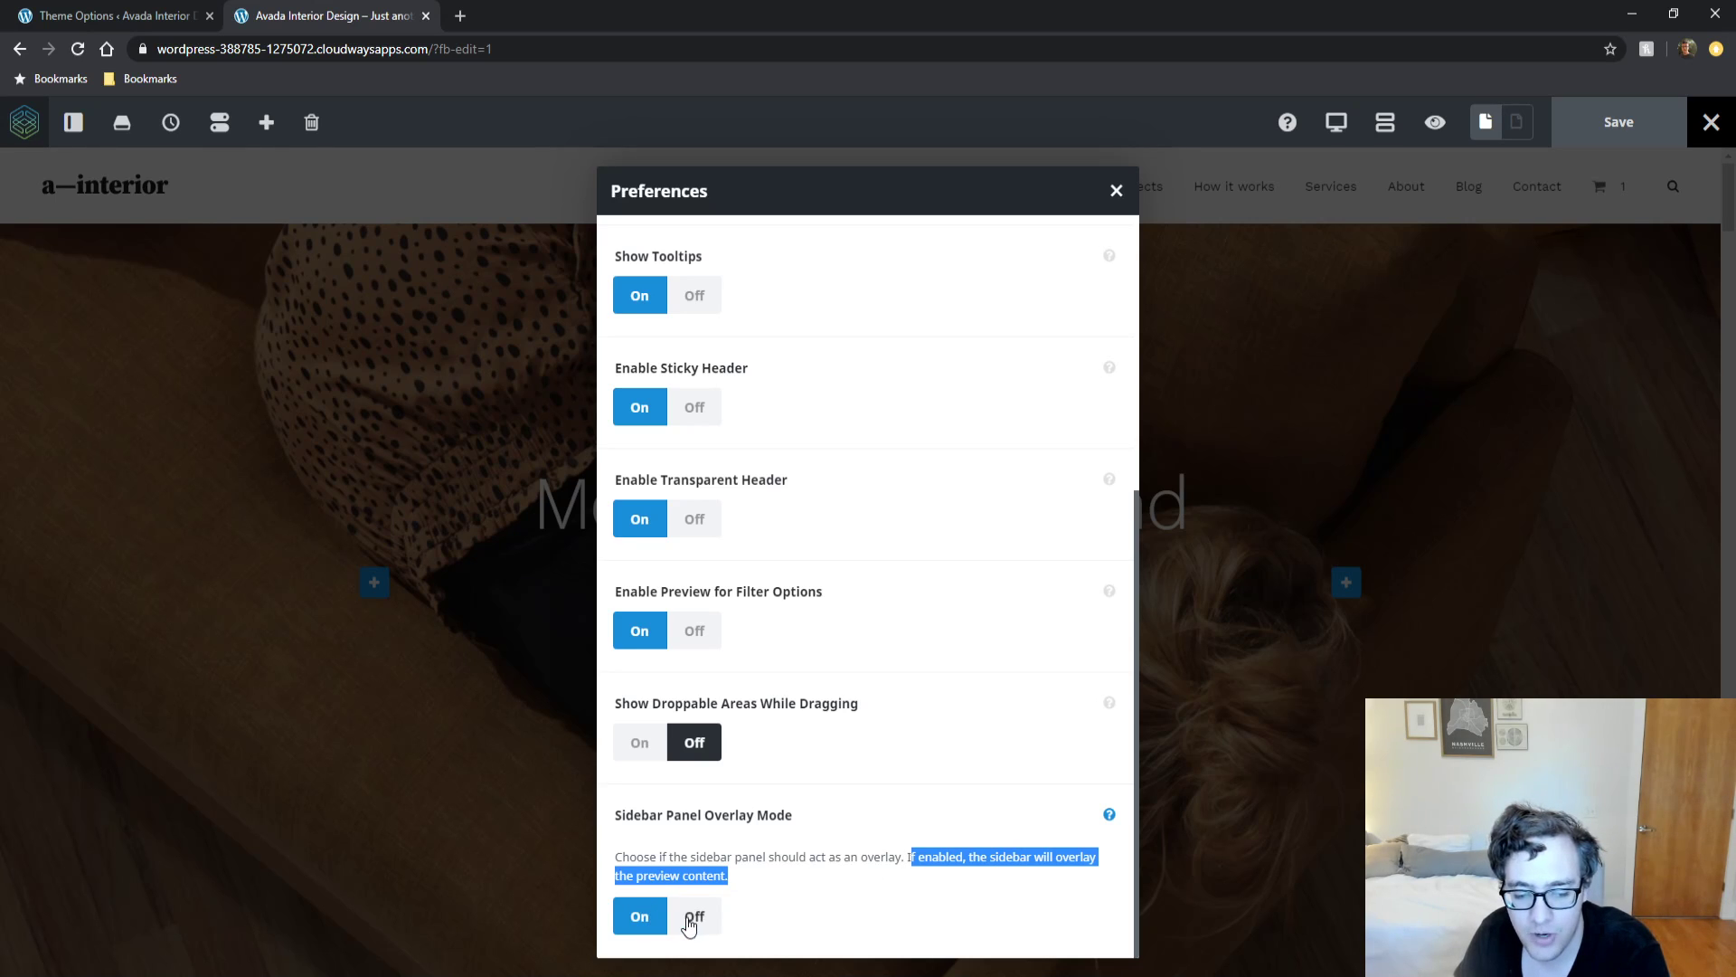
left_click(639, 916)
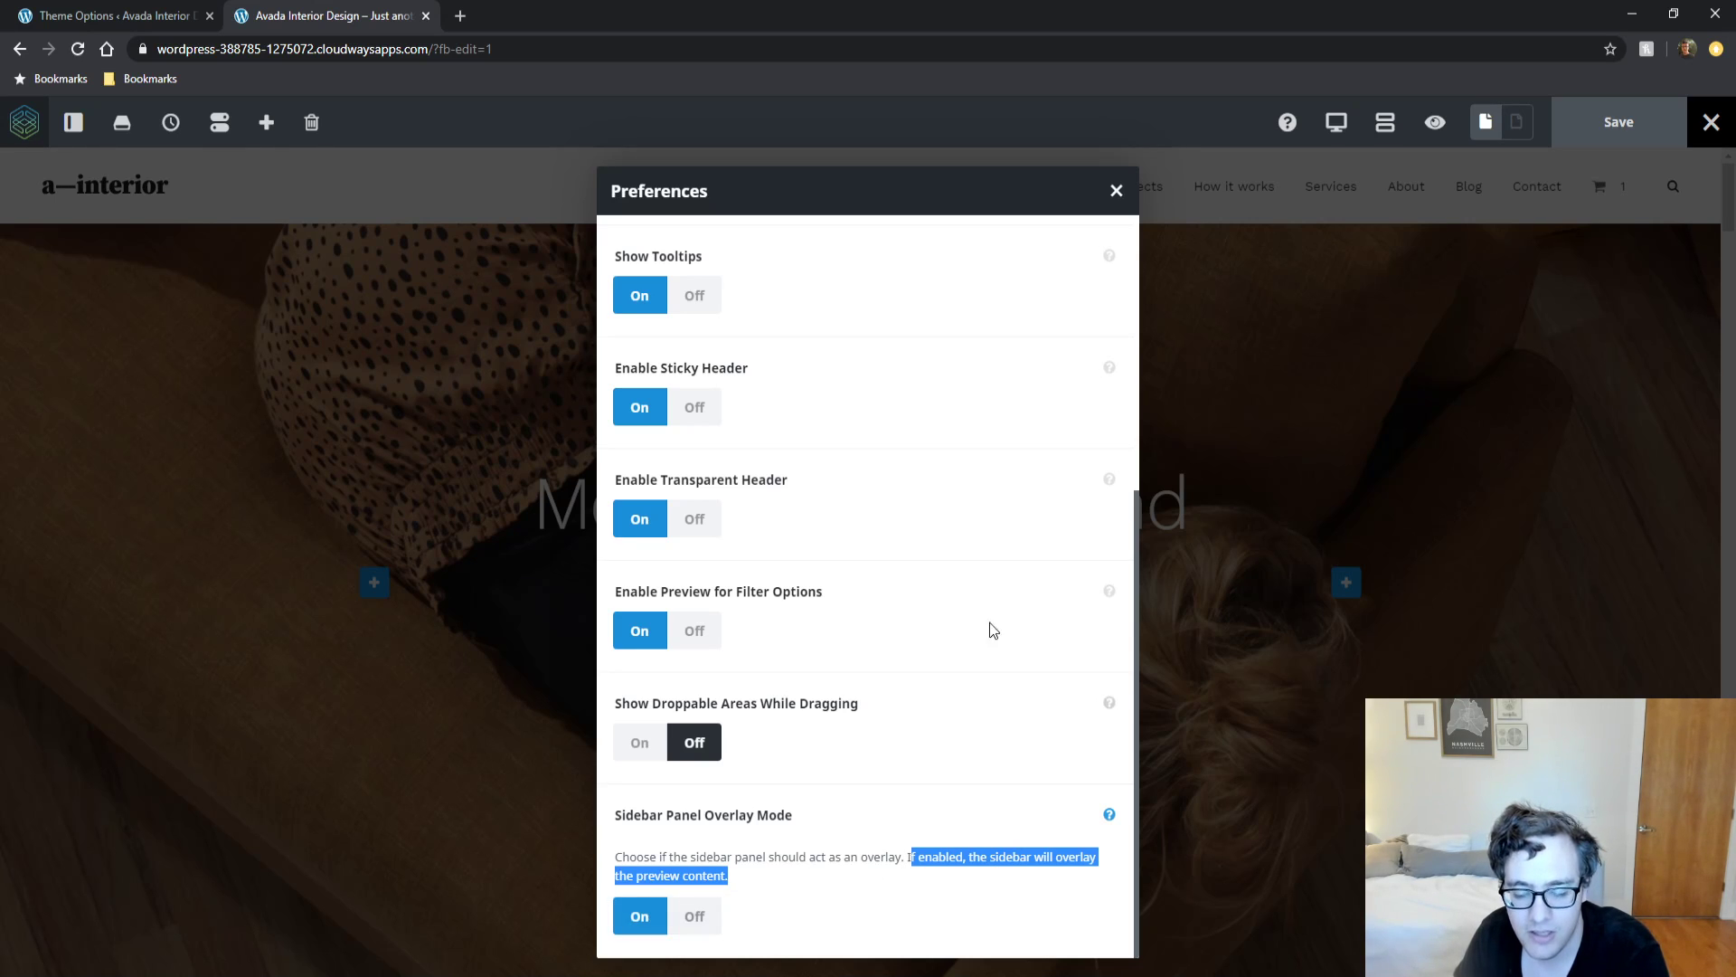
left_click(696, 923)
left_click(1118, 192)
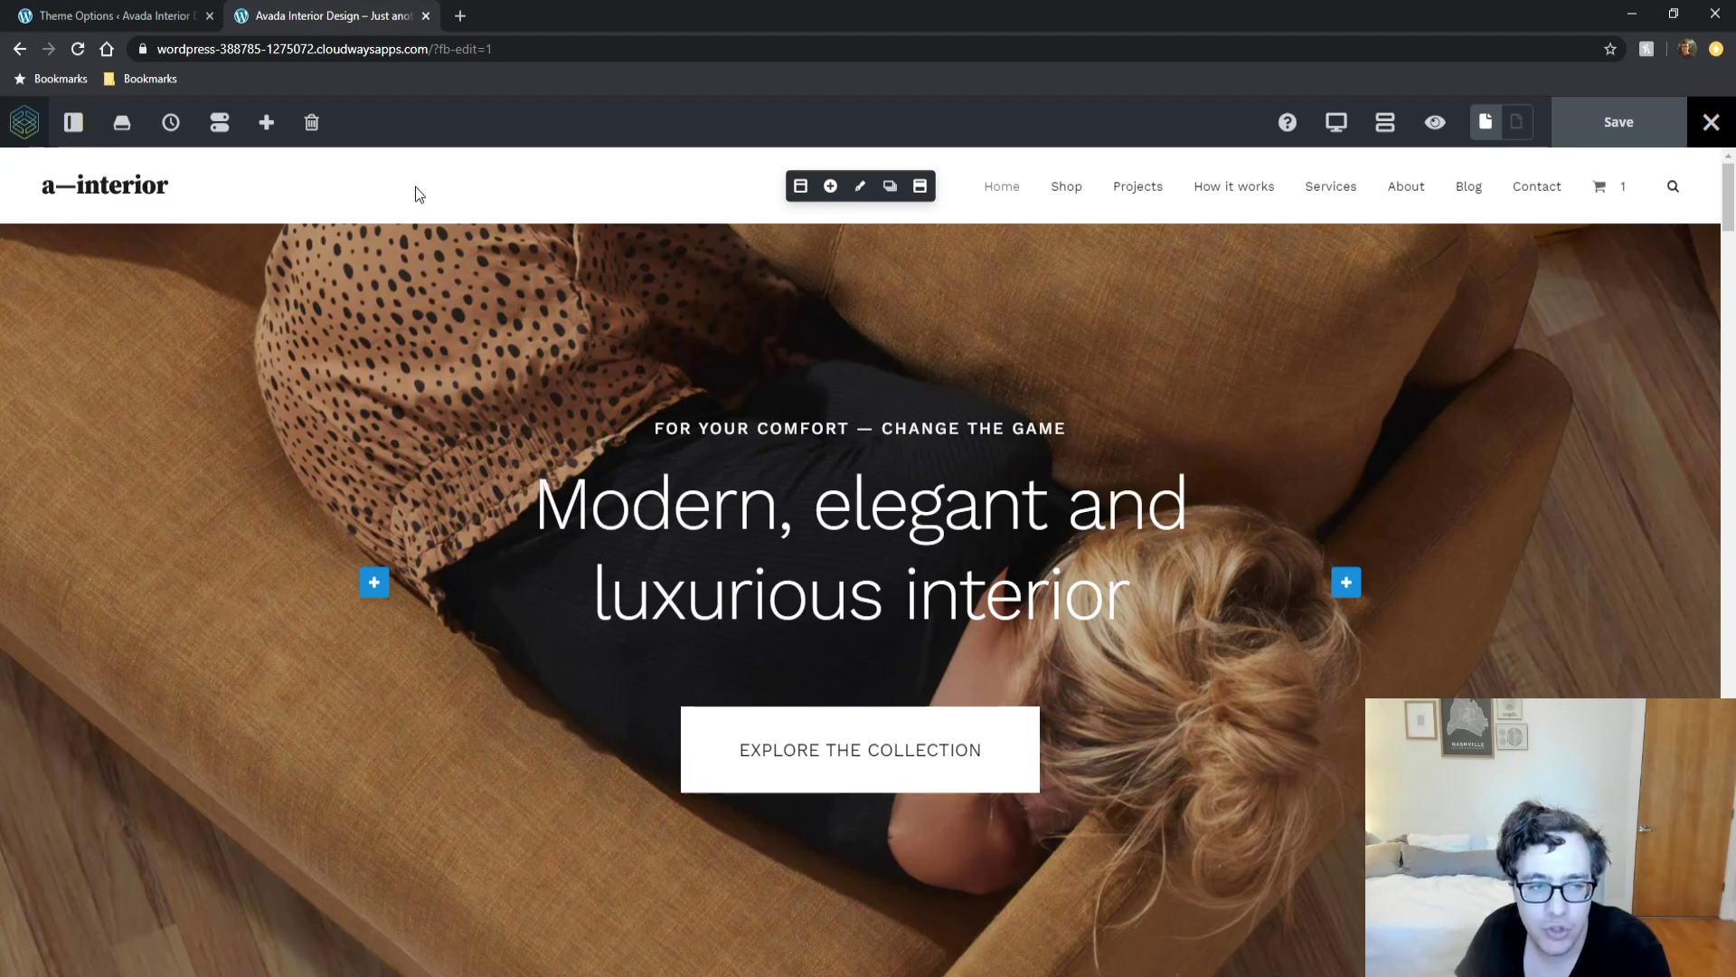
View the page in the landscape tablet responsive layout.
left_click(267, 127)
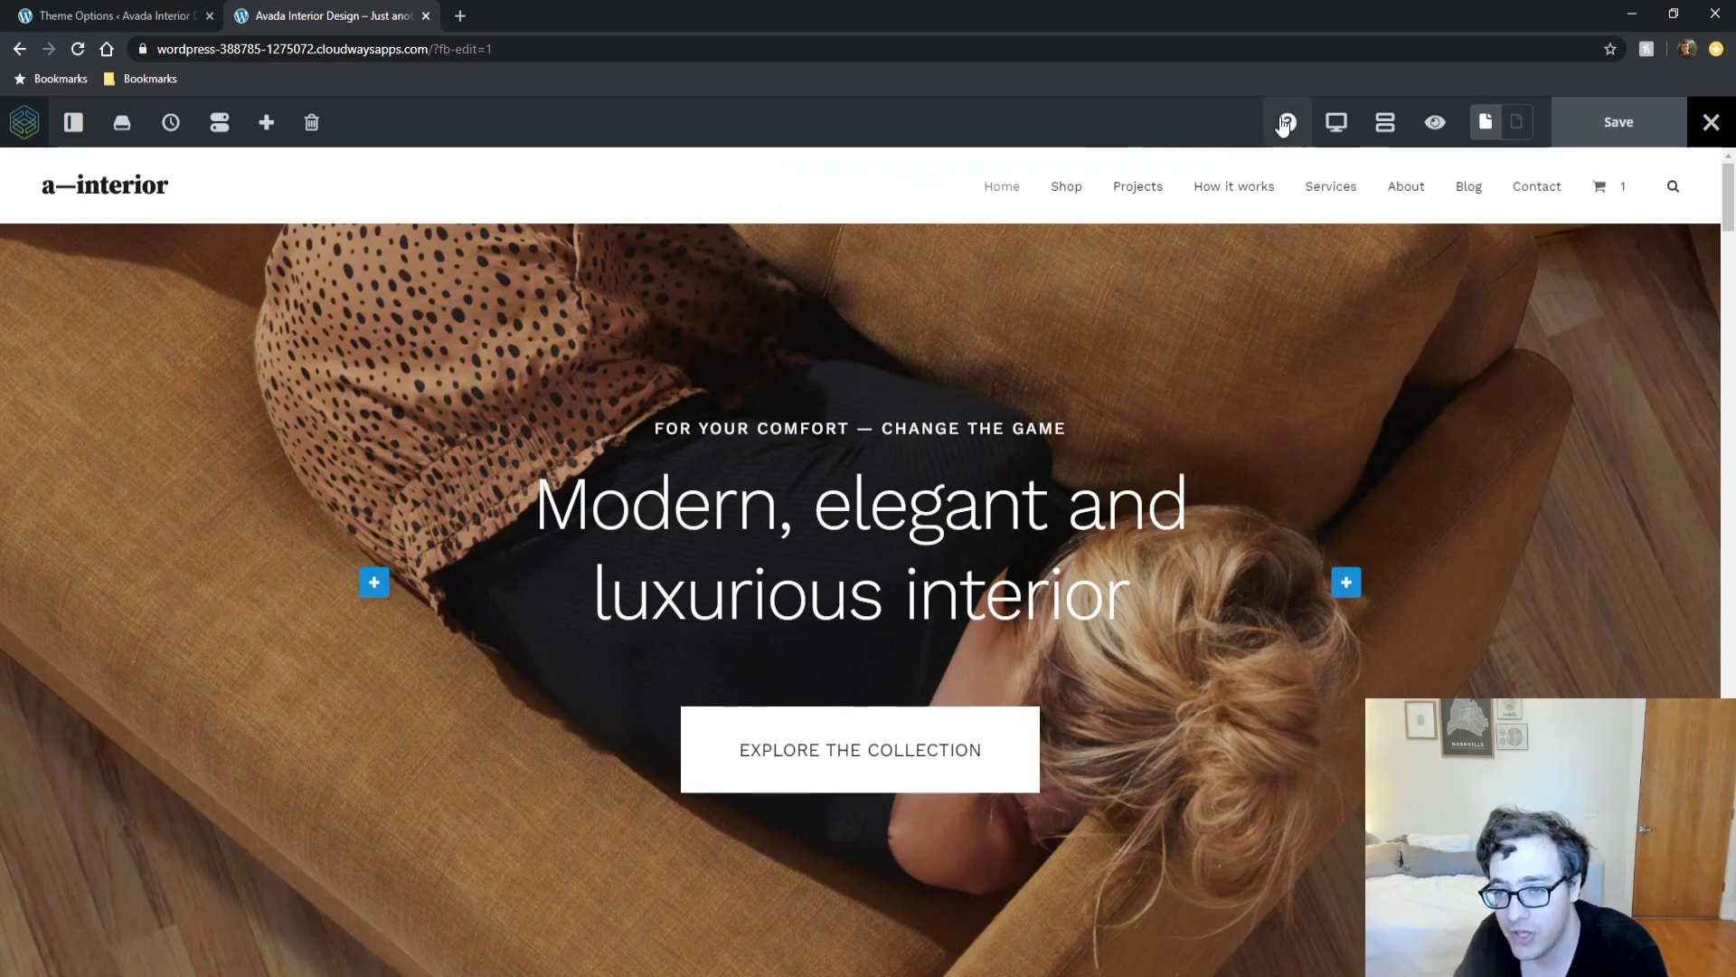
mouse_move(1340, 123)
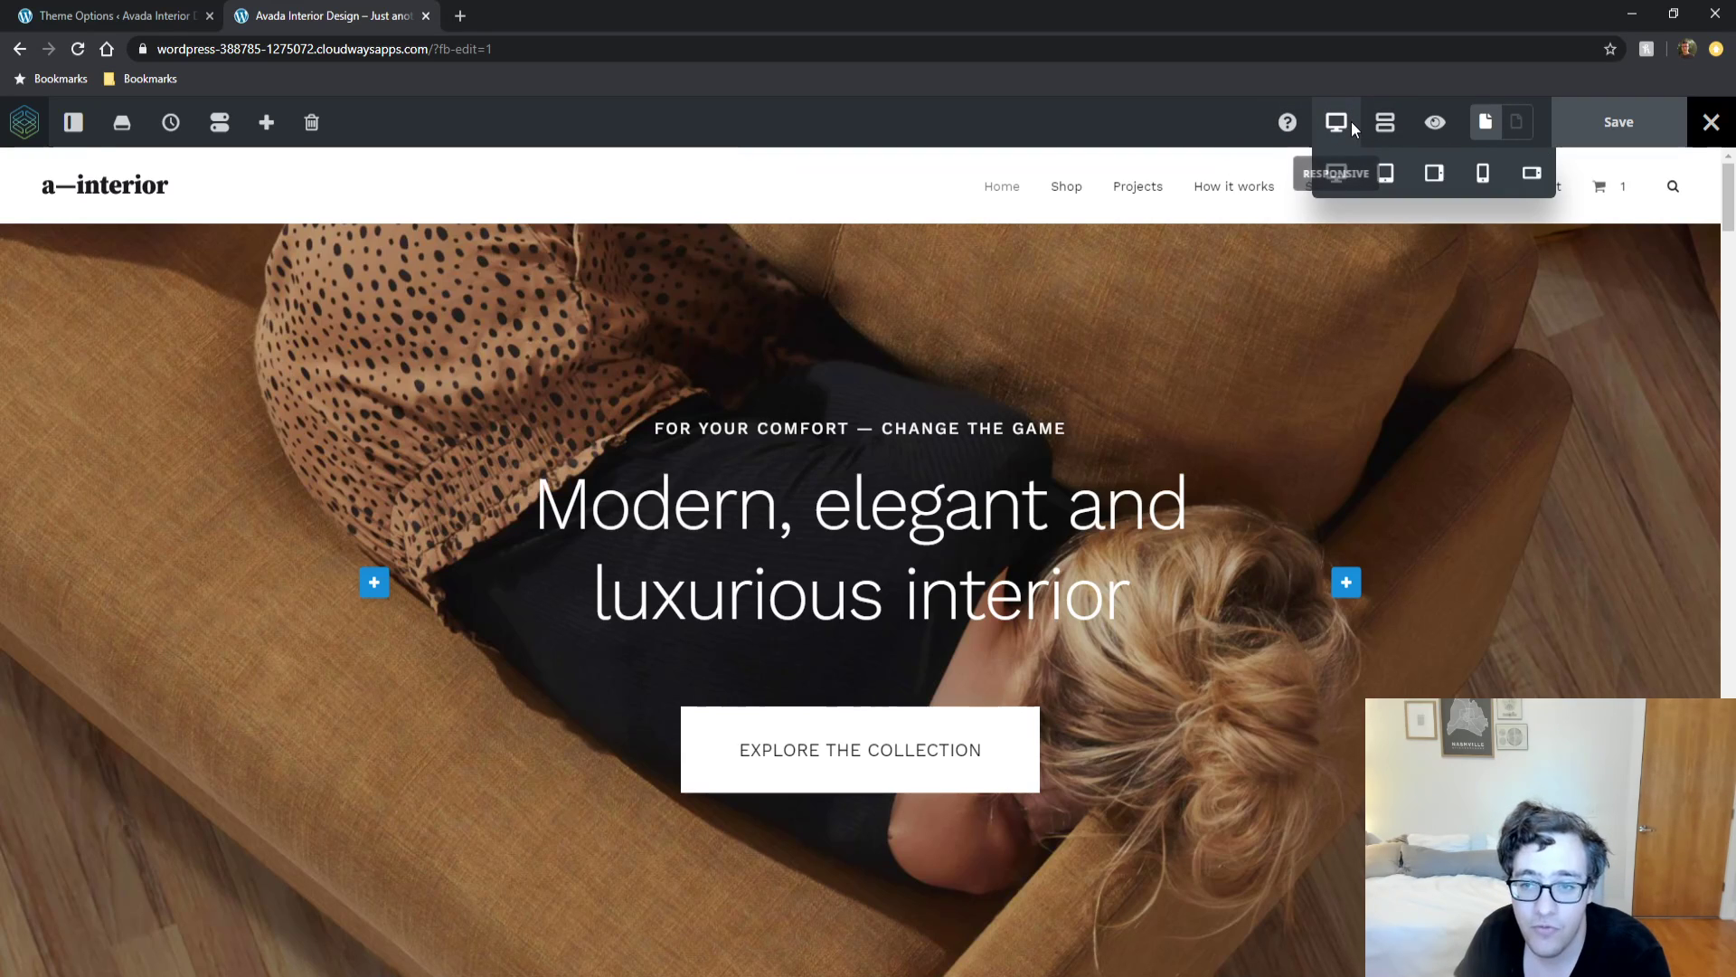
left_click(1432, 174)
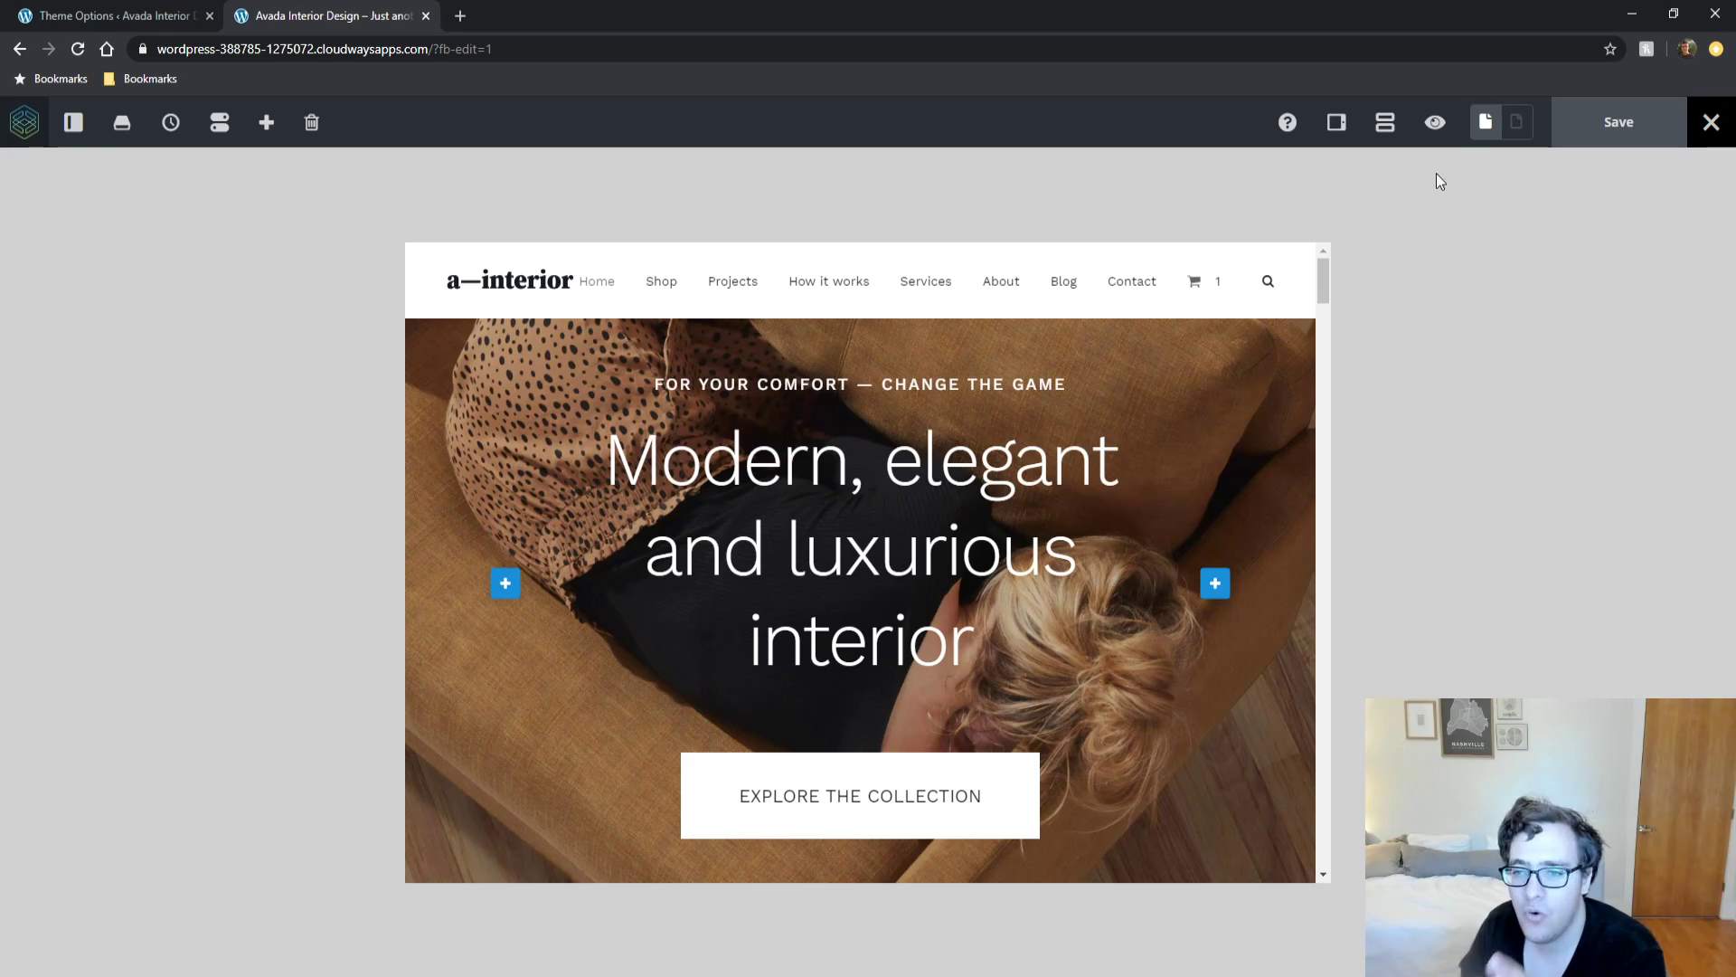
Toggle Preview mode to view the page without the builder controls, exit it and return to the desktop layout.
left_click(1433, 124)
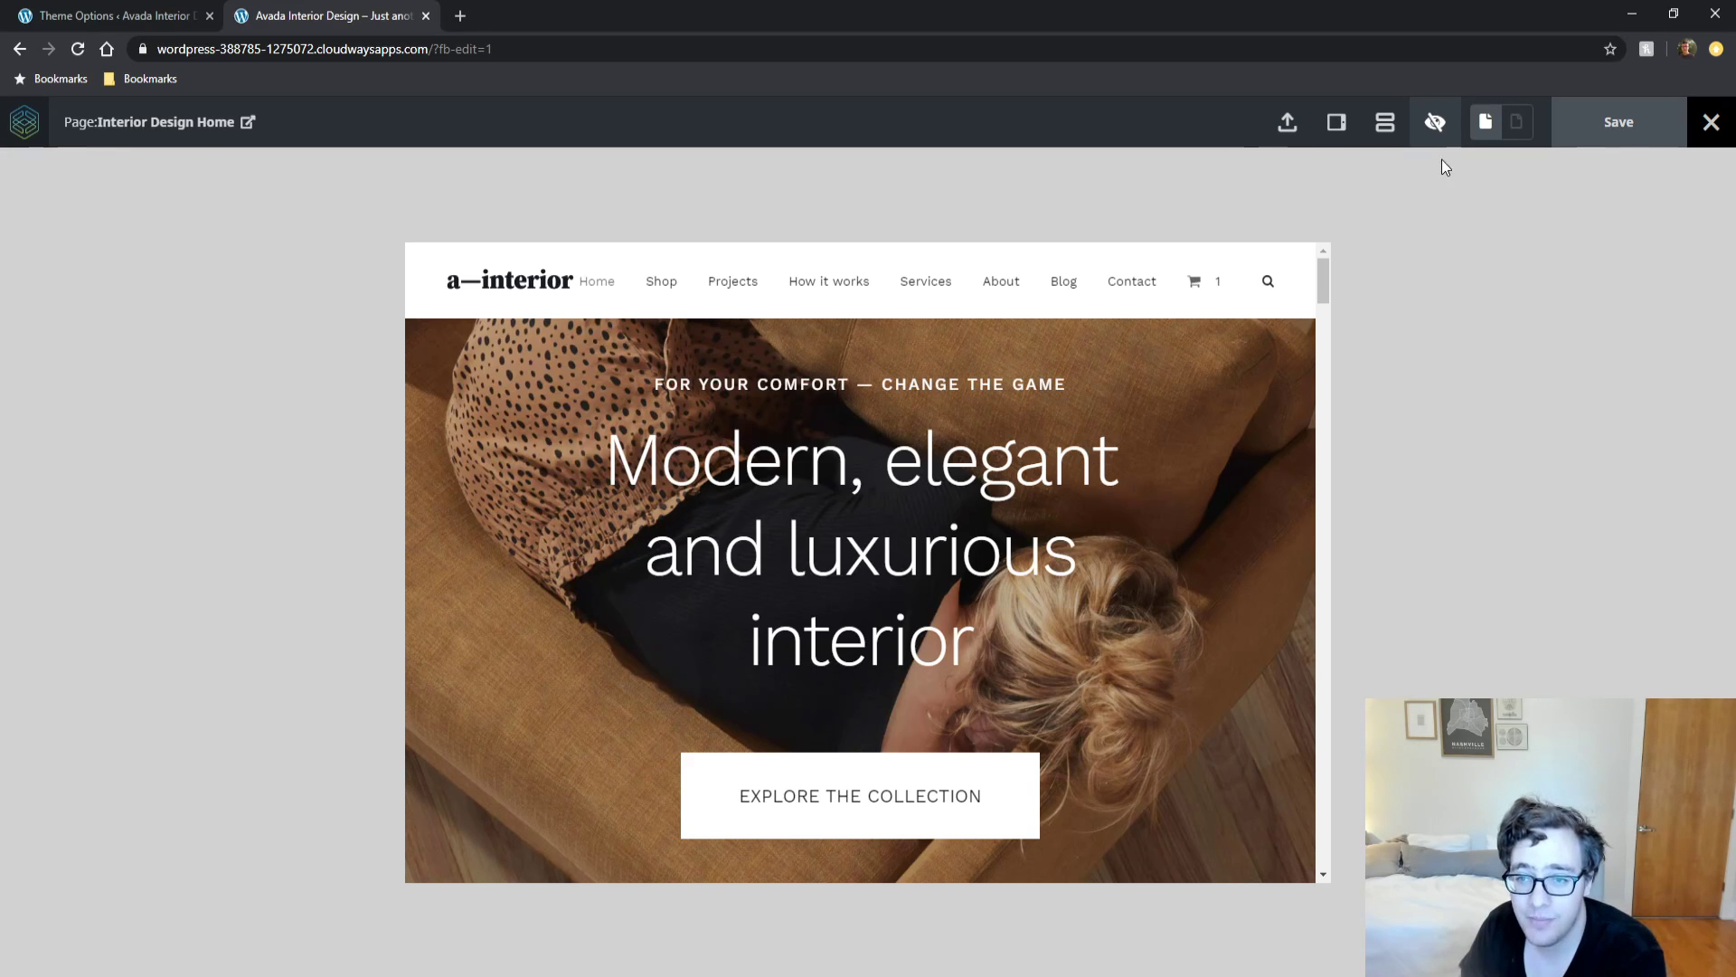
left_click(1437, 127)
left_click(1437, 127)
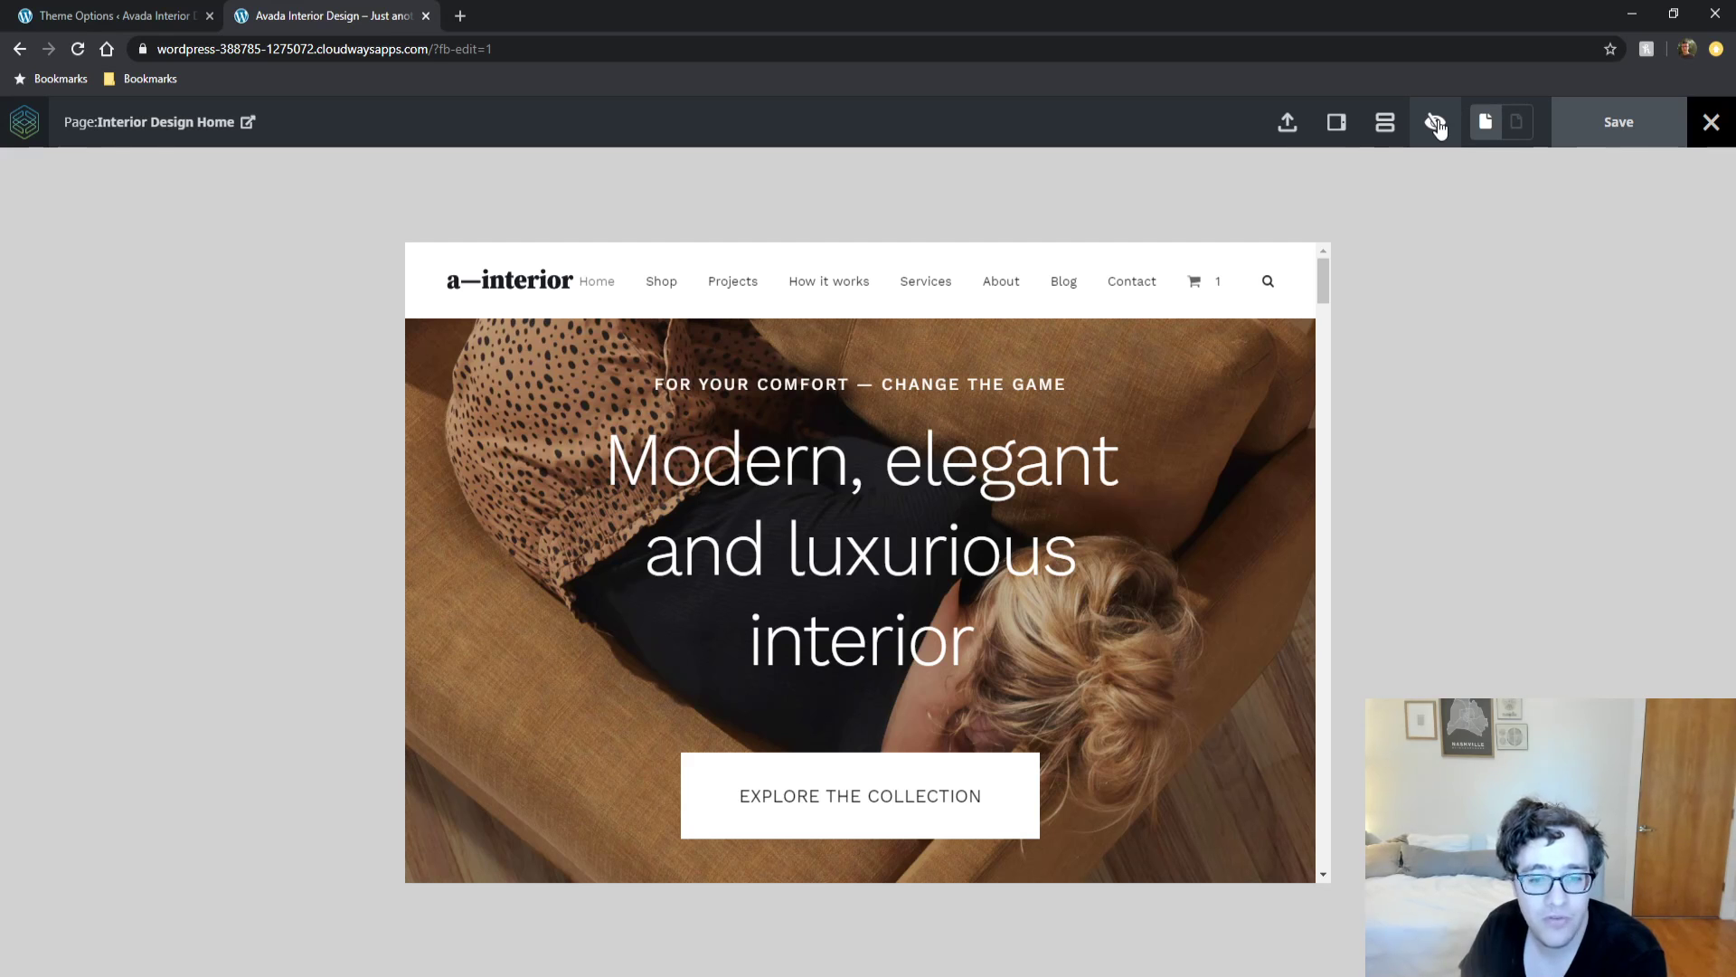
left_click(1438, 127)
left_click(1438, 126)
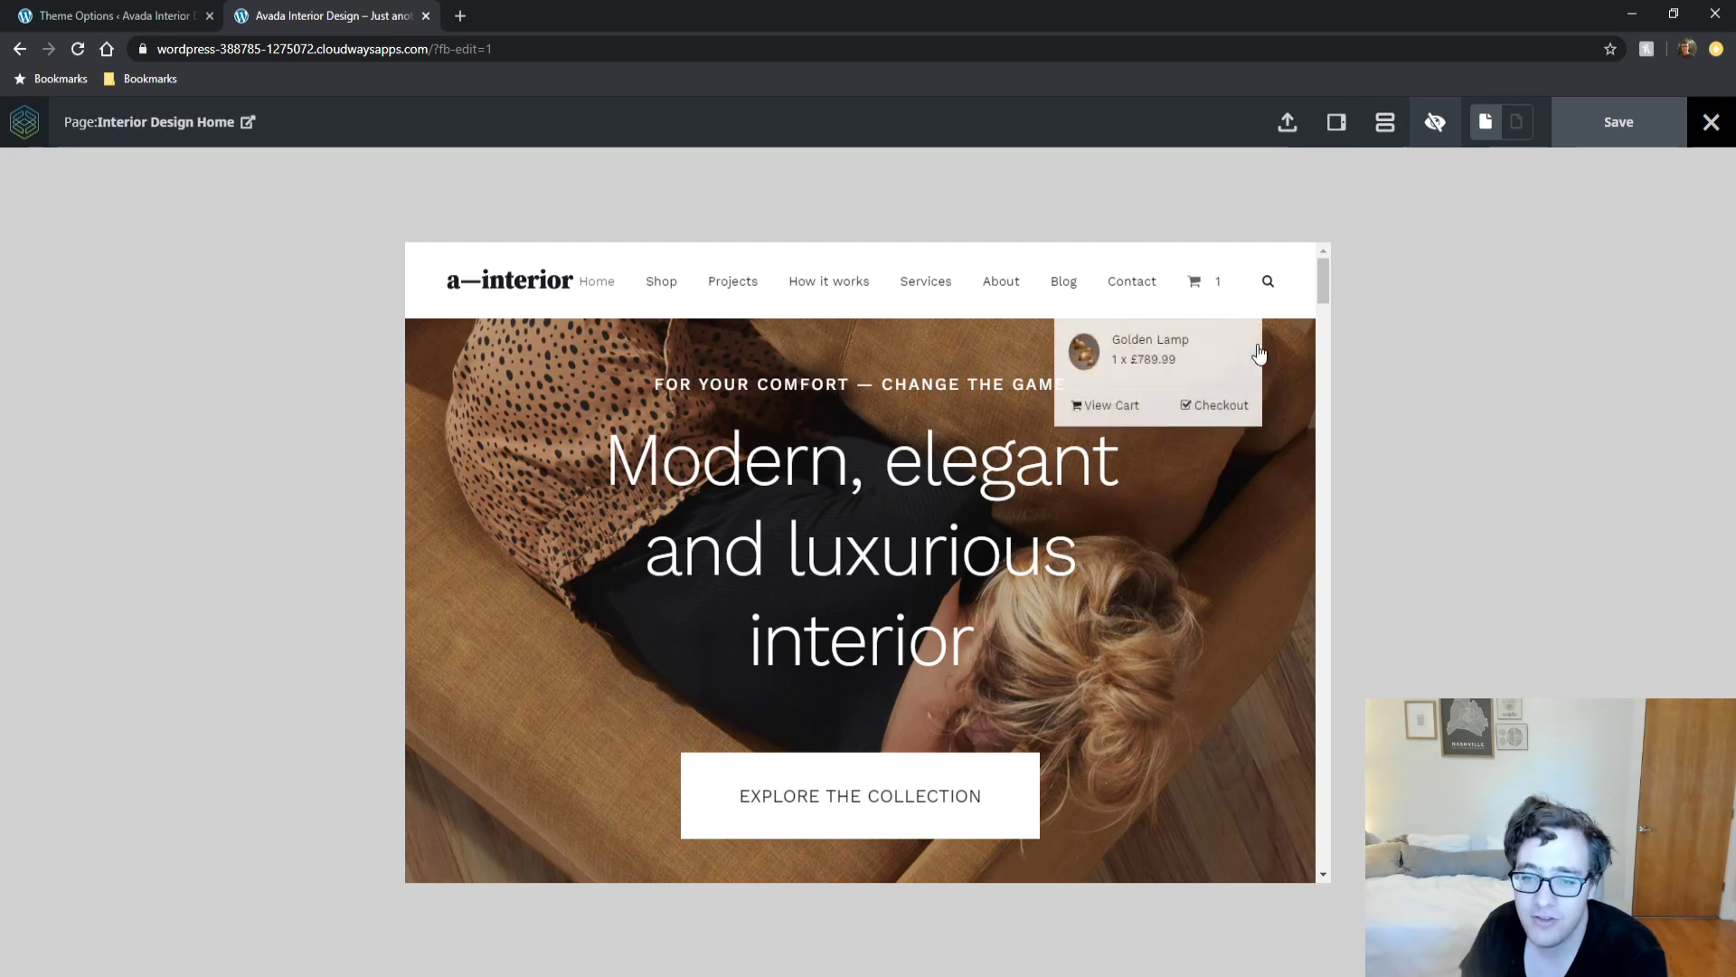
left_click_drag(1334, 277, 1392, 262)
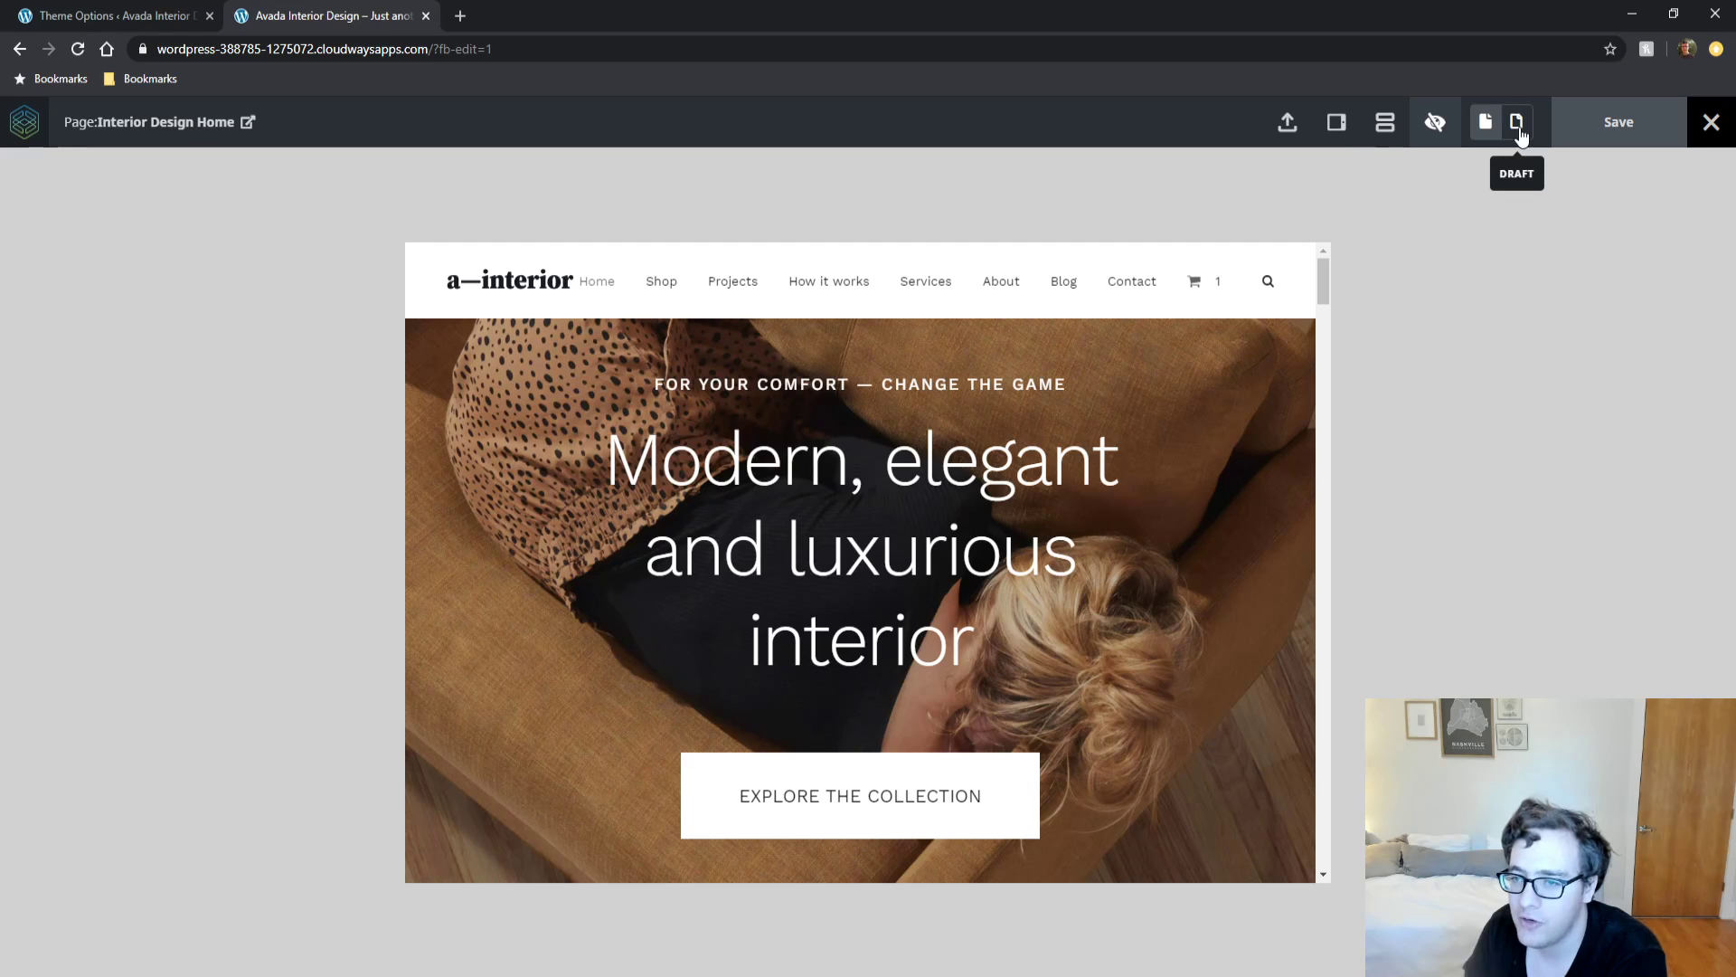
left_click(1435, 122)
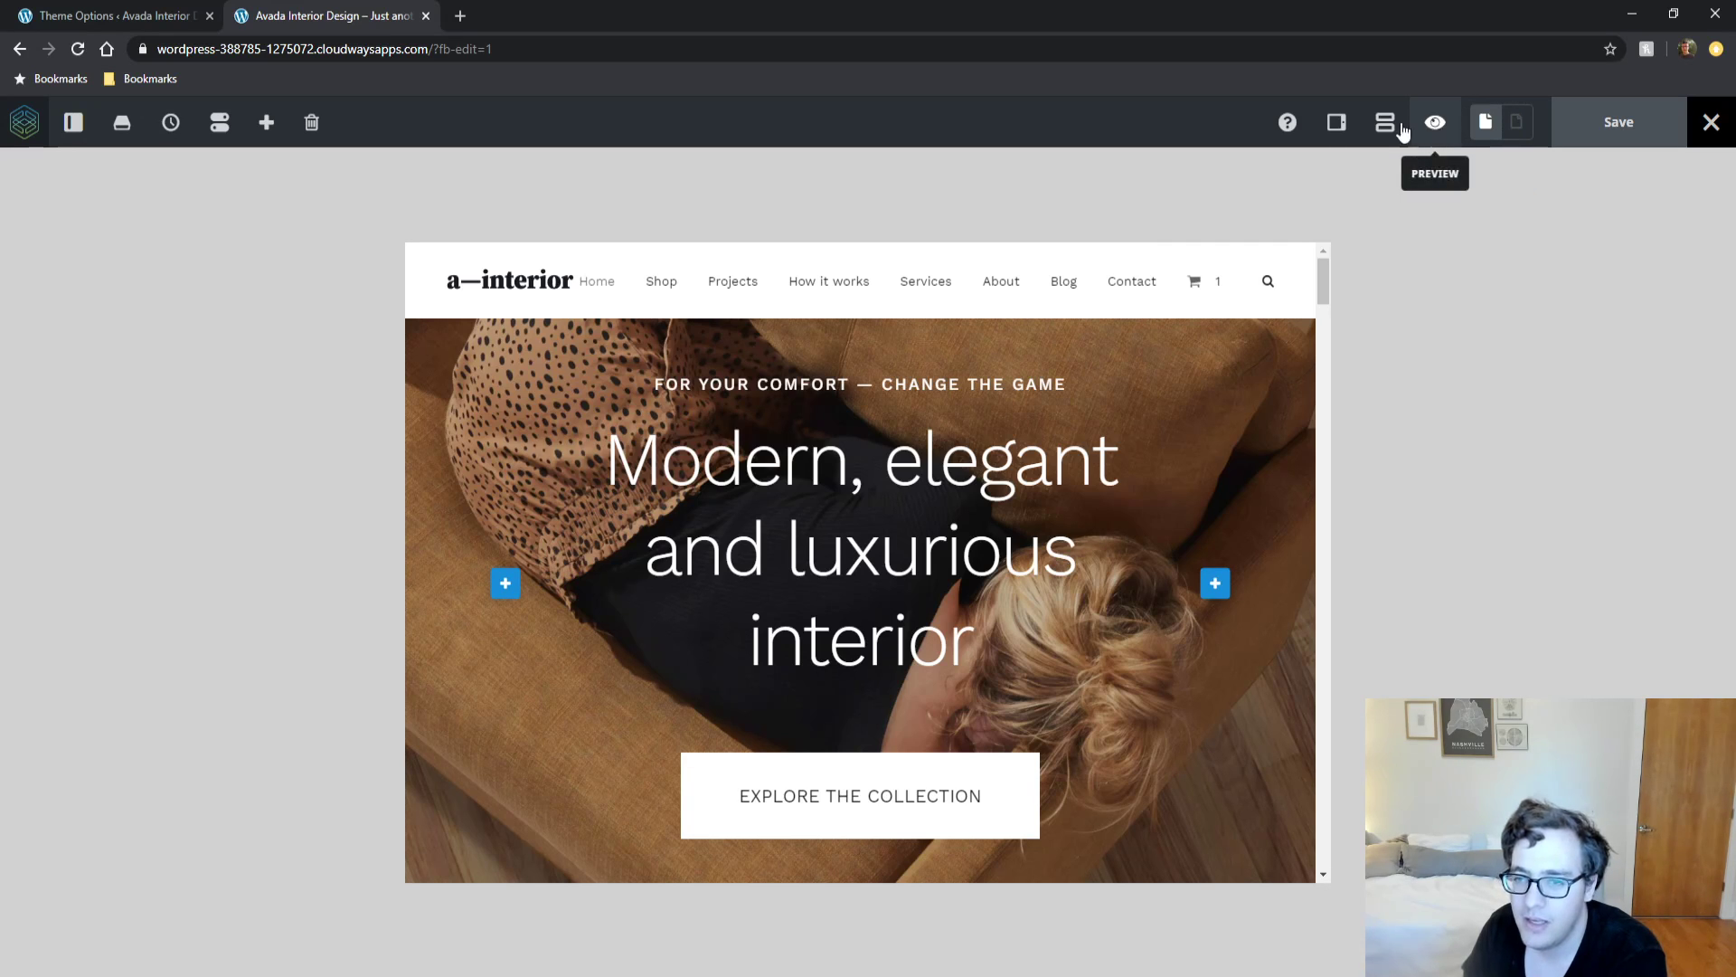
left_click(1337, 172)
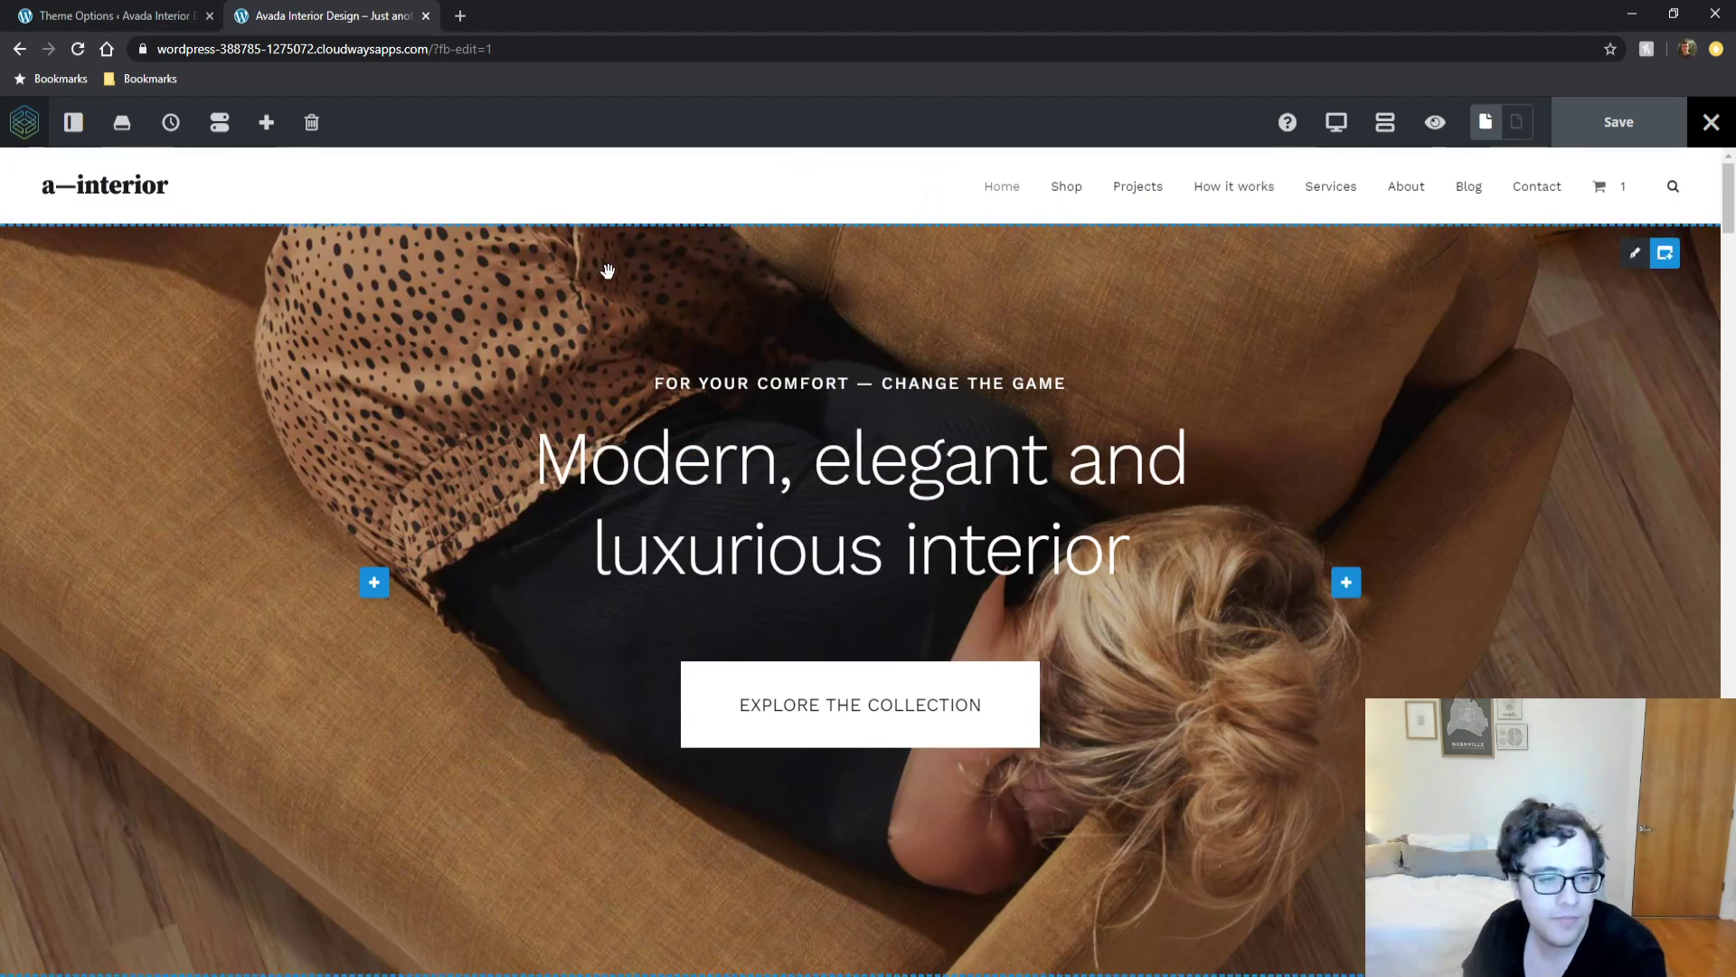
Open the options of the hero container, and those of its "Modern, elegant and luxurious interior" title element.
right_click(442, 295)
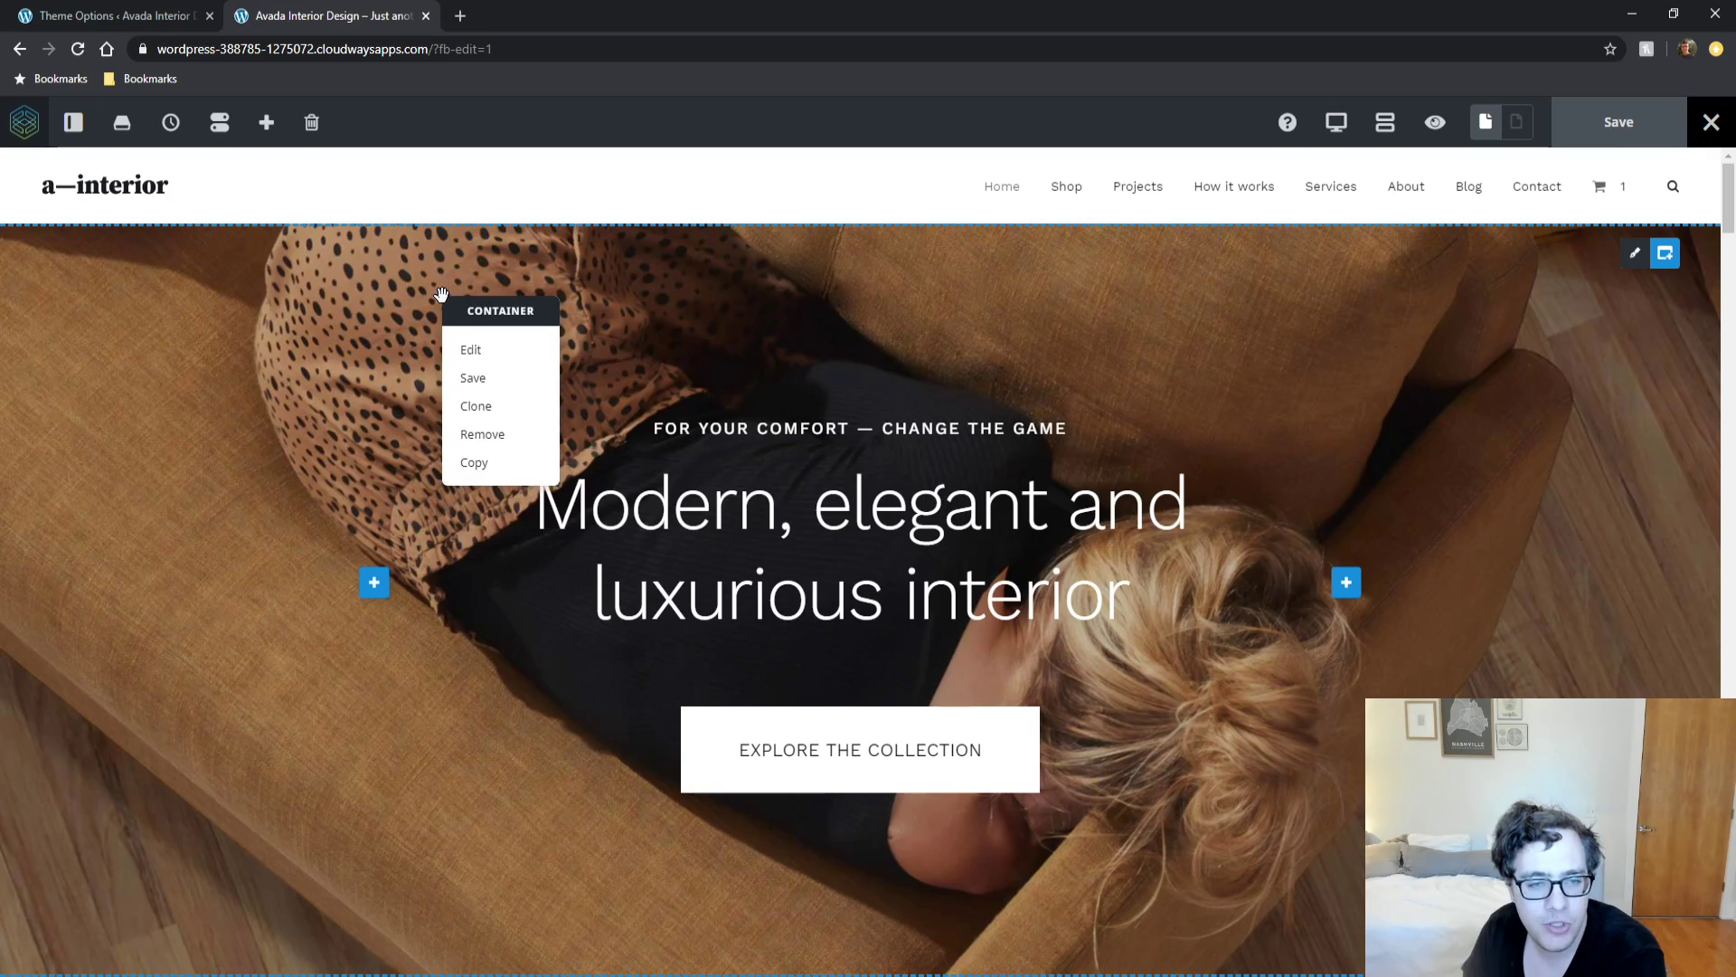
left_click(483, 349)
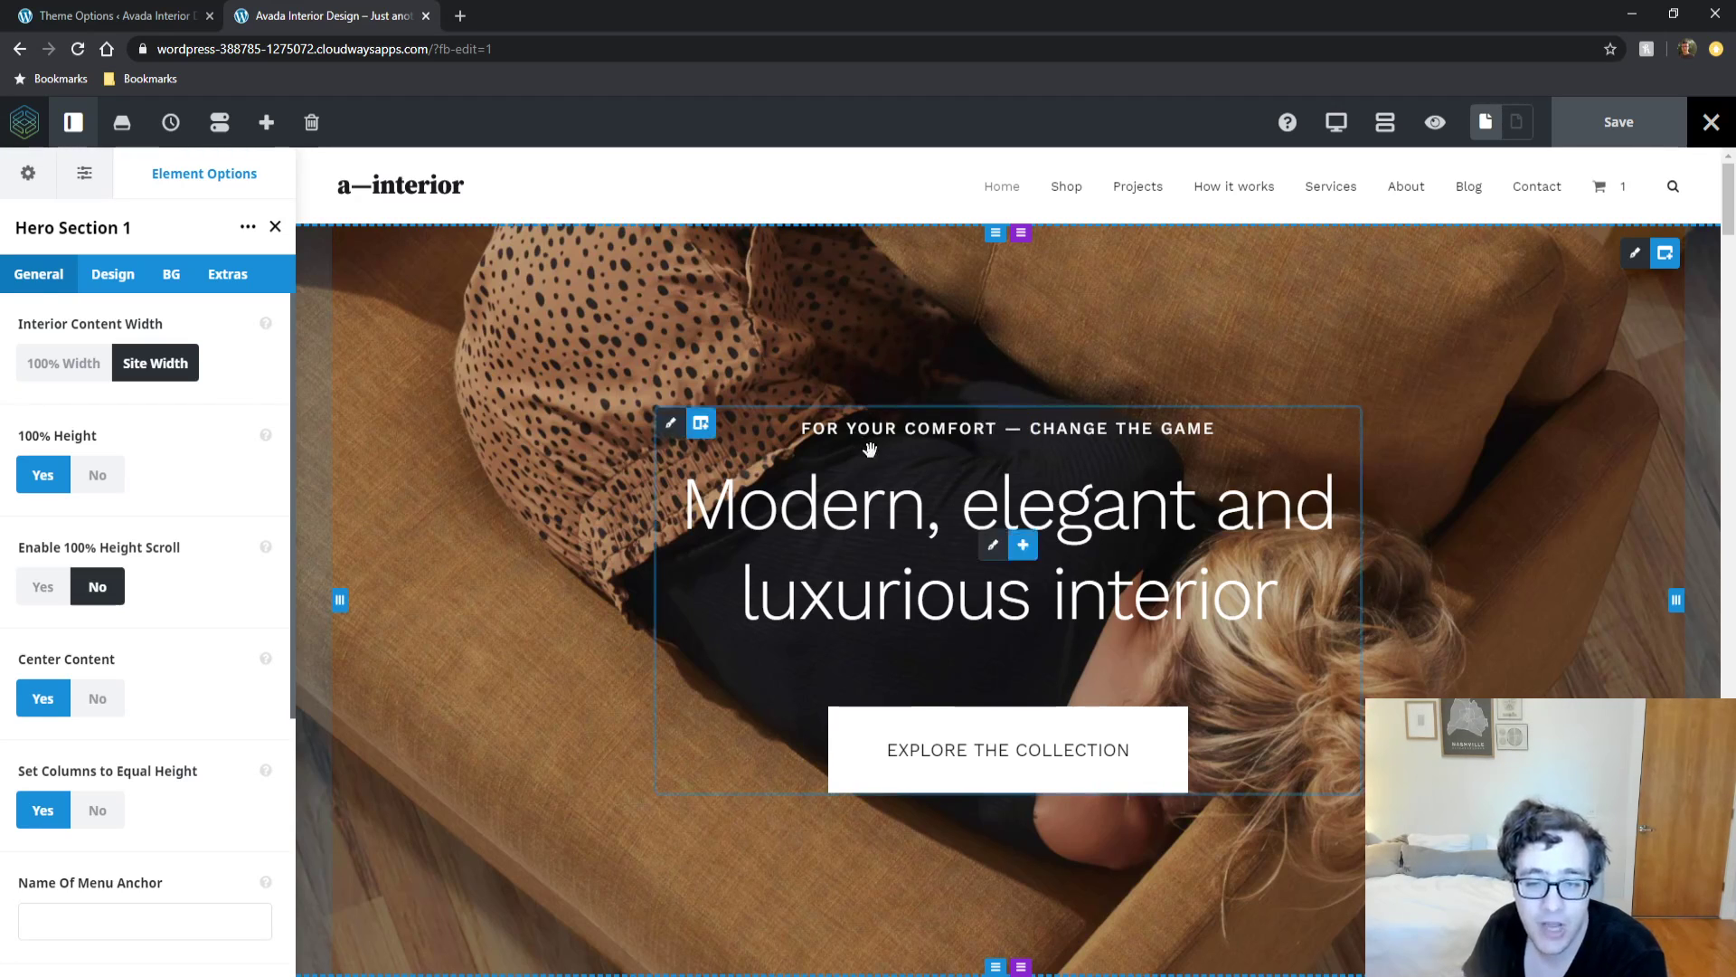
right_click(747, 452)
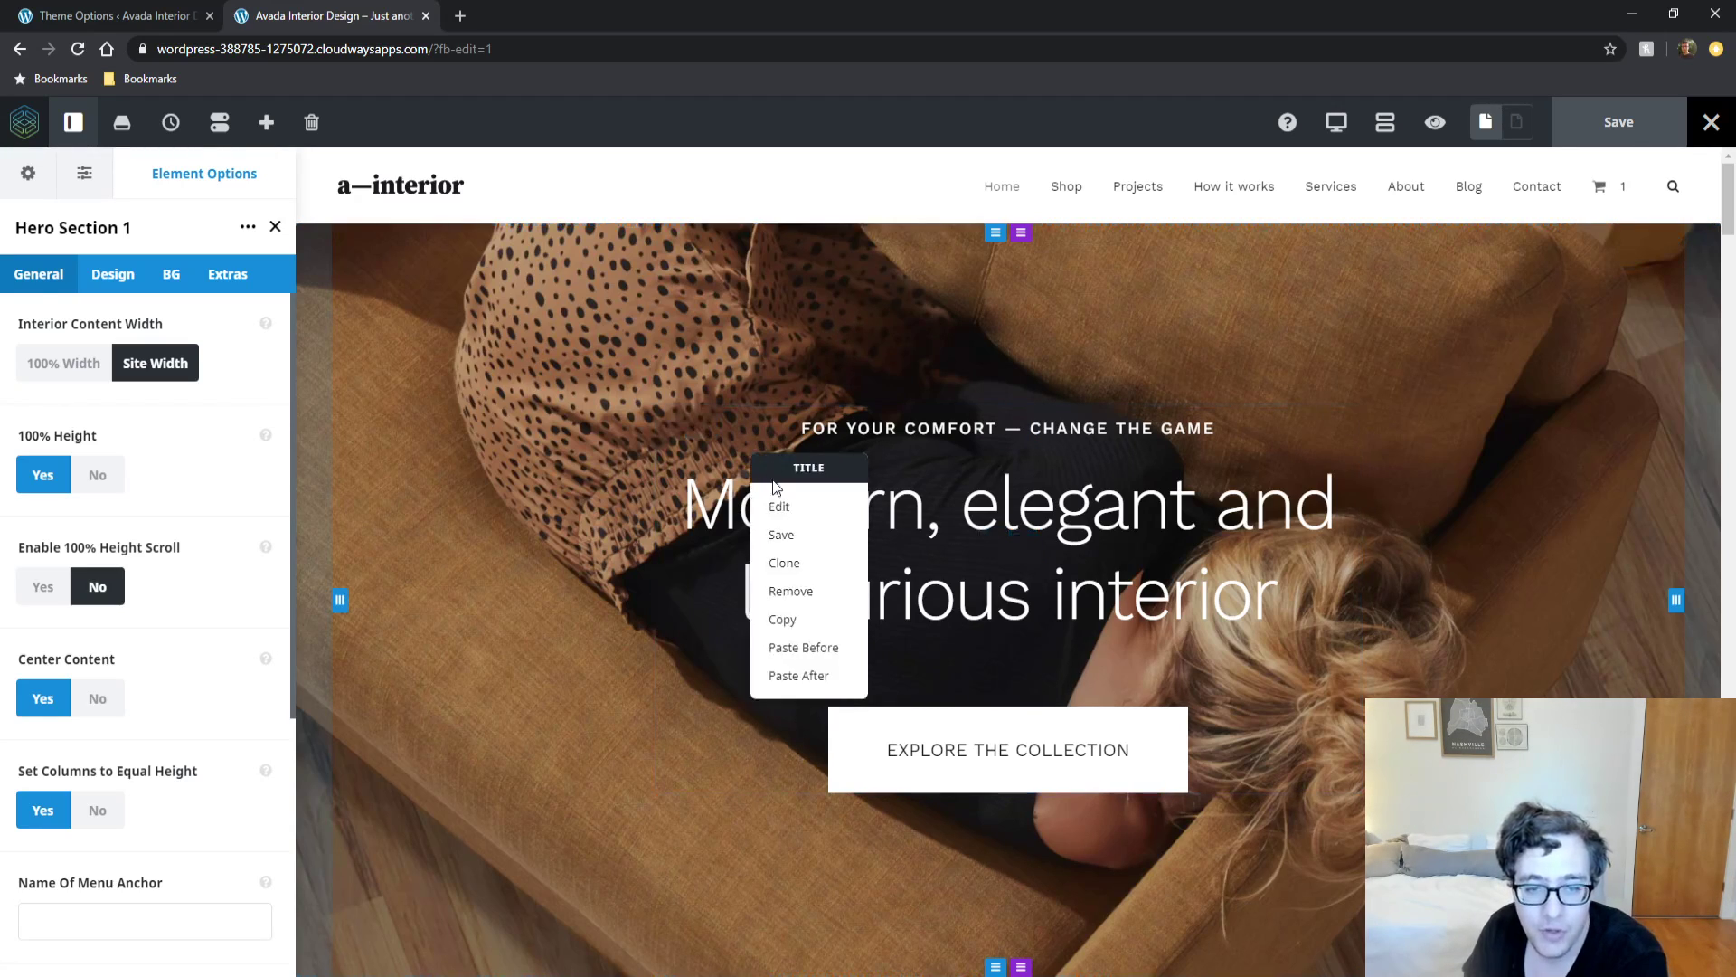
left_click(785, 502)
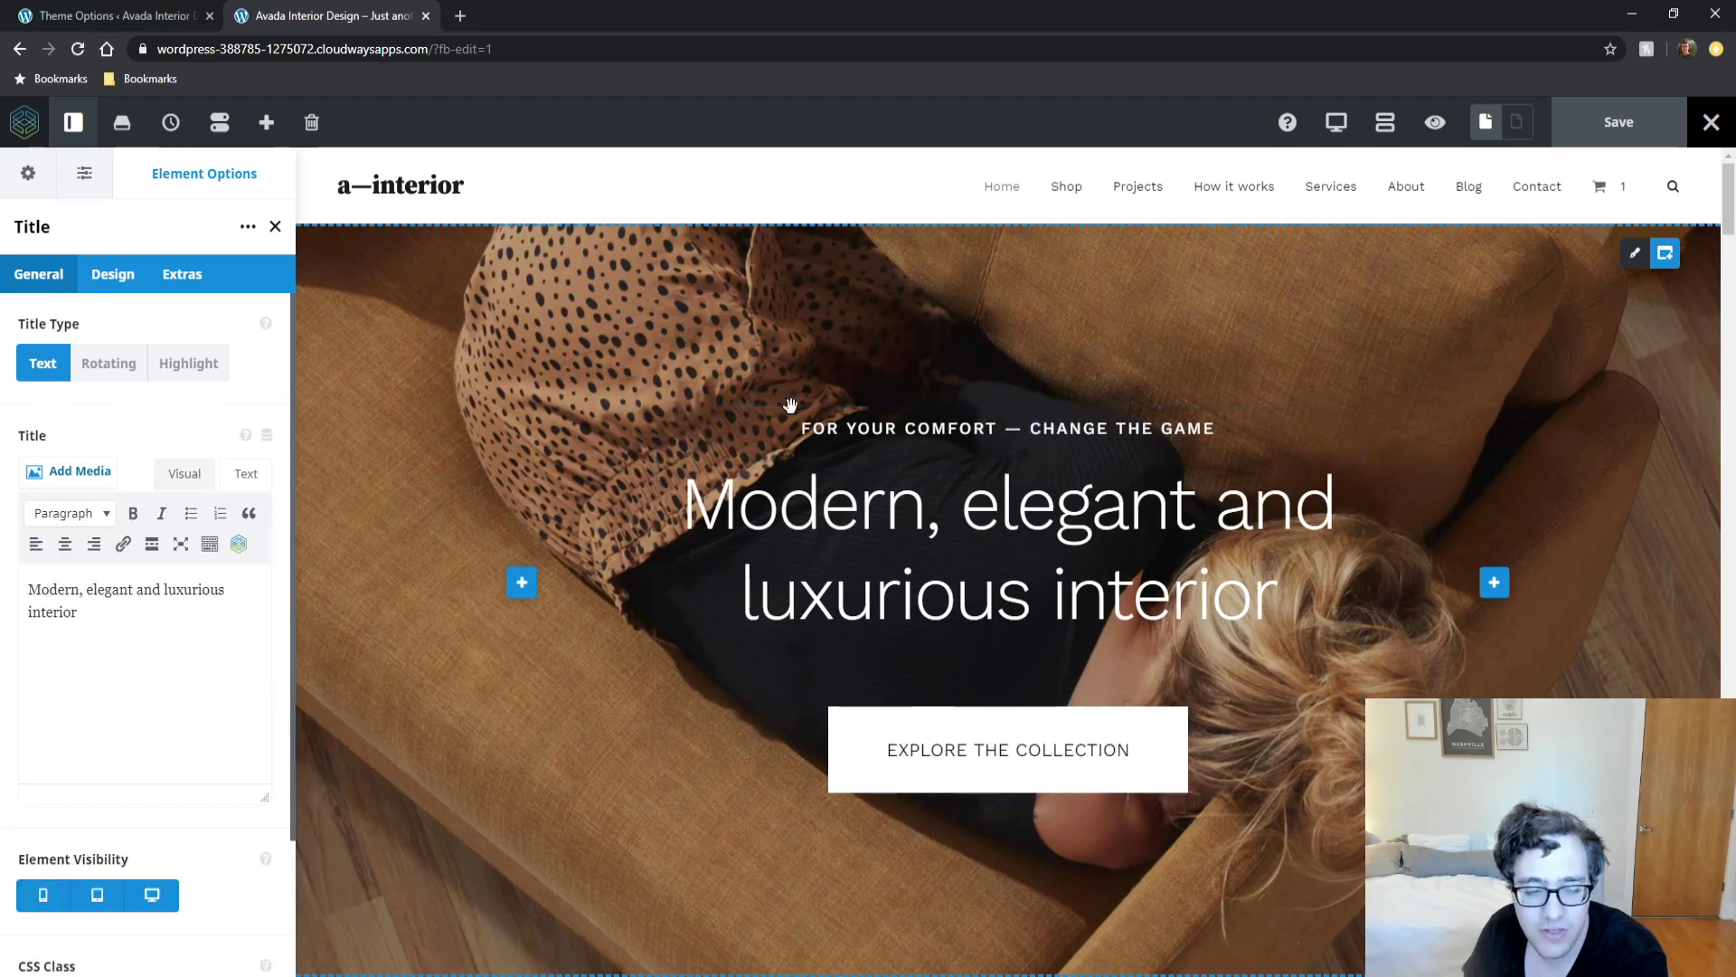
Review the title element's General and Design options and the Animation Type choices in its Extras.
double_click(53, 613)
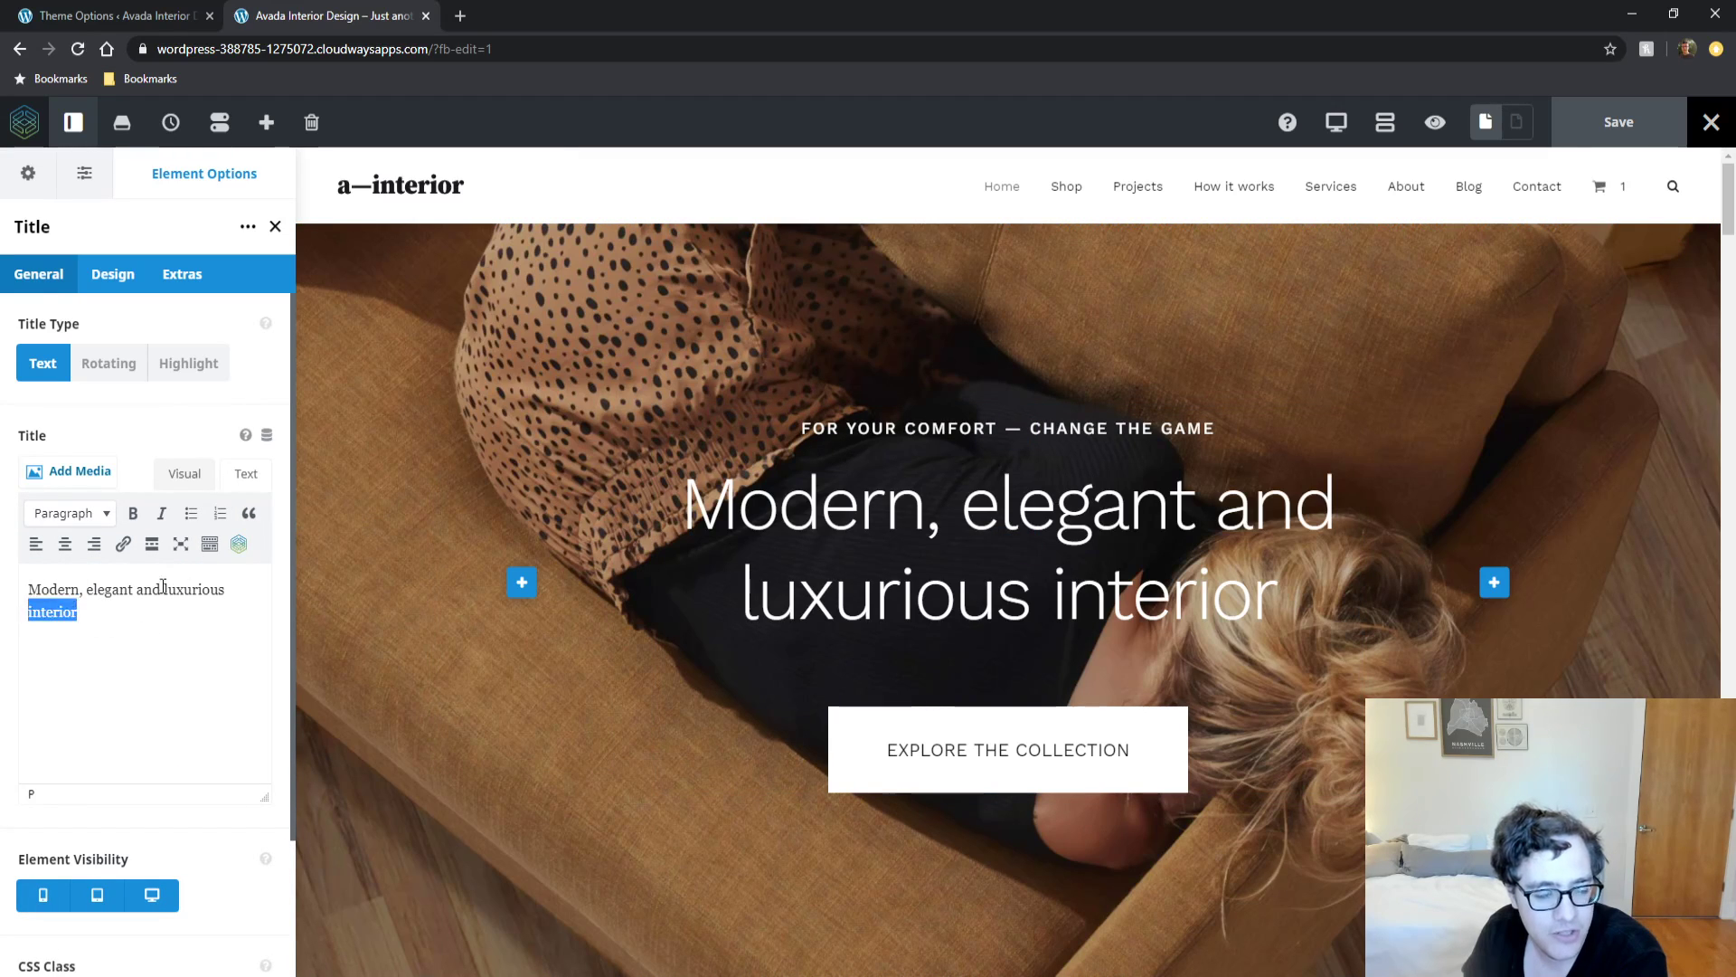
scroll(261, 353, "down", 2)
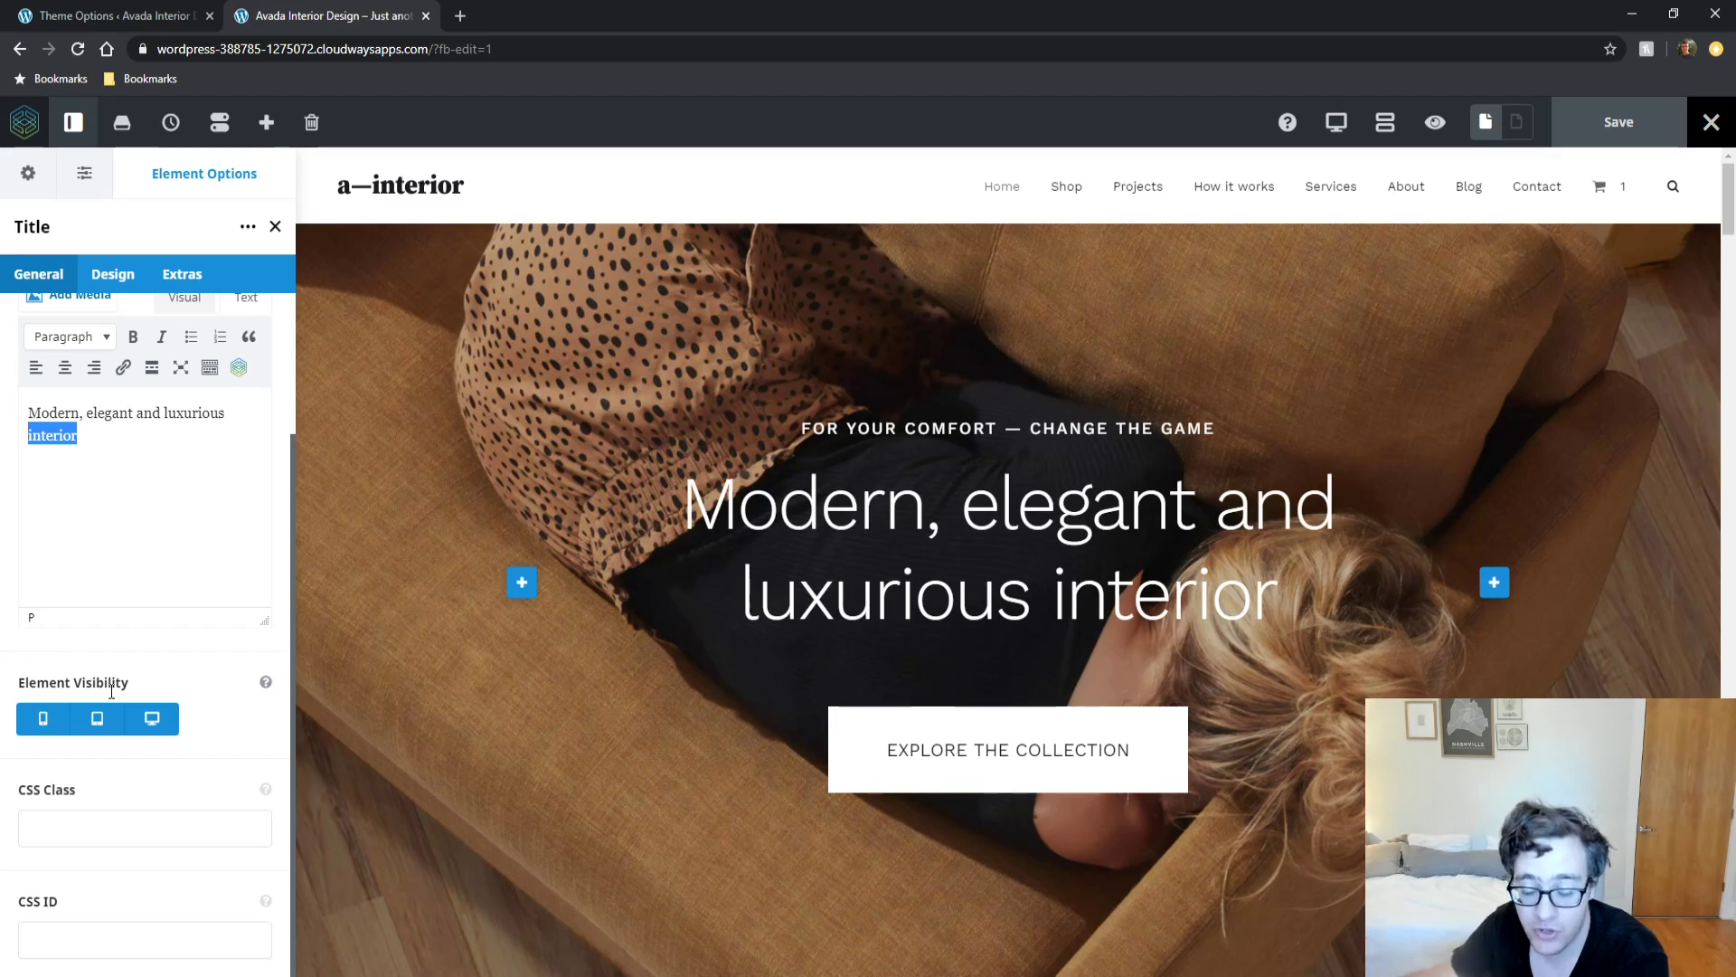
scroll(113, 497, "up", 5)
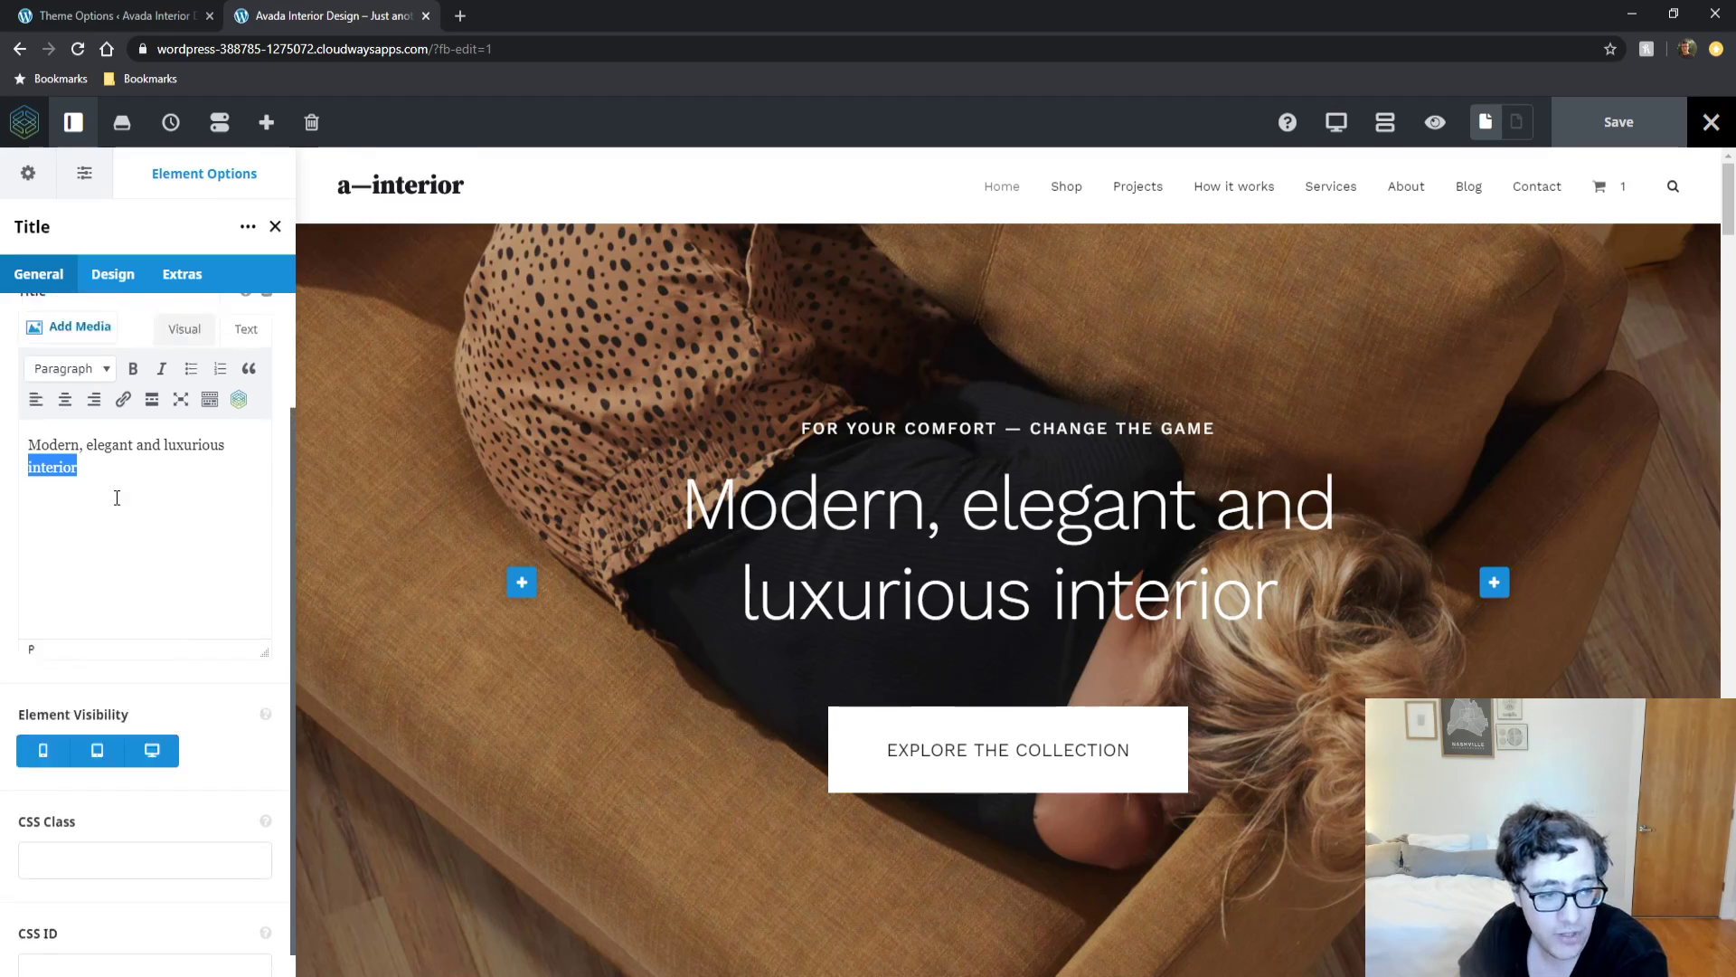
left_click(115, 275)
scroll(177, 483, "down", 7)
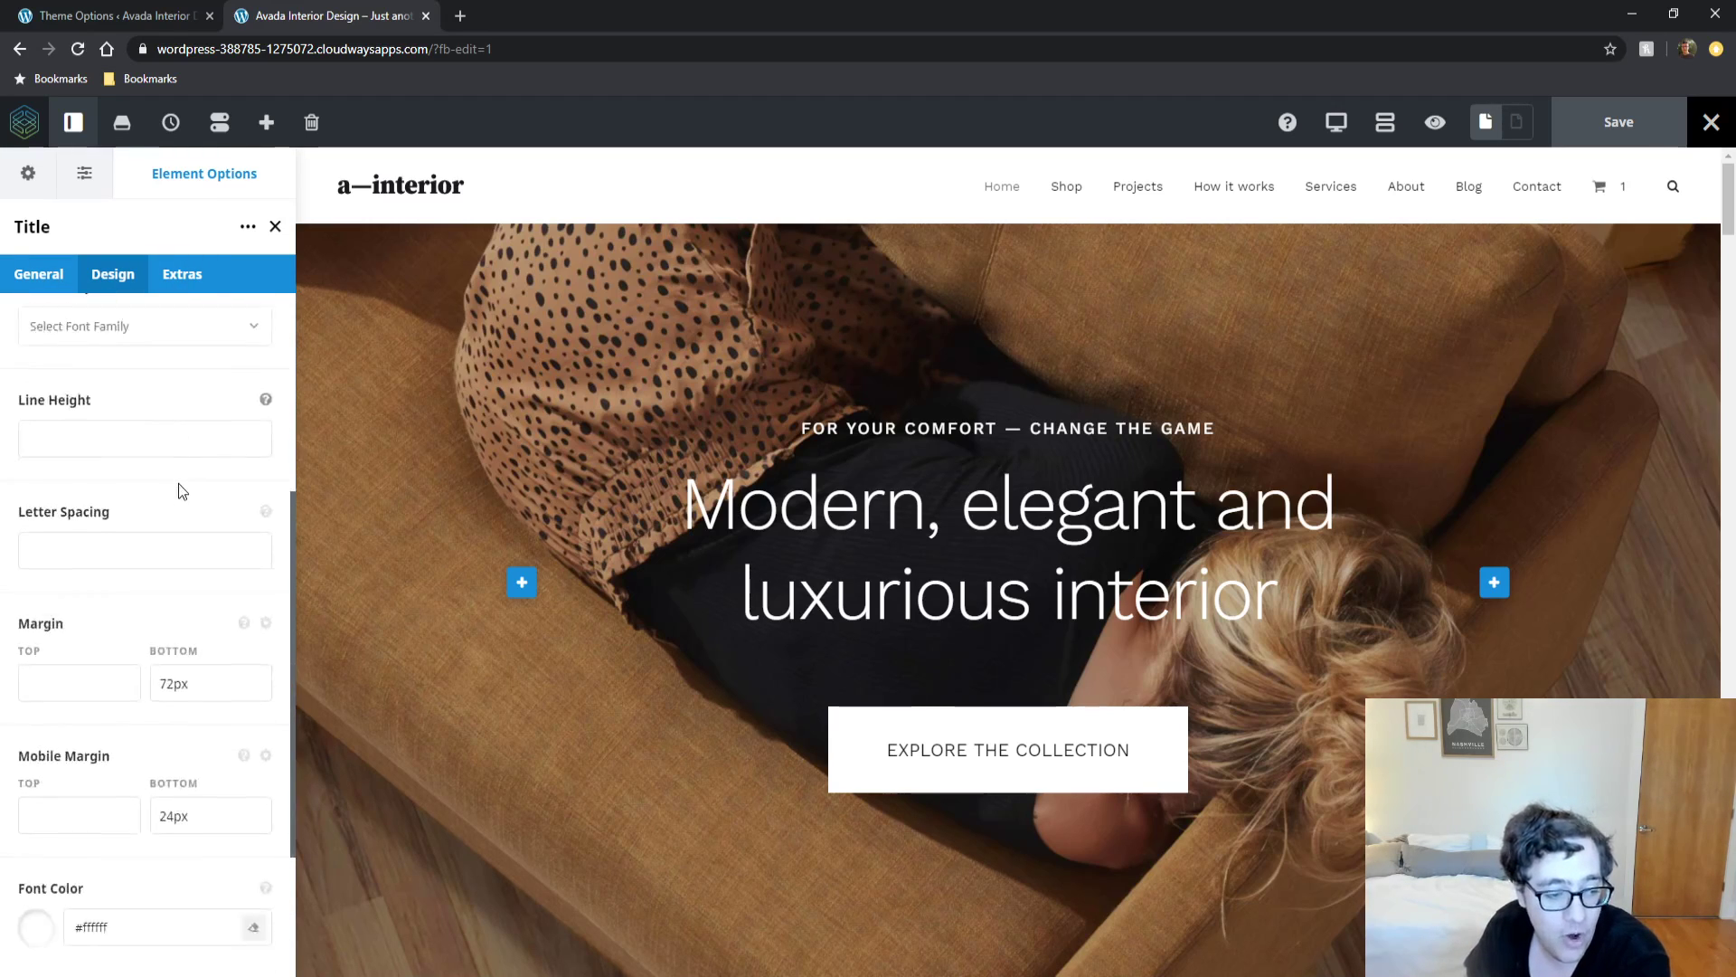
left_click(185, 286)
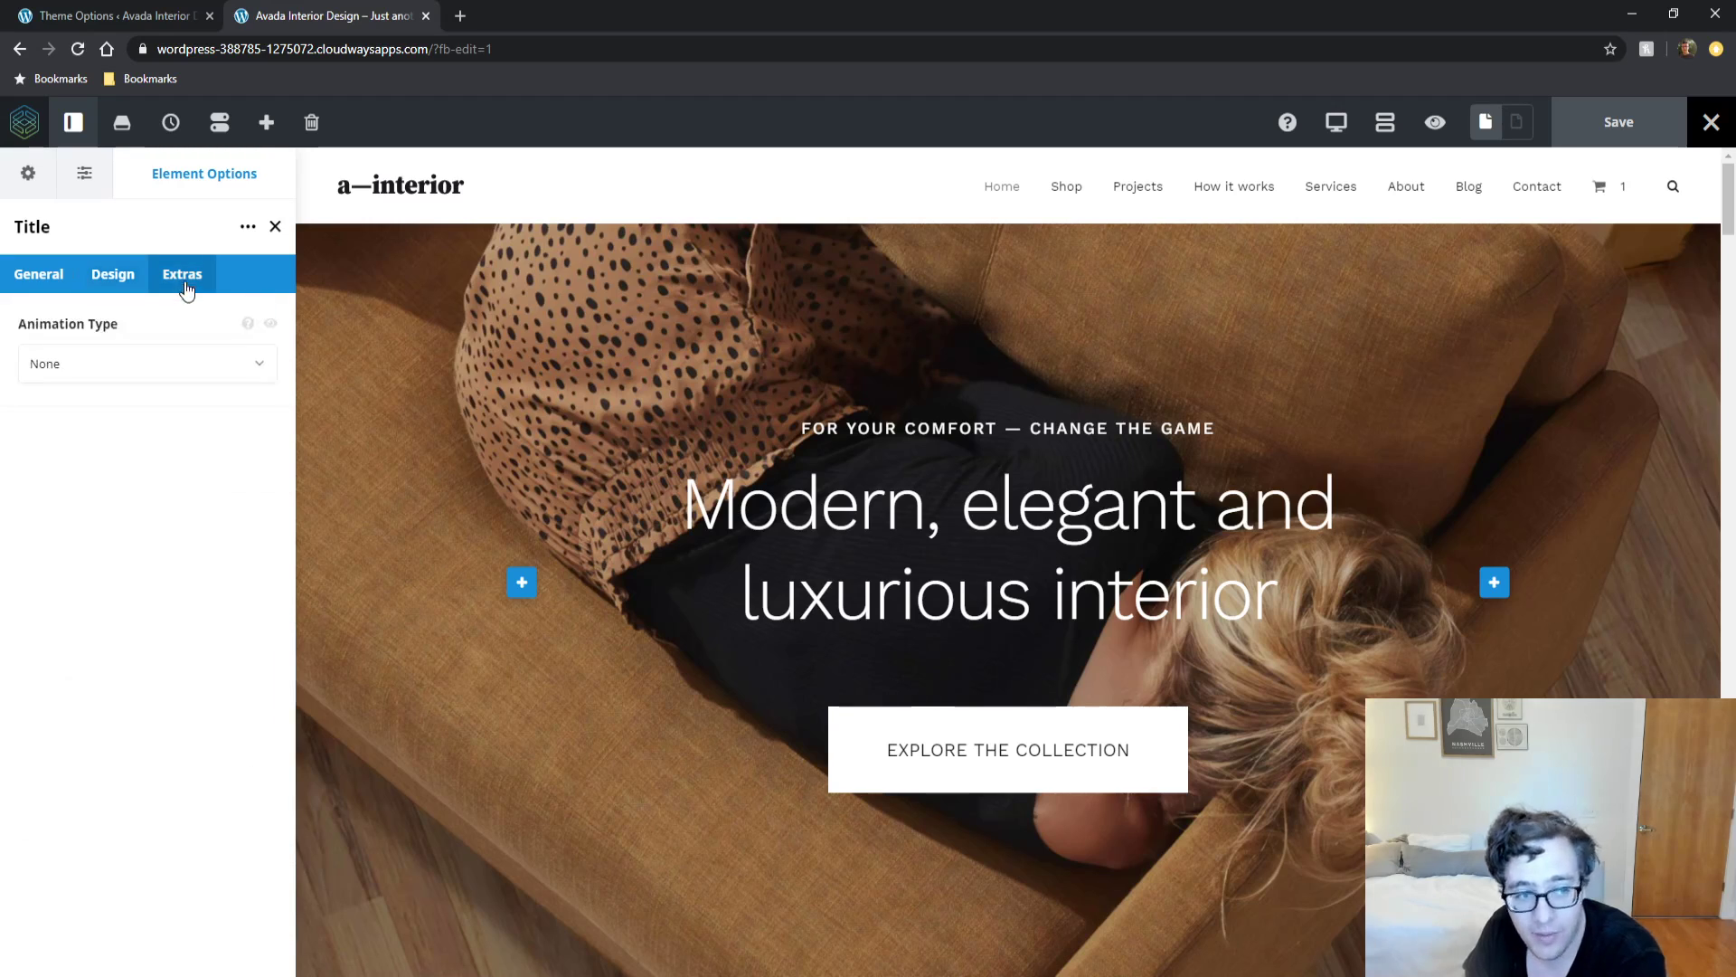
left_click(180, 363)
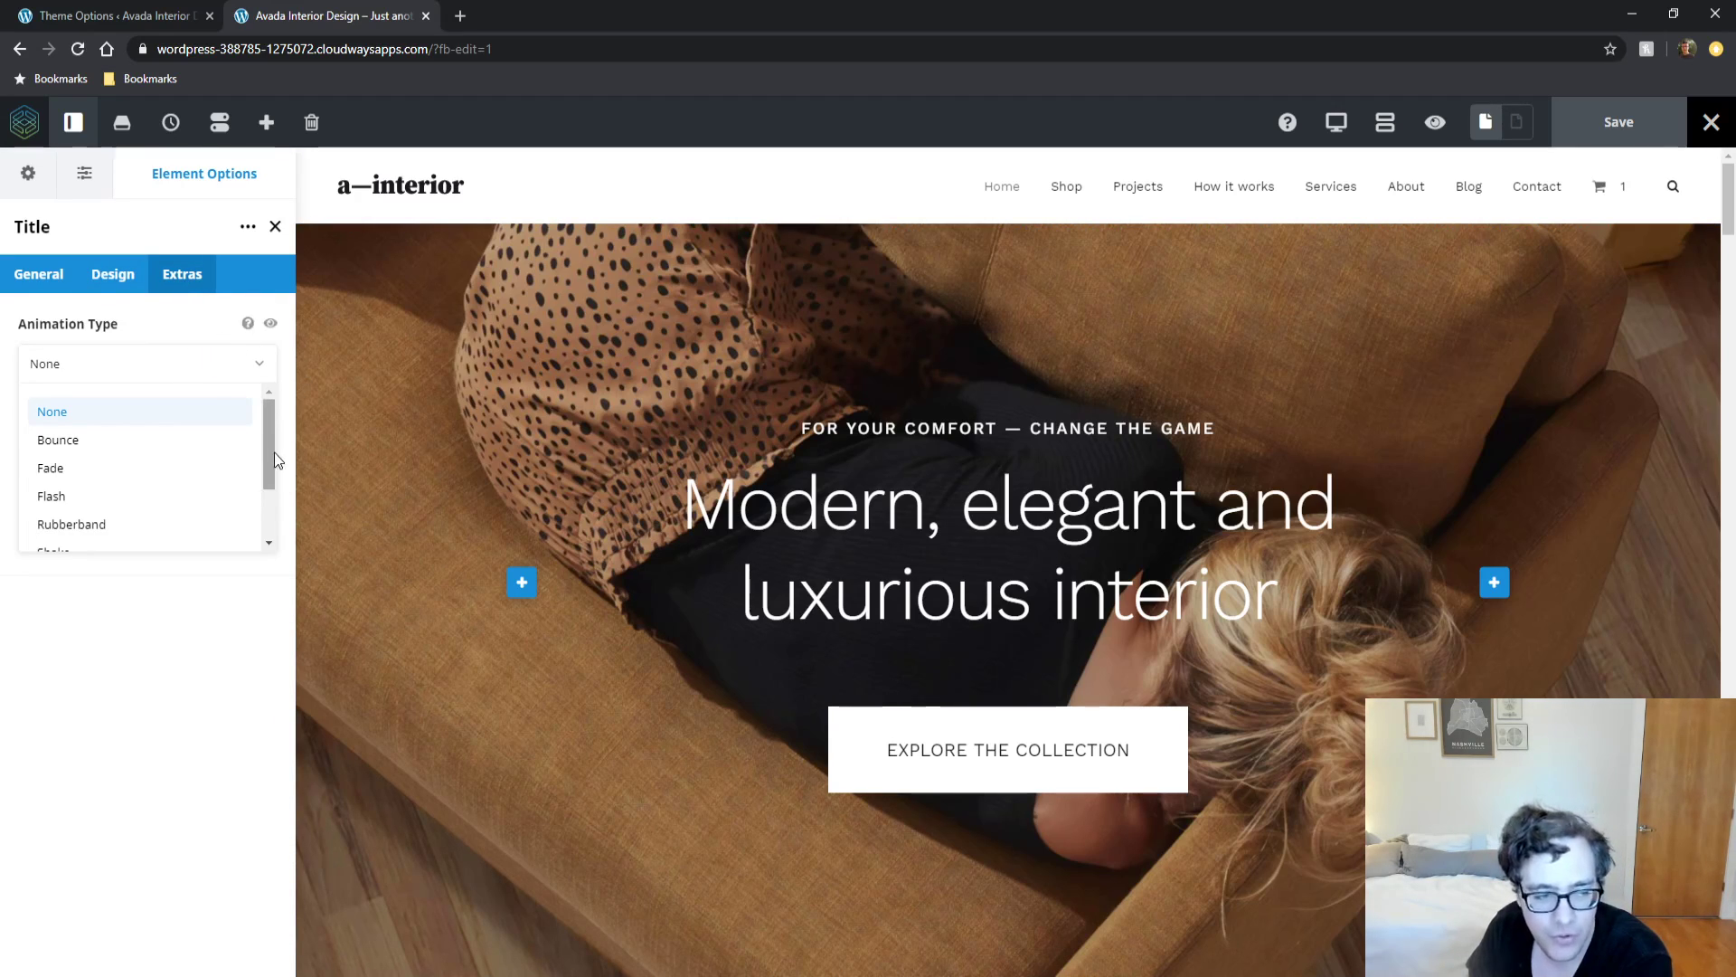
scroll(273, 443, "down", 1)
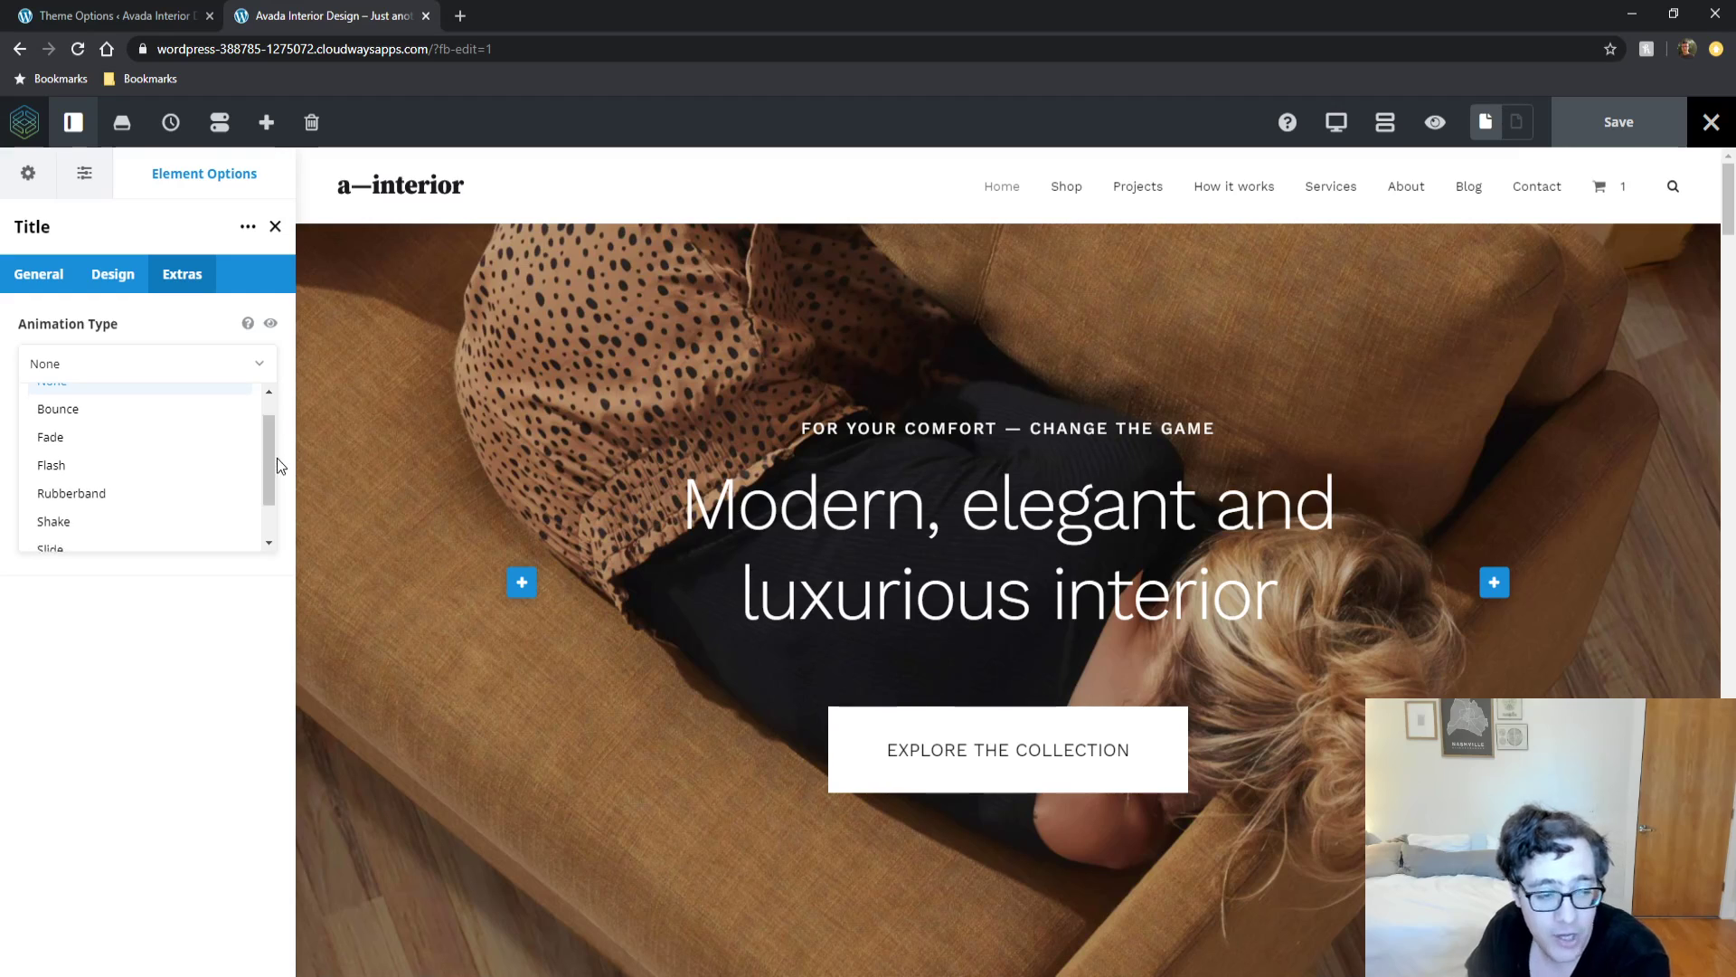
left_click_drag(269, 443, 270, 476)
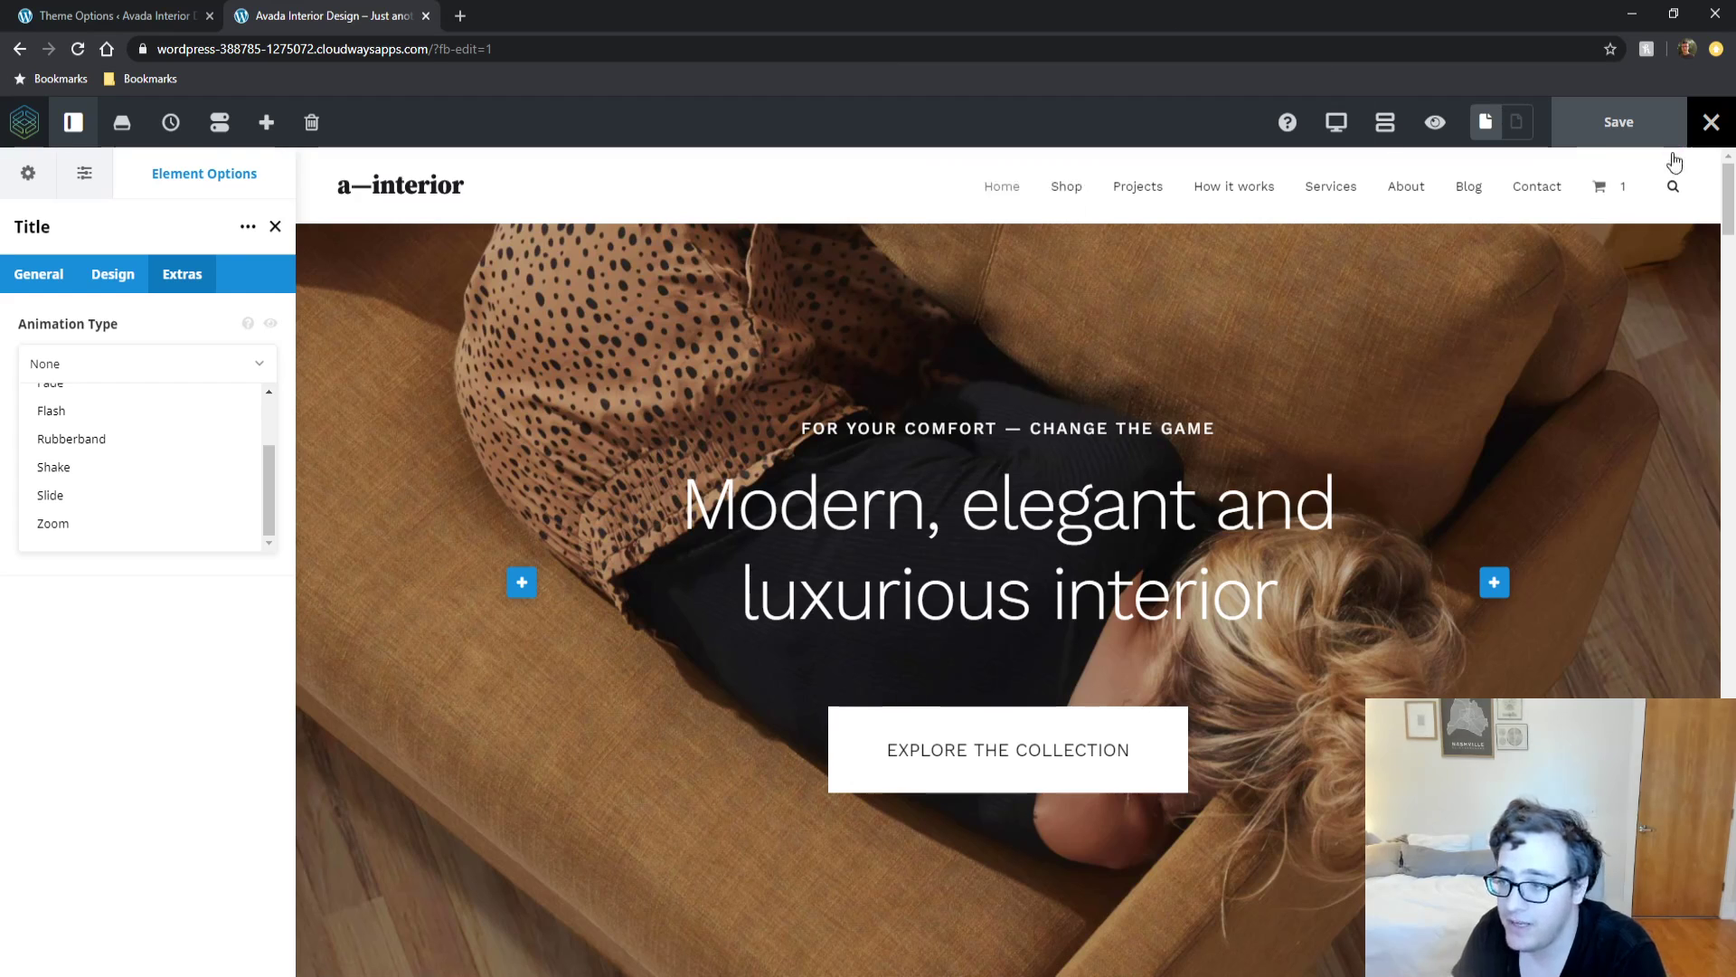
Move the blog posts element from below the "Blog Posts to Enhance the Human Experience" heading to beneath the "OUR ARTICLES" label.
left_click_drag(1727, 199, 1628, 830)
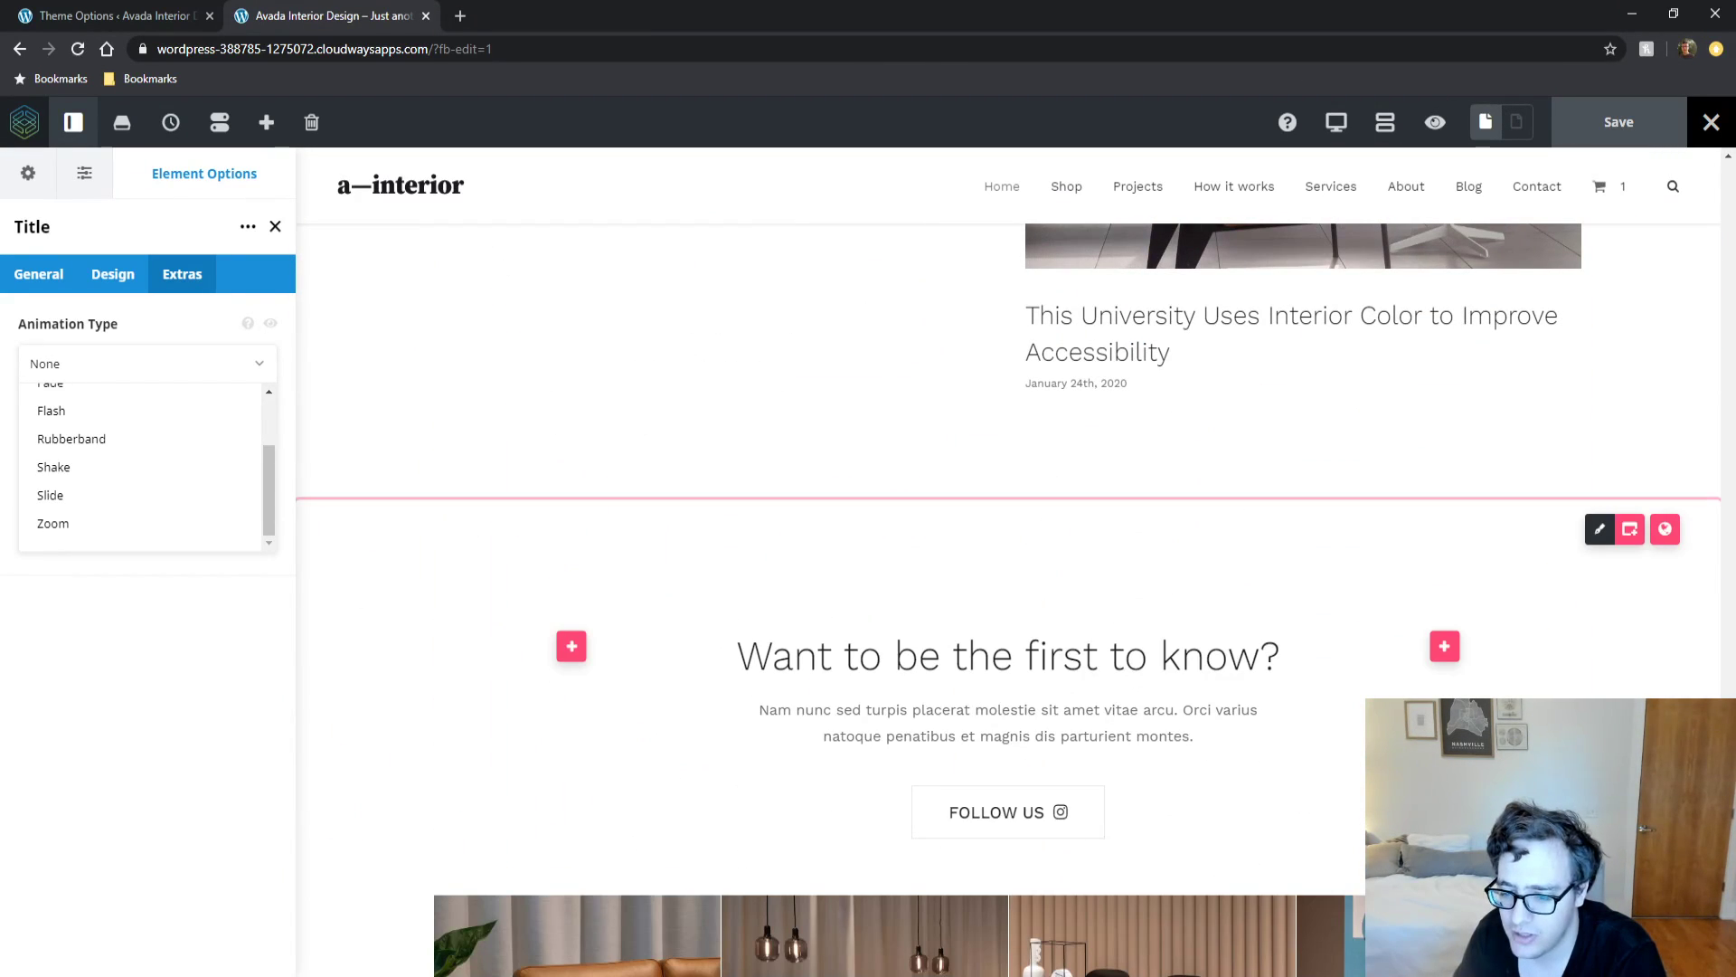
scroll(1291, 419, "up", 4)
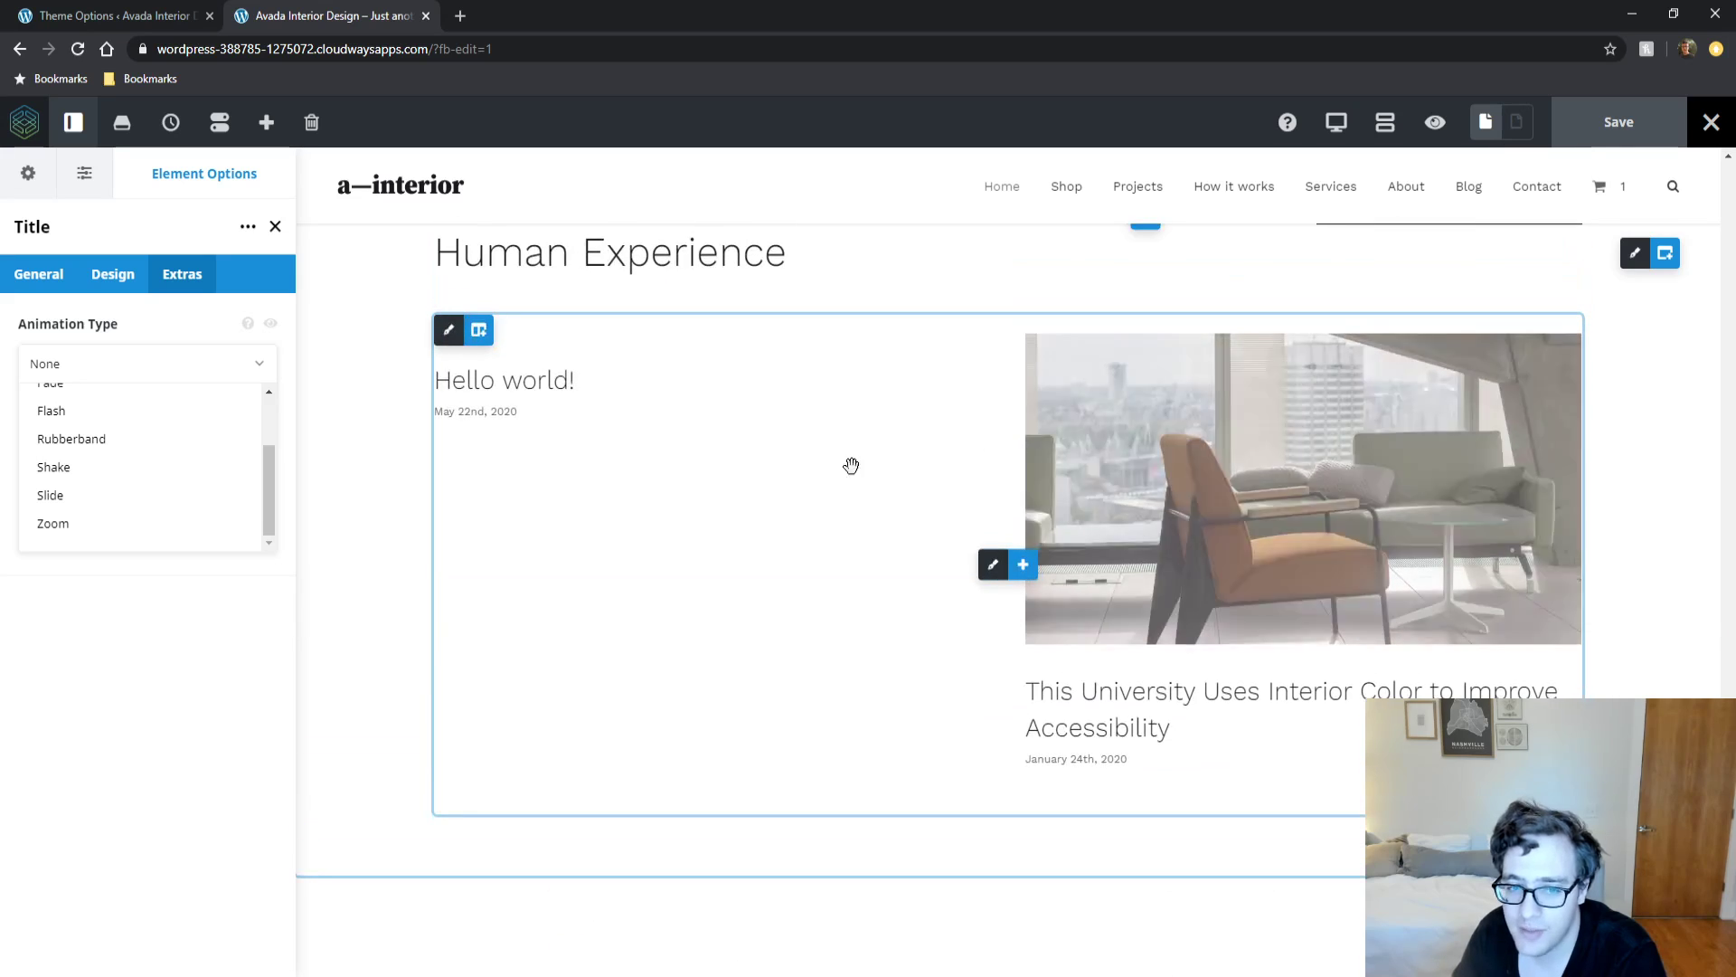
scroll(757, 493, "up", 3)
left_click_drag(845, 709, 845, 462)
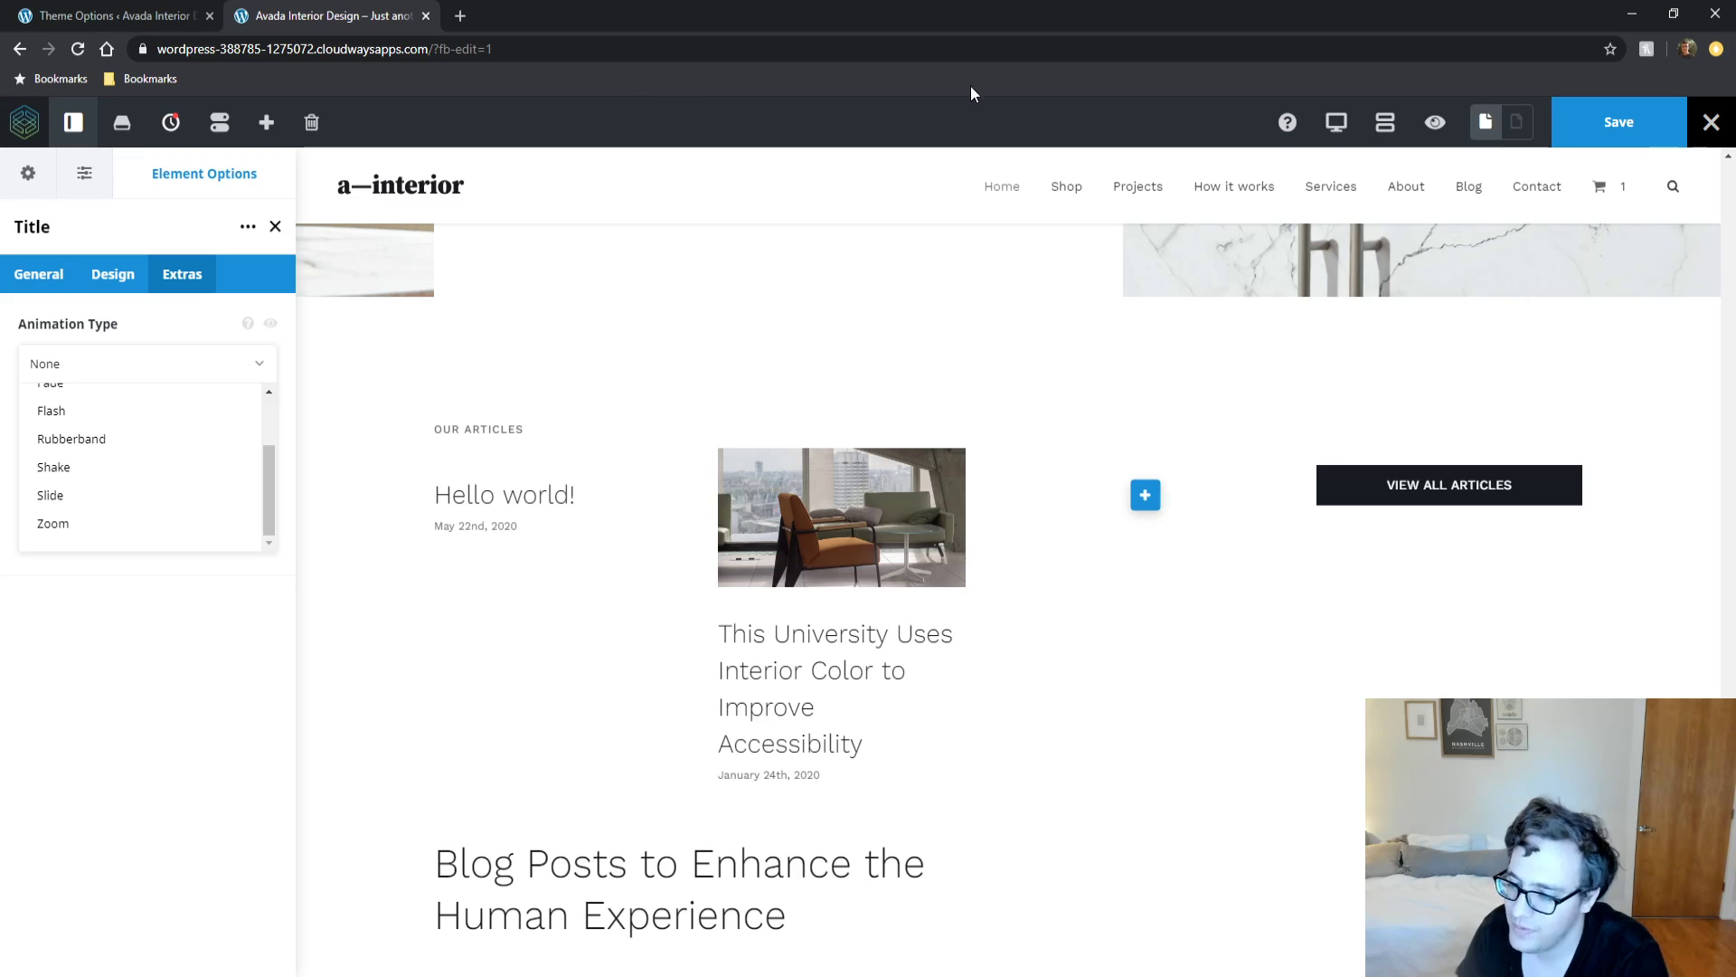
Open the options of the image of a seated reader beside the "A professional designer will work with you" heading.
scroll(1140, 229, "up", 6)
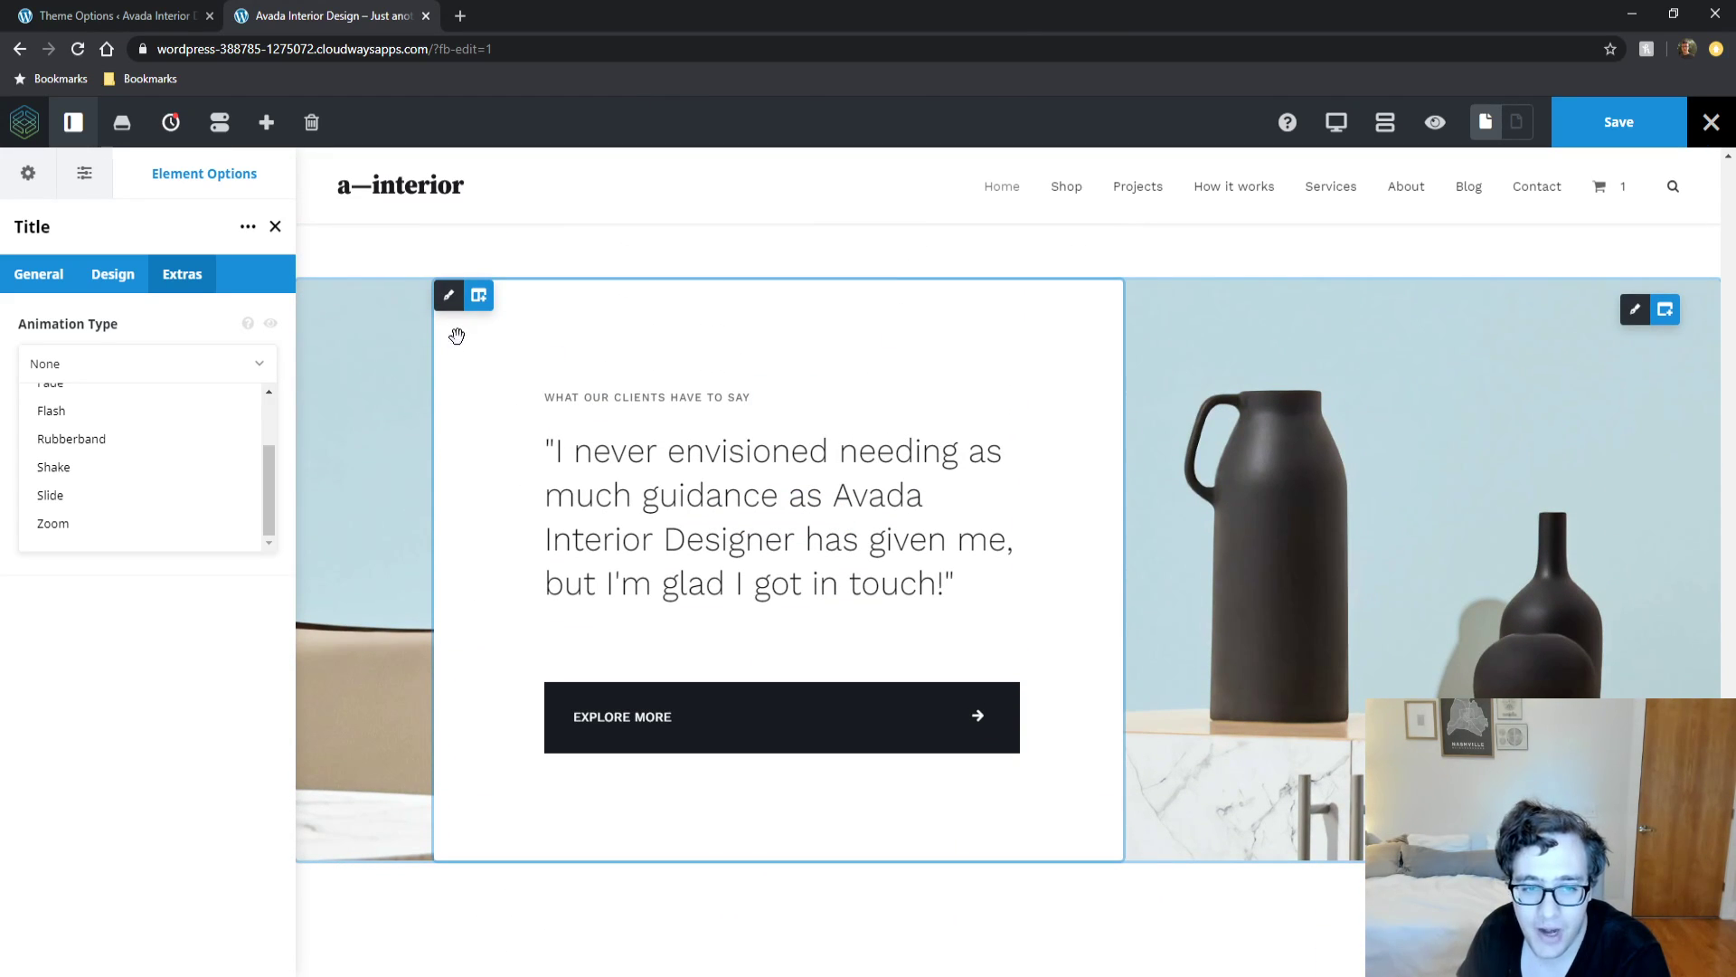
scroll(539, 357, "up", 4)
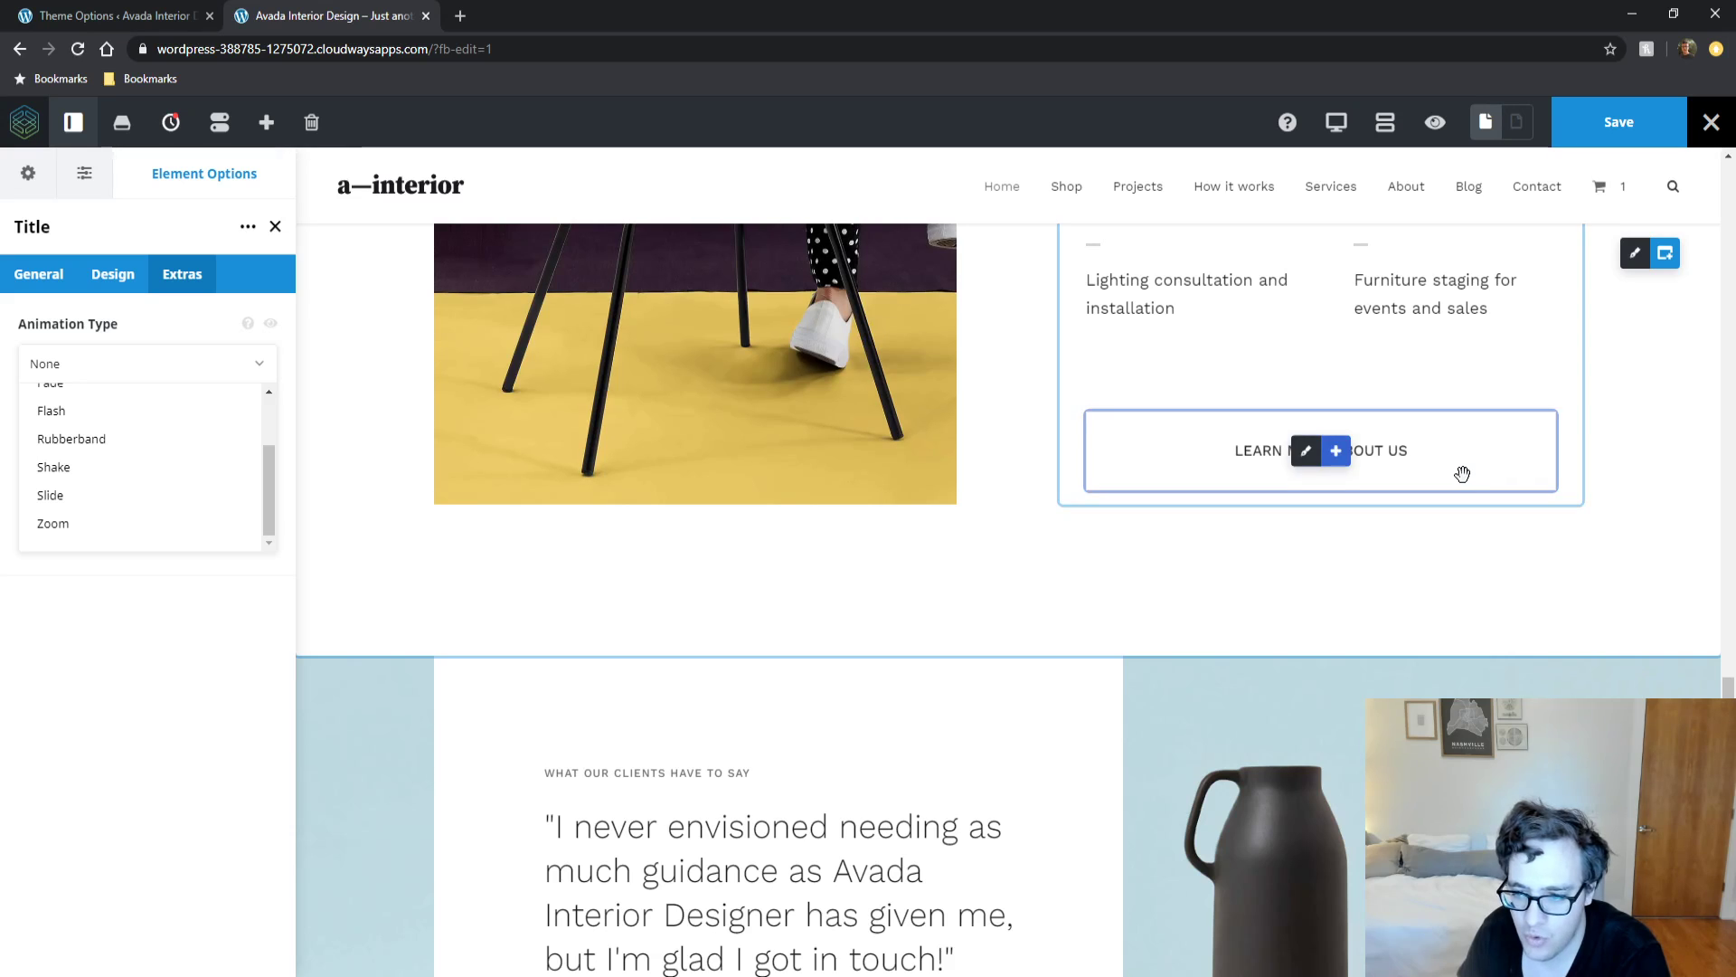
scroll(1461, 473, "up", 2)
scroll(1456, 472, "down", 2)
scroll(814, 472, "up", 3)
scroll(799, 472, "up", 3)
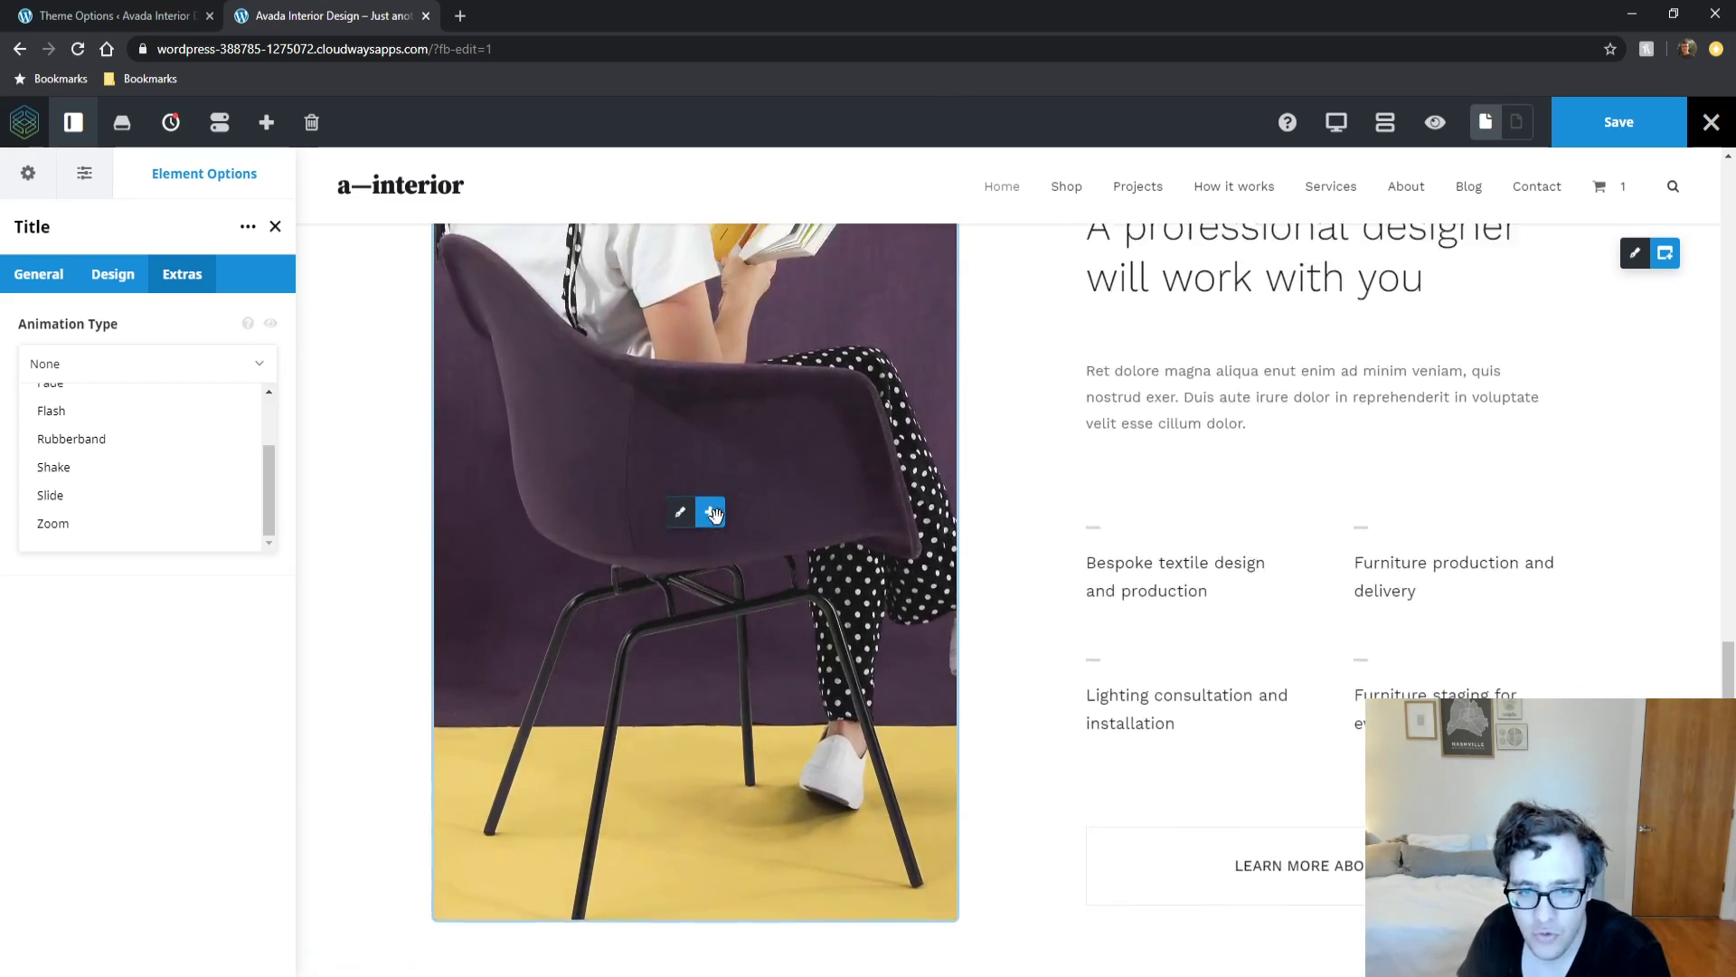
right_click(715, 523)
left_click(753, 543)
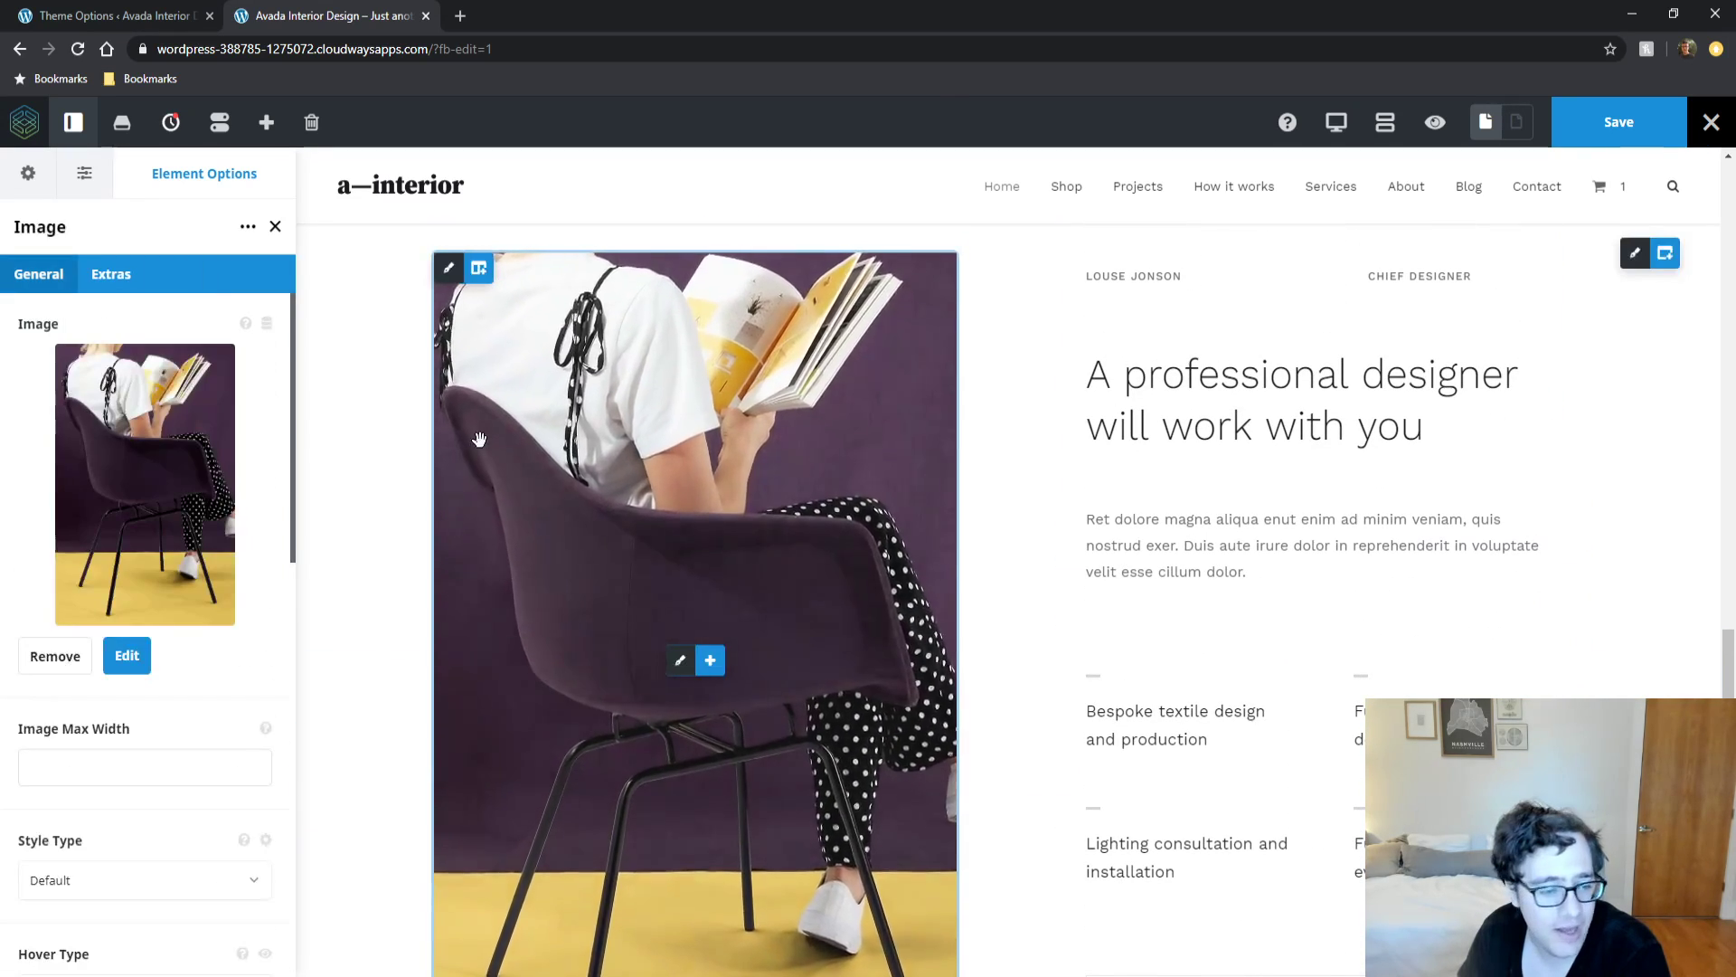
Review the image element's General options from Image Max Width down to Element Visibility.
scroll(136, 517, "down", 2)
scroll(150, 514, "down", 1)
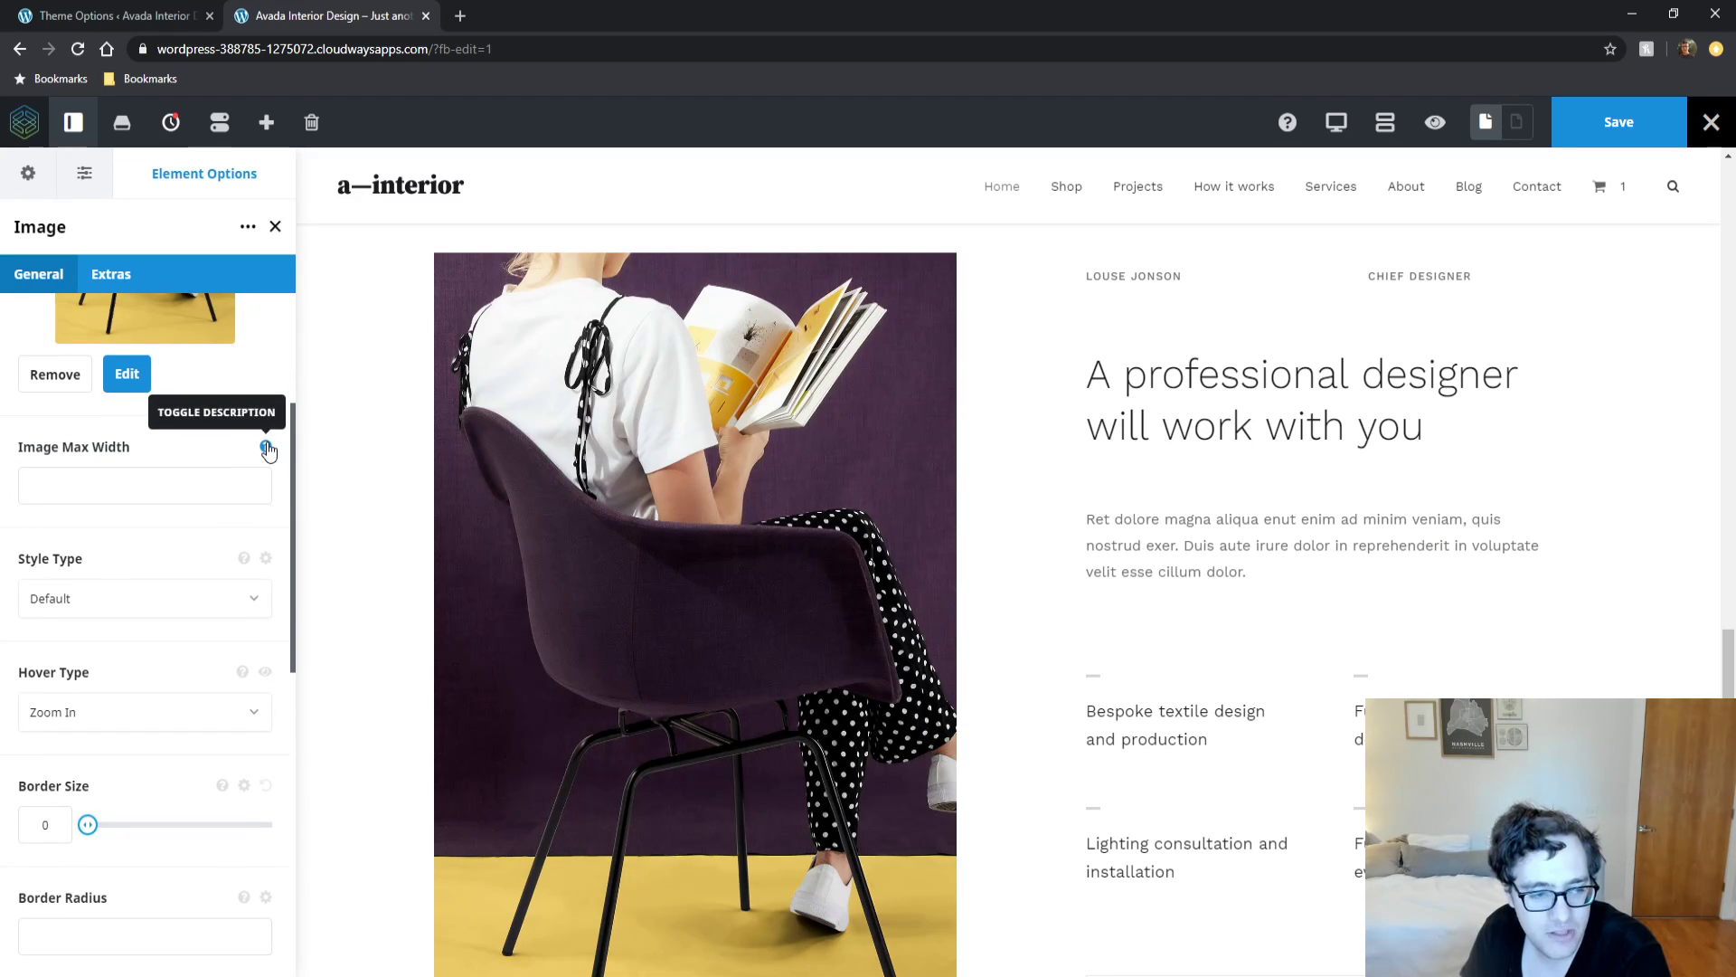
scroll(139, 436, "down", 1)
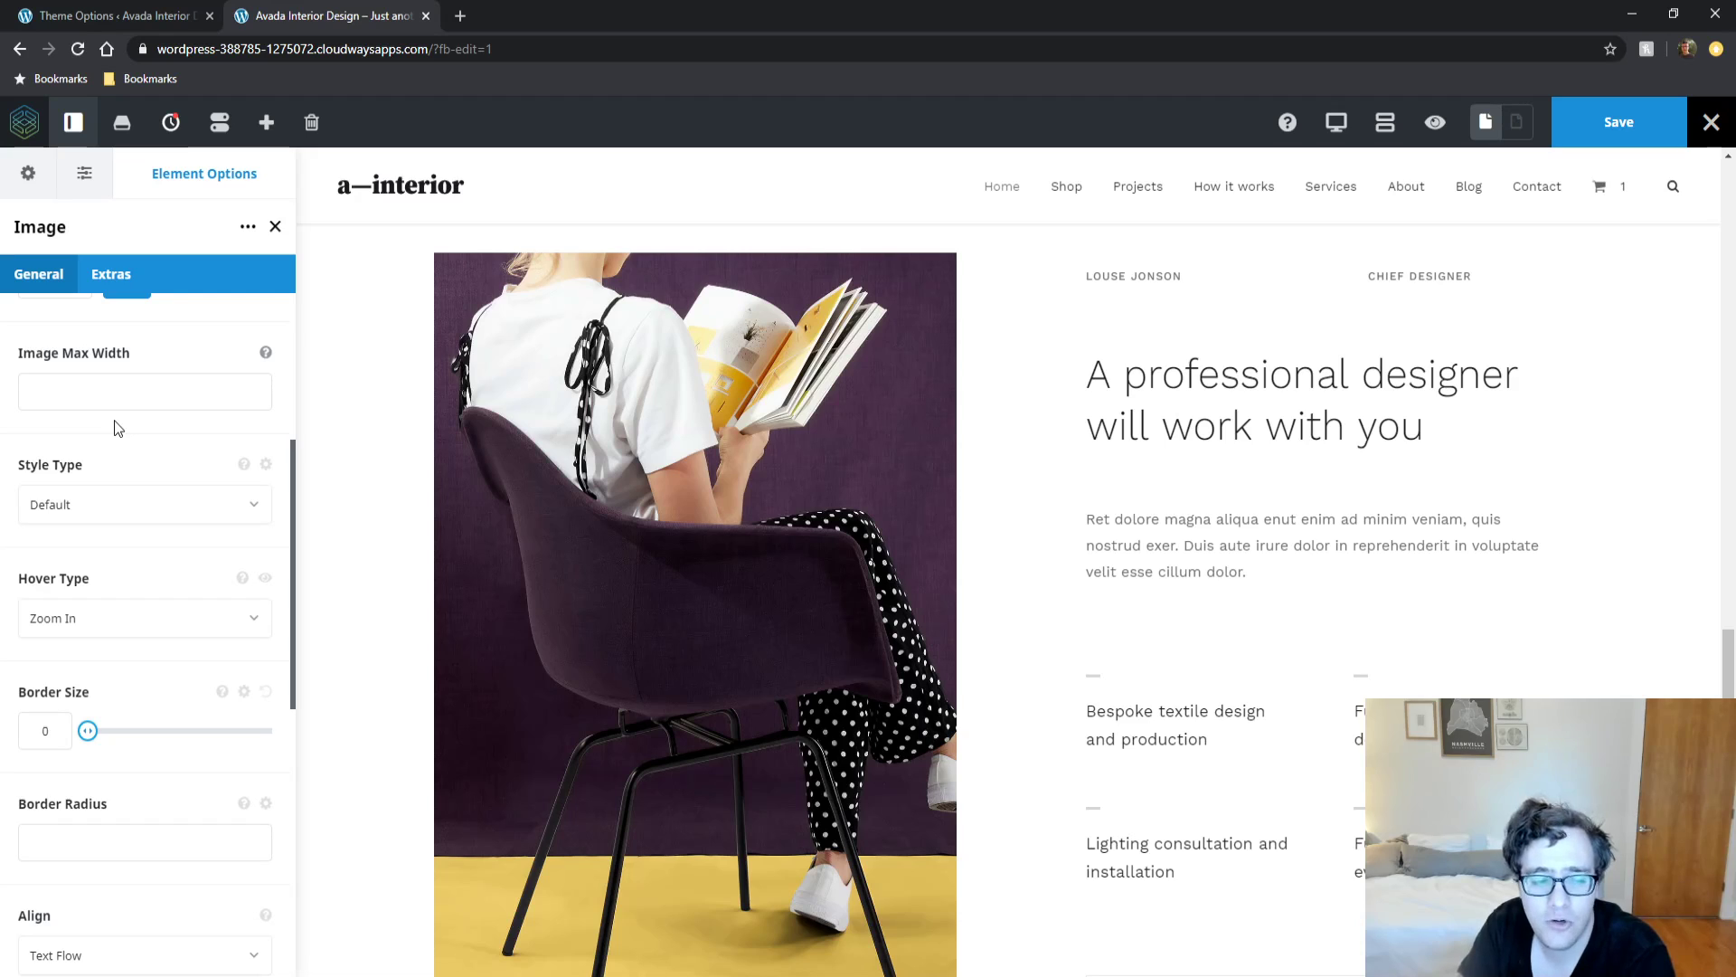
scroll(84, 430, "down", 5)
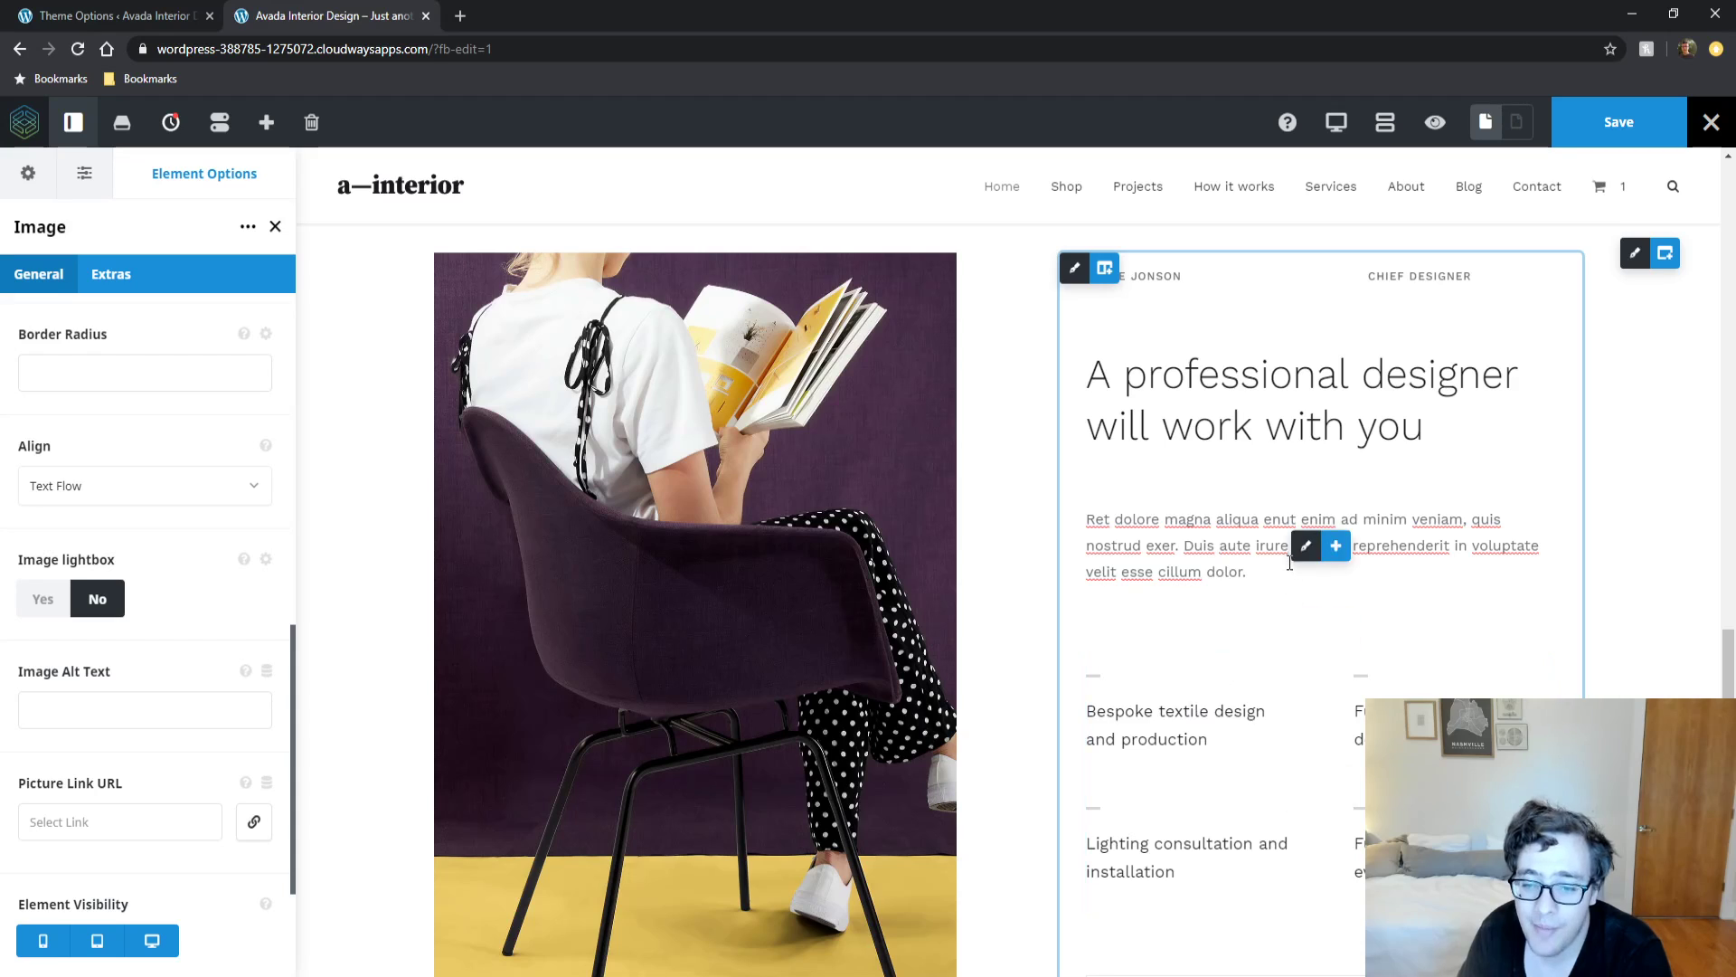
Open the options of the text block below the "A professional designer will work with you" heading.
double_click(1207, 546)
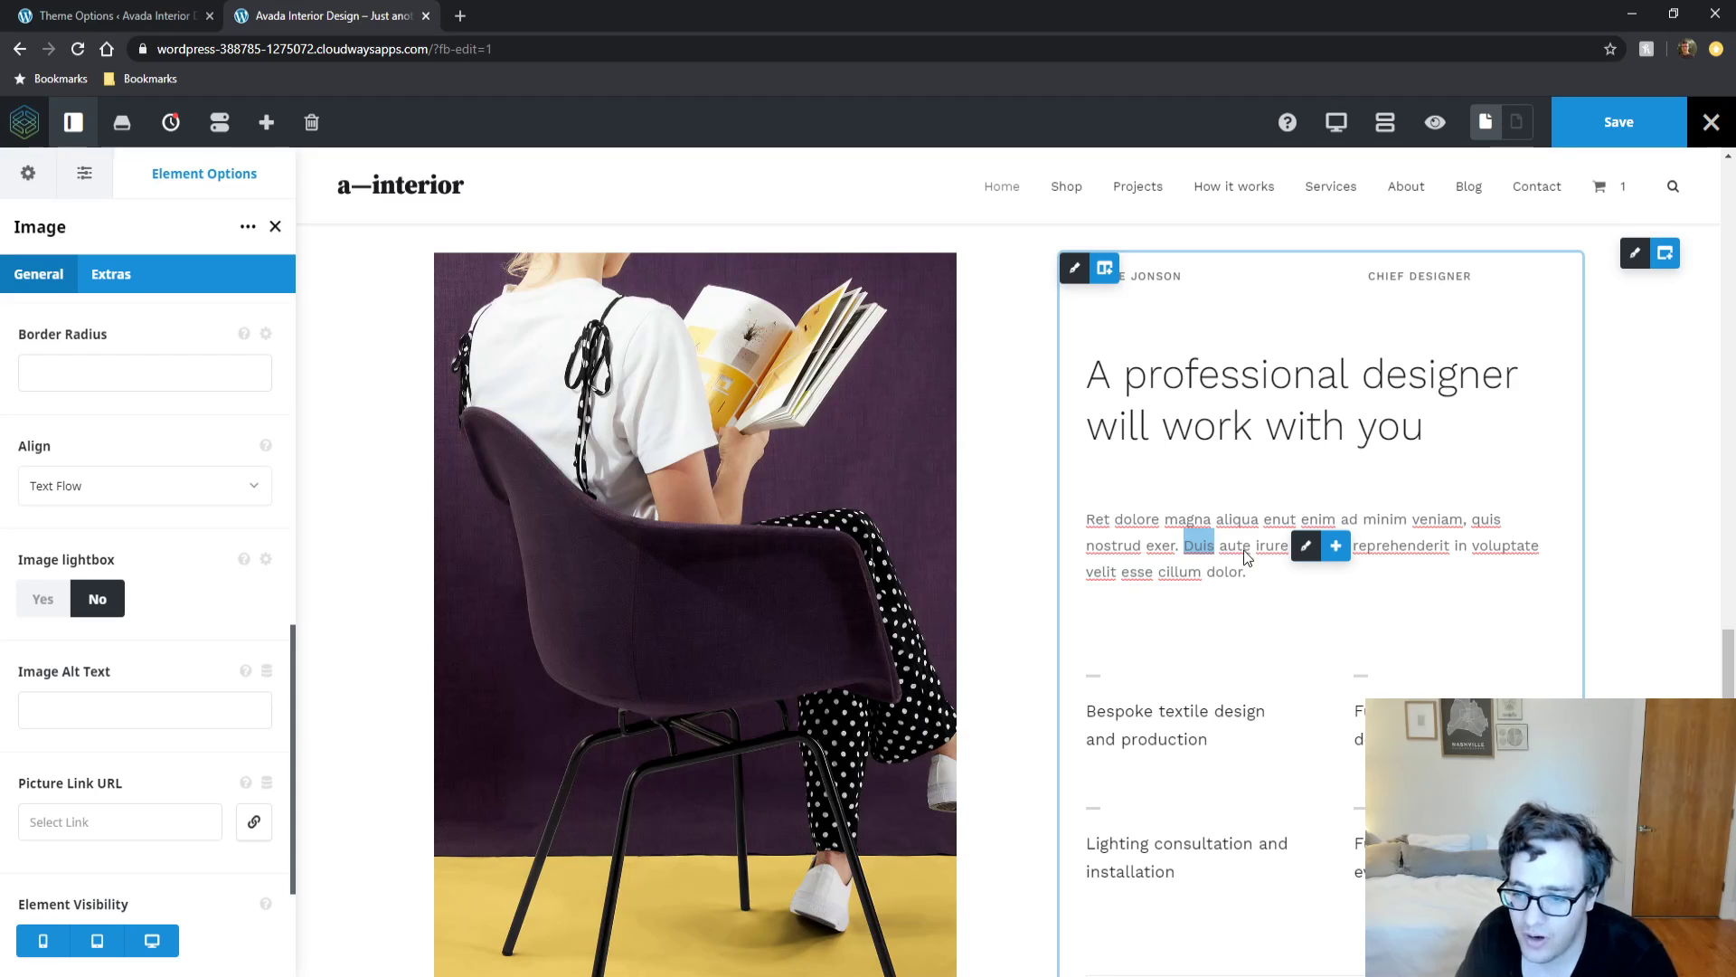
right_click(1291, 593)
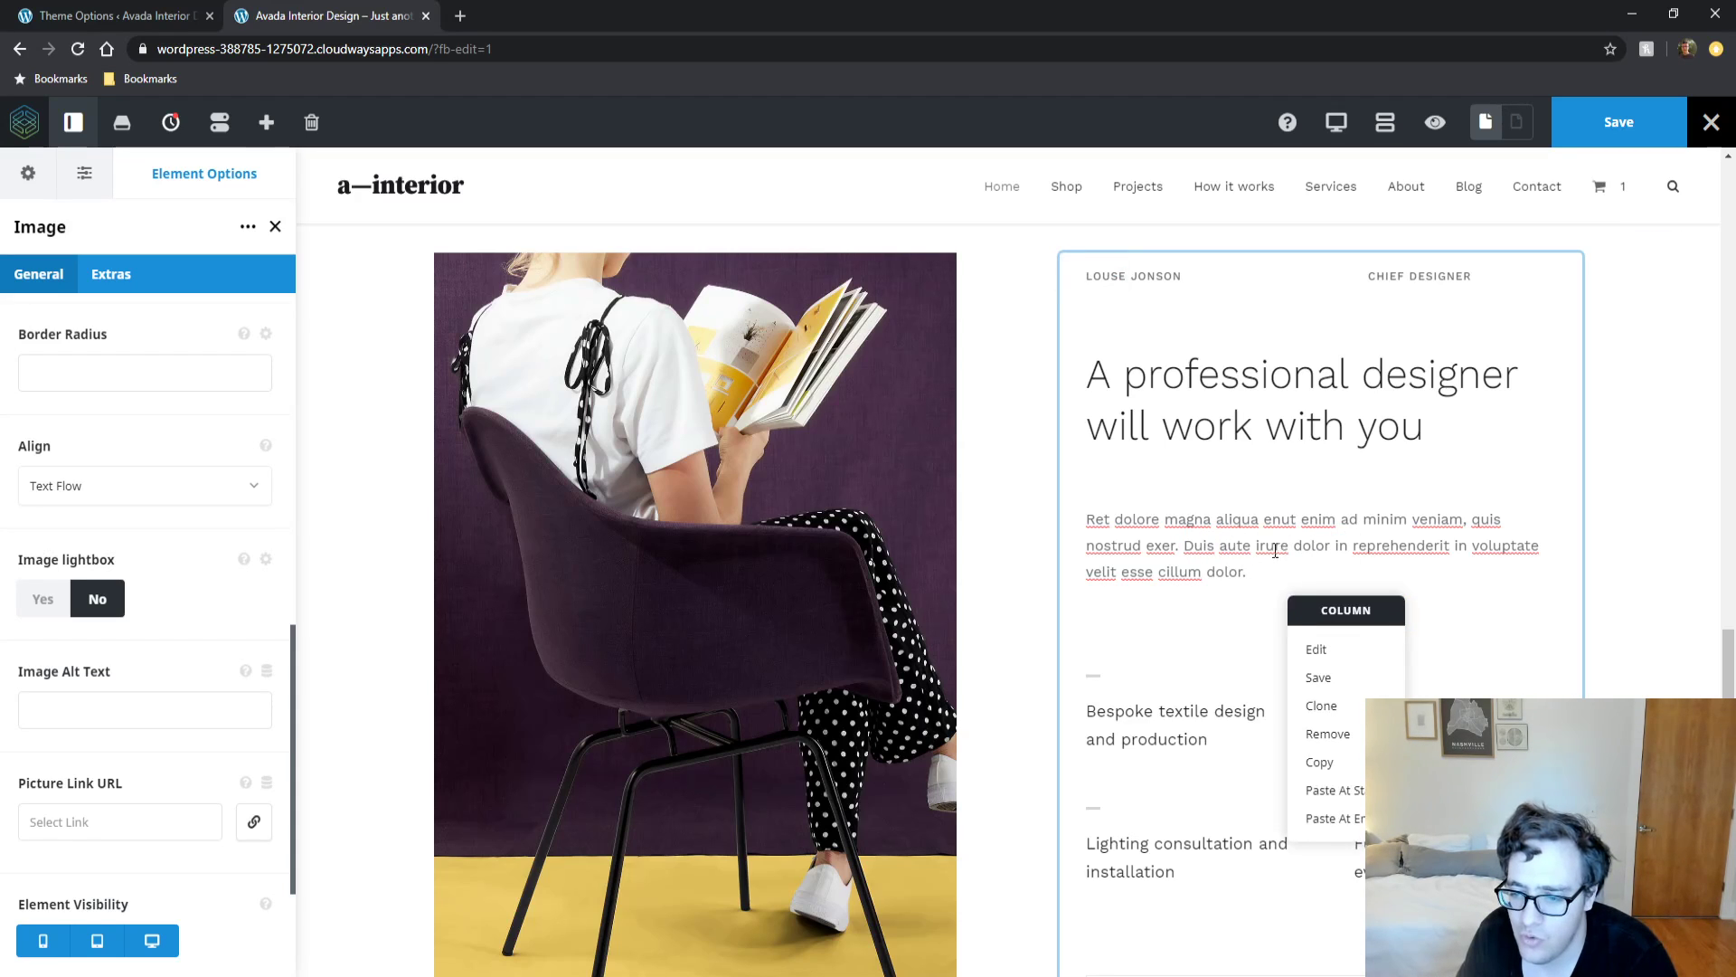
left_click(1317, 649)
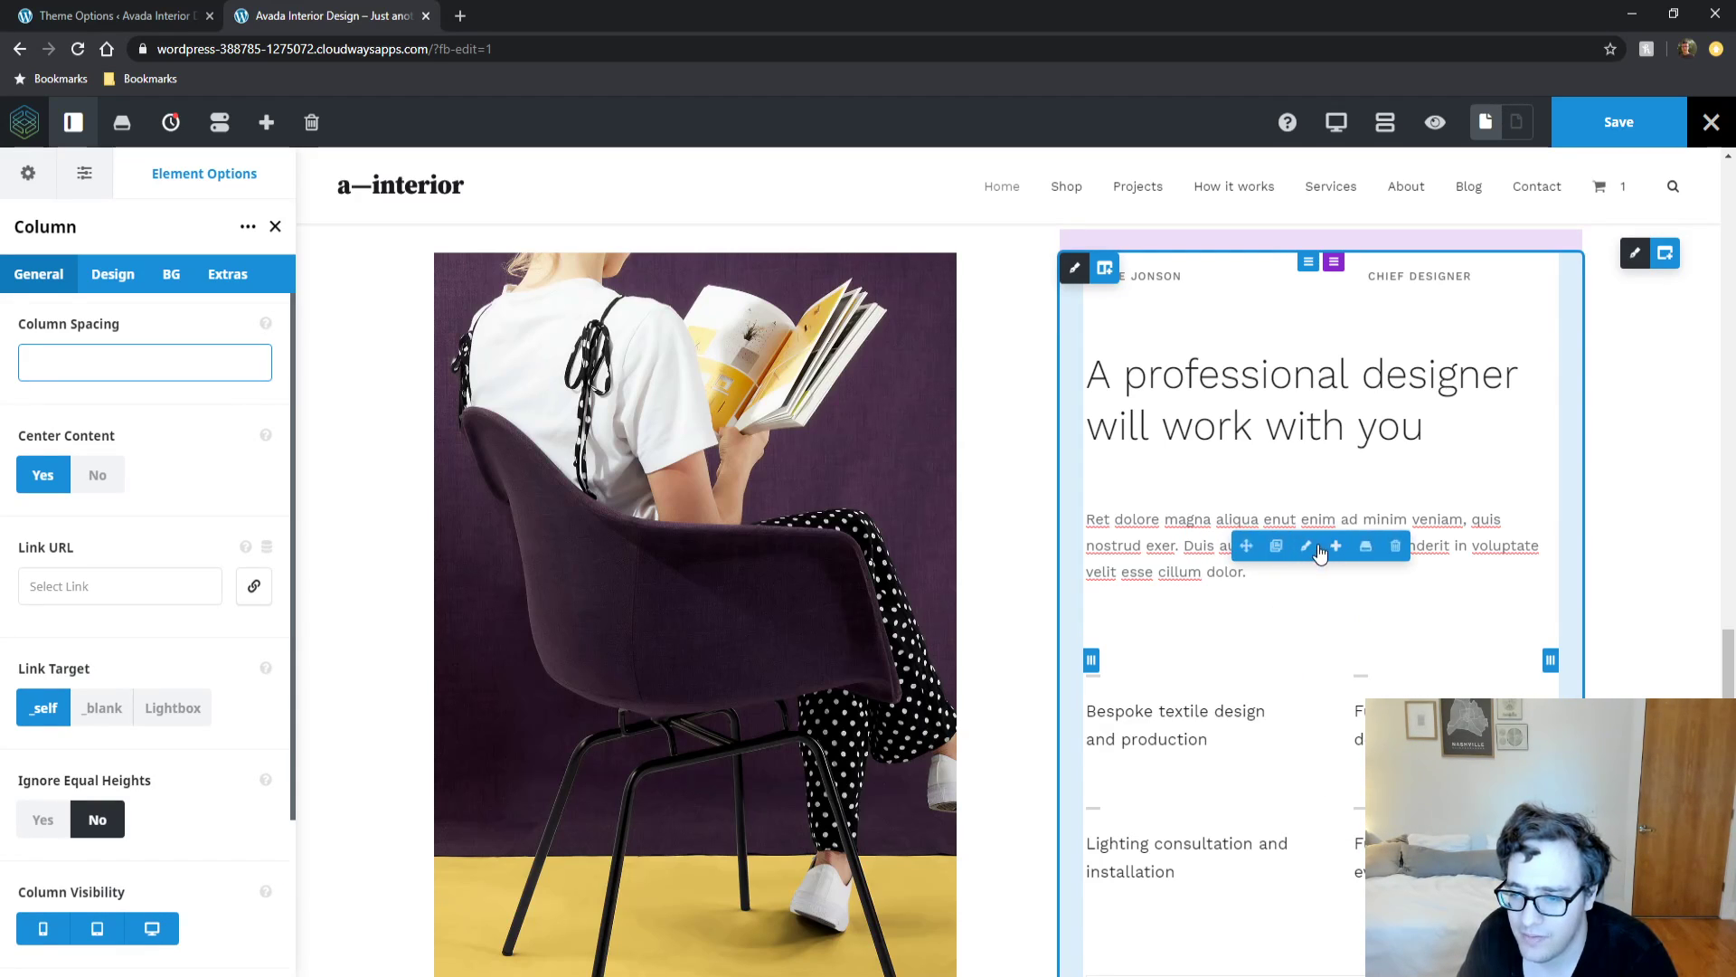
left_click(1308, 547)
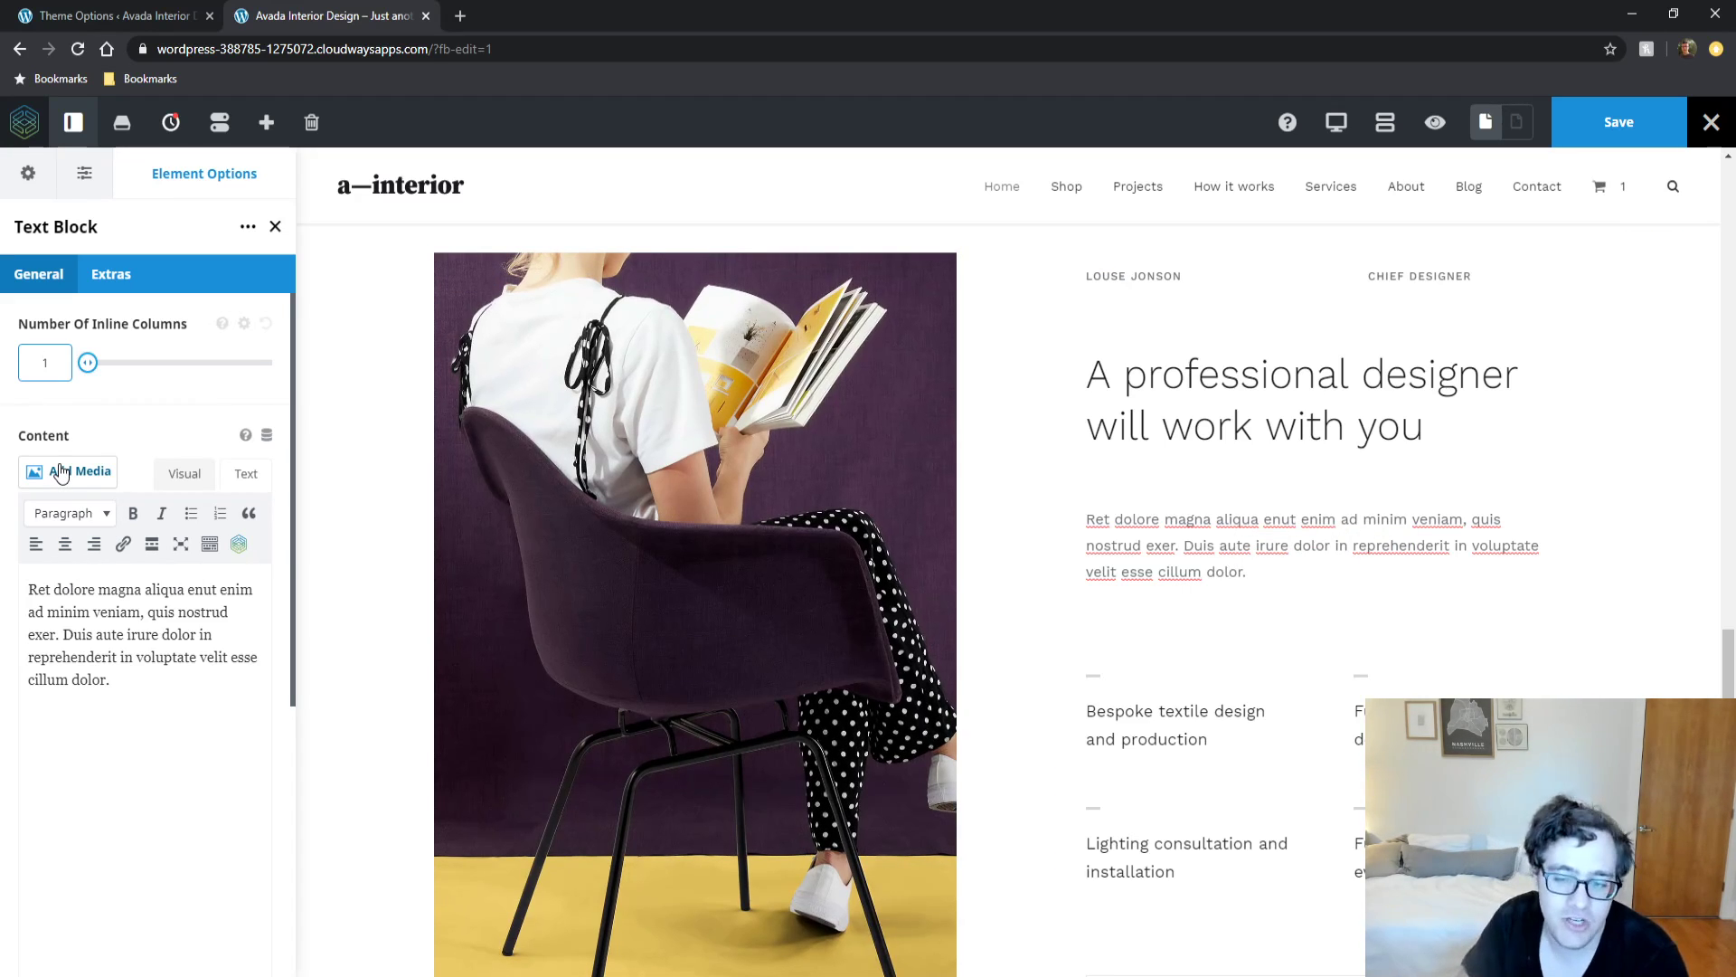
Review the text block's General options and show its content in the plain Text editor mode.
scroll(217, 434, "down", 6)
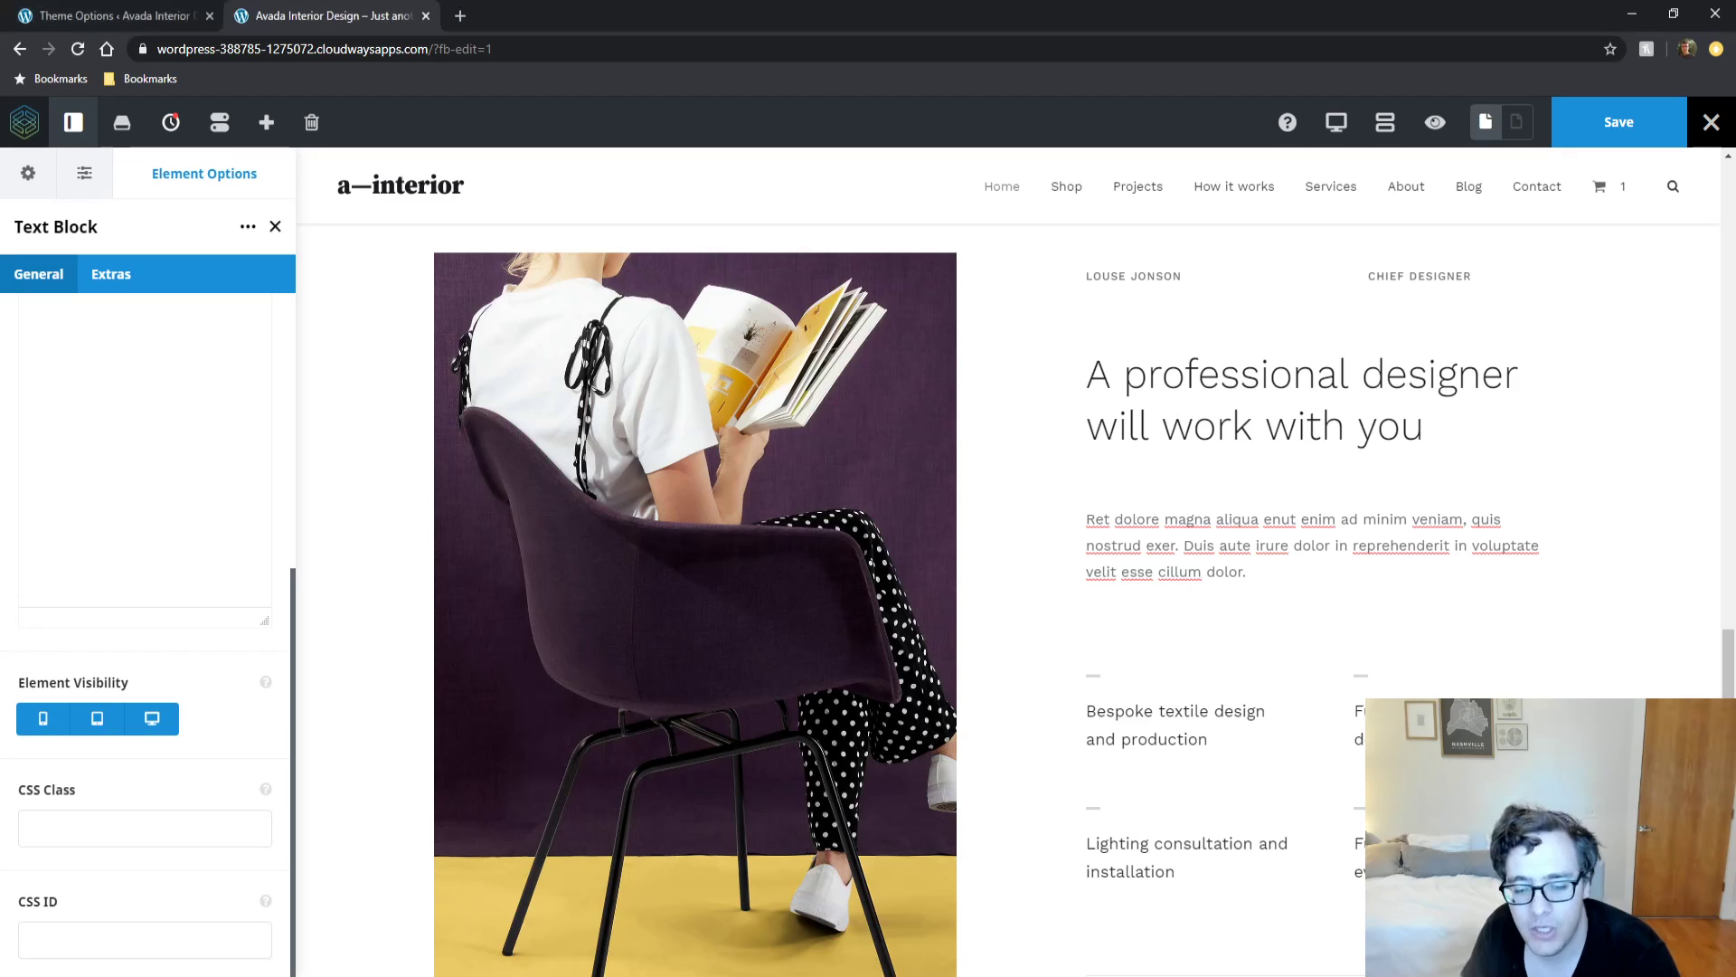
scroll(102, 757, "up", 8)
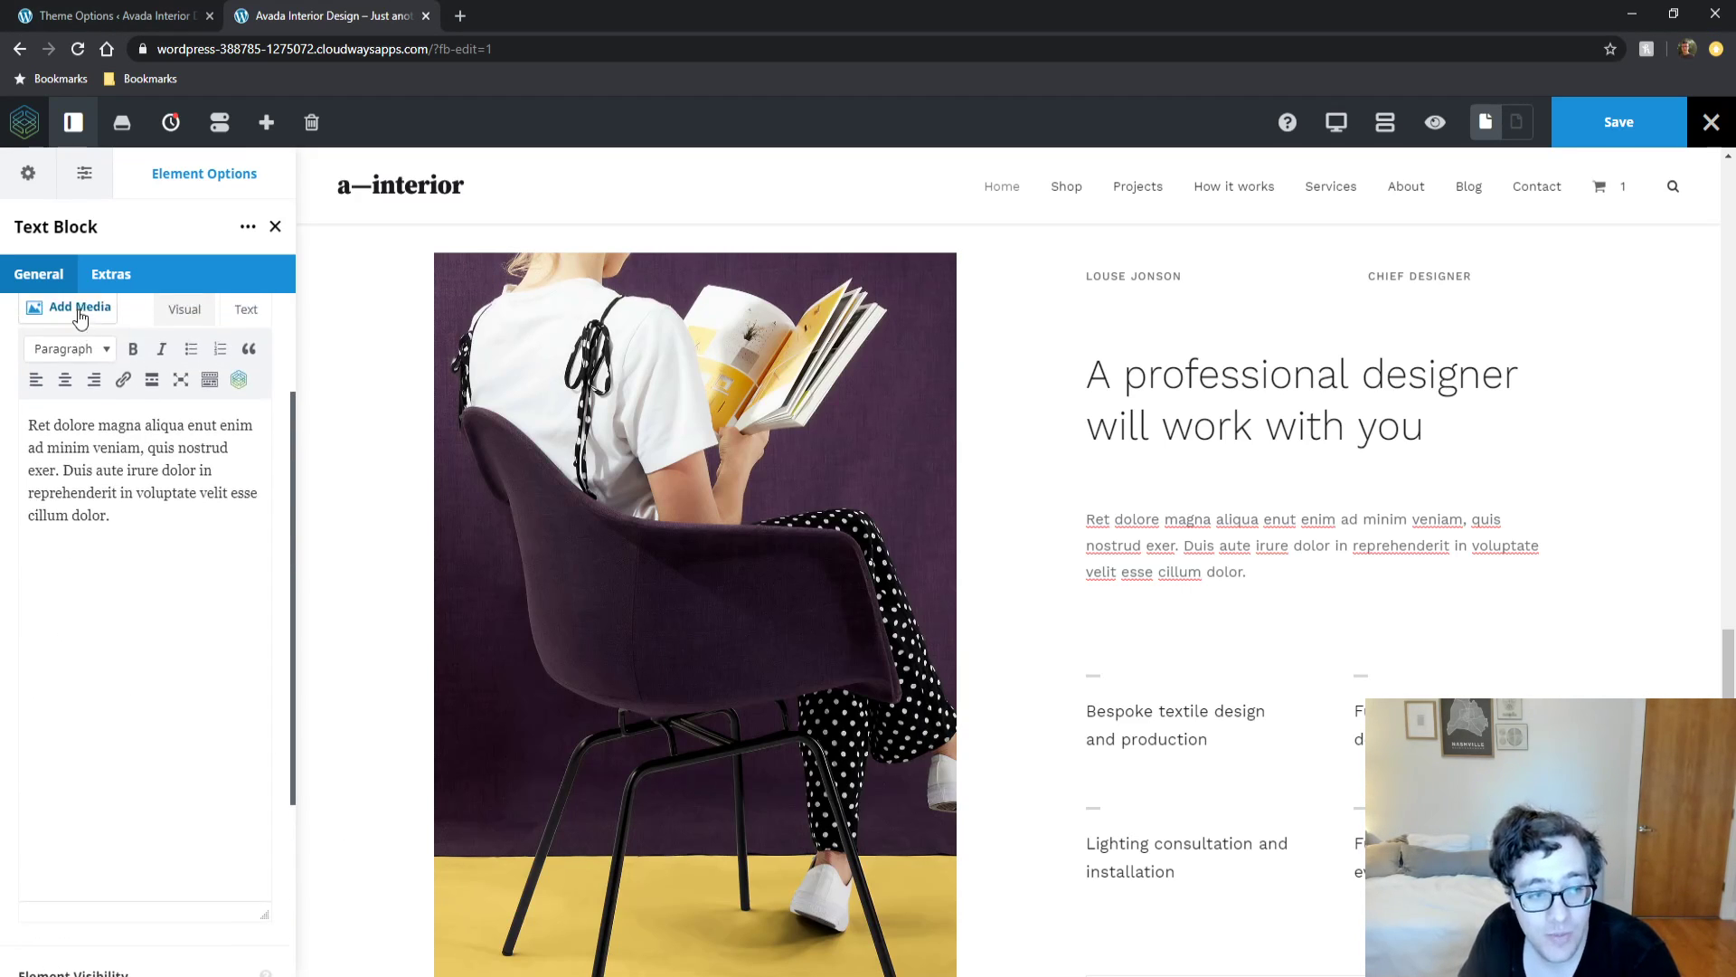
left_click(244, 478)
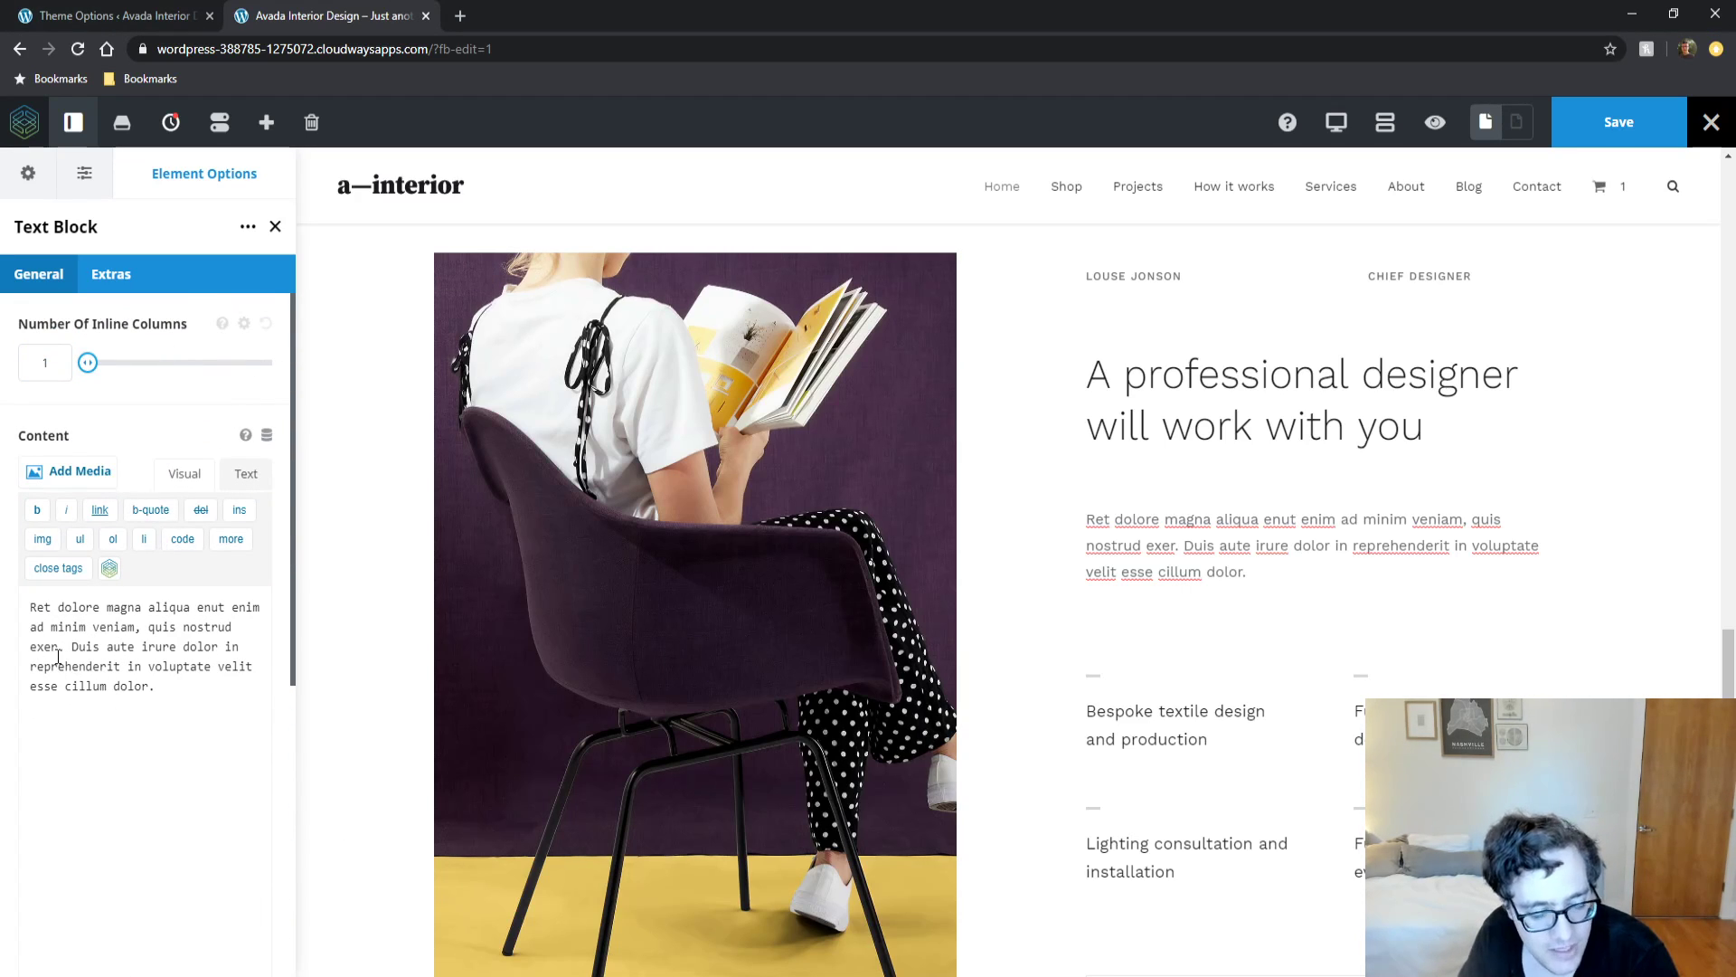
left_click(32, 608)
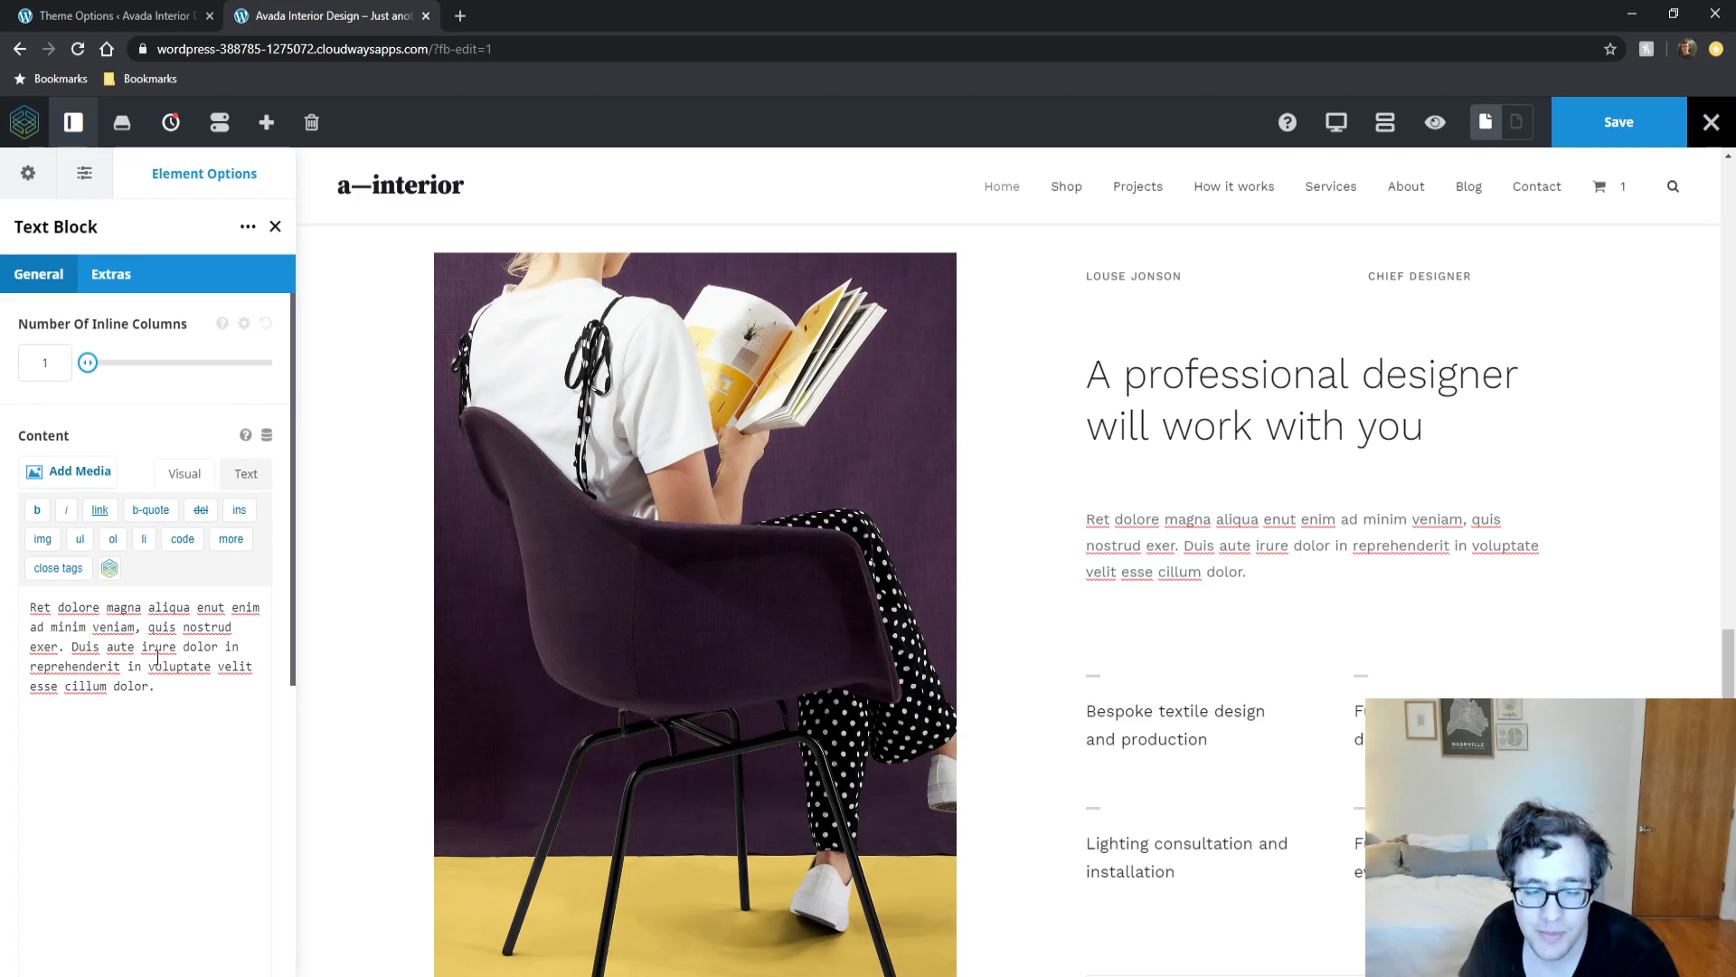
Review the text block's Animation Type extra and its Element Visibility, CSS Class and CSS ID options.
left_click(113, 275)
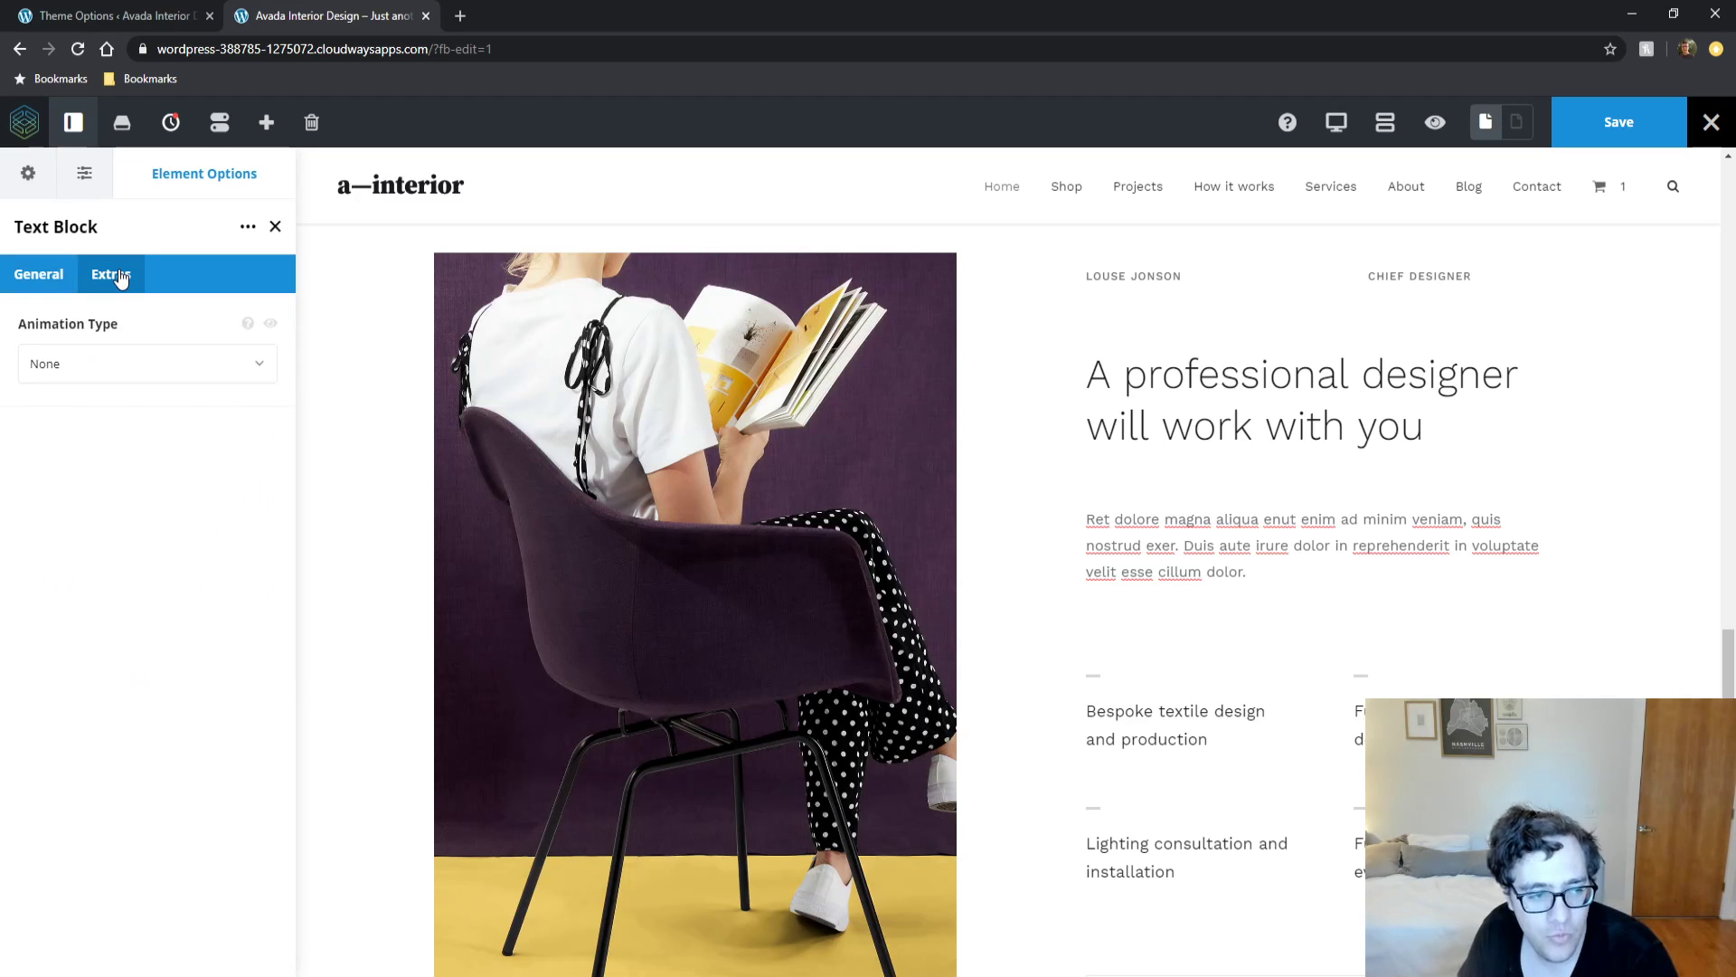
left_click(45, 276)
scroll(213, 565, "down", 3)
scroll(212, 565, "down", 2)
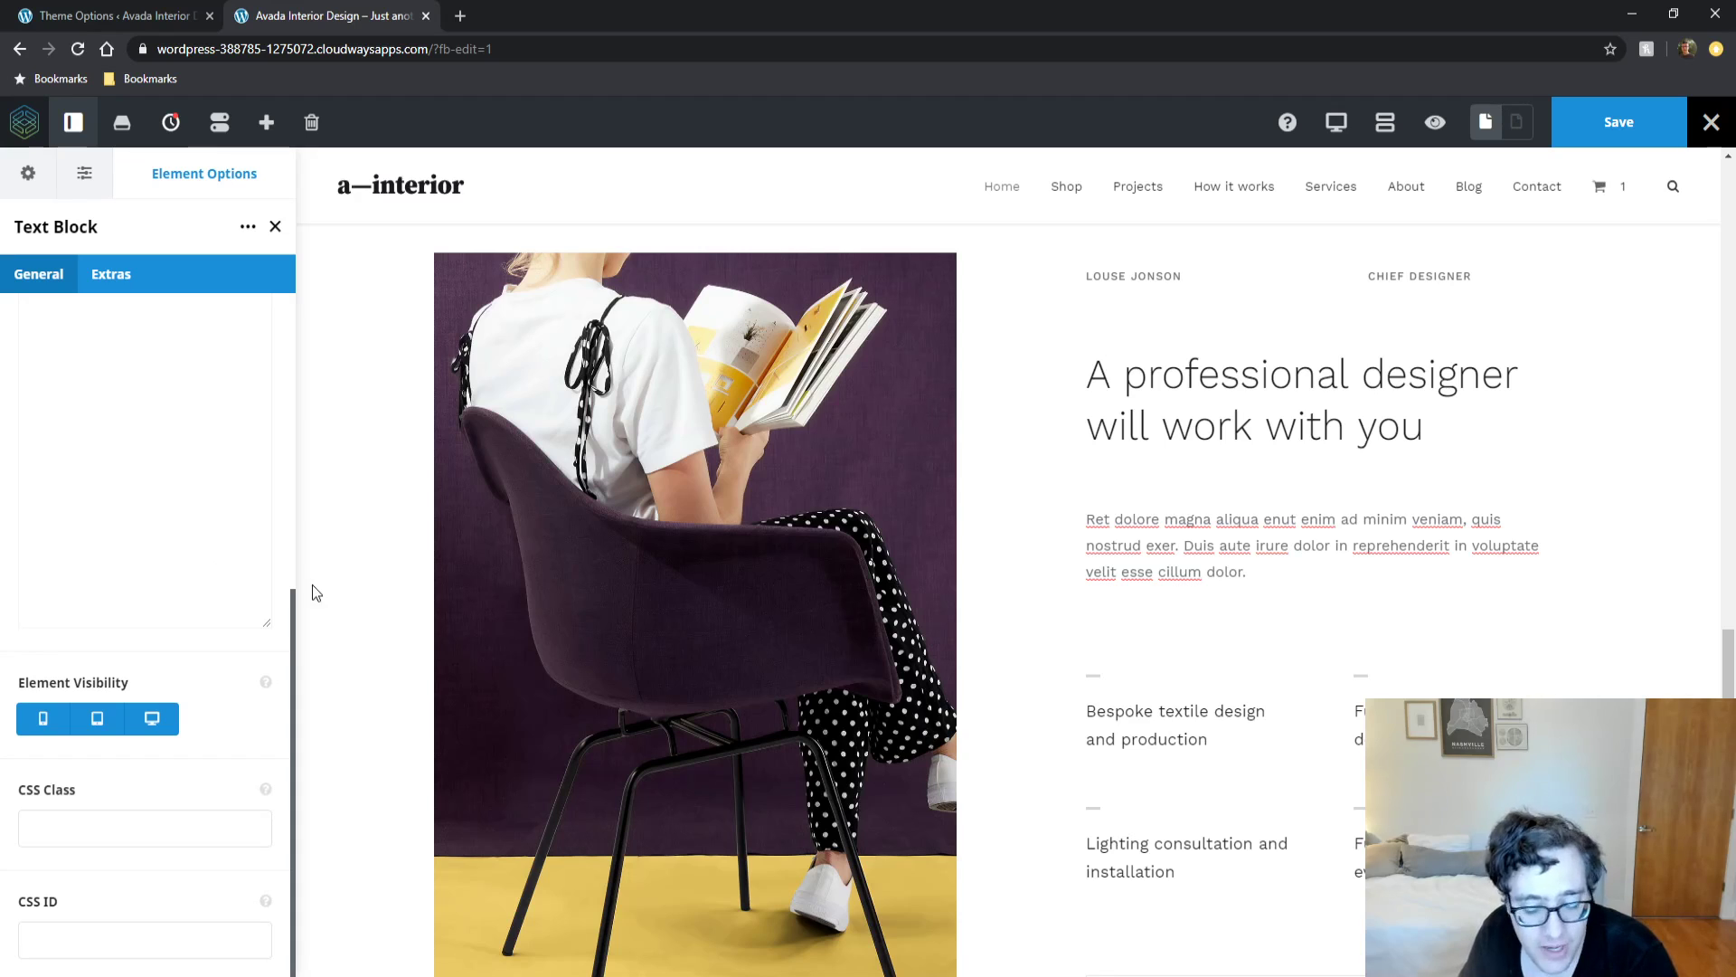
Return to the hero section of the home page and save the page.
scroll(907, 509, "up", 5)
scroll(907, 509, "up", 10)
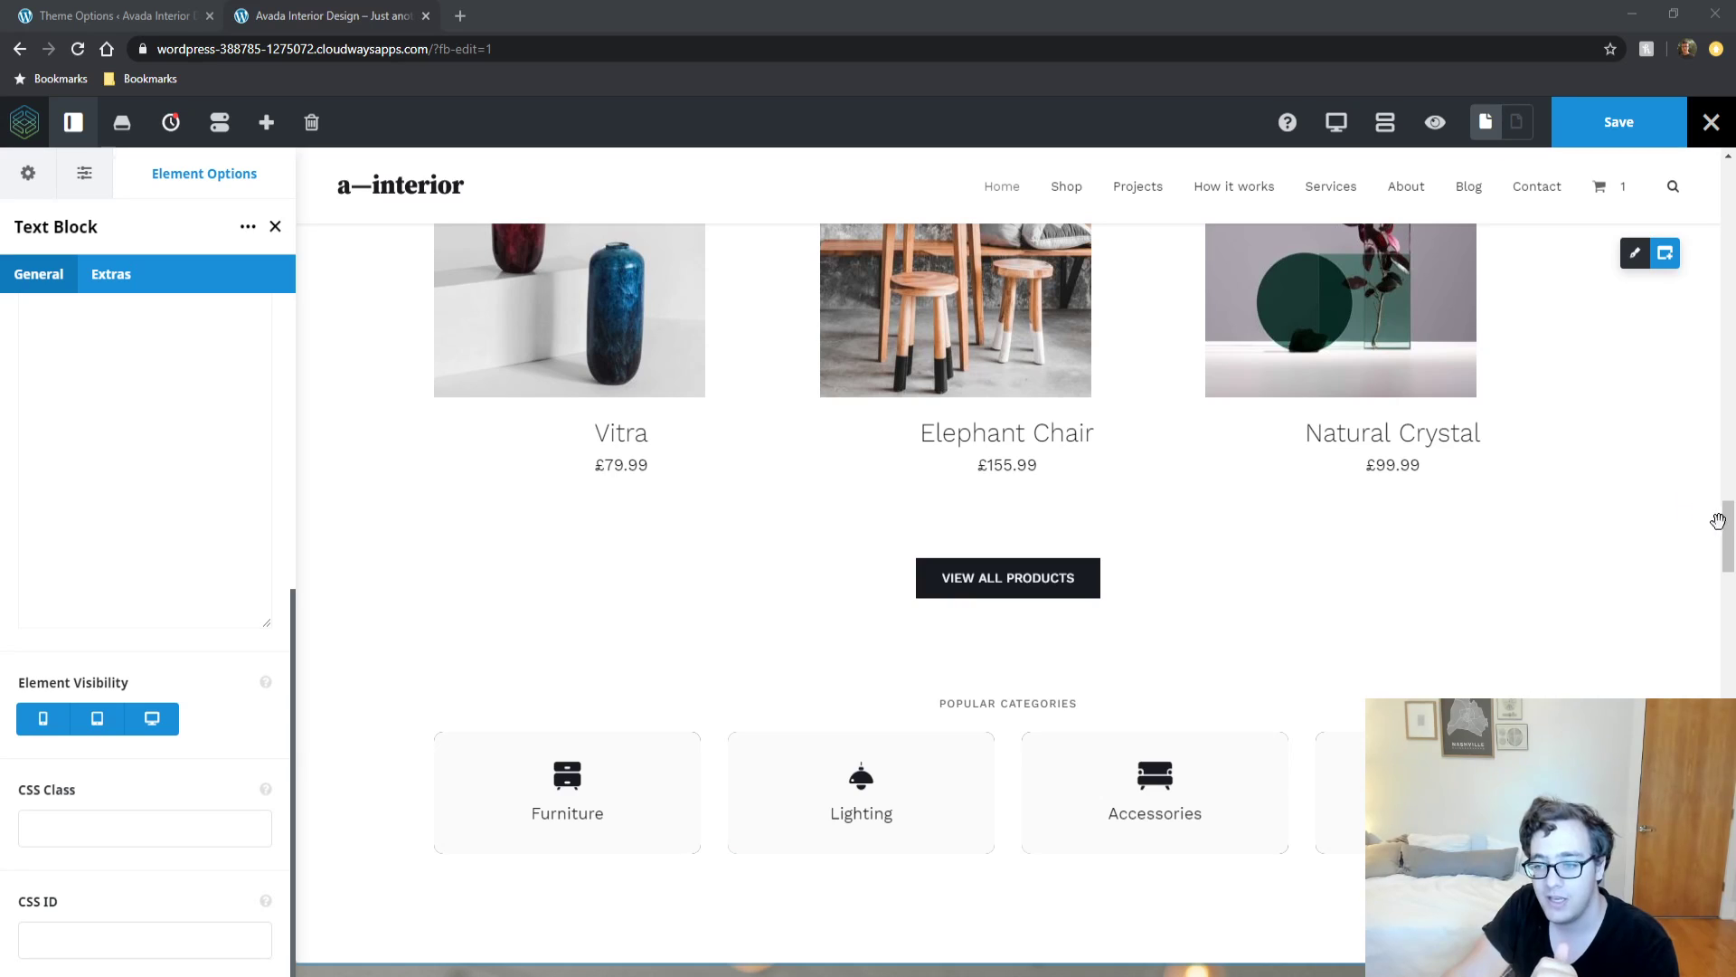
left_click(170, 122)
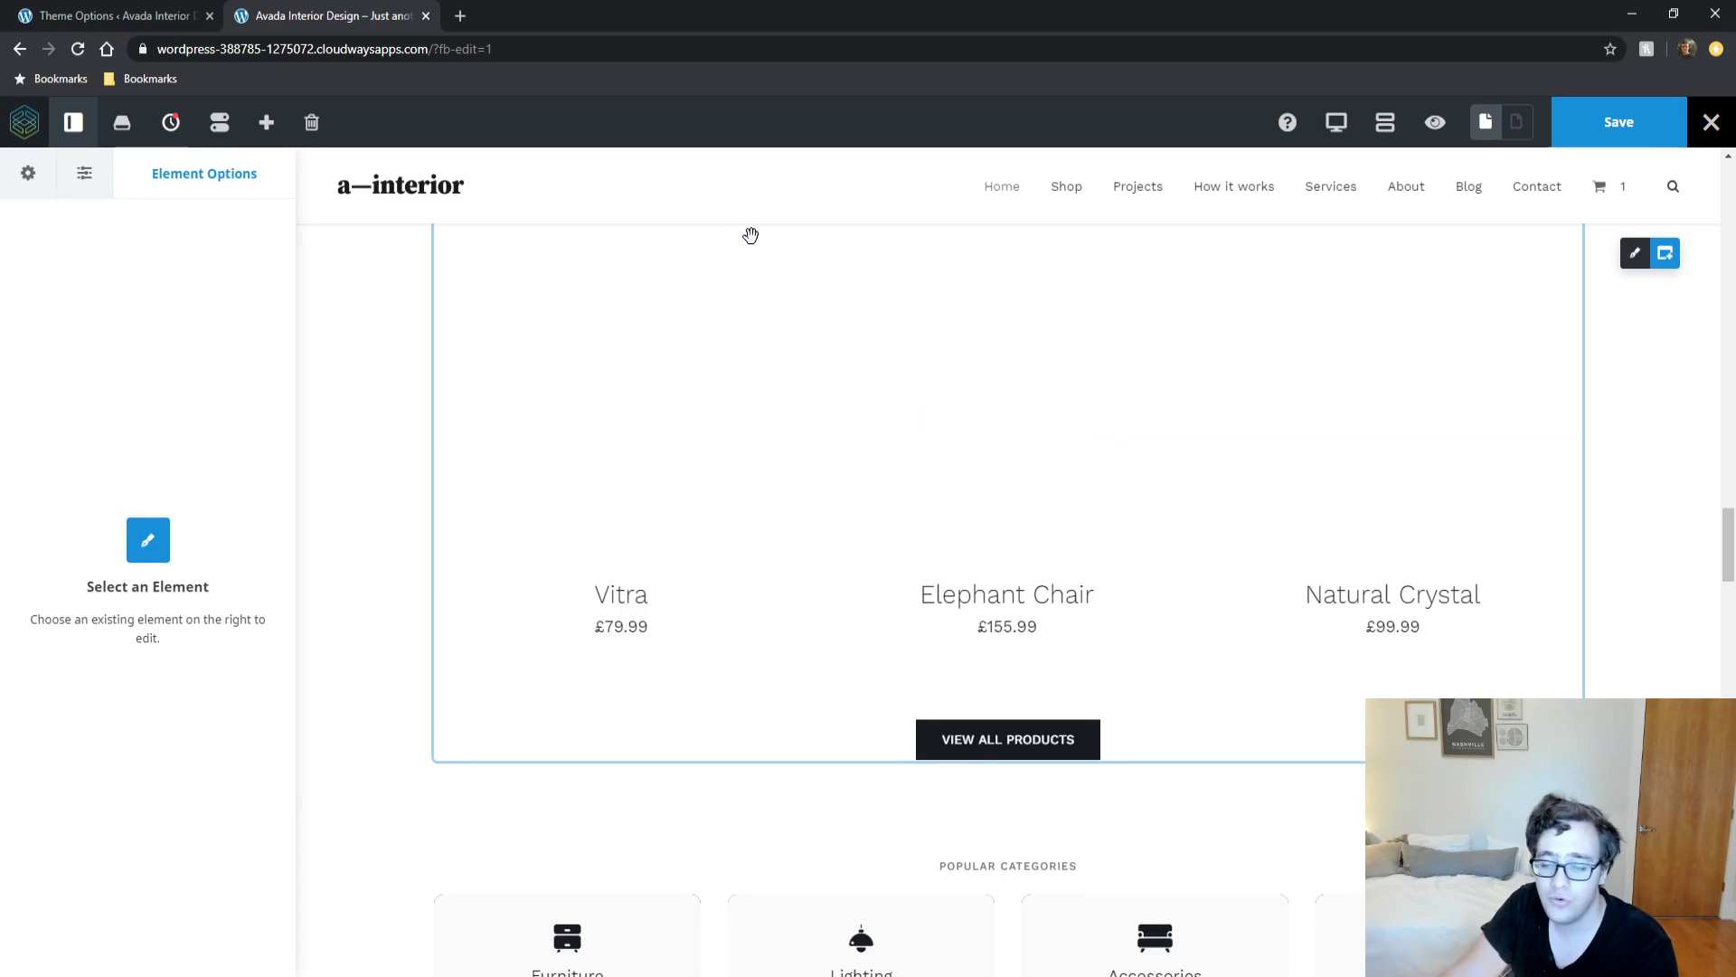
scroll(751, 236, "up", 6)
scroll(1375, 239, "up", 14)
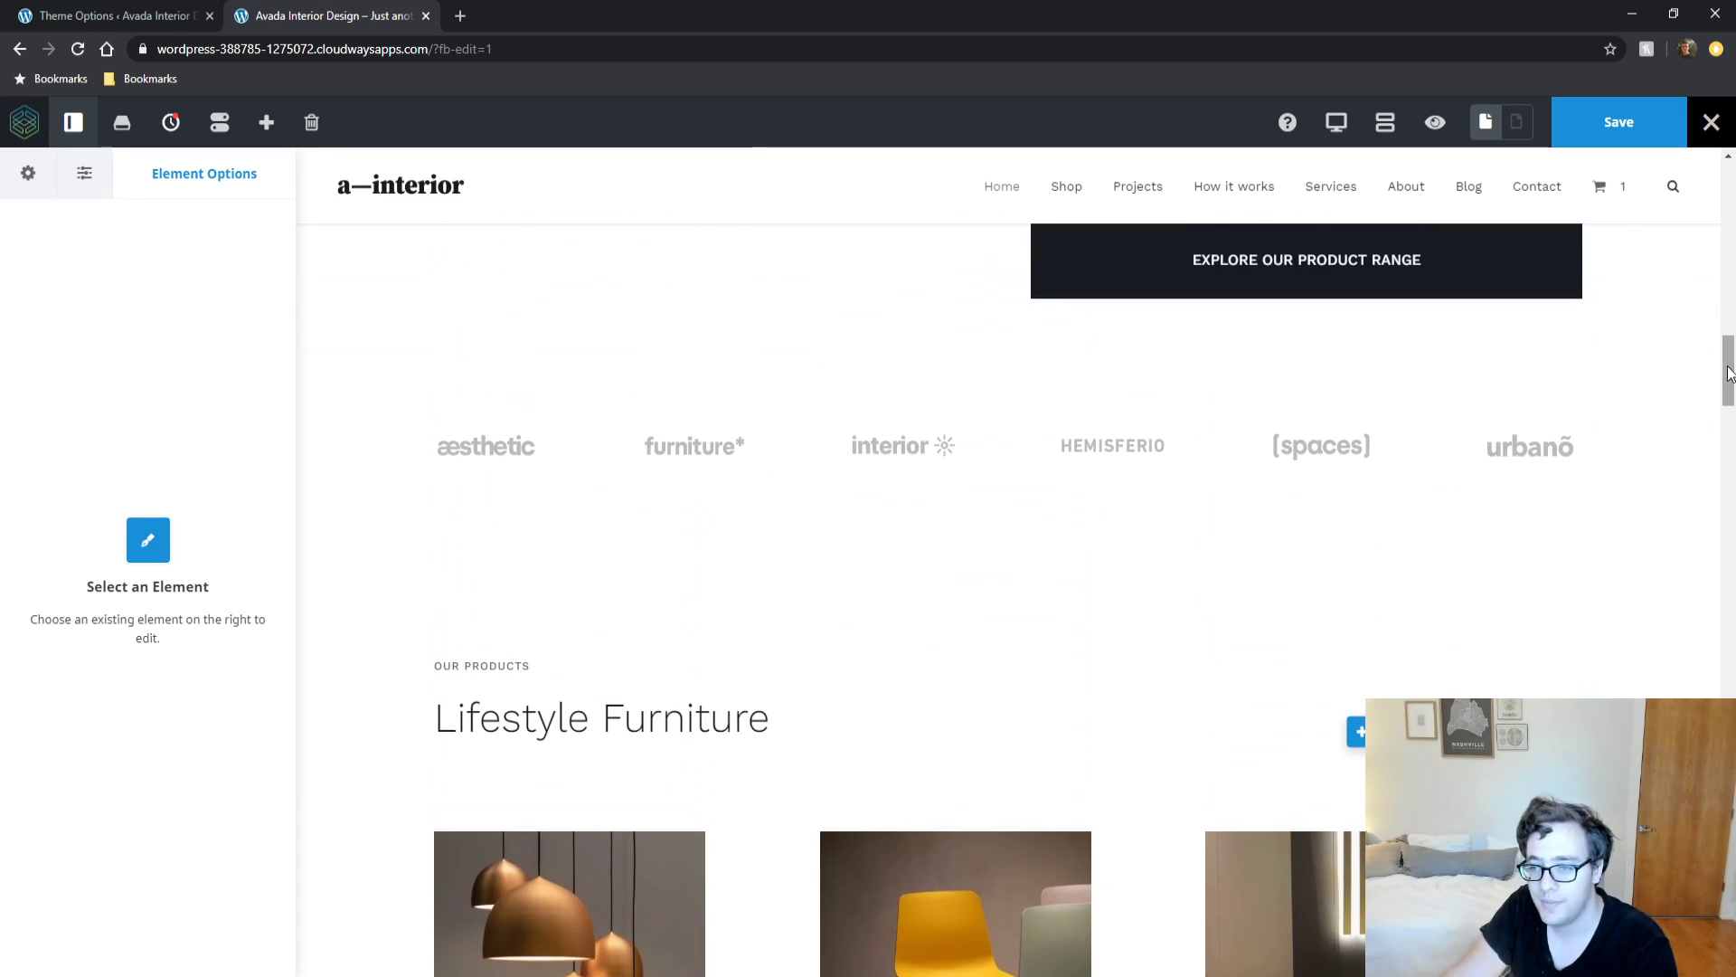
left_click_drag(1728, 373, 1700, 189)
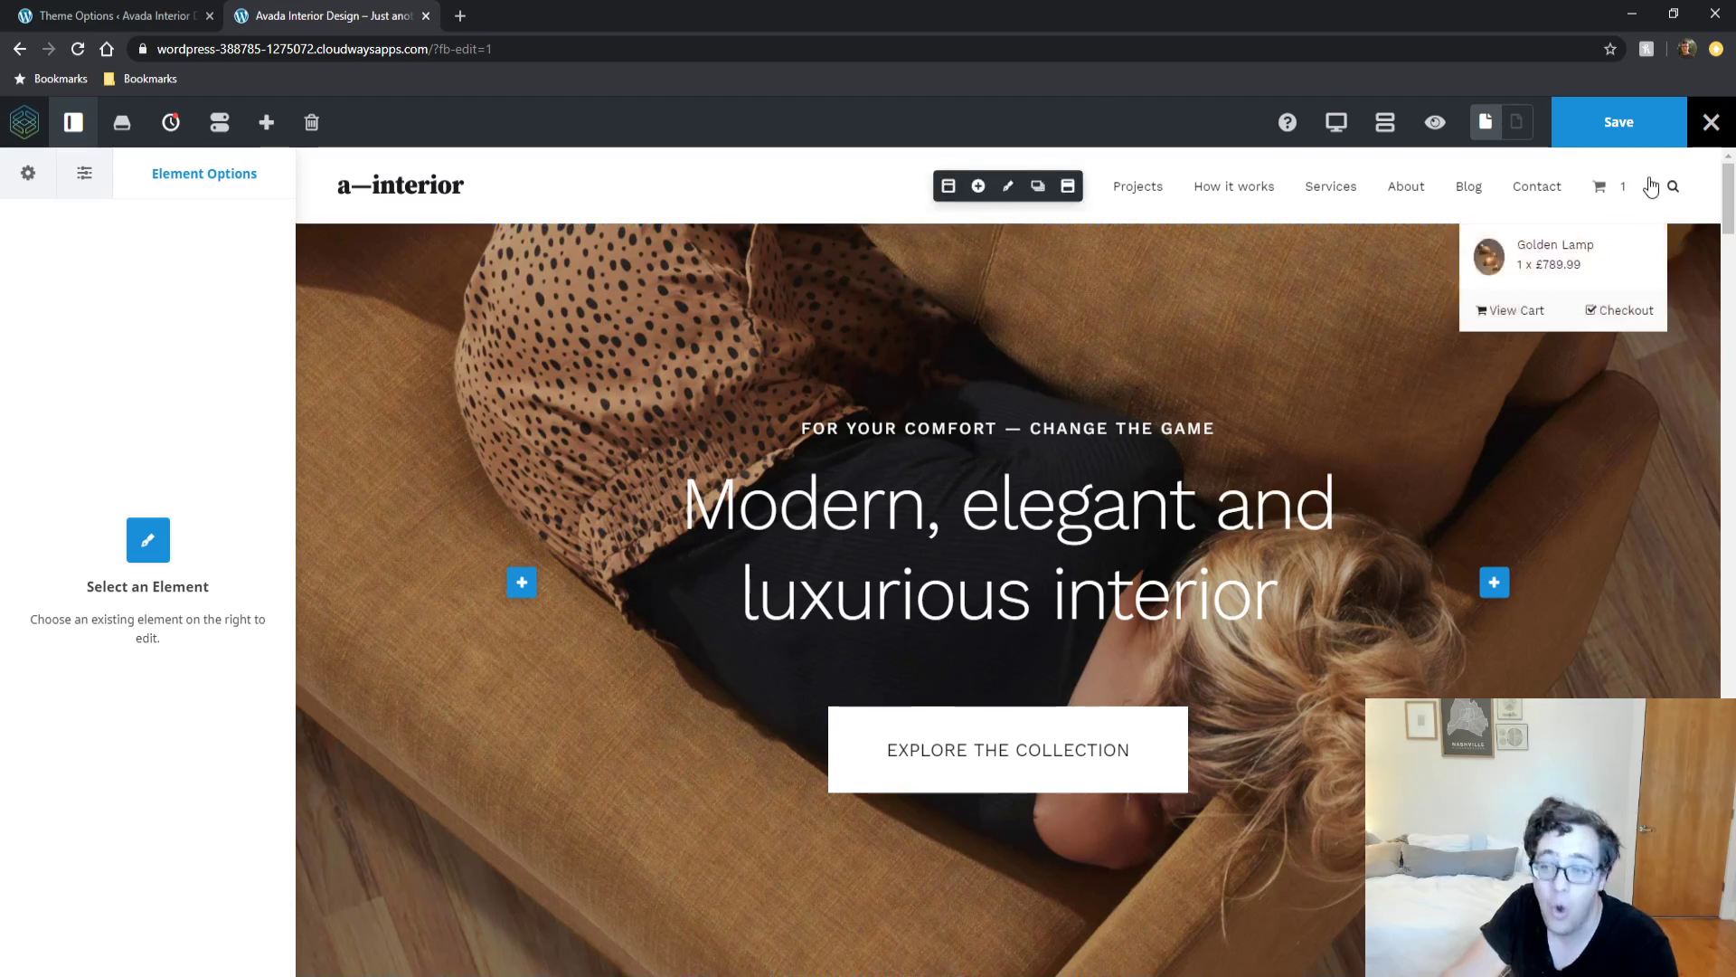
left_click(1629, 129)
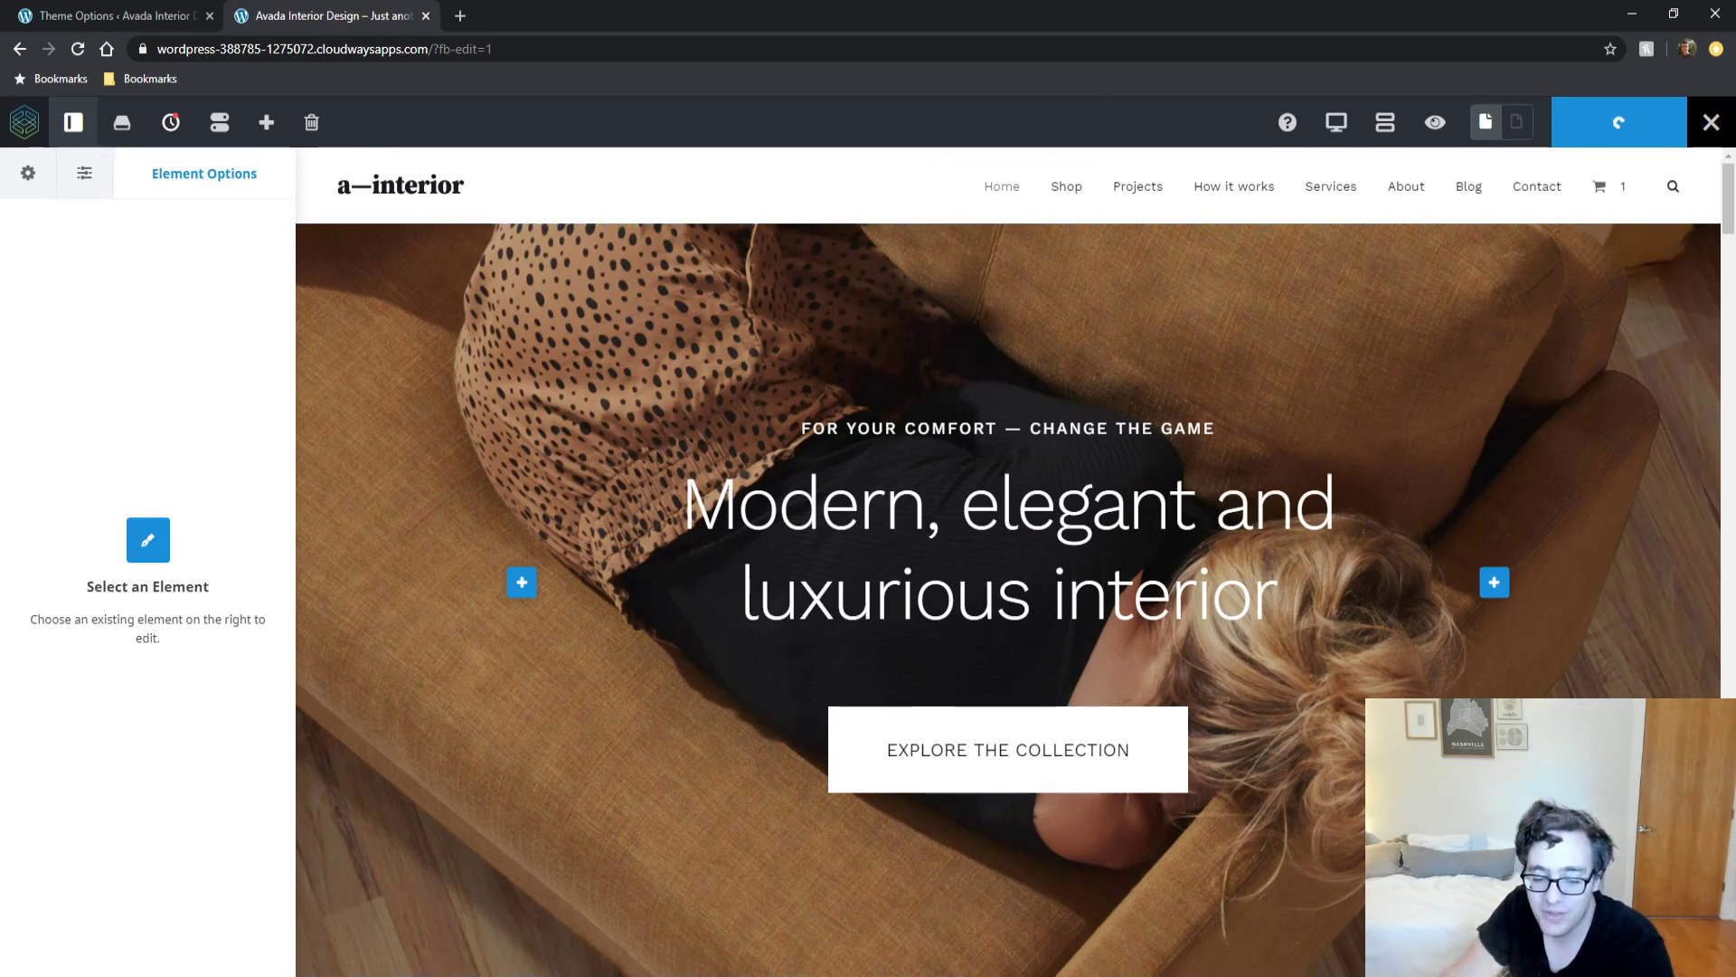